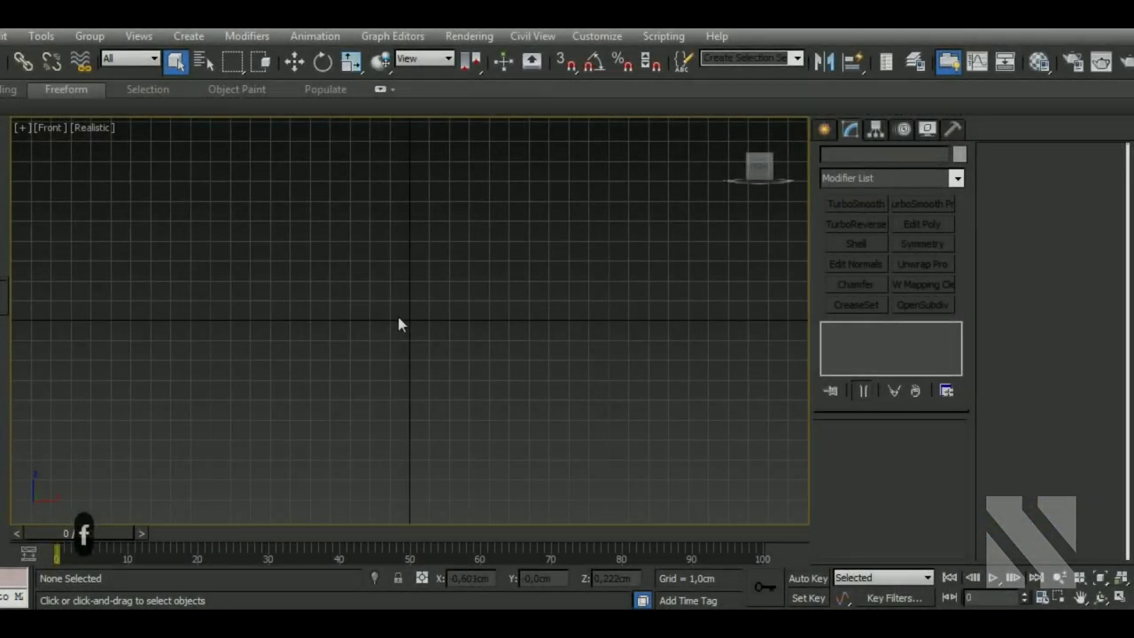
- Draw a cylinder at the origin in the Left view
middle_drag(398, 324, 445, 335)
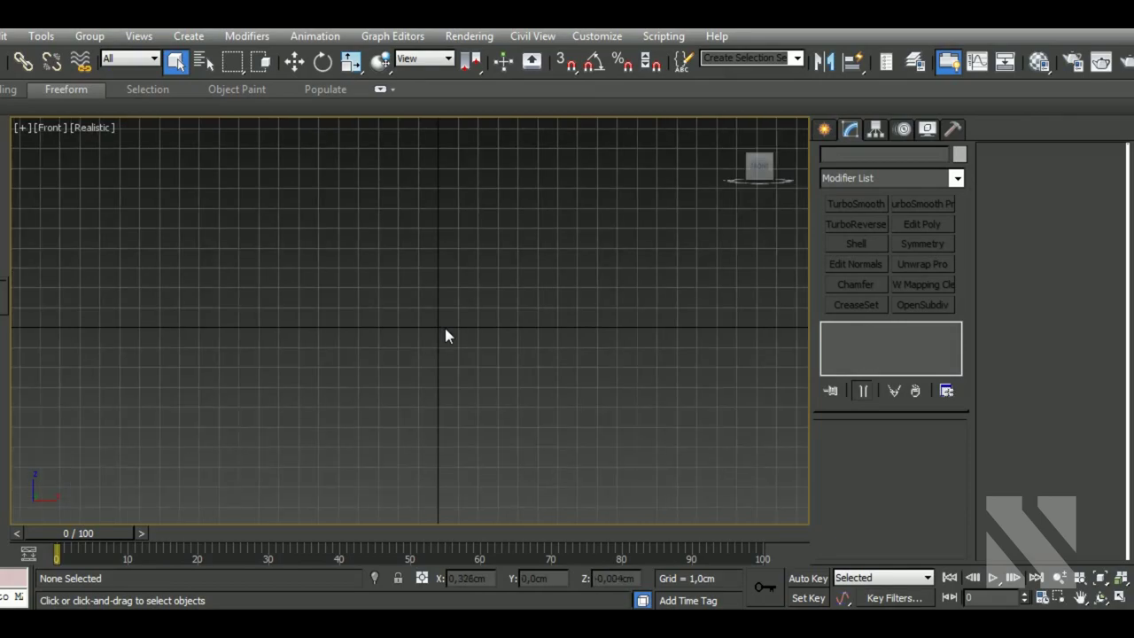
key(l)
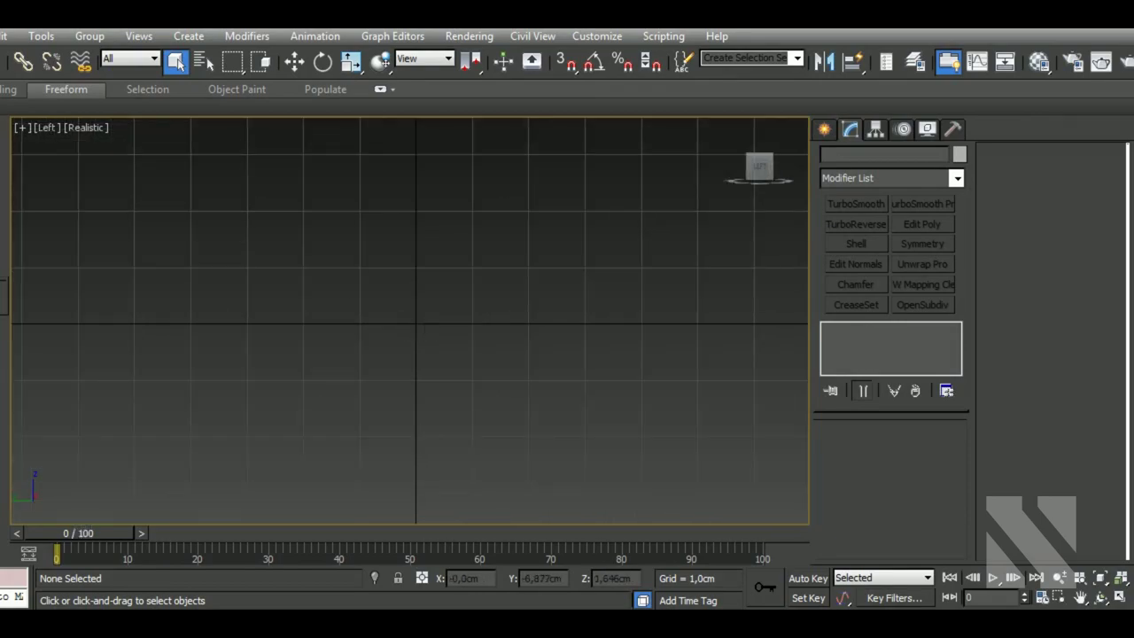
click(823, 132)
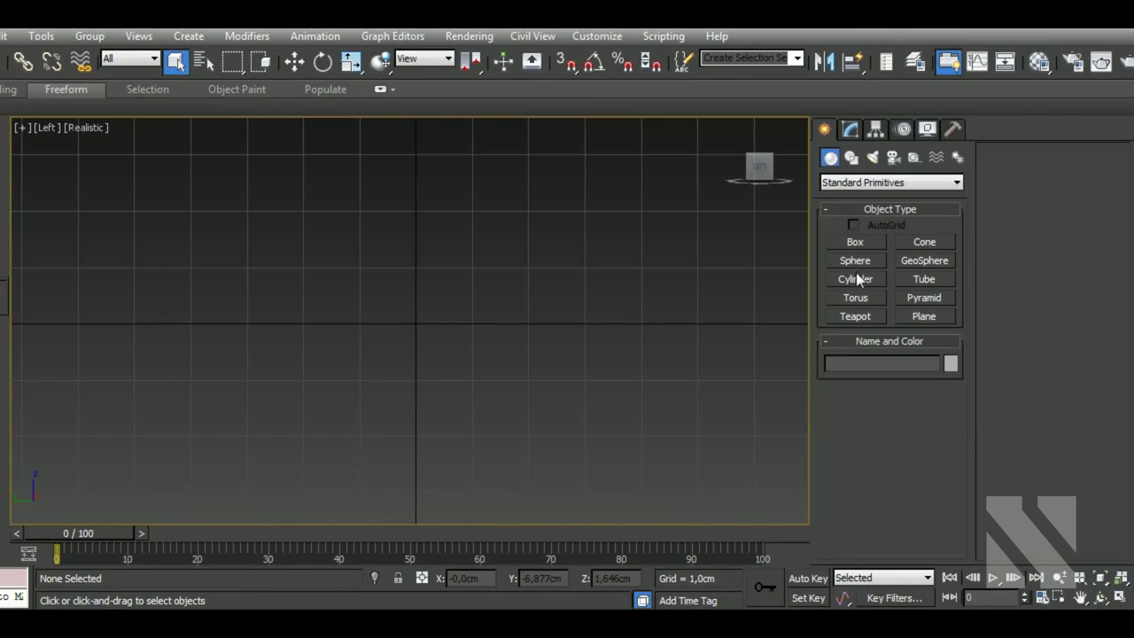
click(856, 279)
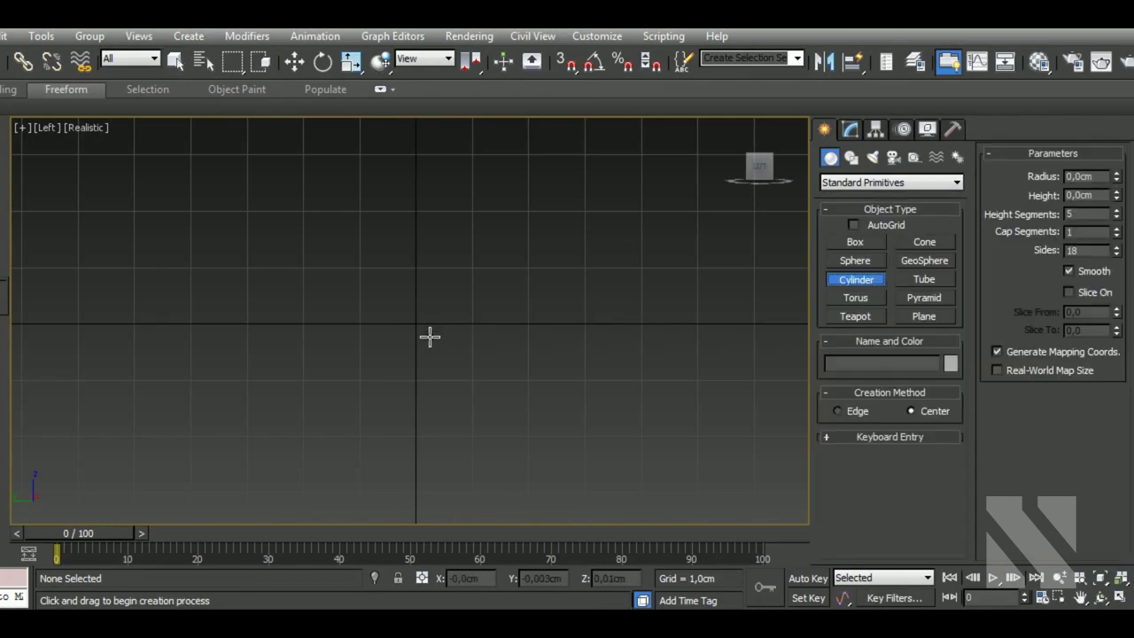
mouse_move(416, 323)
mouse_down()
mouse_move(449, 359)
mouse_move(448, 335)
mouse_up()
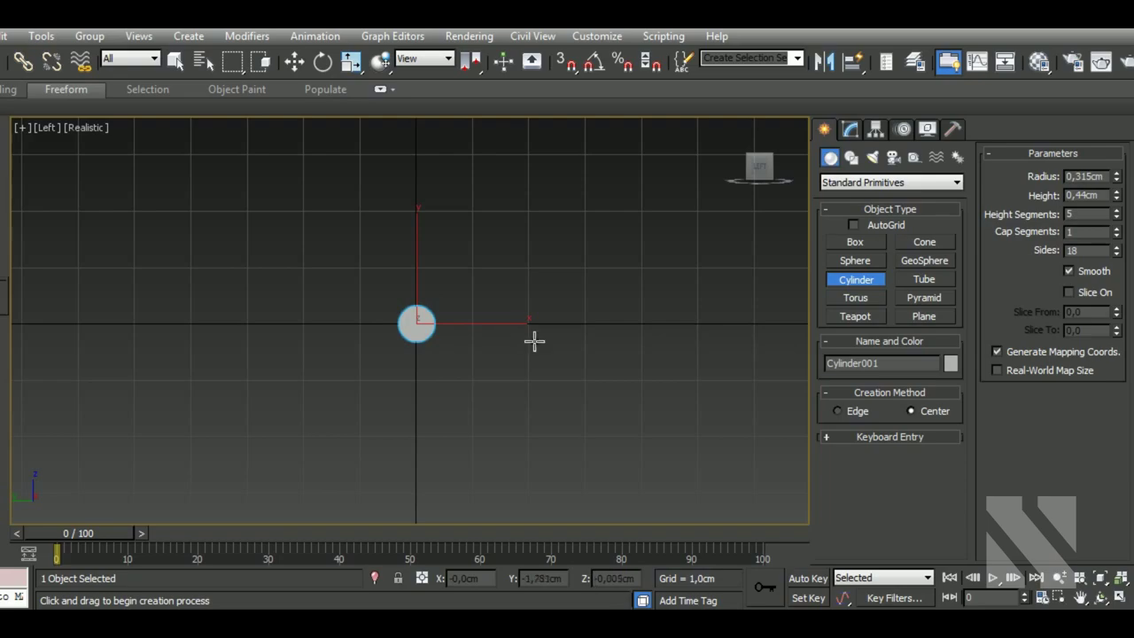
click(295, 61)
- In Front view with edged faces, give the cylinder 1 height segment and radius 0,227cm
middle_drag(376, 380, 381, 386)
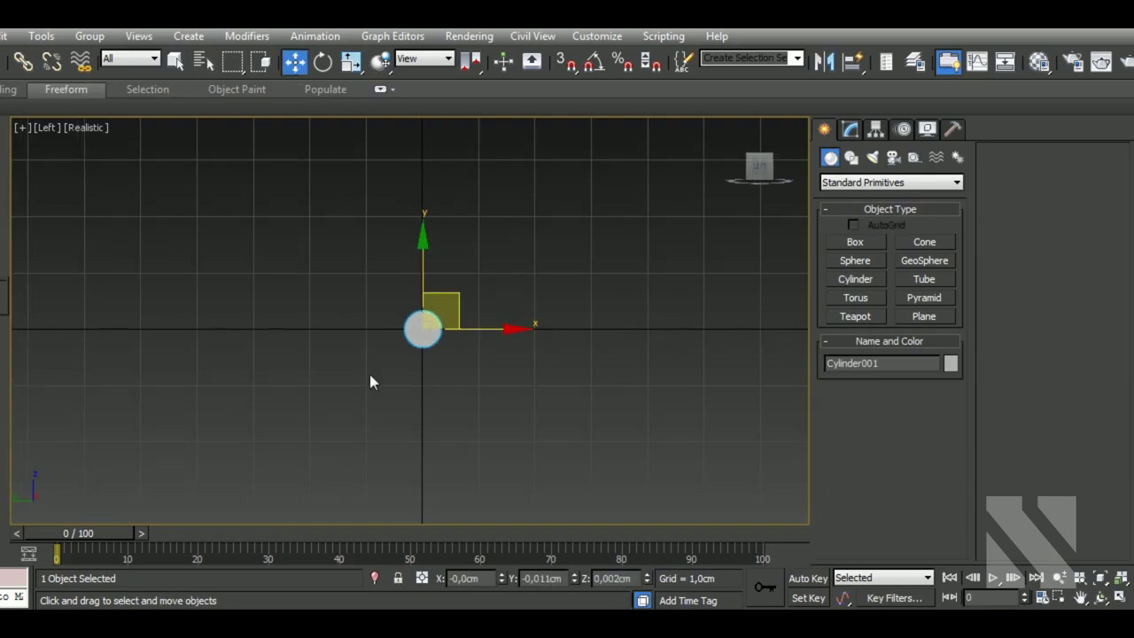
key(f)
key(F4)
scroll(451, 328, up, 5)
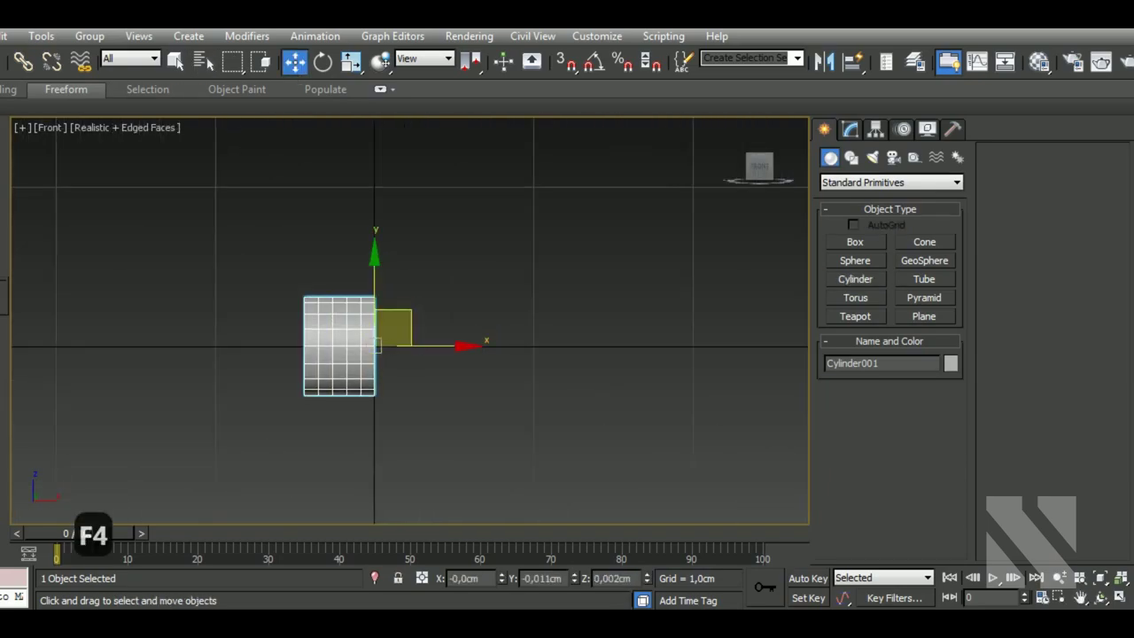
click(849, 130)
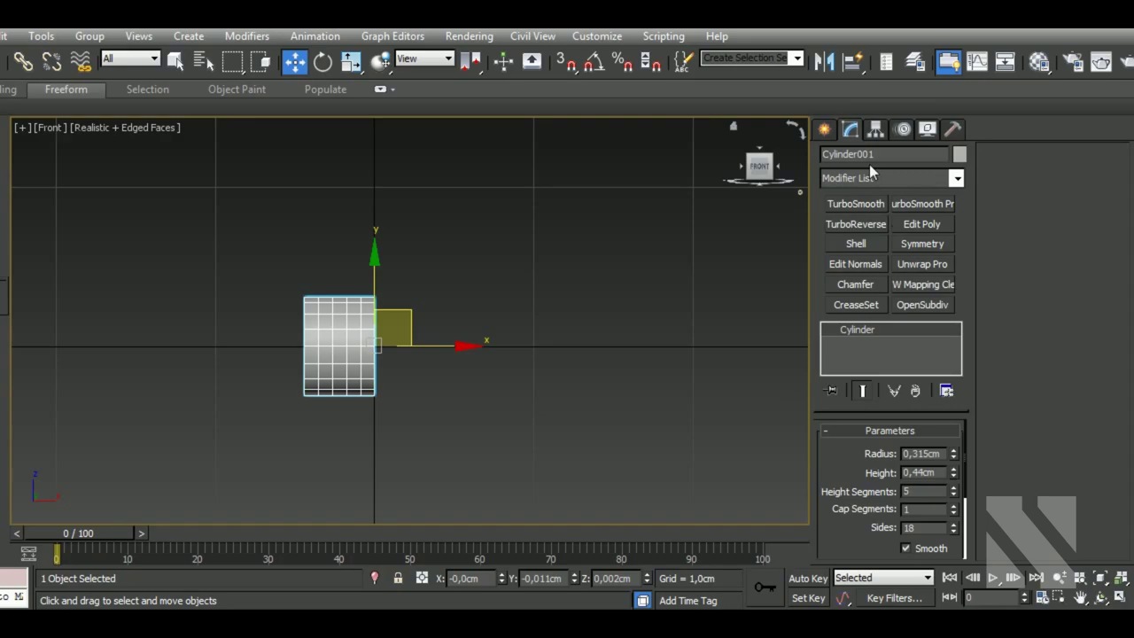
right_click(955, 493)
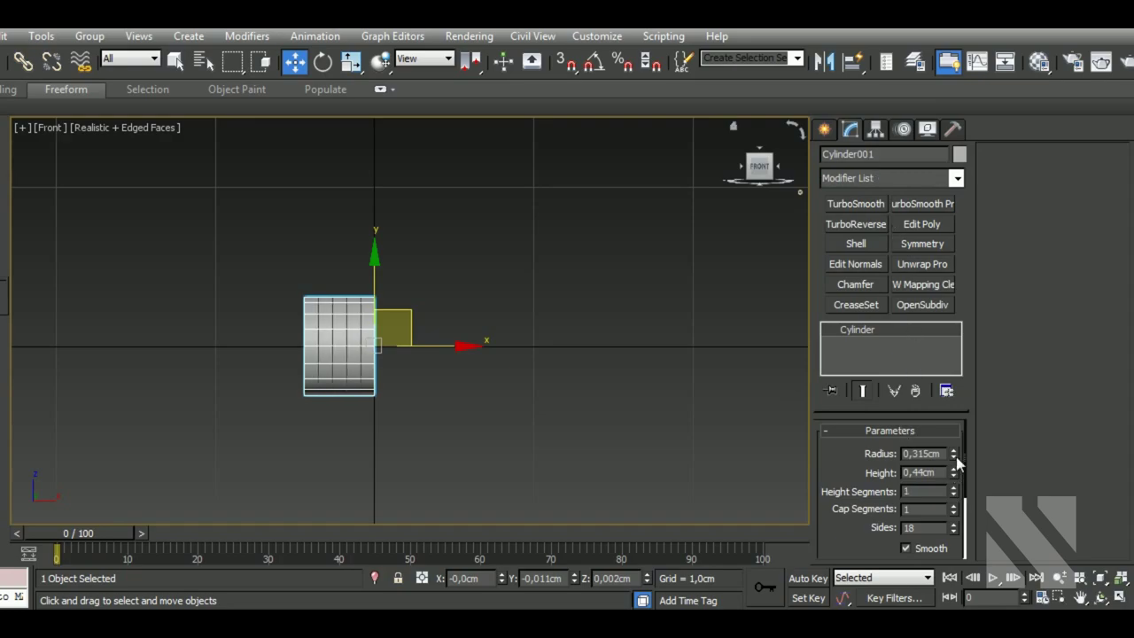
drag(954, 455, 968, 496)
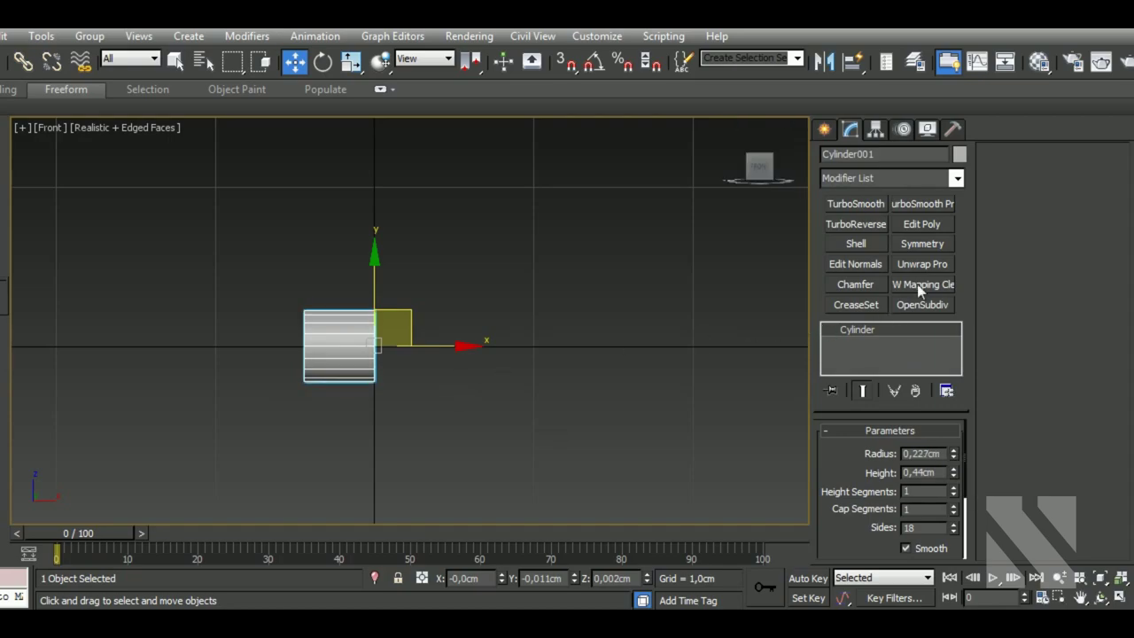
- Convert the cylinder to Editable Poly and select its end cap polygon
right_click(899, 328)
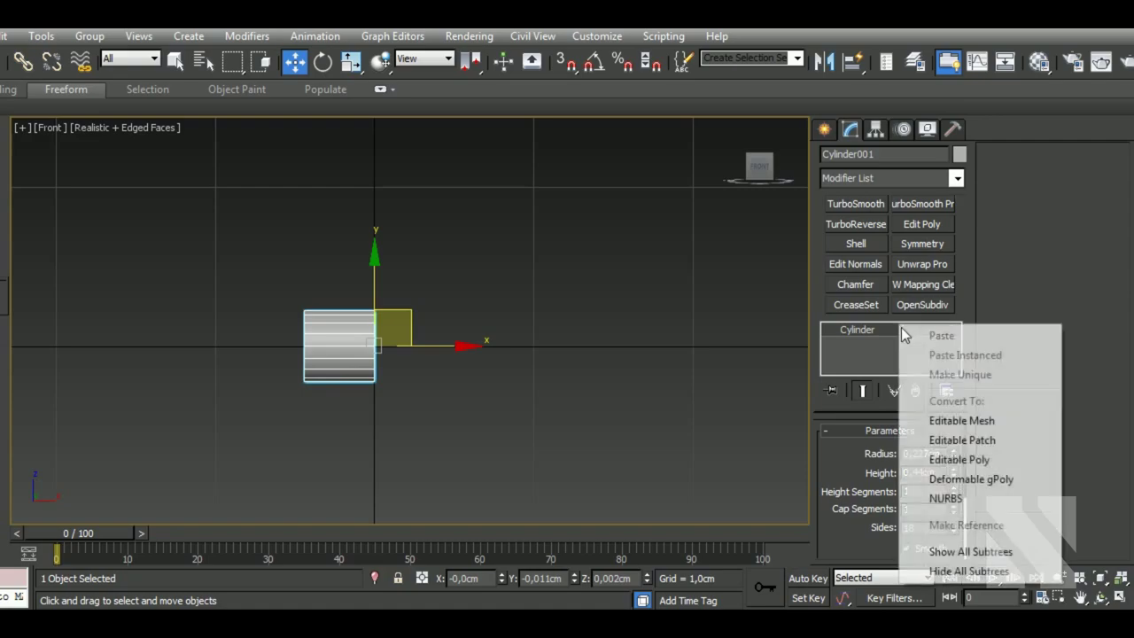
click(946, 457)
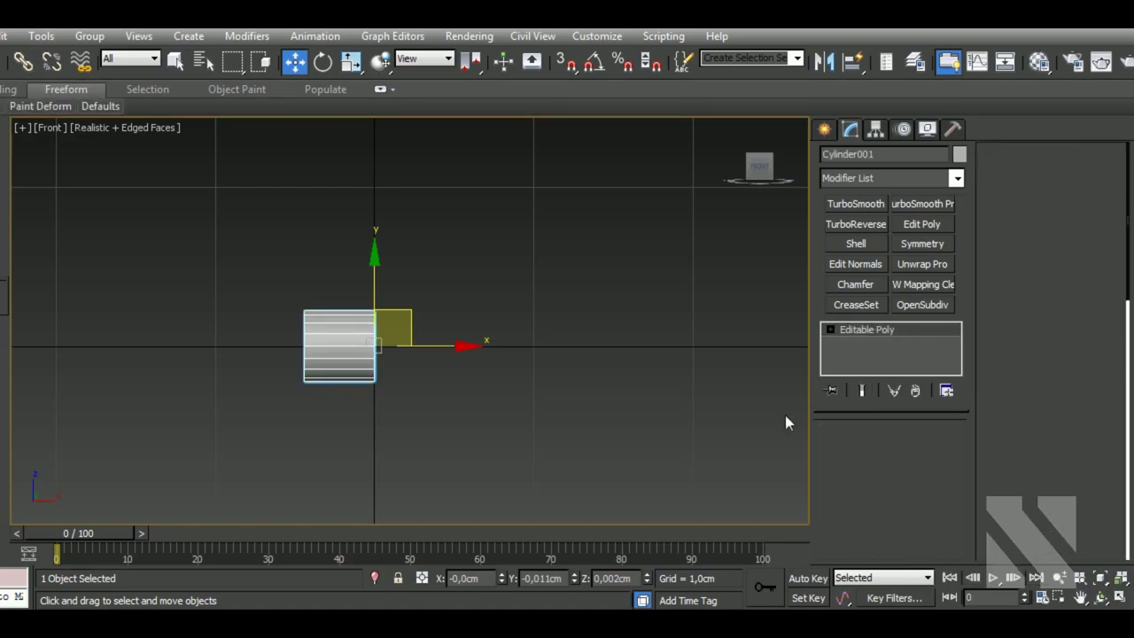
key(4)
drag(484, 278, 365, 396)
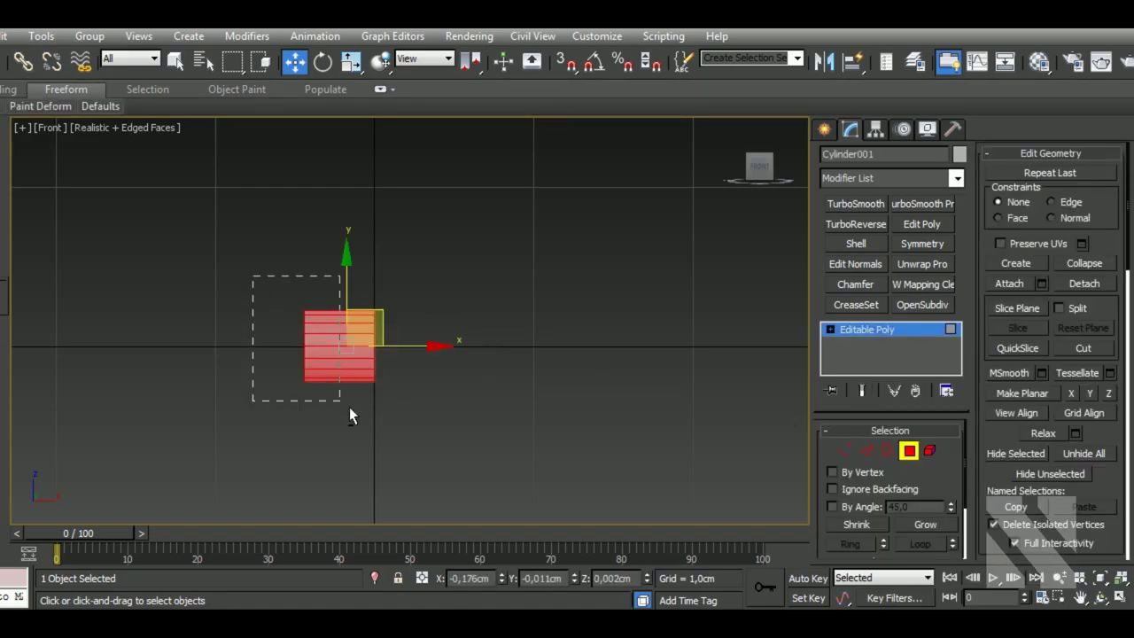
drag(390, 266, 480, 440)
- Bevel the end cap slightly outward and flared to form the shoulder
key(b)
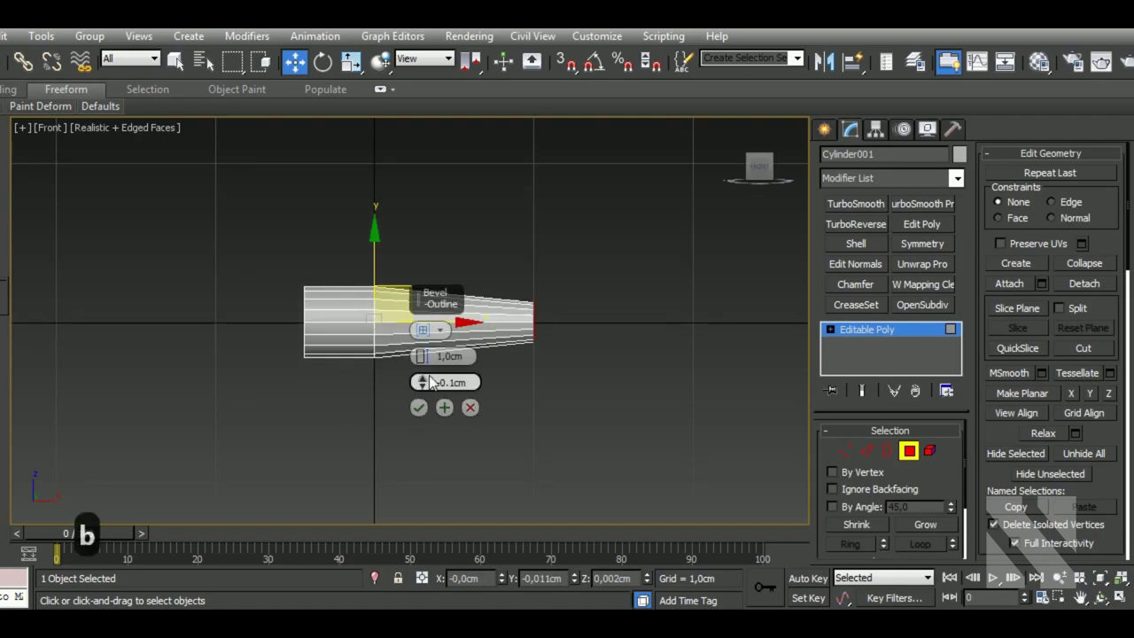
right_click(430, 379)
right_click(426, 357)
drag(423, 357, 431, 334)
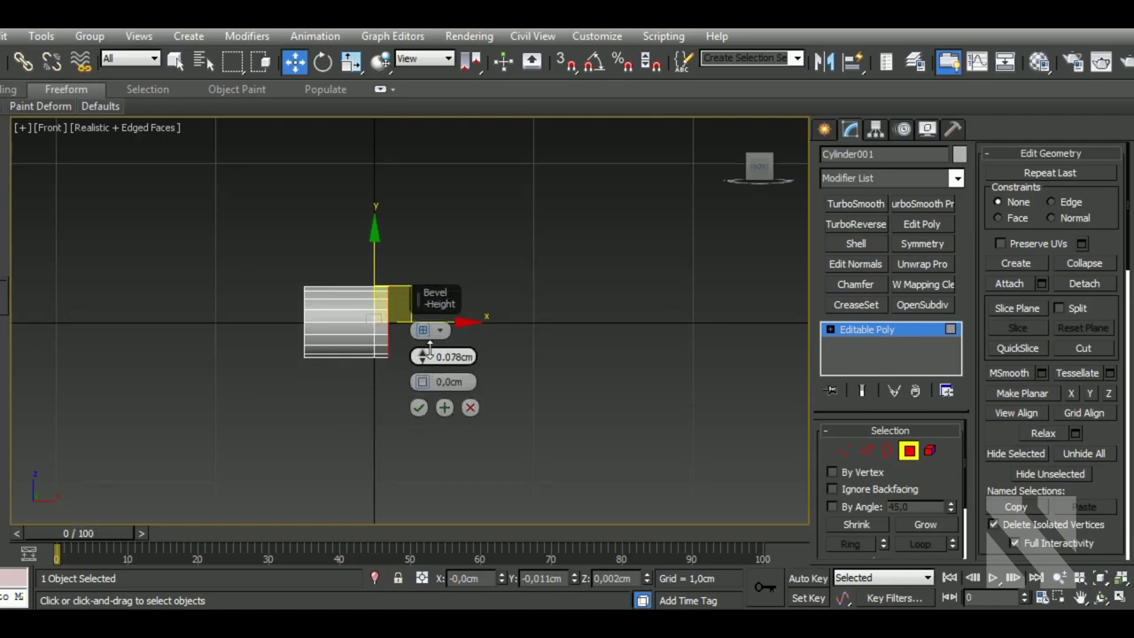
mouse_move(423, 381)
mouse_down()
mouse_move(425, 355)
mouse_move(424, 378)
mouse_up()
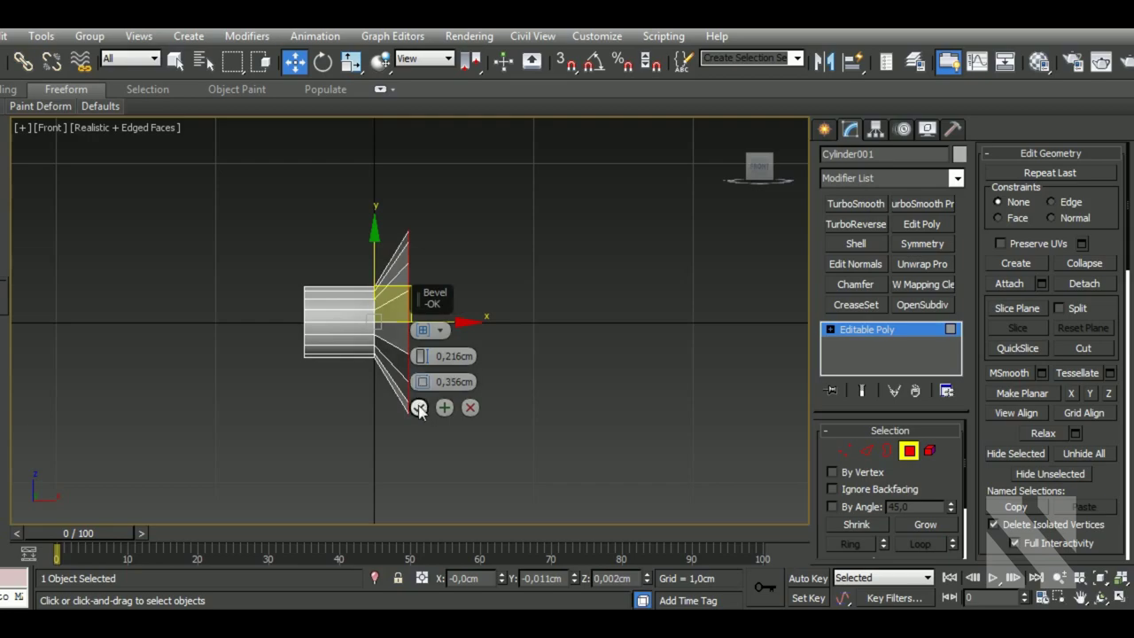
click(444, 406)
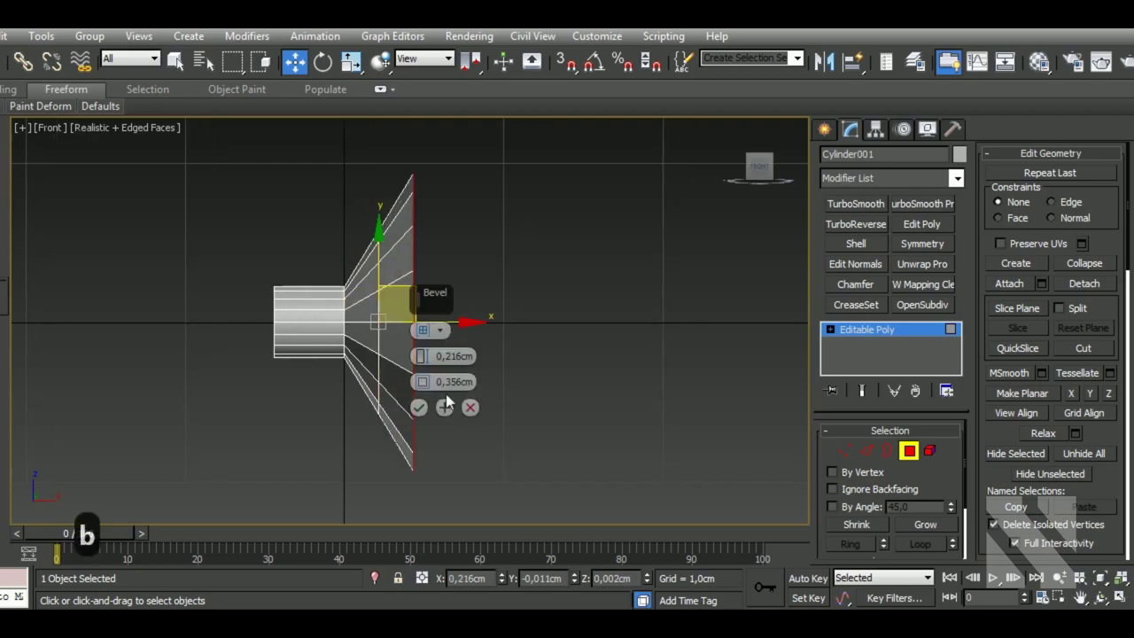
- Bevel a straight tube body out to a height of 4,427cm
right_click(423, 382)
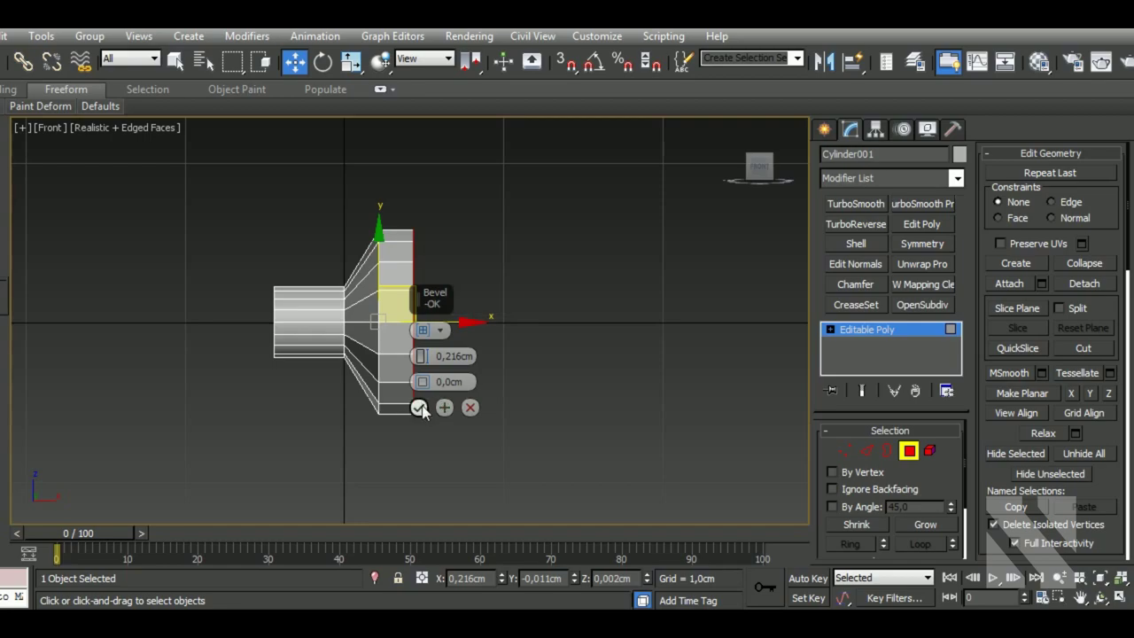
drag(422, 355, 433, 104)
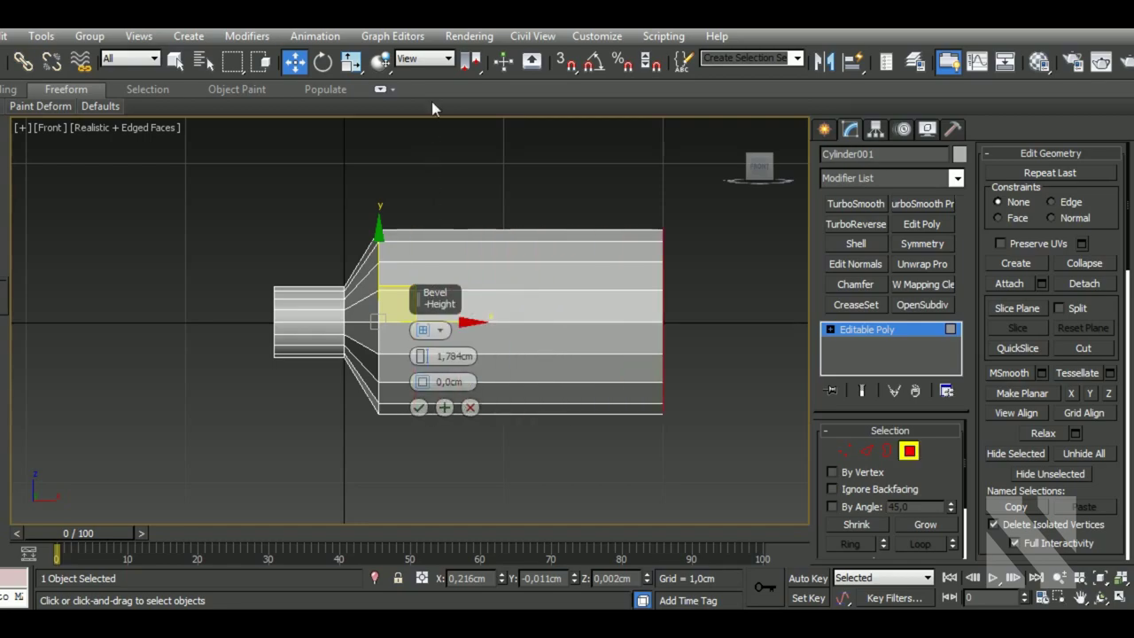
scroll(399, 425, down, 3)
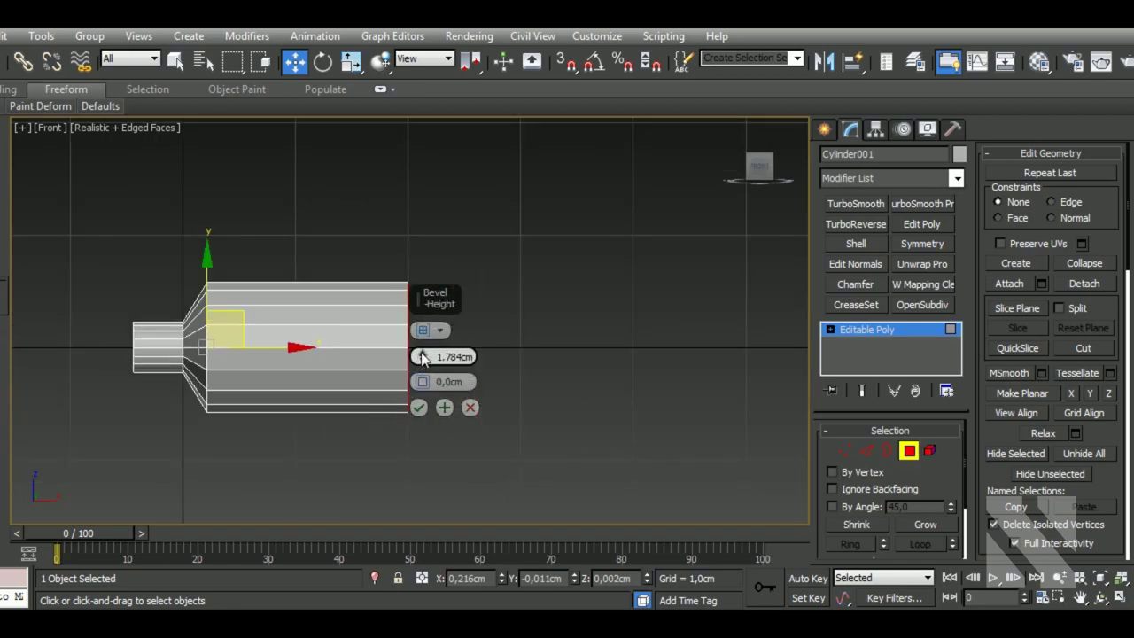
drag(423, 355, 411, 76)
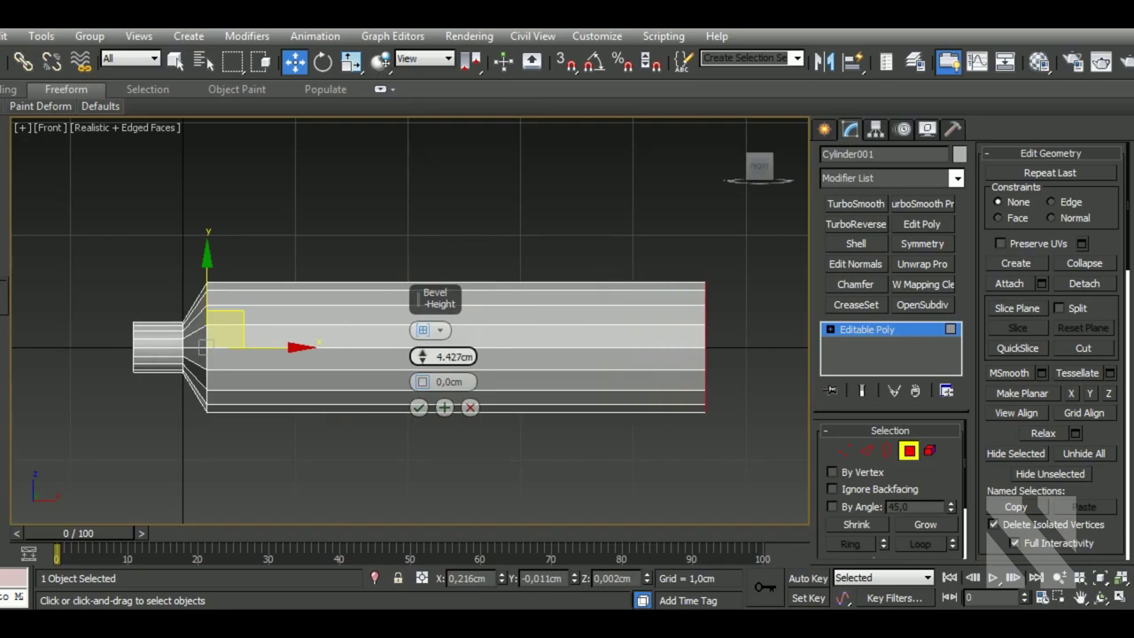
drag(412, 77, 413, 62)
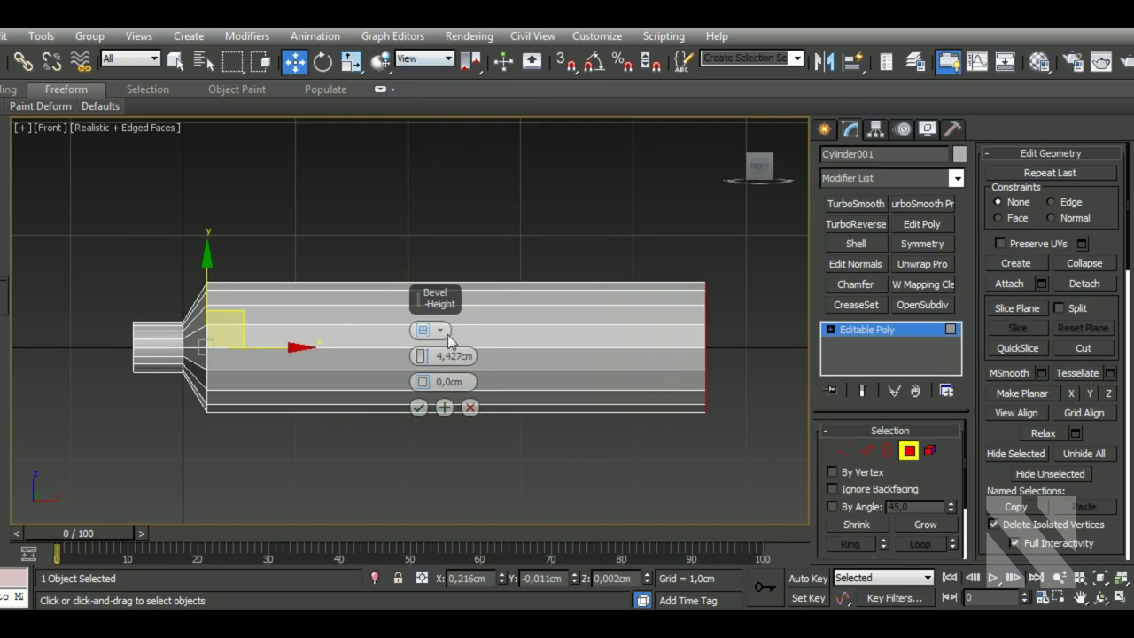
click(444, 409)
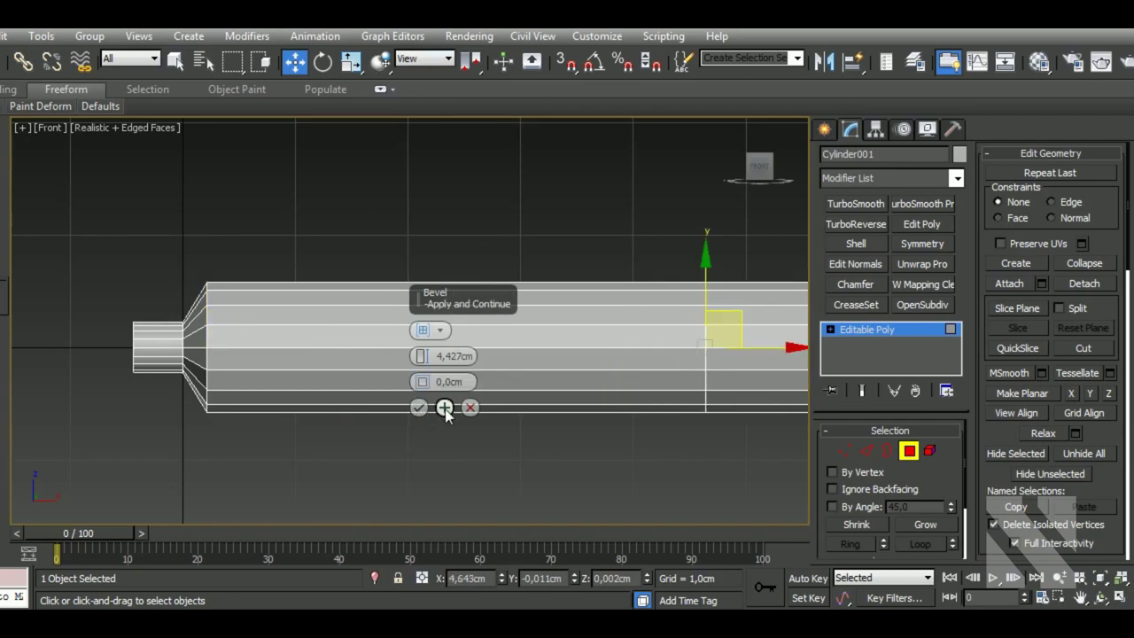
- Add a short final bevel segment, commit, and inspect the tube in Perspective
right_click(422, 356)
drag(422, 365, 424, 345)
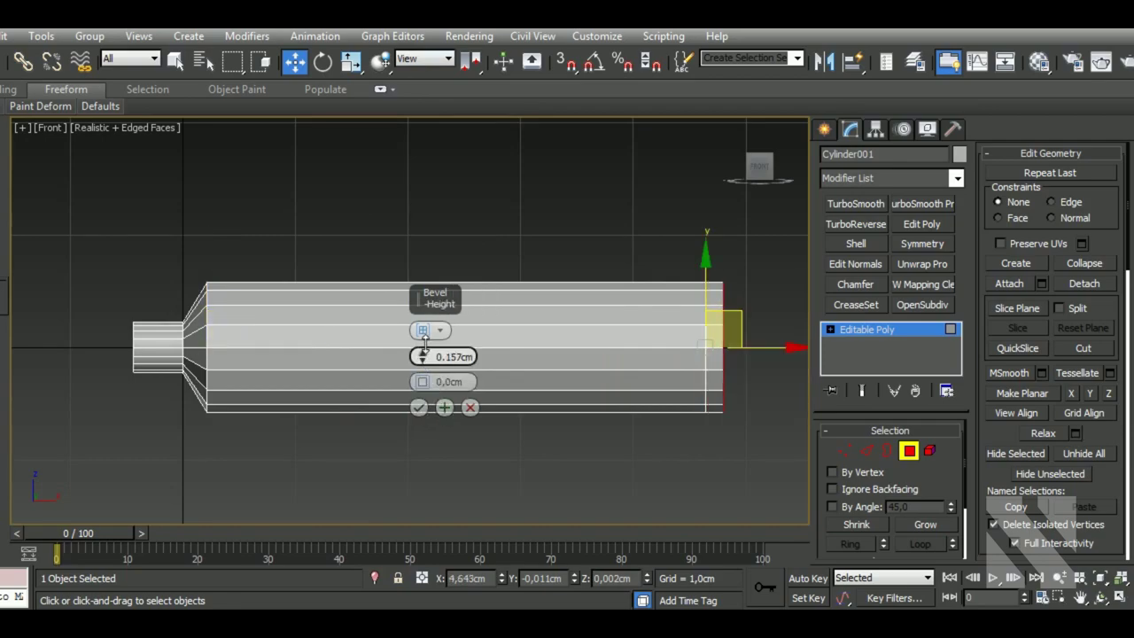
click(419, 407)
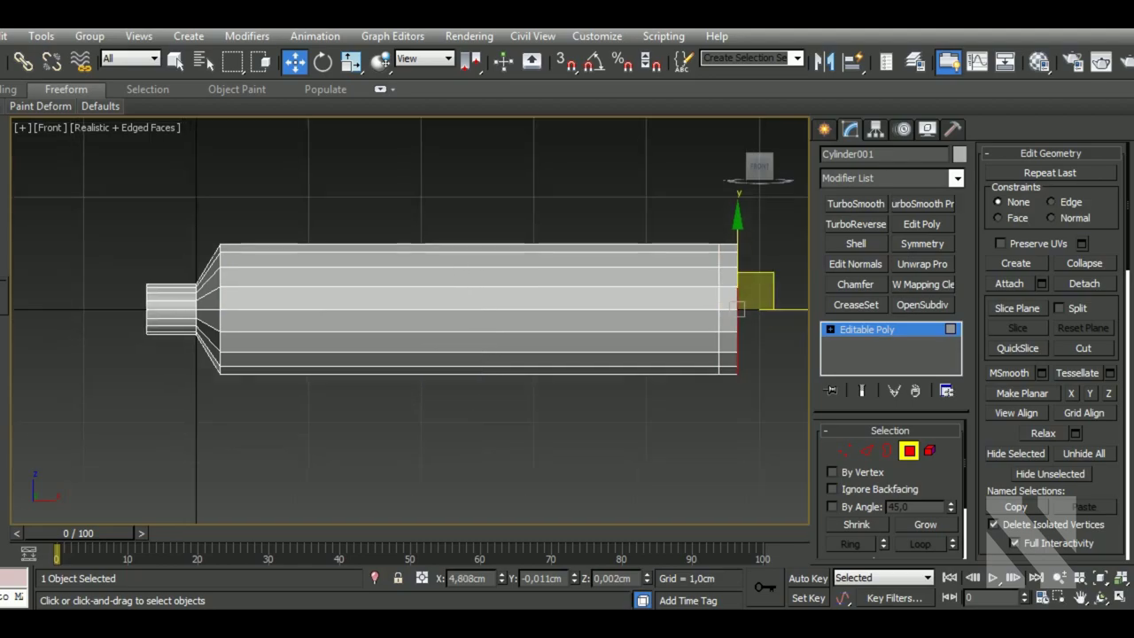
scroll(469, 416, down, 2)
key(p)
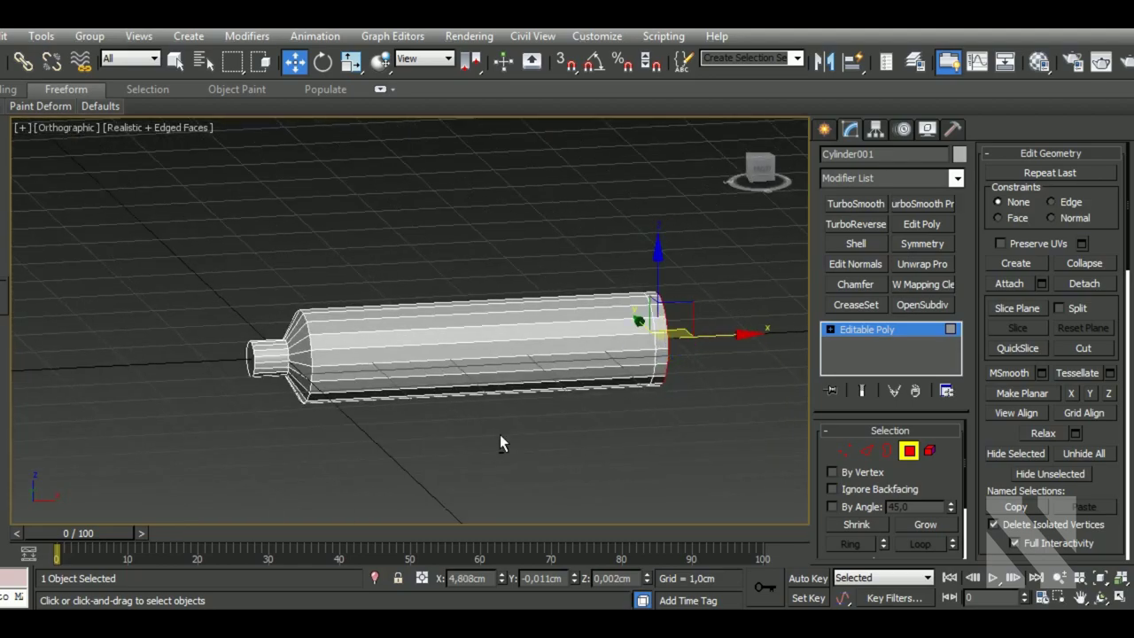
scroll(412, 414, up, 2)
scroll(398, 410, down, 3)
mouse_move(431, 413)
alt+middle_down()
mouse_move(497, 473)
mouse_move(518, 414)
mouse_move(474, 420)
alt+middle_up()
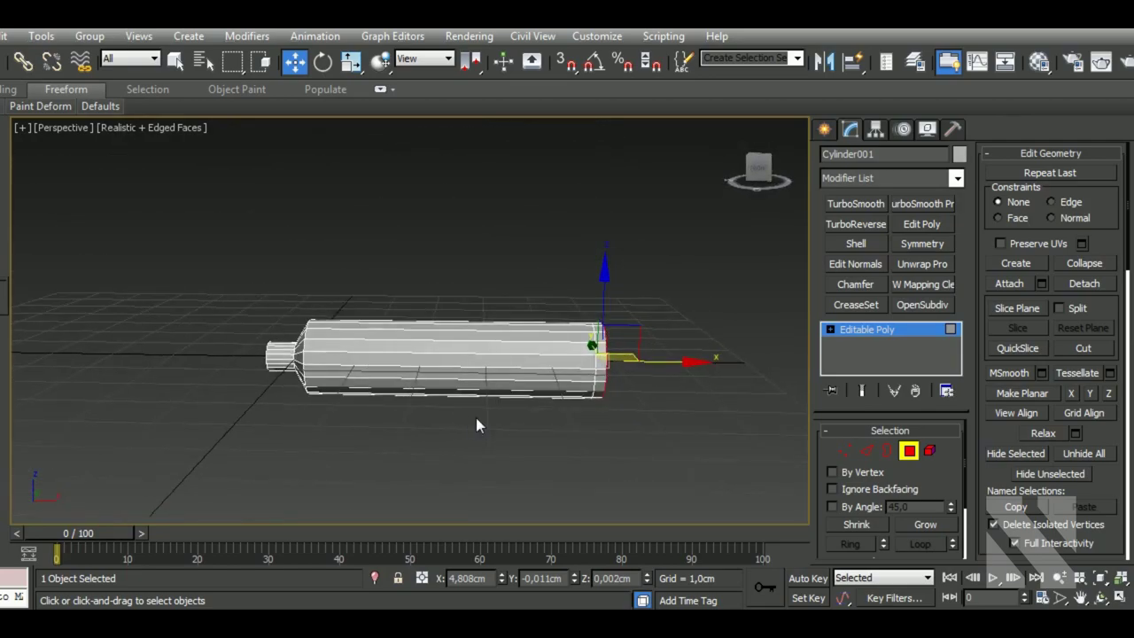
- Select the vertices at the tube's right end and scale them down to taper it
key(f)
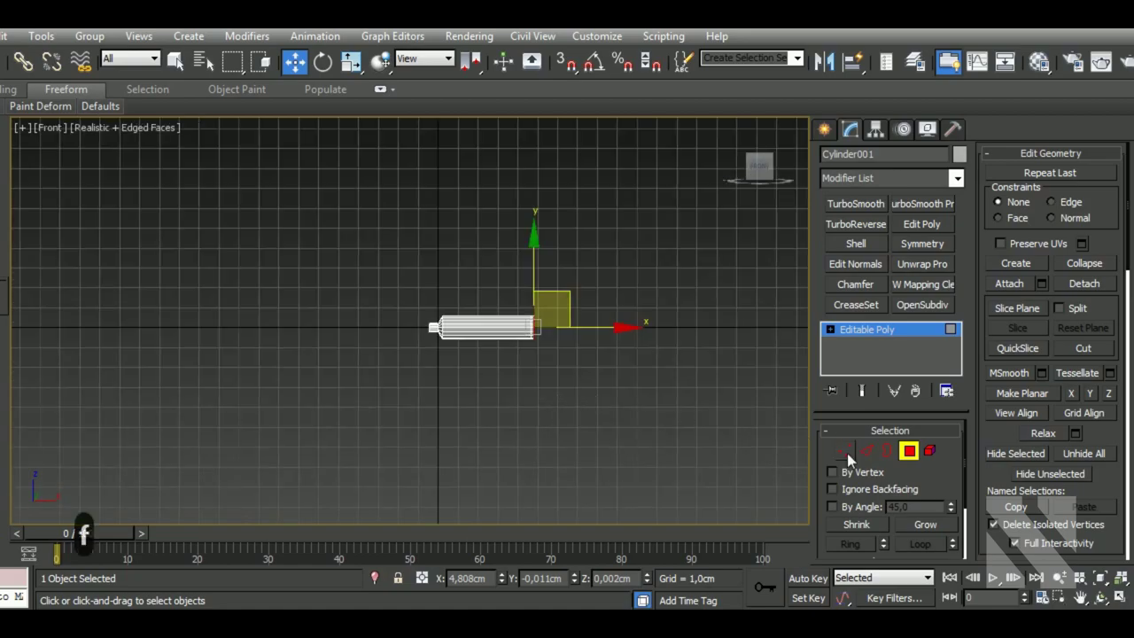
click(848, 451)
scroll(537, 341, up, 3)
scroll(537, 342, up, 3)
drag(645, 414, 493, 162)
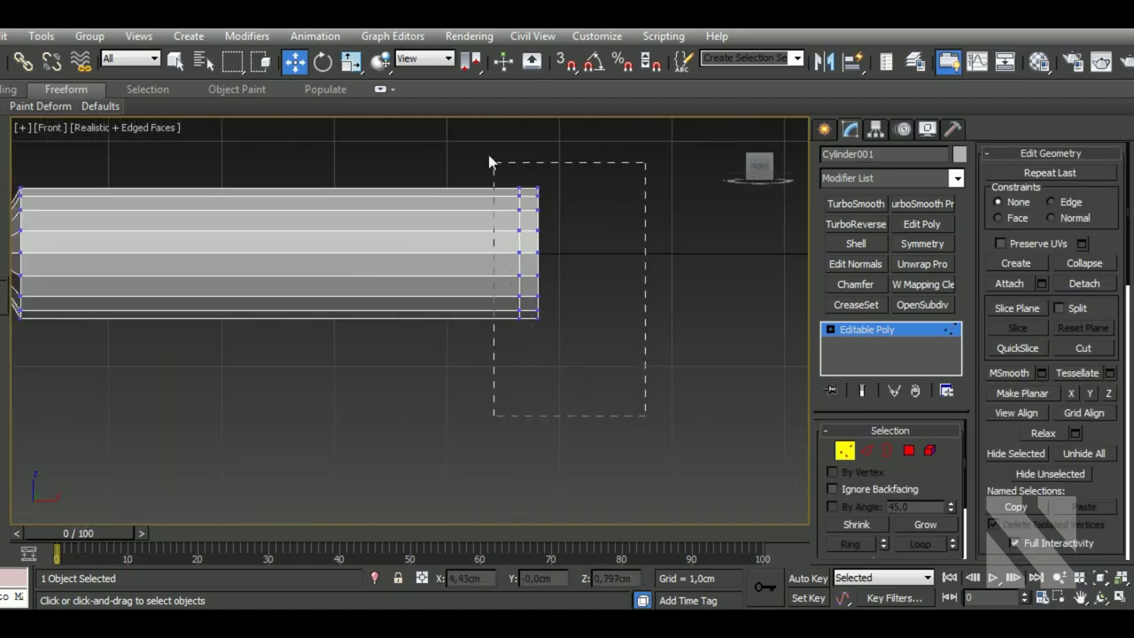
scroll(576, 335, down, 3)
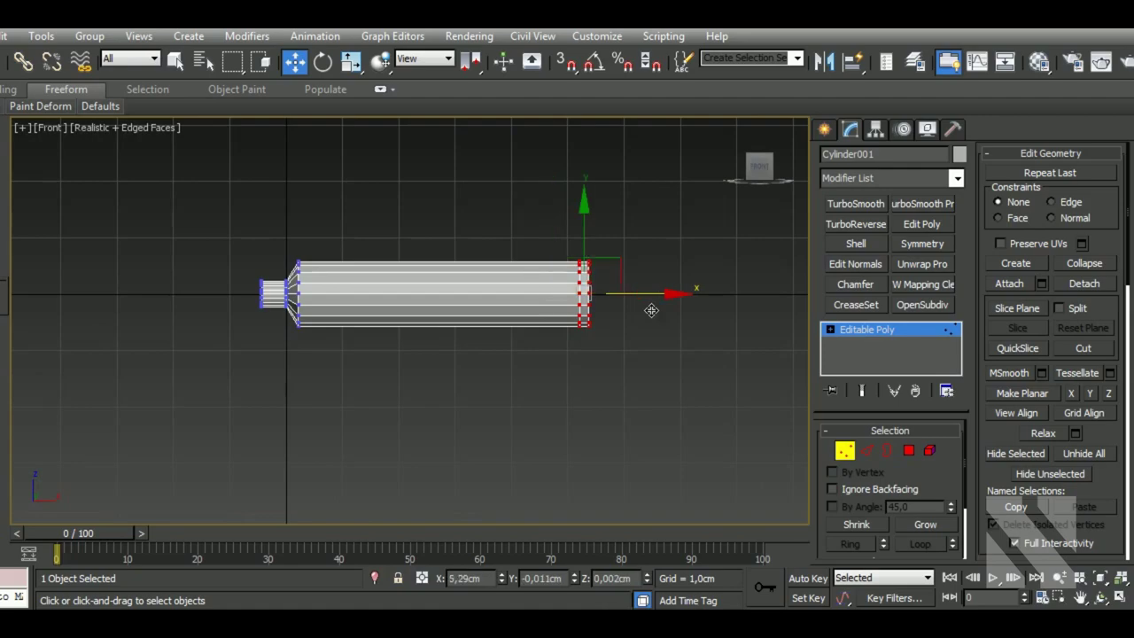
click(358, 65)
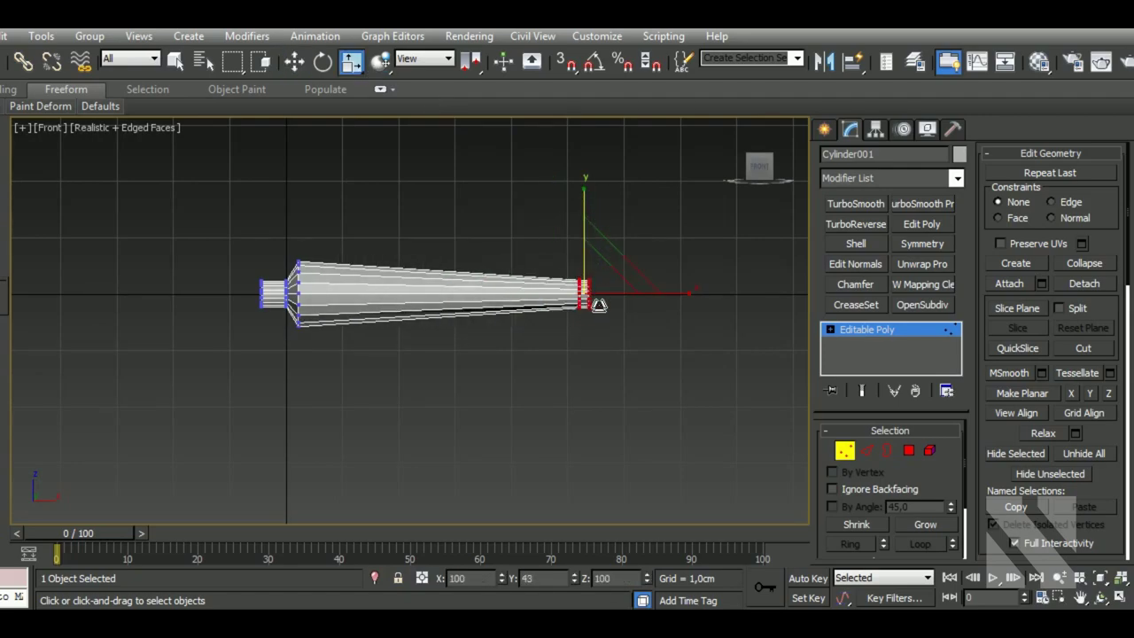
drag(599, 214, 587, 483)
- Scale the tapered end rings vertically to flatten them into a strip
scroll(585, 301, up, 4)
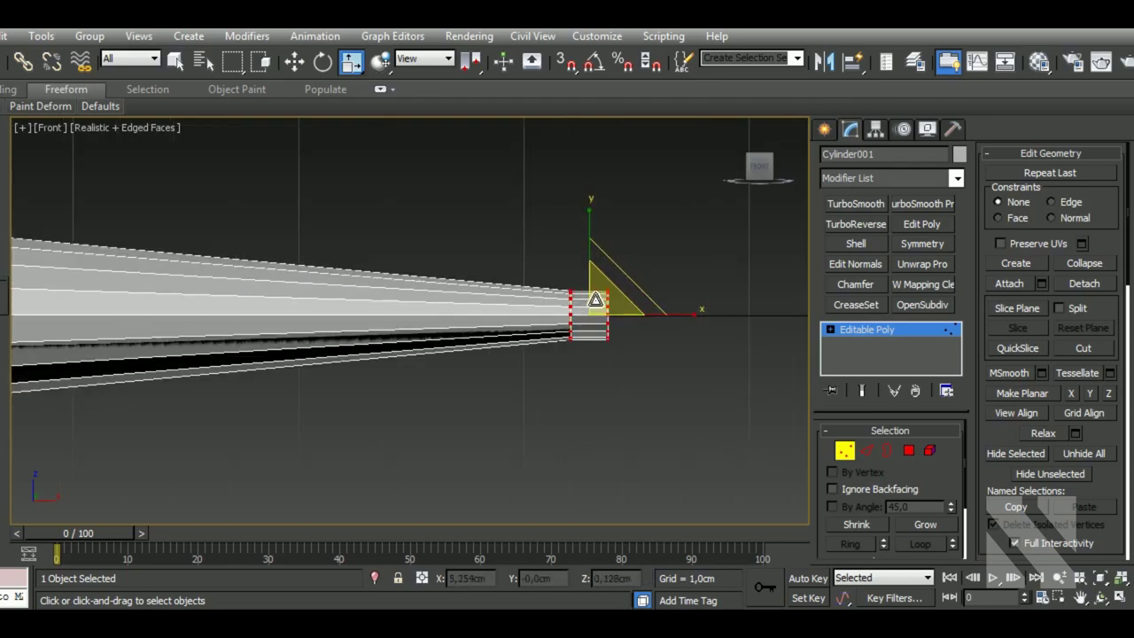
scroll(585, 301, up, 3)
drag(614, 266, 614, 368)
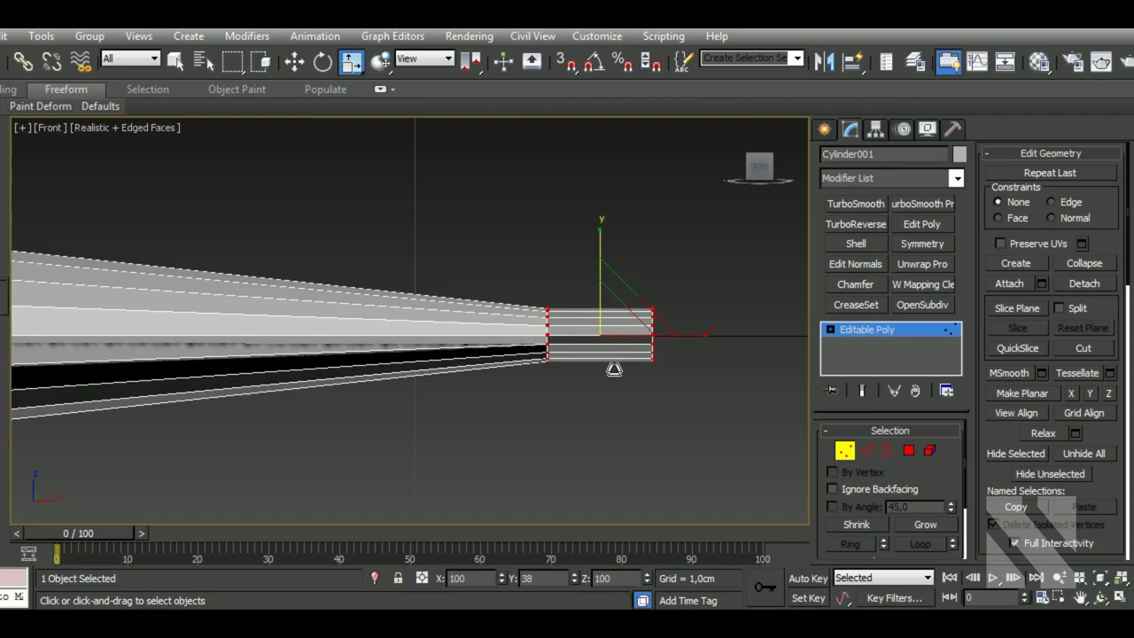
scroll(638, 363, down, 3)
scroll(637, 364, down, 3)
scroll(638, 363, down, 2)
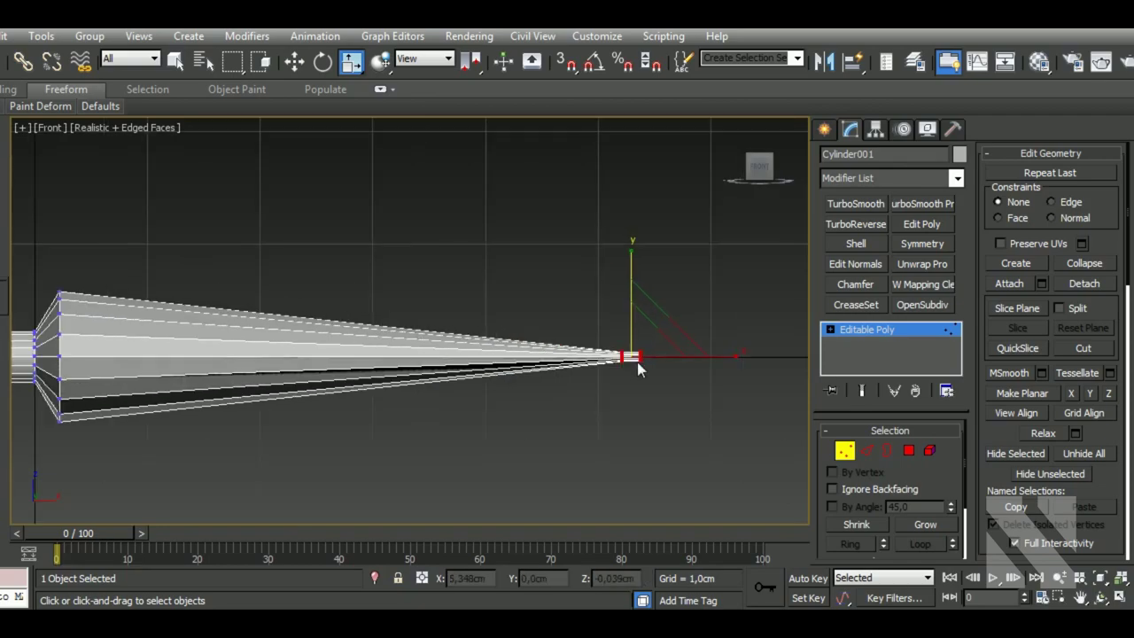
scroll(640, 368, up, 2)
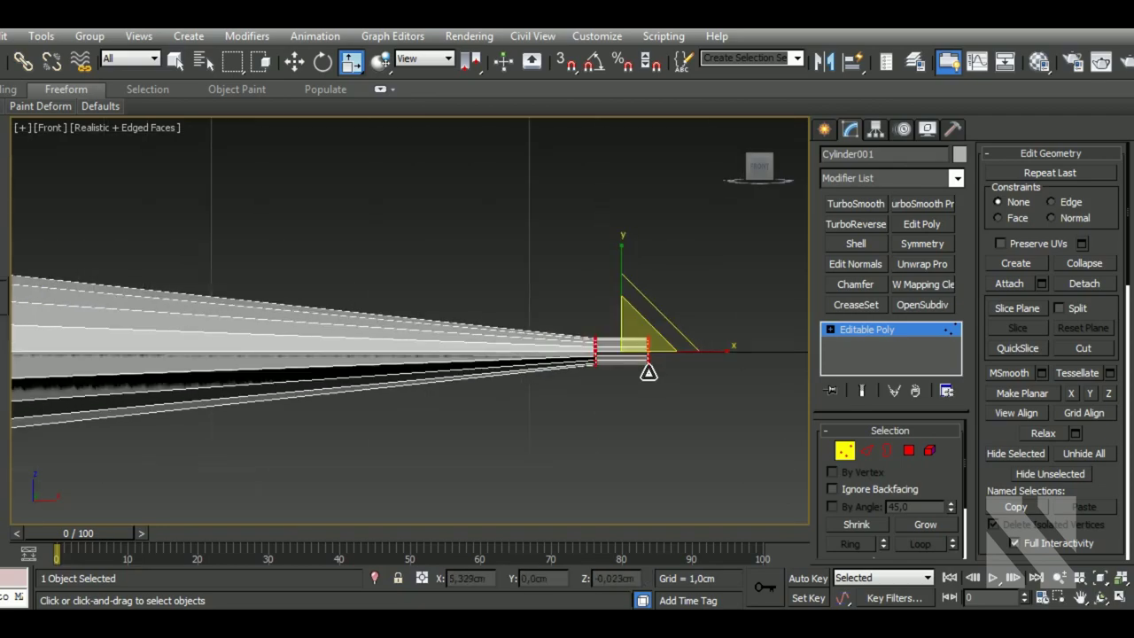
scroll(640, 368, up, 2)
scroll(629, 359, up, 2)
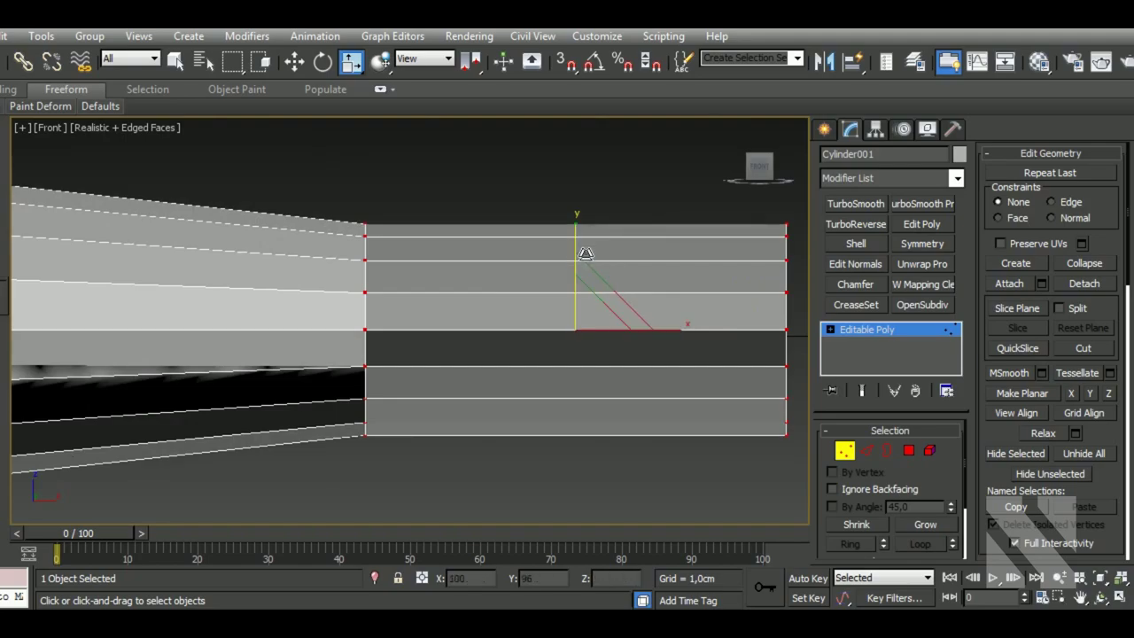
drag(587, 245, 586, 343)
- Hide the grid and orbit to inspect the flattened end from the side
scroll(586, 343, down, 3)
mouse_move(586, 343)
alt+middle_down()
mouse_move(608, 327)
mouse_move(576, 410)
alt+middle_up()
key(g)
scroll(591, 378, up, 3)
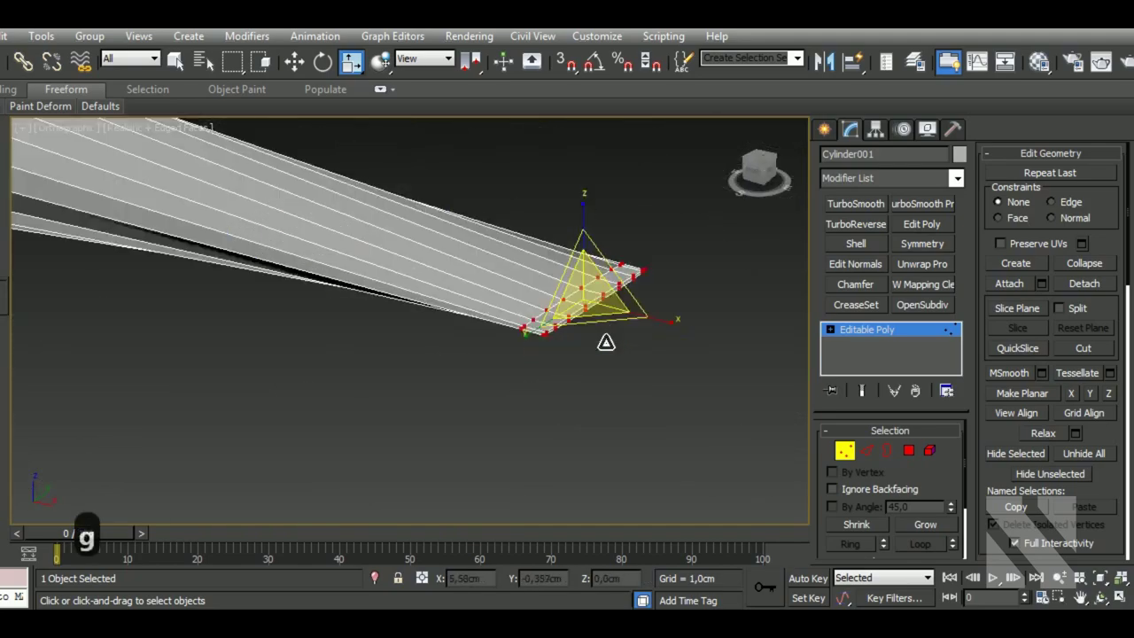
scroll(607, 342, up, 3)
scroll(567, 324, up, 2)
scroll(515, 339, down, 2)
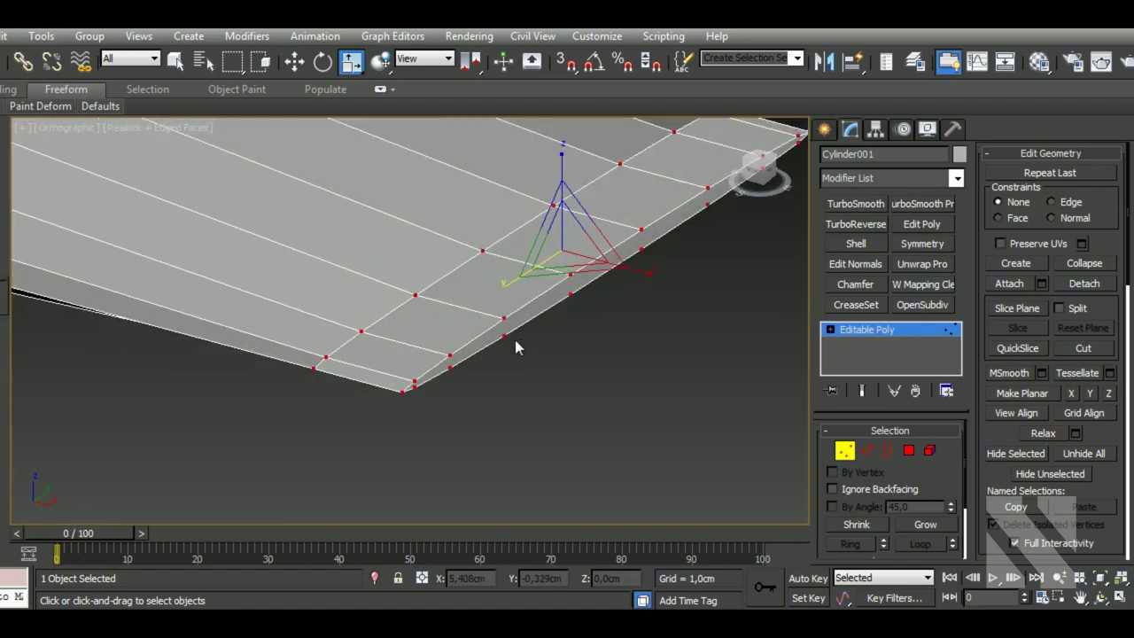
mouse_move(515, 340)
alt+middle_down()
mouse_move(555, 365)
mouse_move(611, 375)
mouse_move(642, 325)
mouse_move(548, 360)
mouse_move(600, 452)
mouse_move(477, 412)
mouse_move(398, 419)
alt+middle_up()
scroll(318, 423, up, 4)
scroll(319, 422, up, 2)
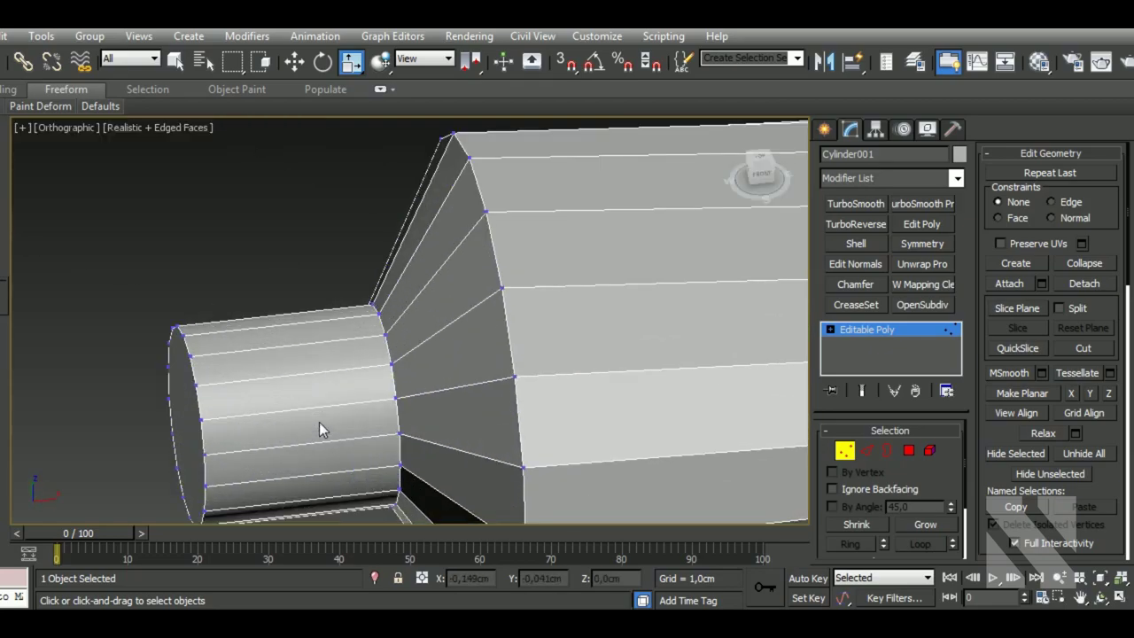
scroll(321, 416, down, 3)
scroll(321, 416, down, 1)
- Return to the Front view and re-enter vertex editing
click(871, 332)
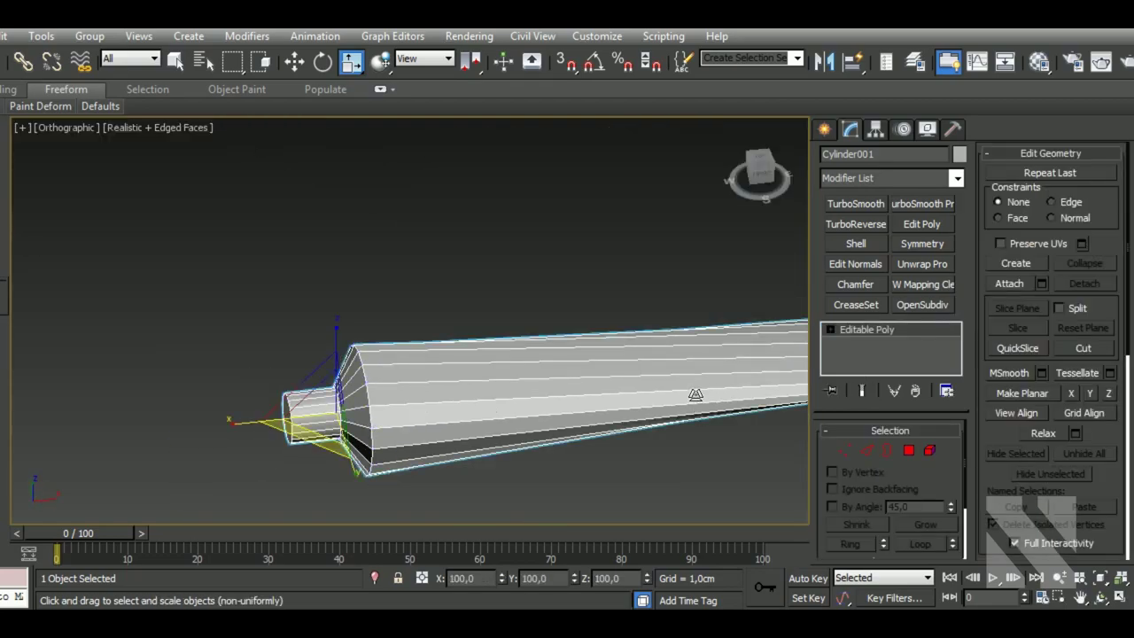
scroll(697, 389, up, 2)
scroll(704, 367, up, 2)
scroll(711, 359, up, 3)
scroll(715, 364, down, 2)
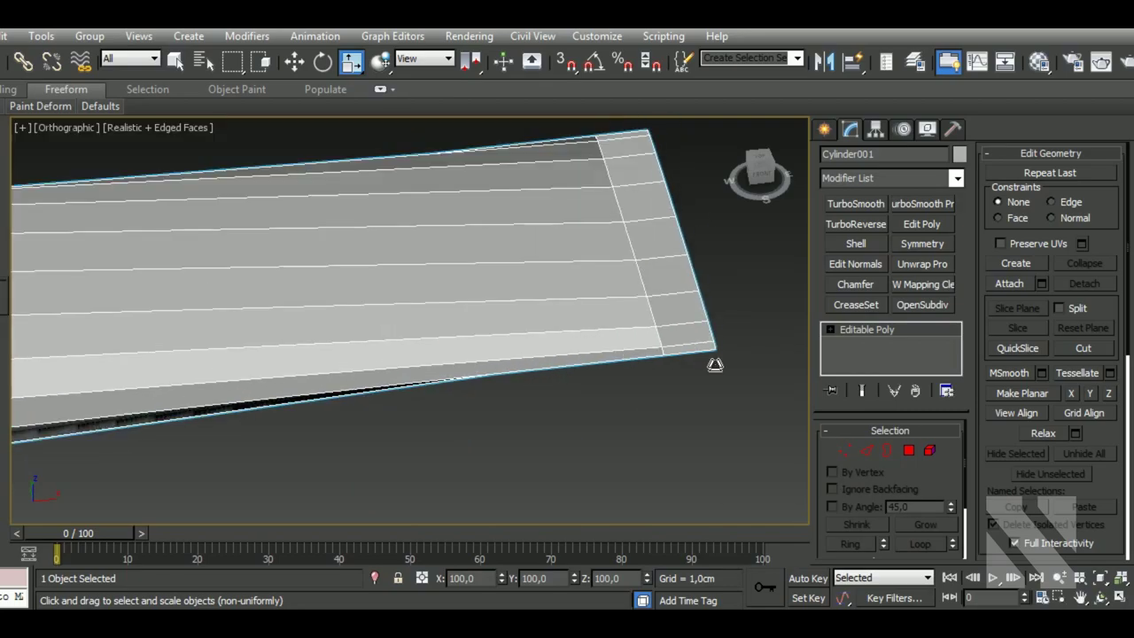
key(f)
scroll(567, 315, up, 3)
scroll(530, 363, up, 3)
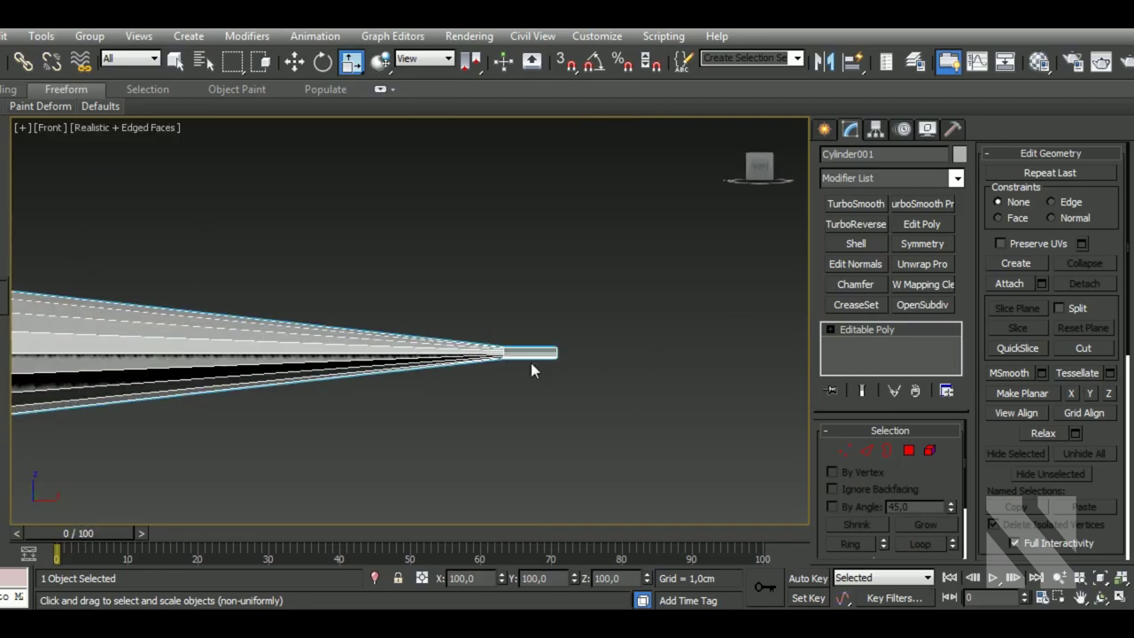
scroll(552, 354, up, 2)
scroll(551, 355, up, 3)
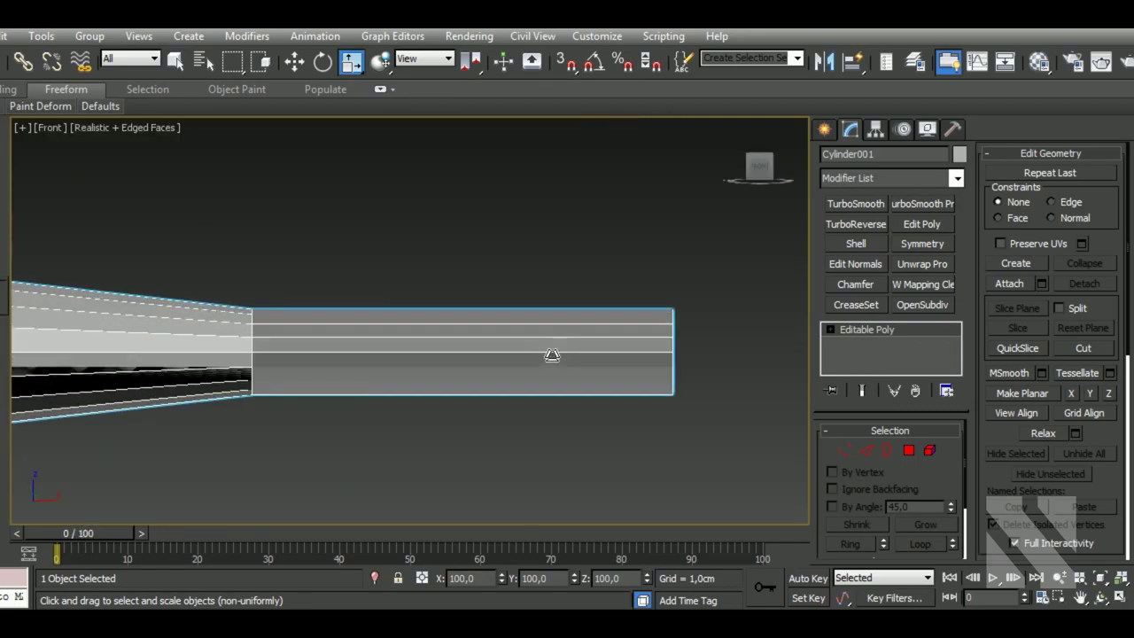
click(845, 451)
scroll(493, 394, down, 2)
scroll(523, 409, down, 2)
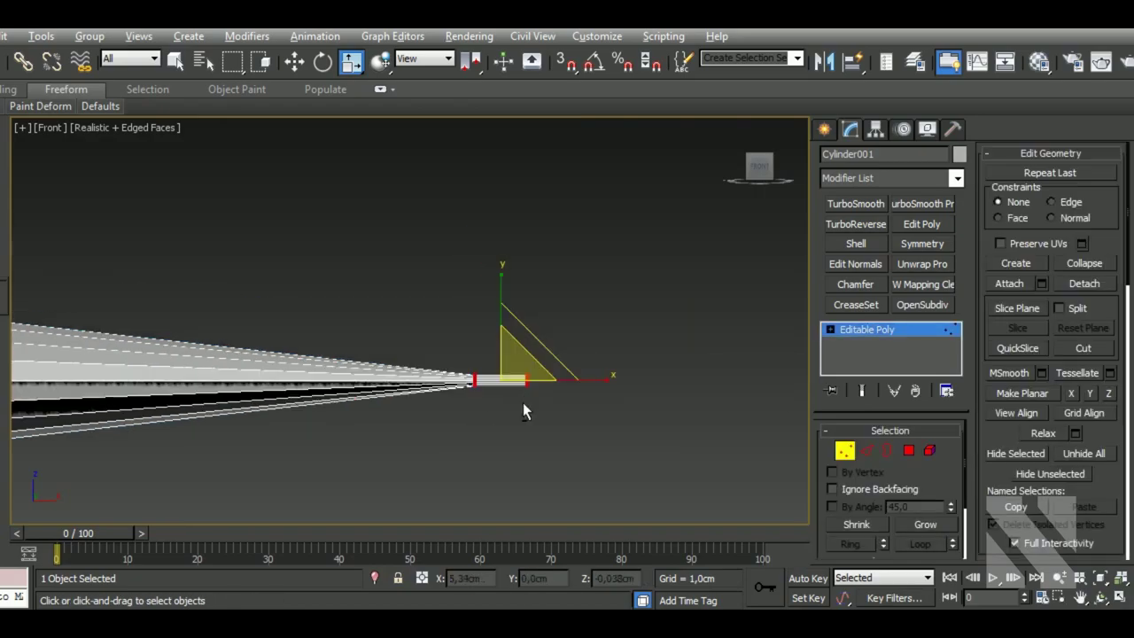
- Zoom in on the flattened tip and select a single corner vertex
alt+middle_drag(523, 410, 436, 422)
scroll(437, 417, up, 2)
scroll(429, 403, up, 3)
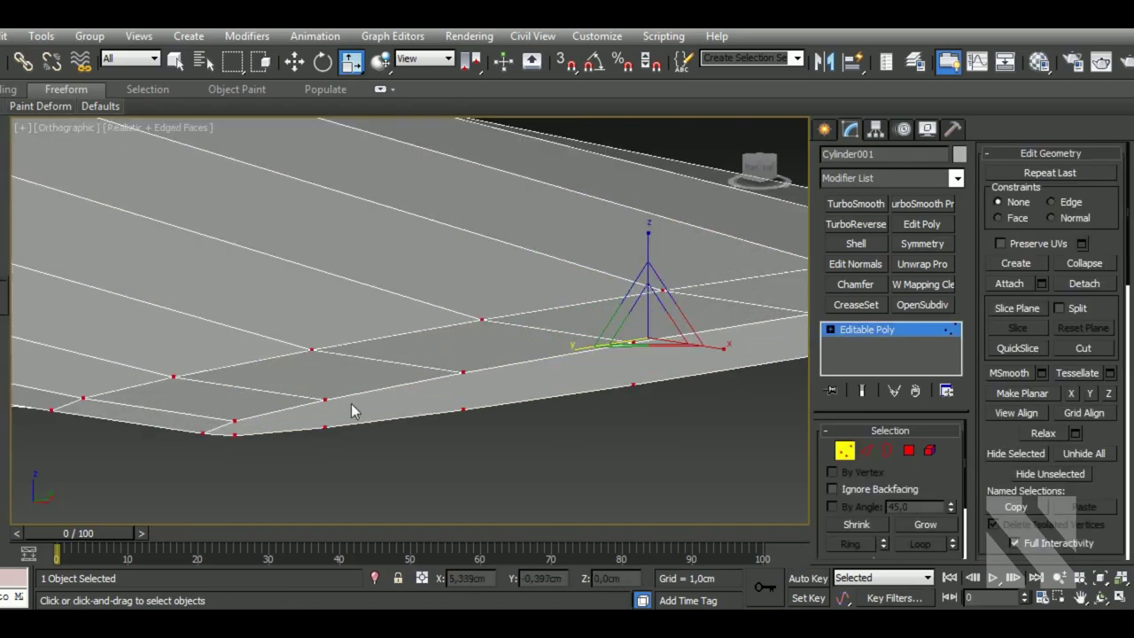
alt+middle_drag(351, 410, 288, 424)
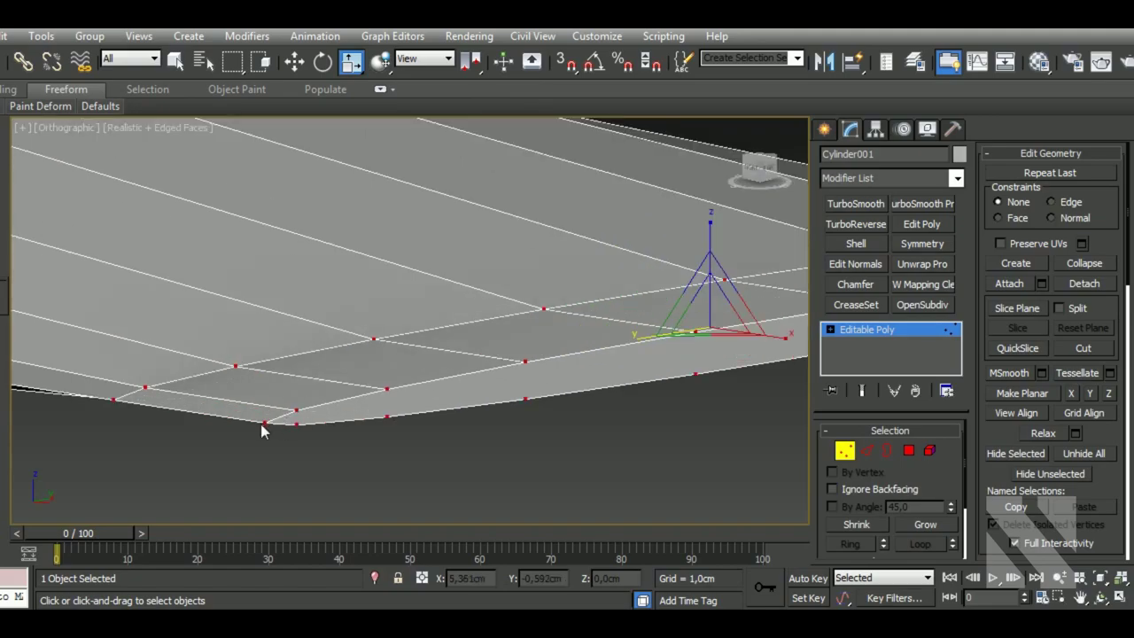
mouse_move(266, 423)
mouse_down()
mouse_move(284, 413)
mouse_move(286, 422)
mouse_up()
click(274, 419)
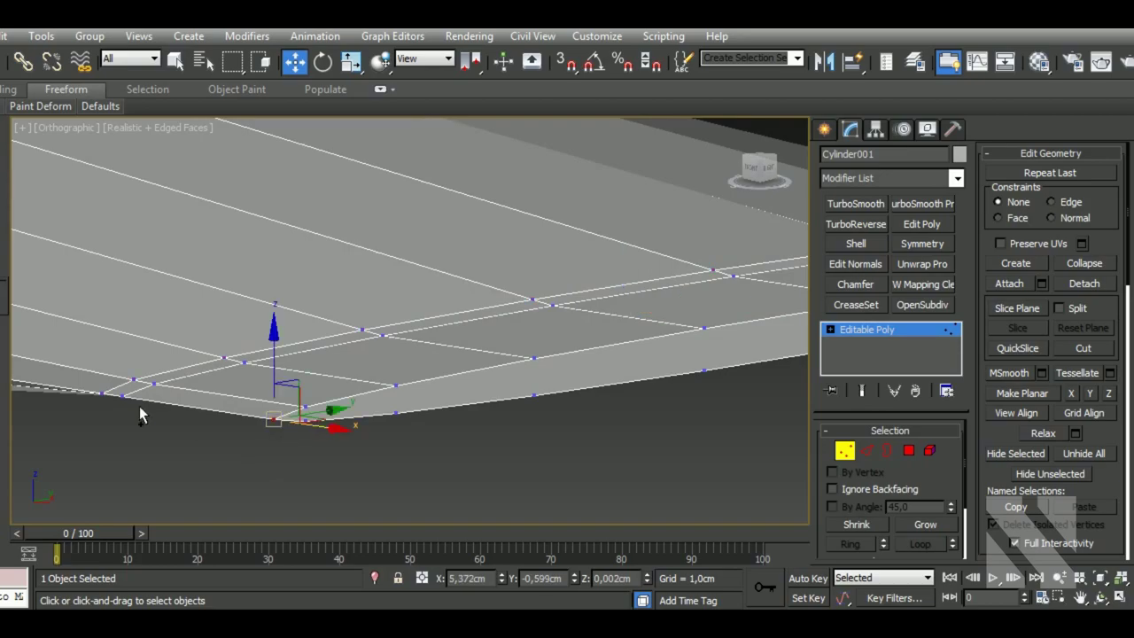
scroll(334, 435, down, 2)
scroll(620, 430, down, 3)
scroll(529, 375, down, 3)
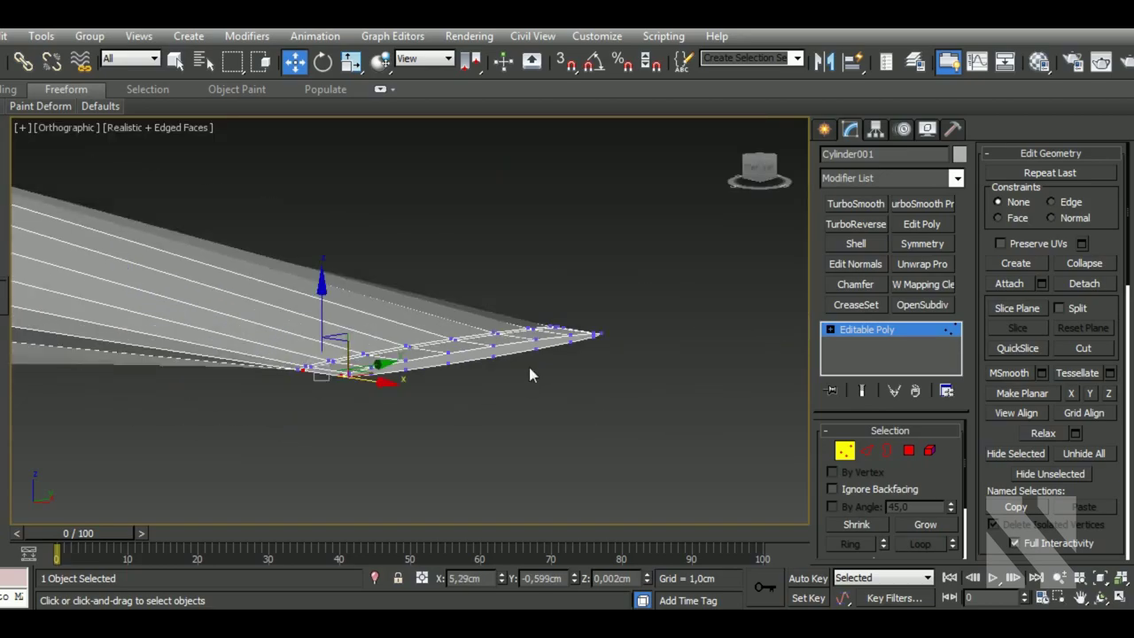
scroll(618, 385, down, 2)
scroll(489, 388, up, 2)
scroll(500, 386, up, 2)
scroll(524, 379, up, 2)
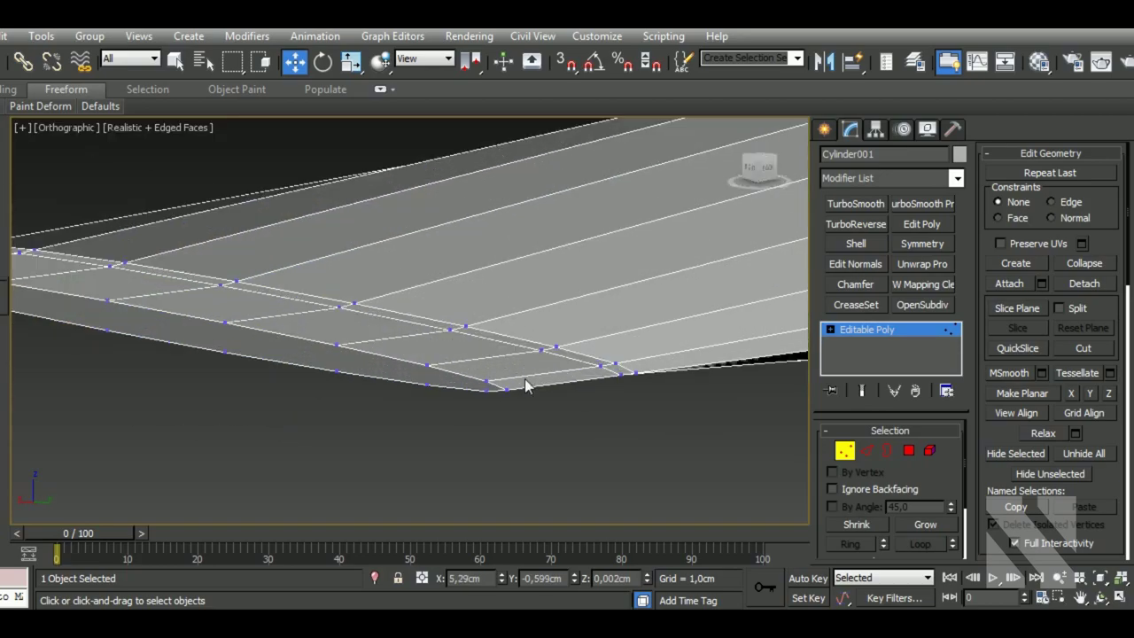
- Scale the flat end's corner vertices along the height and orbit to check the result
click(621, 373)
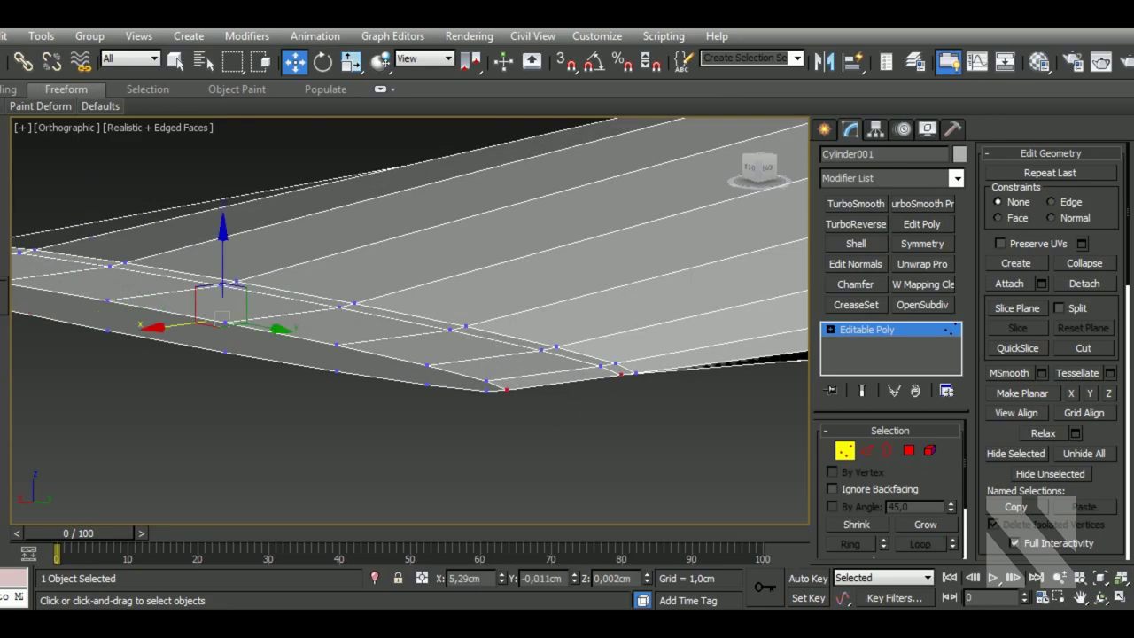
click(350, 62)
drag(233, 232, 238, 198)
alt+middle_drag(545, 390, 542, 403)
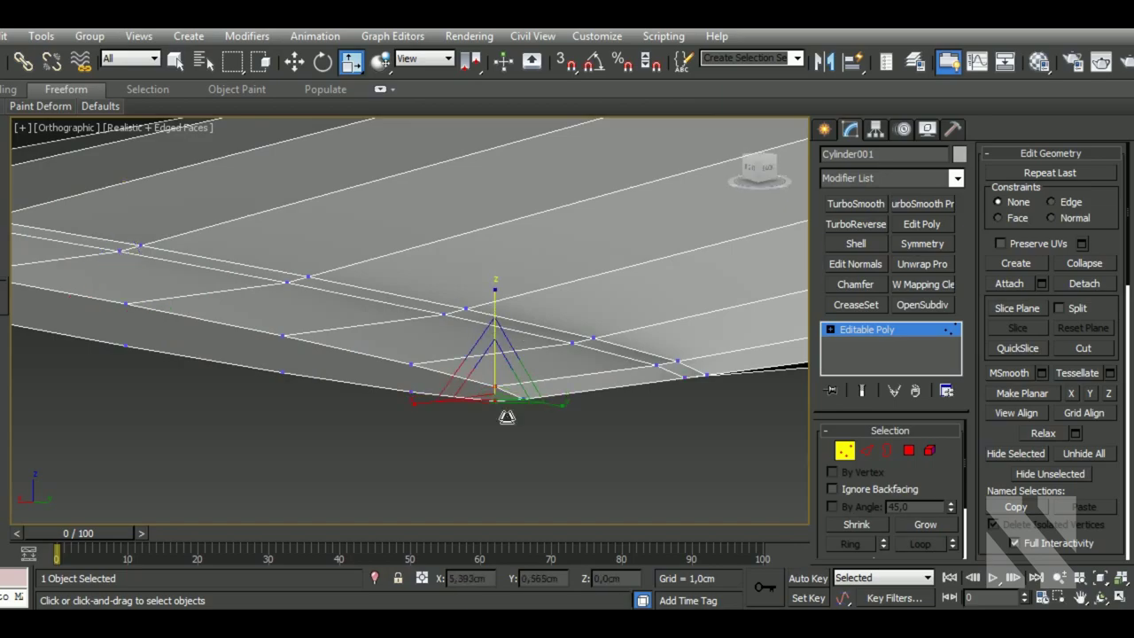
mouse_move(511, 409)
alt+middle_down()
mouse_move(348, 391)
mouse_move(341, 407)
alt+middle_up()
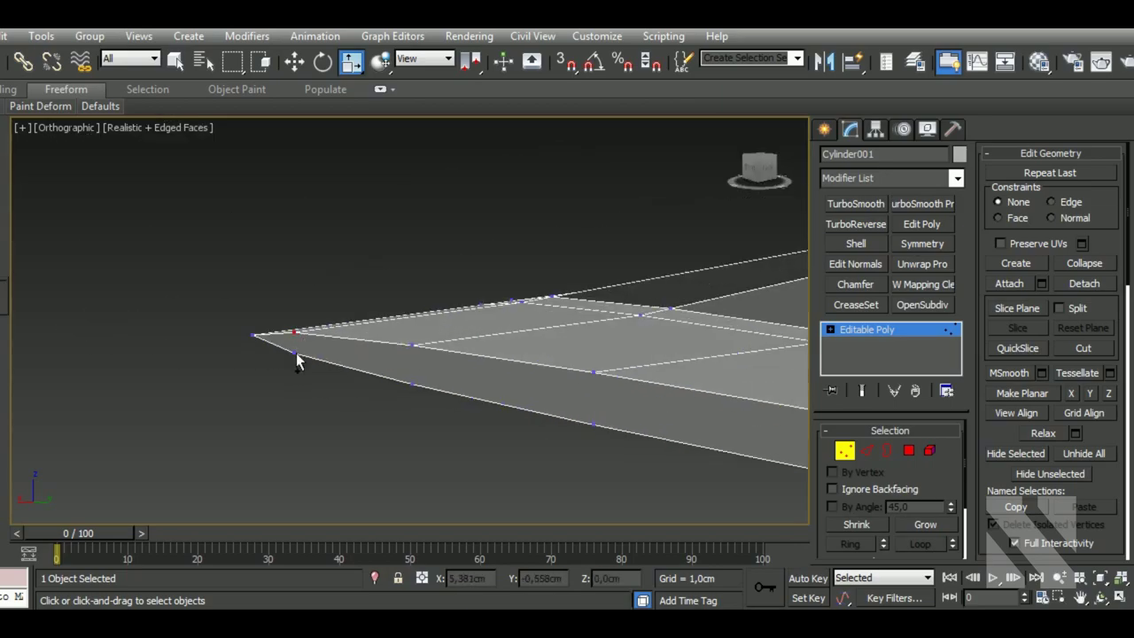
mouse_move(309, 334)
alt+middle_down()
mouse_move(676, 408)
mouse_move(678, 362)
mouse_move(635, 355)
mouse_move(671, 337)
mouse_move(664, 321)
alt+middle_up()
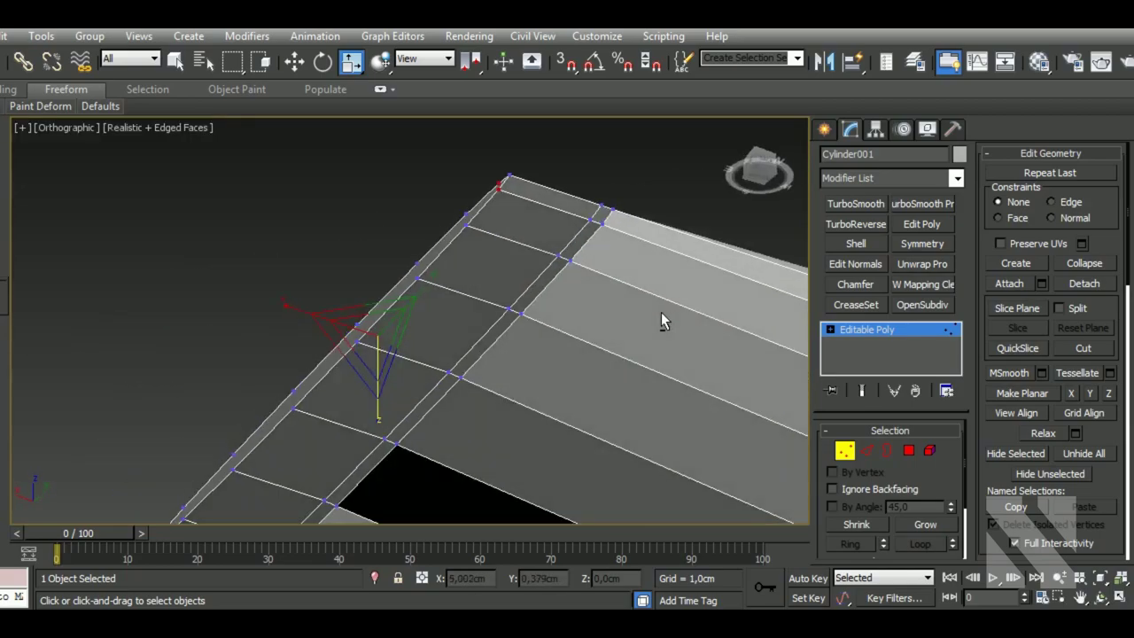
mouse_move(607, 257)
alt+middle_down()
mouse_move(504, 316)
mouse_move(434, 387)
alt+middle_up()
mouse_move(428, 429)
alt+middle_down()
mouse_move(500, 468)
mouse_move(425, 305)
mouse_move(607, 347)
mouse_move(641, 271)
mouse_move(507, 270)
mouse_move(498, 221)
alt+middle_up()
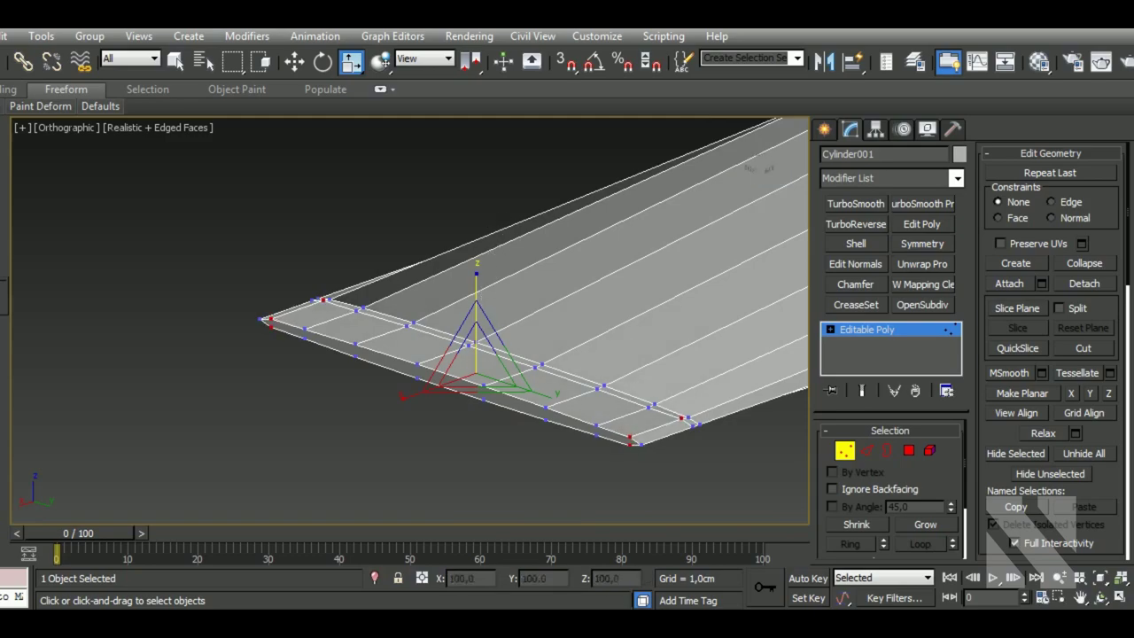
- Select the strip's end corner vertices and pull them slightly inward
scroll(673, 443, up, 1)
scroll(674, 443, up, 1)
scroll(660, 413, up, 2)
scroll(662, 409, up, 1)
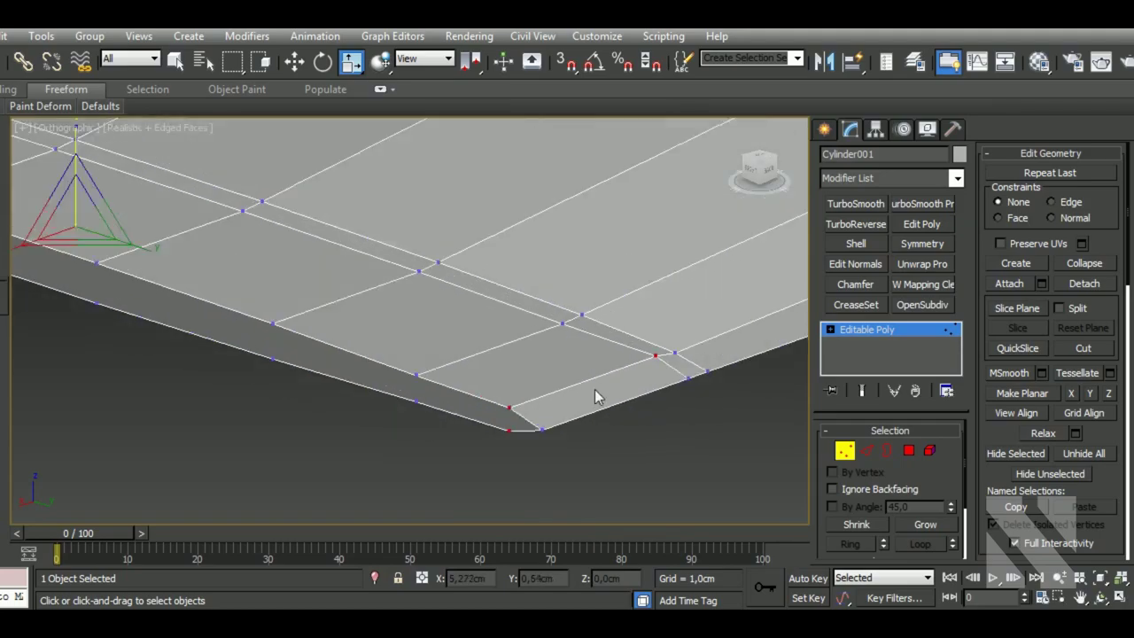
scroll(594, 389, down, 3)
scroll(620, 390, up, 3)
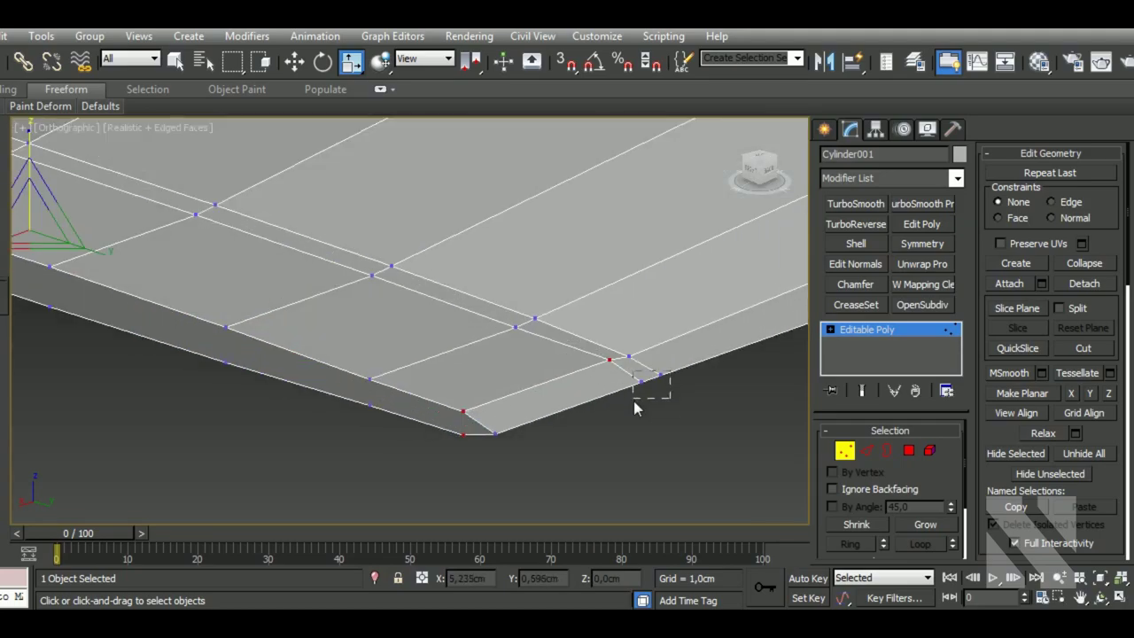
drag(634, 405, 557, 440)
alt+middle_drag(496, 479, 376, 408)
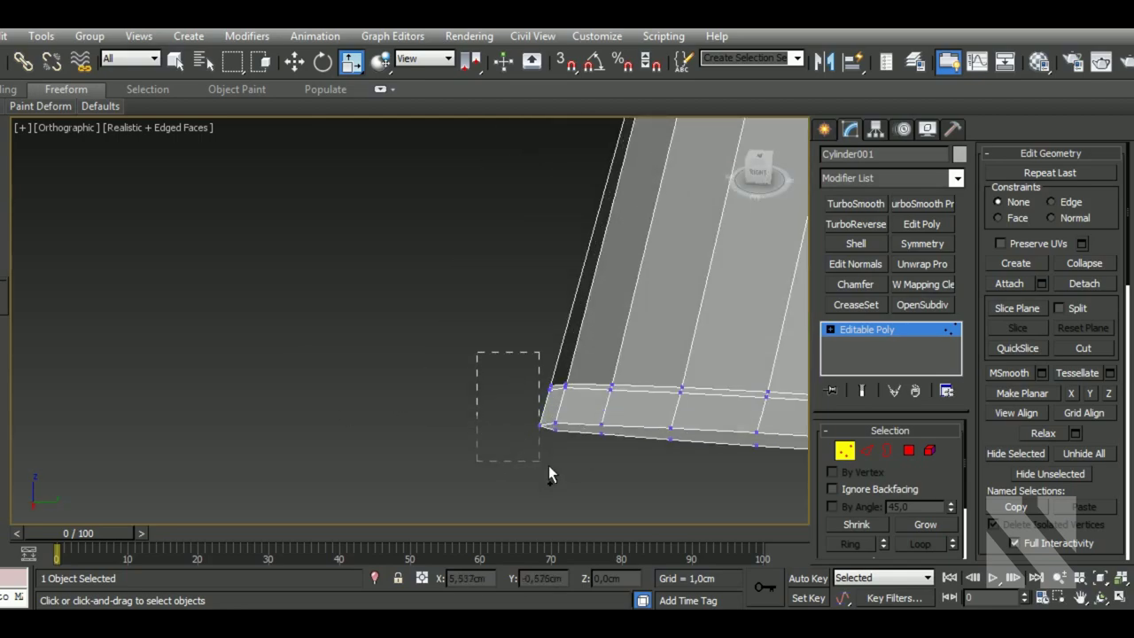
drag(529, 377, 571, 439)
mouse_move(630, 432)
alt+middle_down()
mouse_move(662, 437)
mouse_move(528, 429)
alt+middle_up()
drag(719, 424, 724, 425)
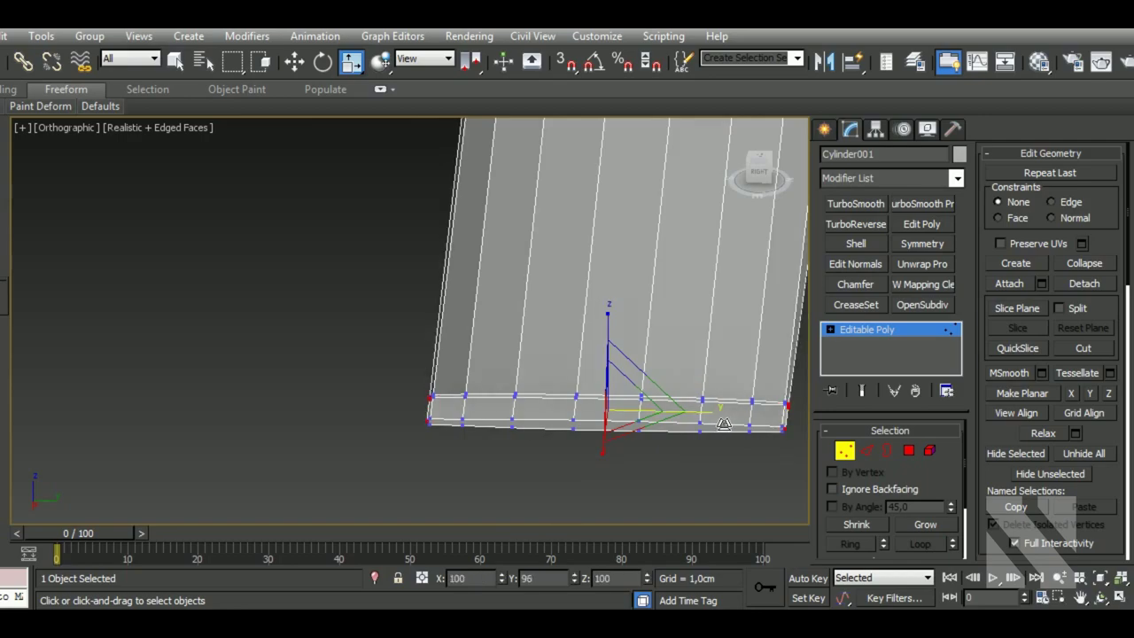
scroll(717, 434, up, 2)
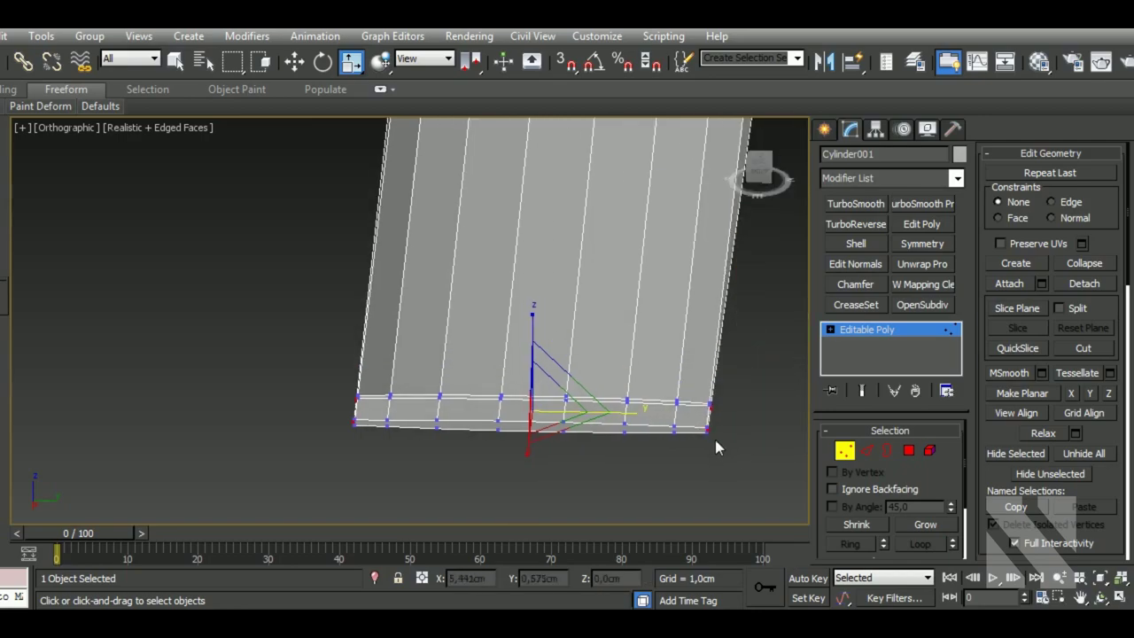
scroll(715, 436, up, 4)
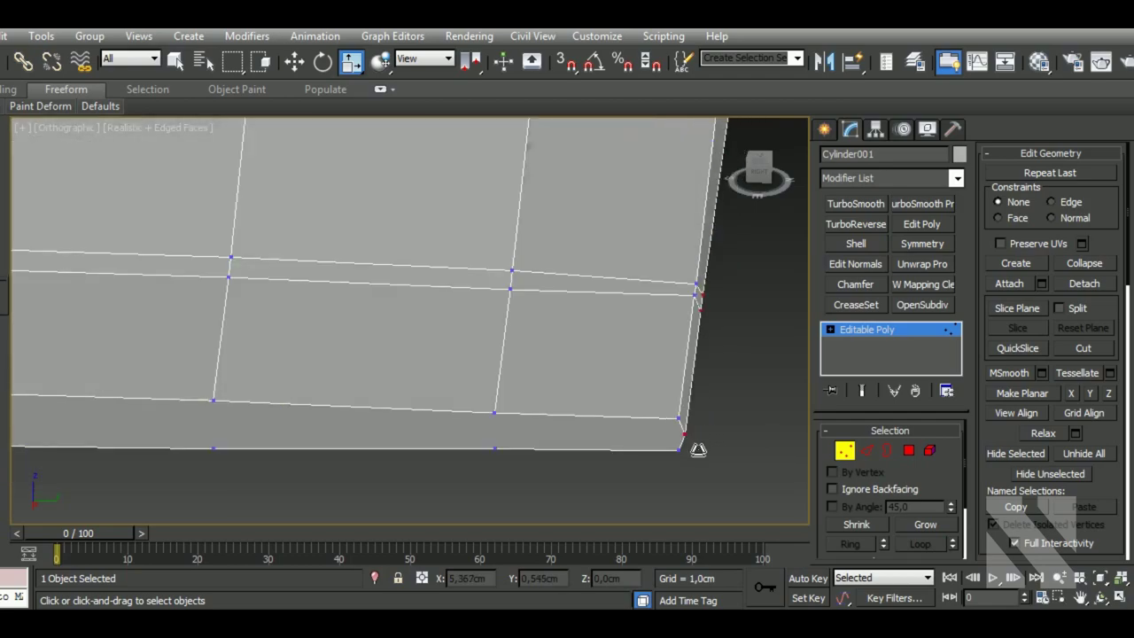
drag(689, 448, 700, 451)
scroll(704, 452, down, 2)
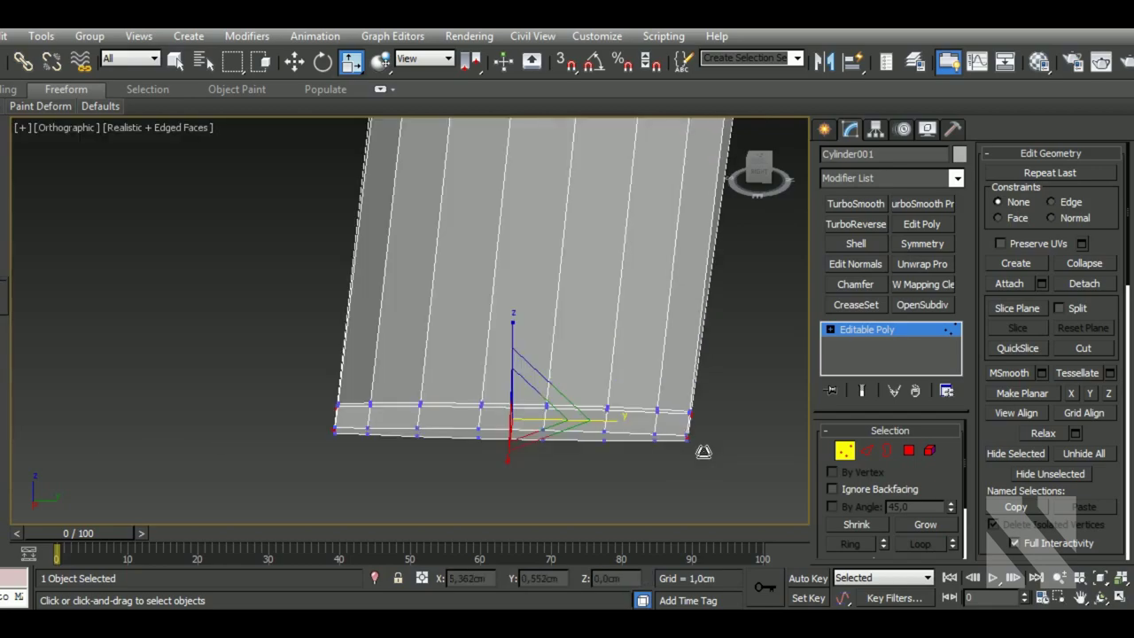
scroll(630, 429, up, 2)
- Open the Scale Transform Type-In, view the strip edge-on, then close it
right_click(347, 63)
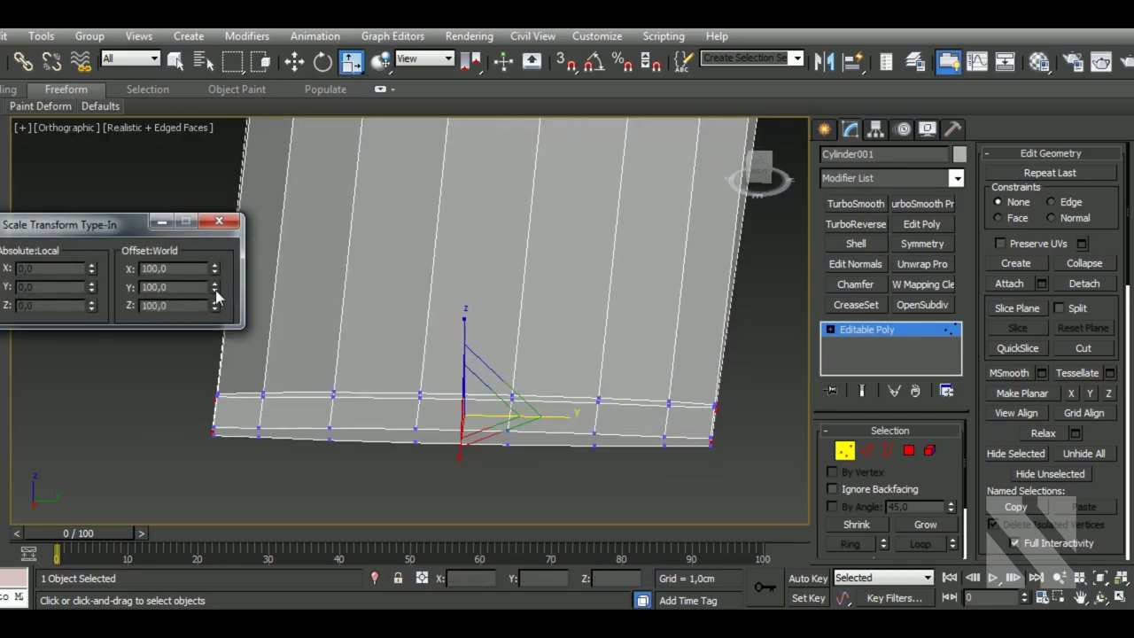
alt+middle_drag(582, 384, 600, 422)
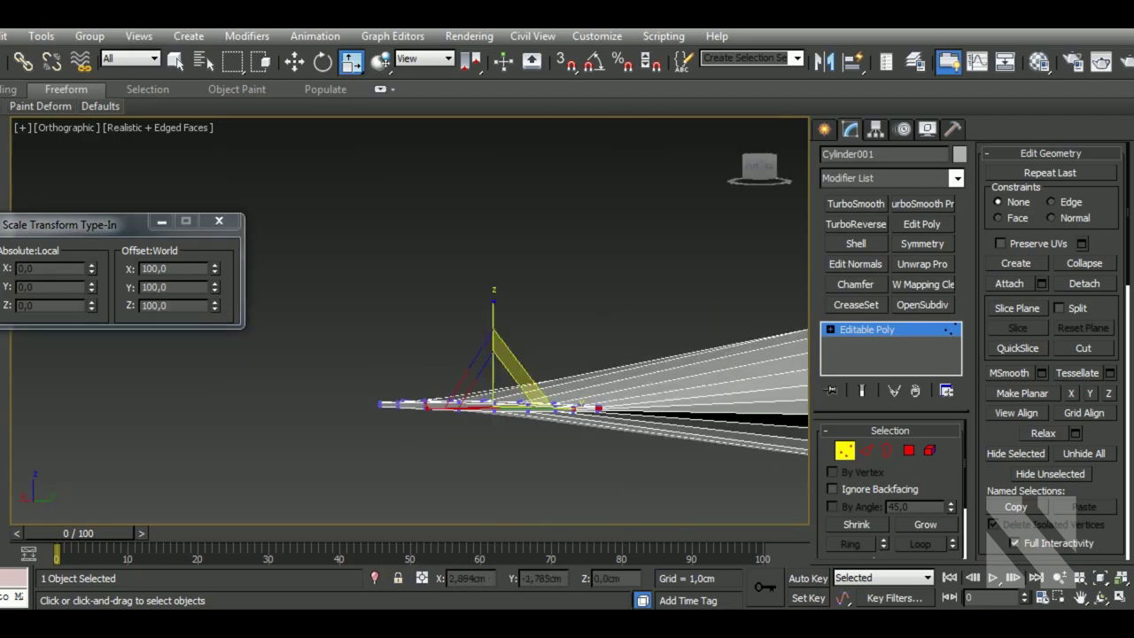
scroll(600, 425, up, 4)
scroll(601, 425, down, 5)
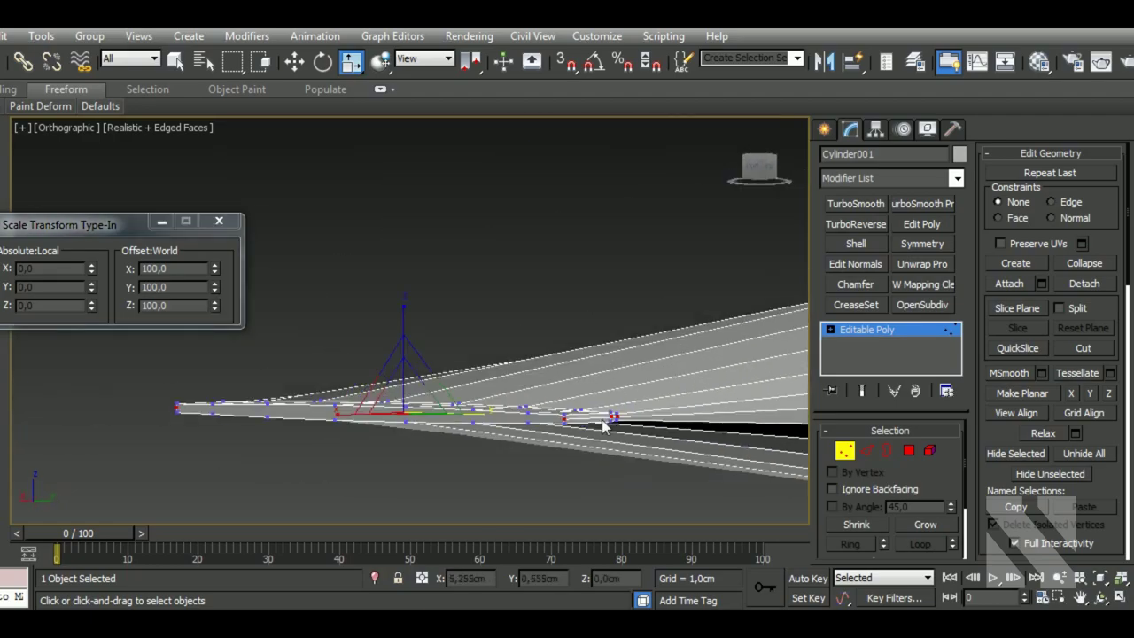
click(220, 225)
mouse_move(544, 375)
alt+middle_down()
mouse_move(733, 440)
mouse_move(573, 428)
alt+middle_up()
scroll(573, 429, up, 5)
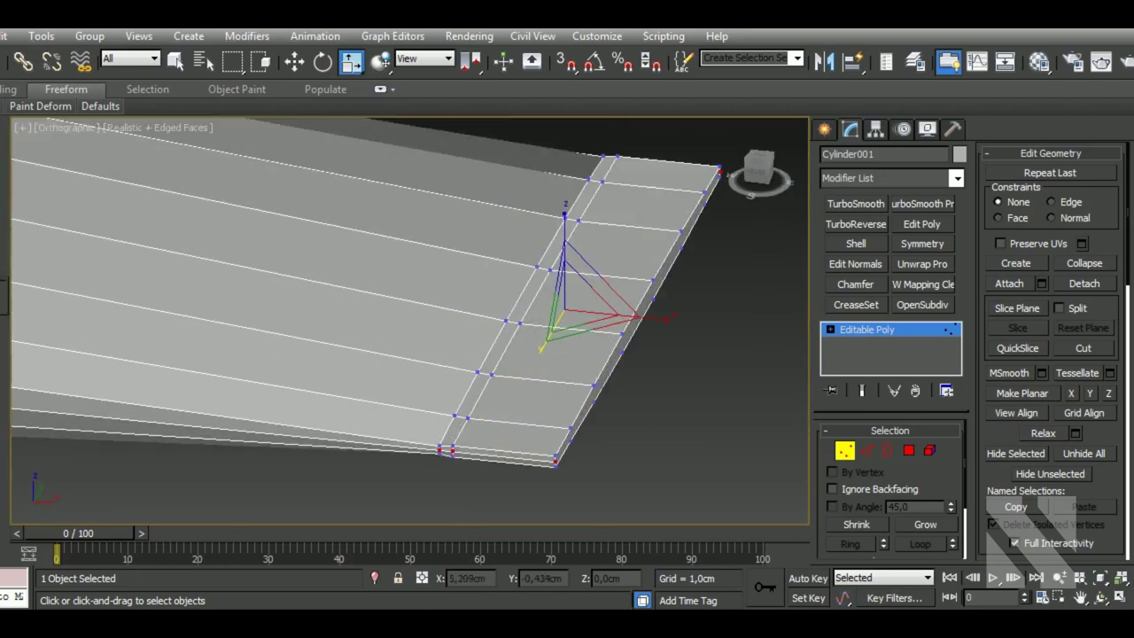
- In Edge mode, move the edge loop toward the body and stretch it vertically
click(868, 452)
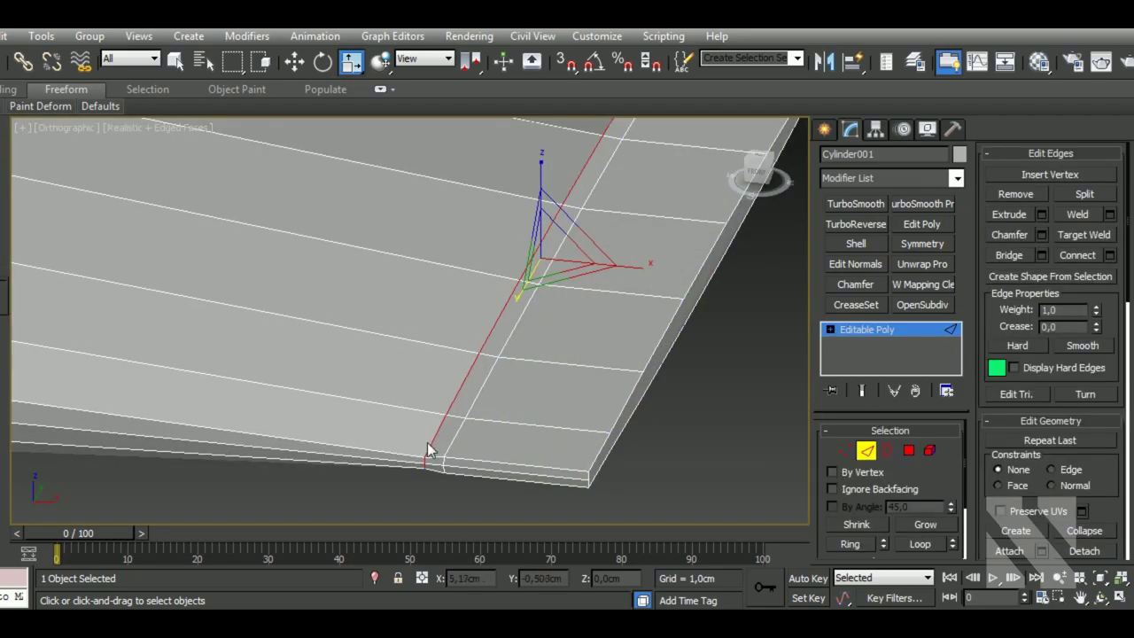
key(w)
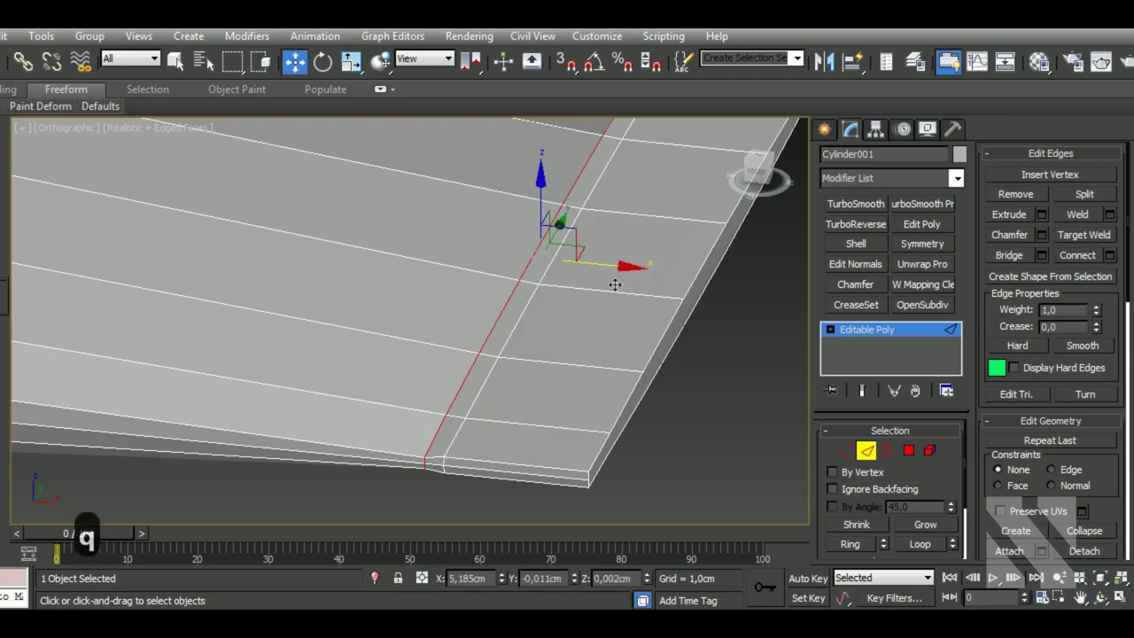
drag(615, 285, 454, 243)
key(e)
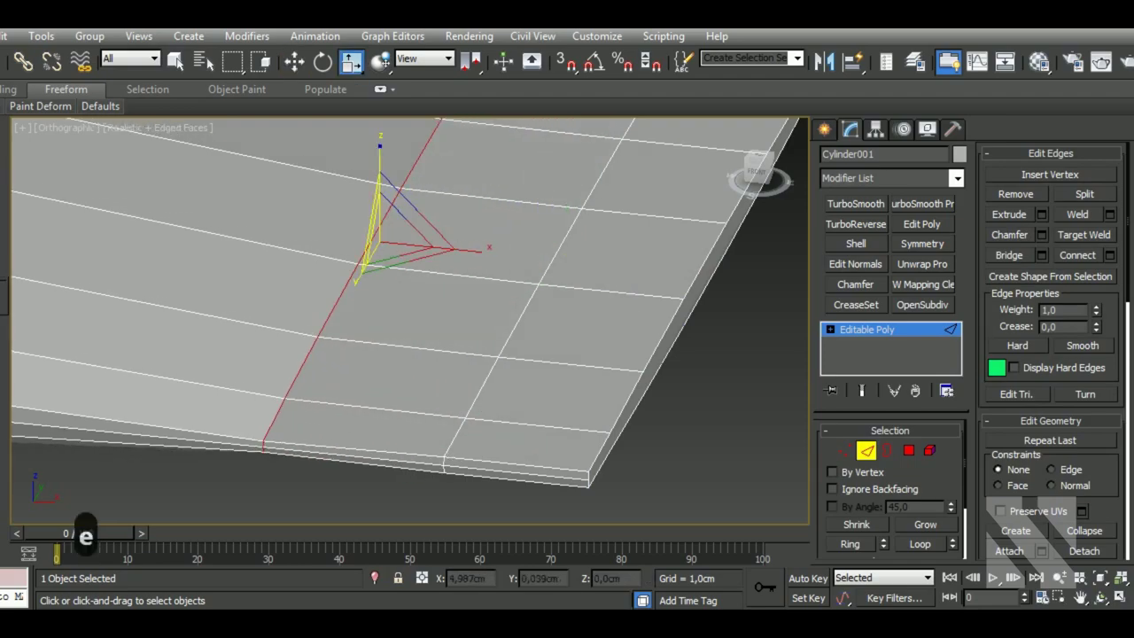
drag(382, 168, 405, 83)
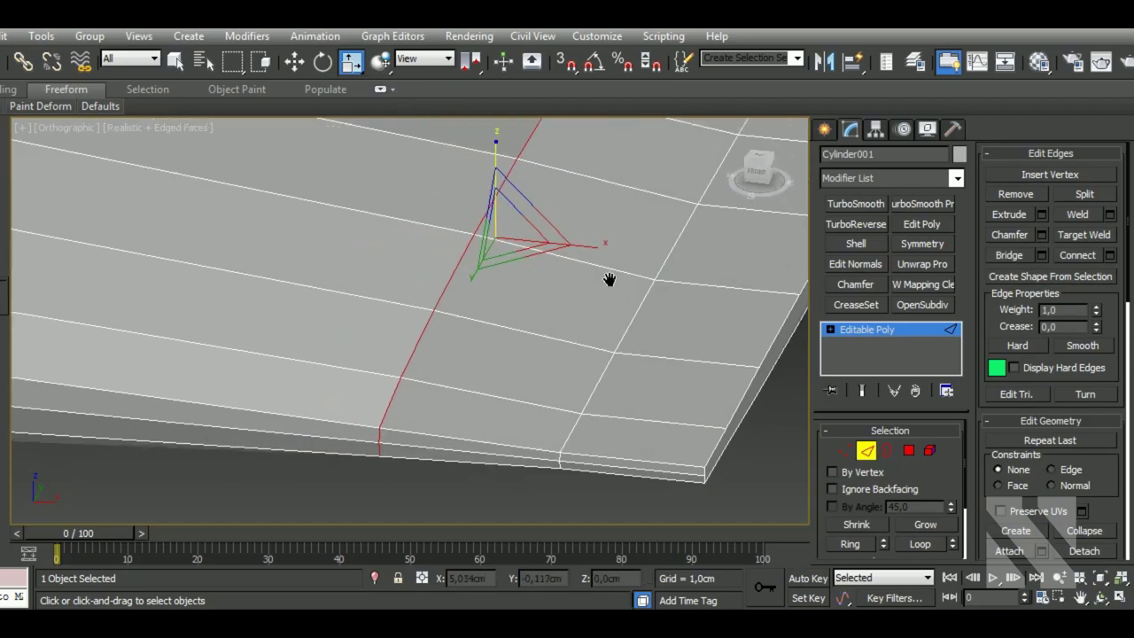
- Select a long edge along the tube, then exit to object level
scroll(620, 266, down, 5)
scroll(677, 284, down, 1)
scroll(687, 328, down, 2)
scroll(469, 294, up, 3)
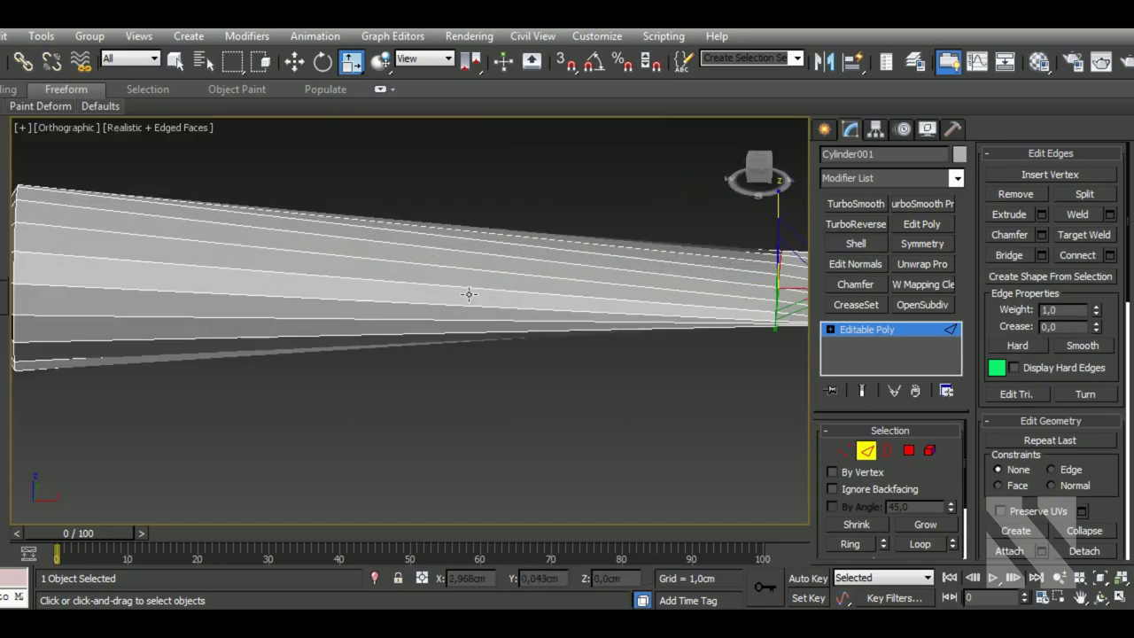
click(399, 285)
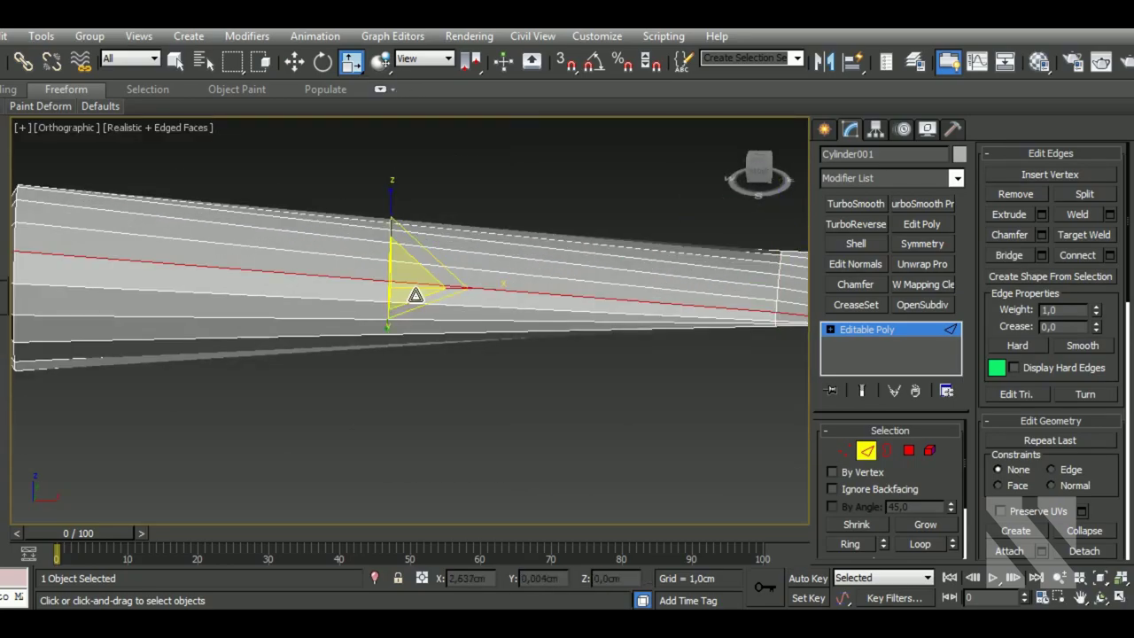
scroll(421, 297, down, 3)
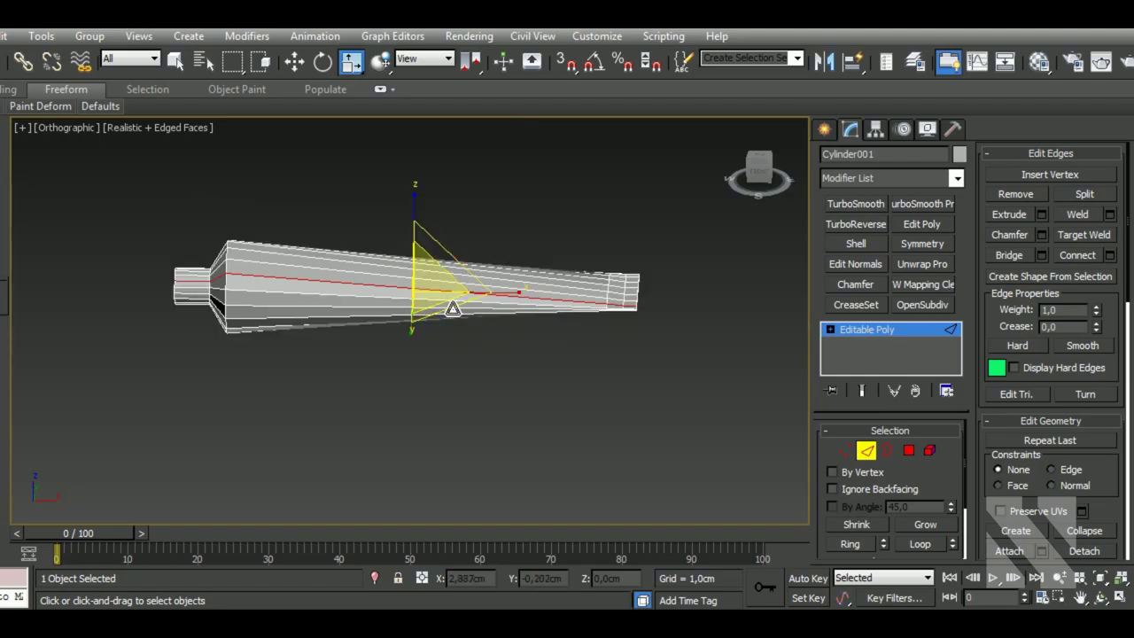
click(899, 332)
scroll(632, 338, up, 5)
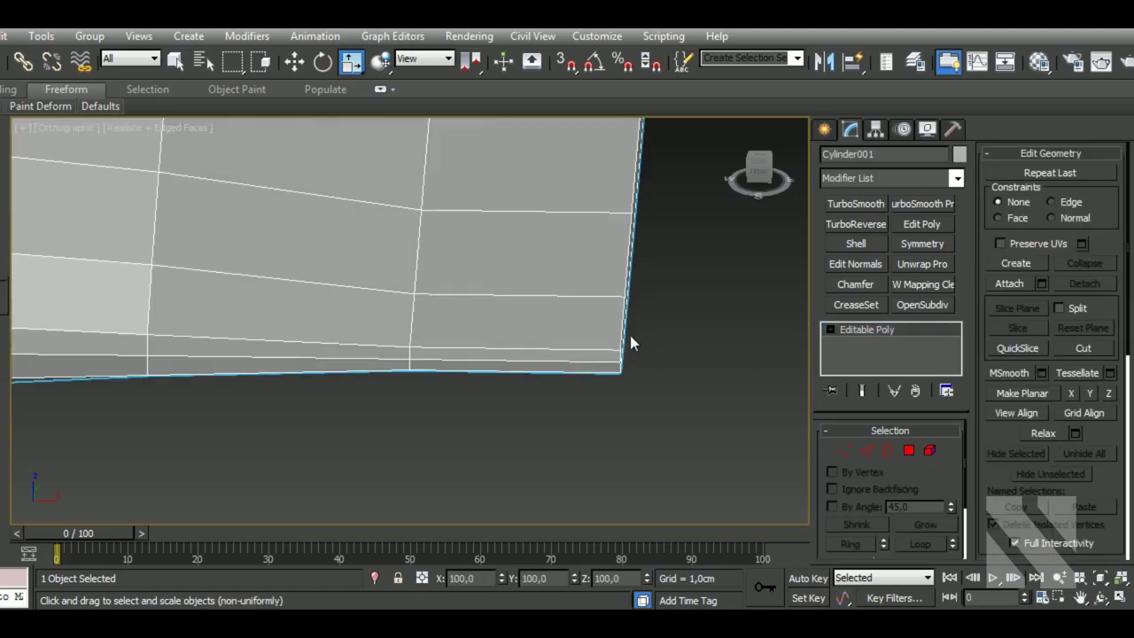
- Select all faces of the flattened end strip in Polygon mode
scroll(644, 348, down, 2)
click(909, 450)
alt+middle_drag(662, 387, 660, 354)
click(660, 354)
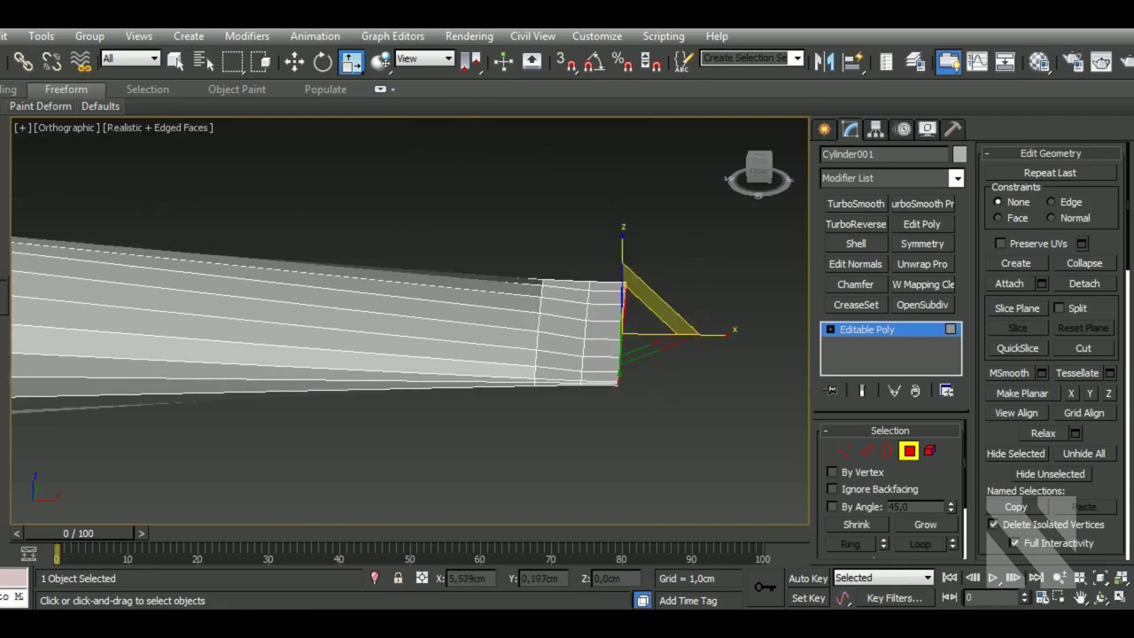
alt+middle_drag(606, 408, 629, 384)
scroll(629, 385, up, 3)
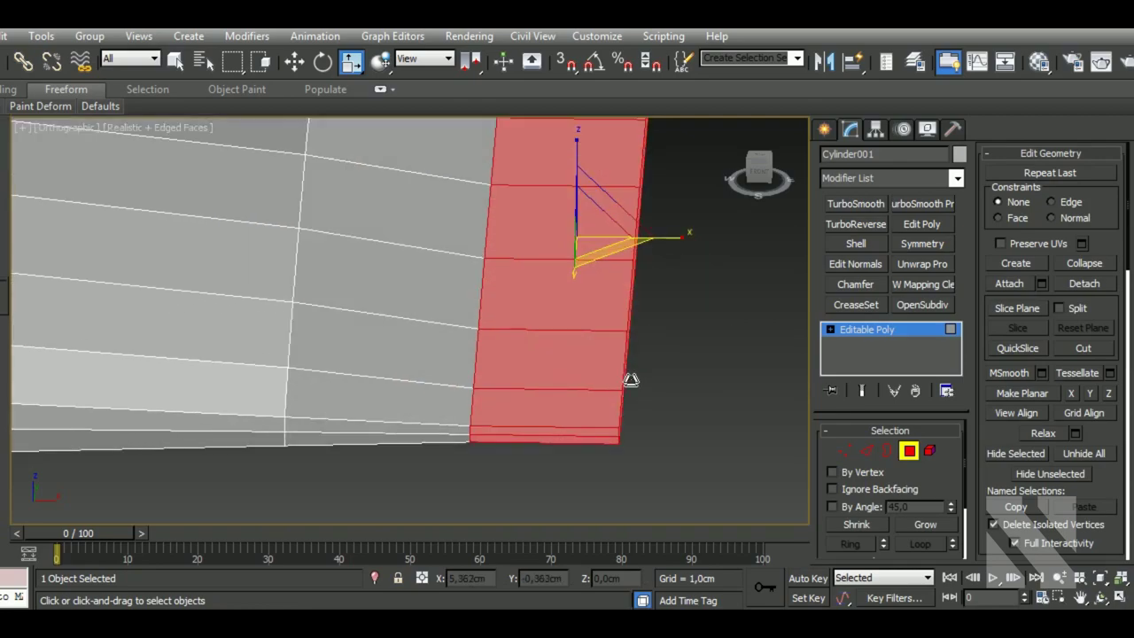
- Detach the end strip faces as a clone named Object001
click(1085, 283)
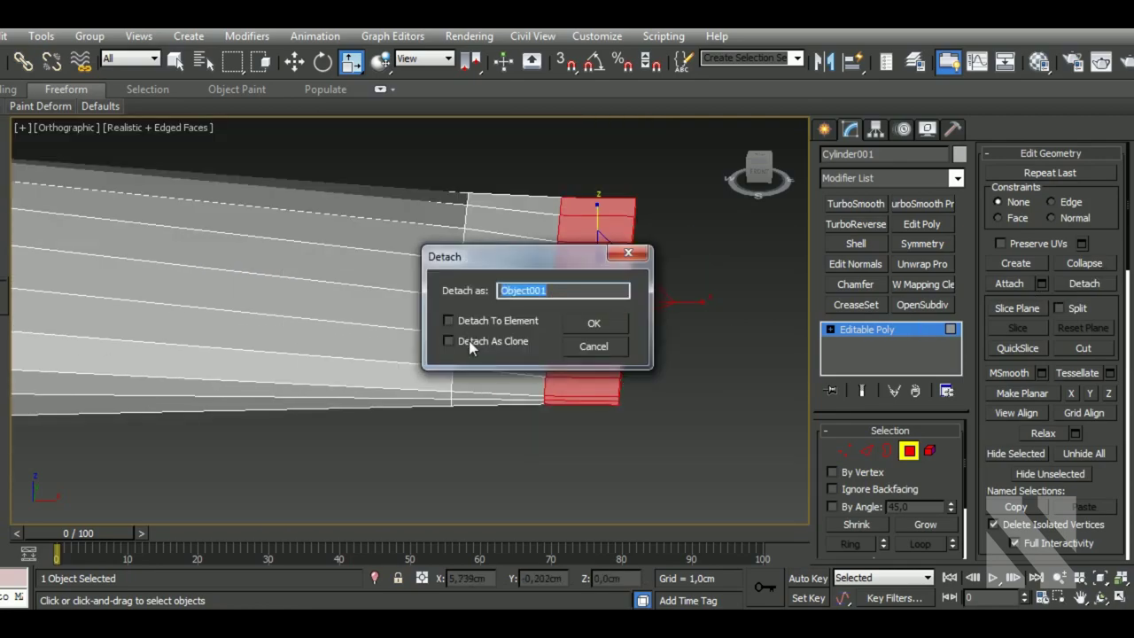
click(468, 345)
click(588, 328)
click(909, 450)
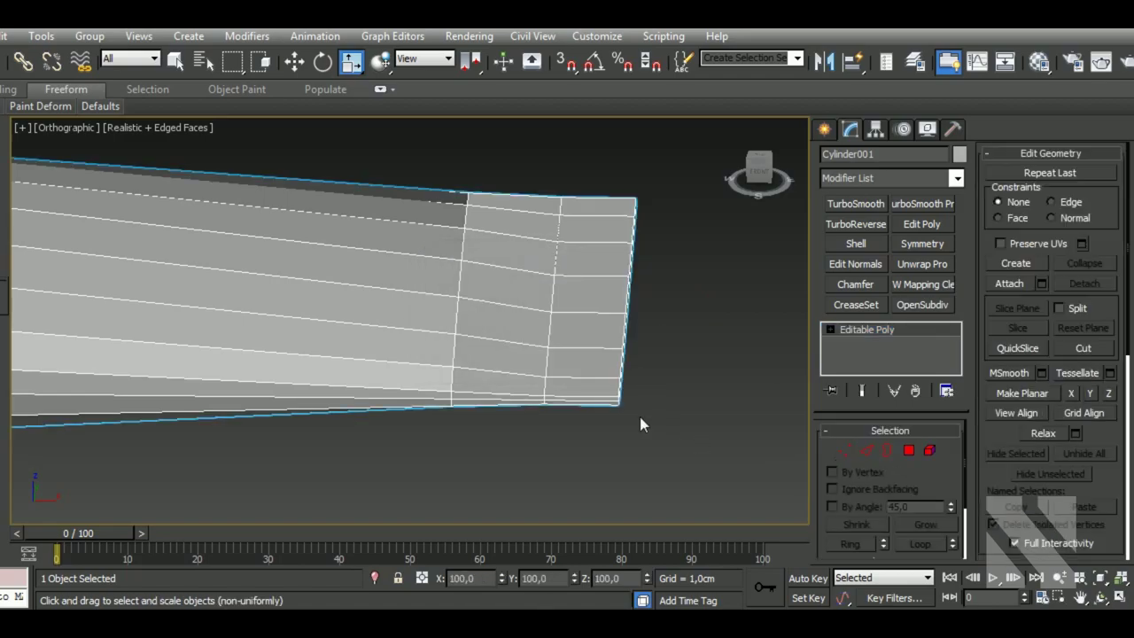
click(613, 410)
- Reselect Cylinder001 and orbit to a diagonal view of the tube
scroll(553, 473, down, 2)
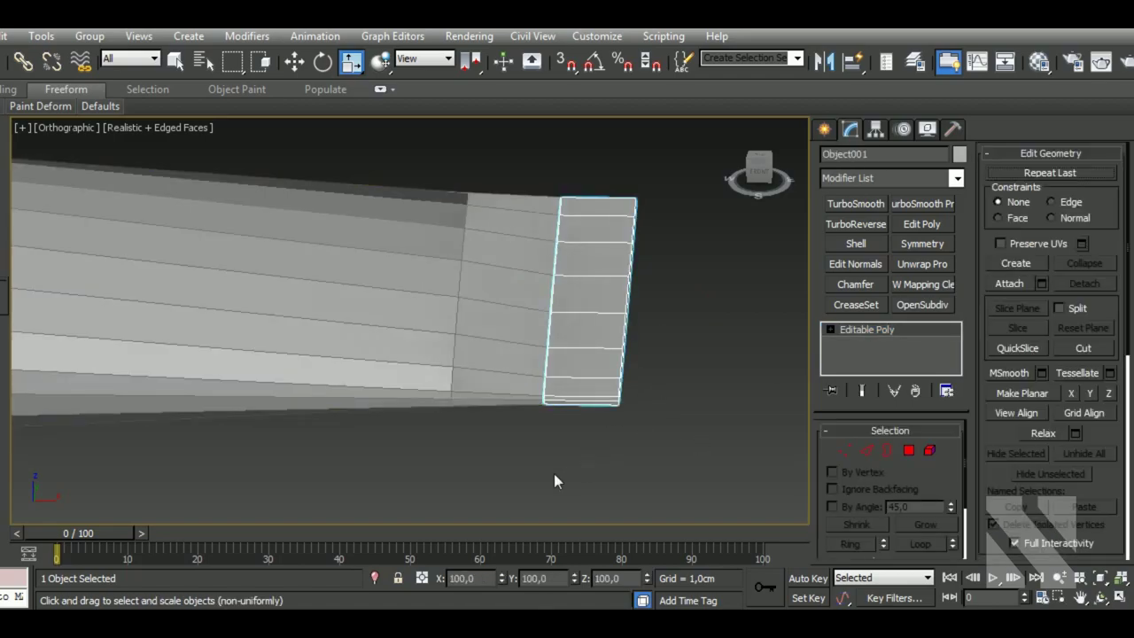
scroll(707, 400, down, 3)
scroll(707, 400, down, 3)
click(590, 390)
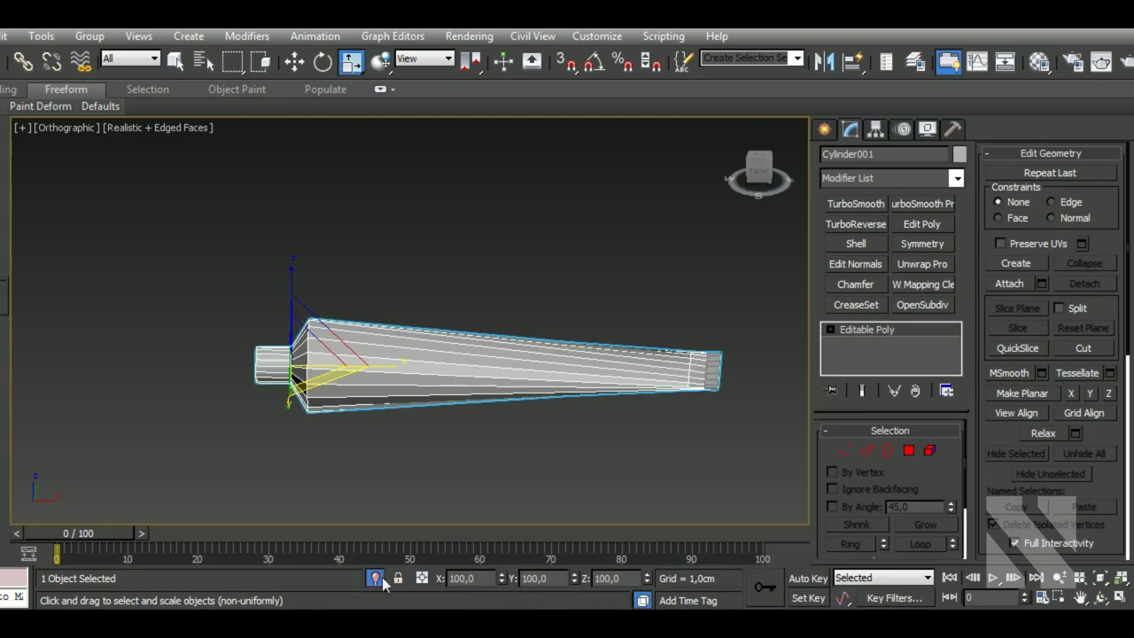
mouse_move(754, 420)
alt+middle_down()
mouse_move(668, 433)
mouse_move(700, 408)
alt+middle_up()
scroll(670, 432, up, 5)
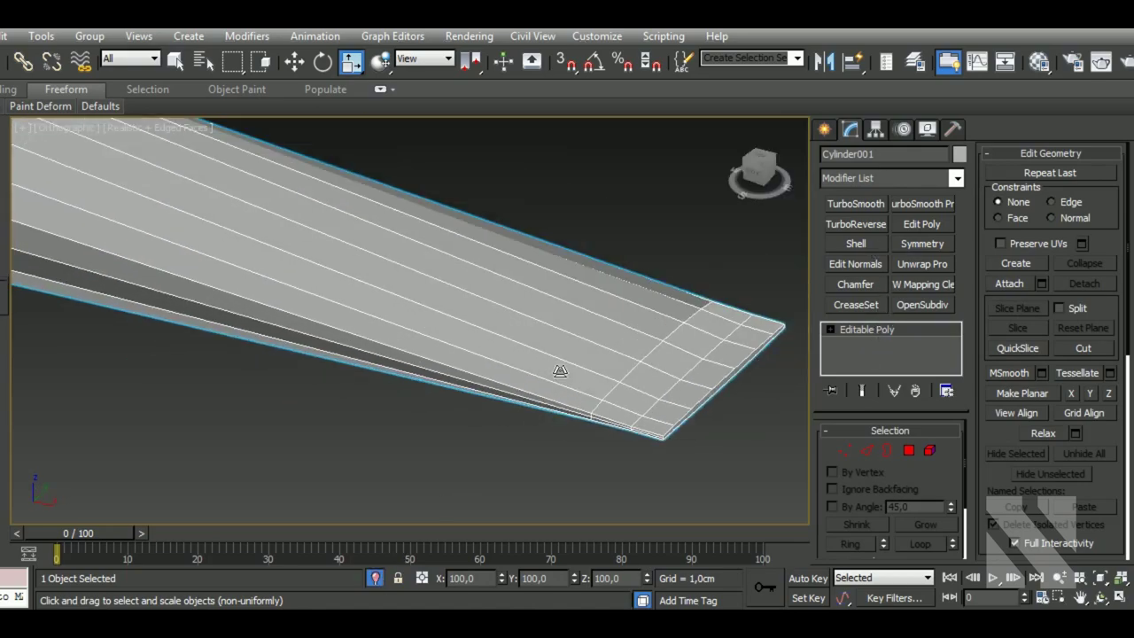
scroll(559, 371, down, 5)
scroll(756, 481, up, 5)
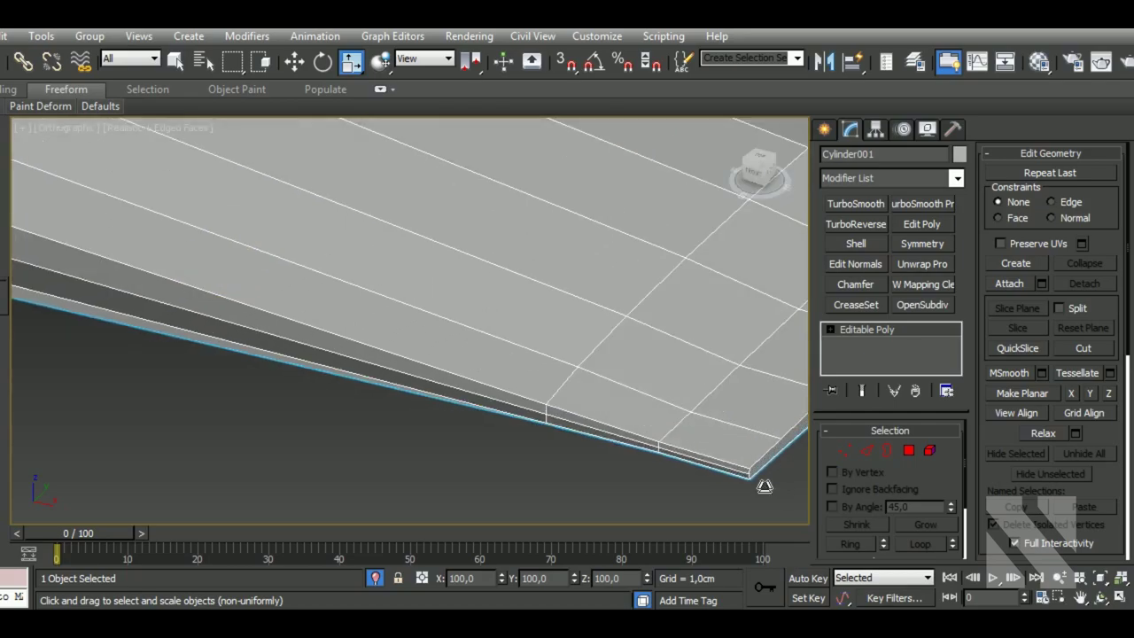
- Delete the flattened strip's outer side face
key(w)
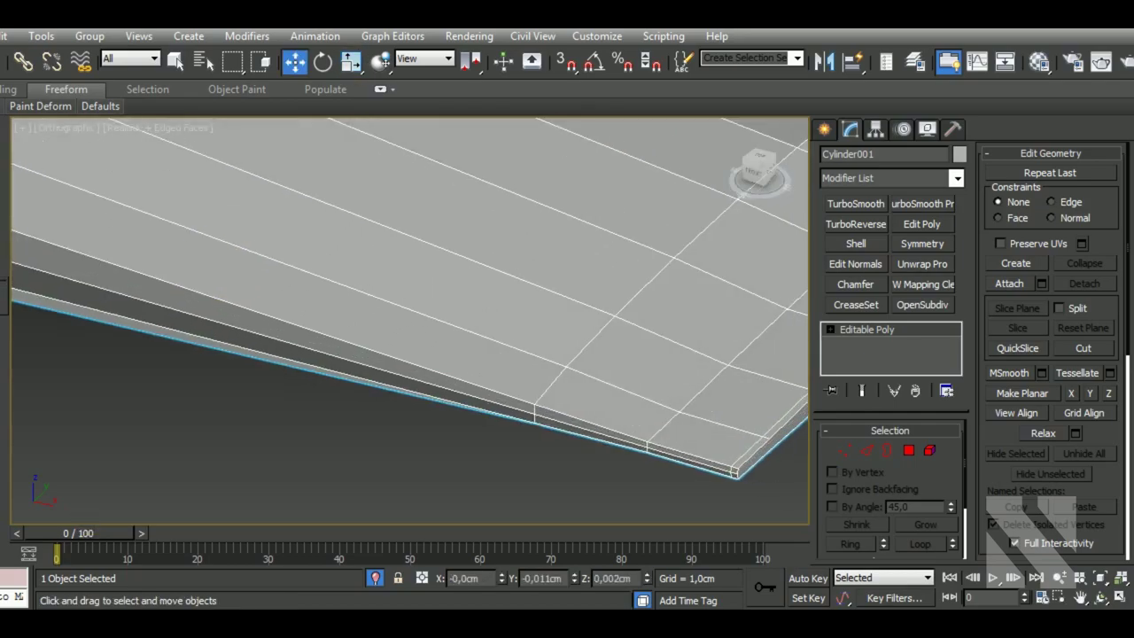
scroll(627, 434, down, 2)
scroll(625, 434, up, 4)
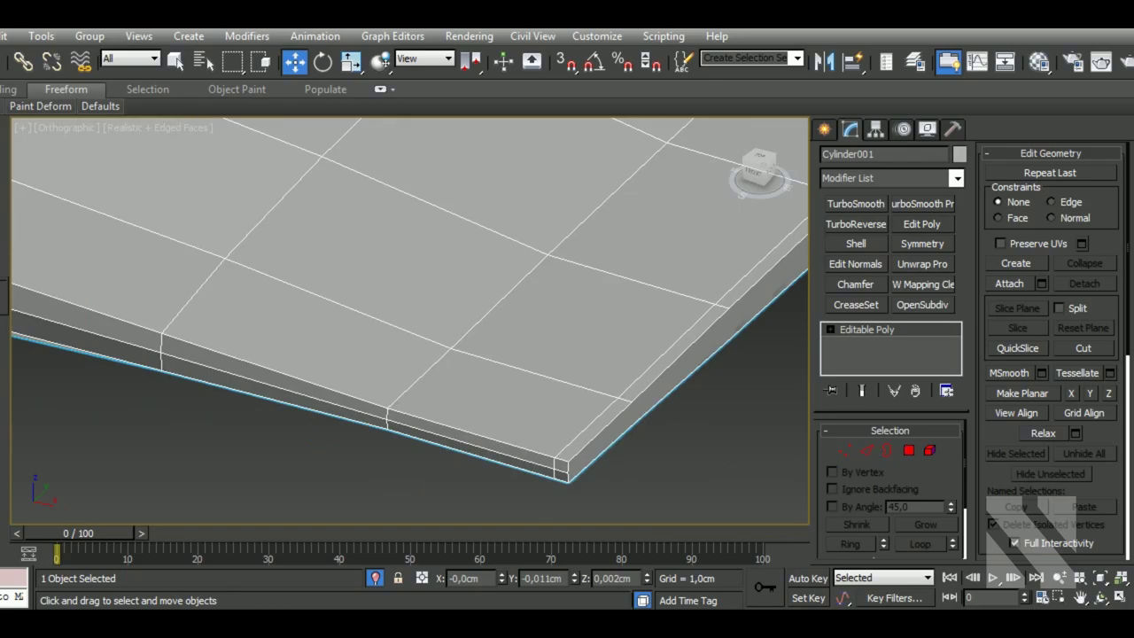
key(4)
click(675, 390)
mouse_move(675, 390)
alt+middle_down()
mouse_move(589, 426)
mouse_move(784, 445)
alt+middle_up()
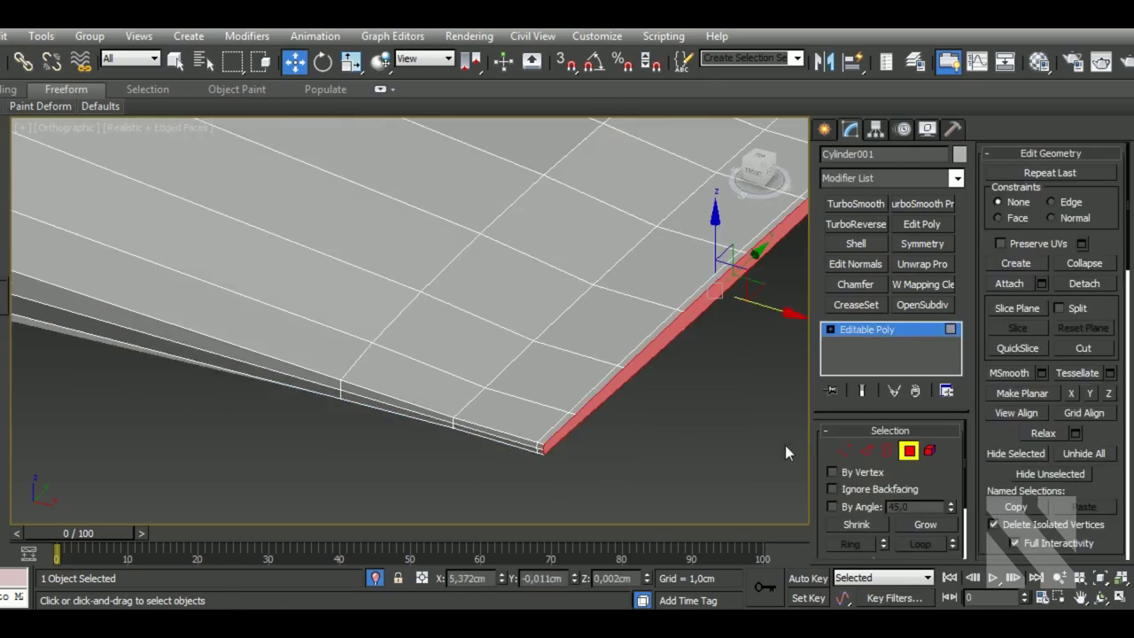
key(Delete)
- Clear the edge selection and inspect the open slab edge from around the corner
key(2)
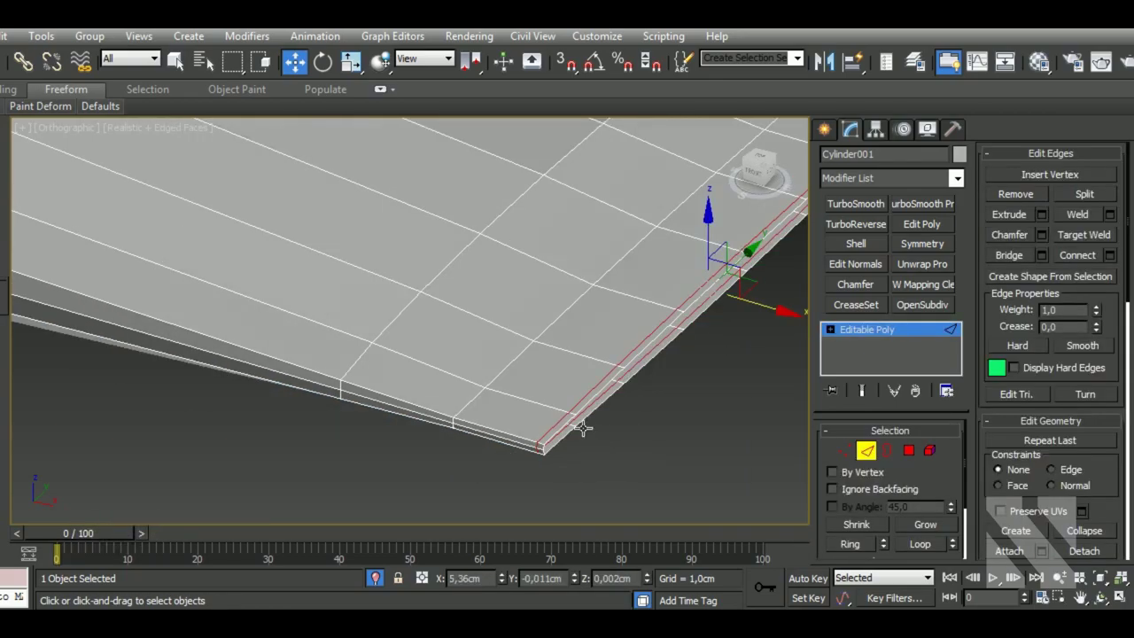
mouse_move(569, 452)
alt+middle_down()
mouse_move(558, 443)
mouse_move(543, 460)
mouse_move(588, 284)
alt+middle_up()
scroll(542, 460, up, 3)
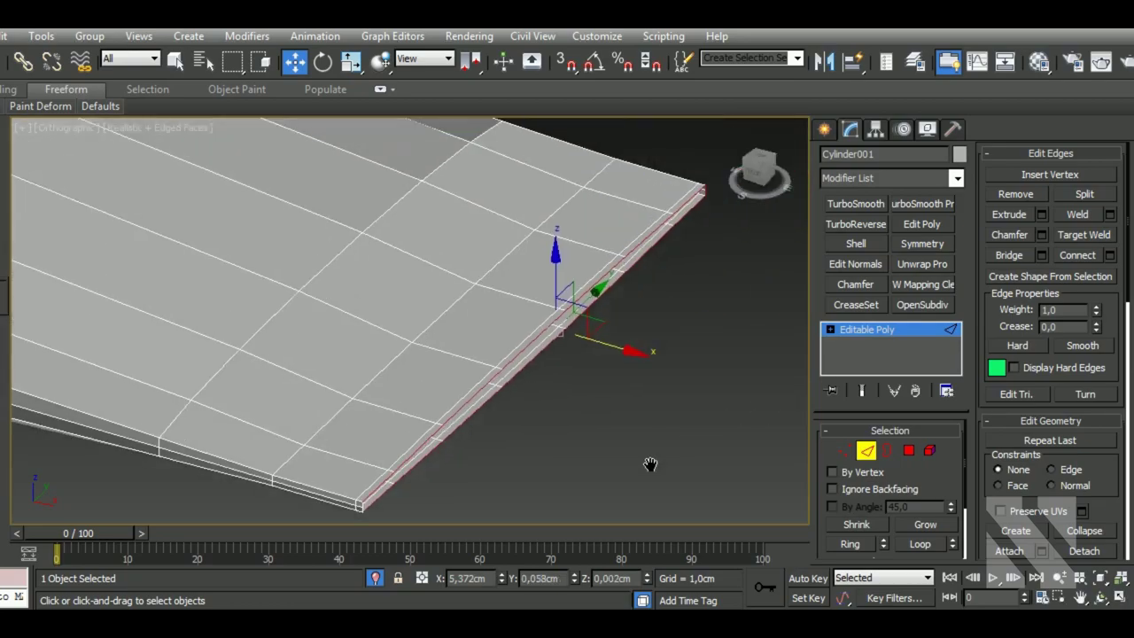
scroll(653, 230, up, 3)
click(628, 236)
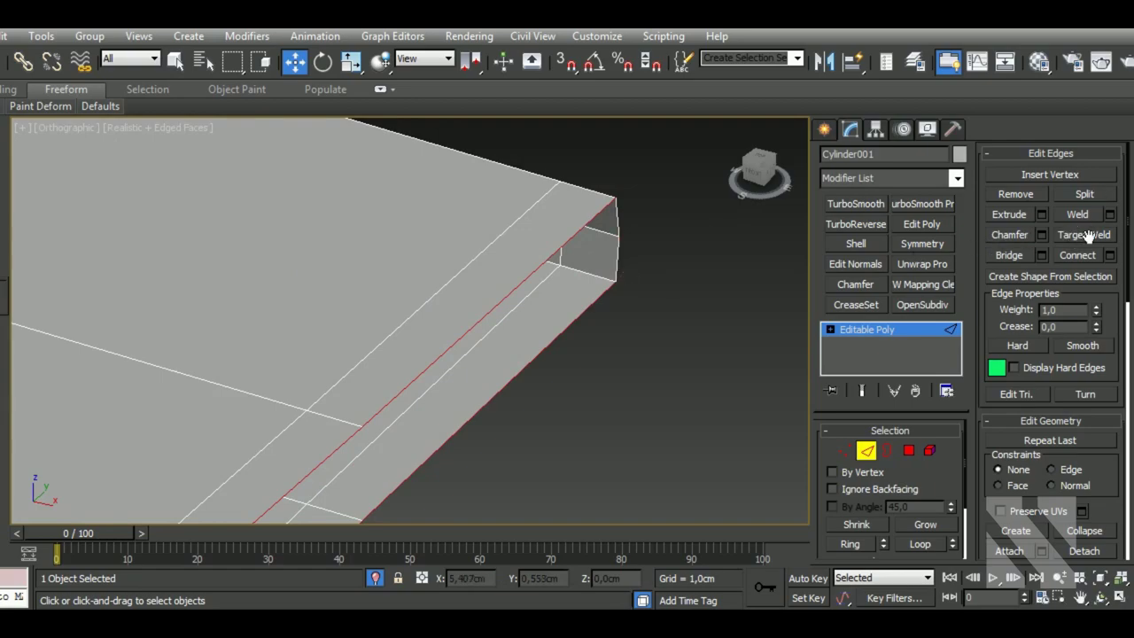
scroll(672, 327, down, 3)
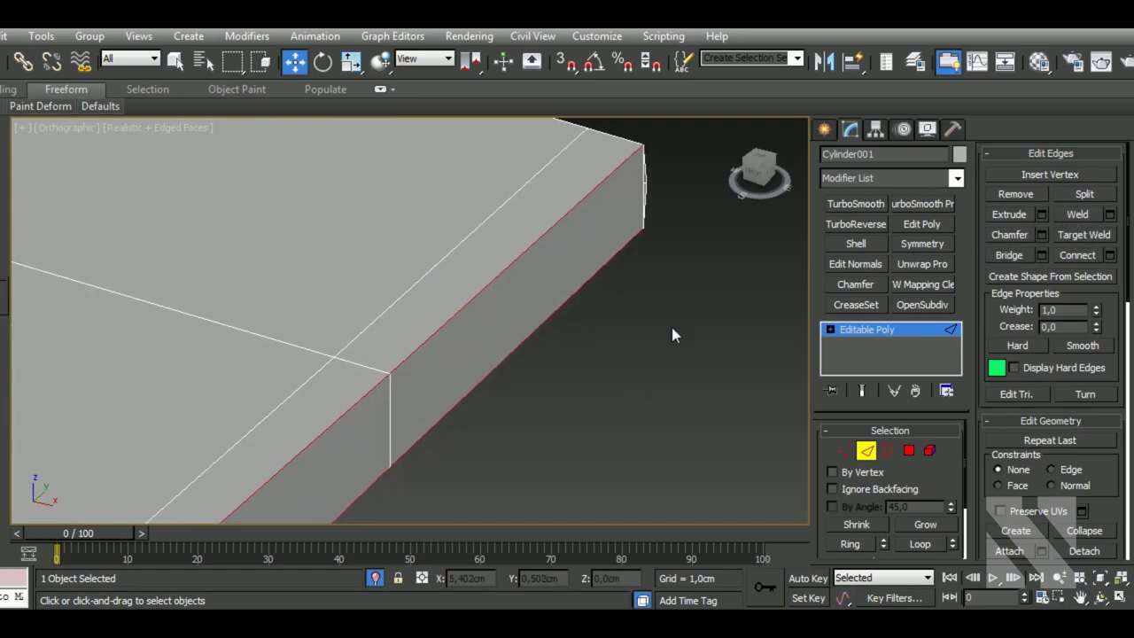
mouse_move(672, 327)
alt+middle_down()
mouse_move(673, 303)
mouse_move(627, 354)
mouse_move(612, 336)
alt+middle_up()
scroll(627, 354, up, 3)
scroll(628, 355, up, 2)
- Enable Target Weld under Edit Vertices in Vertex mode
key(1)
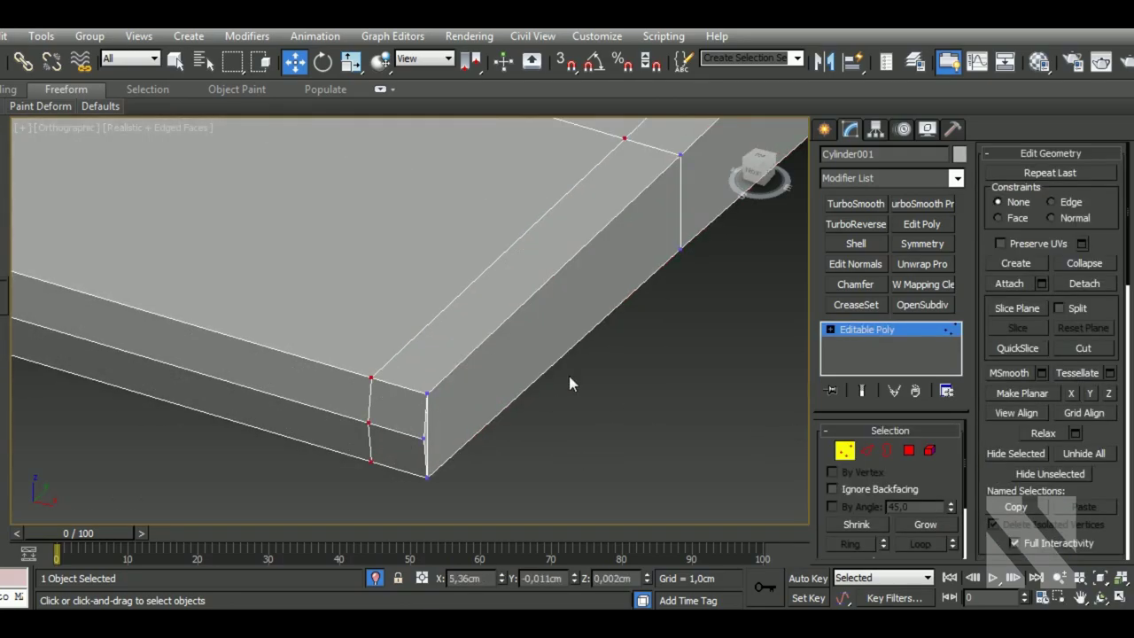
middle_drag(569, 383, 542, 406)
key(s)
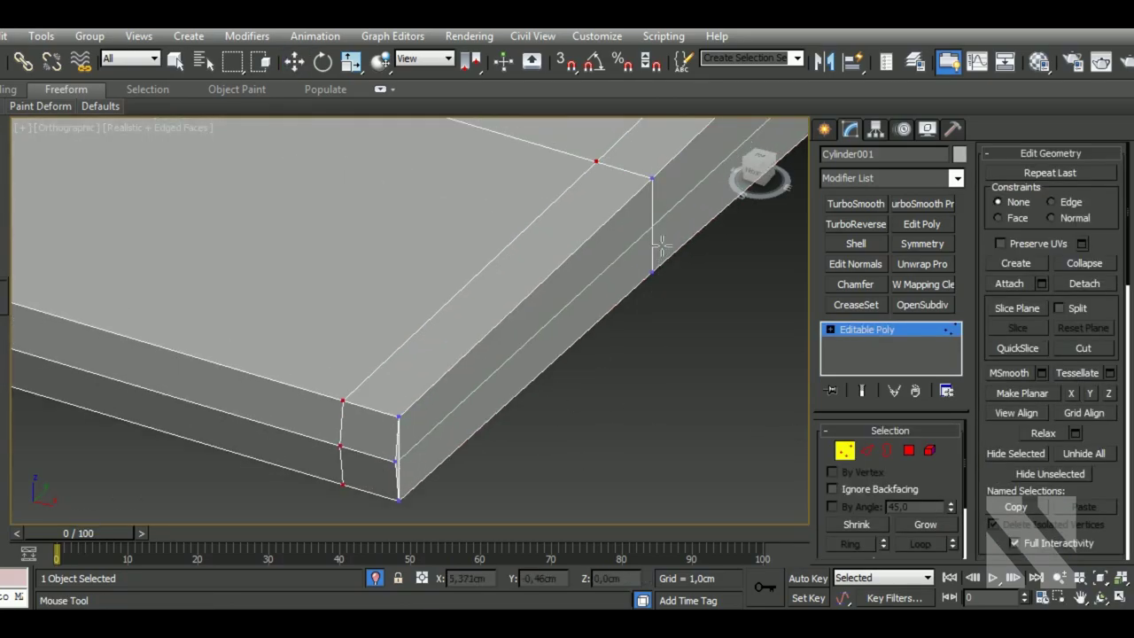
right_click(661, 245)
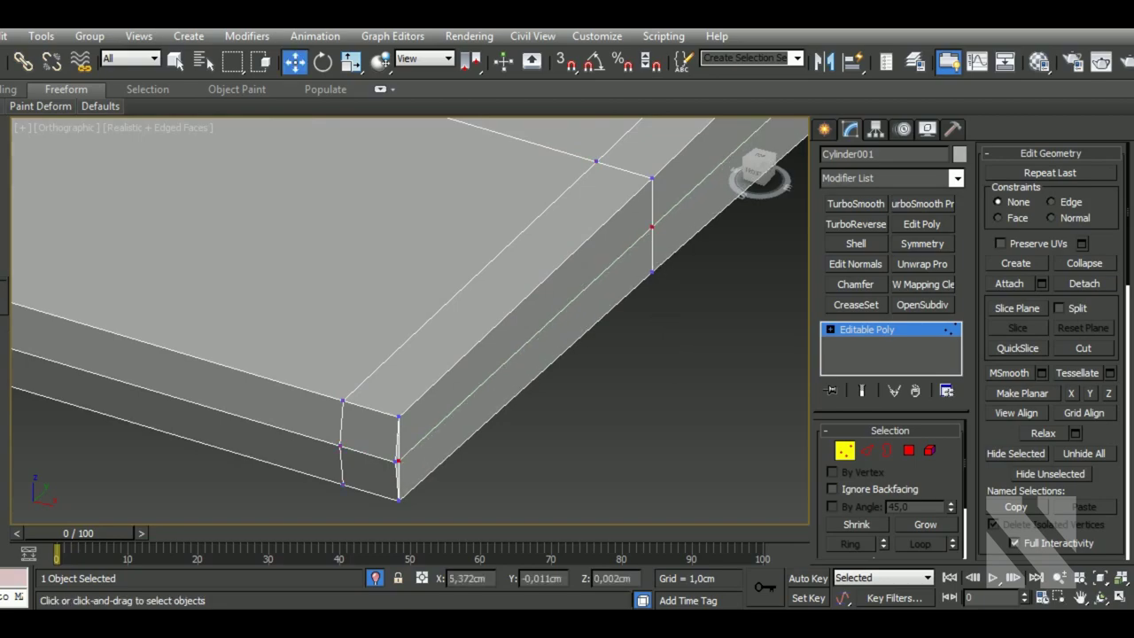
click(1093, 156)
click(1083, 232)
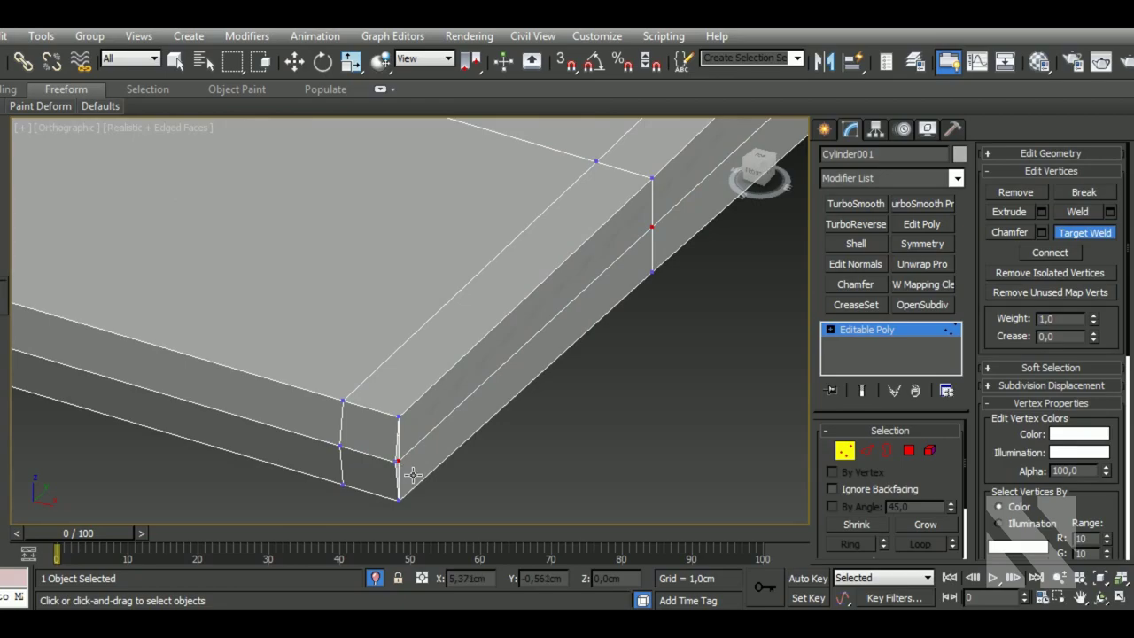
scroll(413, 476, down, 2)
scroll(399, 470, down, 2)
scroll(645, 322, down, 2)
scroll(576, 350, down, 3)
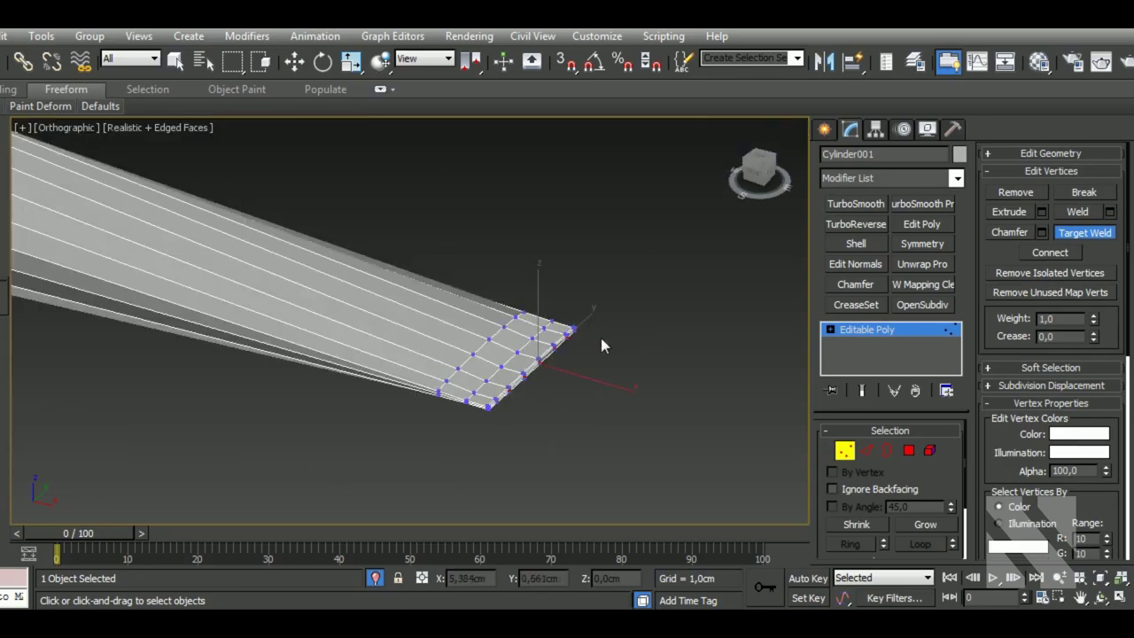
- Target-weld the strip's middle edge vertices onto its corner vertices, then return to Move
alt+middle_drag(600, 346, 407, 394)
scroll(522, 373, up, 2)
scroll(531, 395, up, 2)
scroll(547, 419, up, 2)
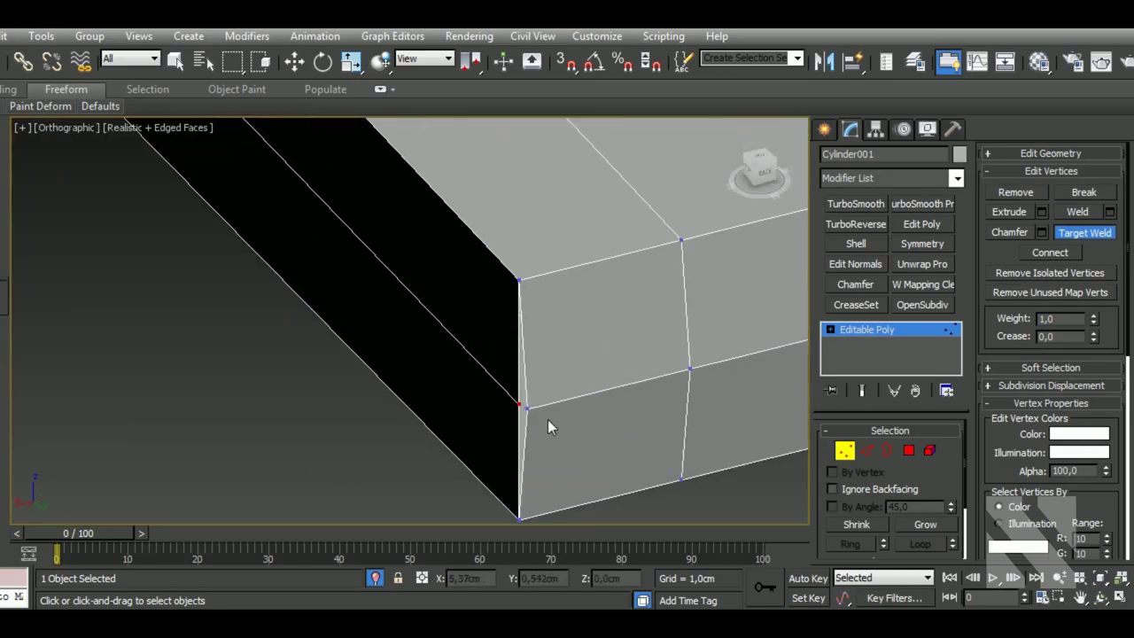
scroll(529, 414, down, 2)
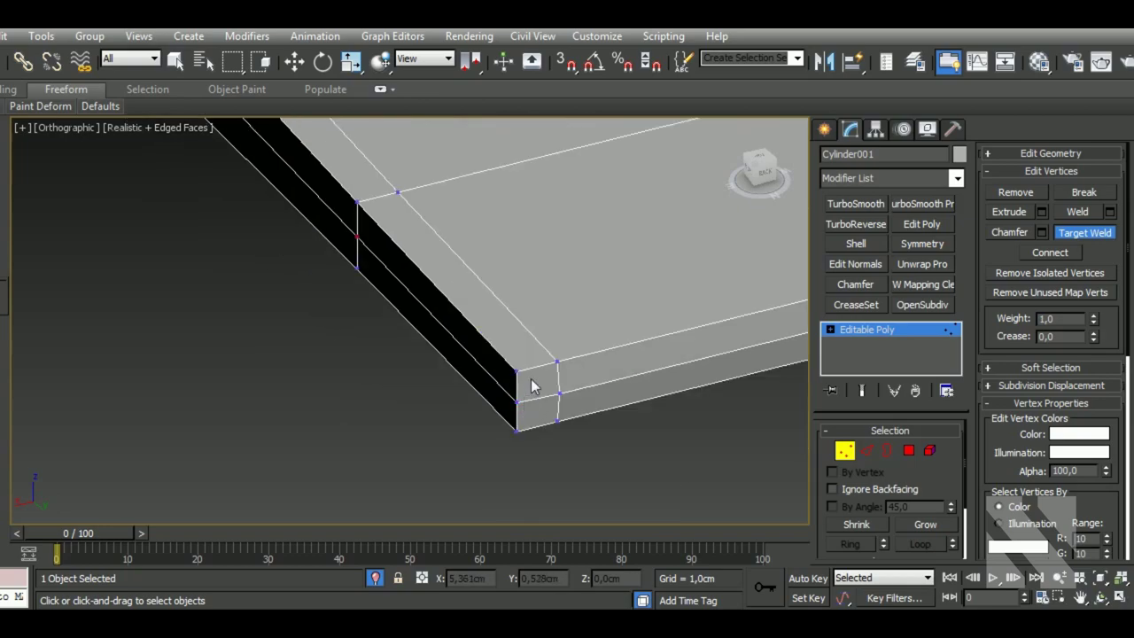
scroll(532, 386, down, 2)
scroll(553, 407, down, 2)
key(w)
mouse_move(553, 407)
alt+middle_down()
mouse_move(423, 403)
mouse_move(674, 396)
mouse_move(398, 479)
alt+middle_up()
scroll(386, 487, up, 3)
scroll(307, 511, up, 3)
- Select the vertex ring at the cylinder–cone junction
middle_drag(307, 511, 654, 436)
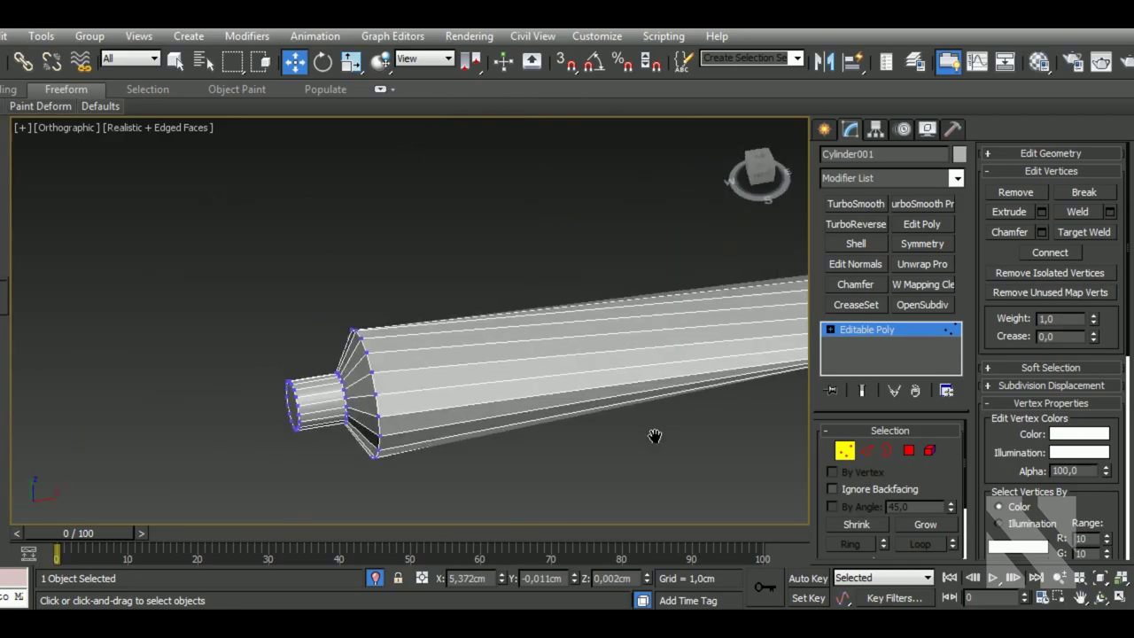
scroll(399, 387, up, 4)
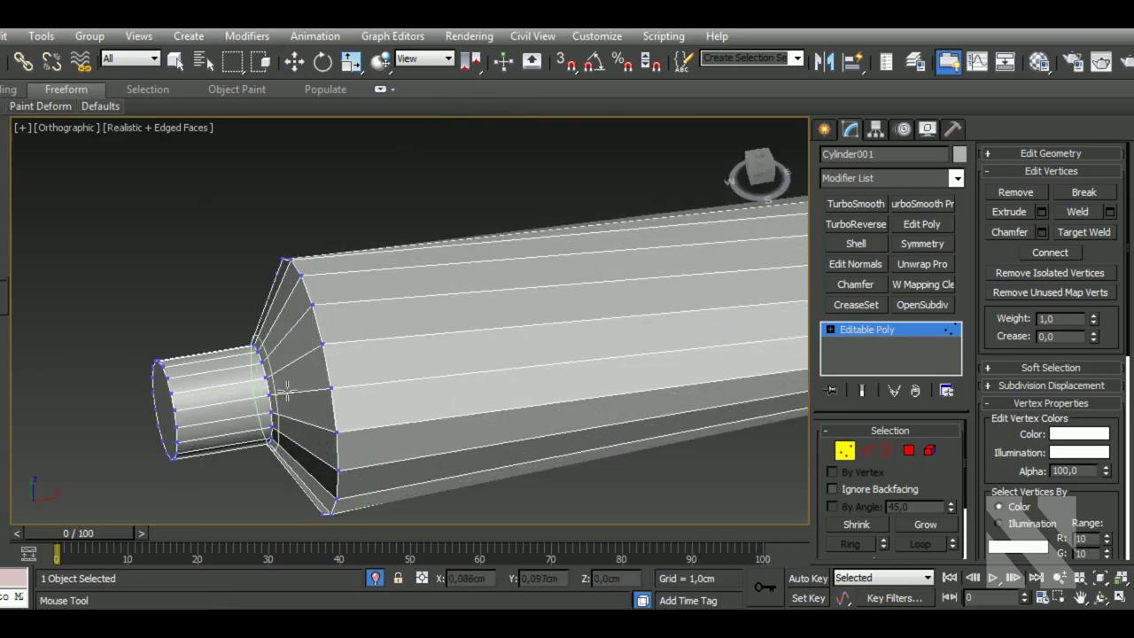
drag(238, 328, 278, 450)
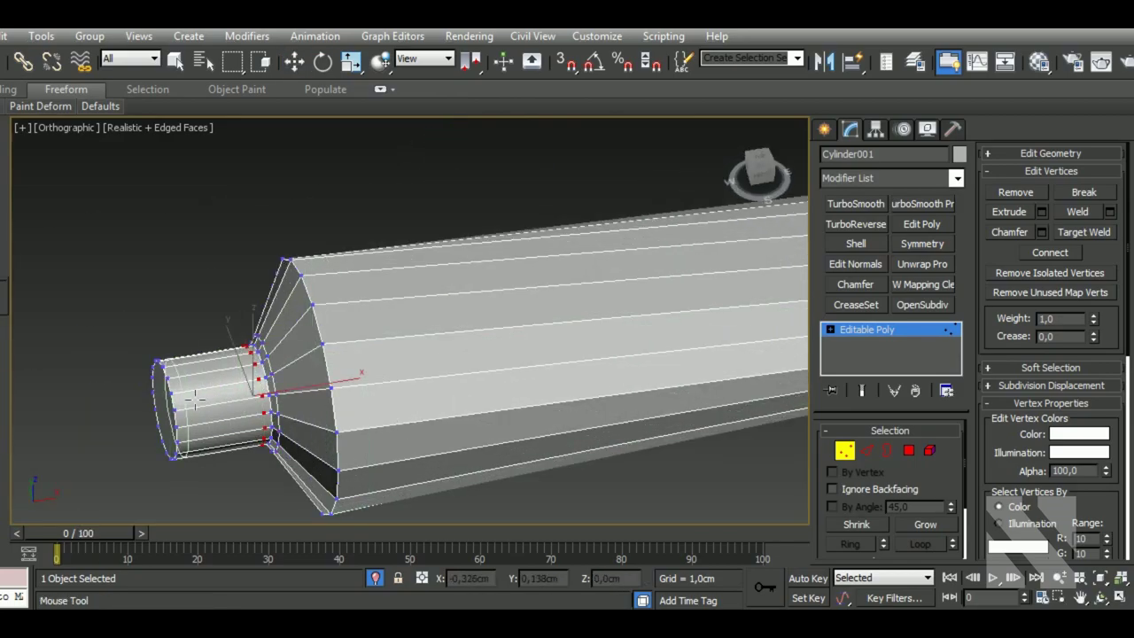
key(w)
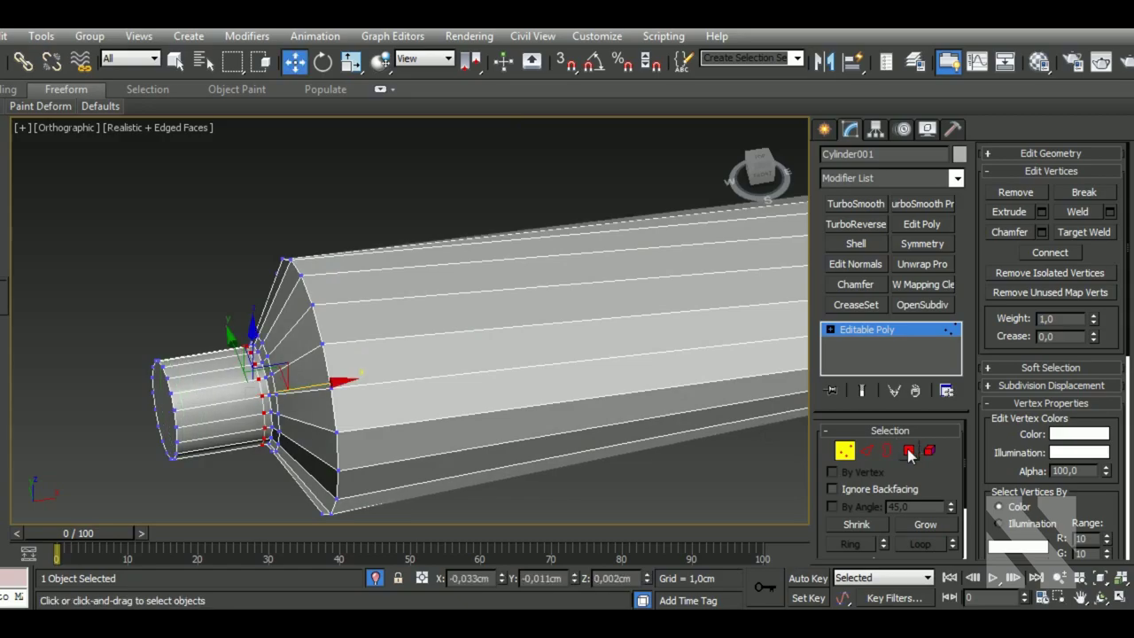
- Delete the nozzle's end cap polygon and add a TurboSmooth modifier
click(910, 452)
click(169, 398)
key(Delete)
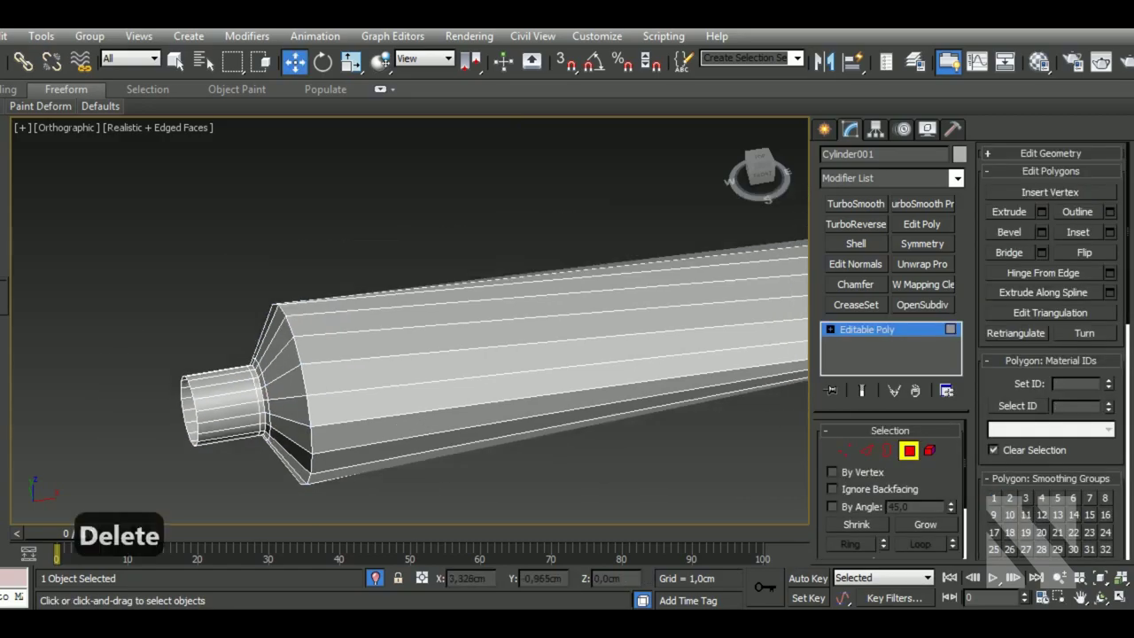
click(853, 202)
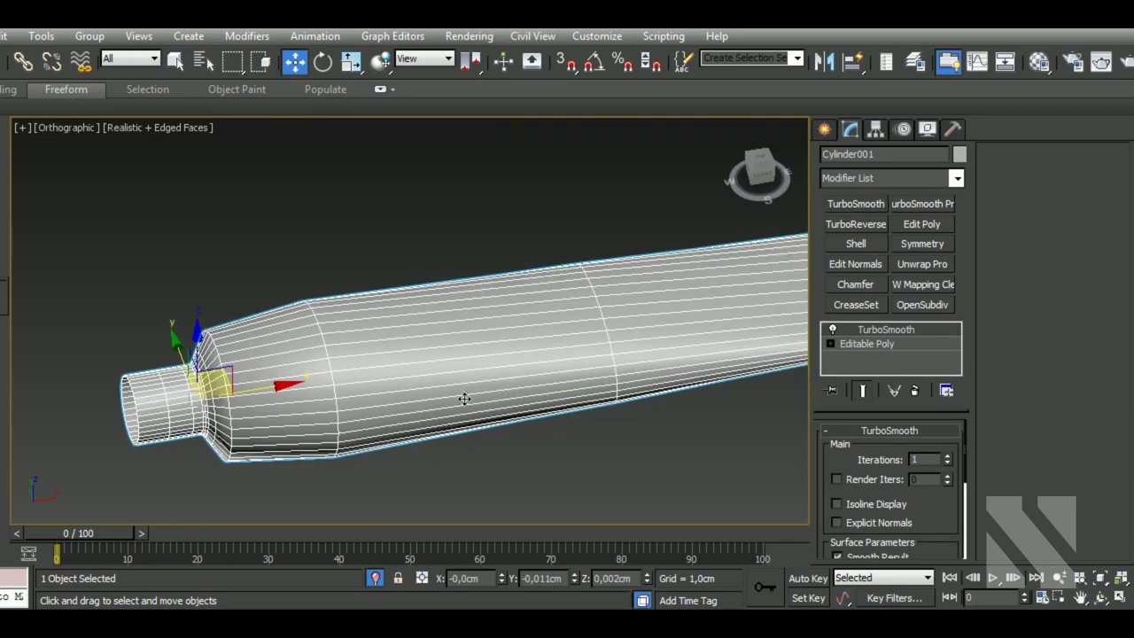
- Add SwiftLoop edge loops on the large cylinder and the taper of the base mesh
click(886, 346)
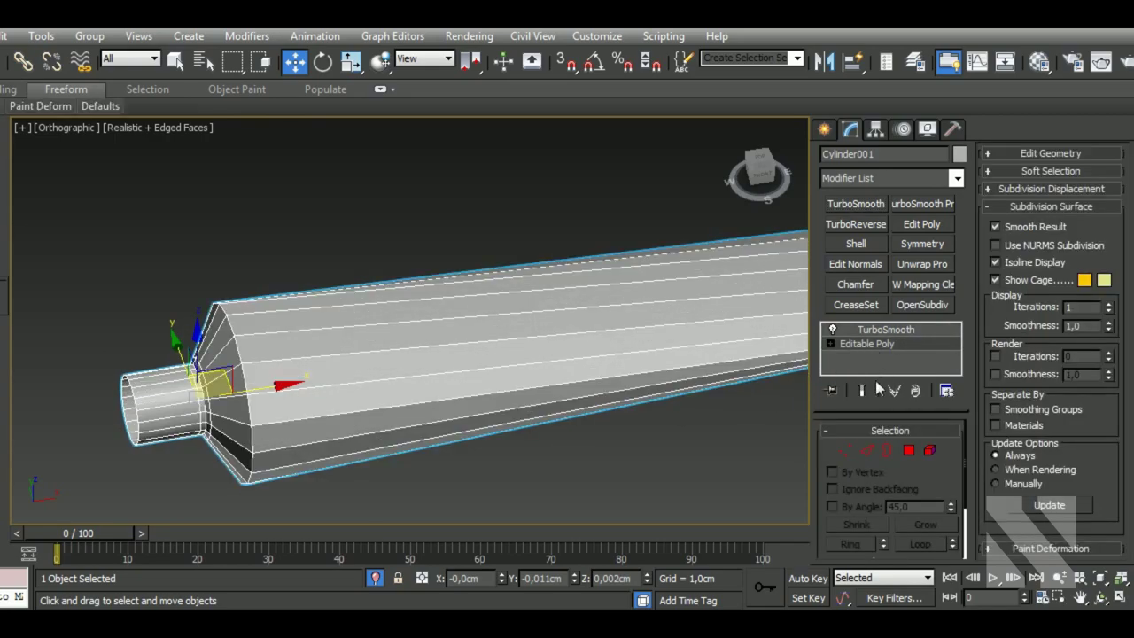
click(886, 346)
key(1)
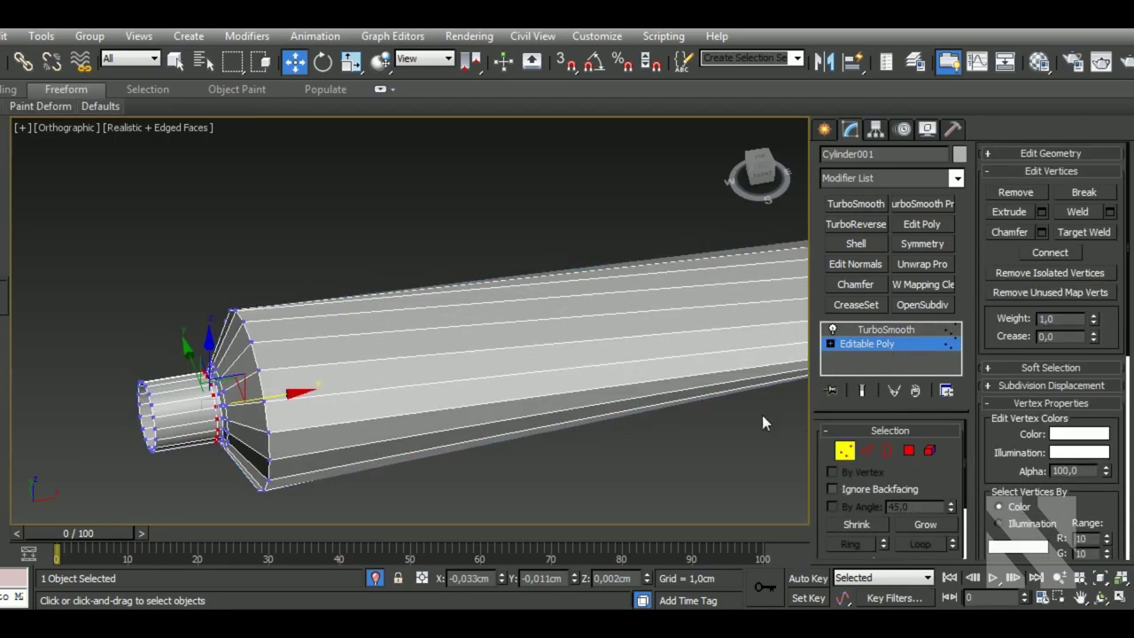
scroll(312, 383, up, 3)
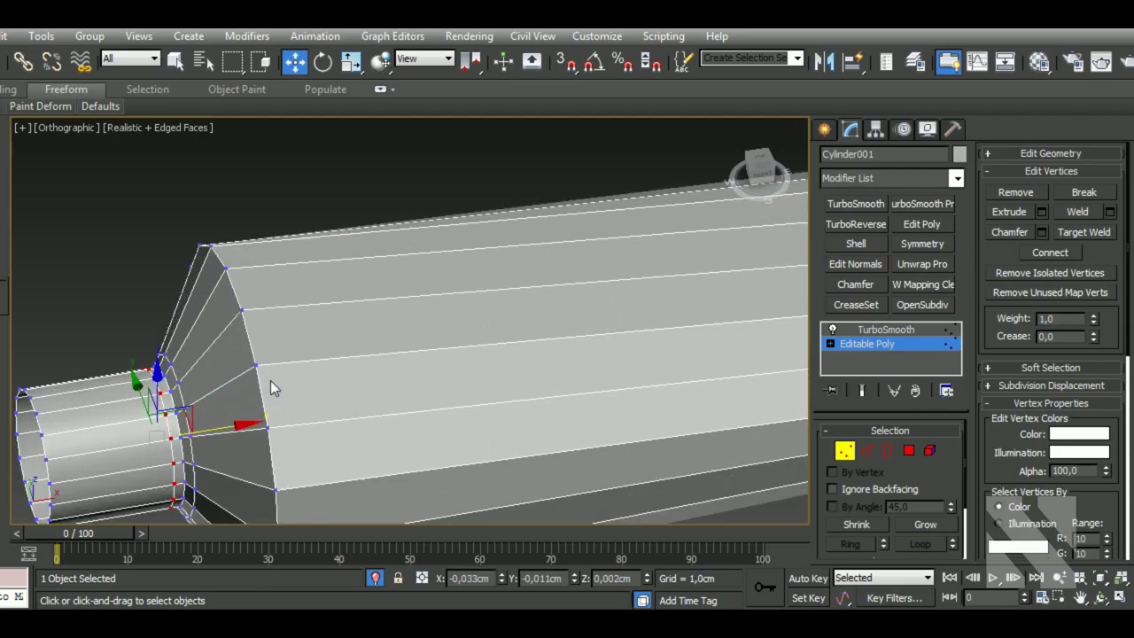
key(s)
click(284, 390)
click(251, 391)
key(w)
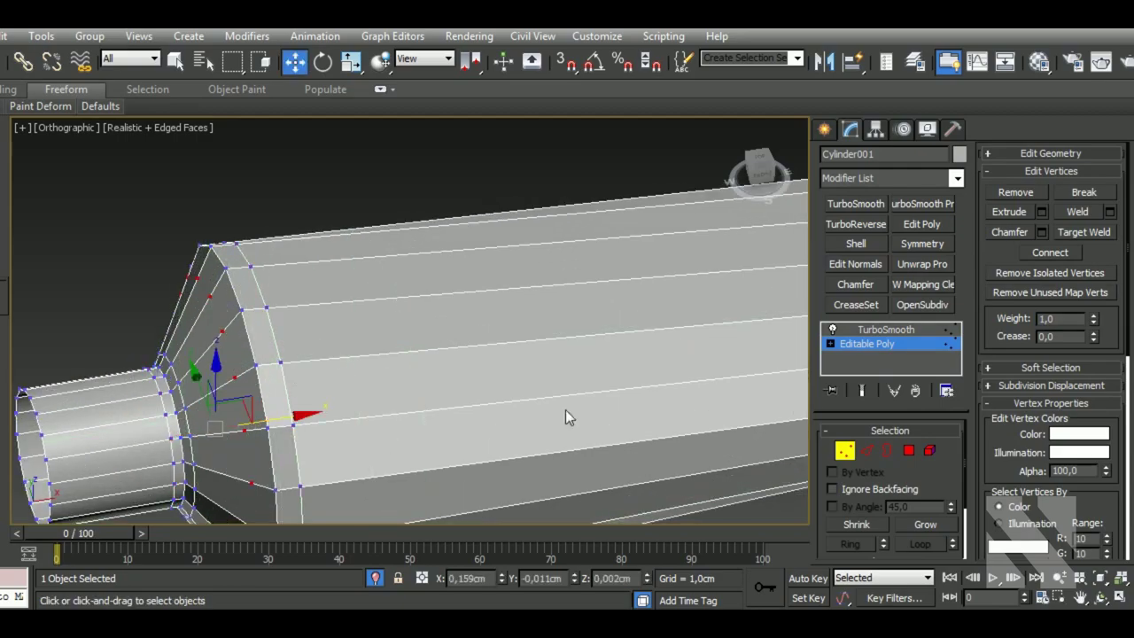
- Return to the TurboSmooth result with Edged Faces toggled off (F4)
click(884, 346)
click(886, 330)
scroll(473, 375, down, 4)
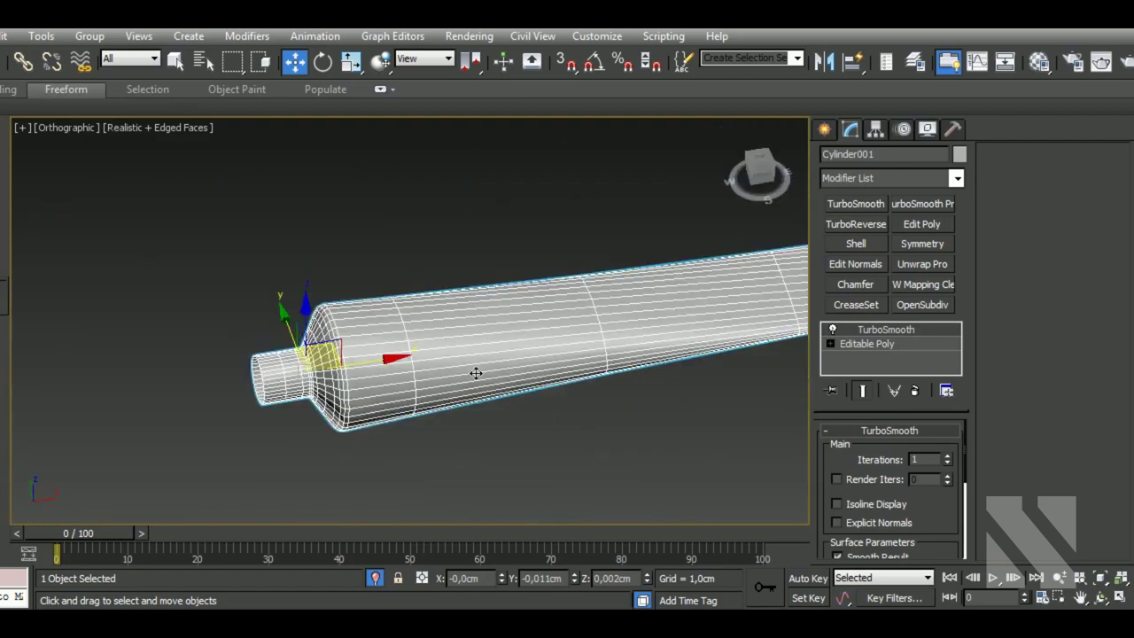
key(F4)
alt+middle_drag(733, 420, 634, 502)
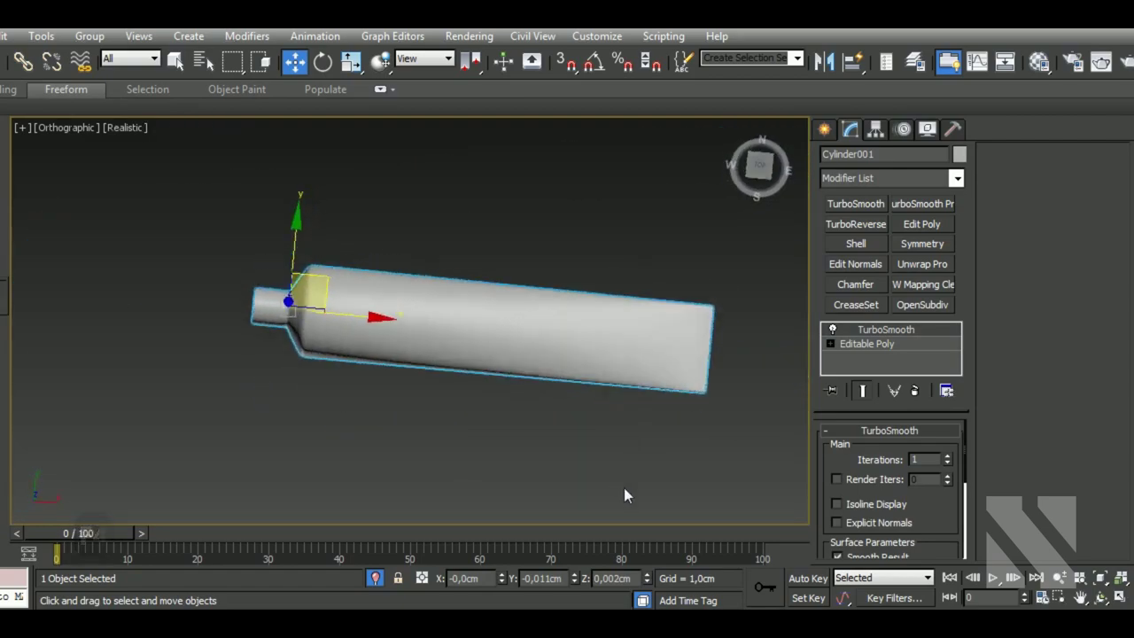
- In Top view, turn TurboSmooth off on Cylinder001 and select both tube objects
key(t)
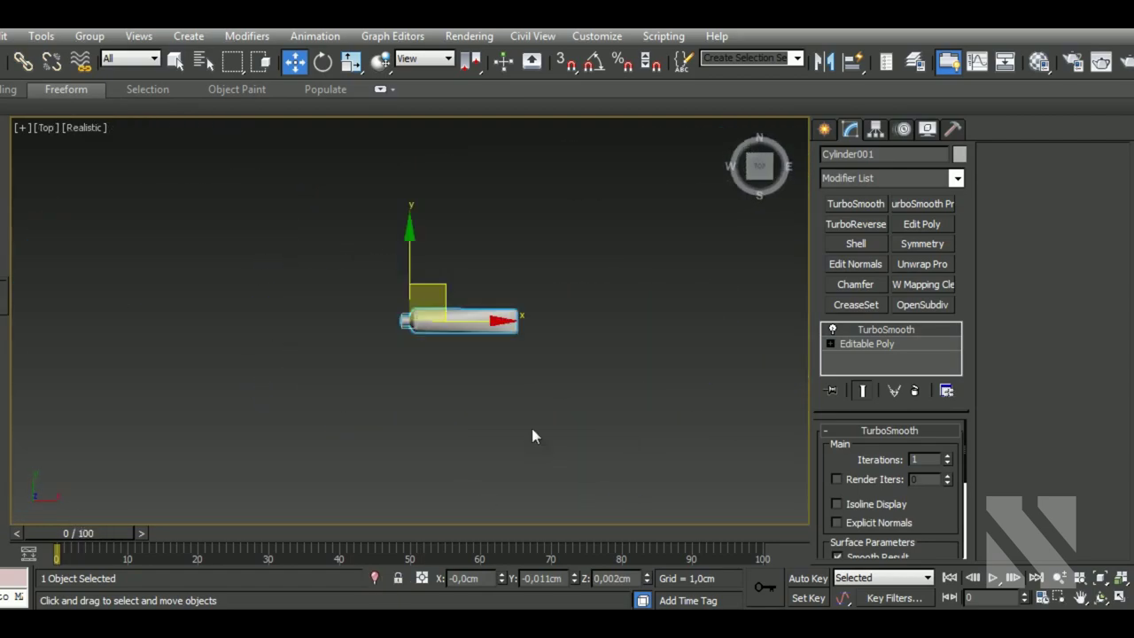
middle_drag(532, 428, 531, 415)
scroll(496, 365, up, 3)
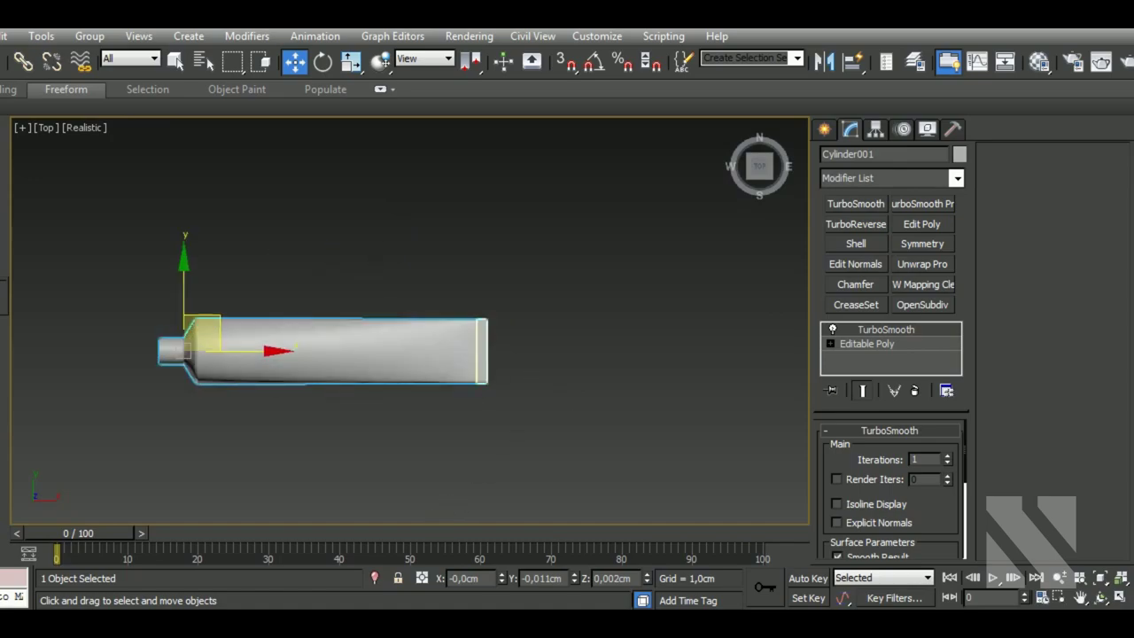
scroll(504, 359, up, 2)
drag(455, 430, 461, 434)
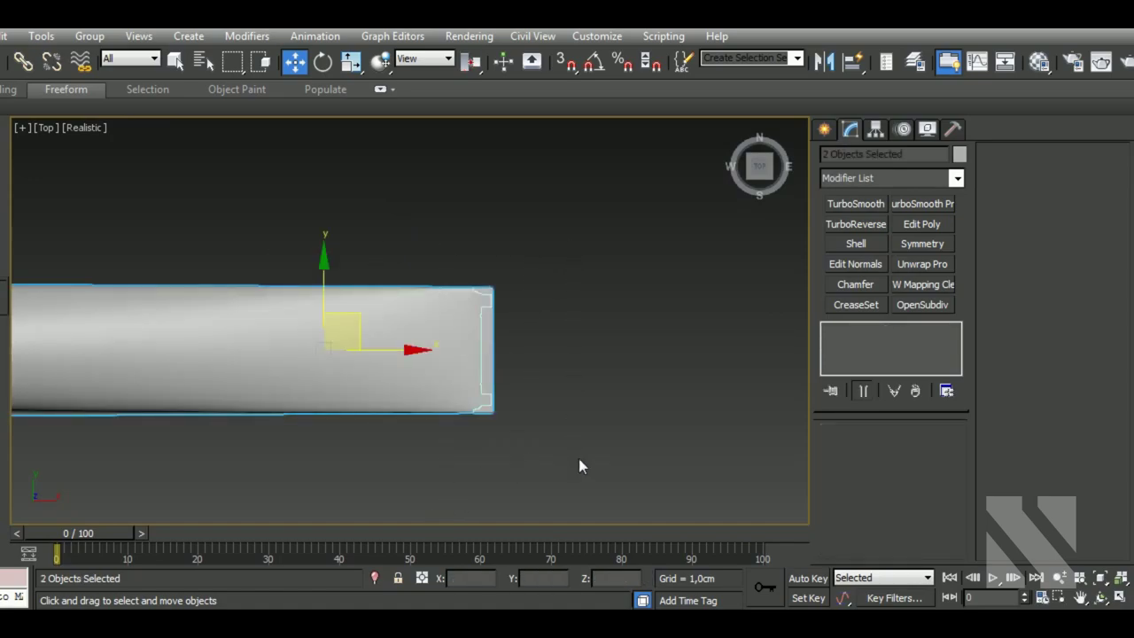
click(371, 377)
click(832, 330)
click(869, 345)
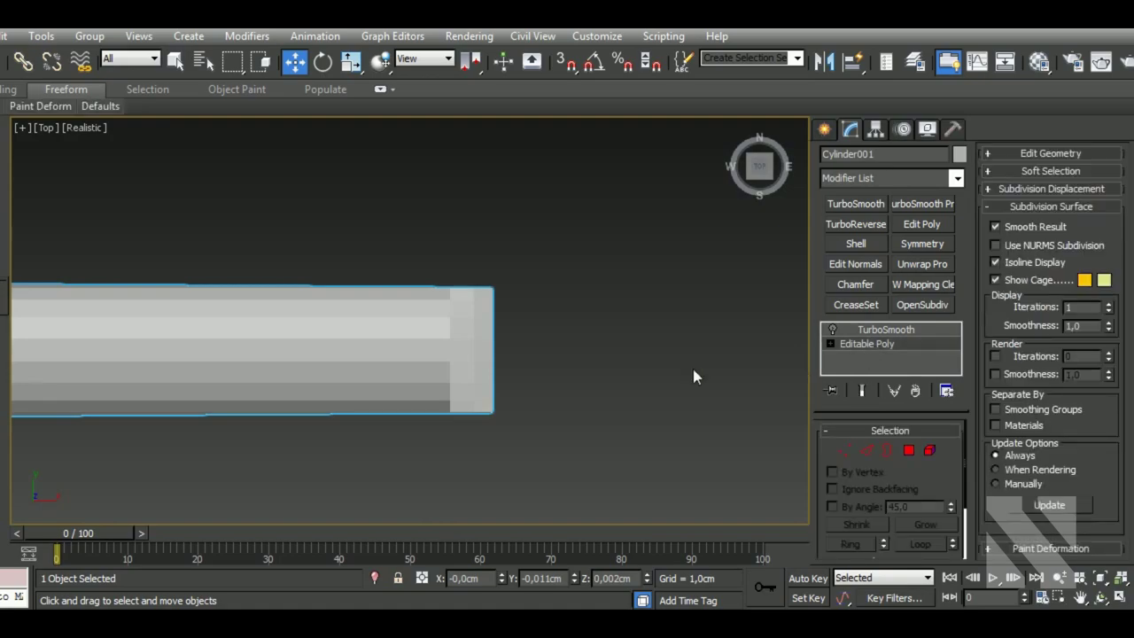
drag(497, 347, 448, 469)
- Add a shared Edit Poly modifier and box-select the tube's right-end vertices
key(z)
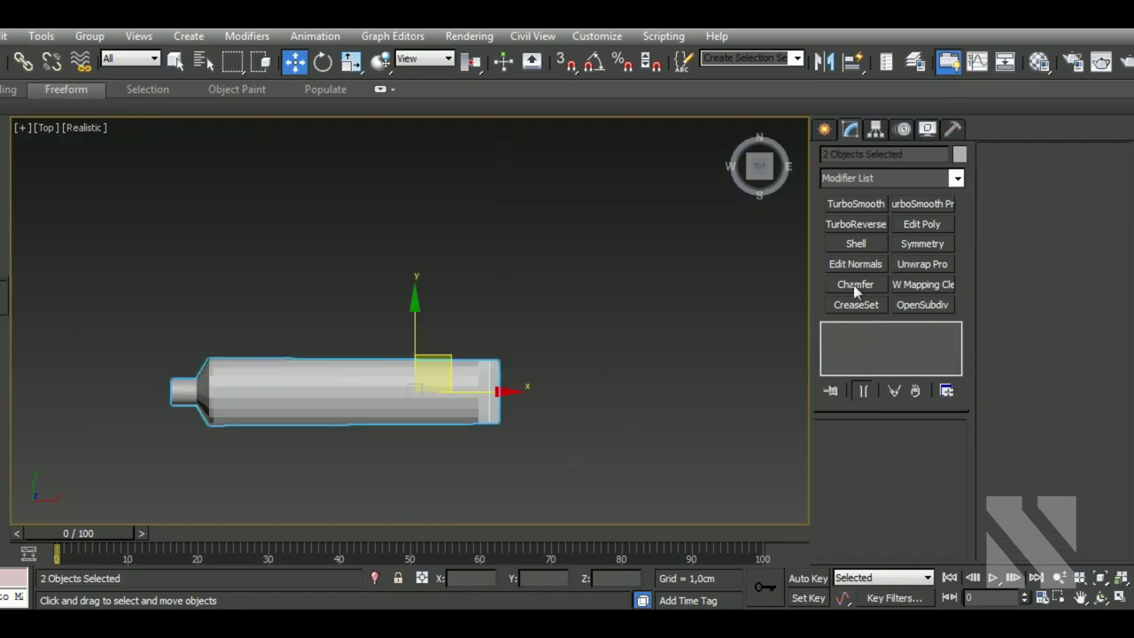
click(926, 229)
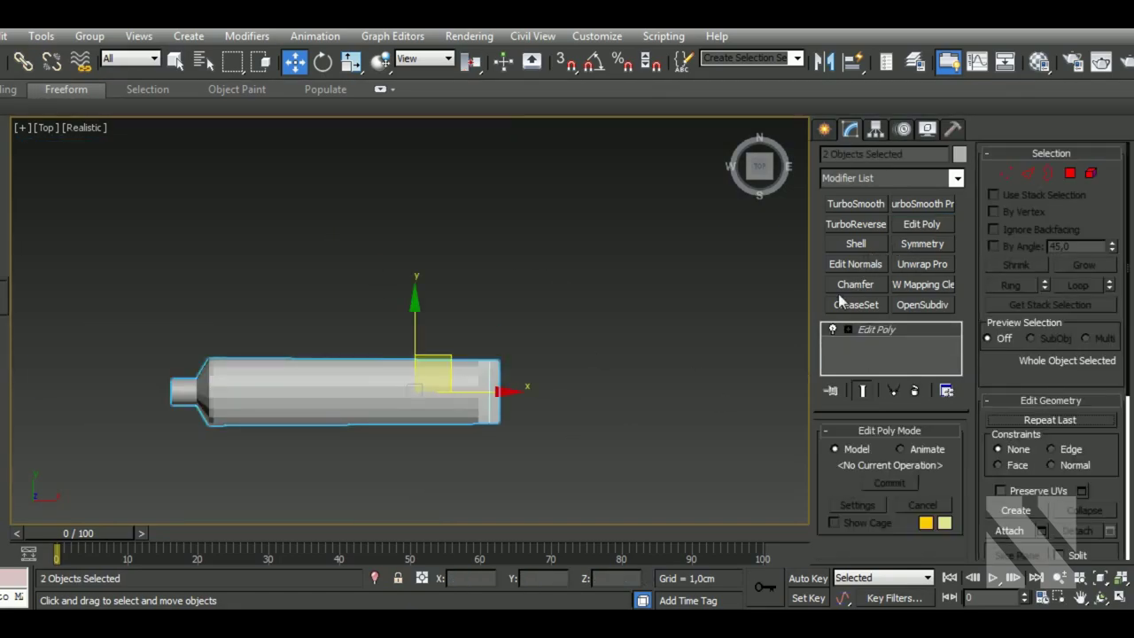
click(1007, 174)
click(597, 463)
drag(521, 450, 456, 322)
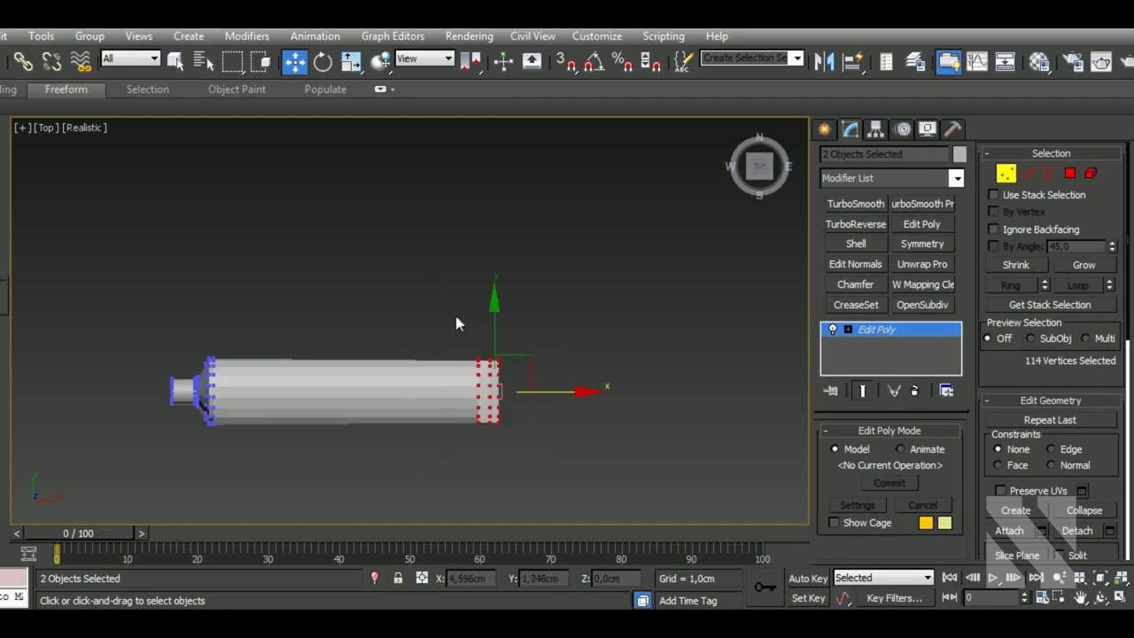
scroll(455, 328, up, 3)
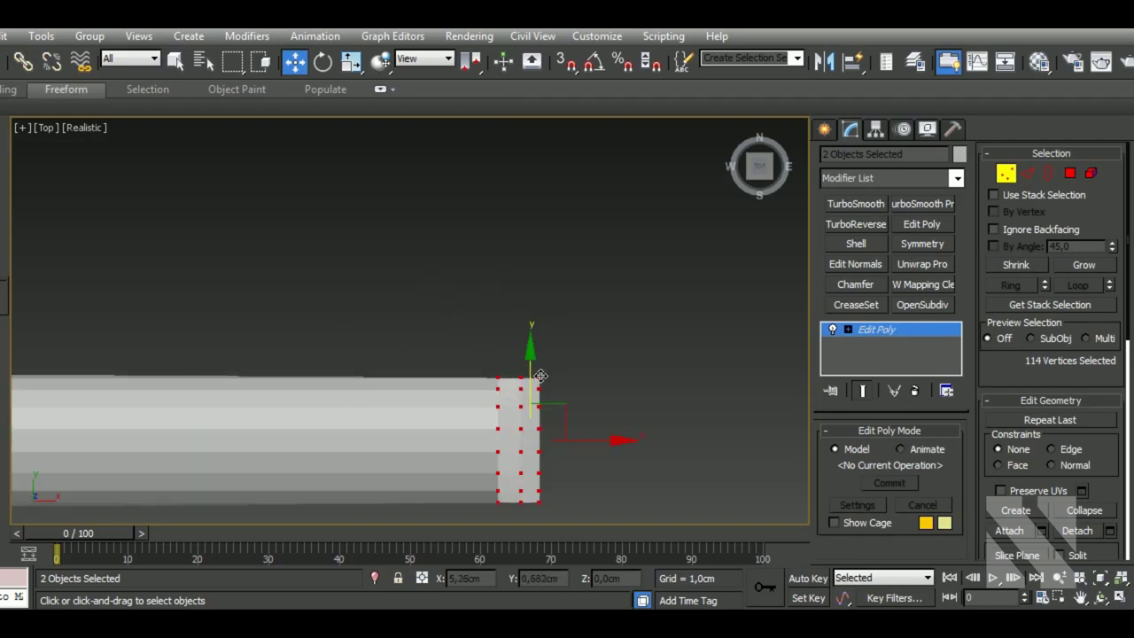
- Scale the right-end vertices taller on Y, to about 112%
key(e)
drag(541, 376, 541, 359)
middle_drag(535, 355, 552, 307)
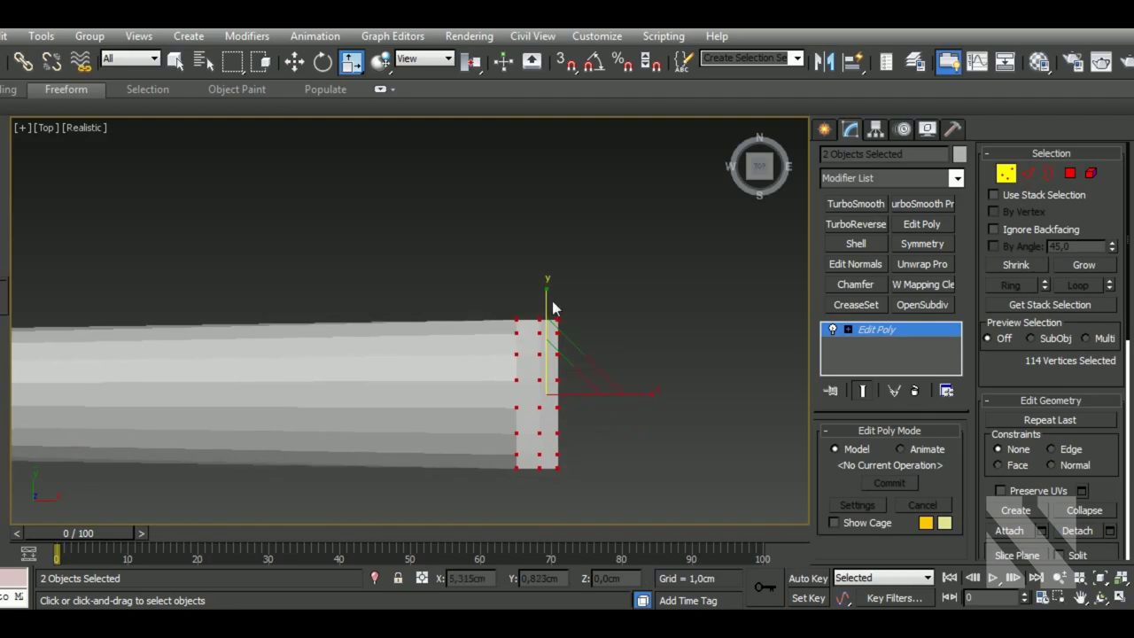
scroll(553, 303, down, 3)
scroll(564, 315, up, 2)
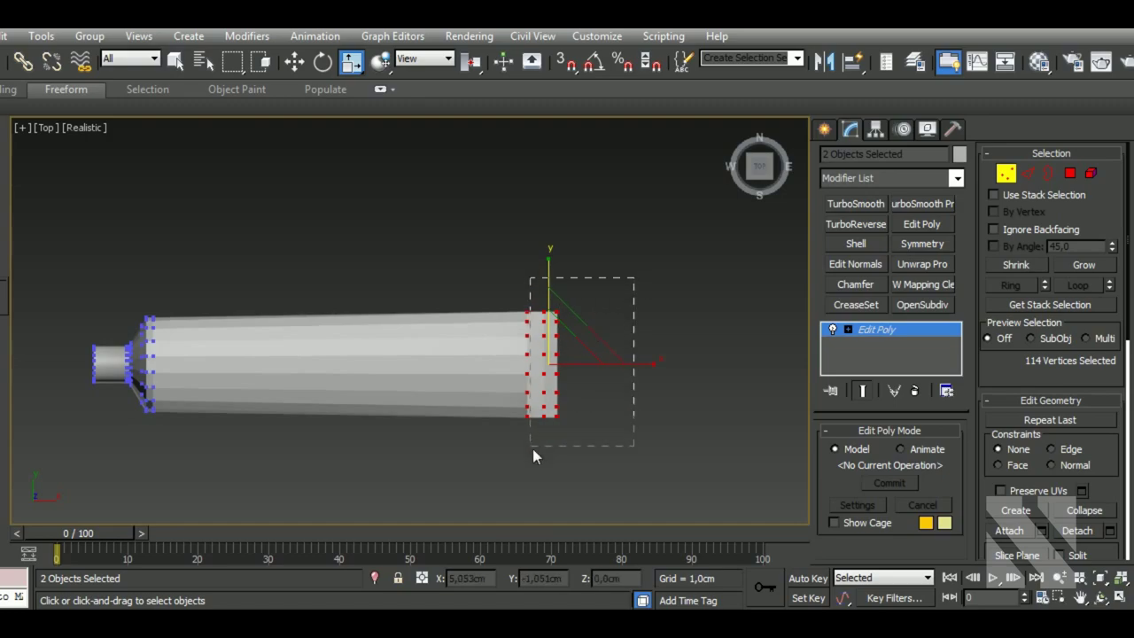
drag(533, 450, 532, 450)
mouse_move(566, 292)
mouse_down()
mouse_move(566, 281)
mouse_move(573, 286)
mouse_up()
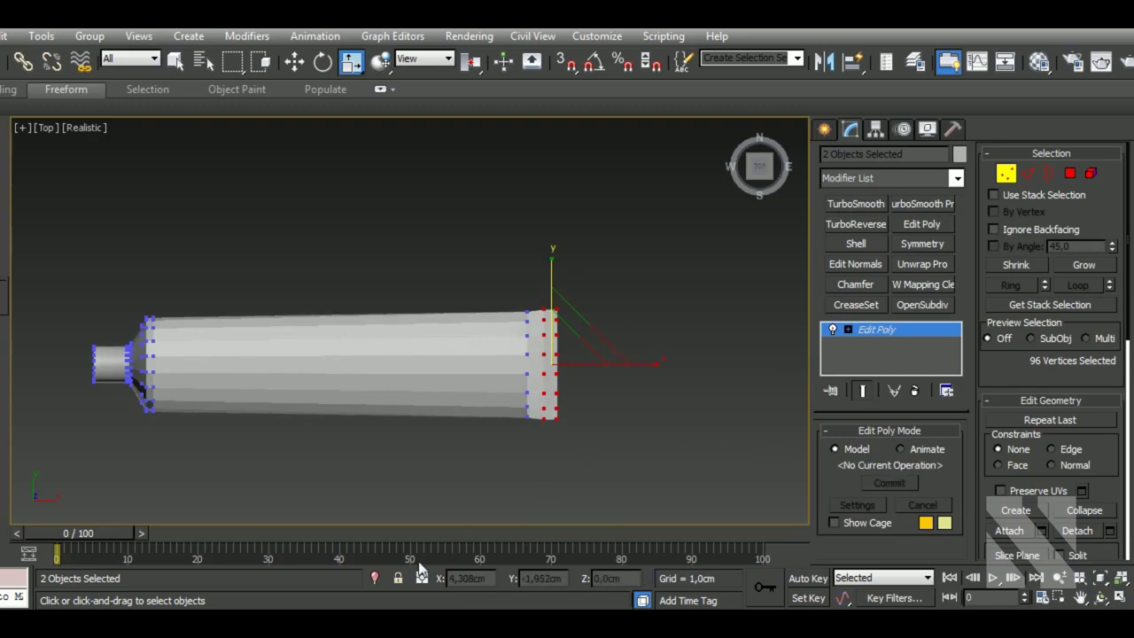
- Undo the bad scaling attempts and rescale the reselected end vertices taller
drag(589, 458, 589, 458)
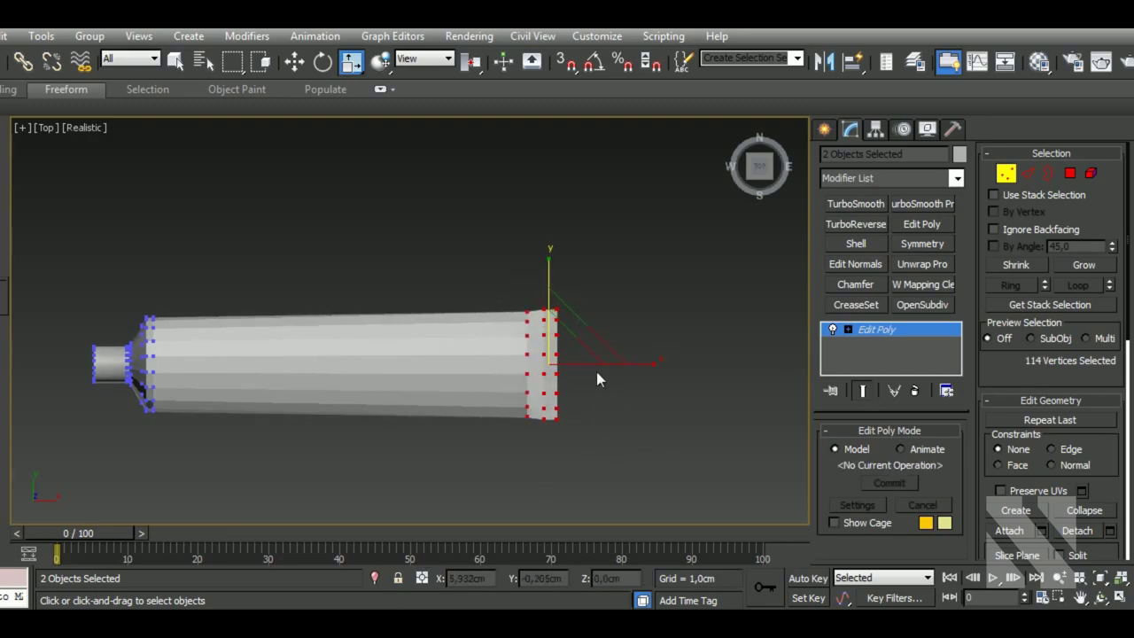
key(ctrl+z)
key(ctrl+z)
scroll(536, 341, up, 5)
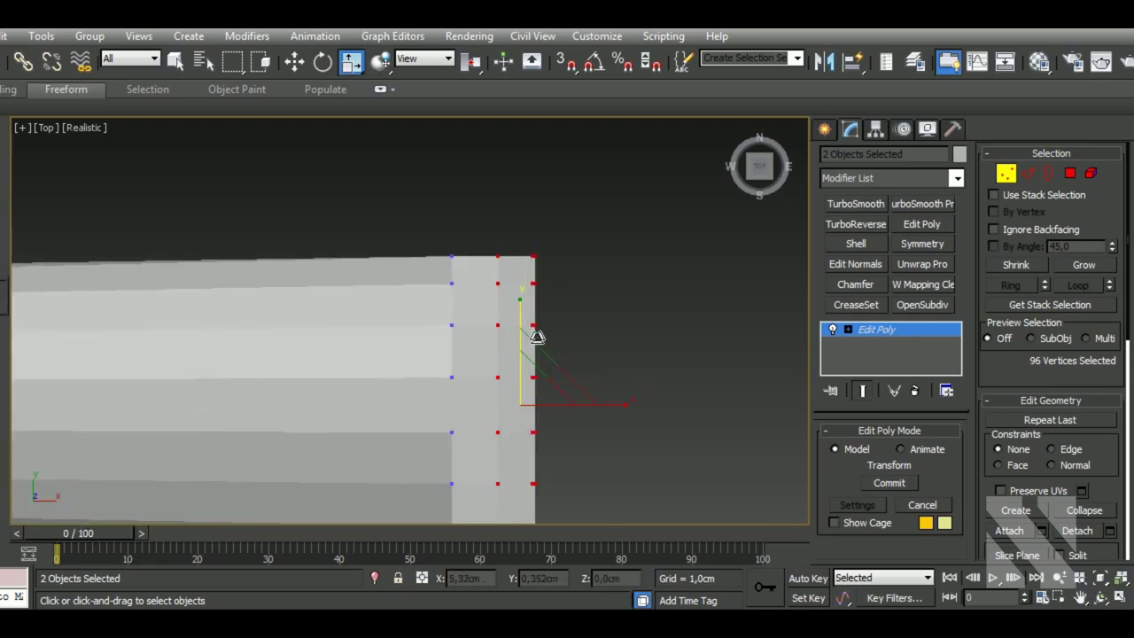
drag(537, 339, 539, 319)
key(ctrl+z)
scroll(555, 293, down, 5)
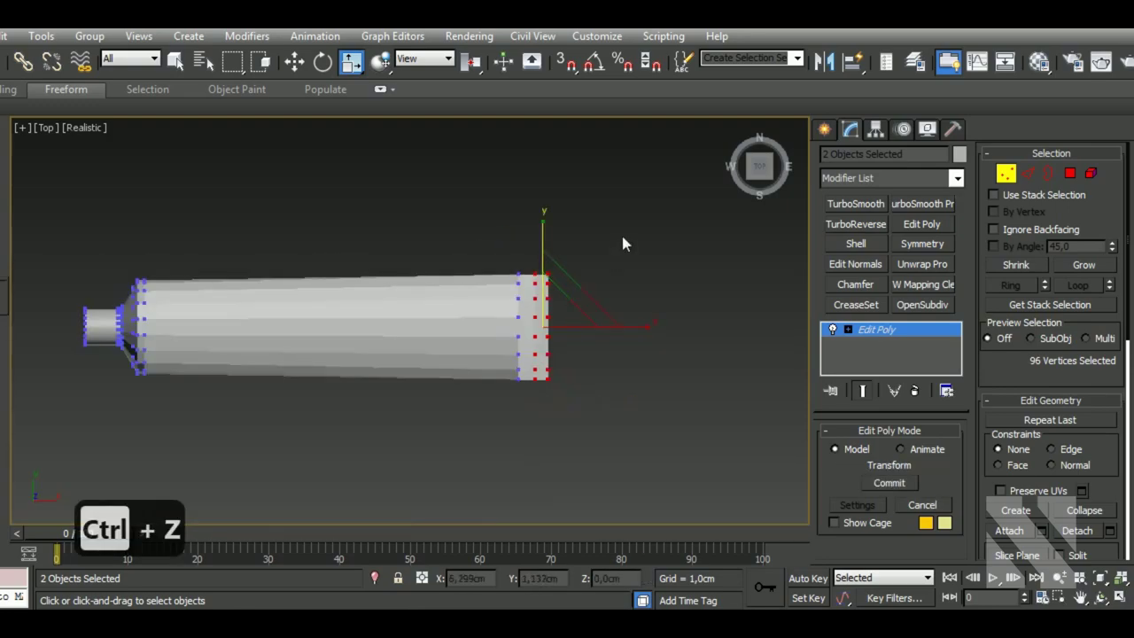
drag(621, 232, 534, 399)
drag(554, 255, 554, 243)
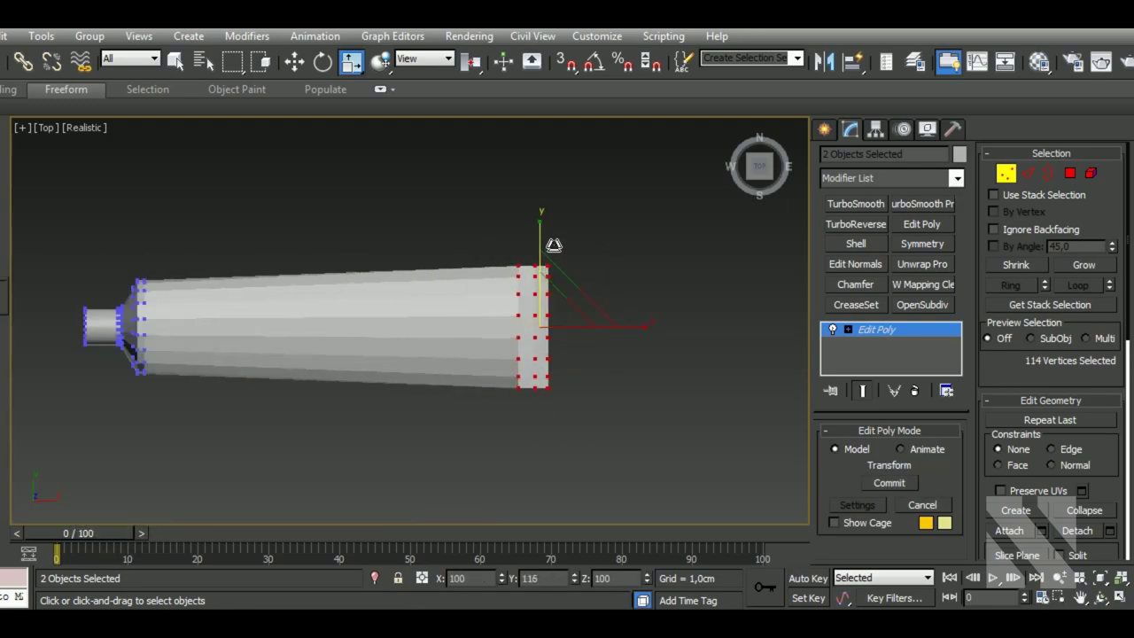
middle_drag(617, 440, 588, 478)
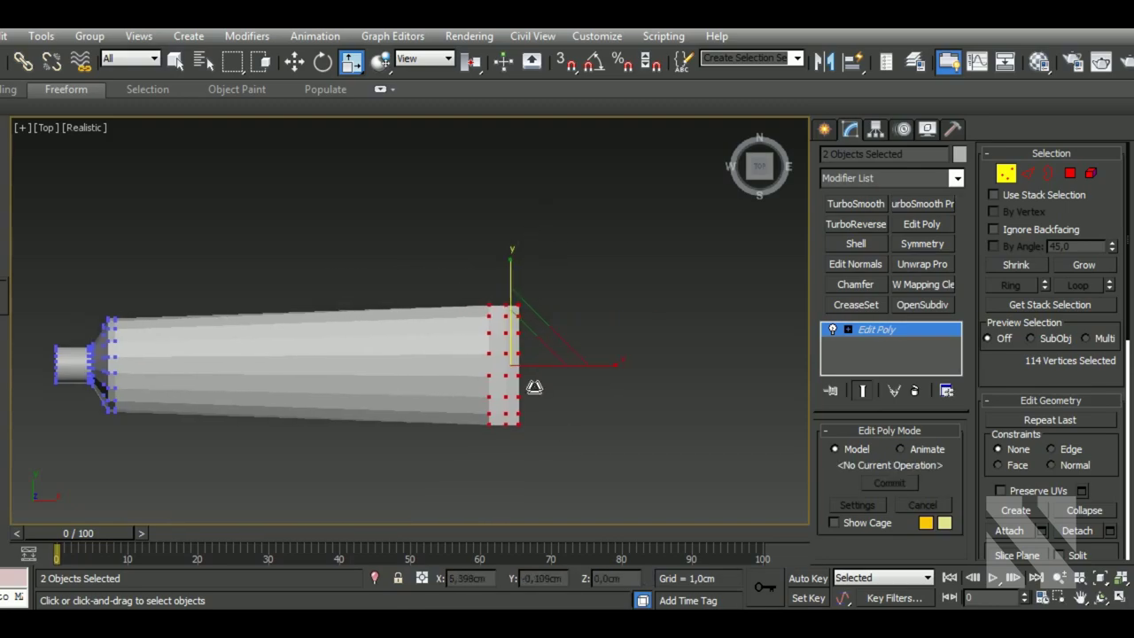
scroll(532, 385, up, 2)
- Scale the outer end vertices to 96% height and exit vertex mode
drag(476, 463, 479, 462)
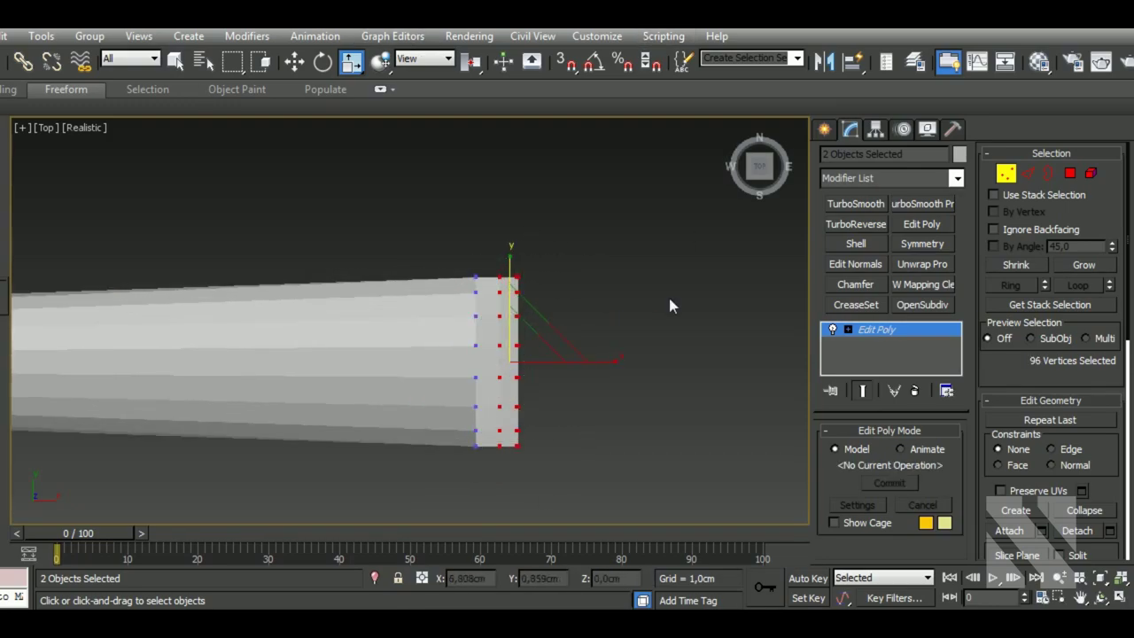
middle_drag(529, 340, 545, 328)
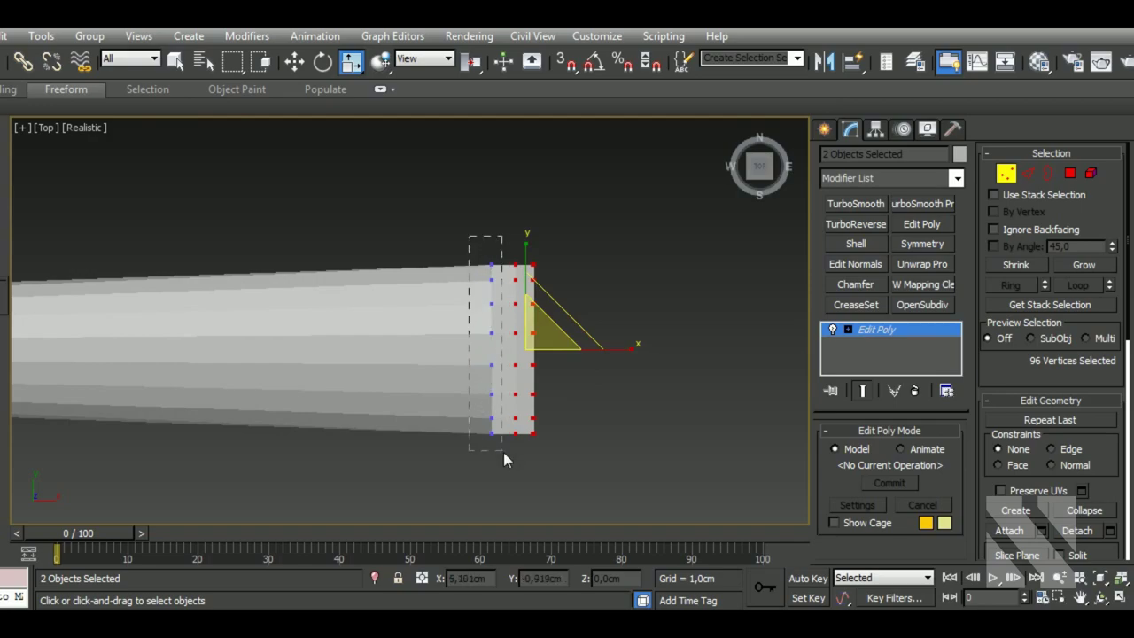
scroll(503, 456, up, 2)
click(488, 270)
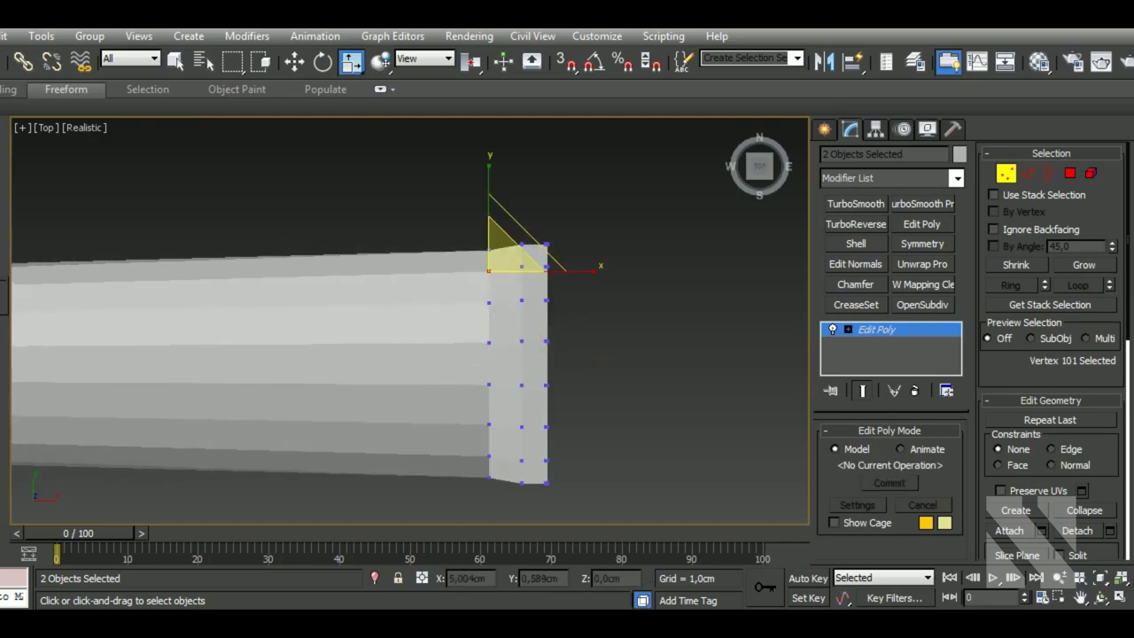
key(ctrl+z)
key(ctrl+z)
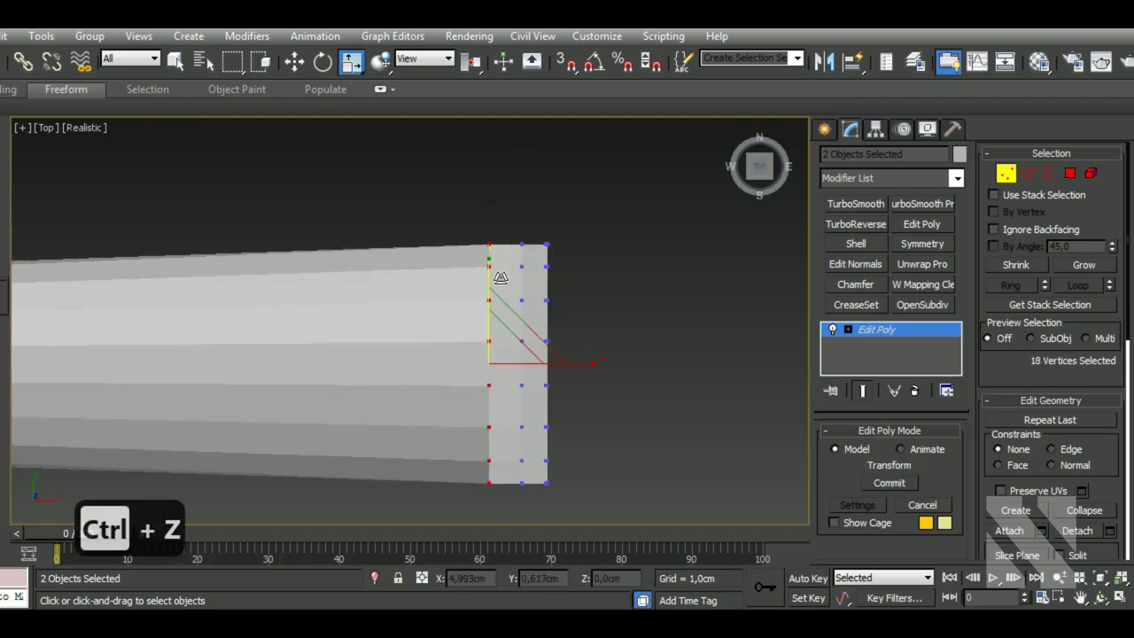
drag(501, 281, 501, 281)
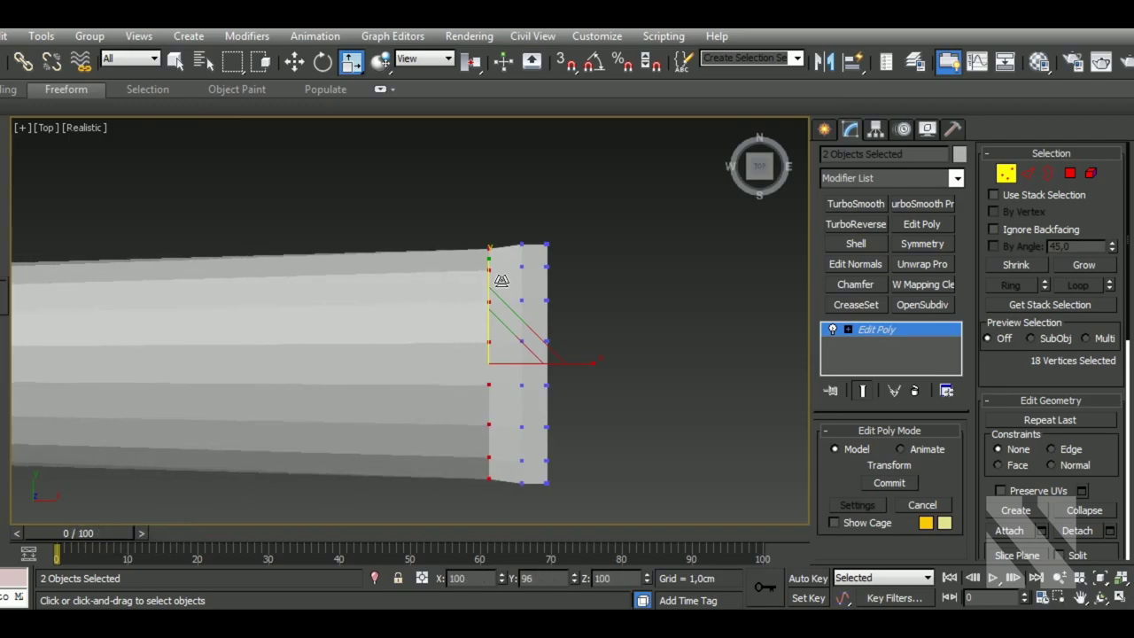
scroll(549, 268, down, 5)
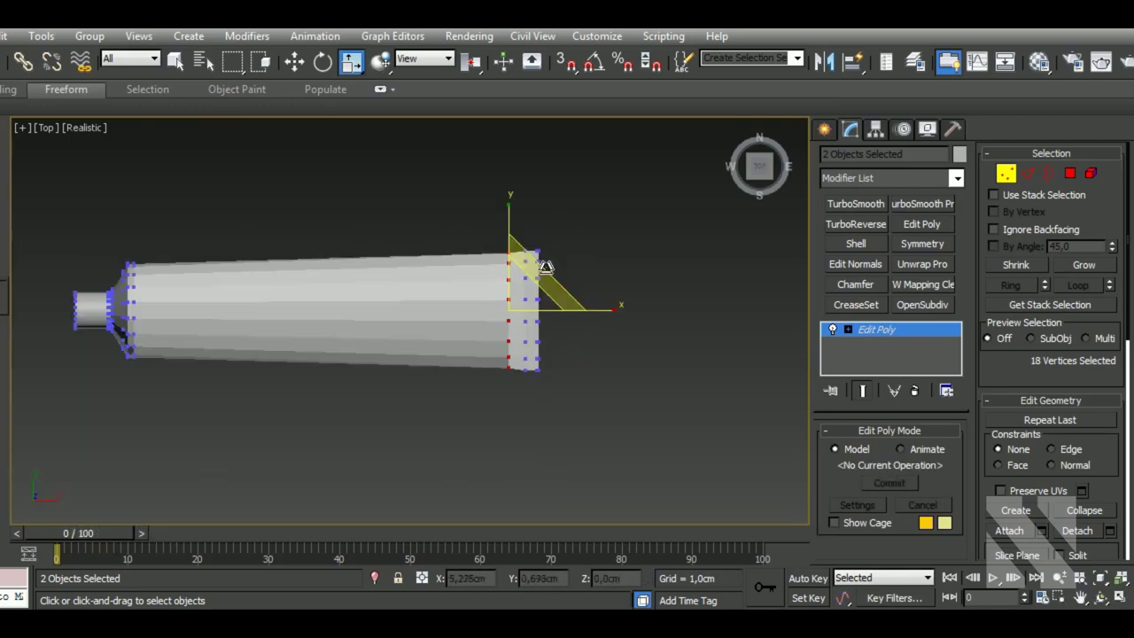
scroll(565, 332, up, 3)
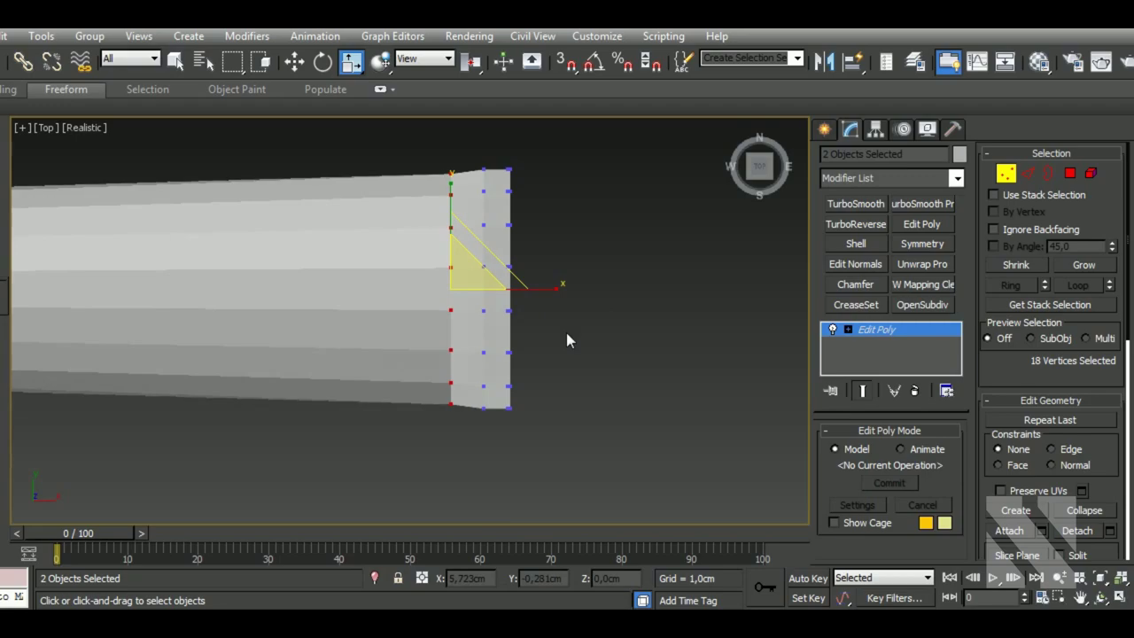
scroll(567, 332, down, 3)
click(891, 329)
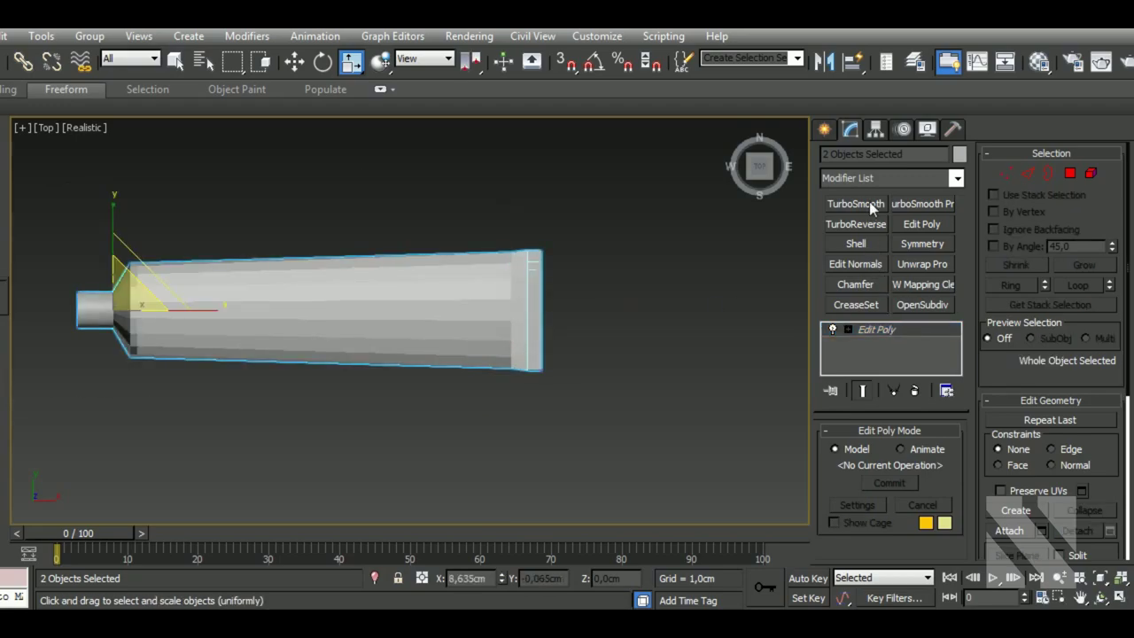
- Reselect the tube and check its right-end vertices in the Edit Poly modifier
right_click(930, 329)
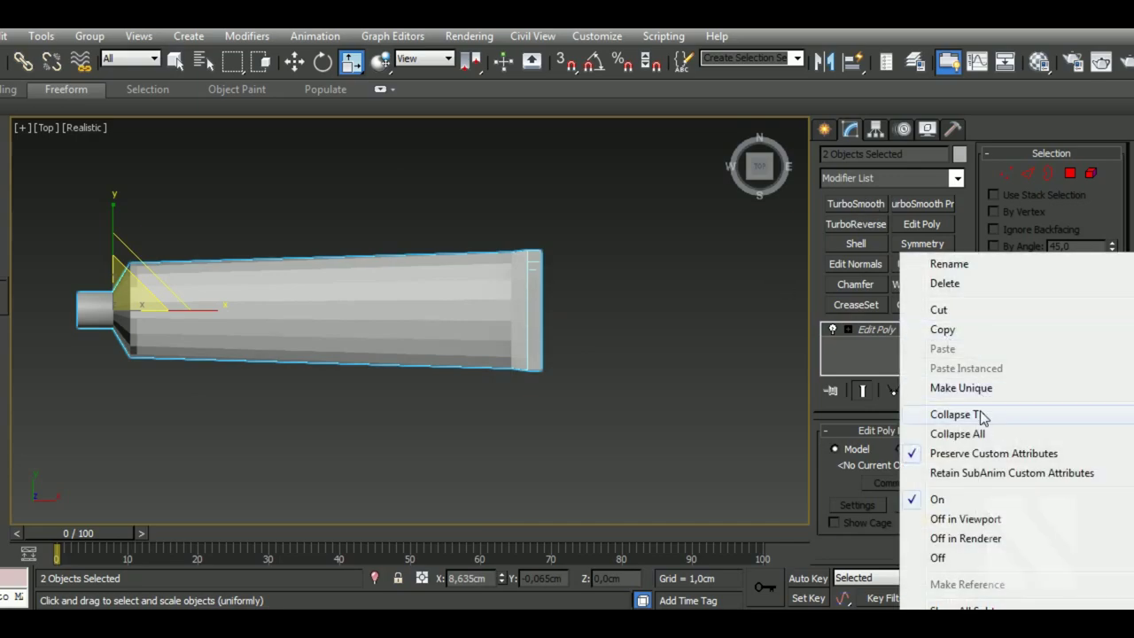
click(618, 345)
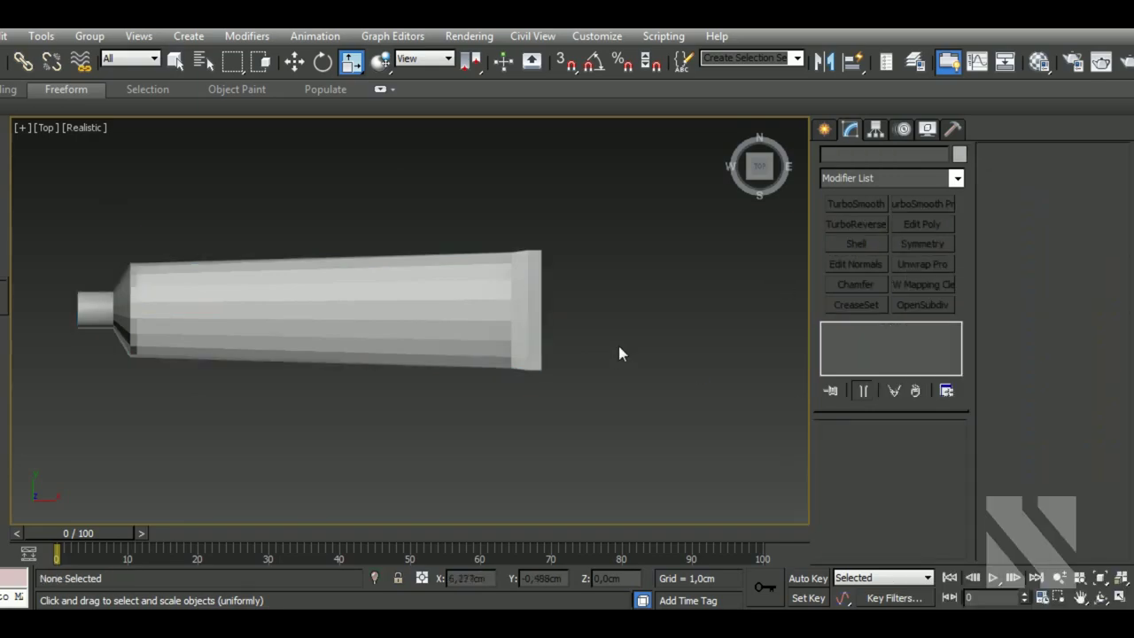
click(510, 315)
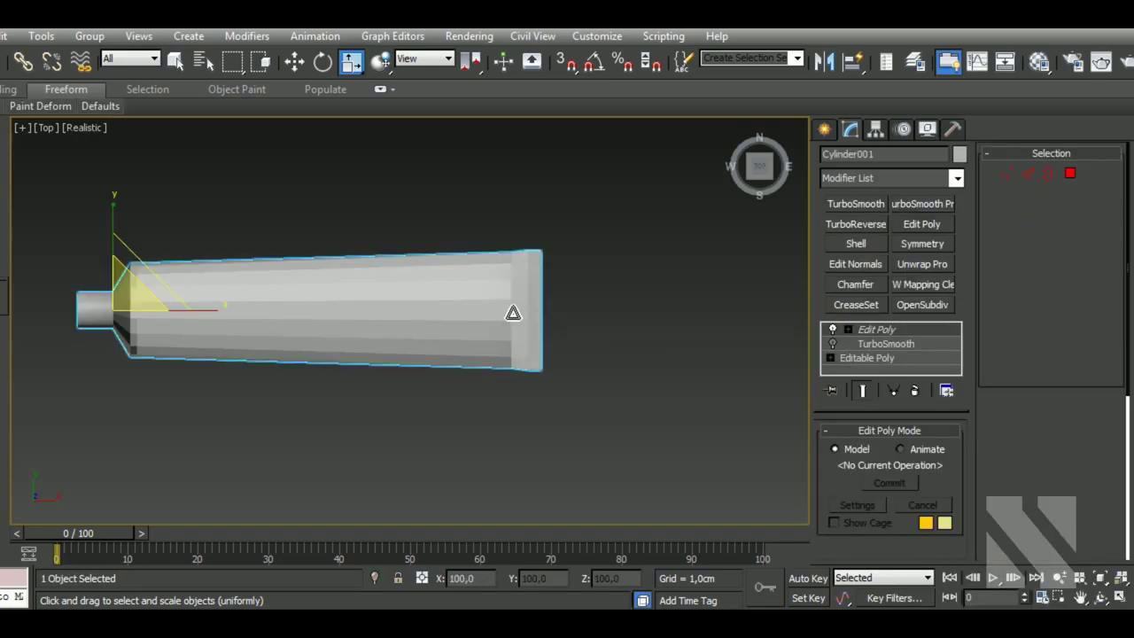
click(1005, 174)
drag(545, 241, 479, 406)
scroll(532, 319, up, 3)
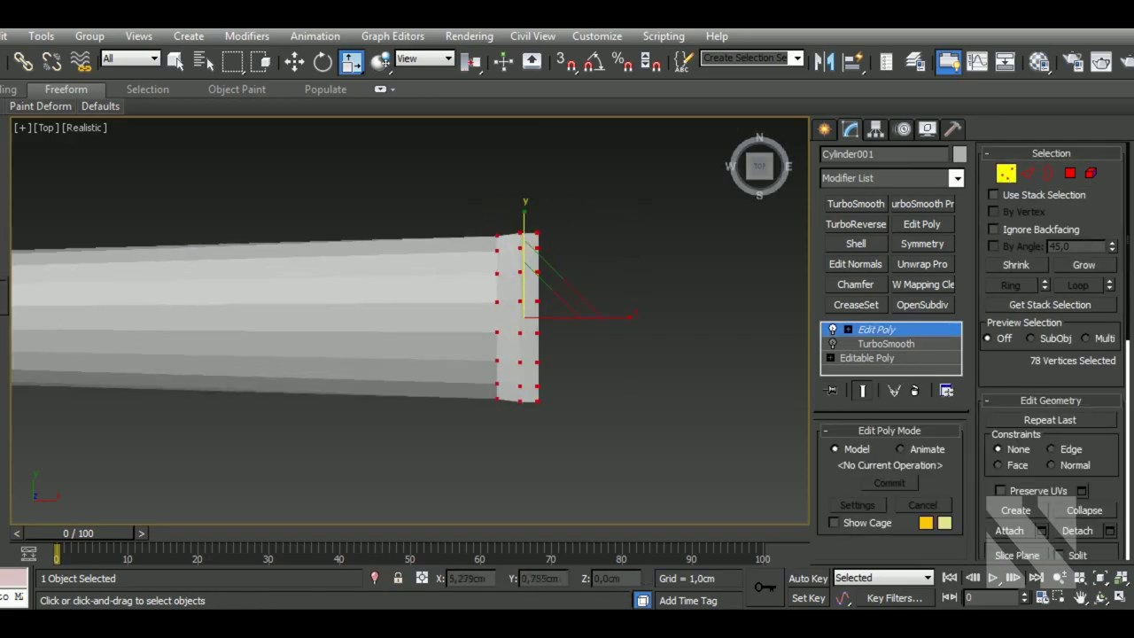
click(889, 329)
- Collapse the tube's Edit Poly modifier and add TurboSmooth
right_click(888, 331)
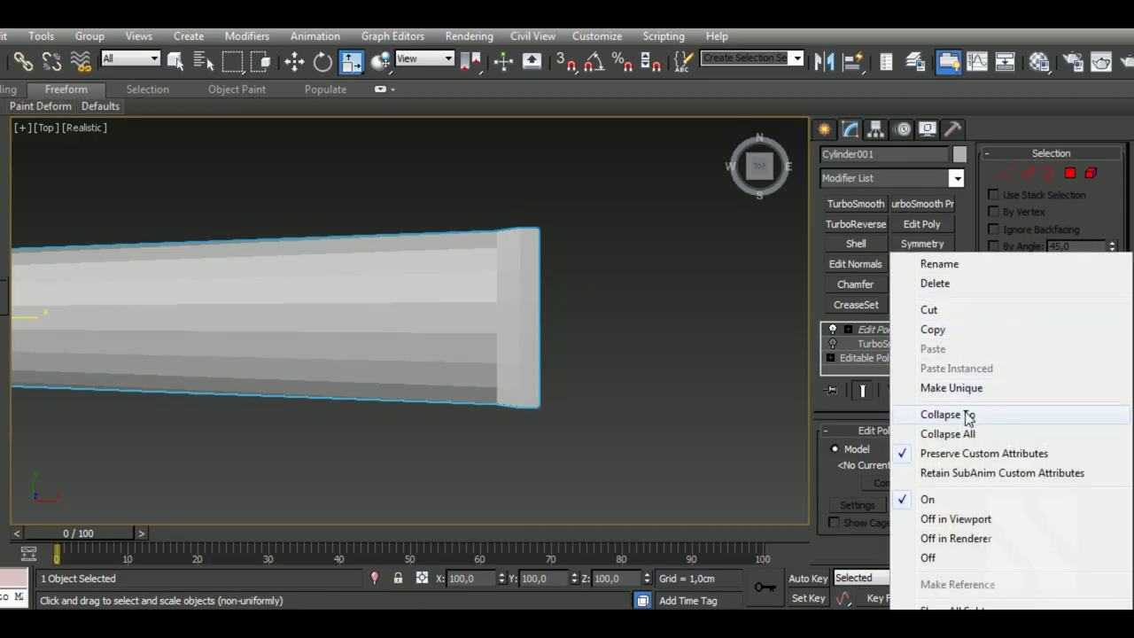
click(968, 416)
click(868, 204)
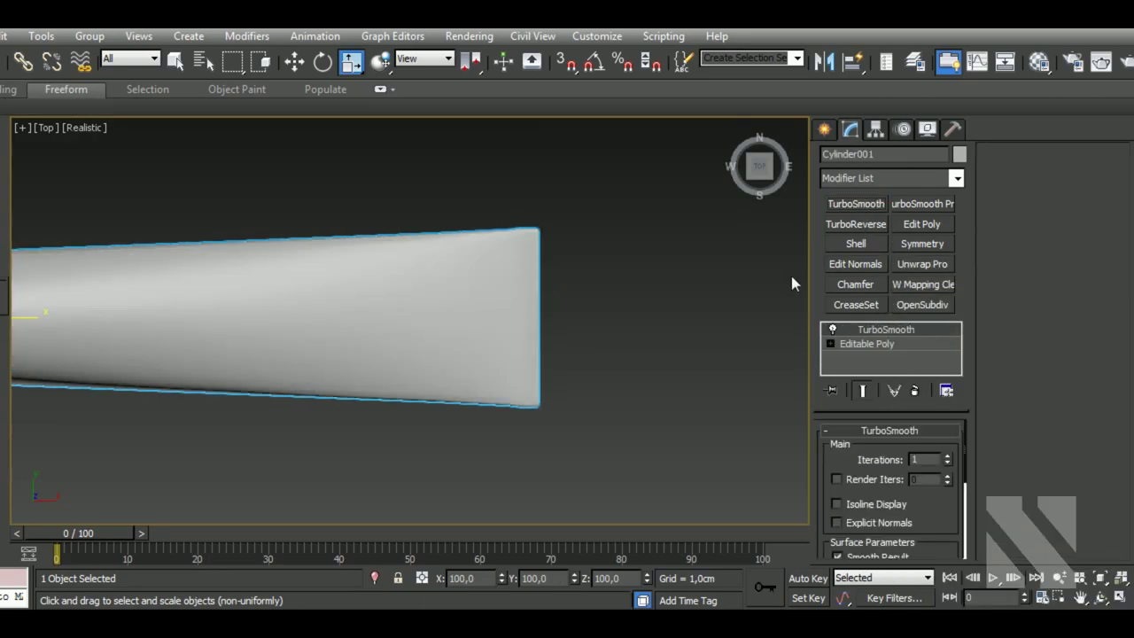
mouse_move(526, 384)
middle_down()
mouse_move(578, 388)
mouse_move(638, 317)
mouse_move(598, 379)
mouse_move(587, 374)
mouse_move(596, 382)
middle_up()
scroll(578, 388, down, 5)
scroll(613, 362, up, 5)
- Select Object001 and collapse it to a single Editable Poly
drag(638, 378, 525, 462)
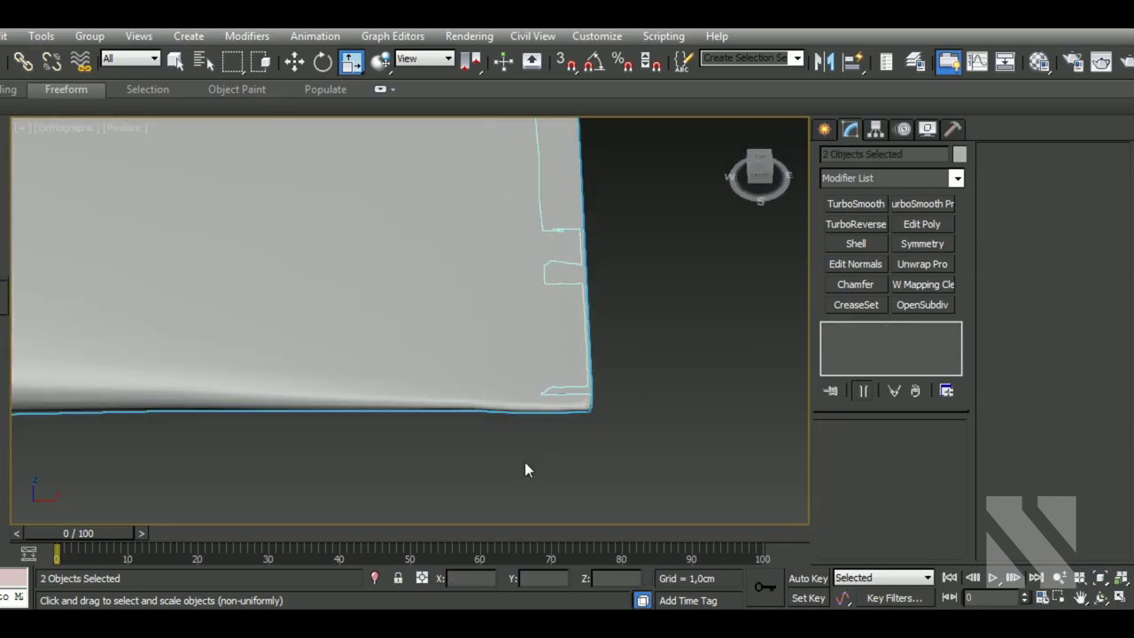
click(339, 379)
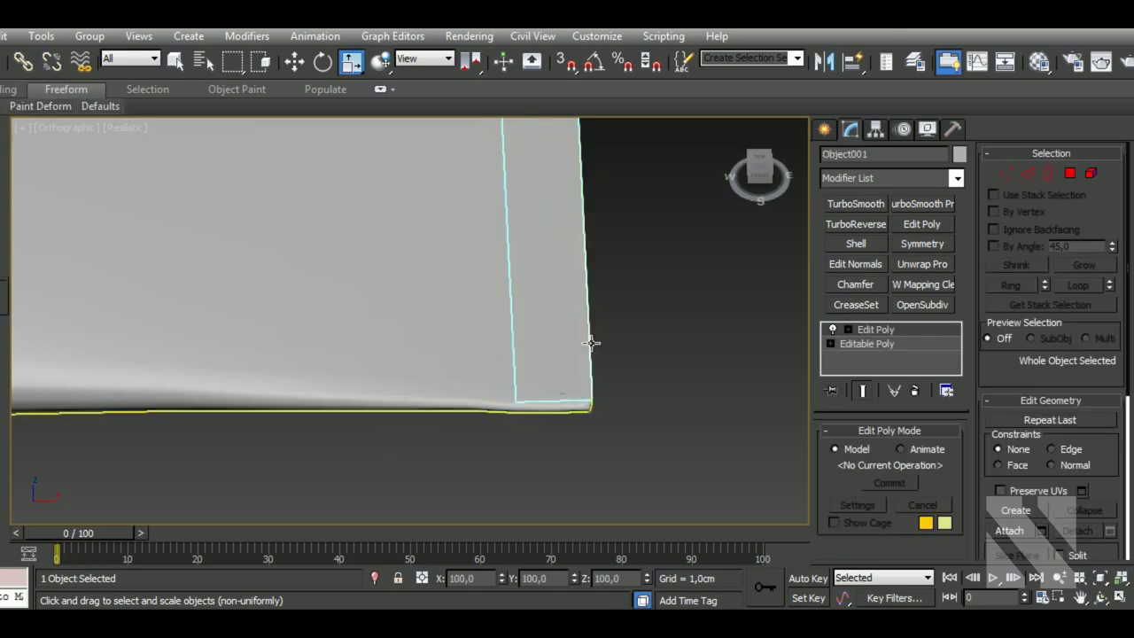
right_click(861, 346)
click(957, 413)
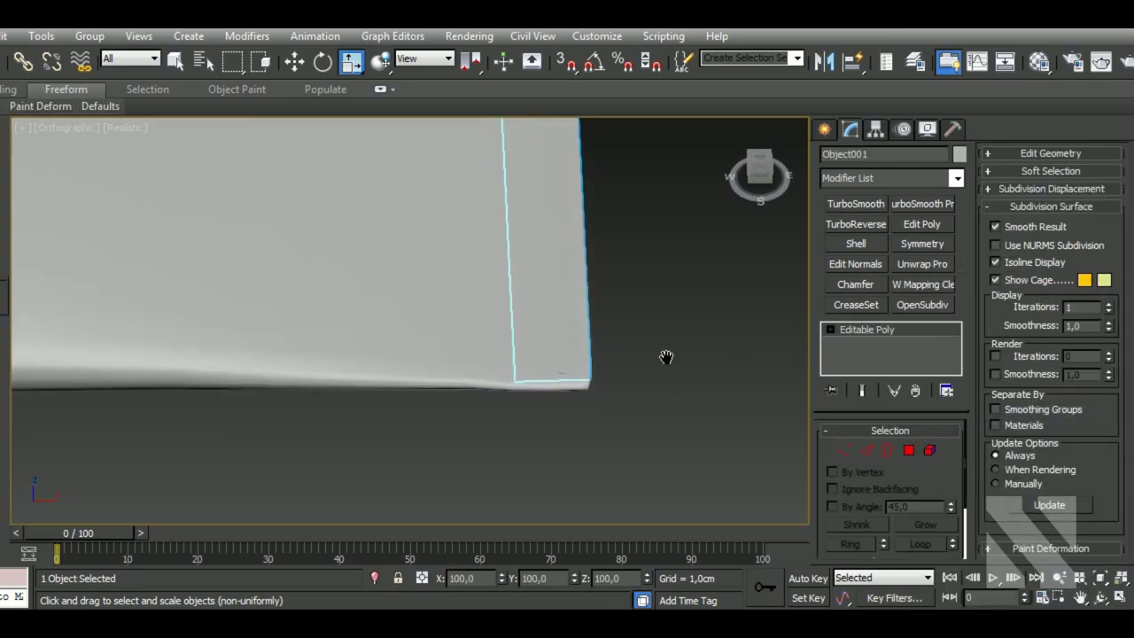
scroll(666, 357, down, 5)
mouse_move(652, 339)
alt+middle_down()
mouse_move(625, 408)
mouse_move(681, 433)
alt+middle_up()
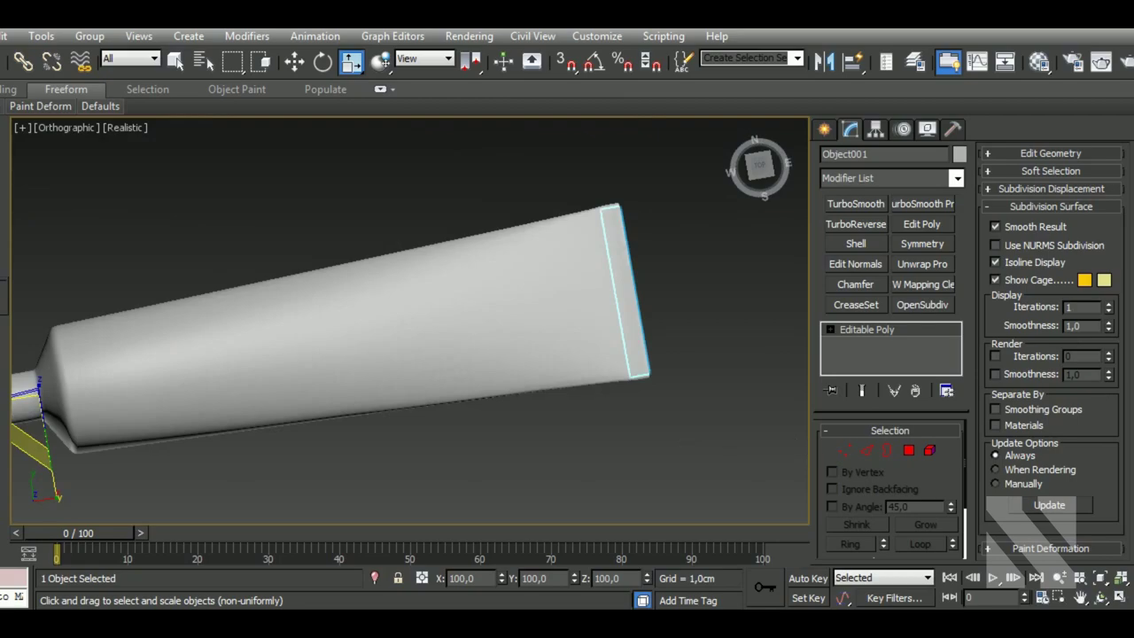
click(844, 450)
- Select the wide-end strip vertices in Top view and try stretching them vertically
alt+middle_drag(793, 447, 698, 386)
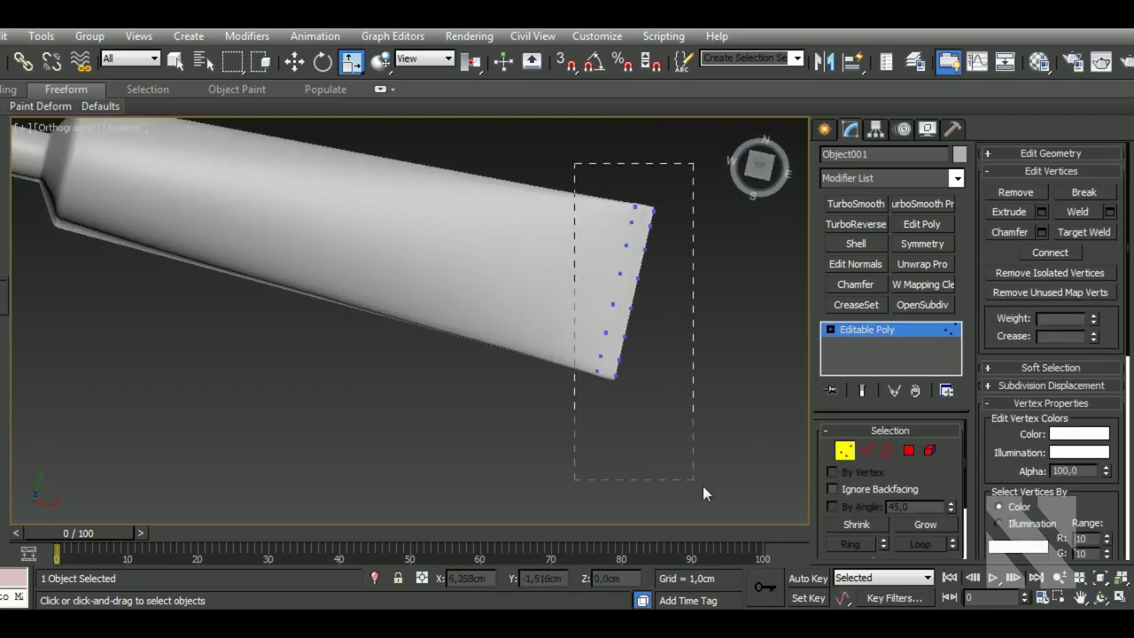
drag(703, 486, 699, 480)
key(t)
scroll(531, 337, up, 4)
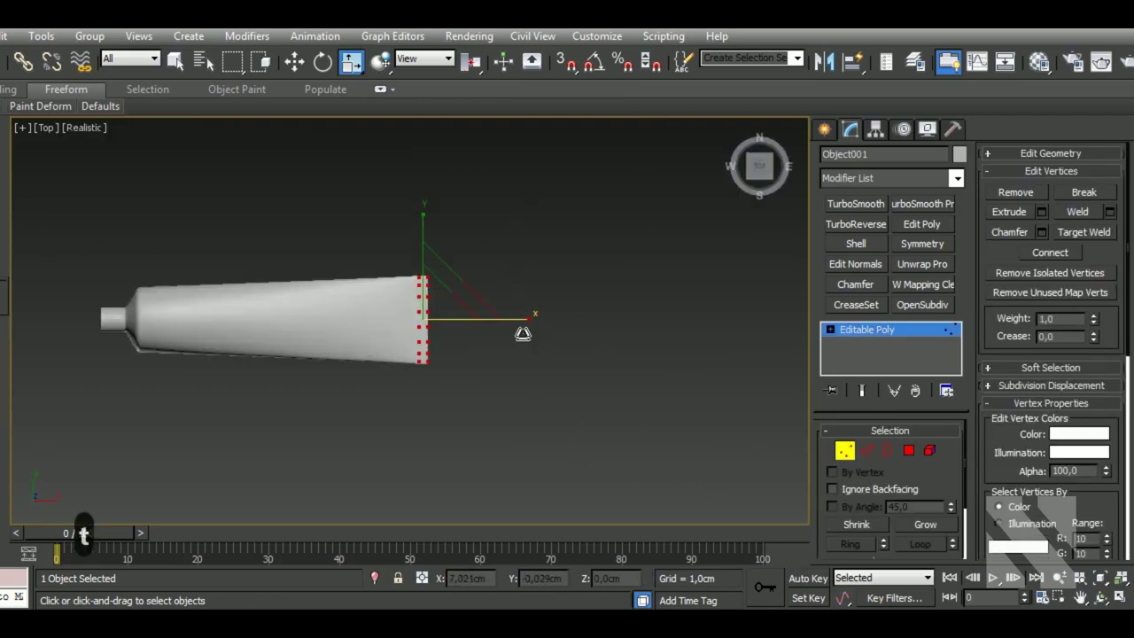
scroll(451, 301, up, 3)
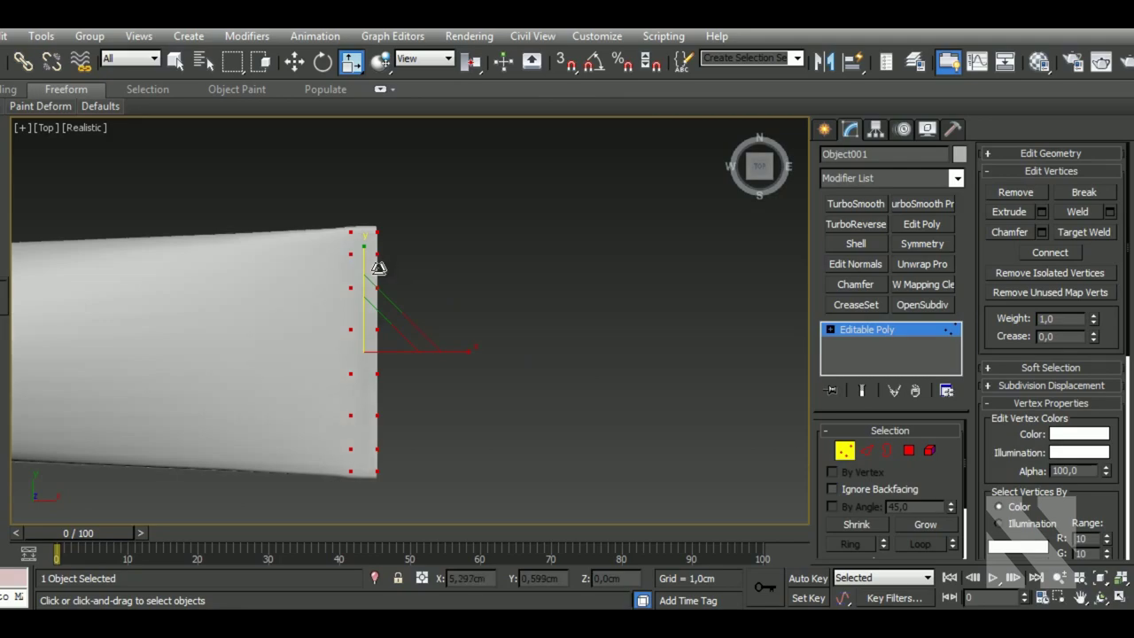
drag(378, 266, 381, 261)
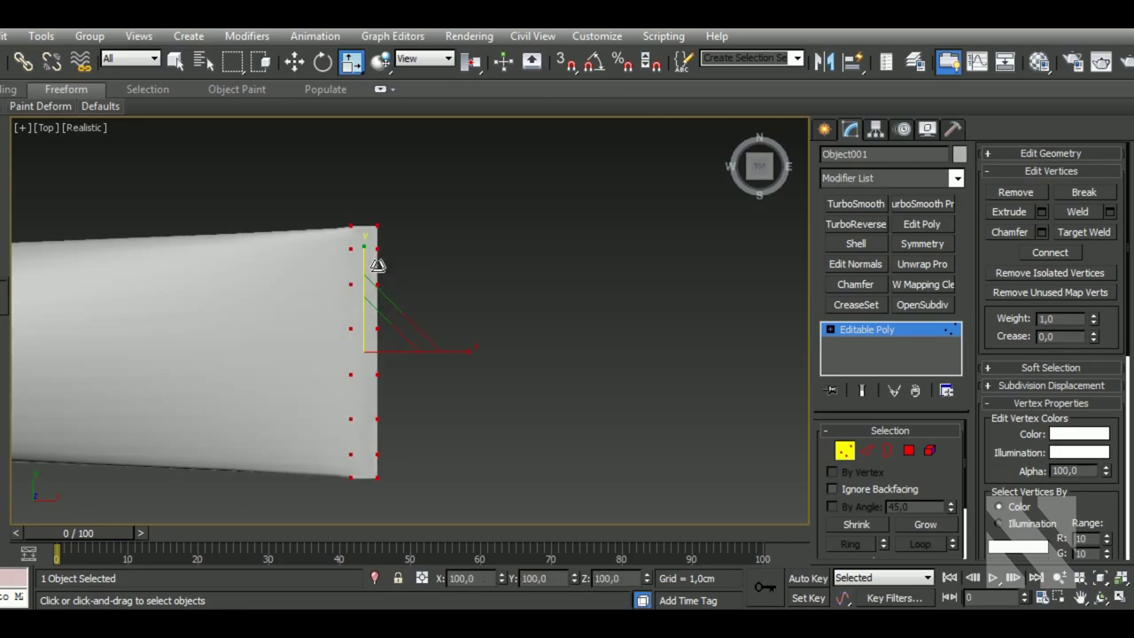
scroll(523, 365, up, 1)
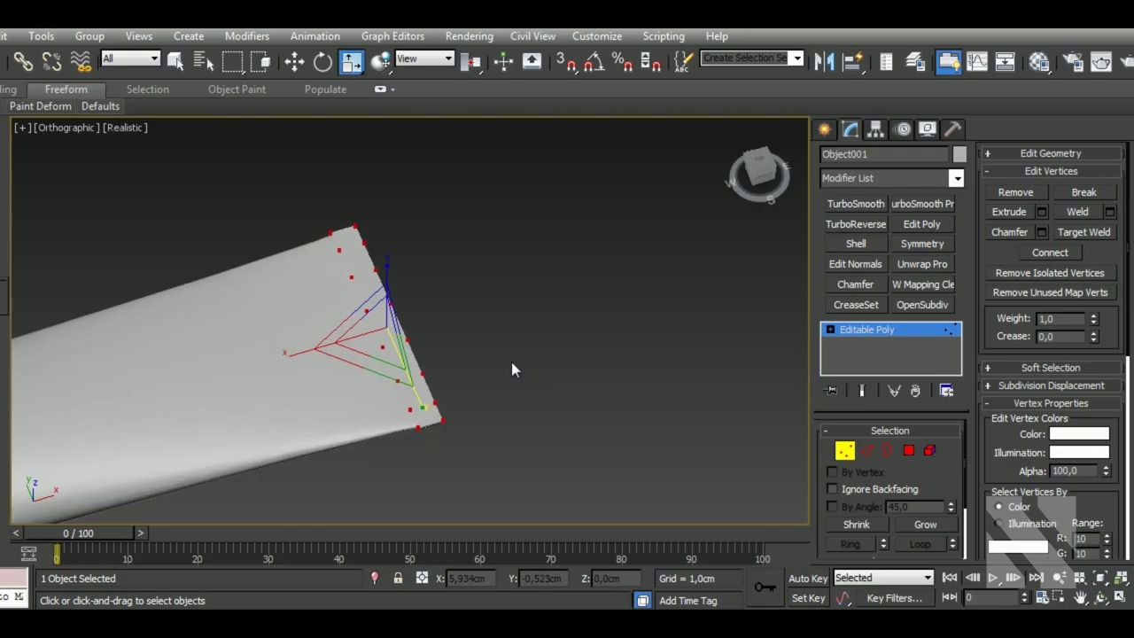
- With edged faces shown, shrink the vertices slightly in Y, then scale them about 114% along Z
key(F4)
scroll(424, 429, up, 3)
scroll(425, 430, up, 2)
mouse_move(430, 434)
alt+middle_down()
mouse_move(498, 398)
mouse_move(464, 387)
mouse_move(476, 381)
mouse_move(448, 385)
alt+middle_up()
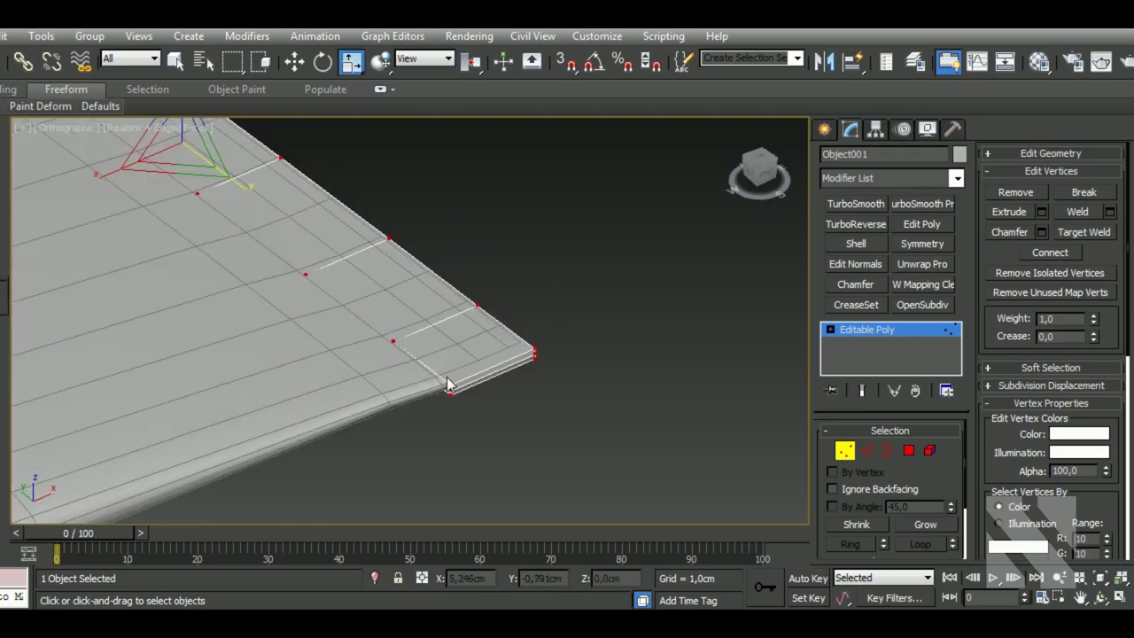
right_click(351, 61)
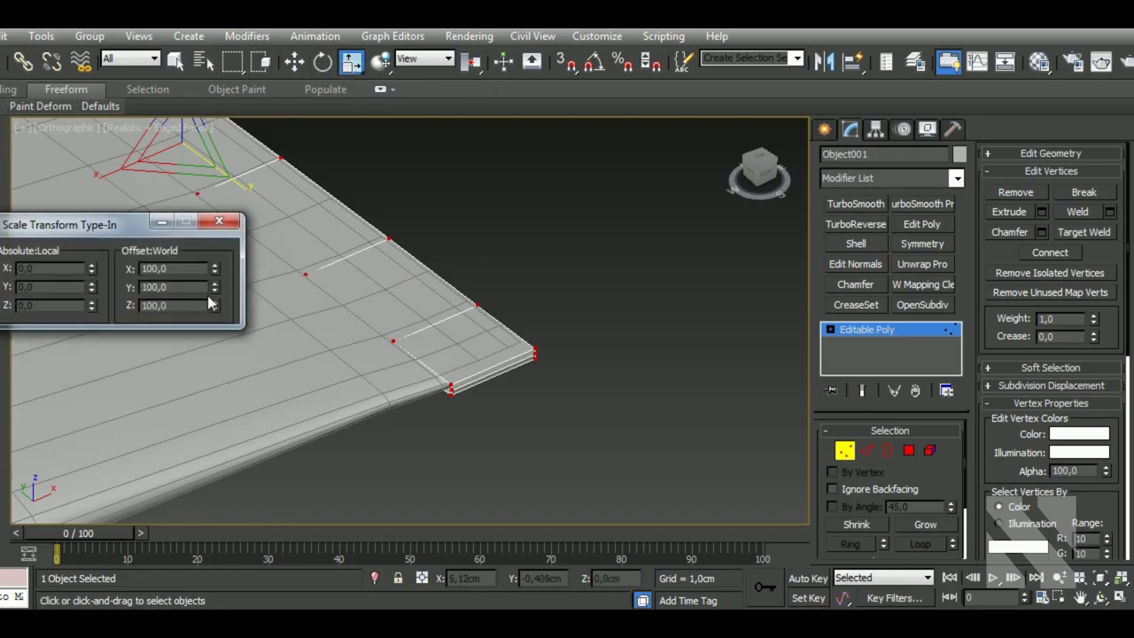
drag(214, 289, 214, 290)
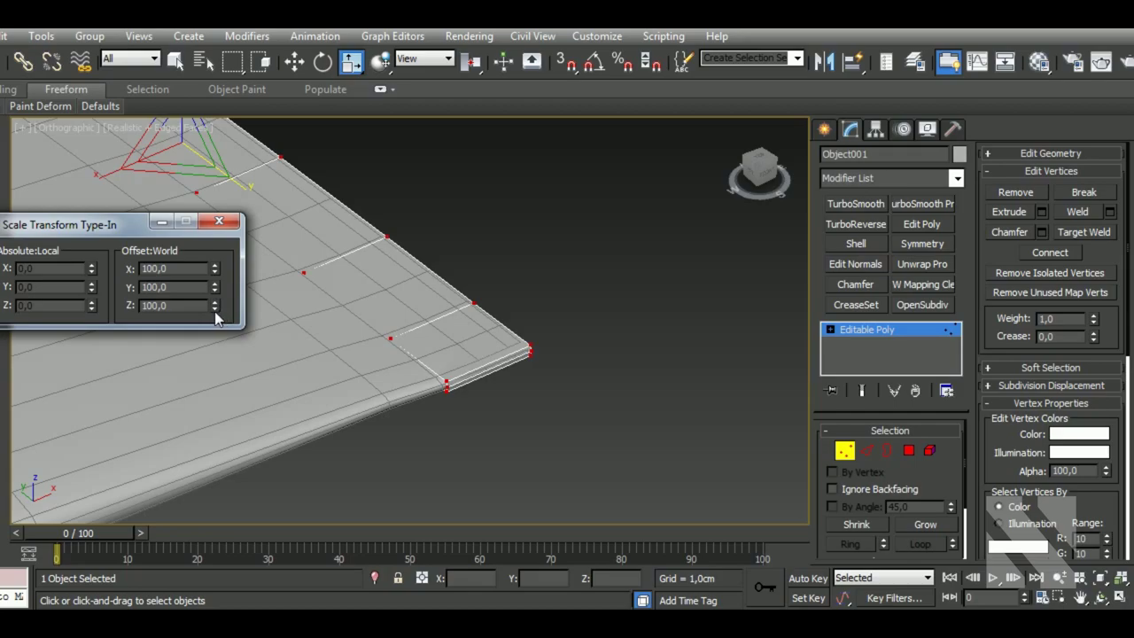
click(219, 226)
middle_drag(222, 229, 310, 311)
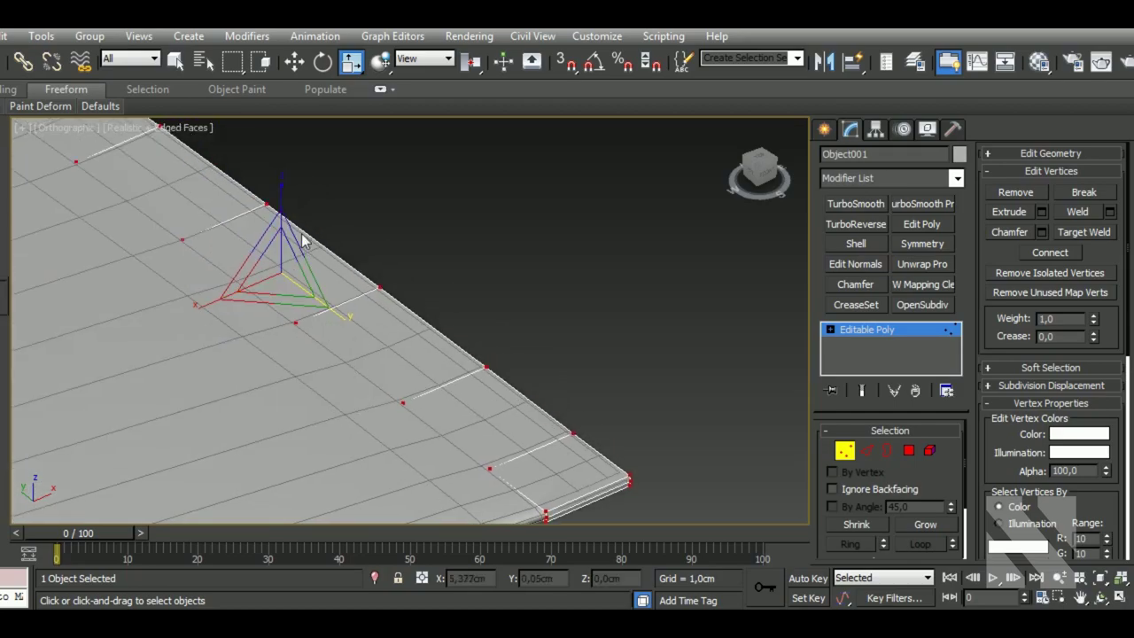
drag(298, 220, 295, 218)
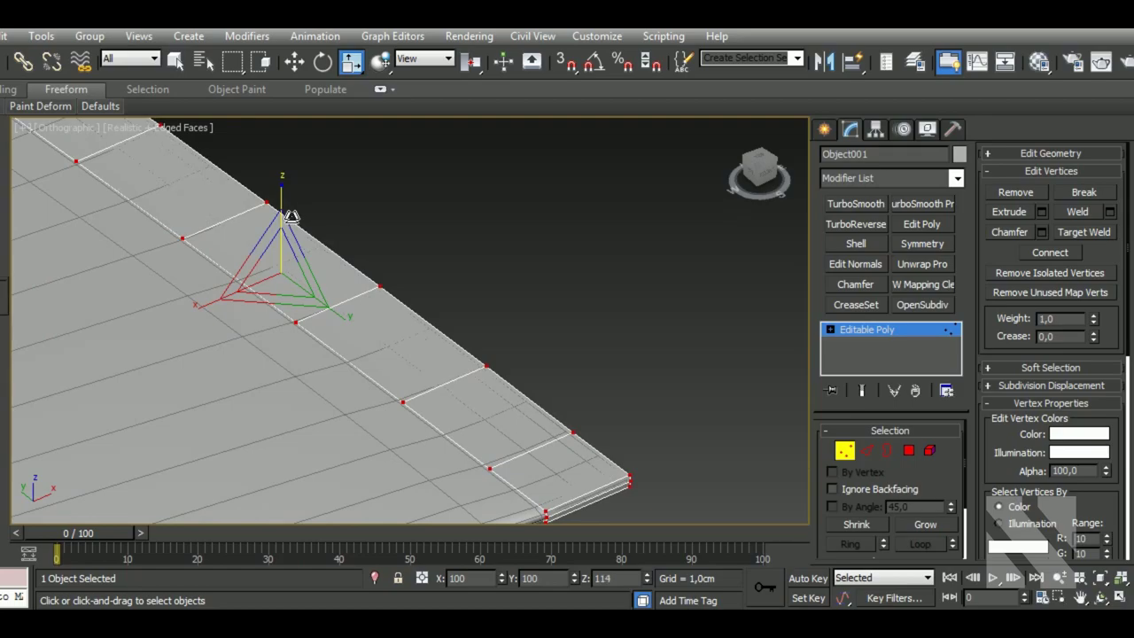
scroll(509, 446, down, 3)
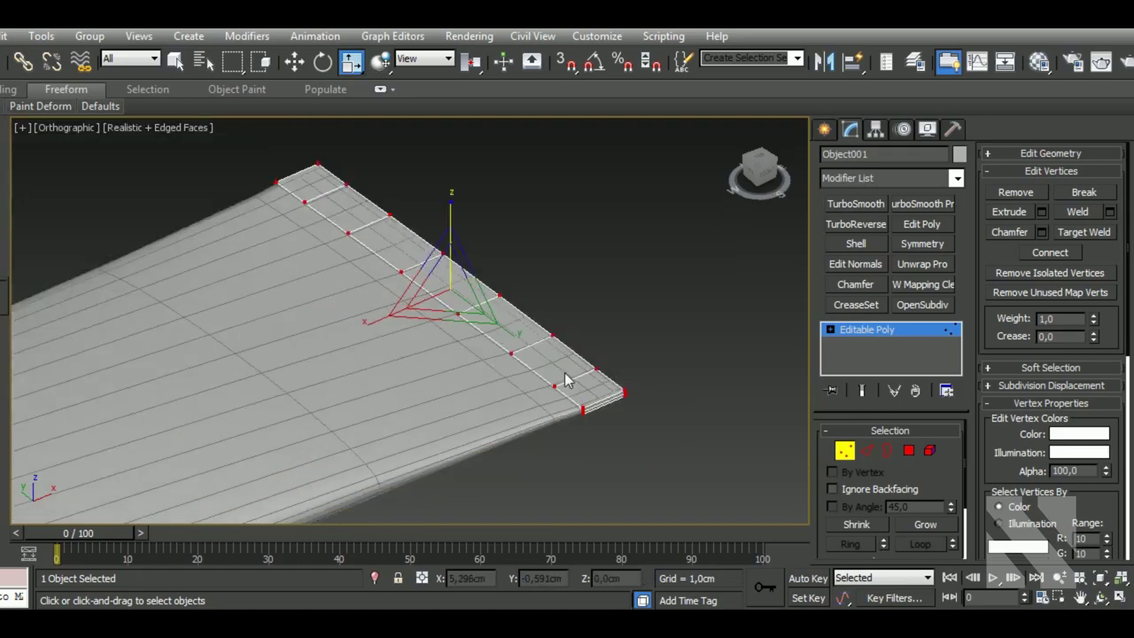
mouse_move(509, 446)
alt+middle_down()
mouse_move(587, 397)
mouse_move(496, 422)
mouse_move(567, 379)
alt+middle_up()
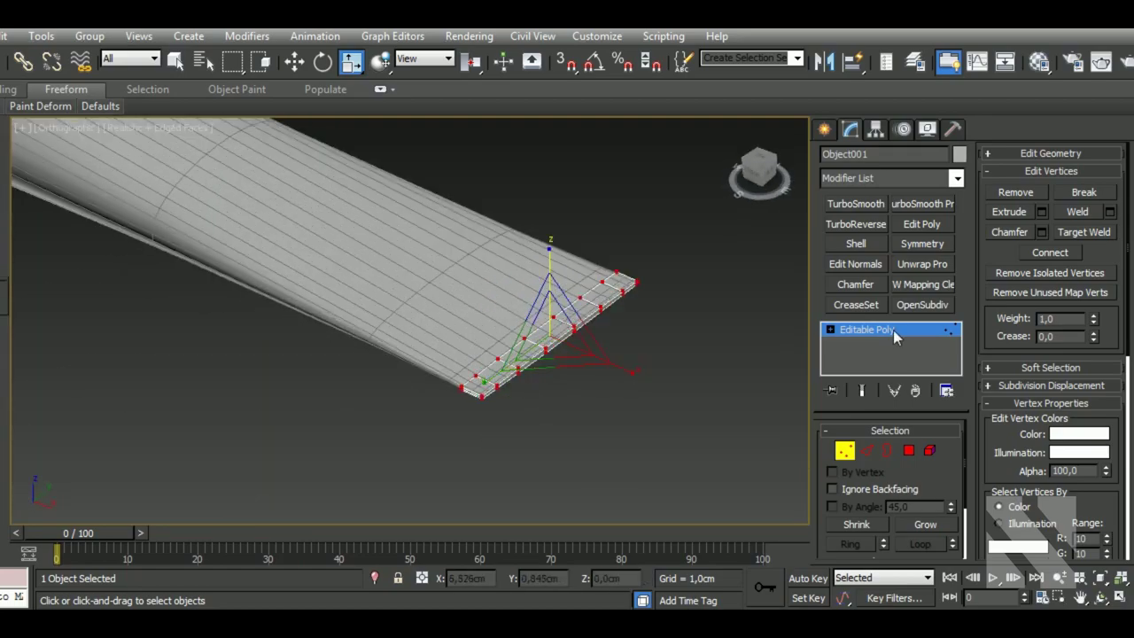
- Select the strip's corner vertex and delete the selected polygons
key(1)
scroll(453, 434, up, 2)
scroll(492, 417, up, 2)
scroll(492, 417, up, 2)
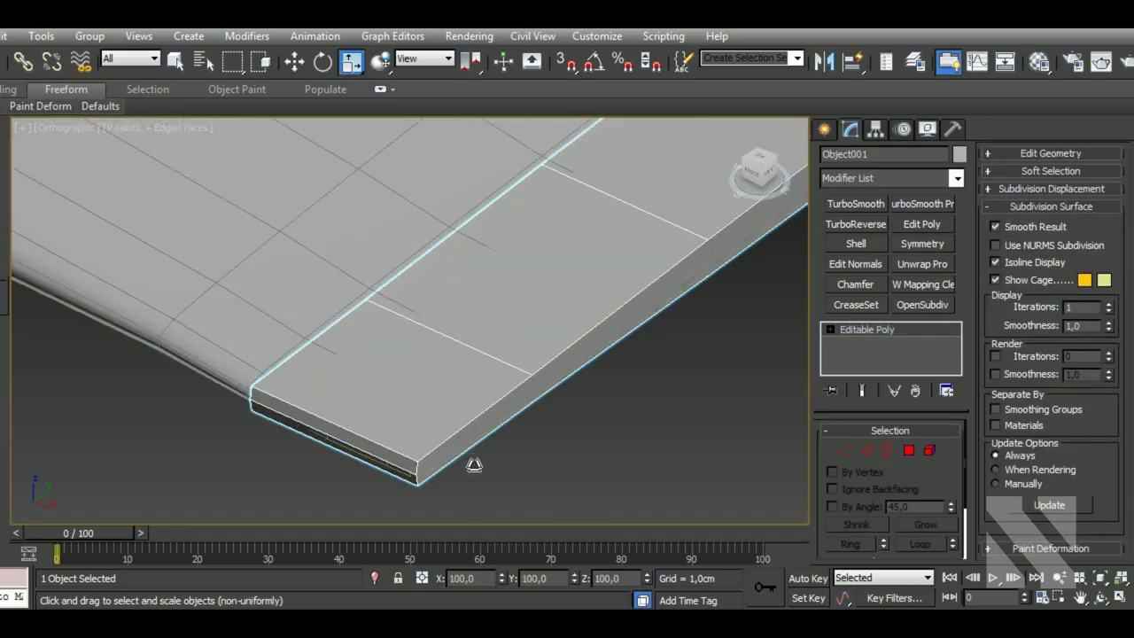
click(852, 452)
scroll(410, 482, up, 2)
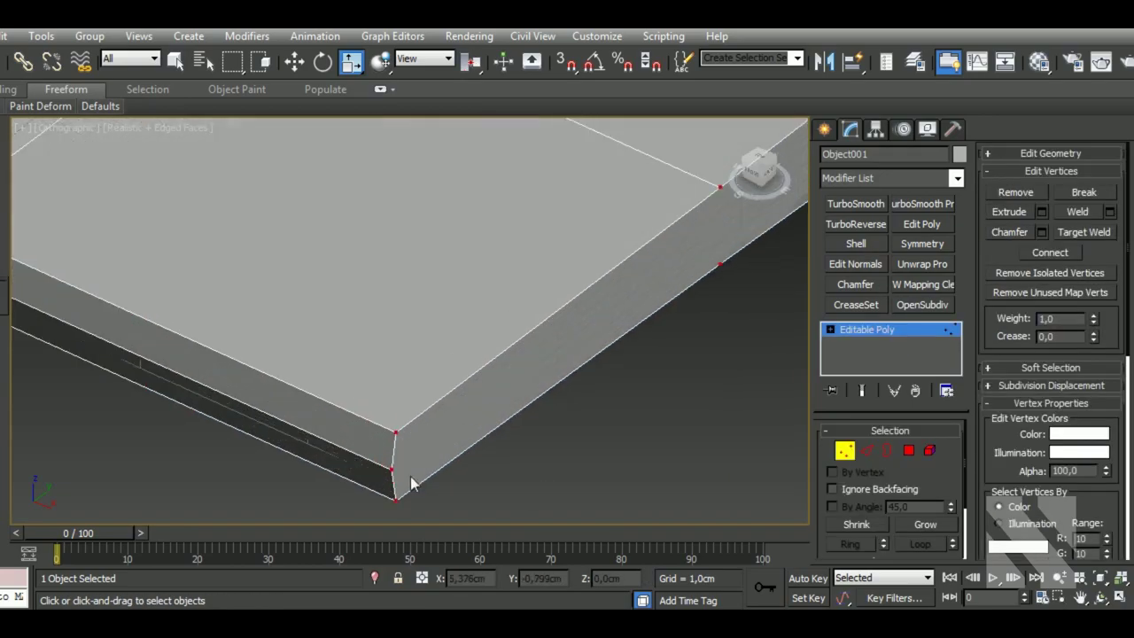
scroll(398, 481, up, 2)
scroll(377, 458, up, 3)
click(375, 448)
scroll(372, 469, down, 2)
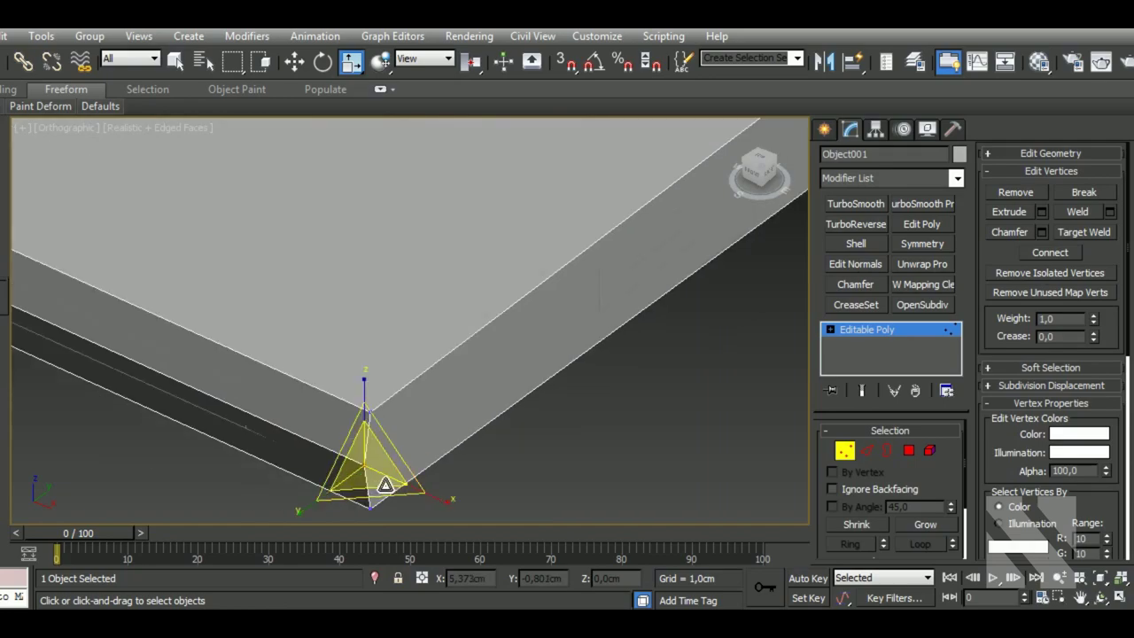
scroll(372, 474, down, 2)
click(909, 451)
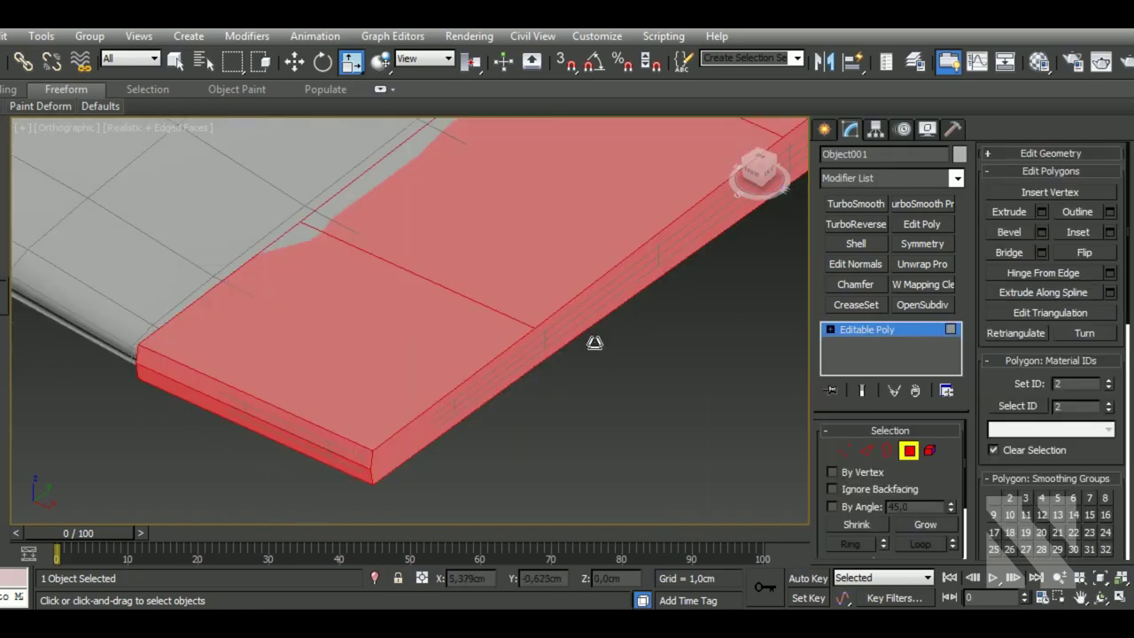
key(Delete)
- Select the middle edge loop on the strip's side face
click(866, 451)
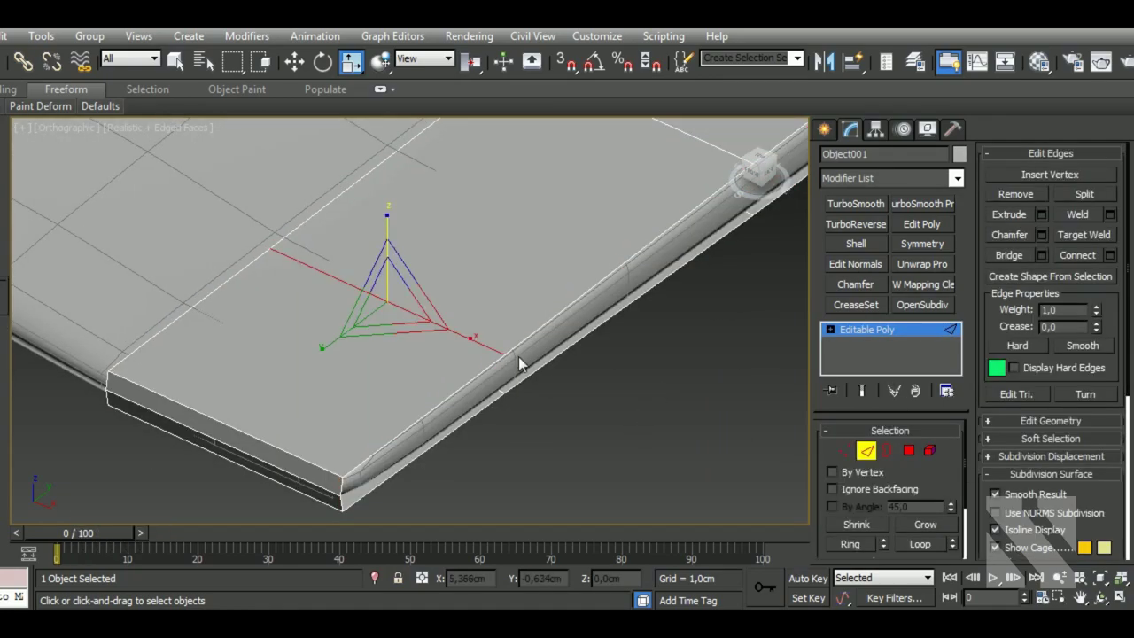
scroll(354, 487, up, 2)
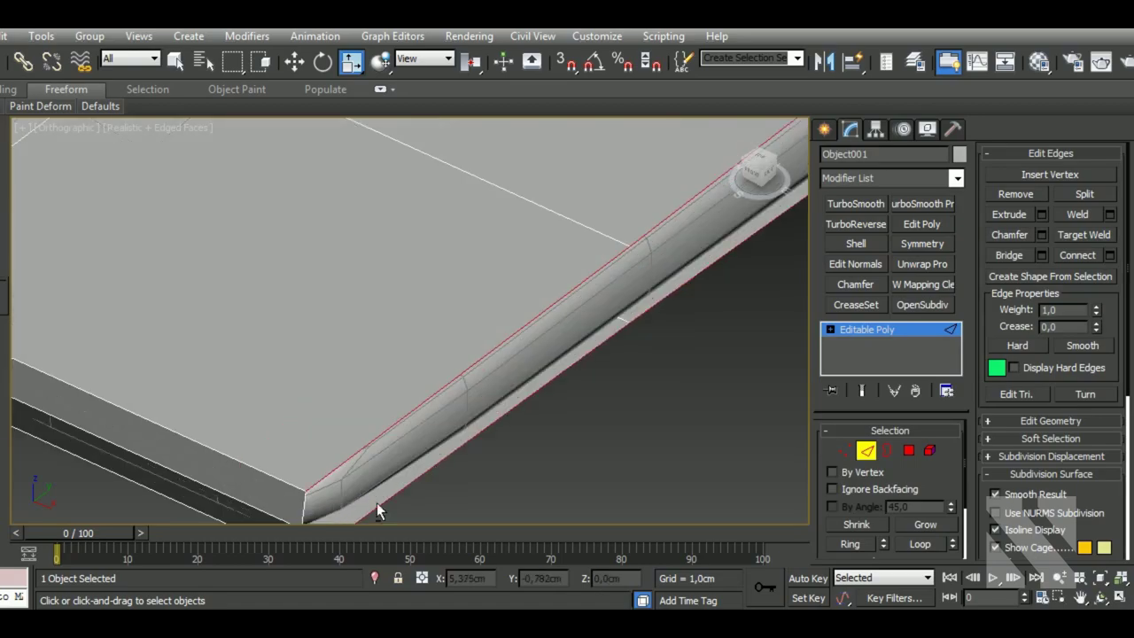
middle_drag(377, 502, 390, 400)
mouse_move(332, 455)
alt+middle_down()
mouse_move(509, 343)
mouse_move(467, 288)
alt+middle_up()
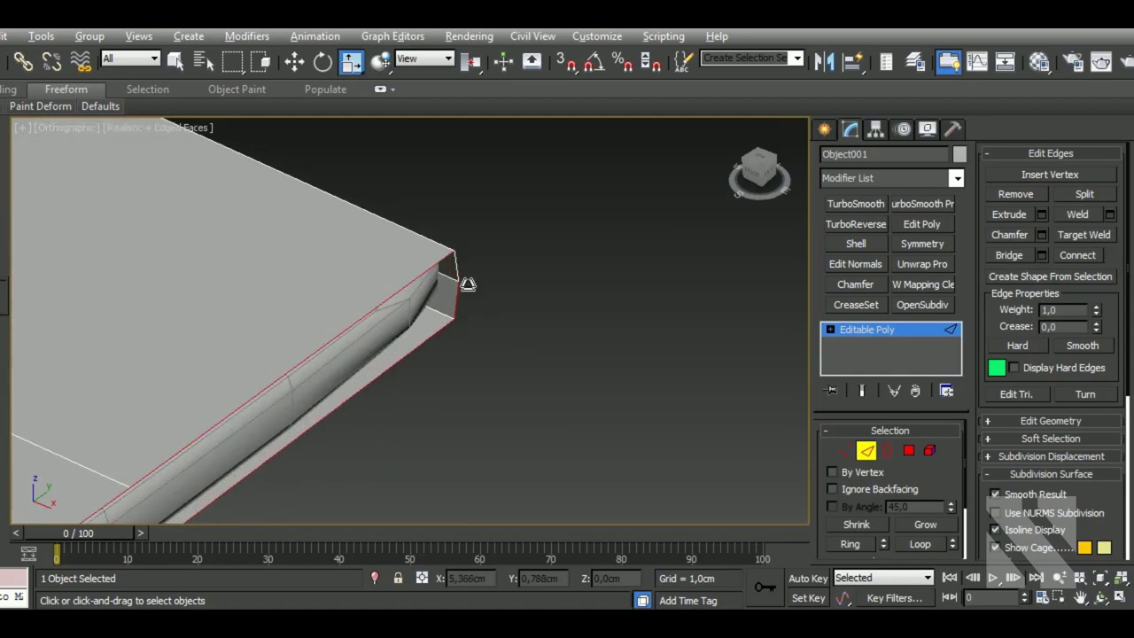
scroll(534, 374, down, 3)
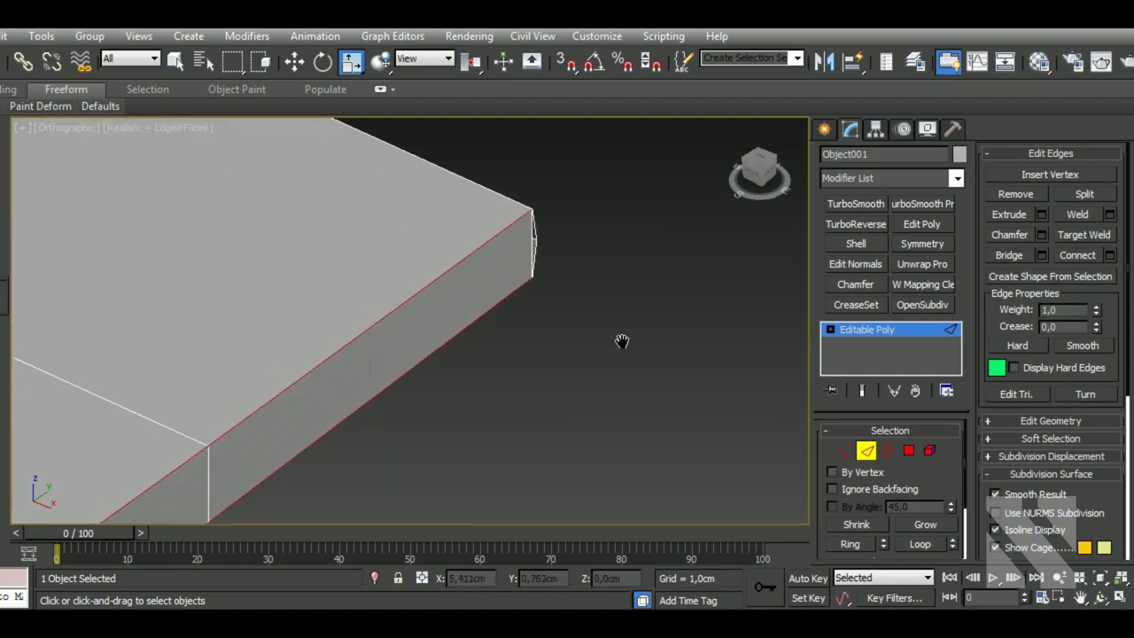
scroll(535, 375, down, 2)
mouse_move(534, 375)
middle_down()
mouse_move(472, 425)
mouse_move(449, 302)
middle_up()
scroll(449, 301, up, 4)
scroll(384, 345, down, 2)
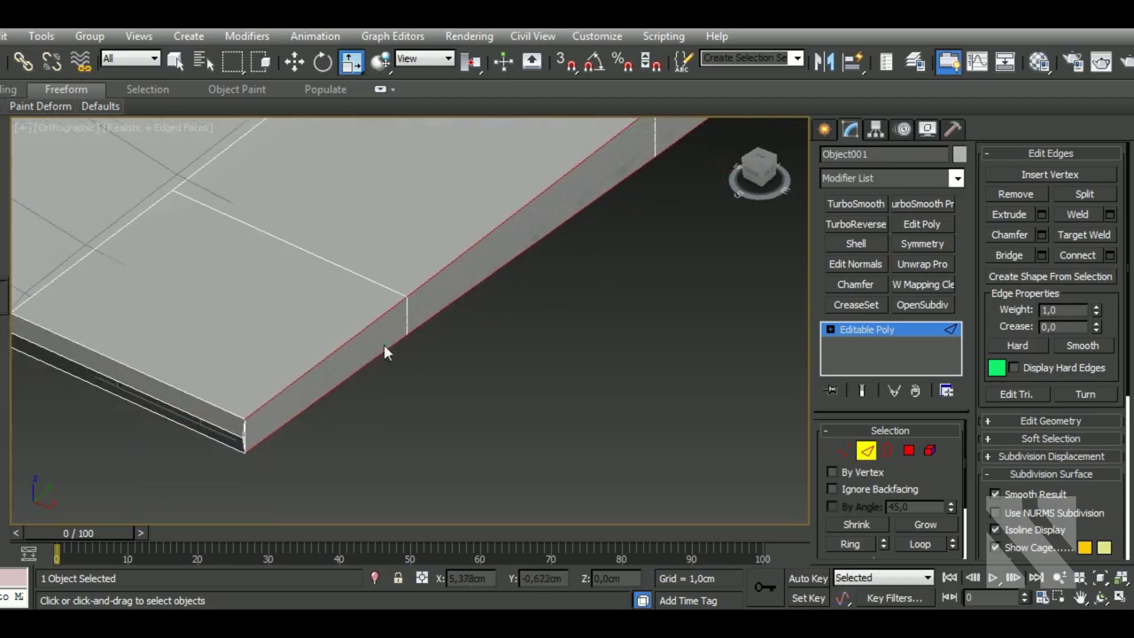
scroll(384, 345, up, 2)
scroll(409, 351, down, 2)
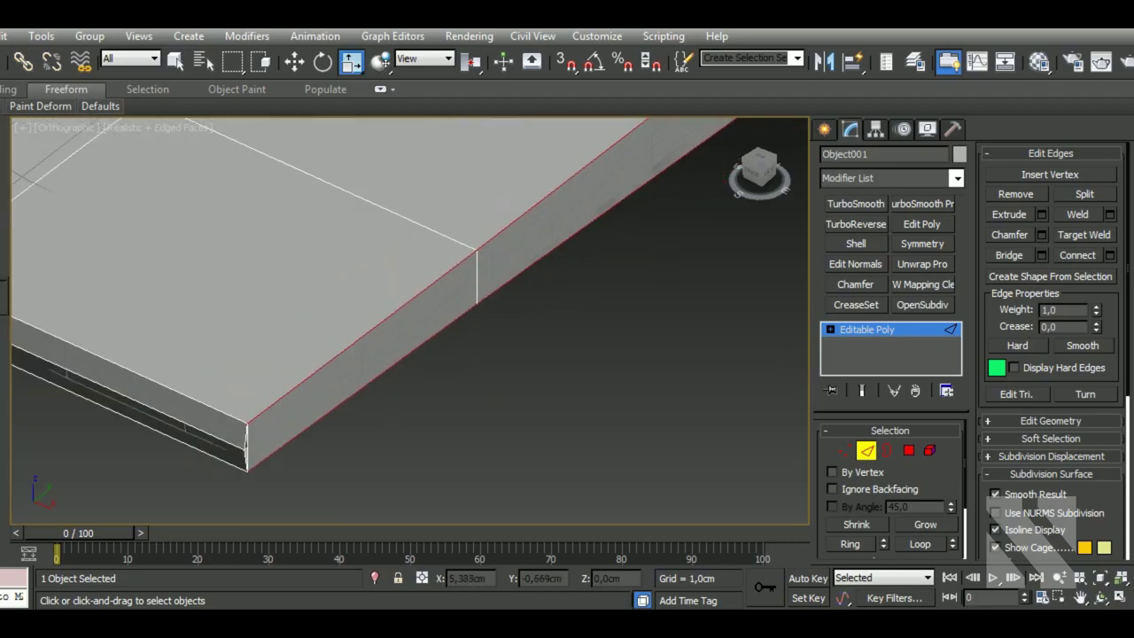
click(486, 295)
- Target Weld the strip's corner vertices, undoing one weld
click(845, 450)
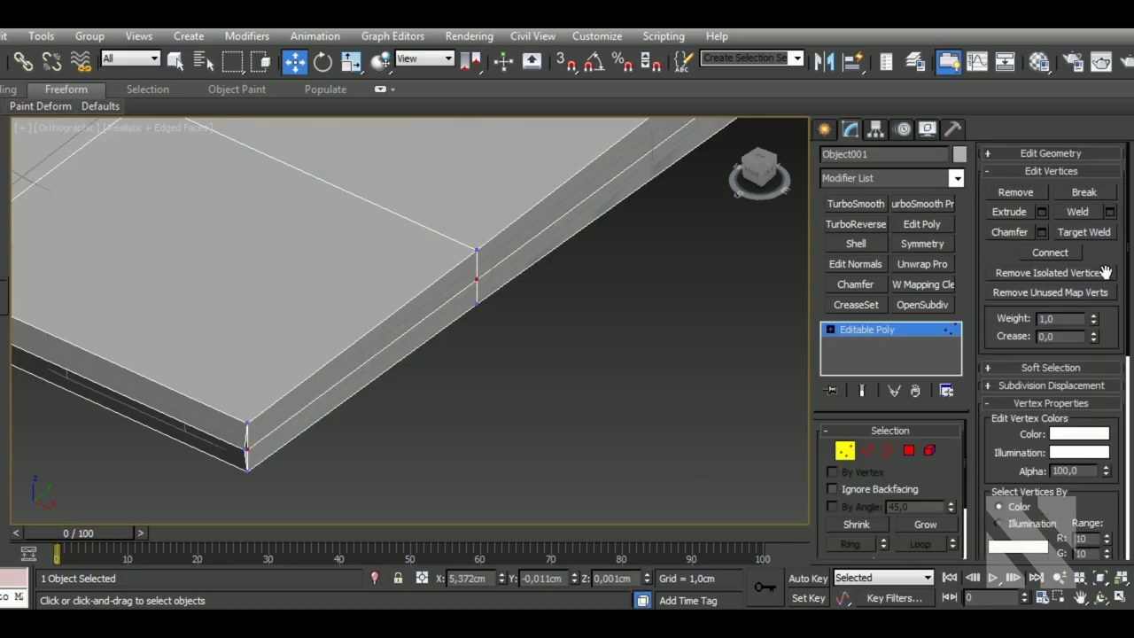
click(1084, 233)
scroll(235, 470, up, 3)
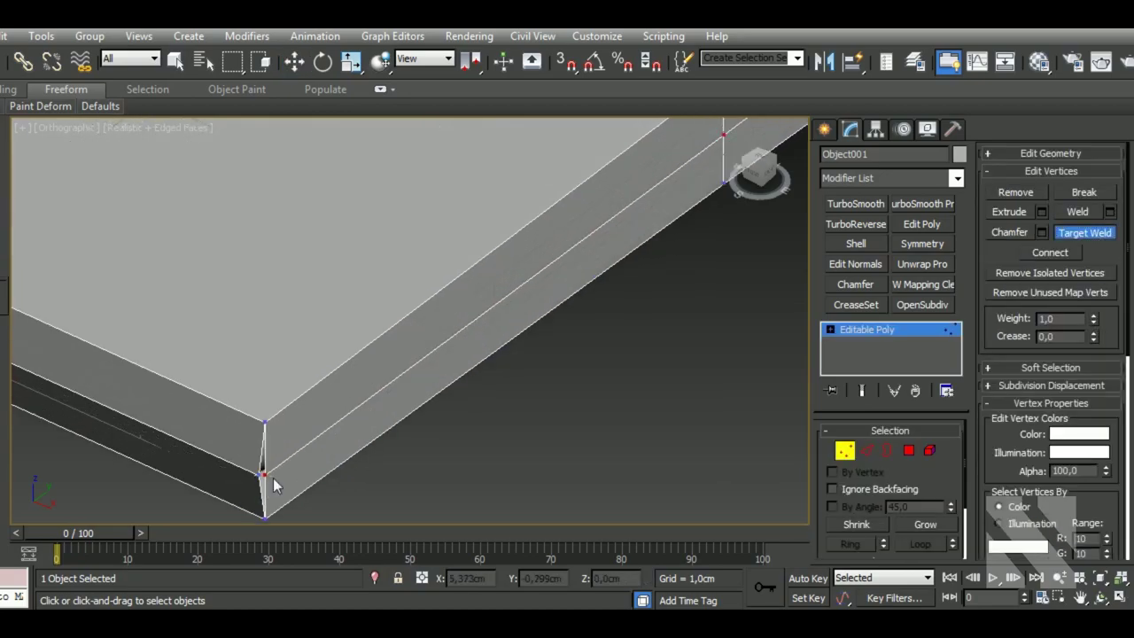
scroll(272, 486, down, 1)
scroll(270, 483, down, 2)
key(ctrl+z)
scroll(270, 480, up, 2)
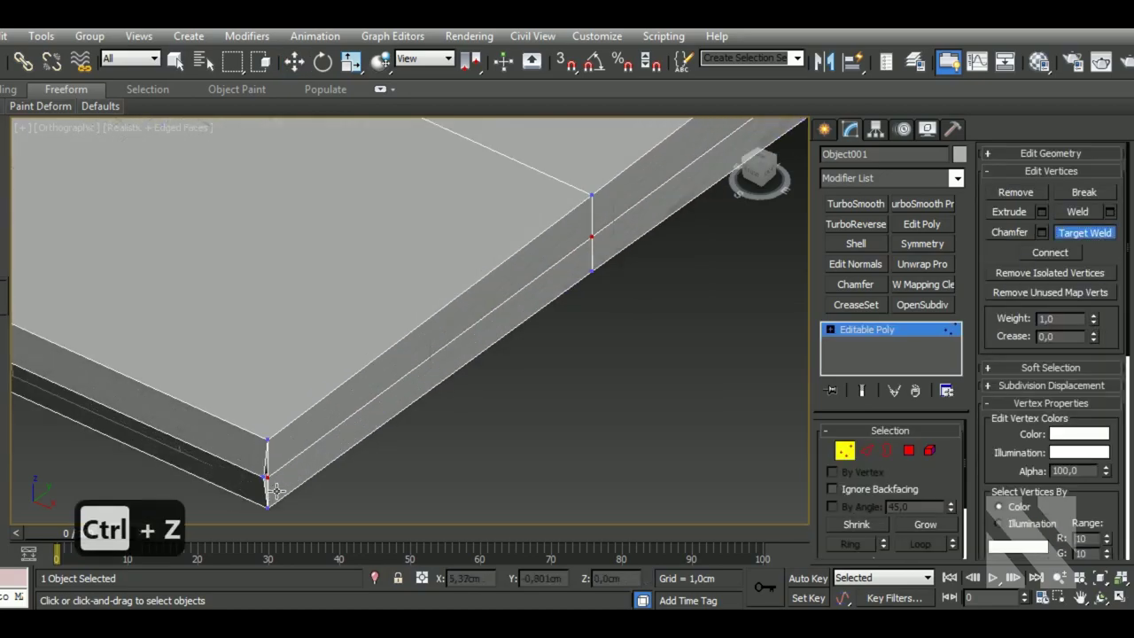
scroll(266, 478, up, 2)
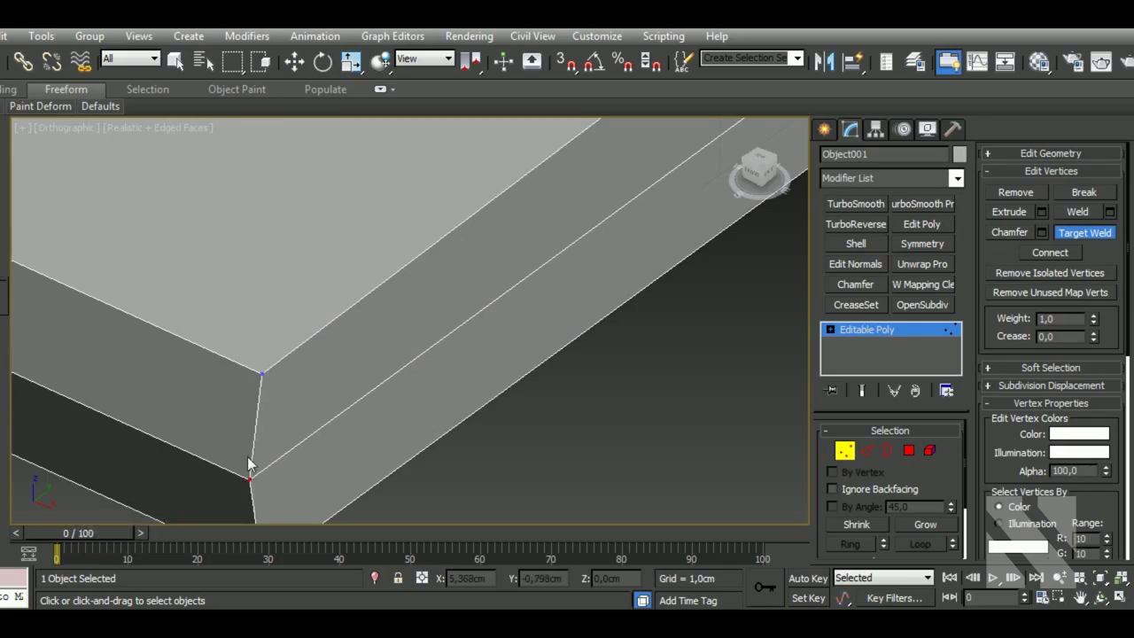
scroll(250, 463, down, 3)
scroll(298, 430, down, 2)
scroll(460, 387, down, 2)
scroll(460, 387, up, 3)
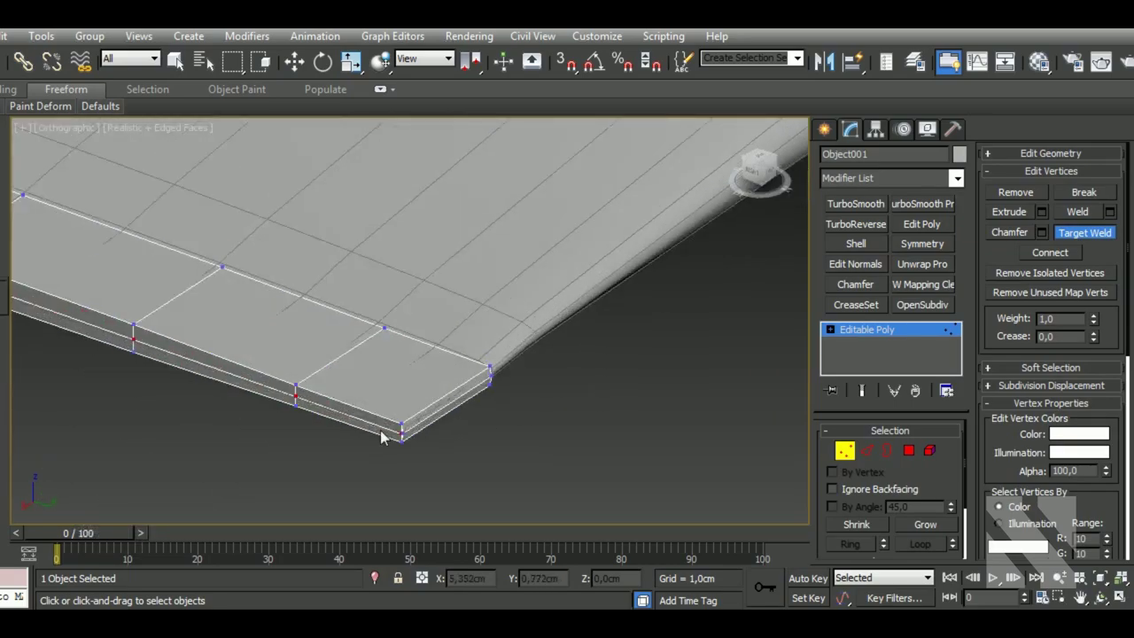
scroll(413, 446, up, 3)
scroll(452, 458, down, 3)
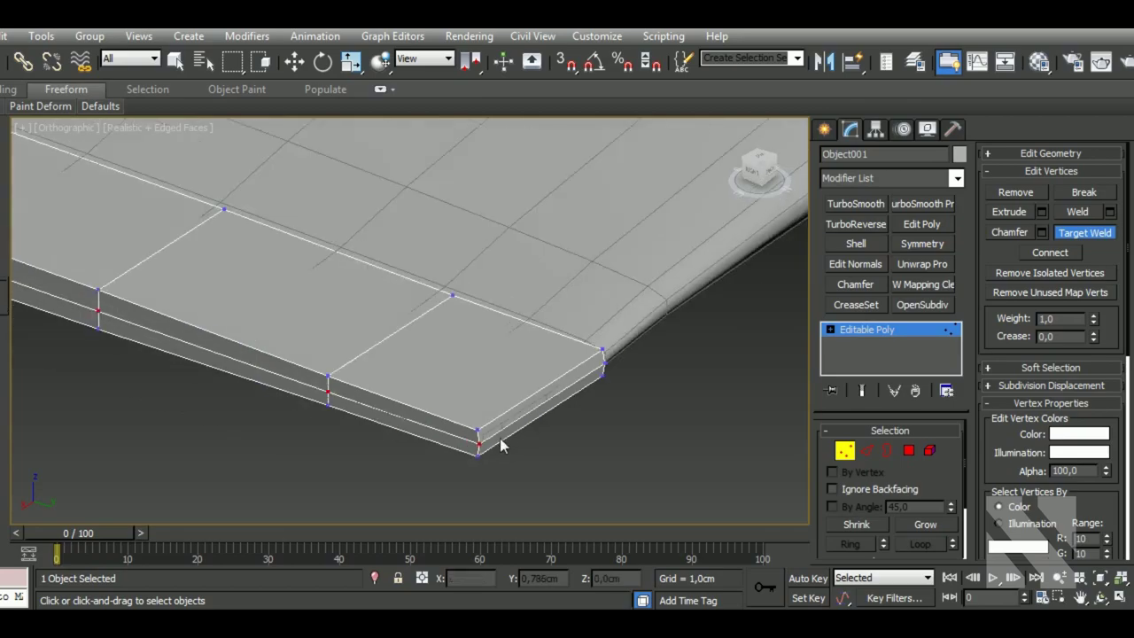
scroll(505, 438, down, 3)
scroll(637, 465, down, 2)
scroll(741, 457, down, 2)
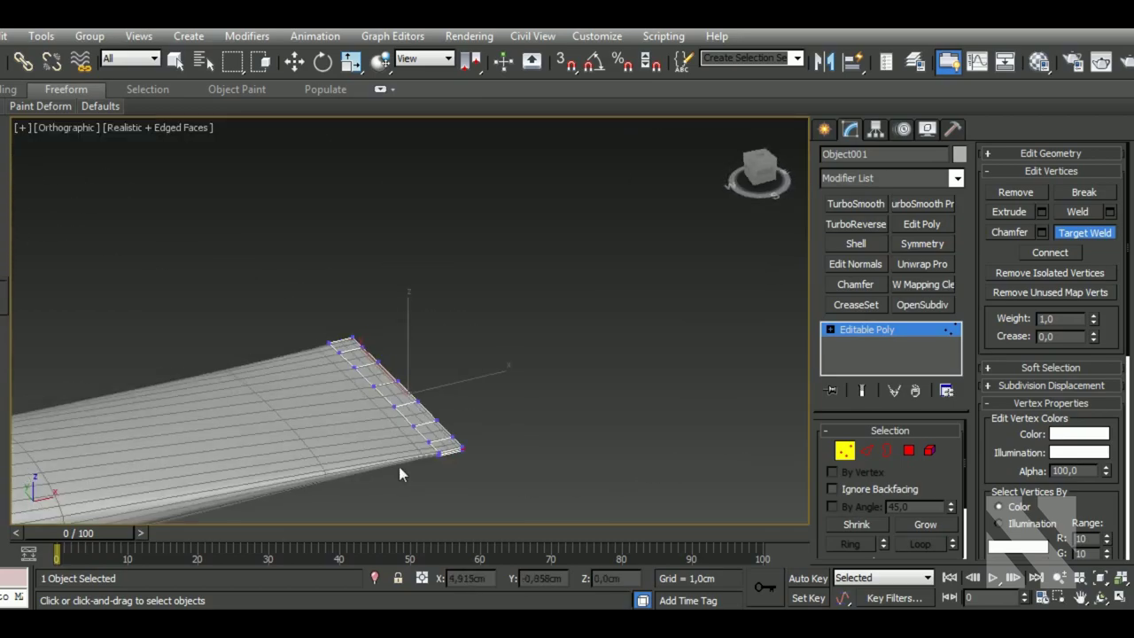
scroll(399, 466, up, 4)
scroll(544, 451, down, 1)
scroll(522, 455, down, 2)
scroll(402, 436, up, 3)
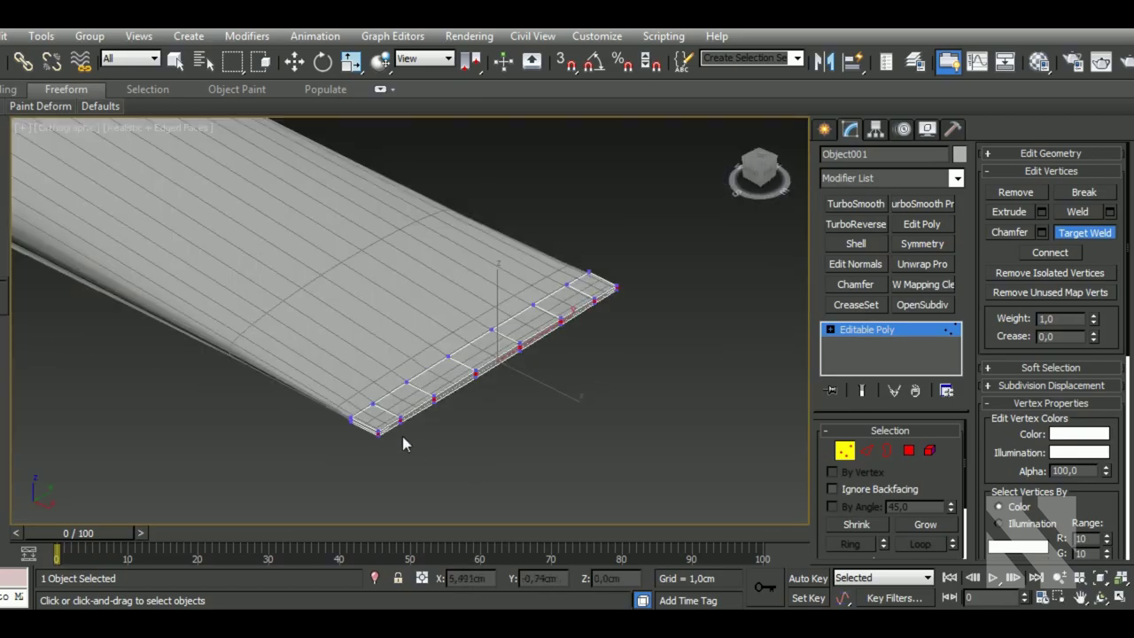
scroll(396, 436, up, 2)
key(w)
scroll(396, 436, down, 2)
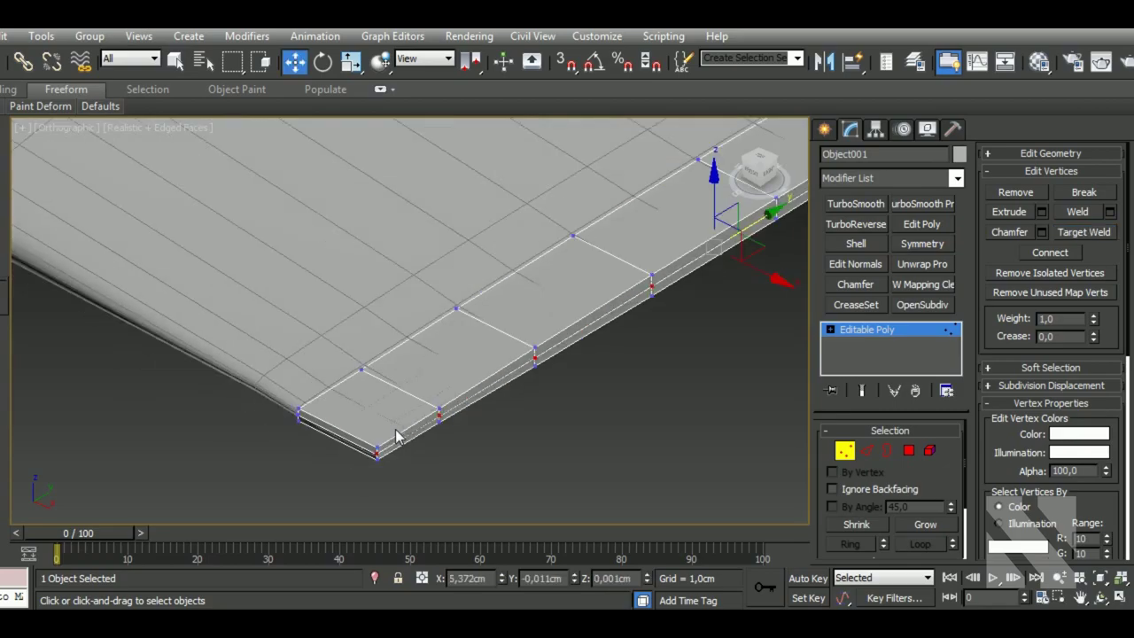
scroll(396, 436, down, 1)
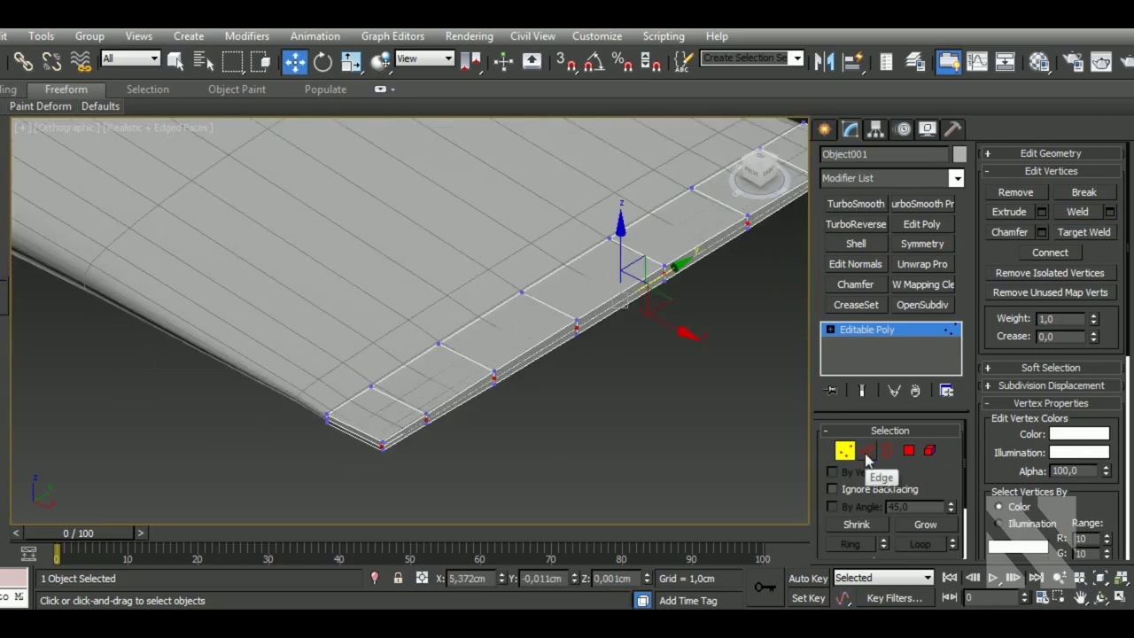
- Pick several vertical edges along the strip's front, then undo the selection
click(866, 452)
mouse_move(691, 446)
alt+middle_down()
mouse_move(596, 442)
mouse_move(414, 405)
mouse_move(536, 461)
alt+middle_up()
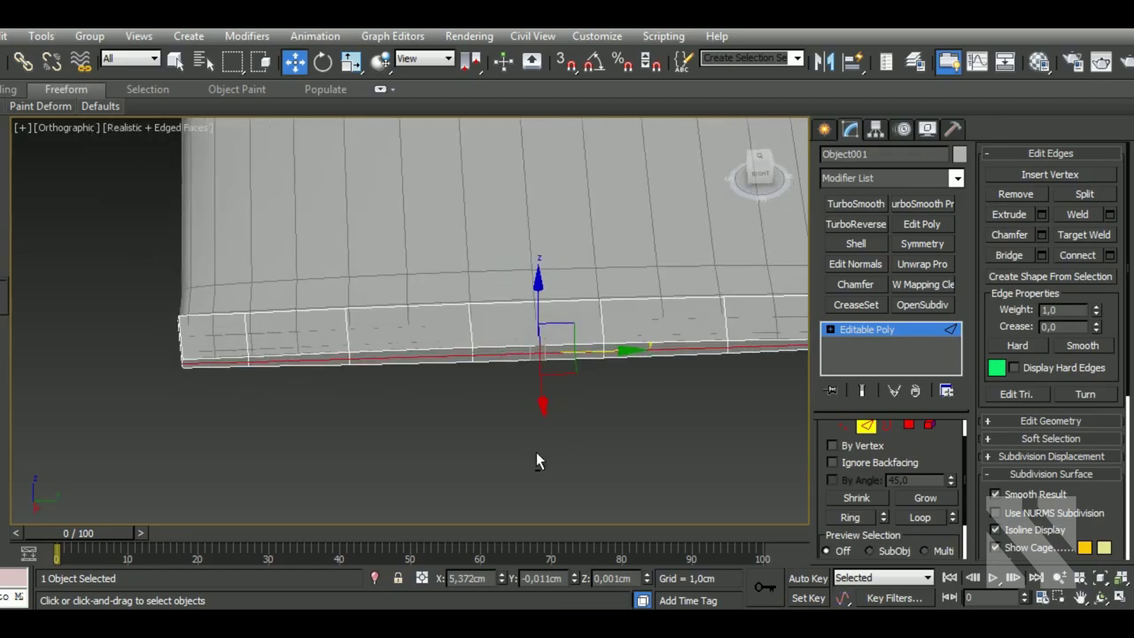
click(420, 355)
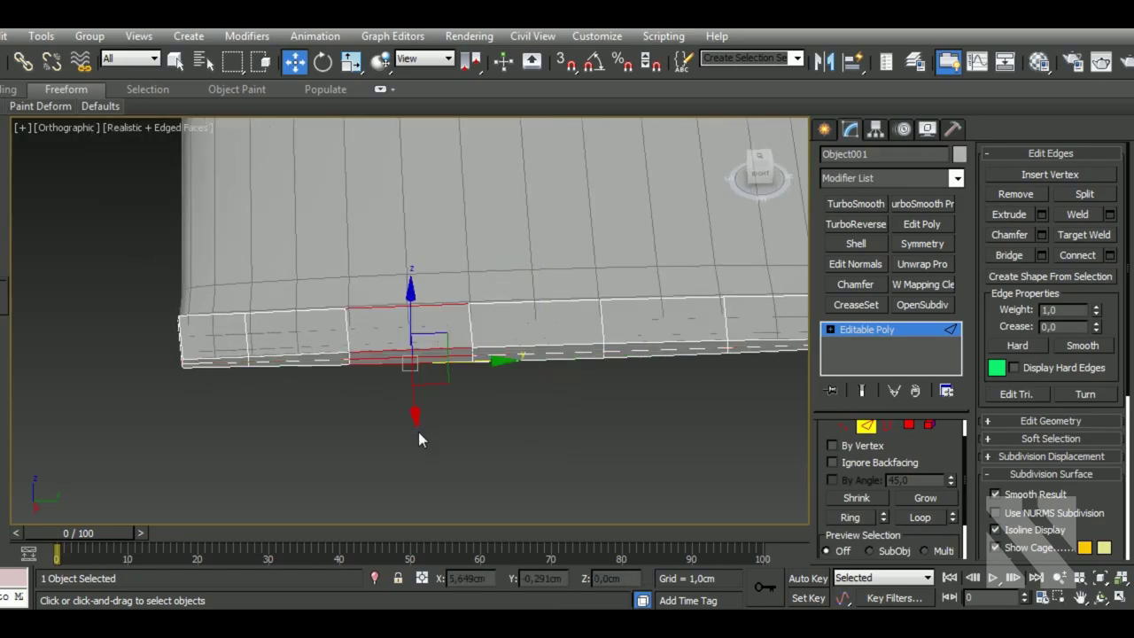
click(362, 350)
click(251, 348)
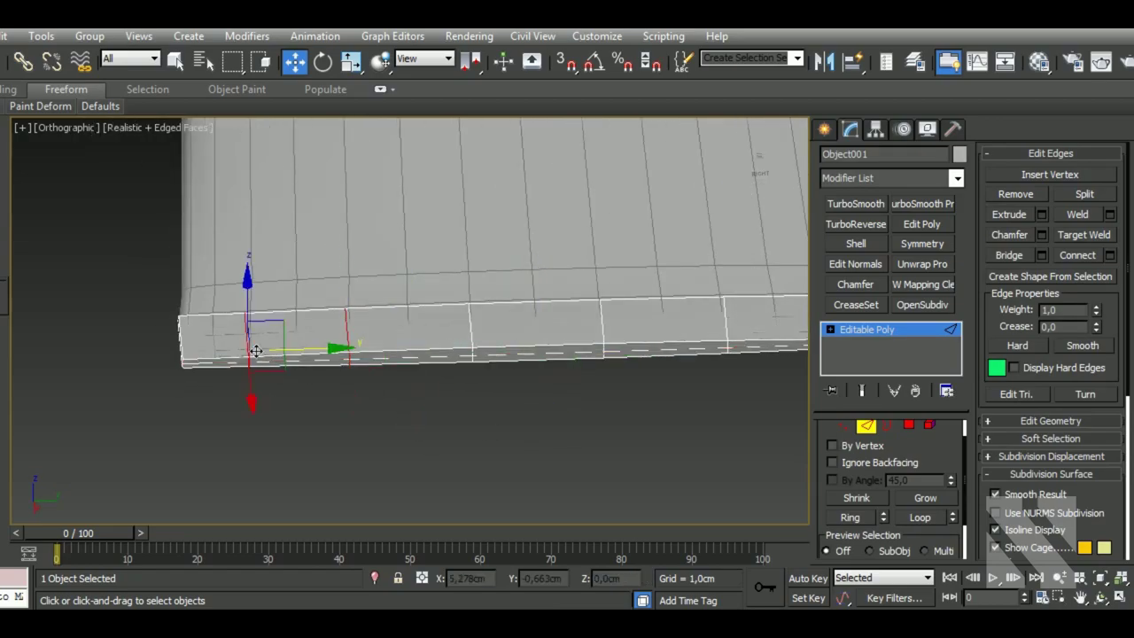
click(611, 342)
middle_drag(687, 371, 517, 426)
key(ctrl+z)
key(ctrl+z)
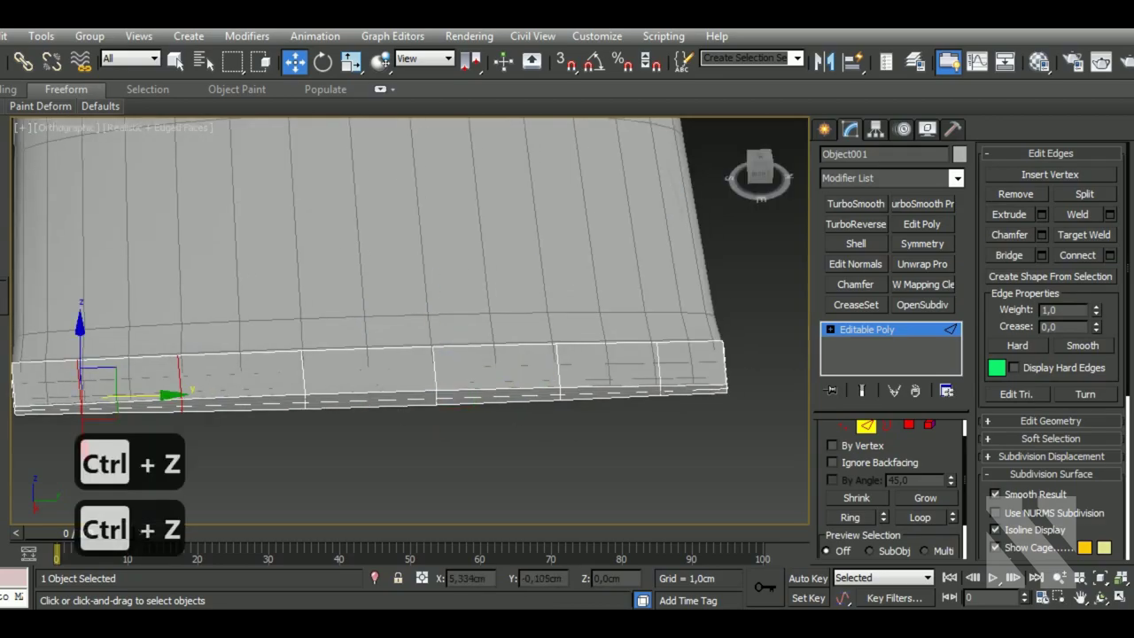
- Select the strip's vertical edges and remove them
mouse_move(316, 397)
alt+middle_down()
mouse_move(555, 445)
mouse_move(576, 495)
alt+middle_up()
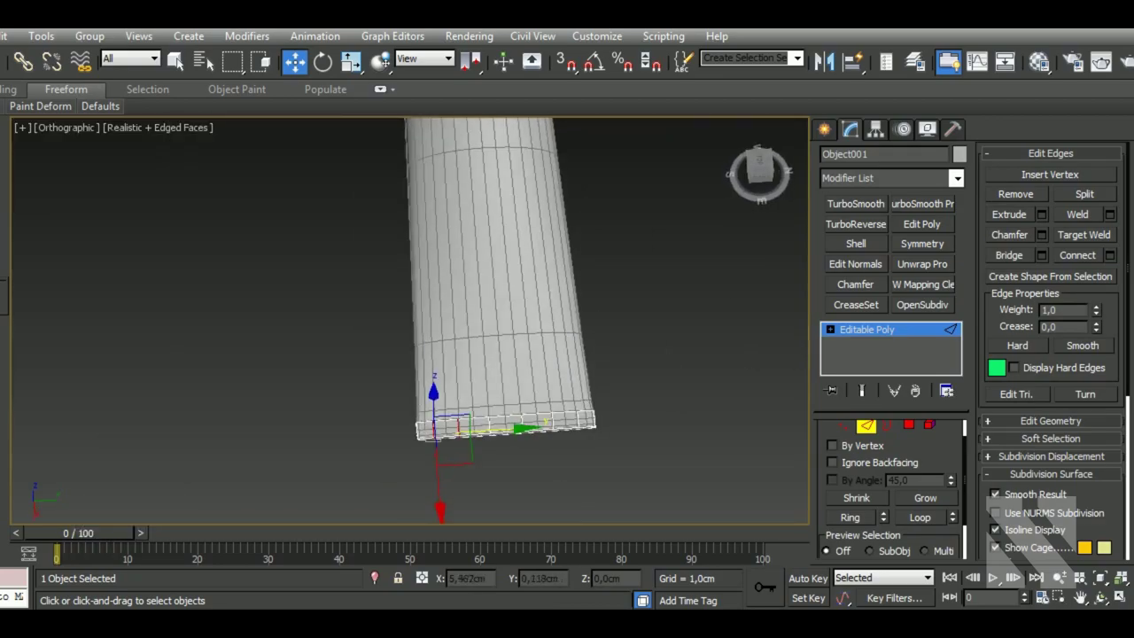
scroll(550, 465, up, 5)
scroll(528, 441, down, 1)
scroll(527, 440, down, 2)
scroll(518, 440, down, 2)
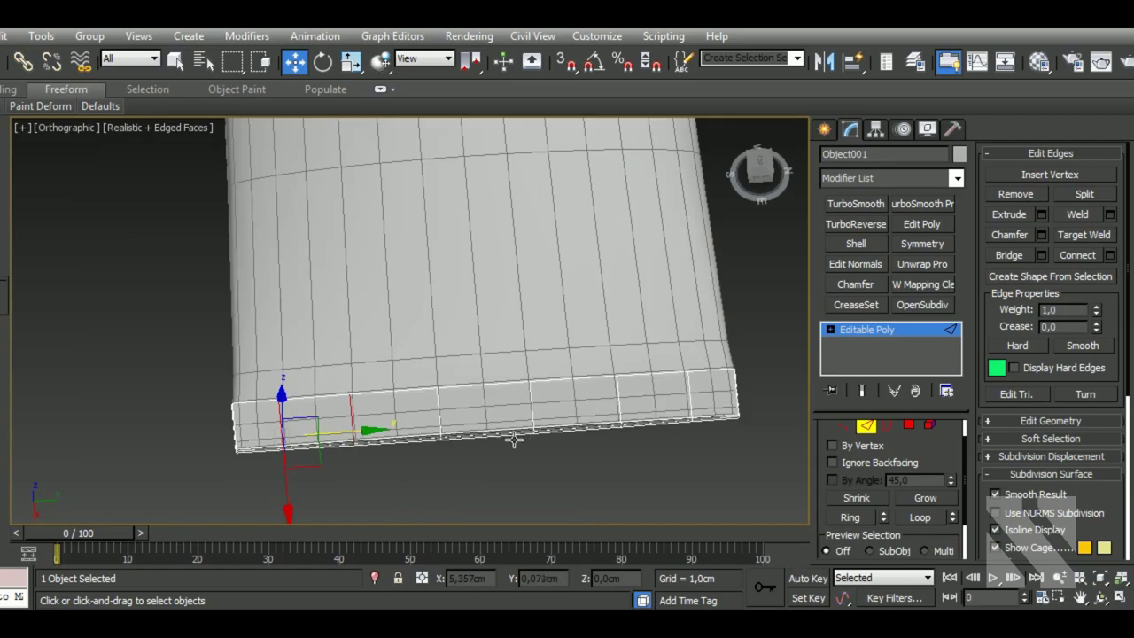
ctrl+click(441, 428)
ctrl+click(532, 426)
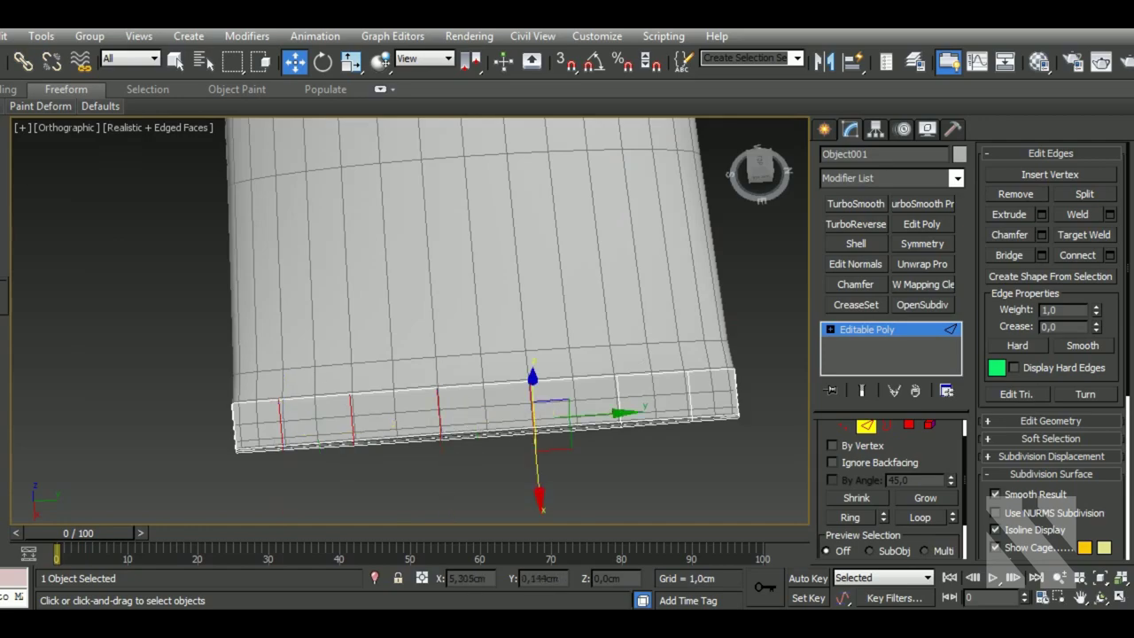
ctrl+click(622, 415)
ctrl+click(692, 412)
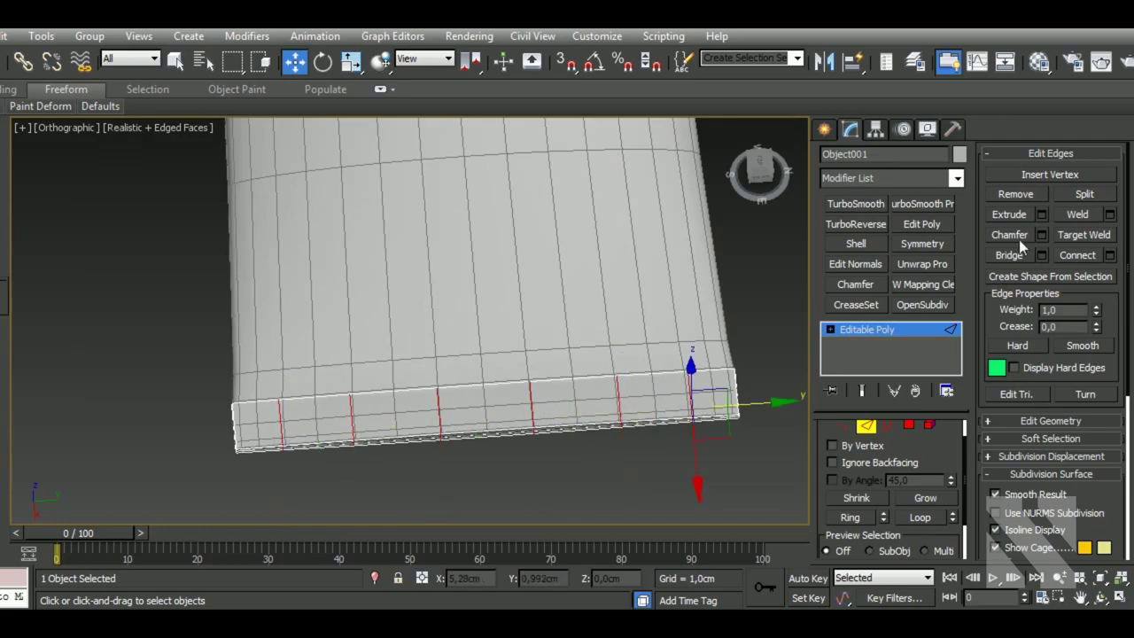
click(1033, 197)
- Select the strip's edge ring and preview Connect with 23 segments
drag(549, 520, 551, 521)
key(c)
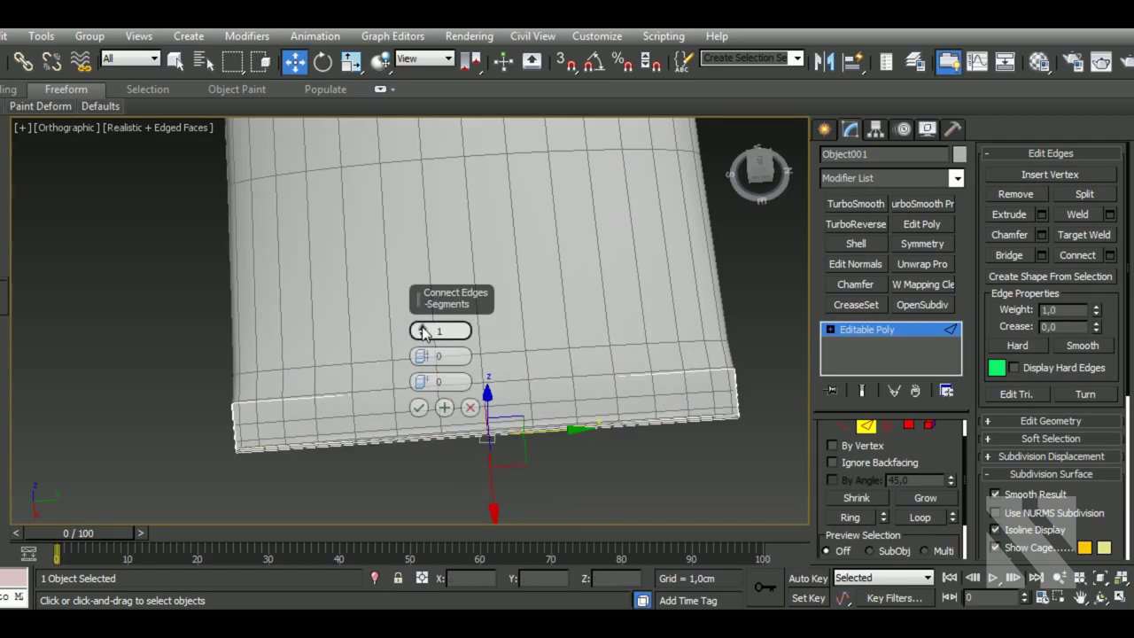
drag(424, 331, 424, 332)
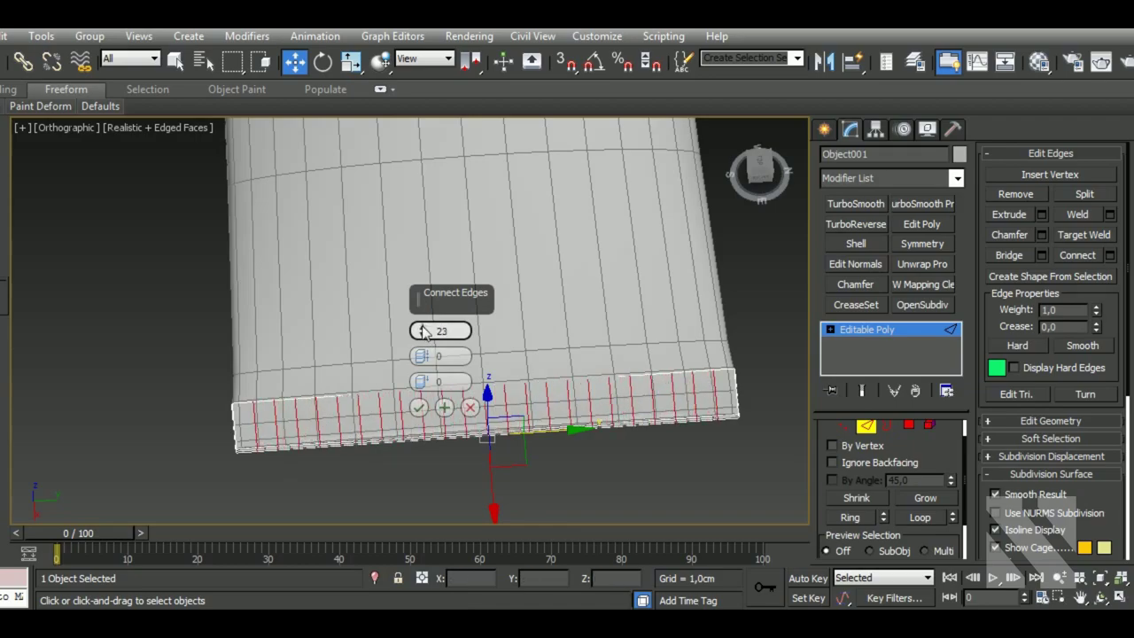
- Confirm the 23-segment Connect Edges across the strip
click(419, 407)
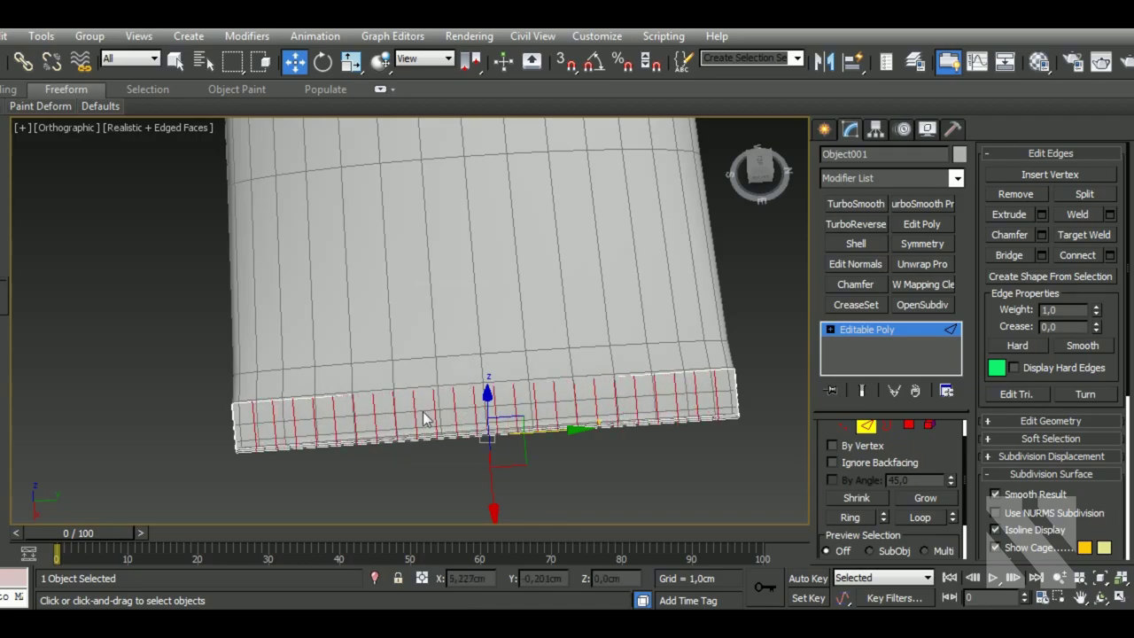
alt+middle_drag(419, 407, 461, 354)
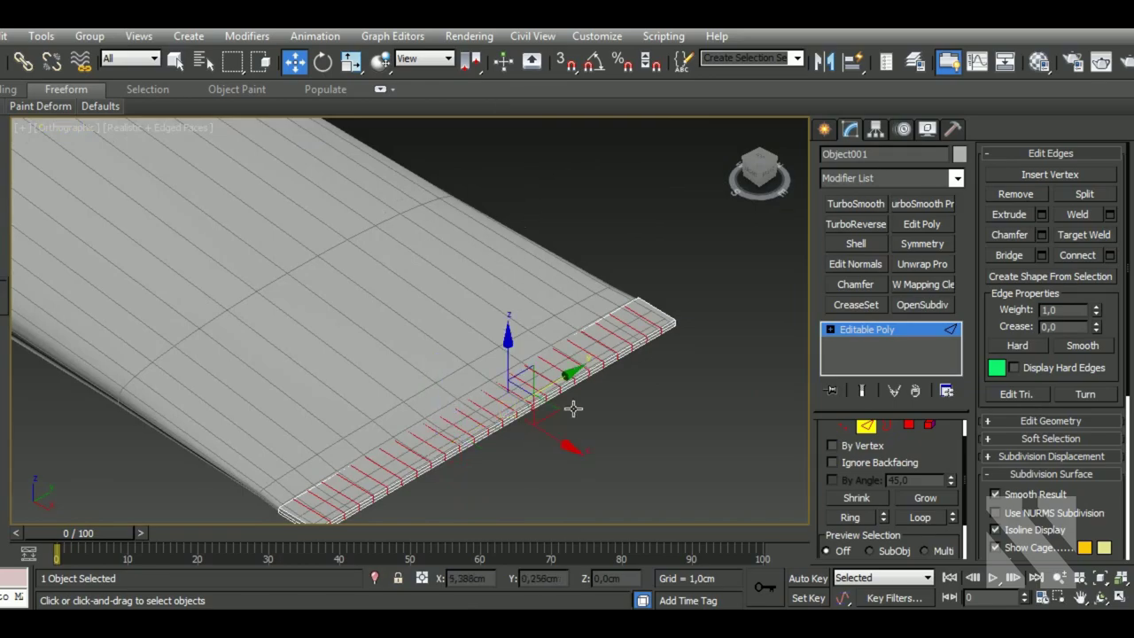
scroll(393, 443, up, 3)
scroll(361, 438, up, 2)
scroll(381, 435, down, 2)
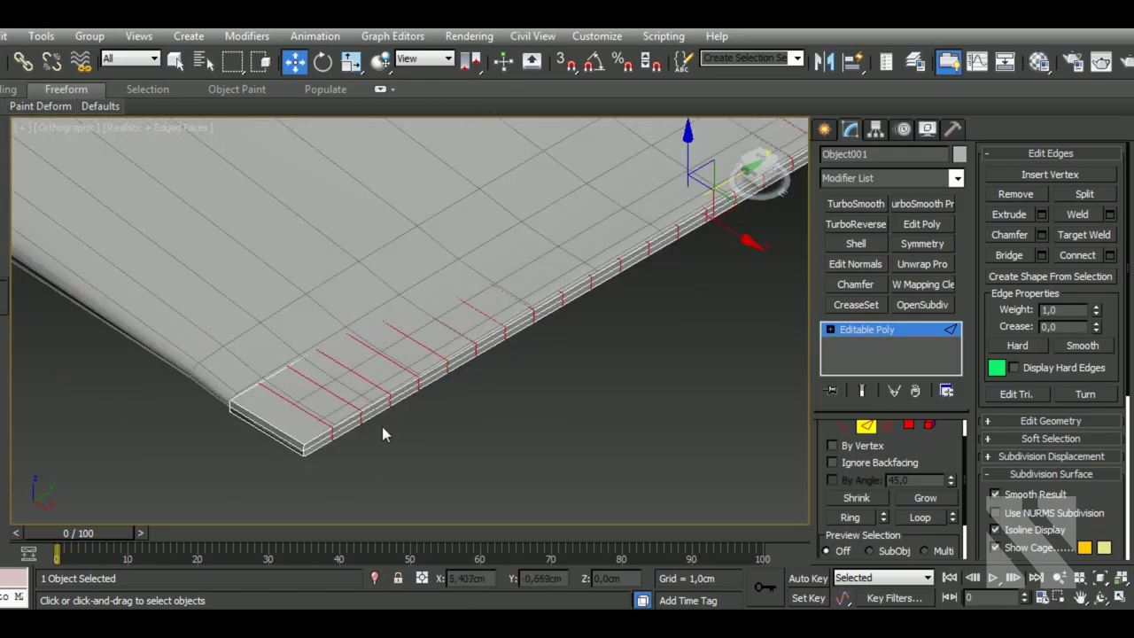
- Extrude the new edges with height 0 and width about 0.01 cm
click(1042, 215)
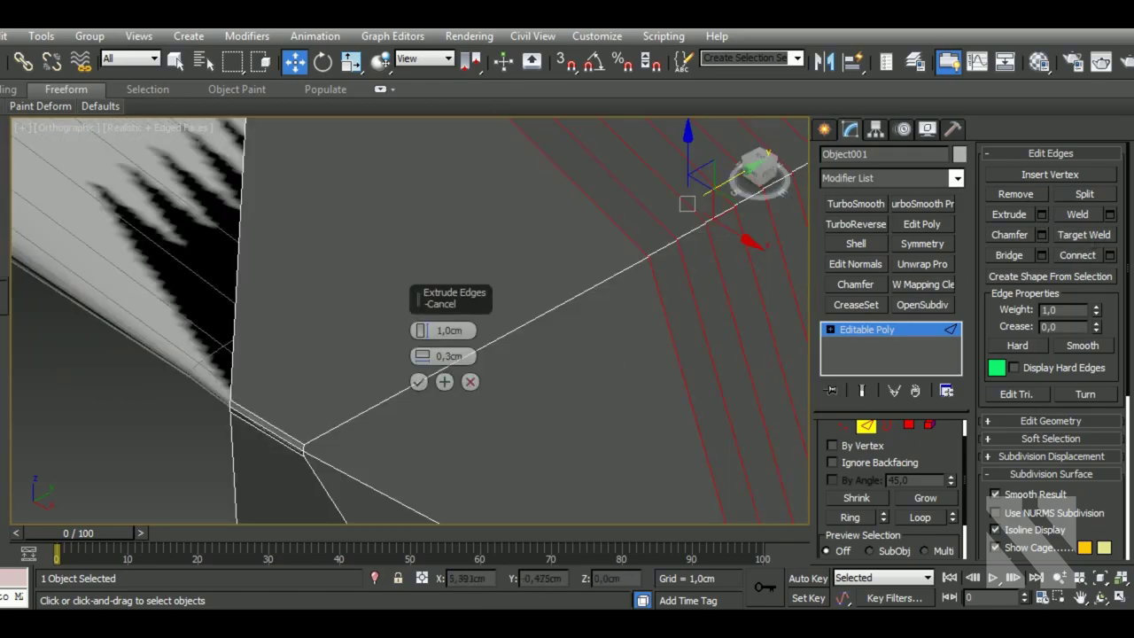
right_click(420, 329)
drag(424, 355, 423, 353)
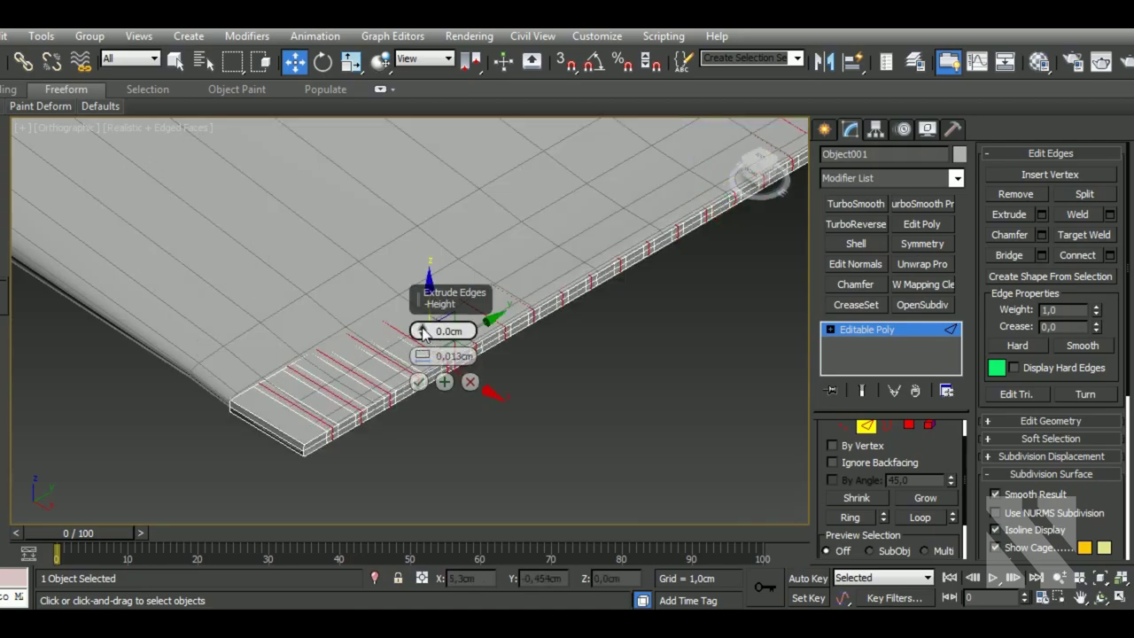
click(470, 381)
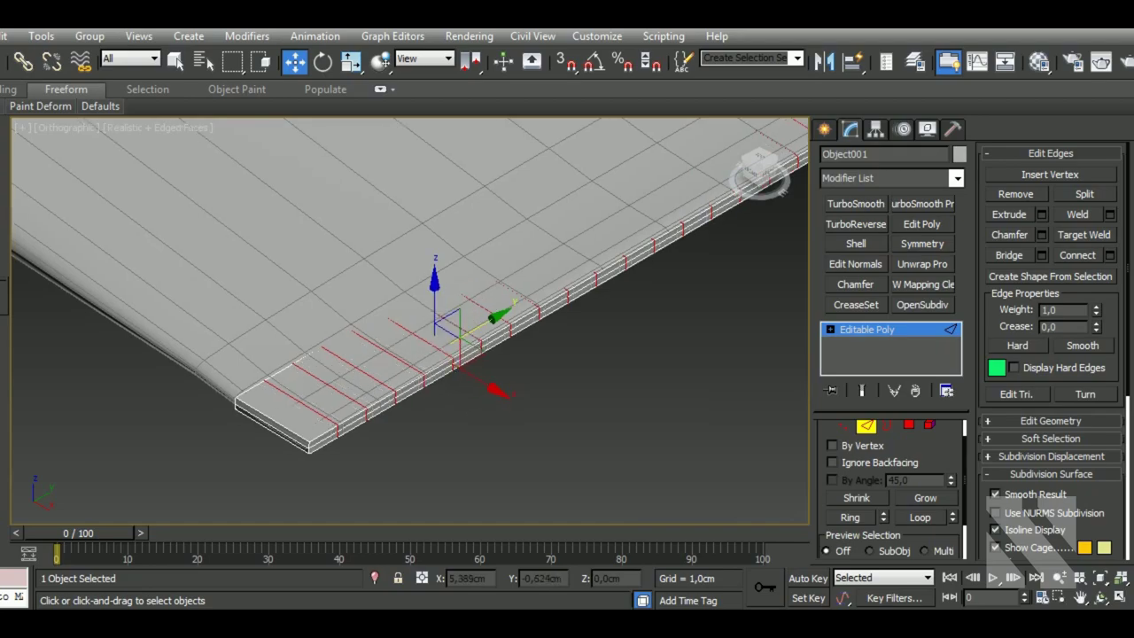
scroll(342, 426, up, 4)
- Zoom on the strip corner and preview a second edge extrusion 0,009cm high, 0,023cm wide
key(t)
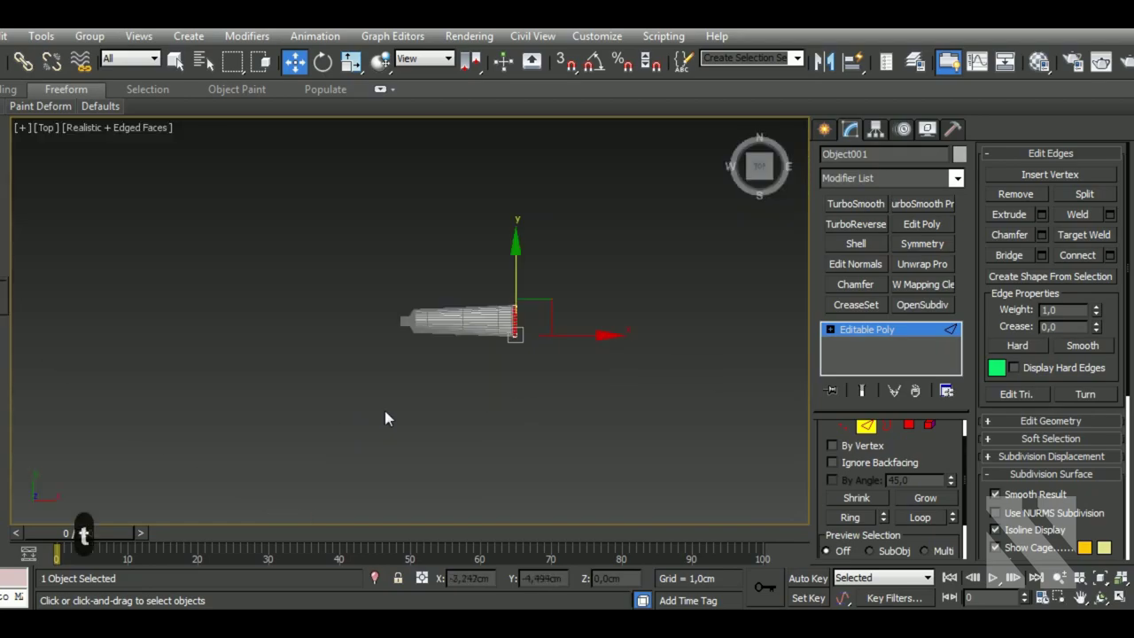
scroll(438, 334, up, 5)
scroll(421, 269, up, 6)
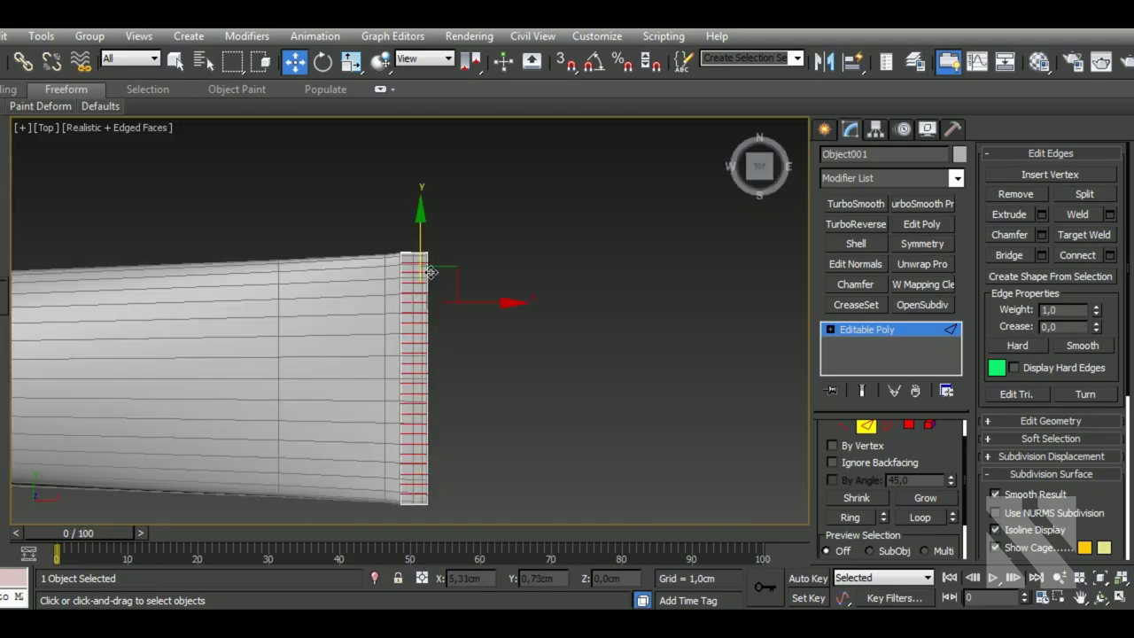
middle_drag(428, 272, 454, 187)
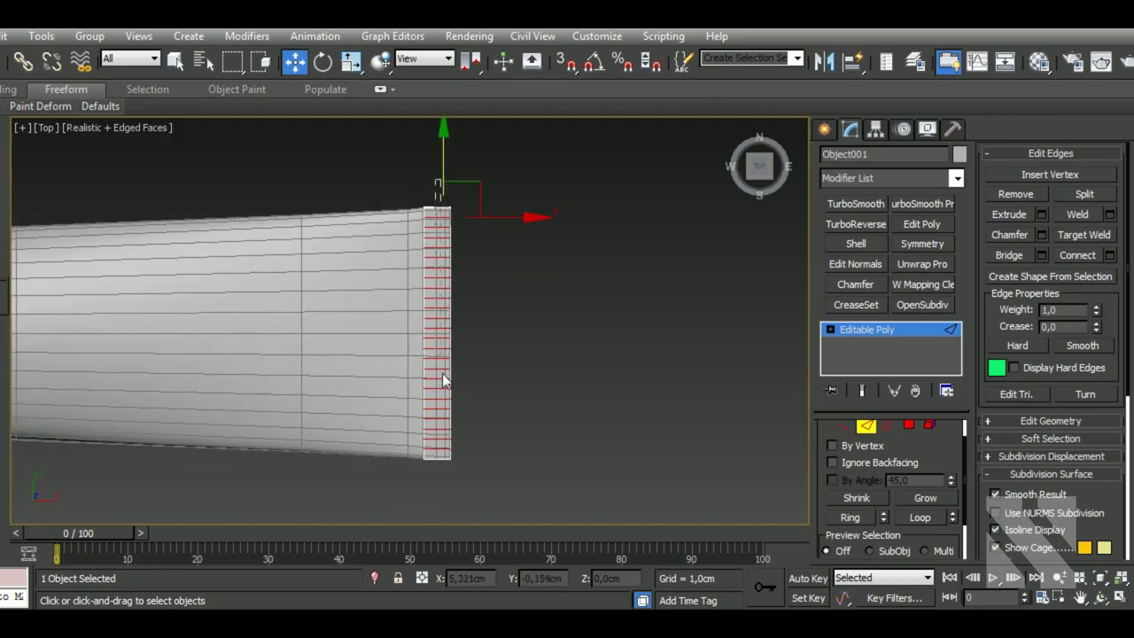
mouse_move(438, 474)
alt+middle_down()
mouse_move(520, 421)
mouse_move(402, 387)
mouse_move(321, 381)
mouse_move(386, 434)
mouse_move(482, 412)
mouse_move(312, 403)
mouse_move(521, 407)
mouse_move(543, 383)
alt+middle_up()
drag(524, 353, 534, 379)
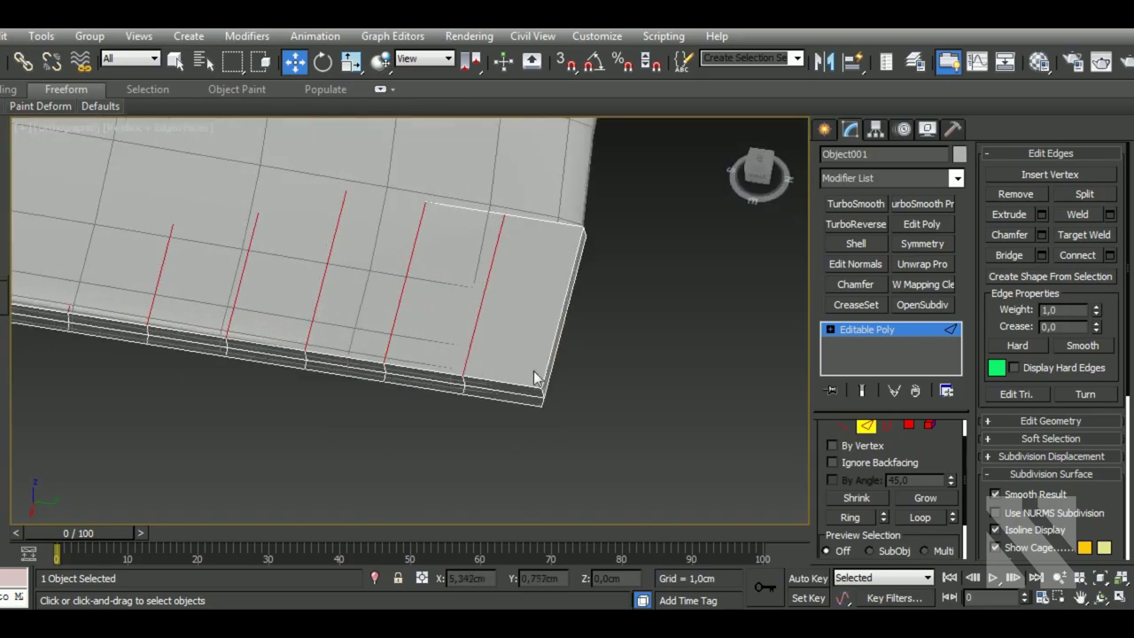
click(1042, 215)
drag(425, 359, 422, 327)
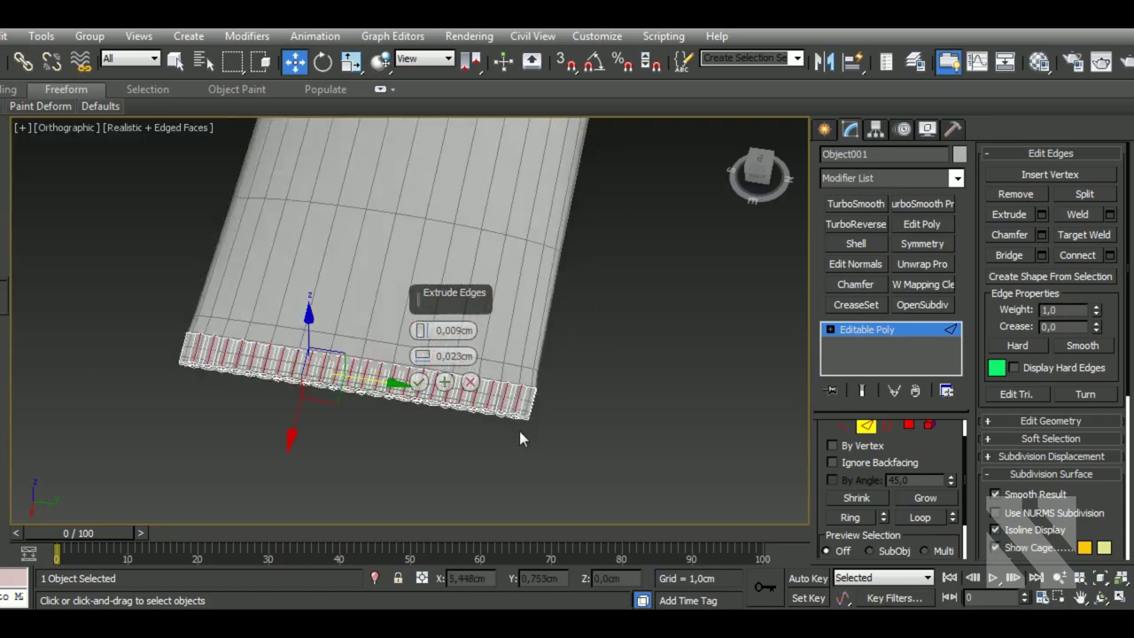
- Cancel the second edge extrusion and inspect the slab from several angles
alt+middle_drag(491, 477, 565, 458)
click(473, 383)
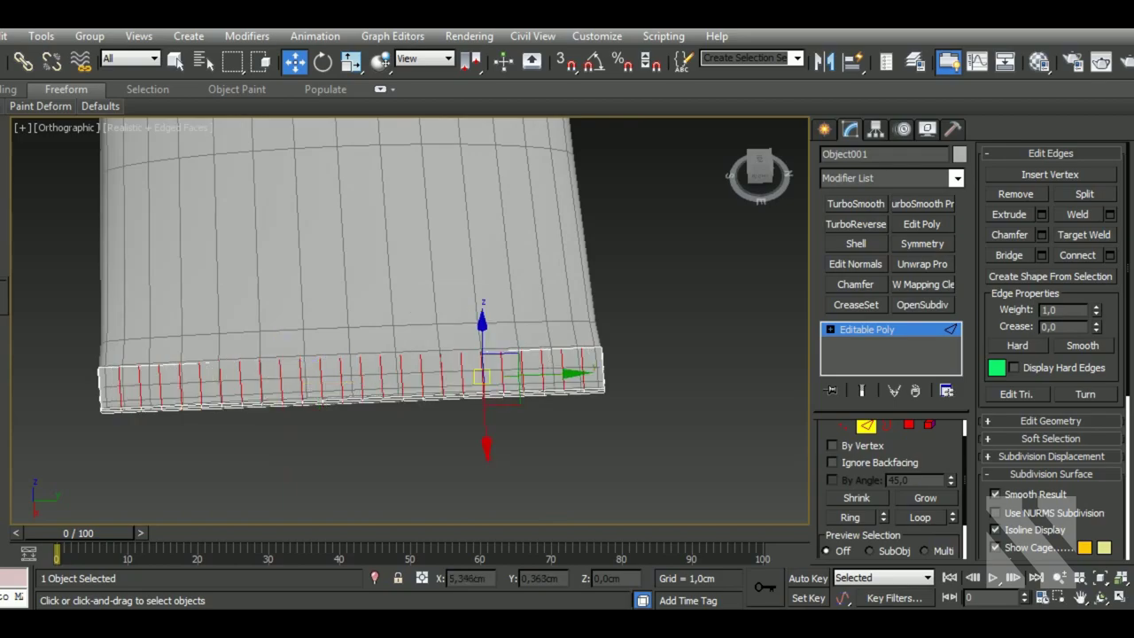
mouse_move(472, 382)
alt+middle_down()
mouse_move(345, 426)
mouse_move(379, 420)
alt+middle_up()
scroll(344, 425, up, 3)
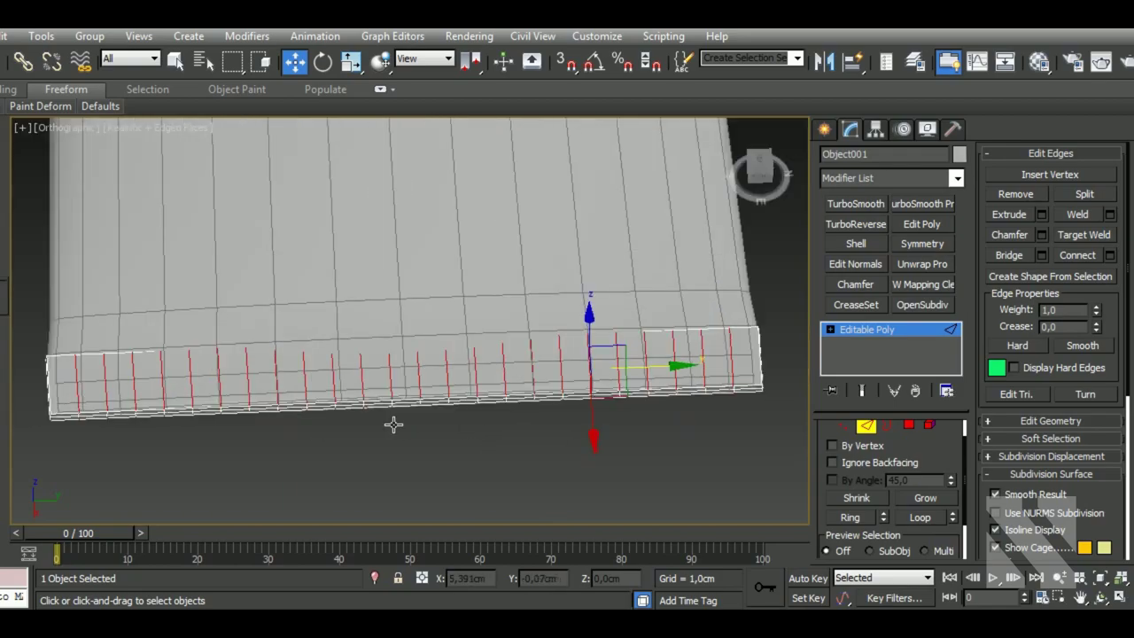
click(733, 355)
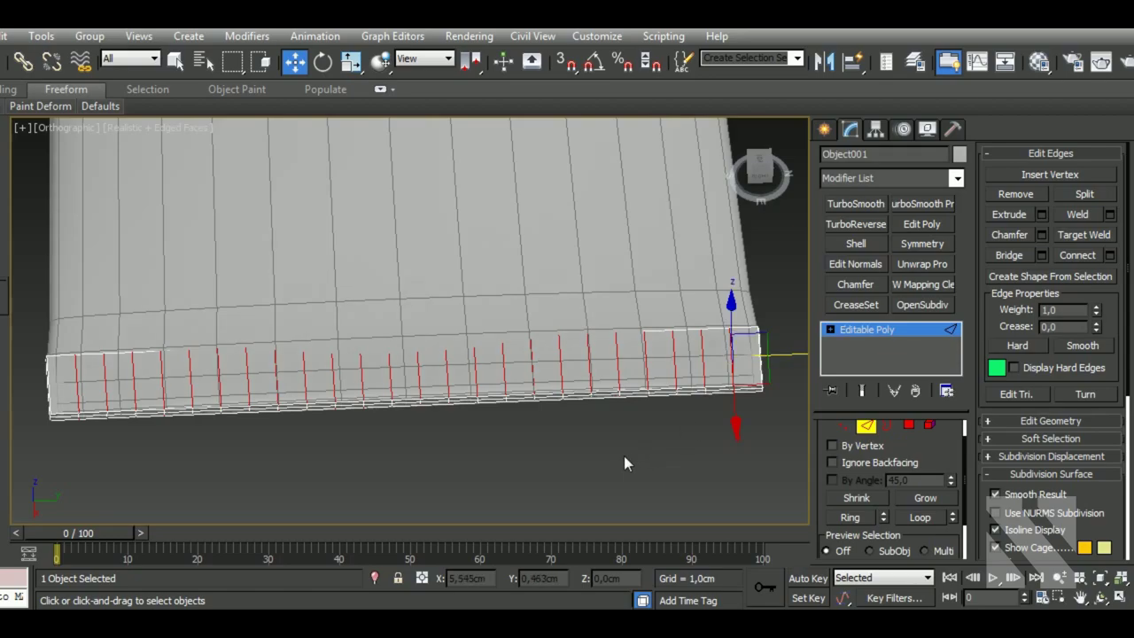
alt+middle_drag(626, 455, 708, 412)
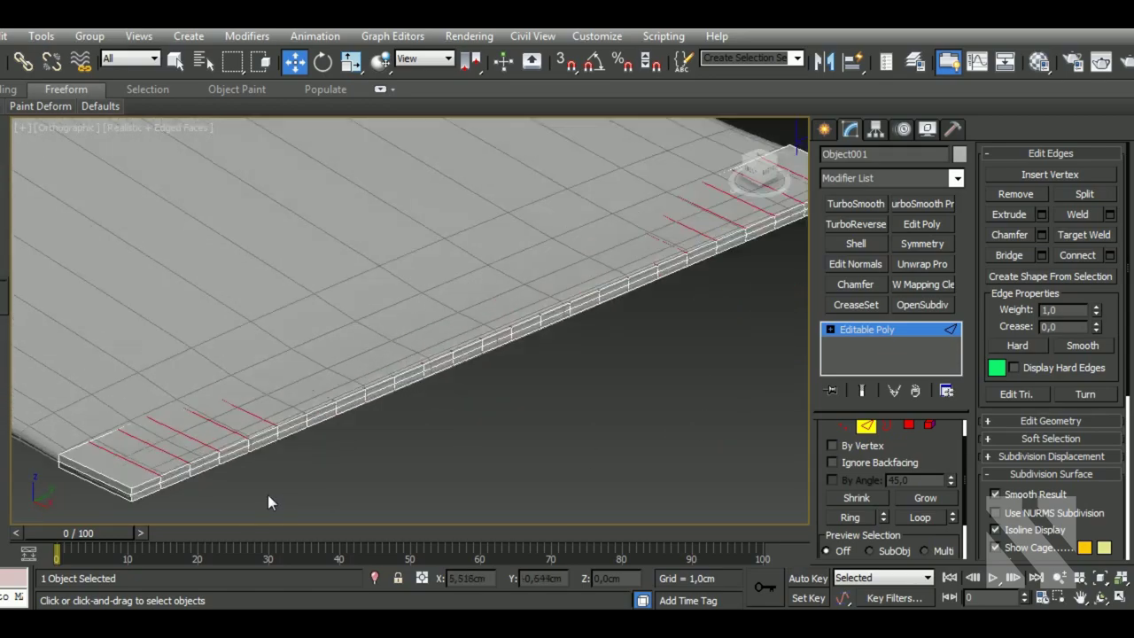
alt+middle_drag(267, 502, 328, 465)
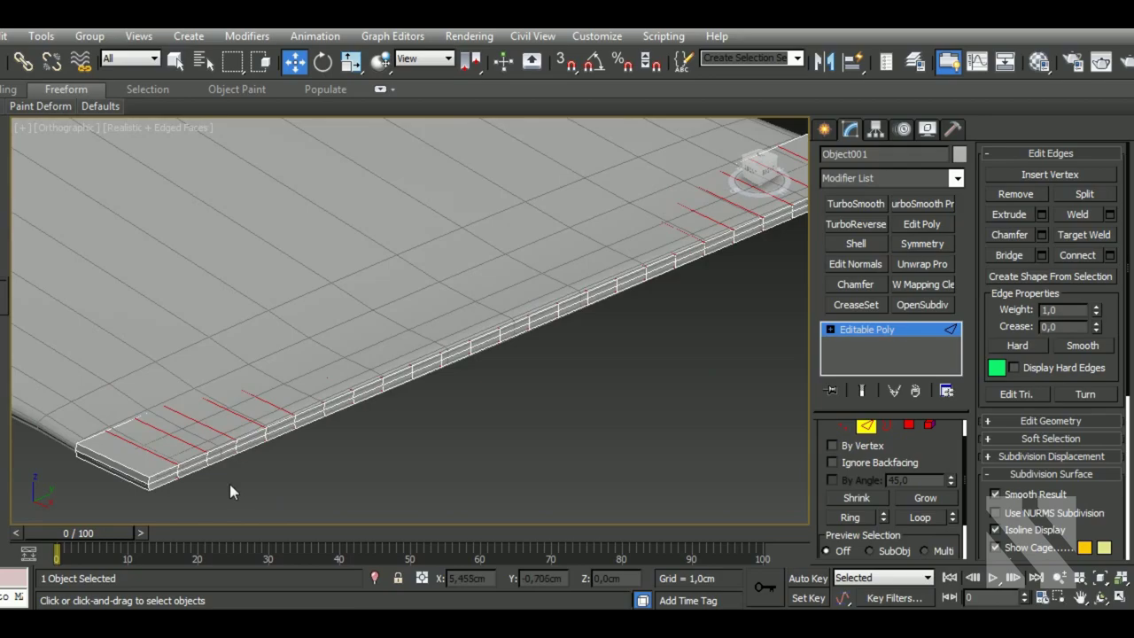
alt+middle_drag(229, 484, 292, 461)
middle_drag(552, 383, 541, 401)
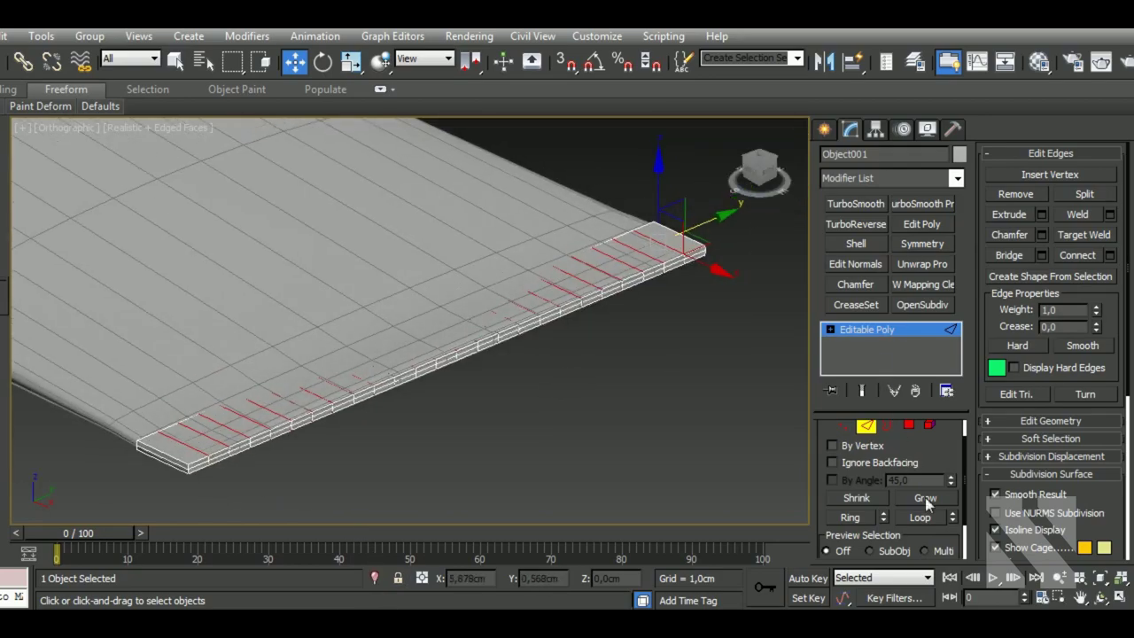
- Undo the last two strip edits, deselect, and reselect the strip's edge ring
key(ctrl+z)
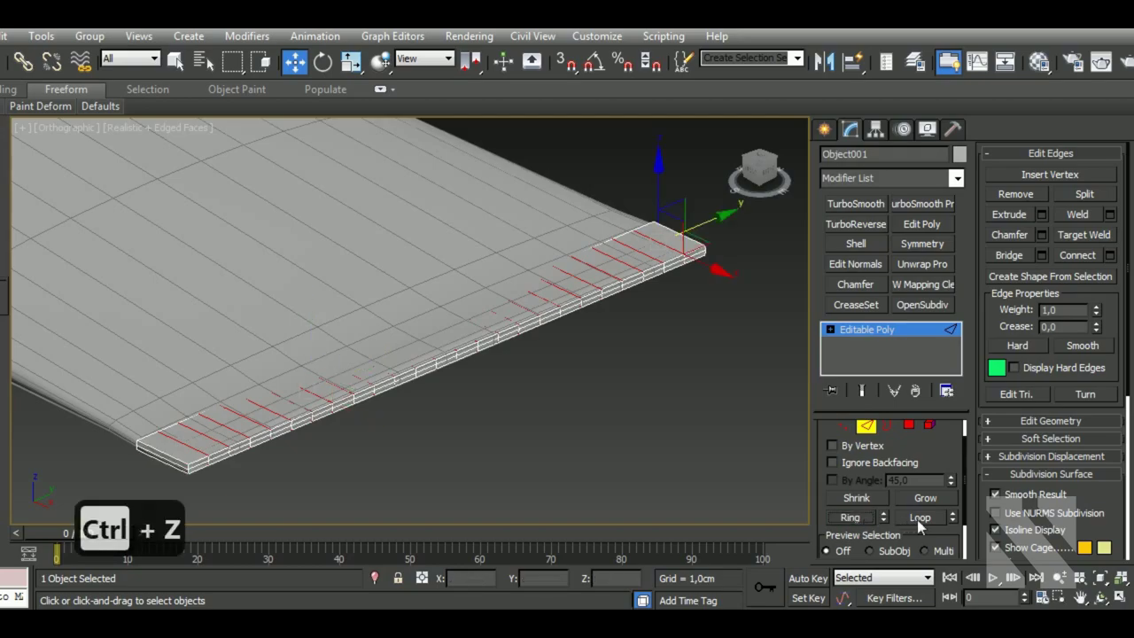
key(ctrl+z)
key(ctrl+z)
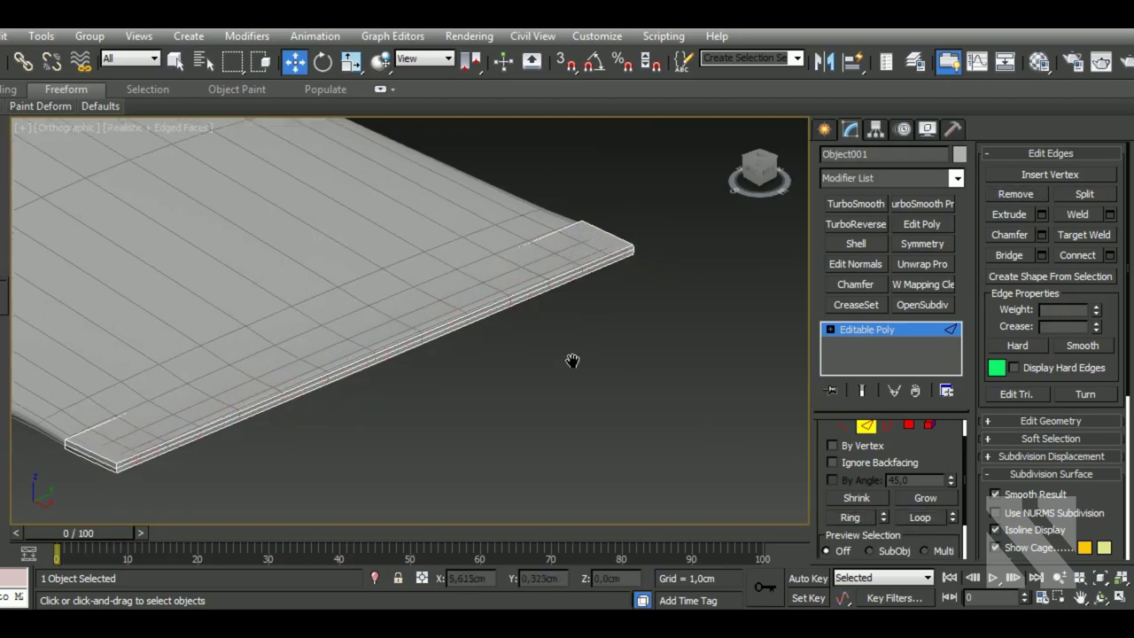
alt+middle_drag(572, 362, 524, 388)
drag(479, 332, 424, 330)
- Connect the strip's edge ring with 36 segments and view it from the top
key(c)
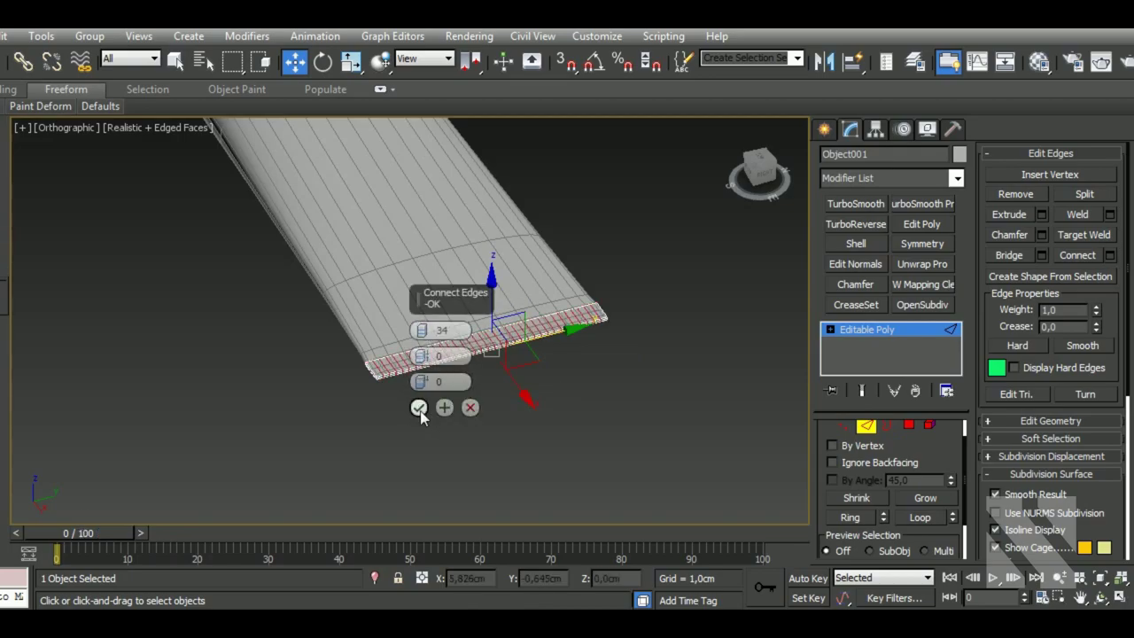
scroll(496, 354, up, 2)
scroll(425, 373, up, 3)
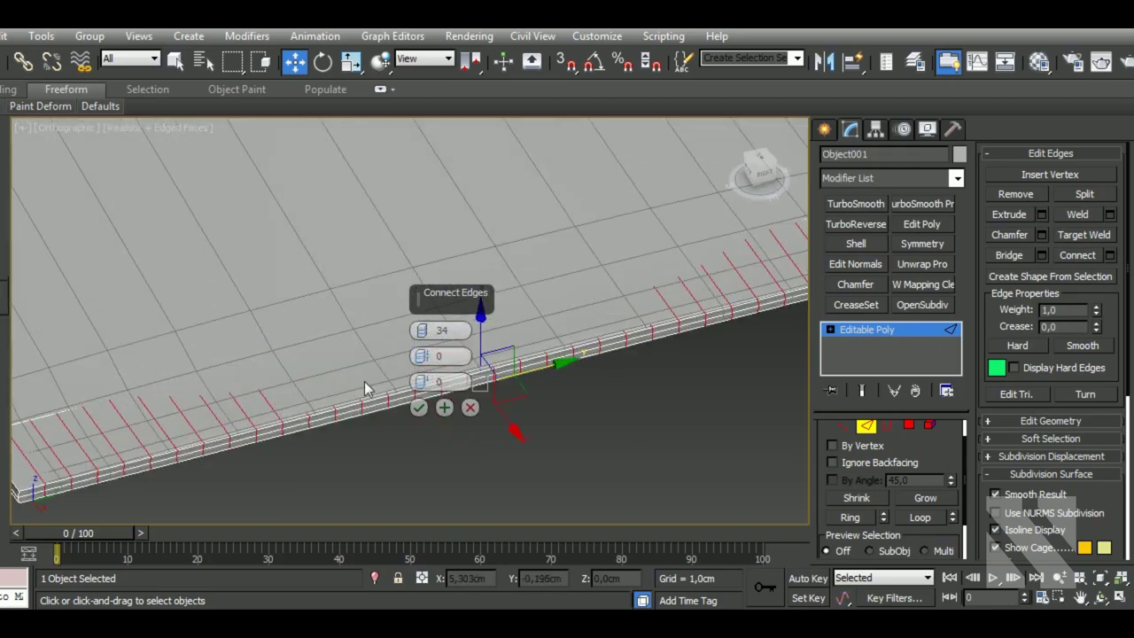
drag(430, 331, 431, 326)
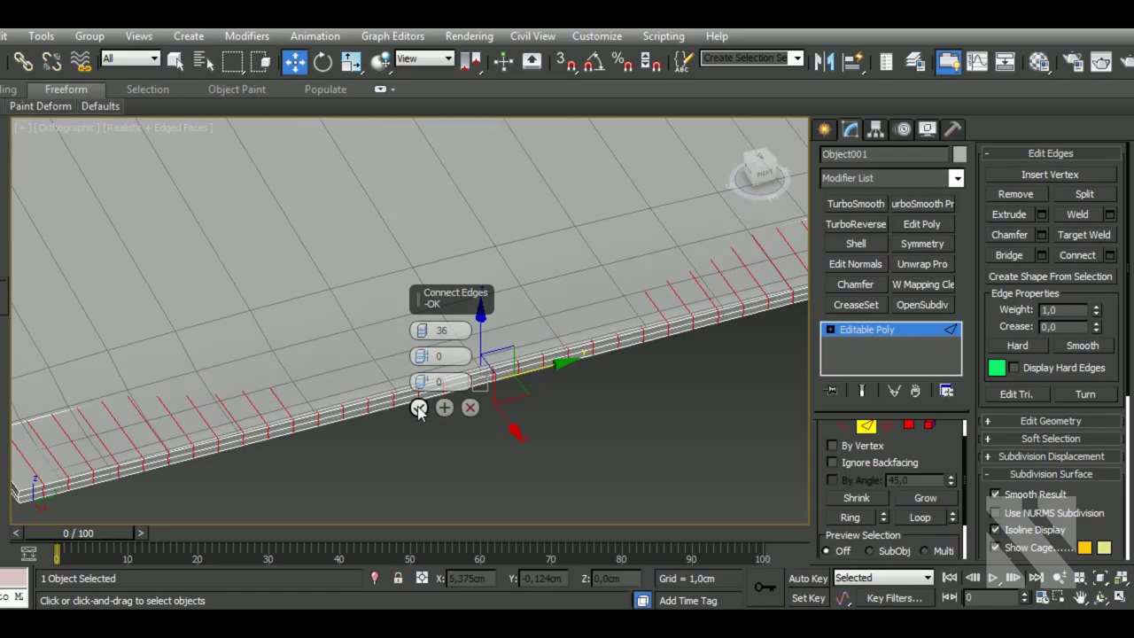
click(418, 409)
scroll(487, 403, down, 2)
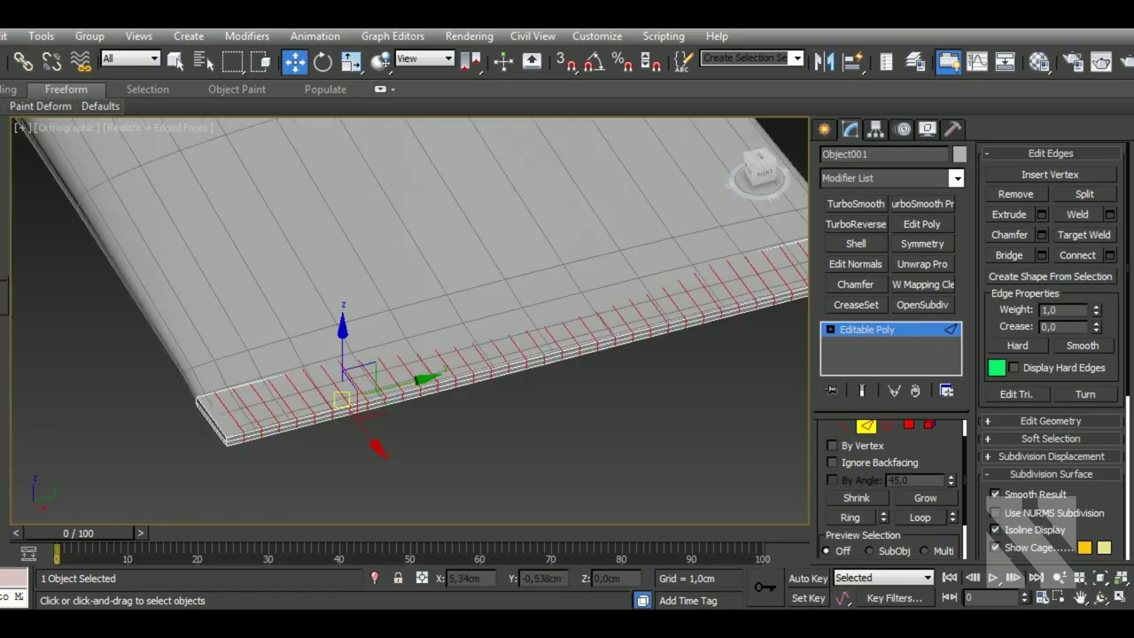
key(t)
scroll(502, 335, up, 2)
scroll(521, 311, up, 2)
- Add all 36 remaining edges across the flattened end strip to the edge selection
scroll(478, 266, up, 2)
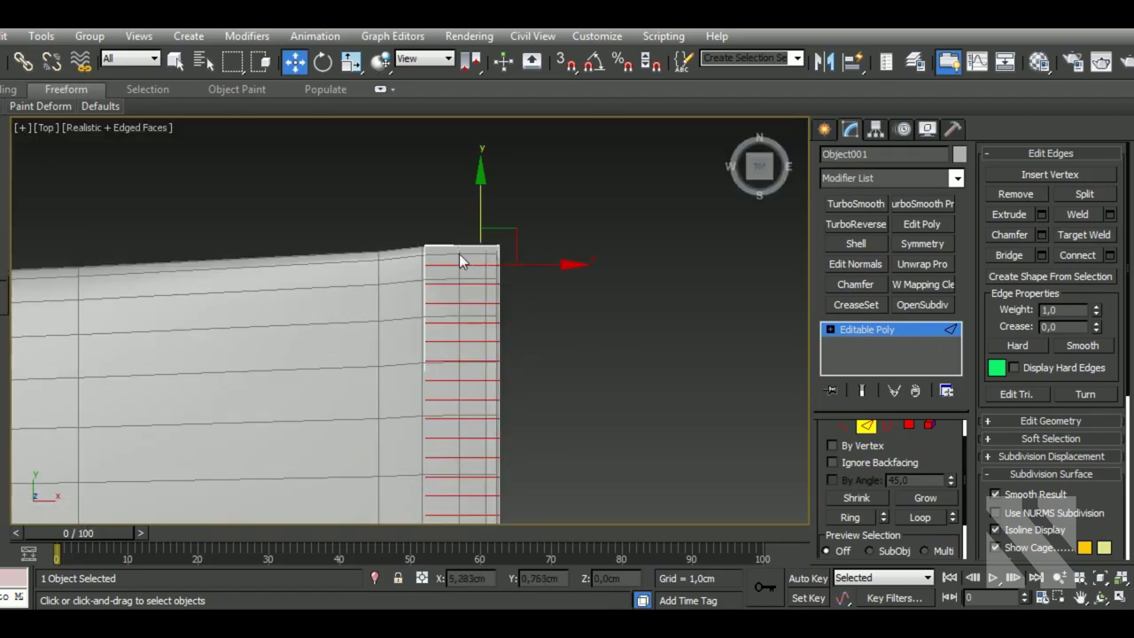
middle_drag(452, 445, 469, 303)
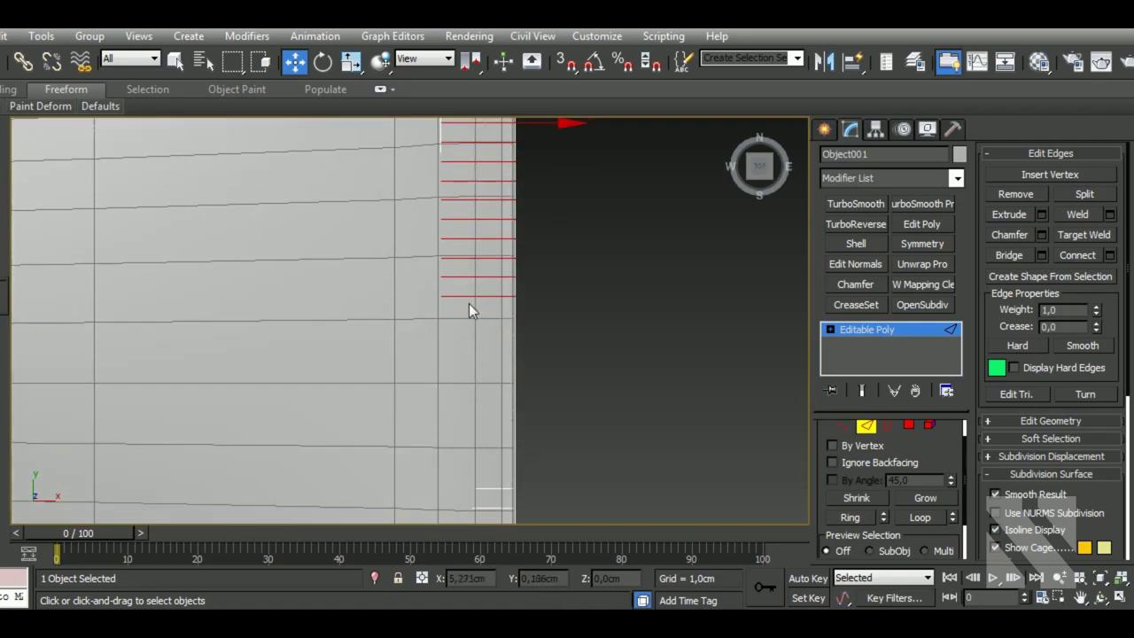
alt+middle_drag(558, 500, 532, 273)
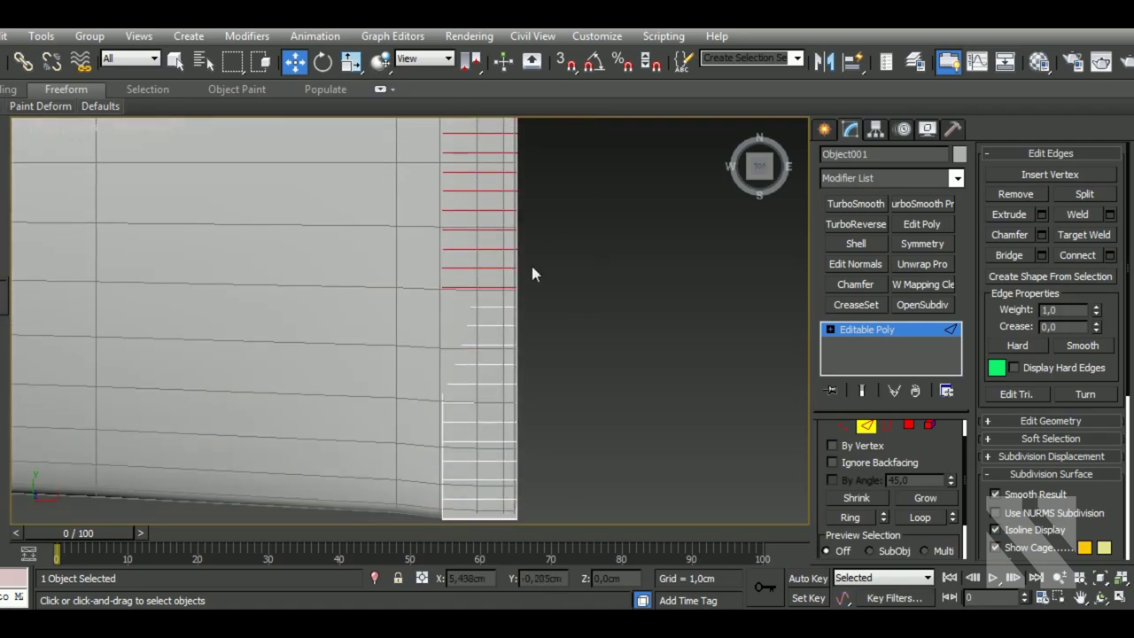
ctrl+drag(487, 297, 497, 508)
- Extrude the strip edges into narrow ridges, about 0,018cm high and 0,016cm wide
click(1042, 216)
alt+middle_drag(536, 388, 528, 298)
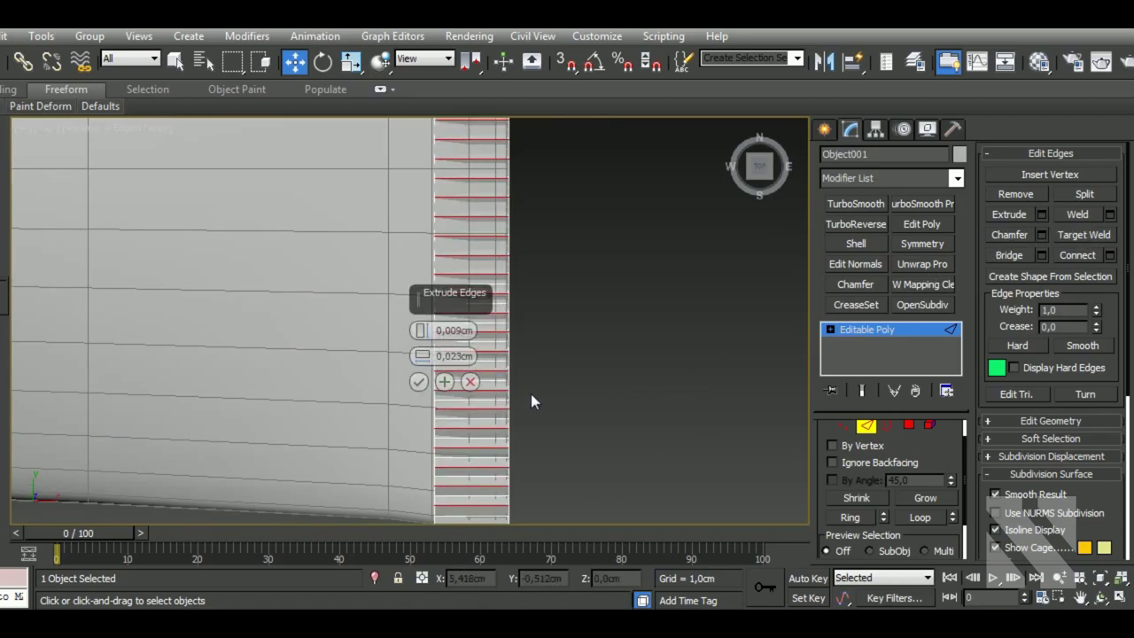
scroll(527, 297, up, 2)
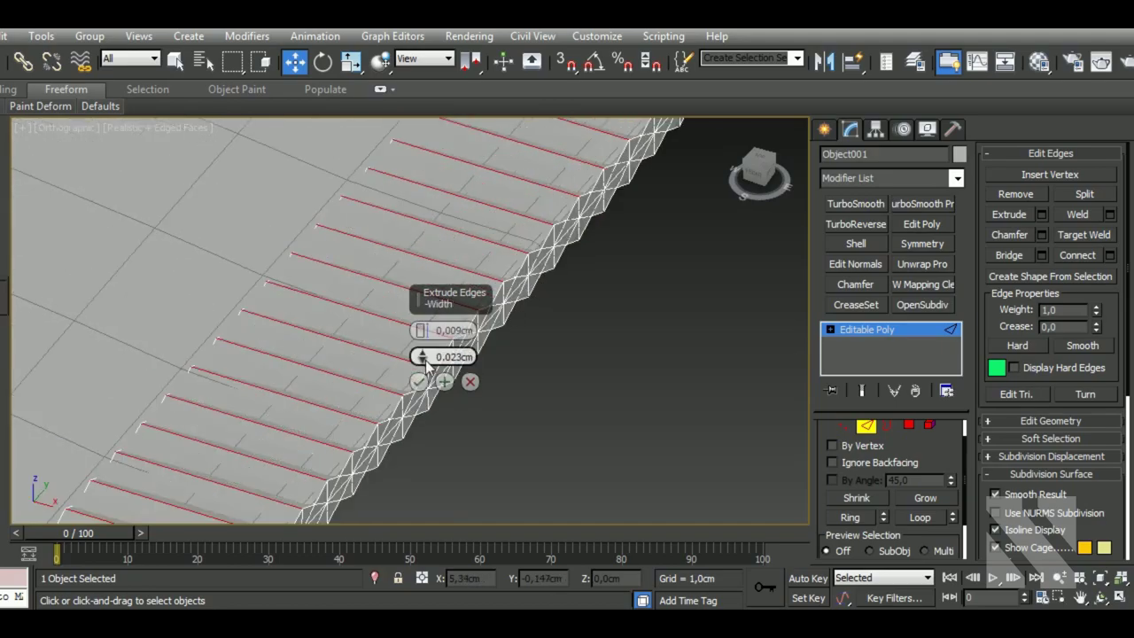
mouse_move(423, 355)
mouse_down()
mouse_move(426, 368)
mouse_move(437, 282)
mouse_up()
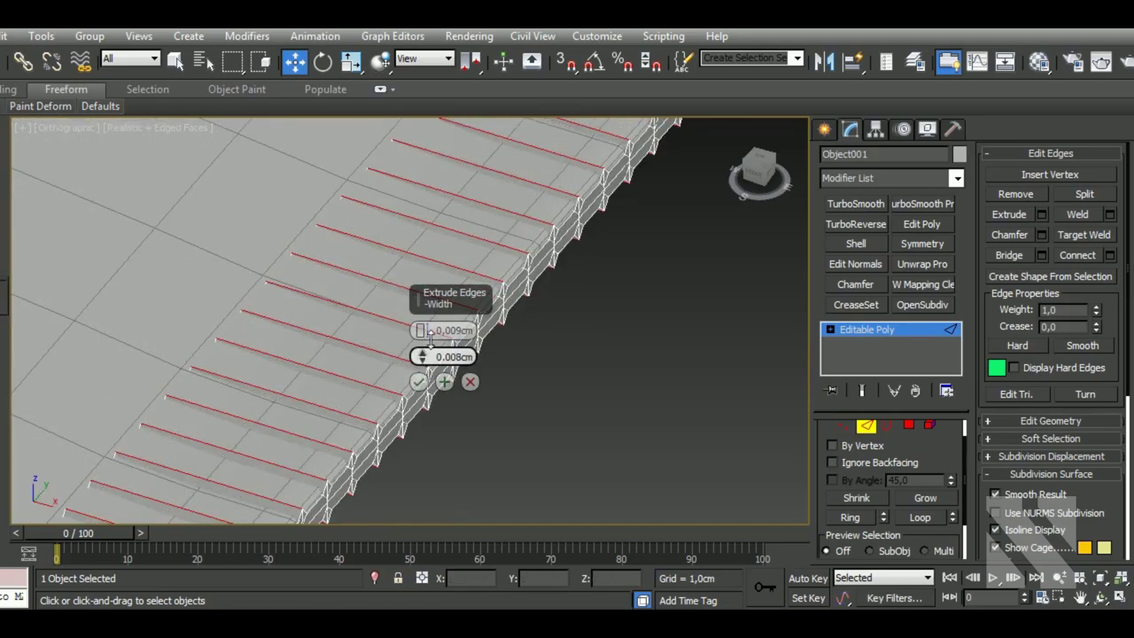
drag(442, 238, 433, 324)
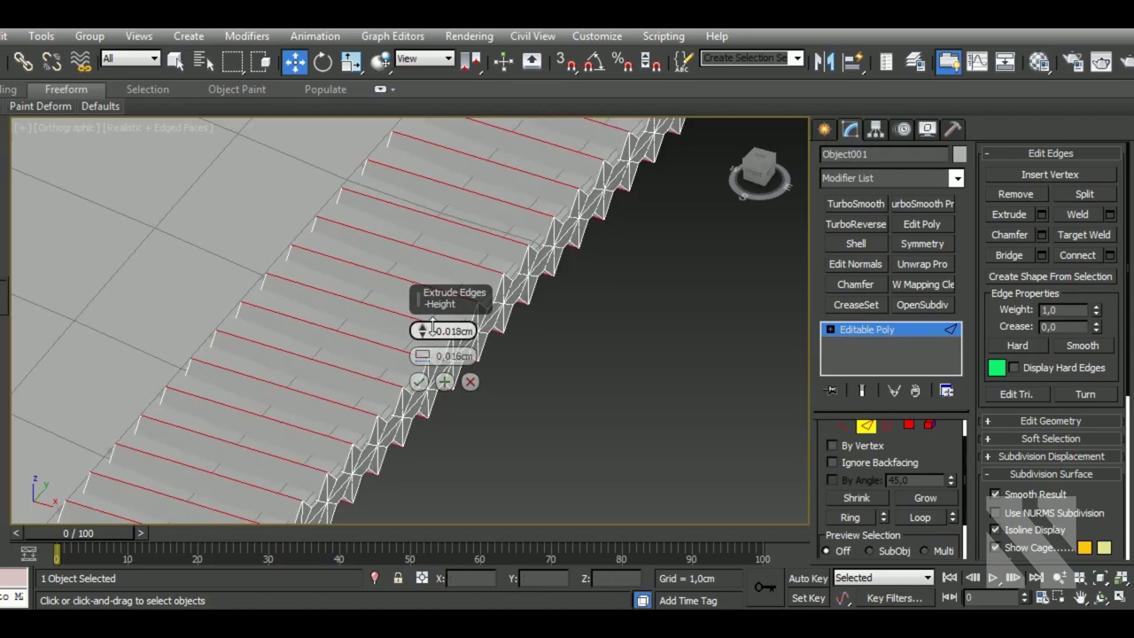
click(418, 380)
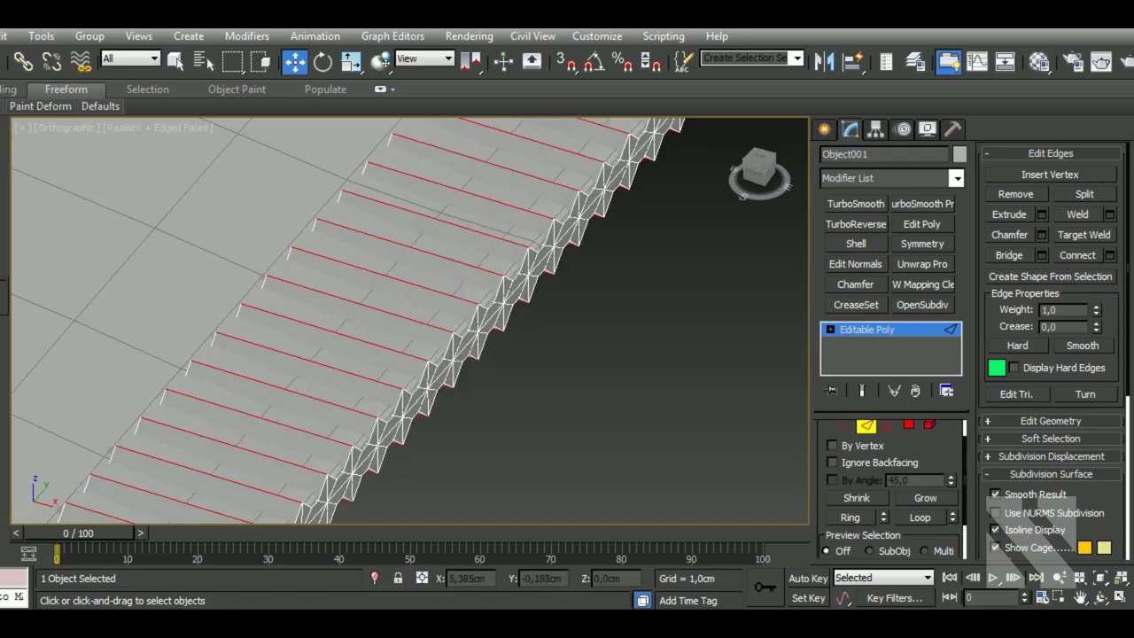
scroll(494, 349, down, 8)
alt+middle_drag(495, 353, 584, 365)
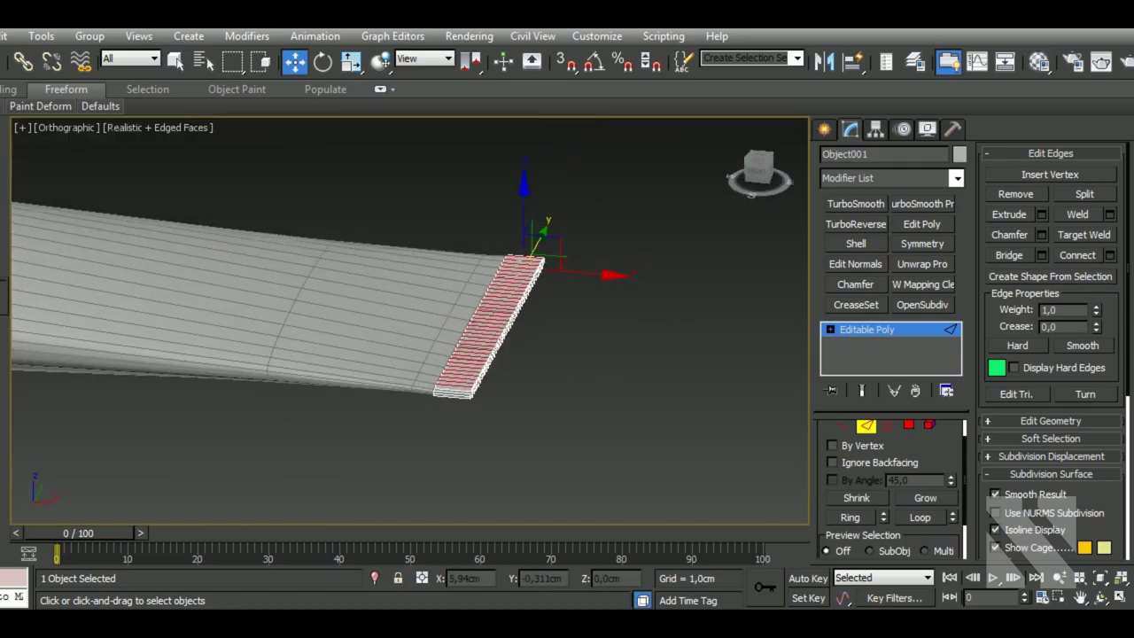
- Exit Edge level and zoom and orbit close to inspect the zig-zag crimp ridges
click(866, 427)
scroll(497, 372, up, 3)
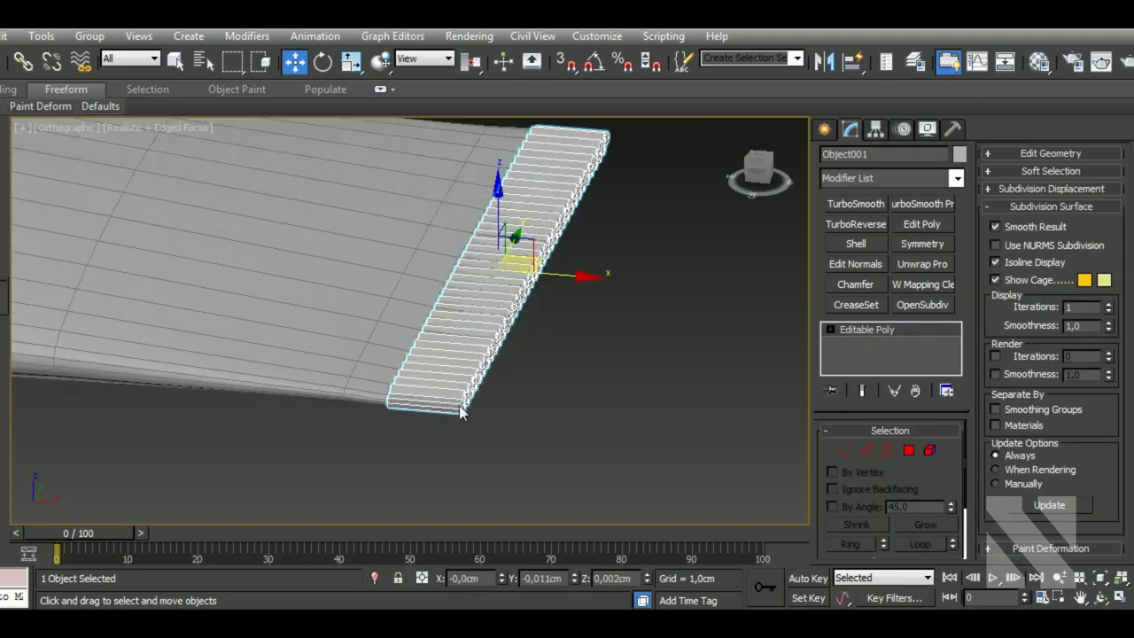
scroll(483, 408, up, 4)
key(s)
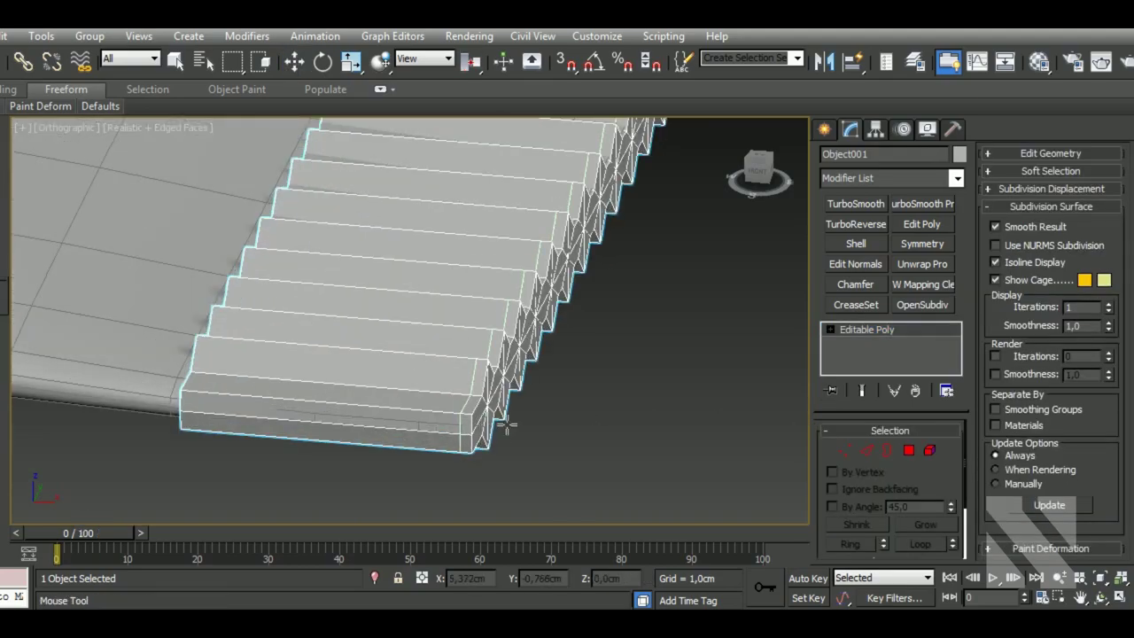
alt+middle_drag(506, 422, 496, 451)
scroll(219, 295, up, 4)
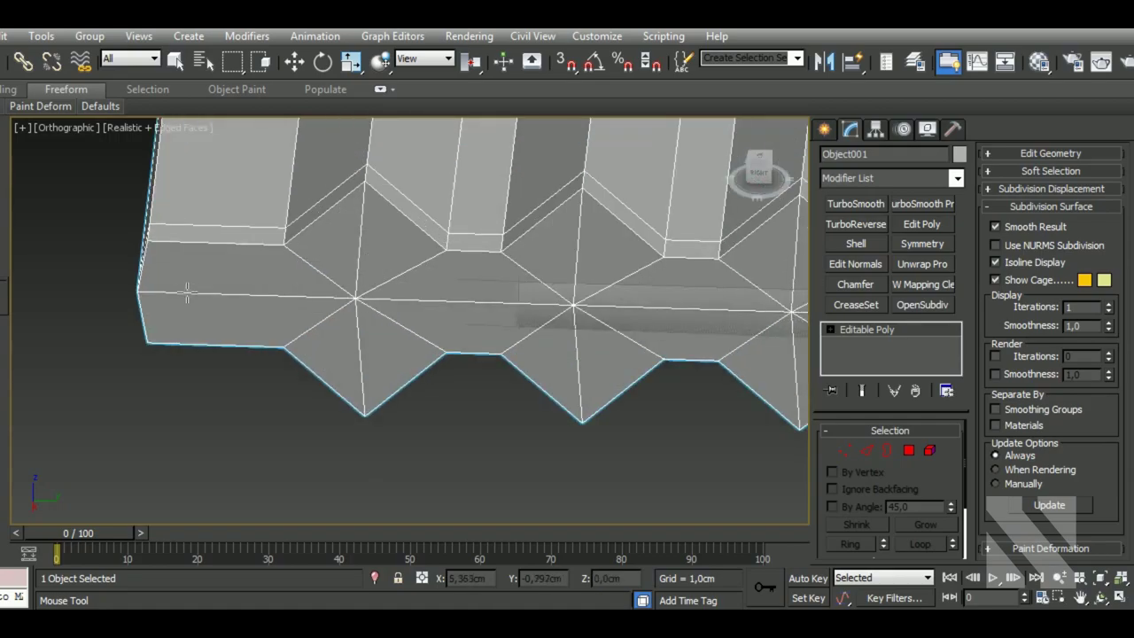
scroll(187, 254, down, 2)
scroll(185, 257, down, 1)
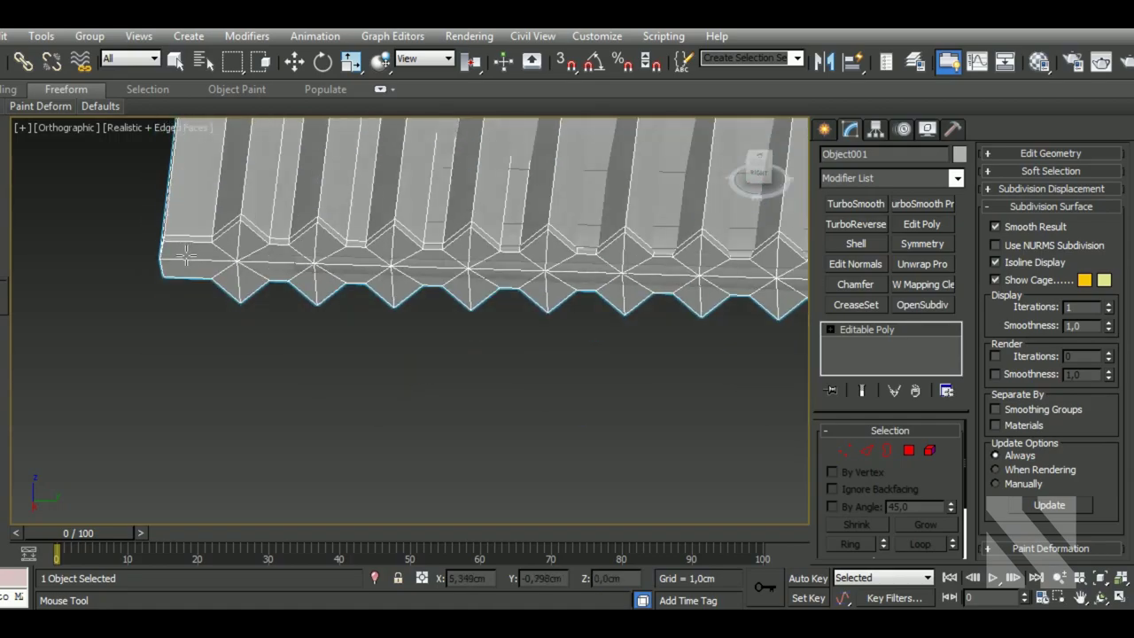
scroll(186, 256, down, 2)
scroll(186, 256, down, 1)
- Weld all the tube's vertices at a 0,01cm threshold, reducing them from 774 to 480
click(843, 451)
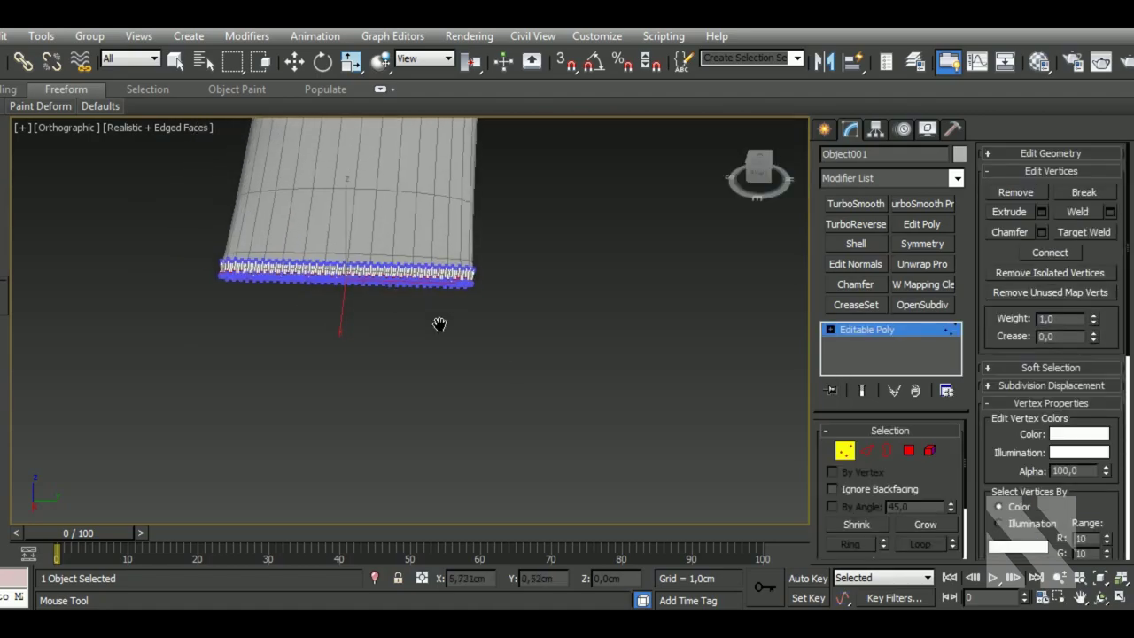
scroll(202, 244, down, 1)
key(w)
key(ctrl+a)
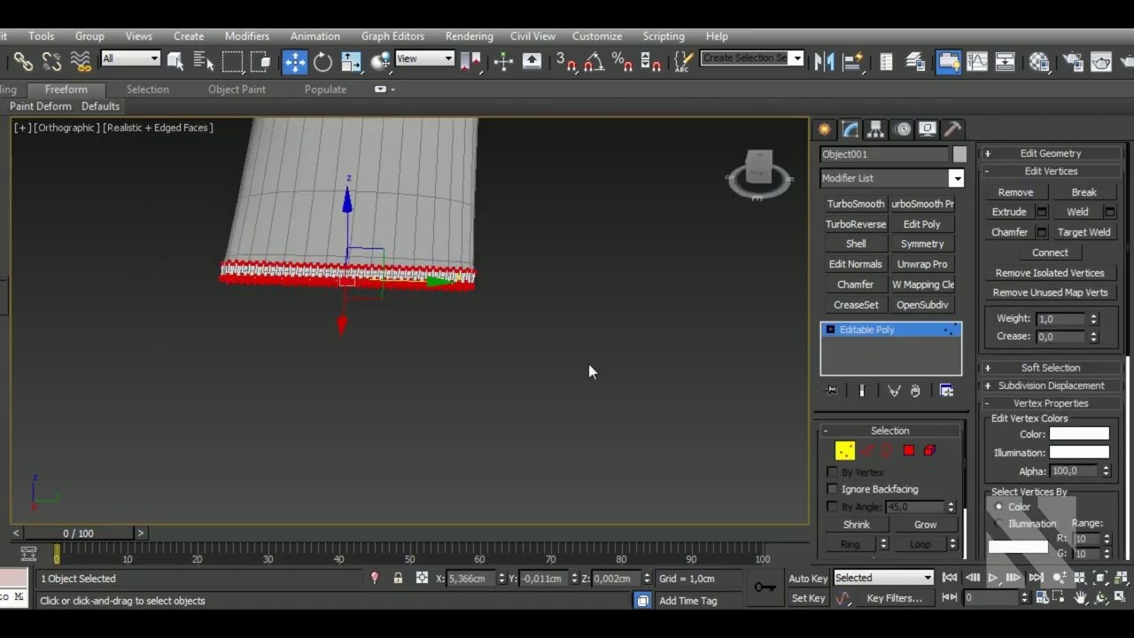
click(1110, 212)
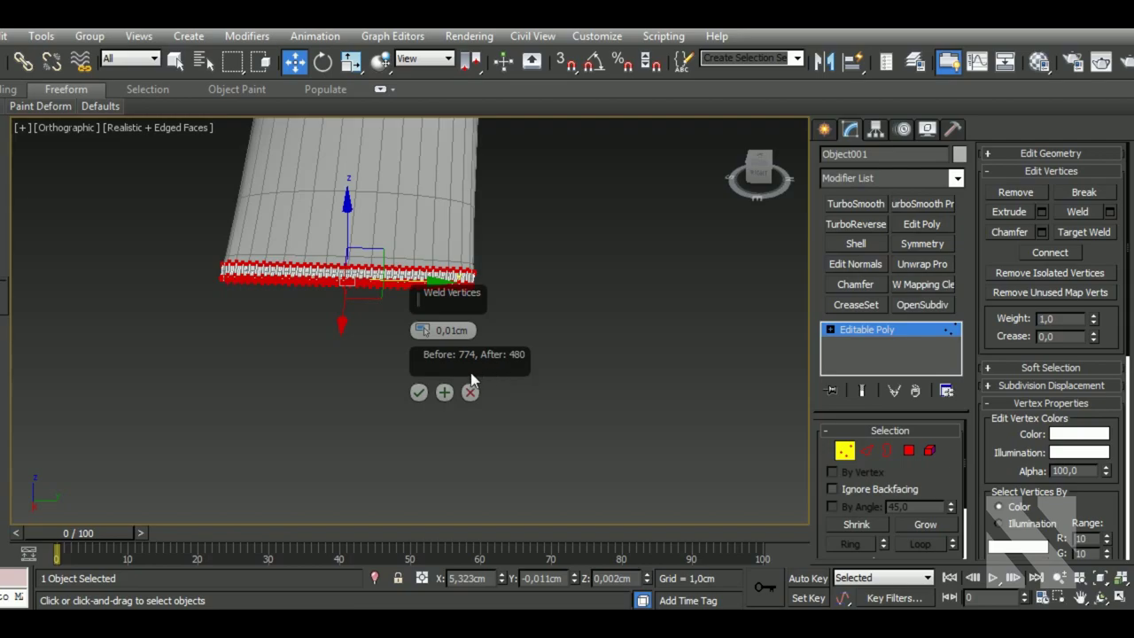
click(418, 392)
- Box-select the middle bottom row of vertices along the crimped end
scroll(392, 357, up, 1)
scroll(241, 342, up, 3)
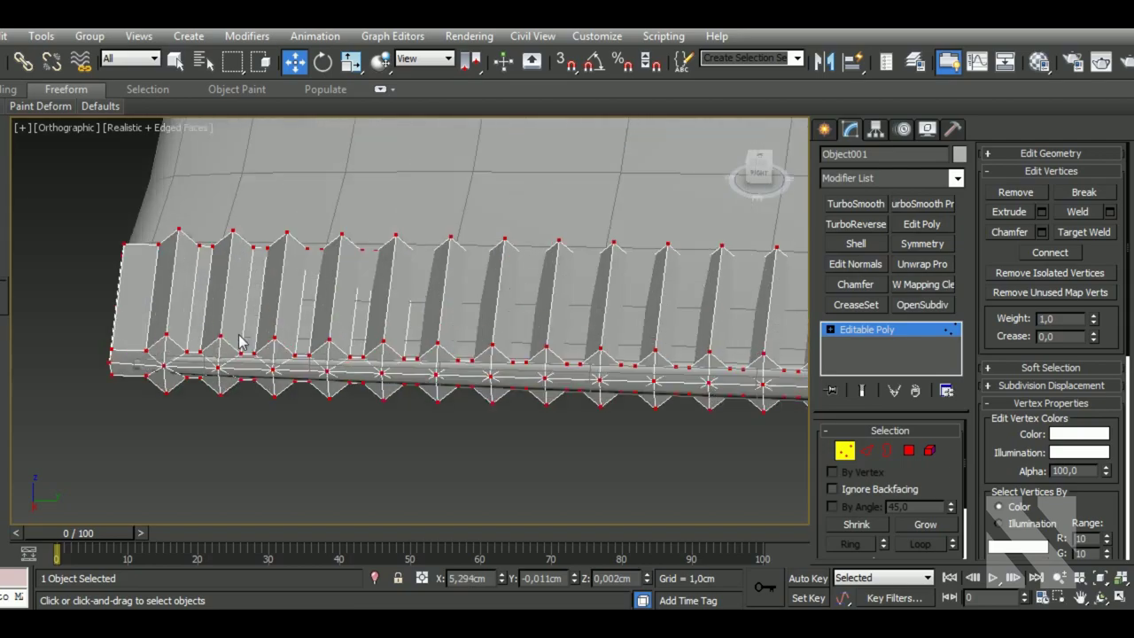
scroll(213, 388, up, 3)
scroll(221, 375, down, 2)
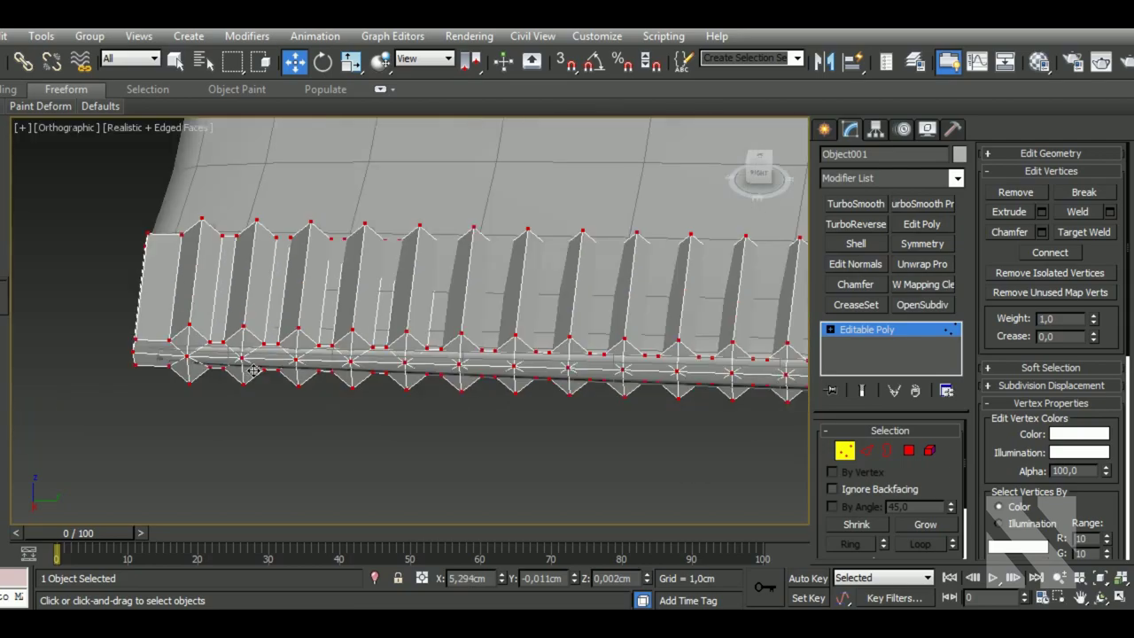
drag(195, 315, 802, 347)
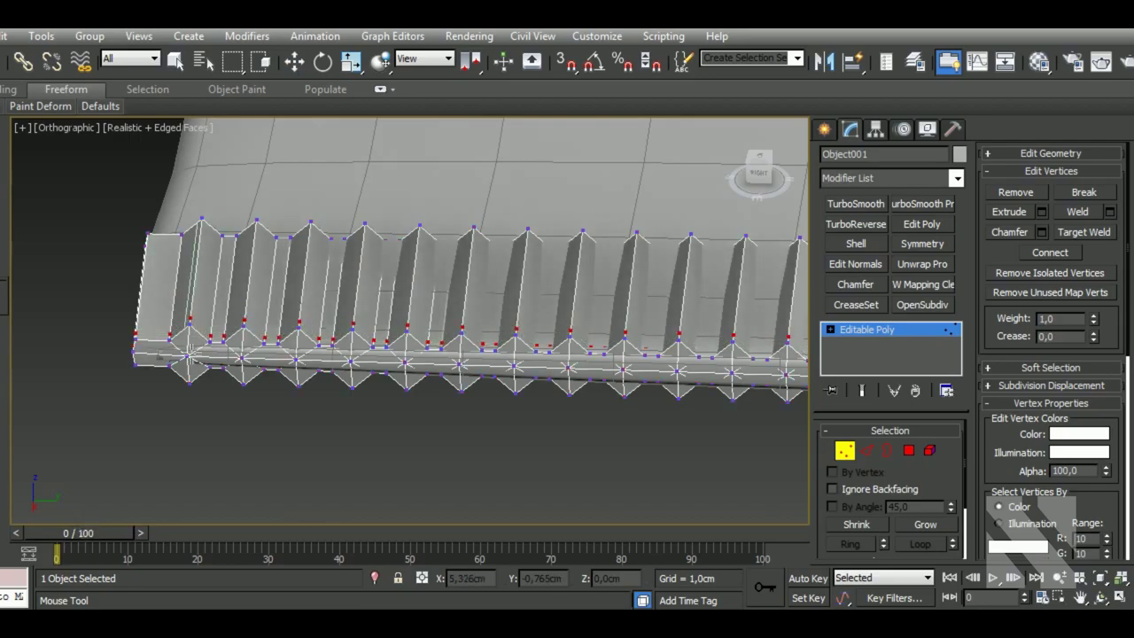
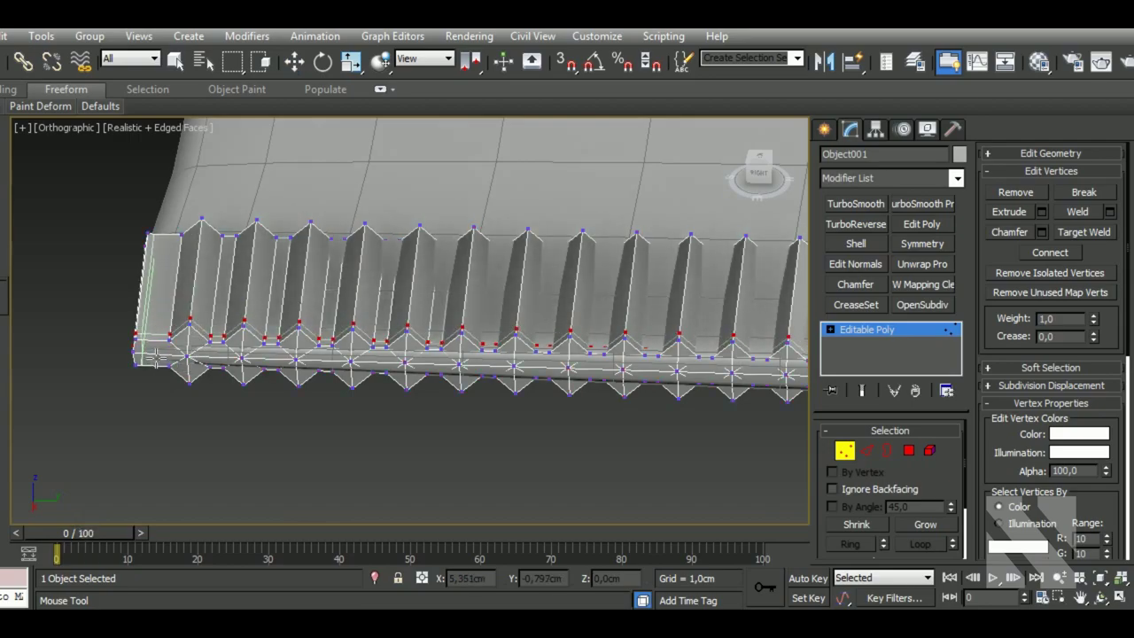
- Select the ribbed strip's right-end vertex column and move it slightly
mouse_move(656, 425)
middle_down()
mouse_move(499, 417)
mouse_move(484, 369)
mouse_move(568, 352)
middle_up()
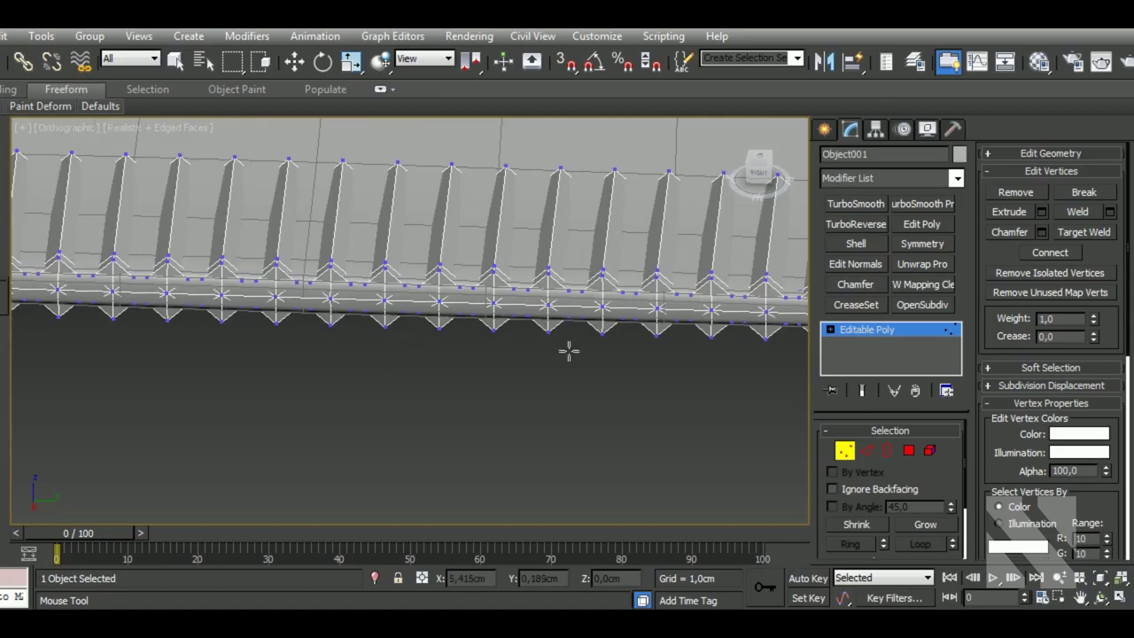
scroll(569, 352, down, 5)
scroll(590, 380, up, 3)
scroll(578, 364, up, 3)
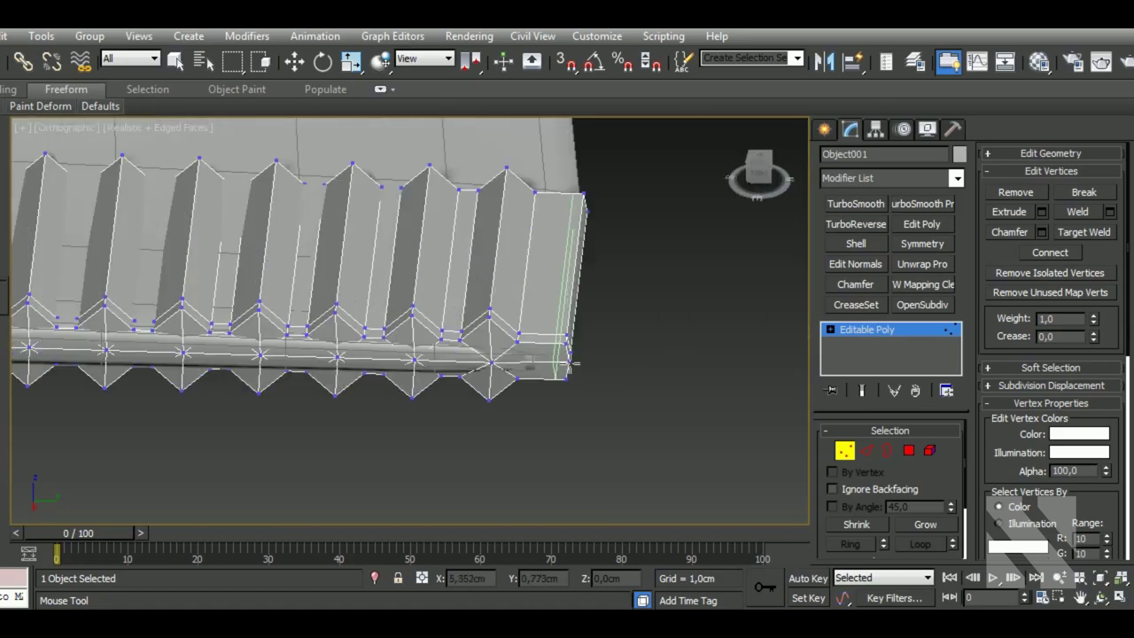
click(571, 363)
key(w)
middle_drag(691, 310, 700, 311)
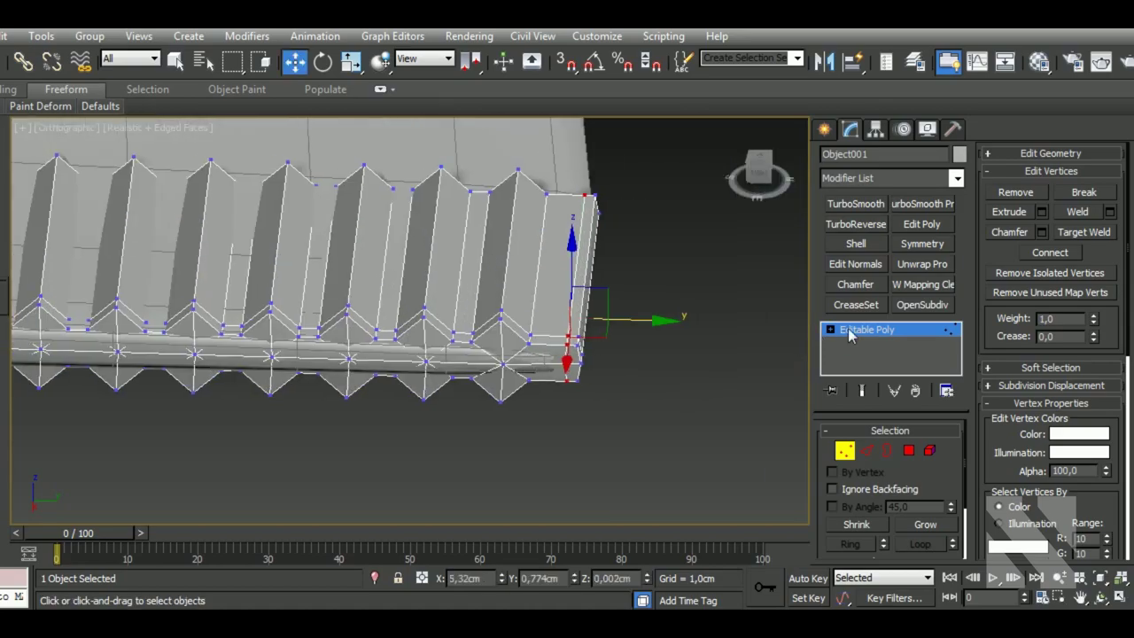
- Exit vertex level and add a 1-iteration TurboSmooth modifier to the ribbed strip
click(849, 334)
click(870, 201)
scroll(680, 326, down, 2)
- Nudge the ribbed ring slightly off centre in the Top and Left views
scroll(680, 326, down, 2)
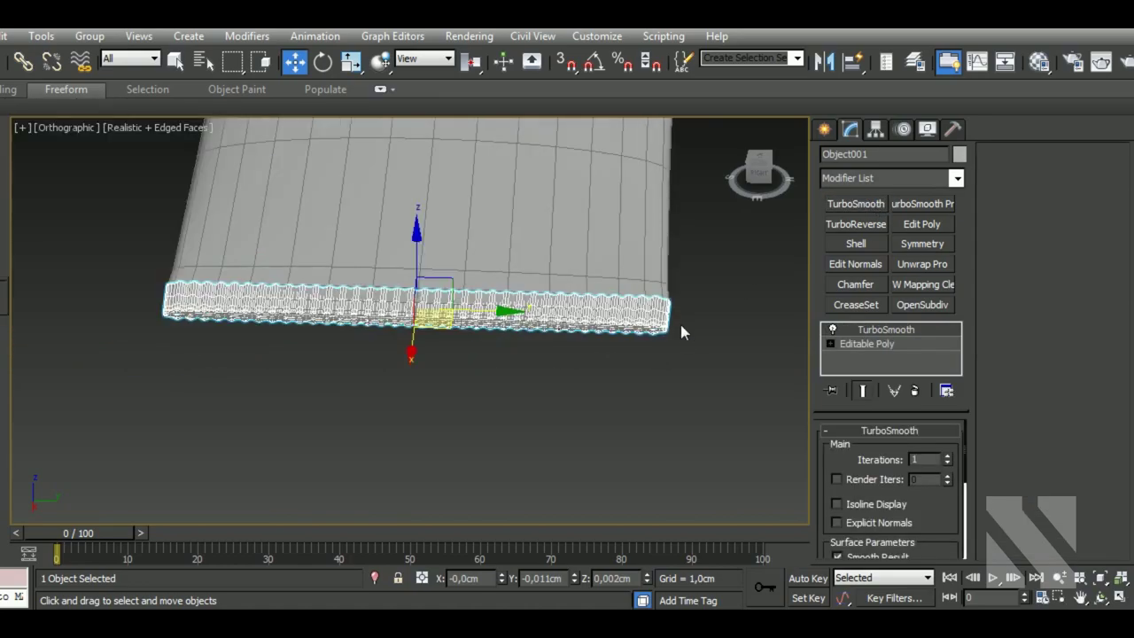
key(t)
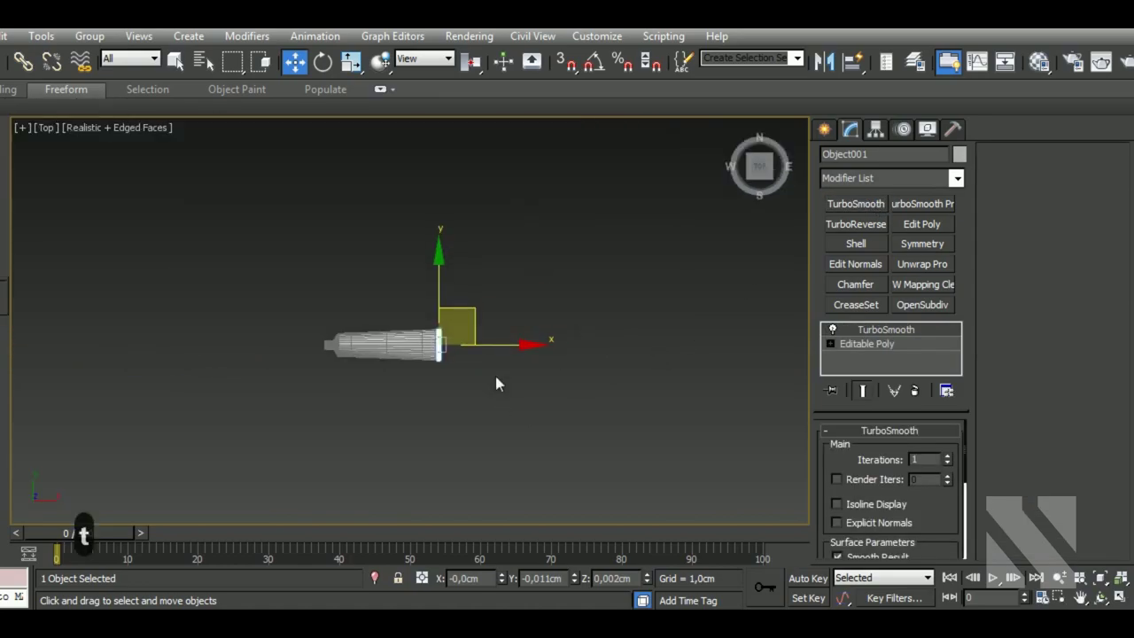
key(F4)
scroll(495, 375, up, 3)
scroll(483, 366, up, 5)
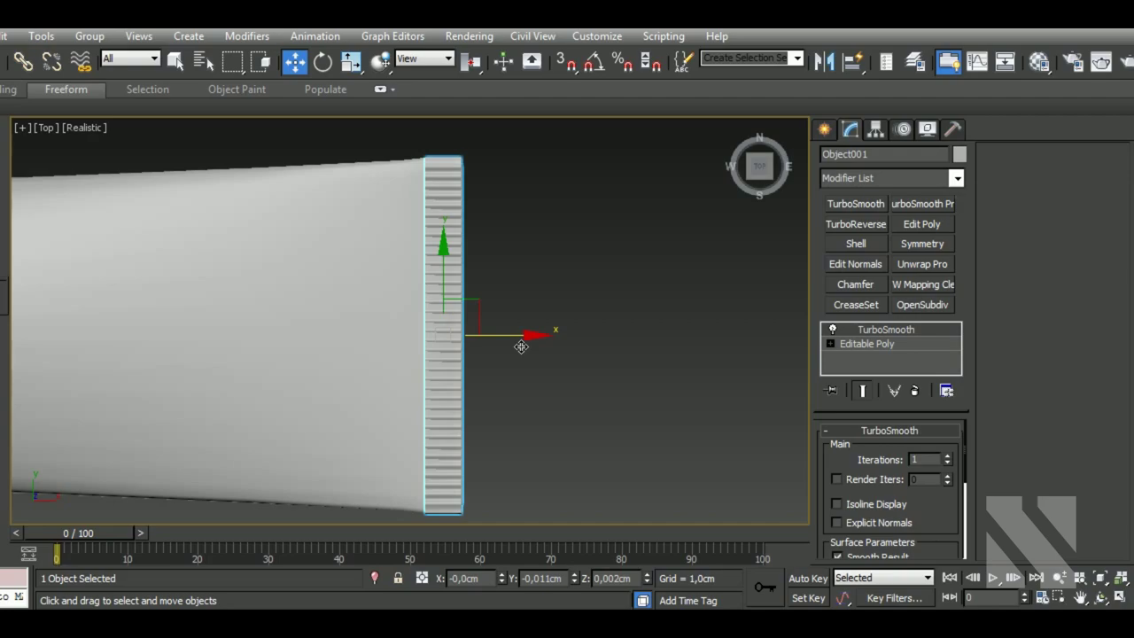
drag(521, 347, 523, 346)
key(l)
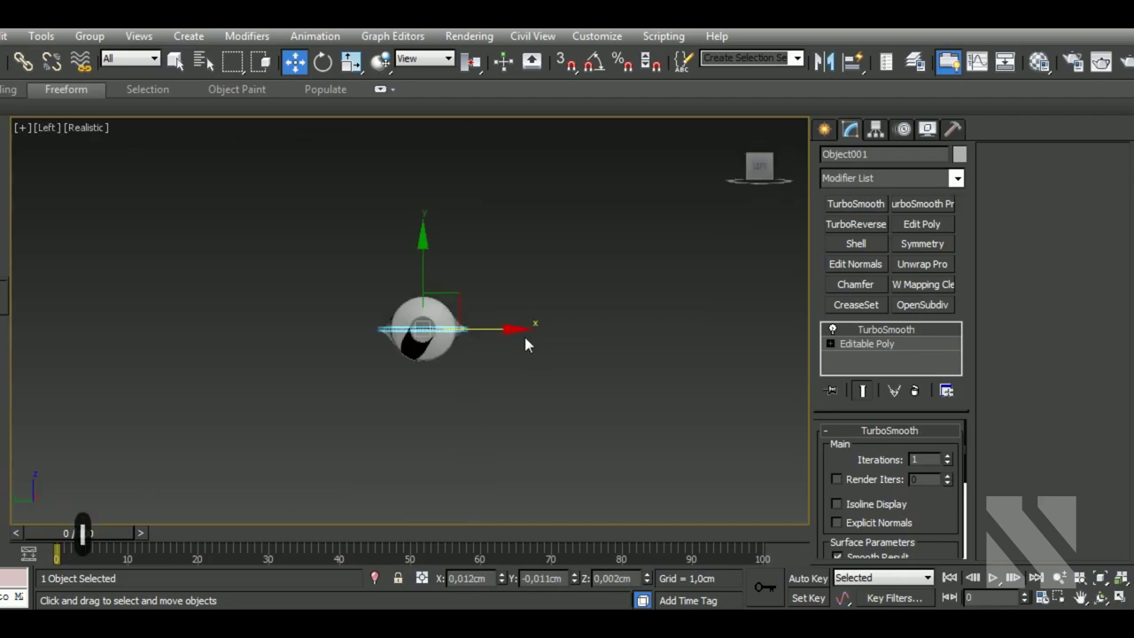
drag(445, 344, 433, 344)
- Select the tube body Cylinder001 in the Front view
key(f)
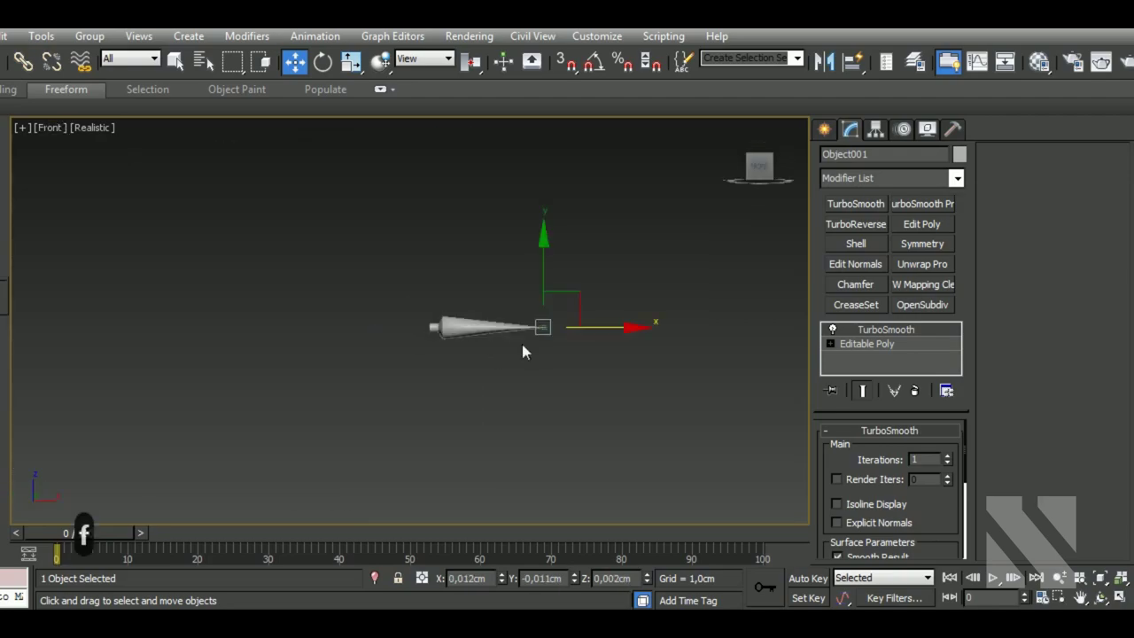
scroll(521, 340, up, 2)
scroll(416, 372, up, 3)
click(383, 371)
scroll(392, 368, up, 5)
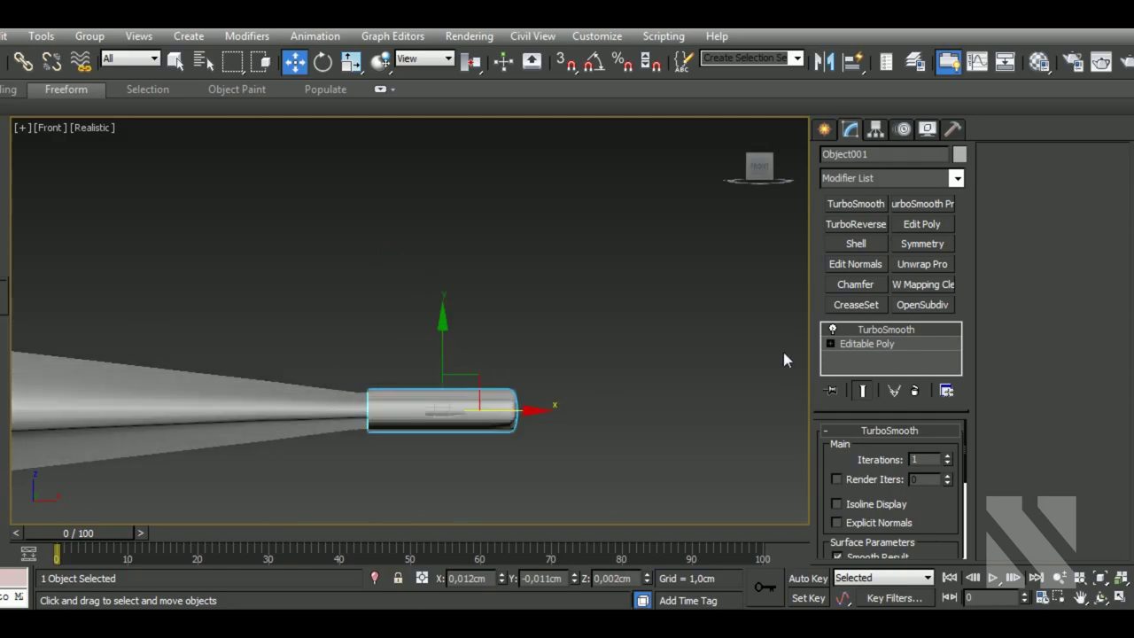
- In Edge mode, slide the body's neck edge loop along X toward the cap
click(875, 345)
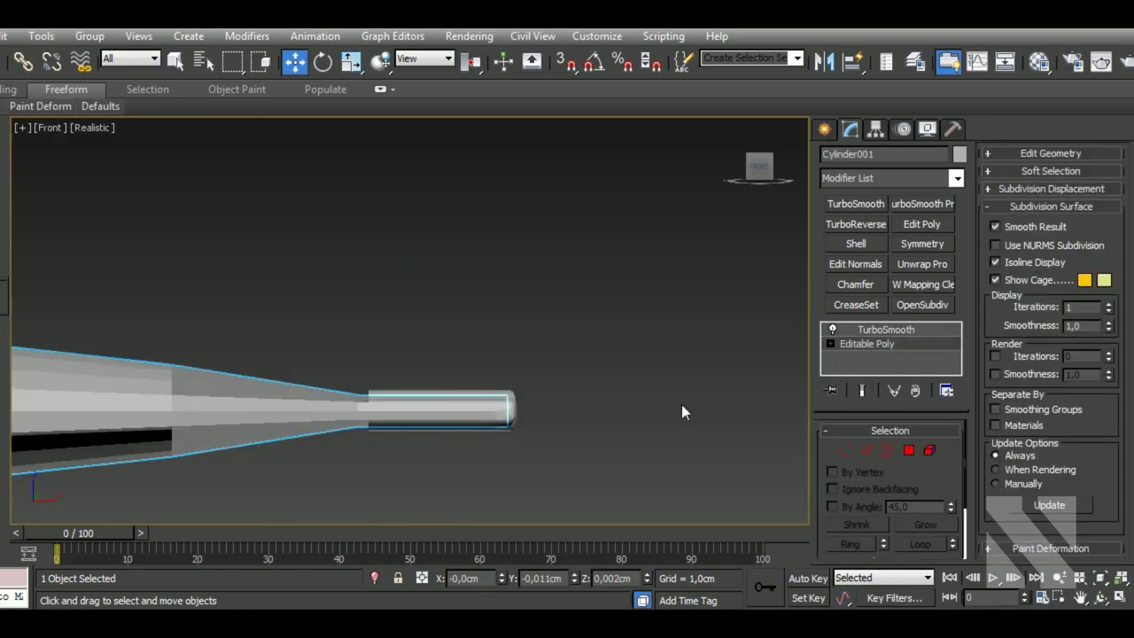
click(866, 450)
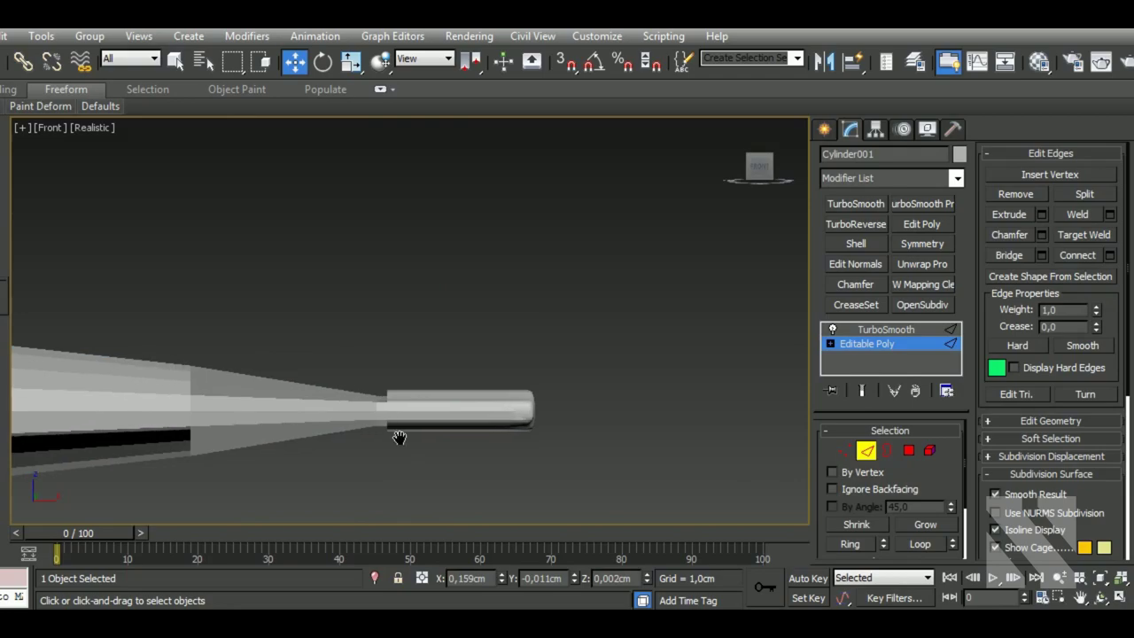
scroll(397, 435, up, 2)
click(366, 382)
click(364, 401)
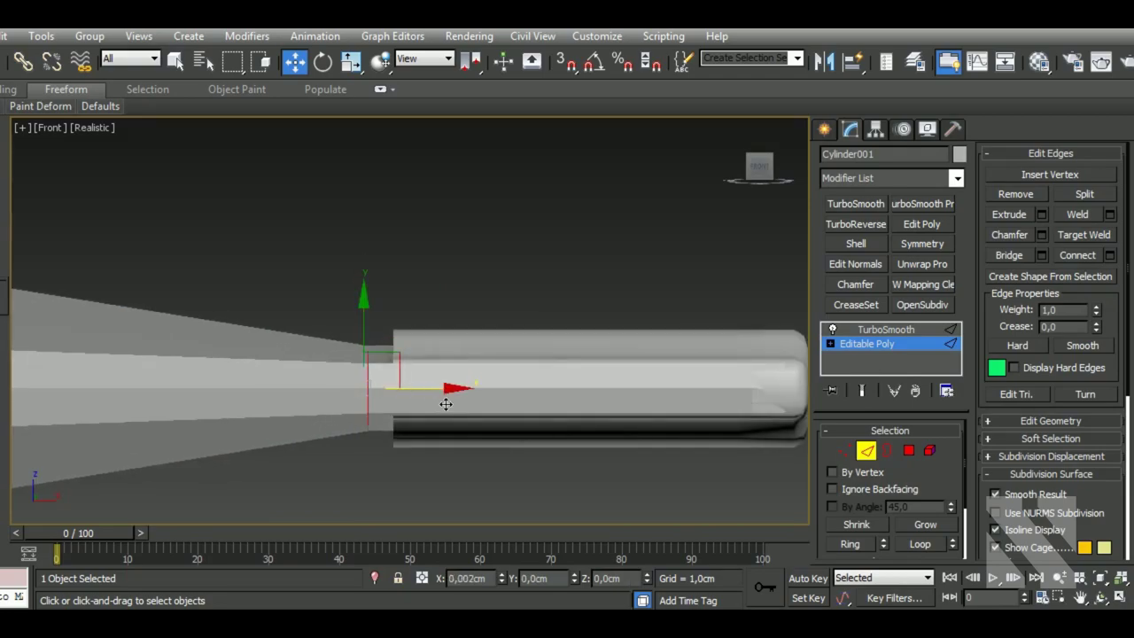
drag(446, 404, 516, 404)
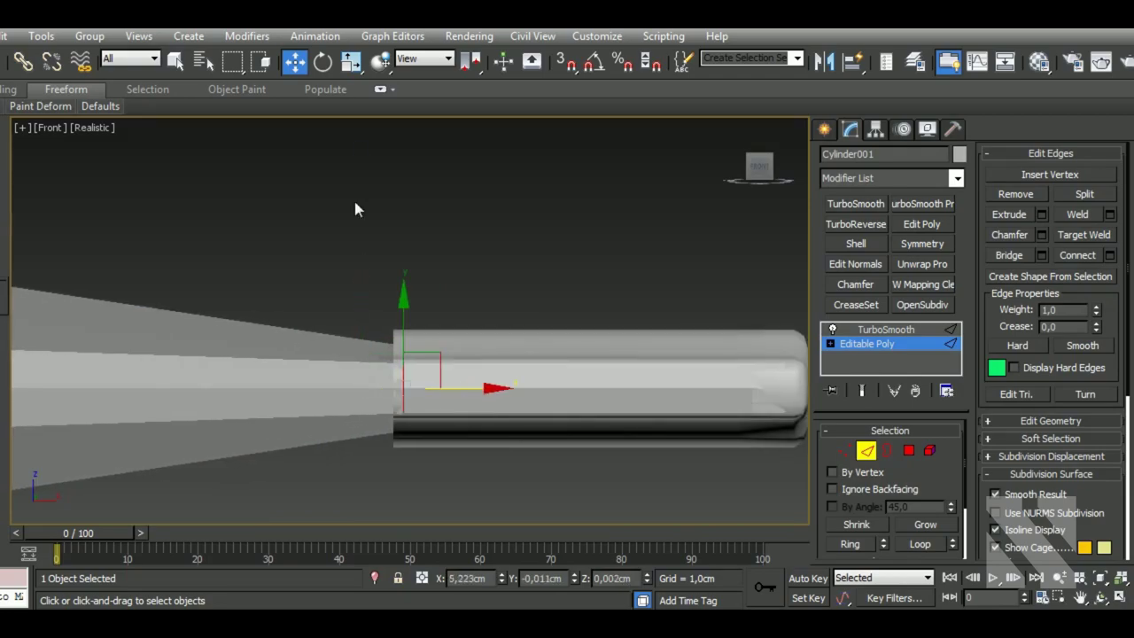
- Scale the flared shoulder down on Y and undo a stray change
click(355, 64)
drag(418, 313, 421, 347)
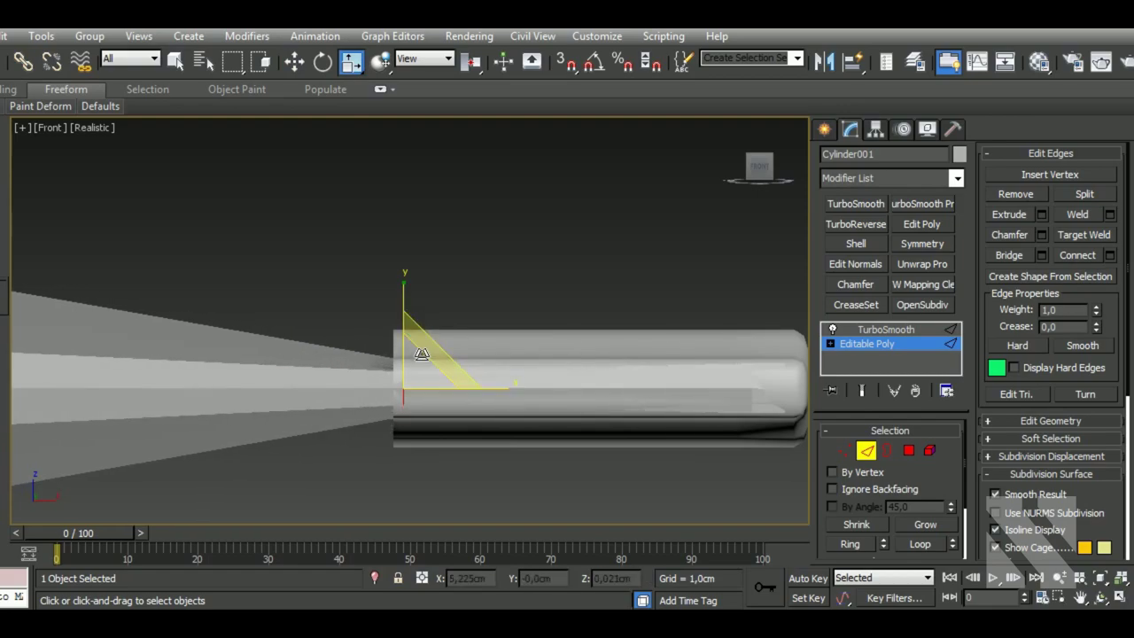
key(t)
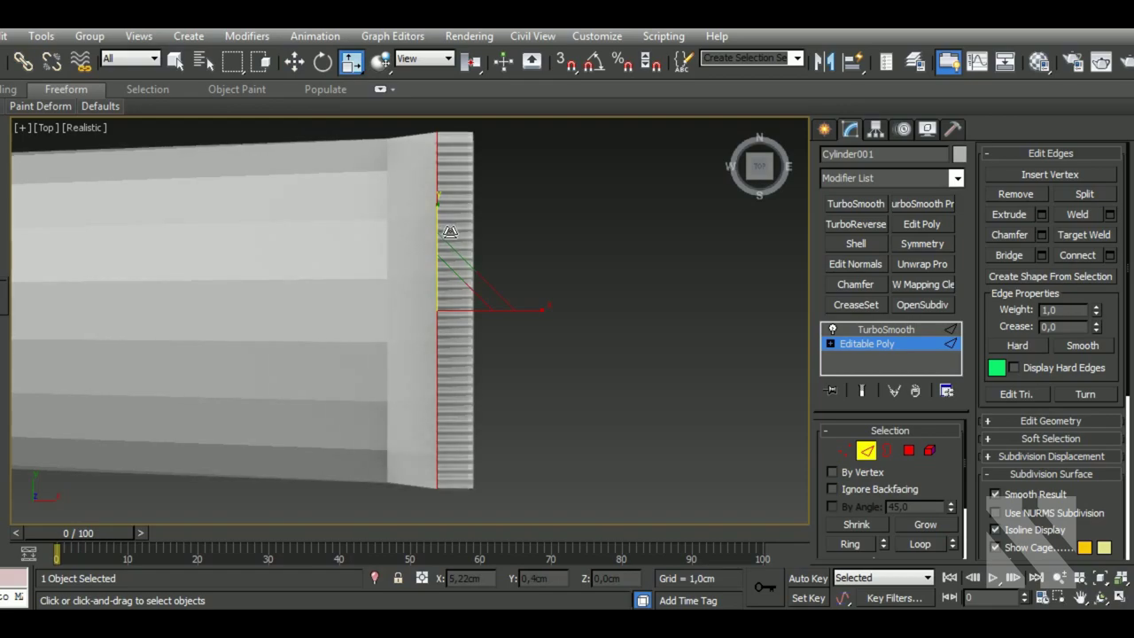
alt+middle_drag(451, 232, 492, 374)
key(ctrl+z)
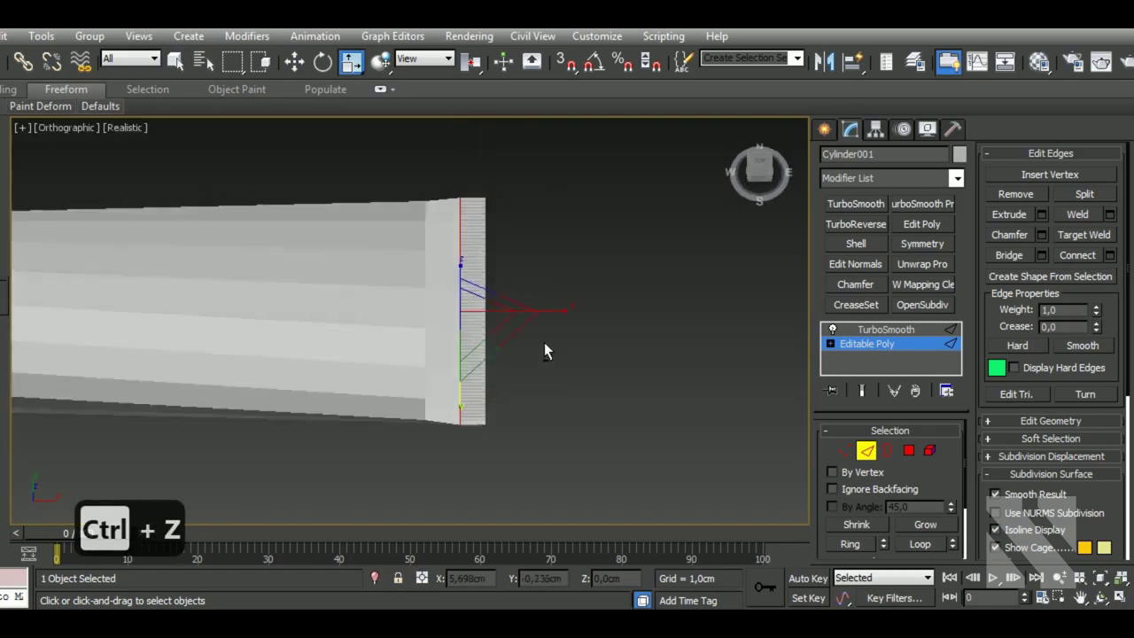
mouse_move(456, 417)
alt+middle_down()
mouse_move(481, 383)
mouse_move(477, 394)
alt+middle_up()
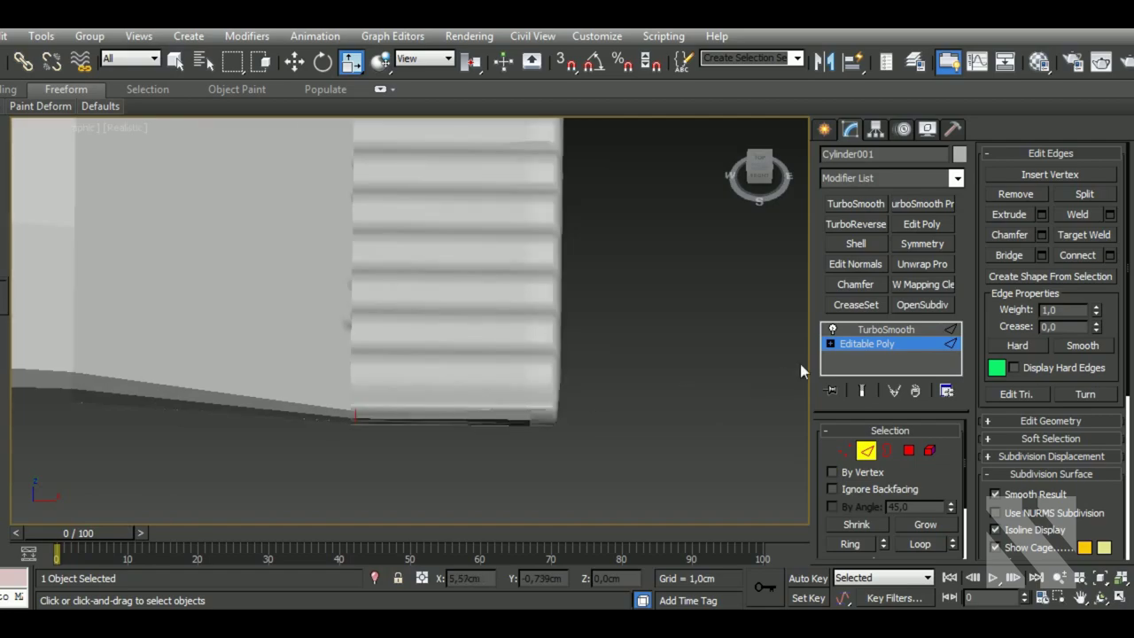
- Return to object level and reselect the tube body Cylinder001
click(869, 346)
click(536, 414)
mouse_move(536, 415)
alt+middle_down()
mouse_move(542, 439)
mouse_move(536, 427)
mouse_move(233, 438)
alt+middle_up()
scroll(542, 439, down, 5)
scroll(514, 418, up, 5)
scroll(497, 422, up, 3)
scroll(498, 422, down, 5)
scroll(233, 438, up, 3)
click(331, 337)
alt+middle_drag(331, 337, 346, 341)
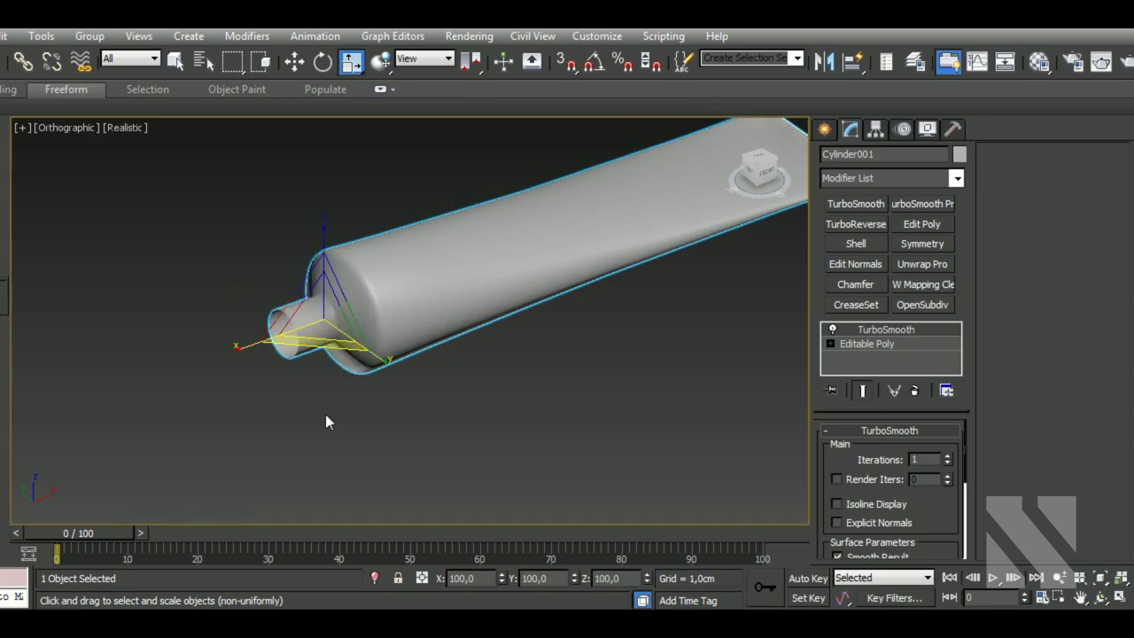
- Select the neck's end-cap border edge loop on the tube body
alt+middle_drag(324, 413, 392, 446)
click(864, 344)
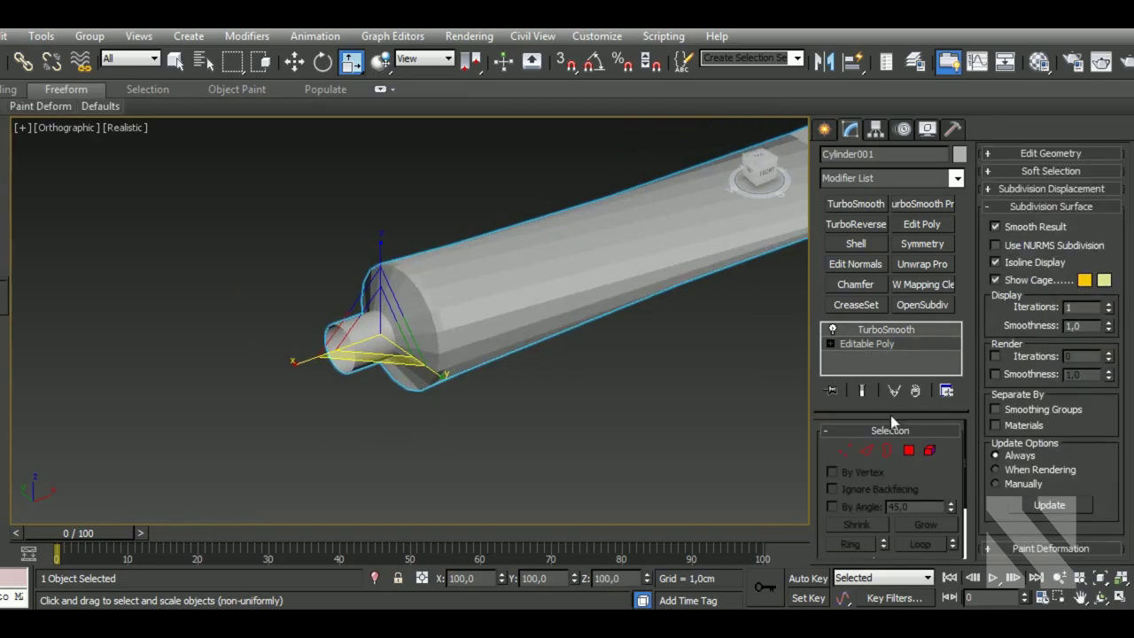
click(867, 450)
scroll(416, 399, up, 3)
click(374, 362)
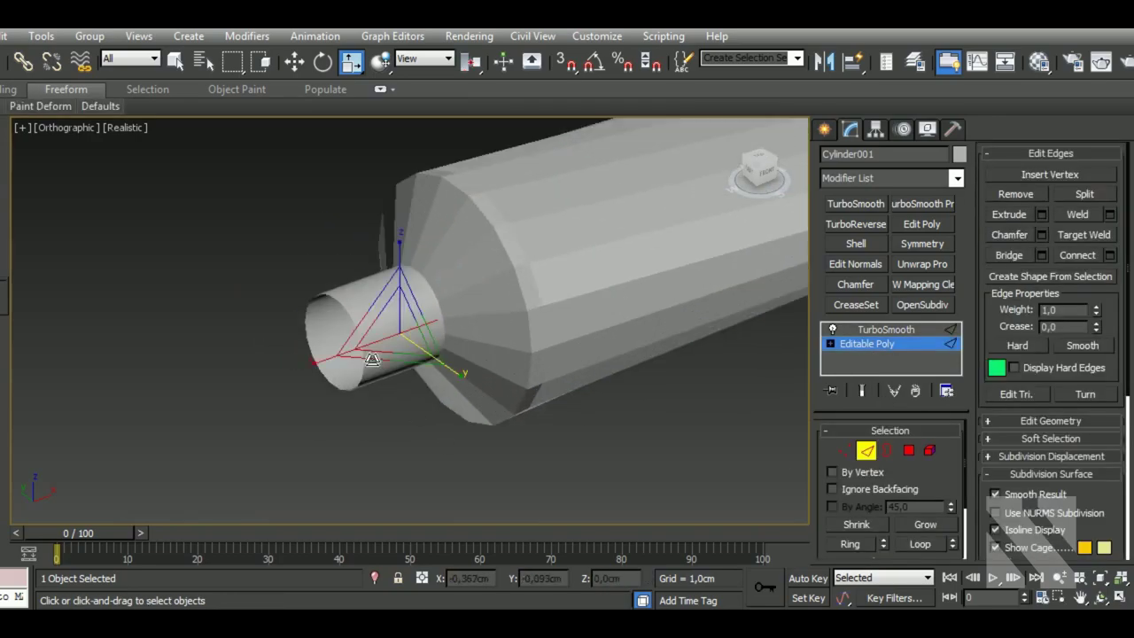
click(367, 346)
scroll(352, 330, up, 3)
double_click(355, 319)
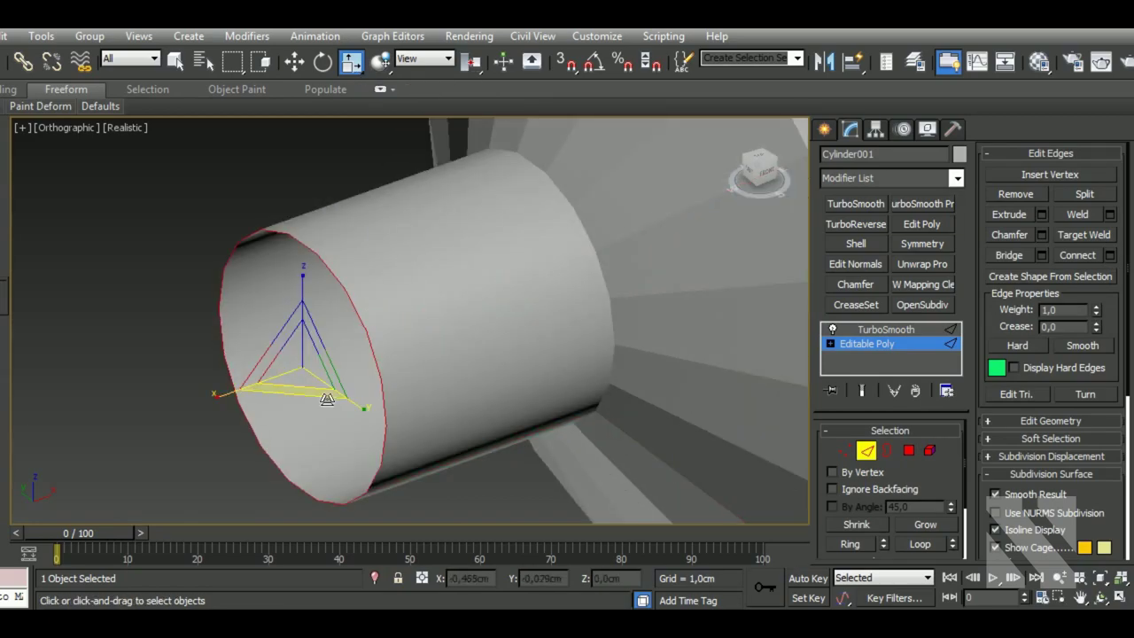
- Scale the cap border loop inward and push it into the neck, forming a hollow rim
drag(314, 372, 320, 399)
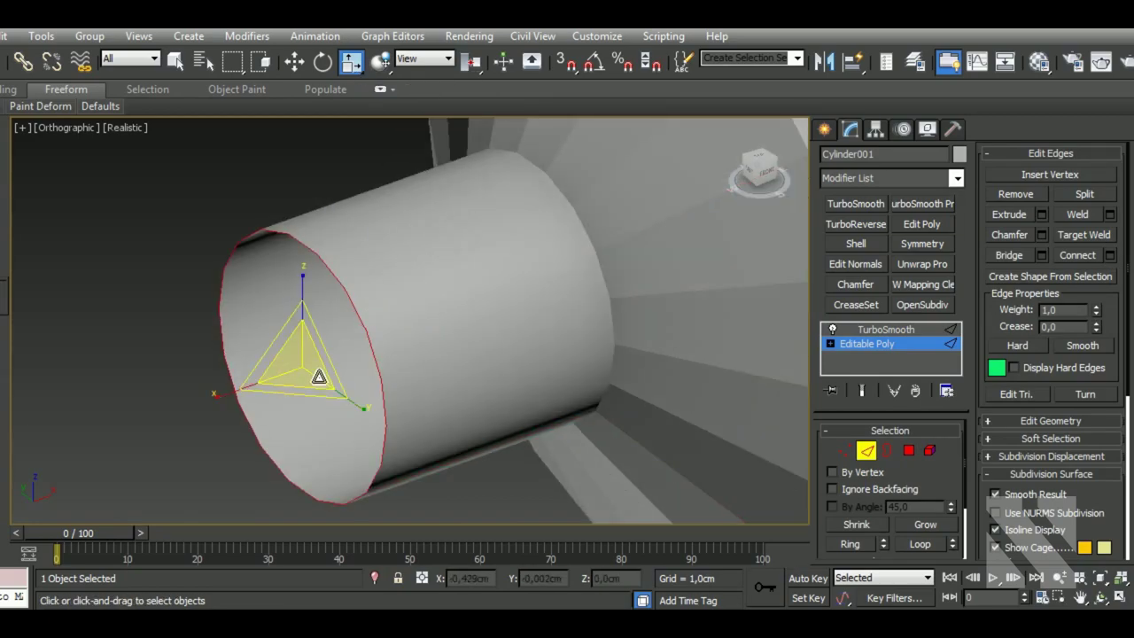
click(294, 60)
drag(359, 369, 435, 337)
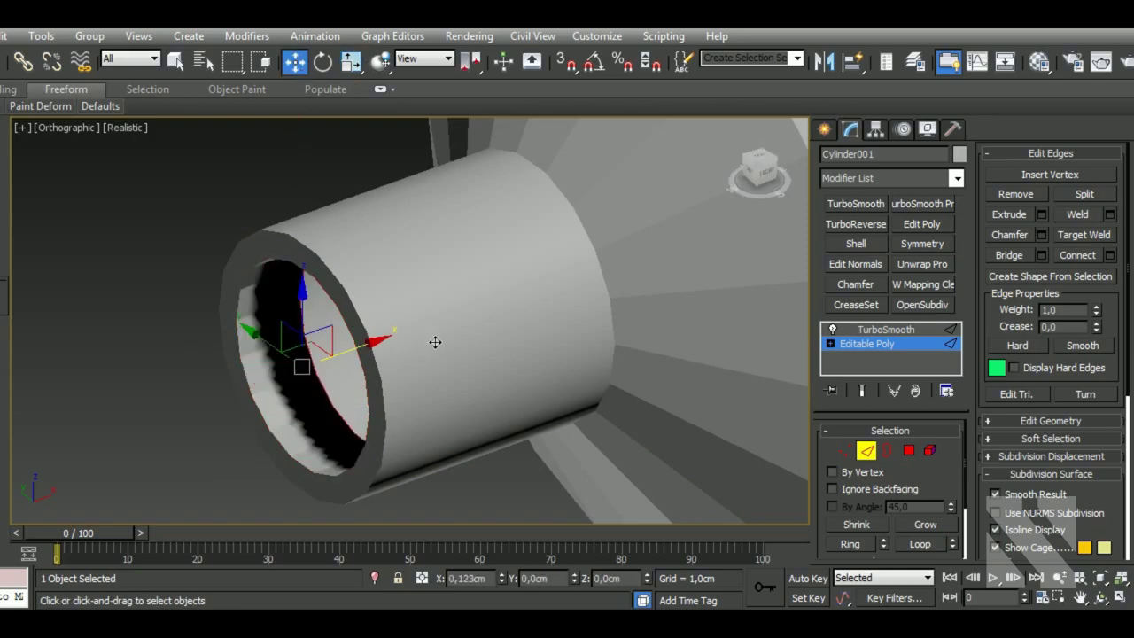
click(501, 316)
middle_drag(388, 395, 377, 372)
scroll(377, 372, down, 5)
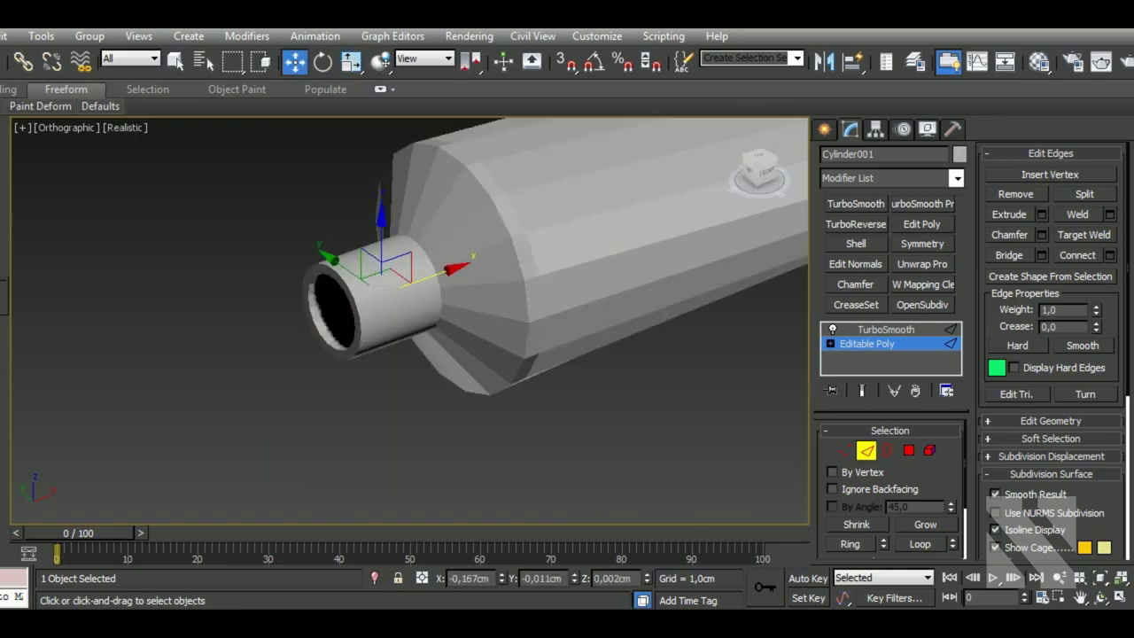
- Re-enter Edge mode and select an edge on the neck
click(865, 450)
click(866, 450)
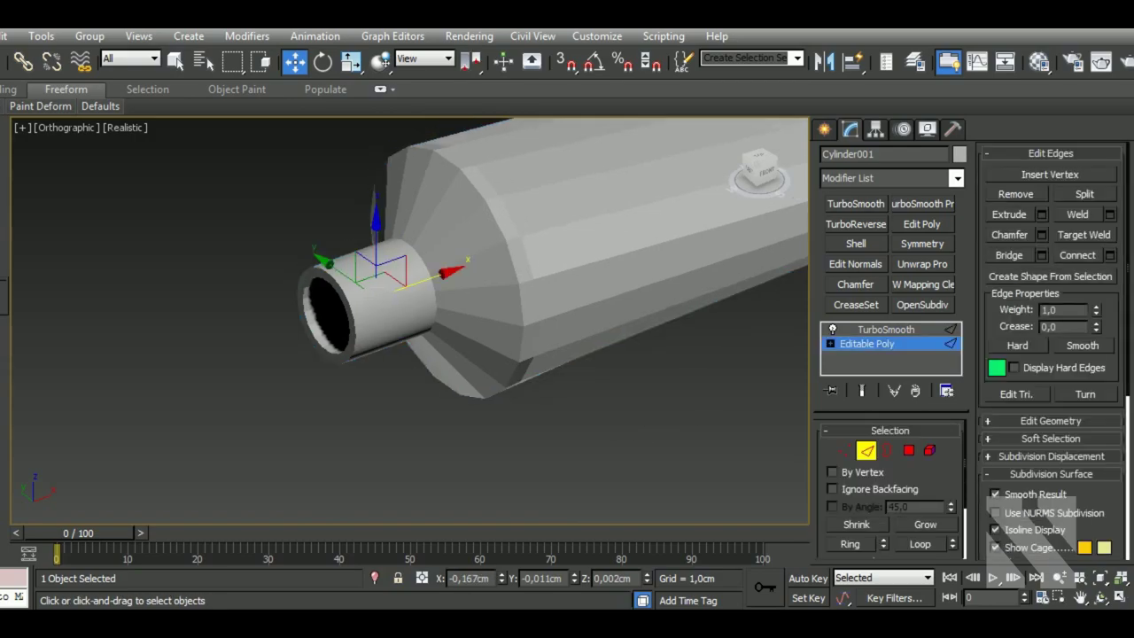
middle_drag(406, 336, 409, 366)
click(401, 347)
- Select an edge ring along the neck and connect it with 4 new edge loops
key(F4)
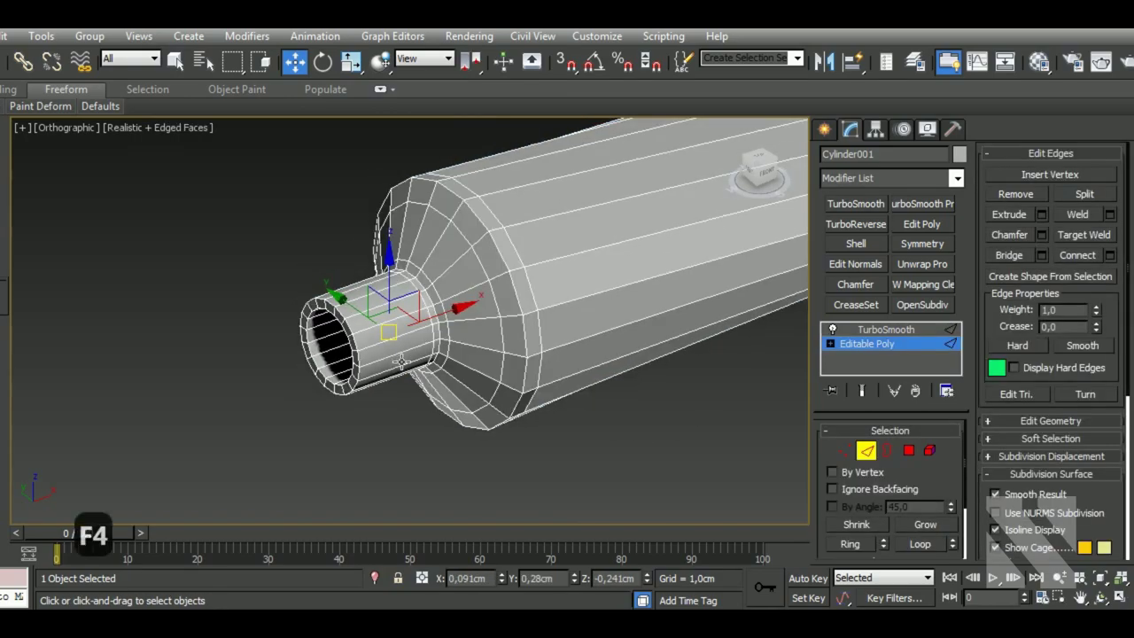
scroll(400, 358, up, 3)
click(397, 354)
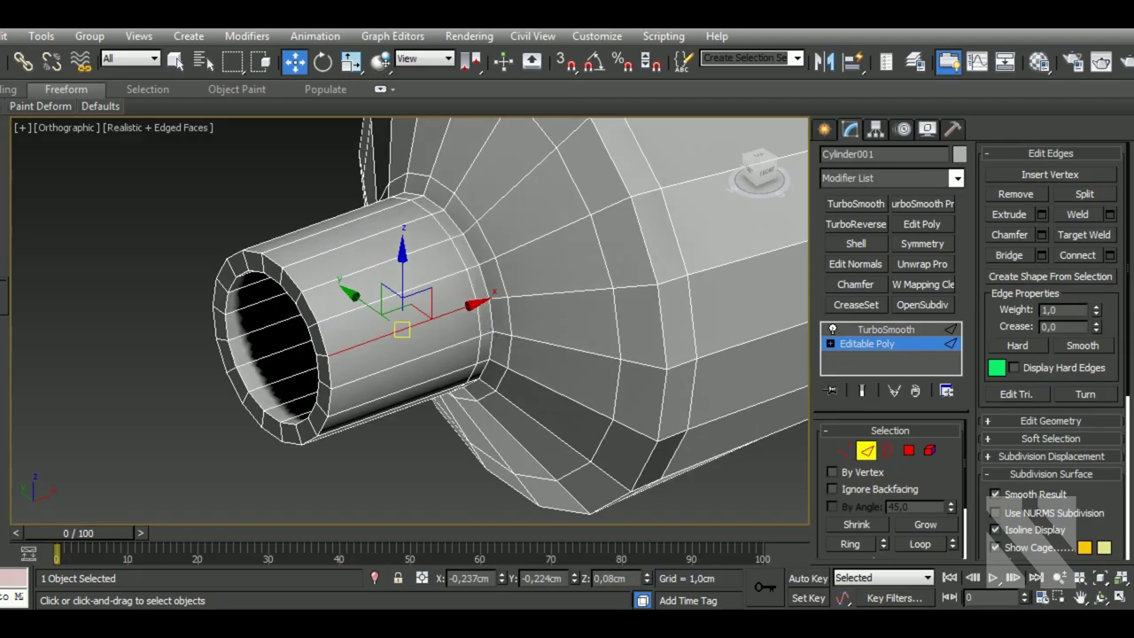
double_click(473, 265)
key(ctrl+d)
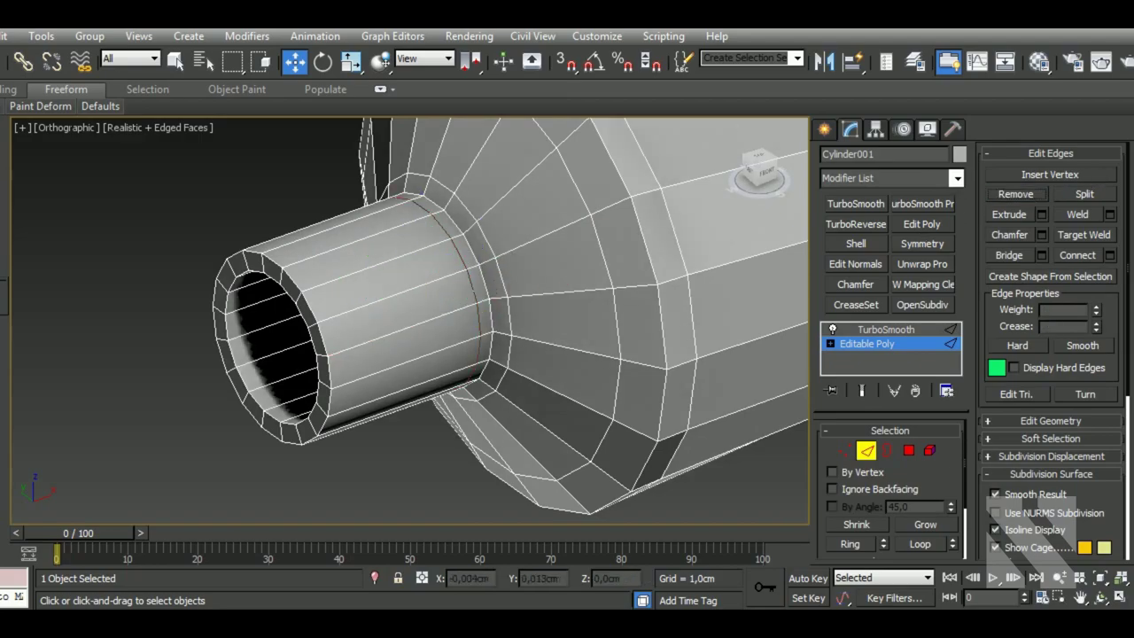
click(390, 253)
key(a)
key(c)
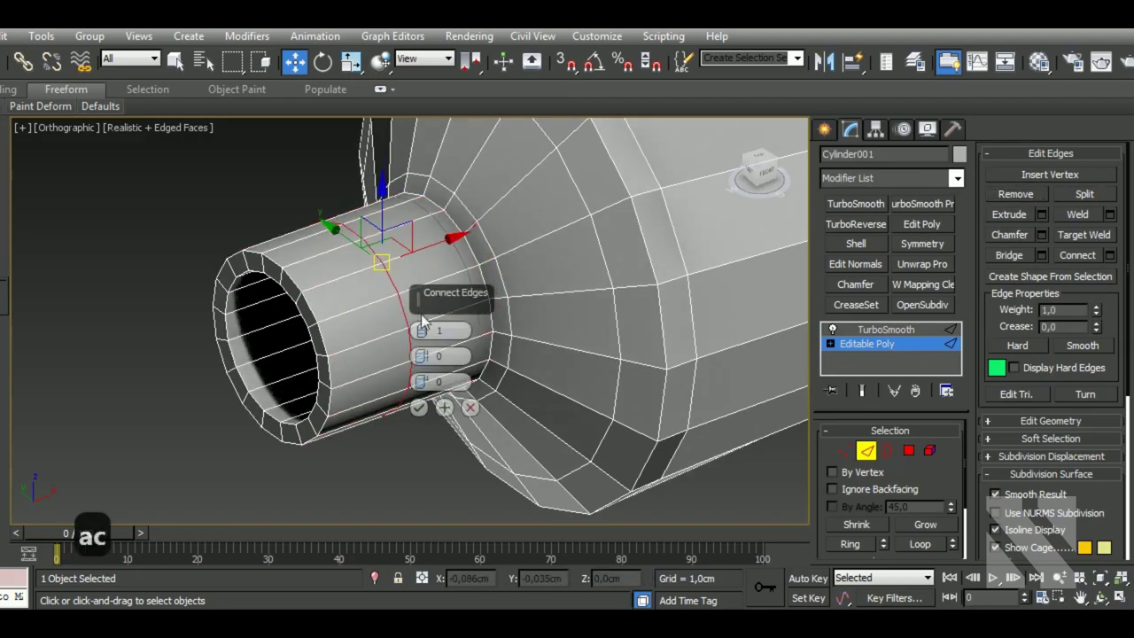
drag(421, 329, 423, 306)
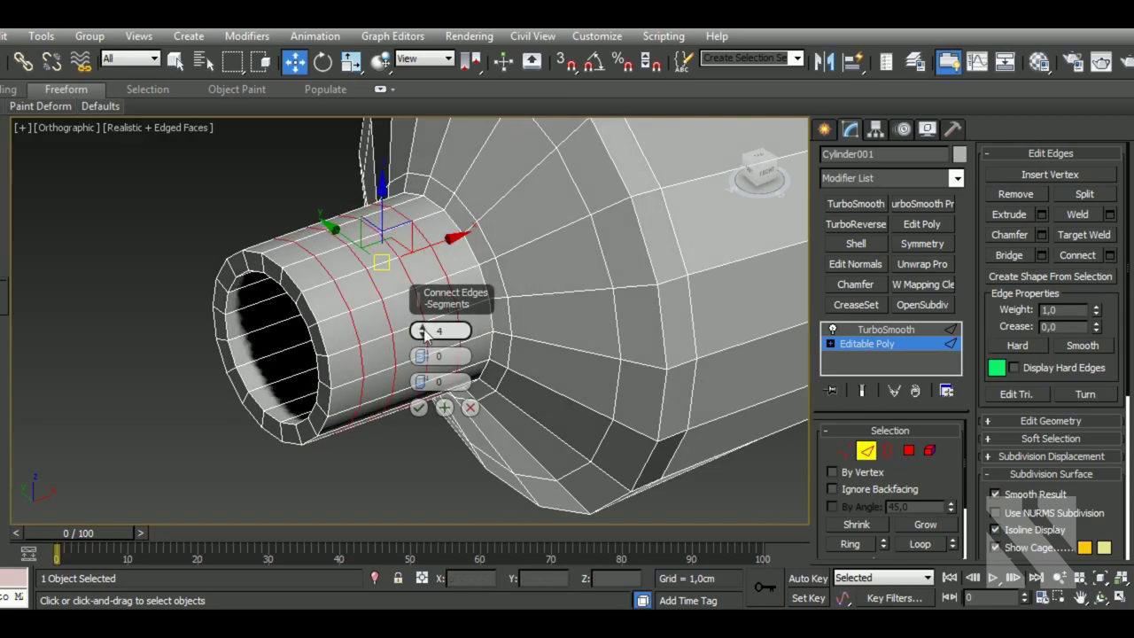
click(418, 407)
- Extrude the new edge loops with small height and width into thread grooves
click(1042, 214)
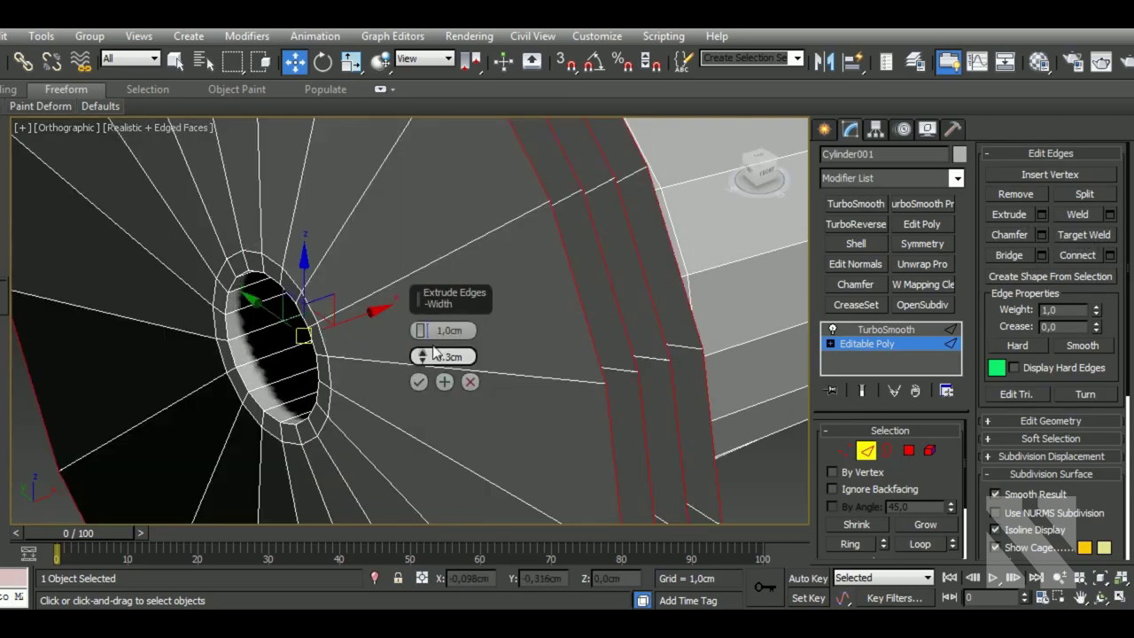
mouse_move(422, 357)
mouse_down()
mouse_move(420, 322)
mouse_move(435, 353)
mouse_move(422, 324)
mouse_up()
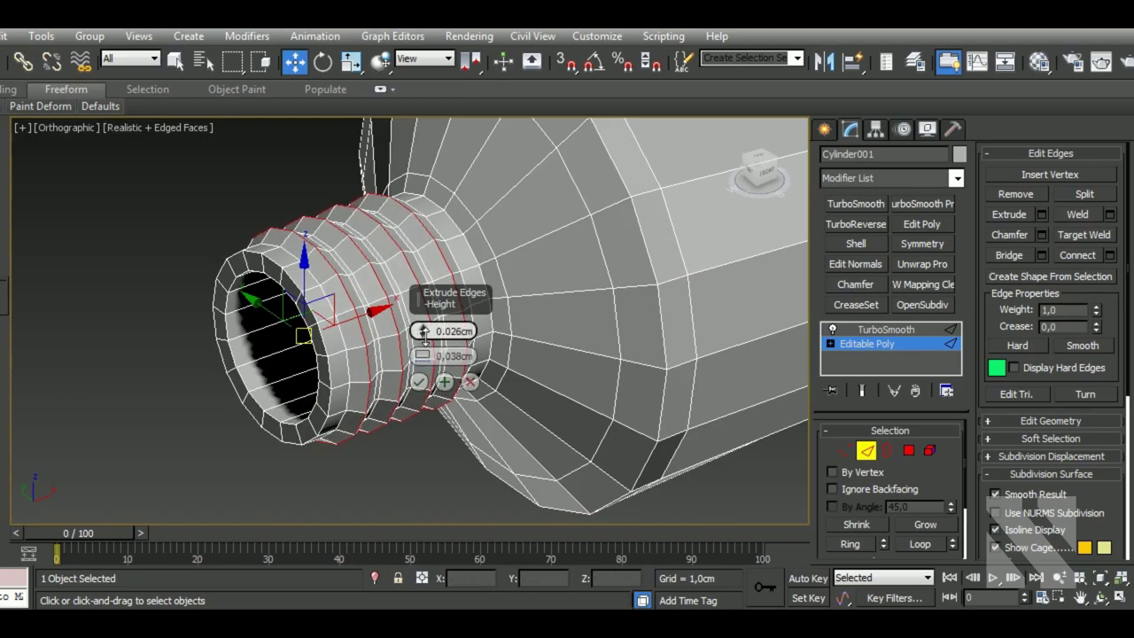
click(418, 384)
- Select the outer front rim edge loop at the neck opening
scroll(324, 400, up, 1)
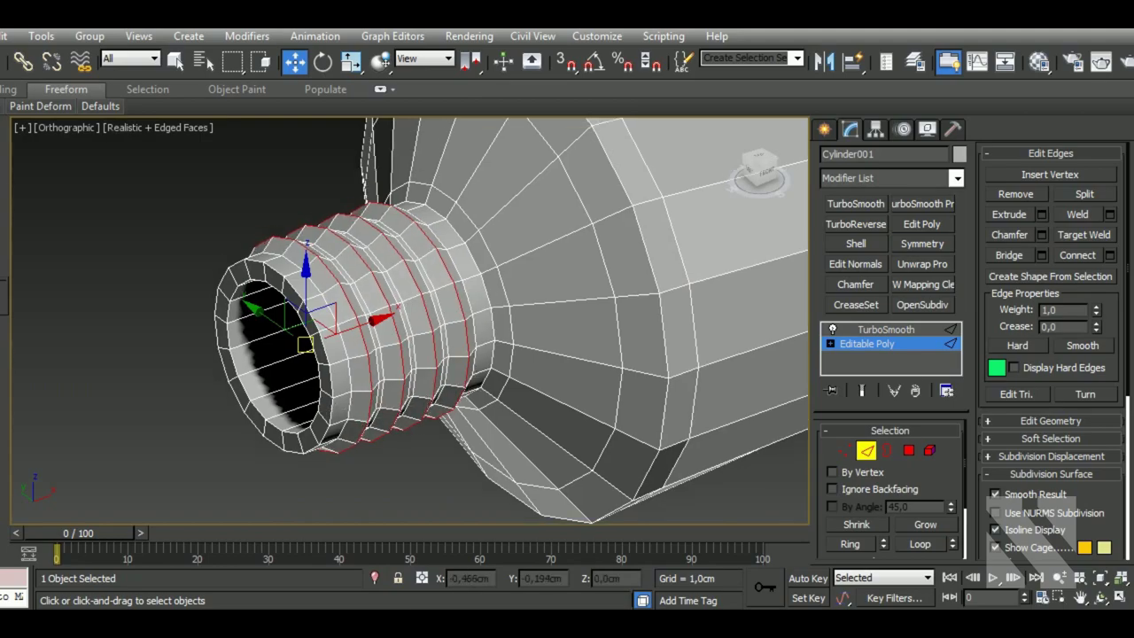
scroll(324, 400, up, 4)
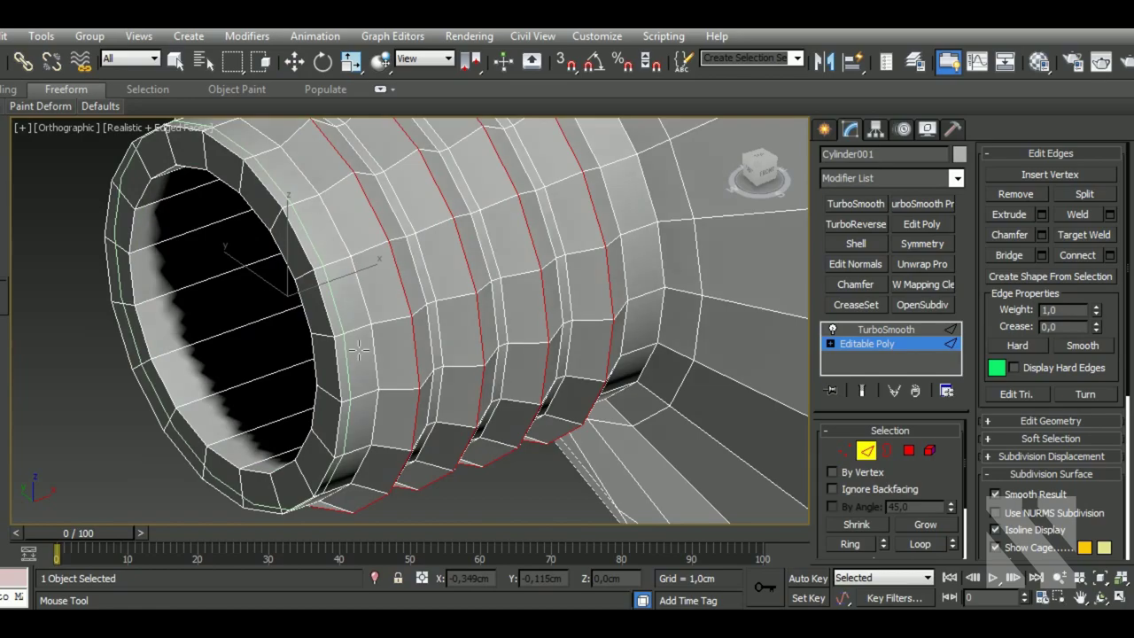
click(359, 350)
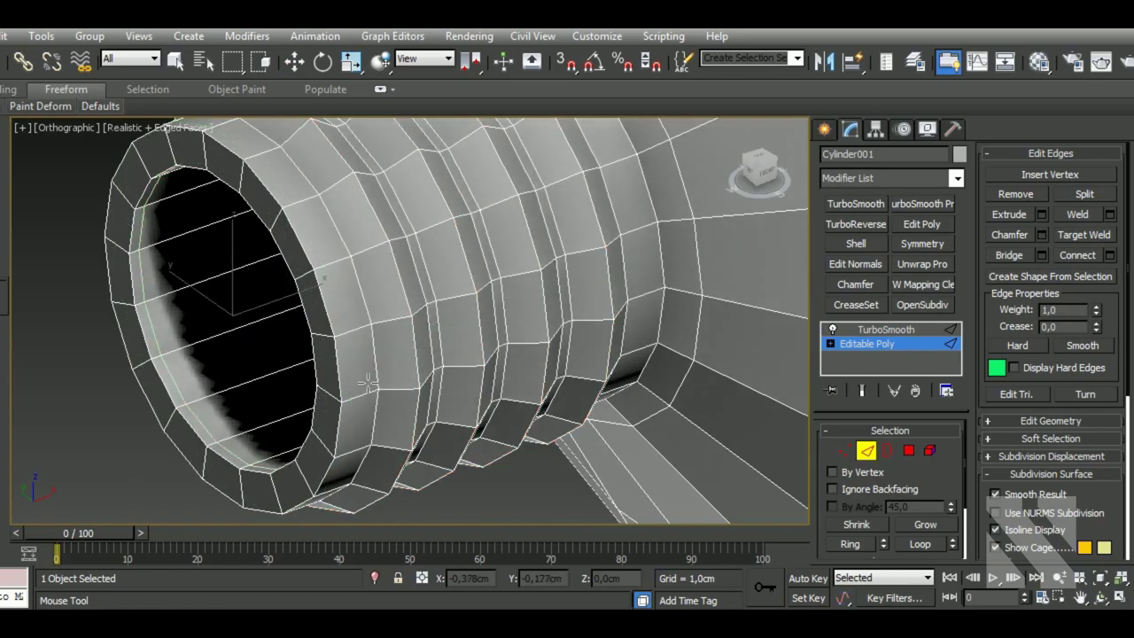
click(363, 348)
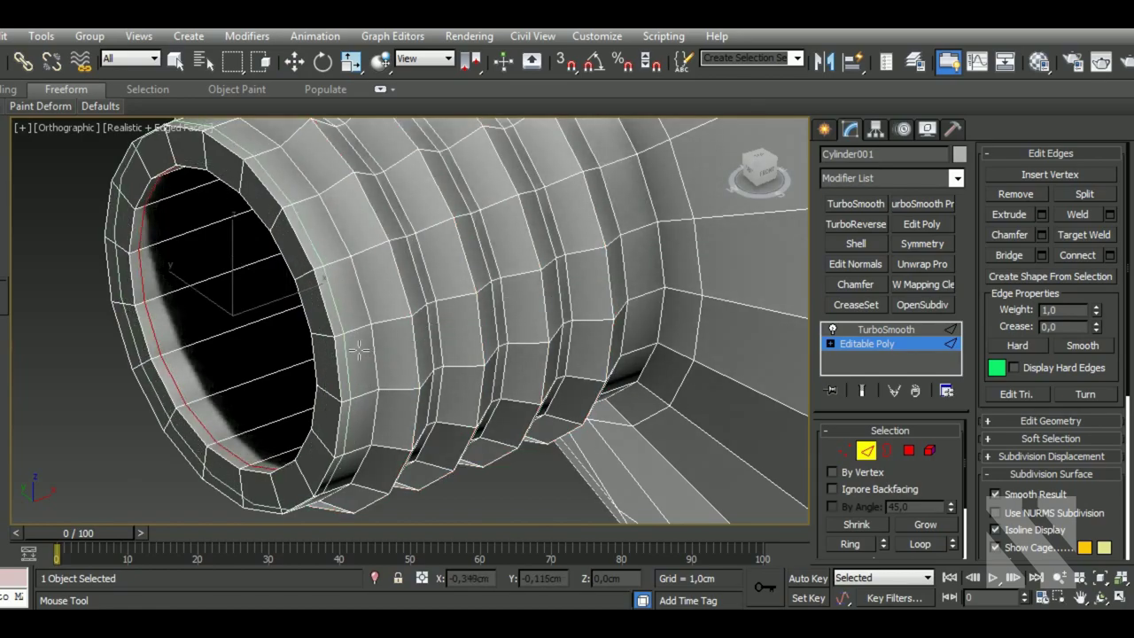
click(348, 348)
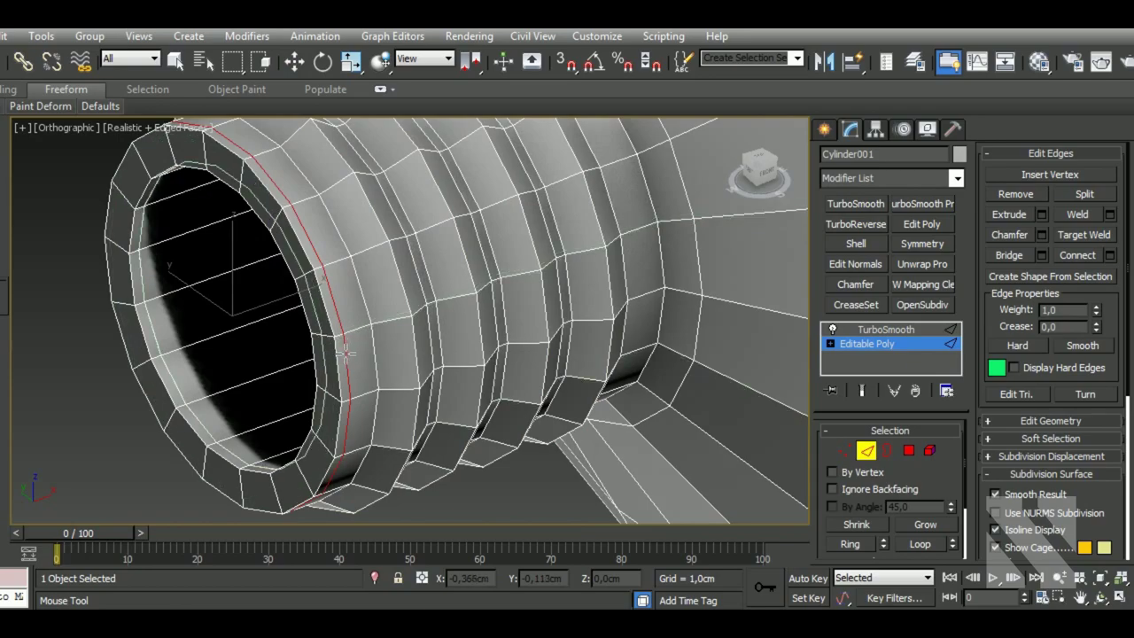
scroll(345, 352, down, 5)
scroll(347, 383, up, 5)
click(395, 365)
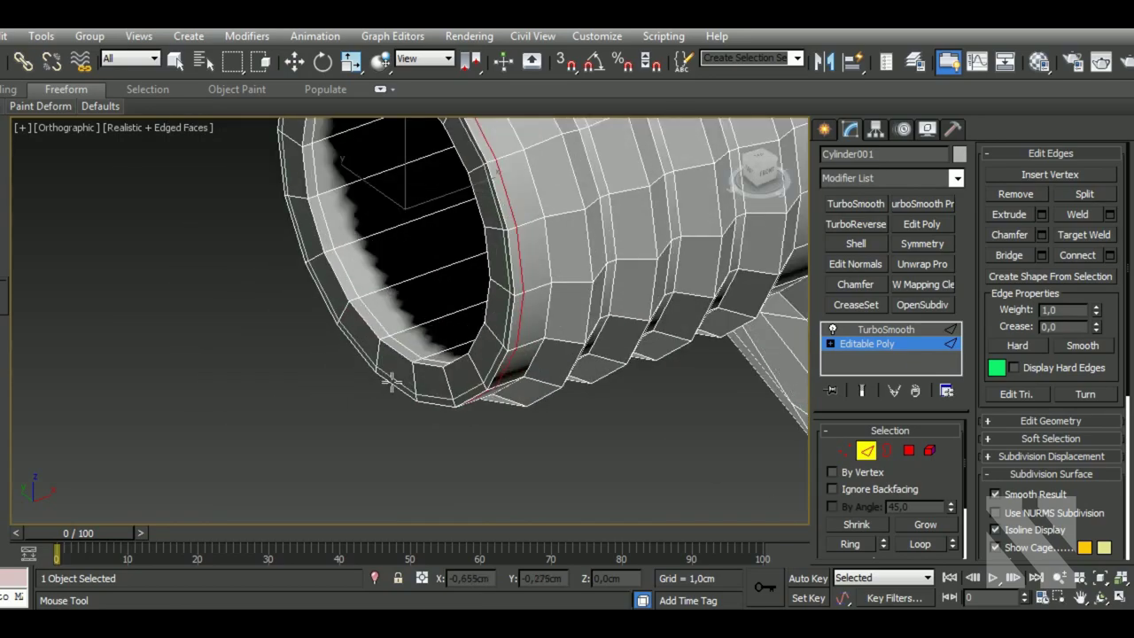
scroll(396, 365, down, 4)
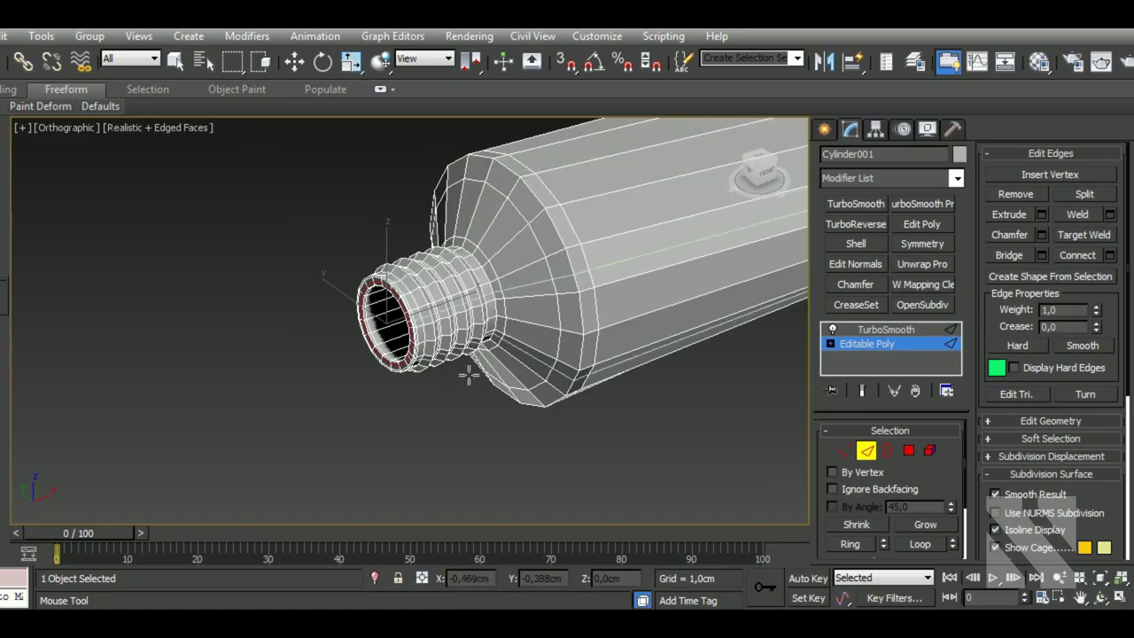
scroll(468, 372, up, 2)
scroll(470, 337, up, 2)
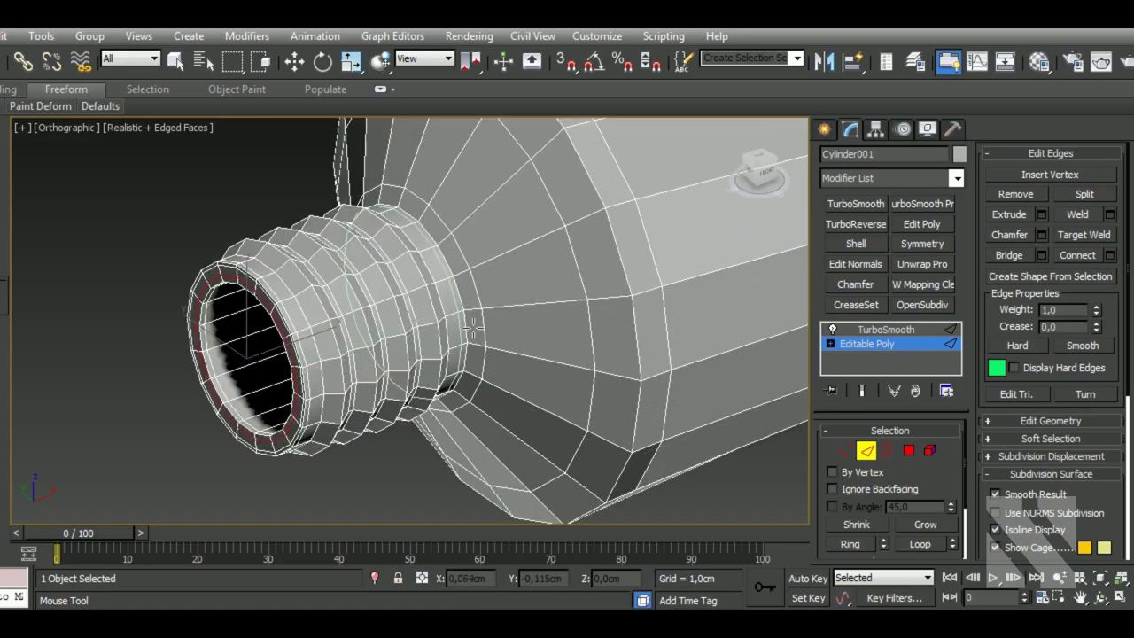
- Make TurboSmooth active in the stack and hide edged faces to show the smoothed tube
key(w)
click(917, 337)
click(917, 337)
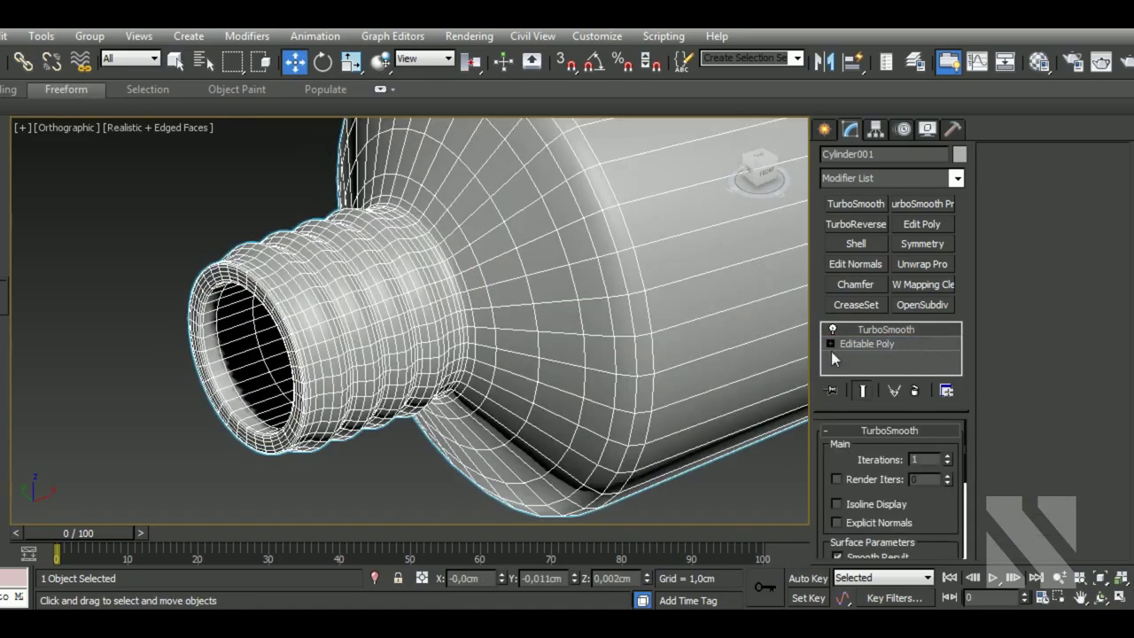
key(F4)
scroll(497, 405, down, 3)
scroll(497, 405, down, 2)
scroll(497, 404, down, 3)
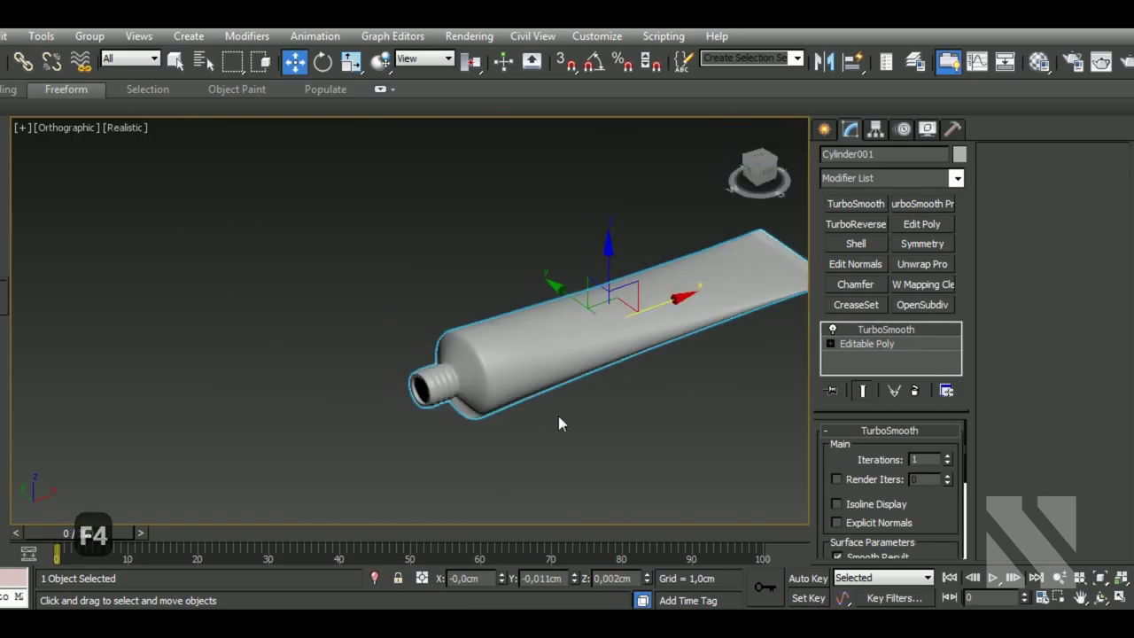
- Frame the tube end in Left view and arm Cylinder creation under Standard Primitives
key(l)
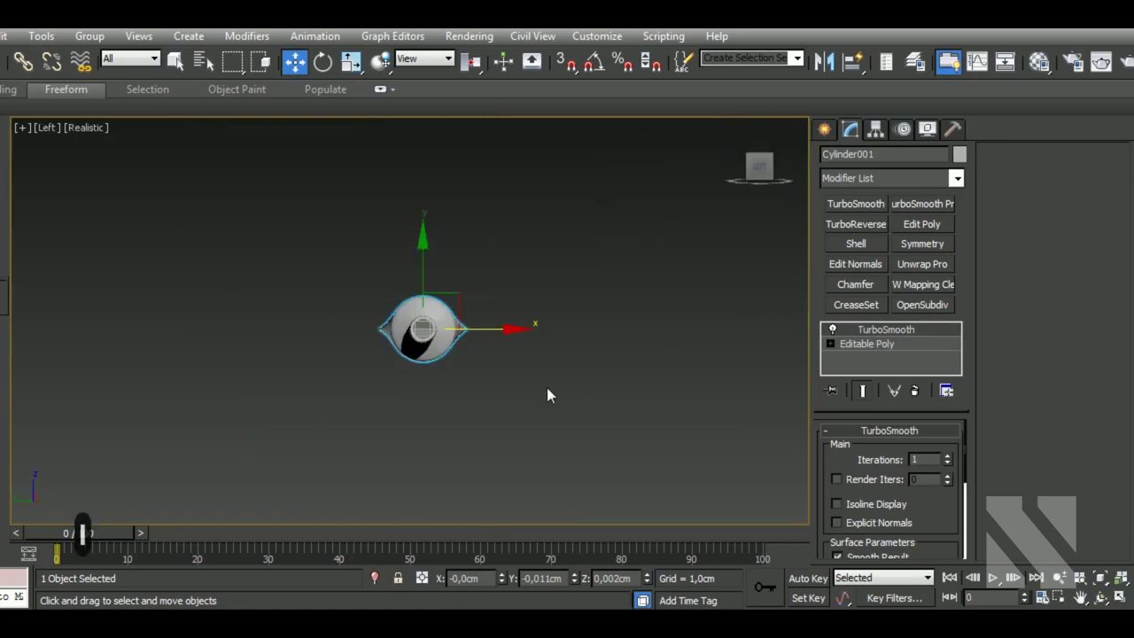
key(z)
click(824, 129)
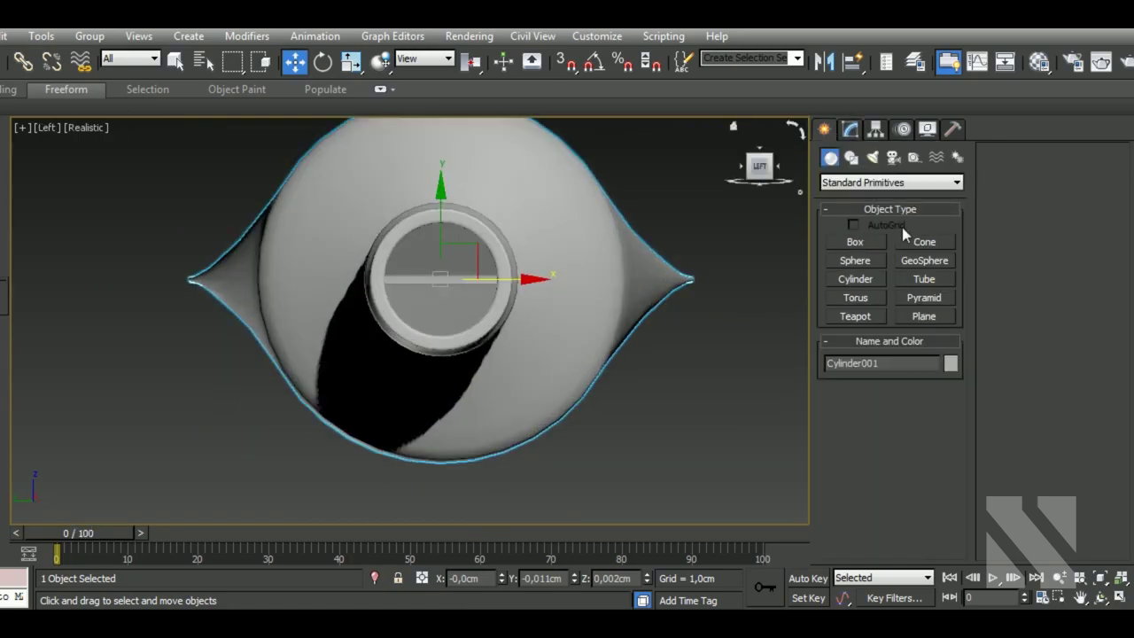
click(869, 279)
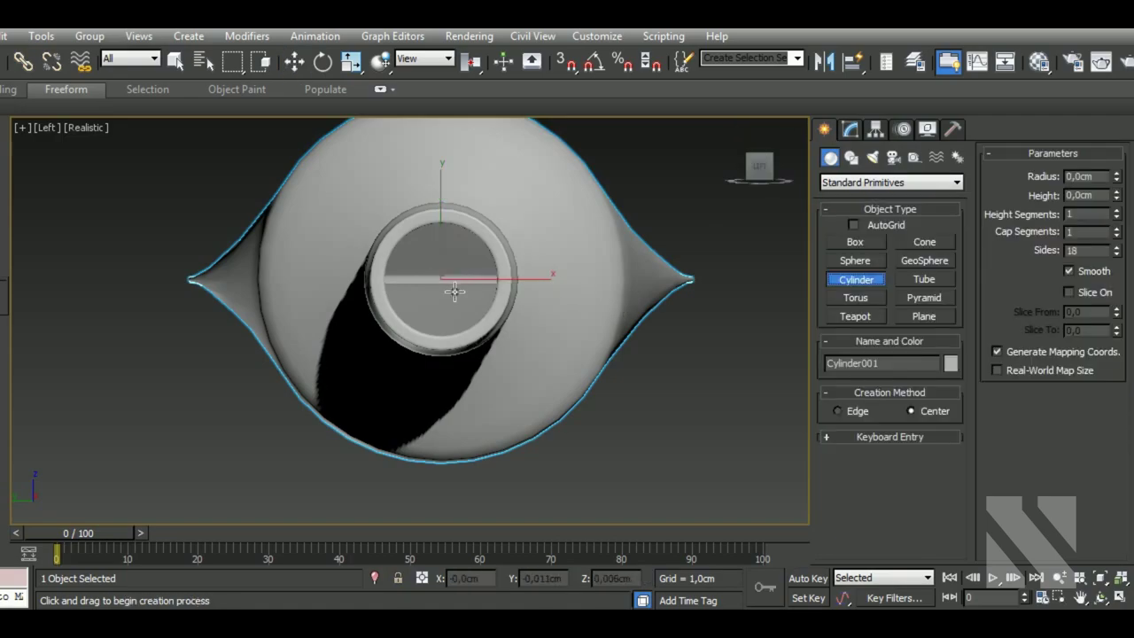
- Draw a 0.243 cm radius, 0.514 cm tall cylinder and slide it over the neck
drag(454, 290, 481, 354)
click(435, 227)
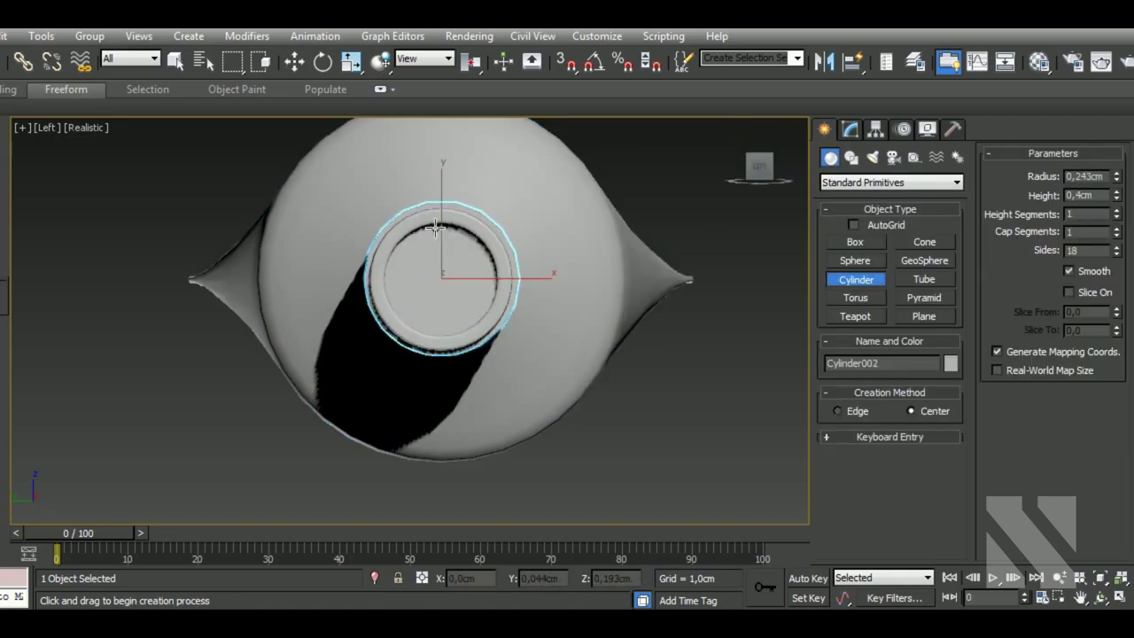
right_click(388, 283)
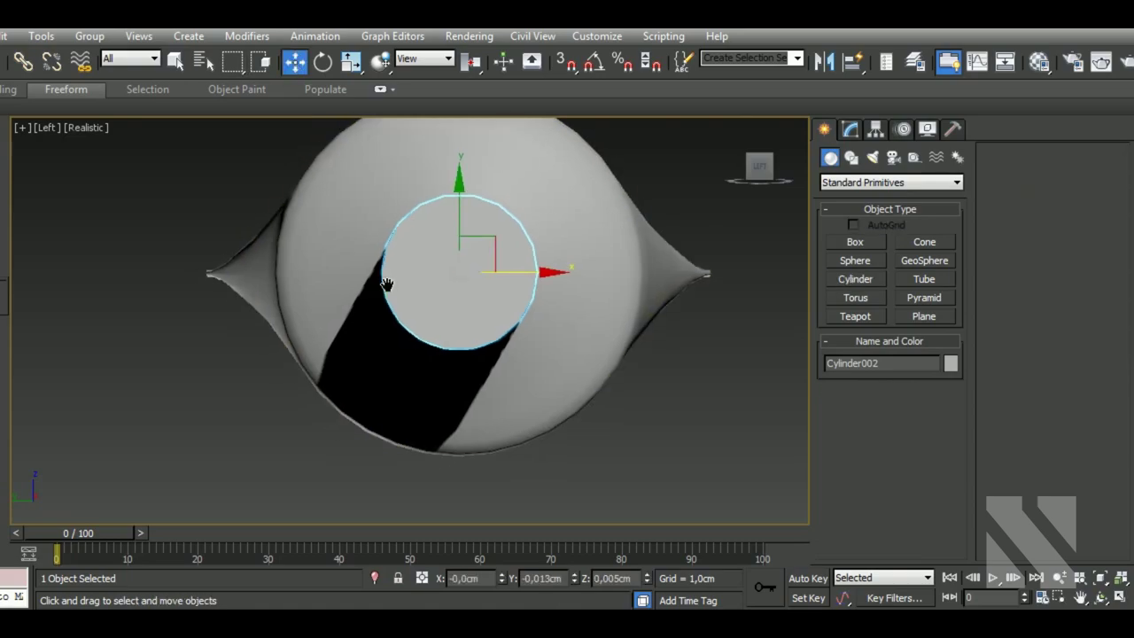
key(f)
scroll(646, 310, up, 3)
scroll(646, 310, up, 4)
scroll(258, 337, down, 5)
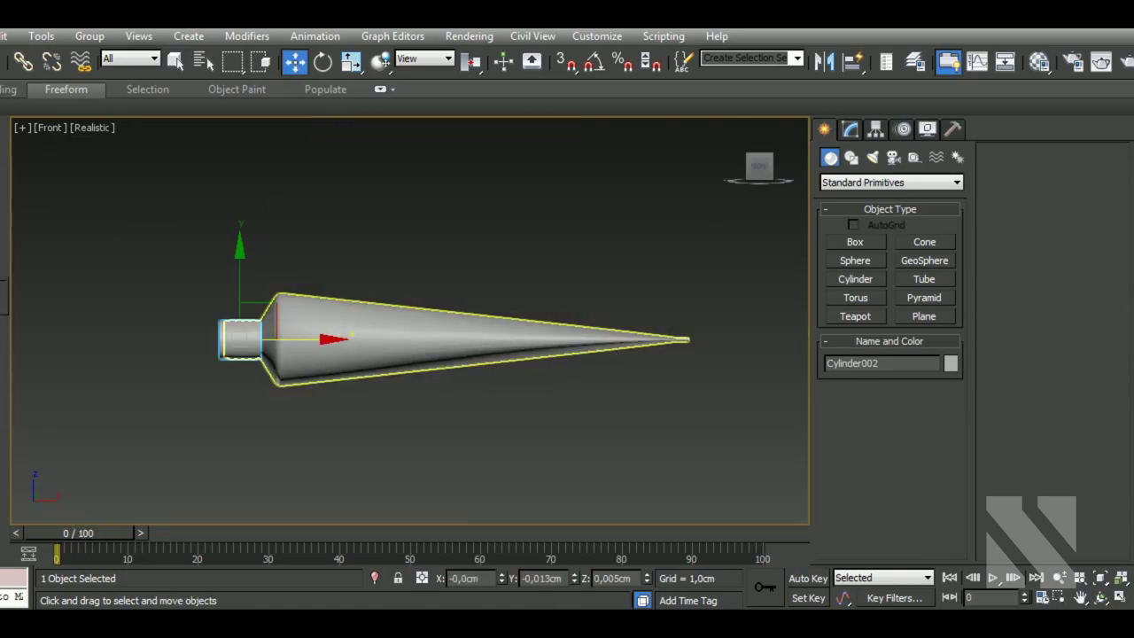
scroll(258, 337, up, 6)
mouse_move(432, 350)
mouse_down()
mouse_move(405, 339)
mouse_move(417, 349)
mouse_up()
click(849, 130)
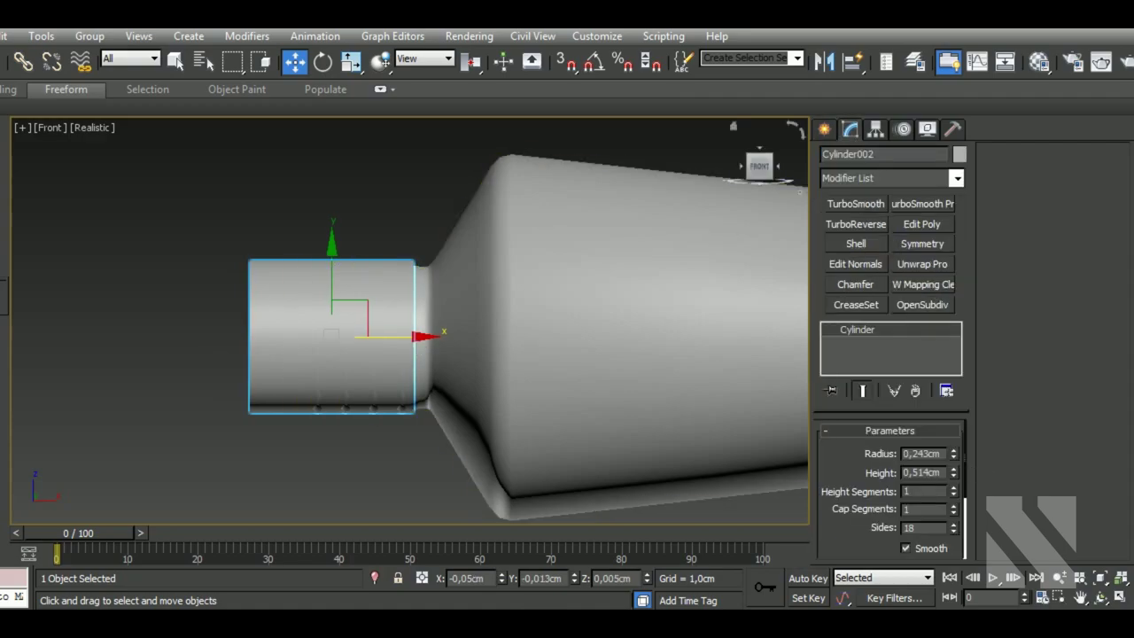
- Reset the crimped end piece's Y position to 0
click(604, 478)
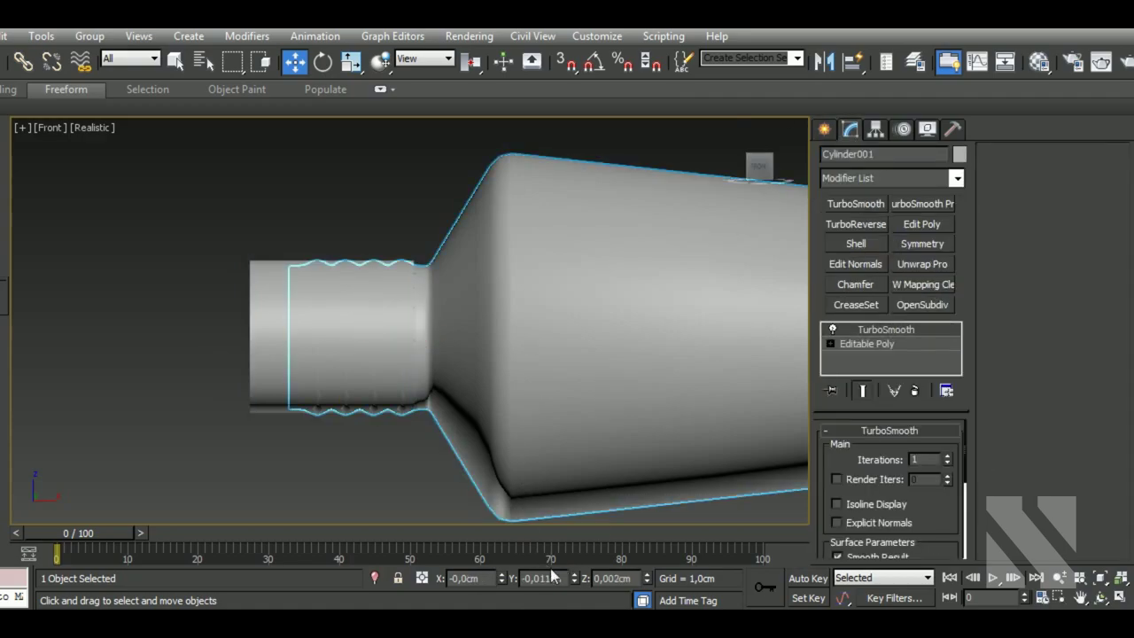
scroll(552, 394, down, 5)
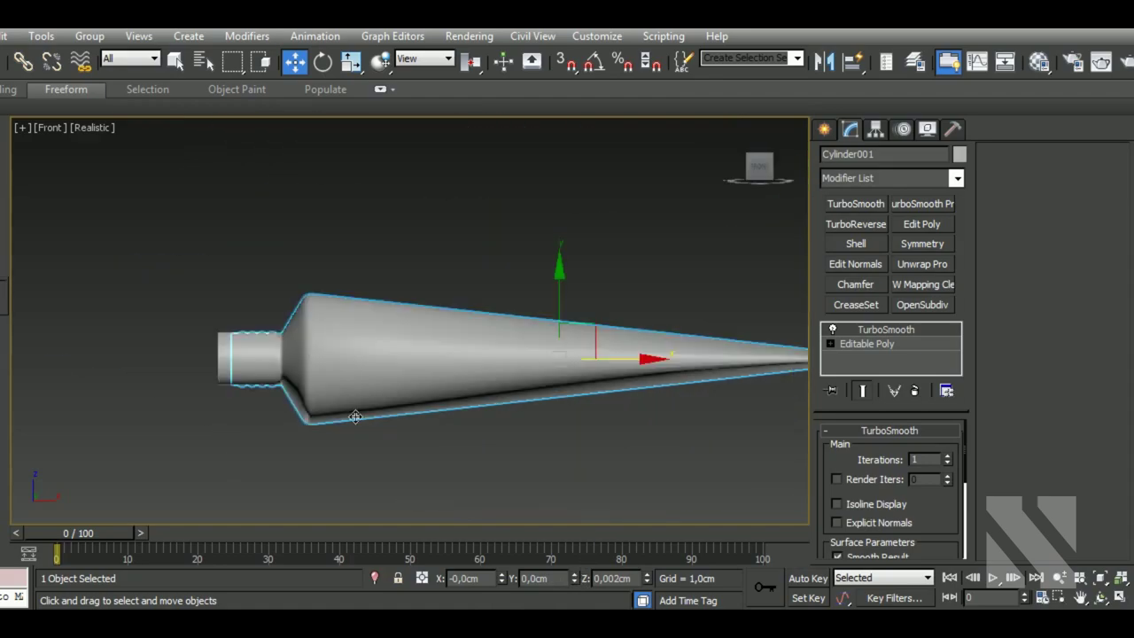
scroll(551, 394, down, 2)
scroll(637, 363, up, 3)
click(666, 379)
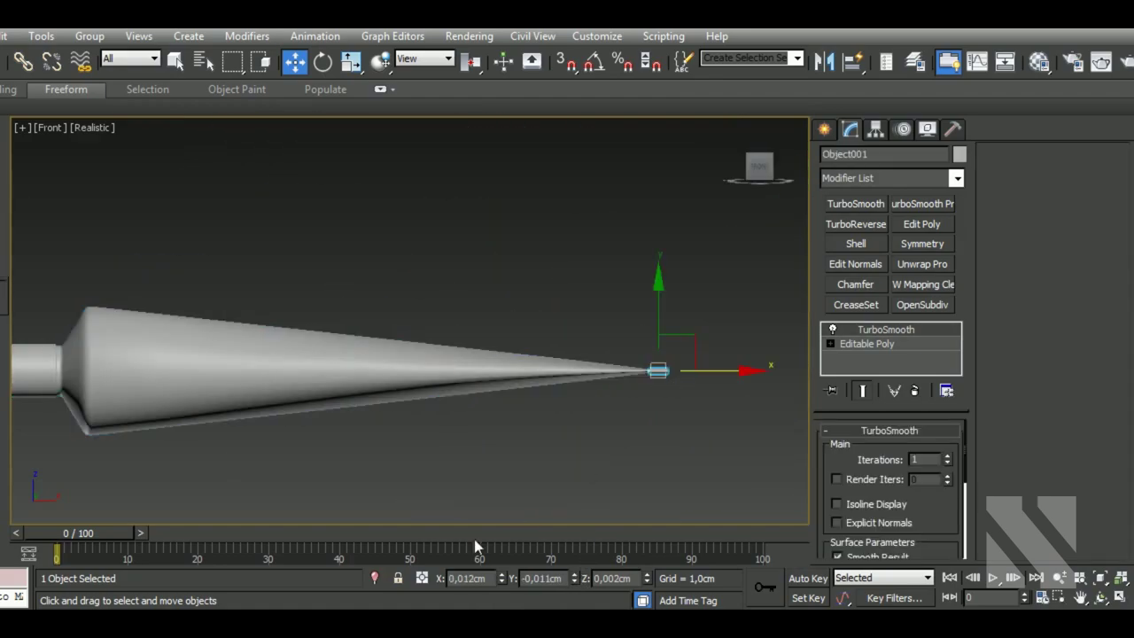
scroll(552, 417, down, 2)
alt+middle_drag(552, 417, 579, 416)
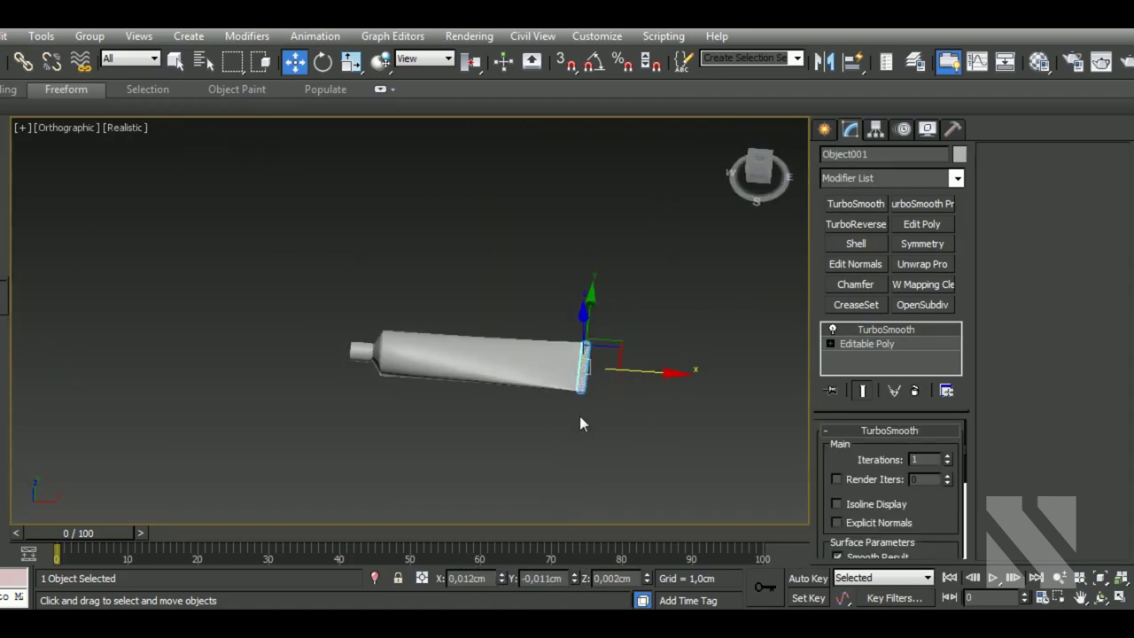
scroll(604, 409, up, 6)
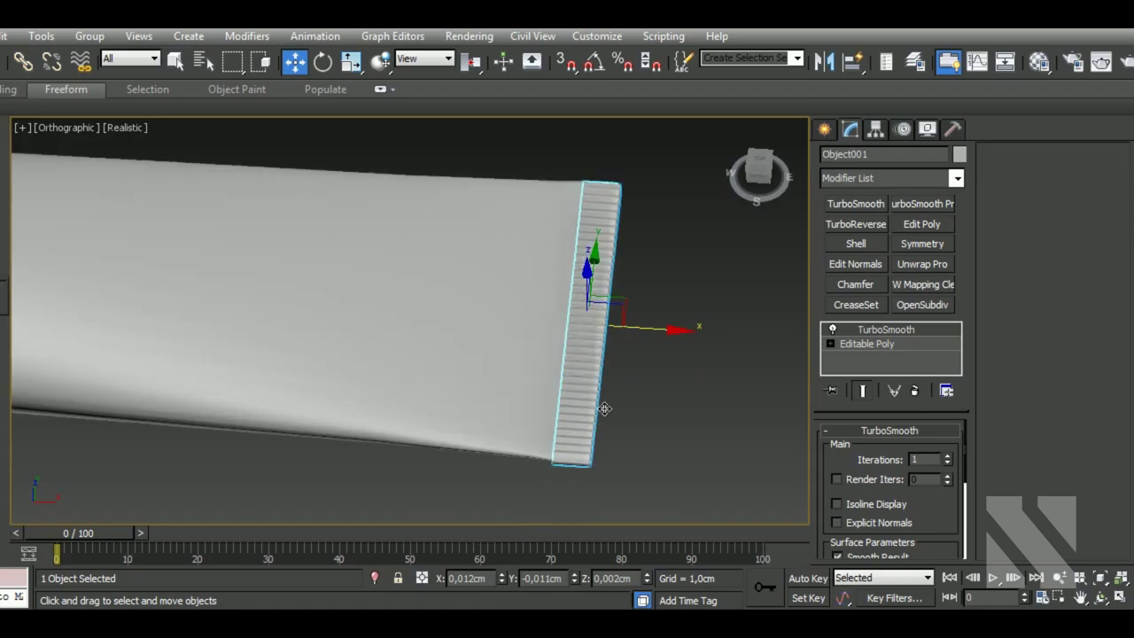
key(t)
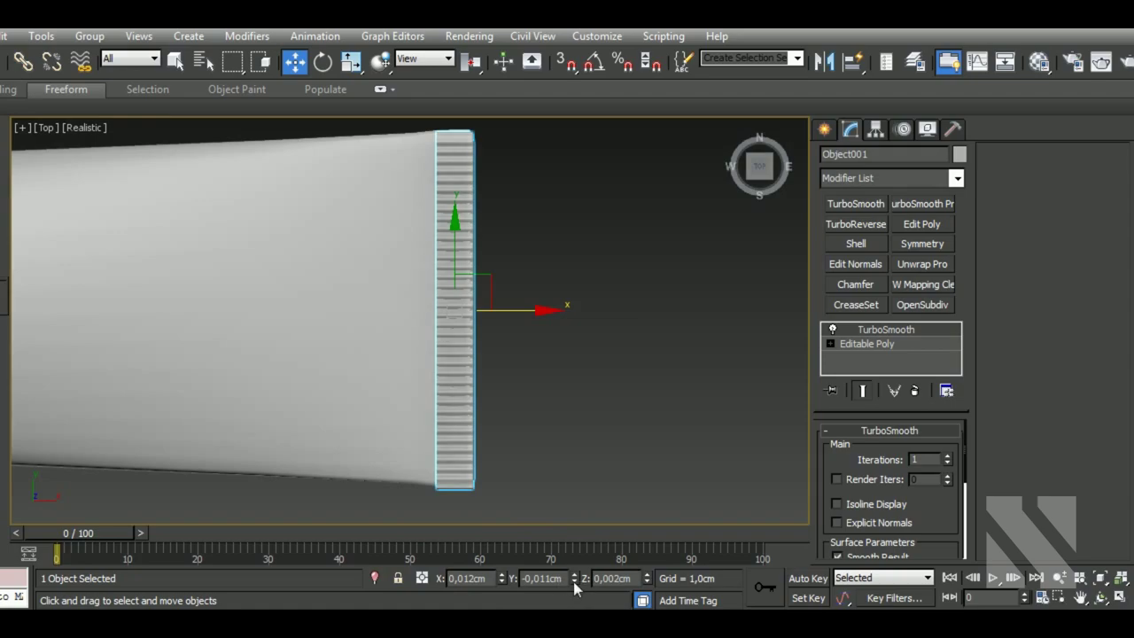
right_click(573, 581)
- Reset the cap cylinder's Y position to 0 and frame it in Front view
scroll(646, 397, down, 4)
scroll(646, 397, down, 1)
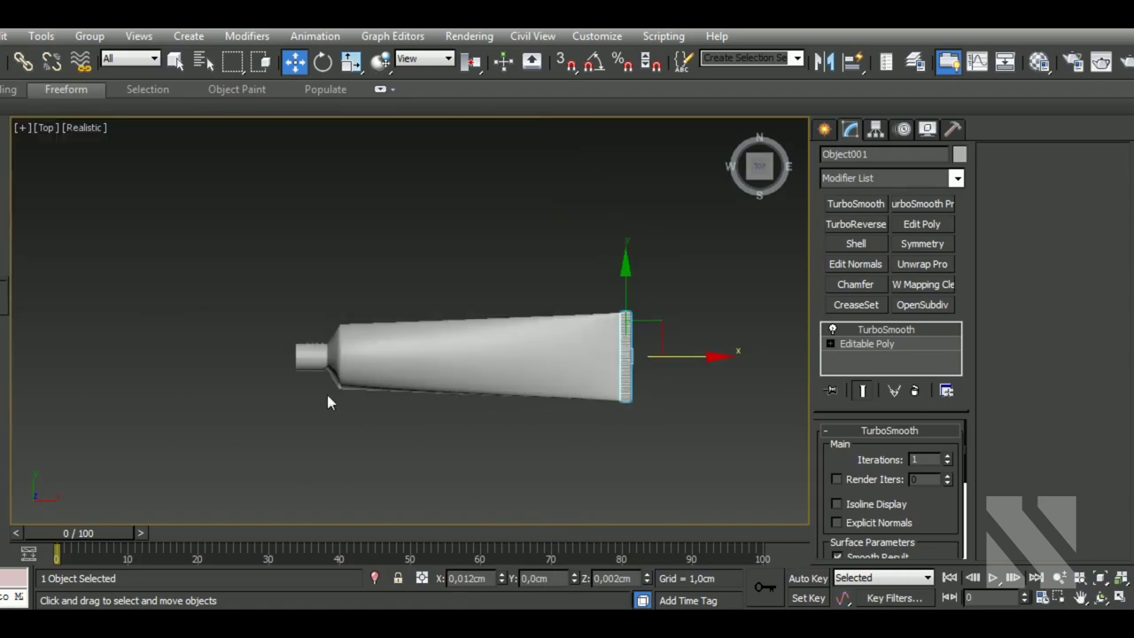
scroll(327, 401, up, 4)
click(280, 297)
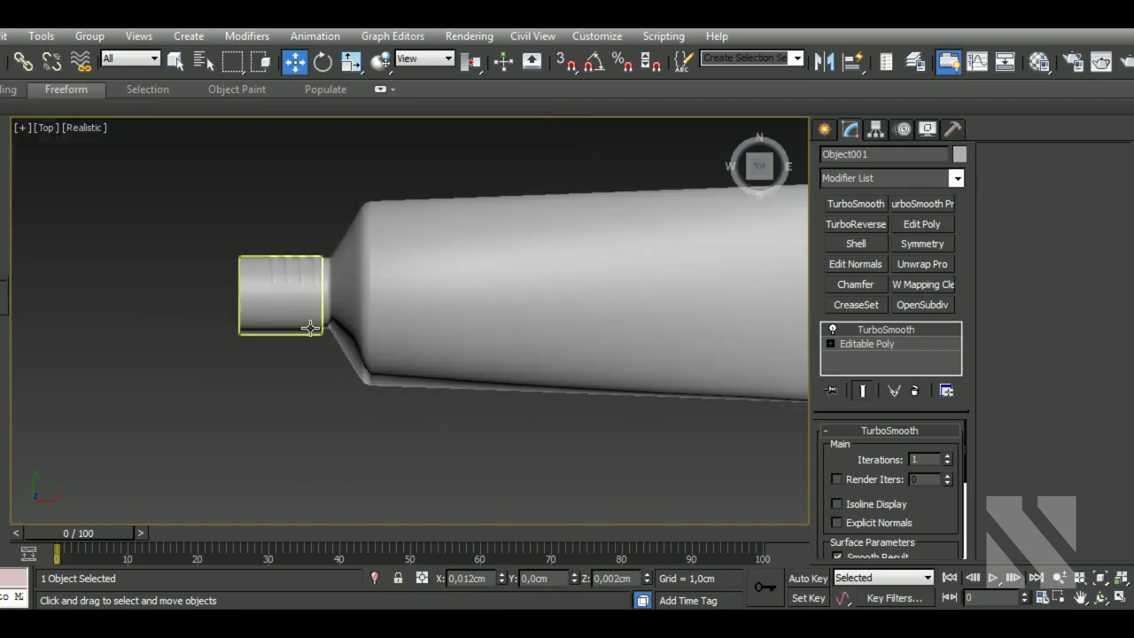
right_click(575, 578)
key(f)
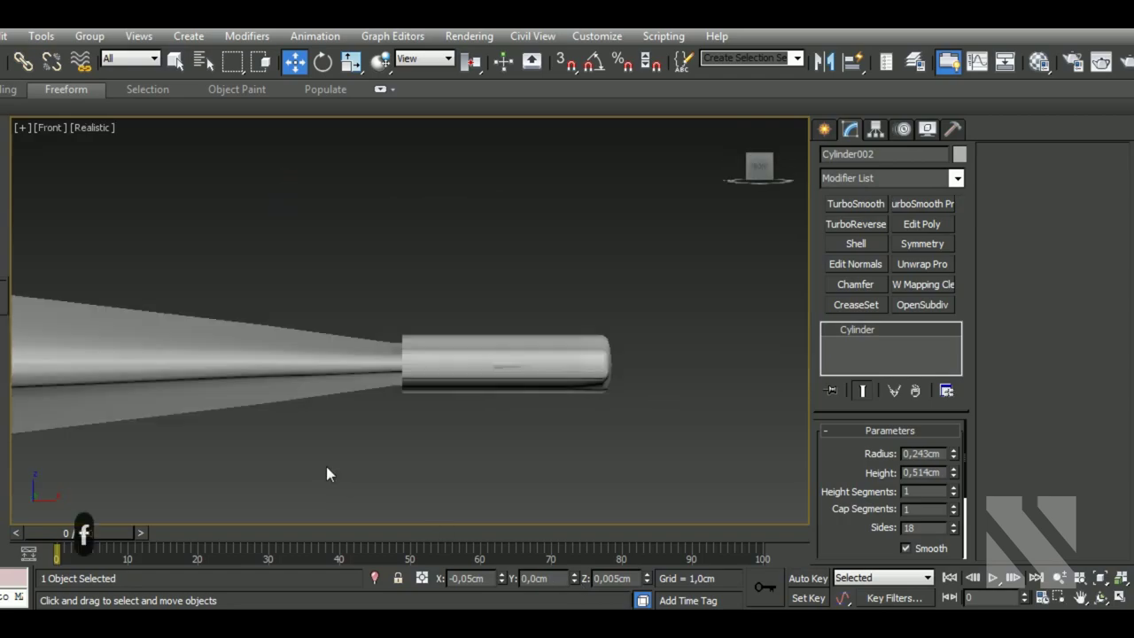
key(z)
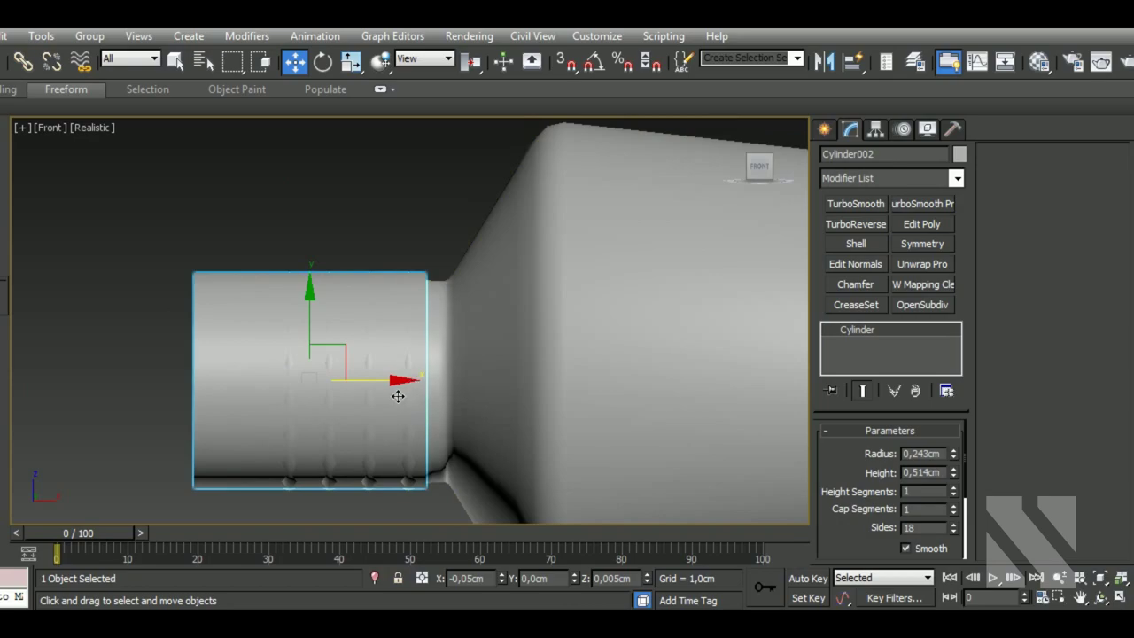
- Nudge the cap along the neck and set its radius to 0,274cm and height to 0,689cm
drag(398, 396, 408, 396)
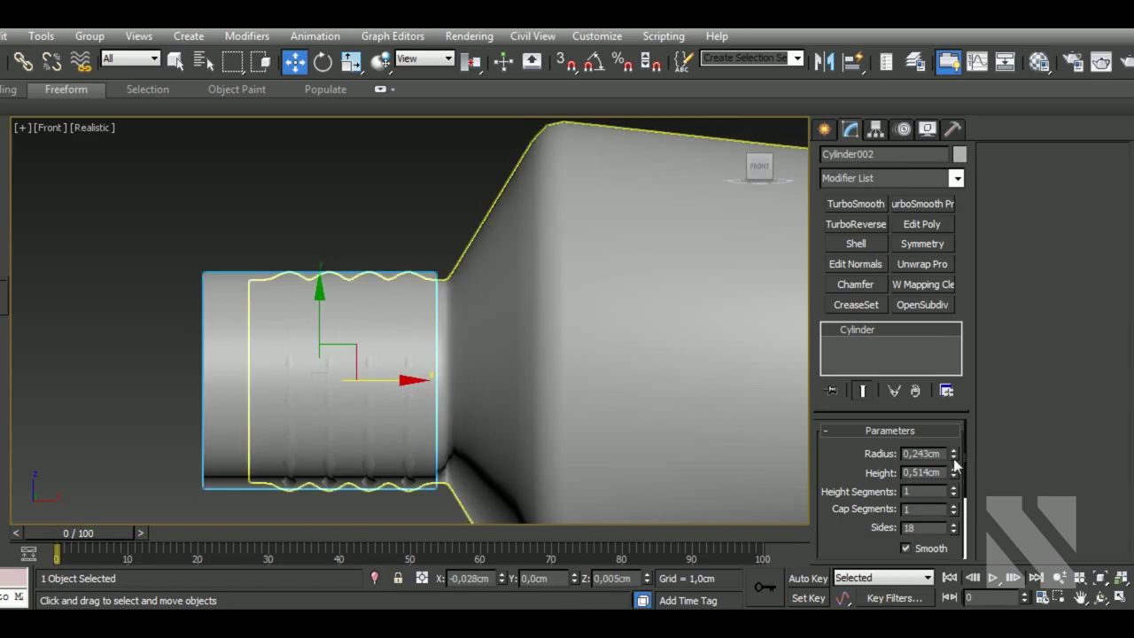
drag(954, 452, 966, 454)
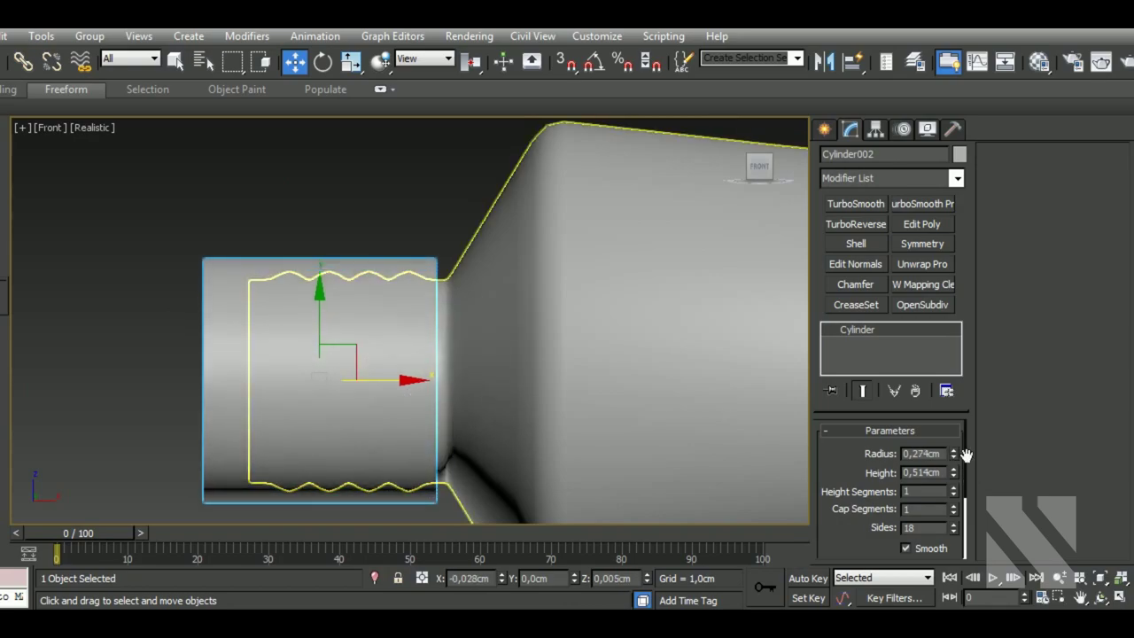
scroll(951, 476, down, 1)
scroll(951, 475, up, 1)
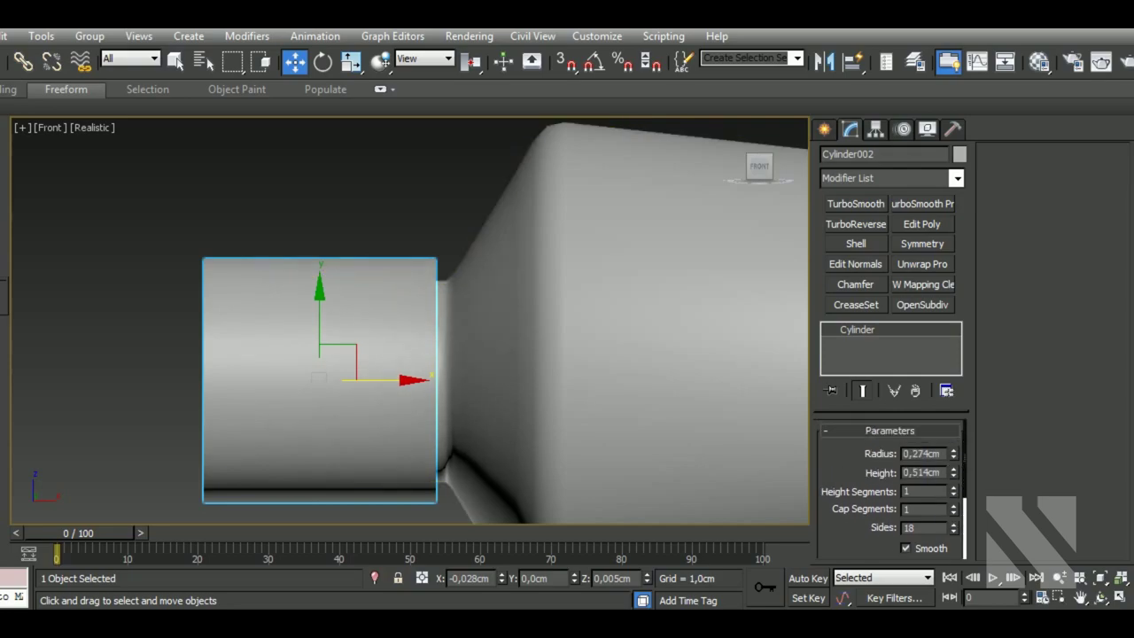
drag(954, 478, 969, 453)
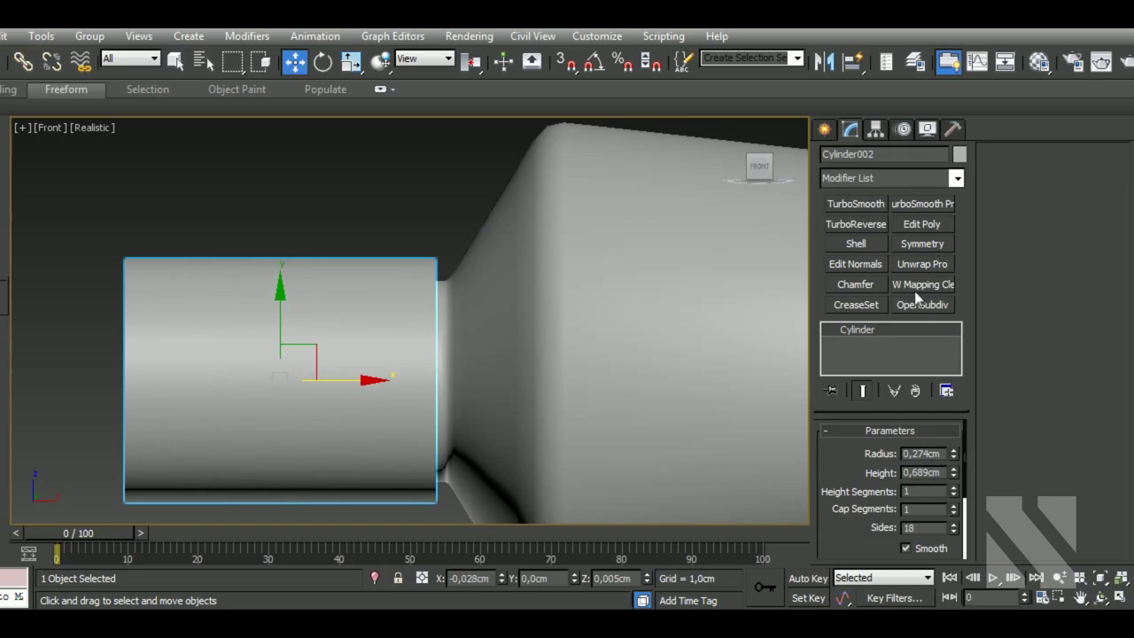
- Convert the cap to Editable Poly, add Edit Poly, and scale its left-end vertices into a slight taper
right_click(919, 327)
click(981, 464)
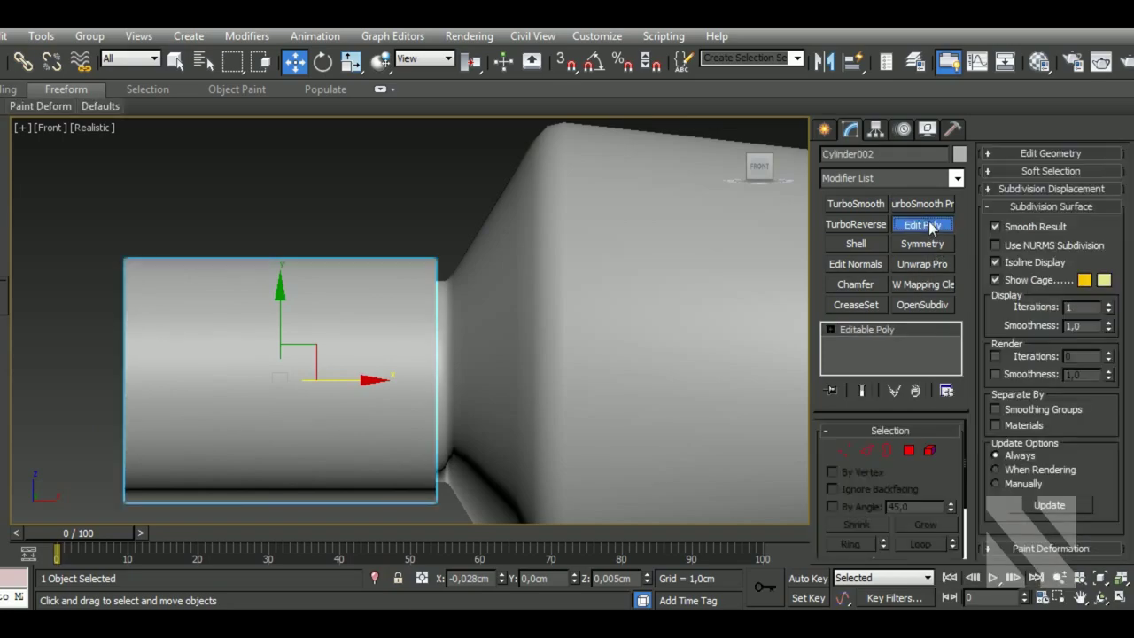
click(930, 228)
middle_drag(304, 392, 372, 392)
key(1)
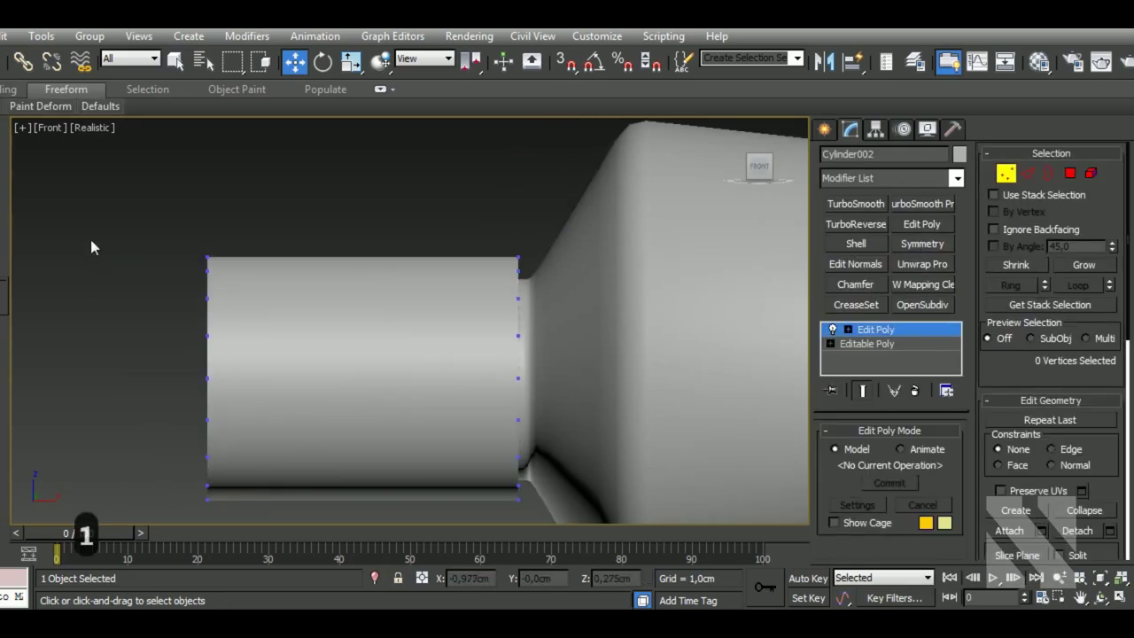
drag(293, 512, 293, 514)
key(r)
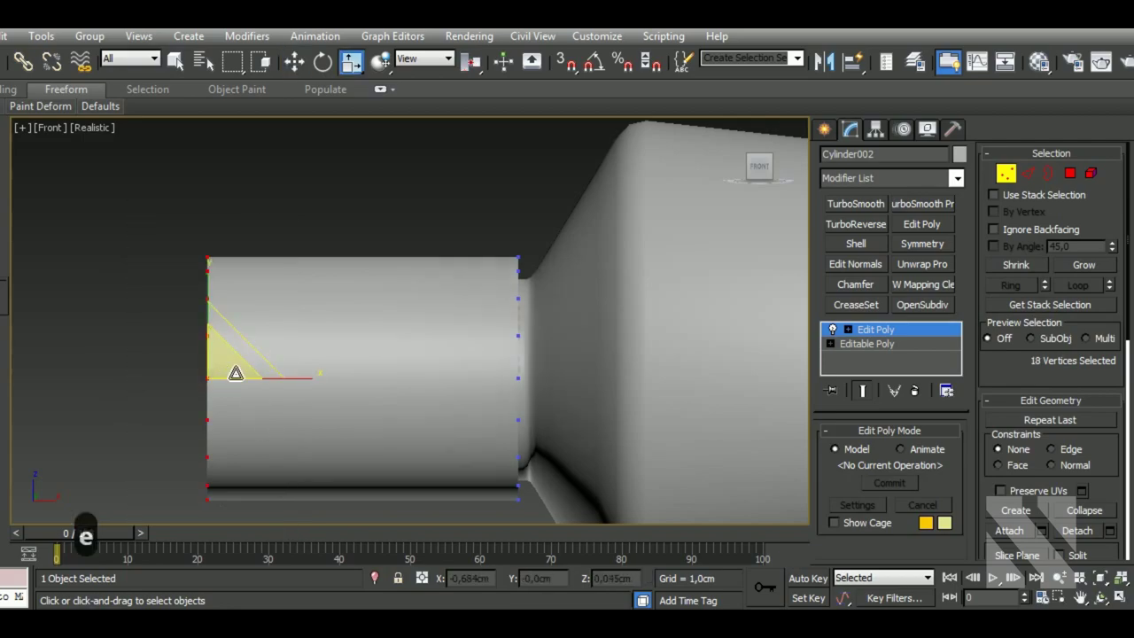
drag(236, 370, 237, 394)
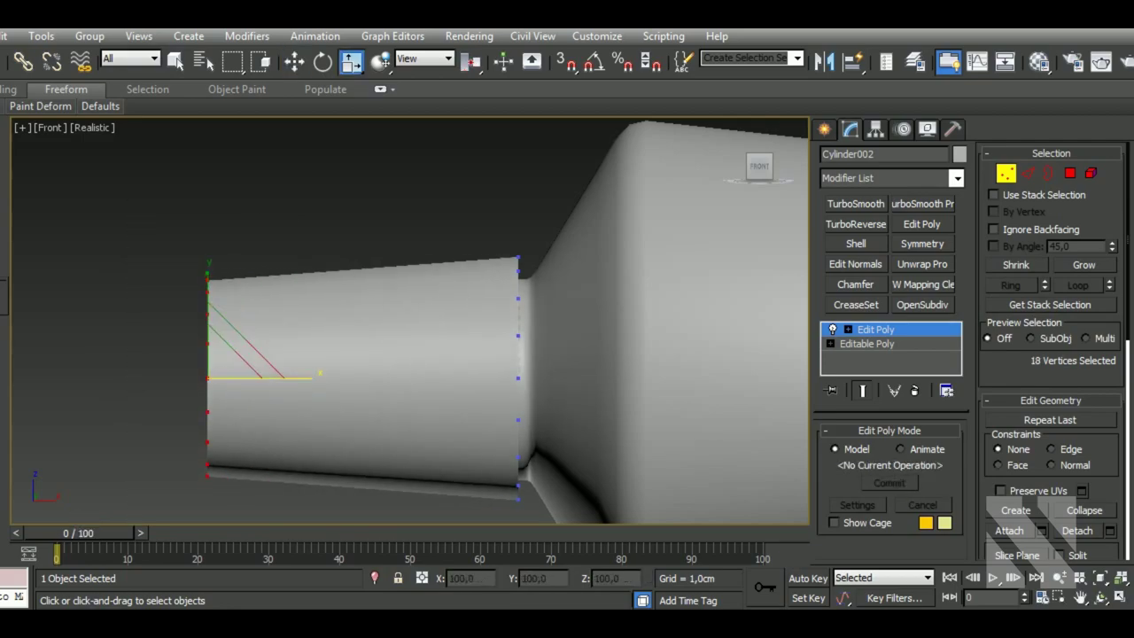
- Show edged faces with F4 and isolate the cap cylinder from the body
click(882, 355)
middle_drag(359, 328, 392, 245)
scroll(393, 246, down, 3)
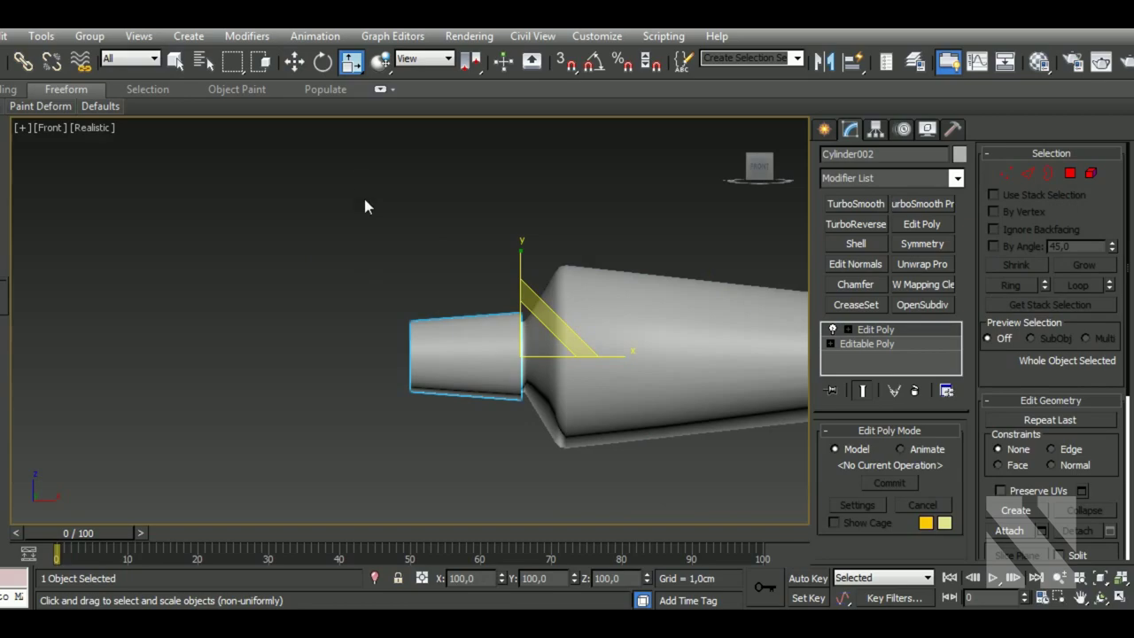
key(F4)
scroll(499, 399, up, 5)
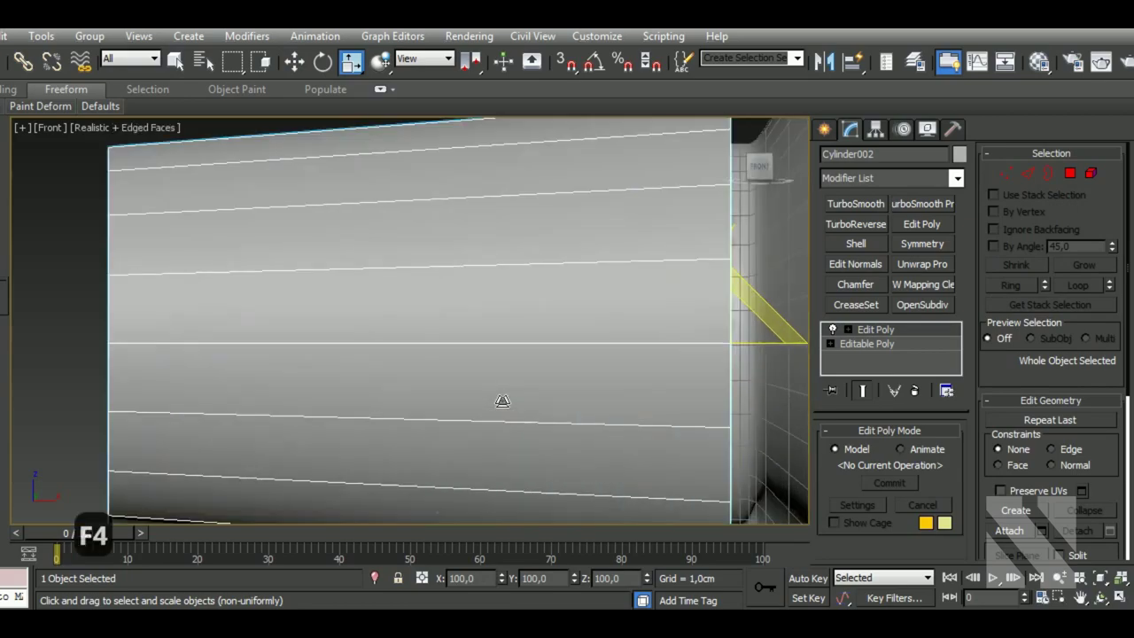
scroll(500, 400, down, 2)
alt+middle_drag(502, 400, 507, 454)
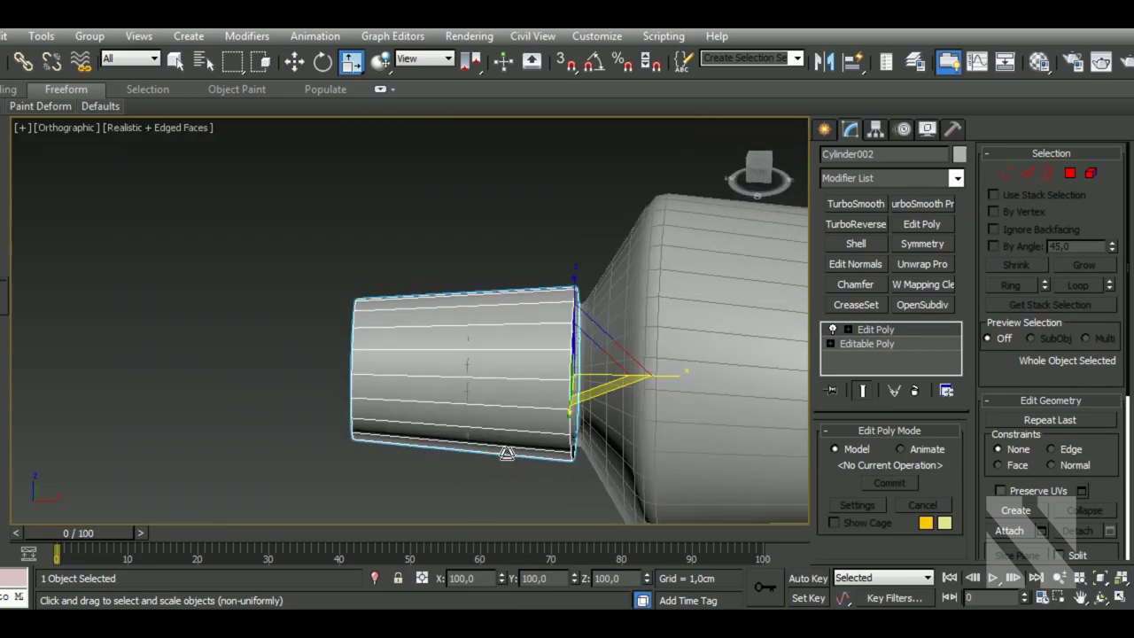
click(374, 578)
- Orbit the cap into perspective and bring up the modifier stack's right-click menu
alt+middle_drag(497, 451, 559, 394)
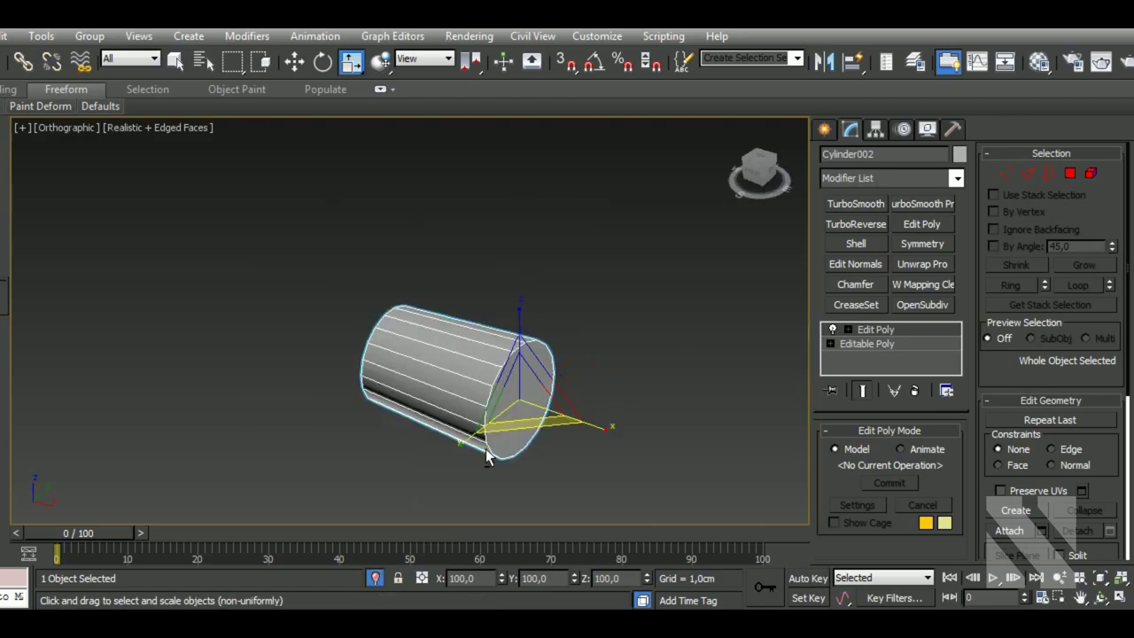
scroll(559, 394, up, 3)
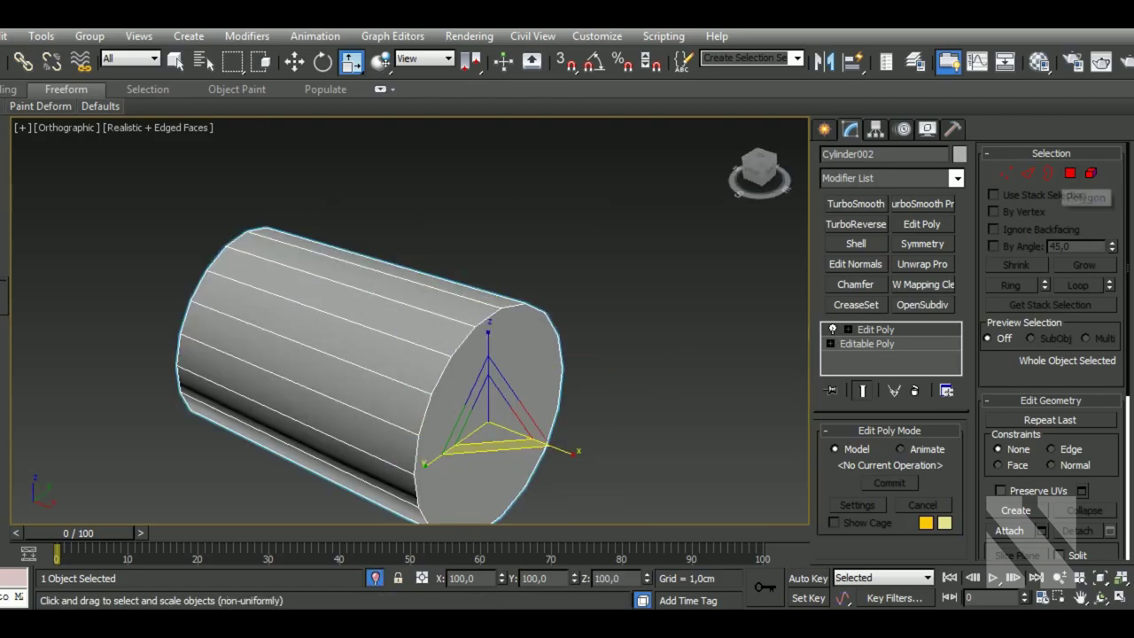
right_click(922, 342)
click(921, 329)
right_click(921, 337)
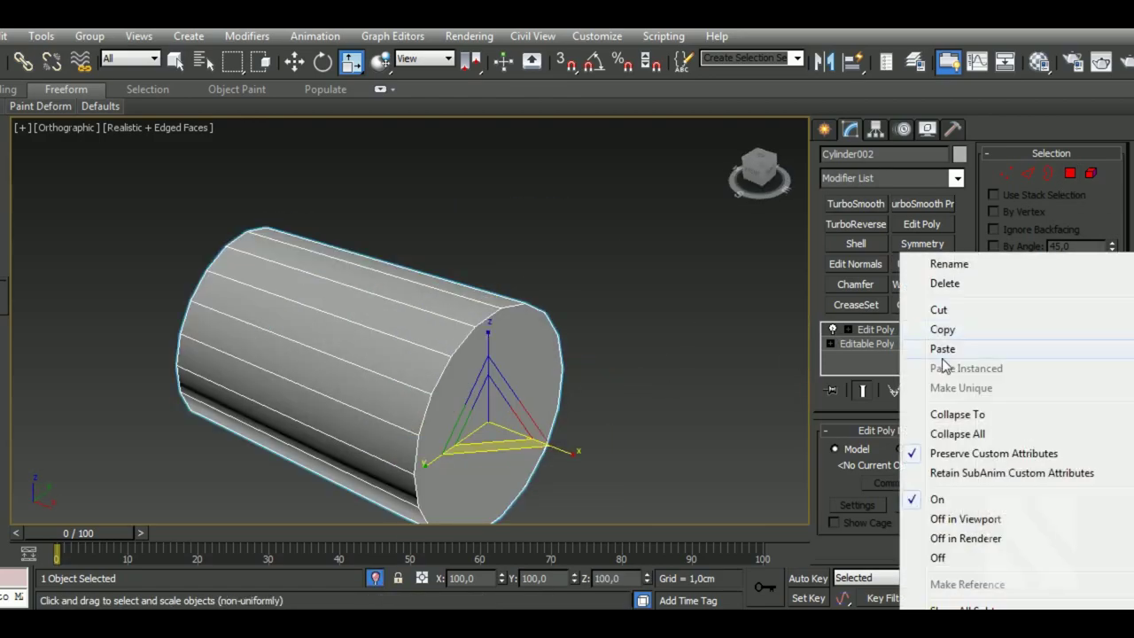
- Collapse the stack and delete the cap cylinder's end polygon to leave it open
click(956, 414)
click(909, 450)
click(496, 407)
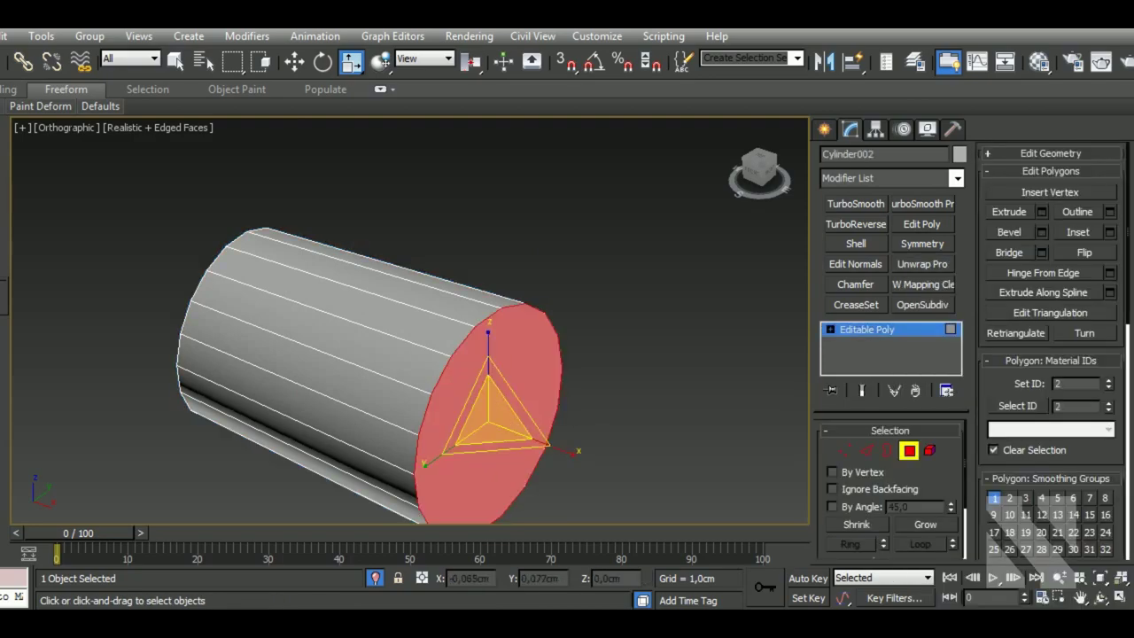
mouse_move(496, 408)
alt+middle_down()
mouse_move(454, 346)
mouse_move(492, 359)
alt+middle_up()
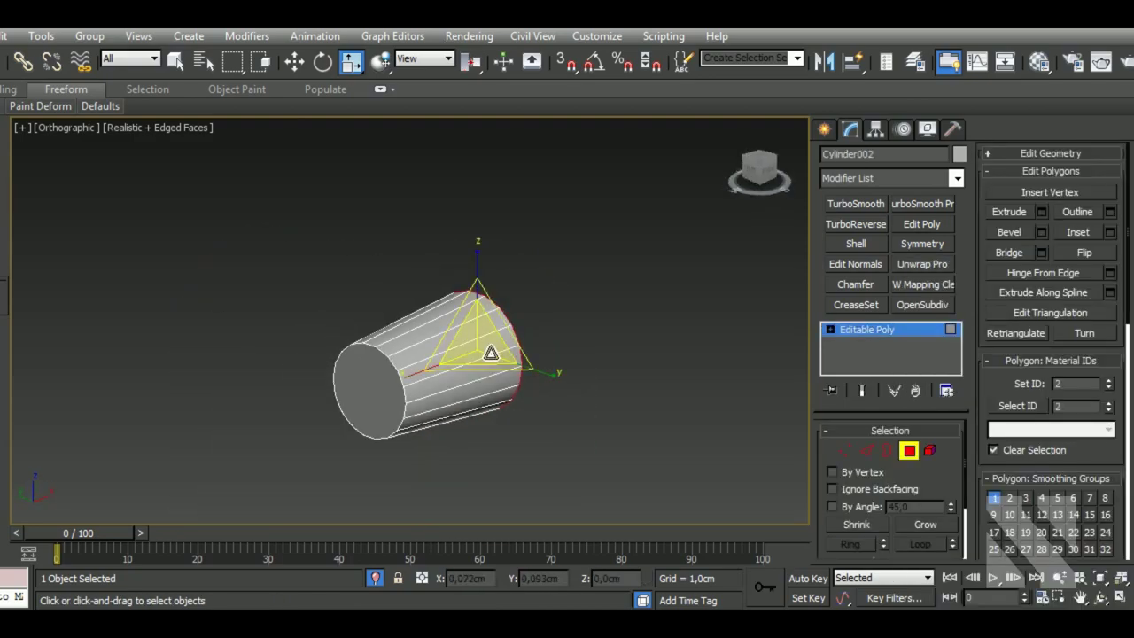
key(Delete)
alt+middle_drag(590, 376, 433, 395)
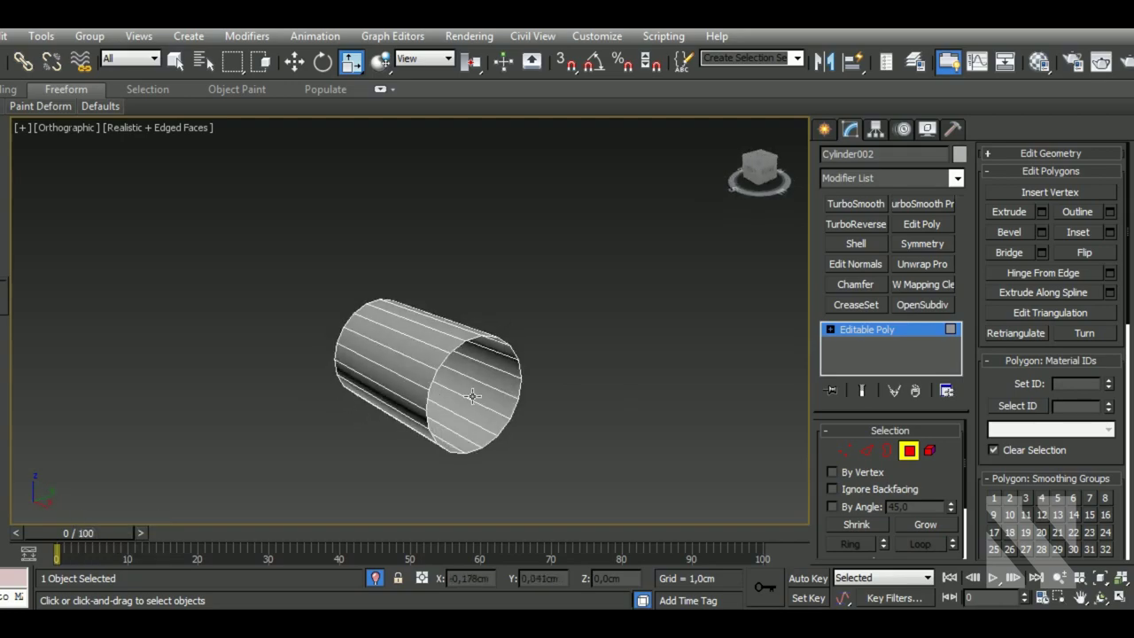
scroll(472, 396, up, 2)
- Add a Shell with Outer 0 and Inner 0,048cm, isolate the cap, and add Edit Poly on top
click(910, 451)
click(855, 244)
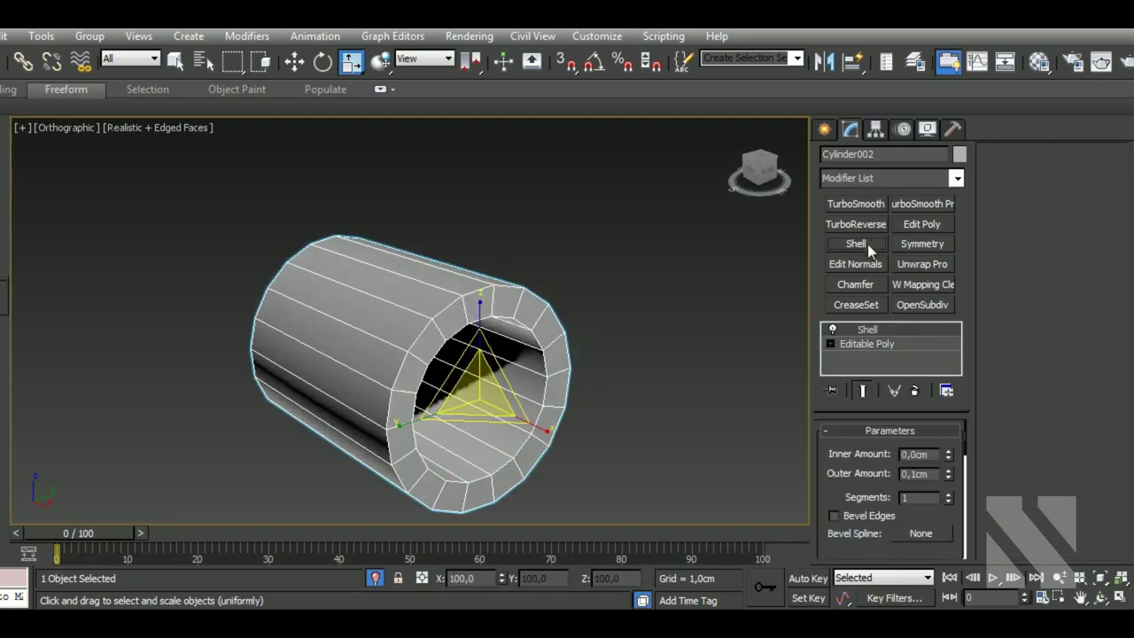
click(948, 479)
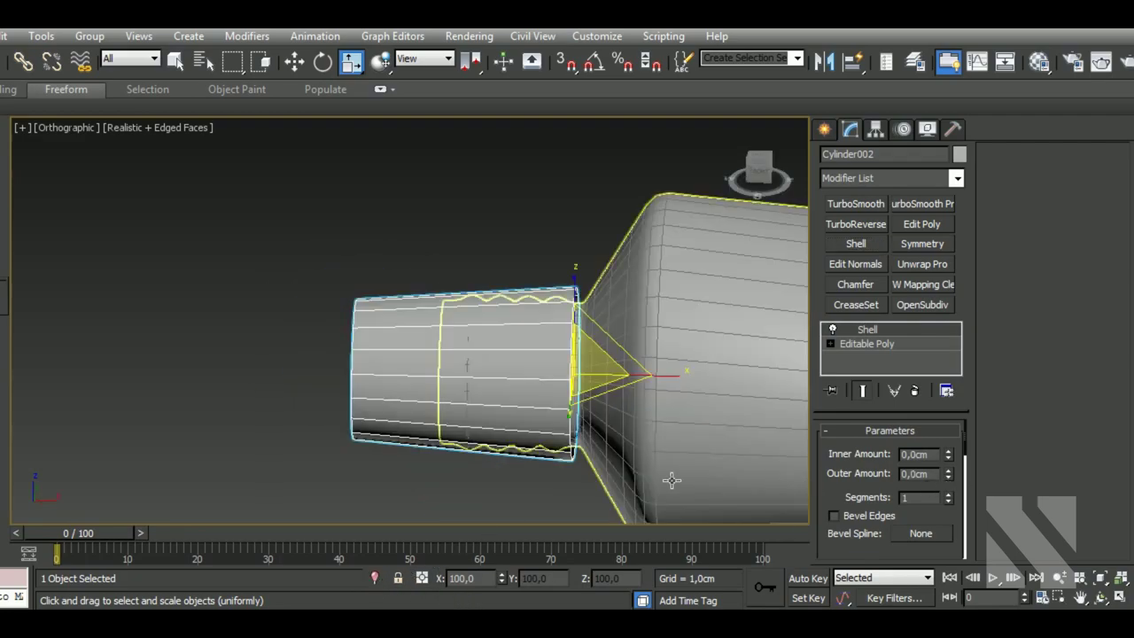
alt+middle_drag(671, 481, 615, 493)
drag(948, 450, 969, 428)
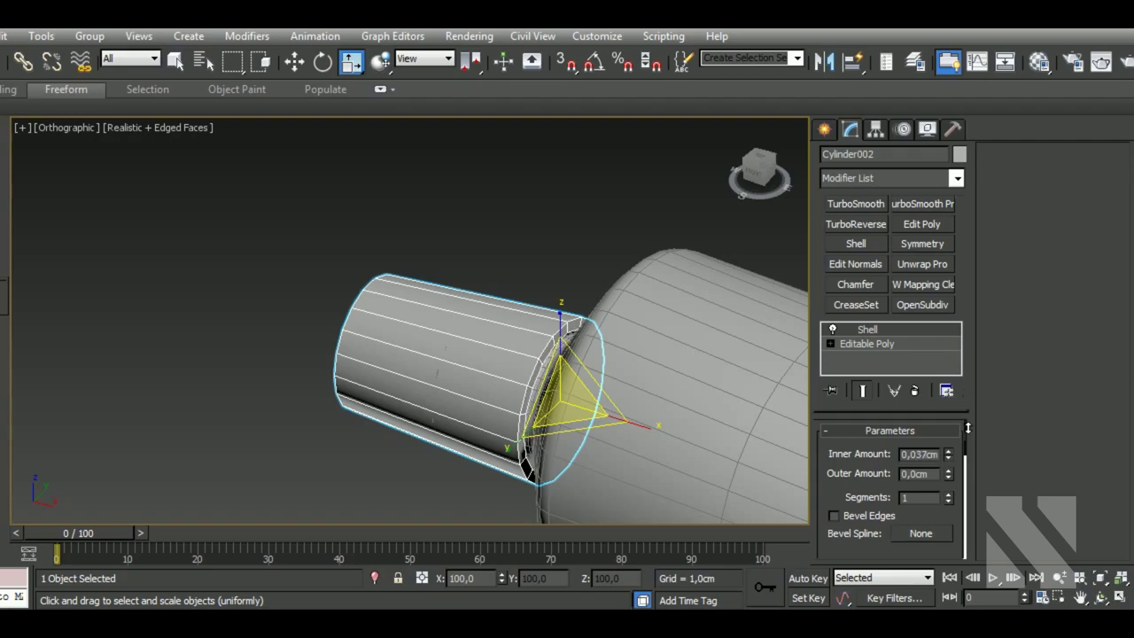
click(376, 577)
mouse_move(444, 454)
alt+middle_down()
mouse_move(657, 445)
mouse_move(612, 462)
mouse_move(462, 484)
mouse_move(457, 474)
mouse_move(540, 490)
alt+middle_up()
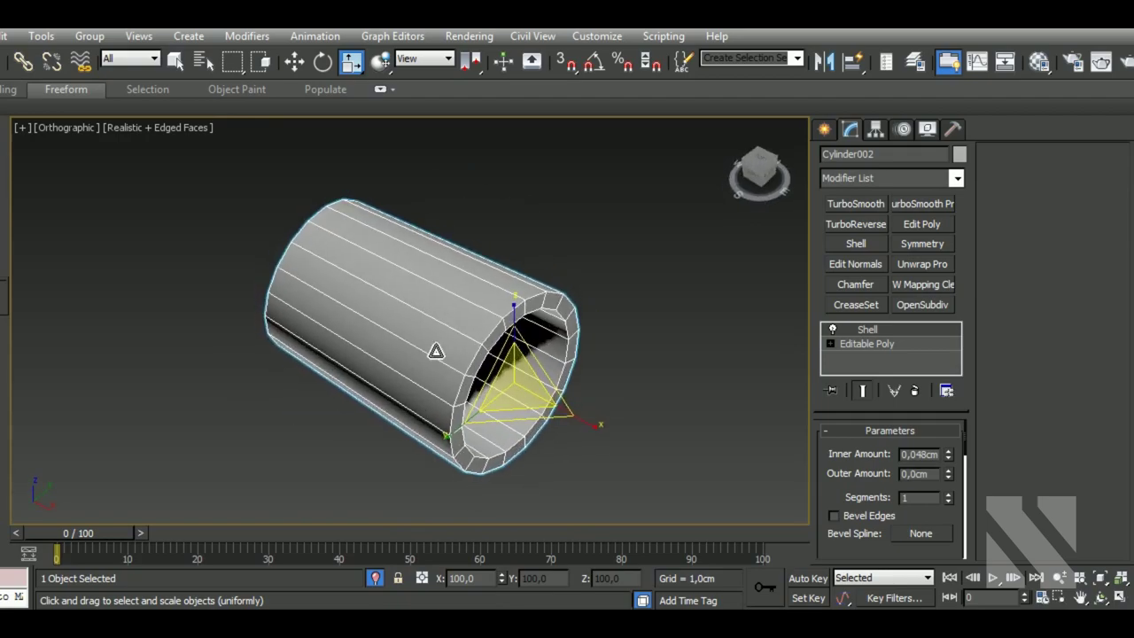
scroll(436, 351, up, 4)
scroll(592, 382, down, 2)
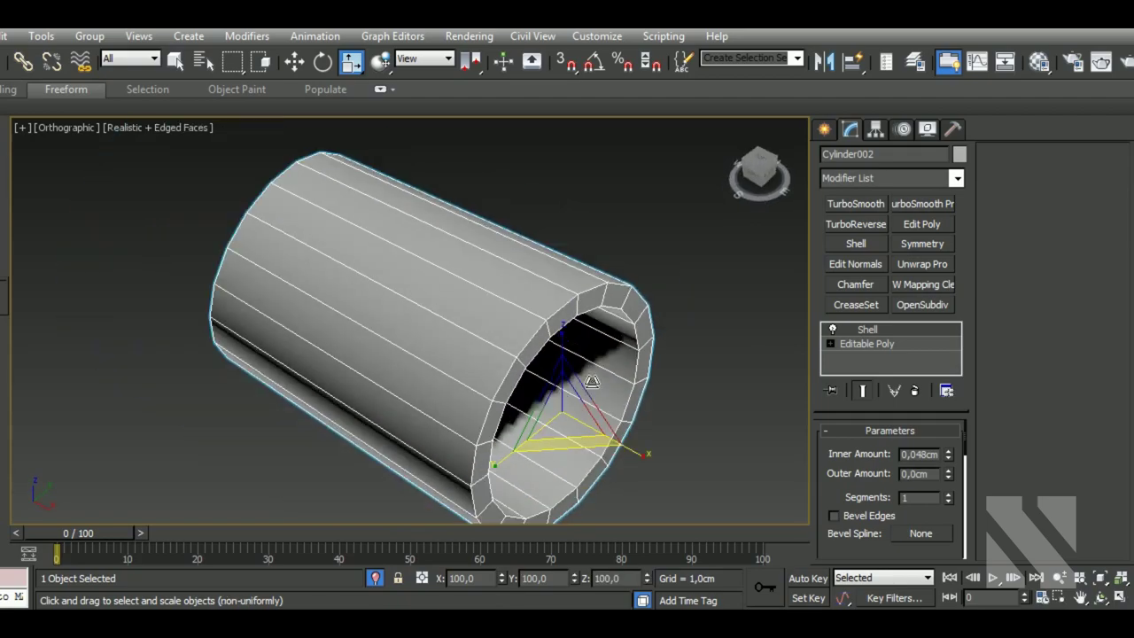
click(929, 229)
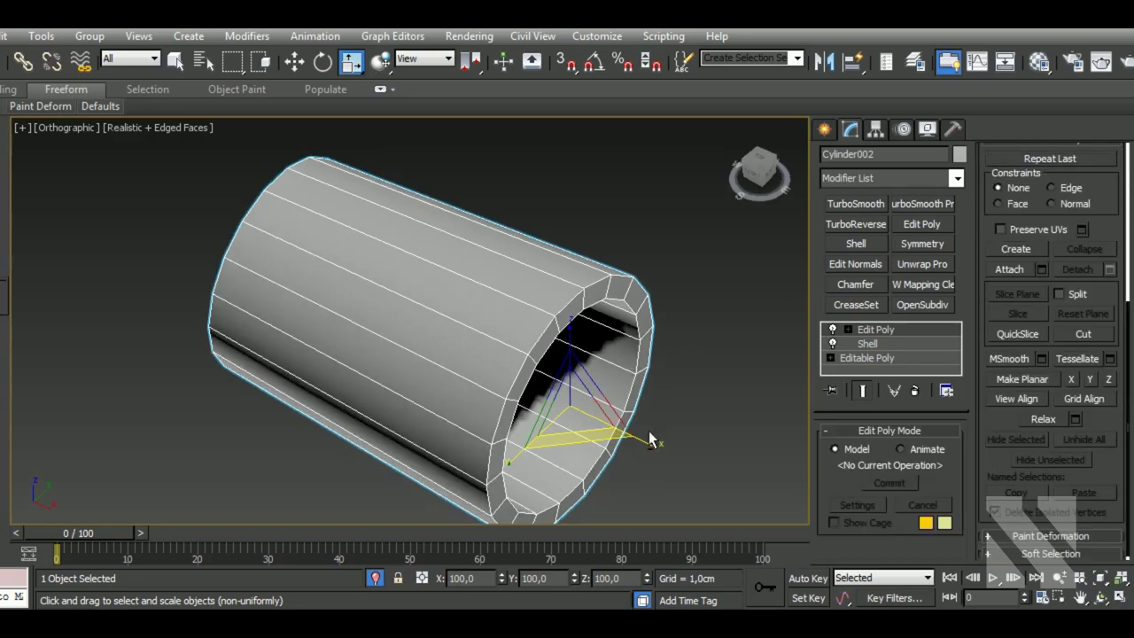
- In edge mode, select the edge loop around the cap's open rim
scroll(526, 470, up, 3)
scroll(530, 489, up, 2)
key(s)
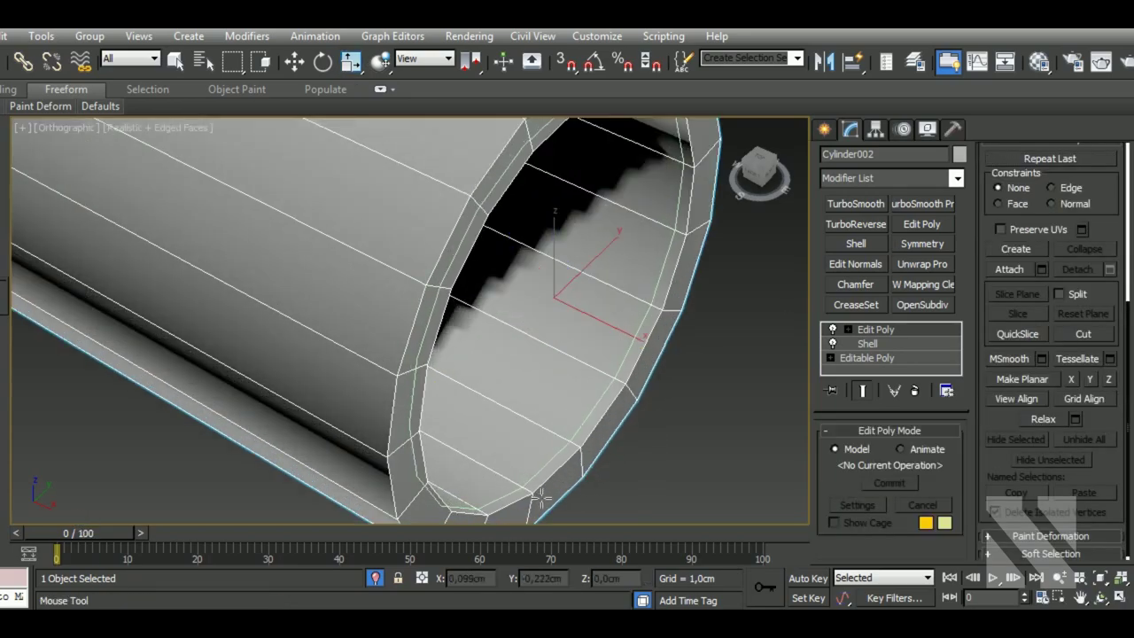
key(2)
double_click(623, 420)
mouse_move(623, 420)
alt+middle_down()
mouse_move(548, 423)
mouse_move(552, 443)
alt+middle_up()
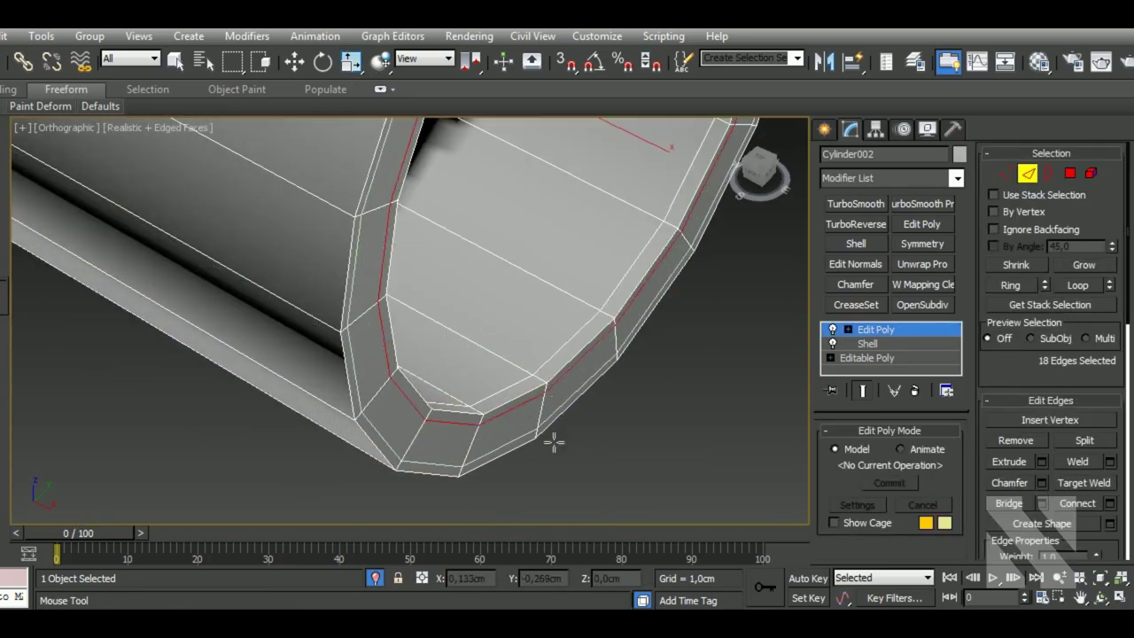
scroll(580, 449, down, 3)
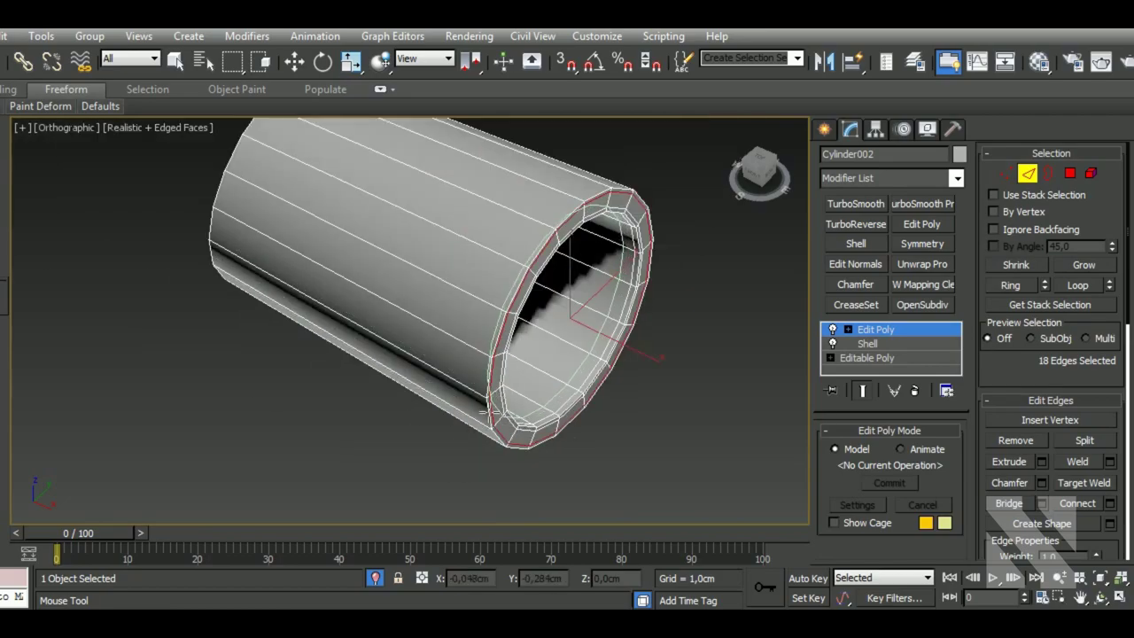
mouse_move(549, 403)
alt+middle_down()
mouse_move(625, 417)
mouse_move(307, 445)
alt+middle_up()
key(w)
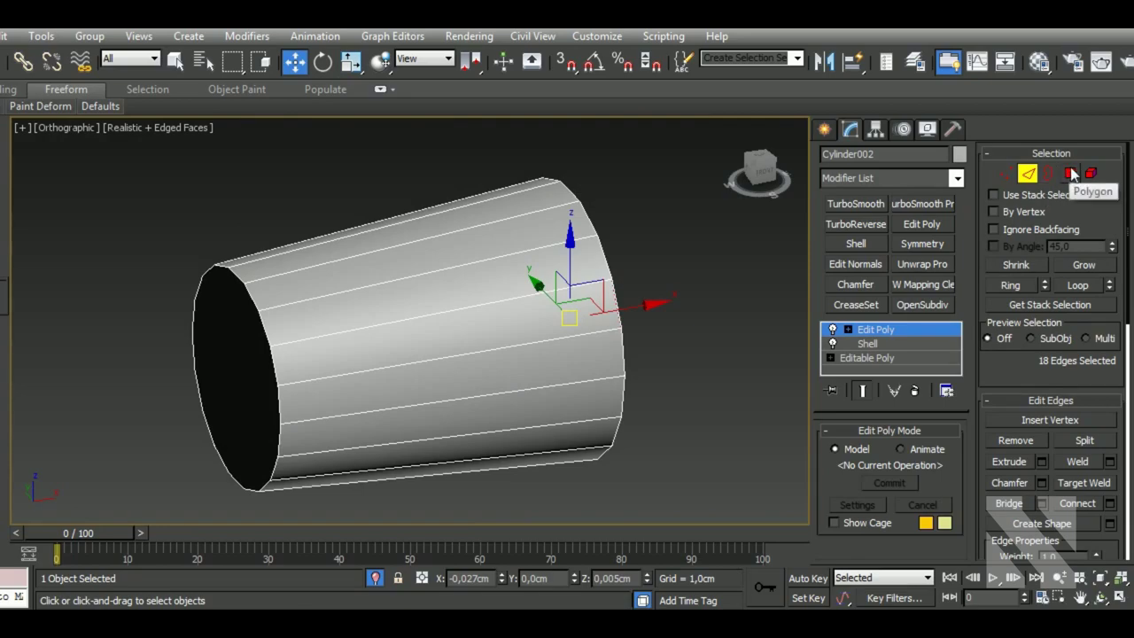
- Connect the cylinder's lengthwise ring edges with new edge loops spread toward both ends
key(alt+r)
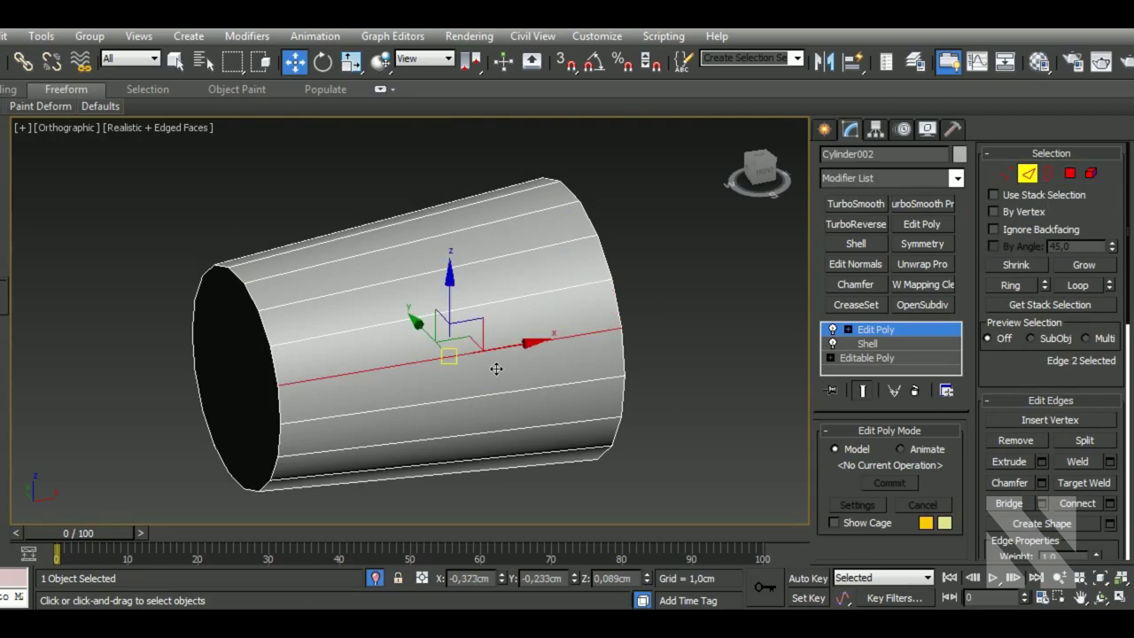
key(ctrl+shift+e)
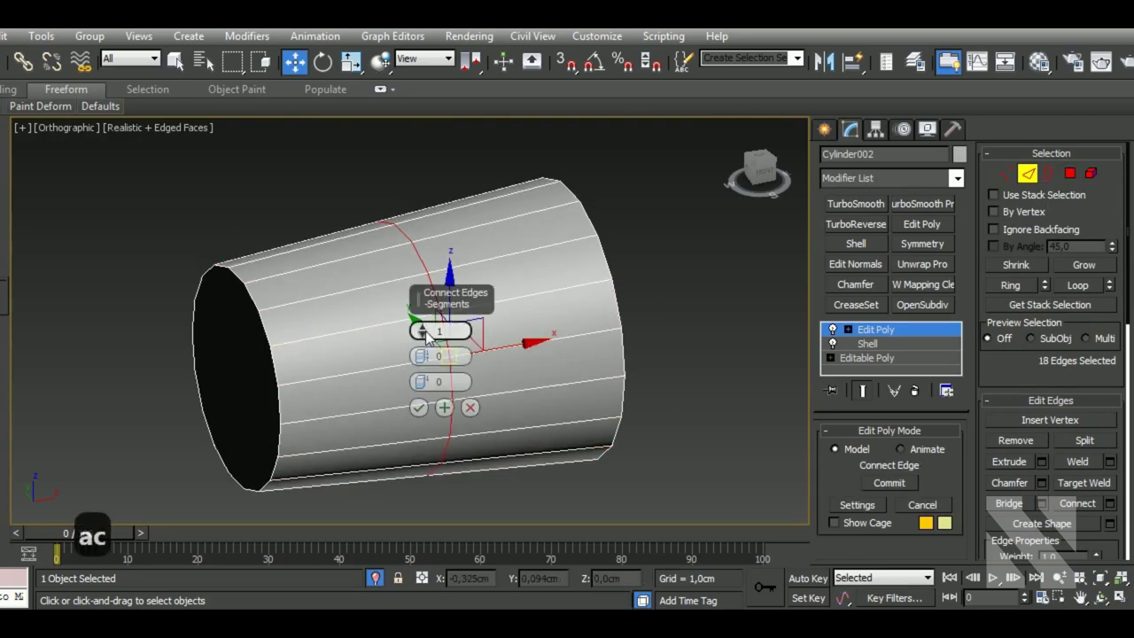
click(422, 326)
mouse_move(422, 356)
mouse_down()
mouse_move(417, 303)
mouse_move(307, 45)
mouse_up()
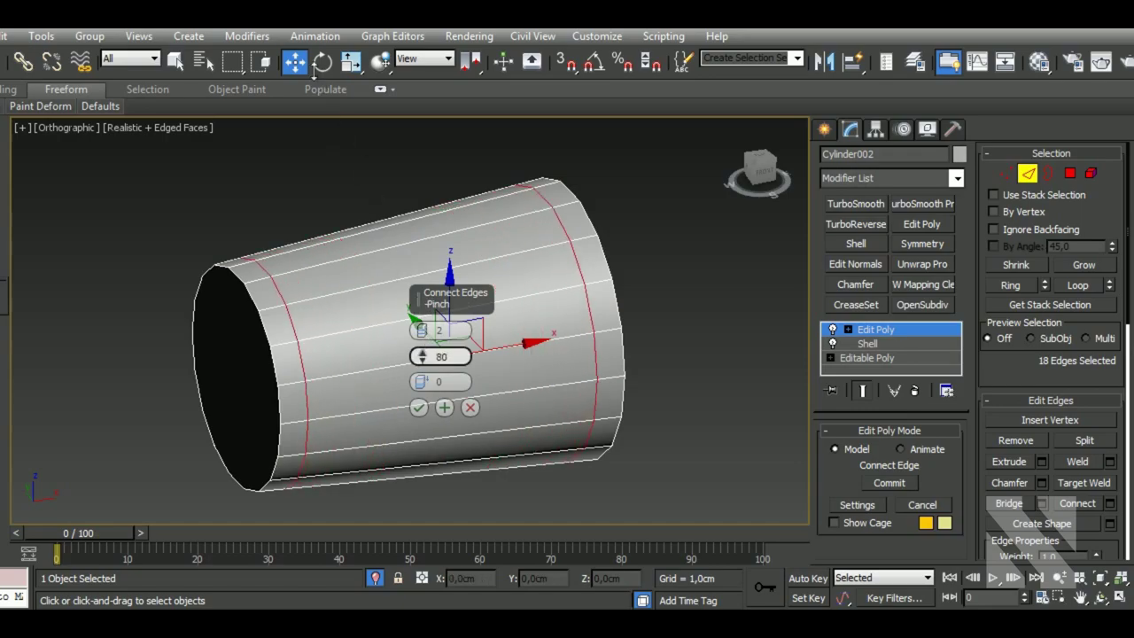
click(418, 407)
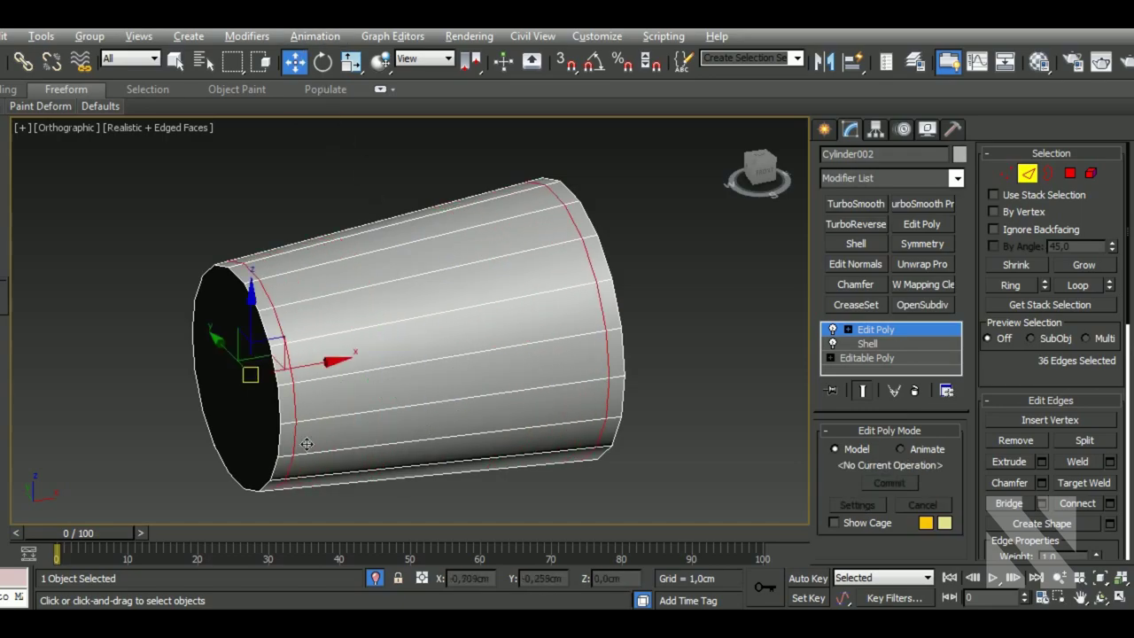
alt+middle_drag(418, 407, 352, 432)
- Inset the closed end-cap polygon by 0.002cm, then select all the side polygons
key(4)
click(348, 453)
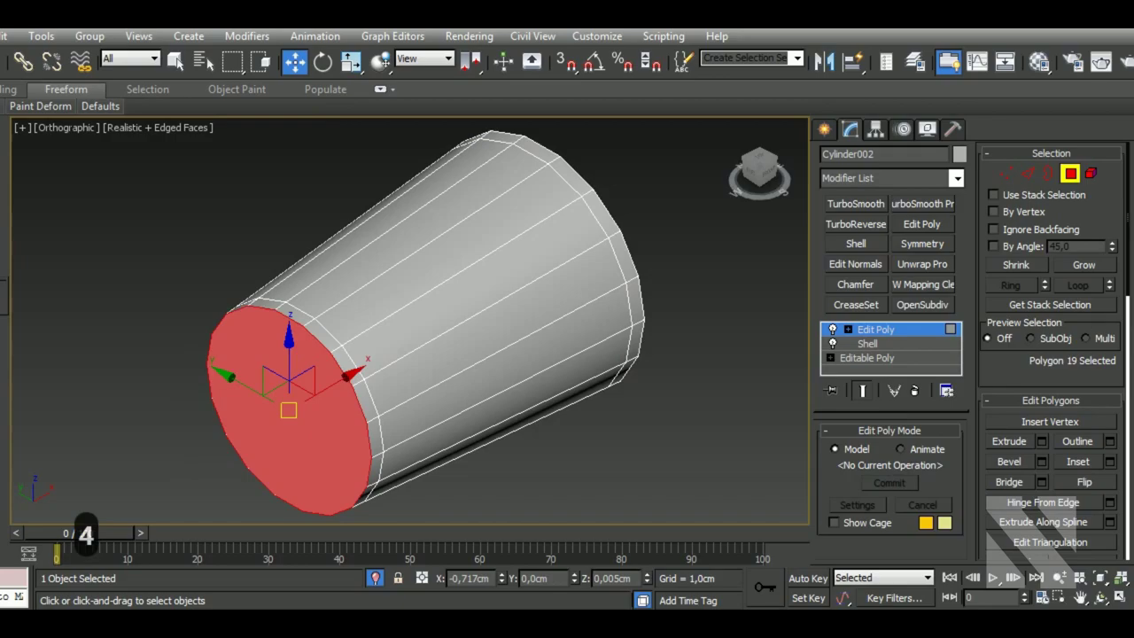
click(1109, 461)
drag(425, 357, 424, 357)
click(418, 381)
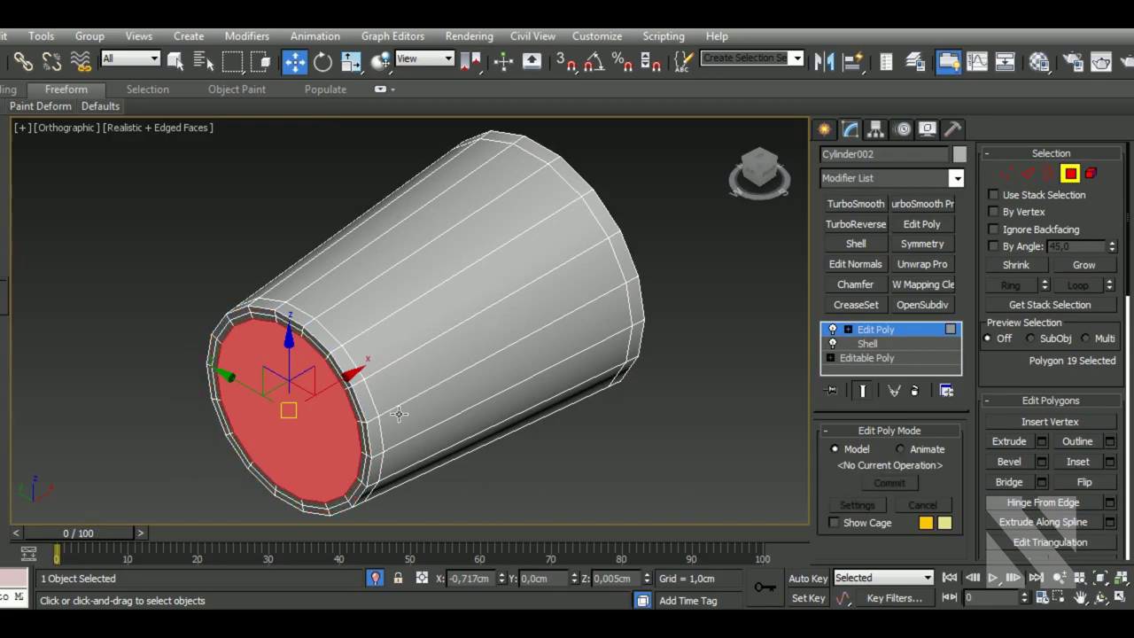
right_click(380, 395)
alt+middle_drag(351, 204, 524, 355)
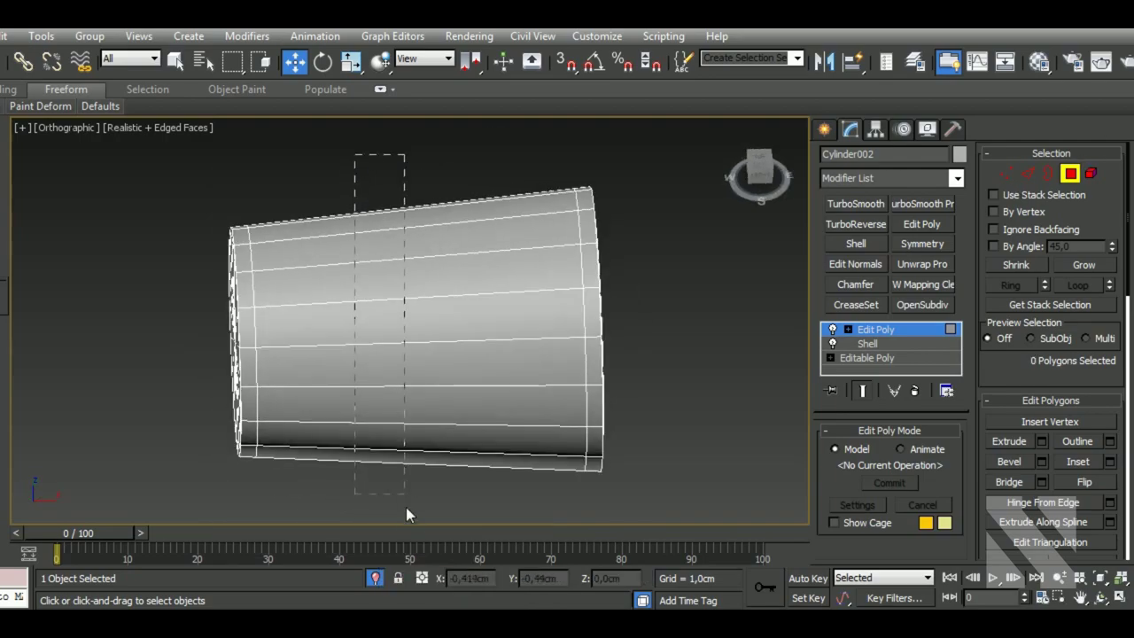
drag(406, 508, 452, 517)
- Detach the side polygons as a clone named Object002 and select it
click(1106, 404)
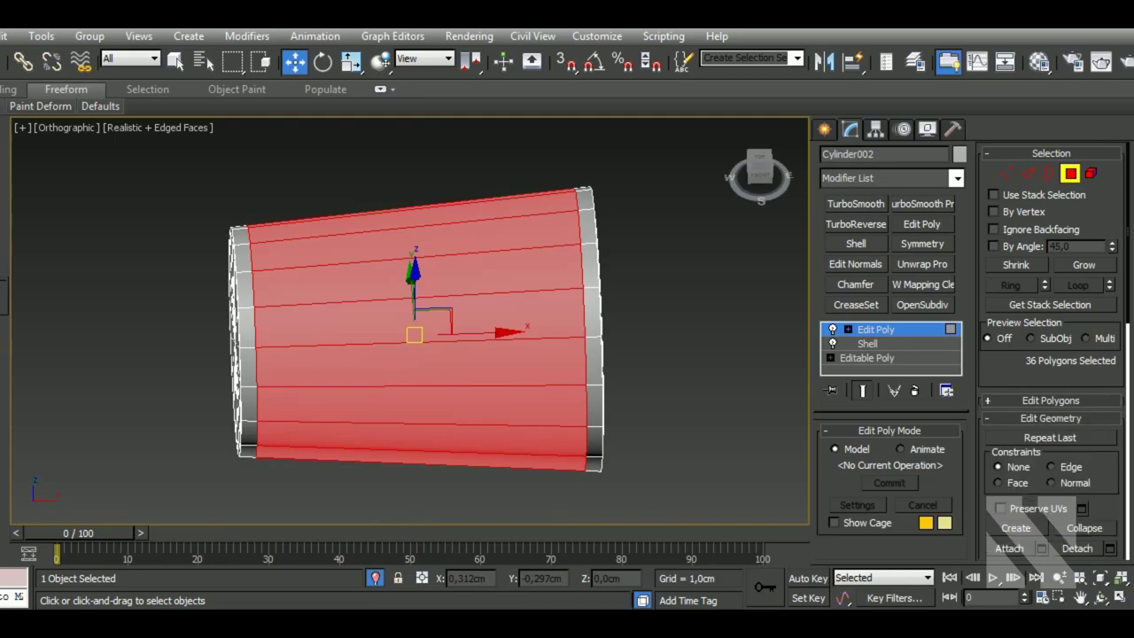
click(1110, 548)
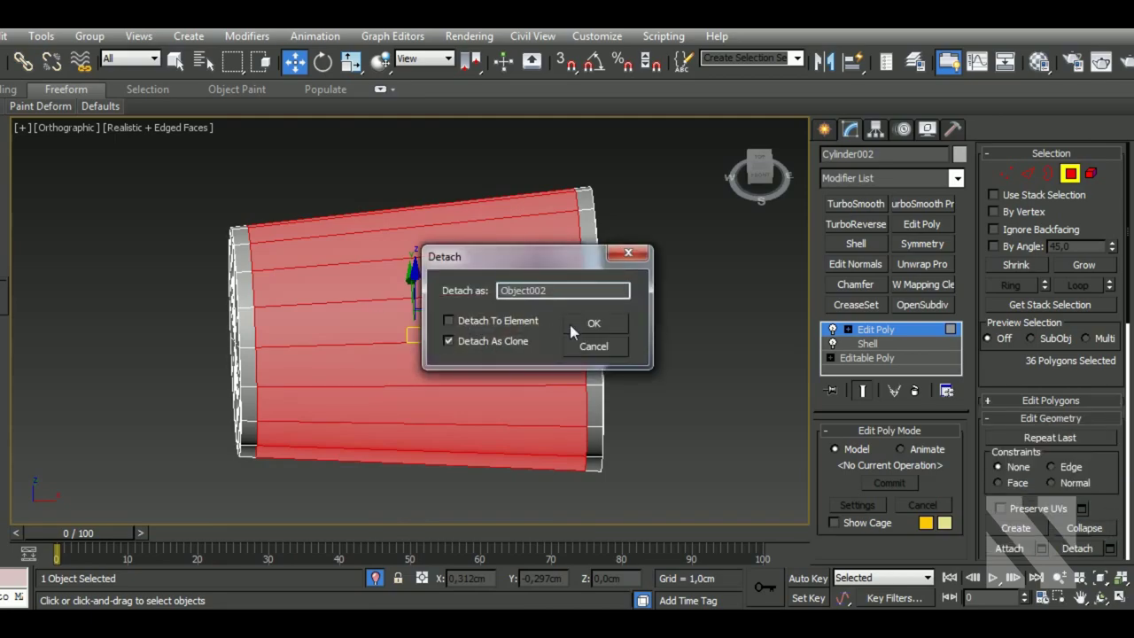
click(592, 323)
click(876, 331)
middle_drag(626, 379, 628, 353)
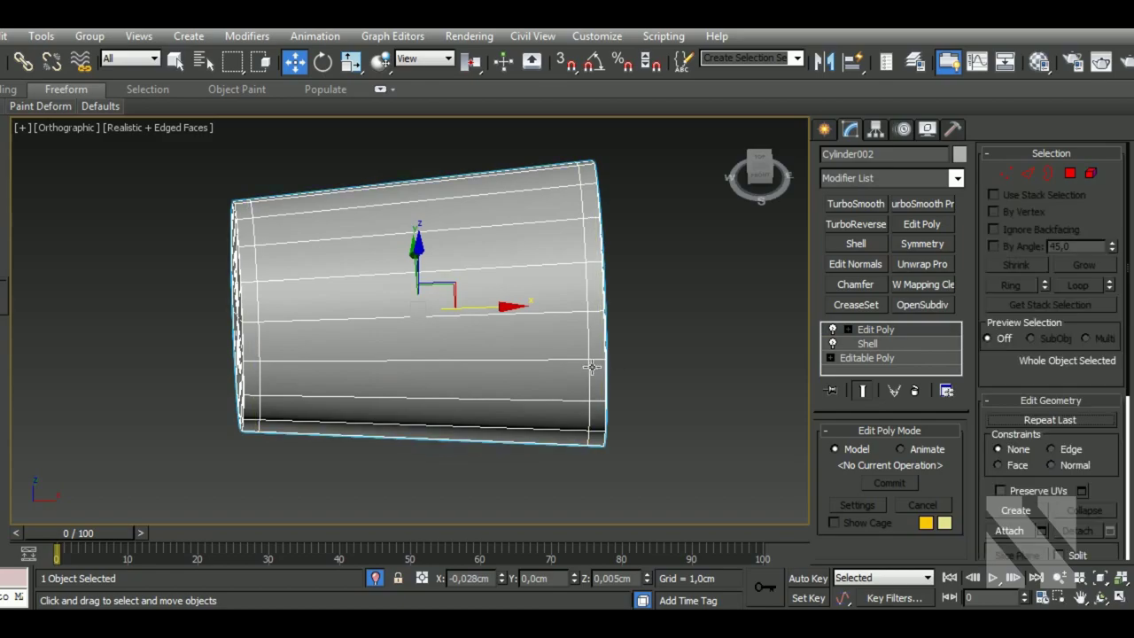
click(603, 366)
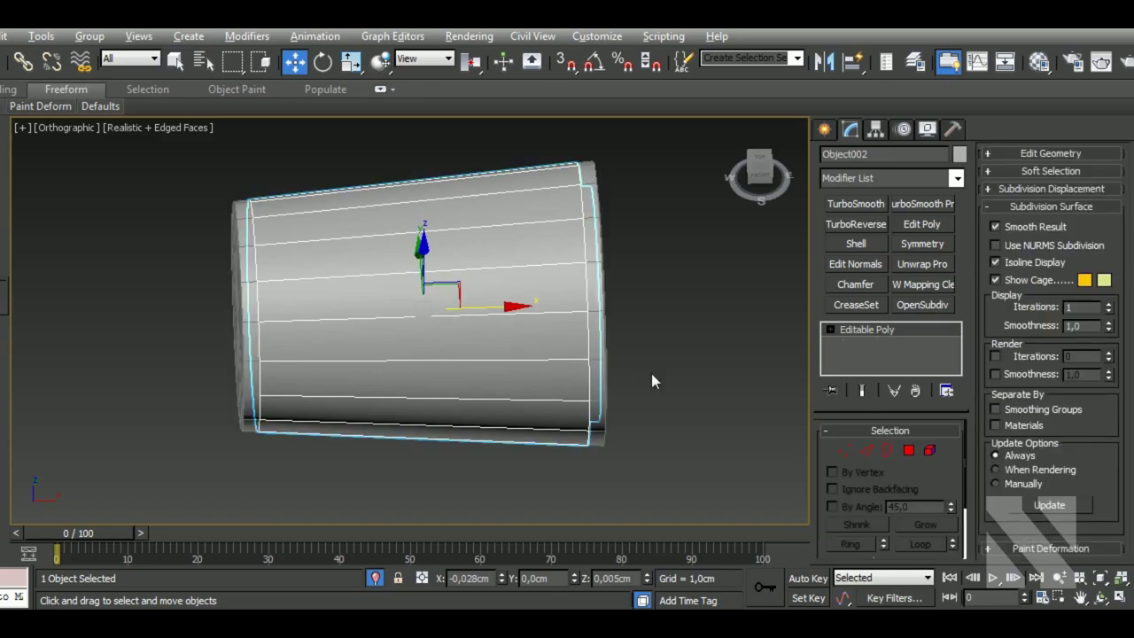
alt+middle_drag(653, 379, 618, 353)
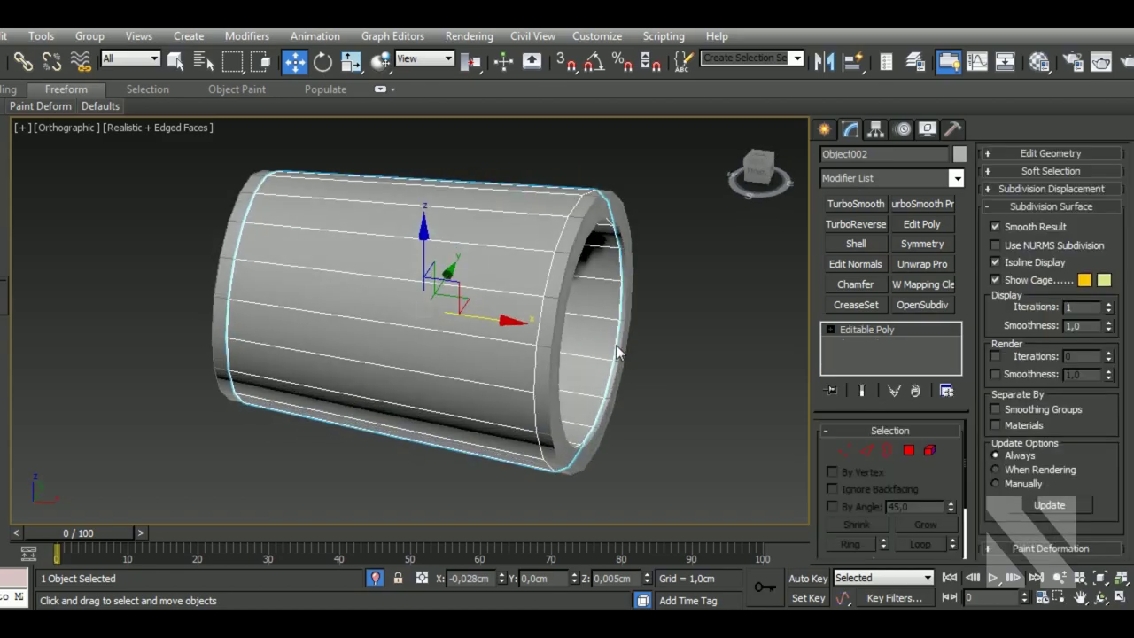
- Give Object002 a Shell with inner 0 and outer 0.018cm, topped by TurboSmooth
click(856, 244)
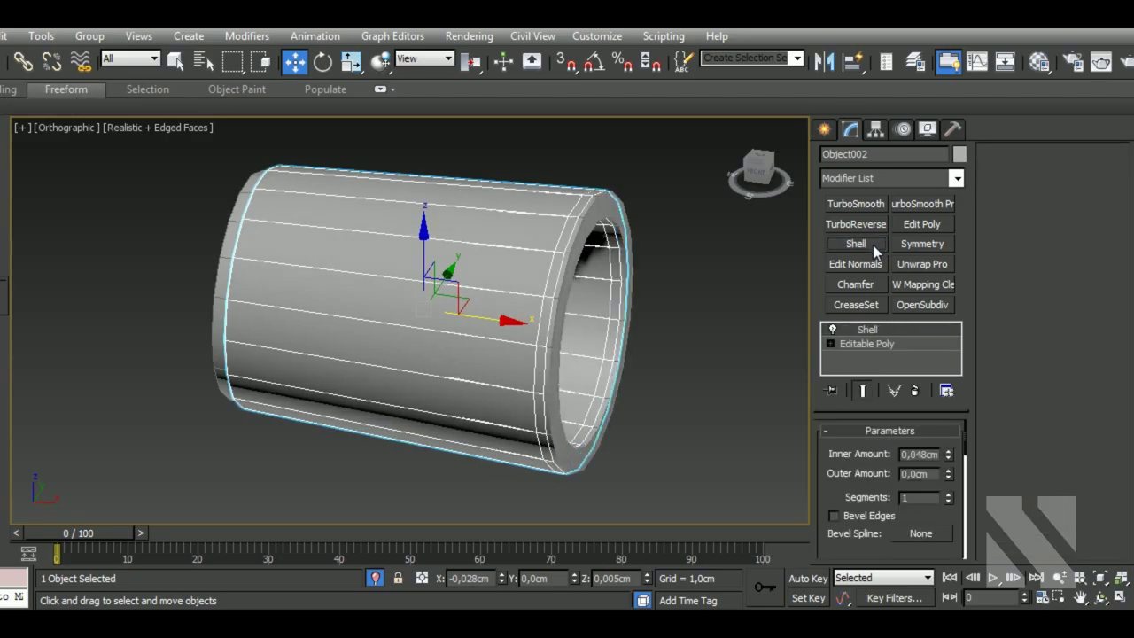
right_click(947, 454)
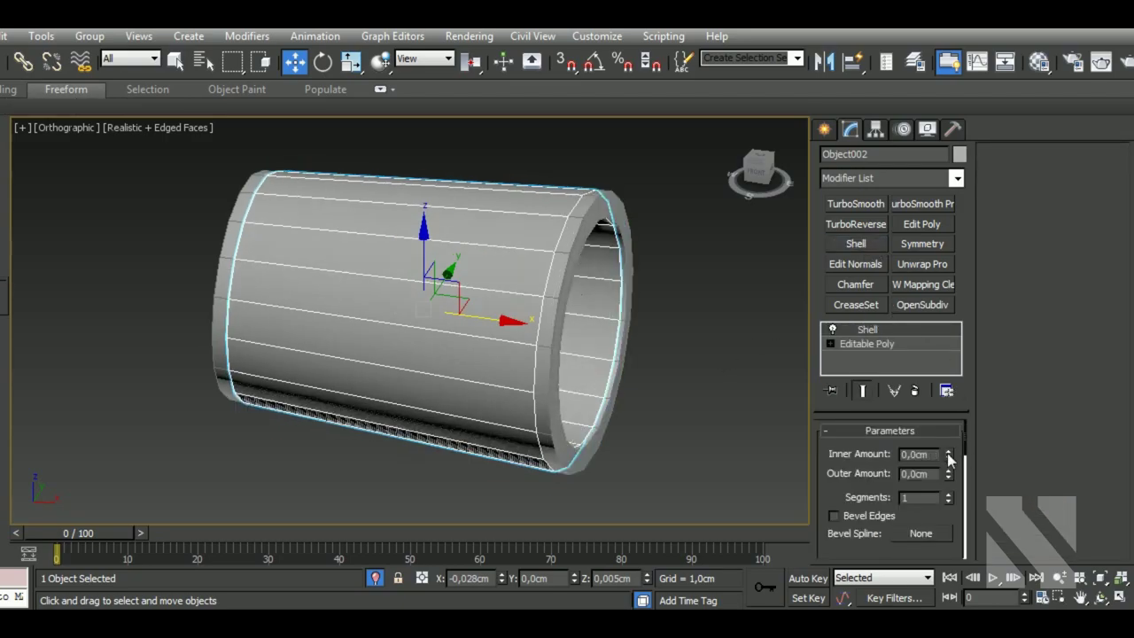
drag(948, 473, 948, 461)
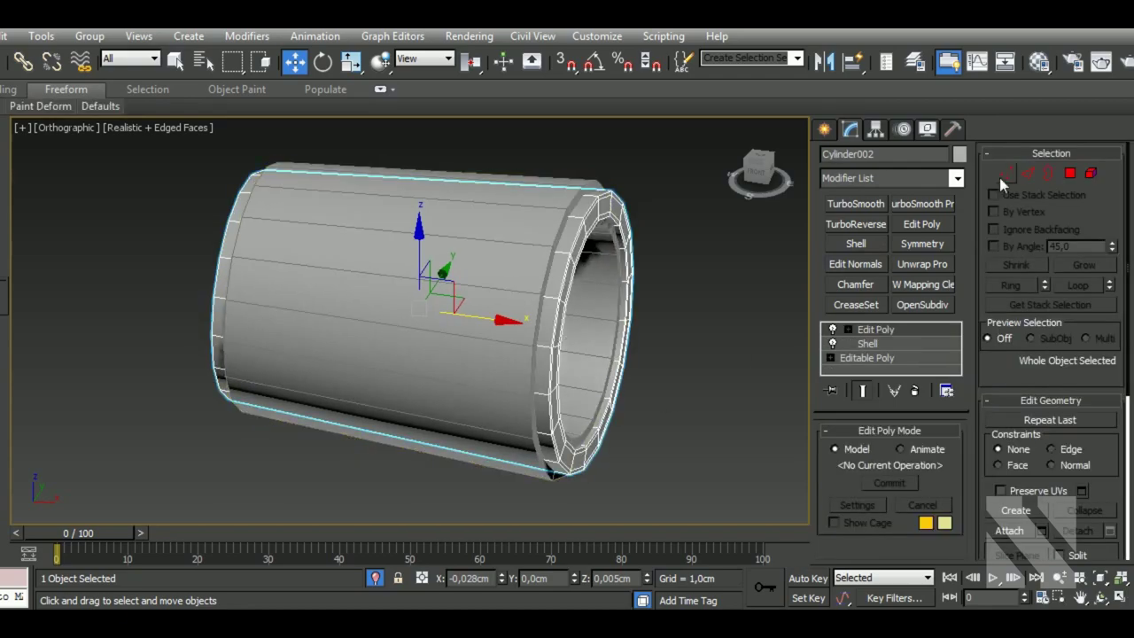
click(873, 204)
scroll(695, 367, down, 3)
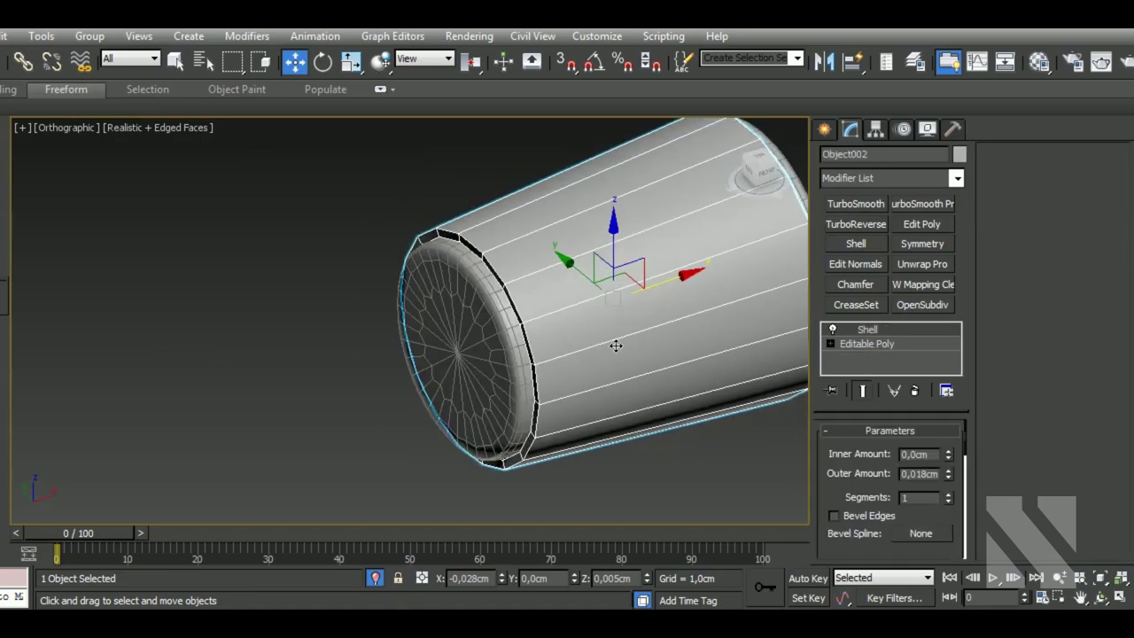
middle_drag(585, 361, 602, 399)
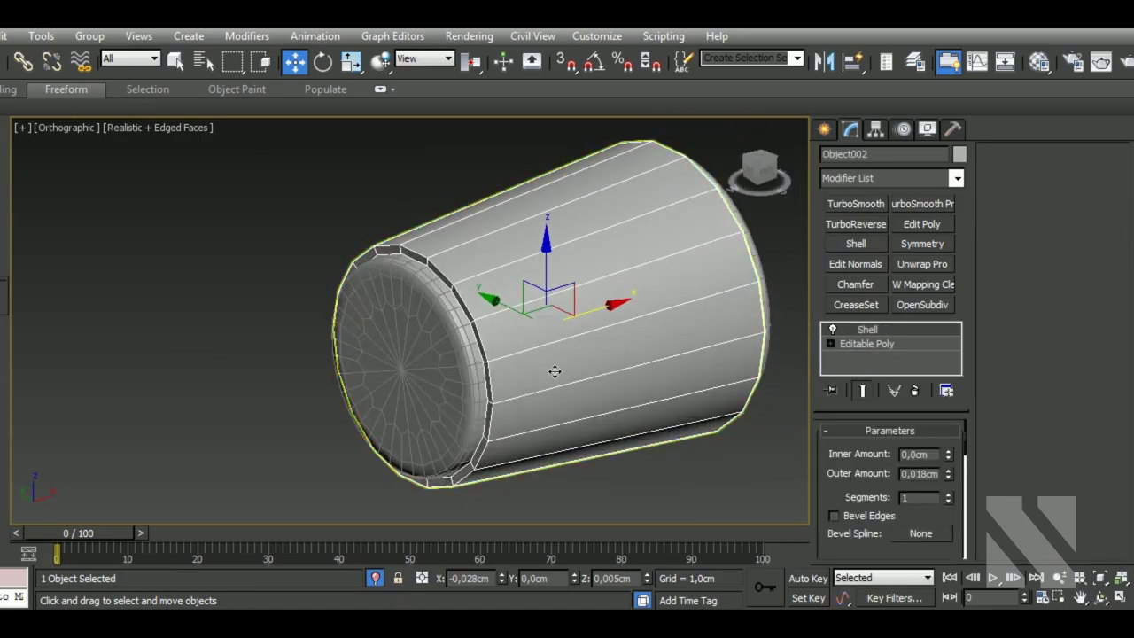
scroll(545, 370, up, 3)
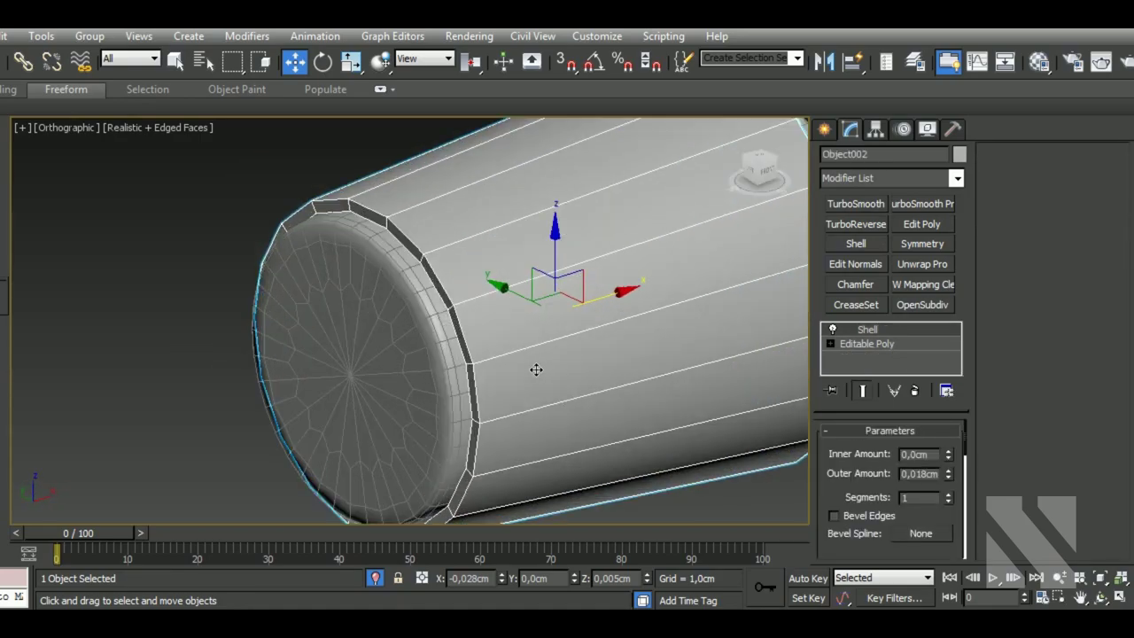
- Delete the Shell from Object002 and apply TurboSmooth directly instead
right_click(913, 329)
click(951, 288)
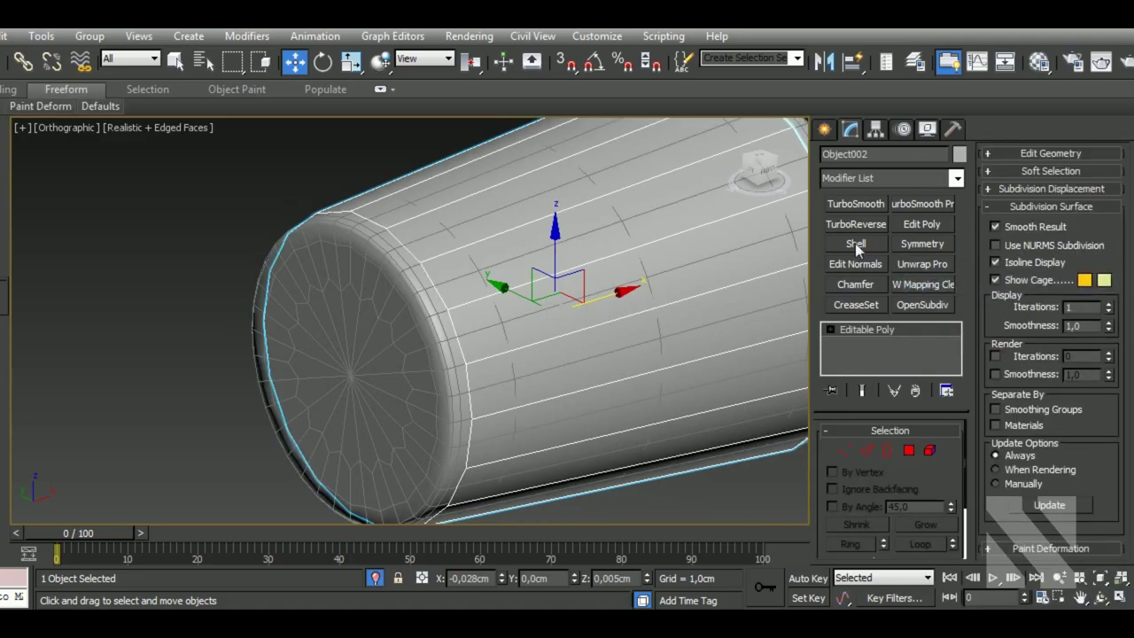
click(873, 202)
alt+middle_drag(567, 354, 632, 380)
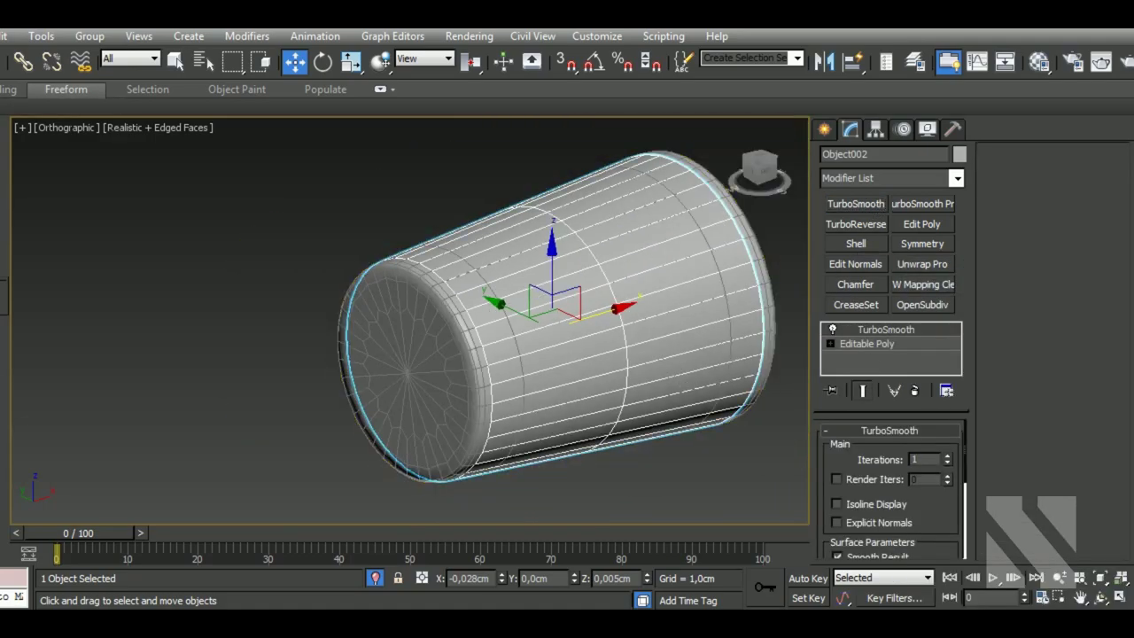
- Add Edit Poly to Object002 and remove one edge loop around the tube
click(921, 224)
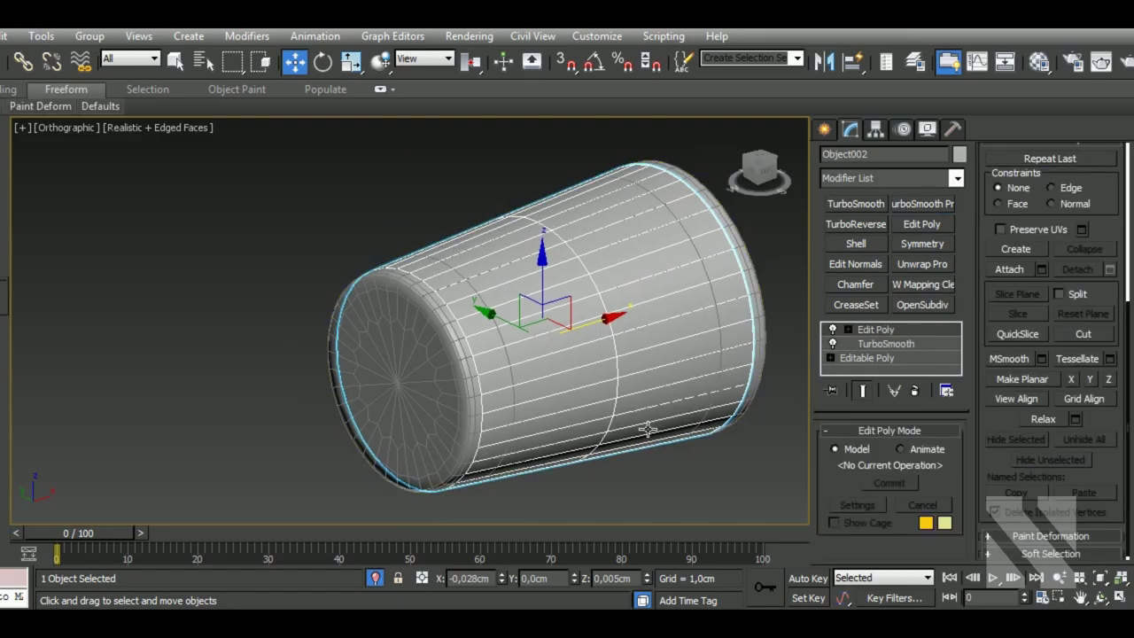
key(2)
double_click(617, 359)
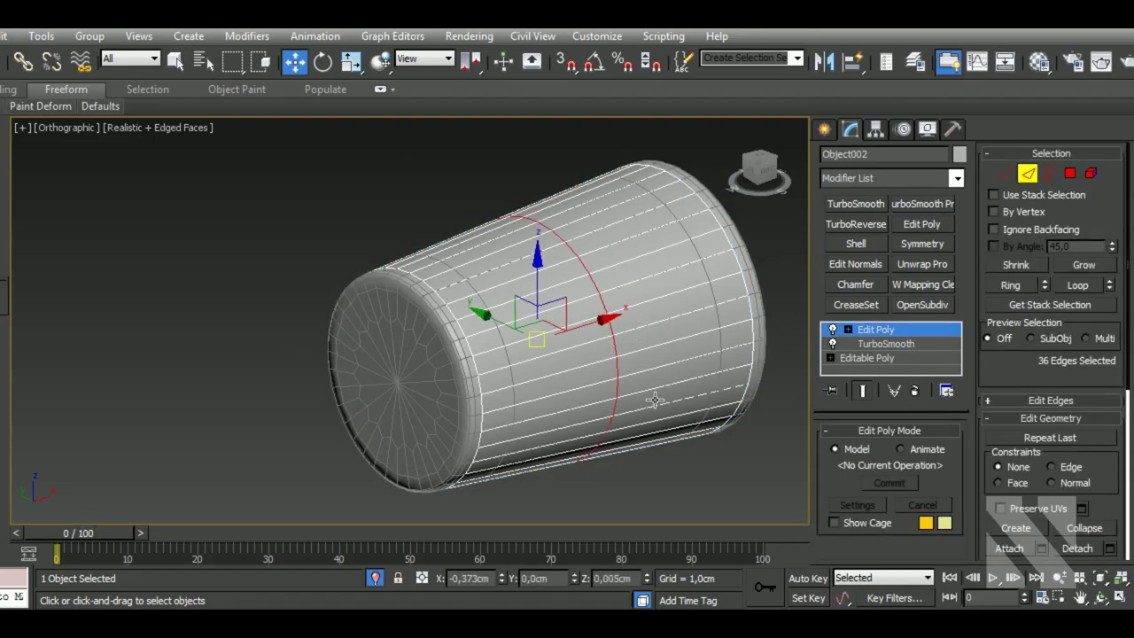
alt+middle_drag(655, 401, 649, 443)
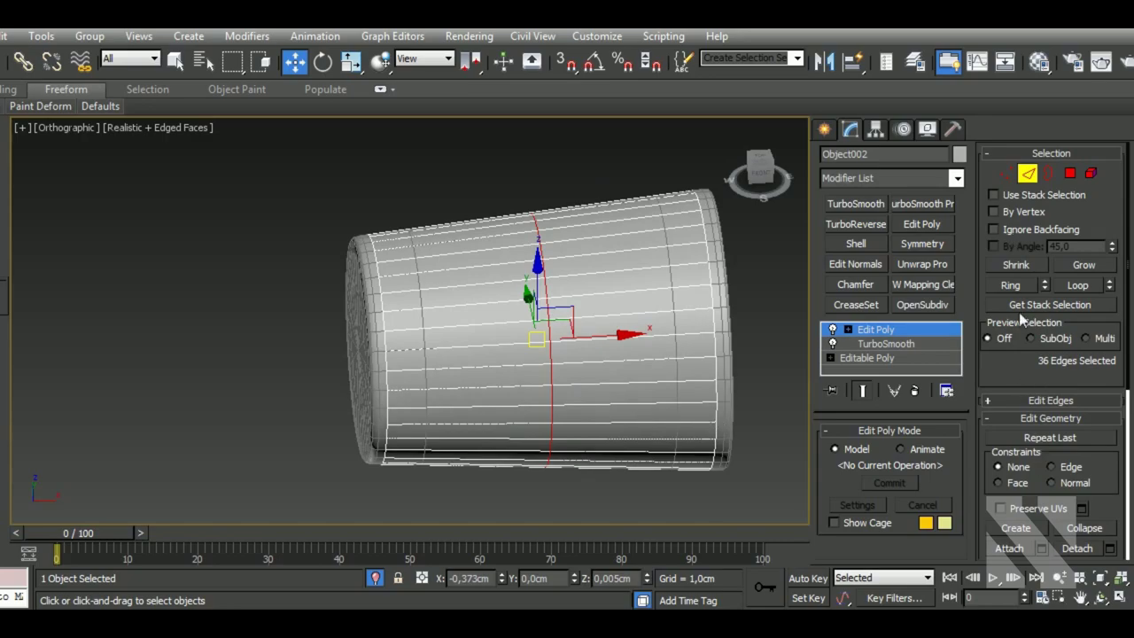
click(1025, 401)
click(1016, 347)
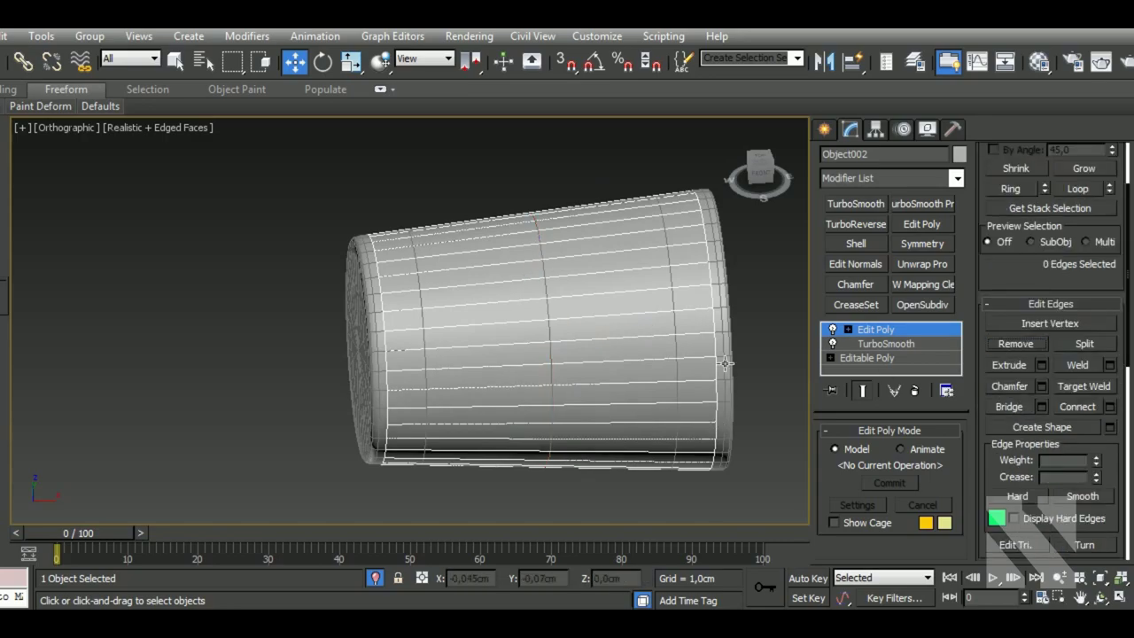
- Extrude the tube's lengthwise edges by 0.014cm into raised grip ribs
drag(498, 147, 563, 517)
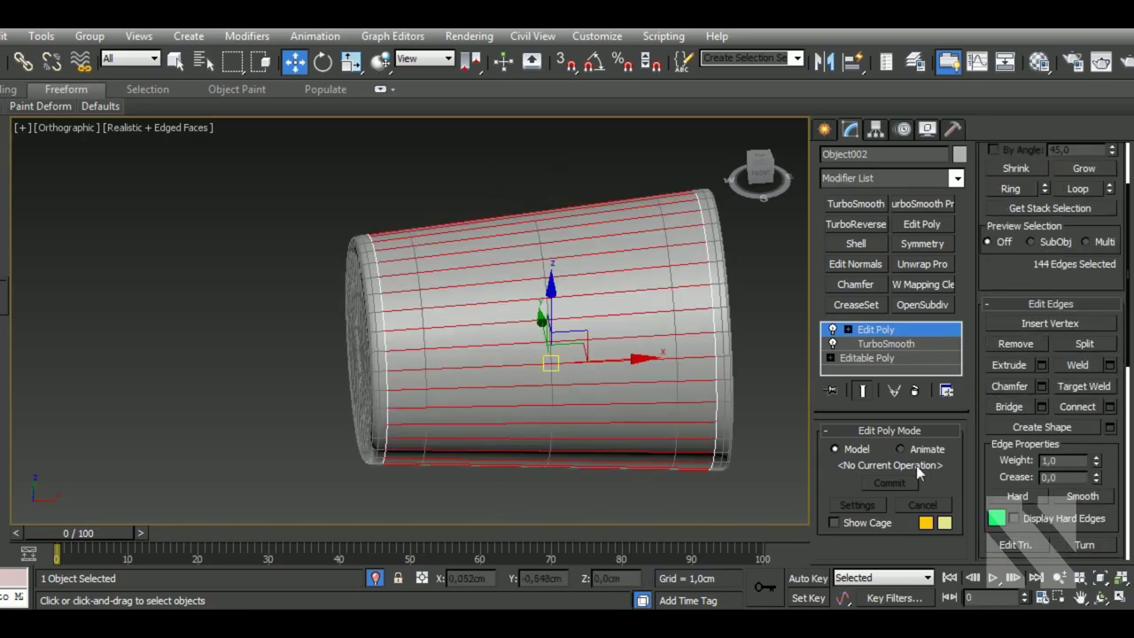
click(1041, 365)
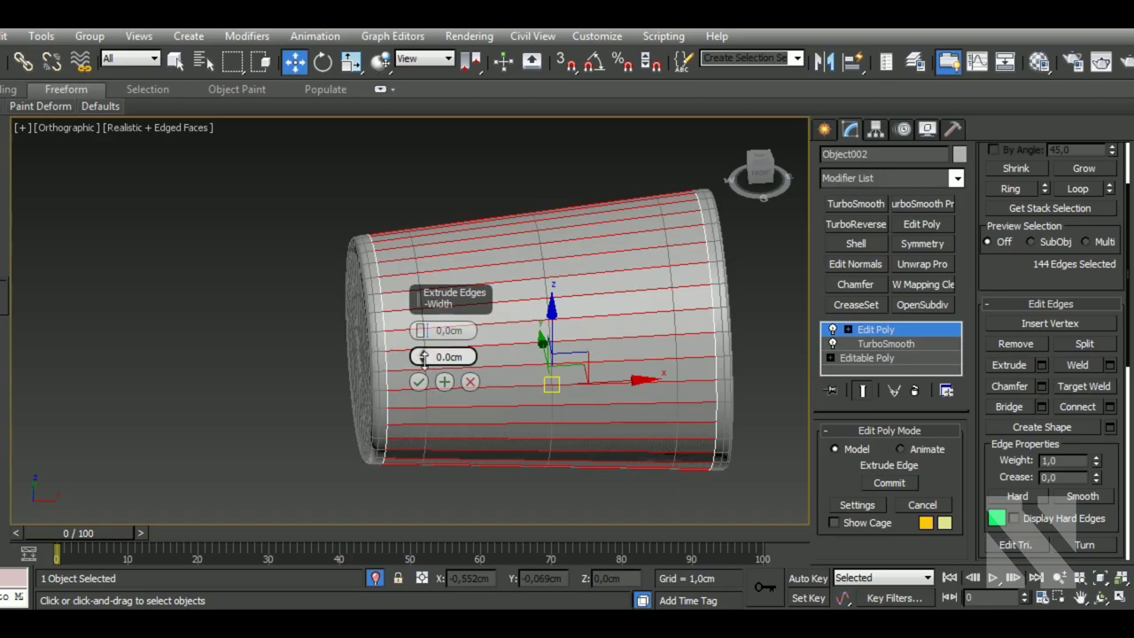
drag(424, 356, 423, 330)
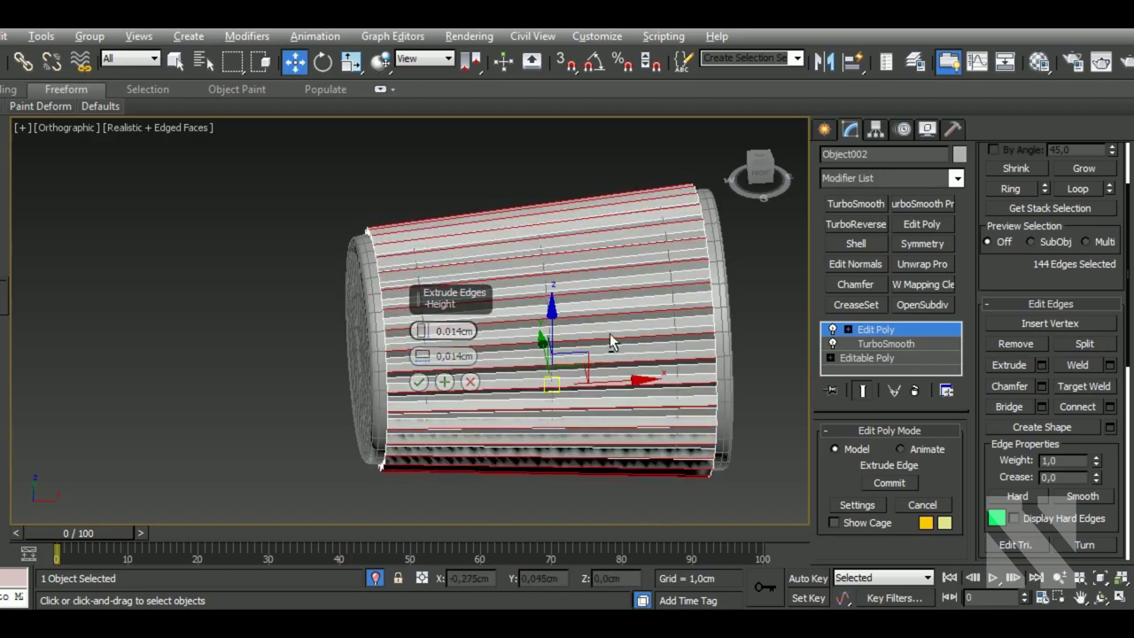
alt+middle_drag(423, 330, 497, 390)
scroll(478, 394, up, 3)
scroll(470, 390, up, 4)
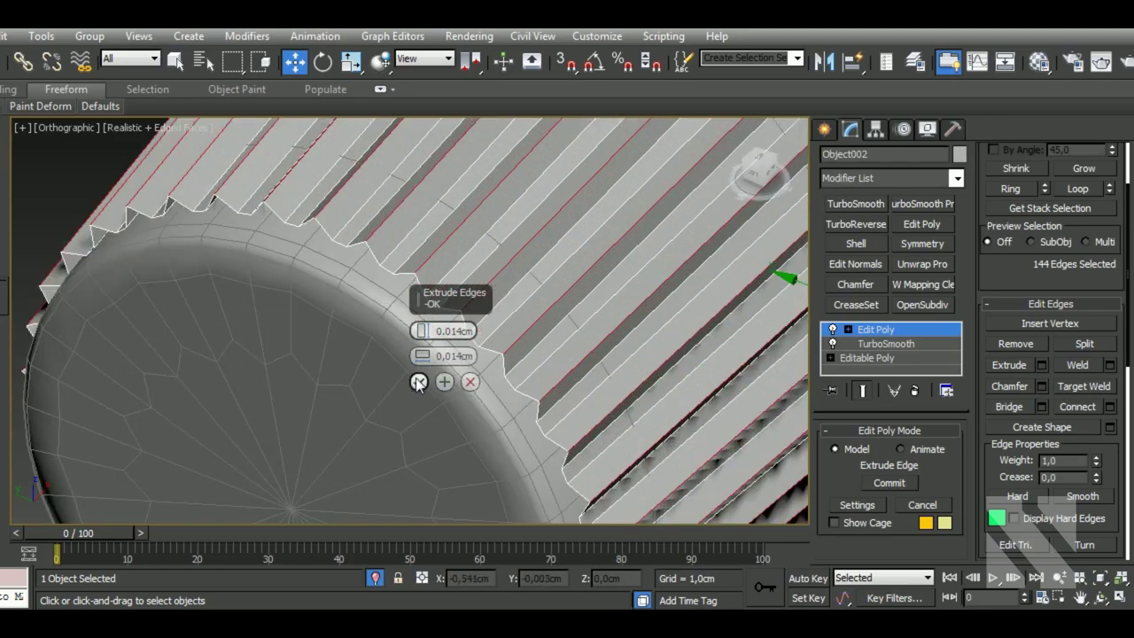
click(470, 390)
- Connect the selected rib edges with 2 new crossing segments
key(ctrl+a)
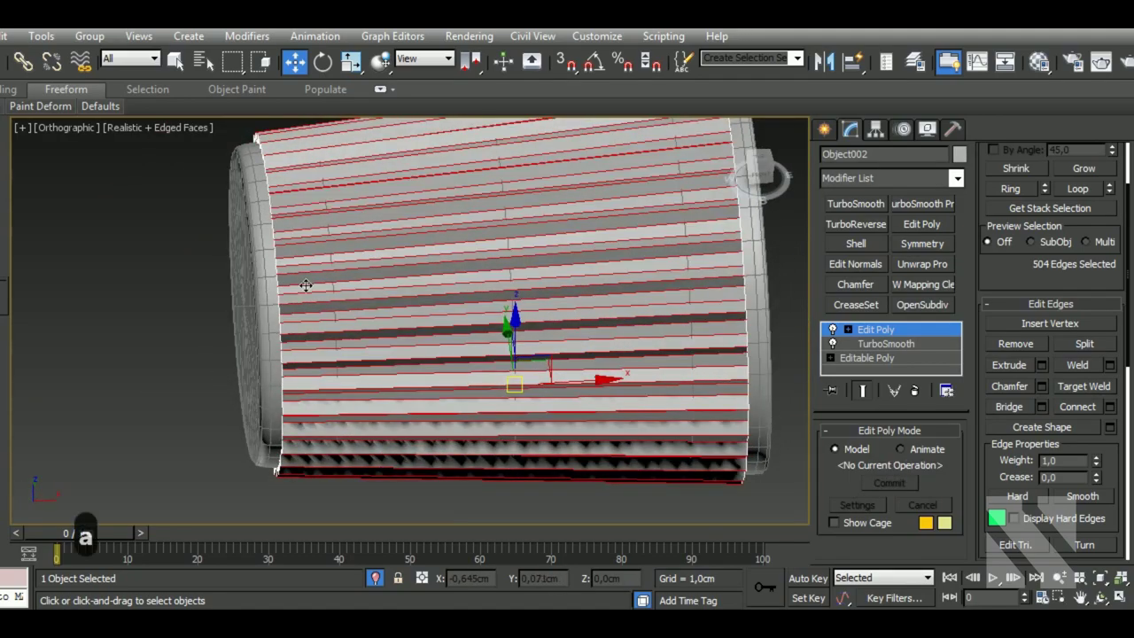
key(ctrl+z)
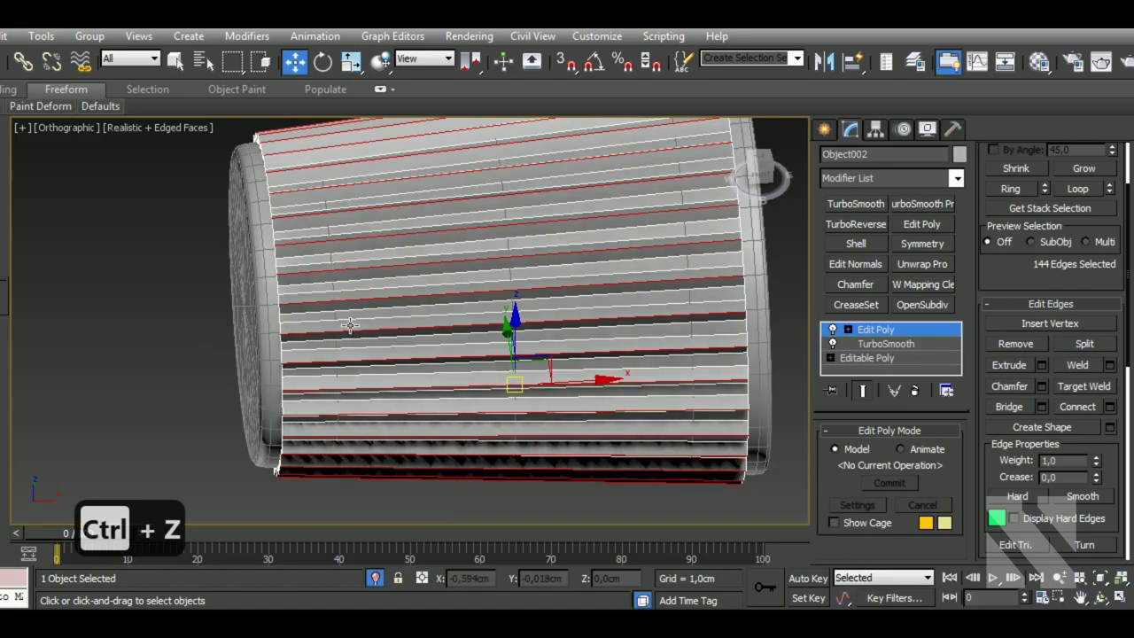
key(s)
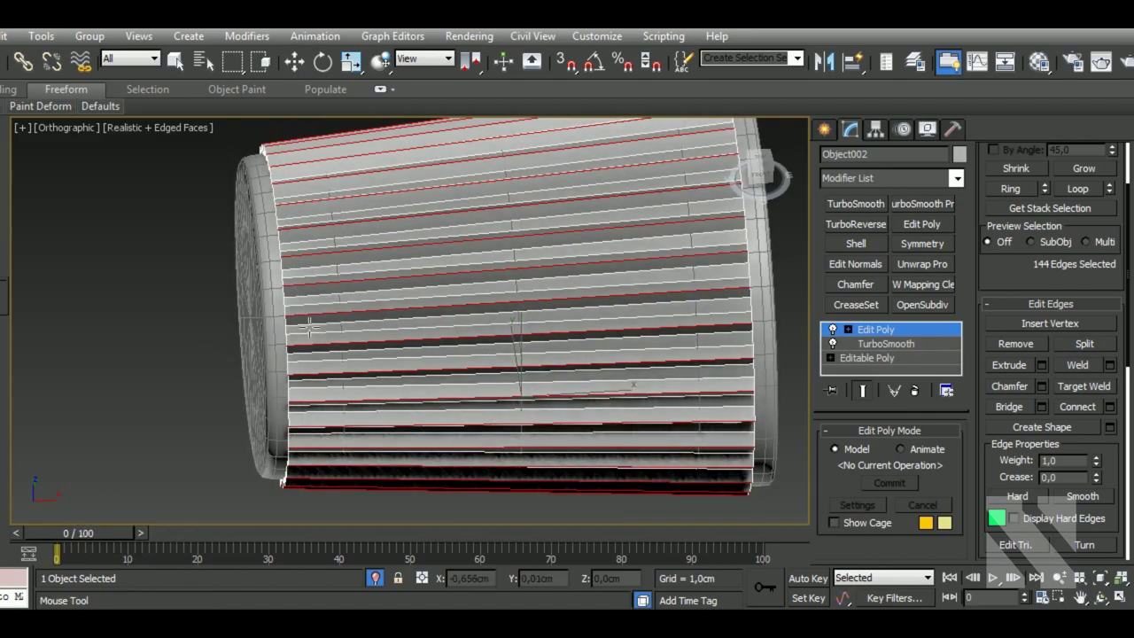
key(w)
scroll(364, 216, down, 5)
mouse_move(364, 216)
alt+middle_down()
mouse_move(646, 291)
mouse_move(385, 188)
alt+middle_up()
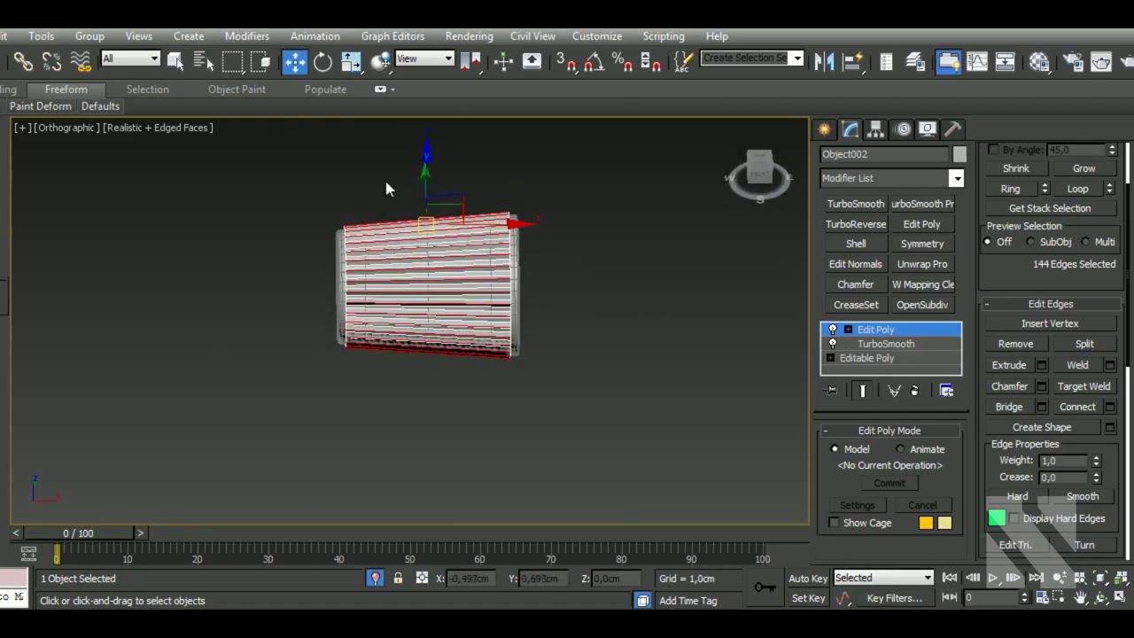
key(c)
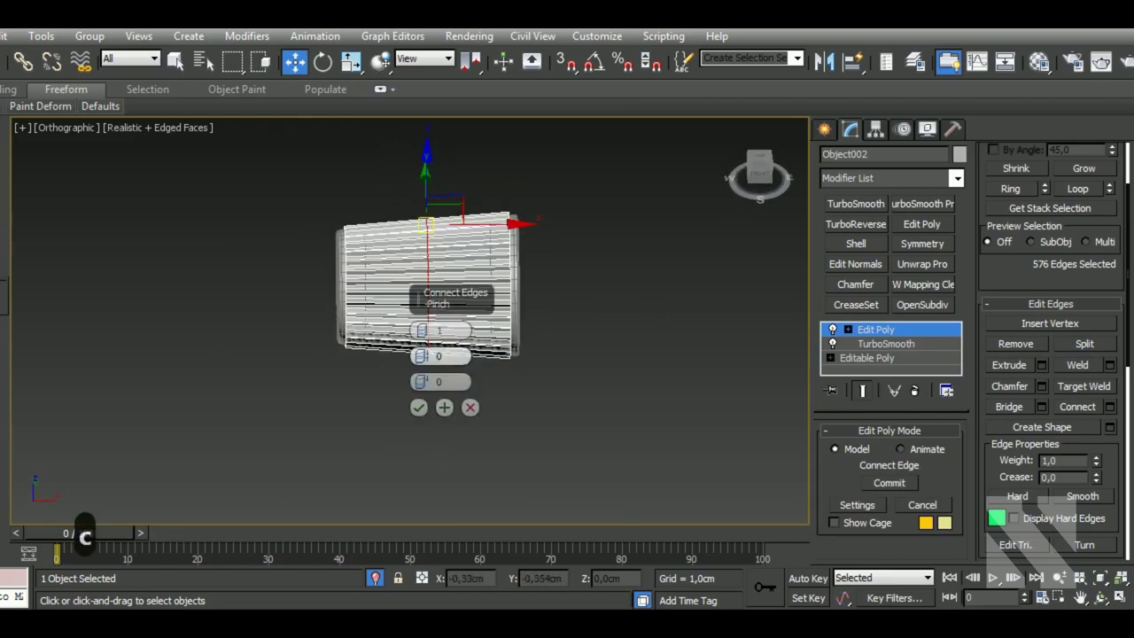
click(423, 330)
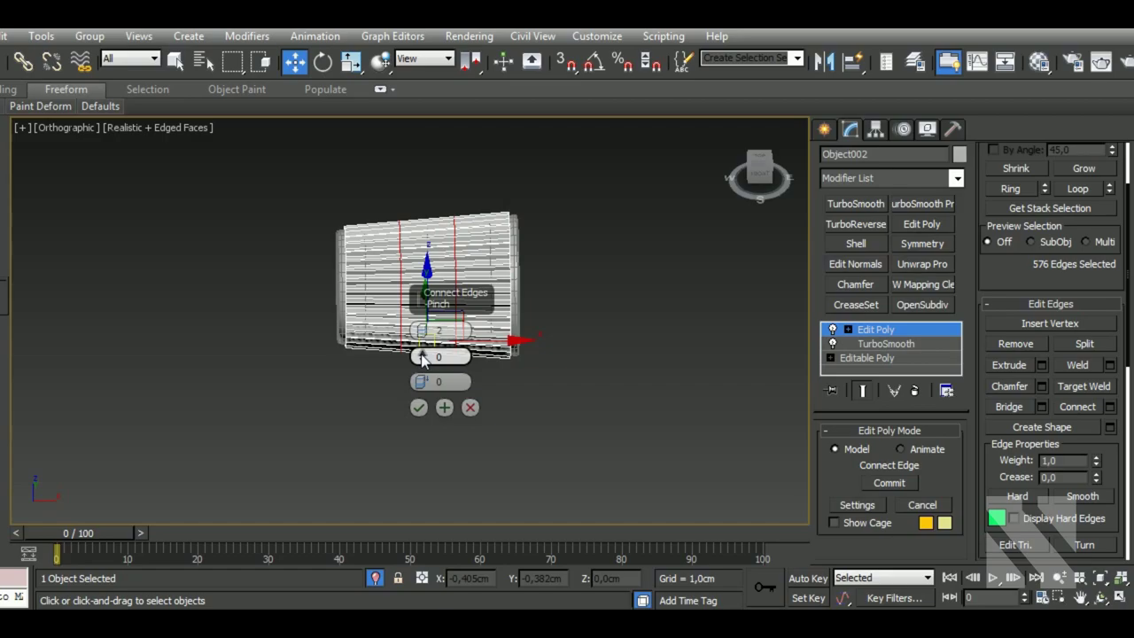
click(470, 408)
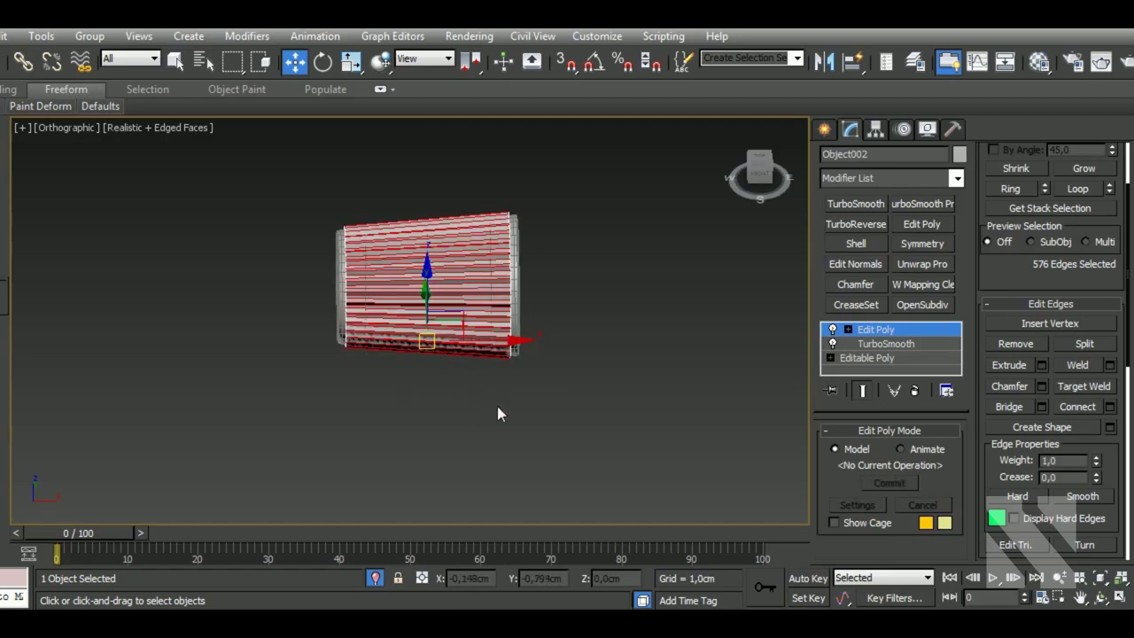
- Collapse the Edit Poly layer into the Editable Poly beneath TurboSmooth
click(901, 331)
right_click(903, 328)
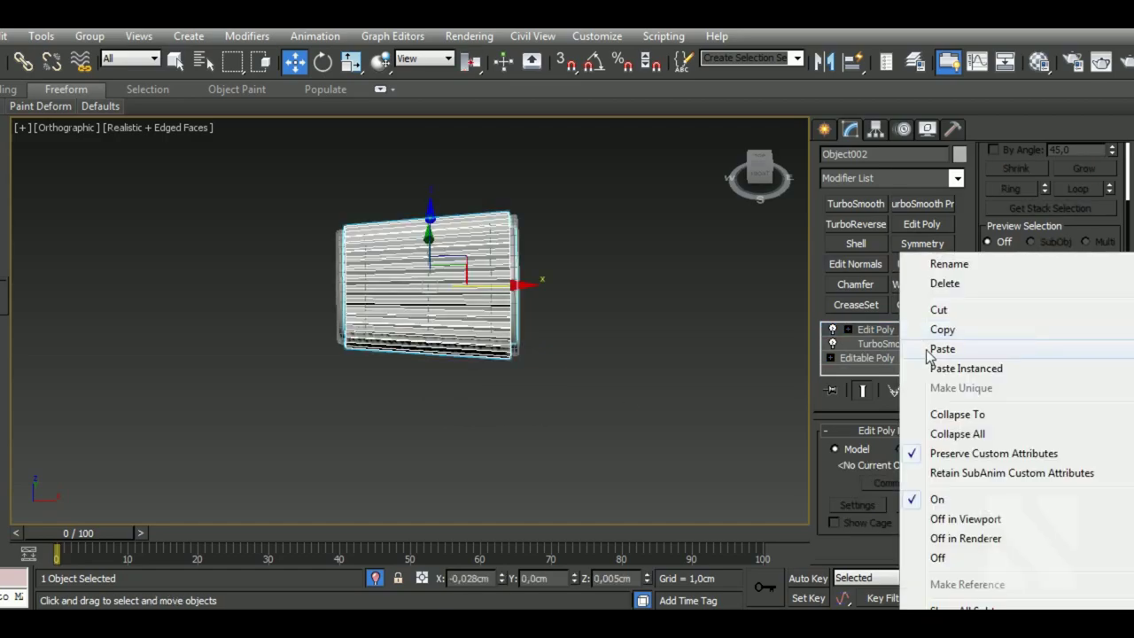
click(928, 414)
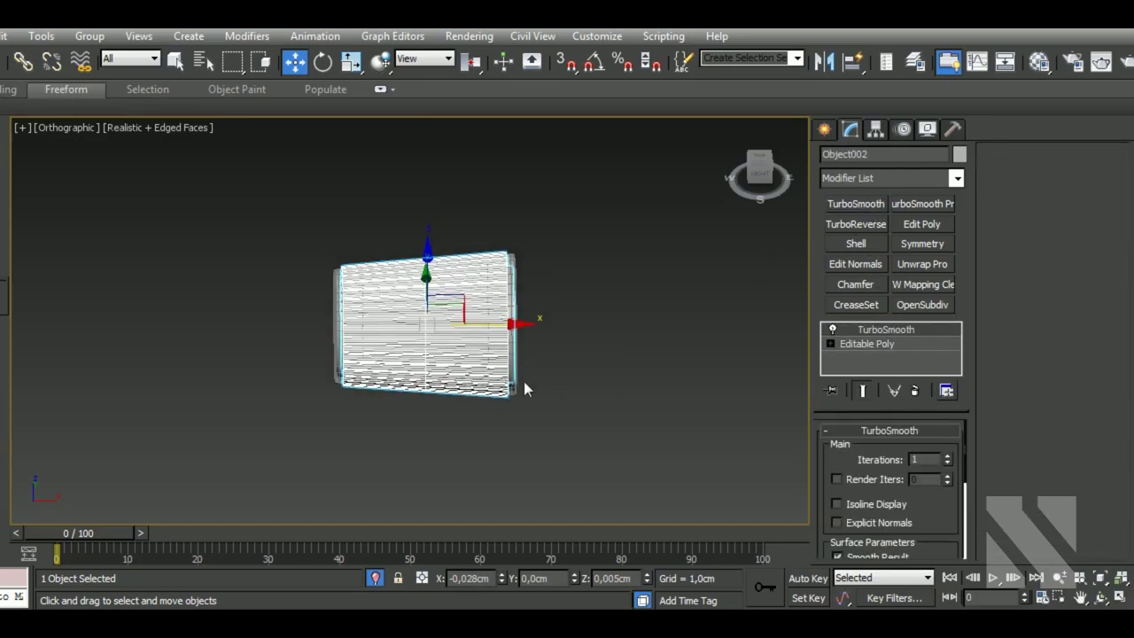
- Turn off edged faces with F4 and inspect the ribbed cylinder from a three-quarter view
scroll(523, 390, up, 5)
scroll(524, 393, down, 3)
mouse_move(539, 369)
alt+middle_down()
mouse_move(481, 380)
mouse_move(437, 320)
alt+middle_up()
scroll(438, 319, up, 3)
scroll(438, 319, up, 2)
scroll(447, 324, down, 1)
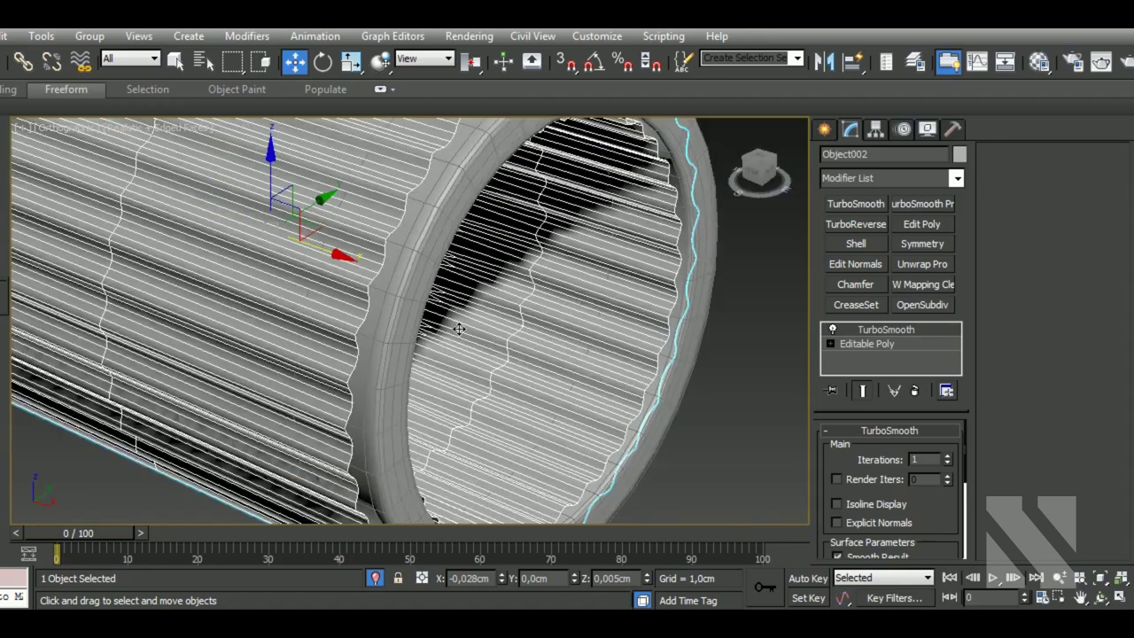
scroll(464, 329, down, 4)
scroll(399, 221, up, 2)
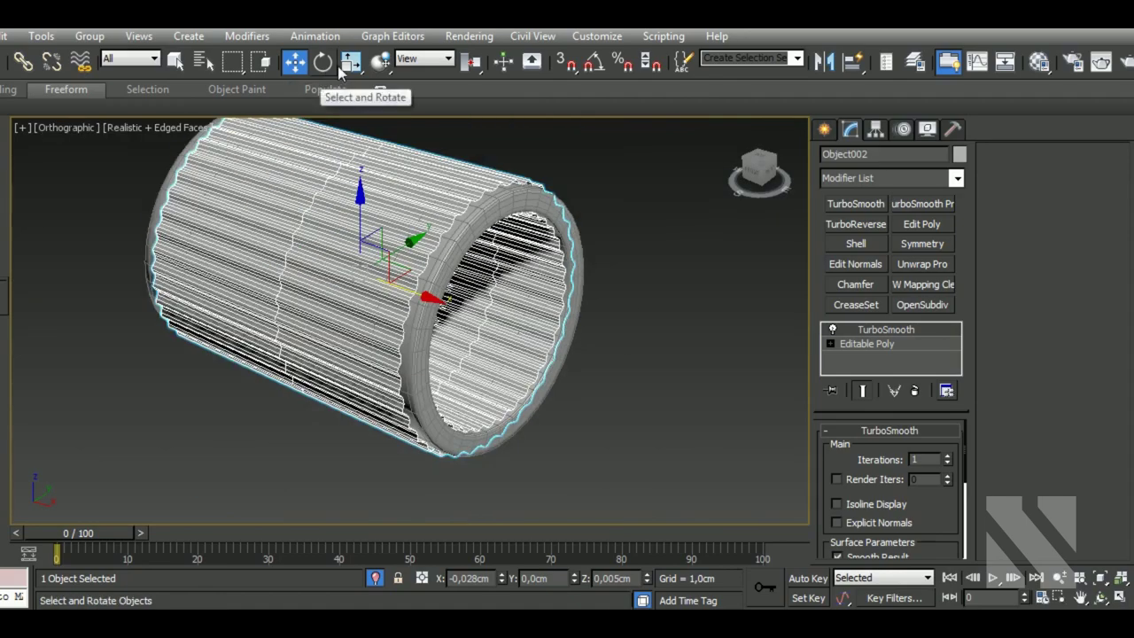
key(F4)
scroll(401, 326, down, 2)
alt+middle_drag(585, 387, 472, 348)
scroll(462, 268, up, 3)
scroll(662, 297, up, 2)
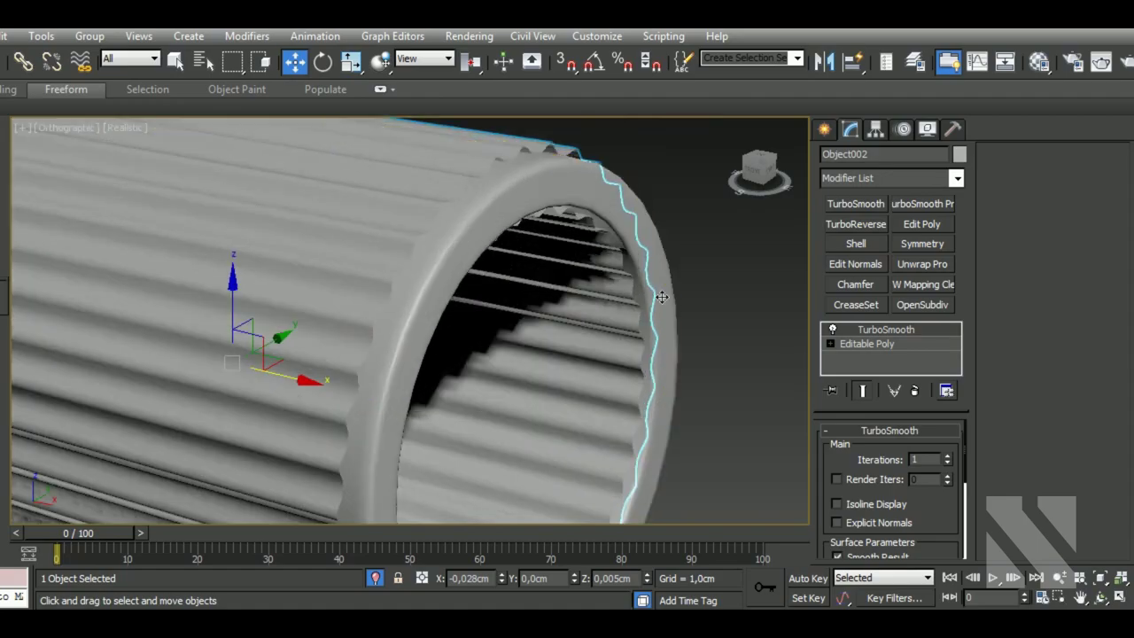
- In the base Editable Poly, select the open end border and close it with Cap
click(874, 345)
click(888, 451)
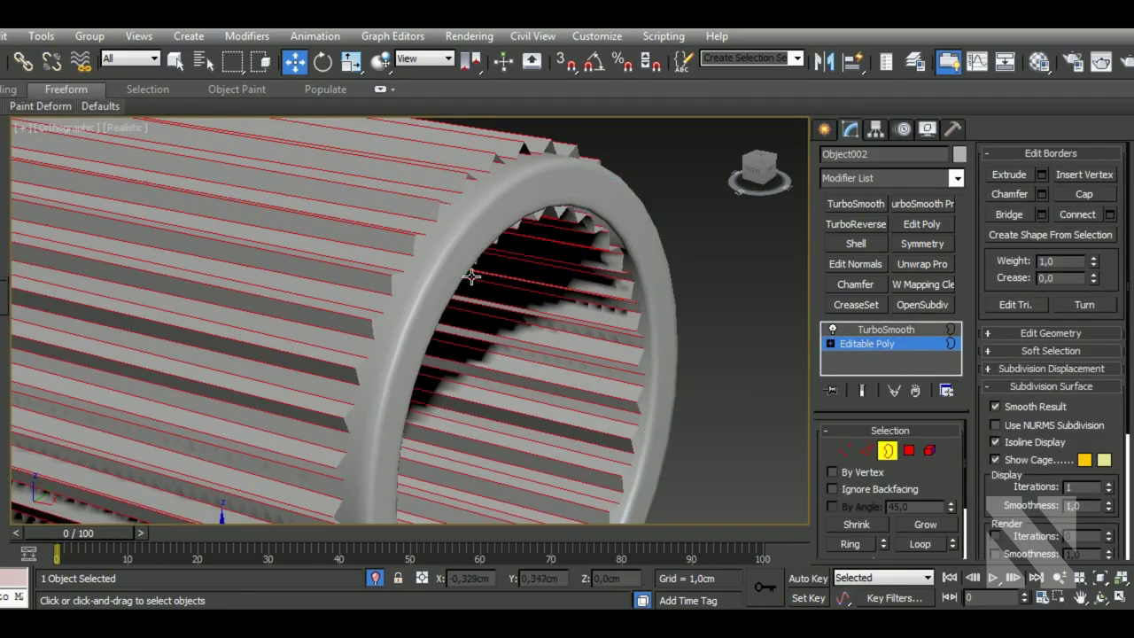
click(427, 259)
scroll(427, 259, down, 3)
alt+middle_drag(427, 259, 316, 348)
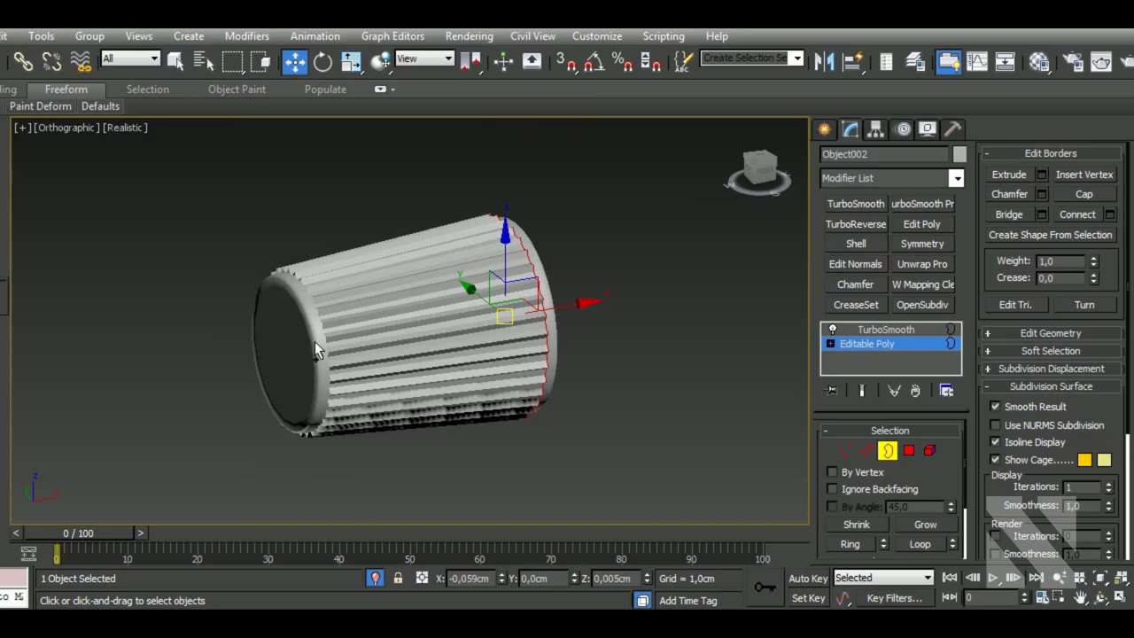
scroll(329, 344, up, 3)
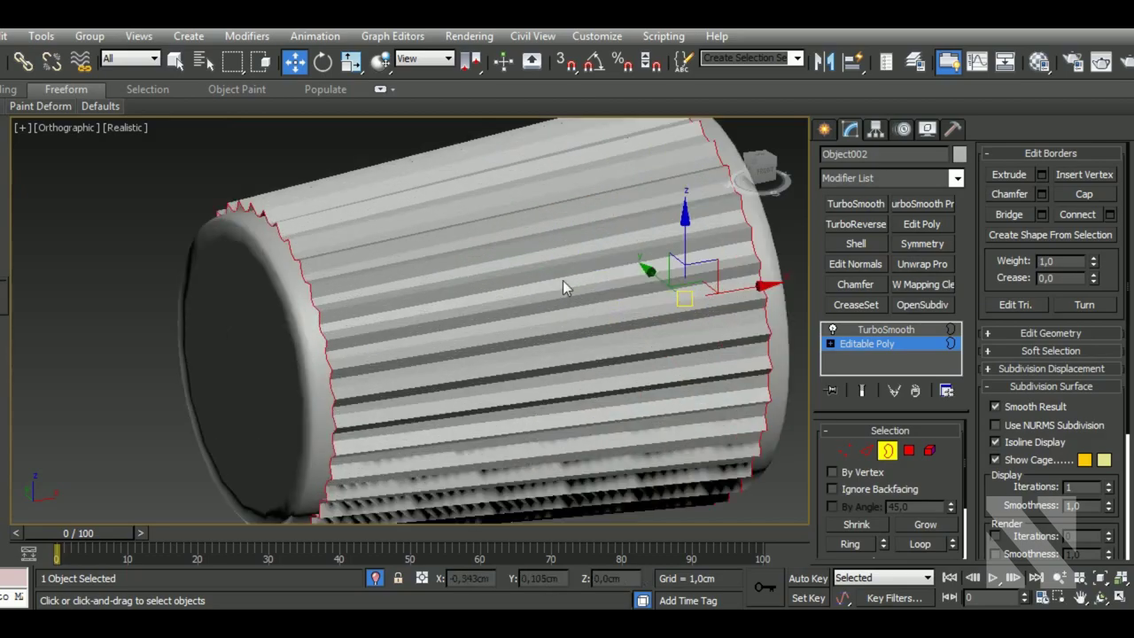
click(1084, 194)
- Select the new end-cap polygon and re-isolate the cylinder to view it face-on
click(910, 451)
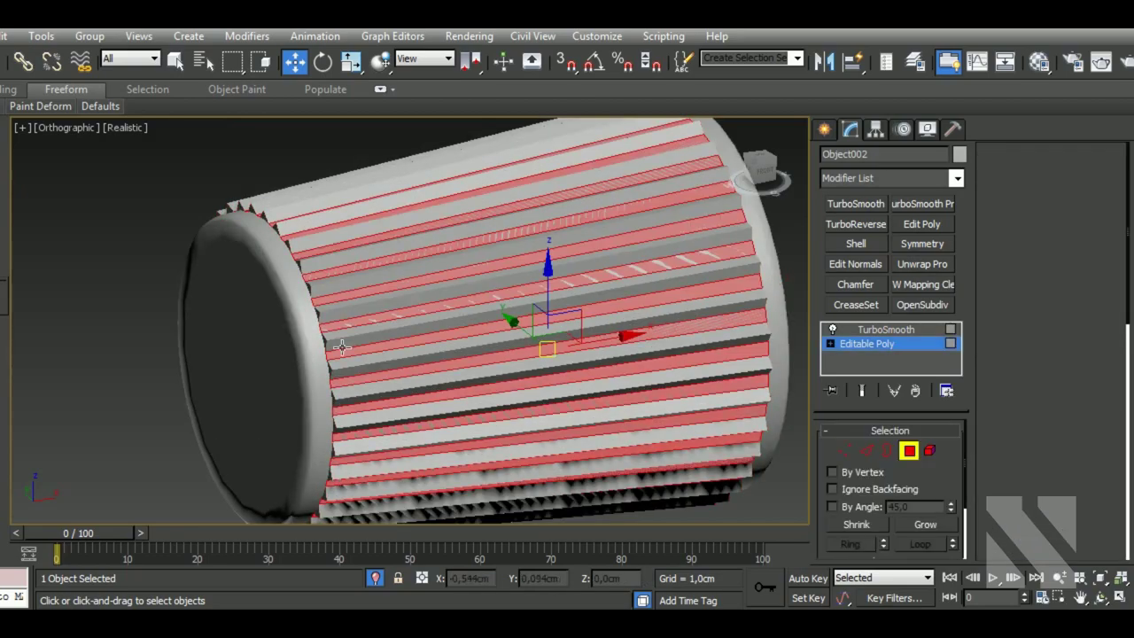
click(329, 332)
alt+middle_drag(329, 332, 514, 385)
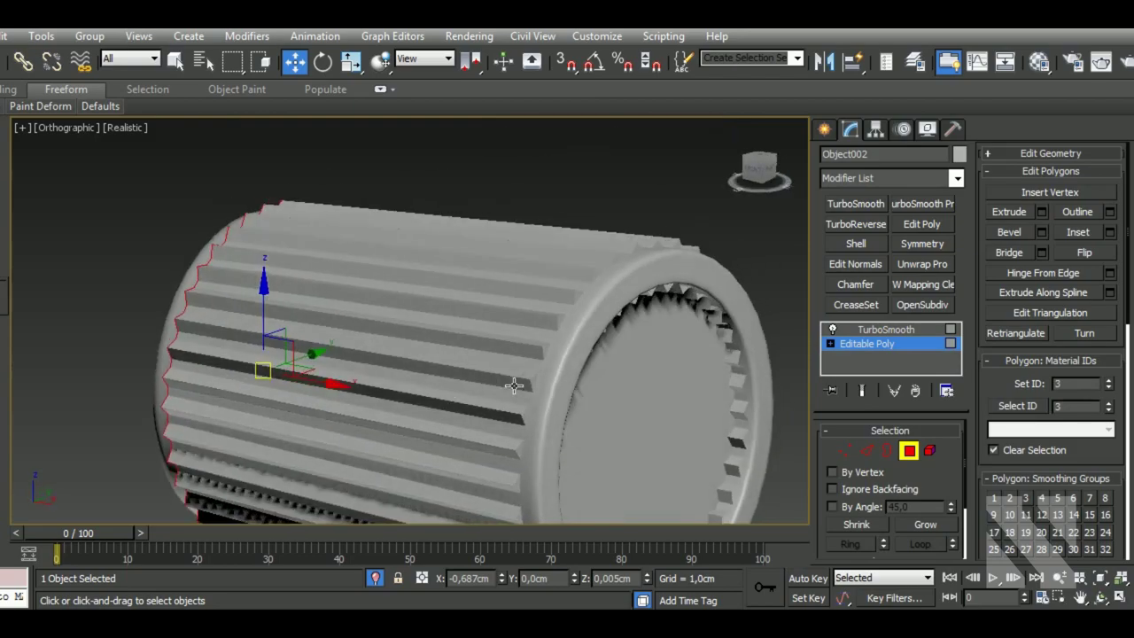
click(584, 347)
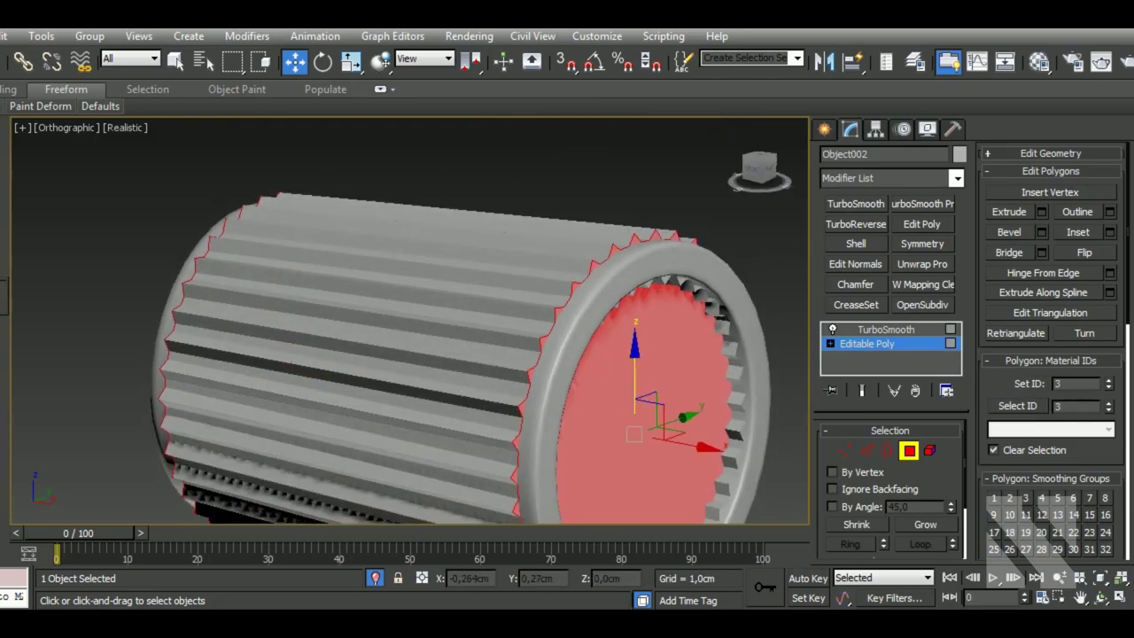
scroll(649, 387, down, 3)
mouse_move(649, 387)
alt+middle_down()
mouse_move(718, 390)
mouse_move(718, 381)
alt+middle_up()
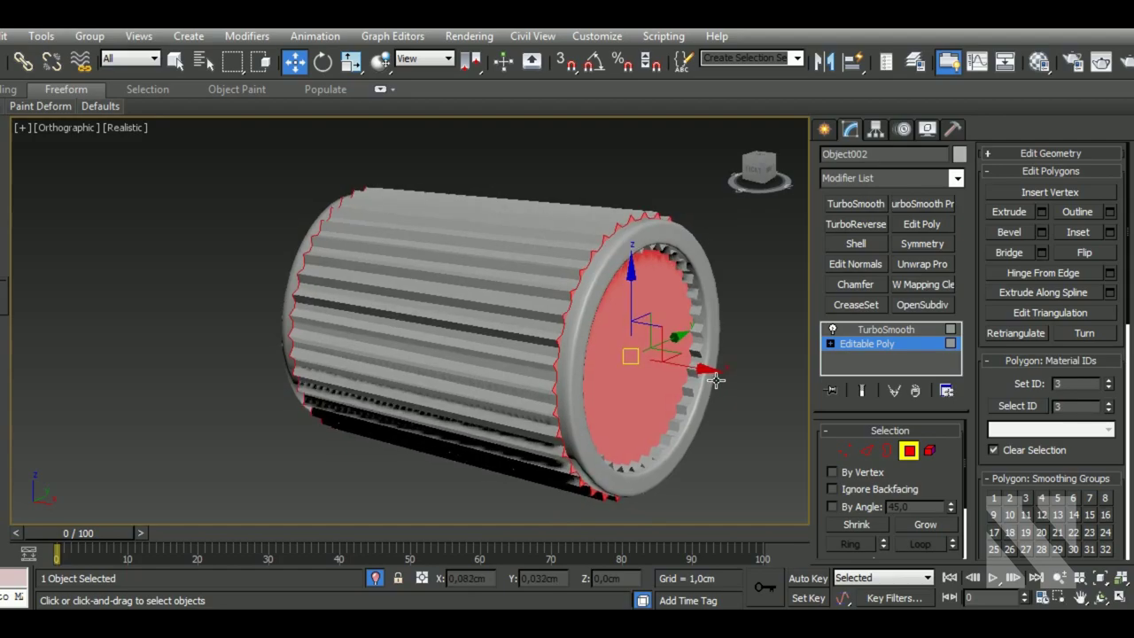
click(376, 578)
click(376, 579)
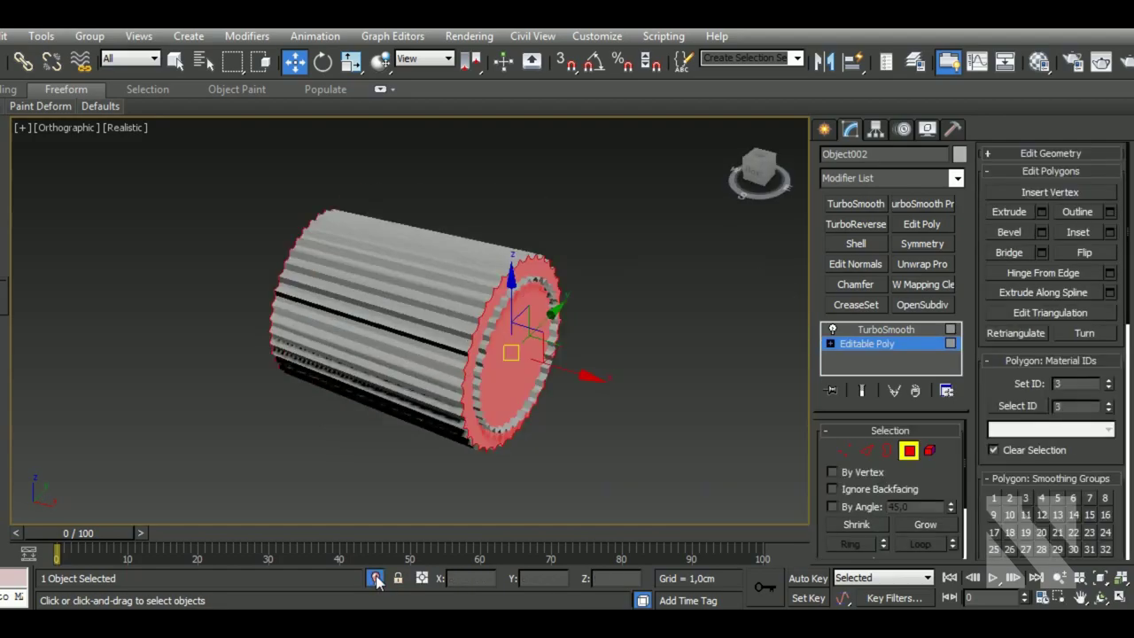
alt+middle_drag(596, 440, 532, 429)
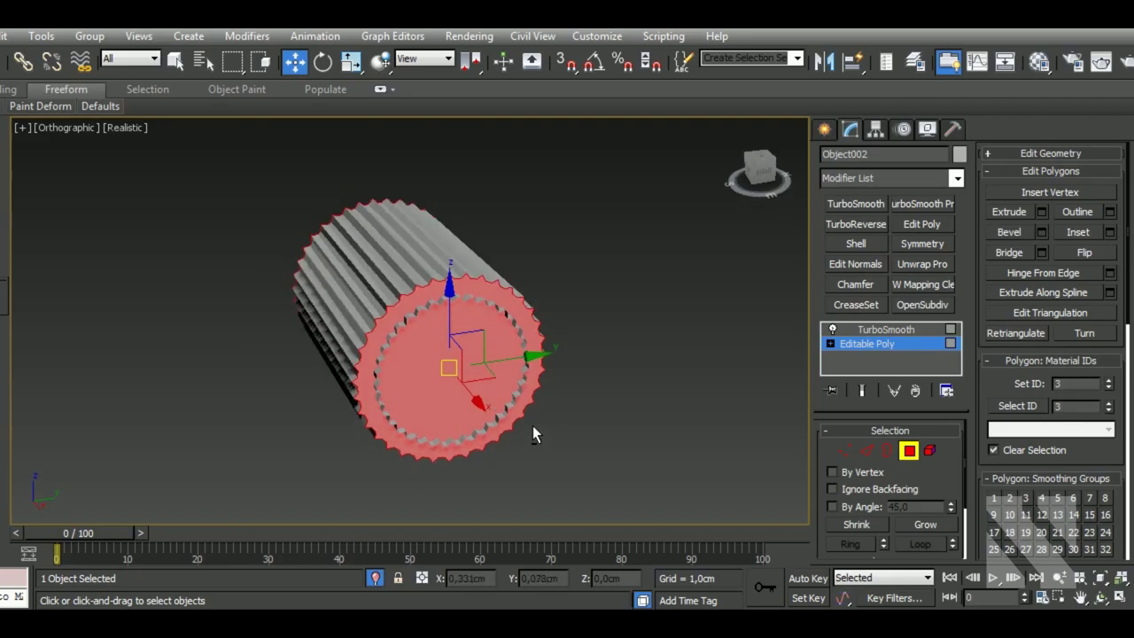
- Delete the ribbed cylinder's end cap polygon
click(529, 436)
click(419, 348)
scroll(420, 355, up, 4)
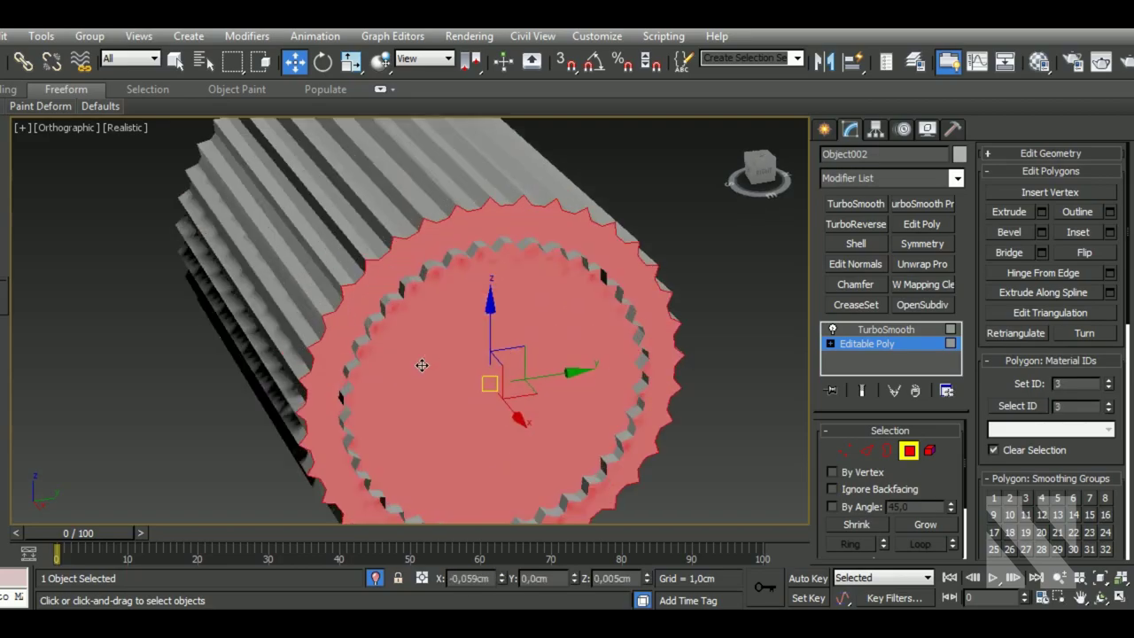
key(Delete)
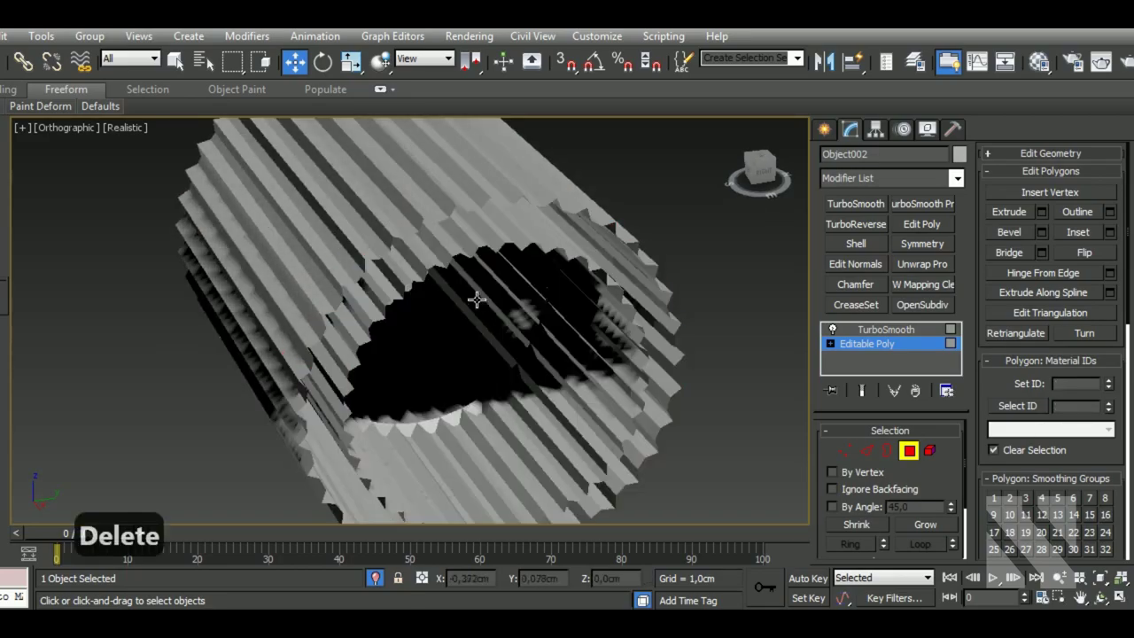
click(476, 301)
scroll(476, 315, down, 5)
mouse_move(476, 314)
alt+middle_down()
mouse_move(610, 397)
mouse_move(641, 381)
mouse_move(563, 359)
mouse_move(496, 367)
alt+middle_up()
key(ctrl+z)
key(ctrl+z)
key(Delete)
- Delete the inner faces of the ribbed cylinder
click(496, 367)
shift+click(502, 363)
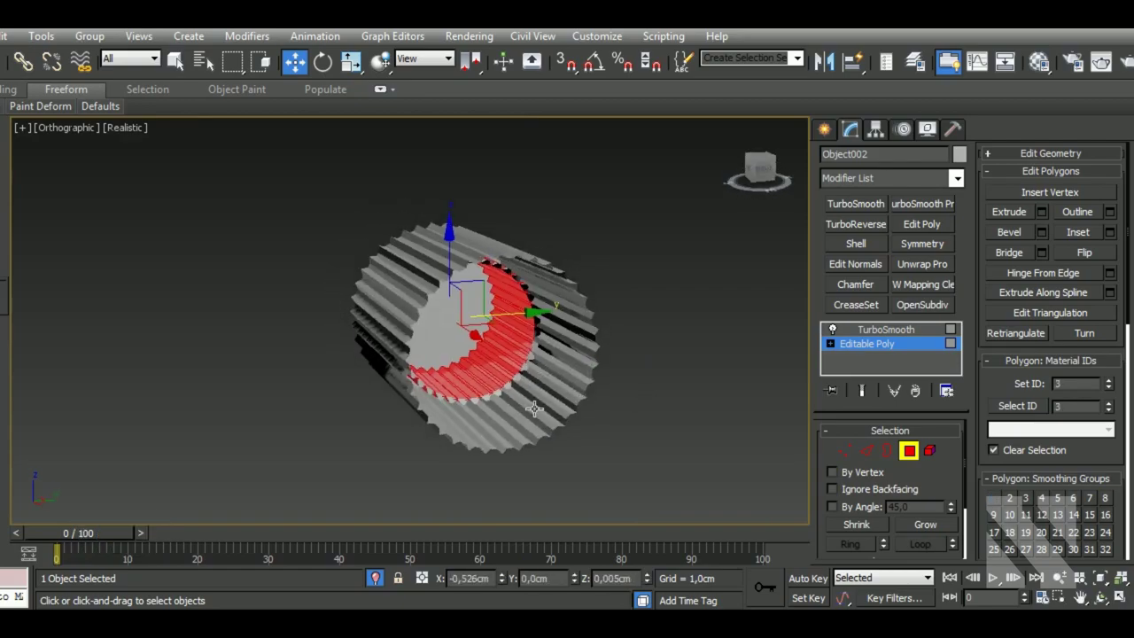
scroll(528, 409, up, 4)
key(Delete)
- Start a selection of tooth faces on the cylinder's side
click(483, 414)
scroll(483, 415, up, 4)
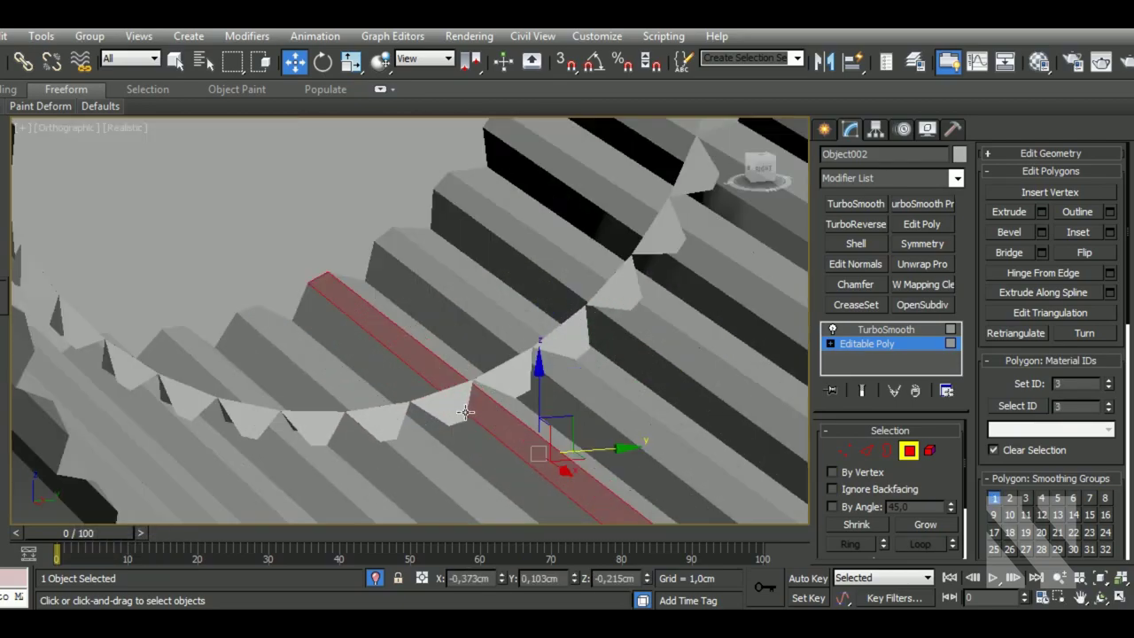
scroll(520, 391, down, 5)
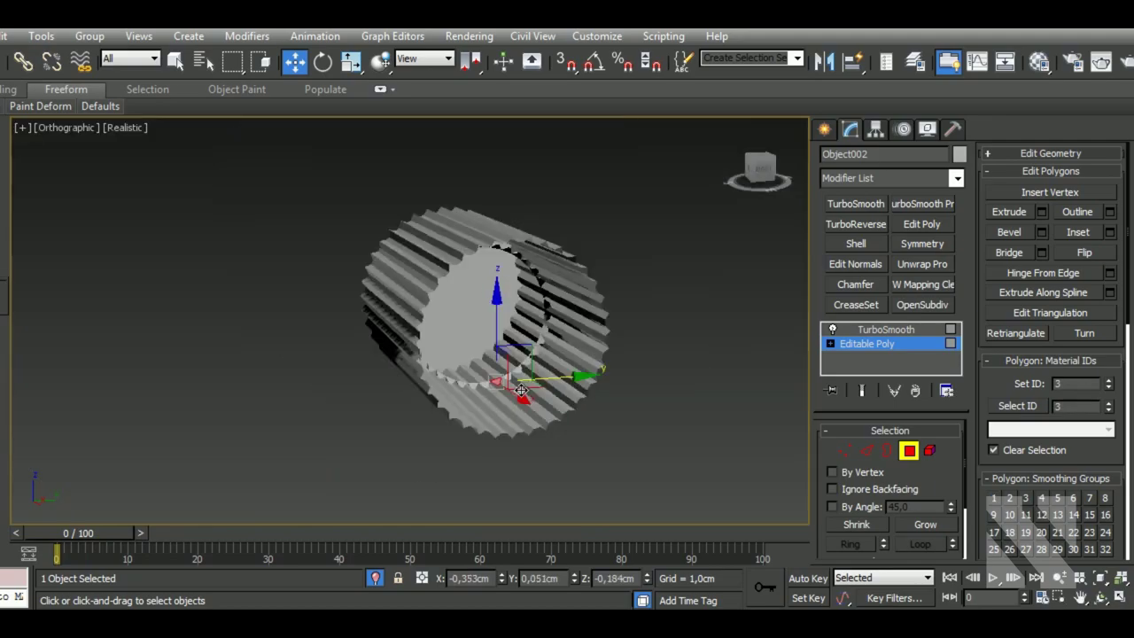
alt+middle_drag(611, 400, 648, 416)
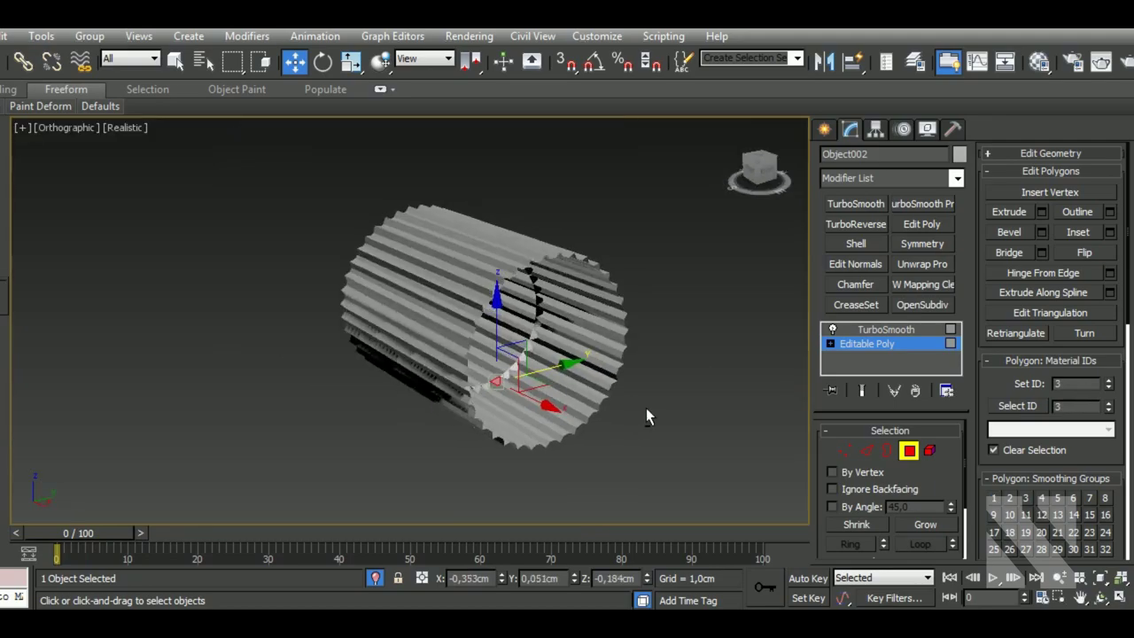
click(929, 452)
scroll(492, 423, up, 2)
scroll(492, 424, up, 2)
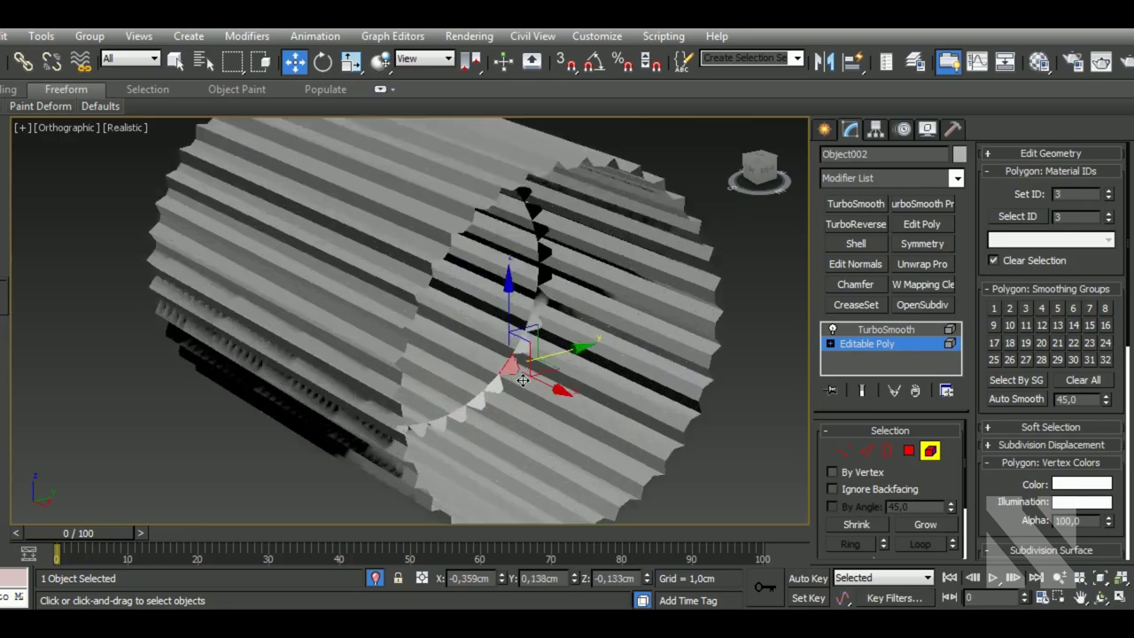
scroll(492, 424, up, 3)
- Extend the tooth-face strip, delete it, and switch to Border mode
ctrl+click(479, 418)
ctrl+click(553, 297)
scroll(524, 383, down, 3)
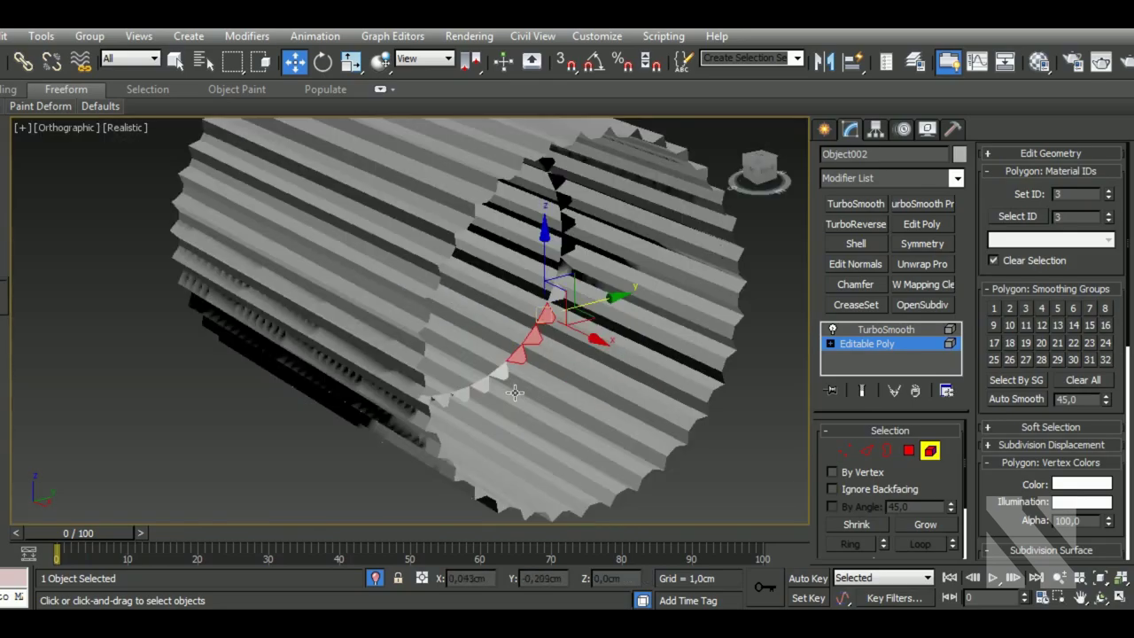
ctrl+click(555, 289)
scroll(555, 289, up, 1)
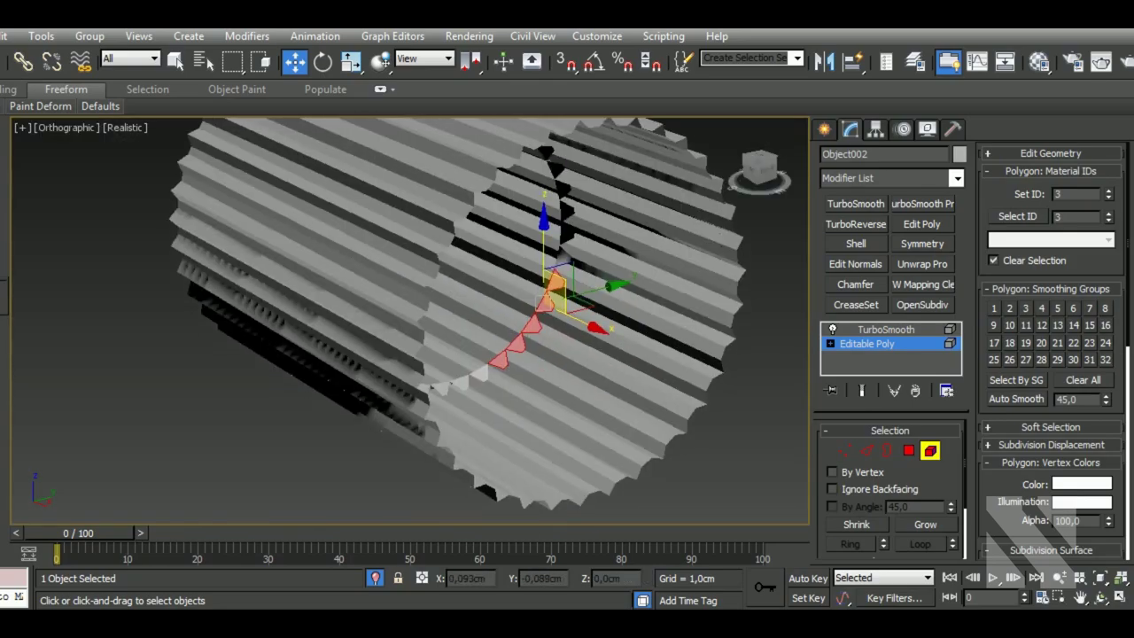
scroll(524, 502, down, 3)
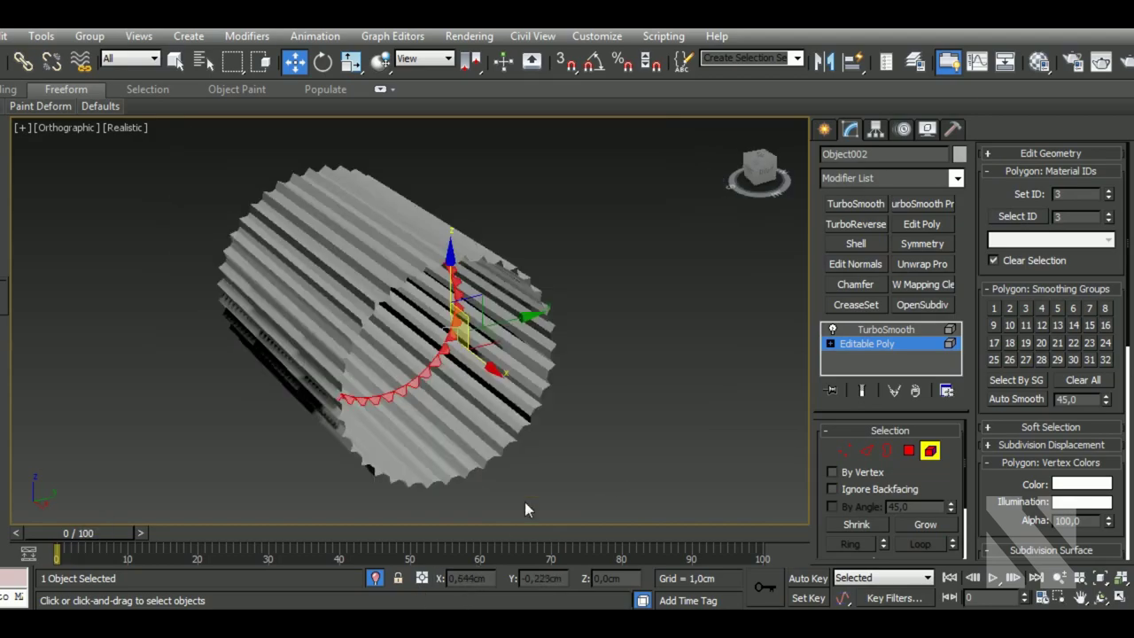
key(Delete)
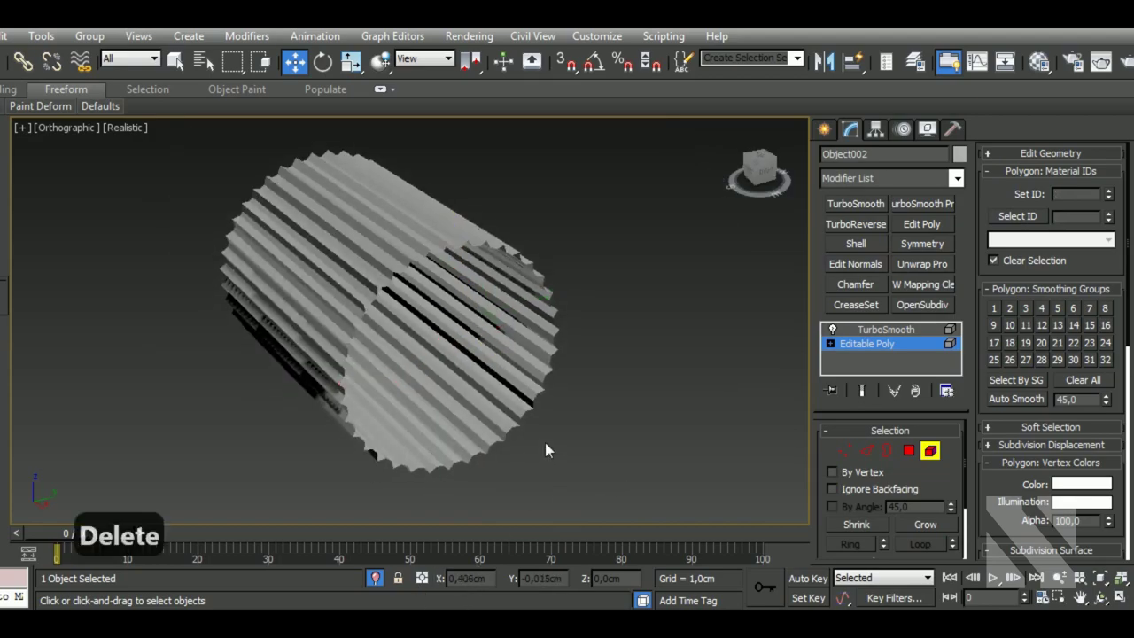
mouse_move(544, 450)
alt+middle_down()
mouse_move(660, 393)
mouse_move(792, 424)
alt+middle_up()
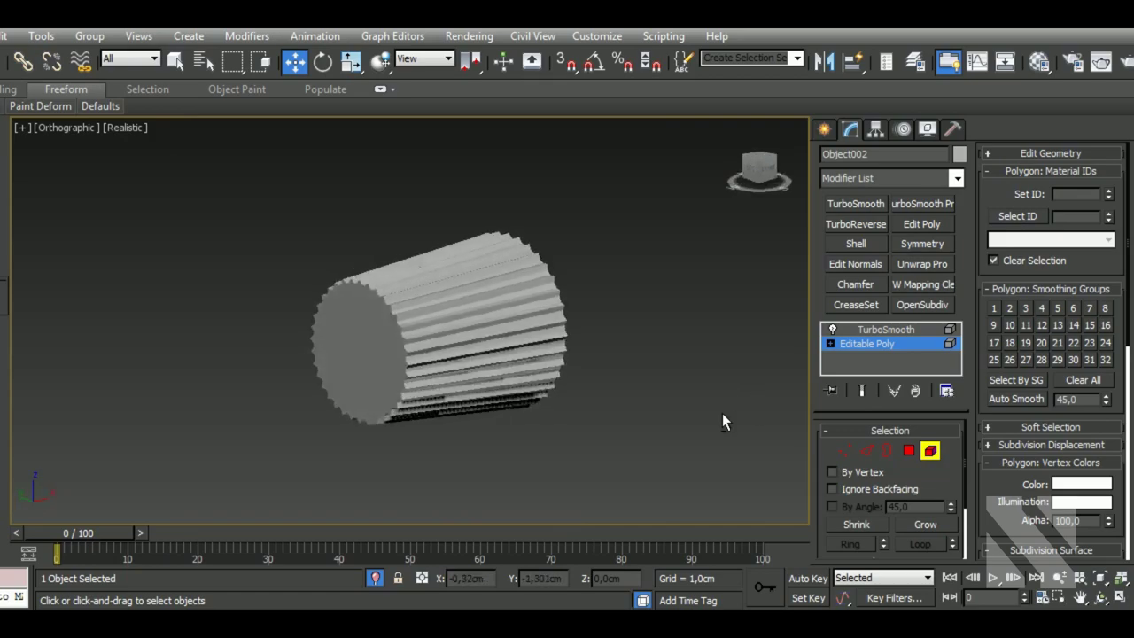
click(887, 450)
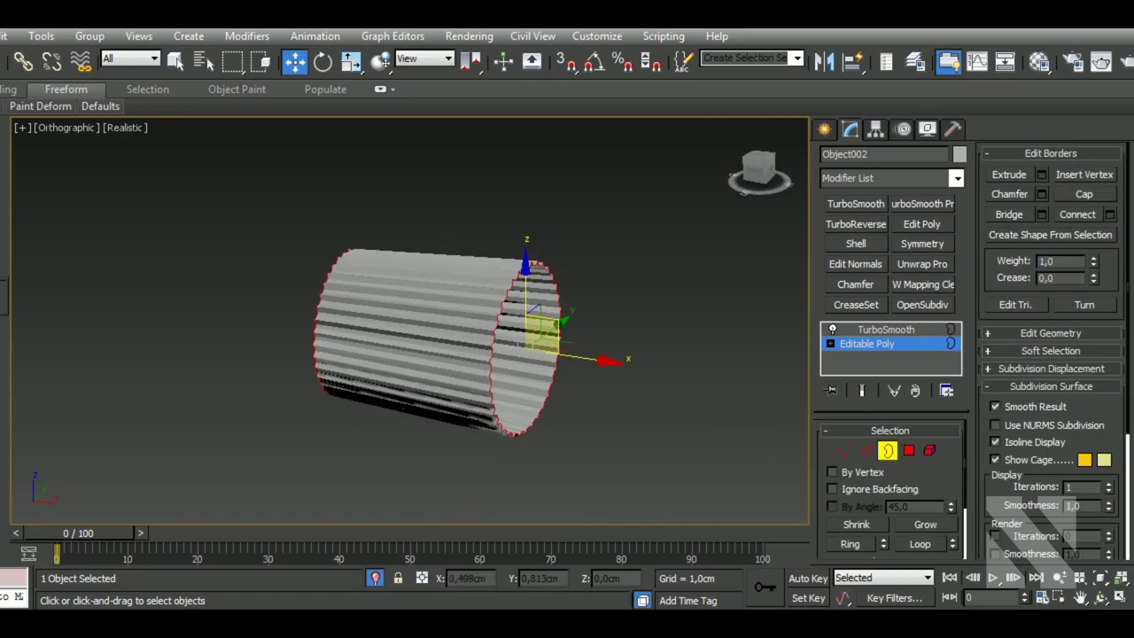
- Select the cap's flat end face polygon for insetting
alt+middle_drag(541, 323, 657, 381)
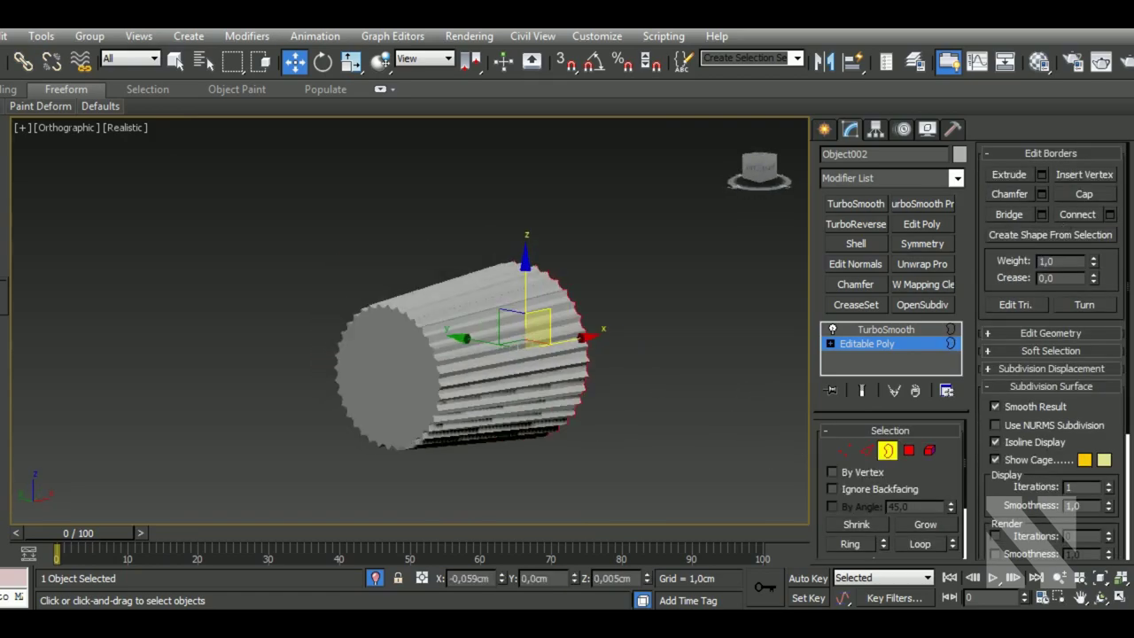
mouse_move(514, 372)
alt+middle_down()
mouse_move(583, 375)
mouse_move(577, 407)
mouse_move(554, 408)
alt+middle_up()
click(909, 450)
click(544, 374)
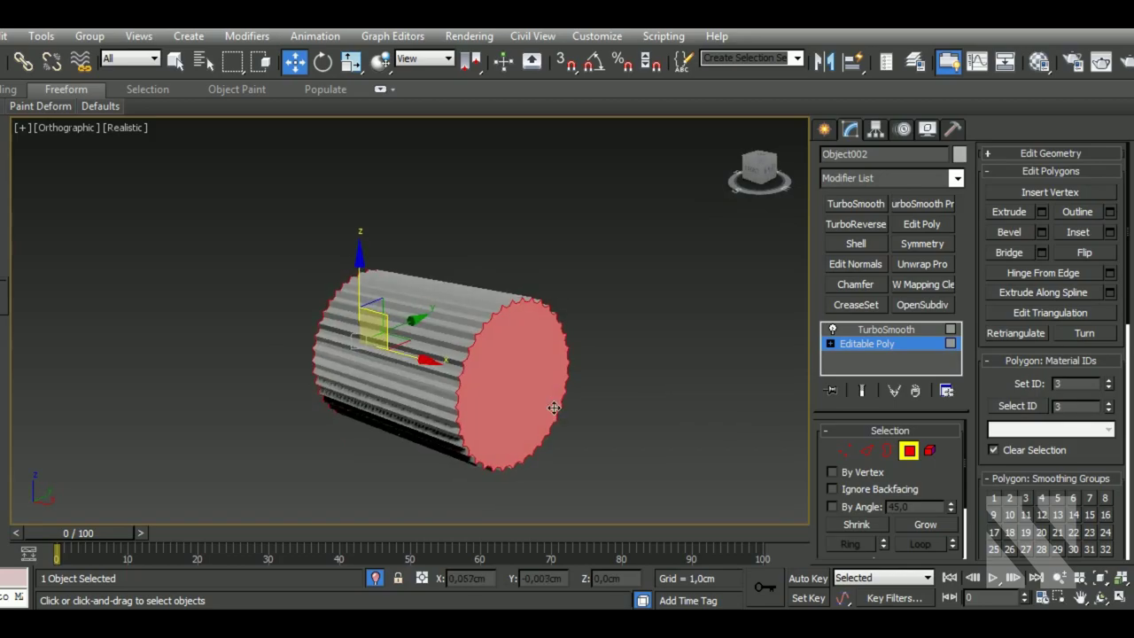
scroll(554, 407, up, 2)
click(1110, 232)
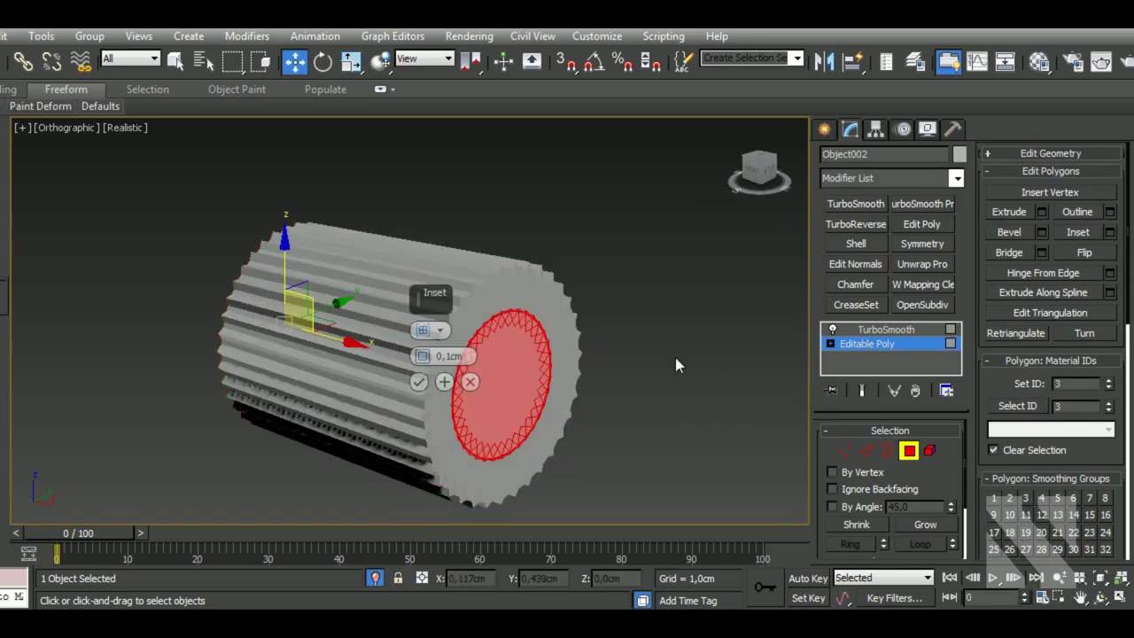
- Inset the end face by about 0.015cm, forming a thin ring around the toothed rim
right_click(423, 358)
key(F4)
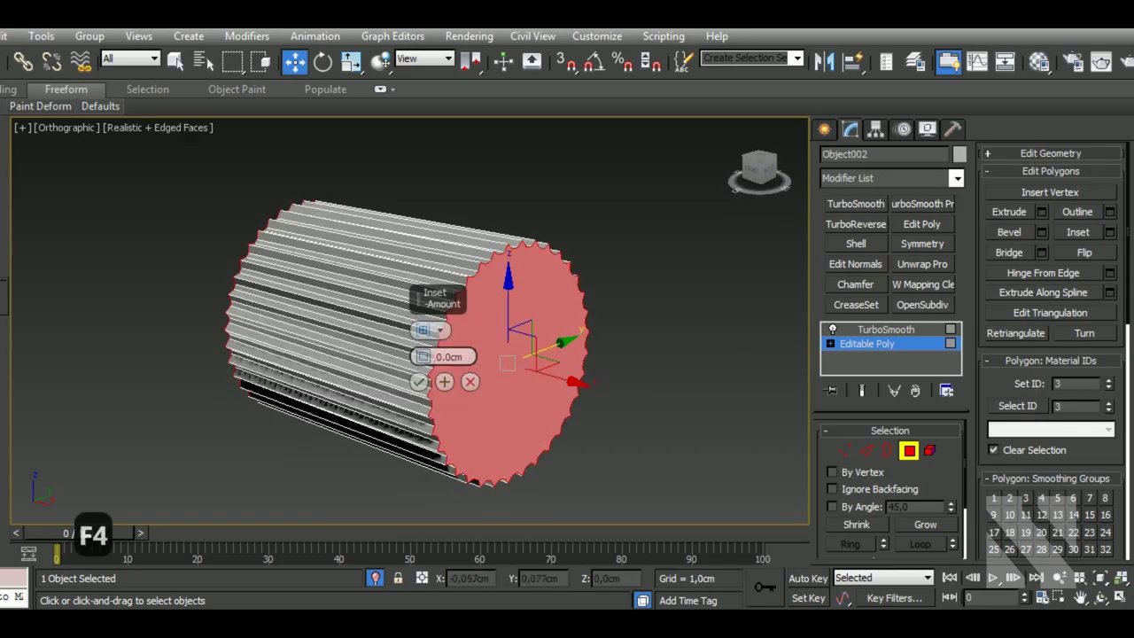
alt+middle_drag(423, 358, 402, 361)
scroll(402, 360, up, 2)
scroll(401, 361, up, 2)
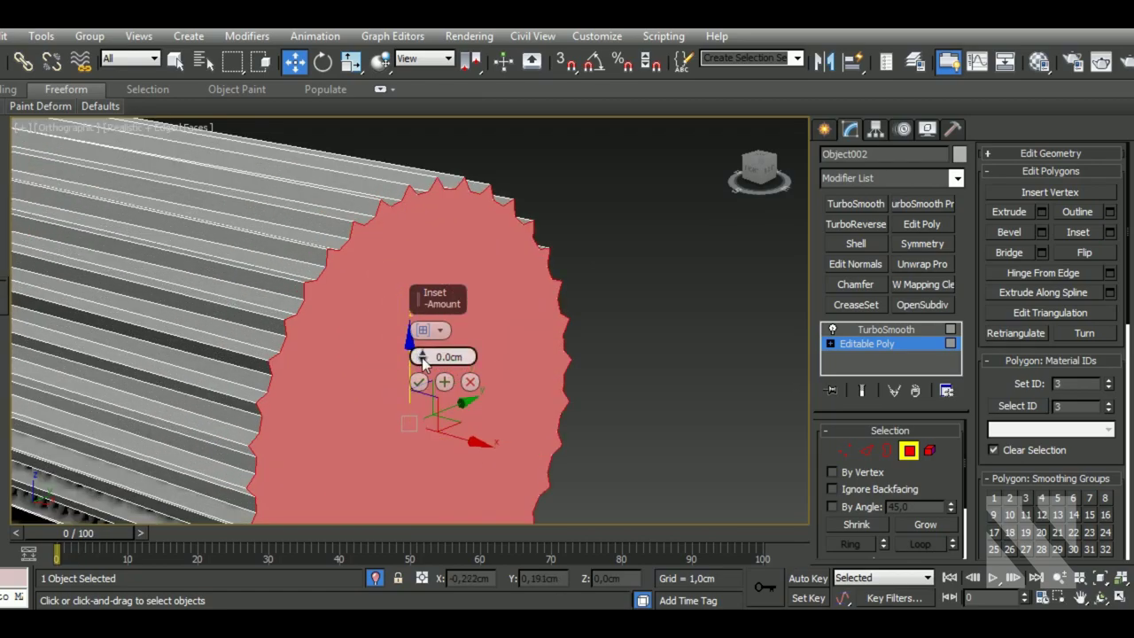
drag(423, 357, 428, 356)
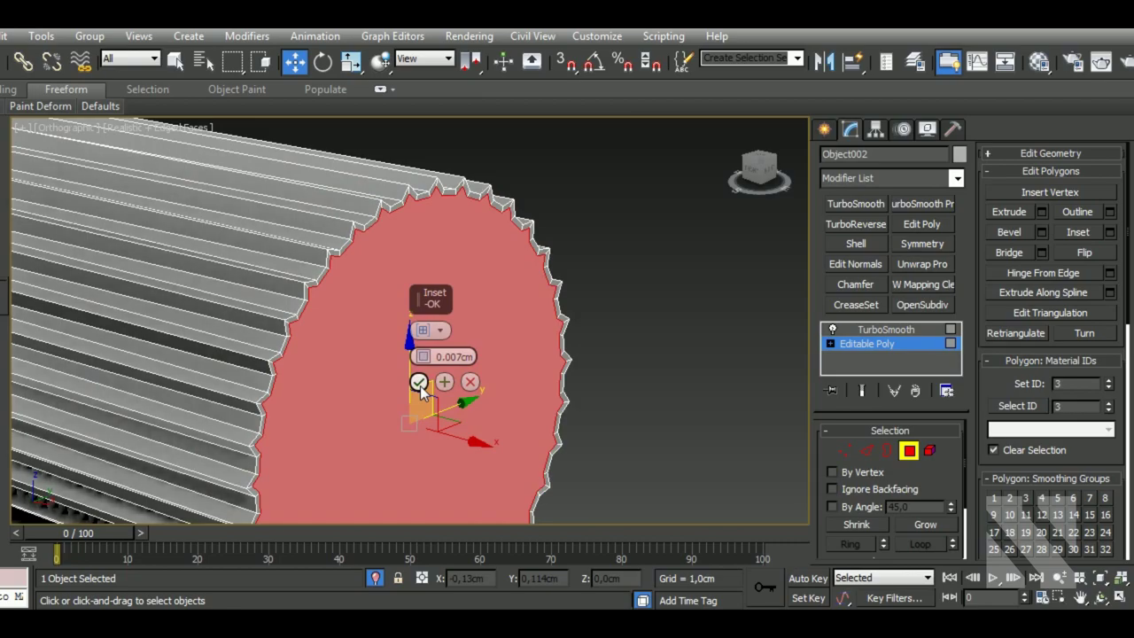
drag(425, 357, 426, 357)
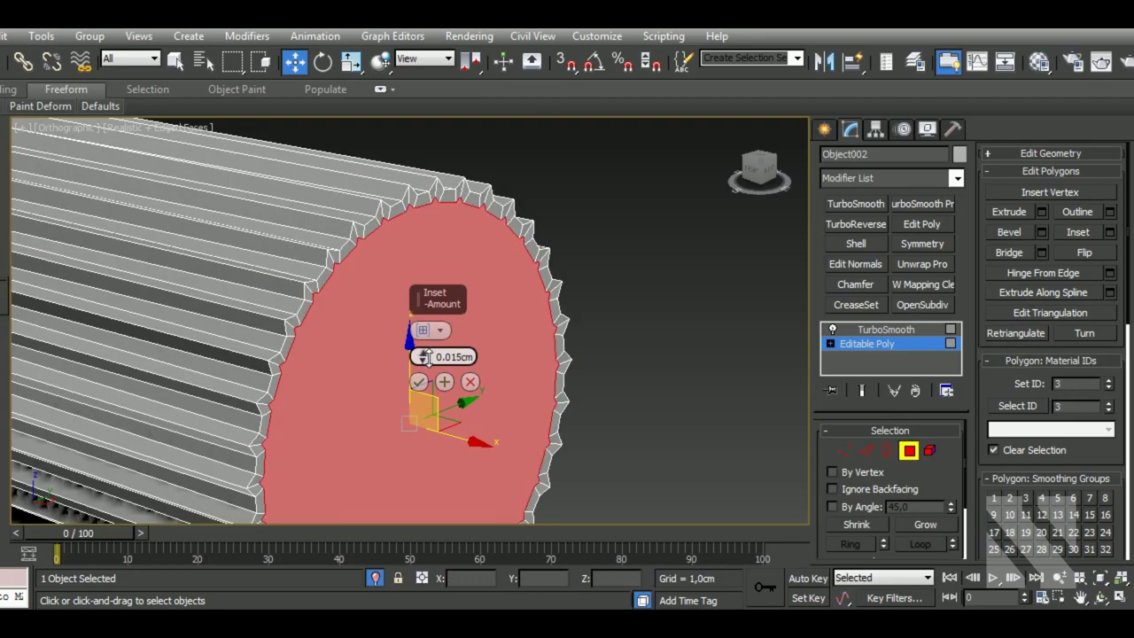
click(418, 382)
middle_drag(418, 382, 453, 389)
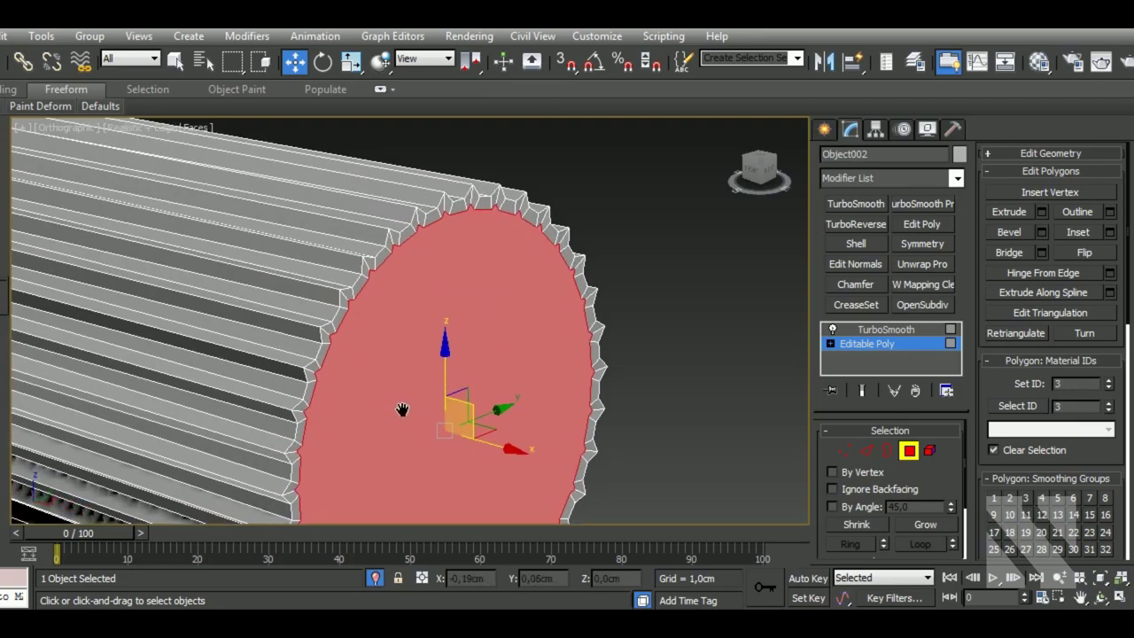
key(s)
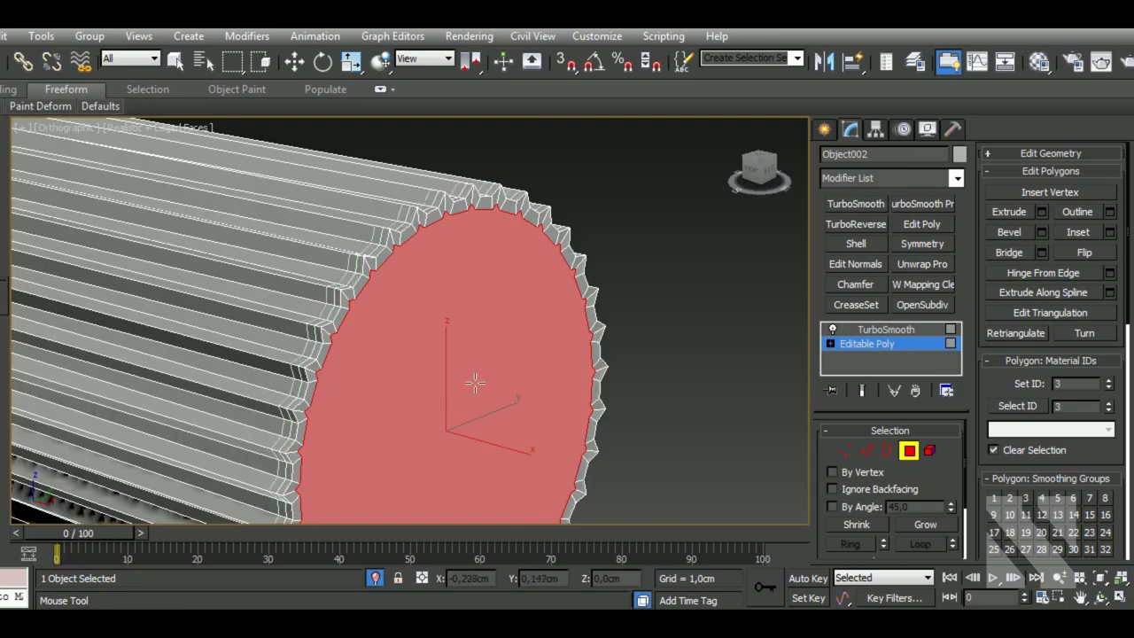
scroll(587, 357, down, 5)
- Show the cap's TurboSmooth result and exit isolation so the tube reappears
key(w)
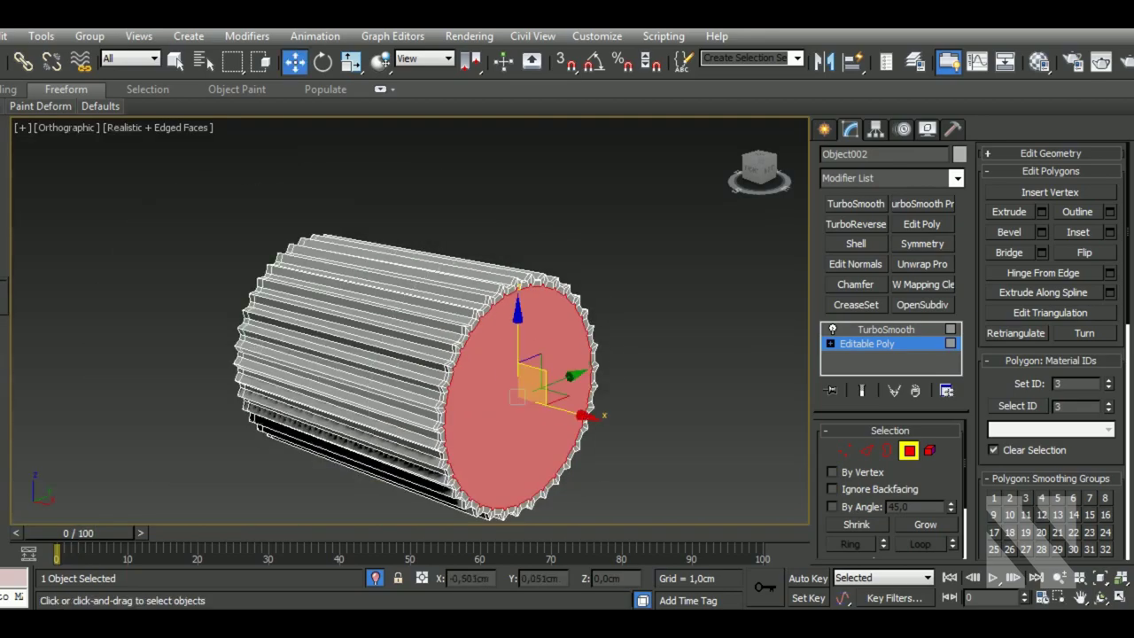
click(886, 330)
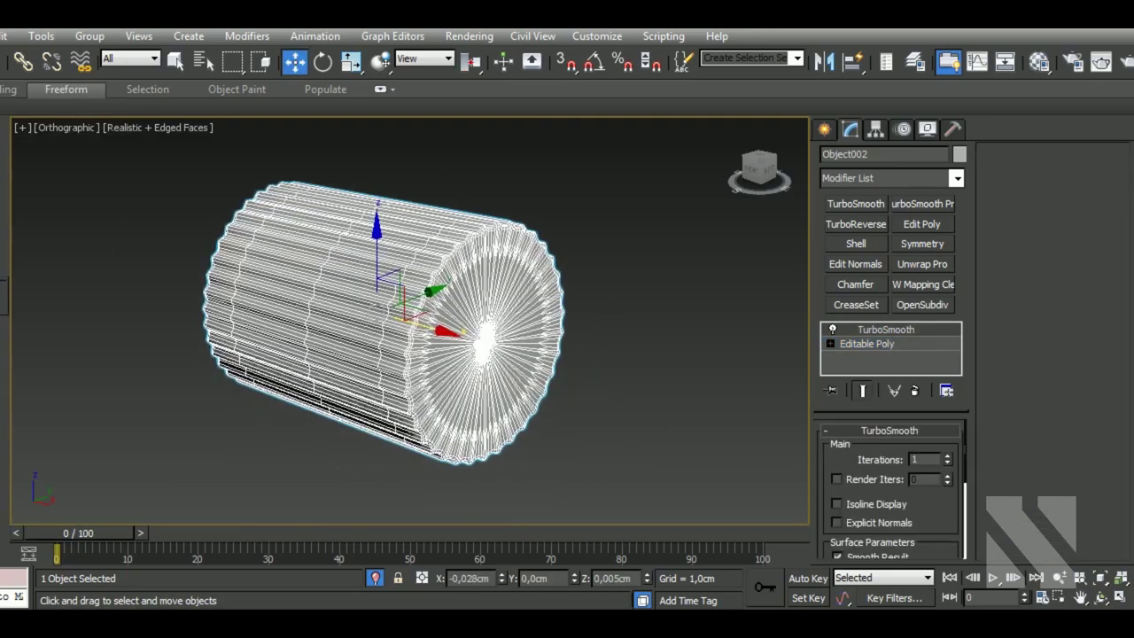
click(376, 578)
scroll(481, 396, down, 3)
scroll(481, 396, down, 1)
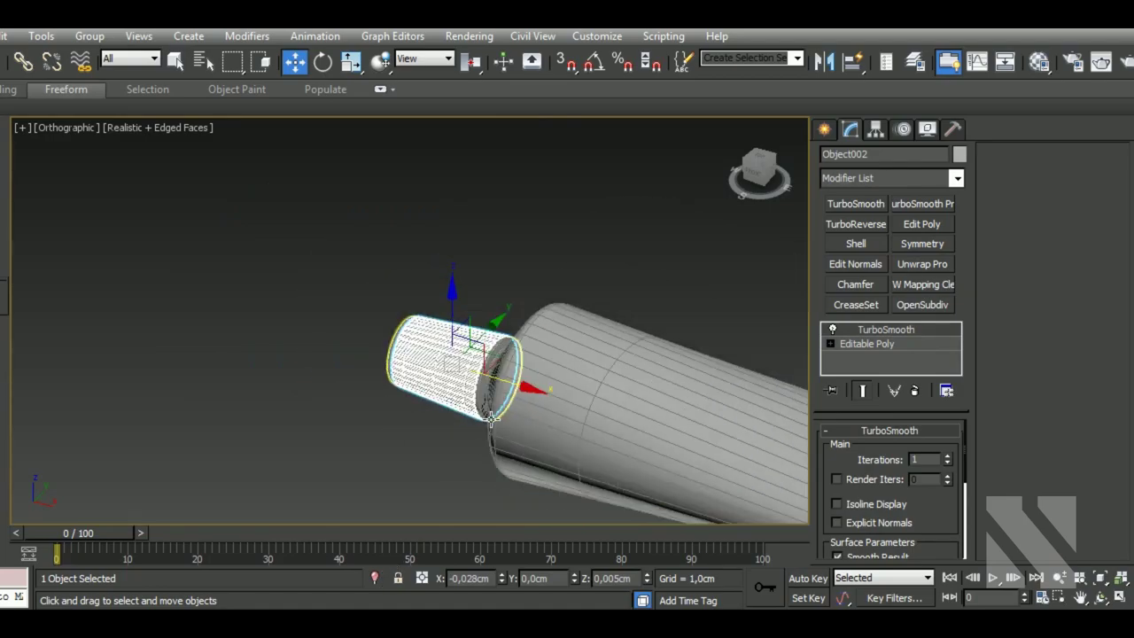
key(F4)
scroll(481, 390, up, 3)
scroll(479, 380, up, 2)
scroll(481, 377, down, 4)
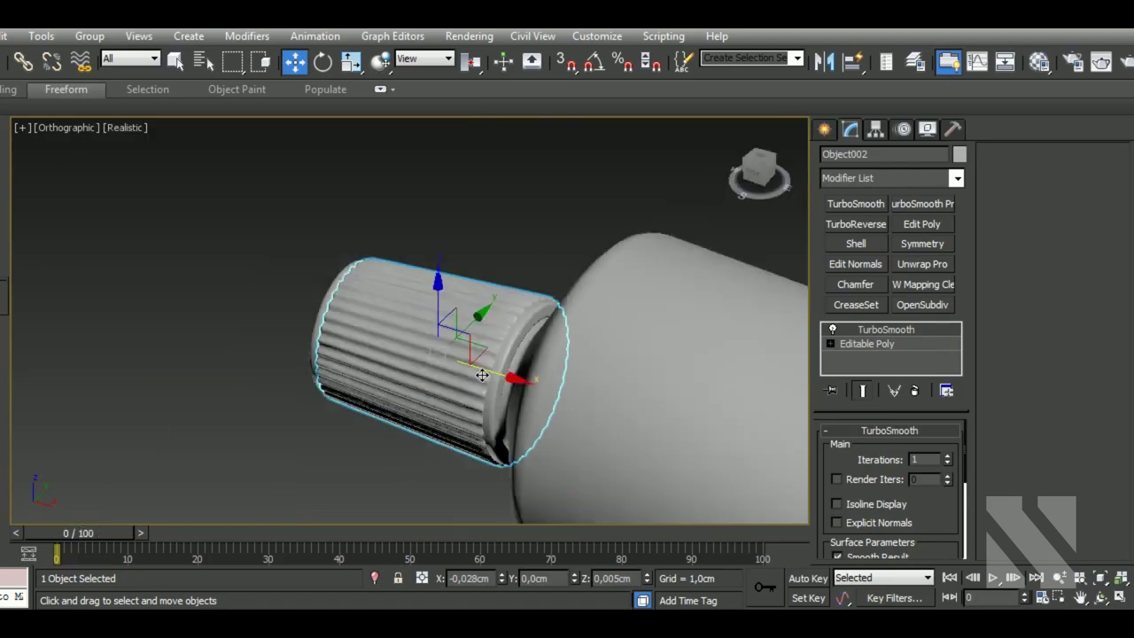
middle_drag(691, 456, 648, 370)
scroll(647, 370, down, 2)
scroll(714, 366, down, 2)
scroll(714, 367, up, 6)
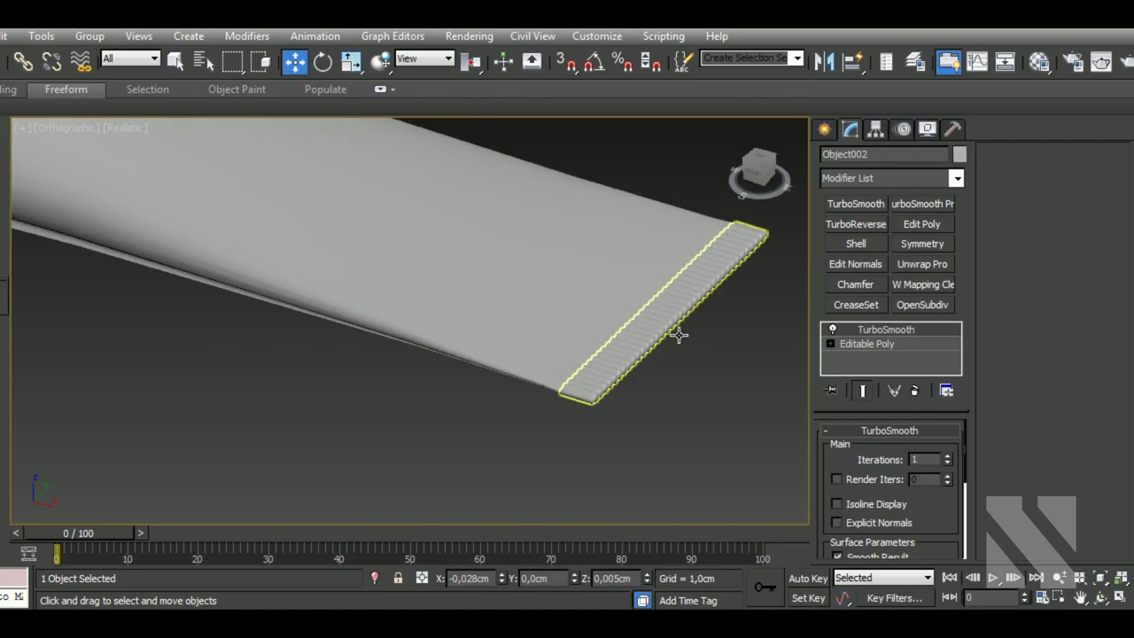
- Select the ribbed cap from the top view
click(657, 362)
scroll(657, 361, up, 2)
scroll(514, 385, down, 6)
mouse_move(514, 385)
alt+middle_down()
mouse_move(526, 393)
mouse_move(479, 415)
alt+middle_up()
key(t)
middle_drag(341, 357, 420, 377)
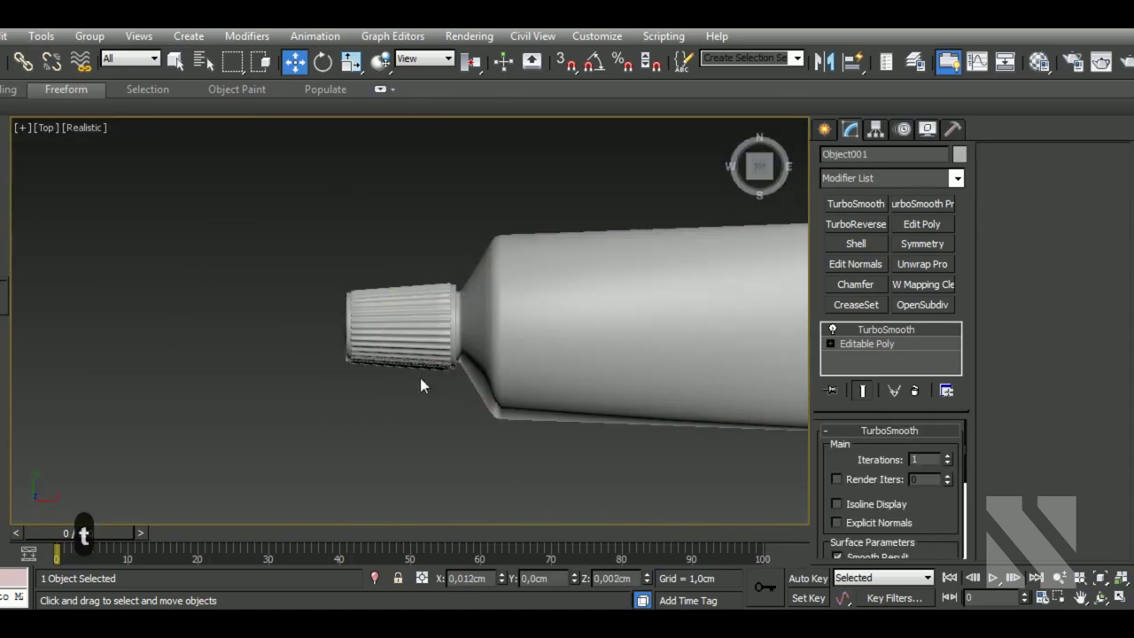
click(404, 356)
click(447, 360)
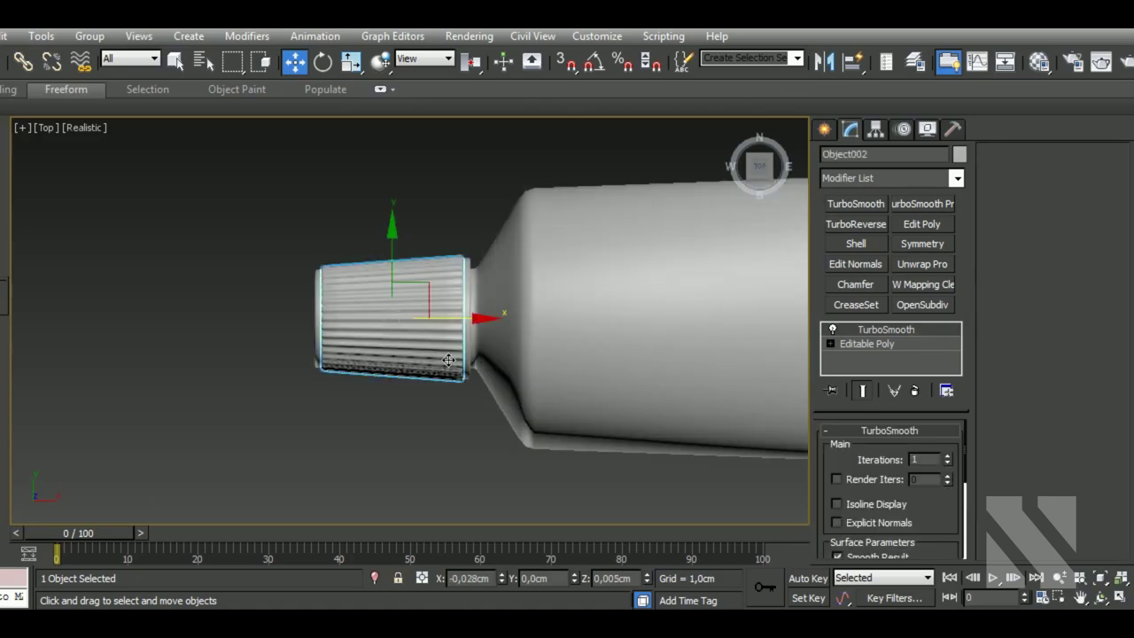
- Select both cap pieces and pull them off the tube along X
alt+middle_drag(462, 389, 496, 417)
scroll(386, 349, up, 4)
scroll(385, 350, up, 2)
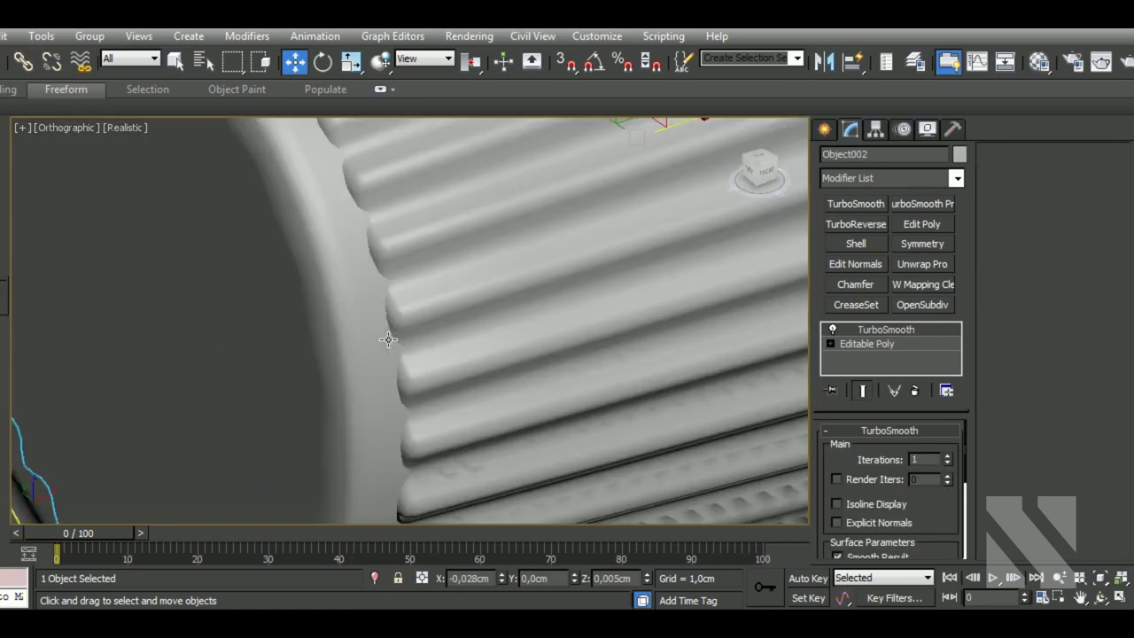
scroll(386, 349, down, 2)
scroll(386, 349, down, 3)
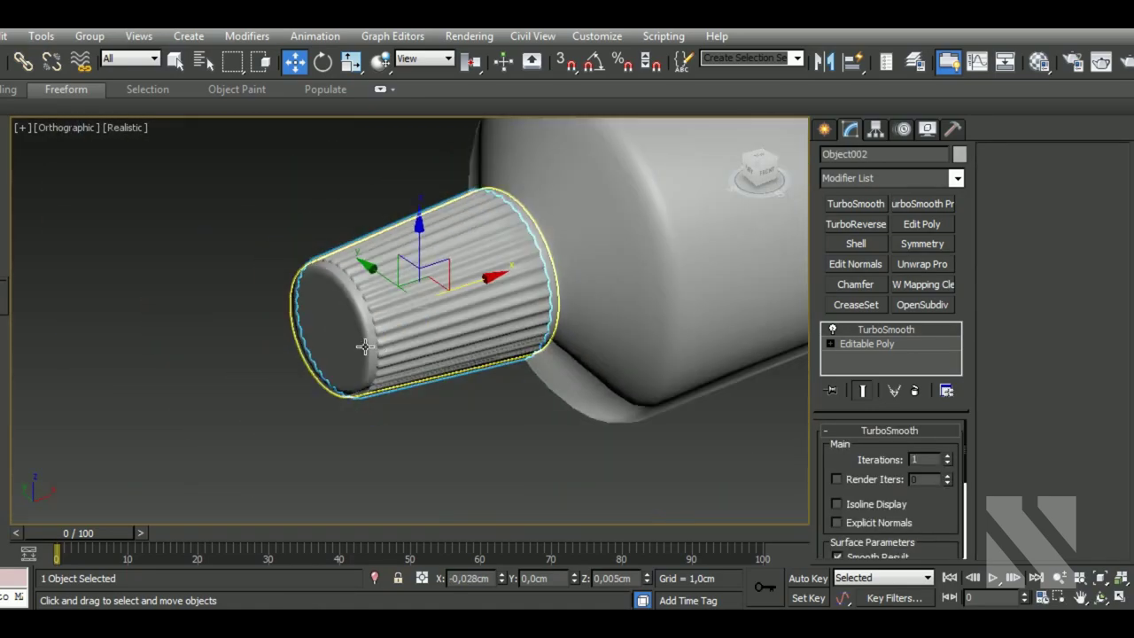
ctrl+click(365, 348)
scroll(365, 347, down, 4)
drag(443, 327, 282, 359)
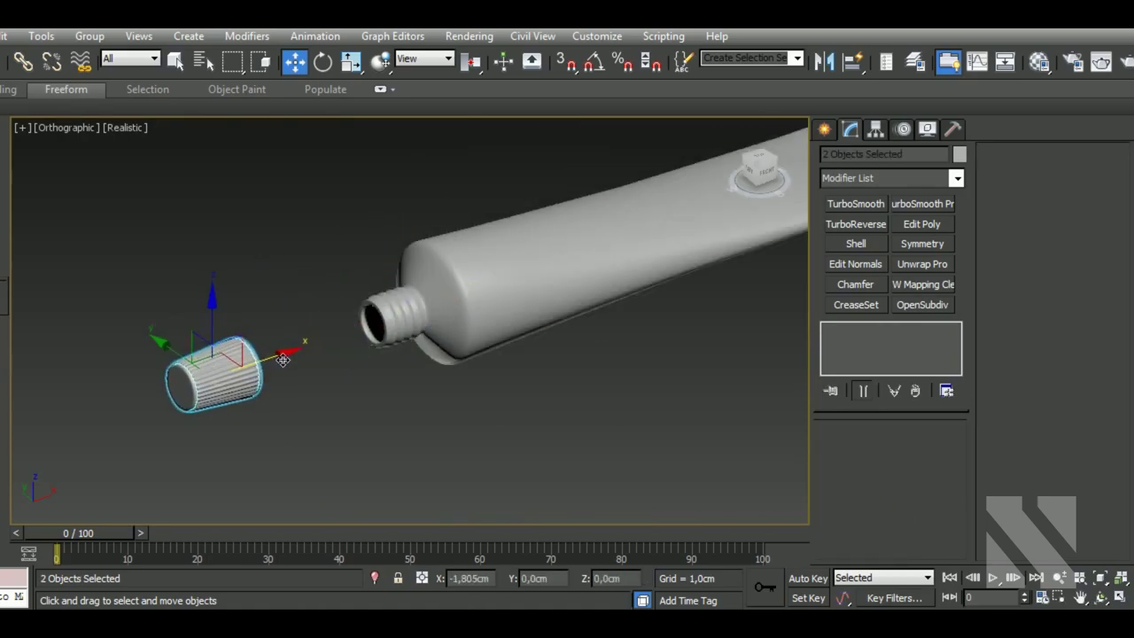
- Select the ribbed outer shell and return to its Editable Poly polygon level
alt+middle_drag(283, 358, 265, 381)
scroll(266, 380, up, 3)
click(256, 402)
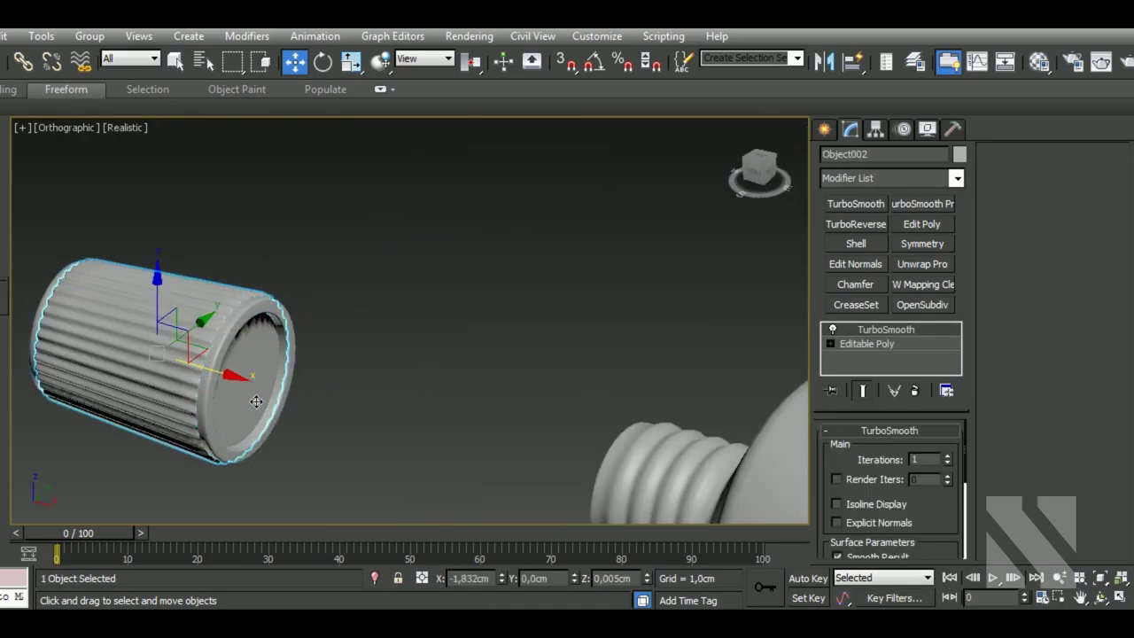
click(217, 419)
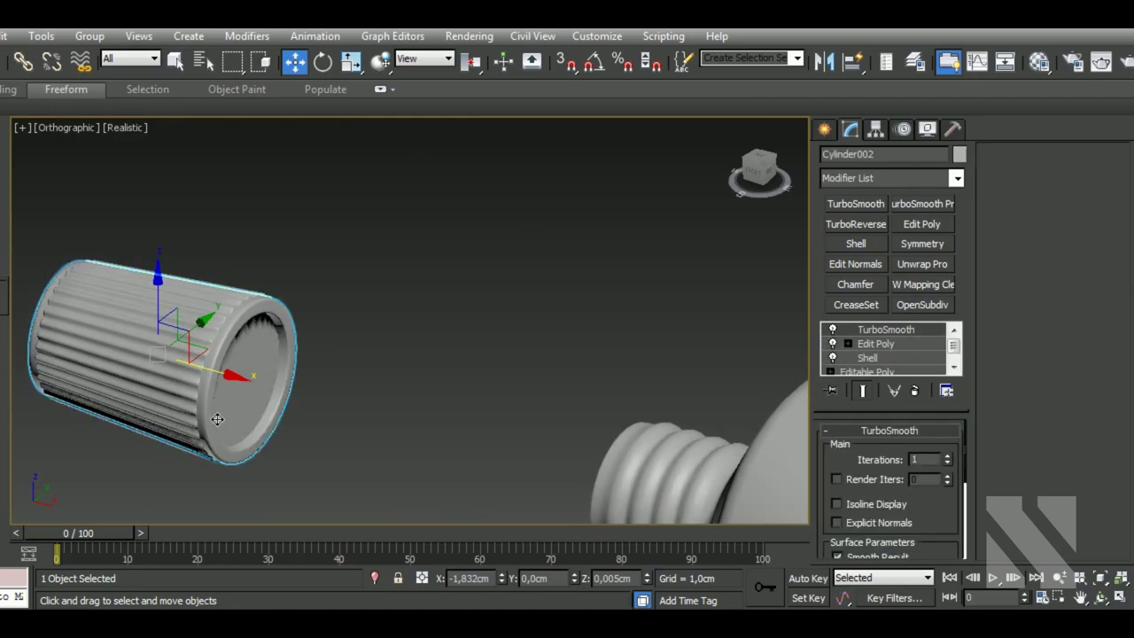
click(266, 399)
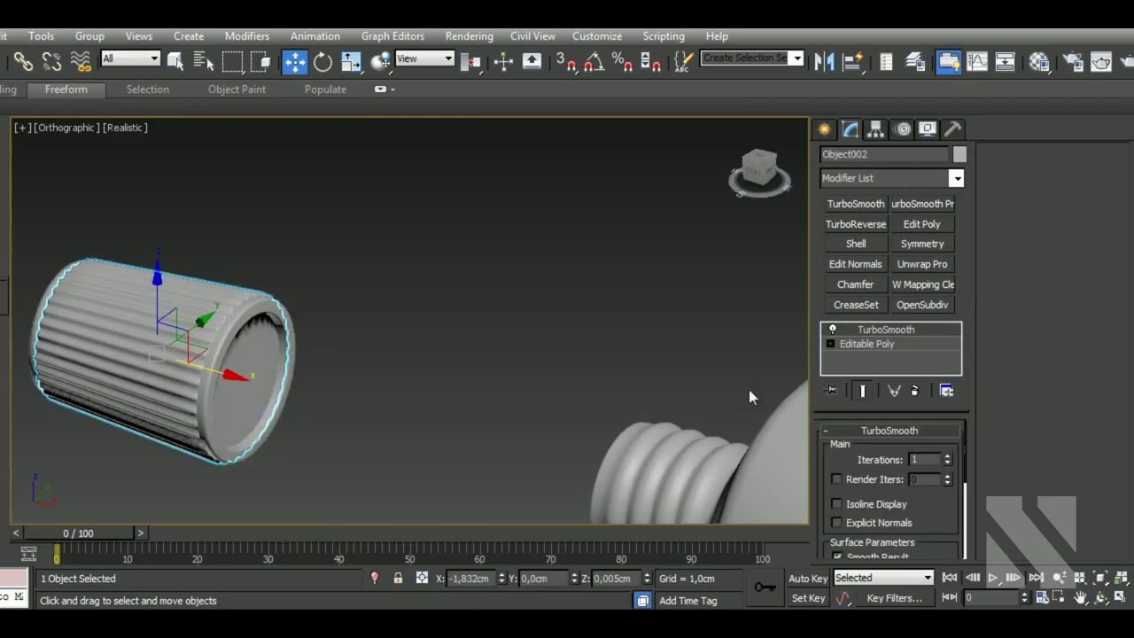
click(893, 344)
click(843, 452)
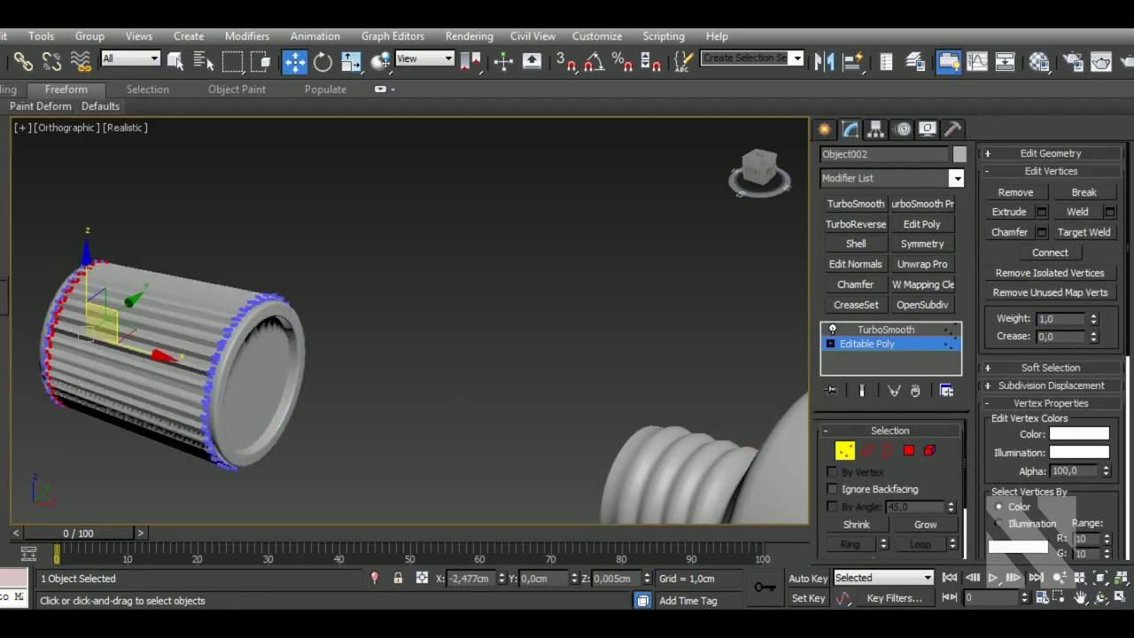
scroll(259, 385, up, 3)
click(909, 450)
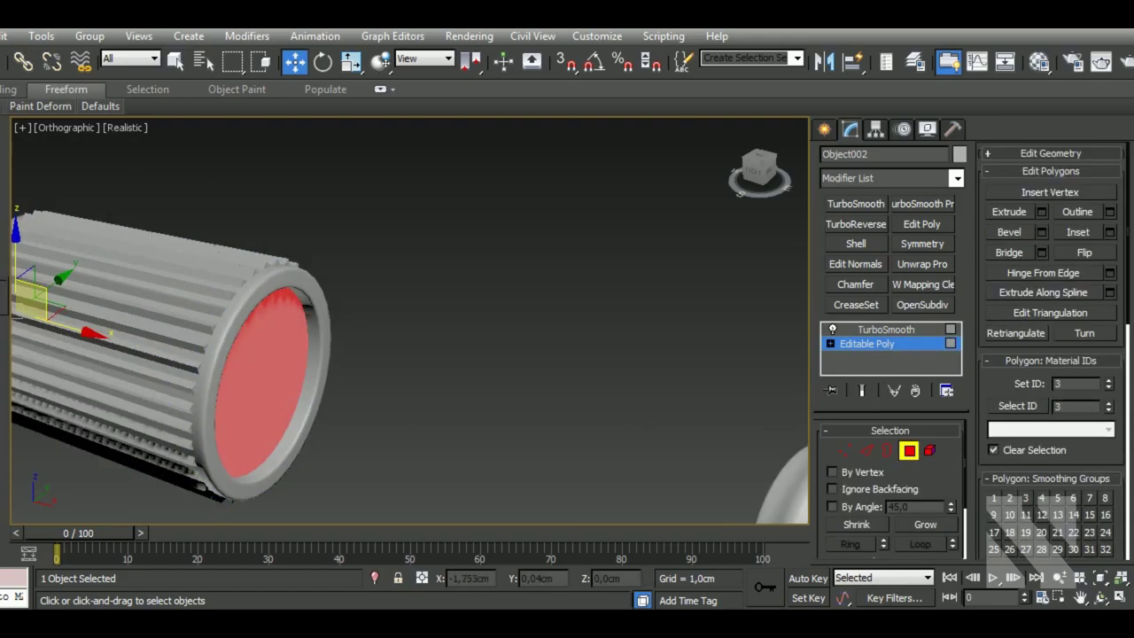
- Delete both flat end faces of the ribbed shell
click(291, 392)
alt+middle_drag(198, 428, 352, 428)
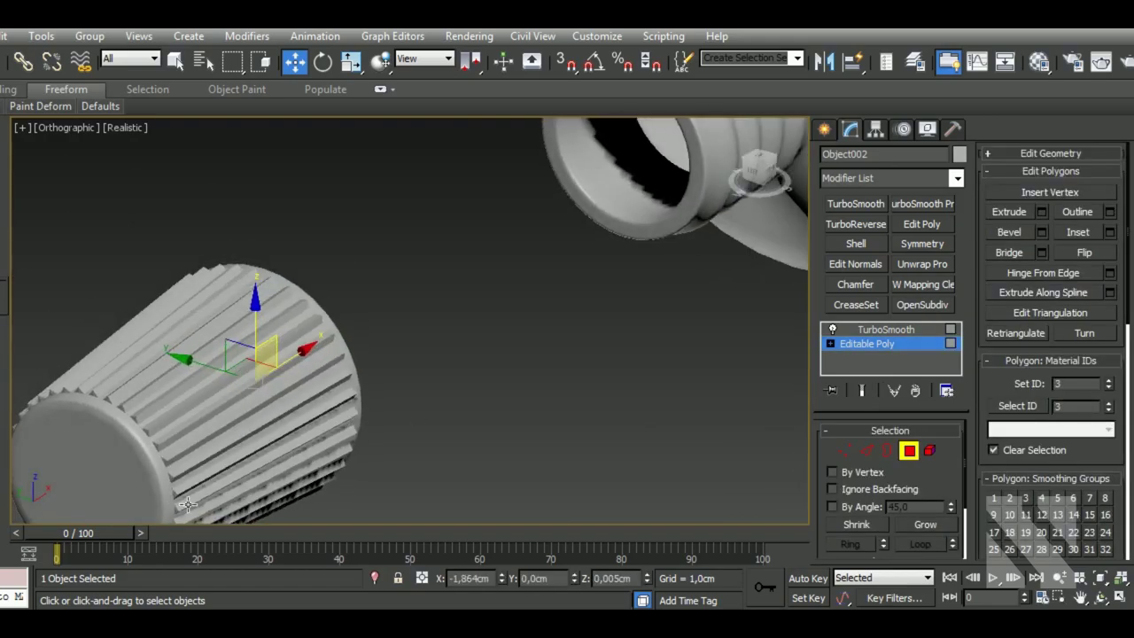
key(F3)
ctrl+click(124, 439)
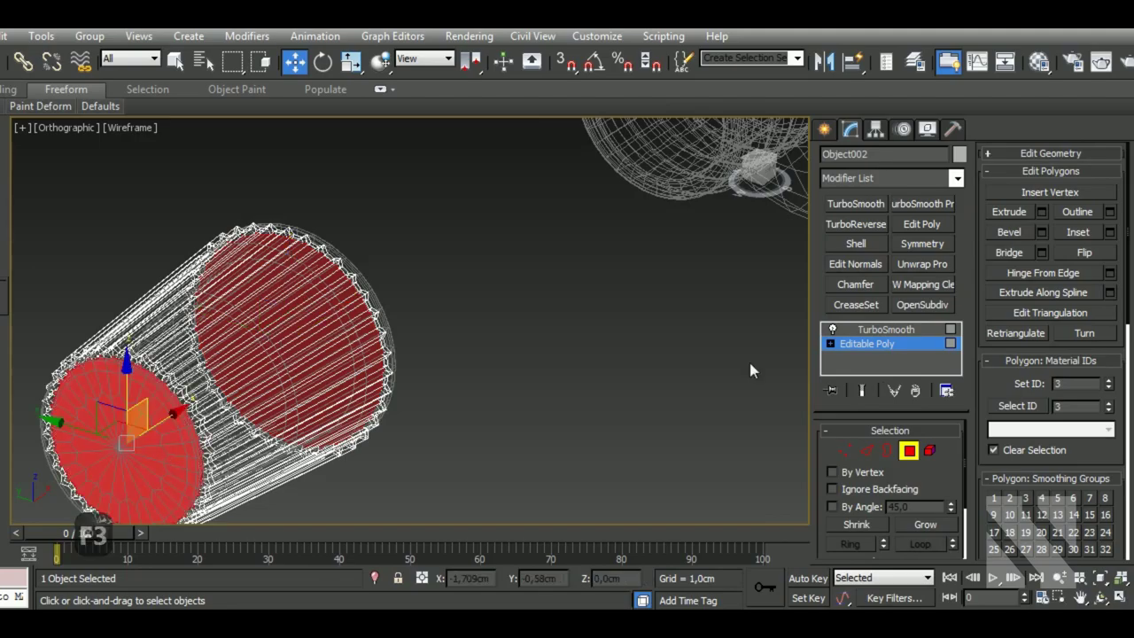
key(Delete)
- Return to the TurboSmooth result and inspect the open-ended cap
click(909, 450)
click(885, 328)
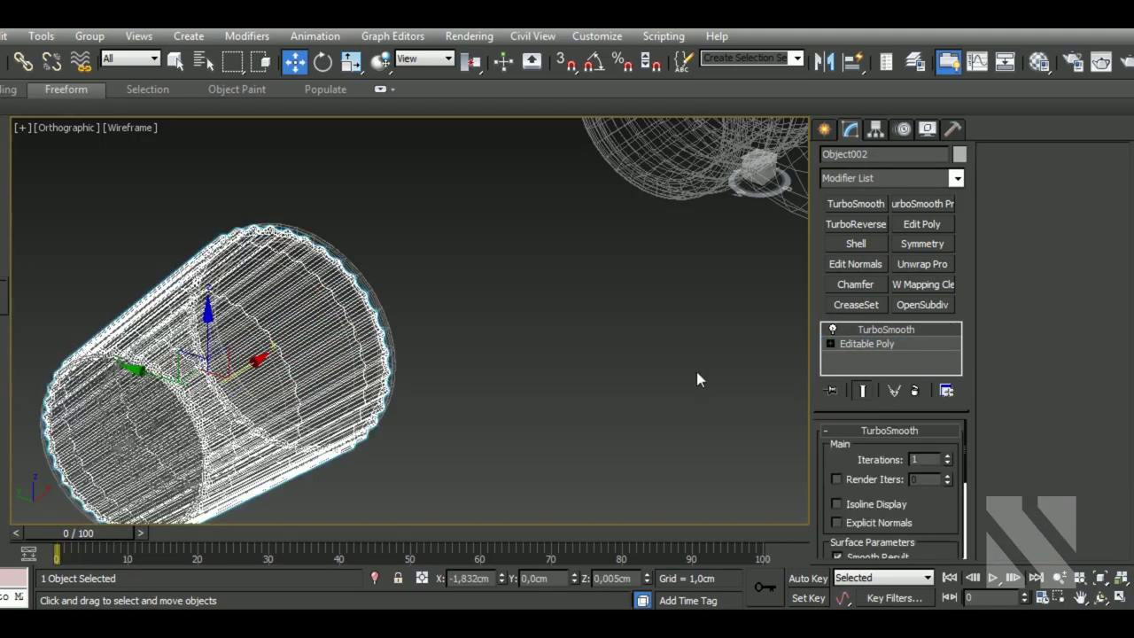
mouse_move(431, 375)
alt+middle_down()
mouse_move(443, 361)
mouse_move(433, 324)
alt+middle_up()
key(F4)
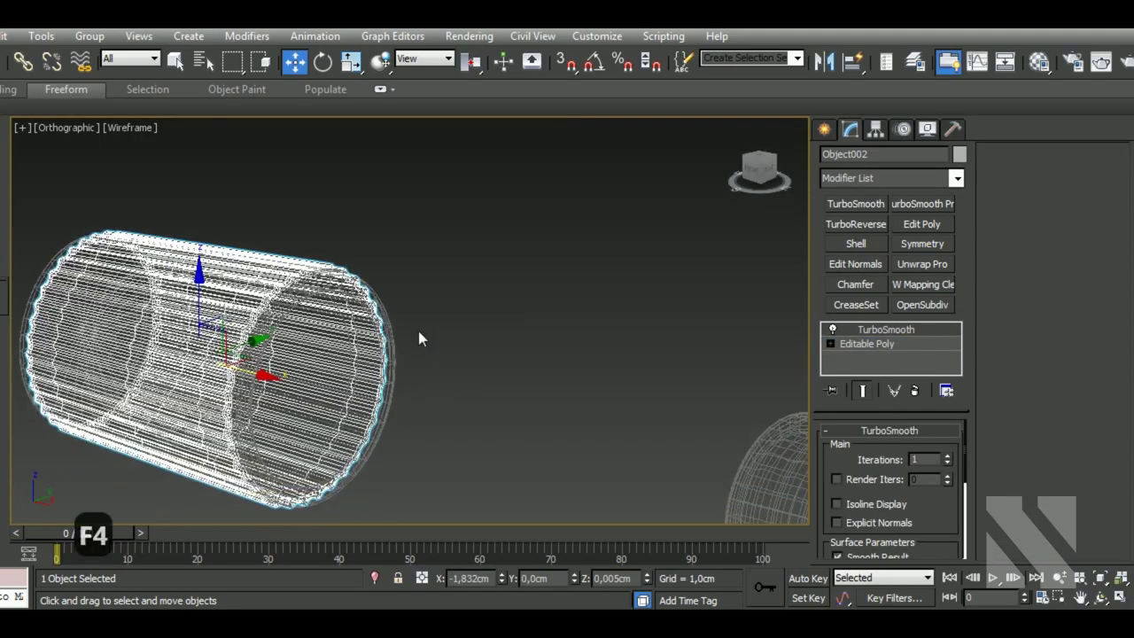
key(F3)
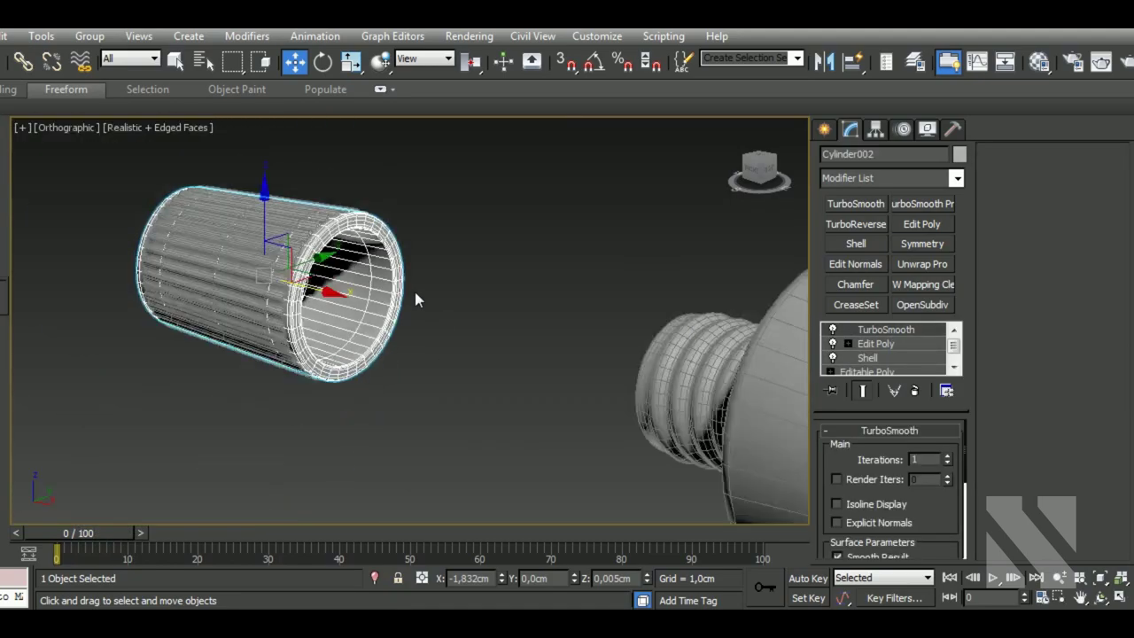
mouse_move(415, 294)
alt+middle_down()
mouse_move(493, 347)
mouse_move(541, 352)
mouse_move(483, 357)
alt+middle_up()
- Switch to the Top view and arm the Line spline tool
key(t)
scroll(483, 357, down, 2)
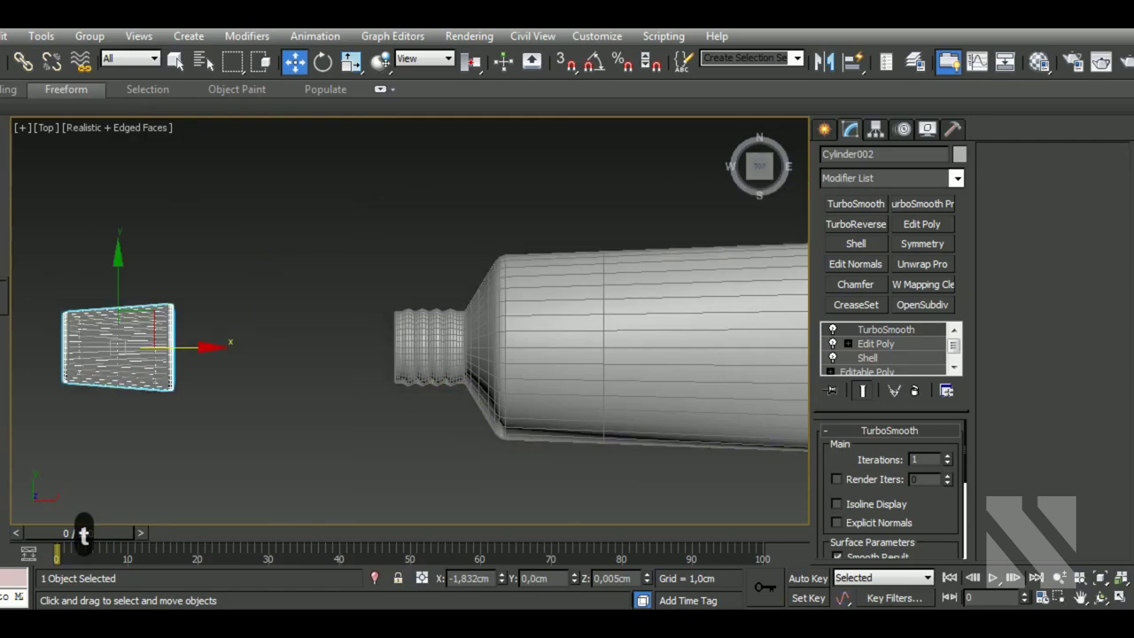
click(824, 128)
click(852, 157)
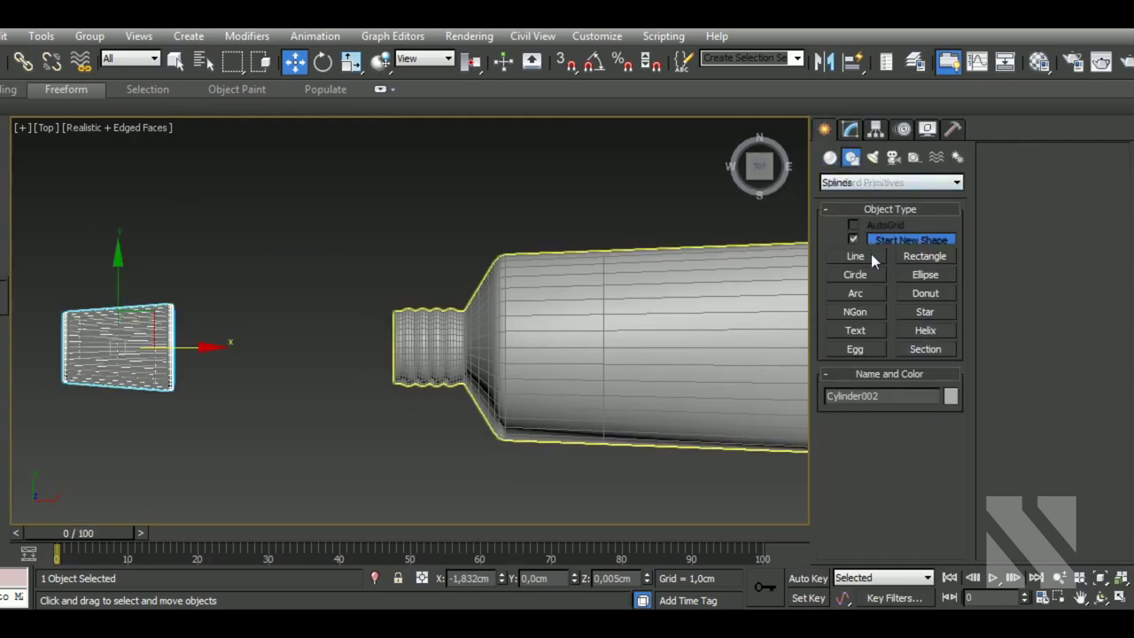
click(856, 256)
middle_drag(404, 365, 500, 391)
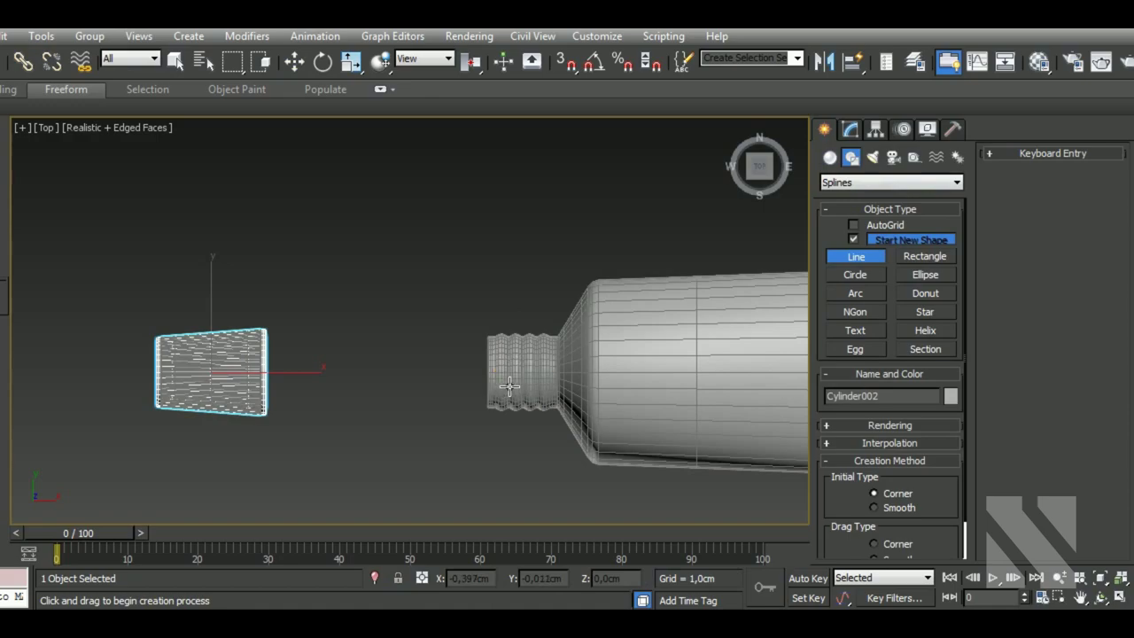
- Draw a three-point curved line from the tube's neck leftward toward the cap
click(467, 376)
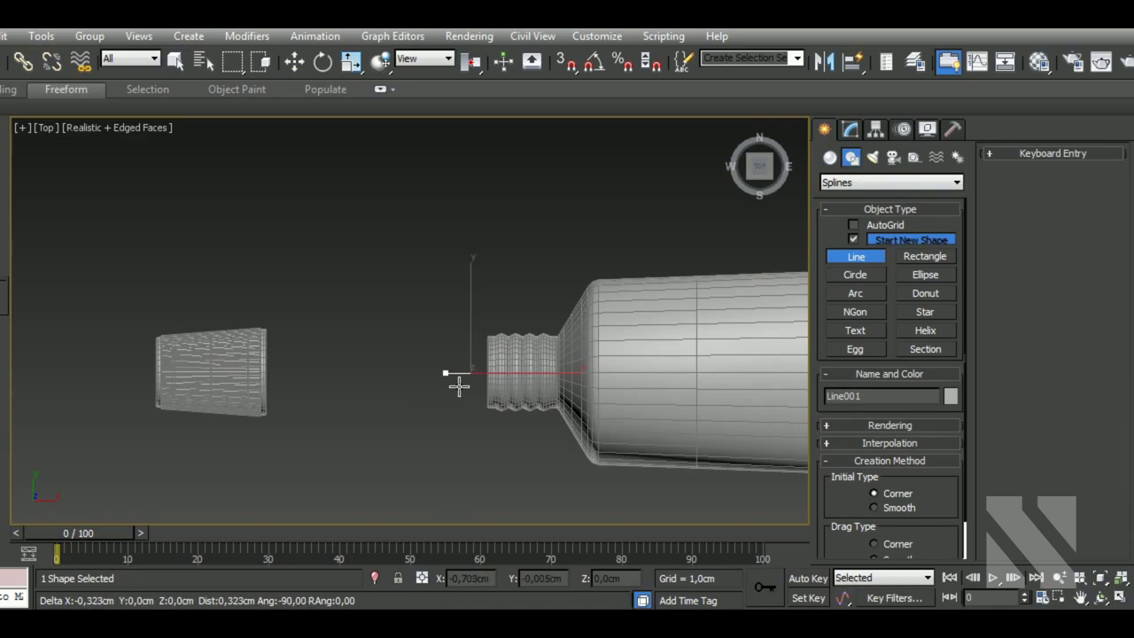
click(445, 375)
click(390, 364)
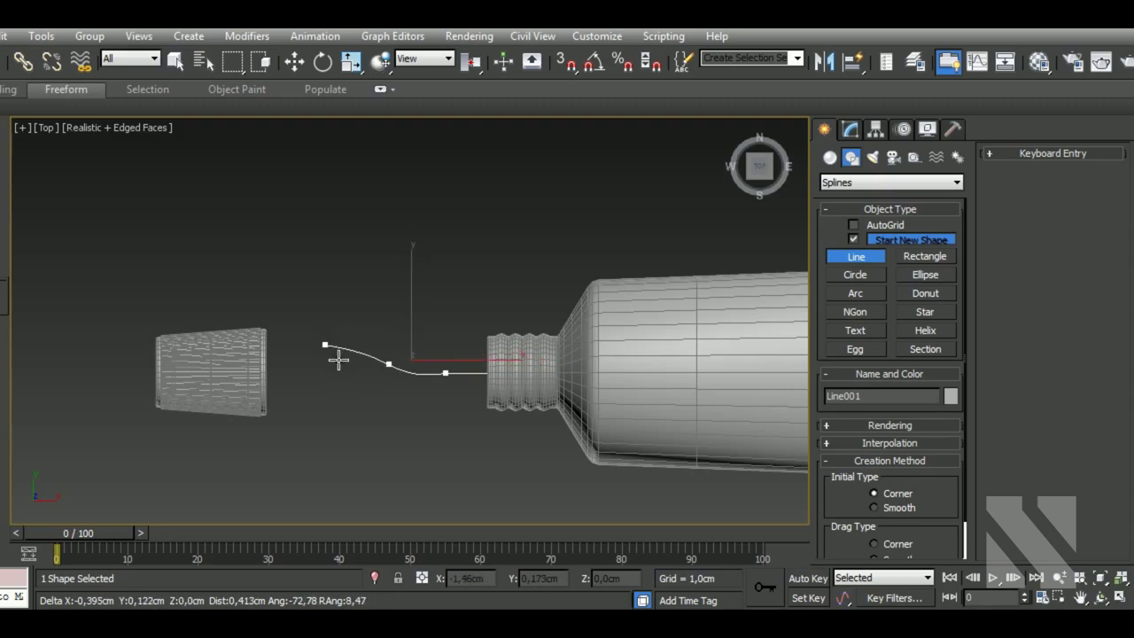
right_click(421, 447)
middle_drag(484, 456, 462, 437)
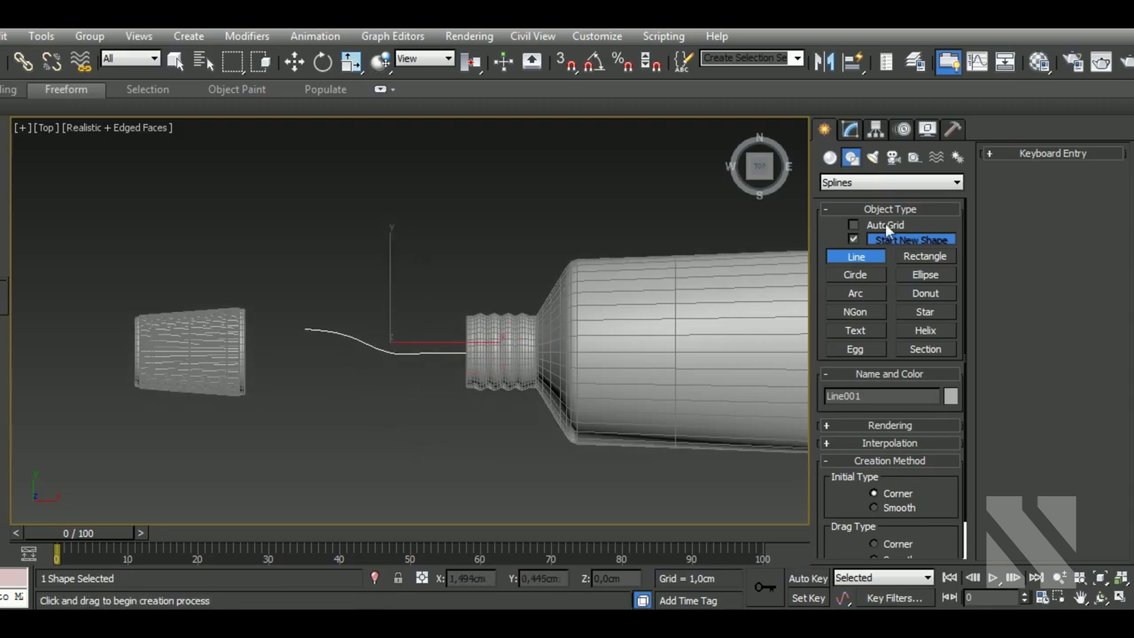
click(849, 129)
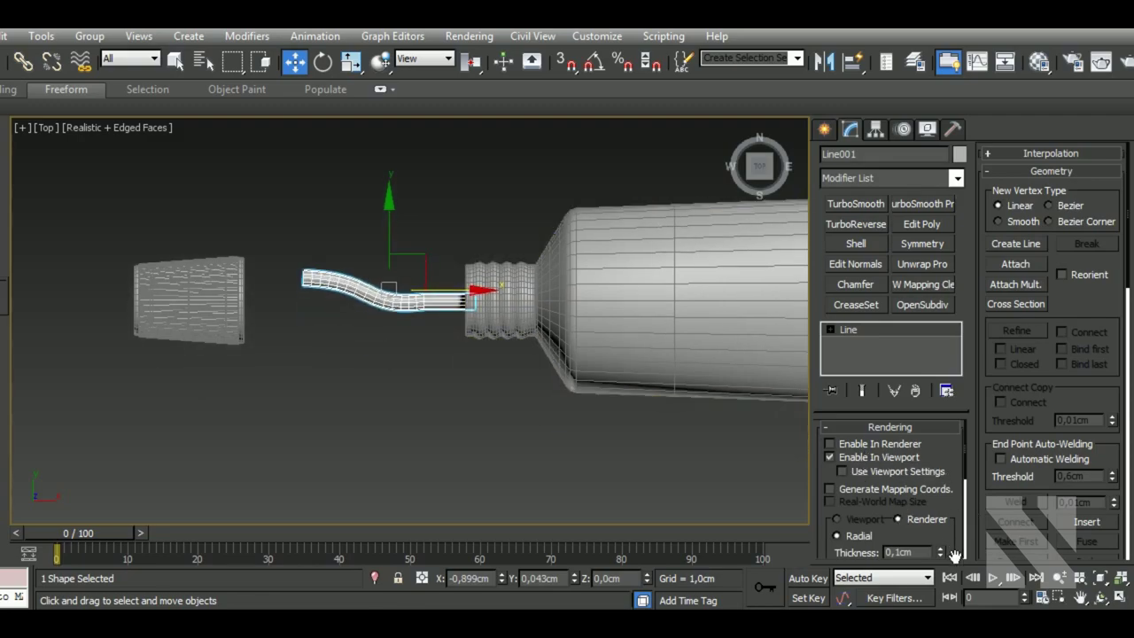
- Enable viewport rendering on the line and thicken the strand to about 0.329cm
drag(940, 549, 942, 487)
middle_drag(529, 454, 524, 432)
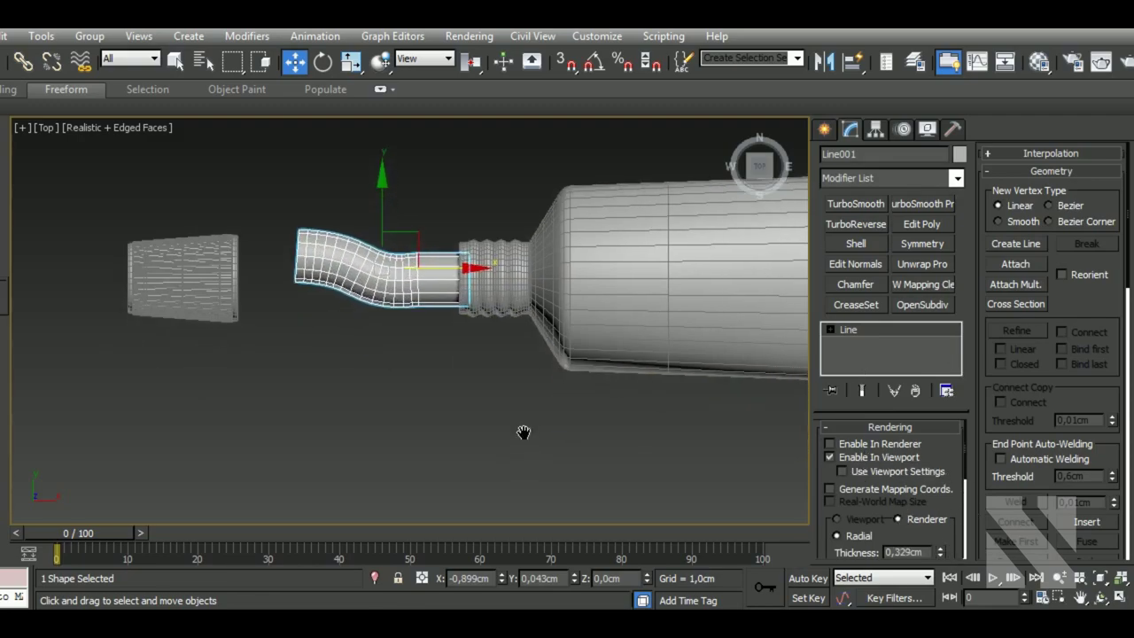
key(f)
scroll(578, 391, up, 3)
scroll(714, 364, up, 3)
scroll(469, 364, down, 6)
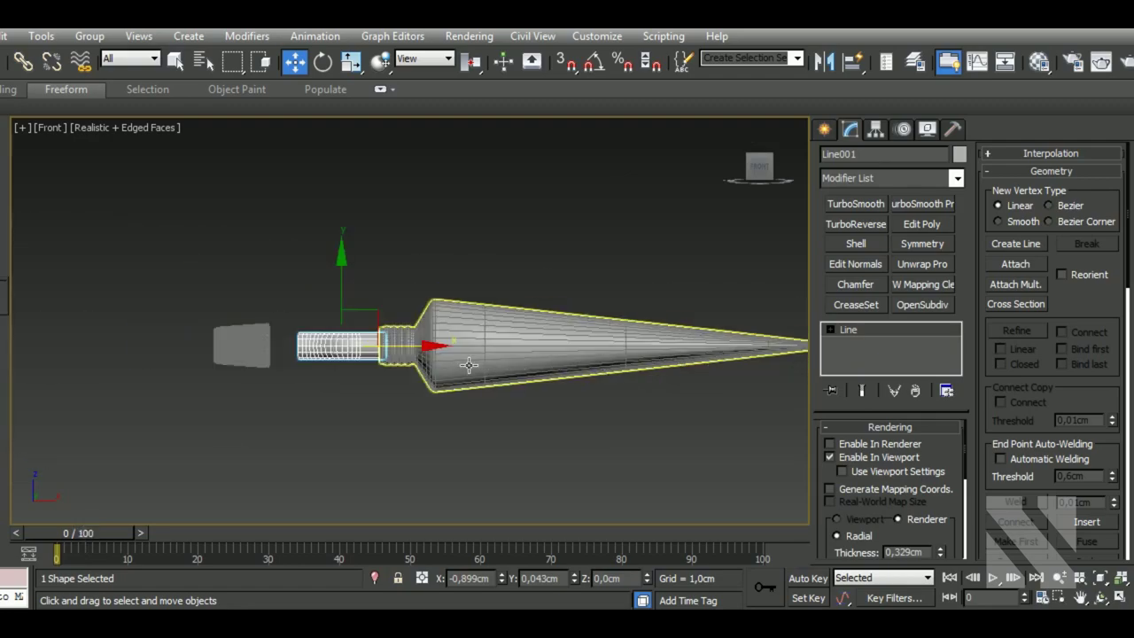
scroll(470, 364, up, 5)
scroll(402, 363, down, 2)
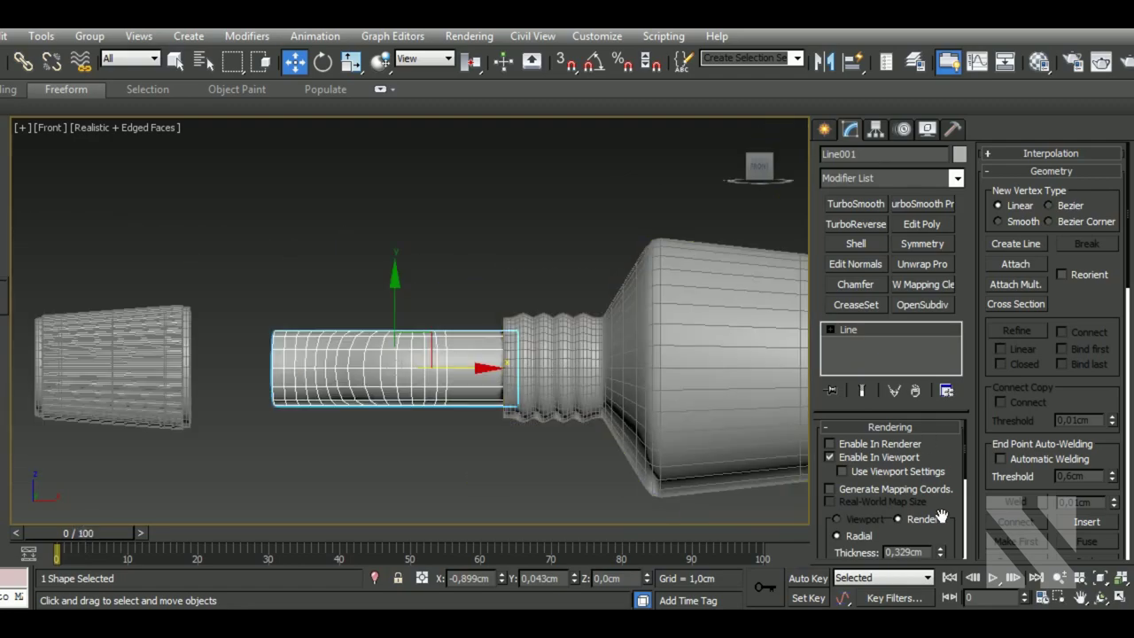
middle_drag(495, 429, 490, 379)
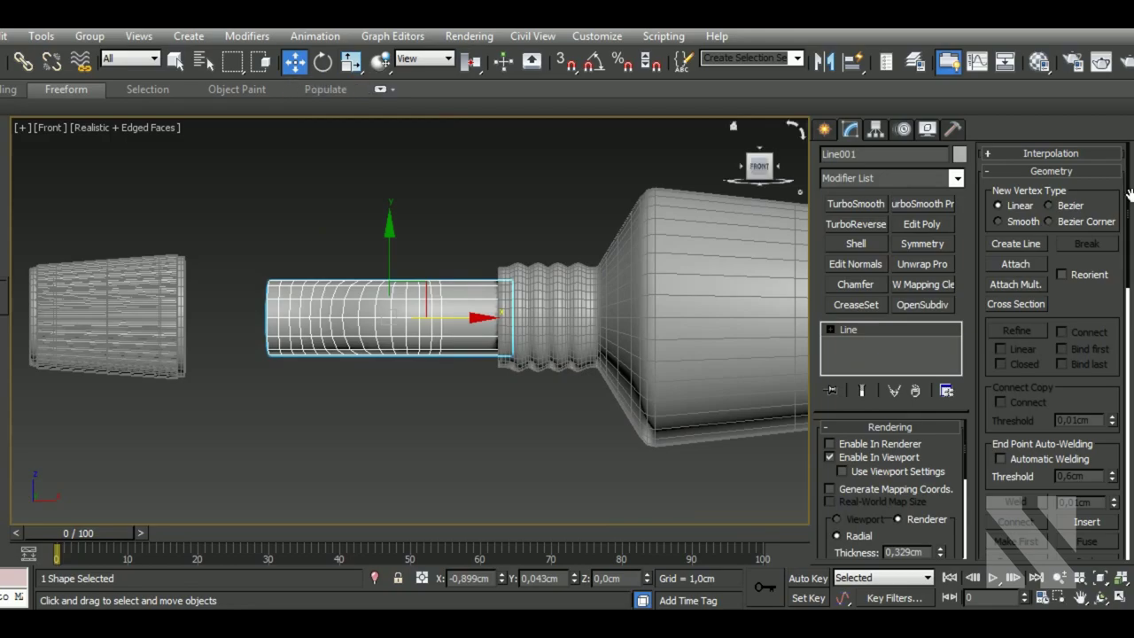
- Set the line's interpolation steps to 2
click(1056, 156)
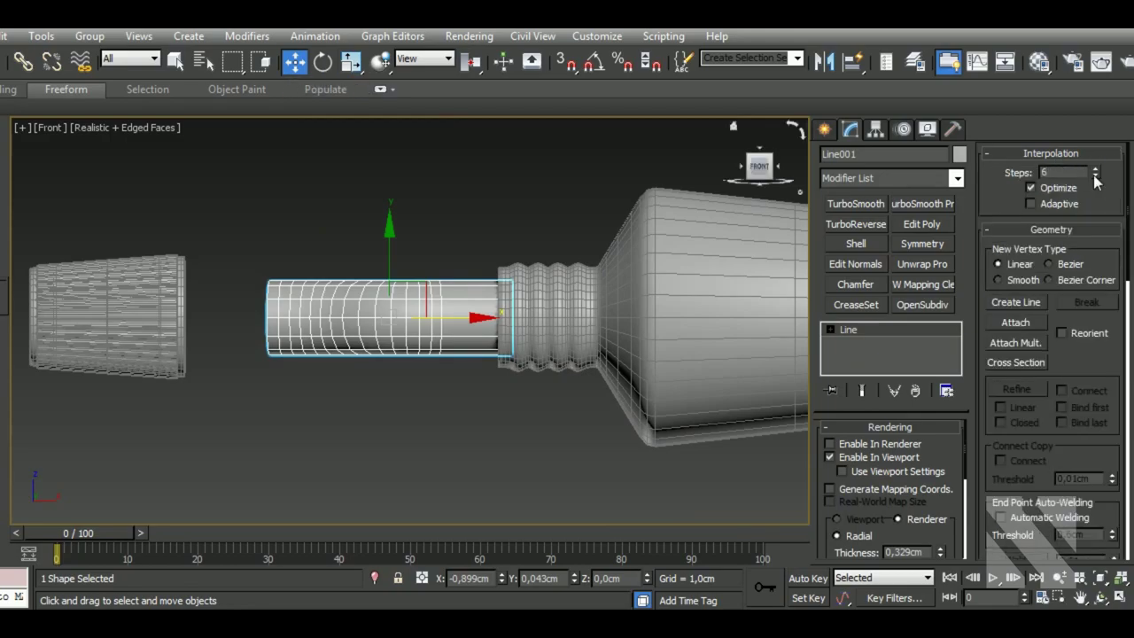
scroll(522, 352, down, 2)
alt+middle_drag(522, 353, 577, 468)
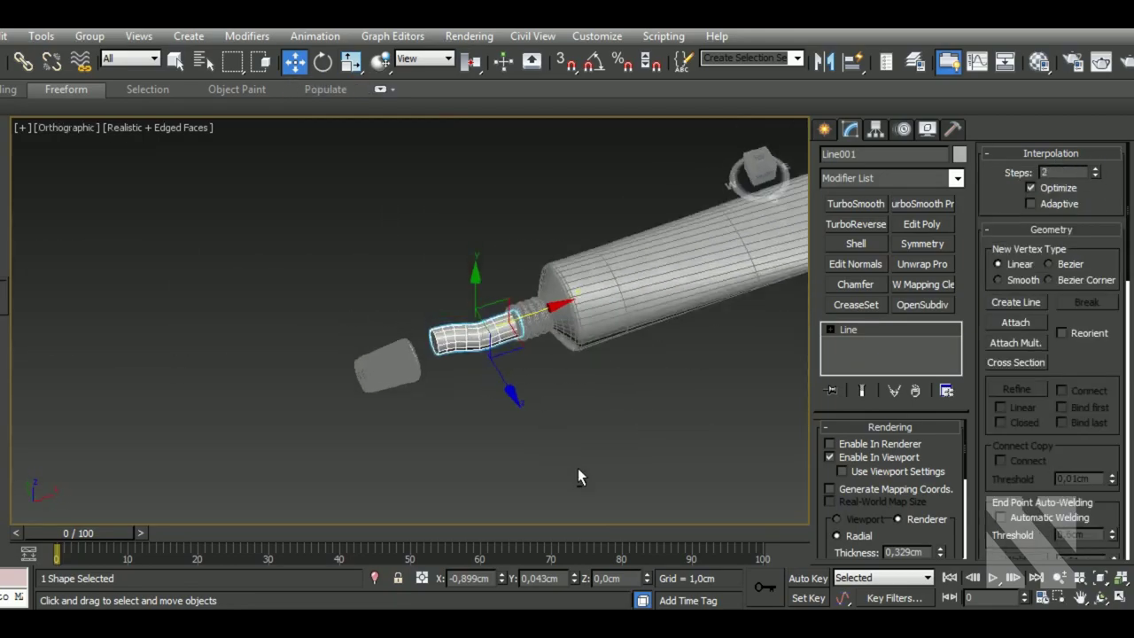
scroll(591, 299, up, 3)
scroll(591, 300, up, 2)
scroll(591, 299, down, 3)
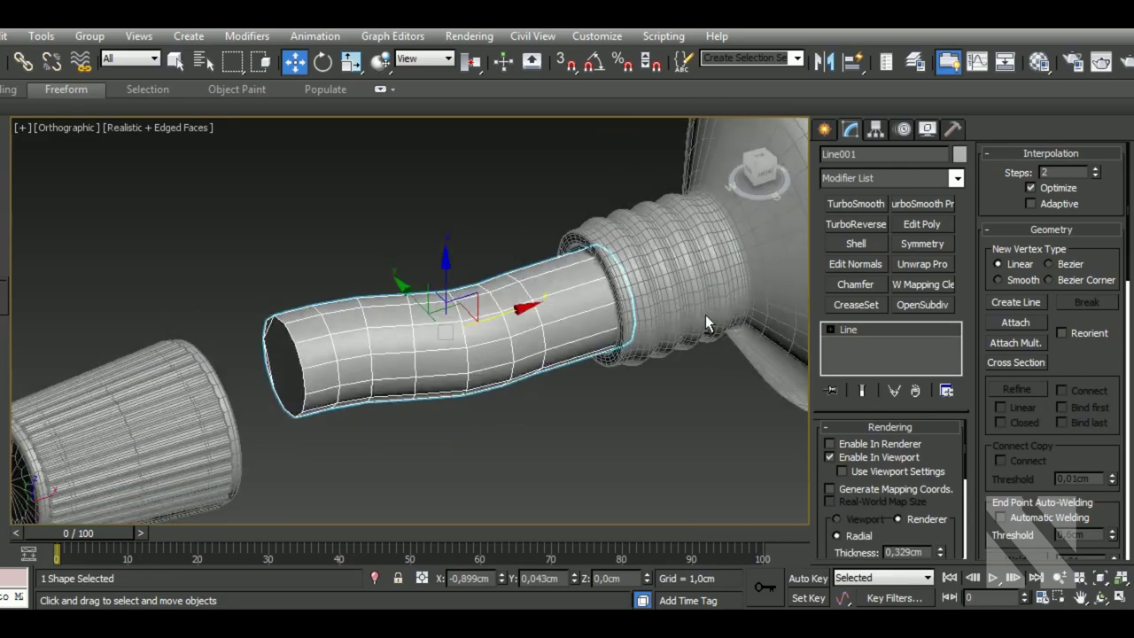
alt+middle_drag(591, 300, 620, 319)
drag(1129, 469, 1130, 323)
scroll(1115, 341, down, 1)
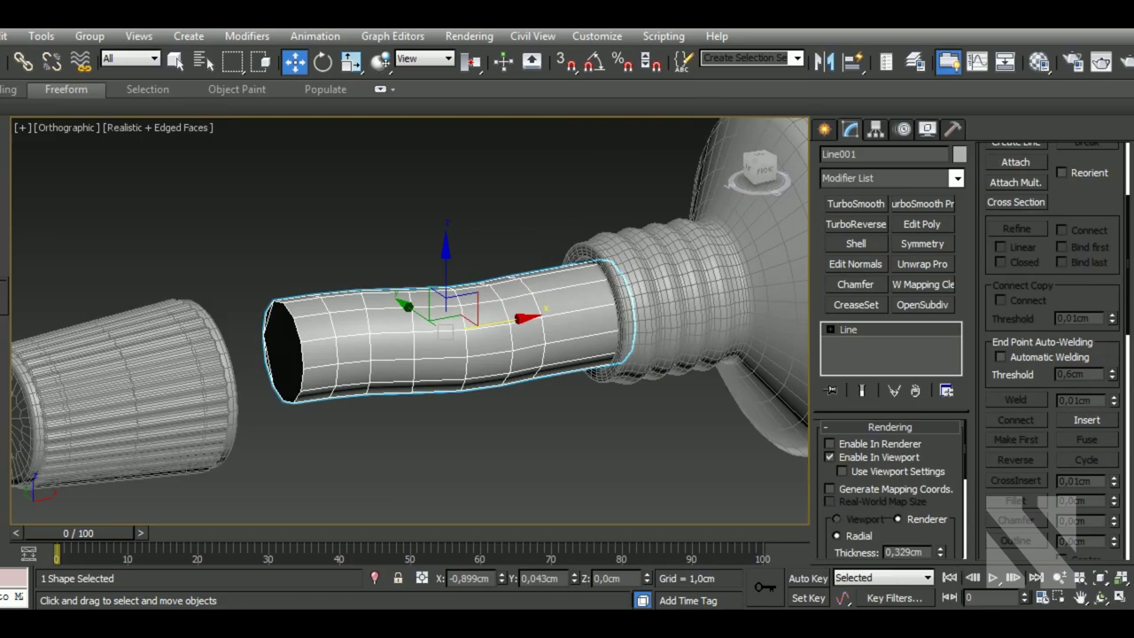
- Reduce the strand thickness to 0.309cm and review it in the front view
drag(939, 552, 949, 563)
scroll(326, 336, up, 1)
scroll(326, 336, up, 2)
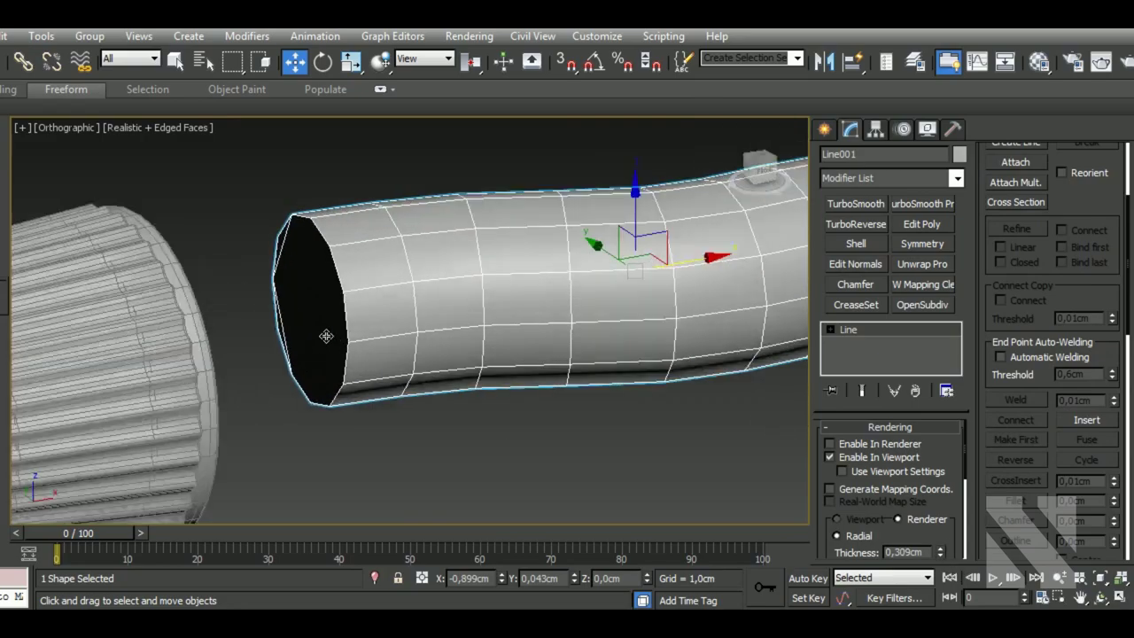
scroll(326, 336, down, 3)
mouse_move(326, 335)
alt+middle_down()
mouse_move(430, 394)
mouse_move(377, 358)
mouse_move(573, 355)
alt+middle_up()
key(f)
scroll(370, 356, down, 2)
scroll(369, 355, down, 3)
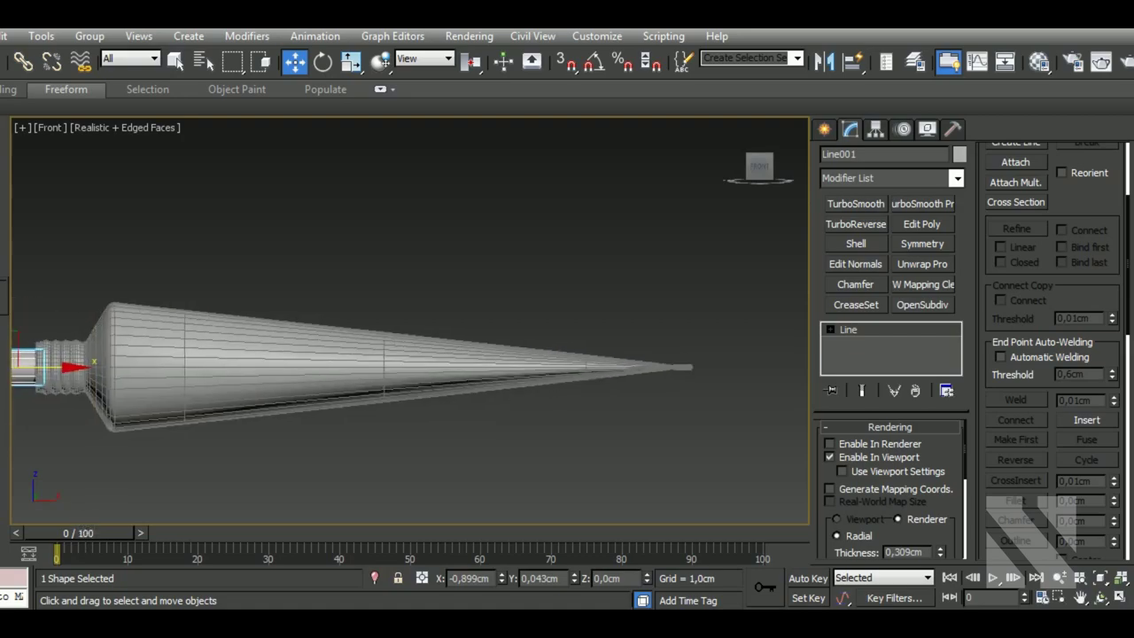
scroll(545, 395, down, 2)
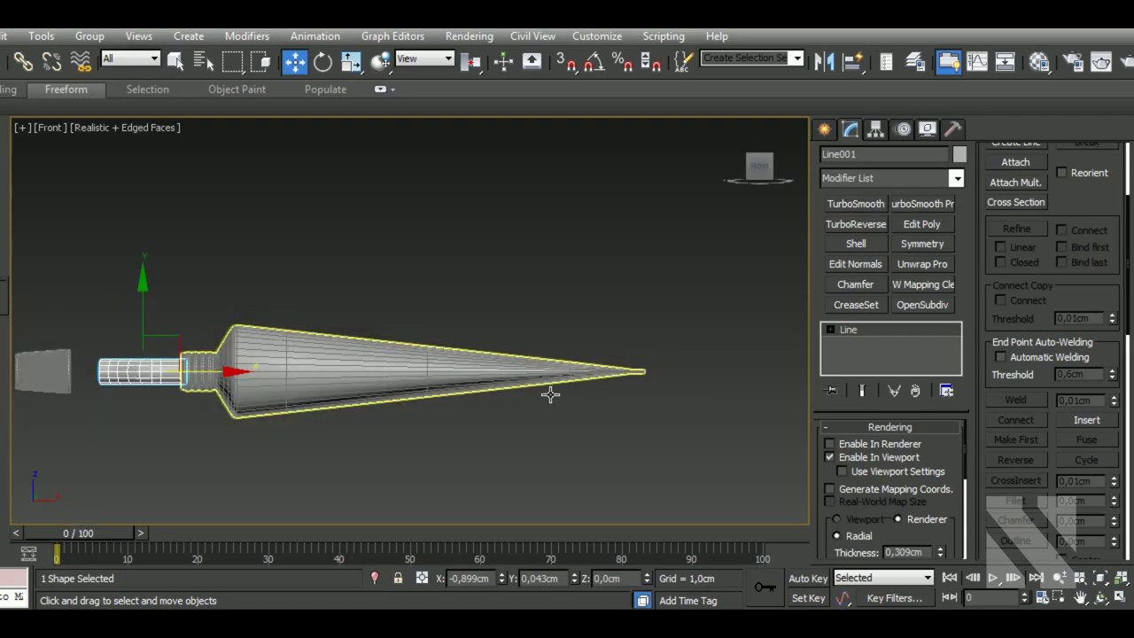
middle_drag(501, 419, 536, 418)
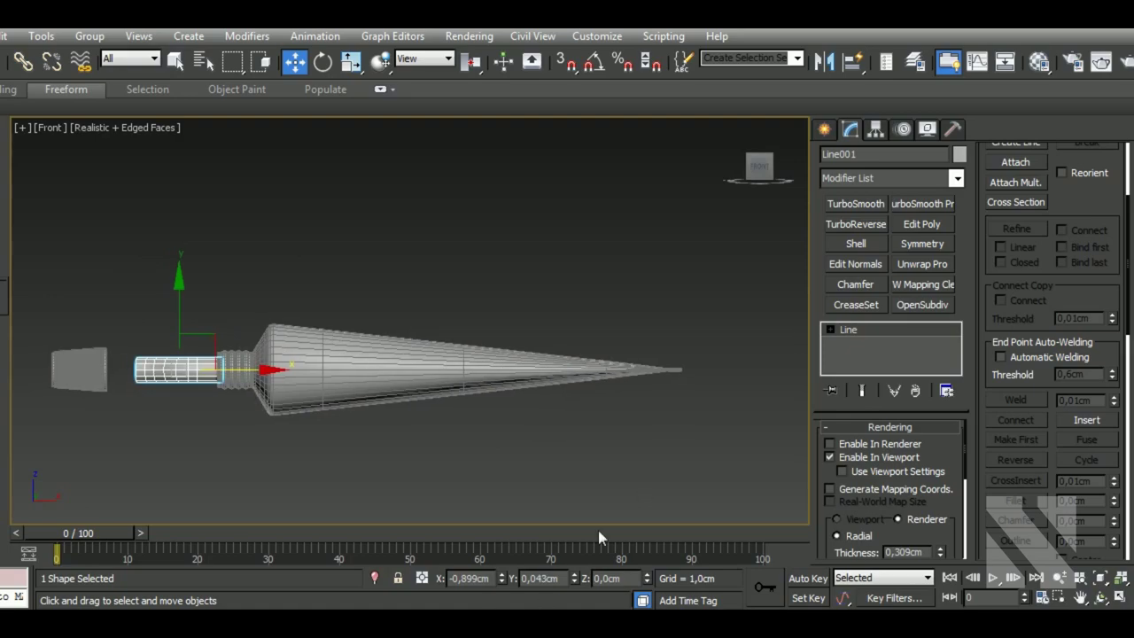
middle_drag(645, 467, 598, 503)
scroll(584, 422, up, 5)
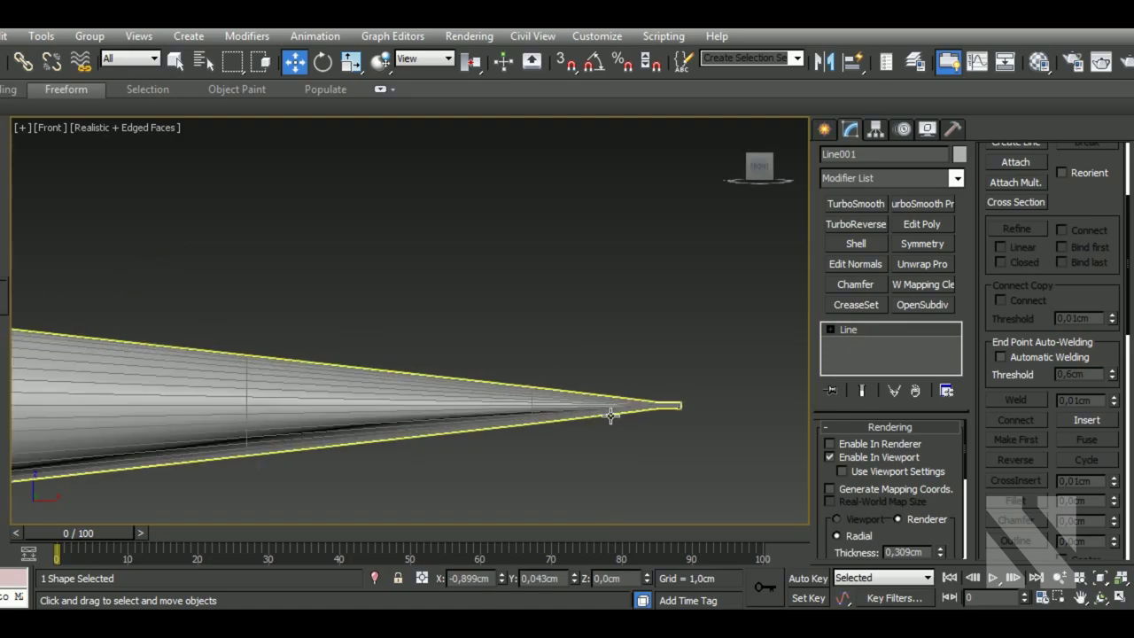
scroll(611, 415, down, 4)
- Select the tube body Cylinder001 and enter Edge sub-object mode of its Editable Poly
click(622, 413)
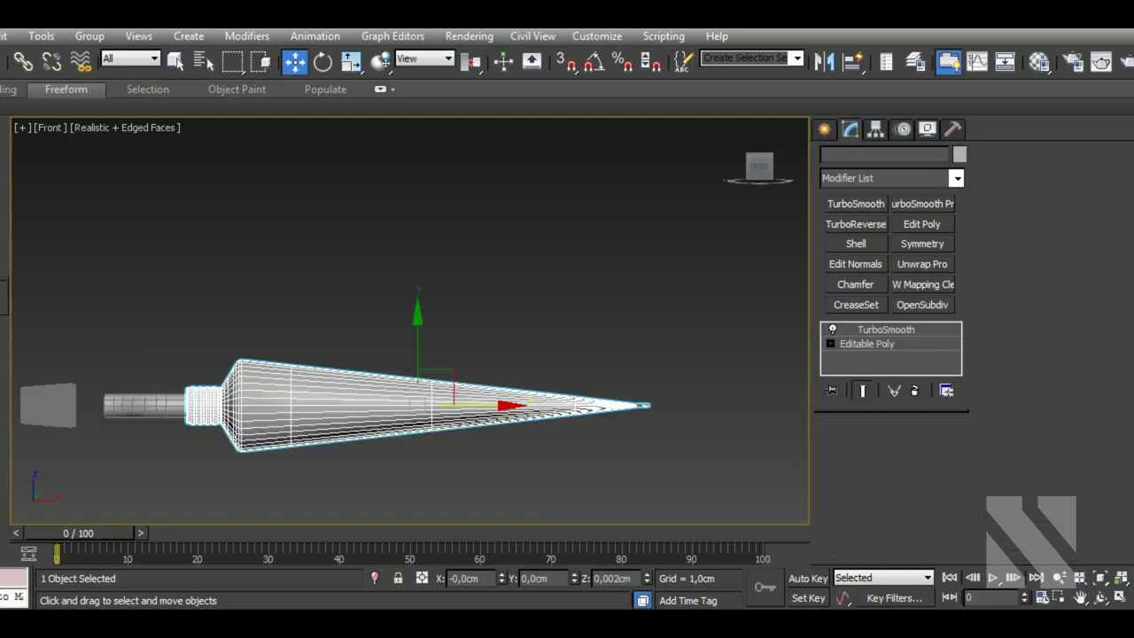
click(893, 347)
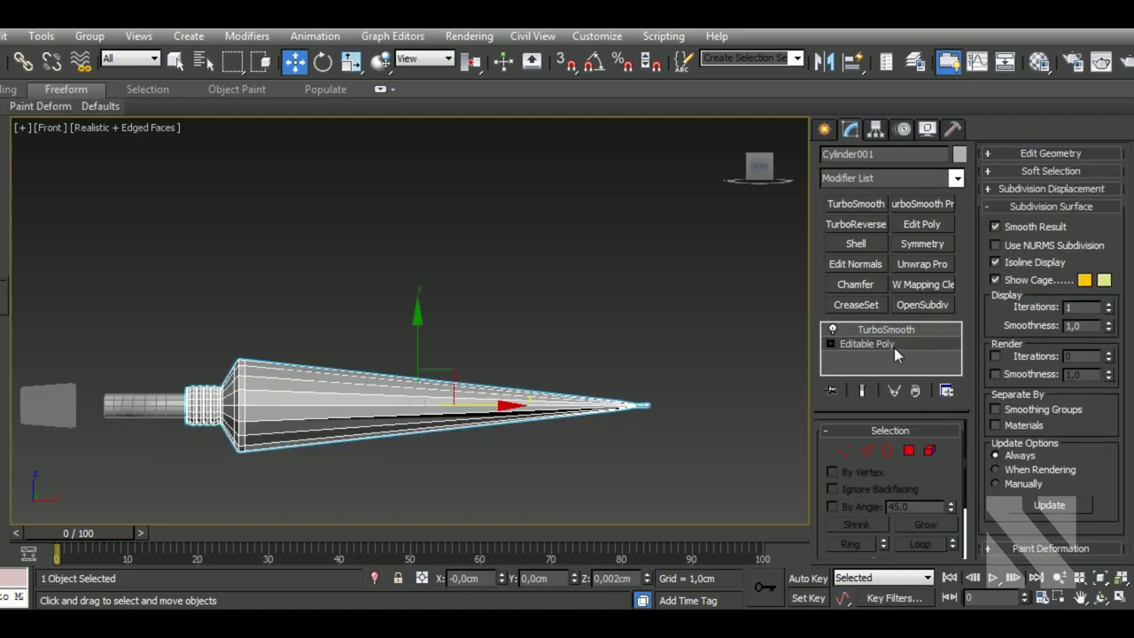
alt+middle_drag(417, 372, 443, 345)
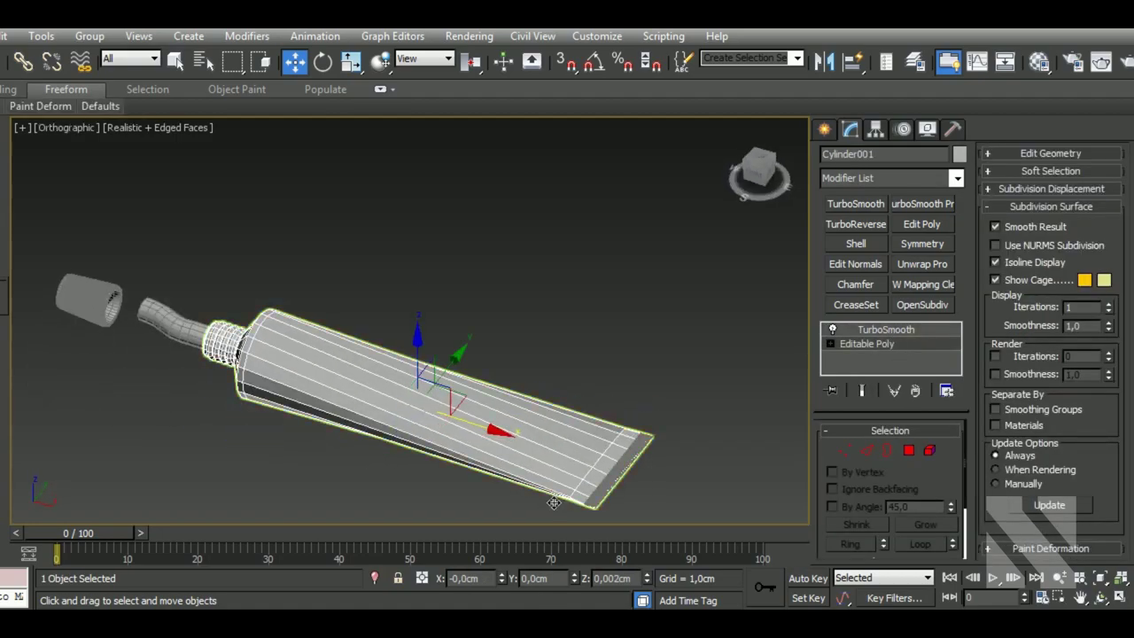
click(886, 329)
scroll(519, 431, down, 2)
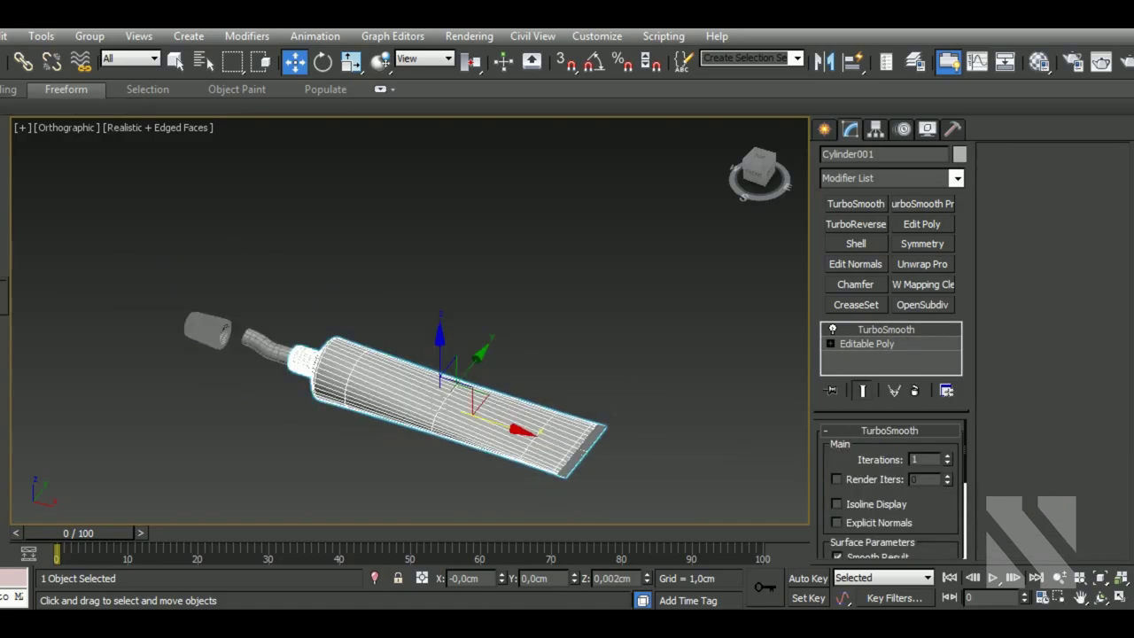
click(886, 344)
key(2)
- Connect the tube's lengthwise edges with 6 segments and turn on Show End Result
alt+middle_drag(520, 457, 462, 280)
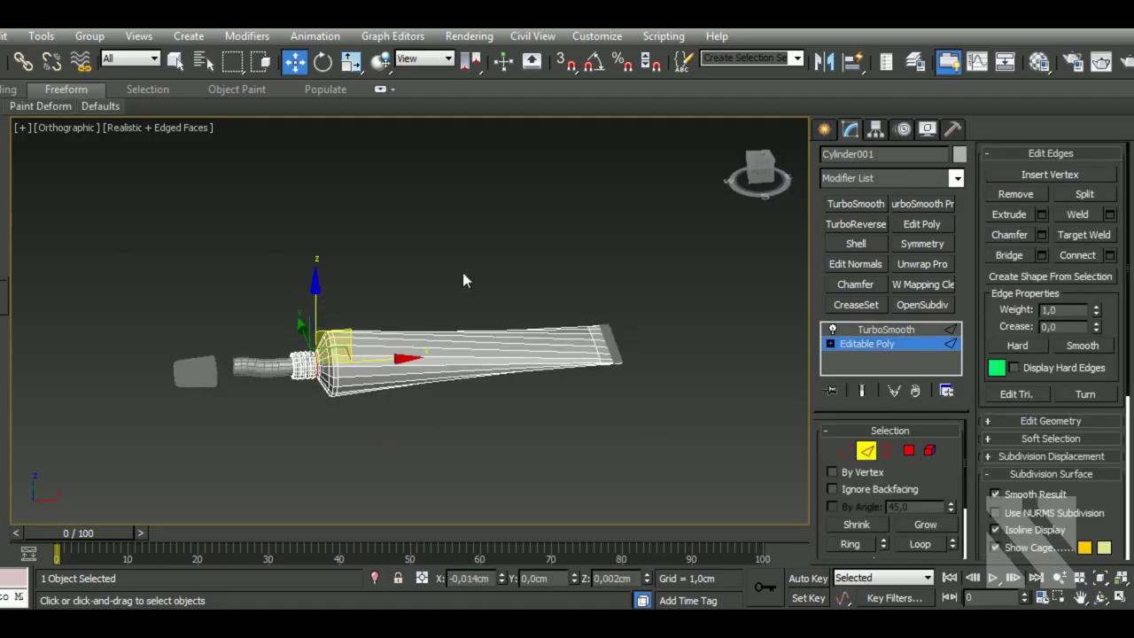
drag(530, 431, 529, 427)
key(c)
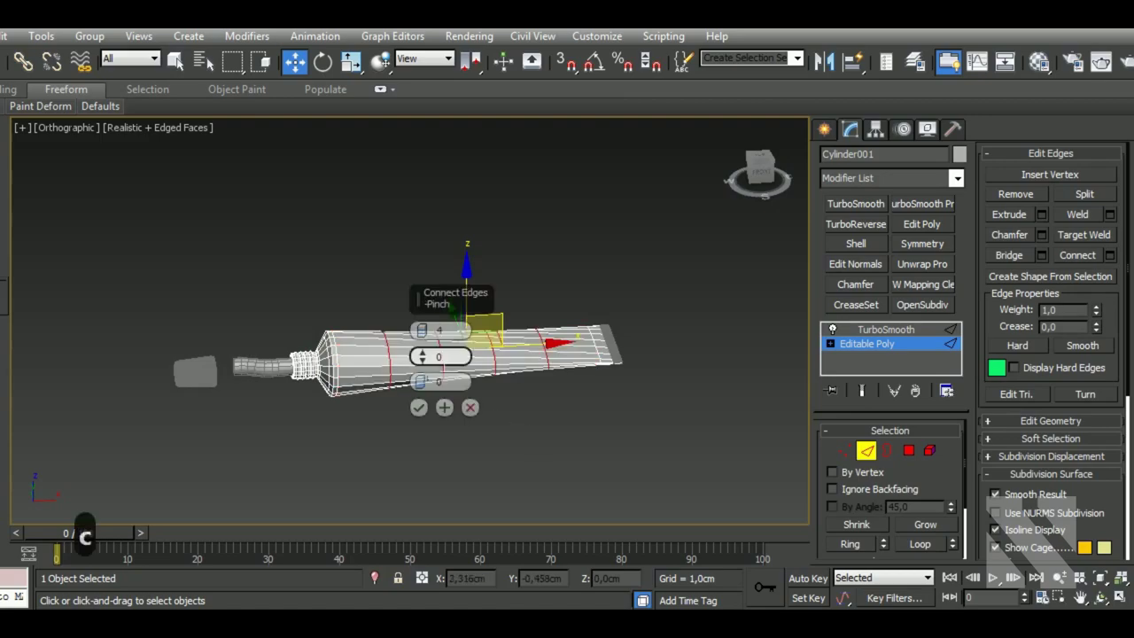
drag(425, 331, 379, 363)
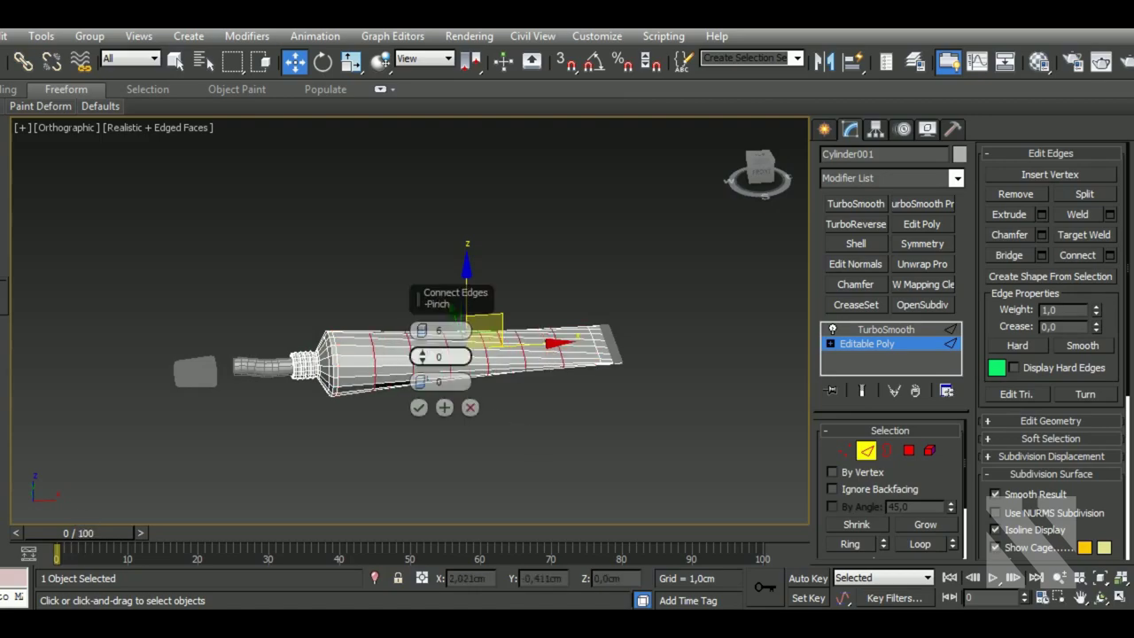
click(419, 410)
mouse_move(426, 416)
alt+middle_down()
mouse_move(597, 450)
mouse_move(573, 449)
alt+middle_up()
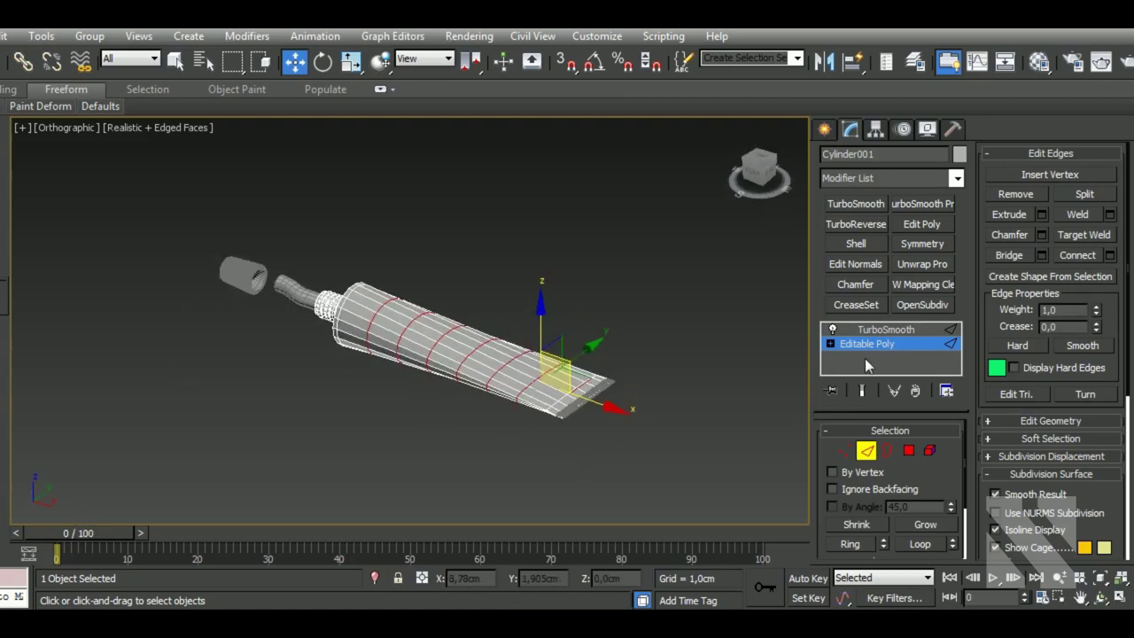
click(859, 394)
click(867, 451)
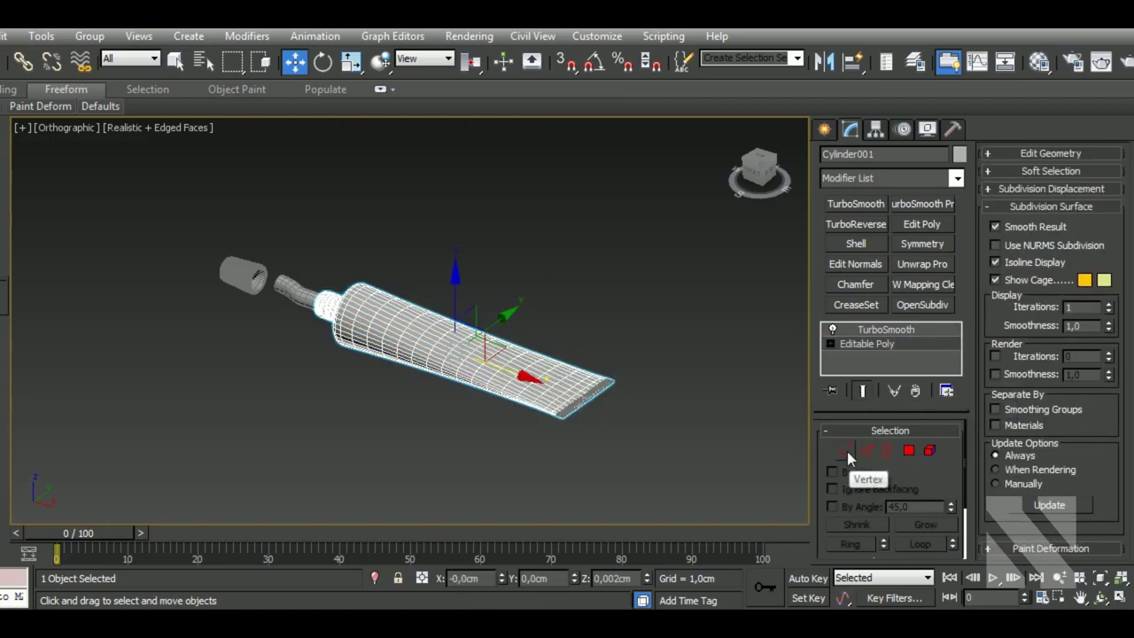
- In Polygon mode, select face patches on the tube's top and push them down to dent the body
click(908, 450)
scroll(508, 450, up, 2)
scroll(508, 450, up, 2)
click(422, 388)
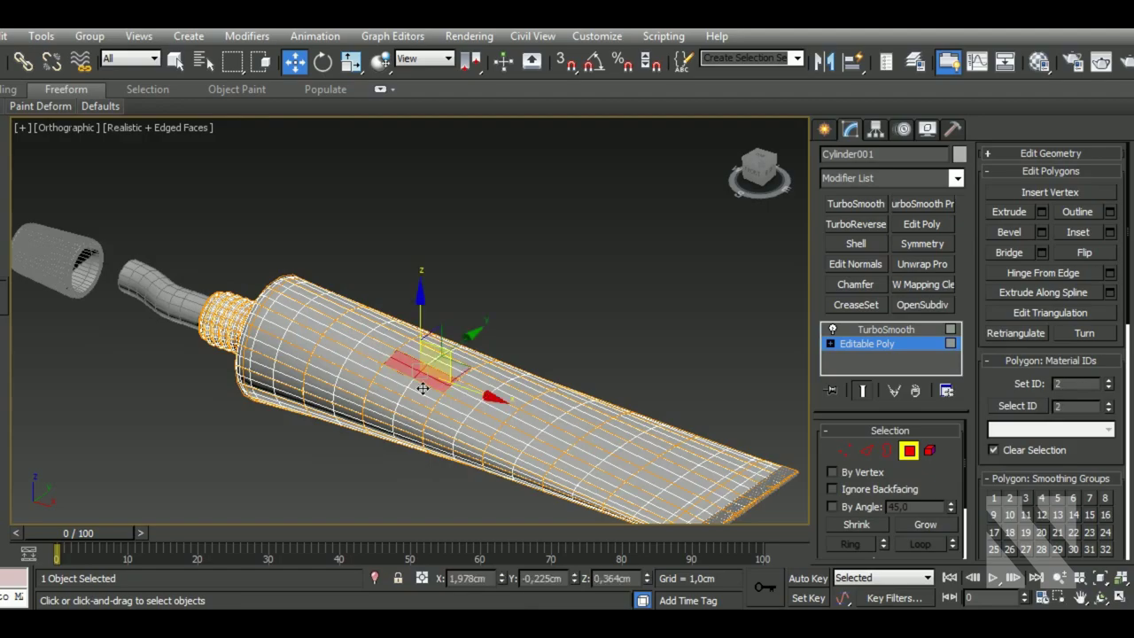
alt+middle_drag(422, 388, 451, 393)
drag(430, 332, 514, 382)
drag(447, 350, 527, 372)
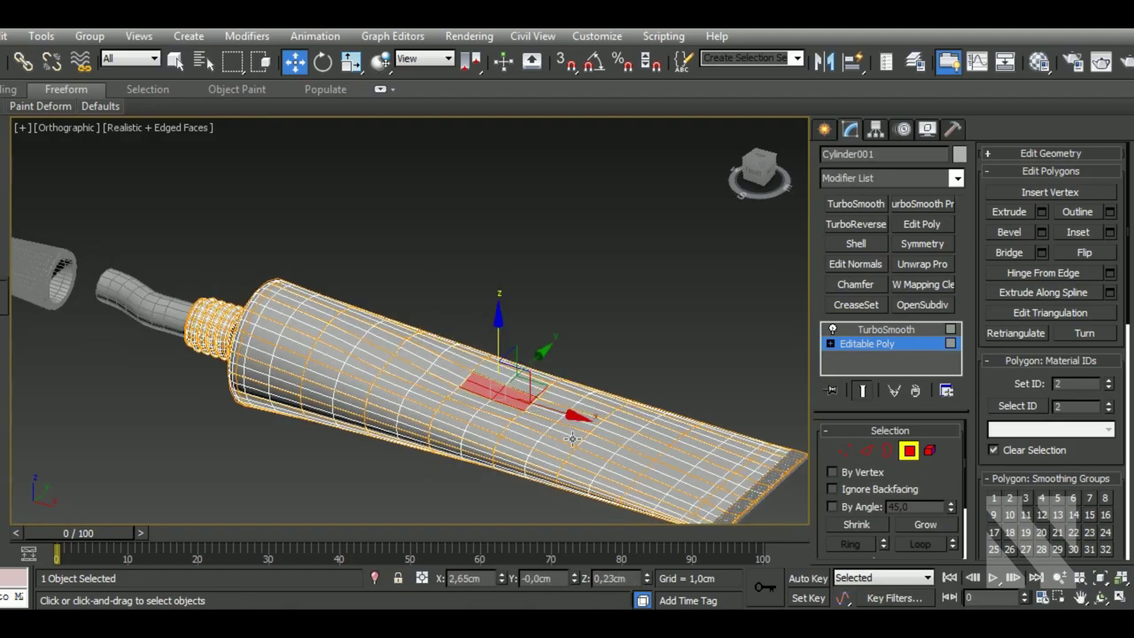
alt+middle_drag(548, 492, 529, 440)
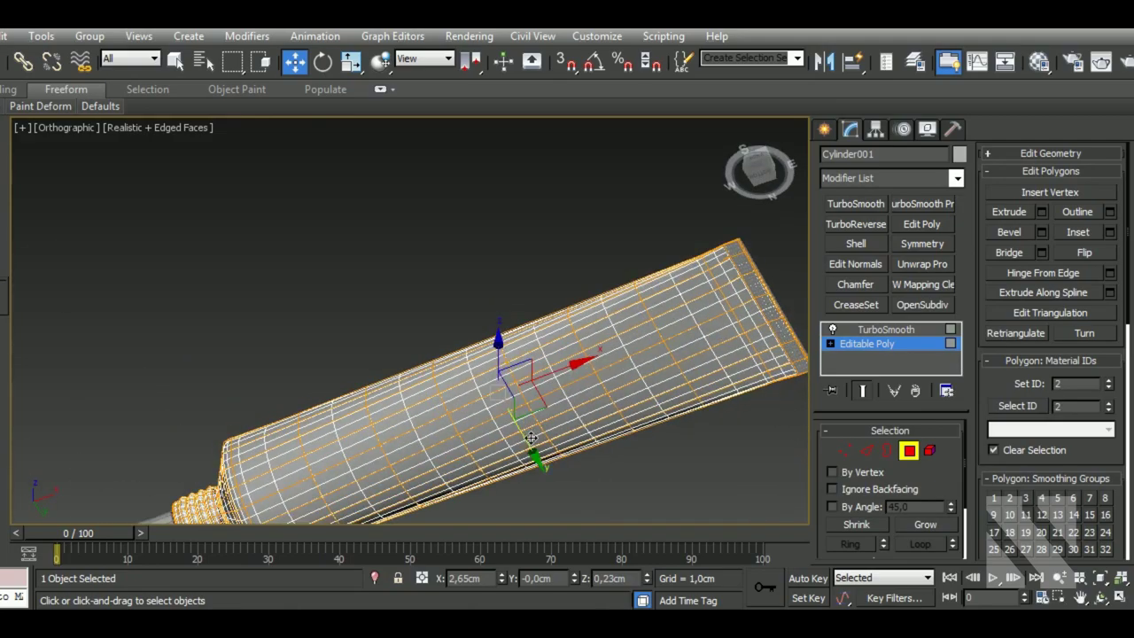
mouse_move(529, 441)
mouse_down()
mouse_move(515, 412)
mouse_move(576, 383)
mouse_up()
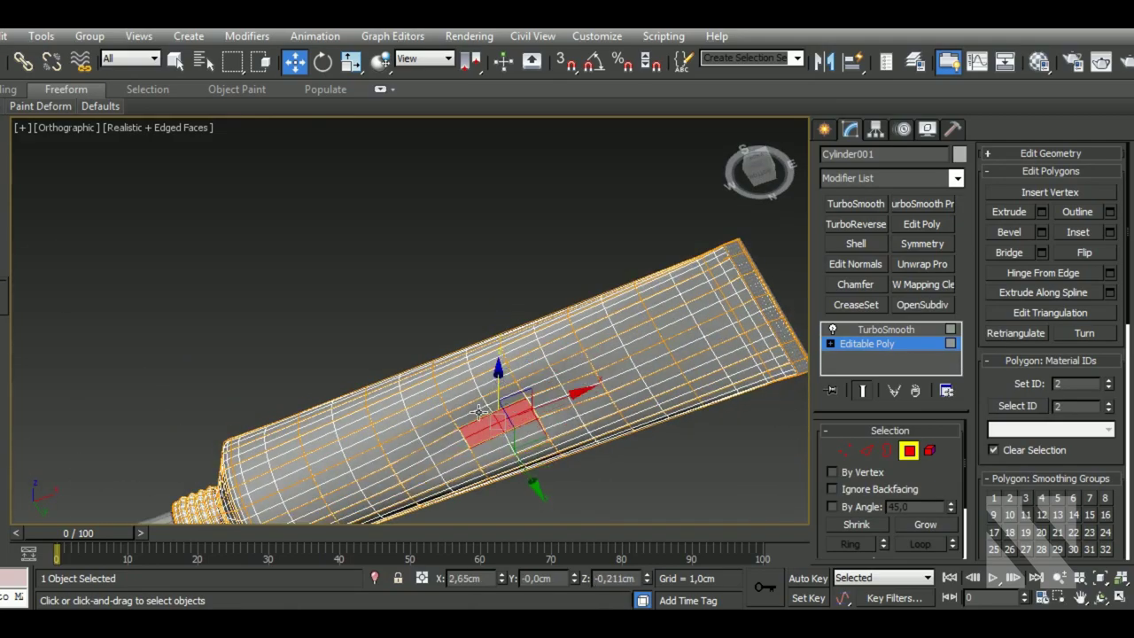
alt+middle_drag(576, 383, 590, 522)
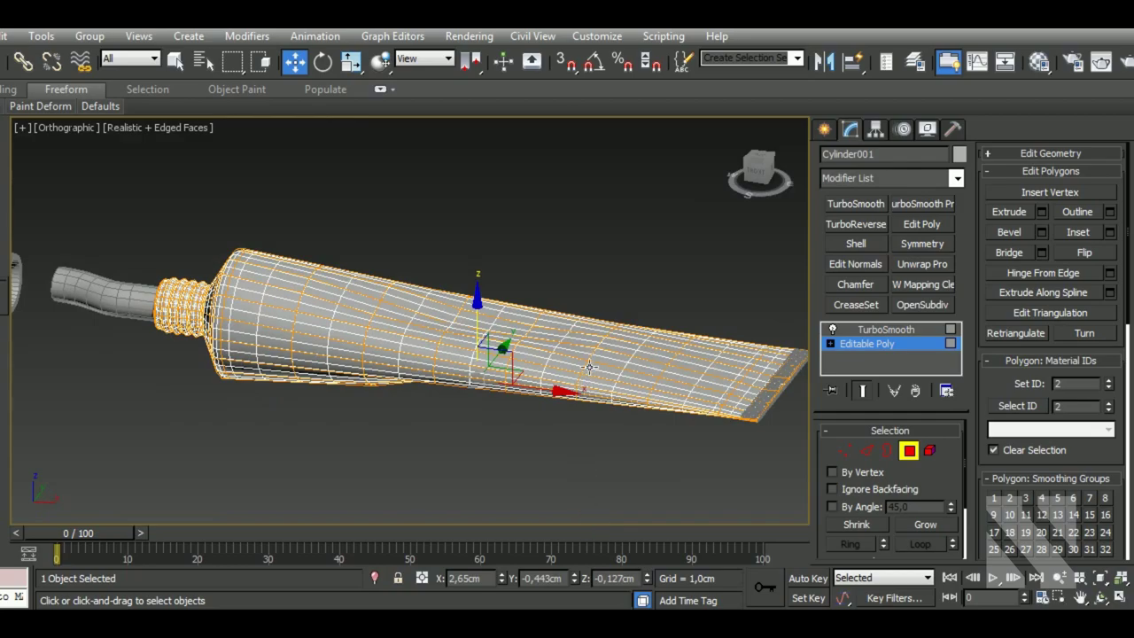
mouse_move(589, 366)
mouse_down()
mouse_move(617, 359)
mouse_move(647, 387)
mouse_move(659, 446)
mouse_up()
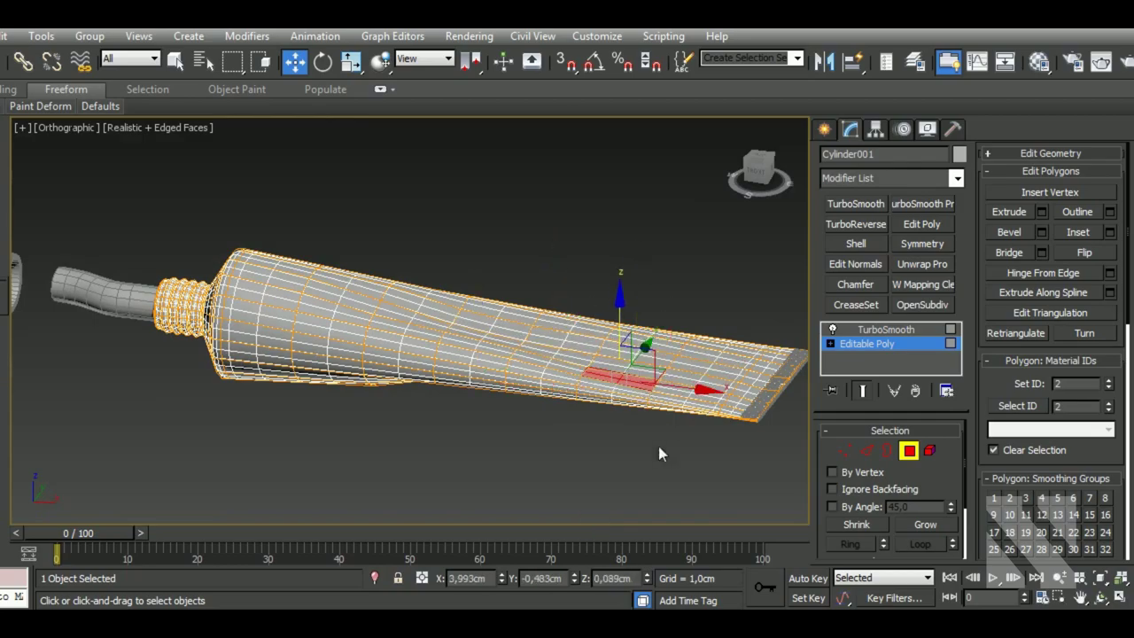
alt+middle_drag(659, 446, 677, 350)
scroll(646, 424, up, 3)
- Undo the last three face moves and redo the dent near the flat end, adjusting its depth
key(ctrl+z)
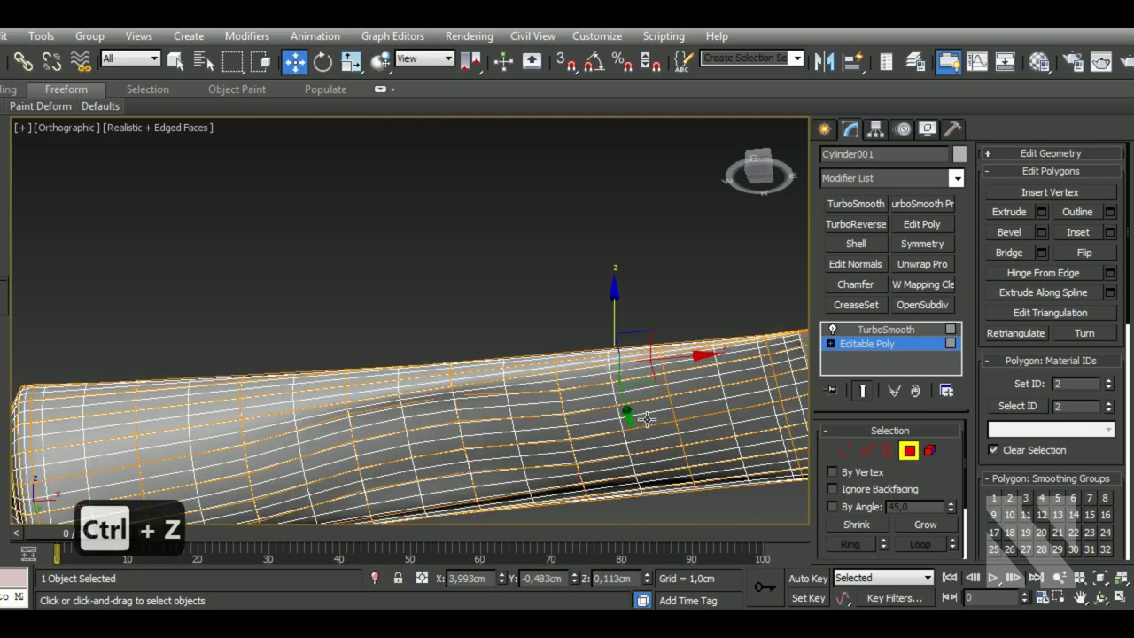
key(ctrl+z)
key(ctrl+z)
key(ctrl+z)
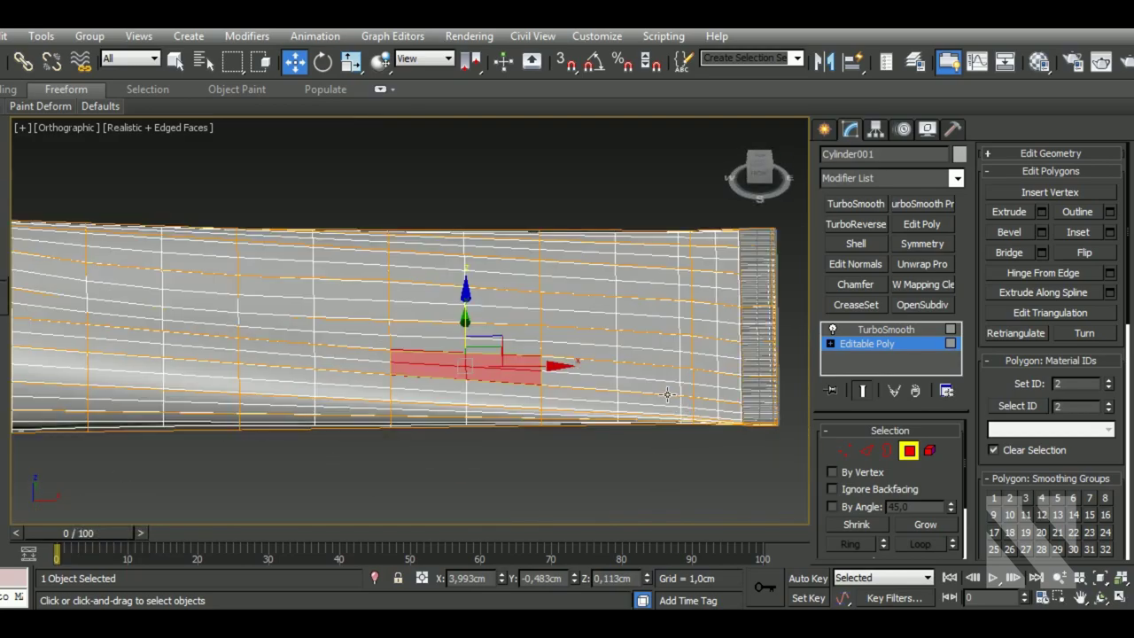
key(ctrl+z)
key(ctrl+z)
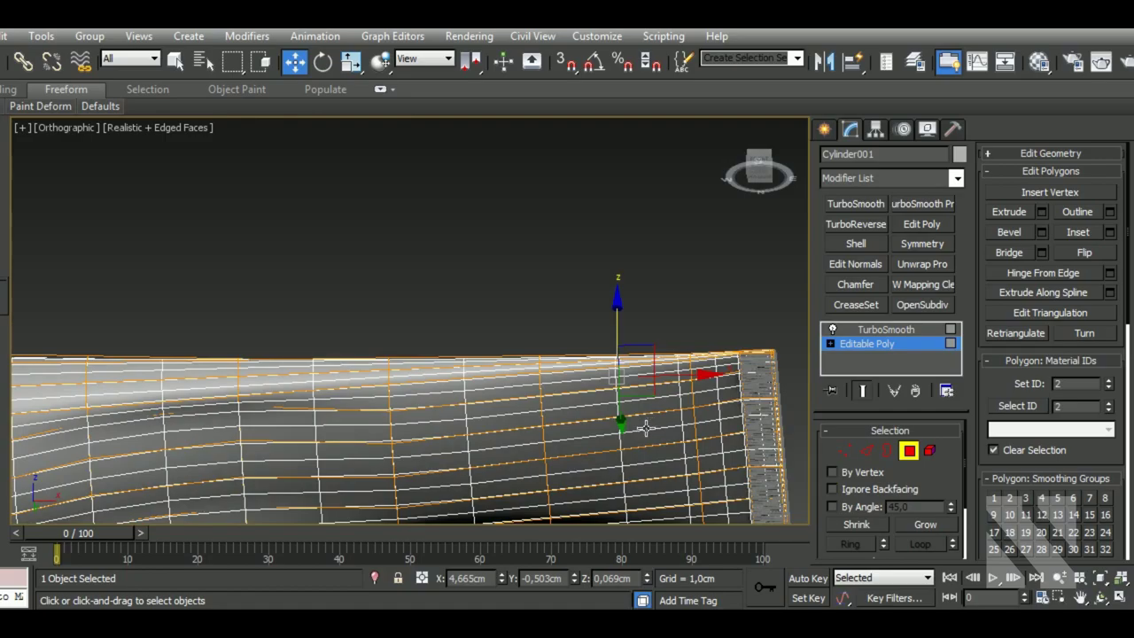
key(t)
scroll(609, 303, up, 3)
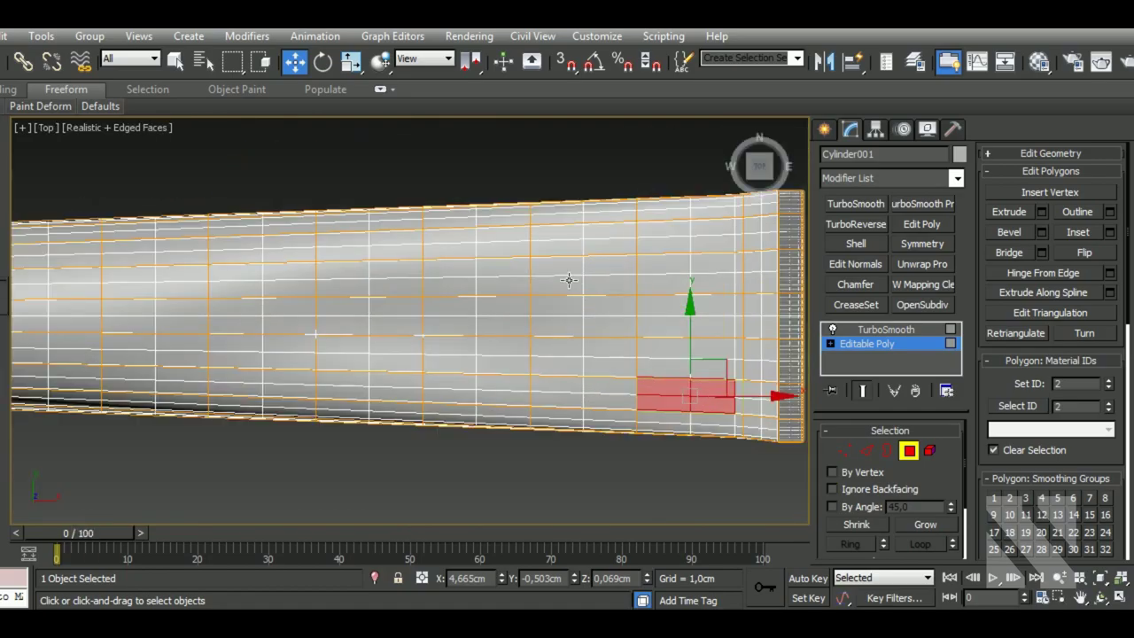
mouse_move(608, 303)
alt+middle_down()
mouse_move(544, 146)
mouse_move(558, 149)
alt+middle_up()
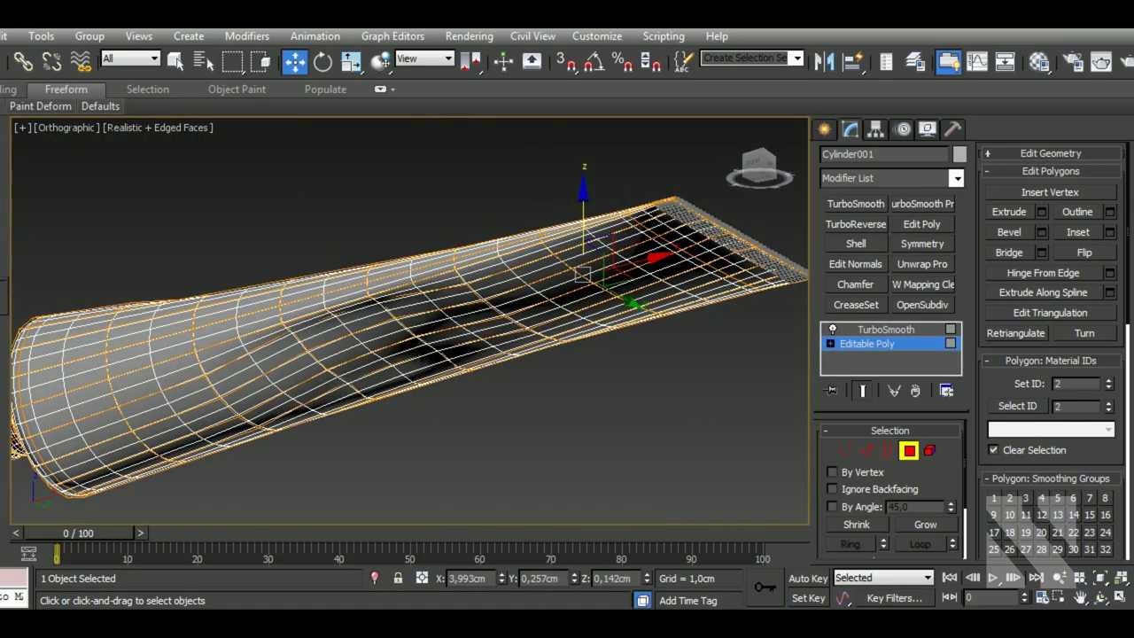
mouse_move(589, 314)
alt+middle_down()
mouse_move(555, 380)
mouse_move(354, 380)
mouse_move(591, 254)
alt+middle_up()
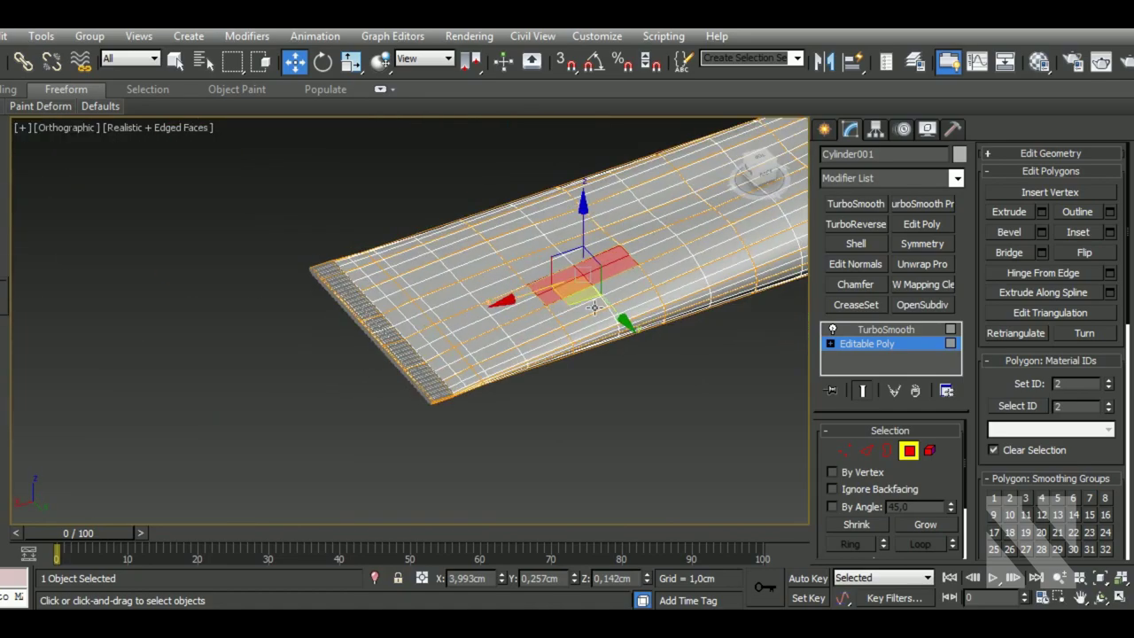
drag(593, 254, 594, 262)
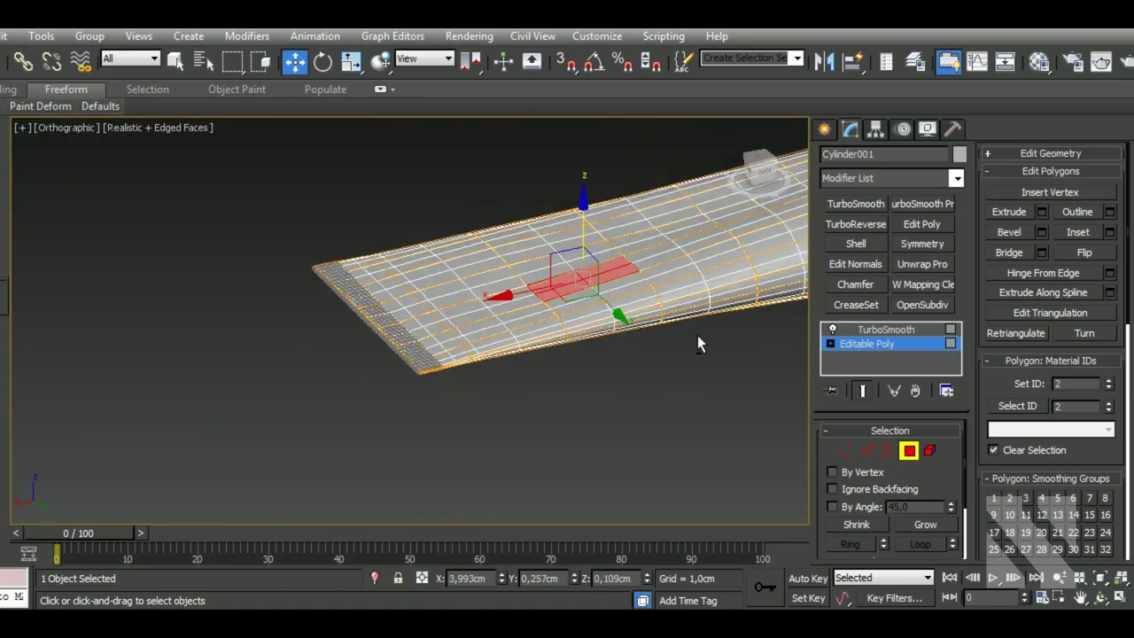
alt+middle_drag(697, 335, 620, 319)
drag(583, 315, 586, 321)
alt+middle_drag(586, 321, 616, 326)
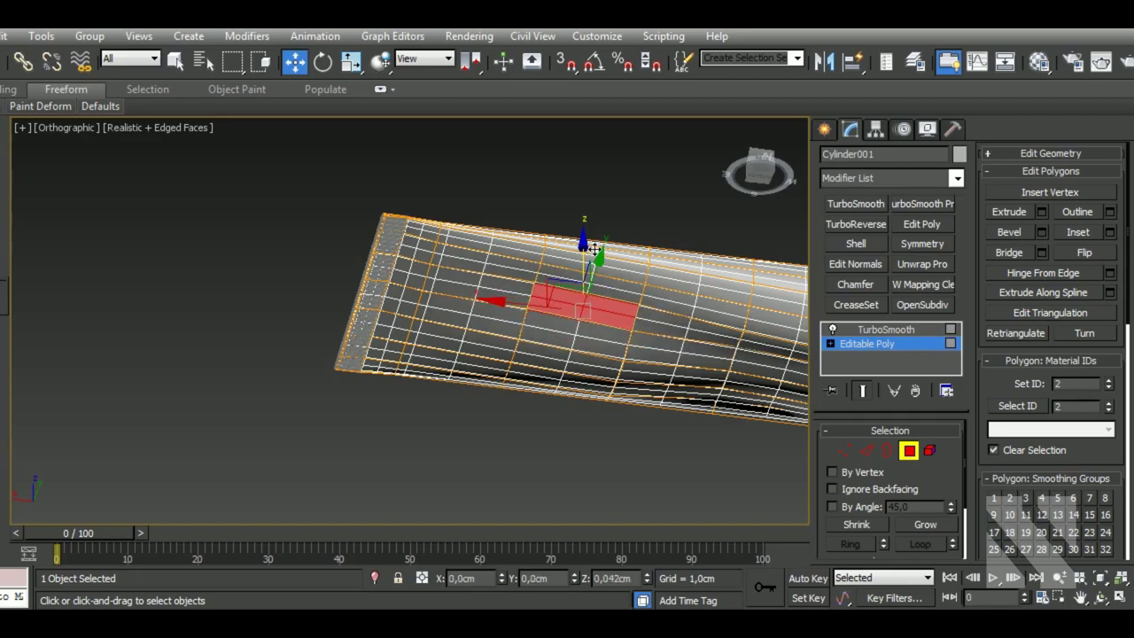
alt+middle_drag(744, 354, 673, 336)
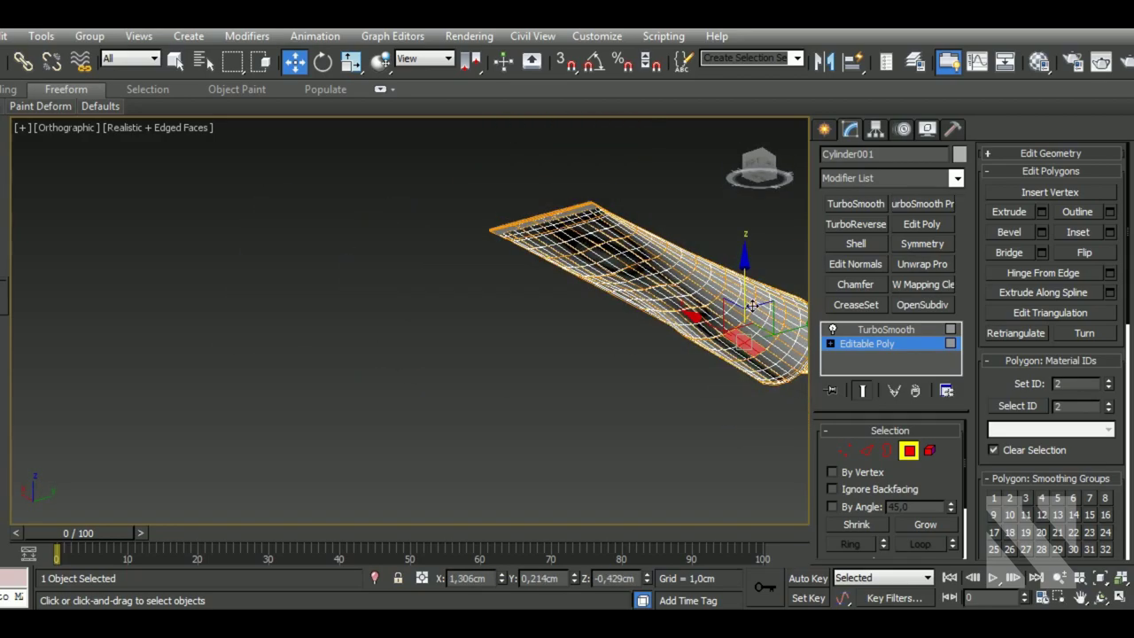
drag(751, 305, 750, 311)
mouse_move(749, 312)
alt+middle_down()
mouse_move(454, 359)
mouse_move(592, 373)
alt+middle_up()
scroll(592, 373, up, 5)
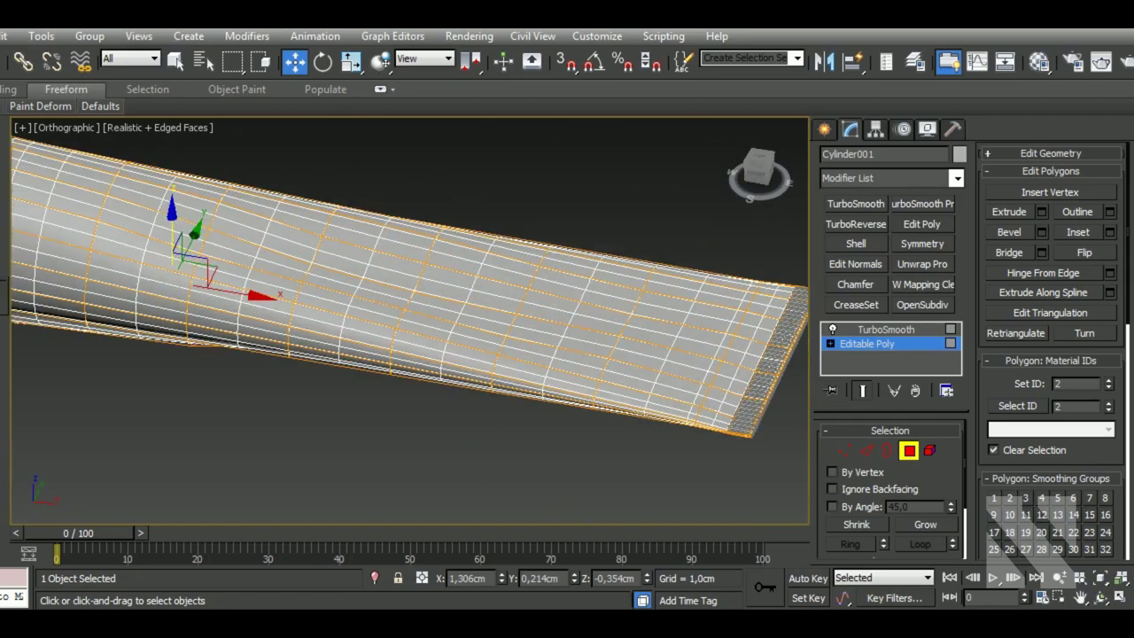
- Leave polygon mode, switch to Front view, and centre the zoomed-out tube
click(866, 451)
key(f)
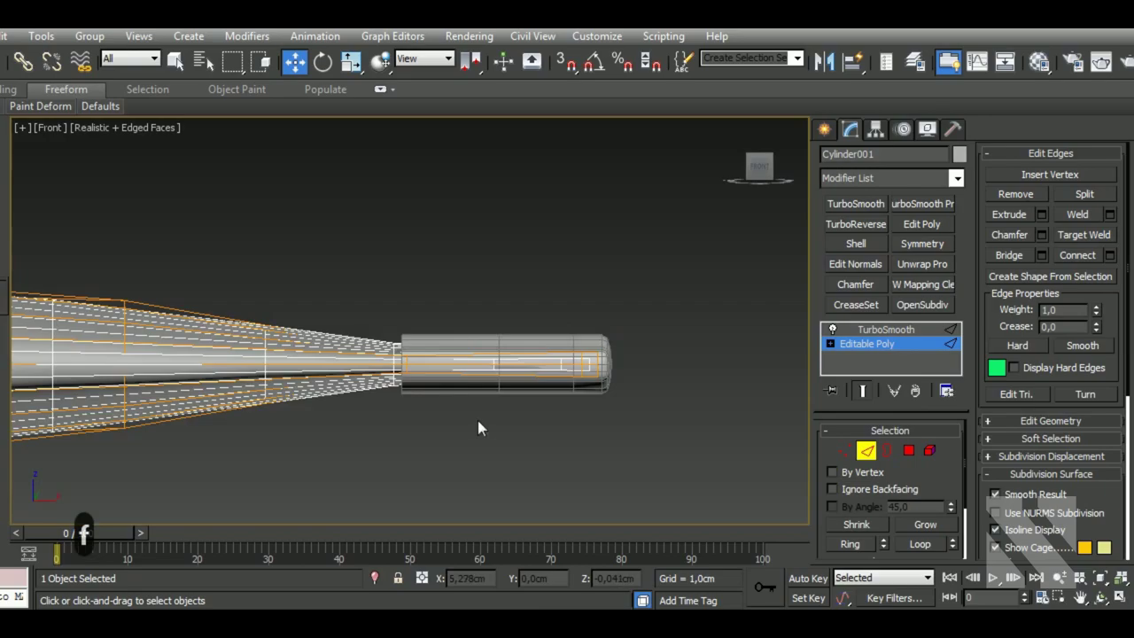
scroll(642, 386, down, 2)
scroll(625, 388, down, 1)
scroll(625, 388, down, 2)
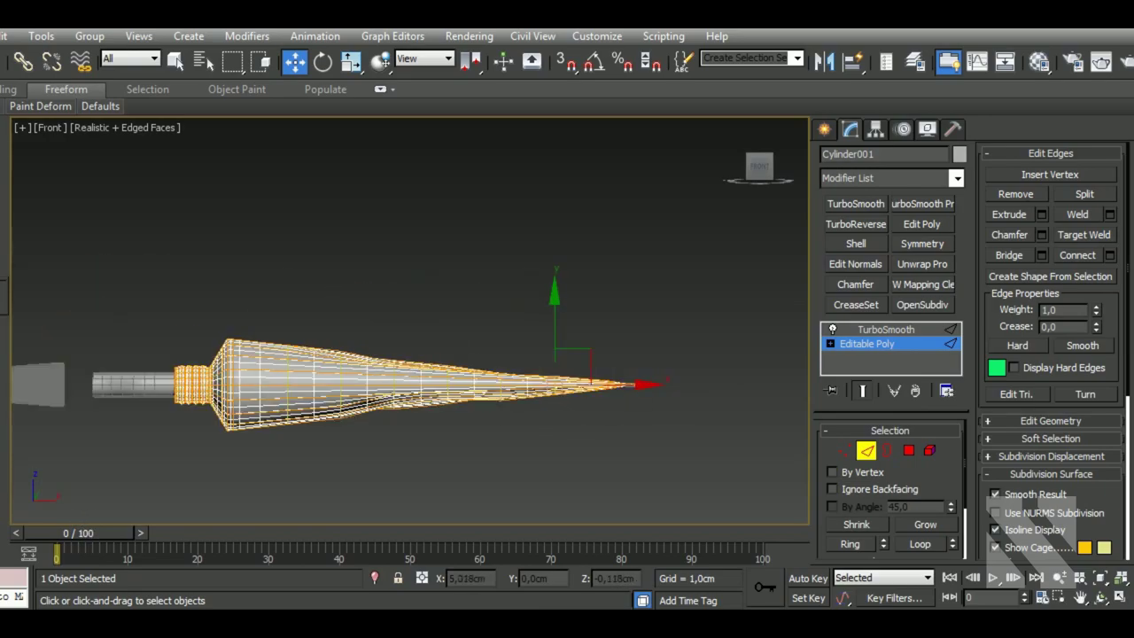
middle_drag(532, 439, 585, 440)
- Return to object level, select the tube with a second part, and switch to Top view
click(869, 454)
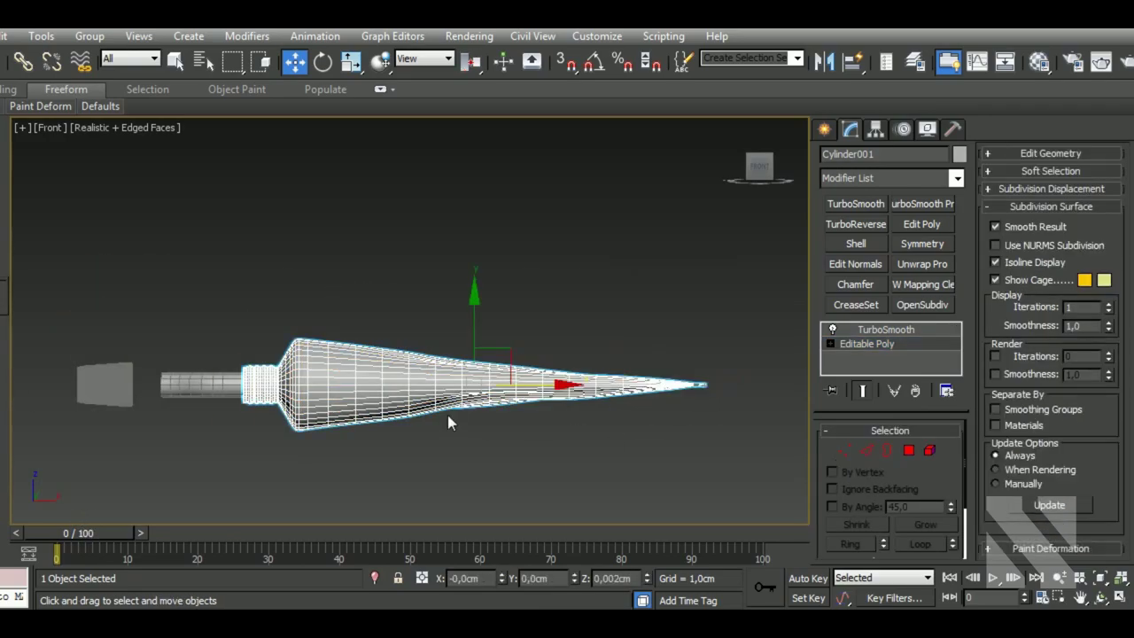
middle_drag(447, 415, 476, 420)
drag(739, 403, 332, 282)
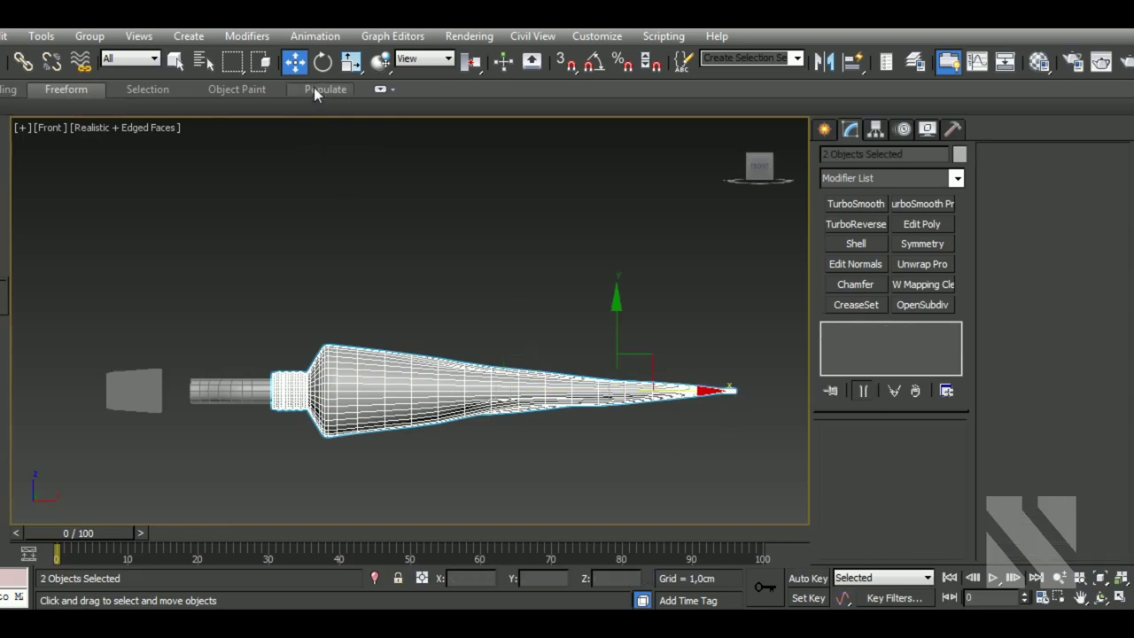
click(329, 70)
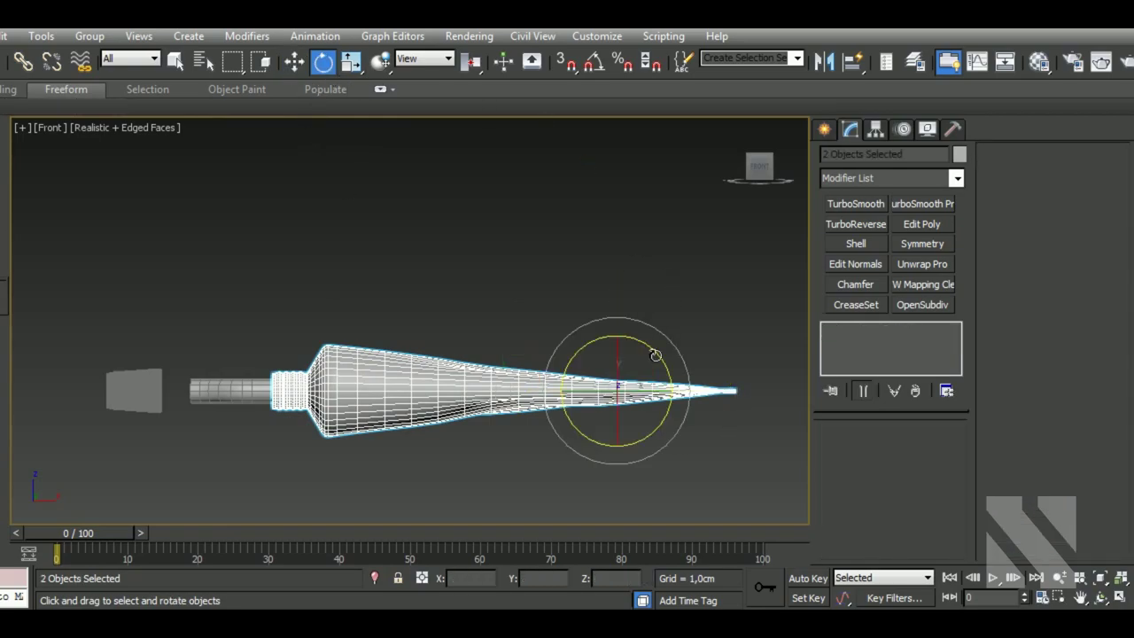
key(t)
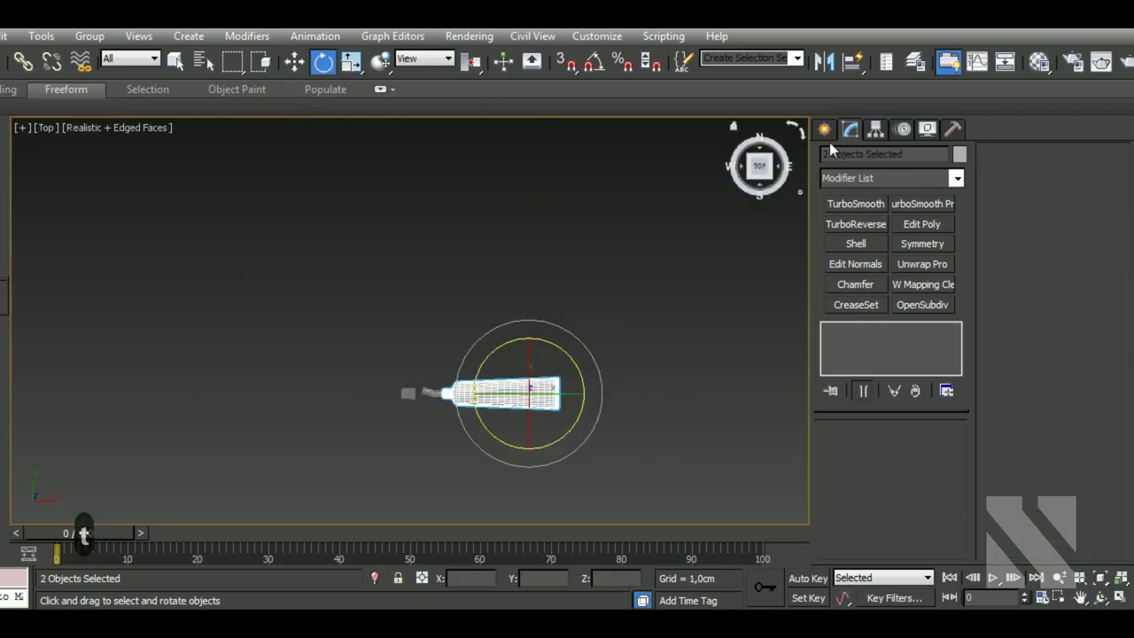
- Draw a Plane001 ground plane with 1 length and 1 width segment, then view from Front
click(825, 130)
click(829, 156)
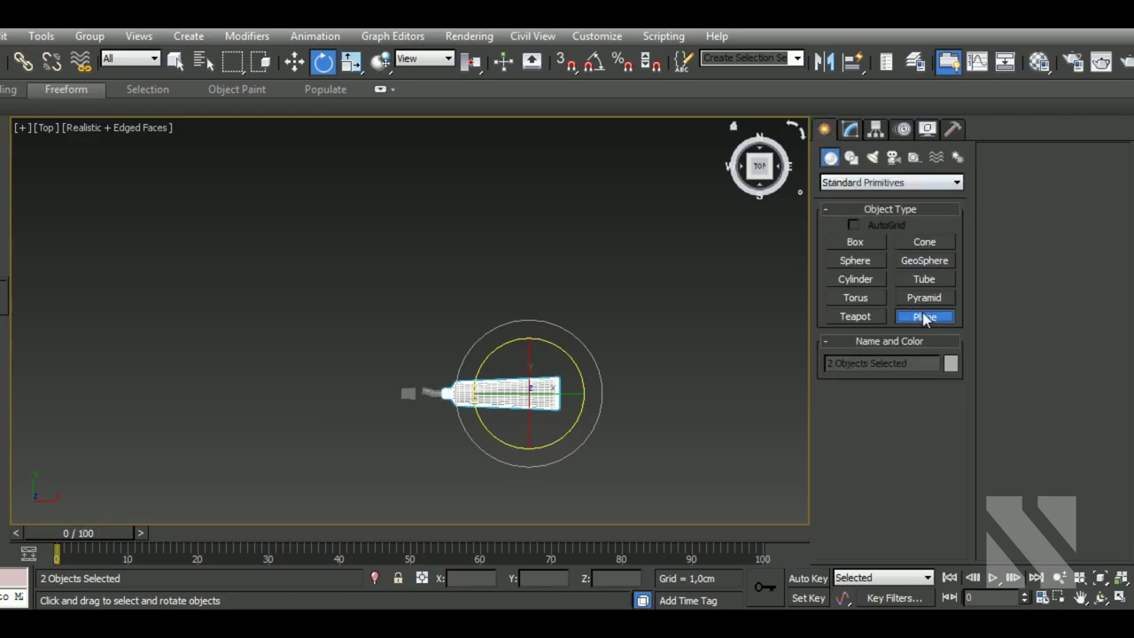
drag(273, 311, 680, 480)
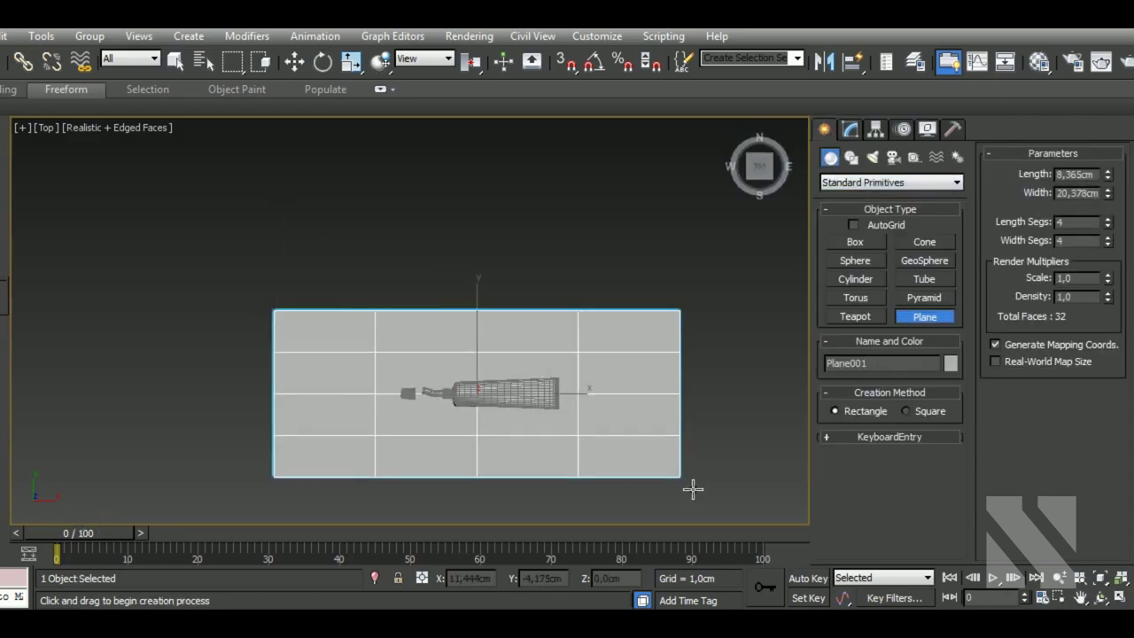
right_click(1106, 224)
right_click(1110, 239)
click(1103, 306)
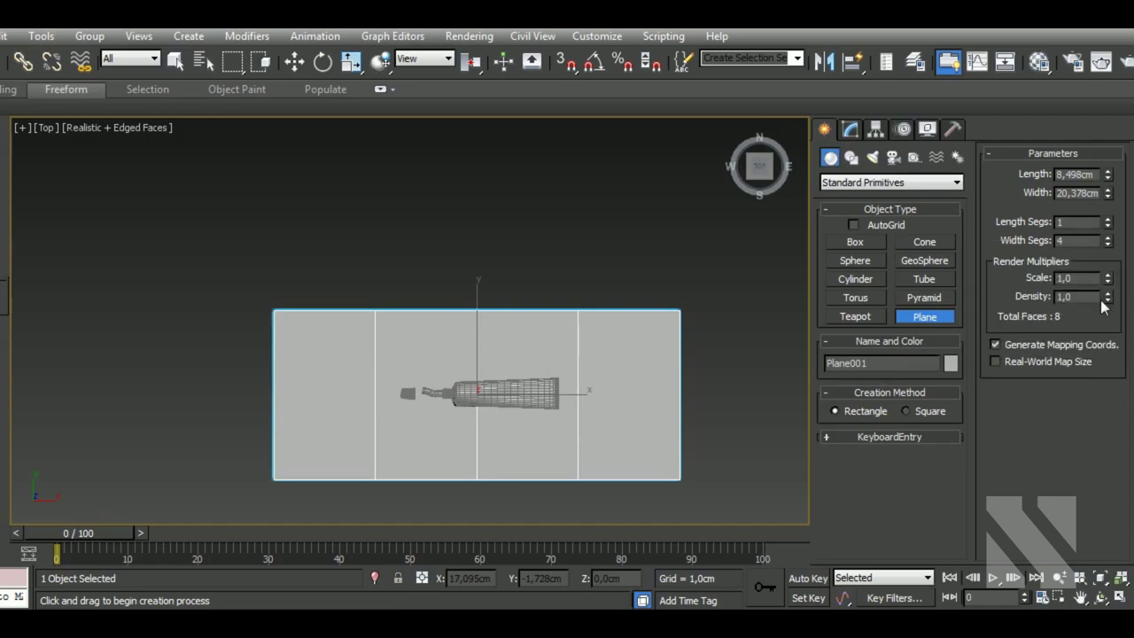
right_click(1107, 241)
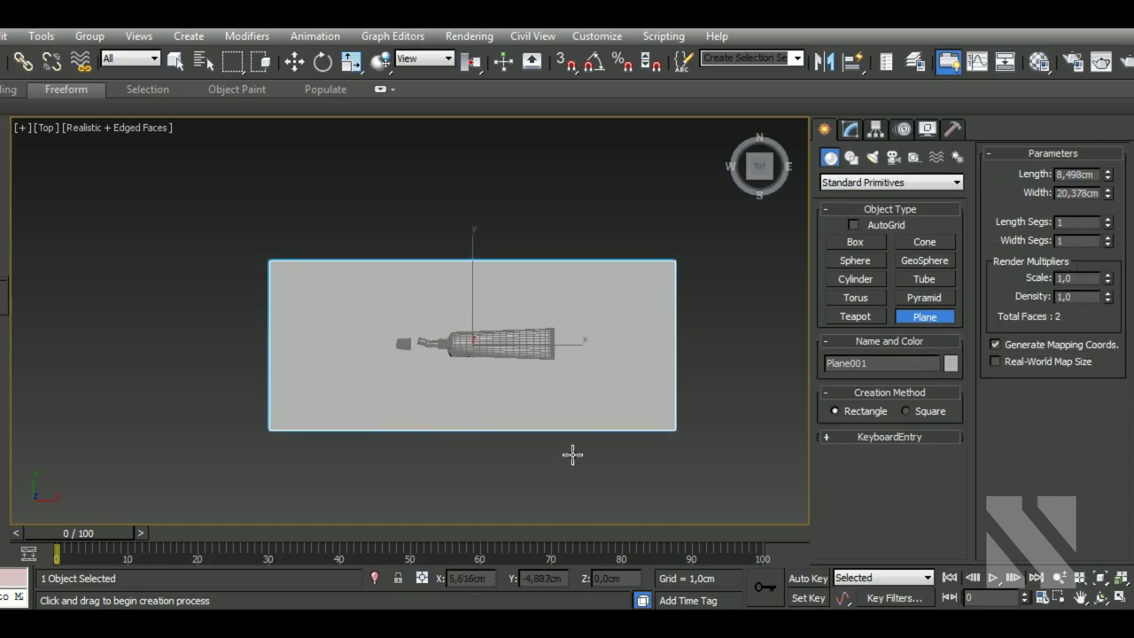
key(f)
click(295, 63)
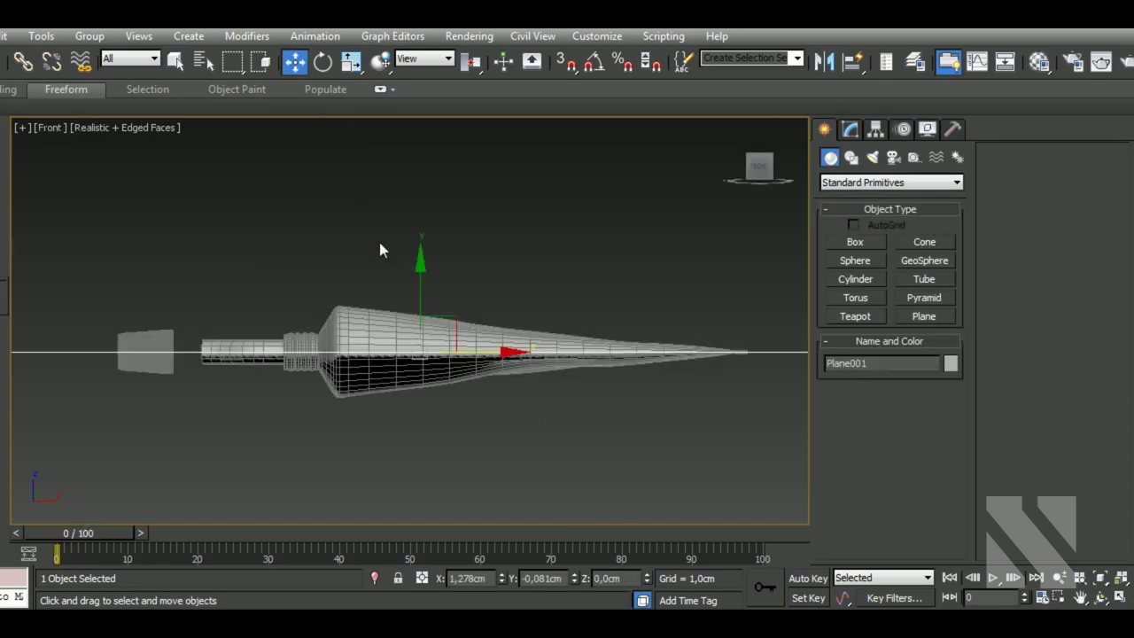
- Select the tube body, ground plane, cap and end piece, and frame them in the view
click(363, 328)
ctrl+click(145, 351)
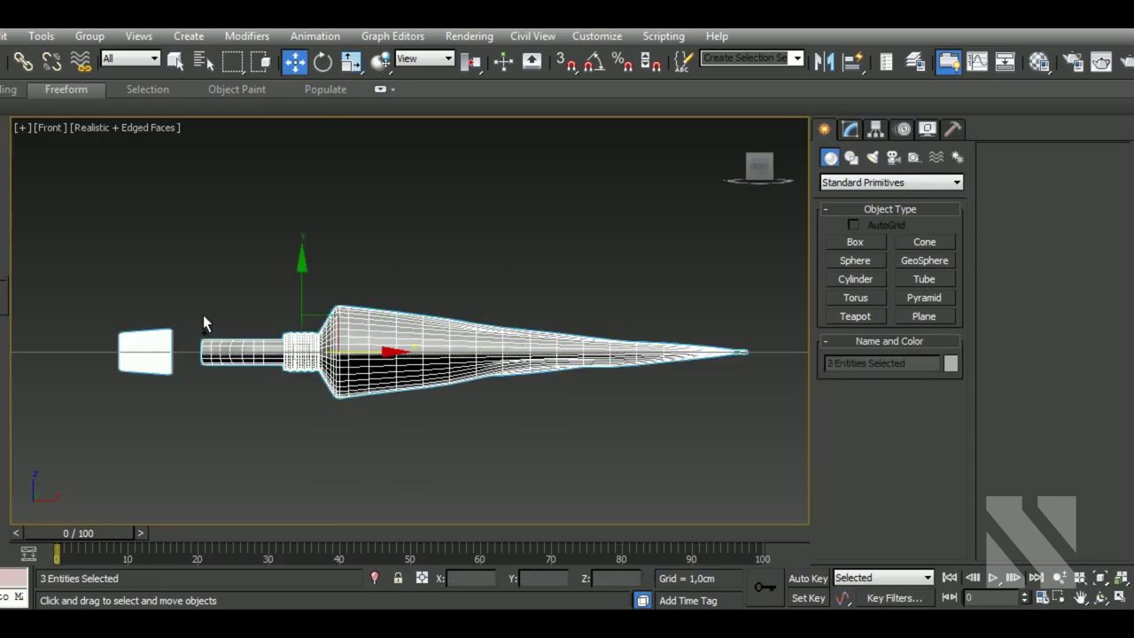
ctrl+click(140, 340)
drag(275, 305, 275, 258)
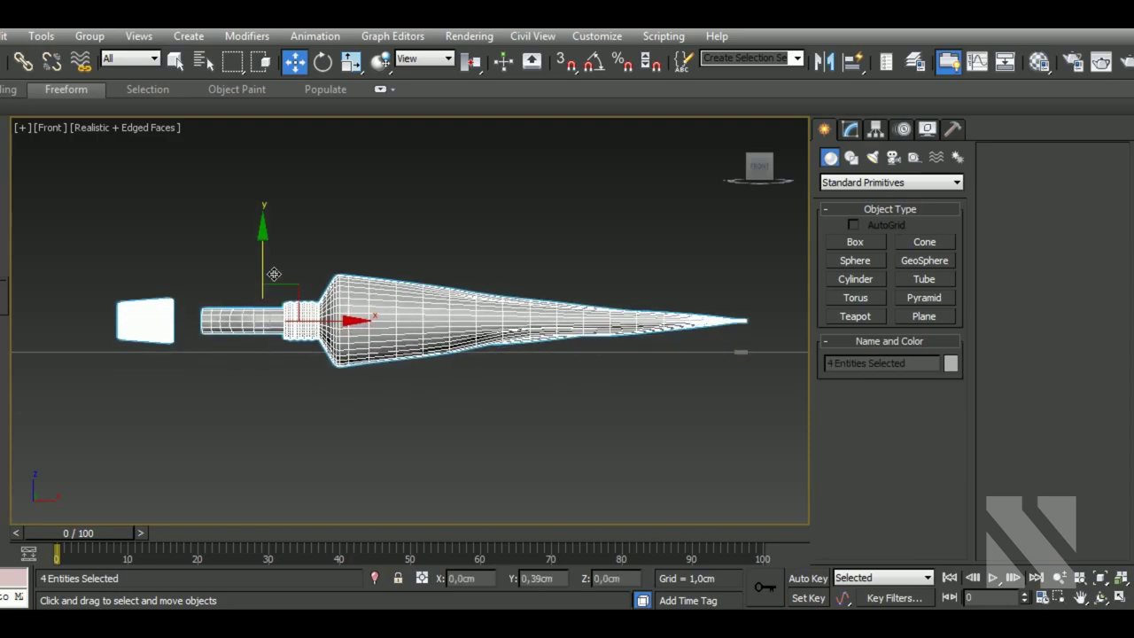
key(ctrl+z)
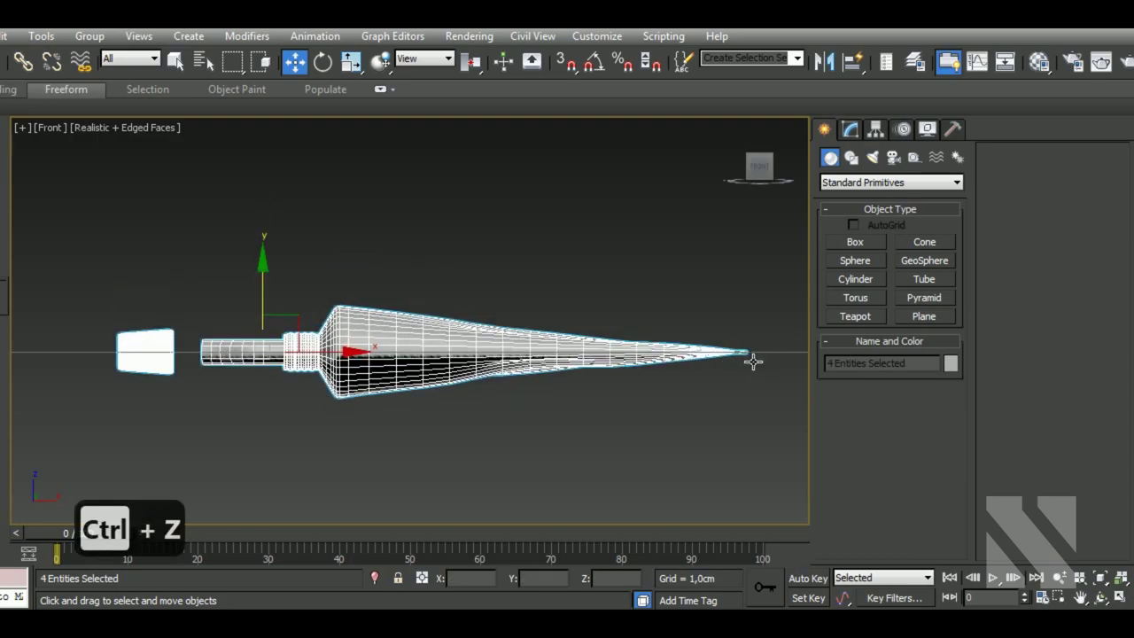
ctrl+click(744, 344)
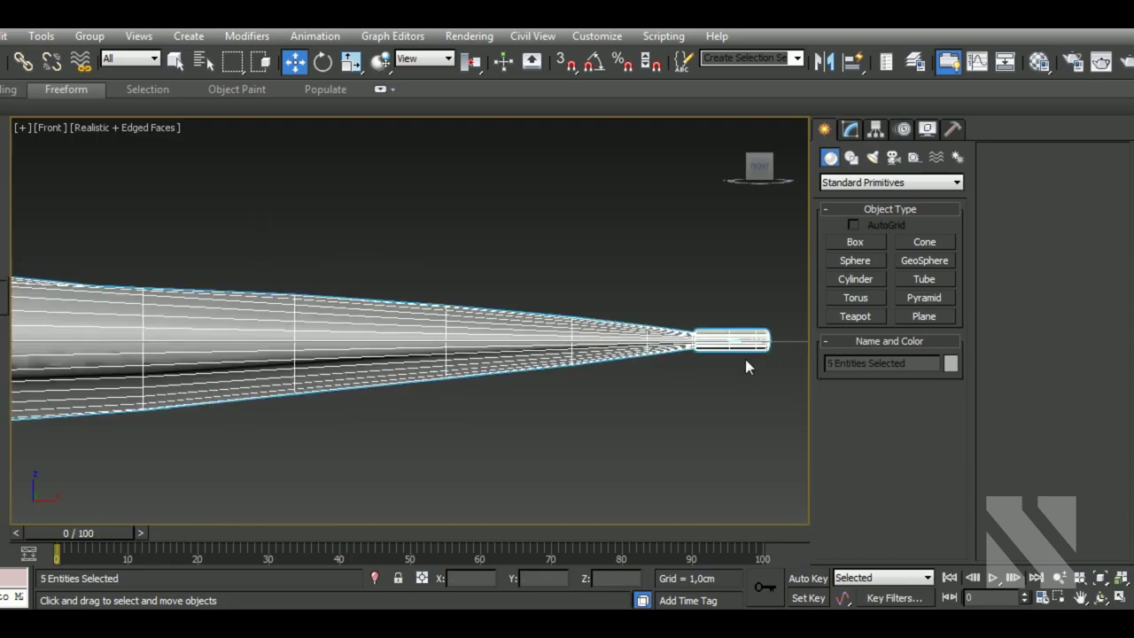
key(z)
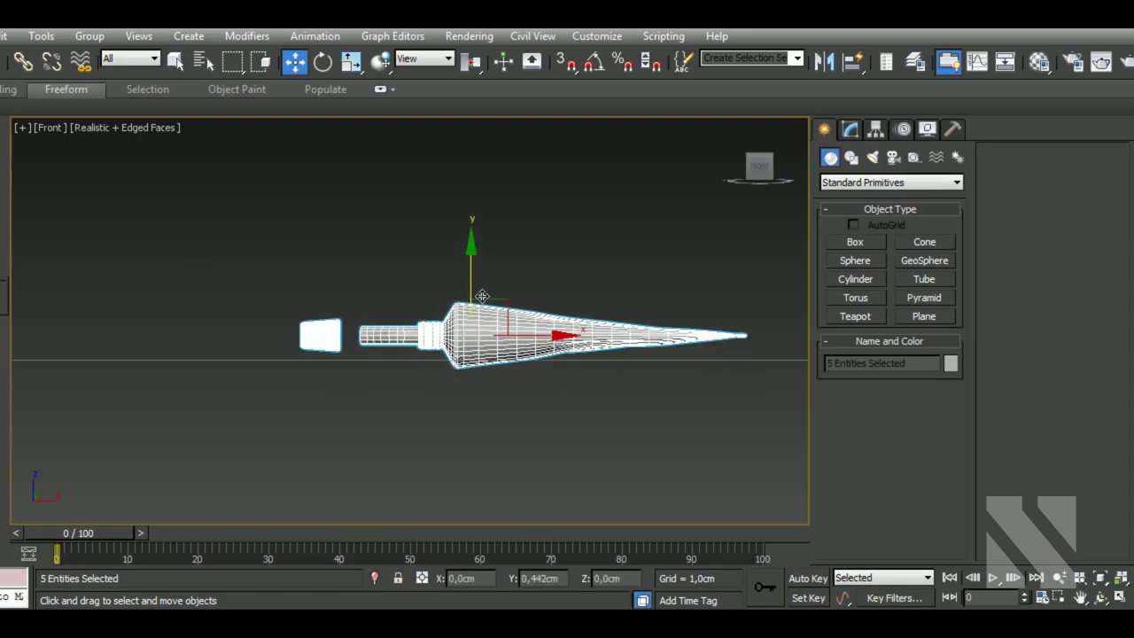
scroll(484, 317, up, 5)
scroll(396, 354, down, 1)
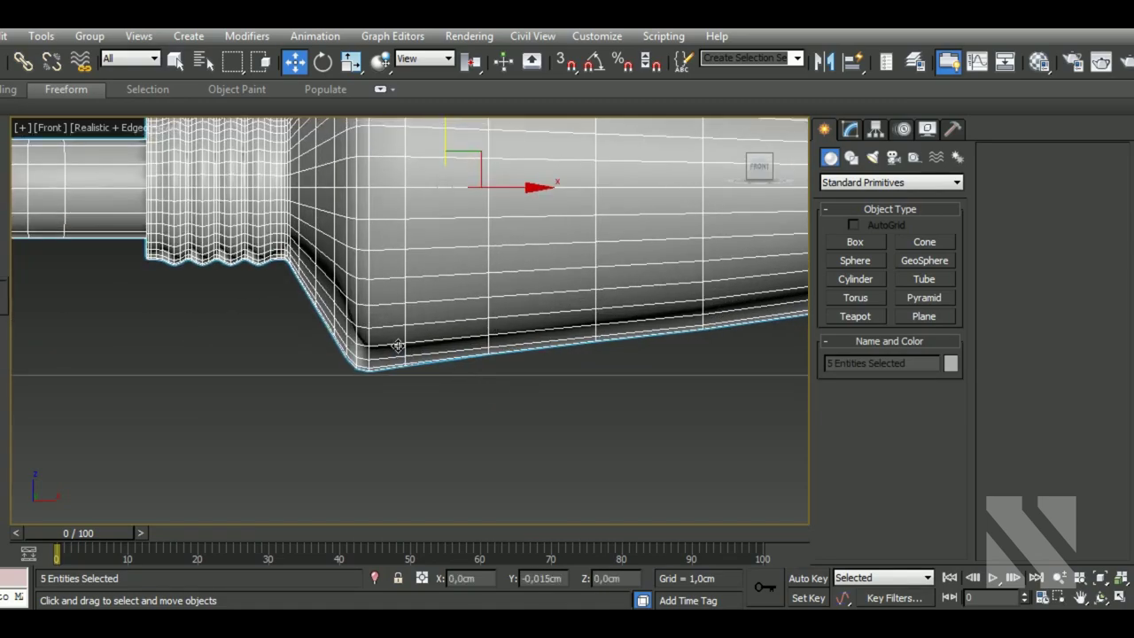
scroll(396, 377, down, 4)
scroll(396, 377, down, 2)
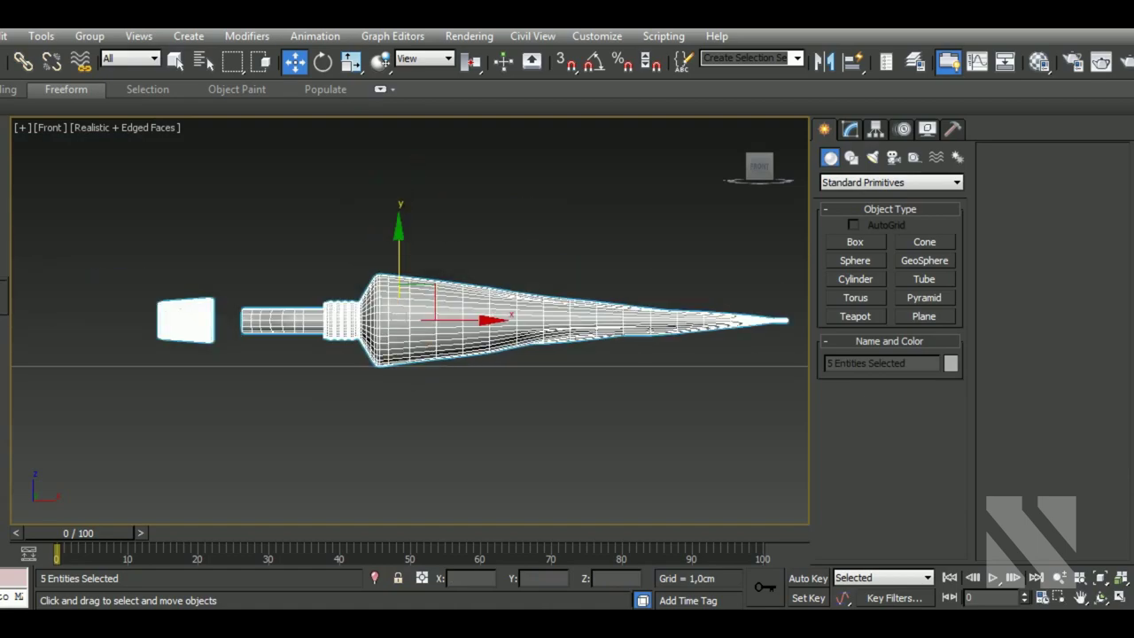
scroll(393, 379, down, 2)
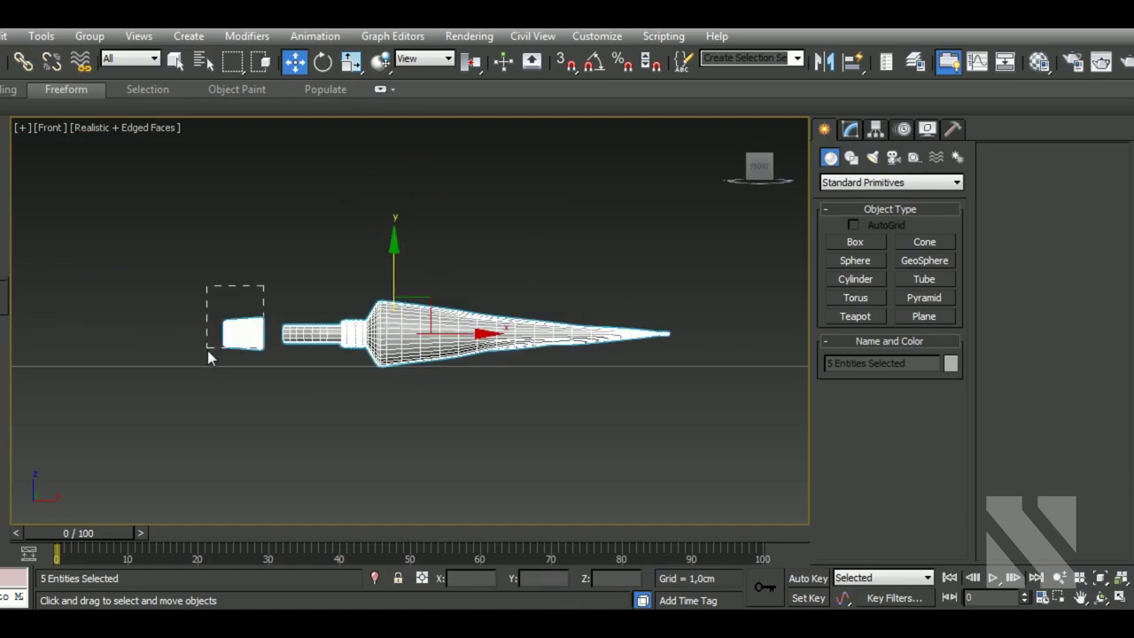
- Box-select the left-end cap and lower it toward the ground line
drag(263, 286, 208, 350)
scroll(234, 341, up, 3)
drag(263, 293, 263, 326)
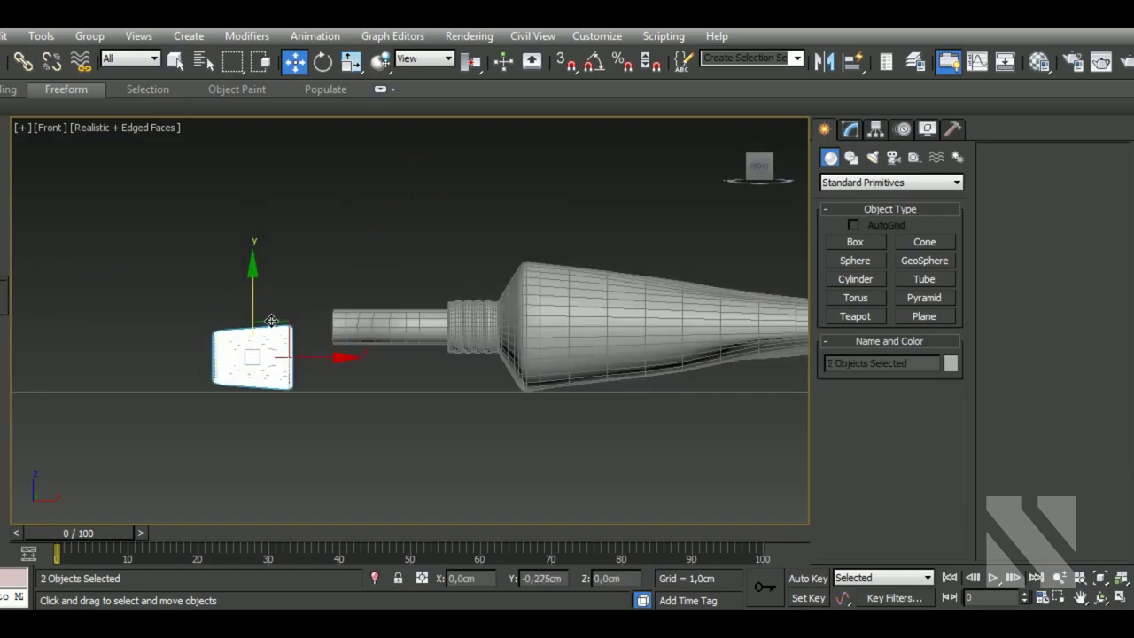
scroll(274, 401, up, 3)
scroll(273, 401, up, 4)
scroll(273, 401, down, 2)
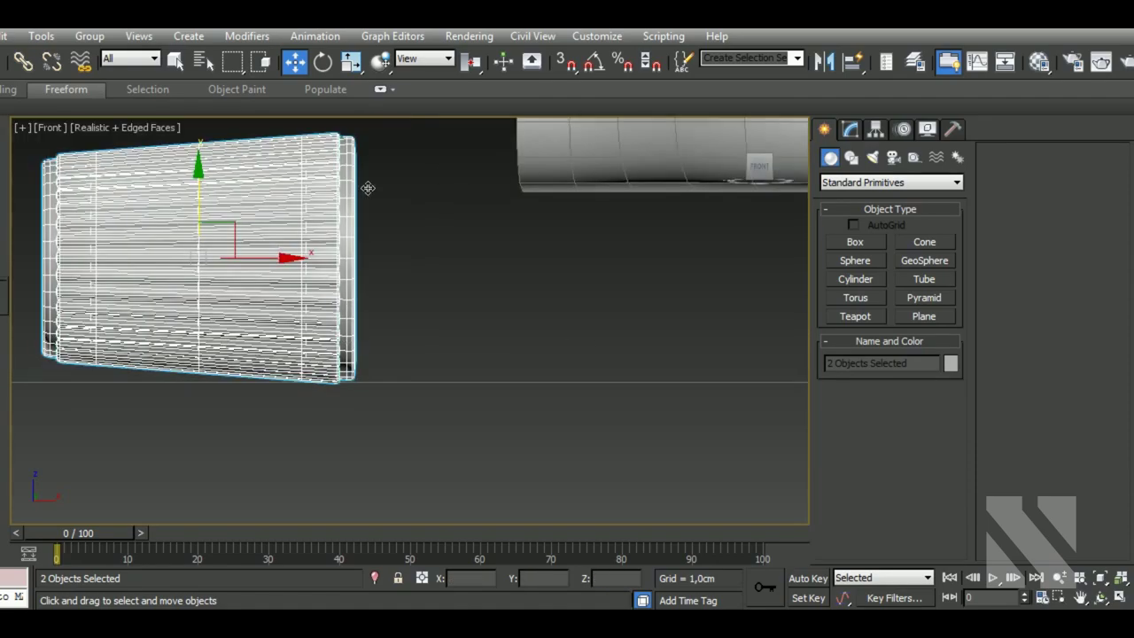
- With Angle Snap on, tilt the cap to a slight snapped angle
click(322, 62)
drag(255, 243, 248, 239)
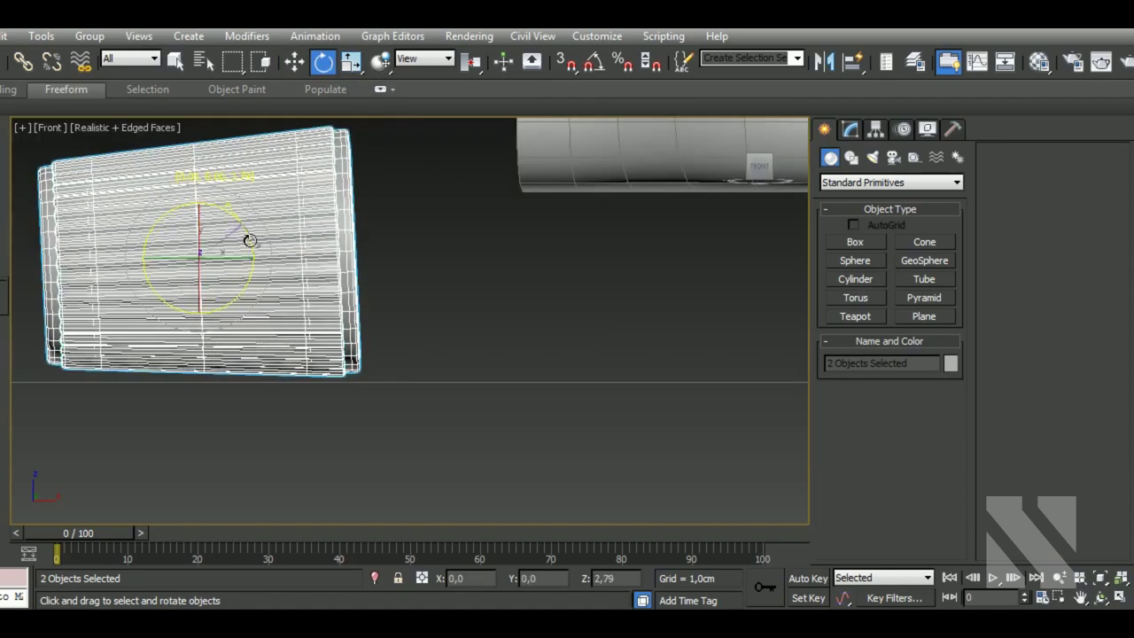
key(ctrl+z)
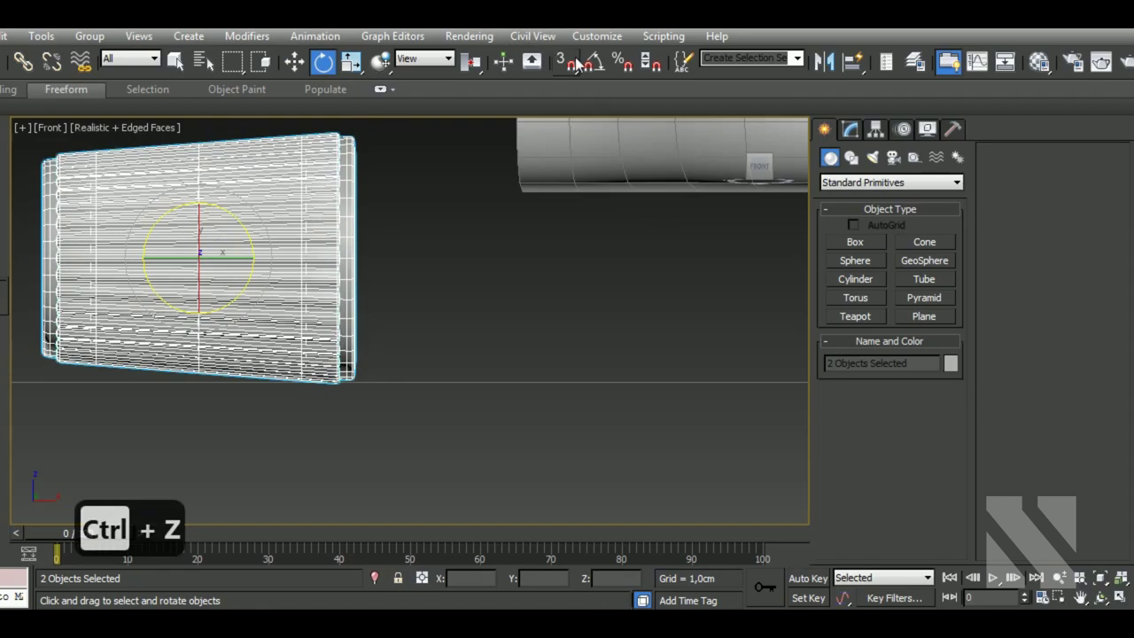
click(595, 61)
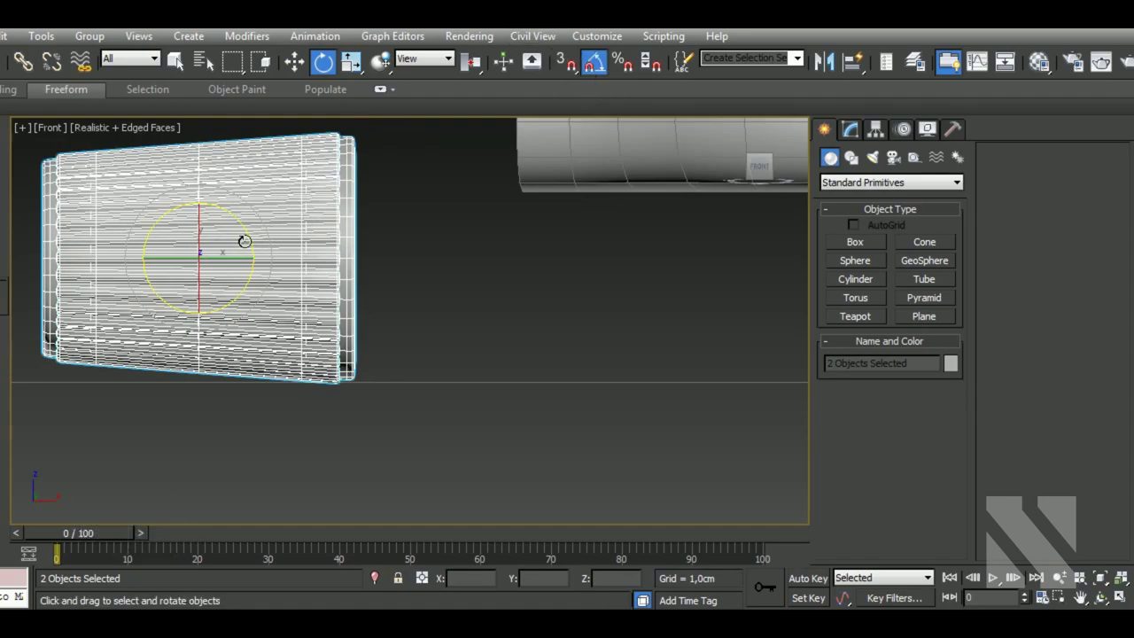
drag(254, 234, 213, 221)
click(295, 61)
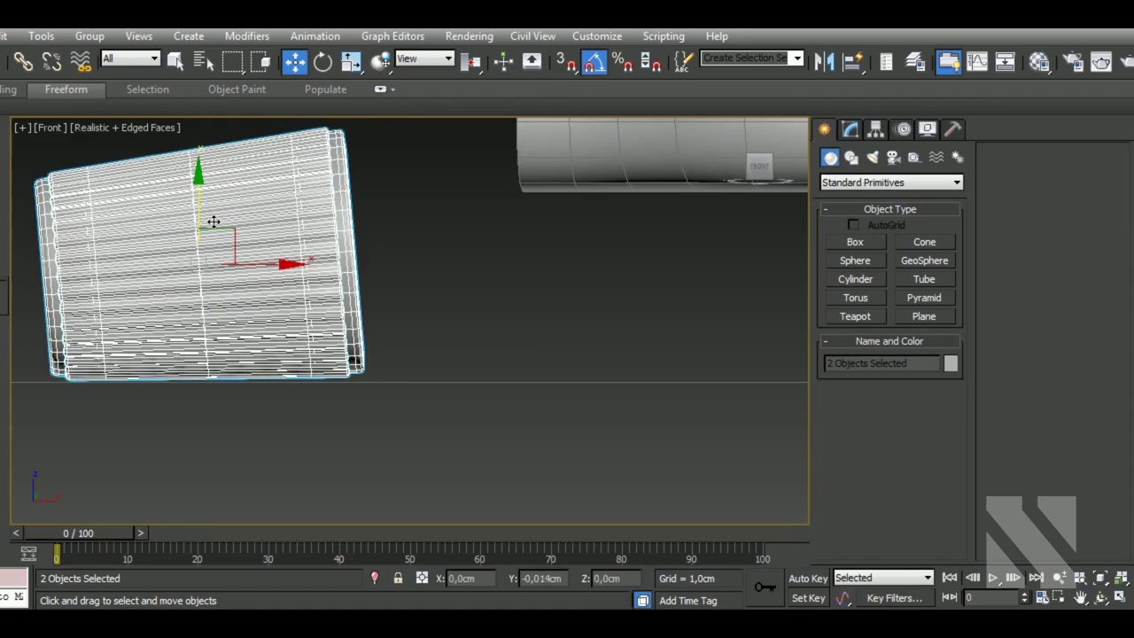
middle_drag(212, 222, 44, 213)
scroll(266, 292, down, 3)
middle_drag(706, 372, 600, 372)
- Select the tube body and tilt it a few degrees
scroll(716, 283, up, 4)
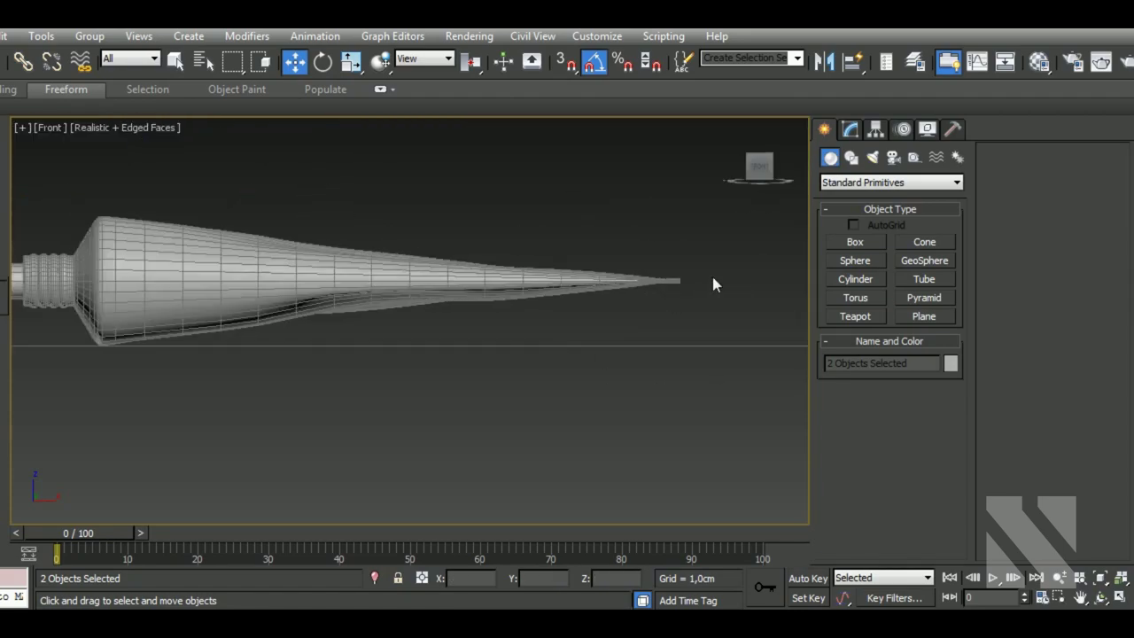
drag(508, 305, 509, 305)
key(z)
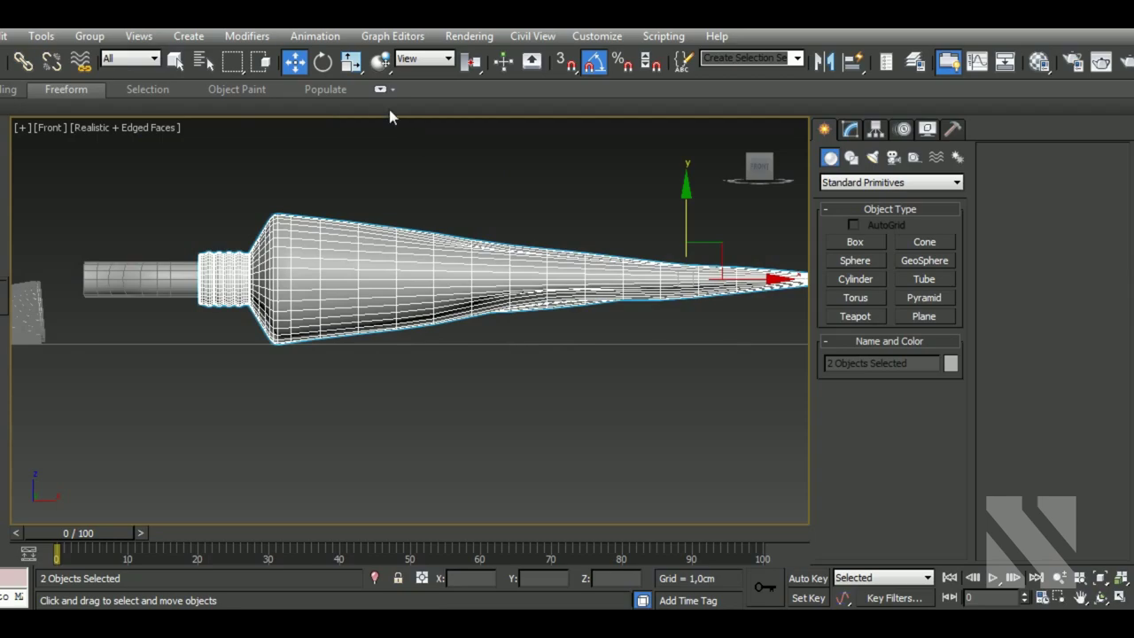
click(326, 62)
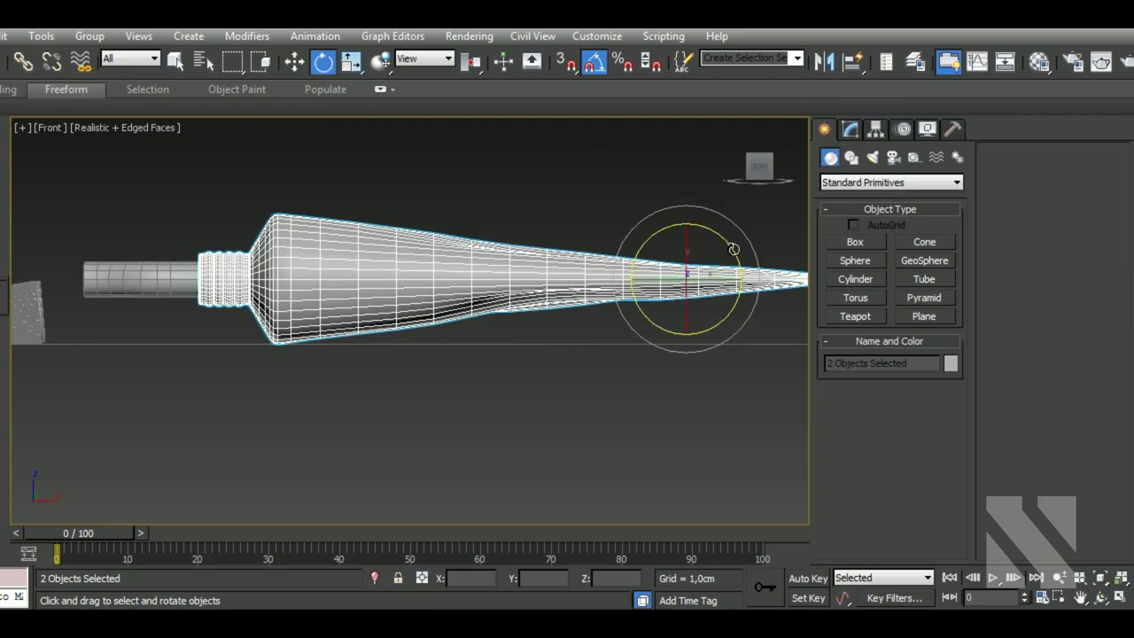
drag(734, 249, 732, 255)
click(295, 61)
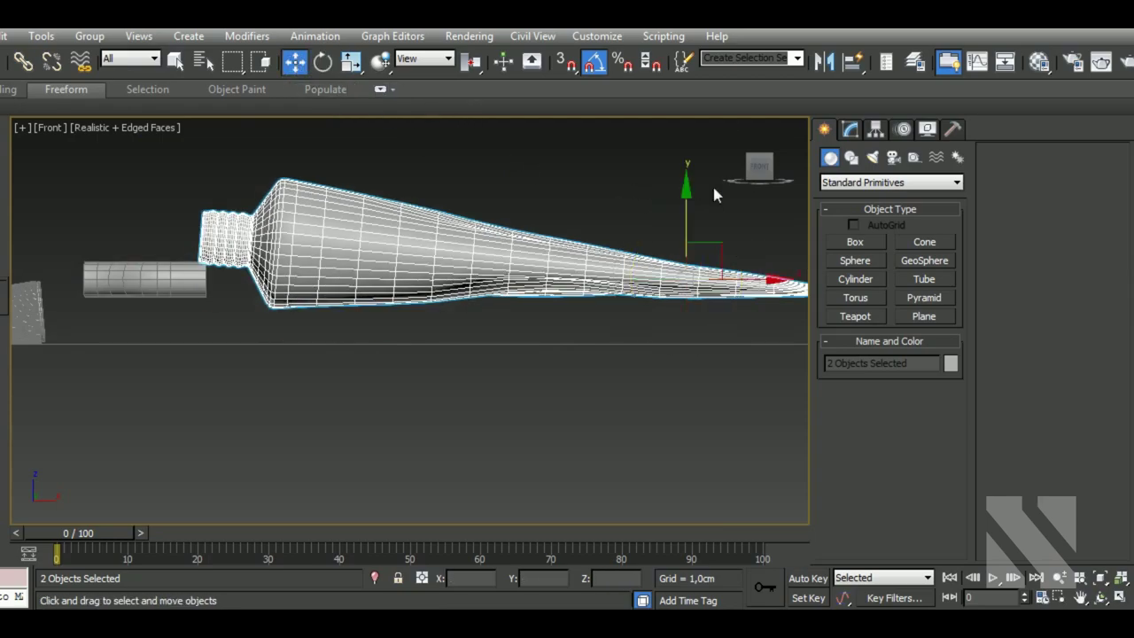
mouse_move(700, 213)
middle_down()
mouse_move(631, 394)
mouse_move(617, 387)
middle_up()
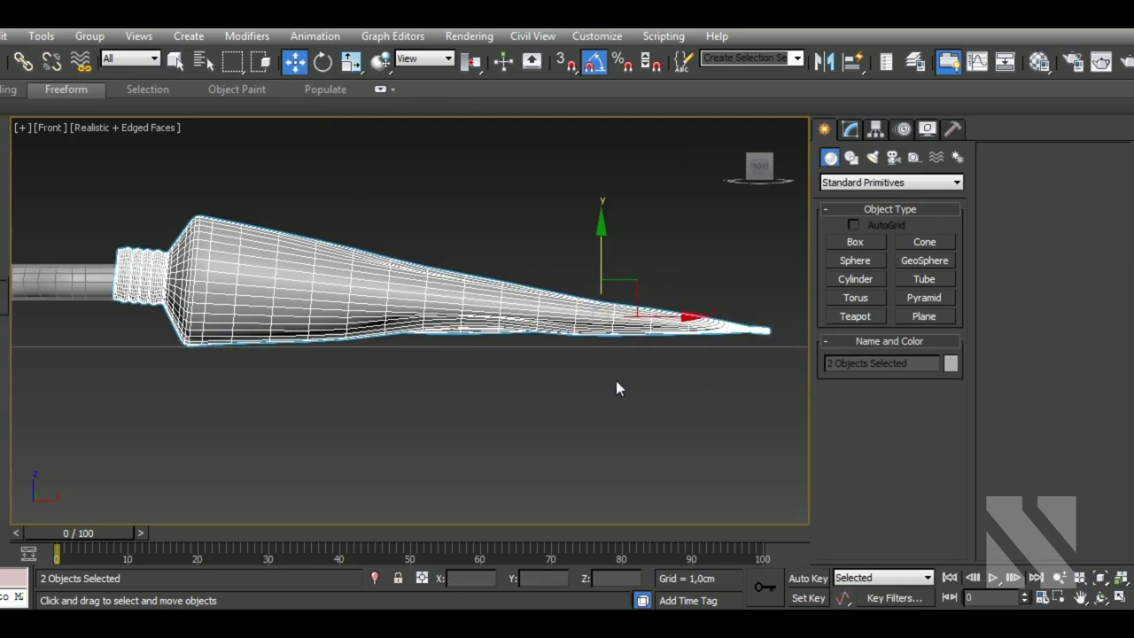
- Turn off angle snapping and rotate the tube body further so its tip drops
key(e)
key(a)
mouse_move(643, 283)
mouse_down()
mouse_move(646, 269)
mouse_move(614, 254)
mouse_up()
click(295, 63)
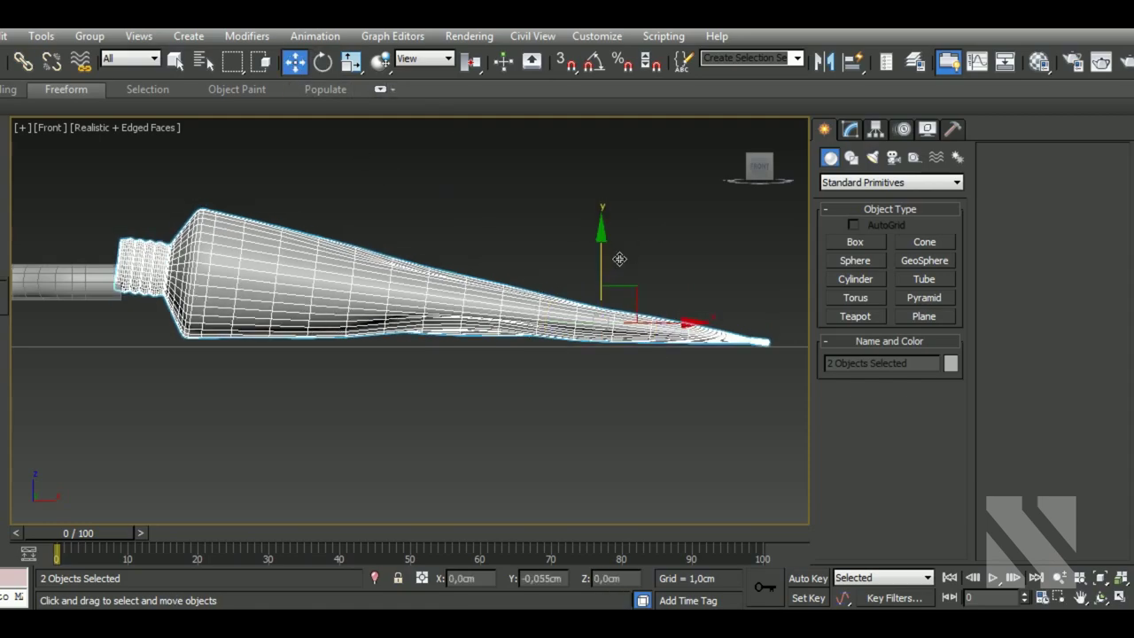
click(326, 66)
drag(635, 291, 634, 295)
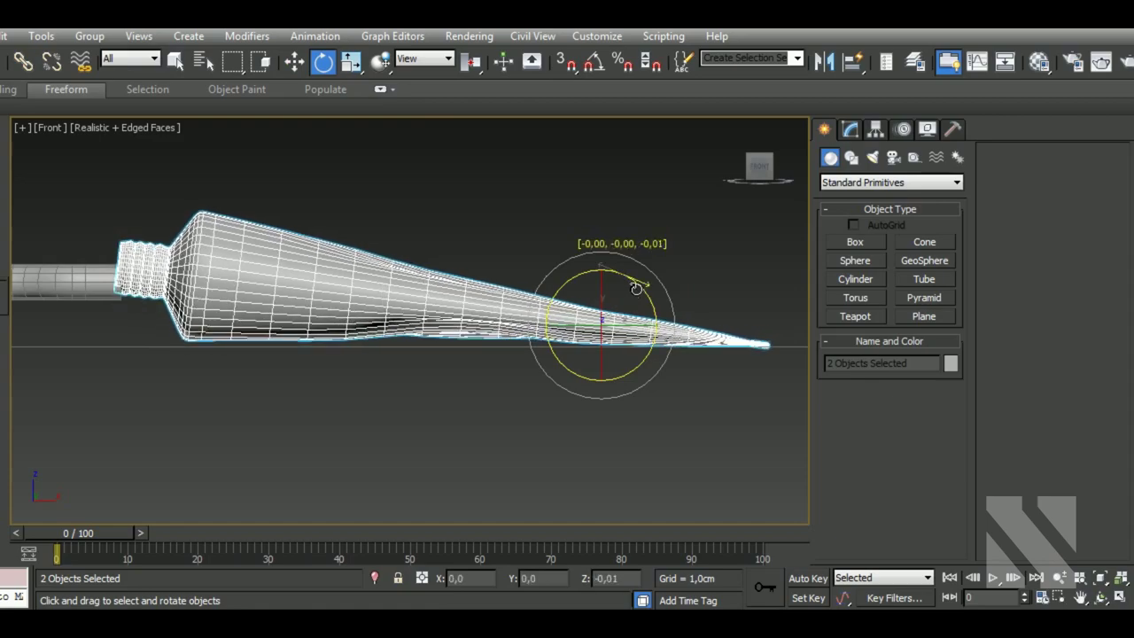
click(295, 62)
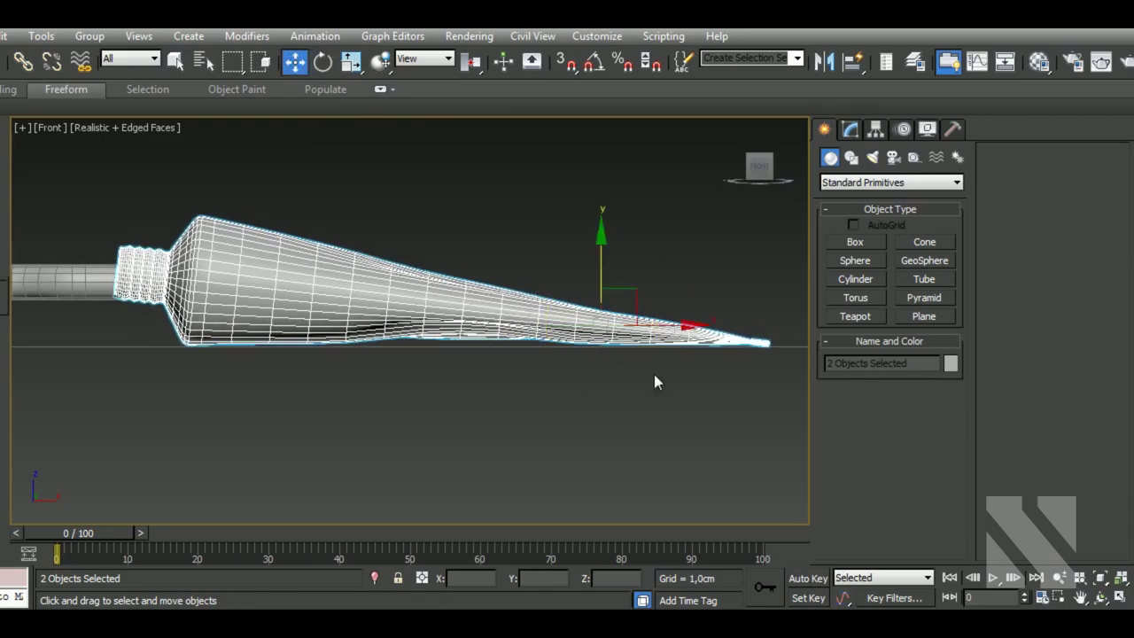
- Lower the tube body onto the ground line
scroll(698, 359, up, 3)
scroll(747, 369, down, 5)
scroll(586, 357, up, 1)
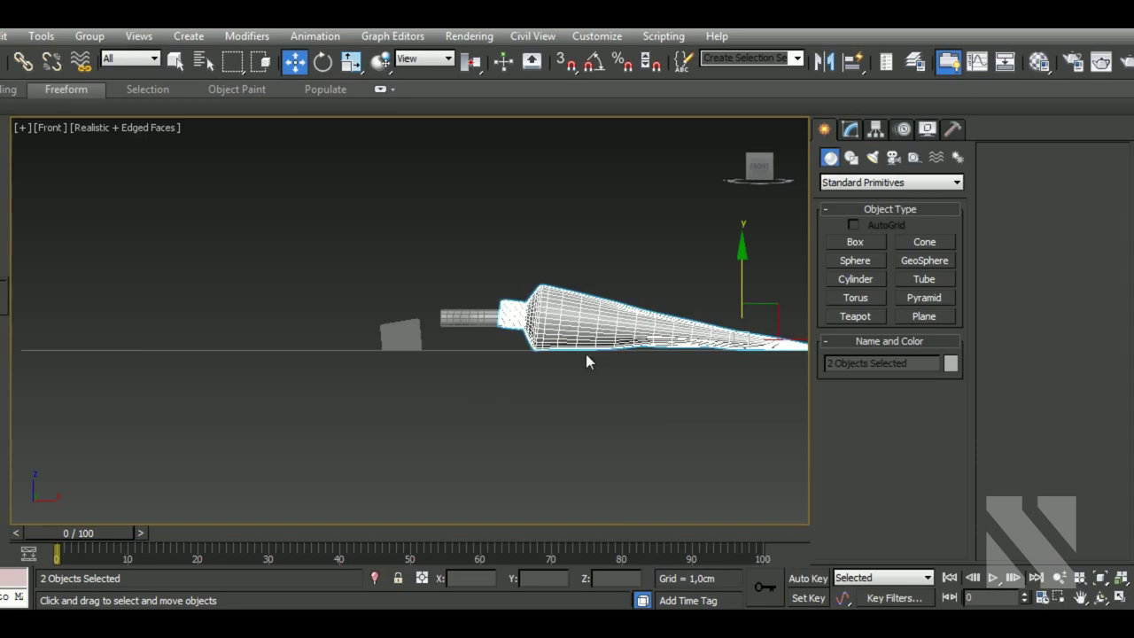
scroll(541, 360, up, 5)
scroll(568, 298, down, 5)
scroll(611, 283, down, 1)
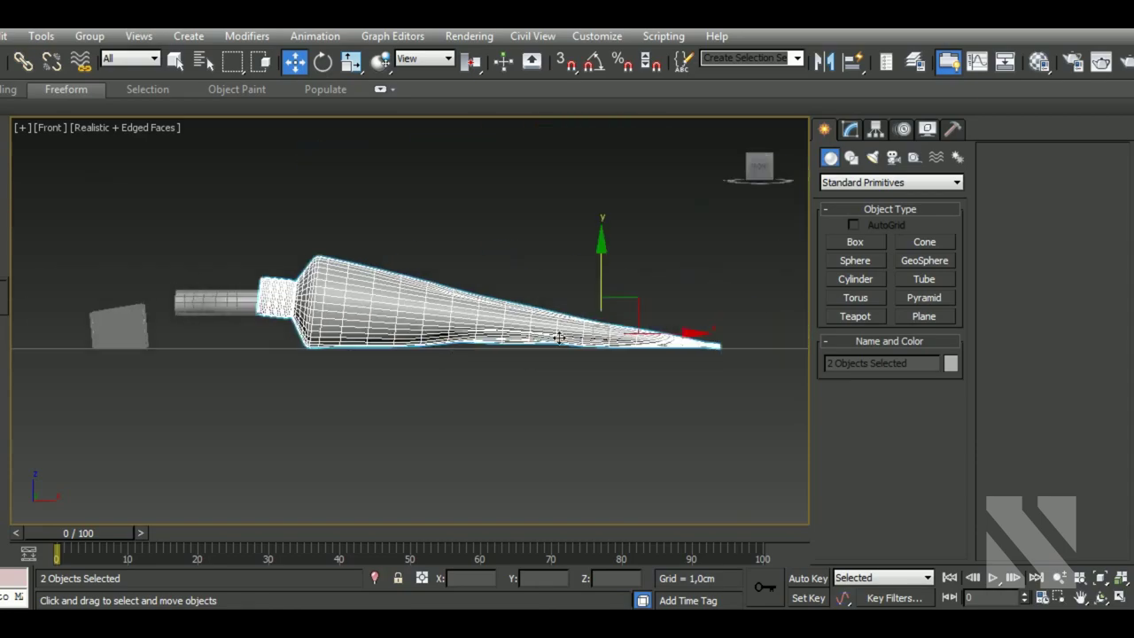
scroll(621, 282, up, 2)
drag(629, 288, 631, 290)
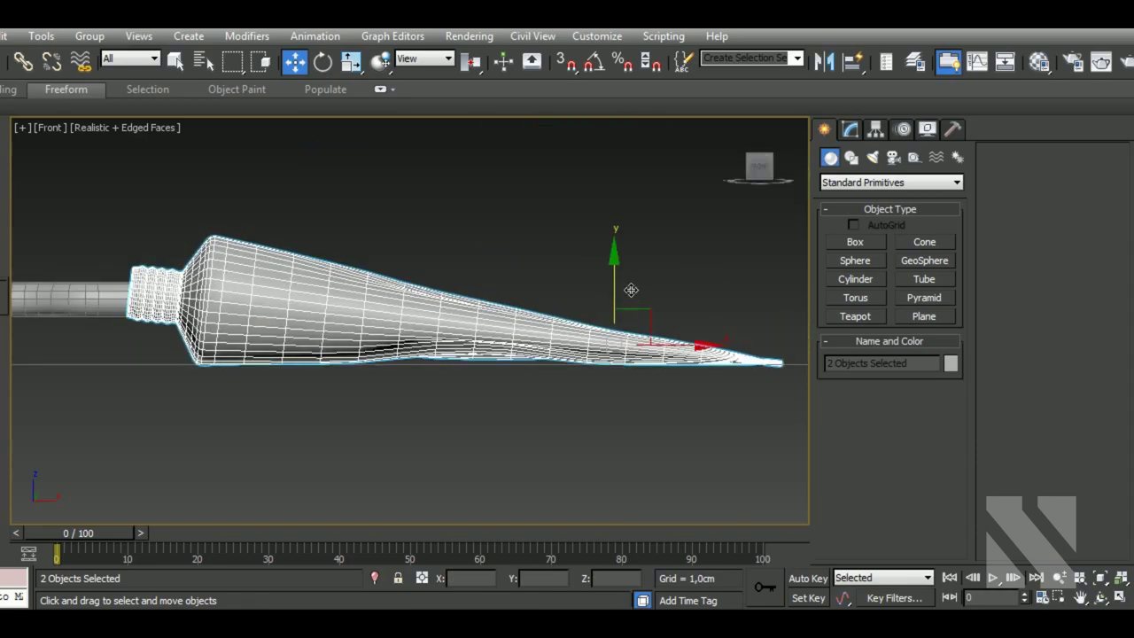
scroll(431, 367, up, 5)
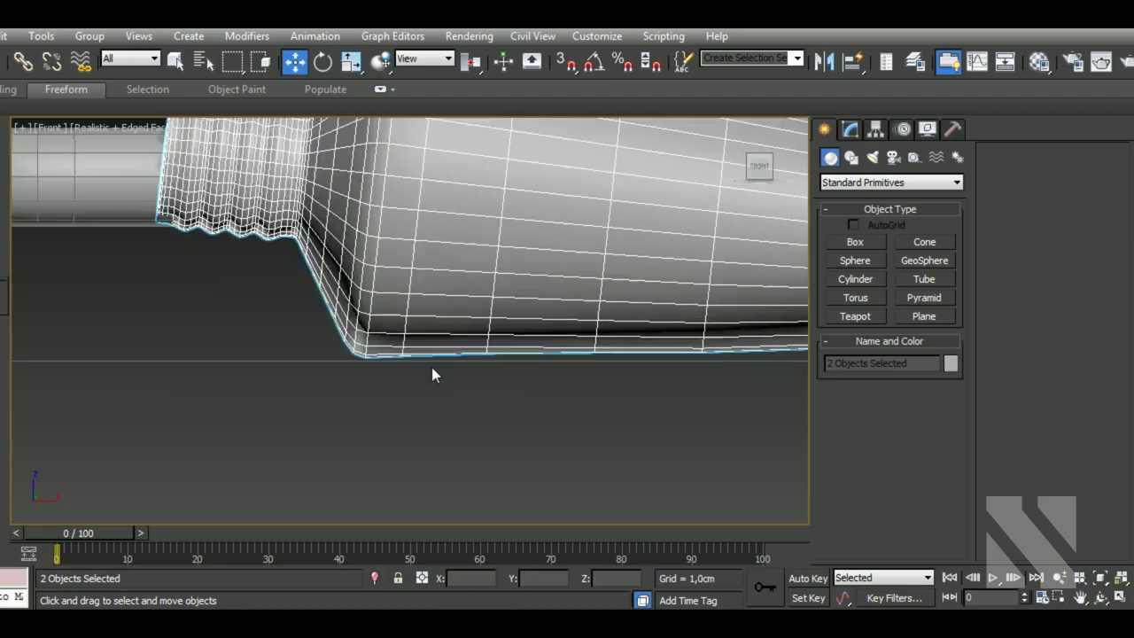
scroll(392, 359, down, 2)
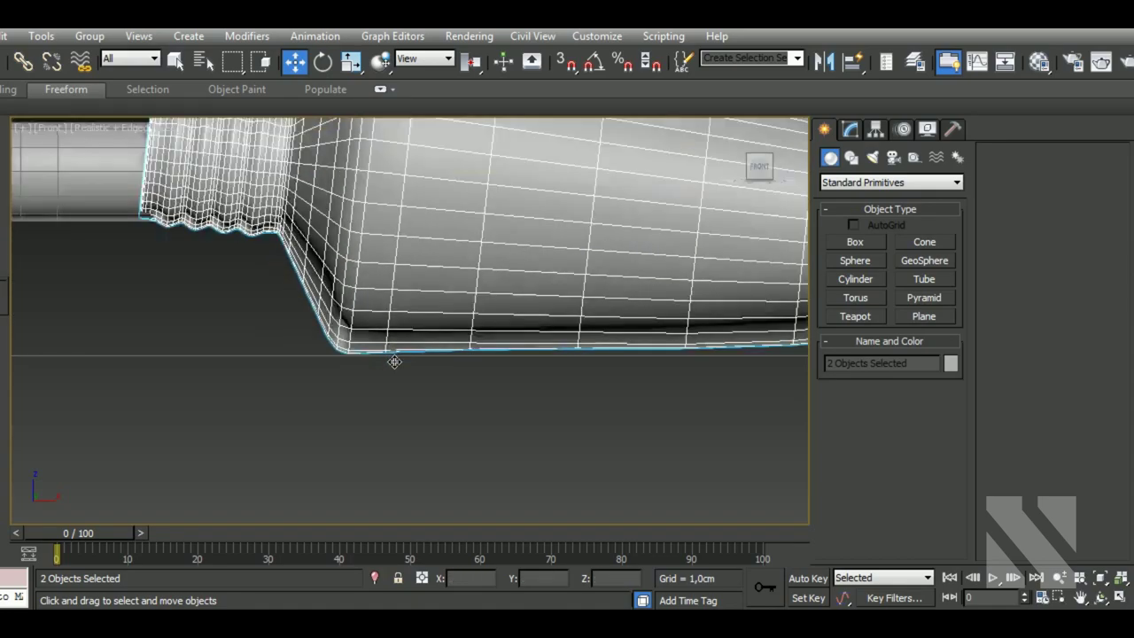
scroll(403, 362, down, 3)
- Select the Line001 paste strand and show its spline settings in the Top view
click(248, 285)
scroll(253, 282, up, 3)
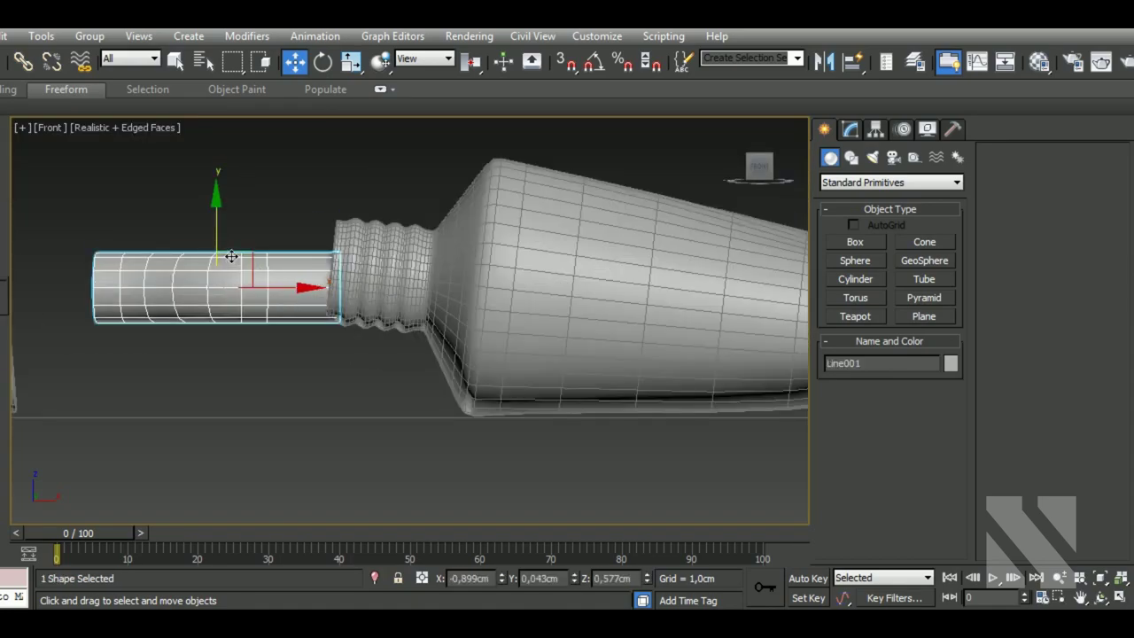
scroll(239, 250, down, 3)
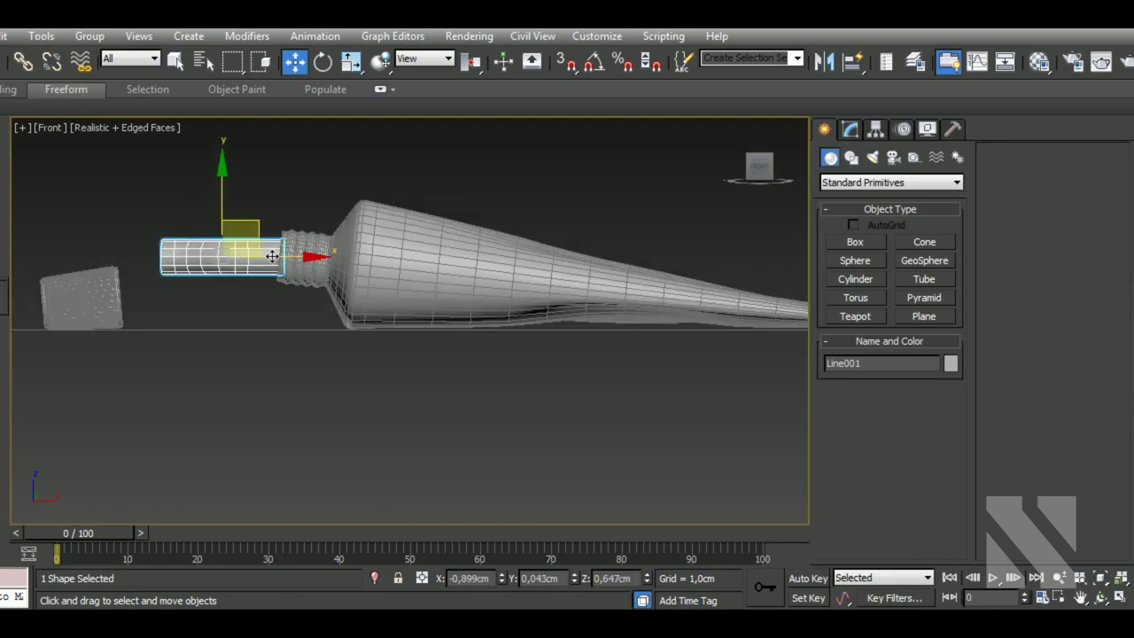
middle_drag(250, 318, 289, 316)
key(t)
scroll(426, 346, up, 4)
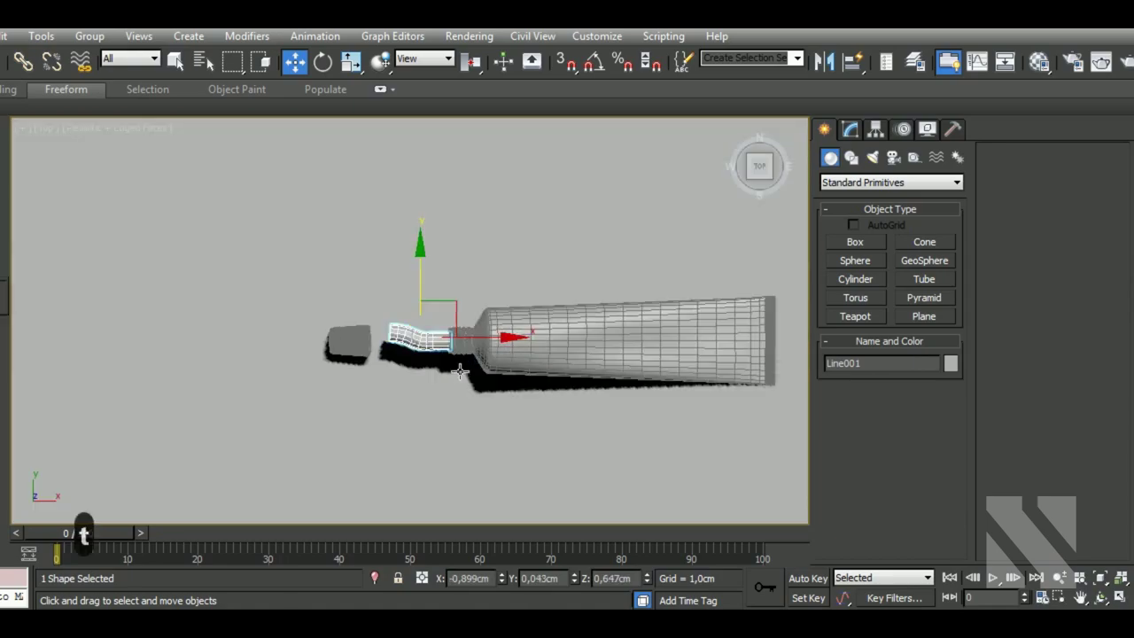
scroll(434, 353, up, 3)
middle_drag(425, 346, 390, 334)
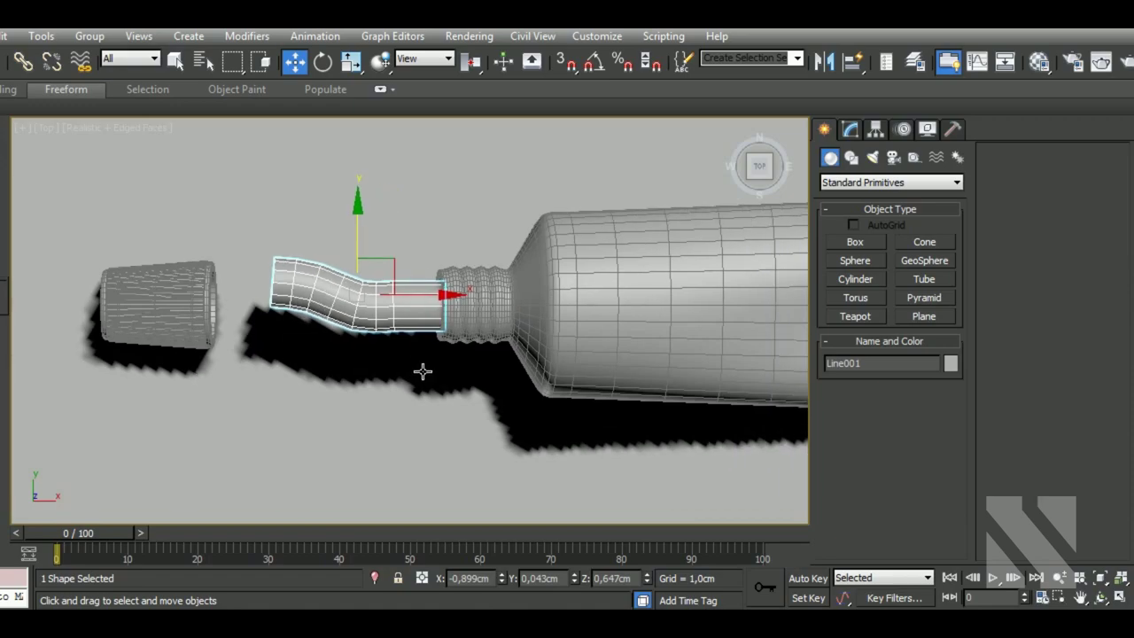
middle_drag(416, 372, 455, 392)
scroll(456, 392, up, 4)
scroll(440, 372, down, 2)
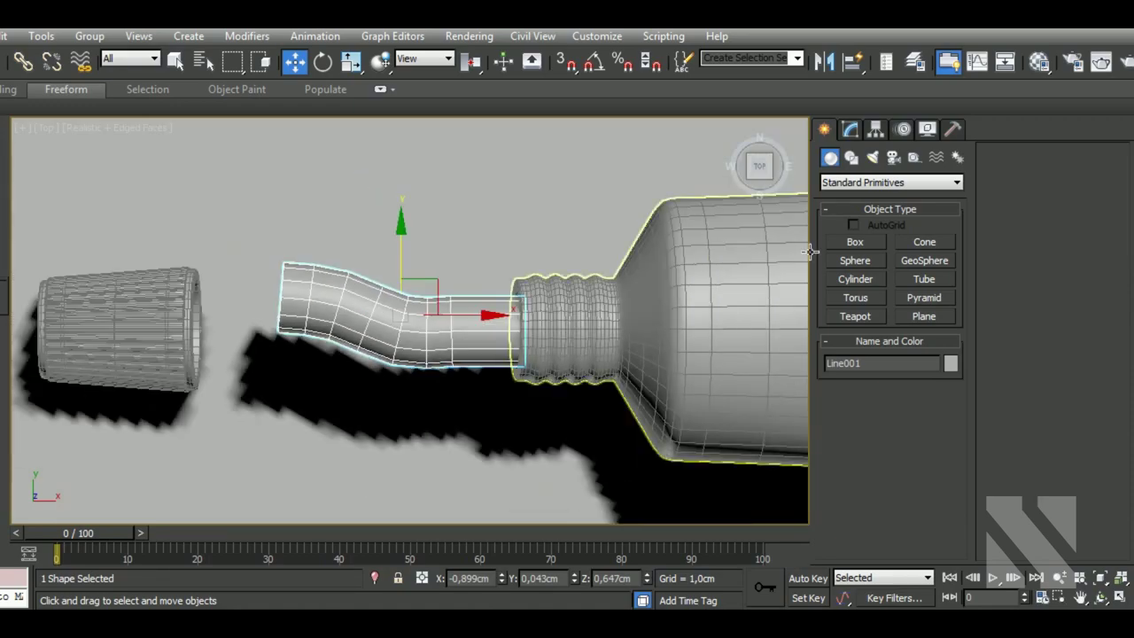
click(851, 130)
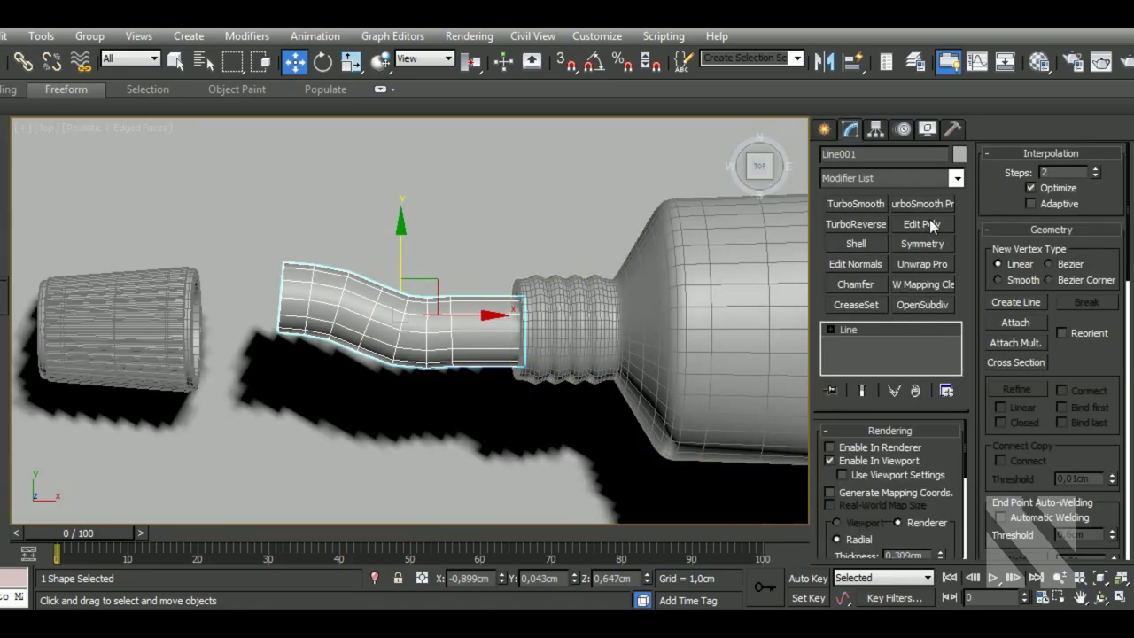
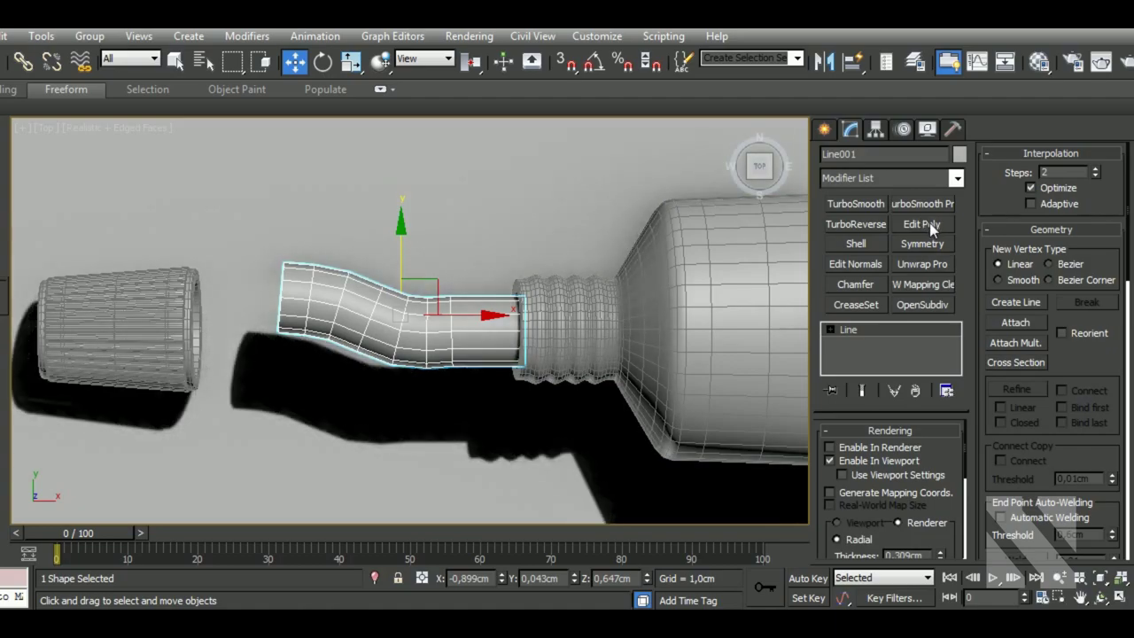
- Collapse the Line001 tube to an editable poly with Edit Poly and select two edge loops
click(930, 222)
right_click(920, 328)
click(986, 419)
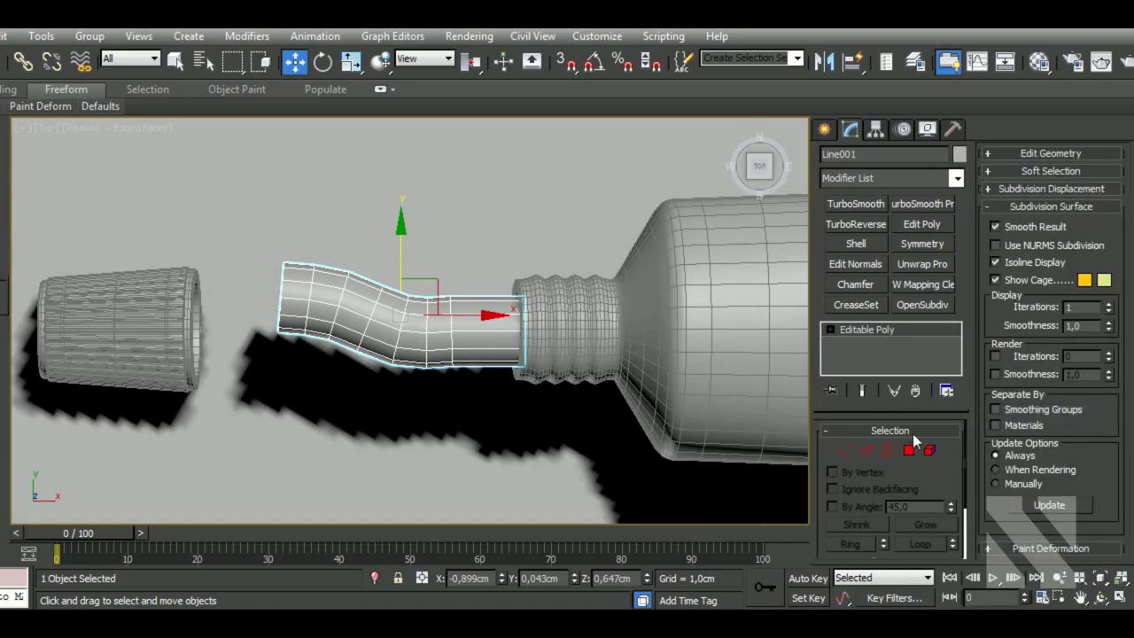
click(866, 450)
scroll(438, 333, up, 2)
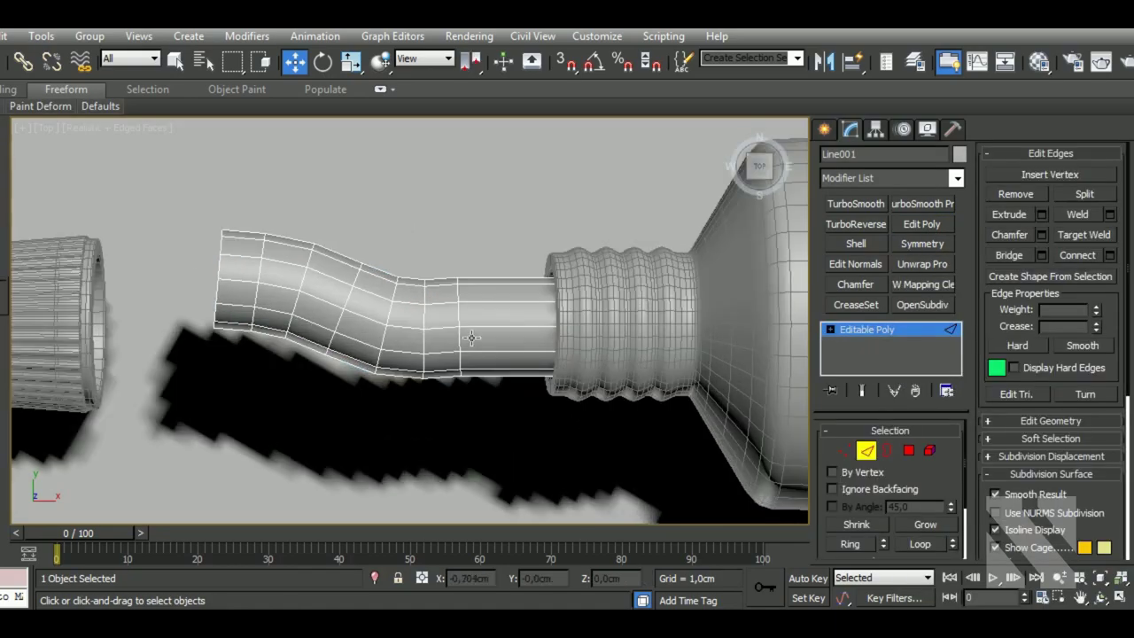
double_click(425, 328)
ctrl+double_click(391, 315)
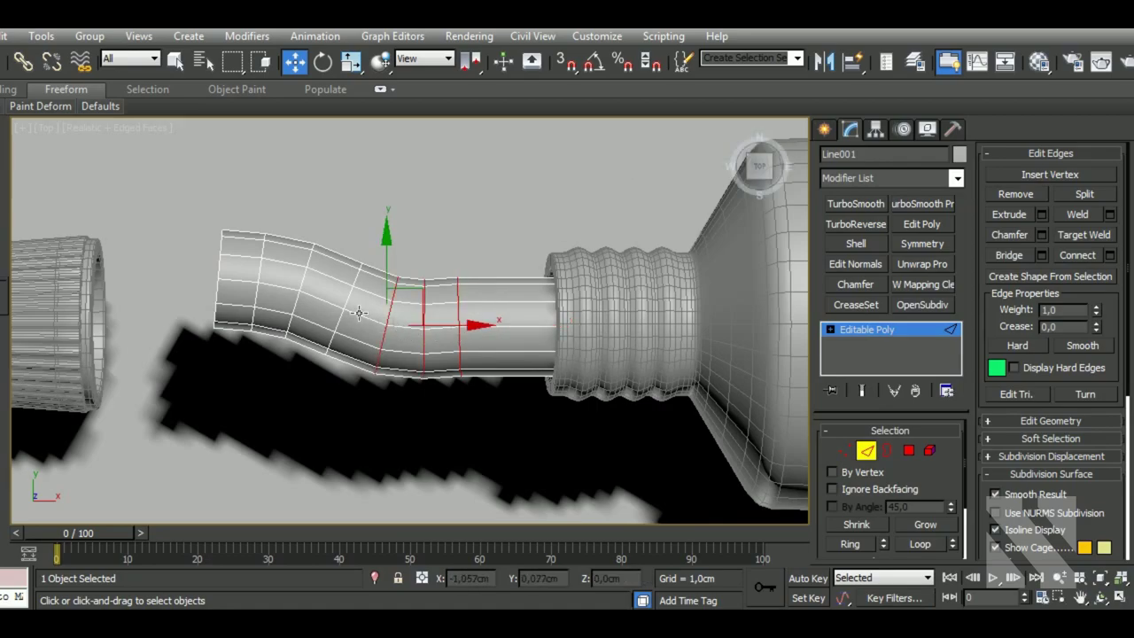
alt+middle_drag(359, 318, 398, 337)
- Delete the tube's end-cap polygon to leave its tip open
key(4)
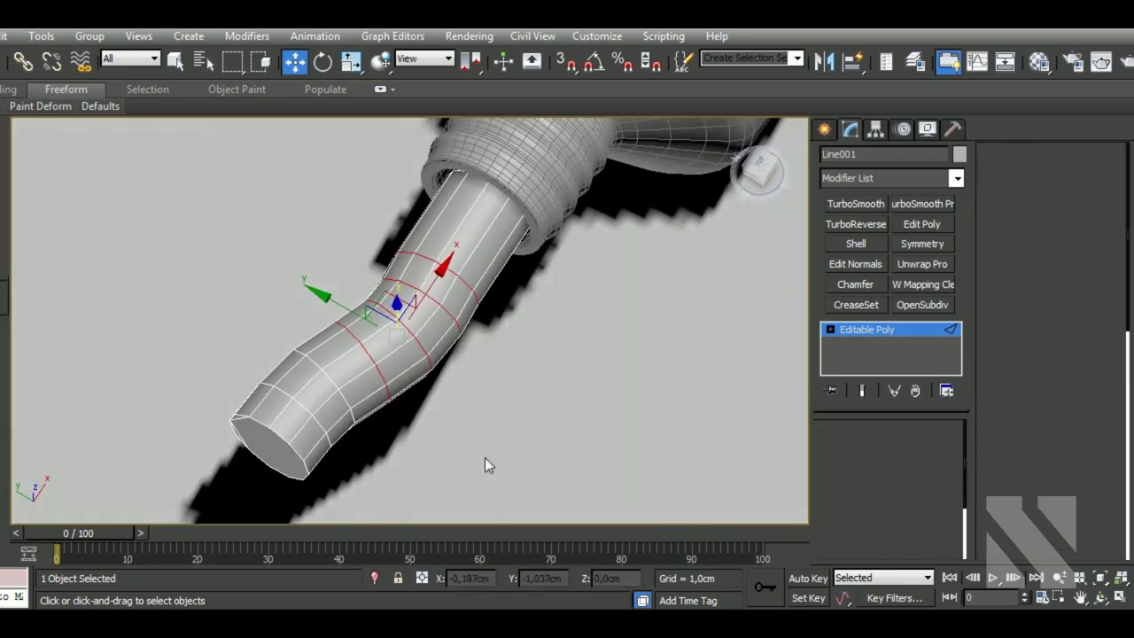
scroll(284, 416, up, 3)
click(271, 348)
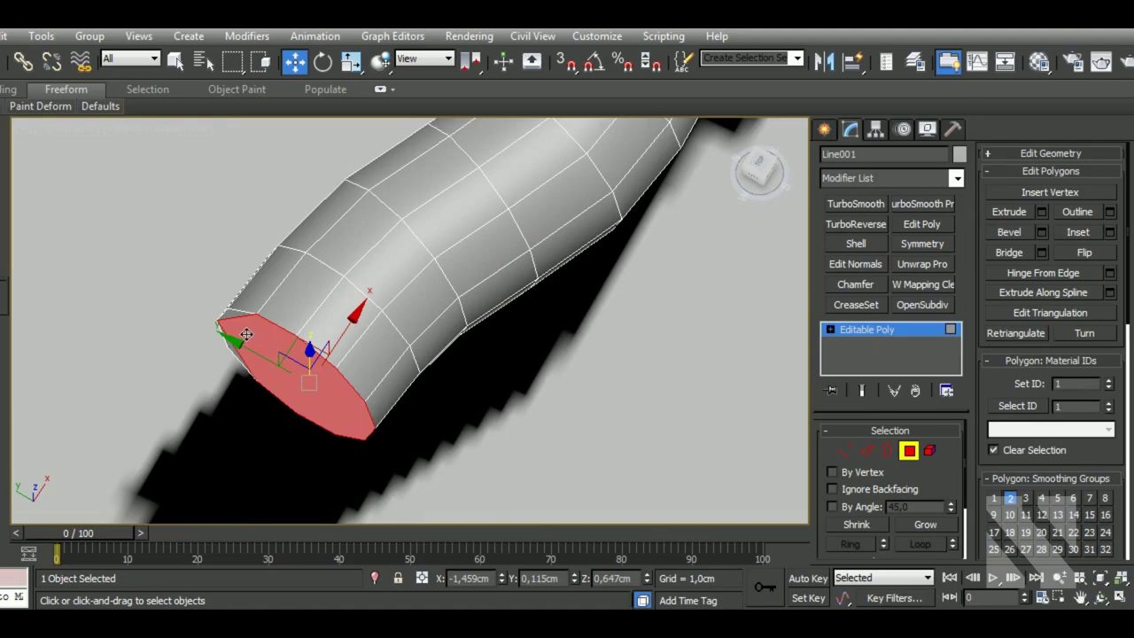
drag(246, 334, 230, 318)
scroll(248, 367, down, 2)
scroll(407, 412, down, 2)
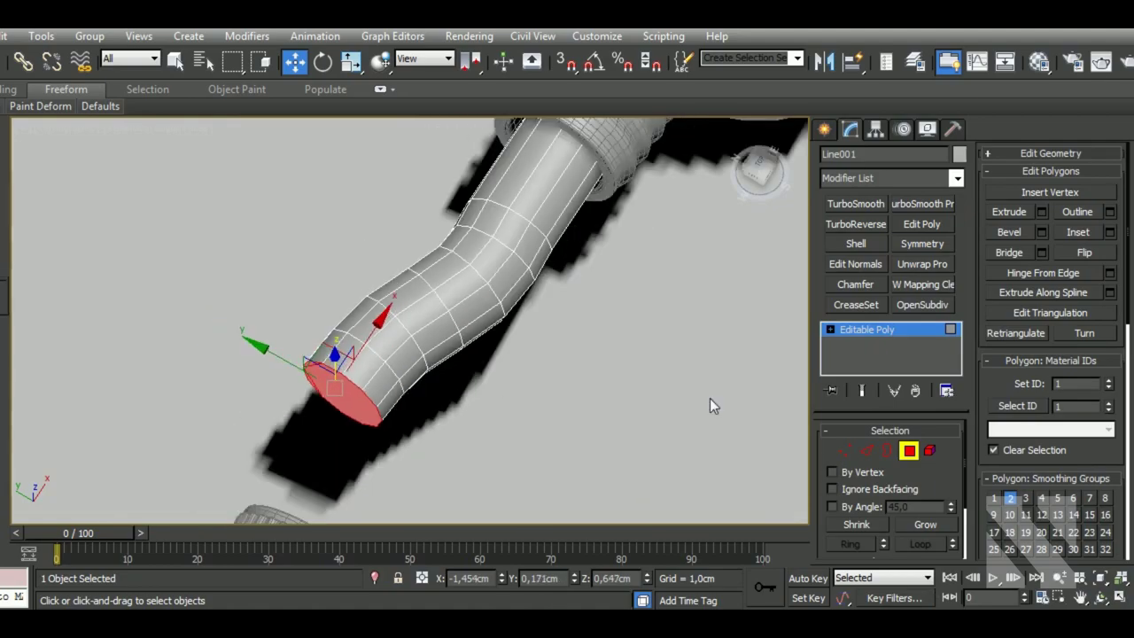
key(Delete)
click(866, 450)
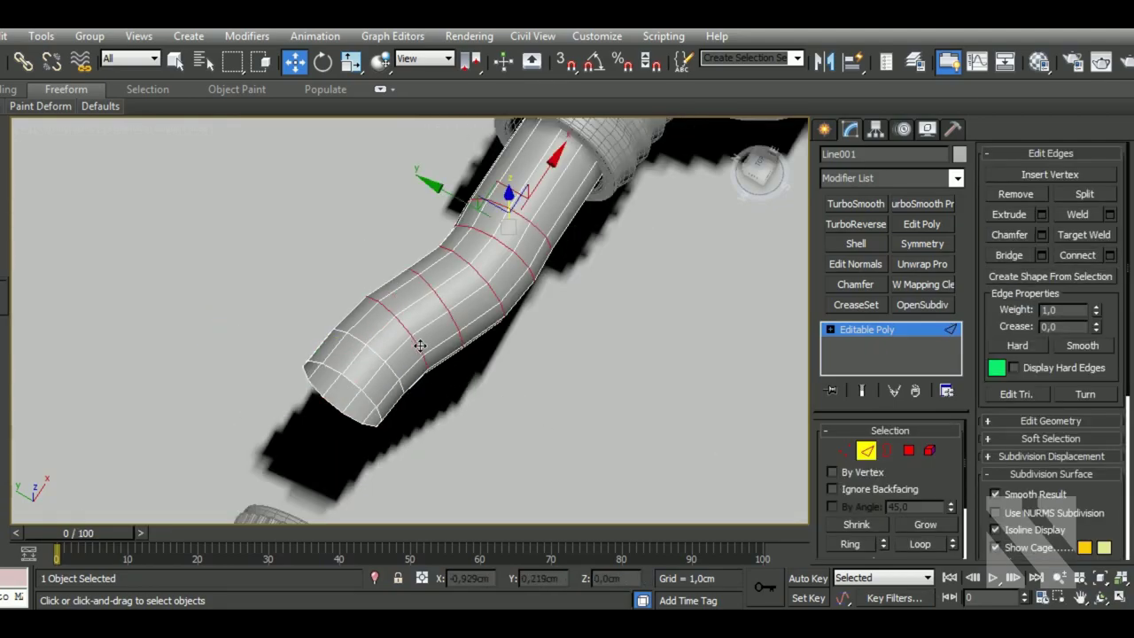
- In Front view, try lowering the tube's edges and undo the trial bends
key(f)
scroll(318, 308, up, 2)
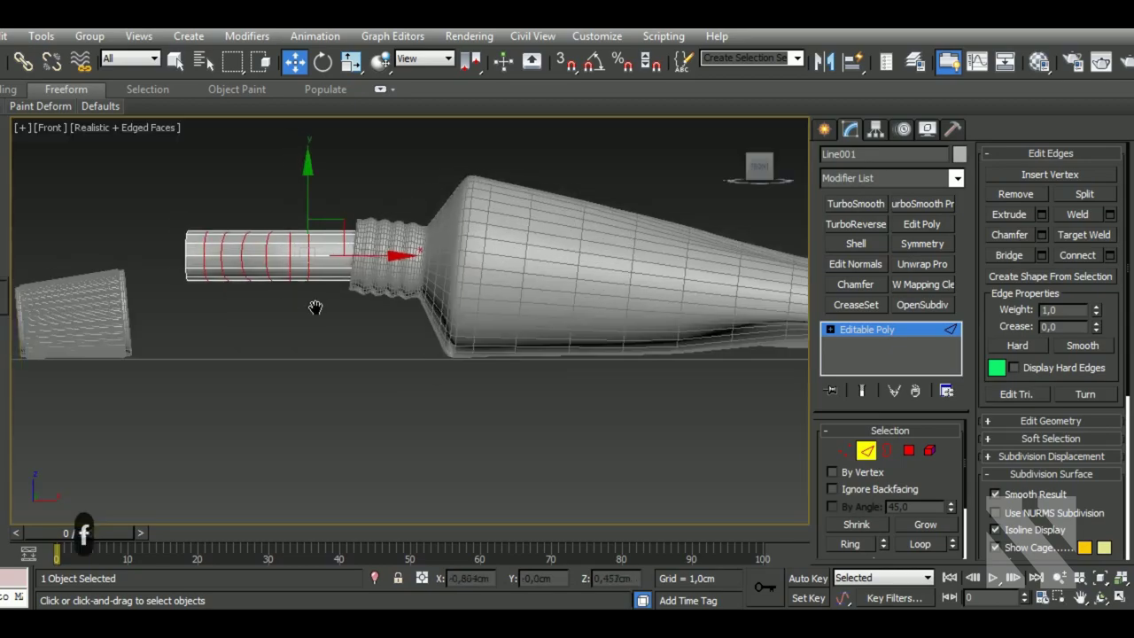
scroll(319, 309, up, 2)
drag(389, 228, 398, 272)
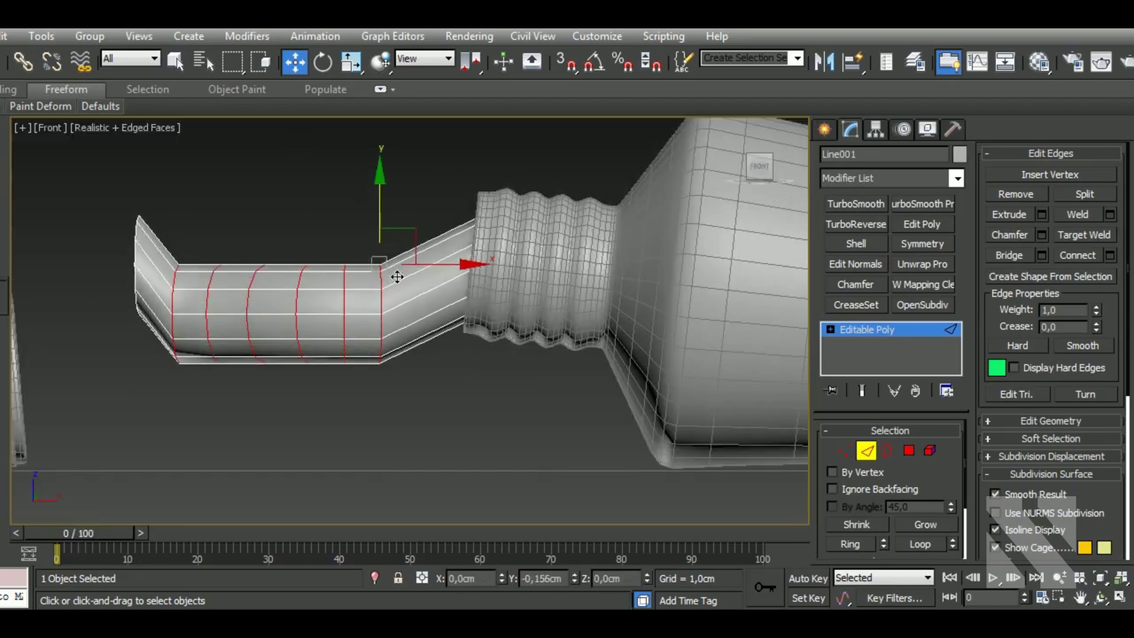
key(ctrl+z)
click(144, 268)
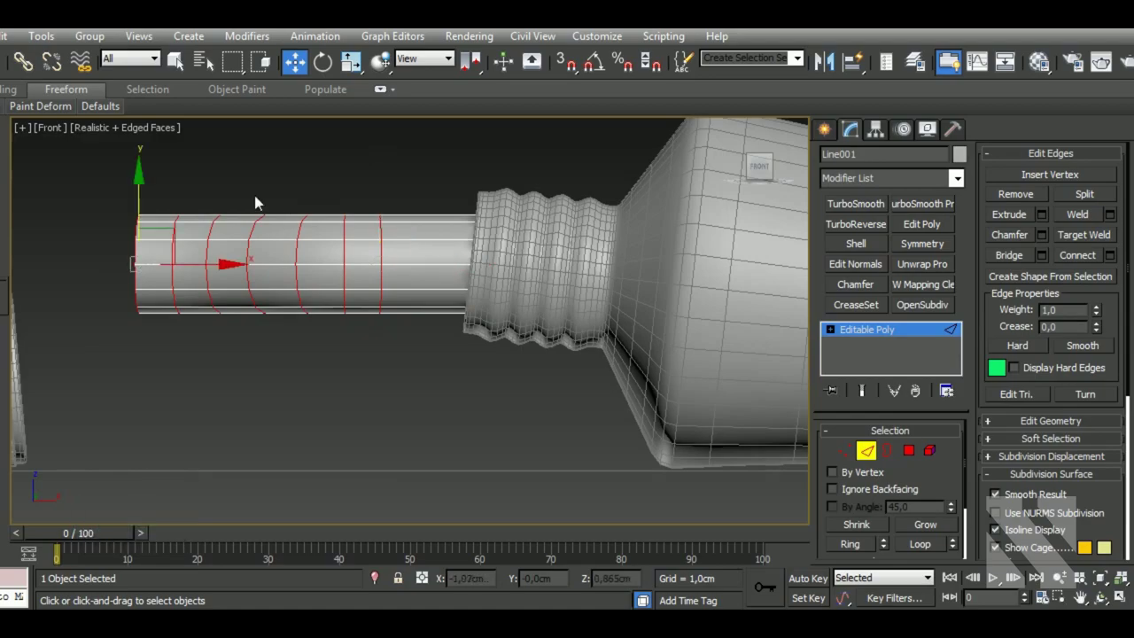
drag(153, 208, 150, 255)
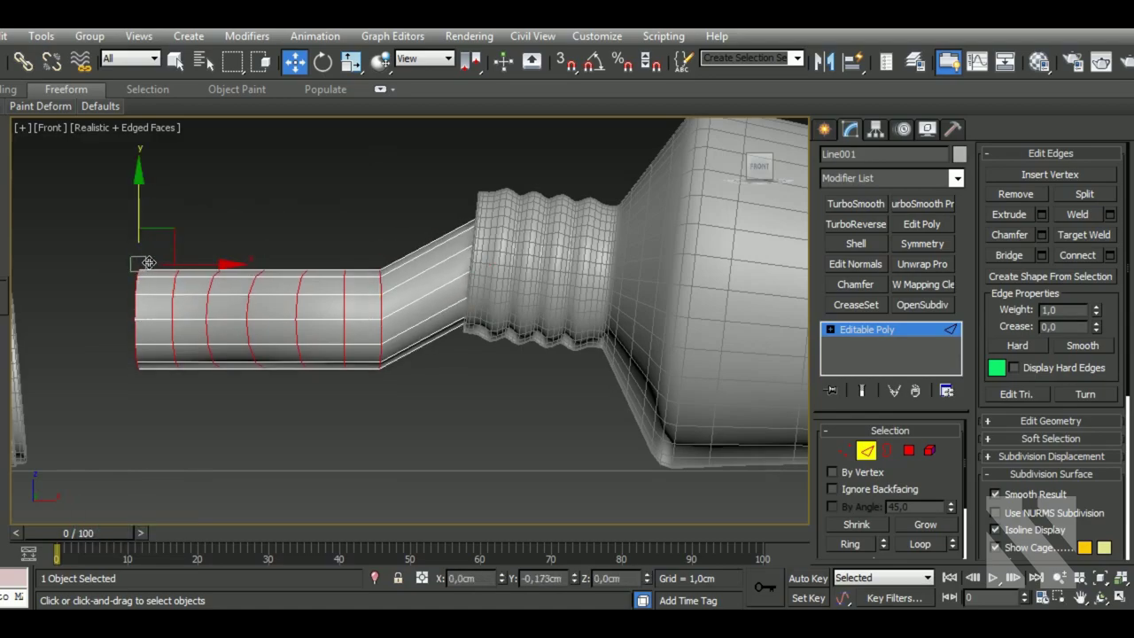
key(ctrl+z)
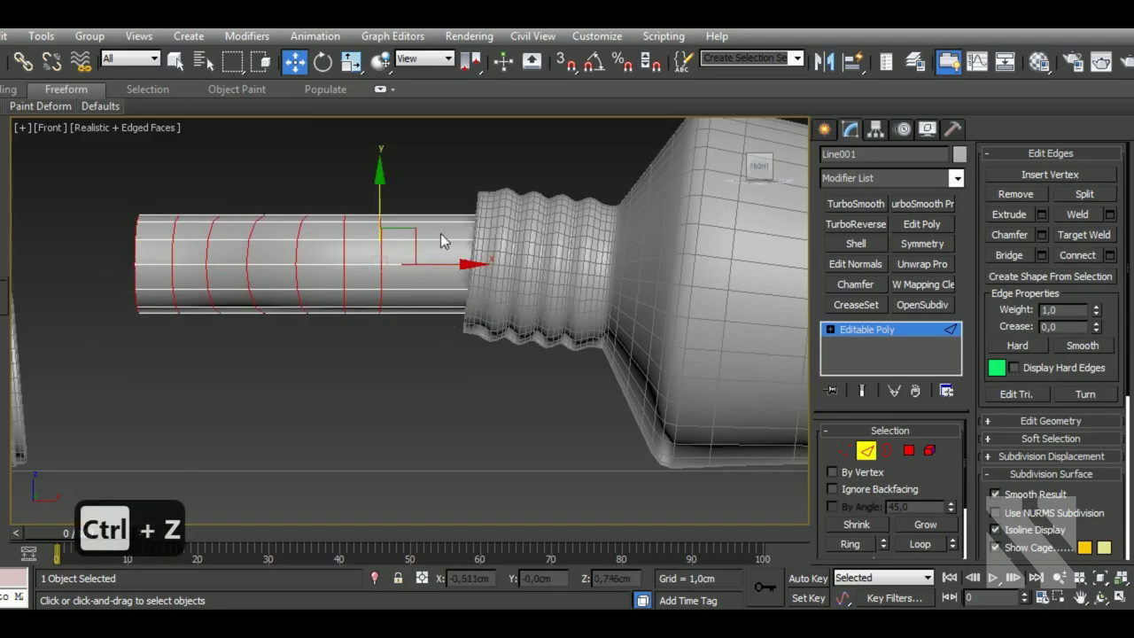
key(5)
- Shift an edge loop toward the end, then lower three loops to step the tube down
click(433, 257)
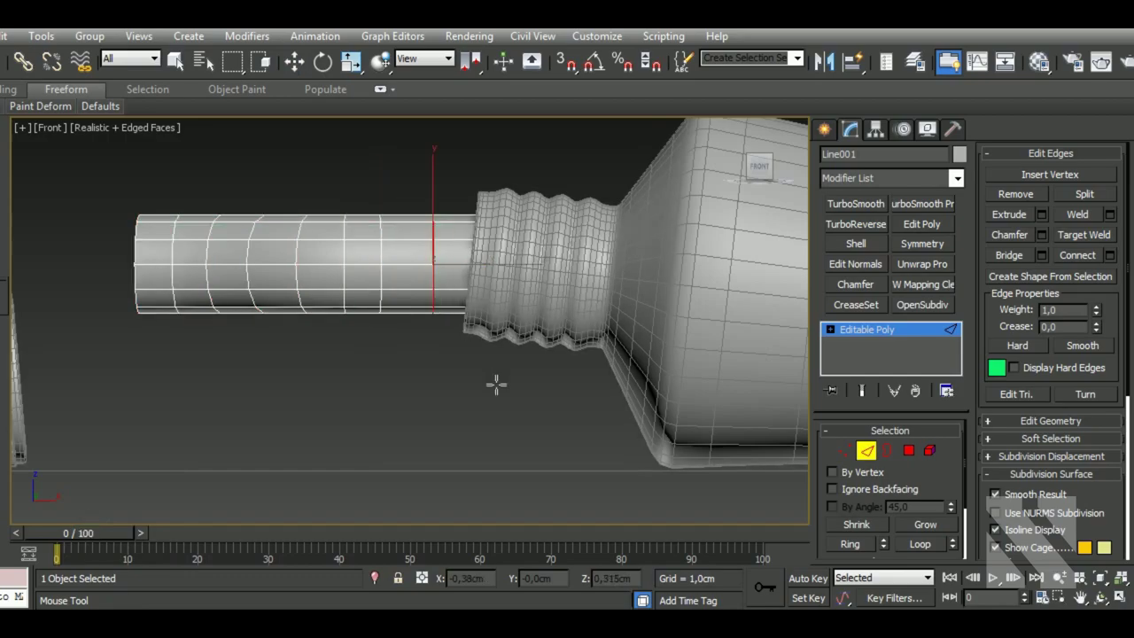
key(w)
drag(394, 298, 360, 293)
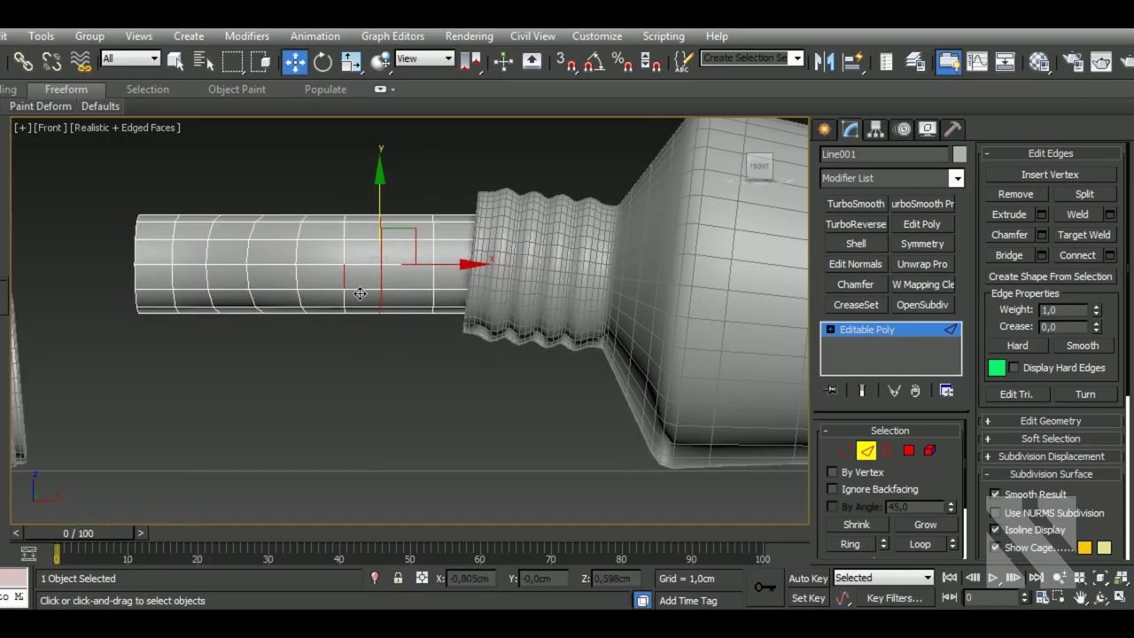
ctrl+click(261, 289)
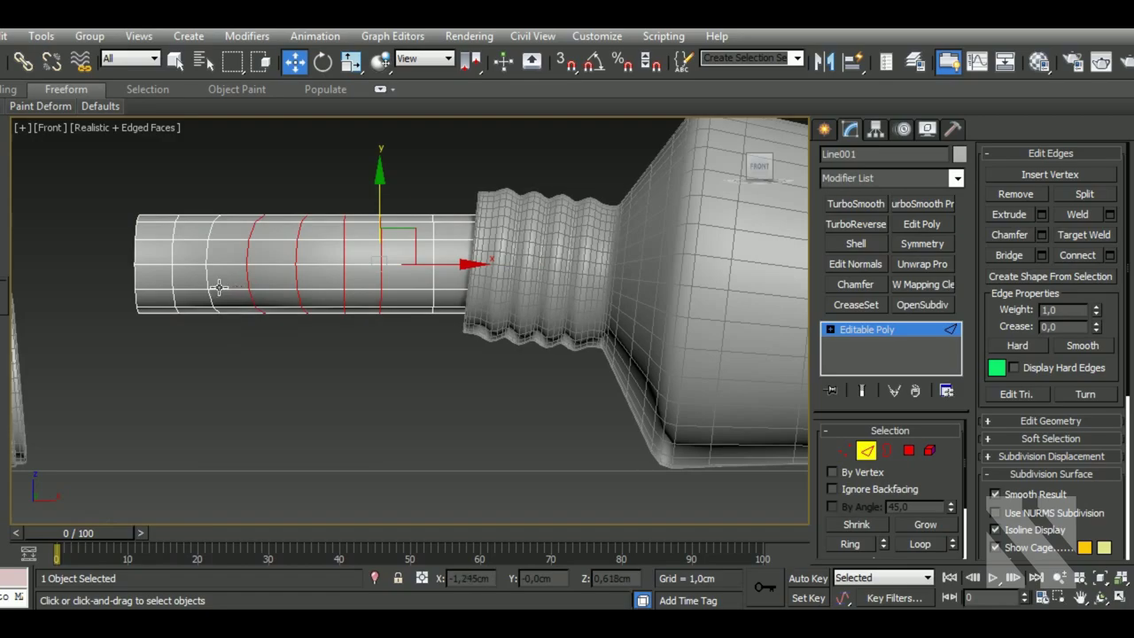
ctrl+click(219, 287)
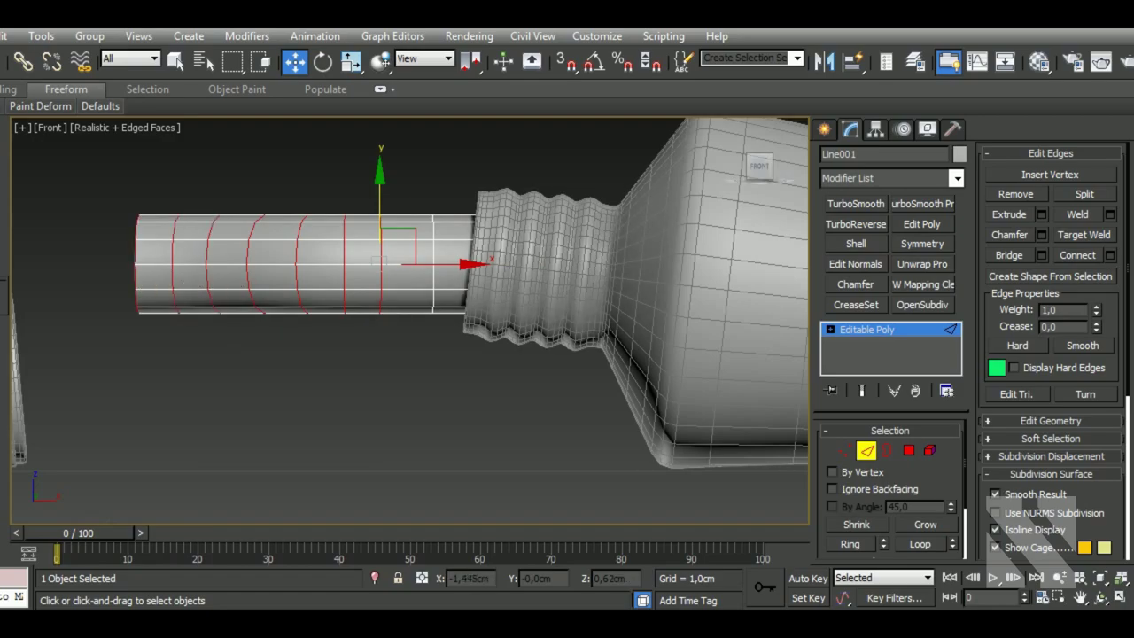
drag(195, 211, 190, 260)
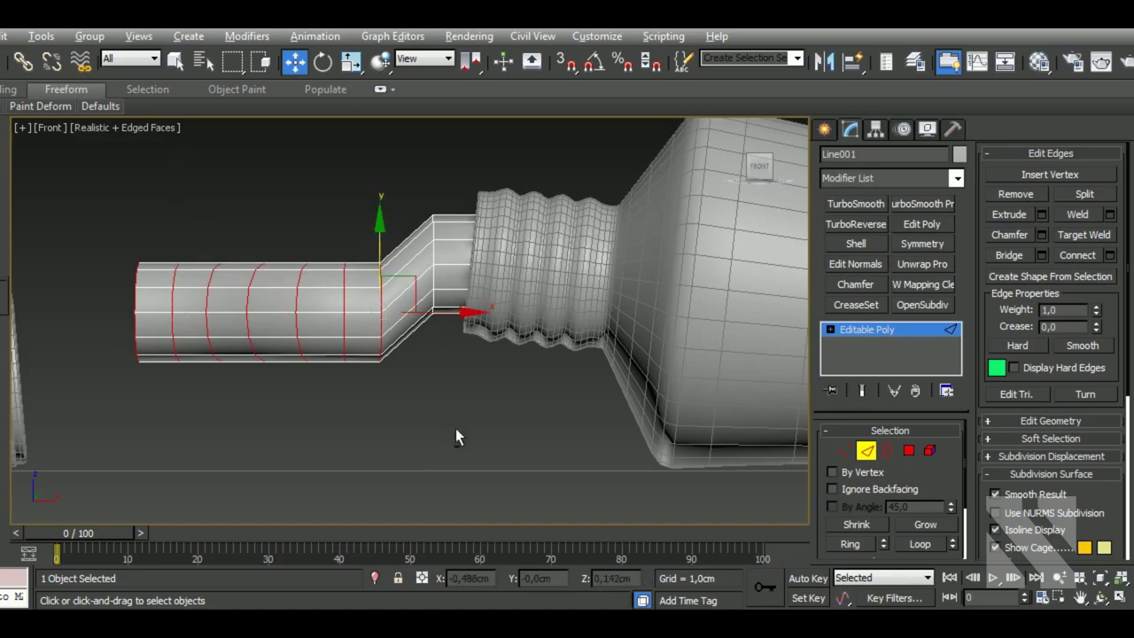
drag(377, 190, 366, 185)
drag(355, 237, 356, 265)
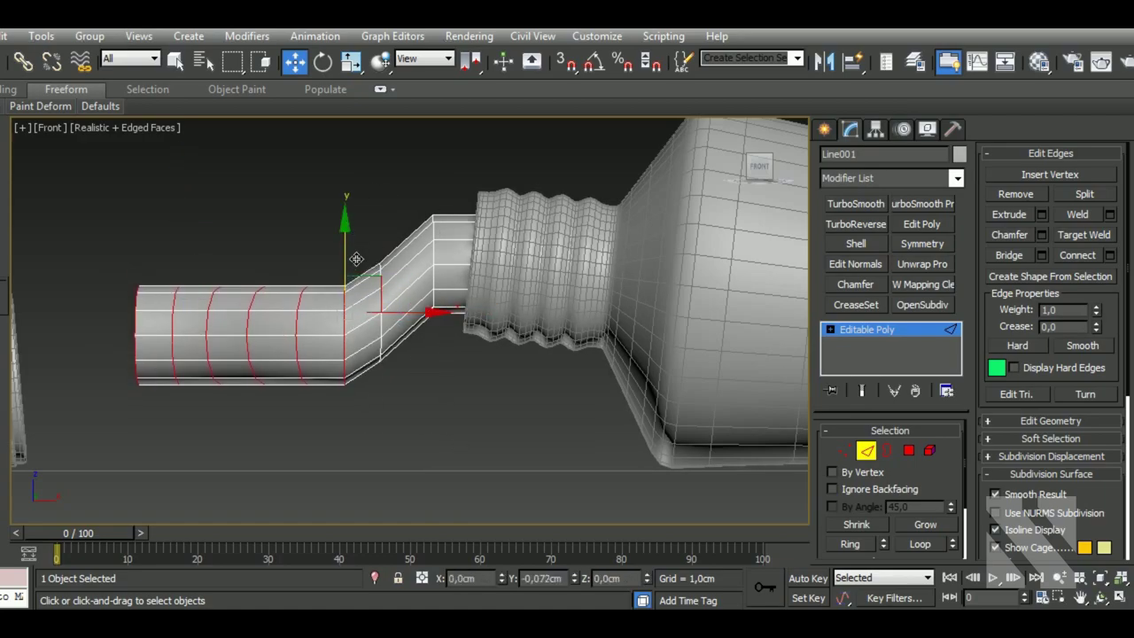
- Move the outer tube section further down and select the edge loop beside the threaded neck
drag(462, 443, 406, 391)
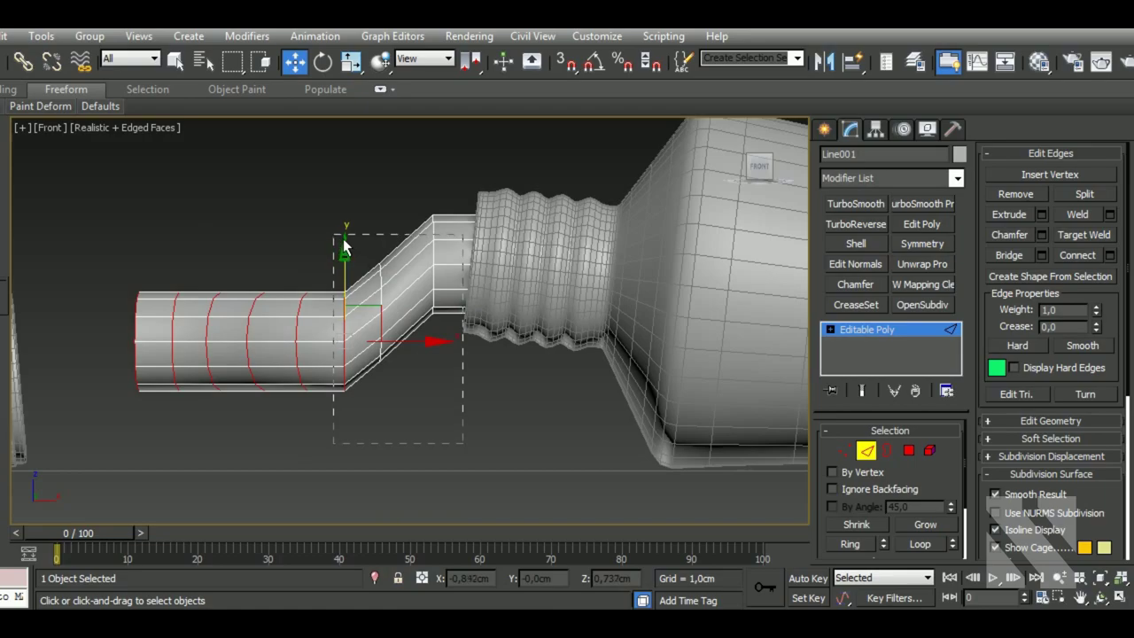
drag(312, 287, 315, 359)
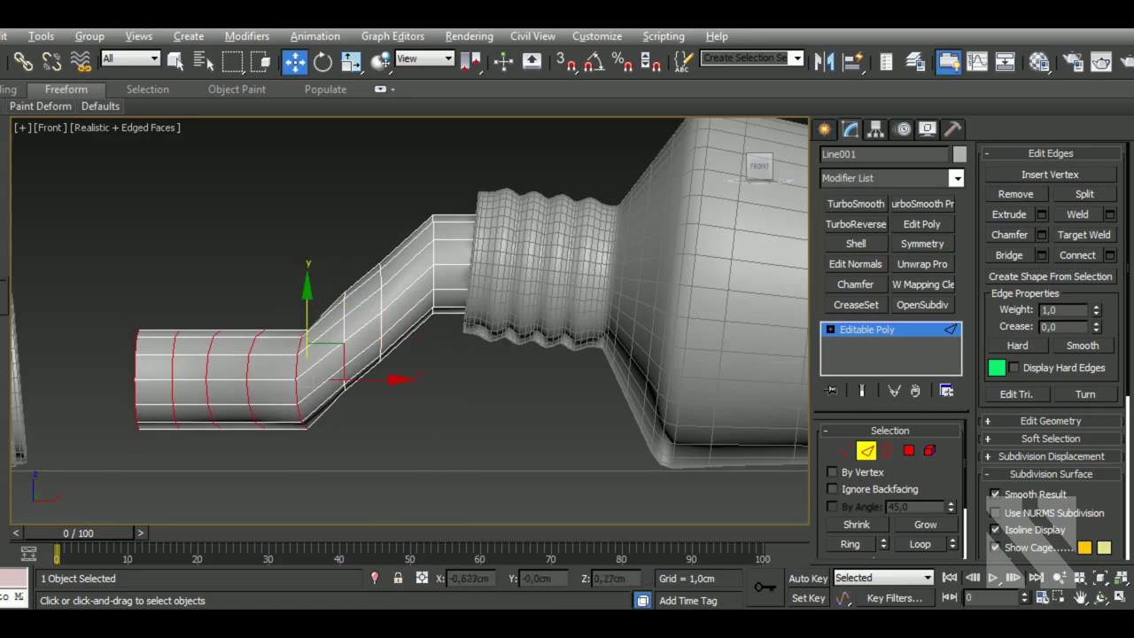
mouse_move(302, 291)
mouse_down()
mouse_move(261, 306)
mouse_move(333, 465)
mouse_up()
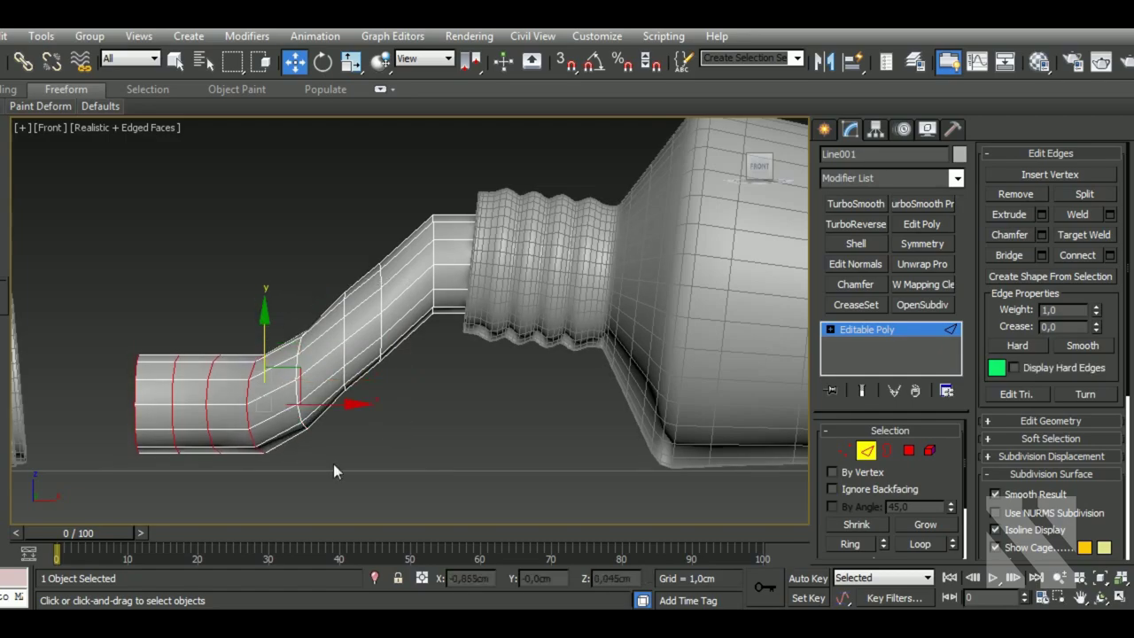
drag(248, 321, 237, 363)
scroll(415, 315, down, 3)
scroll(415, 315, up, 5)
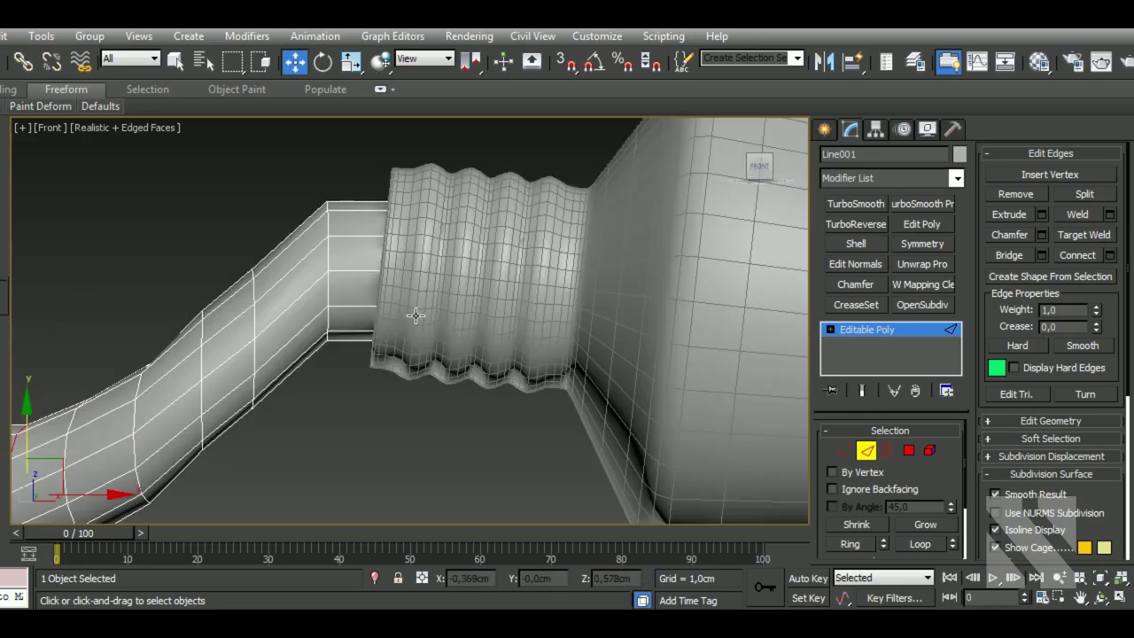
double_click(341, 301)
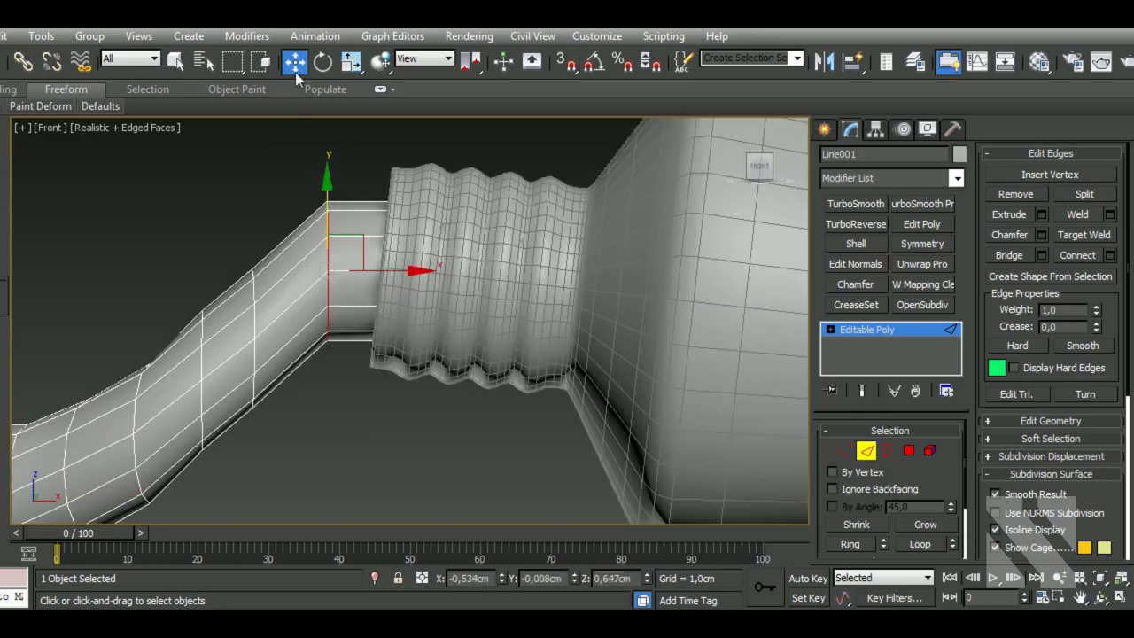
- Rotate and nudge the edge loops at the upper and lower bend to follow the curve
click(322, 61)
drag(362, 233, 340, 227)
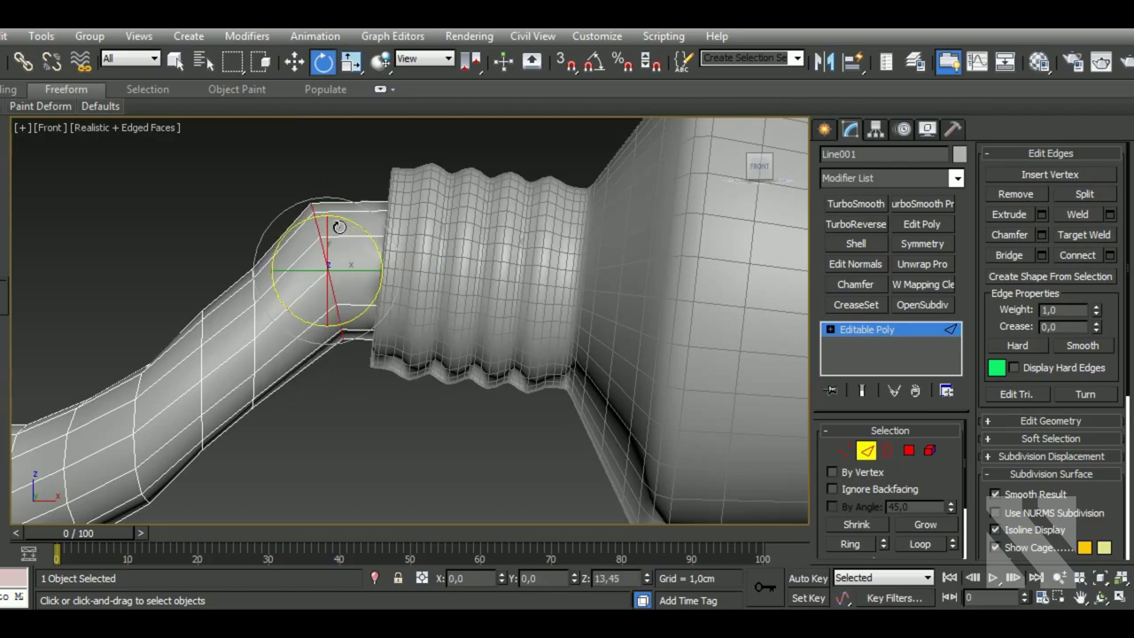
click(291, 66)
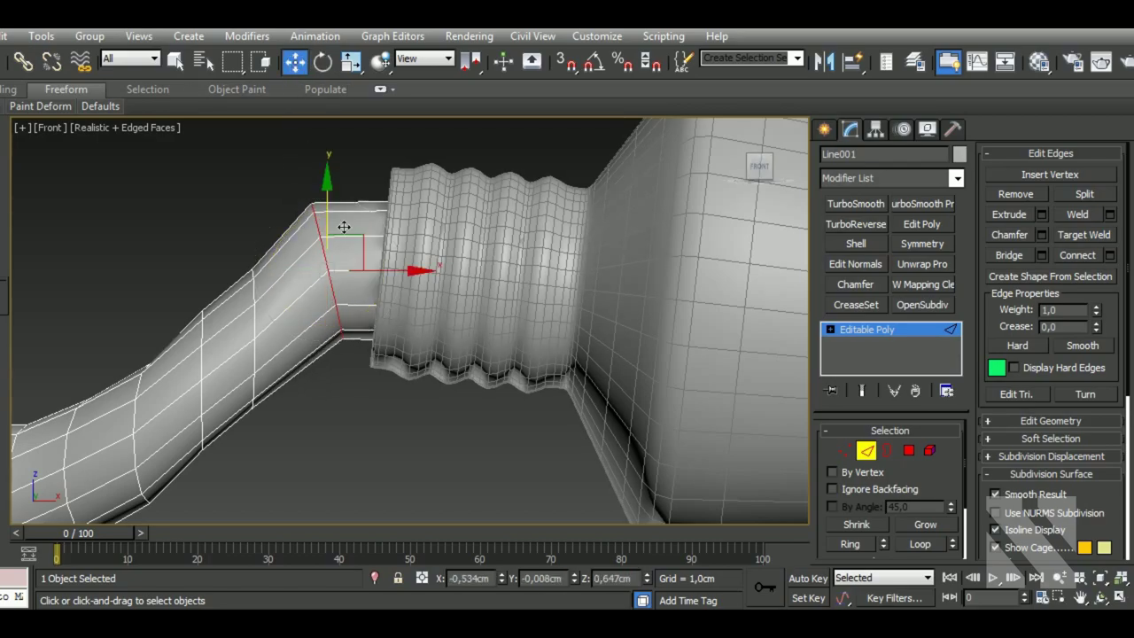
drag(362, 245, 359, 261)
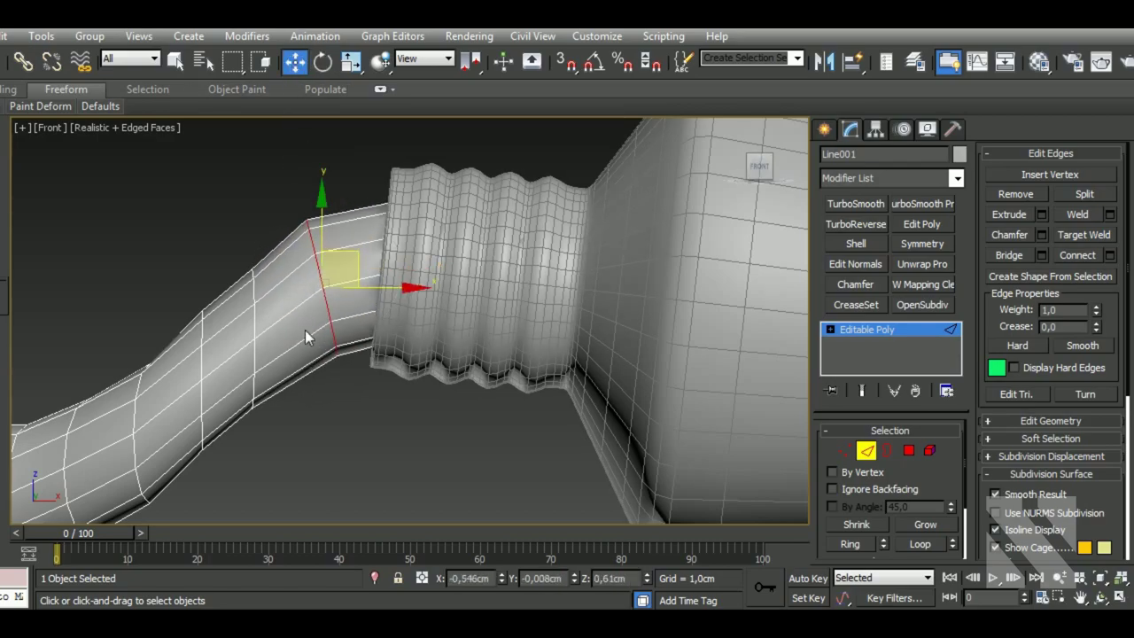
middle_drag(305, 329, 362, 286)
key(e)
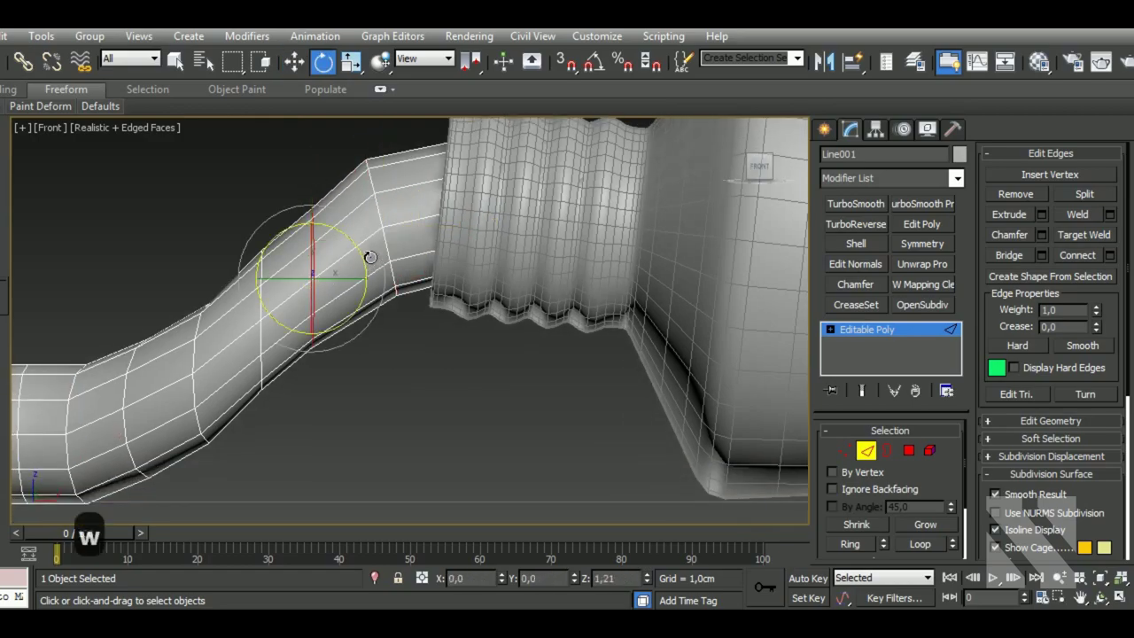
drag(371, 257, 352, 245)
key(w)
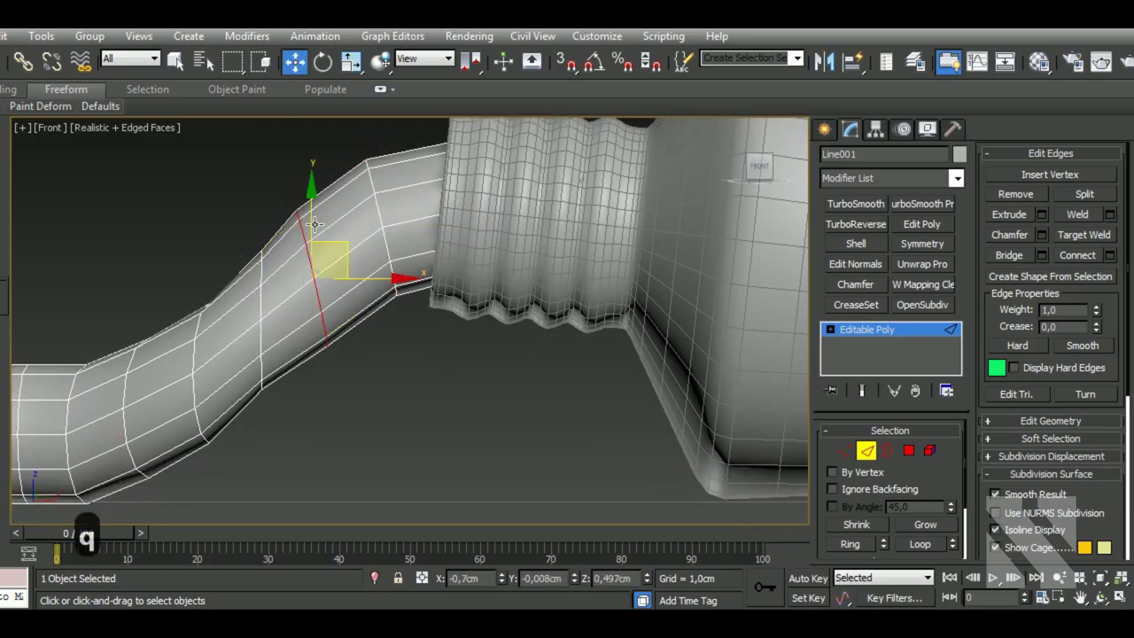
key(ctrl+z)
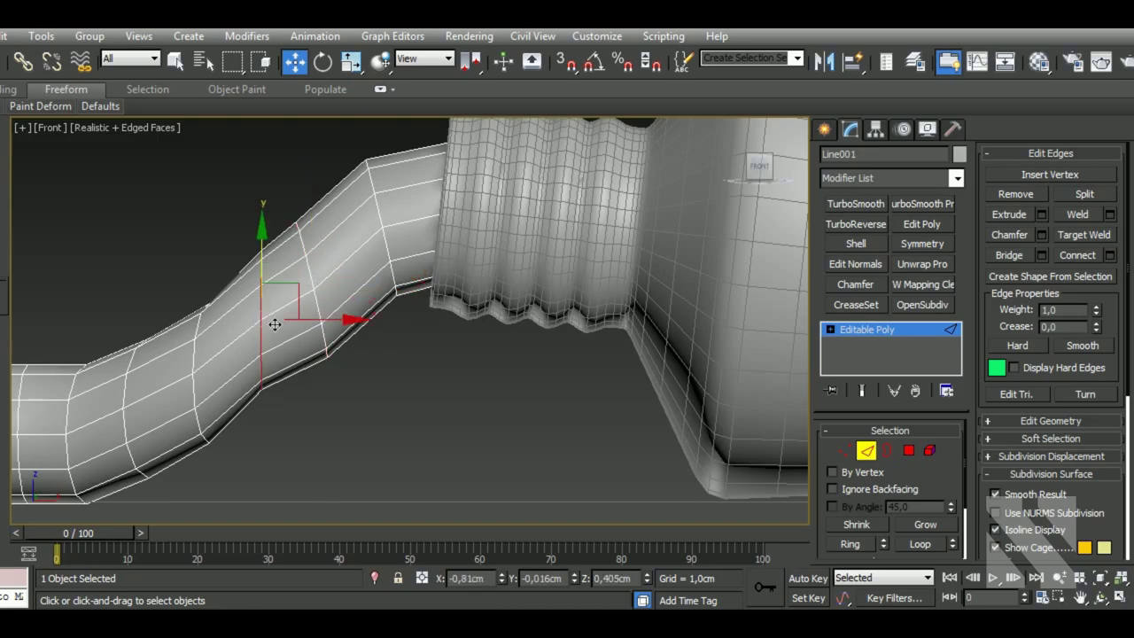
key(e)
drag(318, 297, 293, 287)
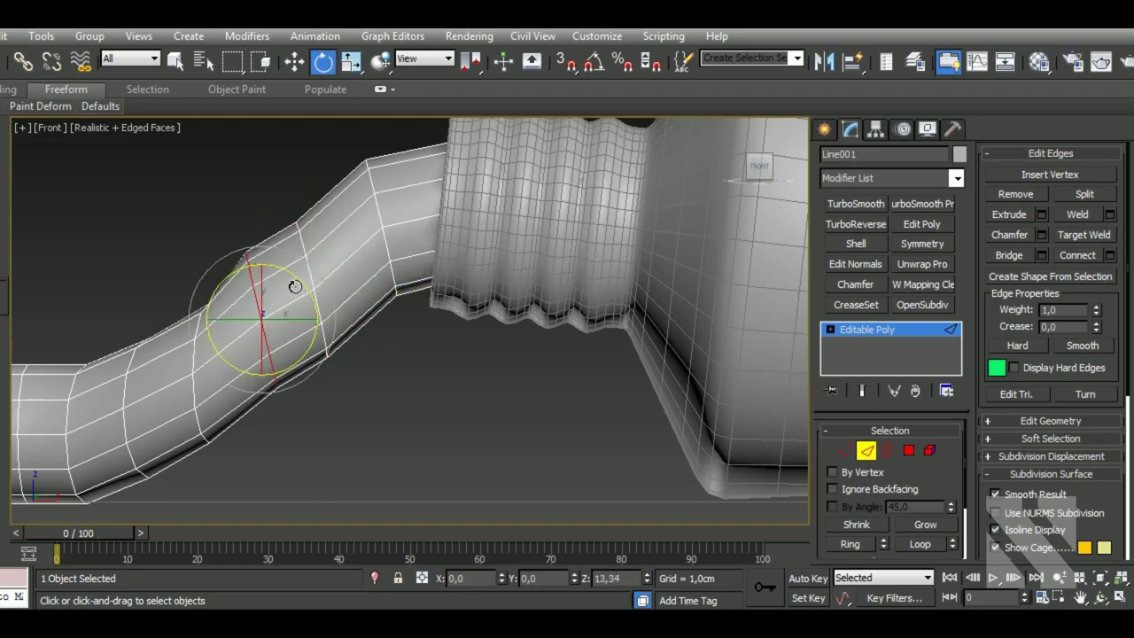
key(w)
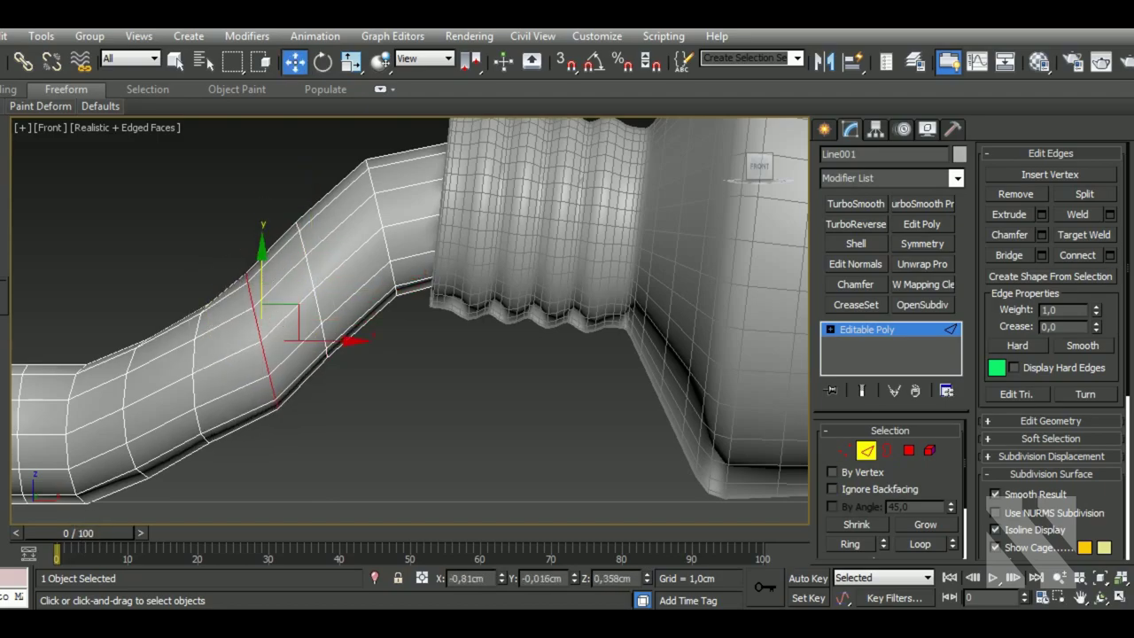
- Tilt the next spout edge loop to match the bend and select the open-end loop
scroll(409, 369, down, 4)
scroll(373, 395, up, 2)
double_click(353, 367)
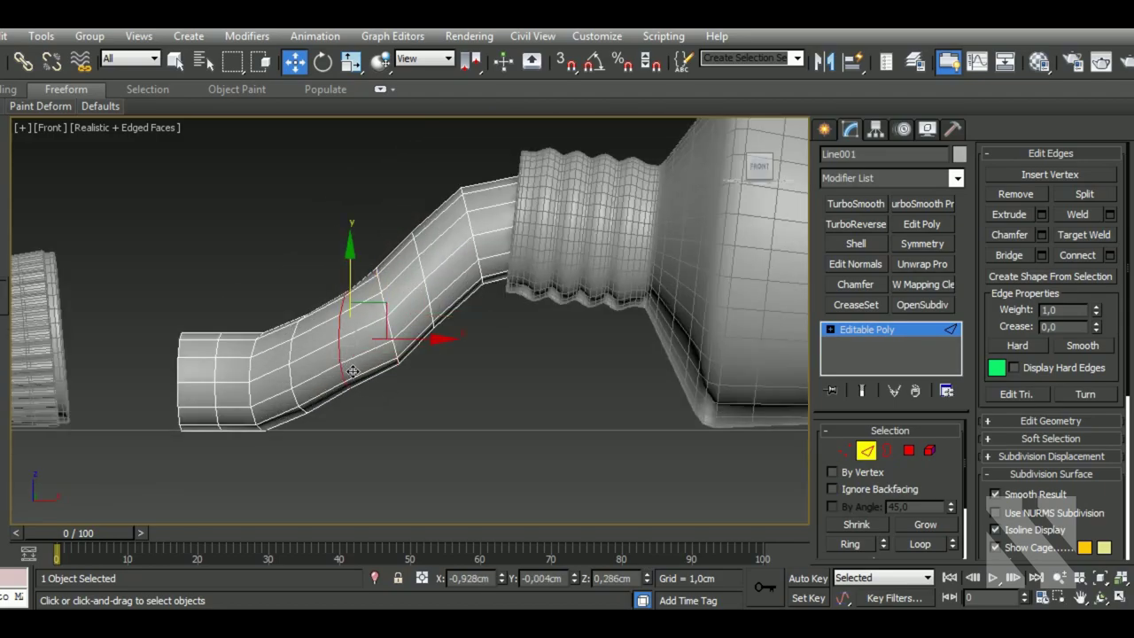
key(e)
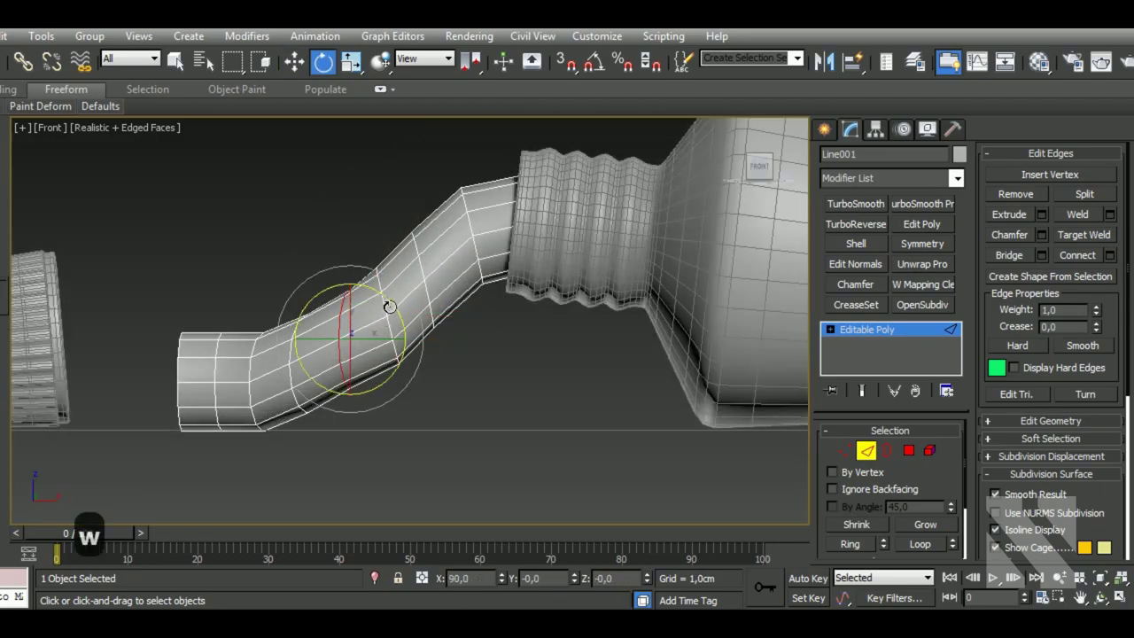
mouse_move(389, 306)
mouse_down()
mouse_move(364, 296)
mouse_move(304, 370)
mouse_up()
key(w)
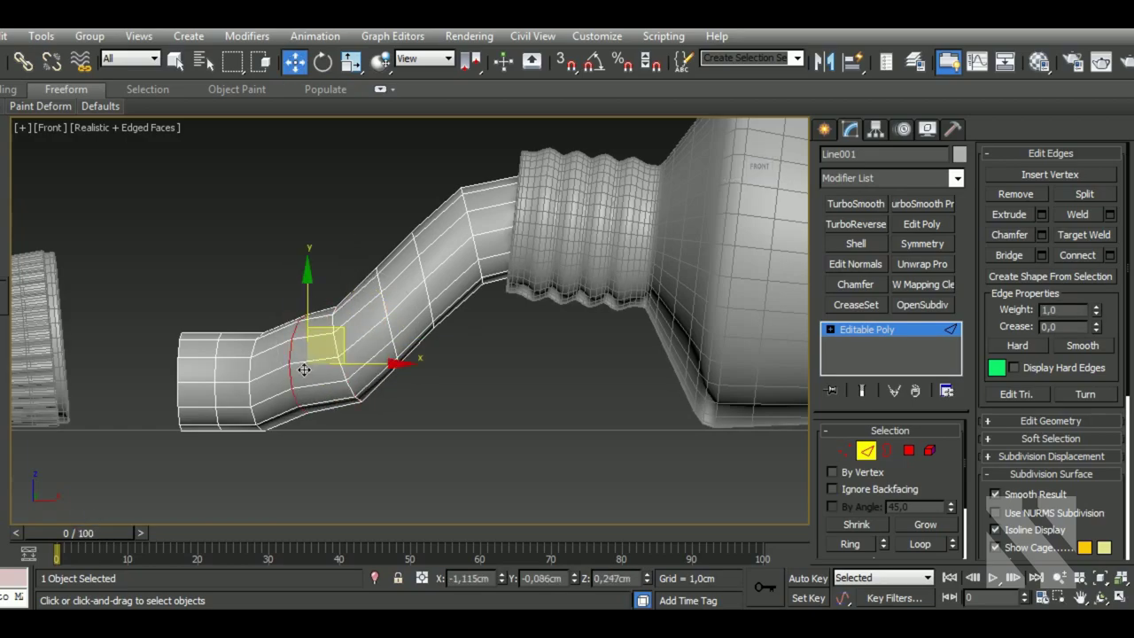
drag(327, 330, 317, 332)
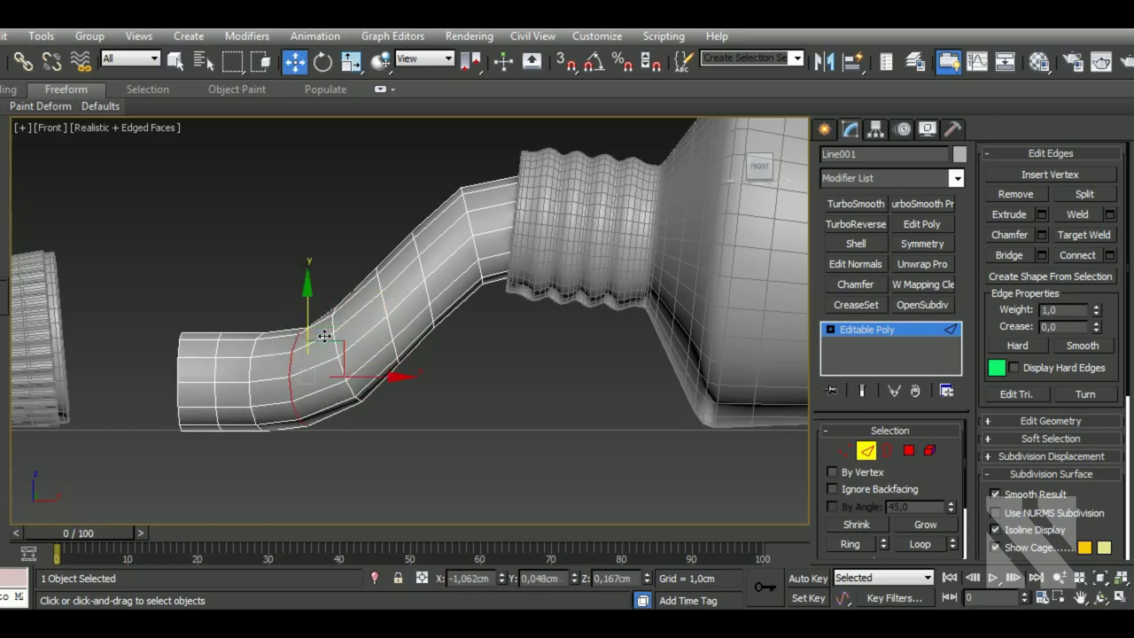
scroll(212, 378, up, 1)
scroll(213, 378, up, 1)
double_click(204, 365)
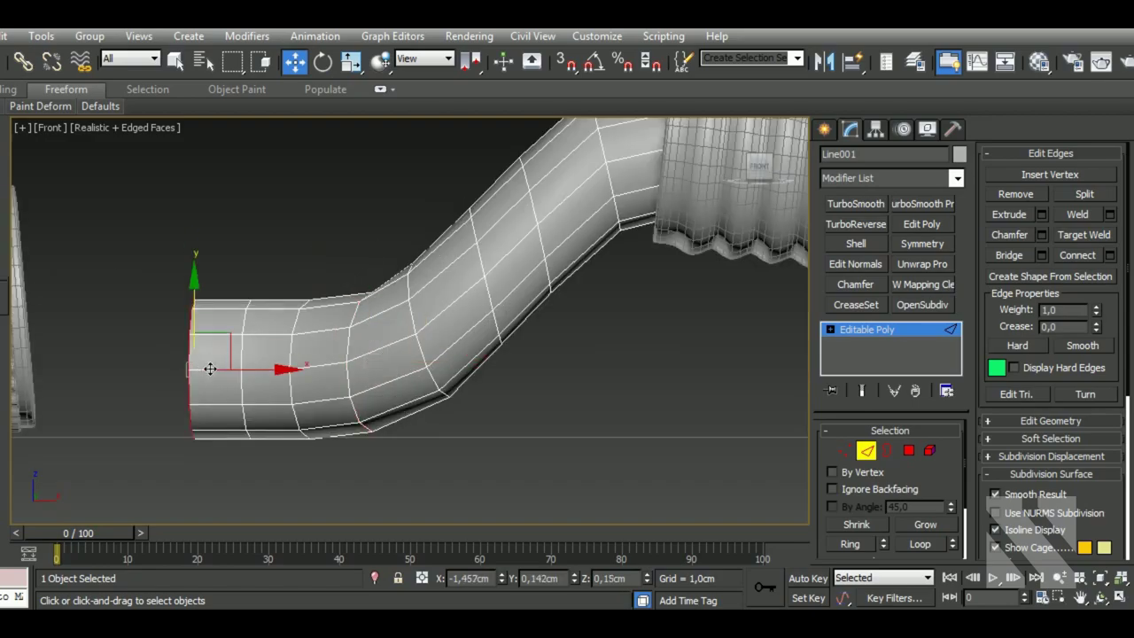
alt+middle_drag(210, 370, 345, 411)
- Scale the end loop to a point and shape the loop behind it into the tip
click(351, 62)
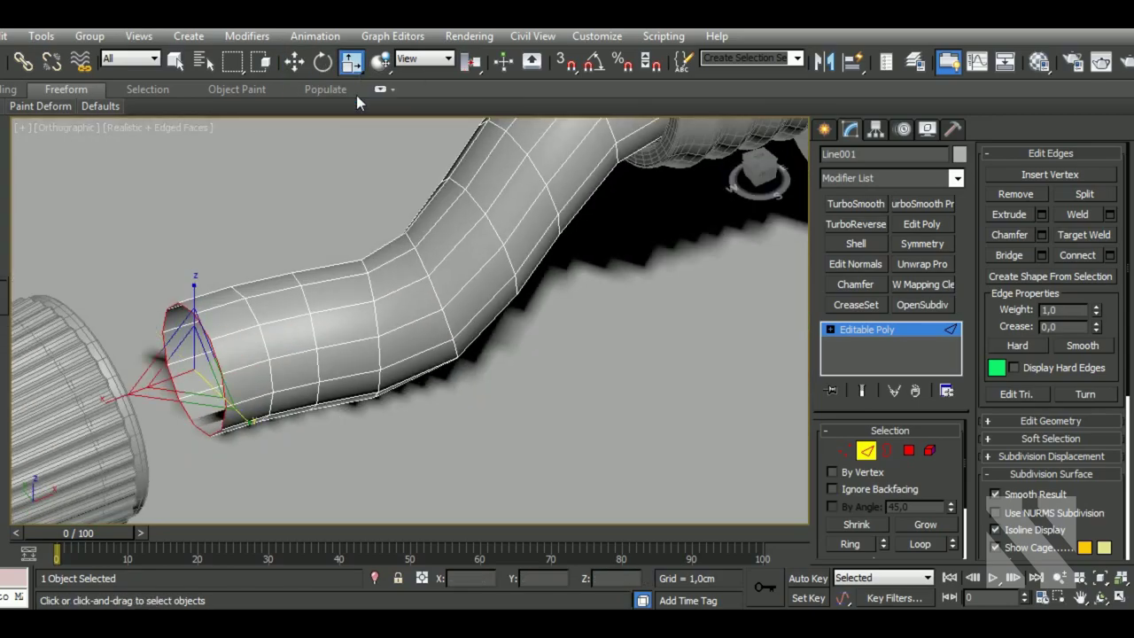
drag(192, 368, 189, 602)
drag(193, 367, 265, 496)
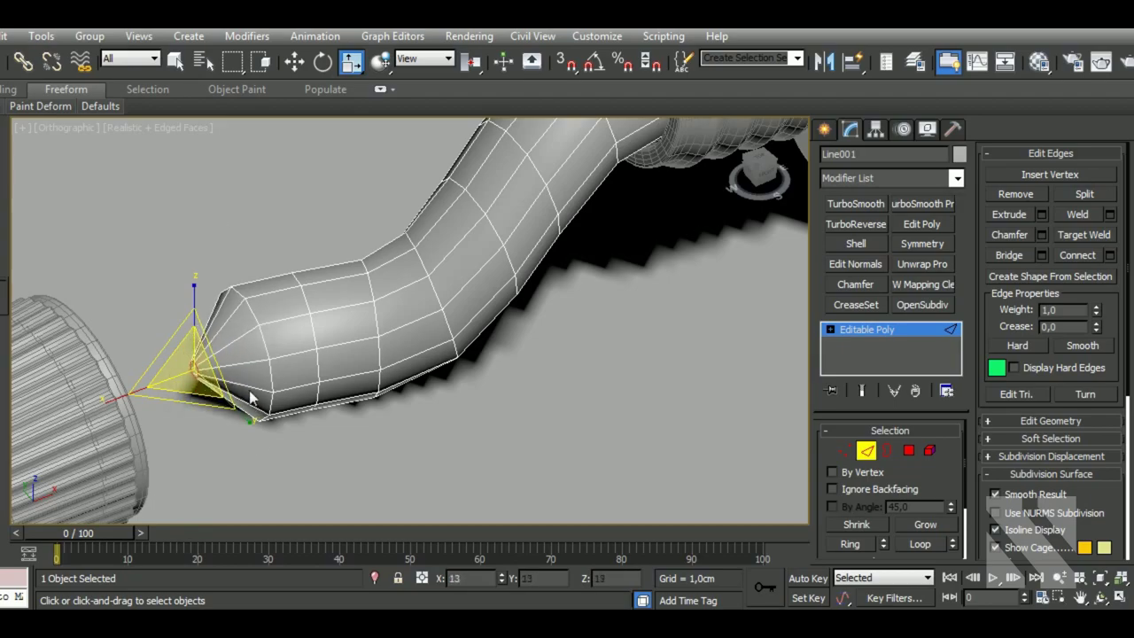
scroll(292, 372, up, 4)
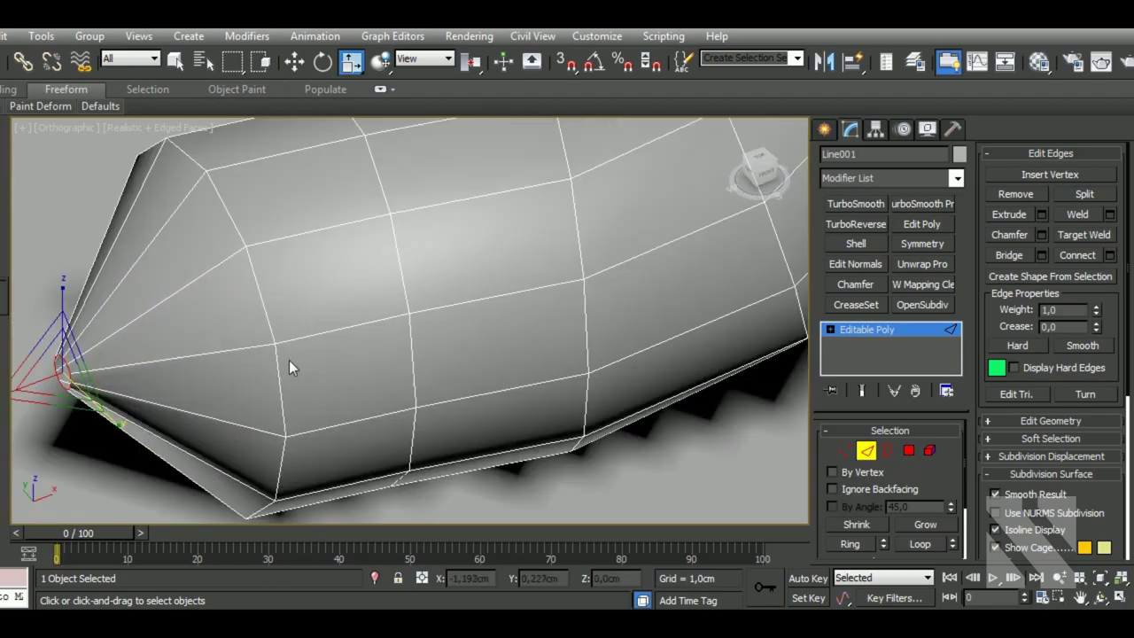
double_click(266, 331)
drag(215, 337, 218, 362)
scroll(249, 335, down, 2)
scroll(249, 335, down, 2)
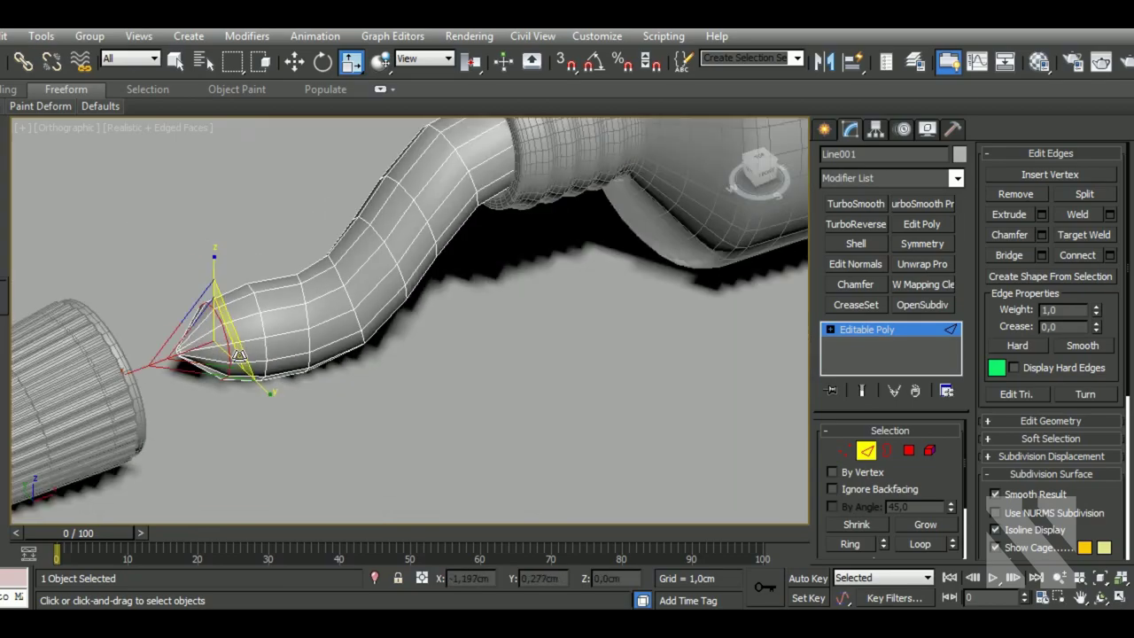
scroll(249, 335, up, 2)
drag(190, 355, 196, 372)
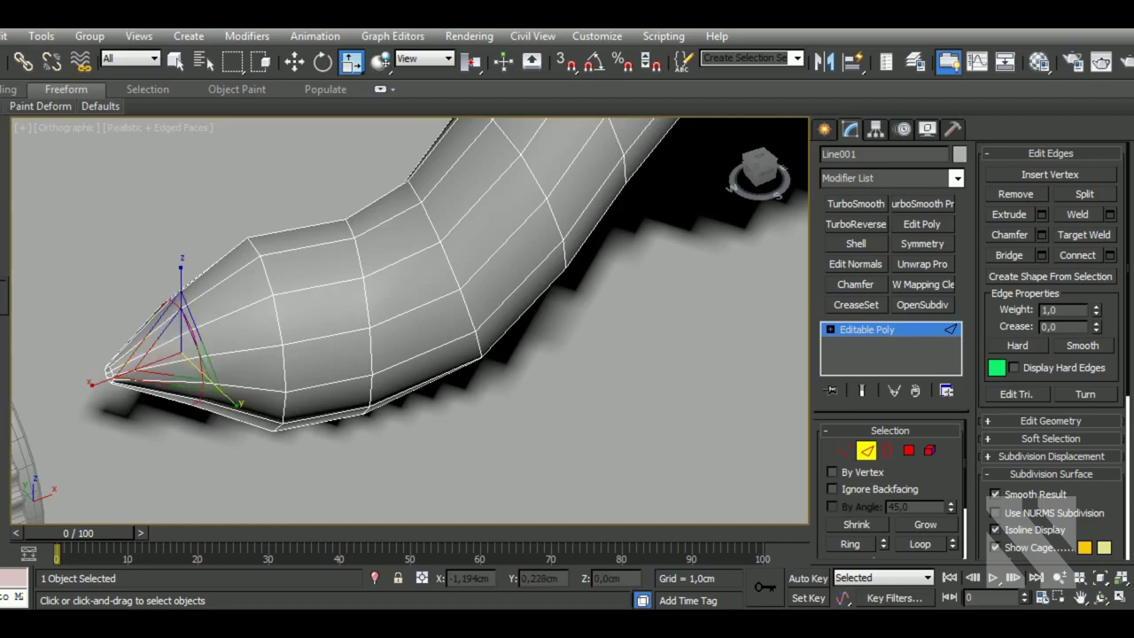
- Frame the spout tip in Top view and enter Vertex level
scroll(196, 372, down, 3)
key(t)
scroll(389, 336, up, 5)
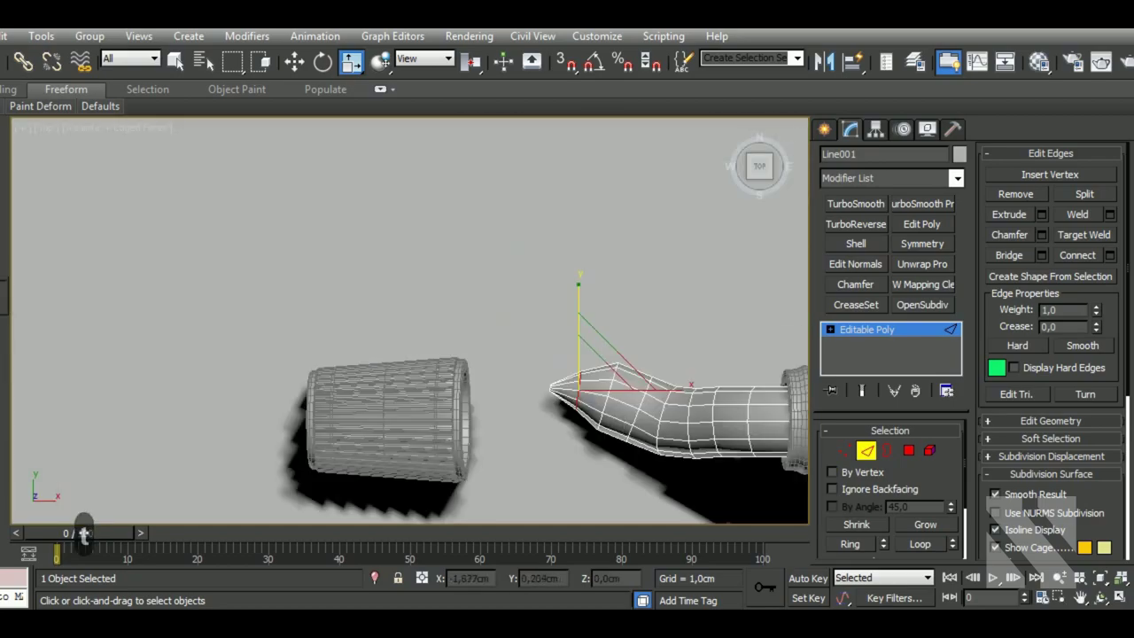
scroll(620, 421, up, 3)
middle_drag(620, 421, 537, 409)
scroll(536, 409, down, 2)
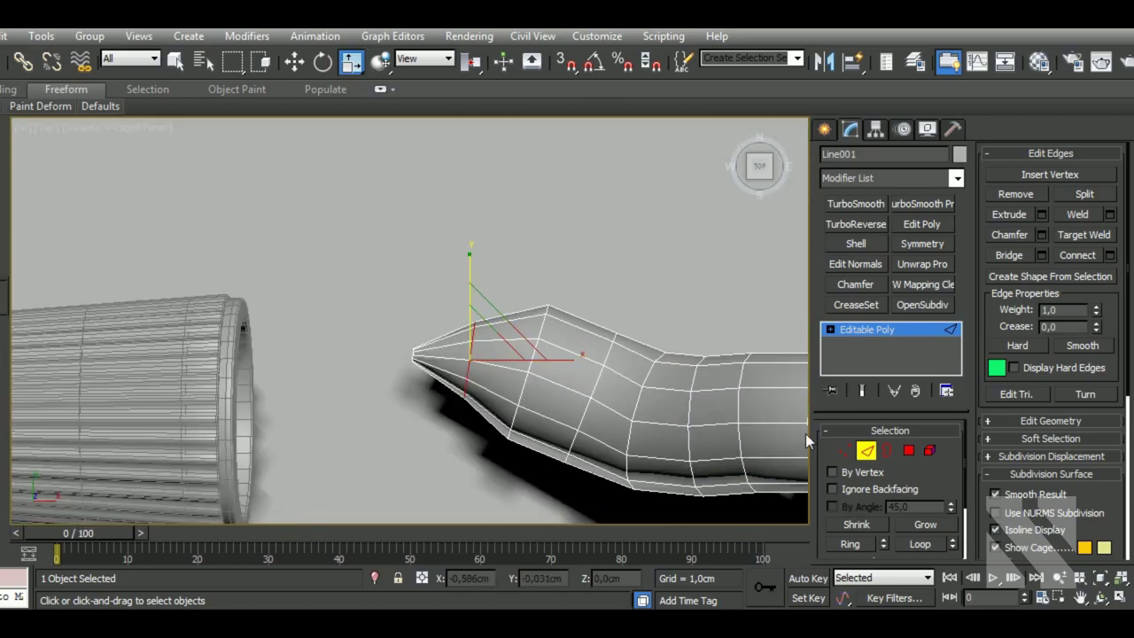
click(845, 450)
- Pull the tip vertices further out in Top view
drag(487, 422, 486, 421)
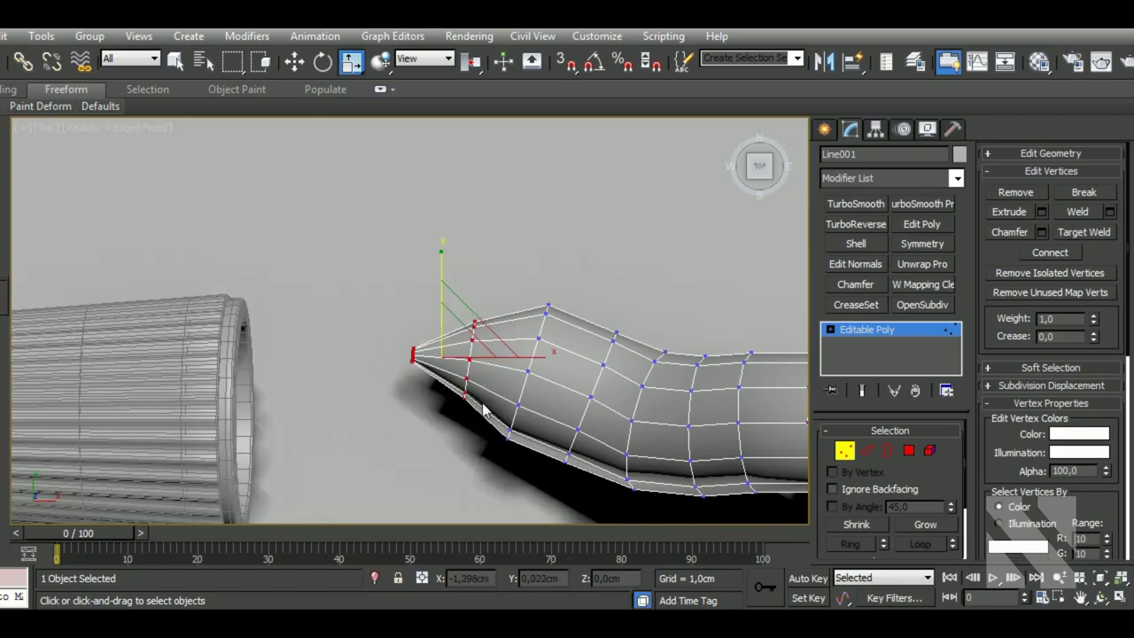
key(q)
scroll(479, 381, up, 2)
drag(475, 342, 384, 332)
- In Front view, lower the tip and its neighbouring ring to the spout's underside
key(f)
scroll(197, 323, up, 3)
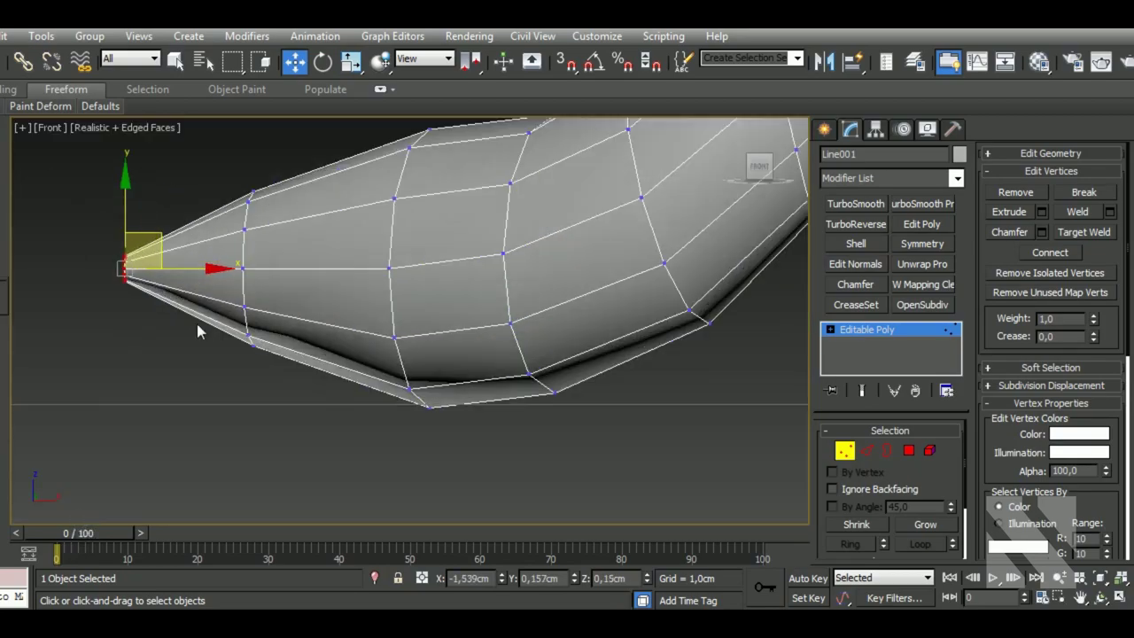
middle_drag(196, 323, 285, 323)
drag(410, 163, 292, 390)
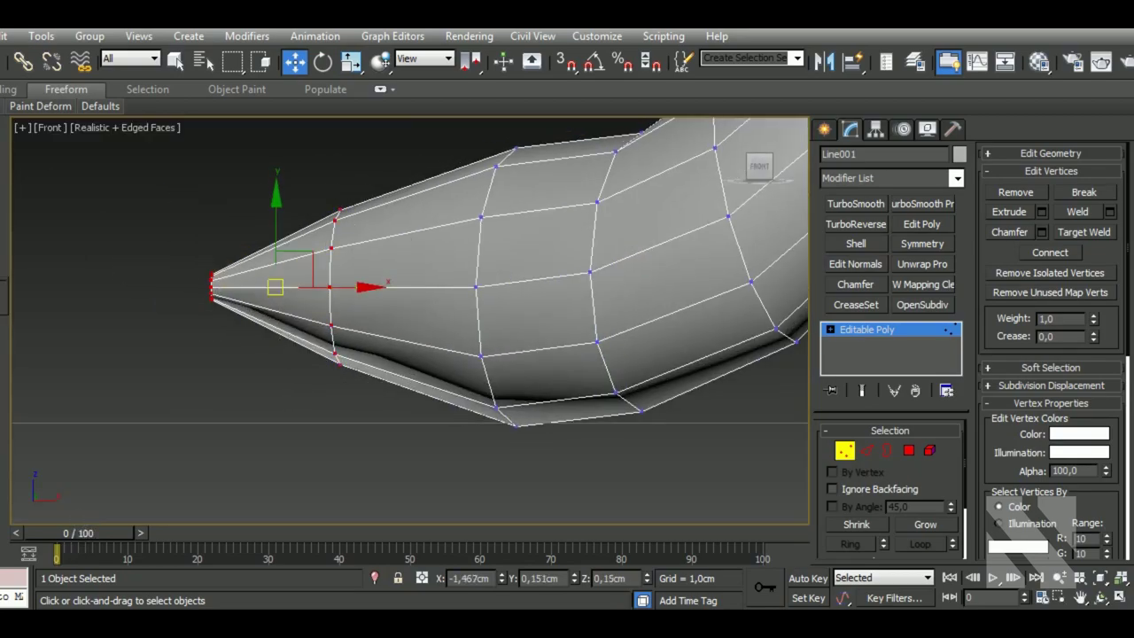
drag(279, 252, 279, 358)
drag(200, 376, 215, 362)
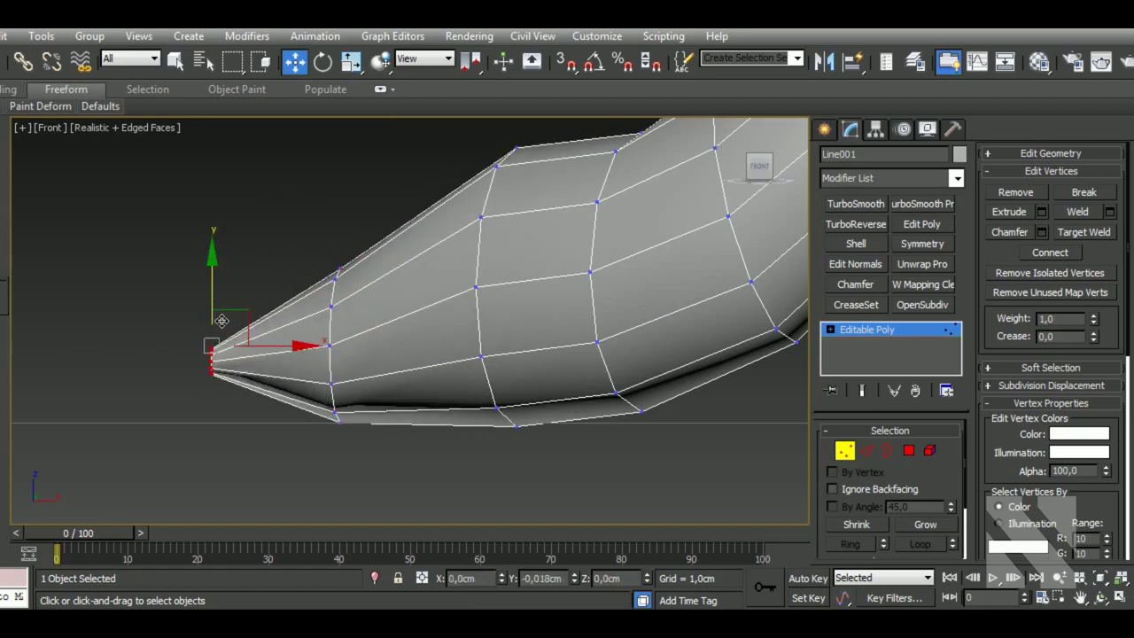
scroll(216, 361, down, 1)
scroll(215, 361, down, 4)
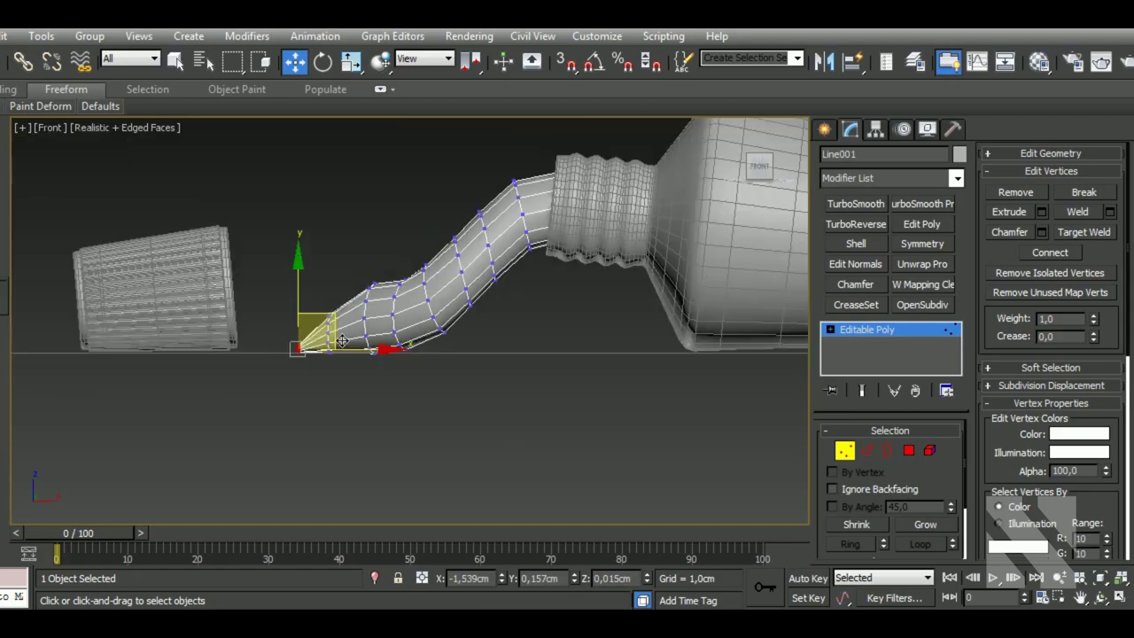
scroll(375, 317, up, 5)
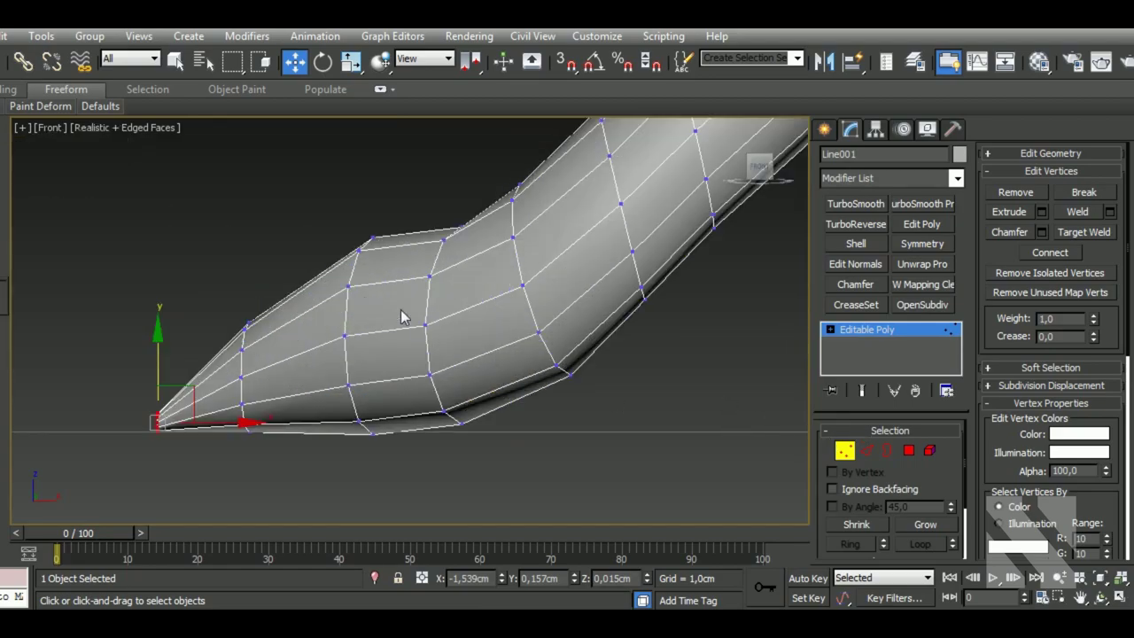
- Slightly narrow a column of vertices behind the tip and exit Vertex mode
drag(404, 507, 405, 520)
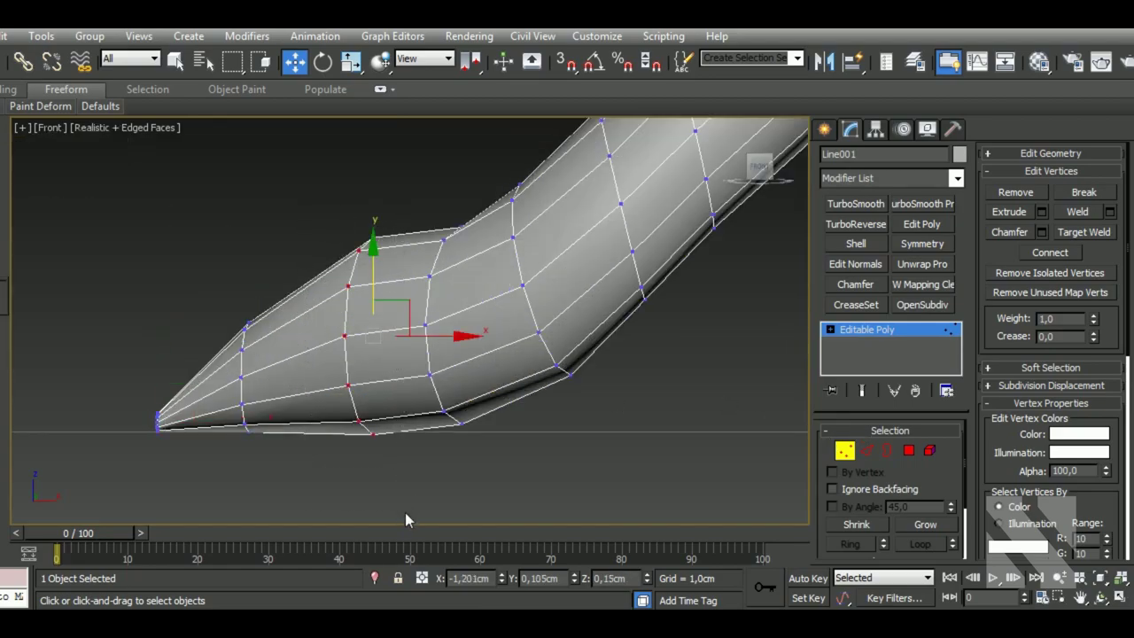
click(351, 61)
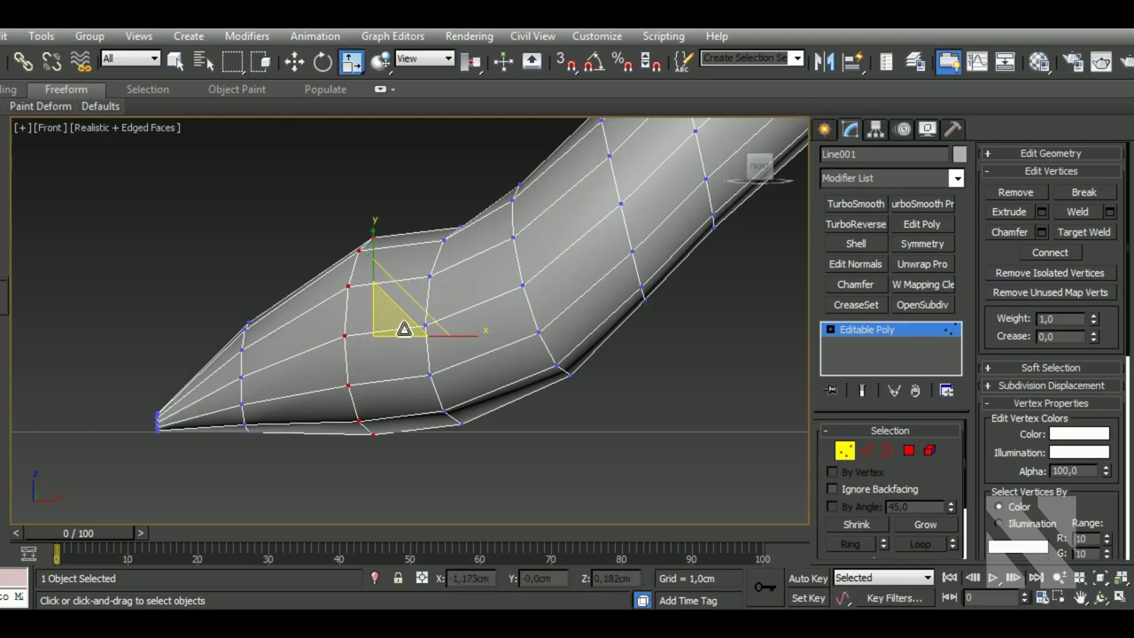
drag(400, 310, 404, 349)
scroll(405, 345, down, 2)
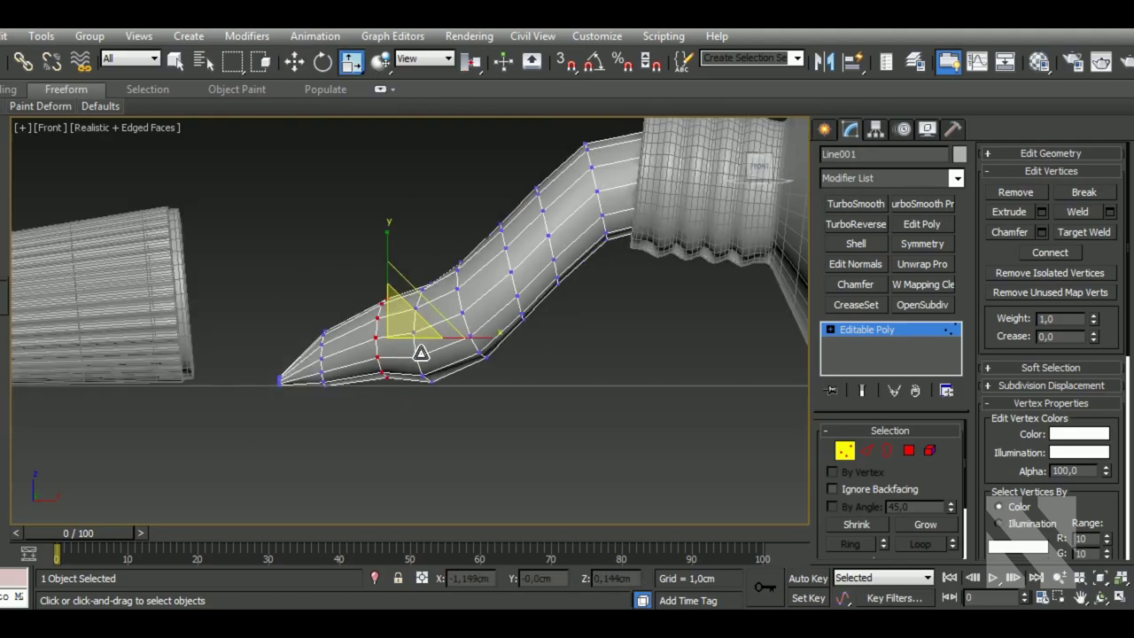
click(846, 452)
- Isolate the spout, delete its end cap face, and bring back the scene
middle_drag(625, 381, 542, 381)
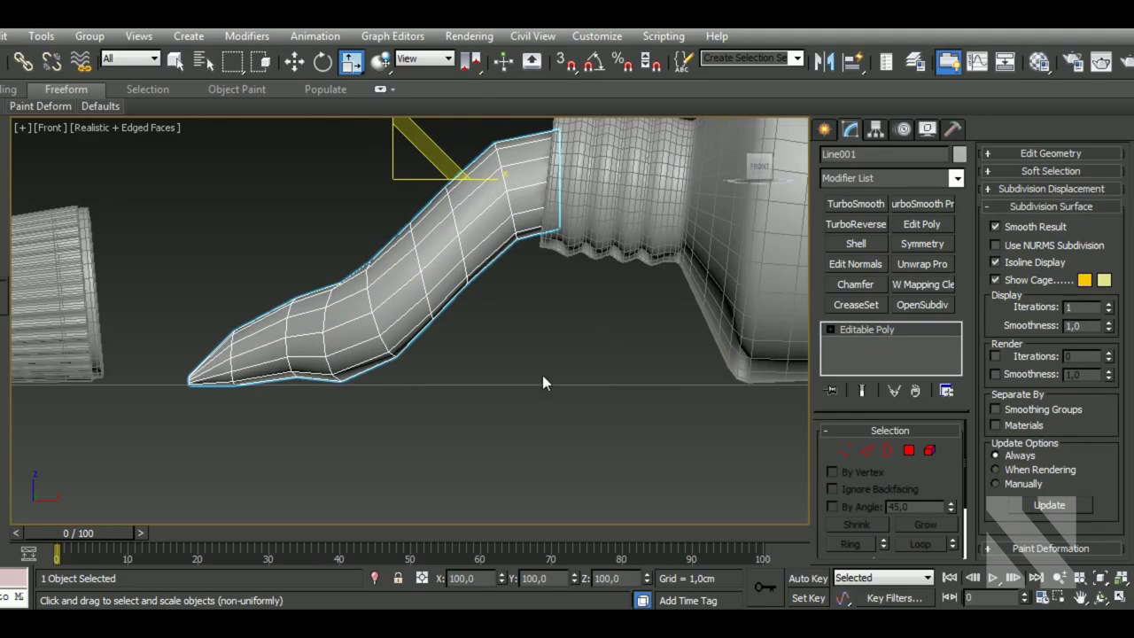
click(375, 578)
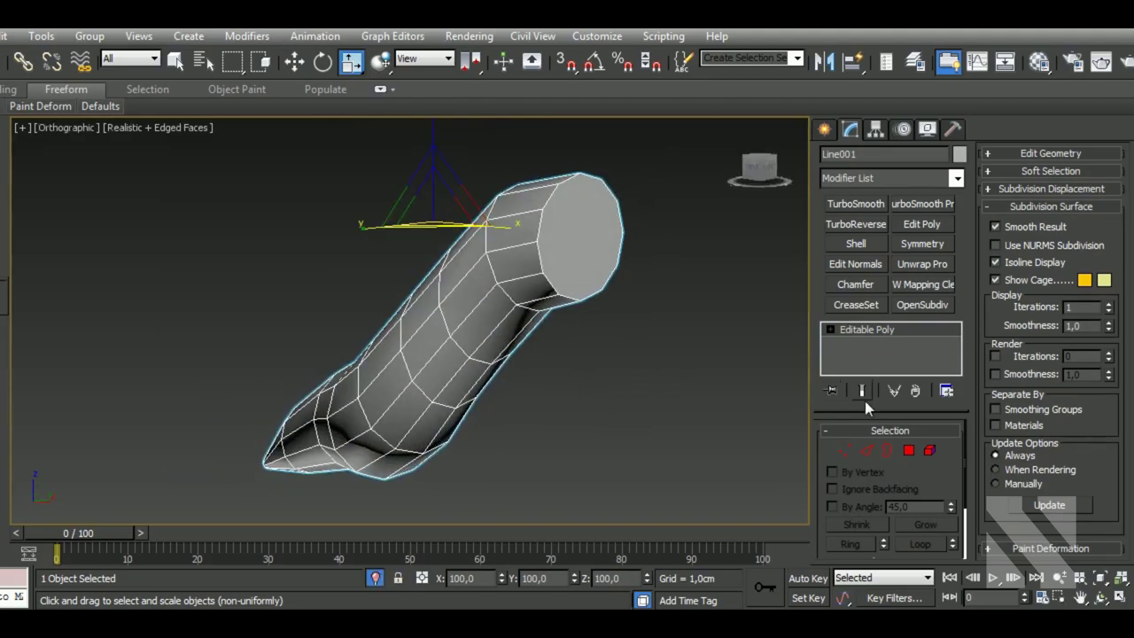
click(908, 450)
click(589, 241)
key(Delete)
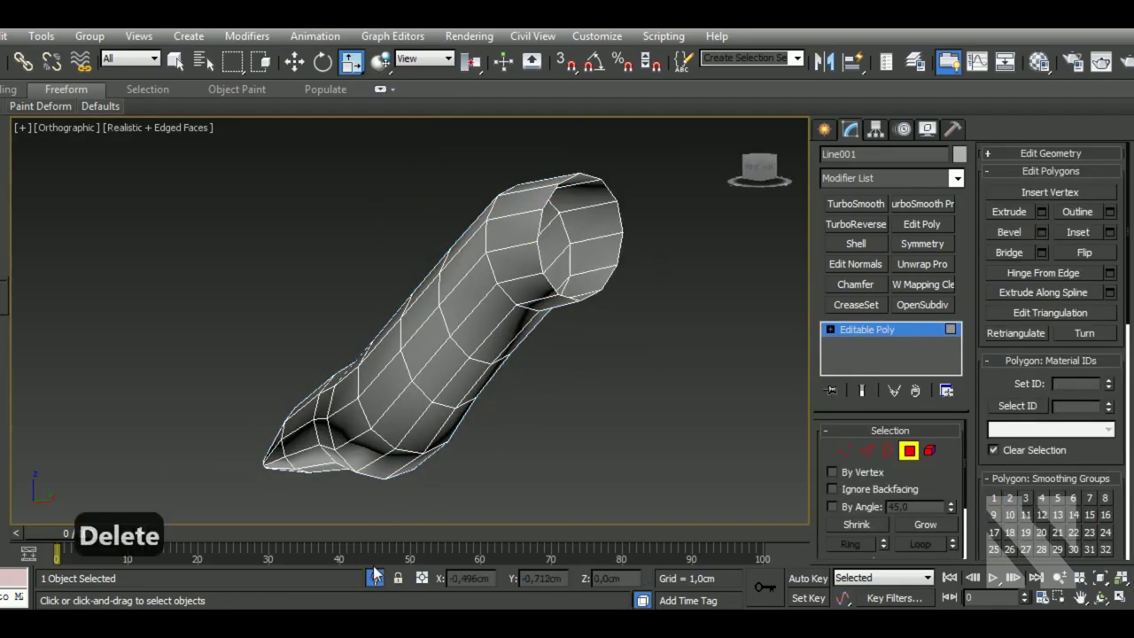
click(374, 577)
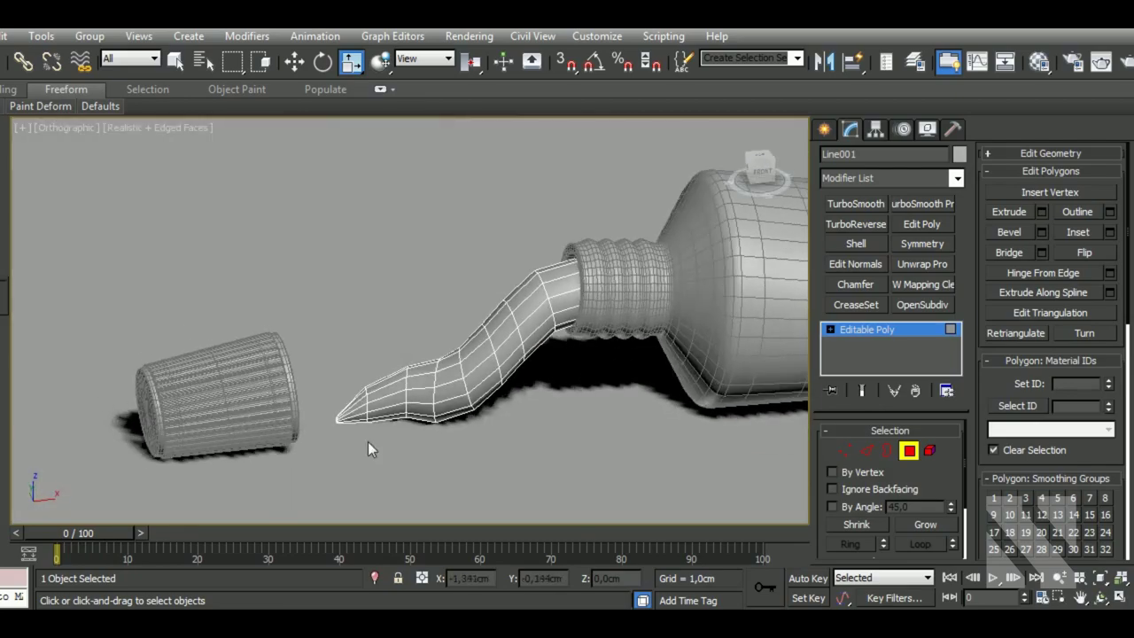
scroll(355, 421, up, 5)
scroll(292, 363, down, 2)
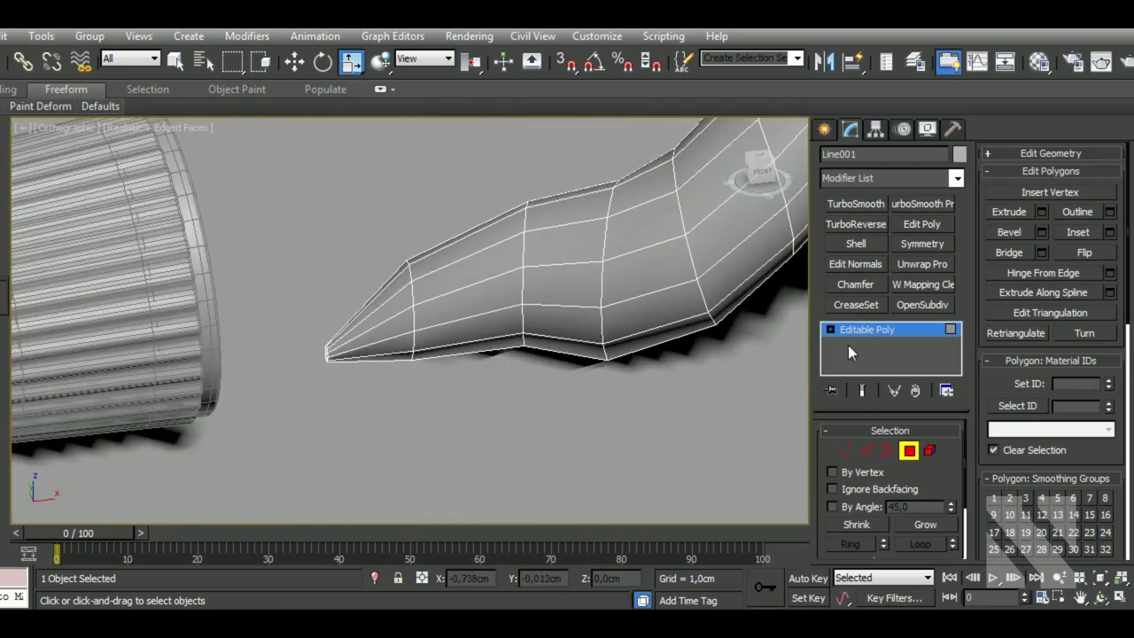
- Add TurboSmooth to Line001, hide edged faces, and select the ground plane in Perspective
click(850, 330)
click(855, 205)
scroll(485, 387, down, 3)
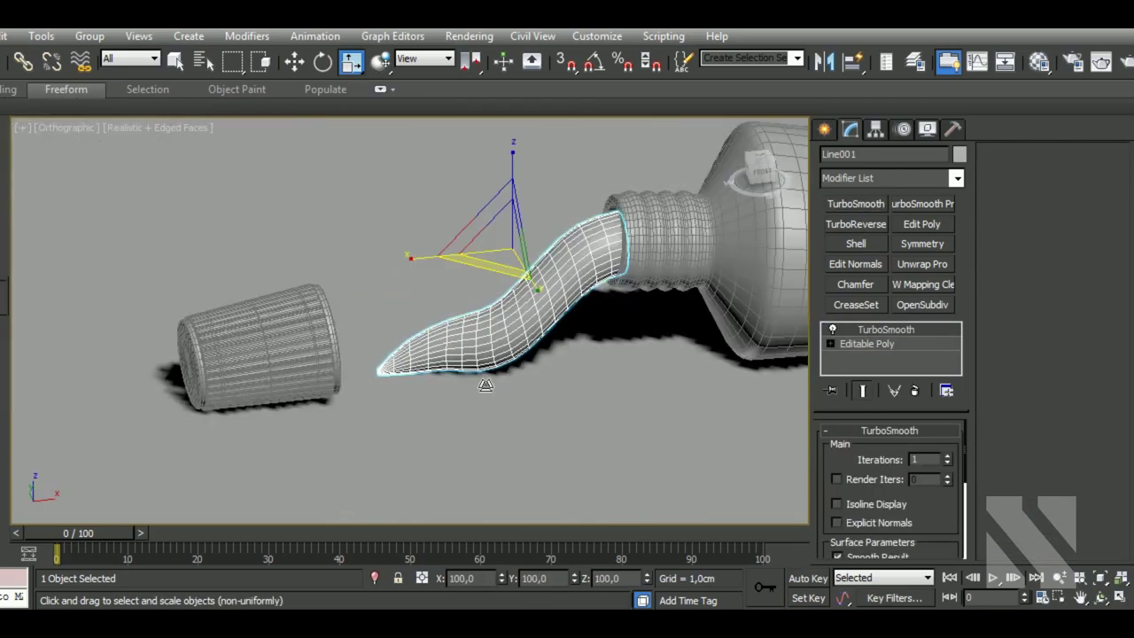
key(F4)
mouse_move(486, 387)
alt+middle_down()
mouse_move(572, 424)
mouse_move(671, 446)
mouse_move(652, 387)
alt+middle_up()
key(p)
click(670, 446)
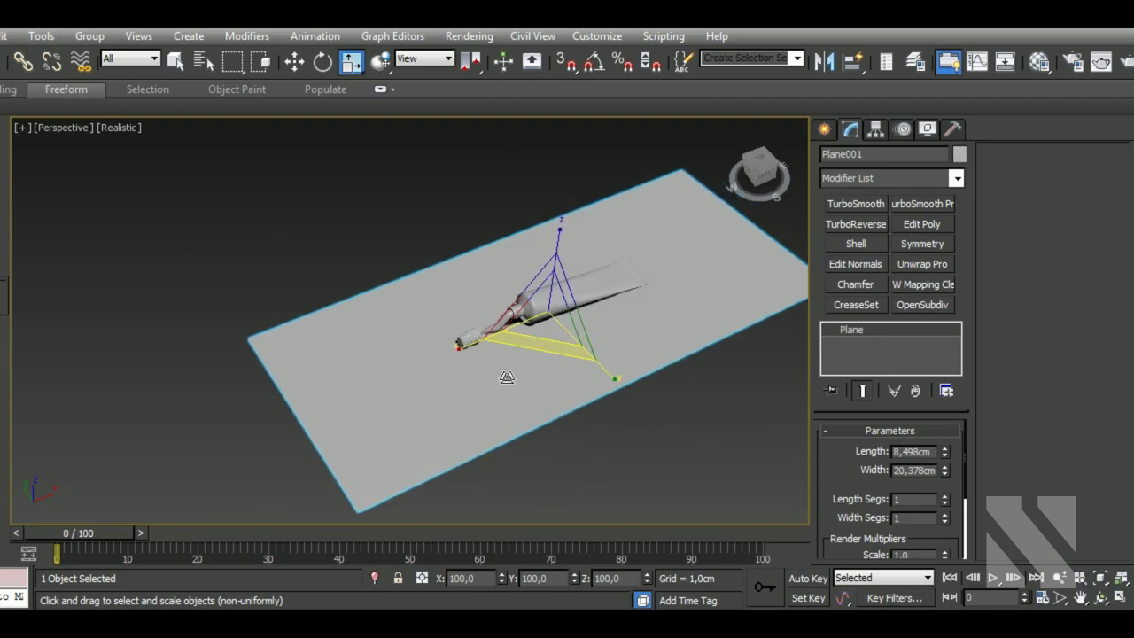
- Select both cap pieces, undo a trial rotation, and turn on Angle Snap
scroll(507, 377, up, 5)
click(423, 347)
ctrl+click(423, 351)
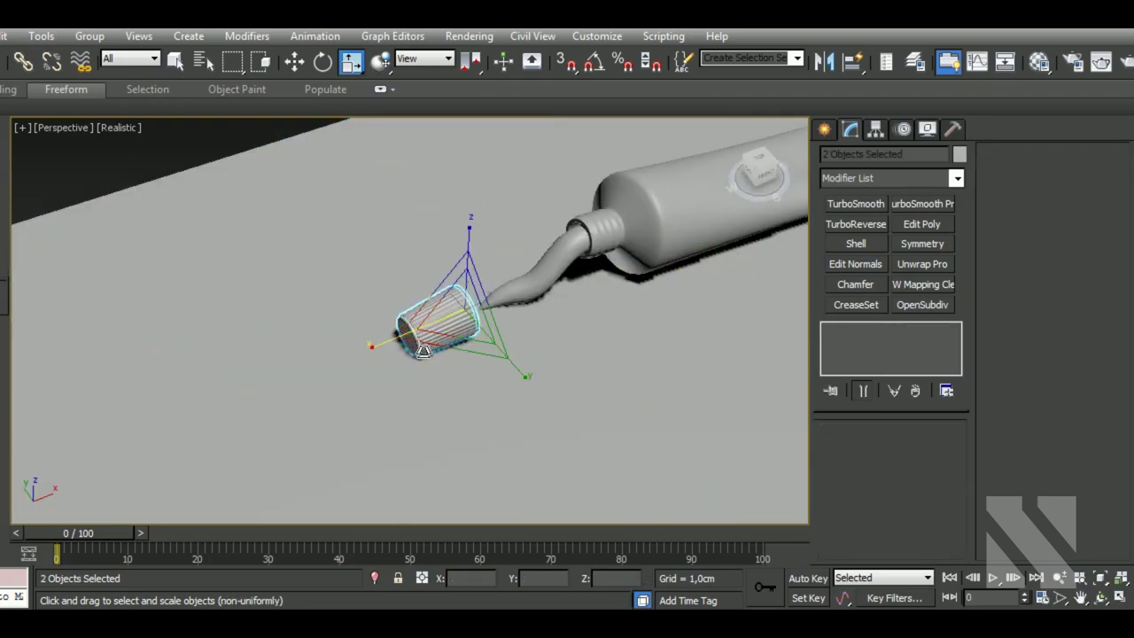
key(e)
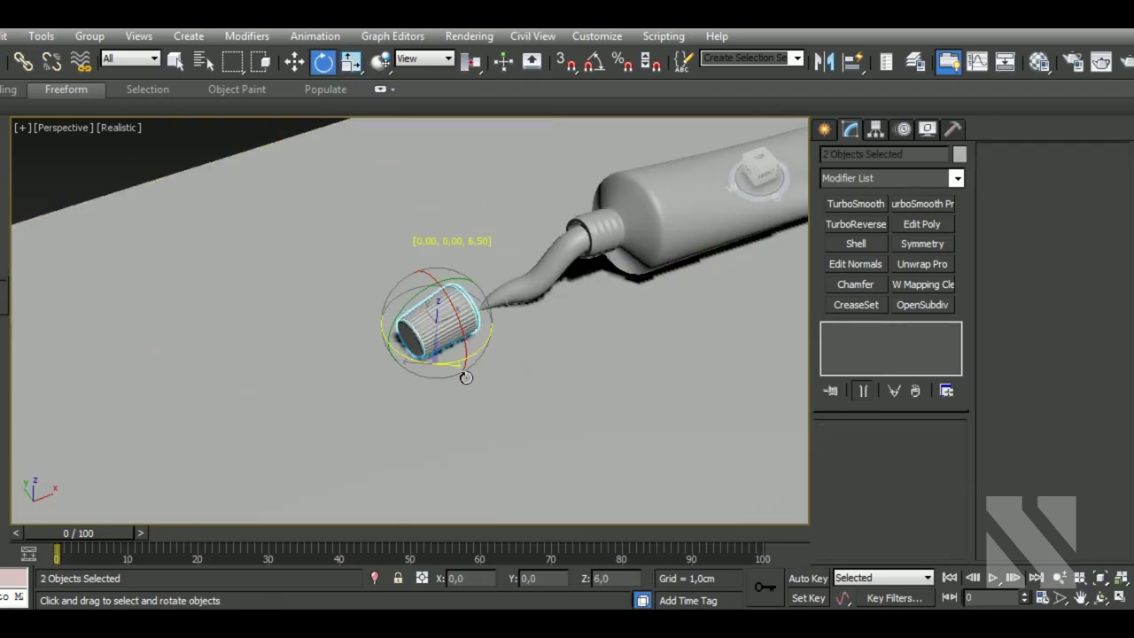
drag(466, 377, 491, 369)
key(ctrl+z)
key(a)
- In Top view, move the cap beside the spout tip, then deselect in Perspective
key(t)
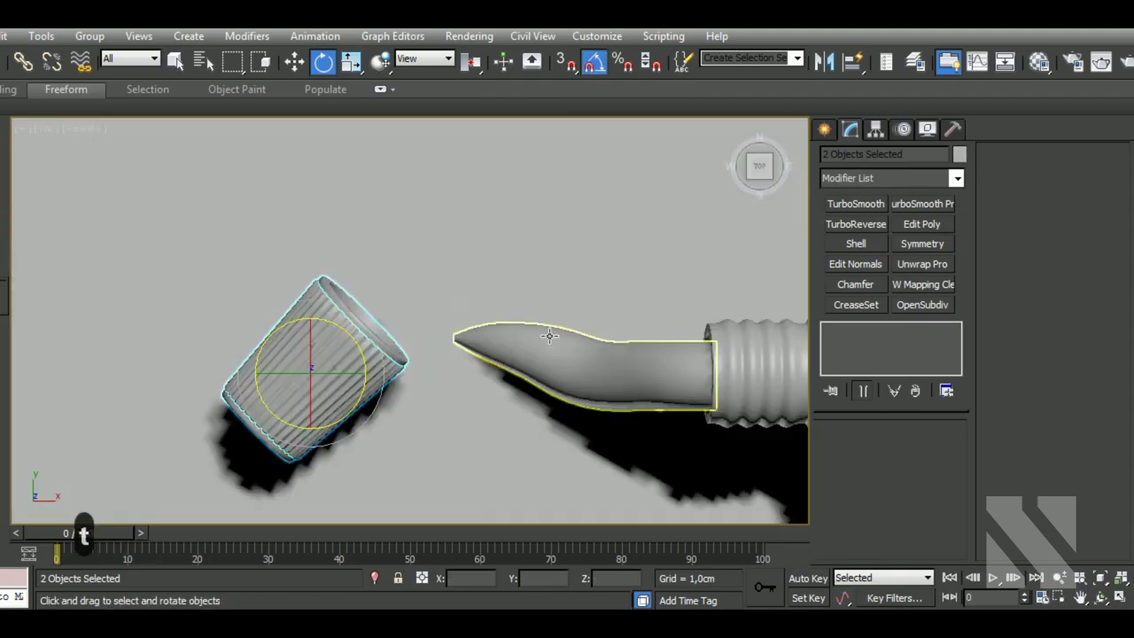
scroll(567, 320, down, 3)
click(295, 61)
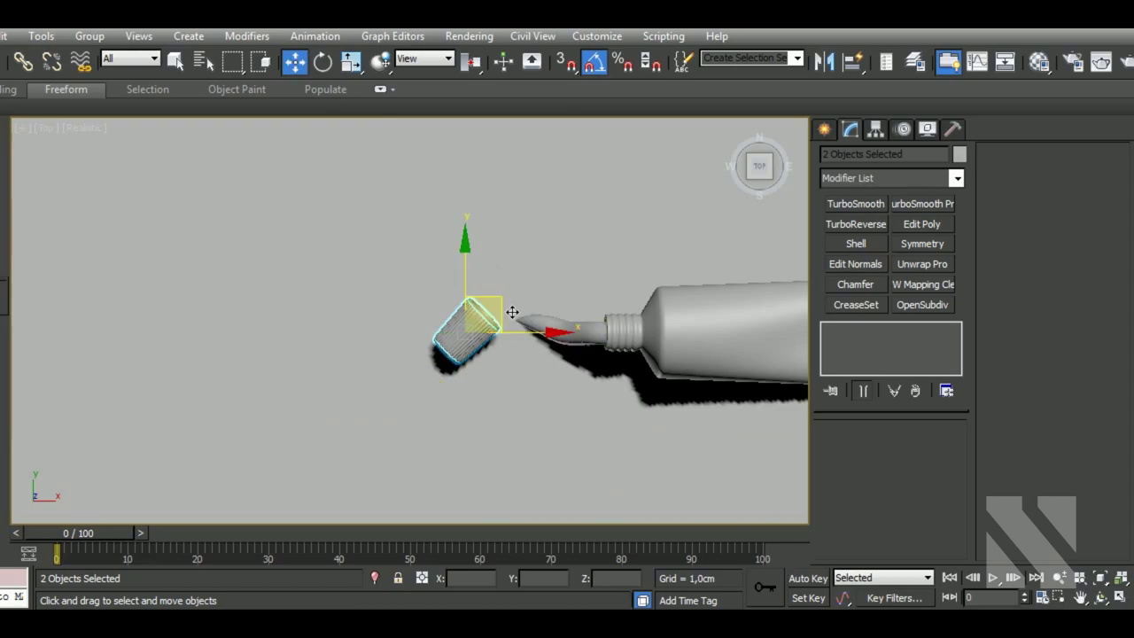
drag(514, 314, 515, 366)
scroll(603, 443, down, 3)
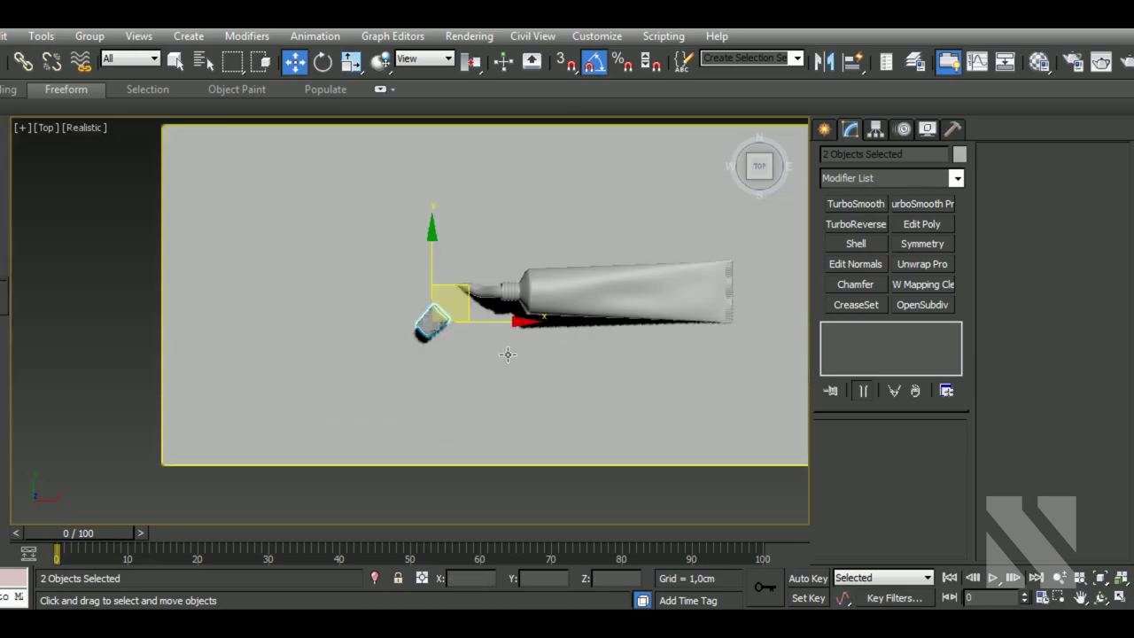
scroll(602, 443, down, 3)
mouse_move(673, 414)
middle_down()
mouse_move(615, 440)
mouse_move(631, 369)
middle_up()
key(p)
scroll(515, 344, up, 3)
click(577, 388)
scroll(577, 388, down, 2)
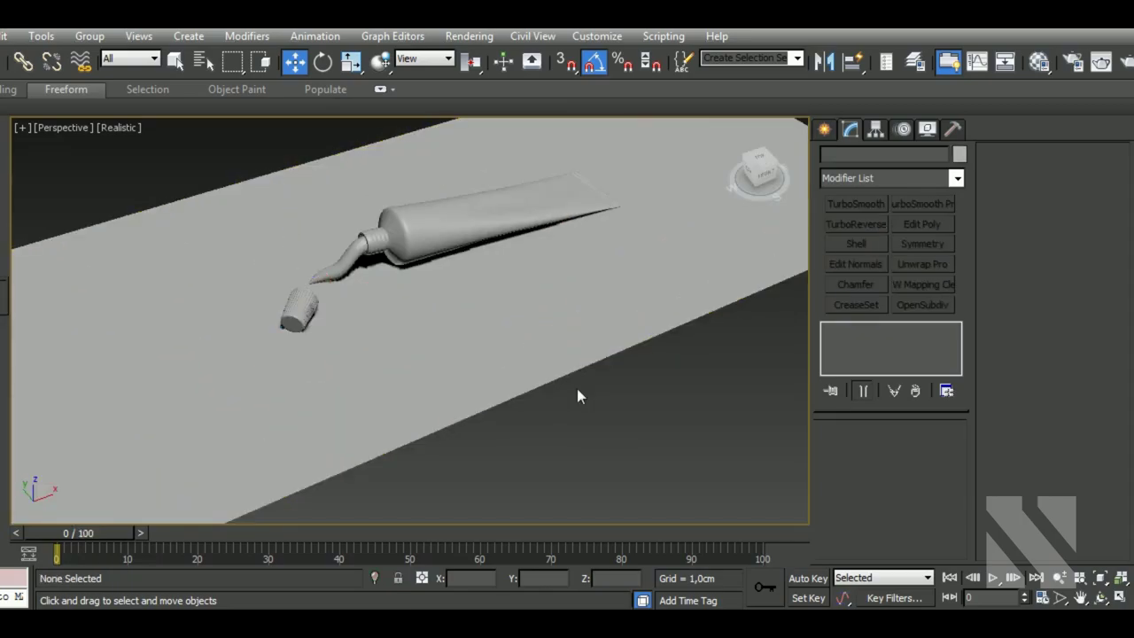
scroll(606, 372, down, 3)
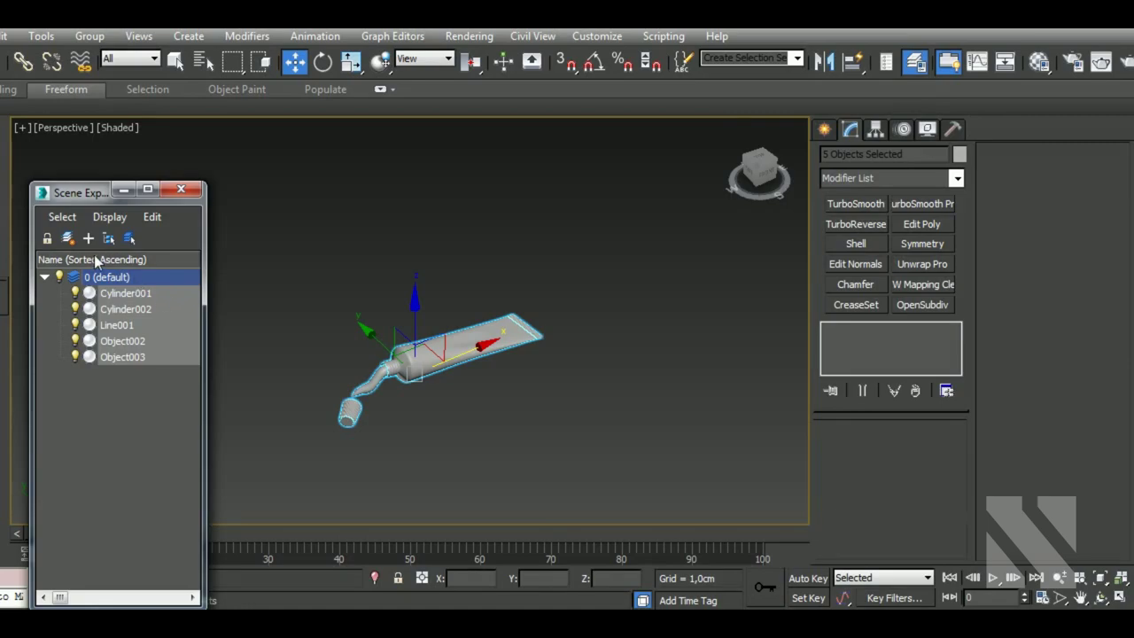
- Put the five selected toothpaste parts on a new layer named toothpaste_high
click(74, 242)
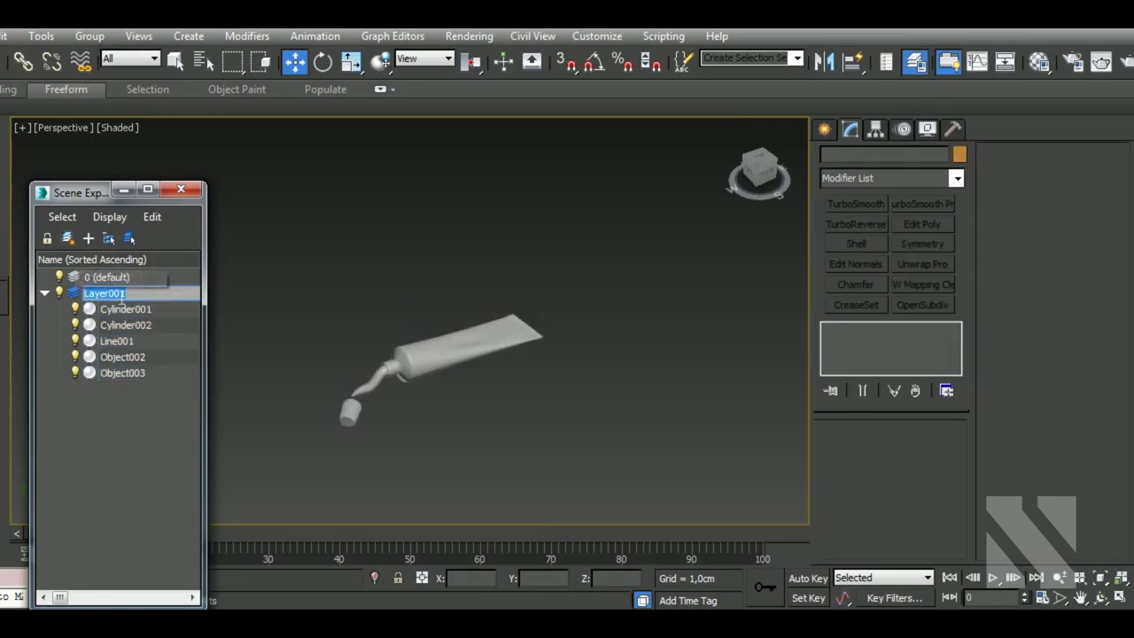
text(too)
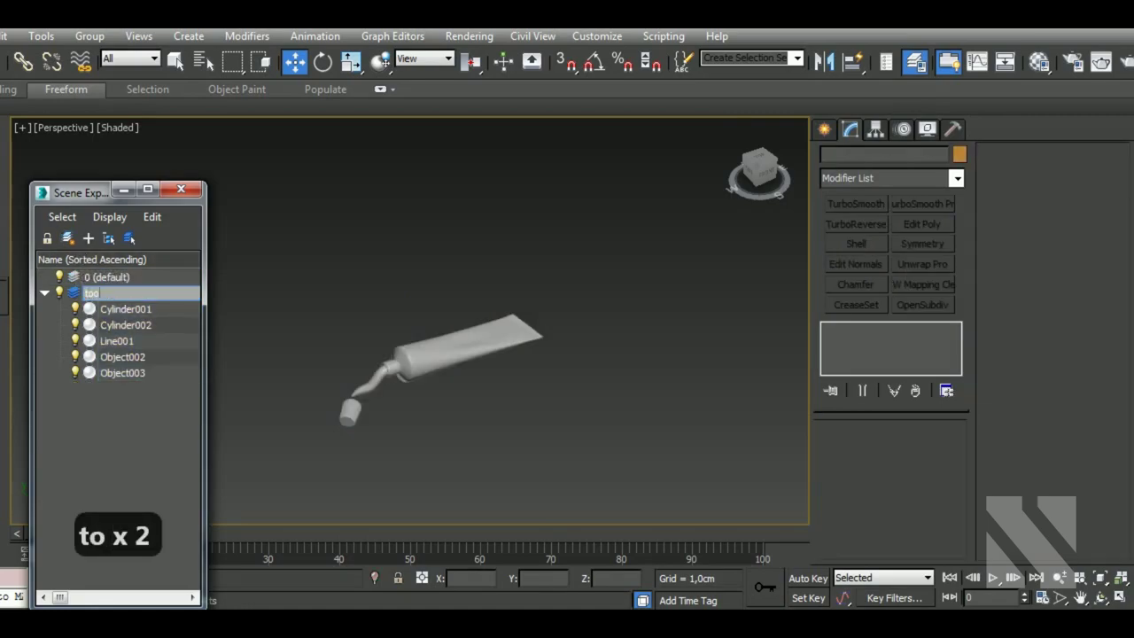
text(thpa)
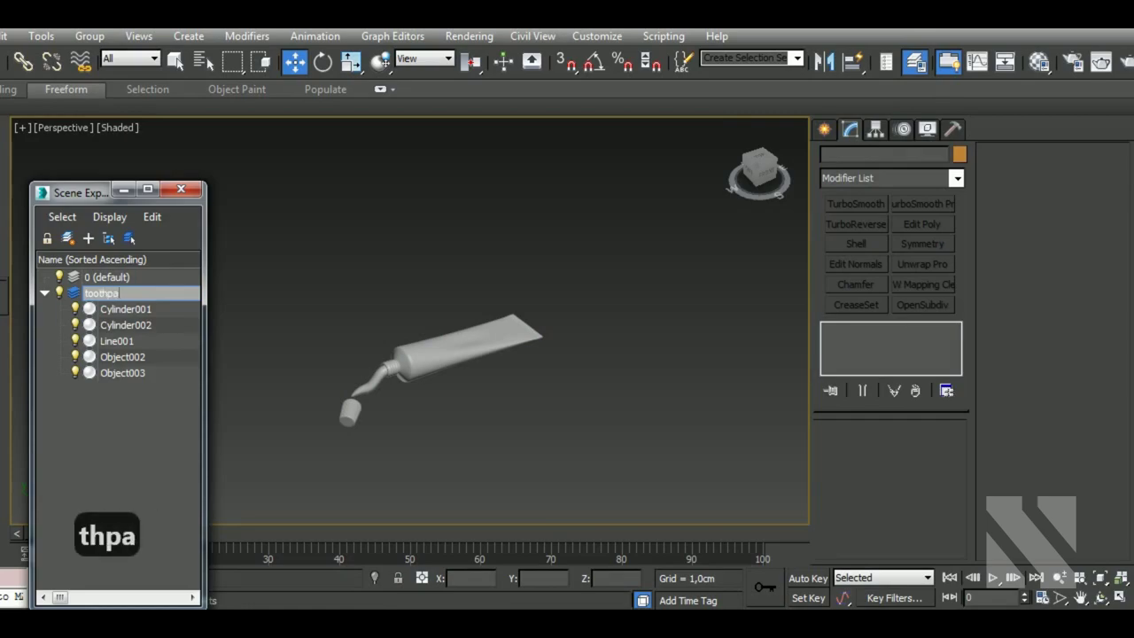
text(ste_hig)
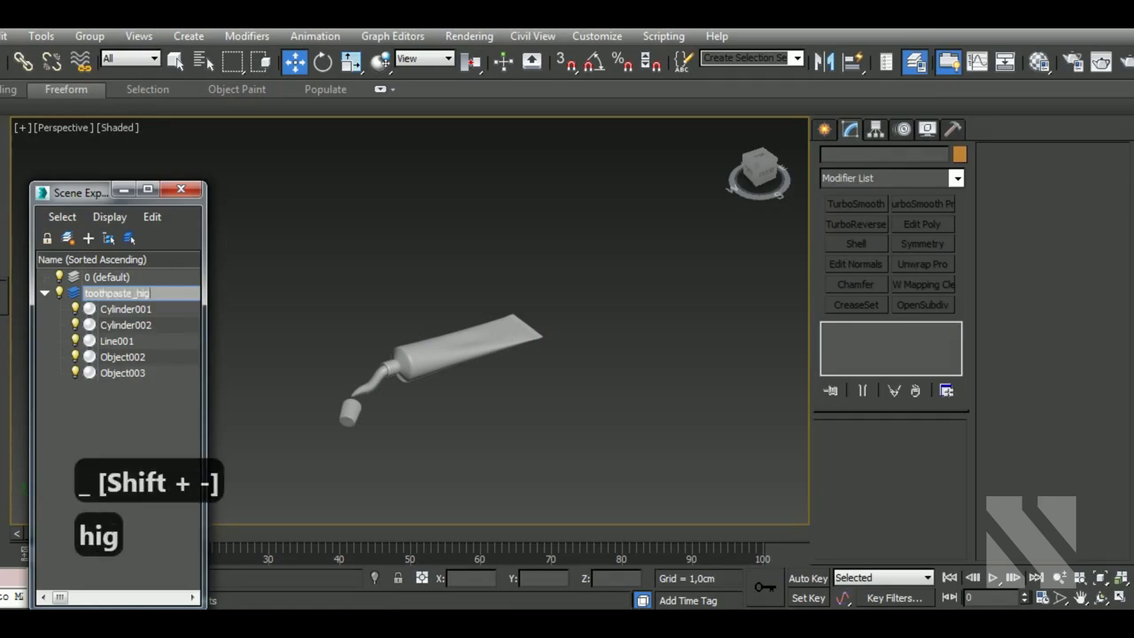
text(h)
key(Return)
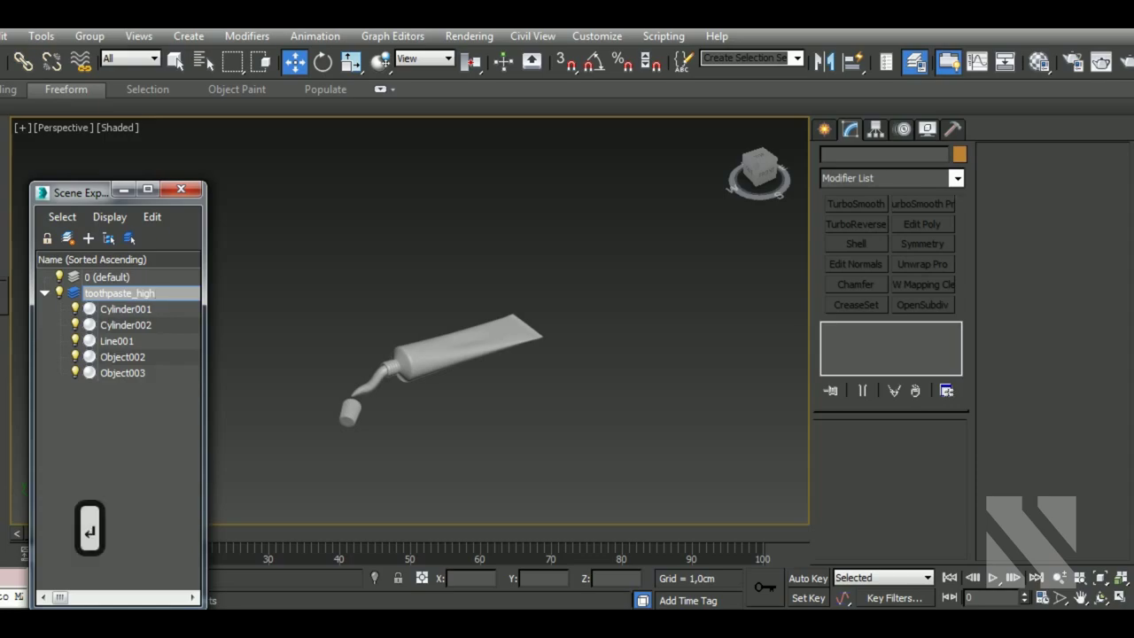
- Duplicate the whole toothpaste model as independent copies
drag(607, 293, 279, 460)
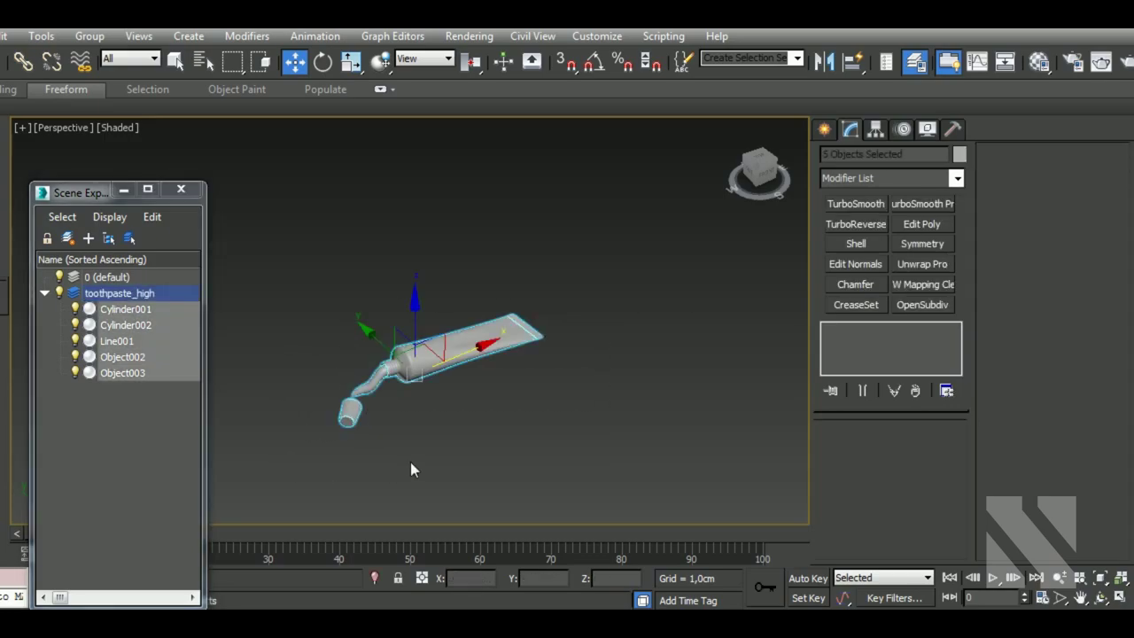
key(ctrl+c)
key(ctrl+v)
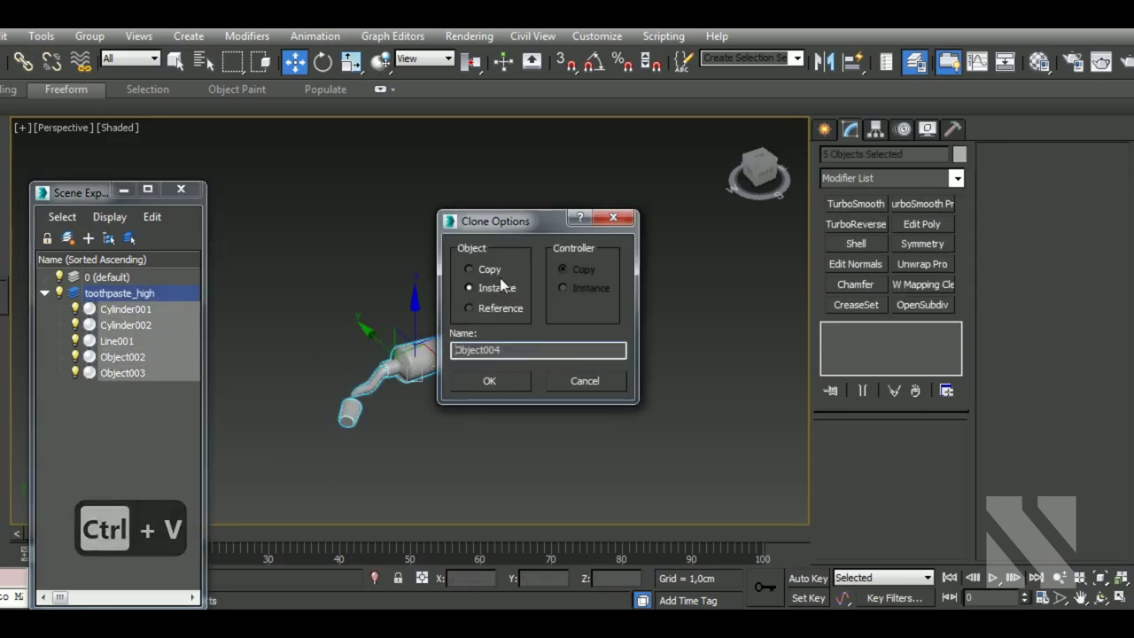
click(490, 271)
click(489, 381)
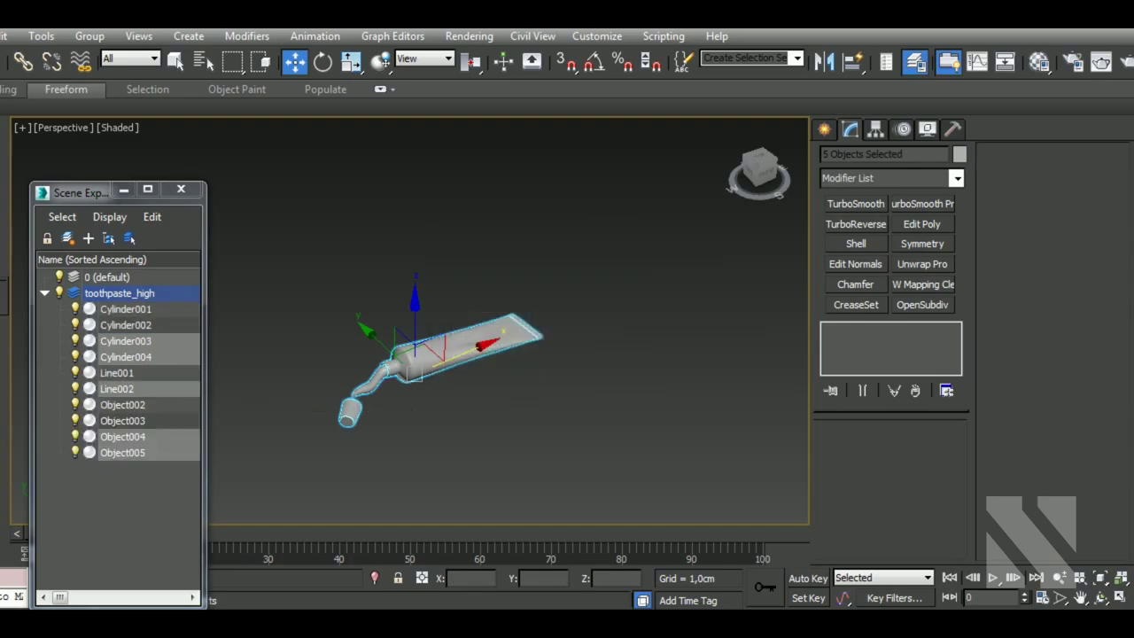
- Move the copies to a new toothpaste_low layer and hide toothpaste_high
click(68, 238)
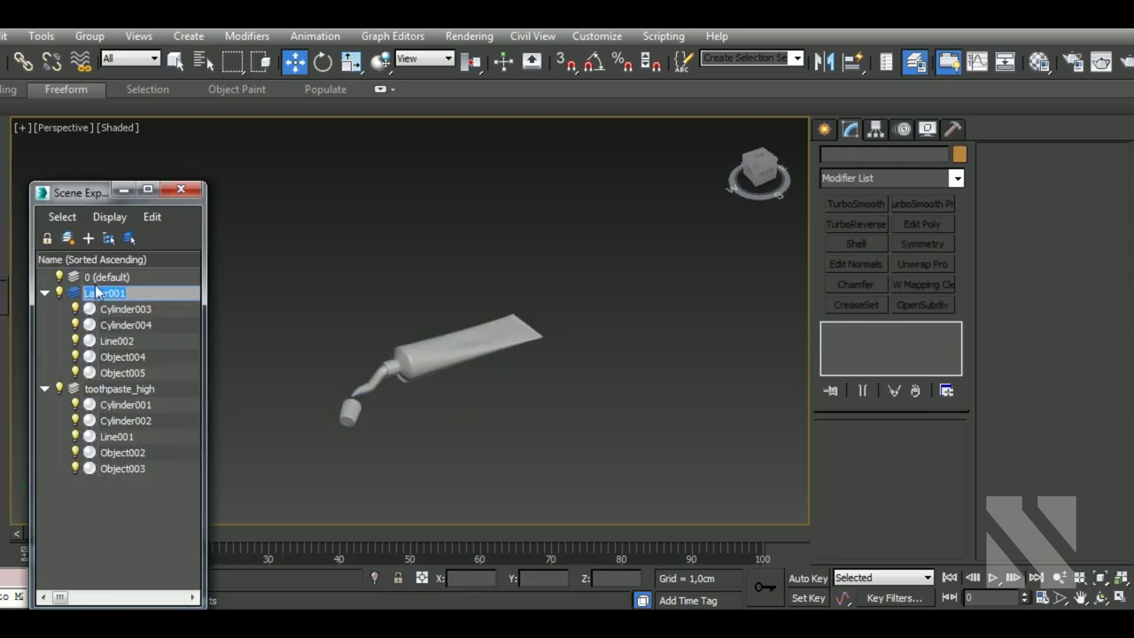
text(tooth+)
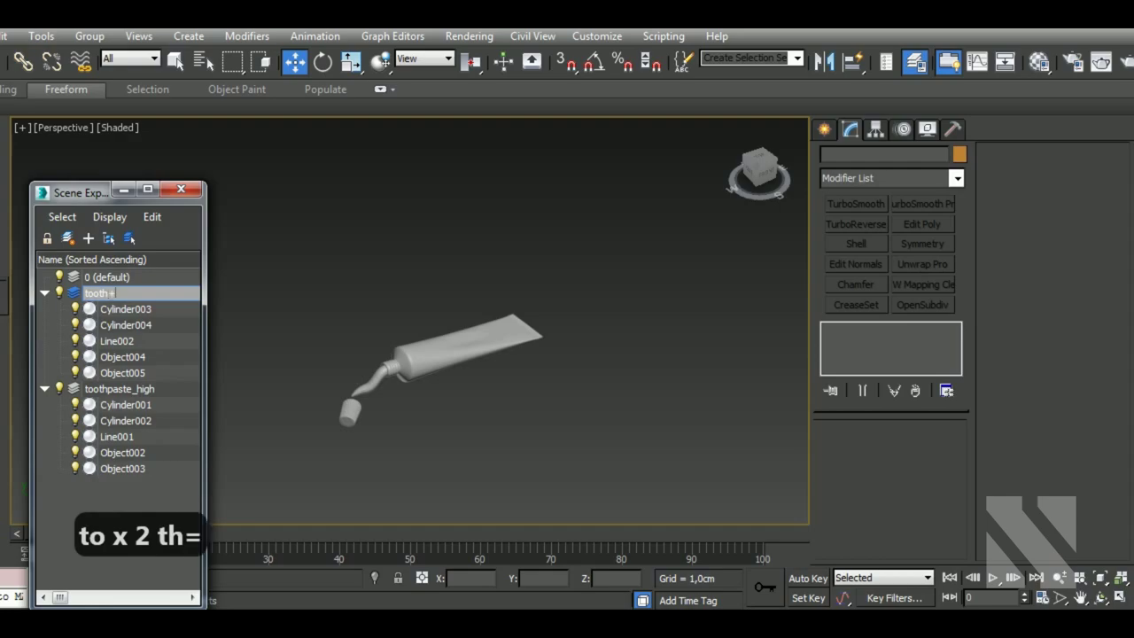
key(BackSpace)
text(paste)
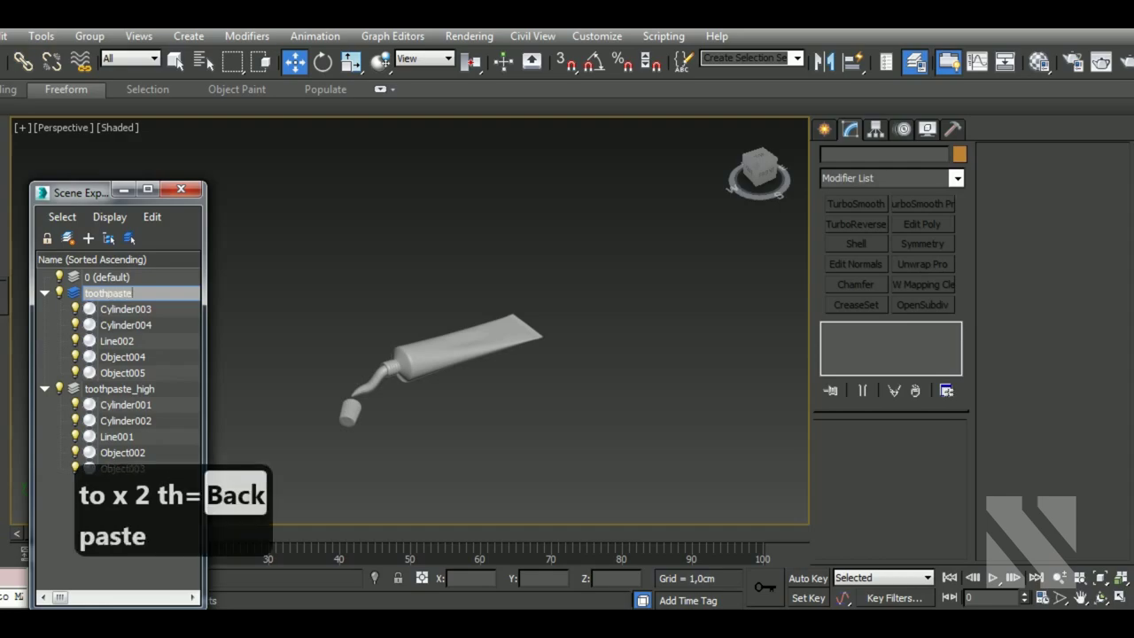
text(_low)
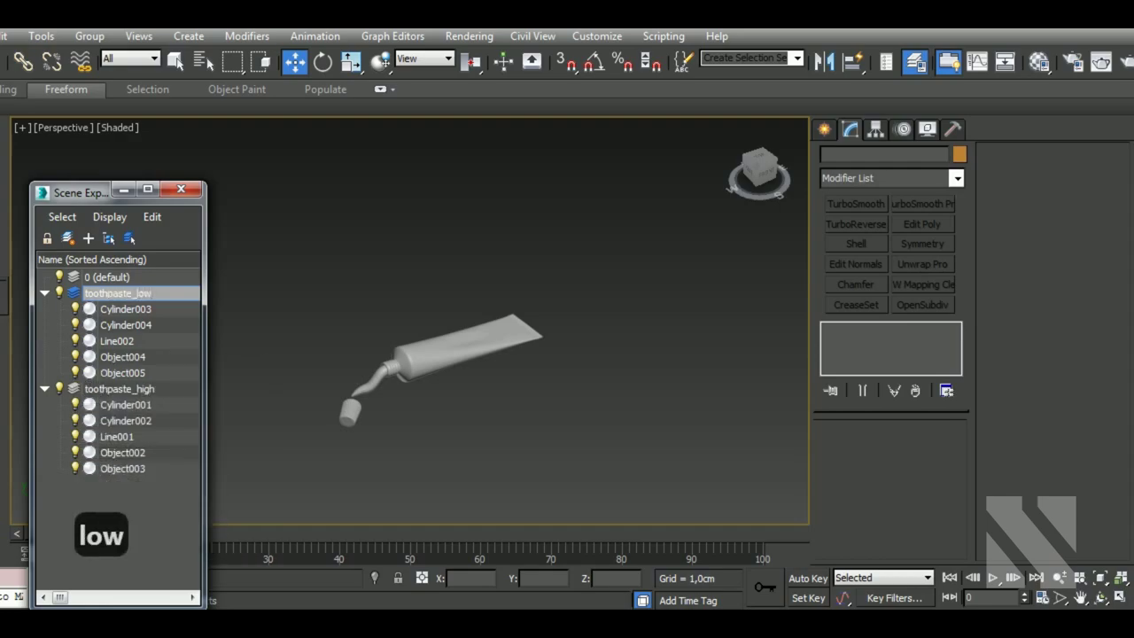
key(Return)
click(58, 292)
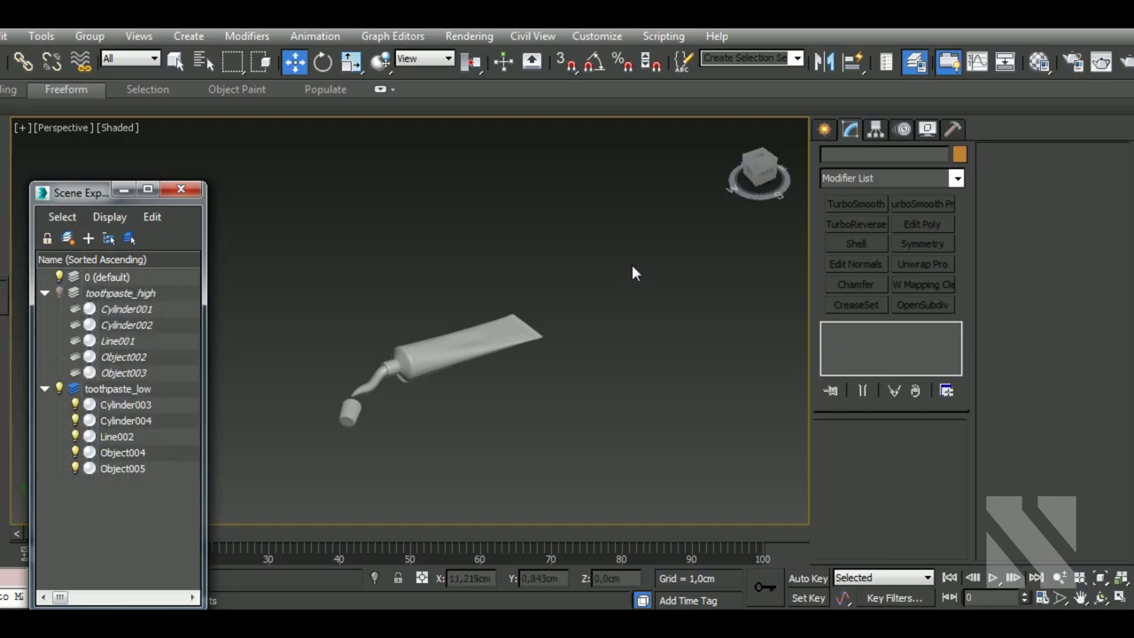
- Give all the toothpaste_low copies an orange-brown object colour
drag(633, 270, 347, 507)
click(960, 154)
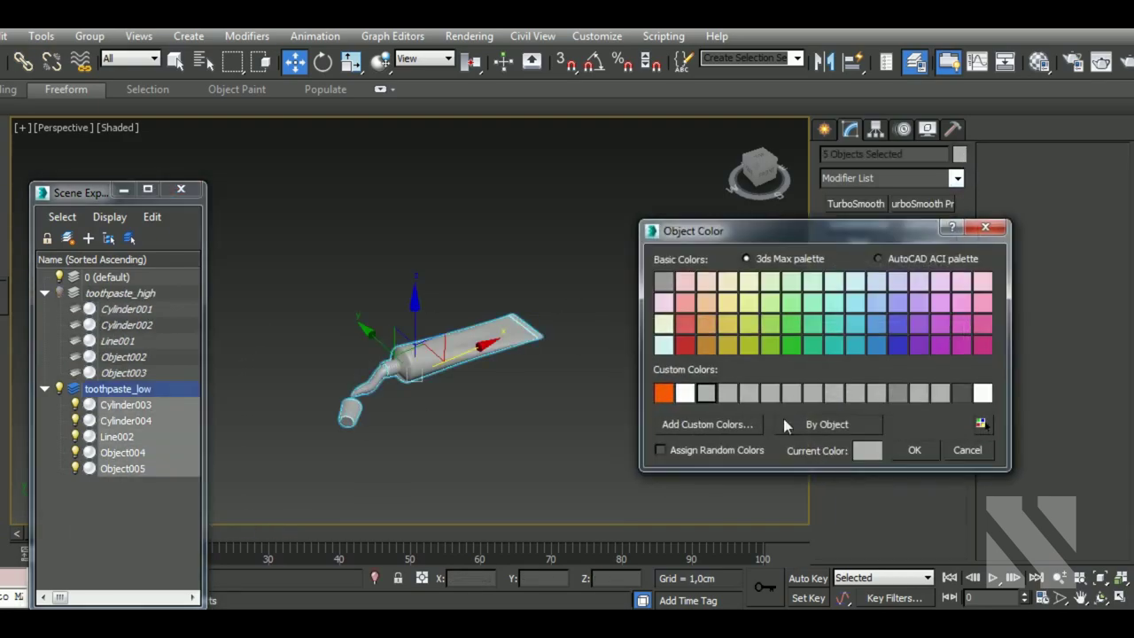
click(702, 349)
click(914, 450)
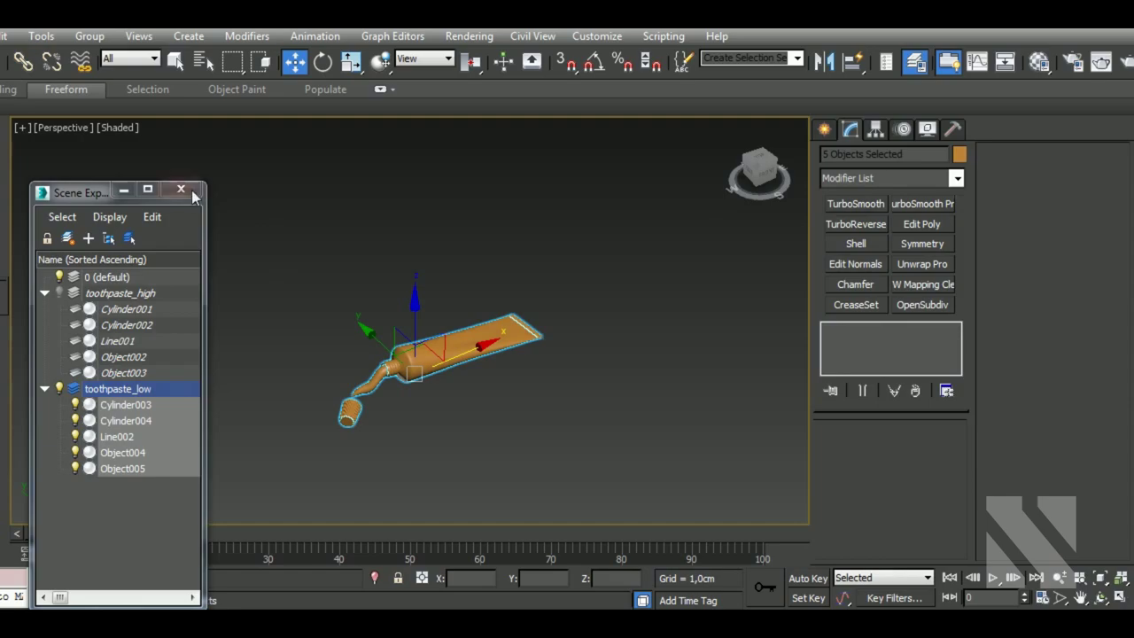
click(445, 440)
- Isolate the two tube bodies, Cylinder004 and Cylinder001, and select Cylinder004
click(461, 347)
click(58, 293)
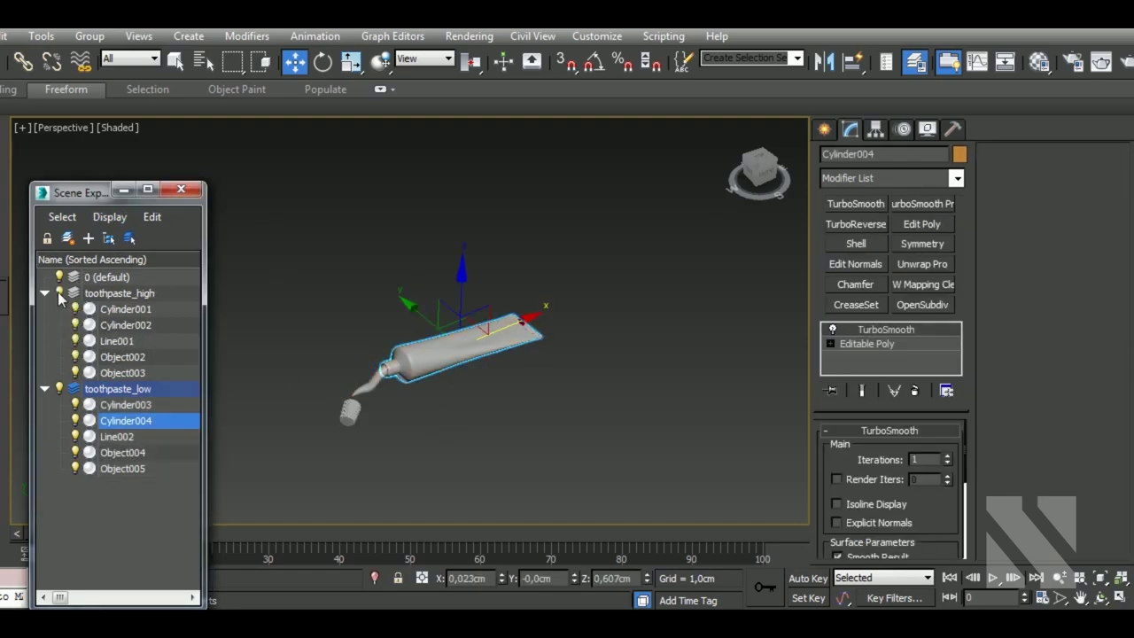
drag(478, 416, 436, 326)
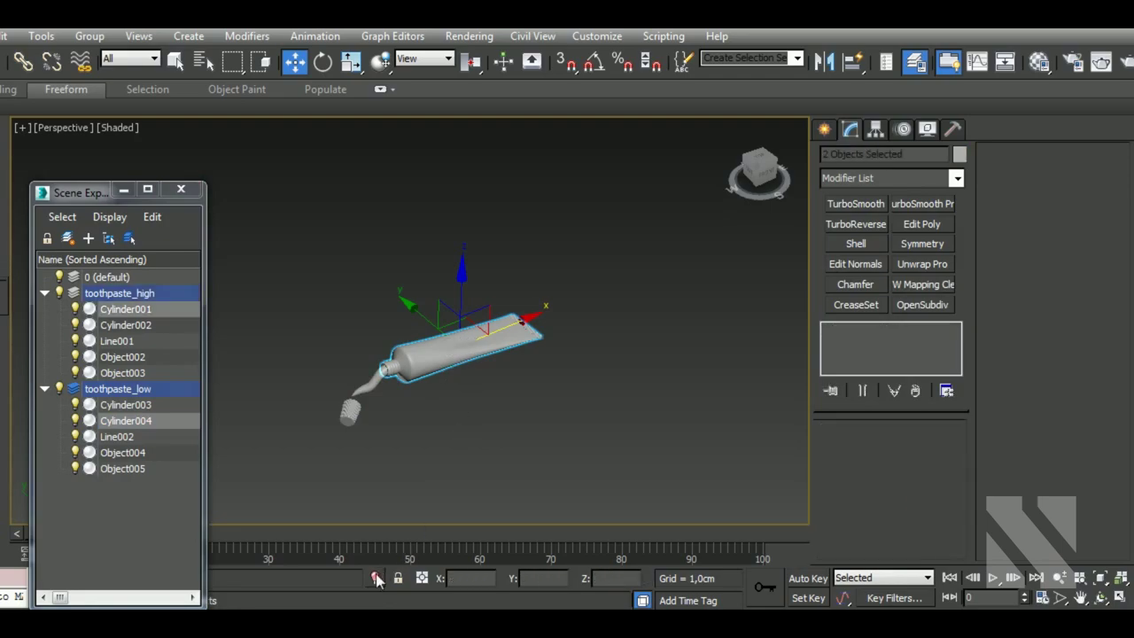
click(377, 579)
click(398, 372)
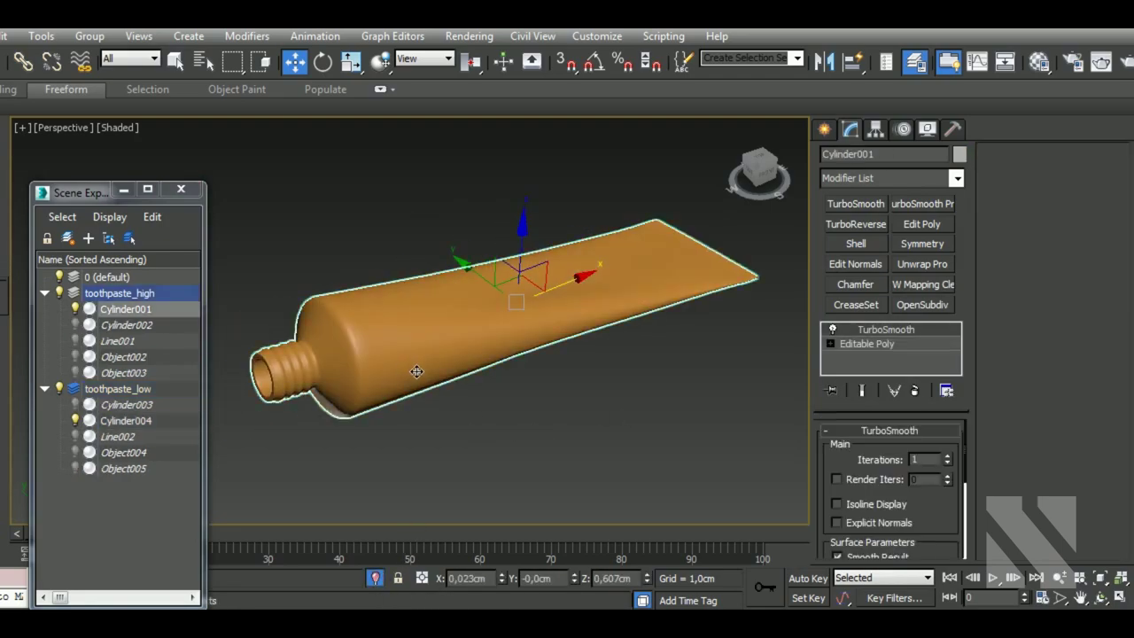
middle_drag(416, 371, 436, 377)
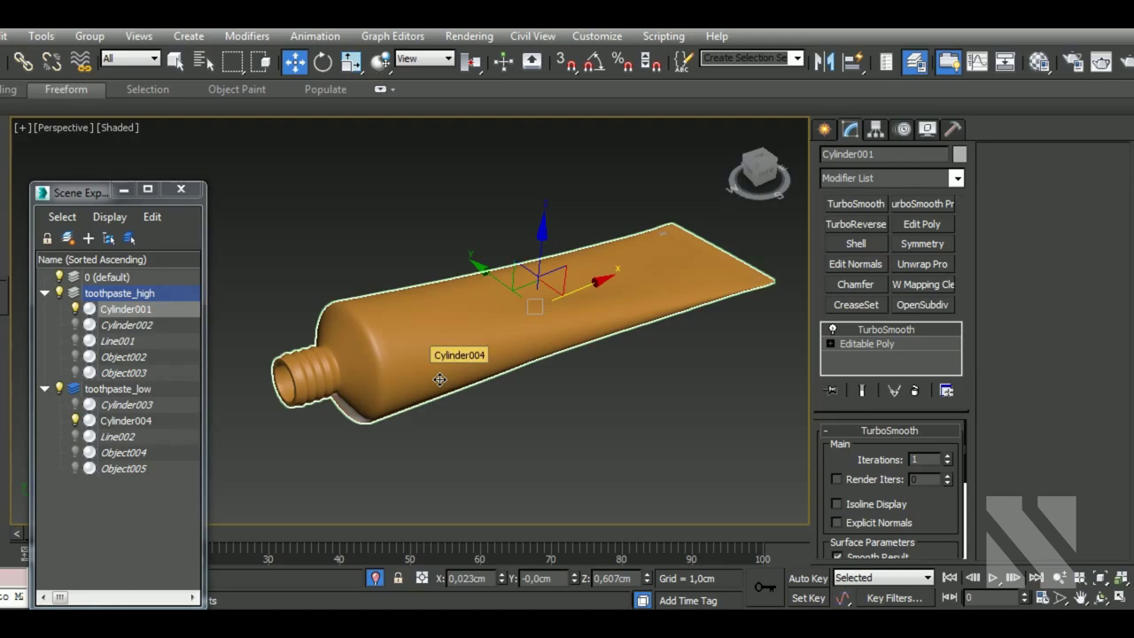
click(413, 364)
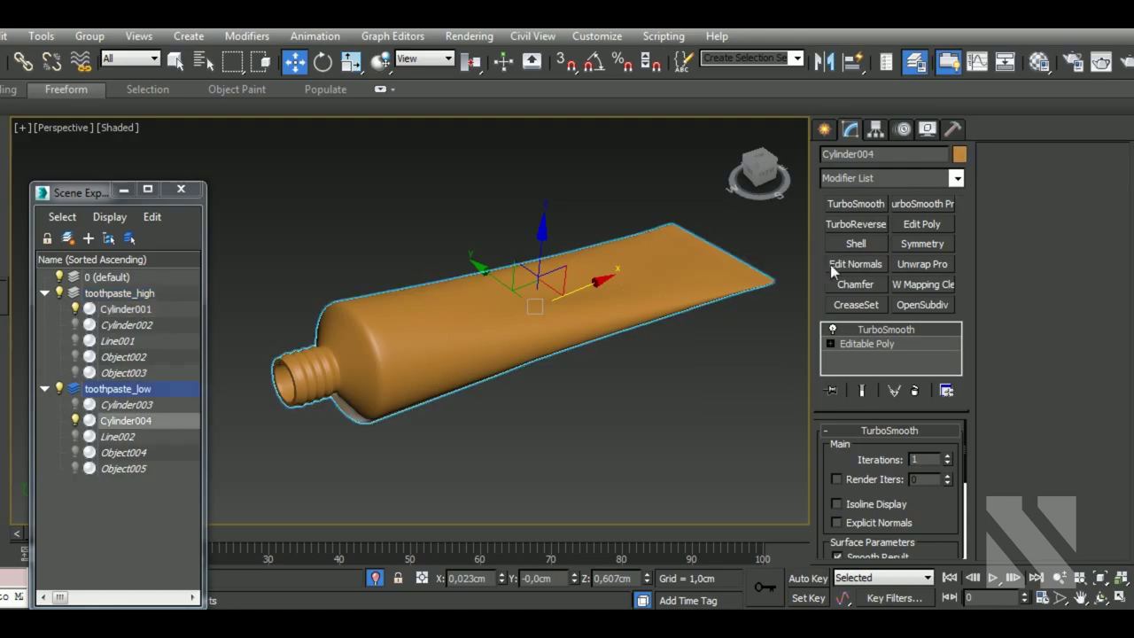
- Rename the low-poly tube Cylinder004 to a_low, fixing a typo
click(889, 157)
mouse_move(759, 165)
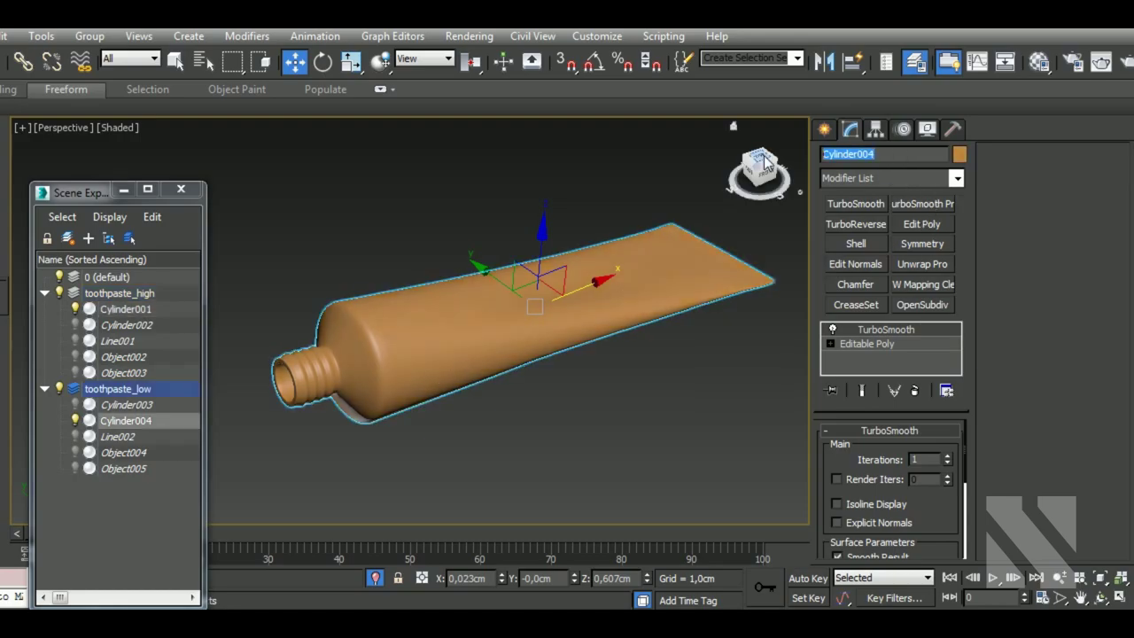
text(a_lolw)
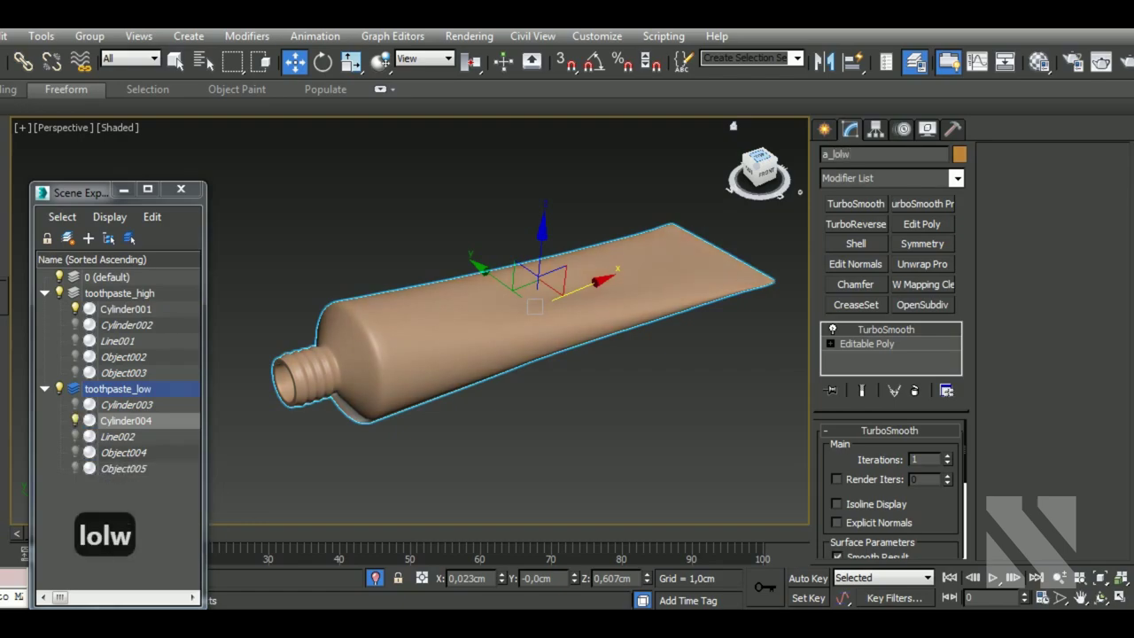
key(Return)
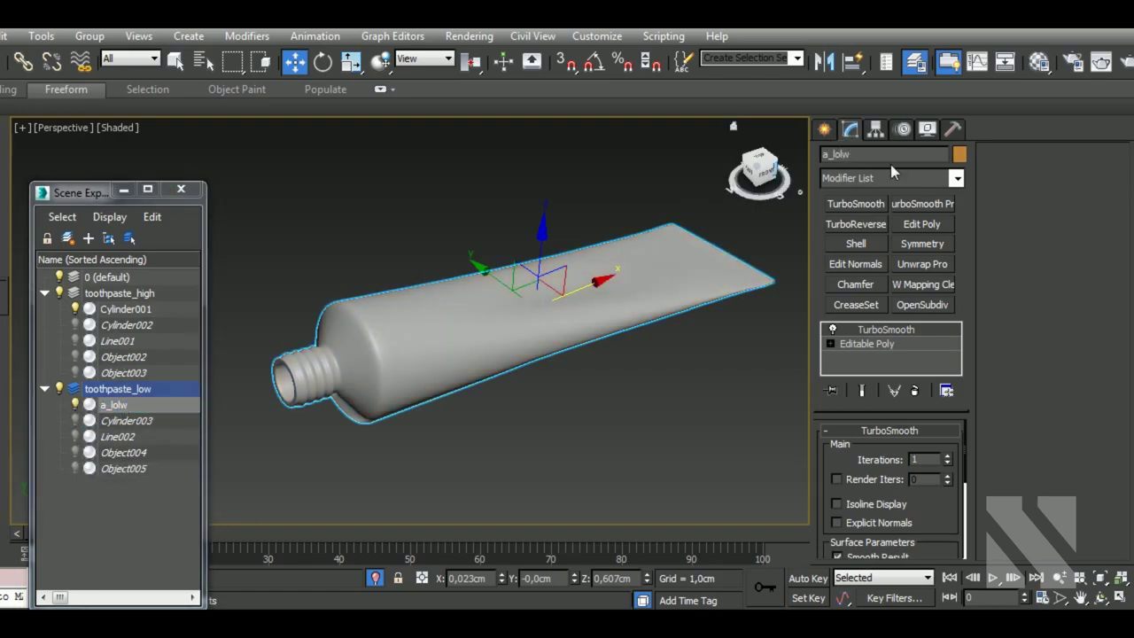
key(BackSpace)
key(Return)
- Rename Cylinder001 to a_high and hide the toothpaste_high layer
click(139, 310)
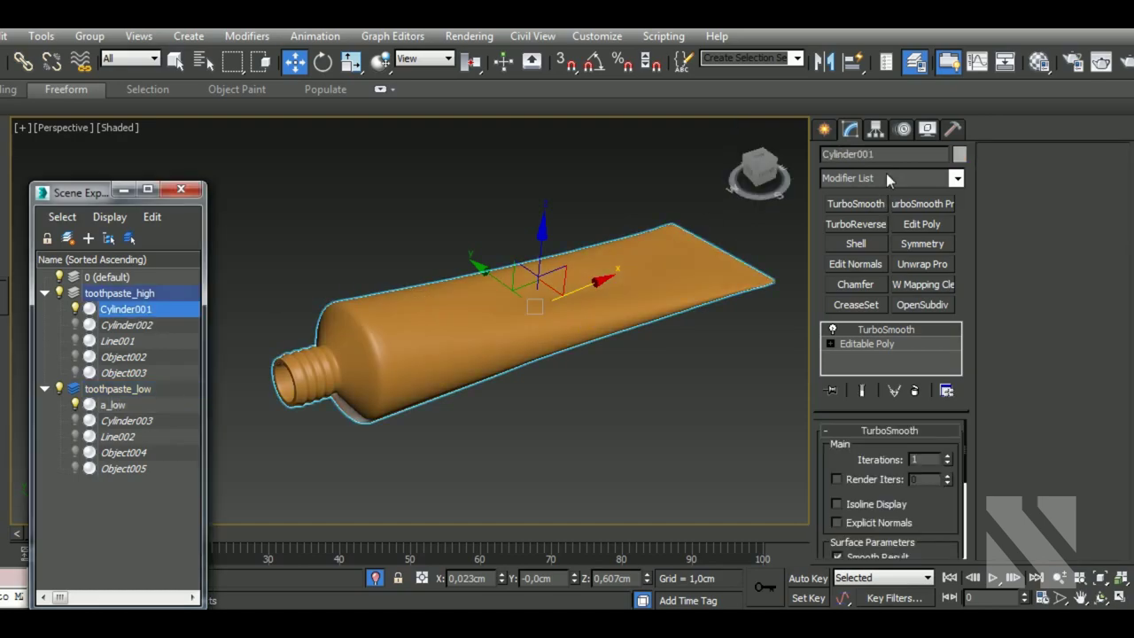
text(a_)
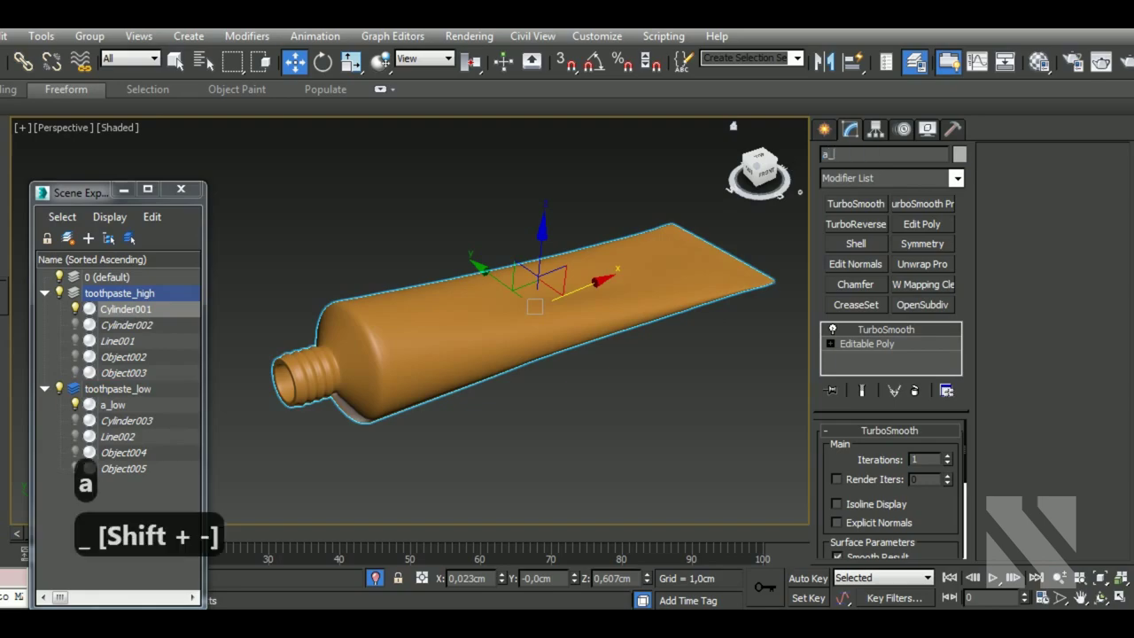
text(high)
key(Return)
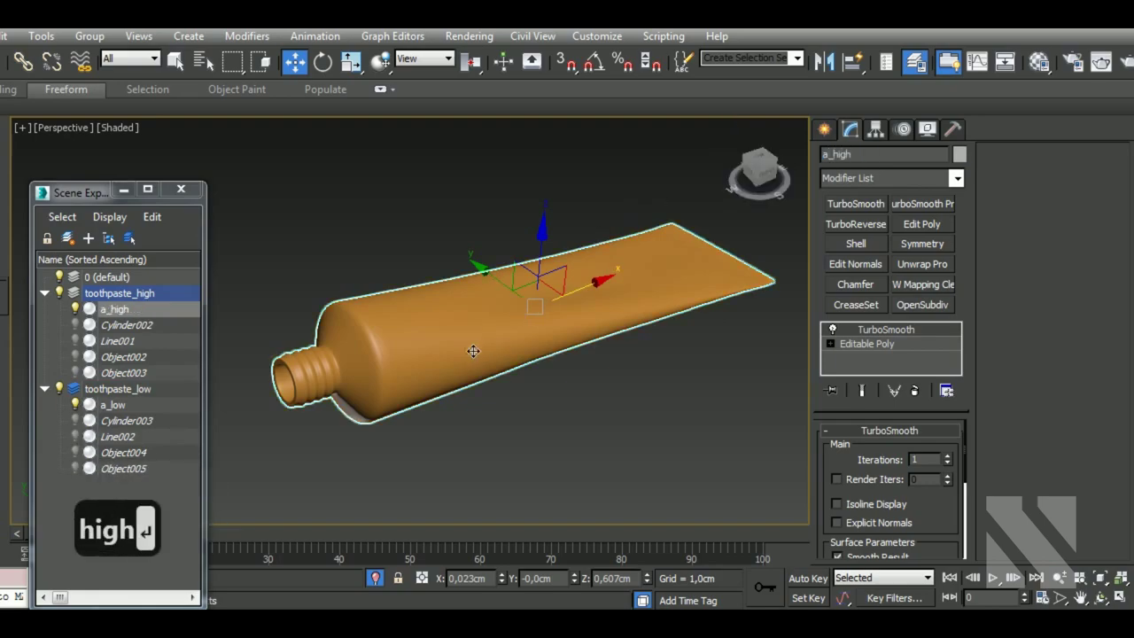
click(59, 292)
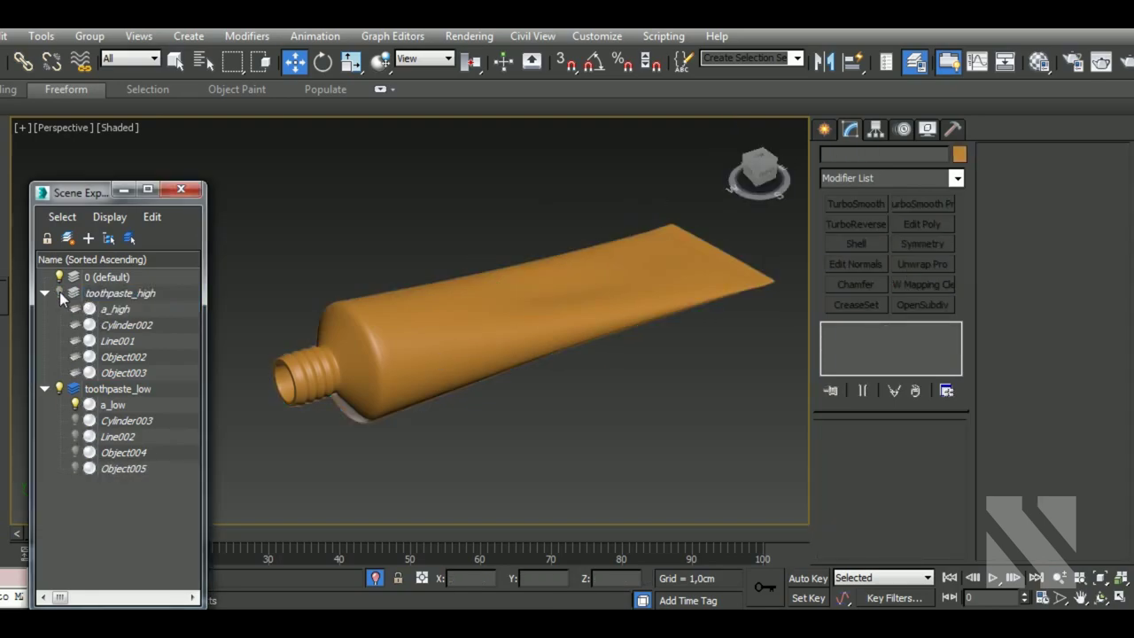
- Compare the layers, then leave both toothpaste_low and toothpaste_high visible and close Scene Explorer
click(60, 387)
click(59, 293)
click(59, 293)
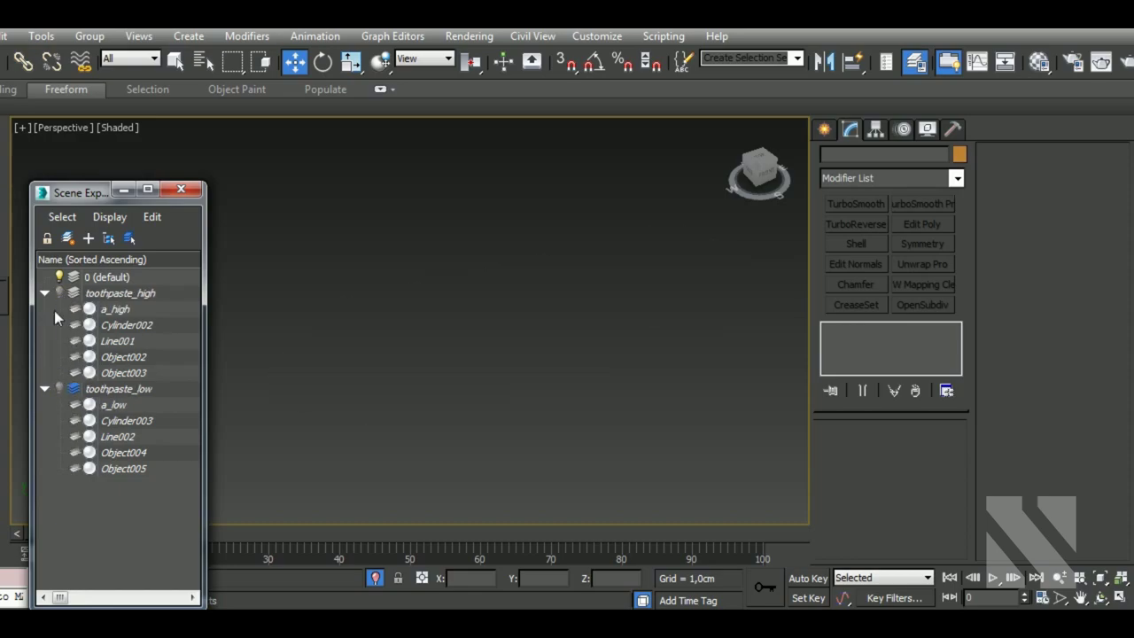
click(58, 388)
click(361, 334)
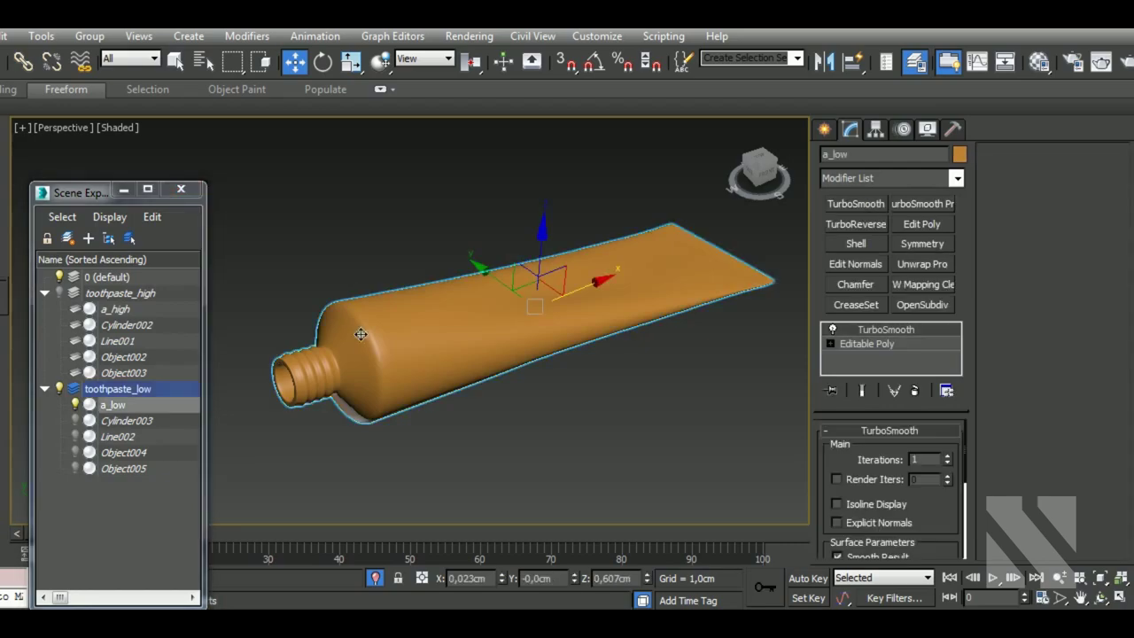
click(59, 293)
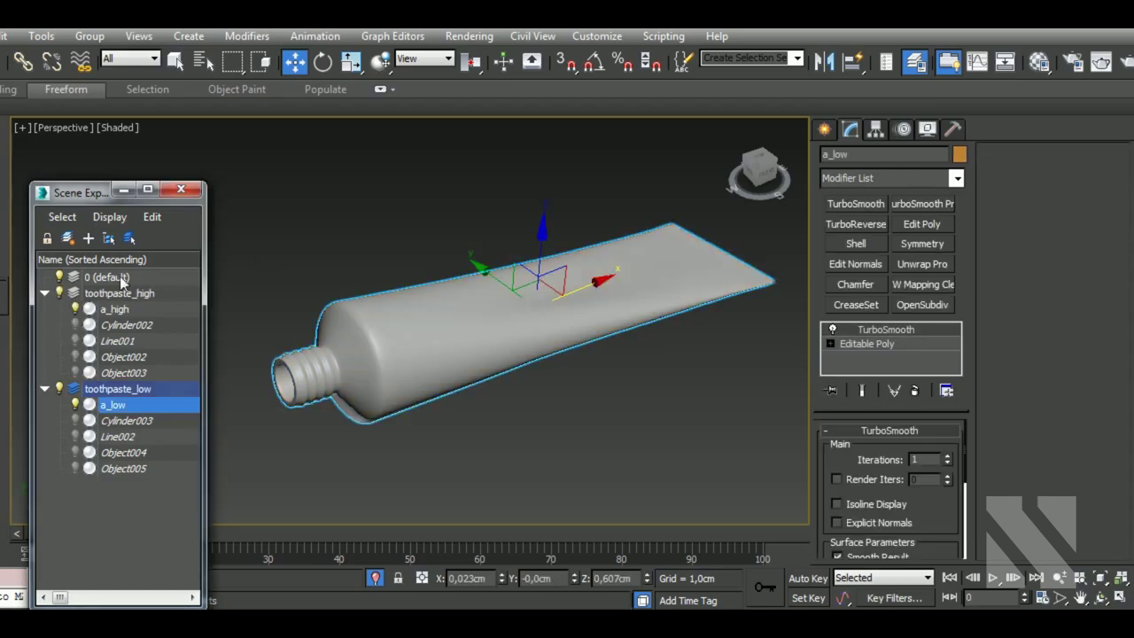
click(180, 189)
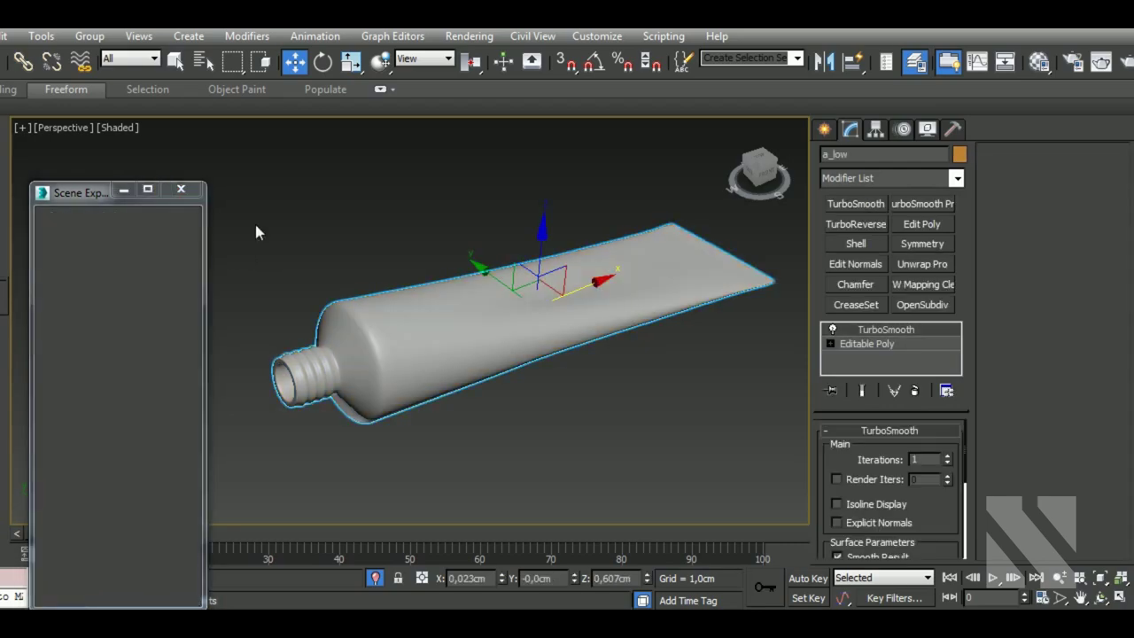
- Select a_low, reframe it and turn on edged-faces display with F4
click(472, 383)
scroll(484, 375, up, 2)
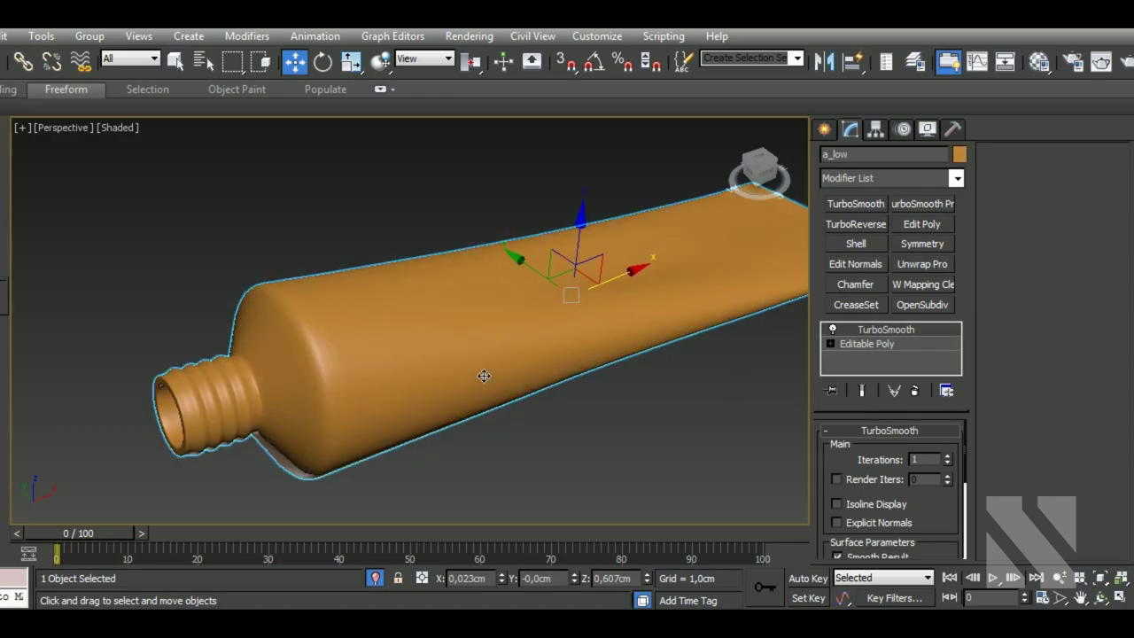
mouse_move(592, 386)
middle_down()
mouse_move(602, 372)
mouse_move(608, 395)
mouse_move(515, 389)
mouse_move(626, 399)
mouse_move(734, 391)
middle_up()
key(F4)
scroll(596, 387, down, 3)
scroll(734, 391, up, 5)
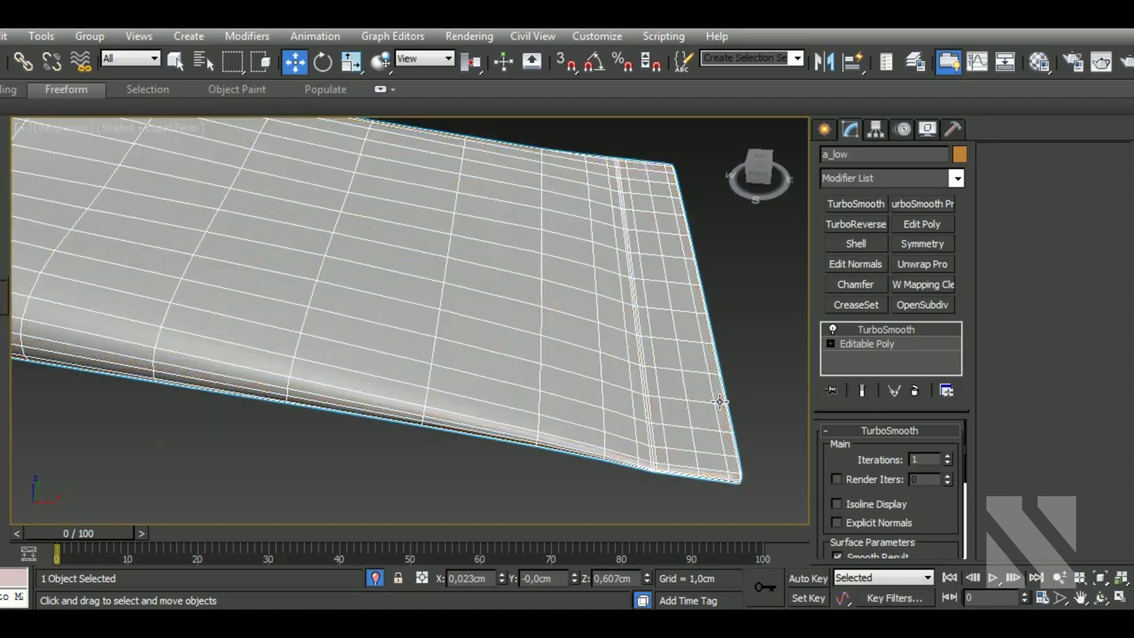
scroll(736, 392, down, 2)
scroll(739, 392, down, 6)
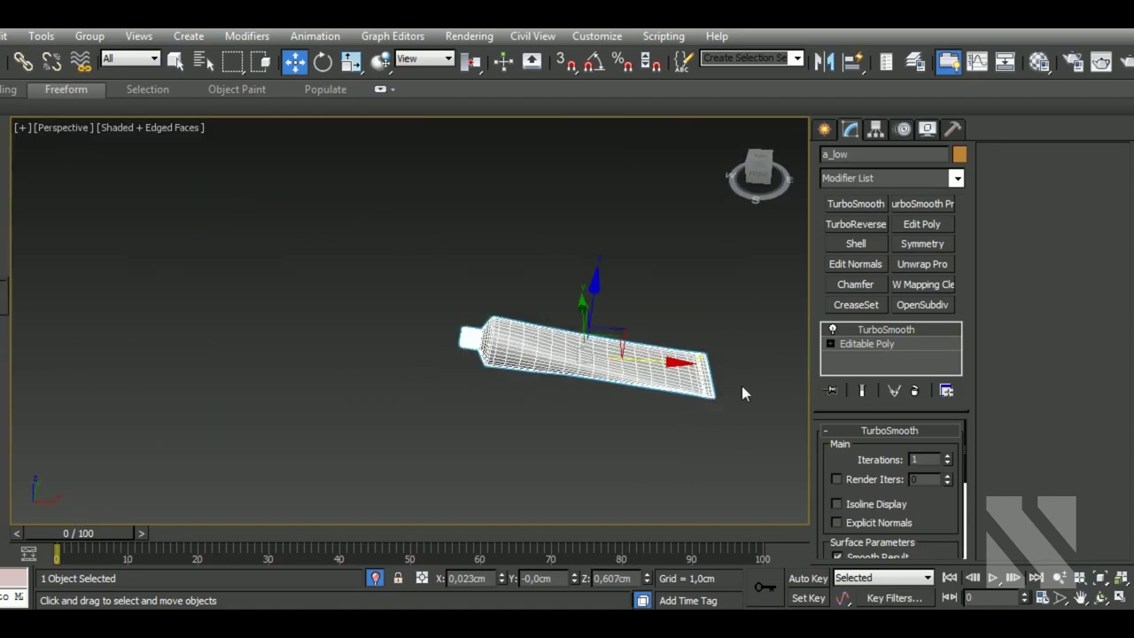
- Add an Edit Poly modifier above TurboSmooth on a_low
click(930, 224)
mouse_move(734, 391)
alt+middle_down()
mouse_move(712, 417)
mouse_move(723, 377)
alt+middle_up()
right_click(871, 330)
- Collapse a_low to an Editable Poly and remove two shoulder edge loops
click(922, 414)
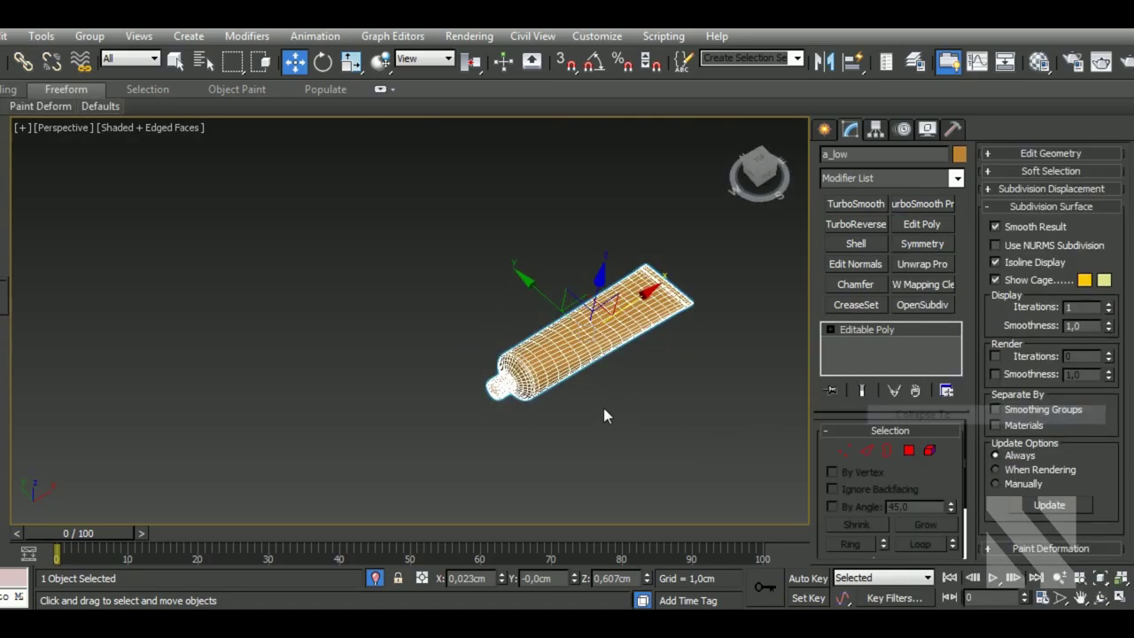
key(2)
scroll(549, 372, up, 5)
scroll(552, 375, up, 3)
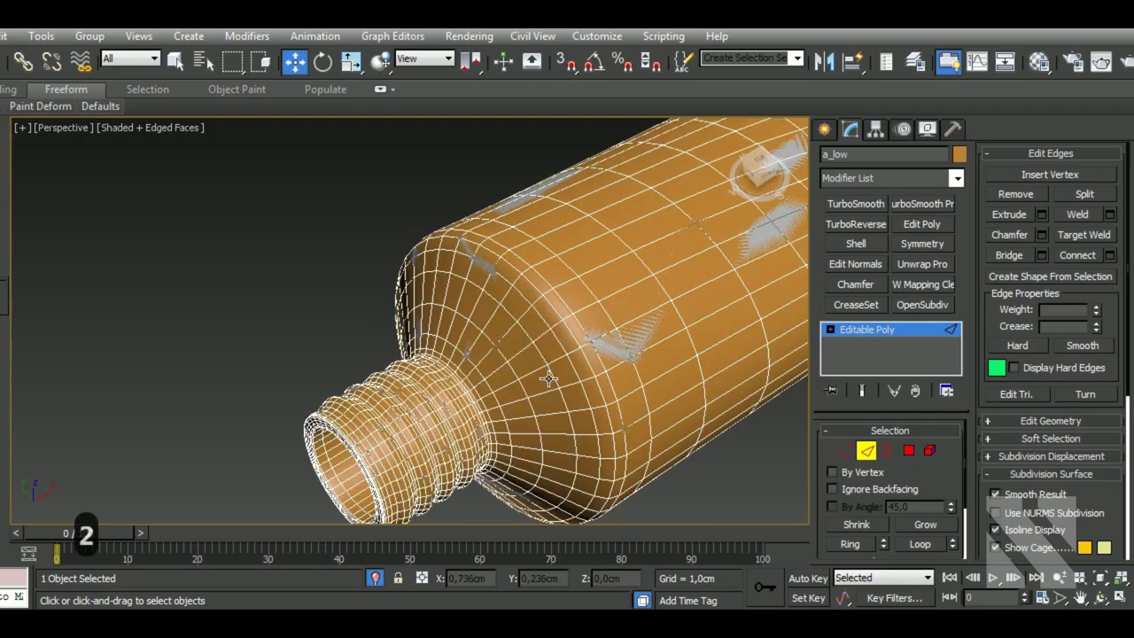
double_click(554, 371)
double_click(510, 400)
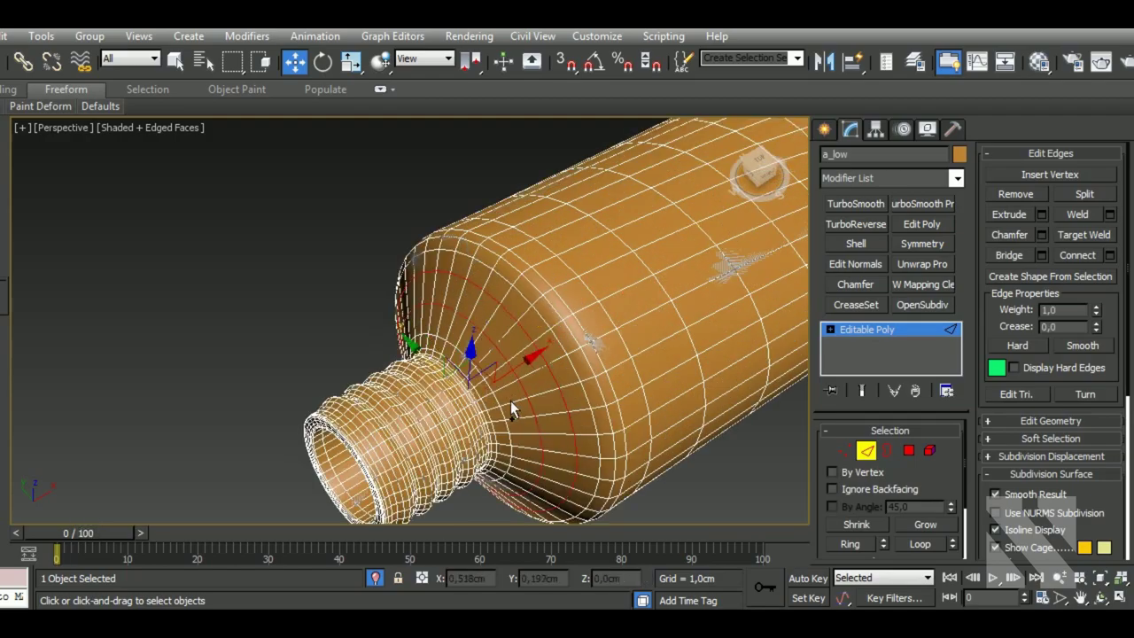
click(1015, 193)
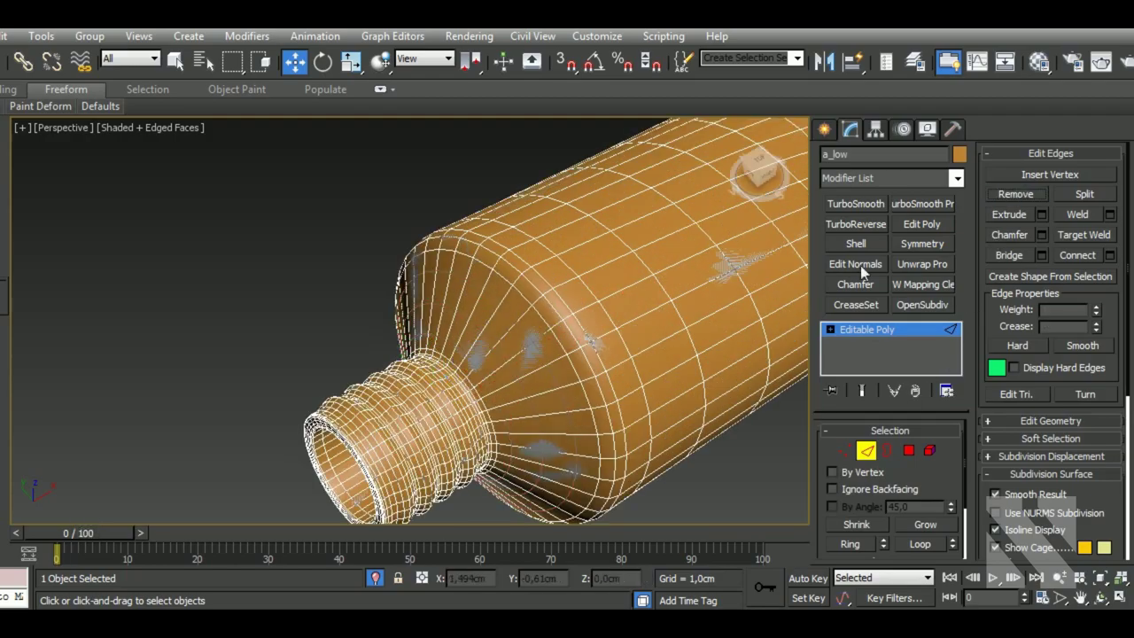
- In front view, remove an edge loop at the left of the neck ridges
scroll(468, 384, up, 2)
scroll(519, 313, up, 3)
scroll(519, 313, down, 5)
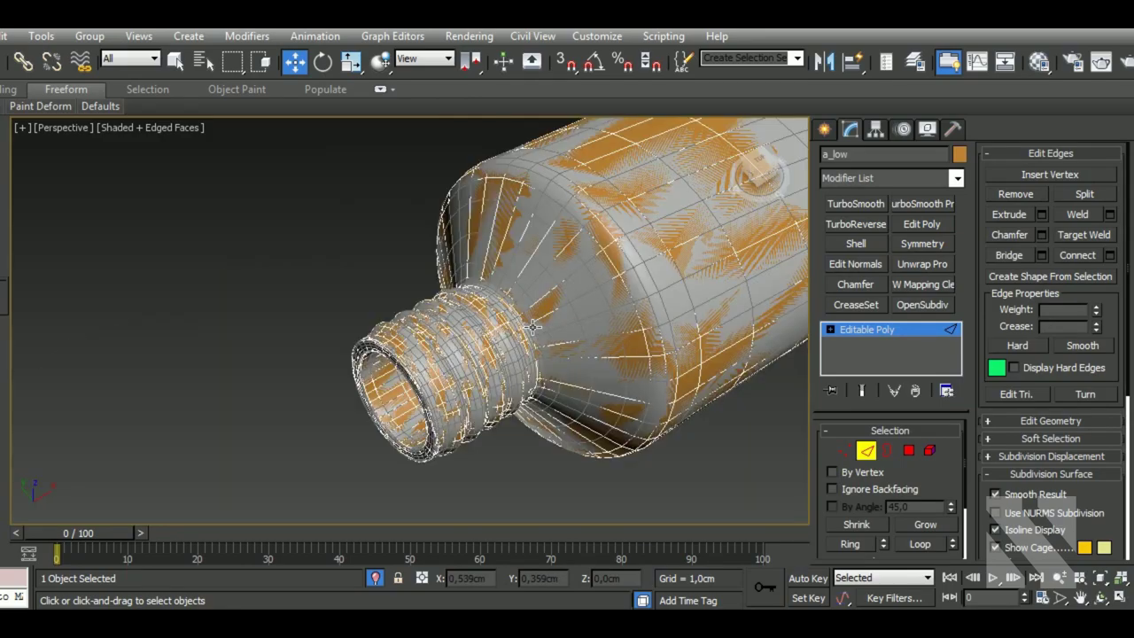
key(f)
scroll(365, 309, up, 2)
scroll(365, 309, up, 3)
scroll(365, 309, up, 3)
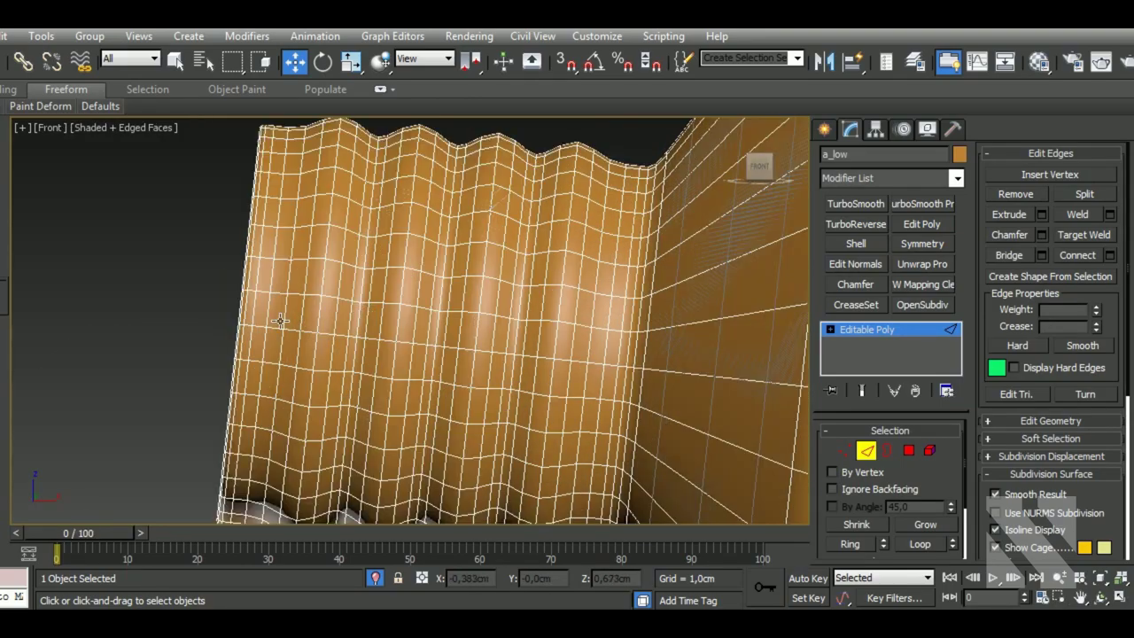
double_click(272, 321)
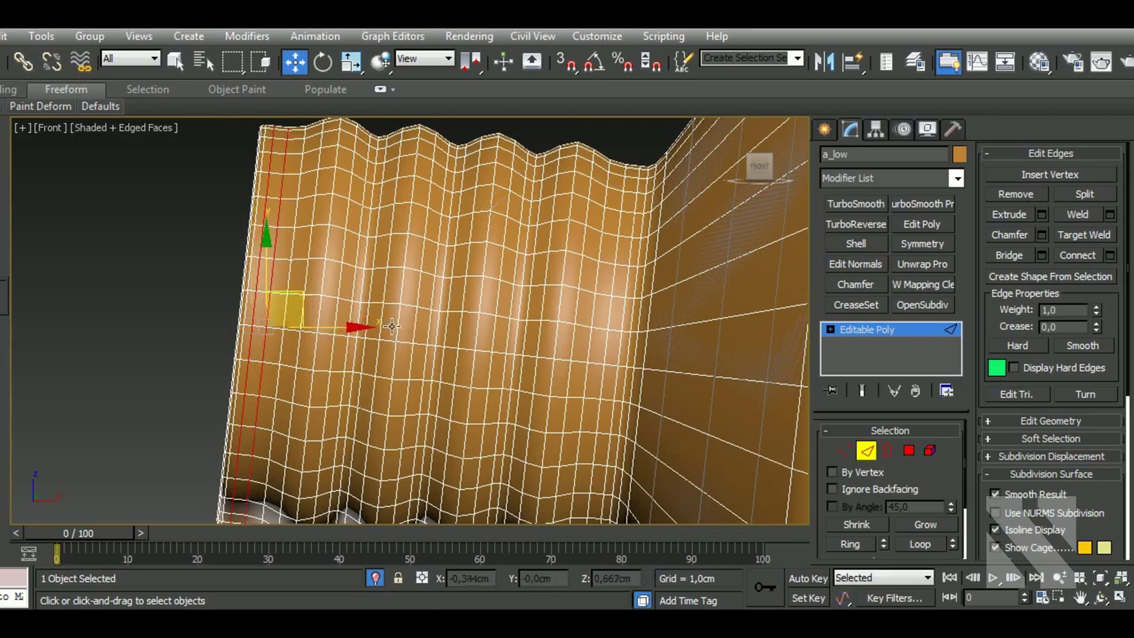
click(1020, 195)
key(ctrl+z)
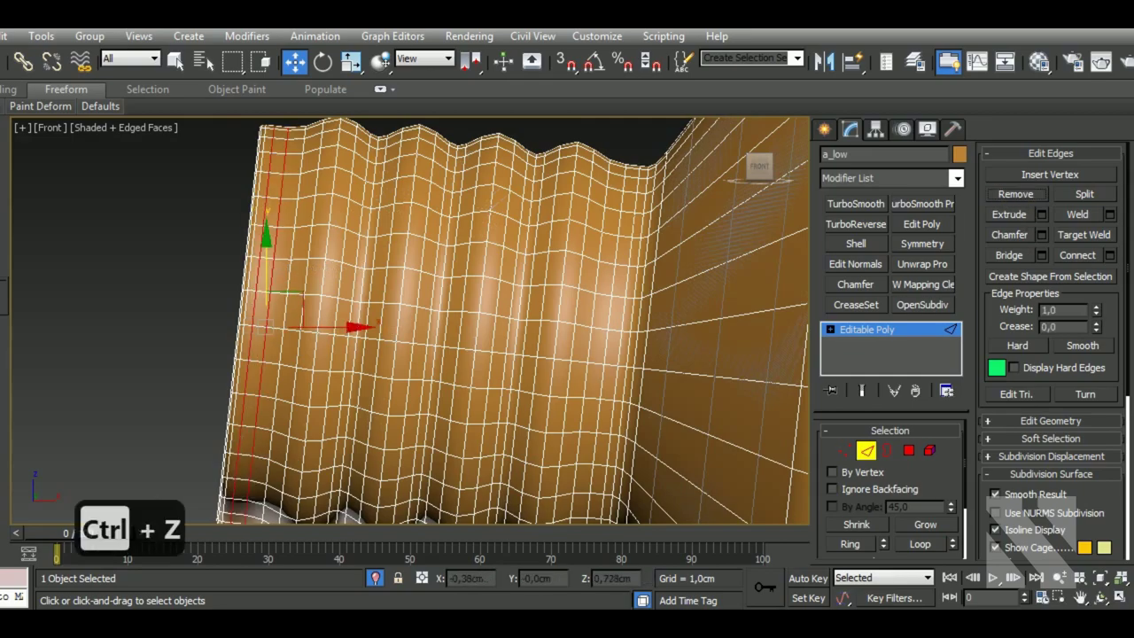
key(ctrl+z)
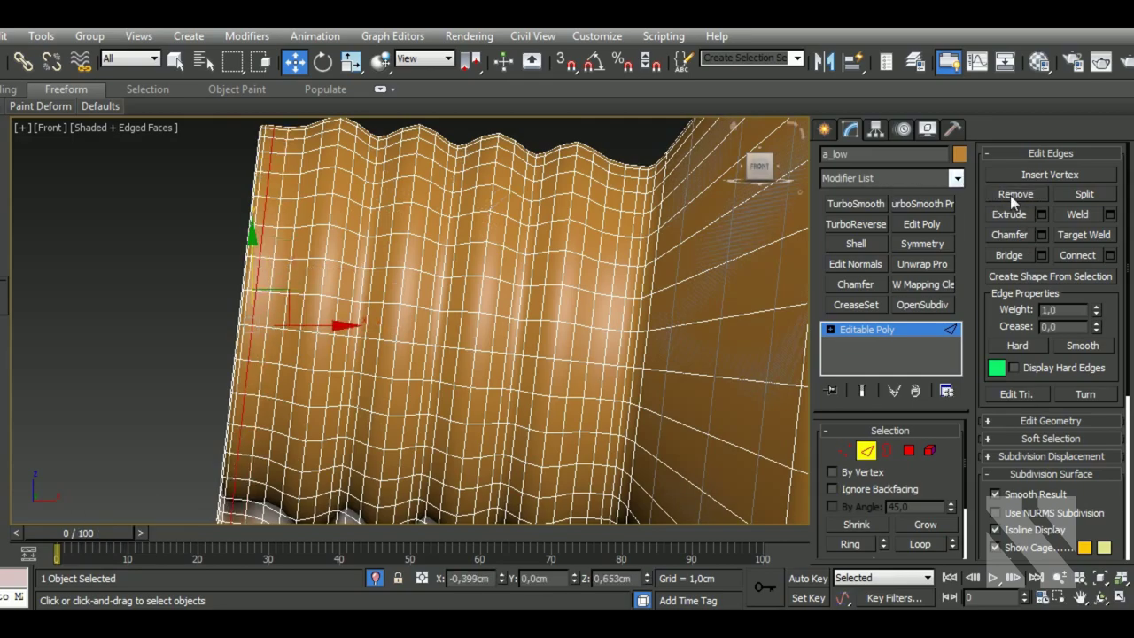
click(1013, 195)
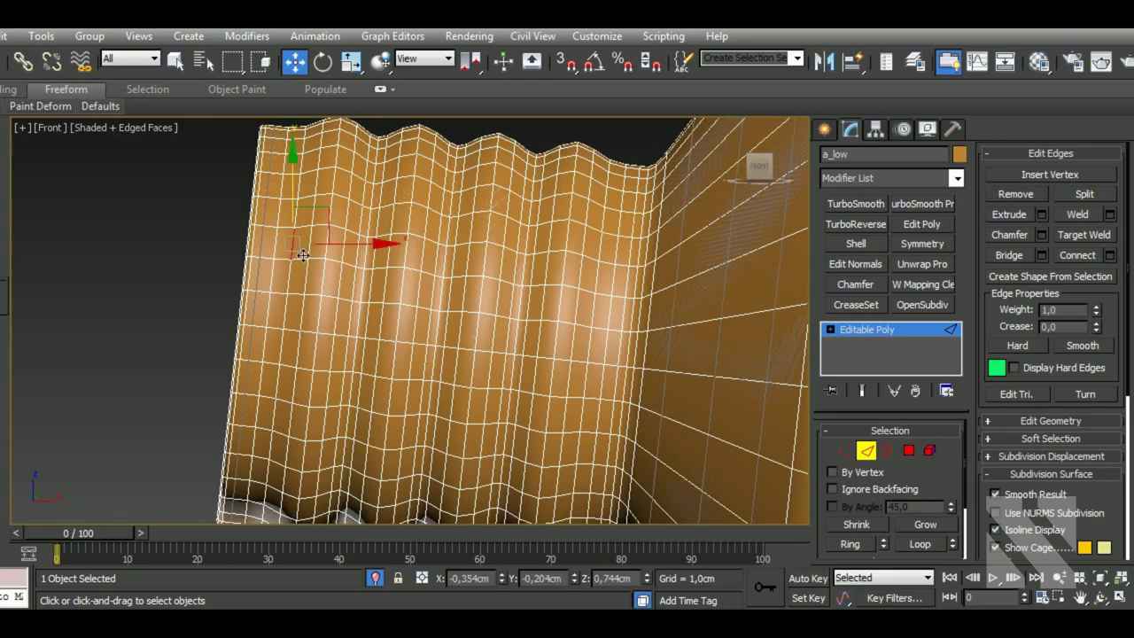
- Remove a group of vertical edge loops across the ridges
double_click(302, 254)
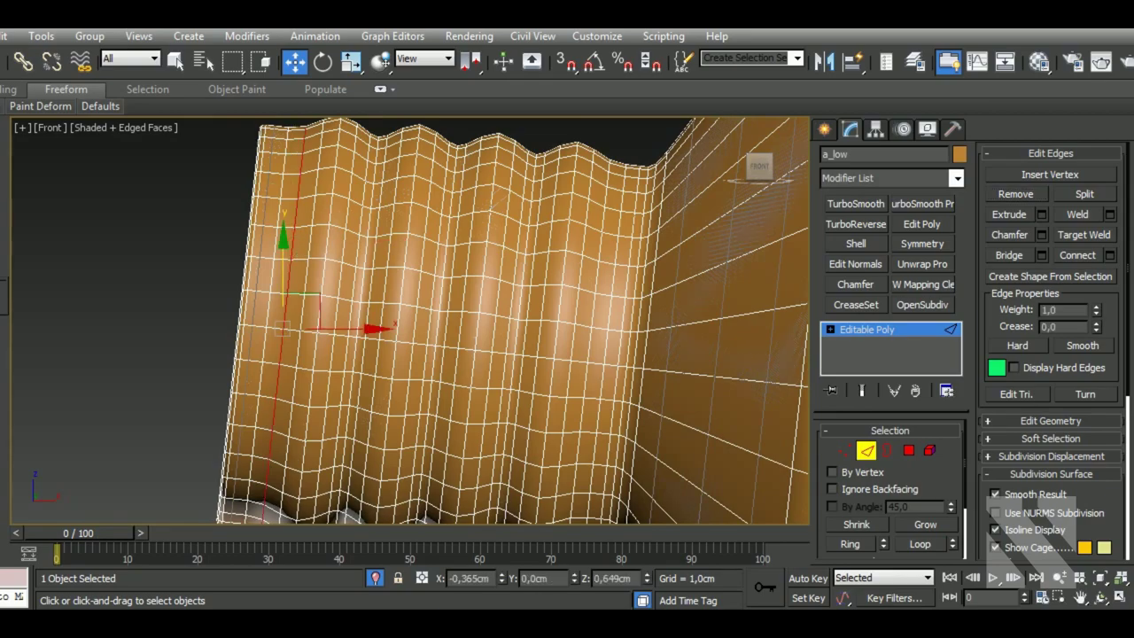
double_click(376, 266)
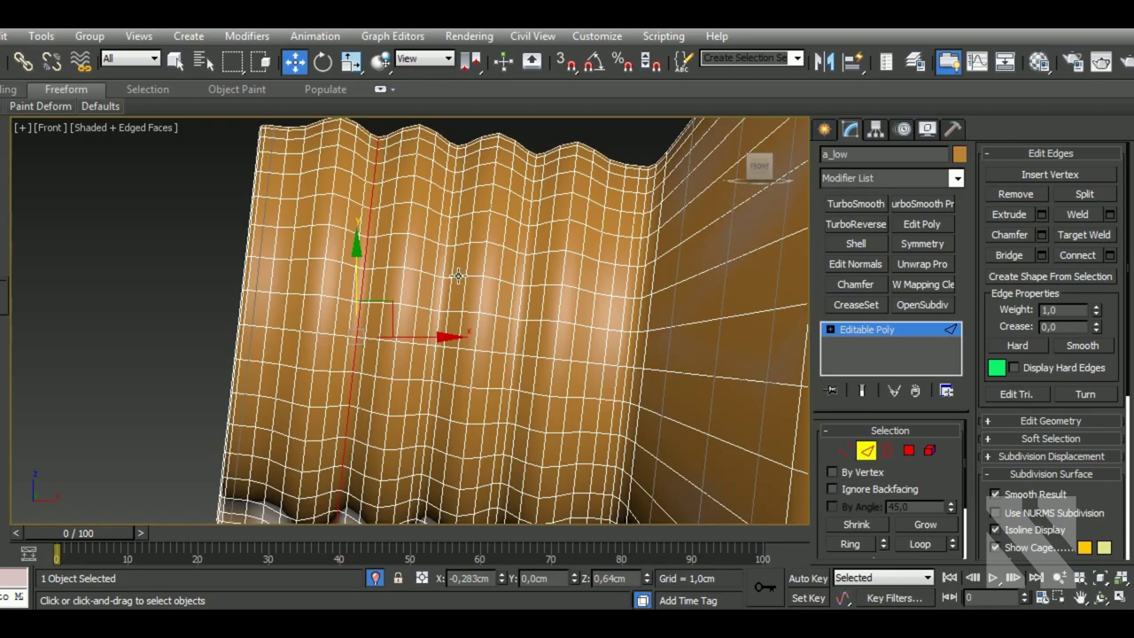
ctrl+double_click(458, 276)
ctrl+double_click(422, 273)
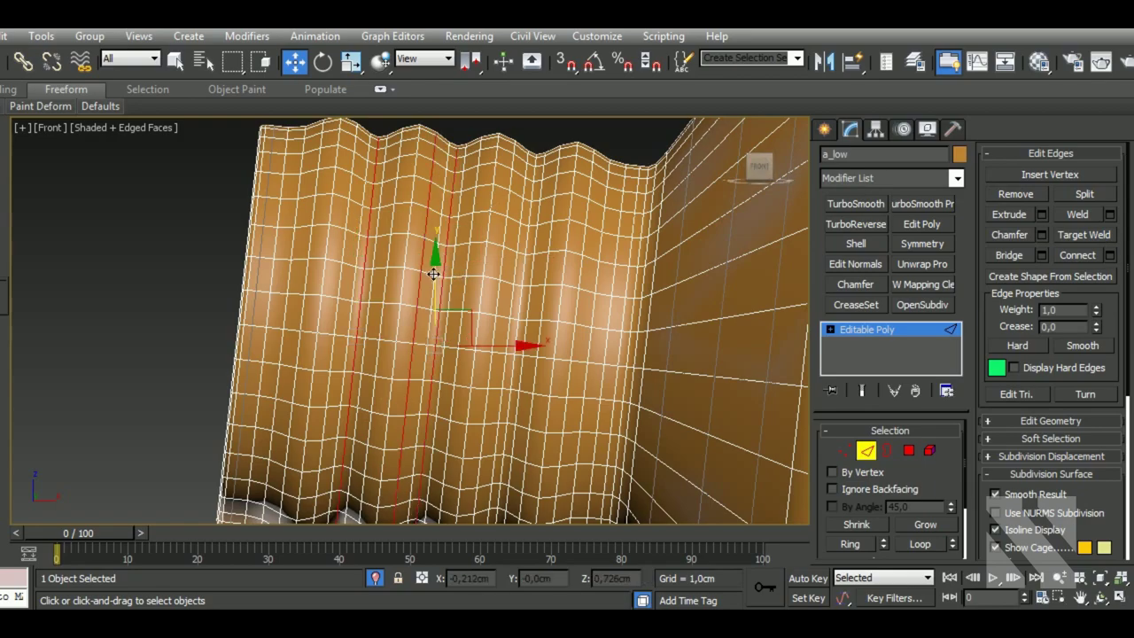
ctrl+double_click(404, 270)
click(1014, 194)
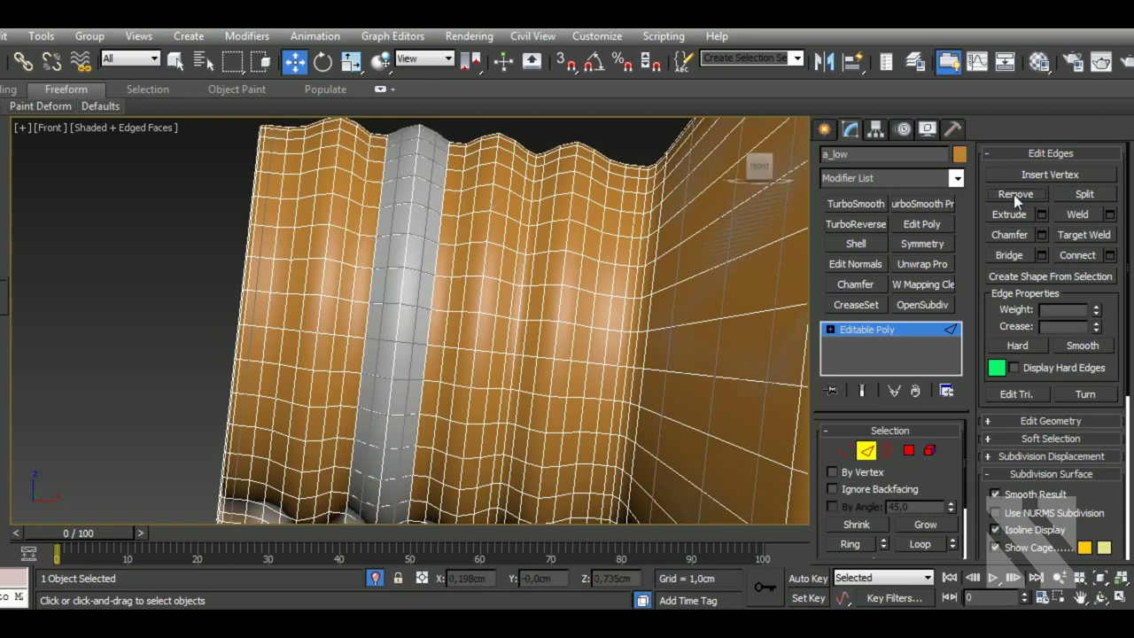
- Inspect the smoothed strip in wireframe and undo the grey ring edit
double_click(416, 286)
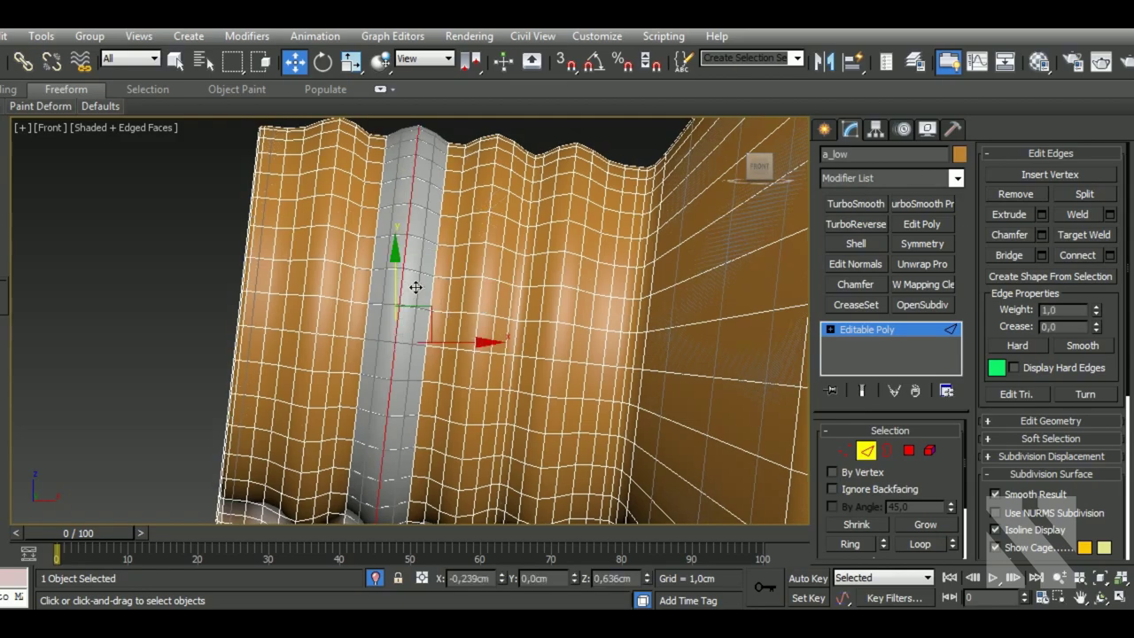
alt+middle_drag(416, 287, 454, 295)
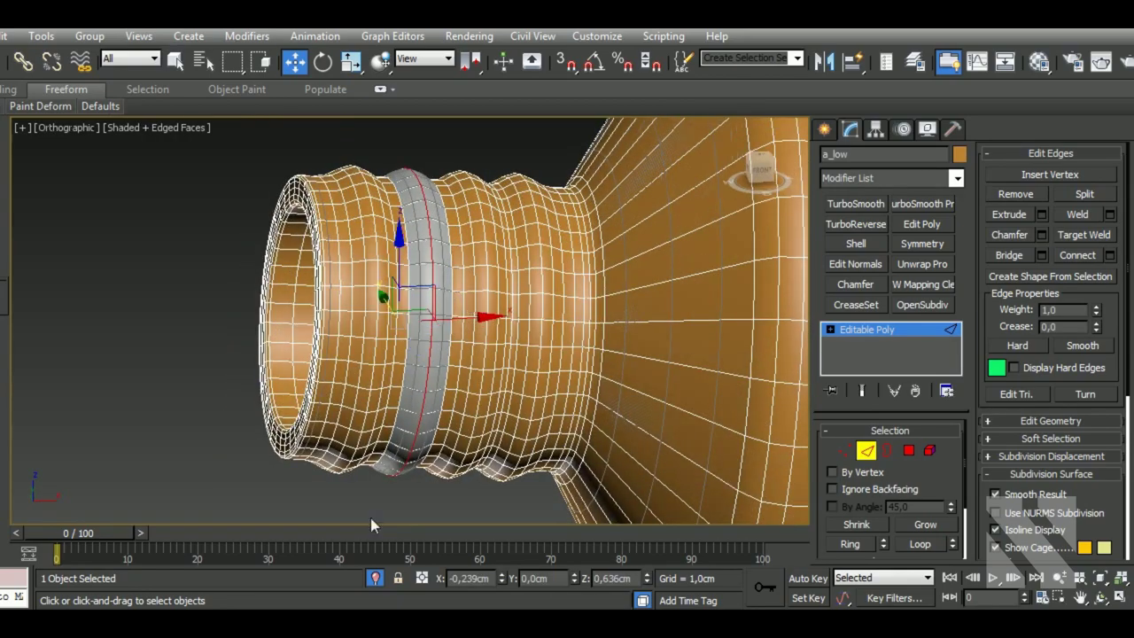
middle_drag(465, 386, 465, 397)
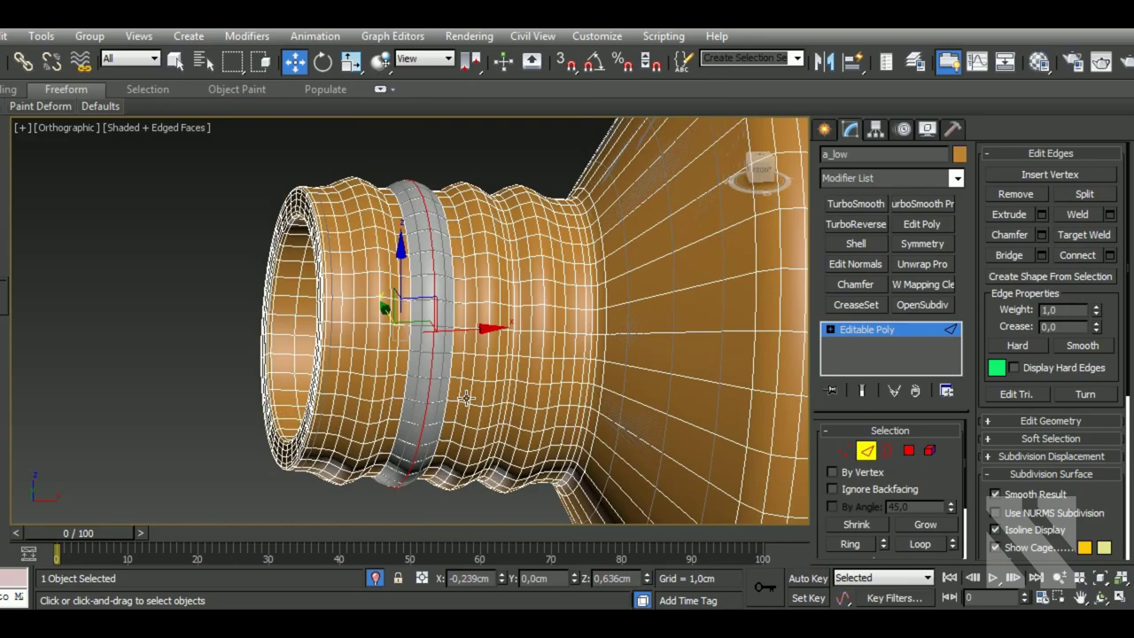
key(F3)
scroll(453, 315, up, 2)
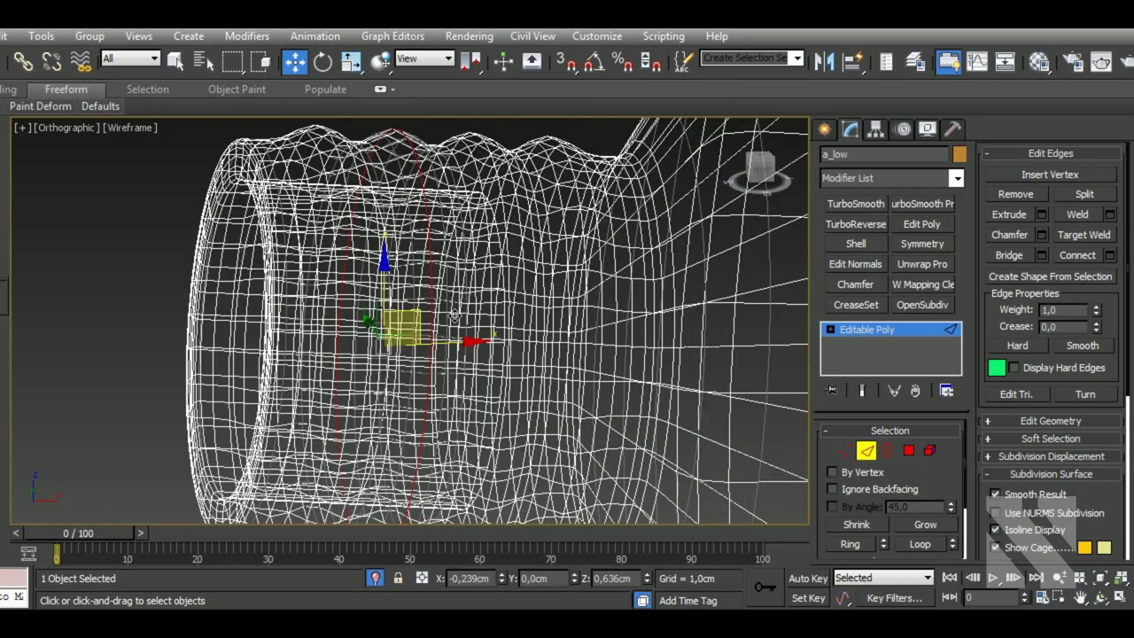
key(F3)
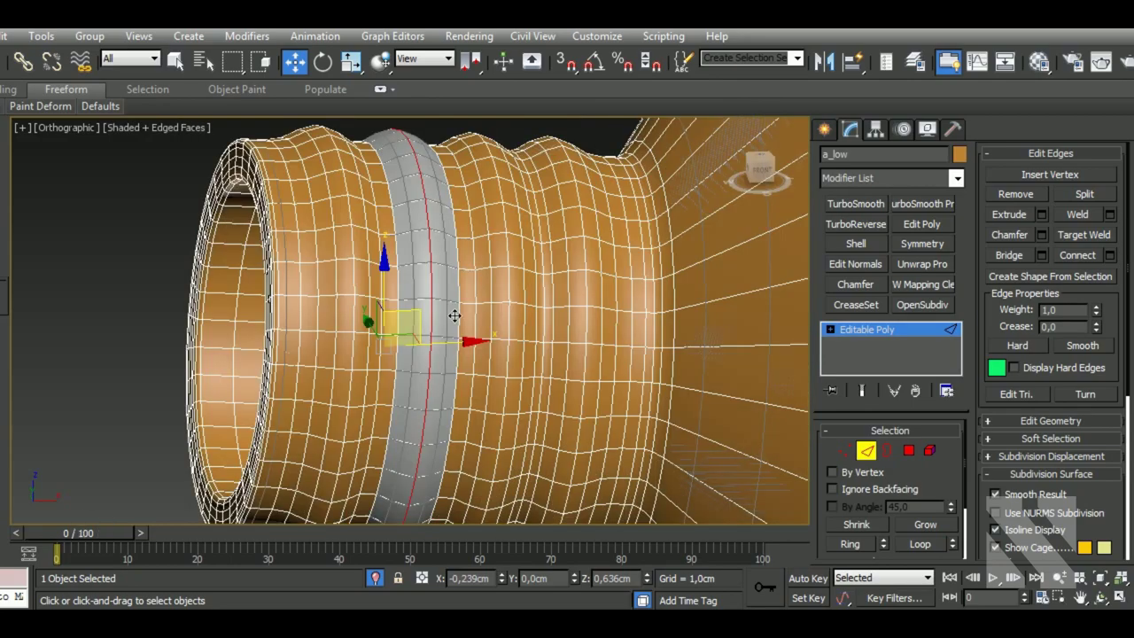
key(ctrl+z)
key(ctrl+z)
key(ctrl+z)
- Remove three rib edge loops, then two more near the neck base
alt+middle_drag(463, 330, 449, 306)
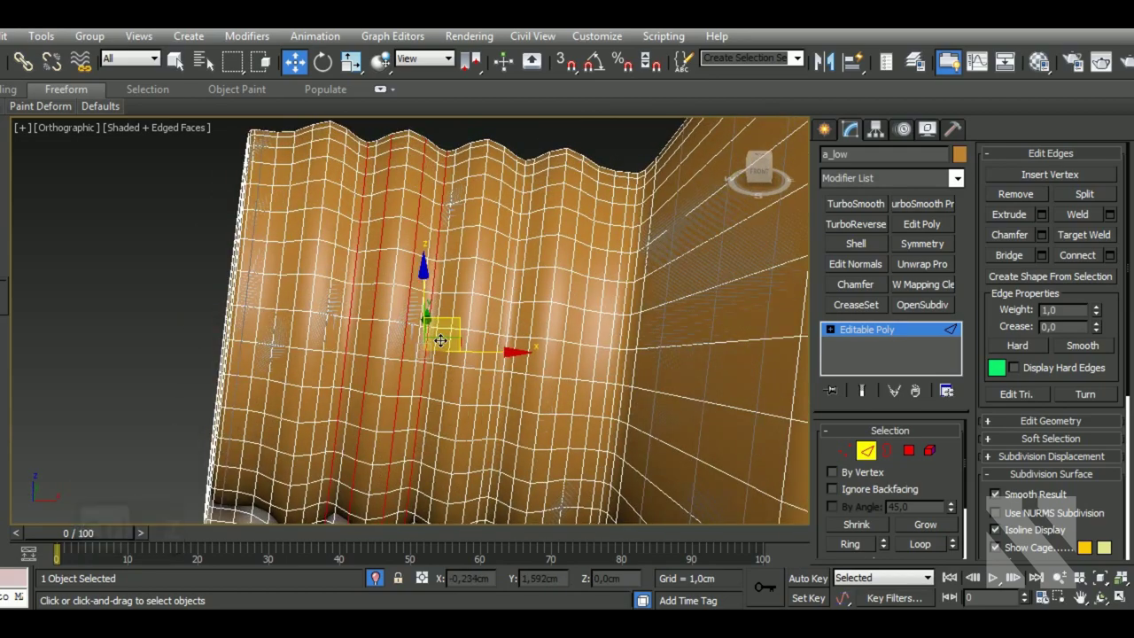
double_click(434, 305)
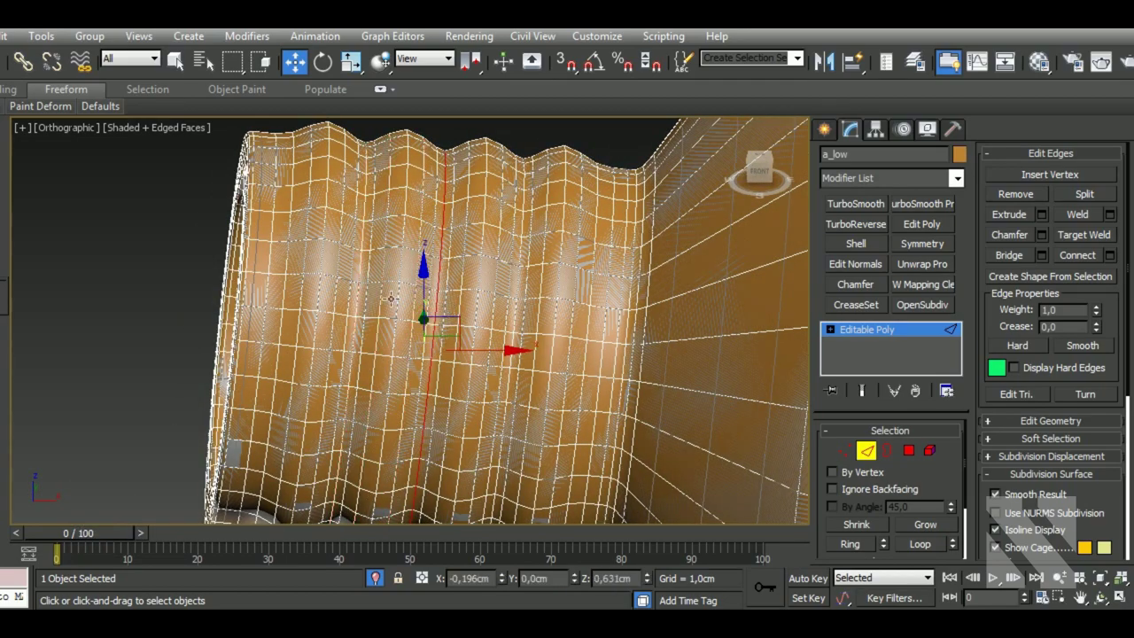
ctrl+double_click(374, 283)
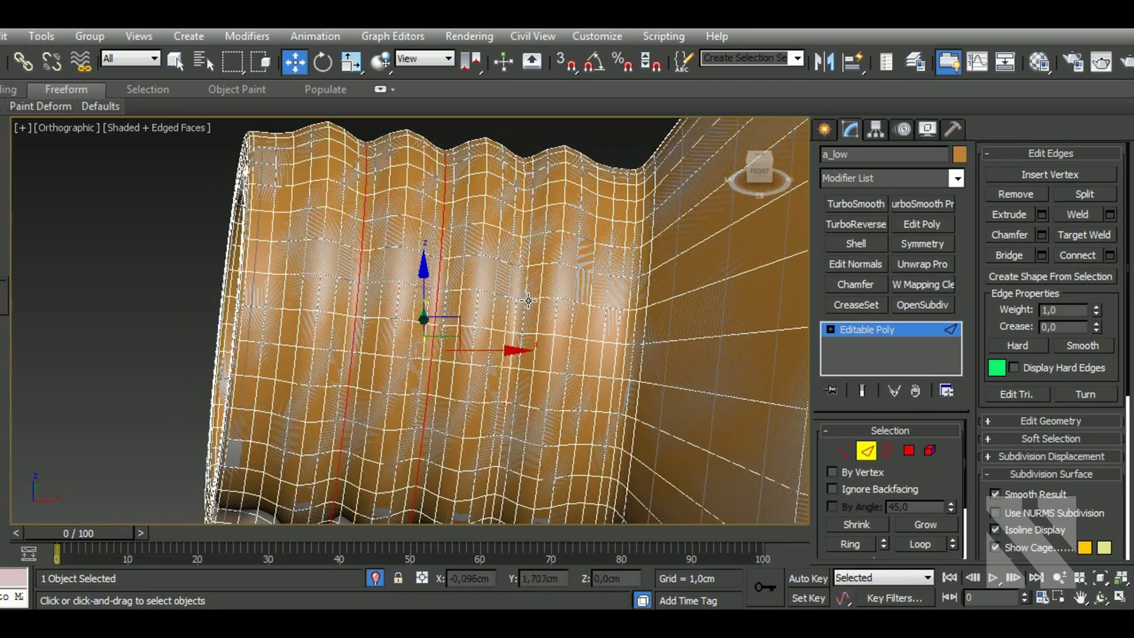
ctrl+double_click(528, 301)
click(1020, 196)
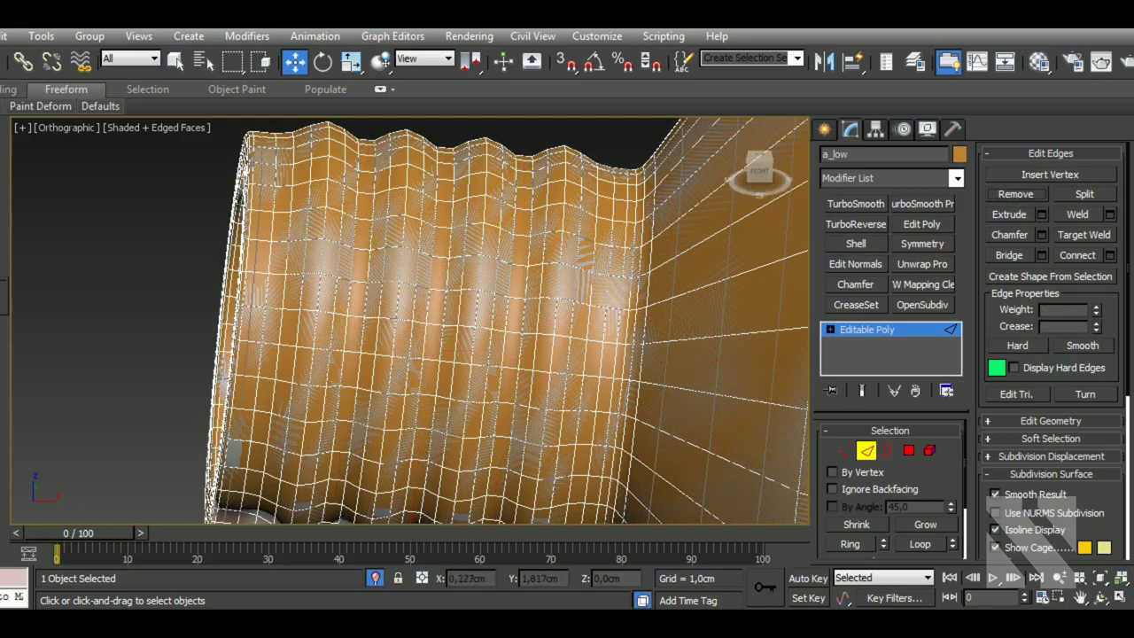
double_click(620, 312)
ctrl+double_click(636, 309)
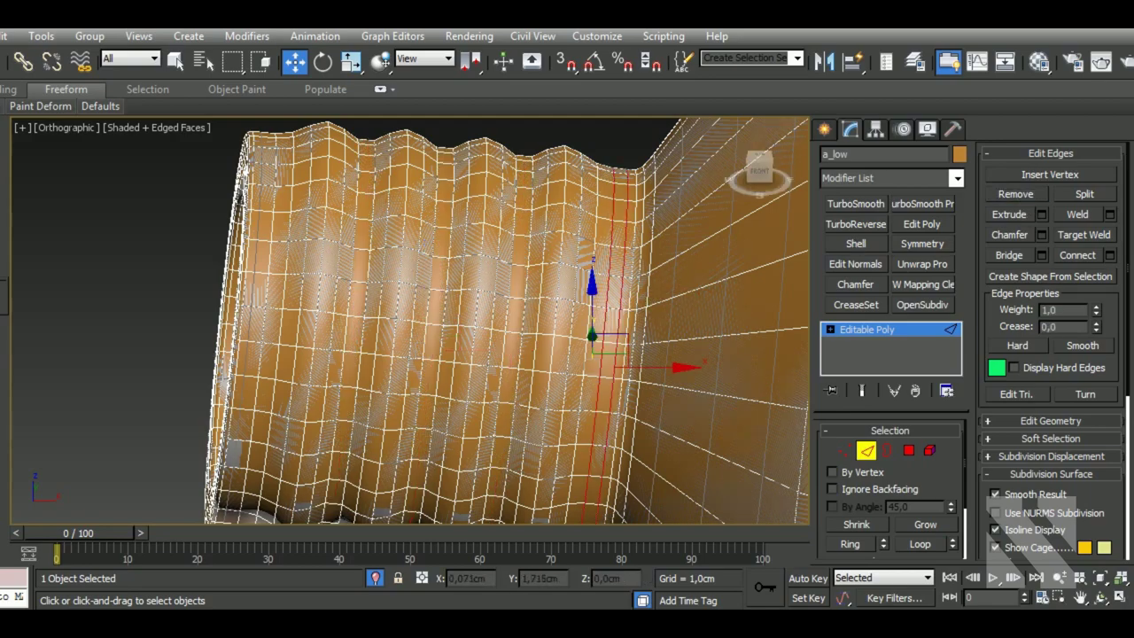
click(1017, 195)
- Remove one more edge loop near the neck's open end
alt+middle_drag(620, 311, 638, 310)
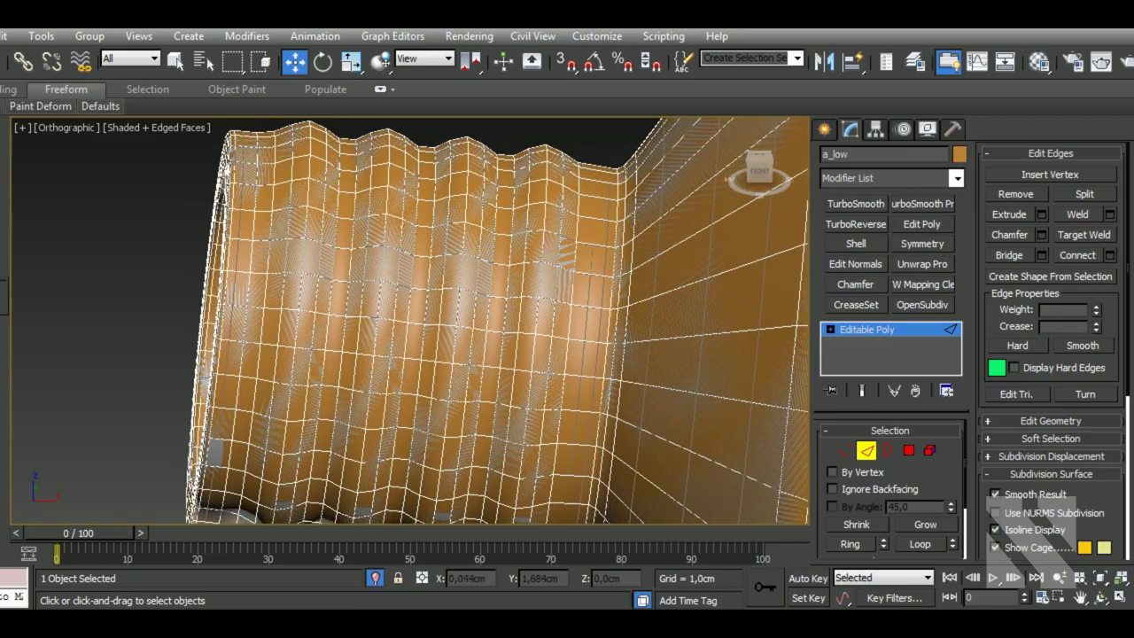
double_click(621, 310)
alt+middle_drag(719, 312, 746, 306)
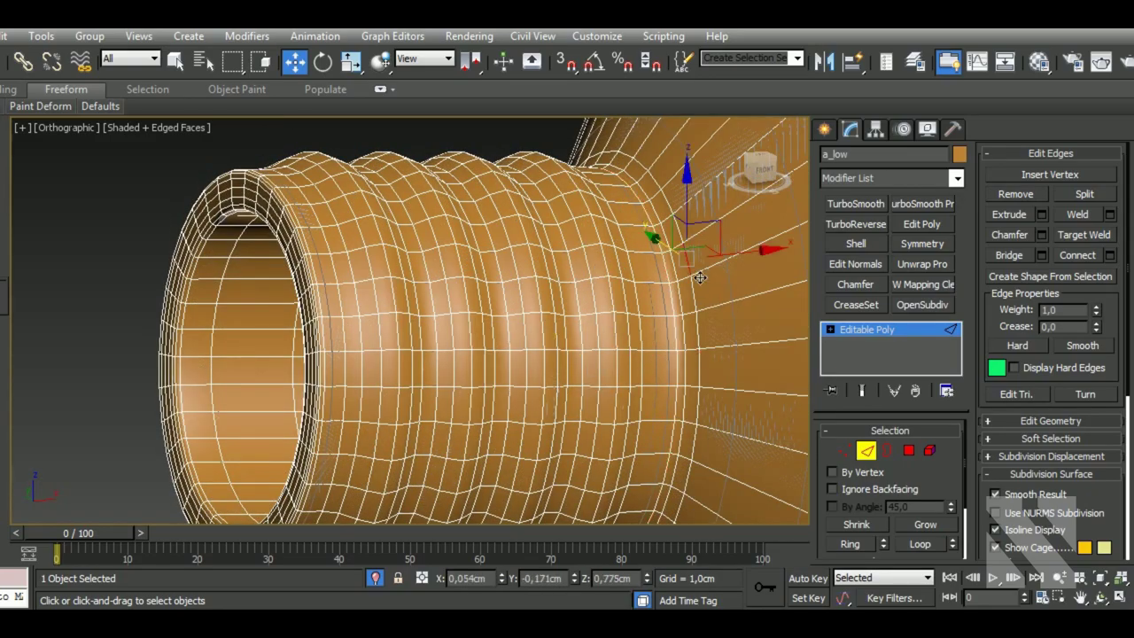
drag(702, 288, 719, 288)
click(1017, 195)
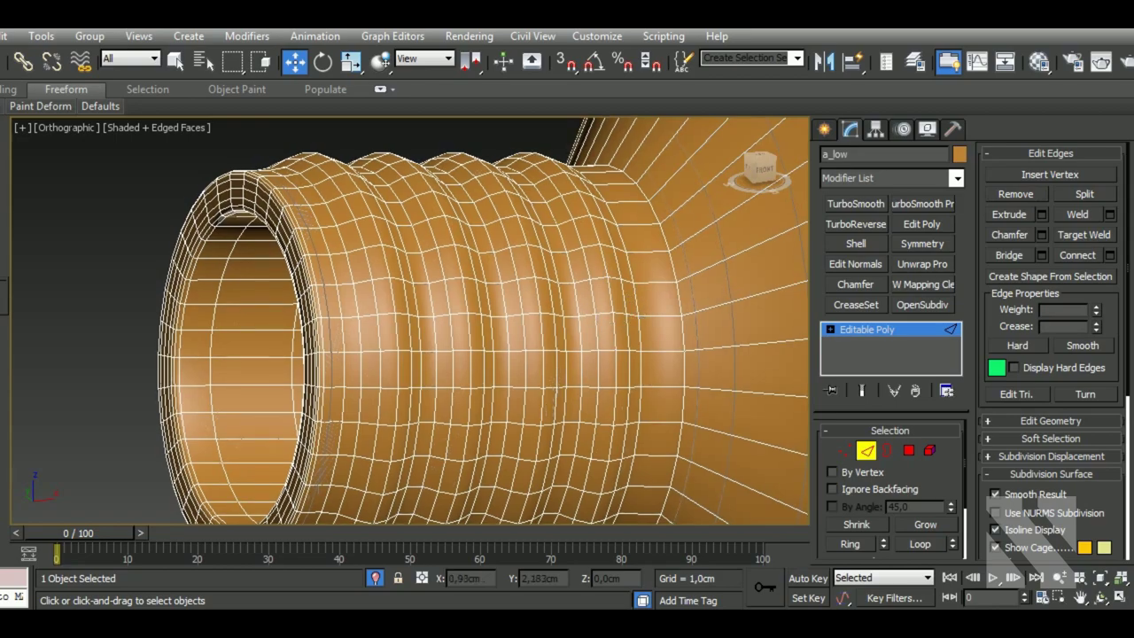
- Remove several redundant edge loops along the rim of the neck opening
scroll(496, 332, up, 1)
scroll(425, 315, up, 1)
scroll(364, 303, up, 2)
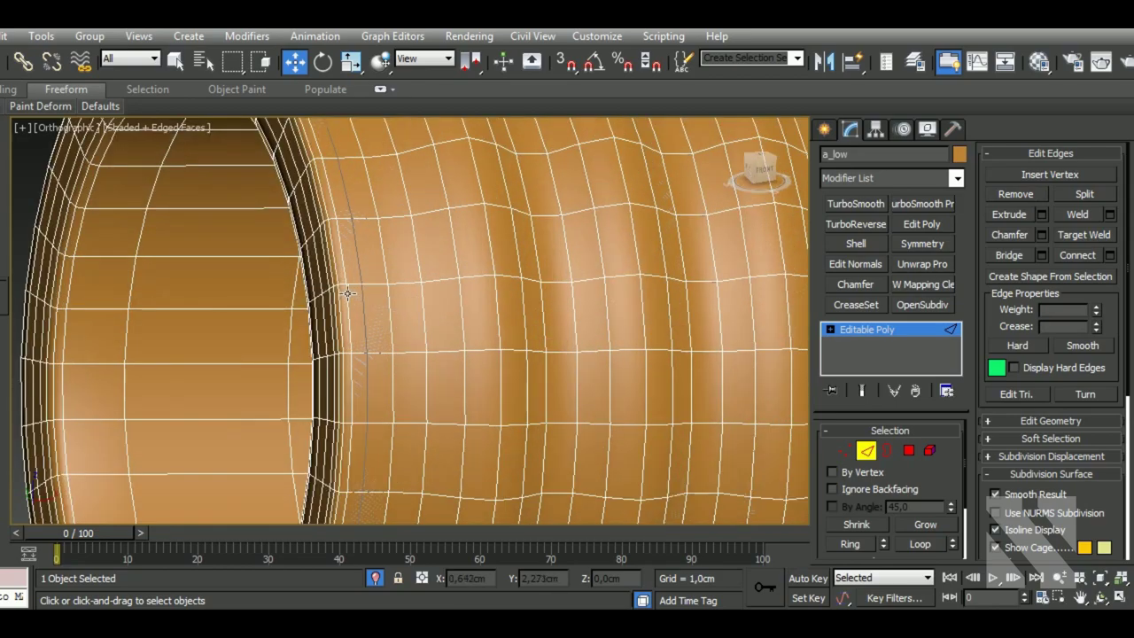
double_click(348, 293)
scroll(363, 283, down, 3)
alt+middle_drag(363, 283, 386, 255)
scroll(386, 254, up, 3)
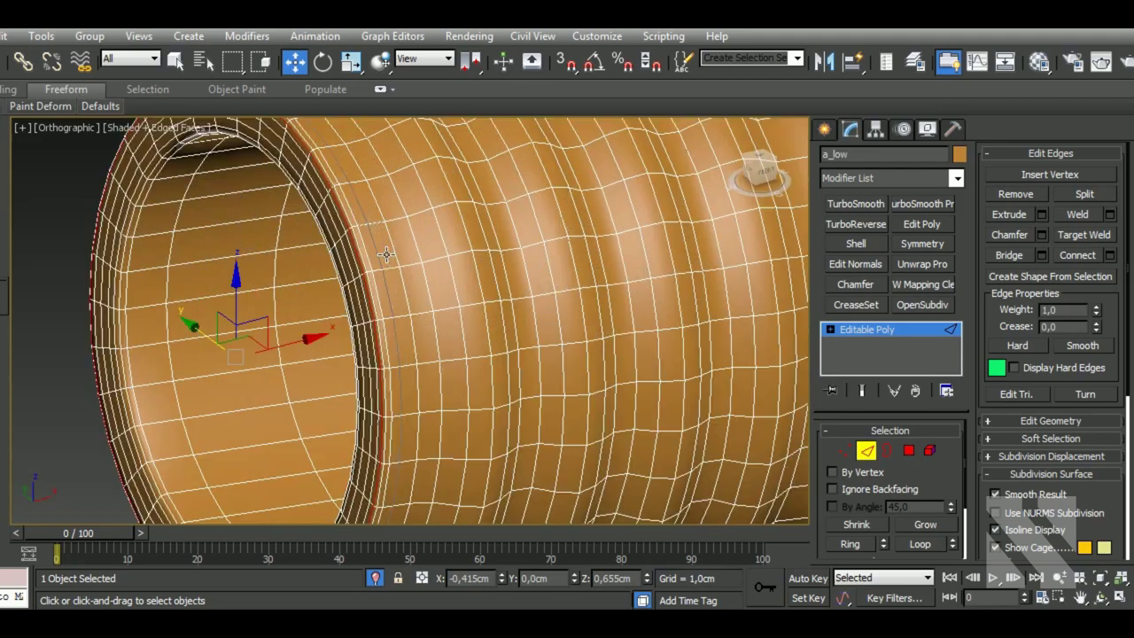
ctrl+double_click(377, 256)
ctrl+double_click(365, 278)
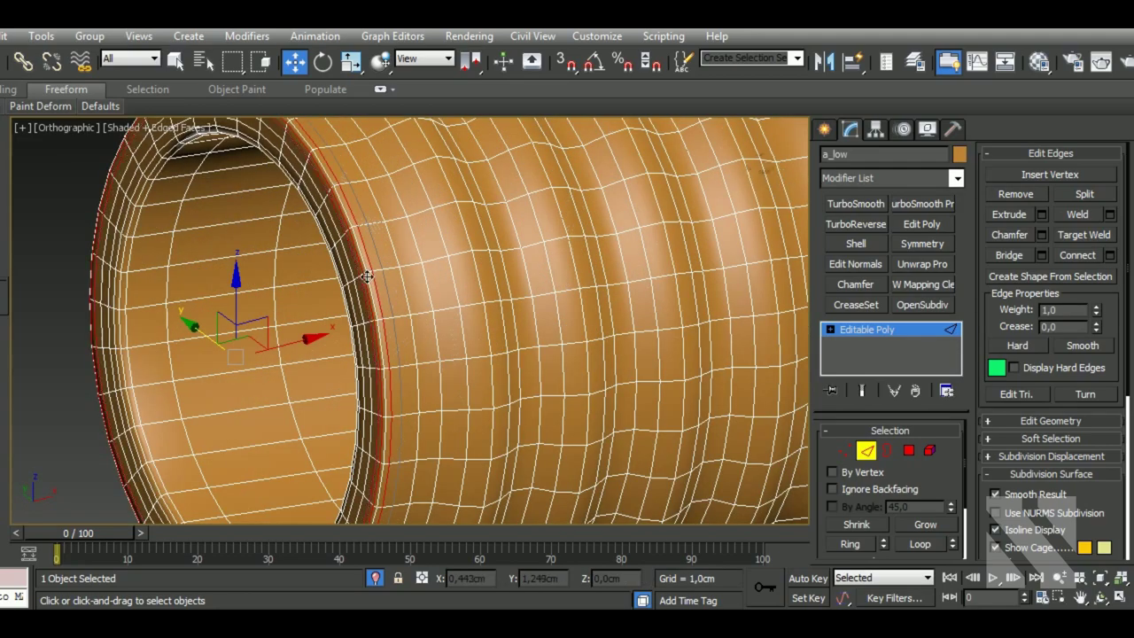
ctrl+double_click(359, 282)
ctrl+double_click(354, 284)
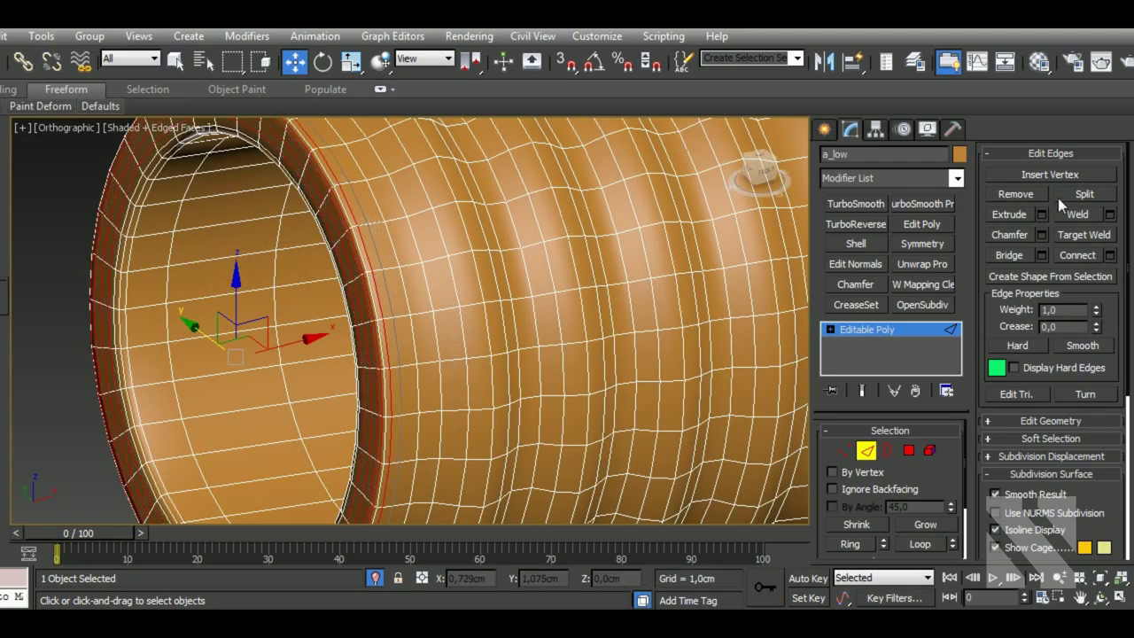
click(1026, 197)
- Scale the rim edge loop outward uniformly
middle_drag(460, 329, 467, 315)
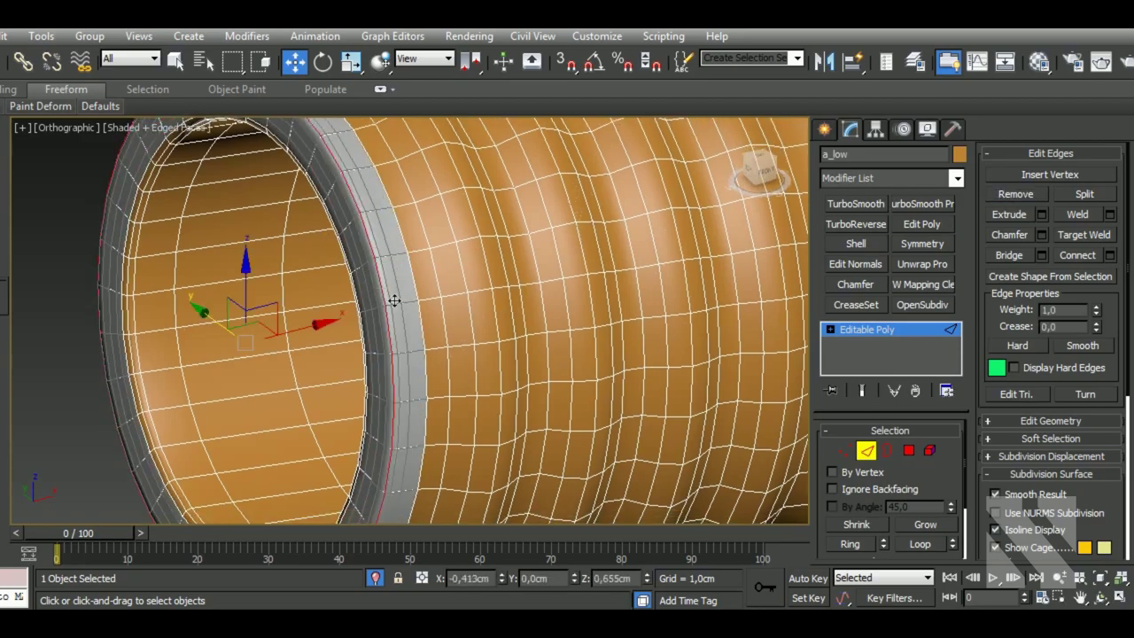
alt+middle_drag(394, 301, 437, 287)
click(351, 61)
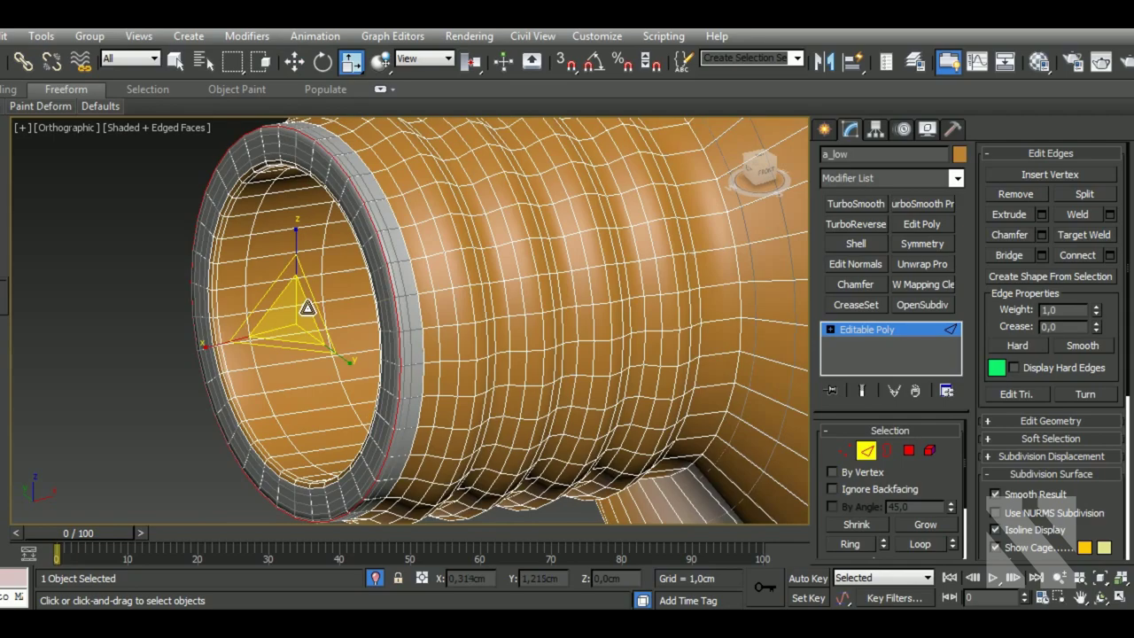
drag(307, 307, 306, 309)
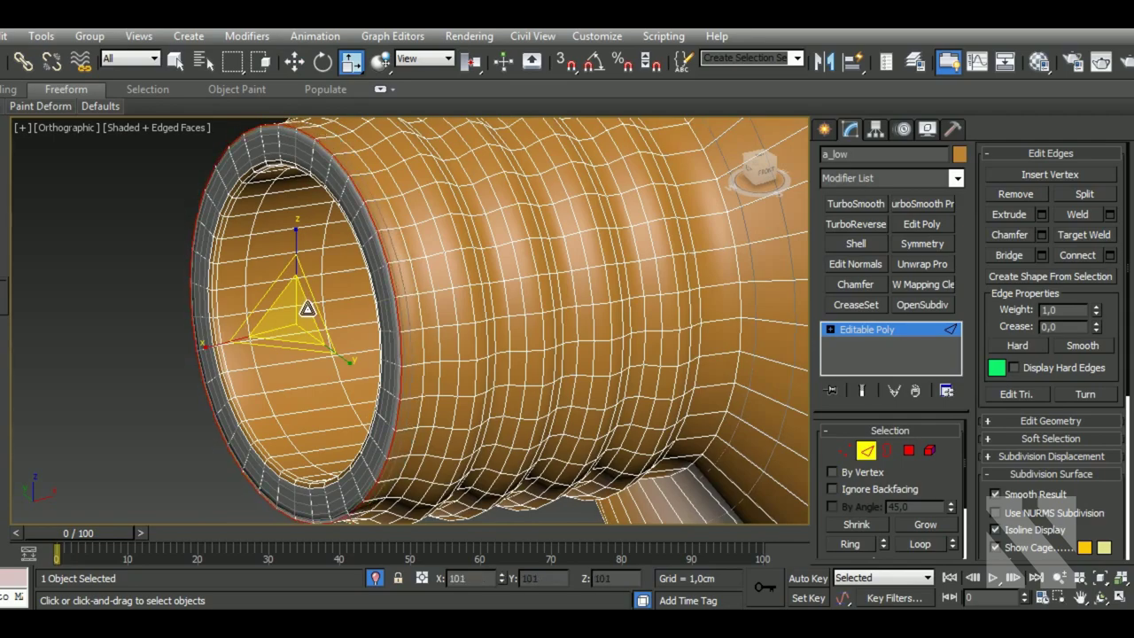
- Switch to Local coordinates and push the outer rim loop back into a recessed lip
double_click(380, 277)
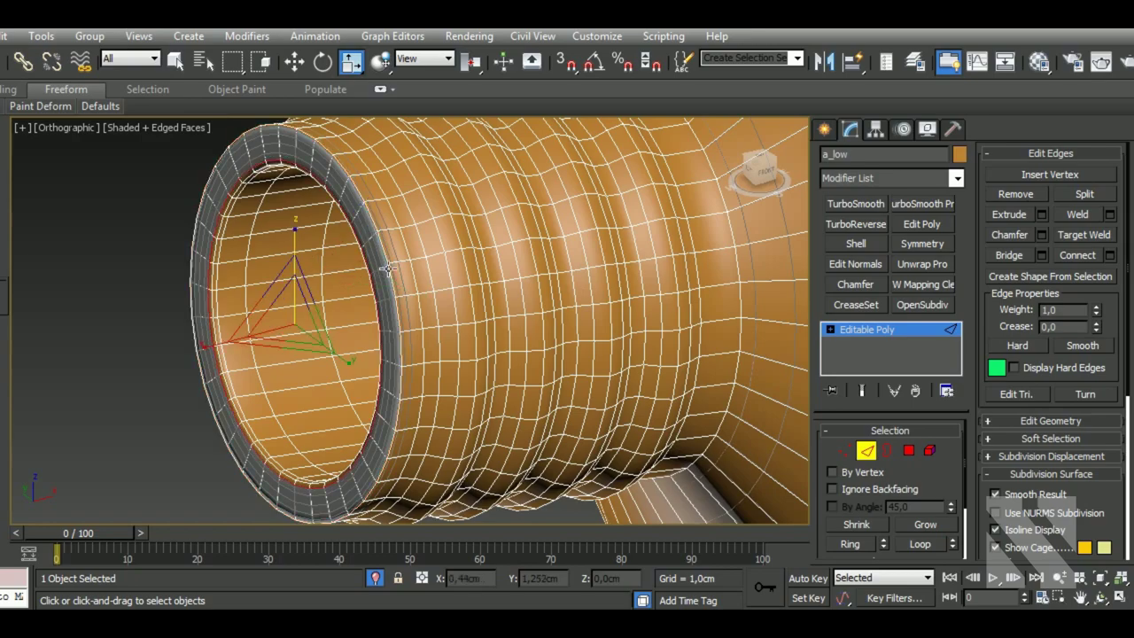
double_click(392, 256)
key(q)
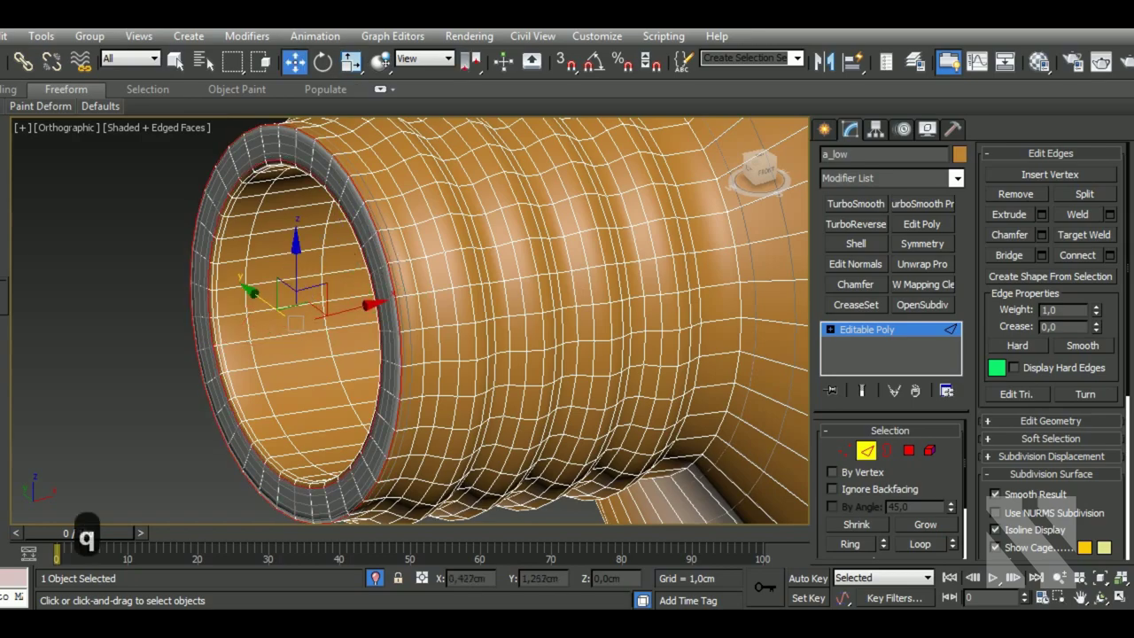
click(425, 58)
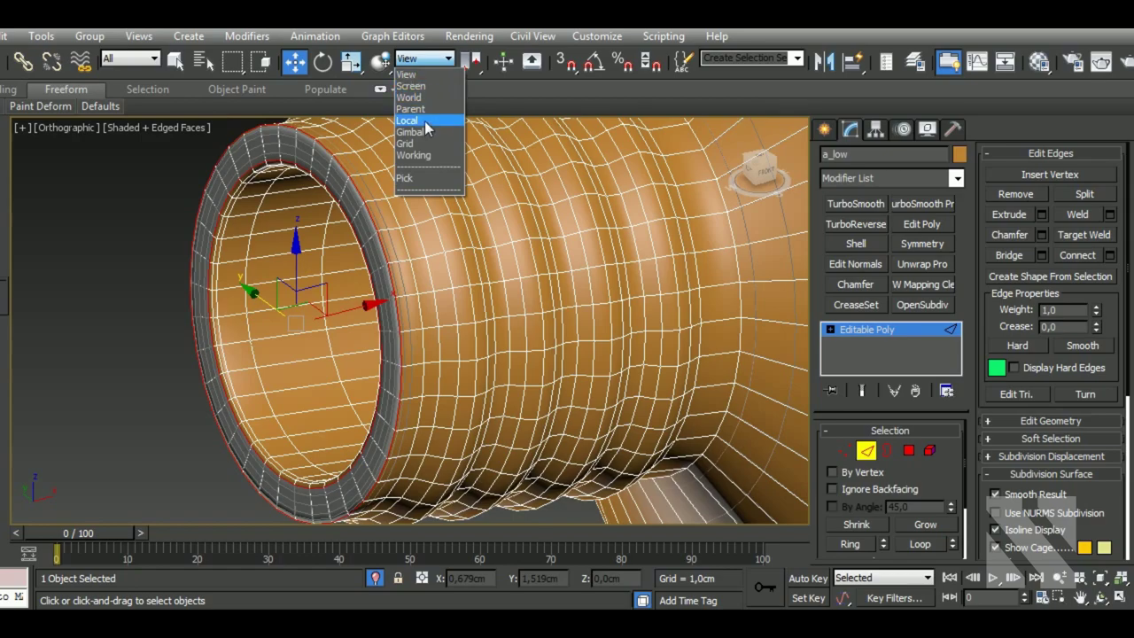
click(430, 129)
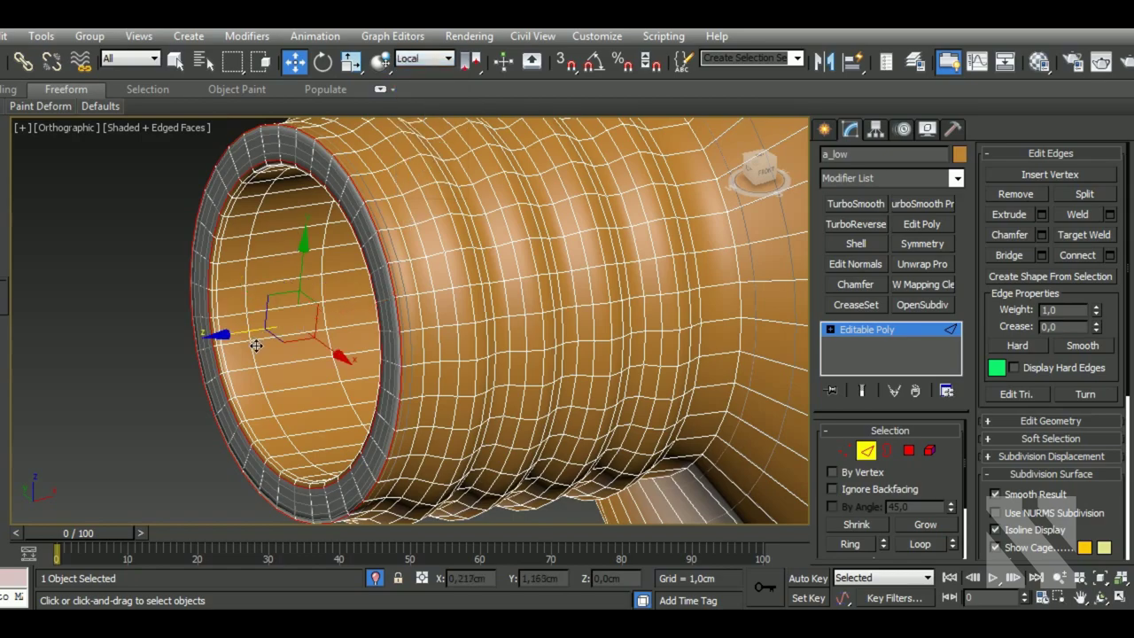
drag(255, 345, 253, 346)
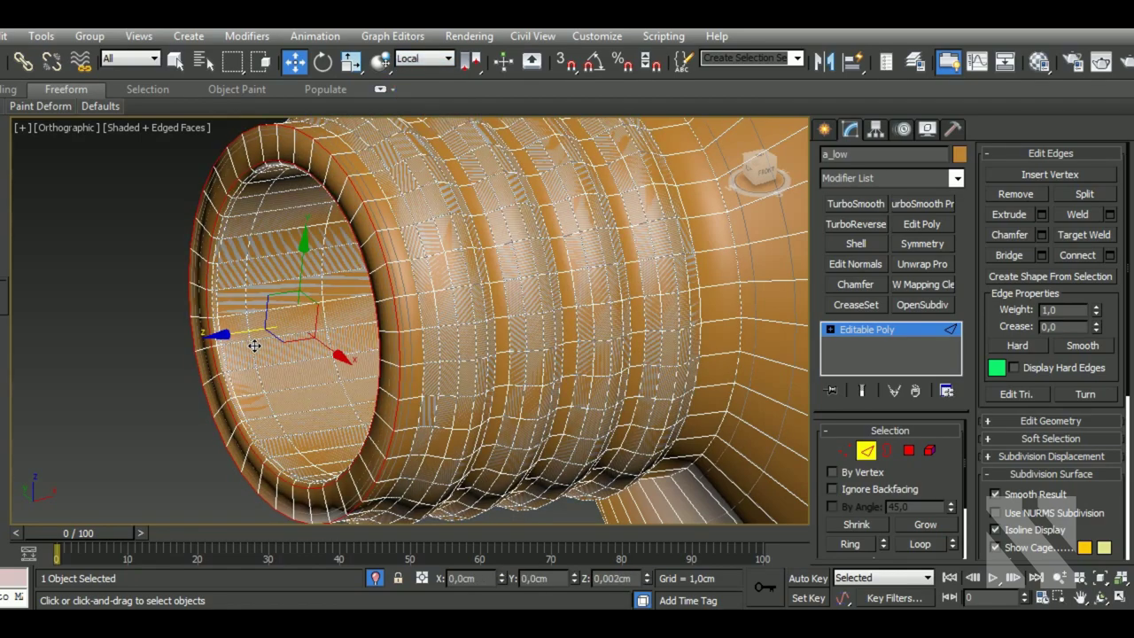
- Remove one inner rim edge loop and scale the next inner rim loop
double_click(250, 418)
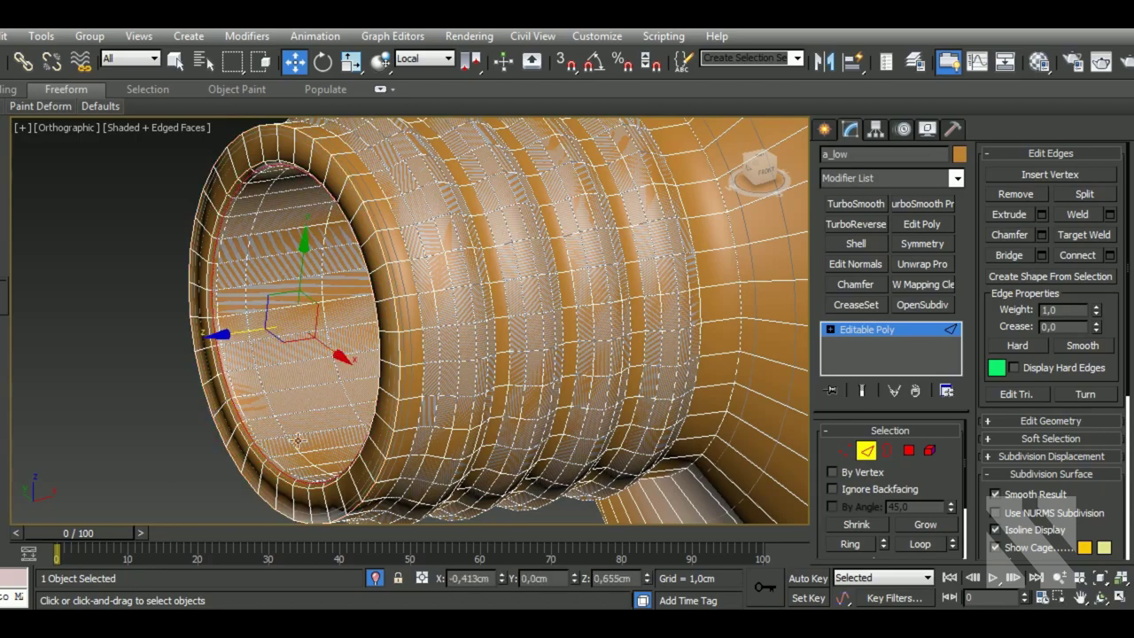
click(1012, 197)
scroll(274, 418, up, 2)
scroll(274, 418, up, 2)
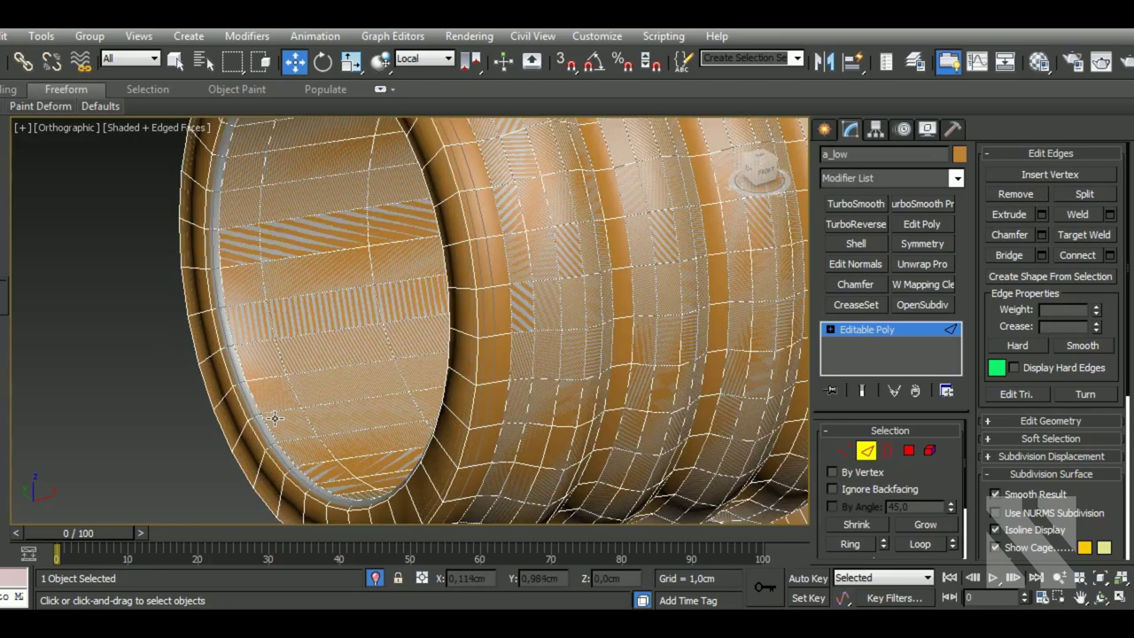
double_click(256, 429)
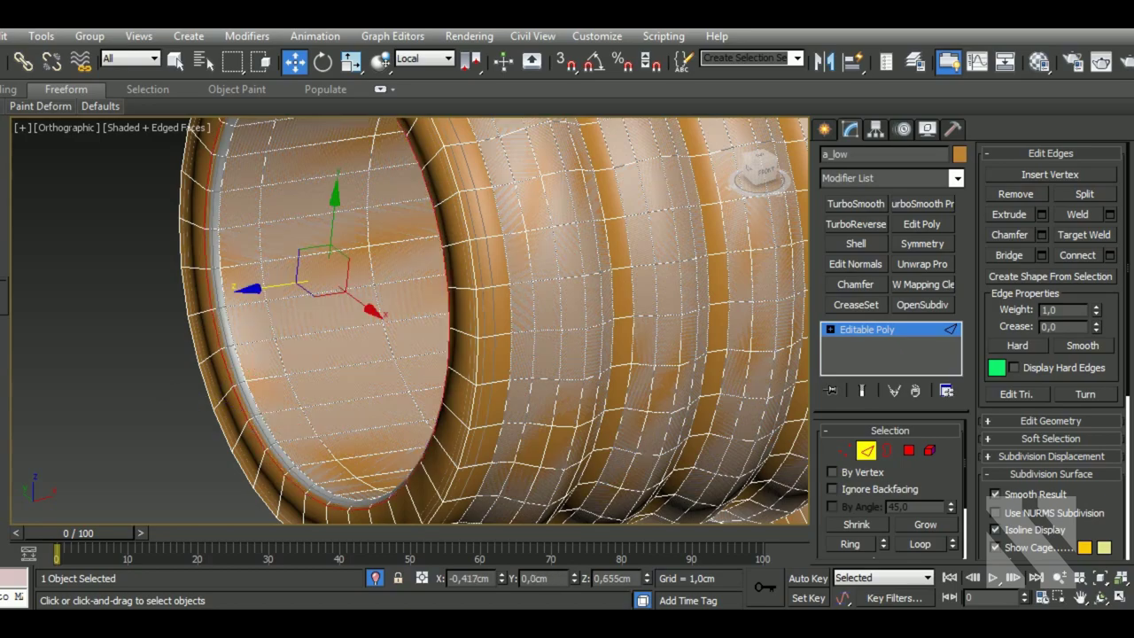
scroll(327, 308, down, 3)
click(351, 61)
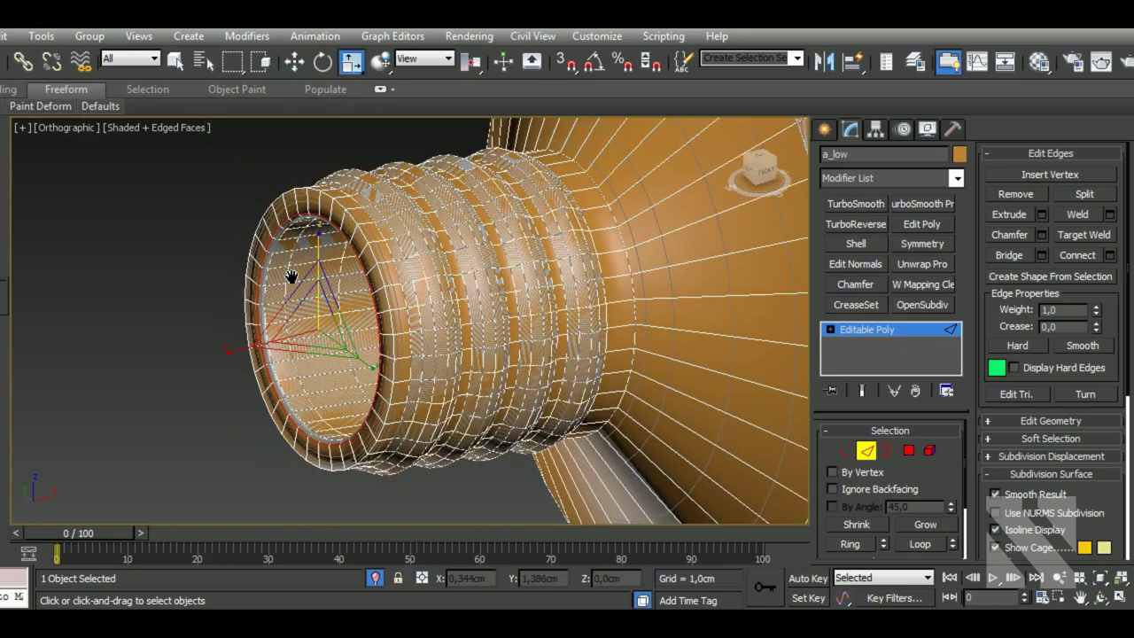
scroll(292, 278, up, 3)
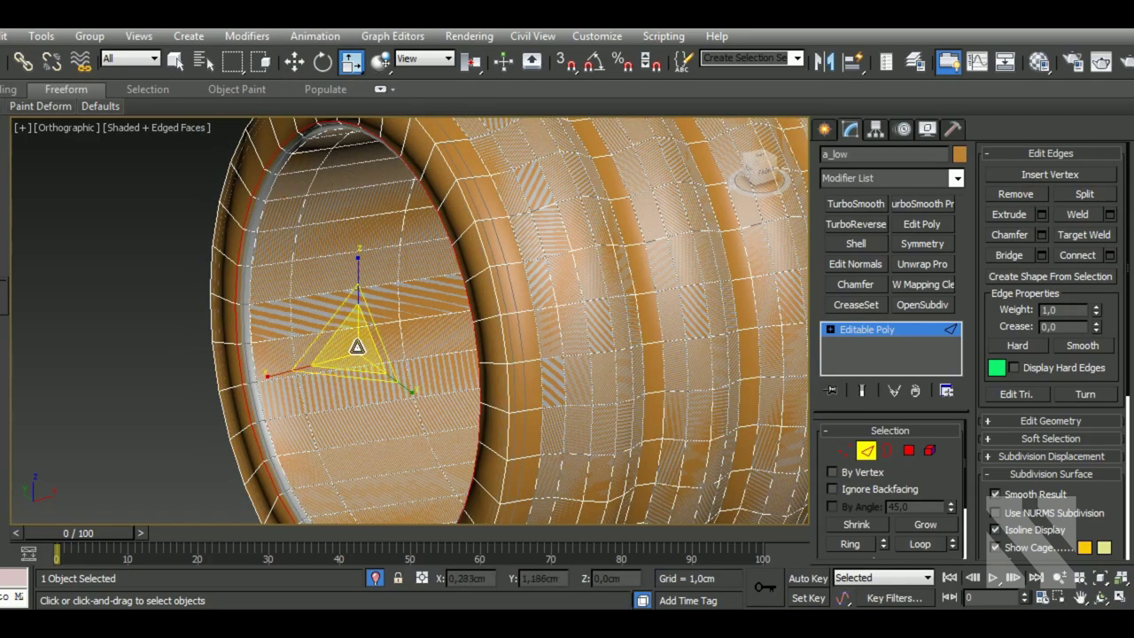
drag(357, 346, 357, 346)
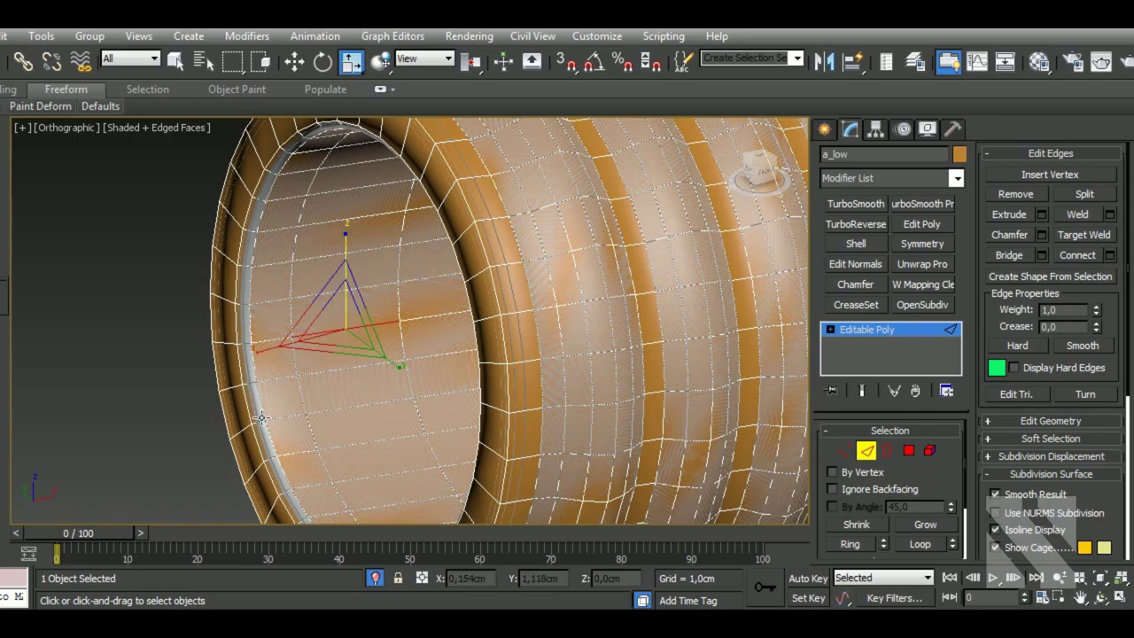
- Adjust the inner and outer rim loops, then shrink the inner rim loop slightly
double_click(239, 375)
ctrl+click(514, 351)
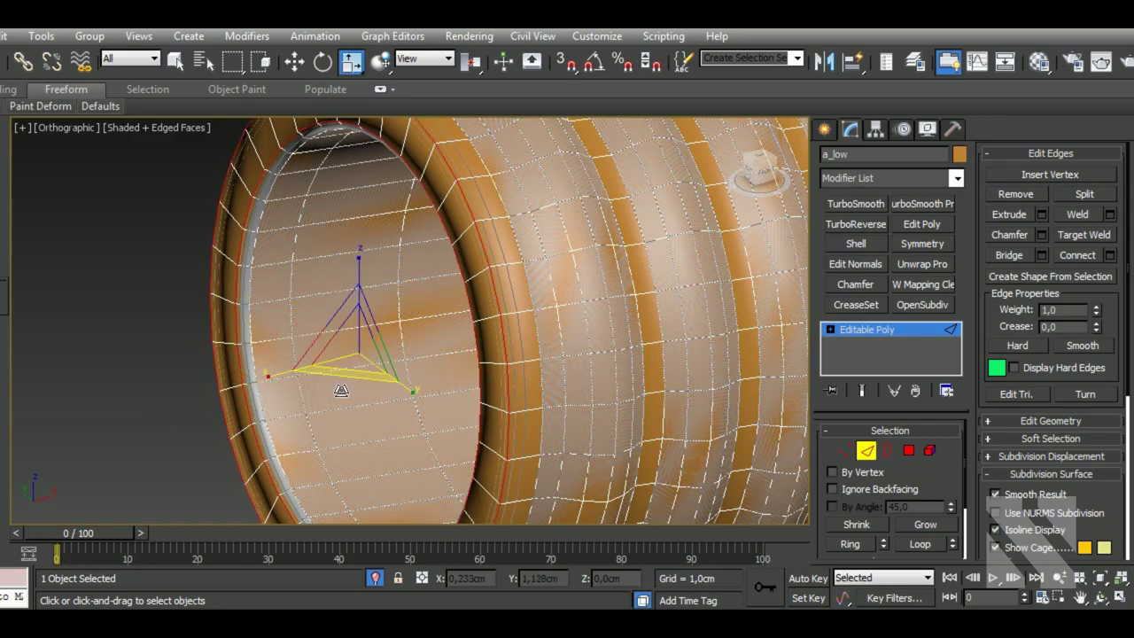
key(w)
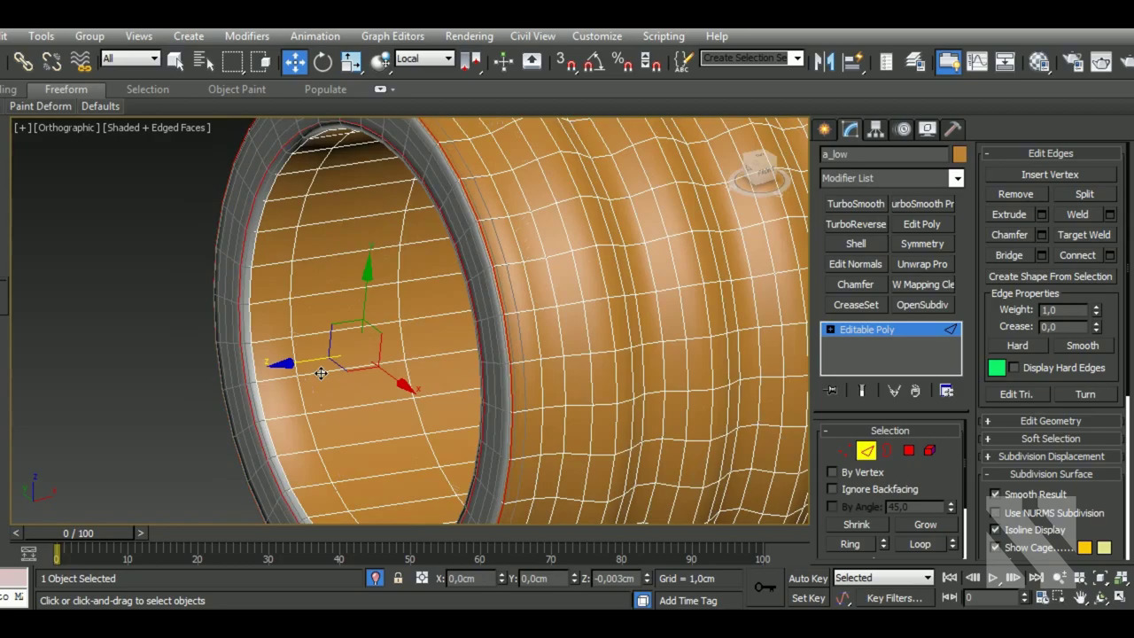
drag(317, 373, 321, 369)
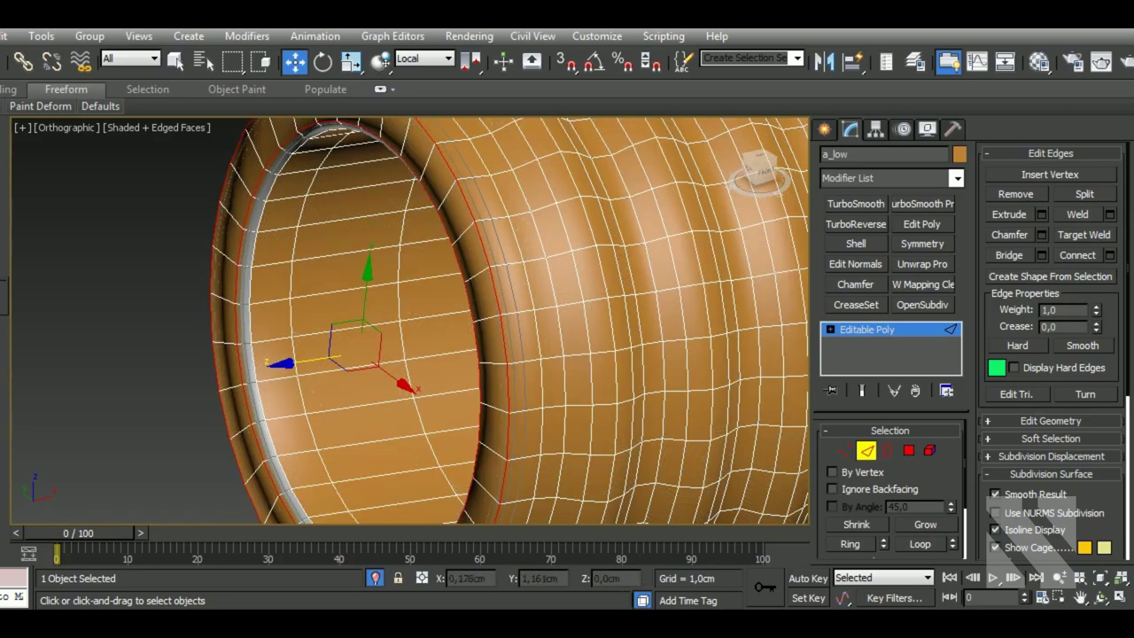
double_click(241, 410)
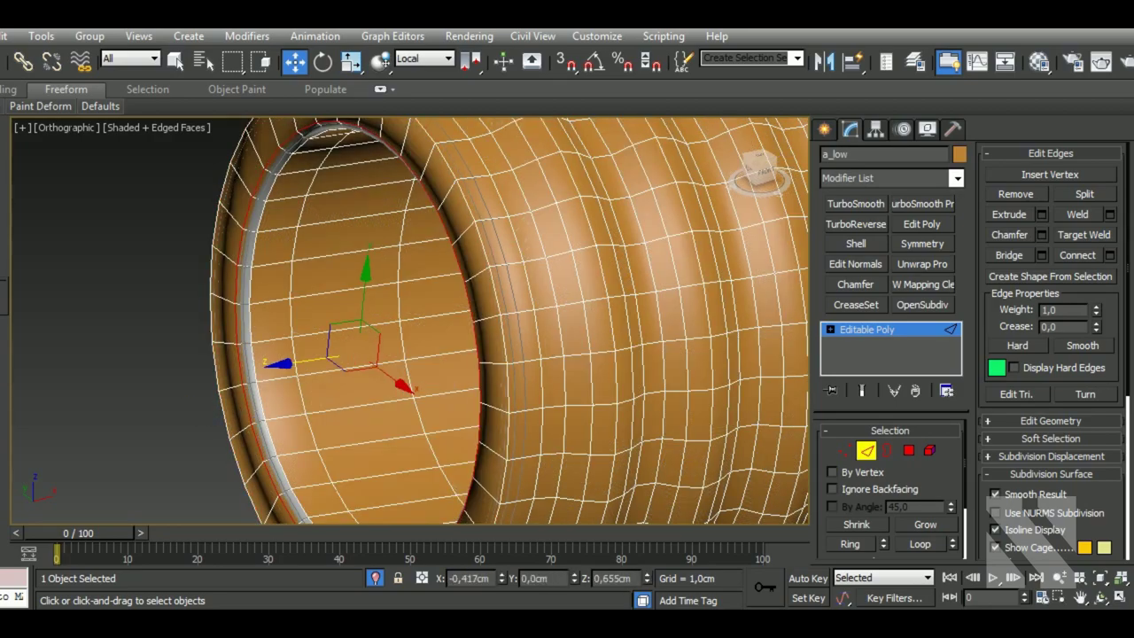
key(e)
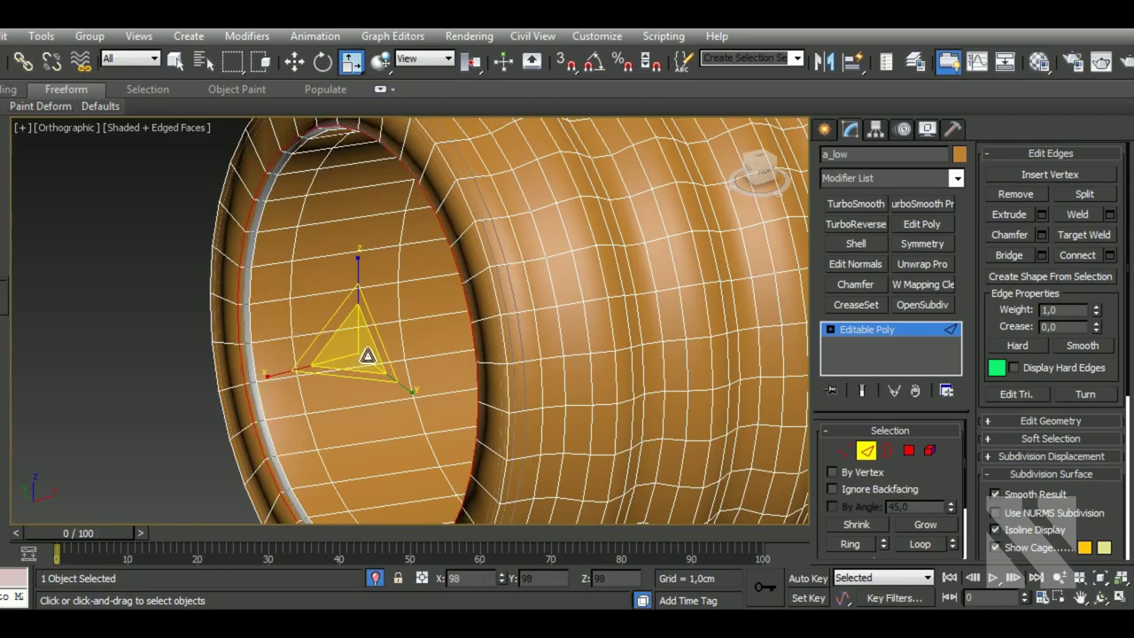
drag(367, 356, 367, 357)
- Preview the smoothed mesh and look into the cylinder opening
key(2)
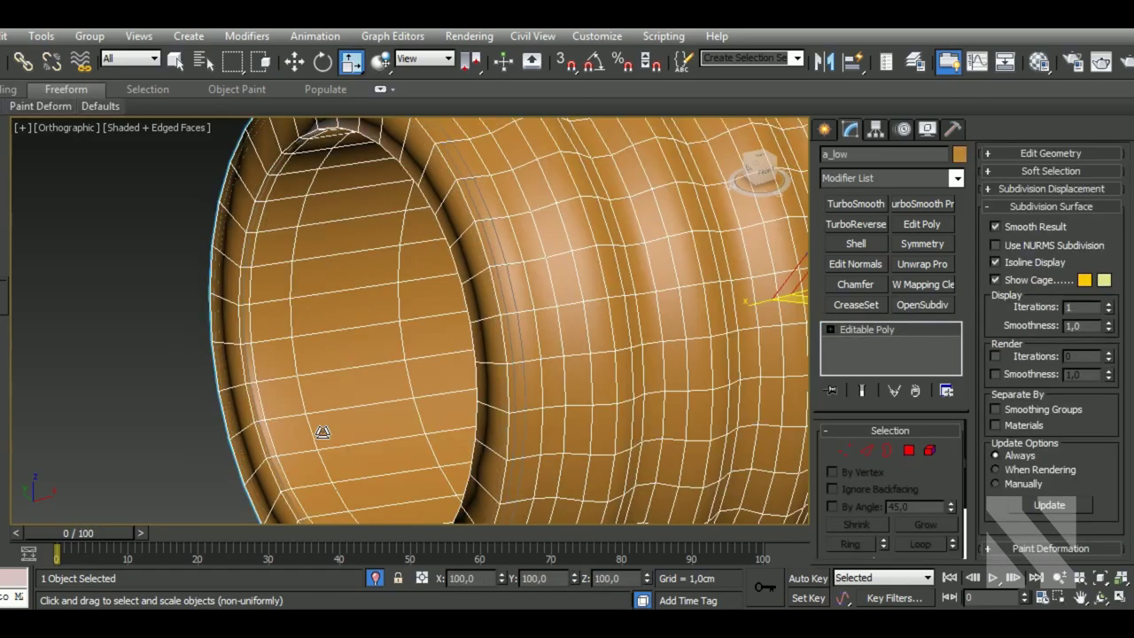
key(2)
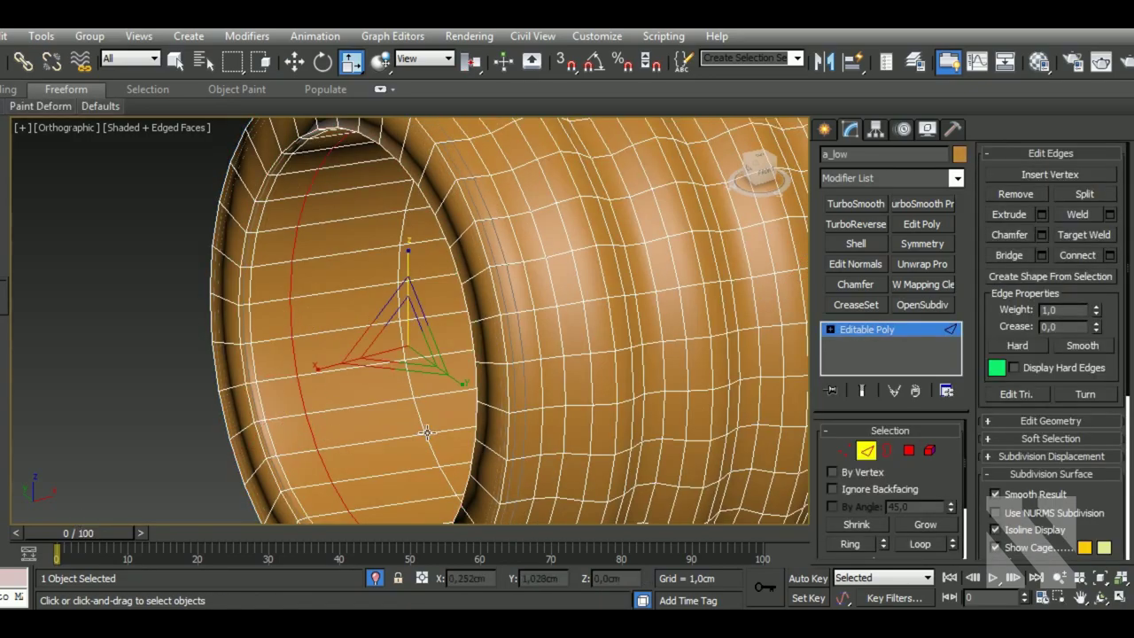
scroll(496, 424, down, 5)
alt+middle_drag(496, 424, 496, 423)
- Remove the edge loop inside the neck opening; undo an attempted shoulder loop removal
scroll(496, 423, up, 4)
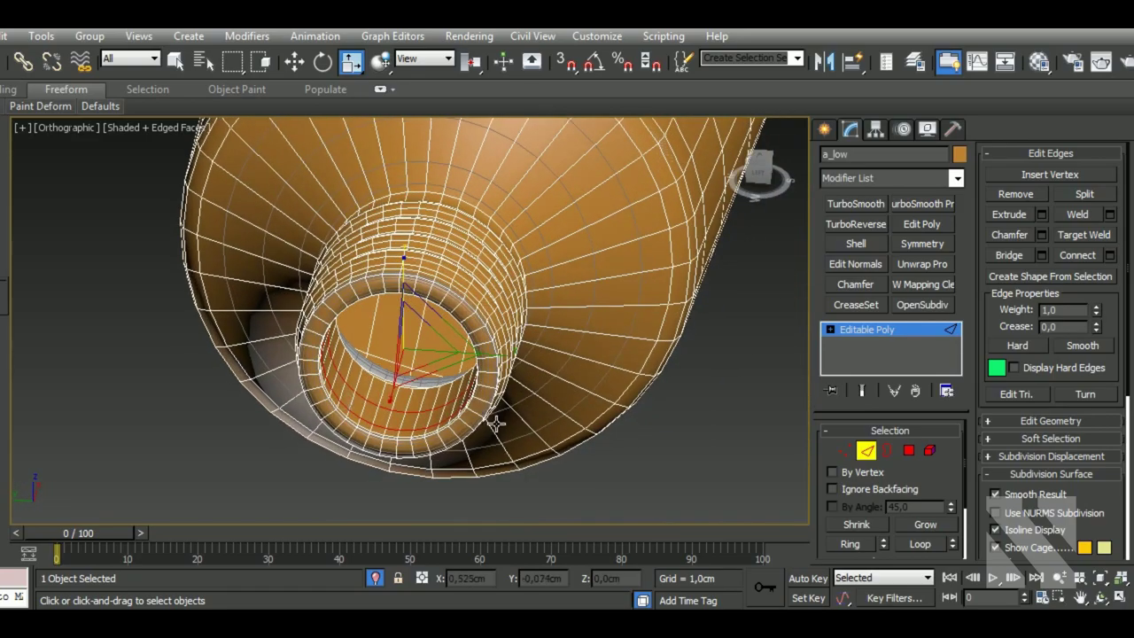
click(1015, 193)
scroll(645, 392, down, 3)
mouse_move(645, 393)
alt+middle_down()
mouse_move(630, 379)
mouse_move(728, 390)
mouse_move(531, 265)
alt+middle_up()
scroll(532, 266, up, 3)
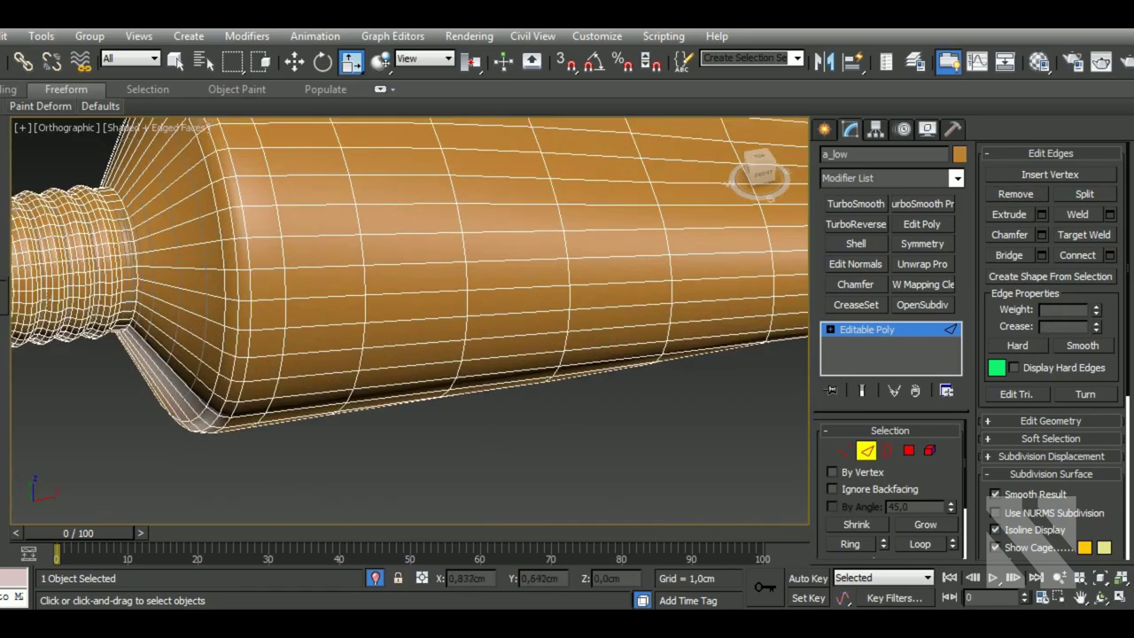
click(292, 232)
double_click(293, 232)
scroll(292, 232, down, 3)
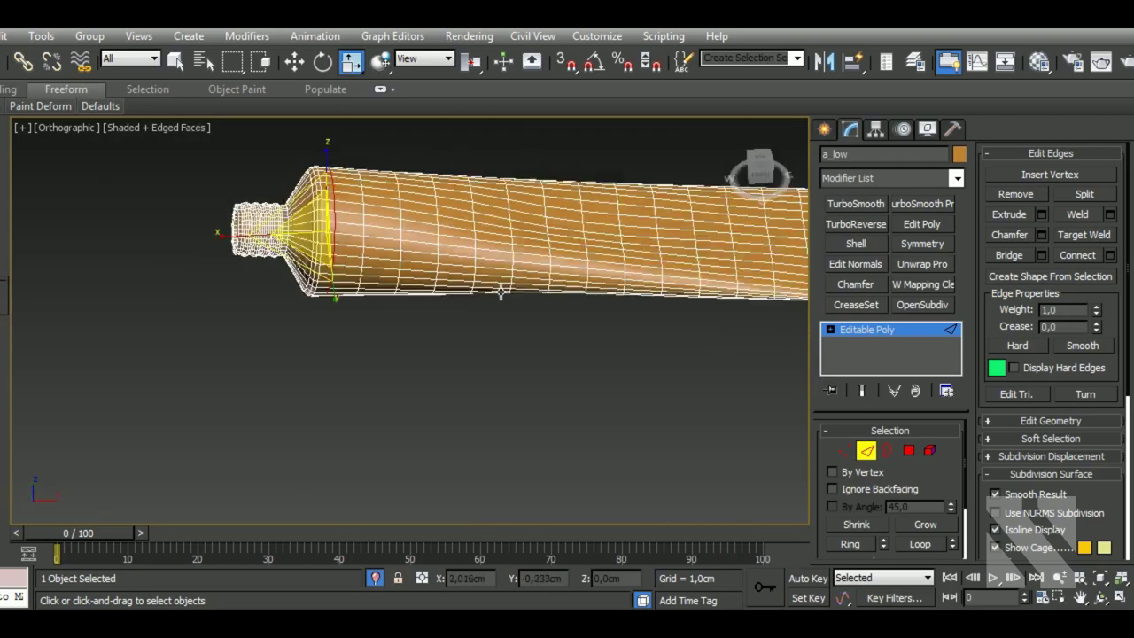
alt+middle_drag(293, 232, 417, 271)
scroll(417, 271, up, 2)
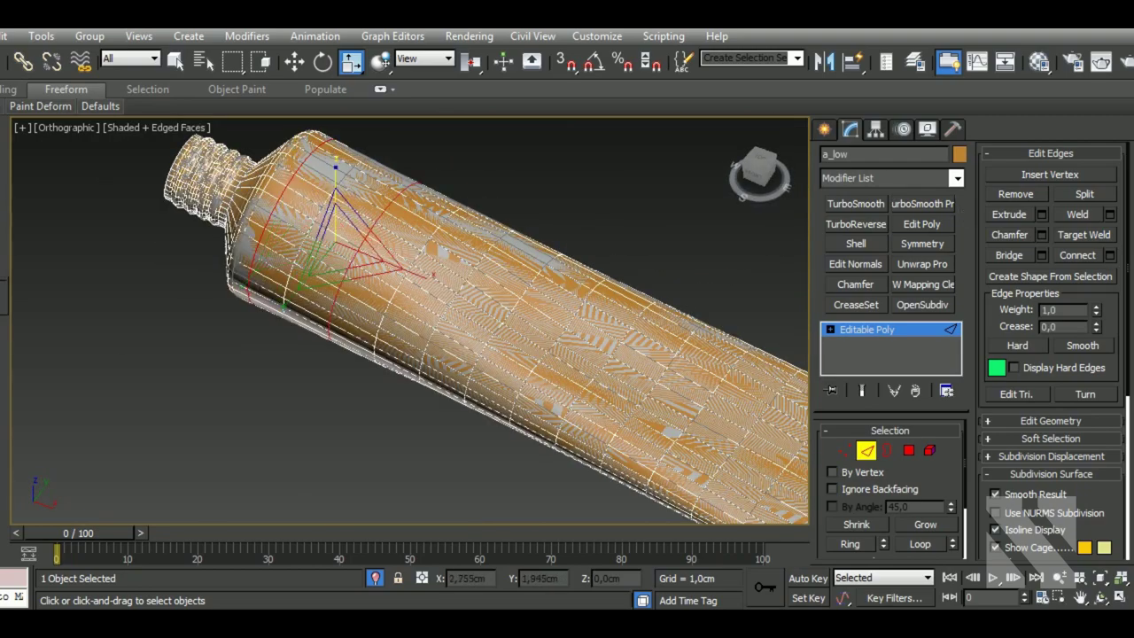
click(1016, 199)
key(ctrl+z)
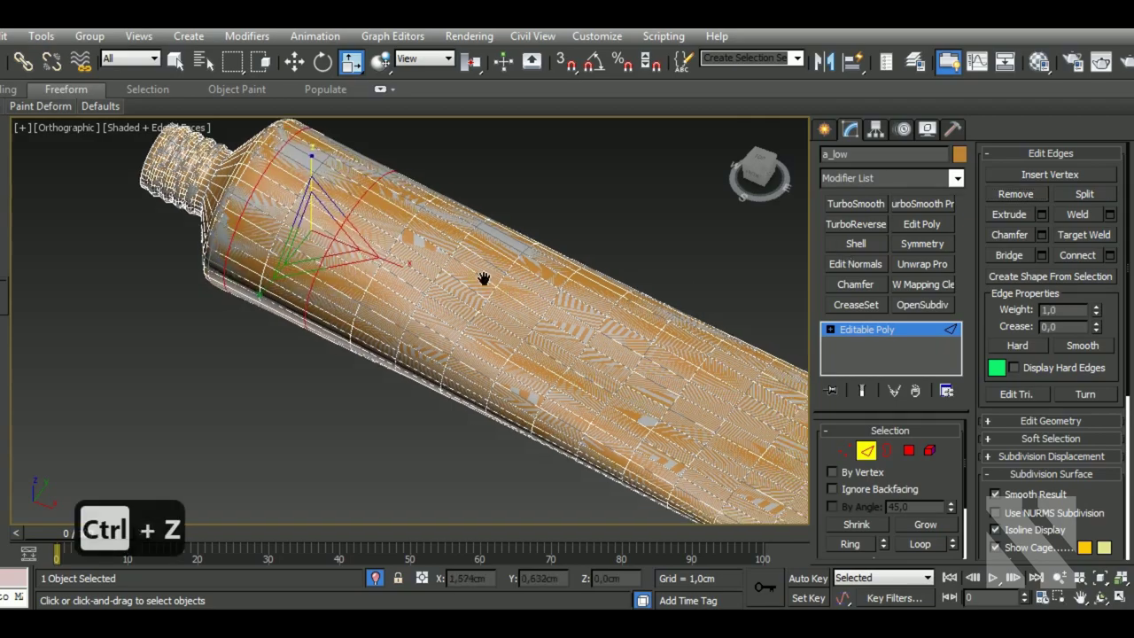
- Remove an edge loop at the crimped end and undo a wrong edge removal across it
alt+middle_drag(481, 278, 721, 386)
scroll(682, 414, up, 3)
scroll(682, 414, up, 4)
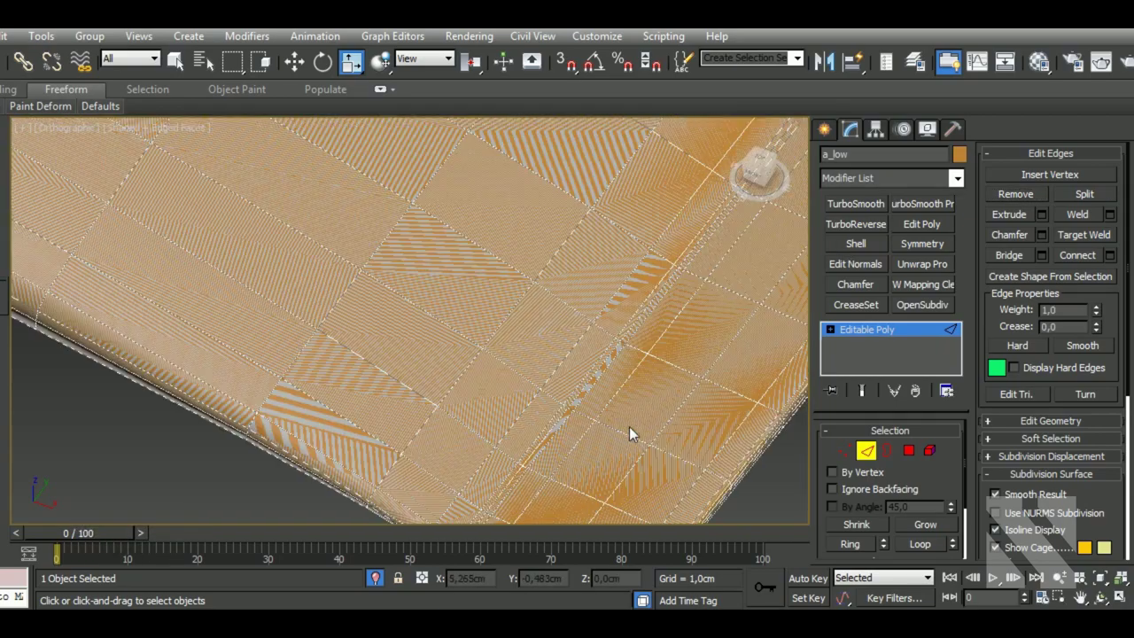
click(1016, 194)
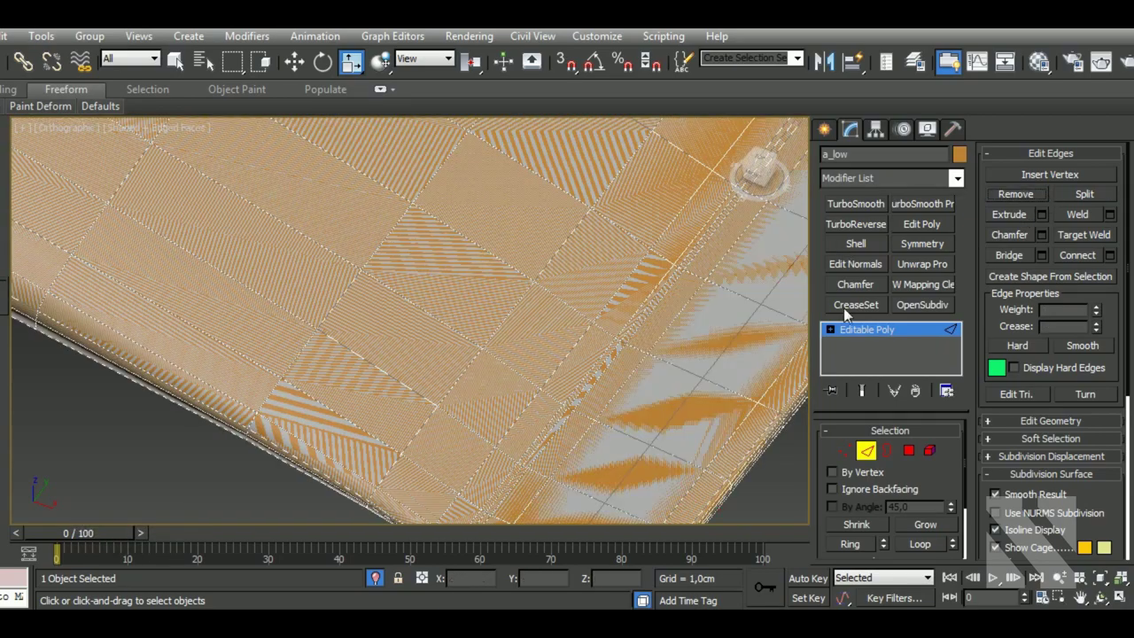
scroll(610, 323, down, 3)
alt+middle_drag(596, 452, 620, 416)
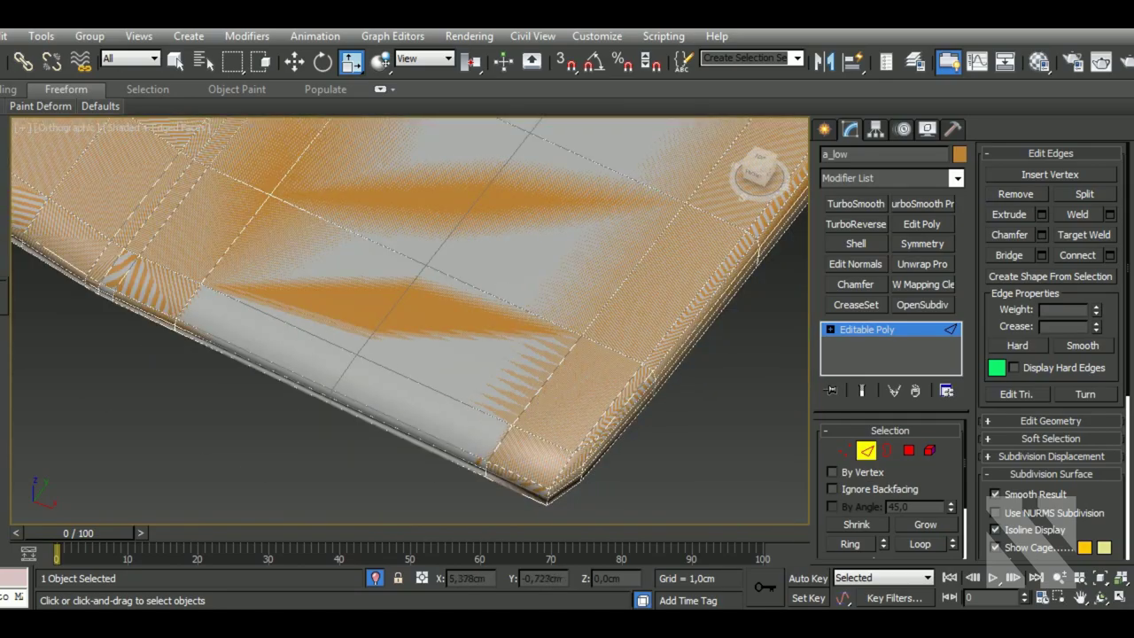
click(487, 467)
click(1032, 201)
key(ctrl+z)
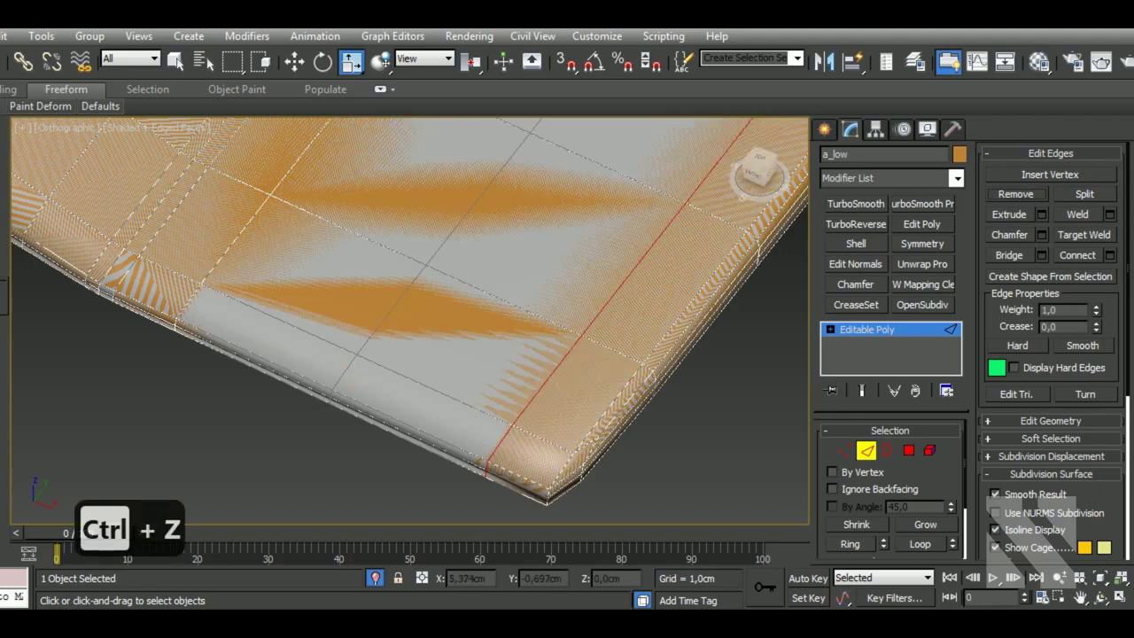
- Remove two more edges across the flat crimped end, merging those strips
mouse_move(531, 355)
alt+middle_down()
mouse_move(404, 323)
mouse_move(513, 359)
alt+middle_up()
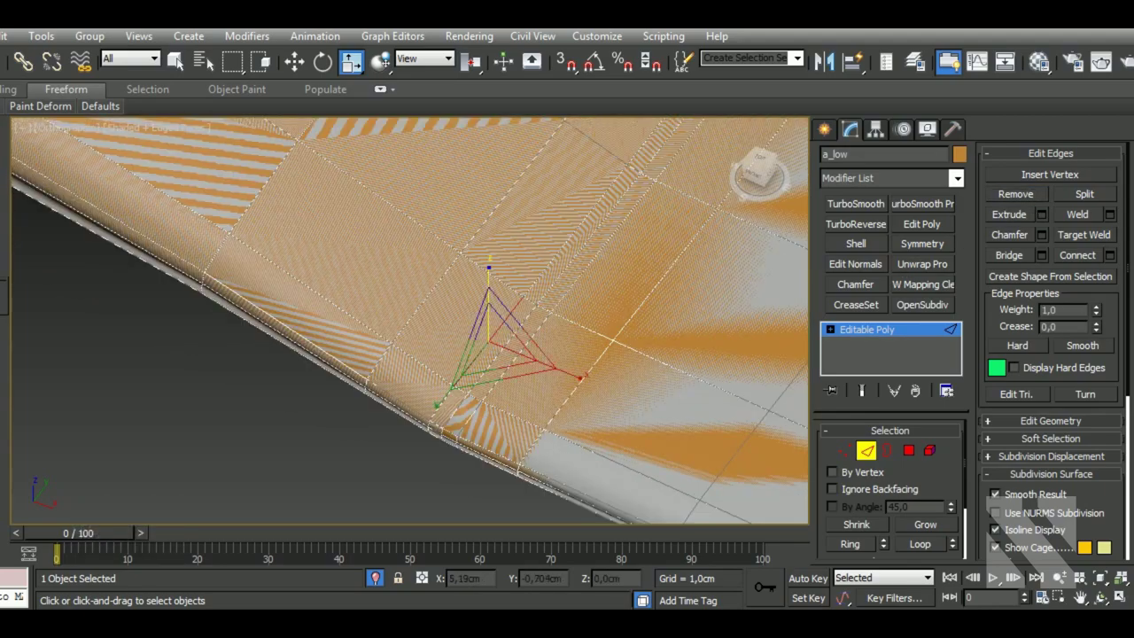
click(1025, 197)
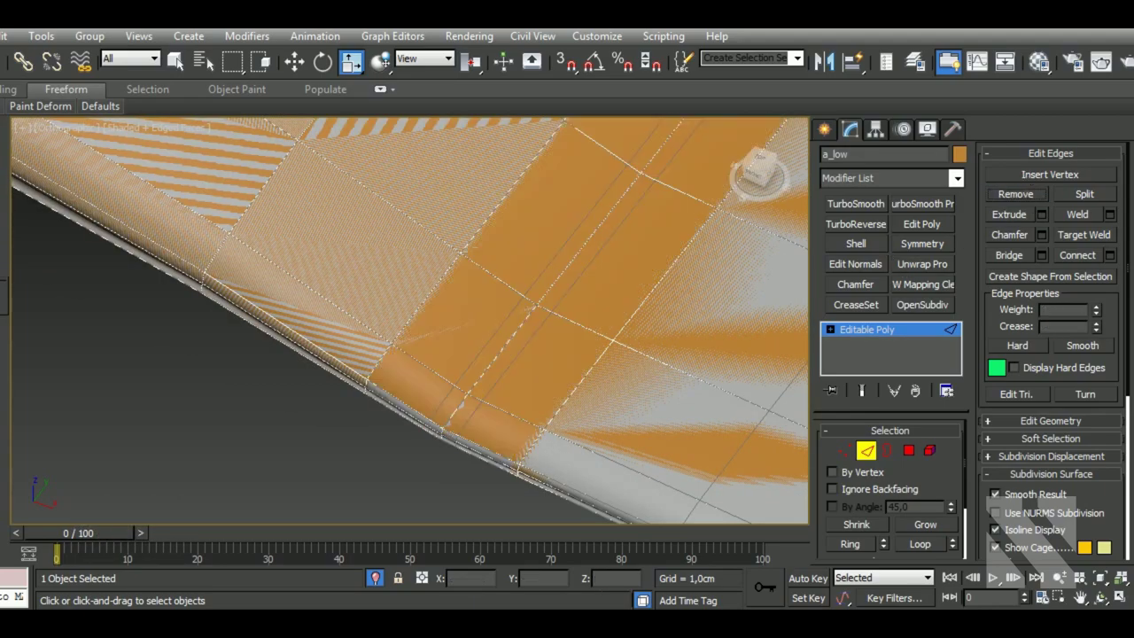
mouse_move(556, 367)
alt+middle_down()
mouse_move(506, 337)
mouse_move(654, 302)
alt+middle_up()
scroll(654, 302, up, 2)
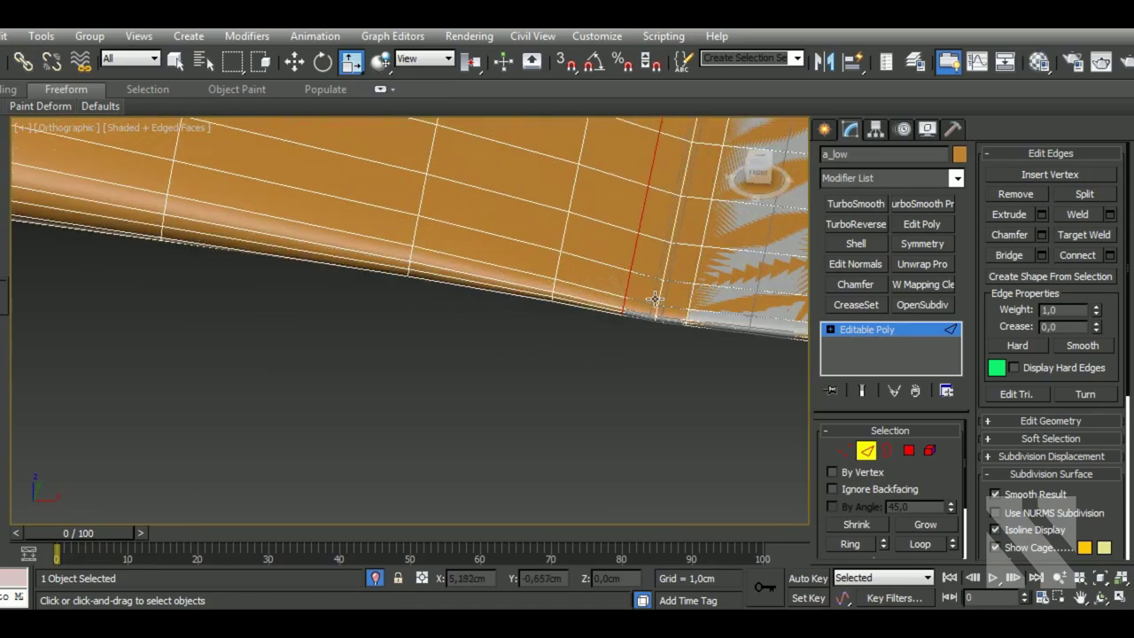
click(1011, 193)
scroll(593, 344, down, 1)
scroll(585, 347, down, 2)
scroll(571, 354, down, 2)
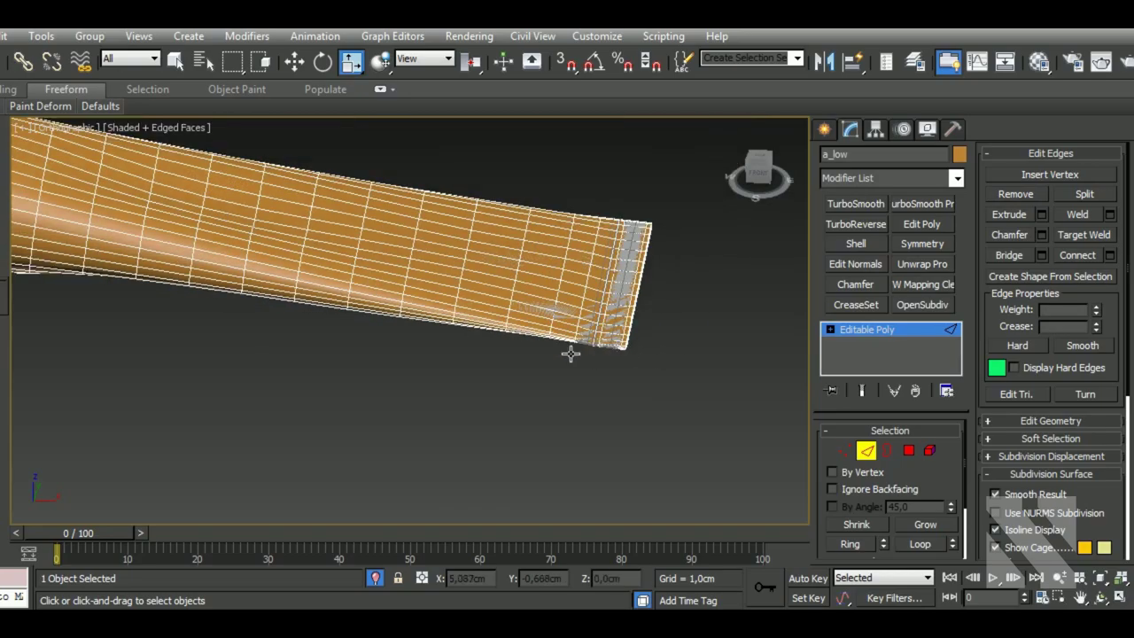
scroll(695, 351, down, 1)
scroll(696, 352, down, 4)
mouse_move(788, 331)
alt+middle_down()
mouse_move(660, 359)
mouse_move(804, 344)
alt+middle_up()
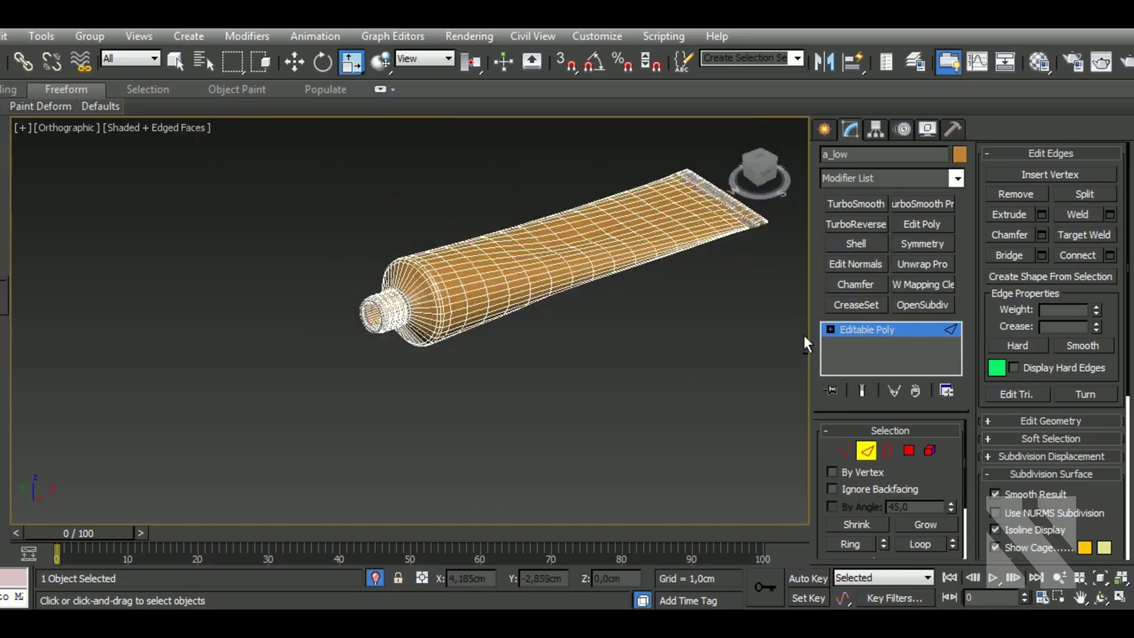
- Remove one edge loop from the threaded neck
scroll(417, 329, up, 2)
scroll(416, 319, up, 2)
scroll(389, 310, up, 2)
scroll(286, 334, up, 2)
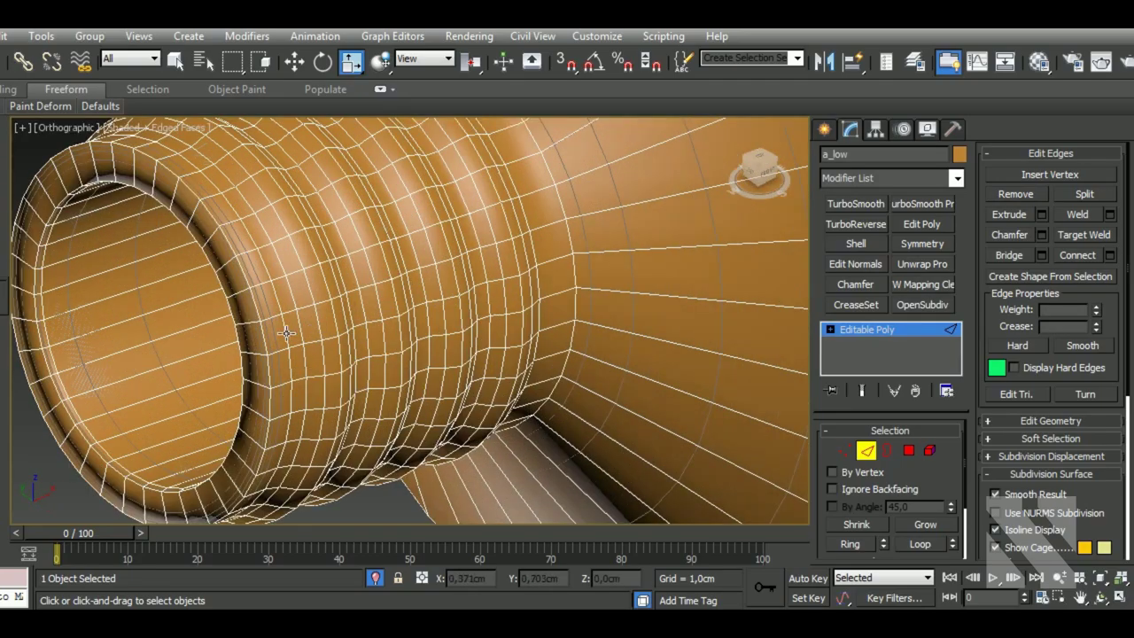
double_click(300, 307)
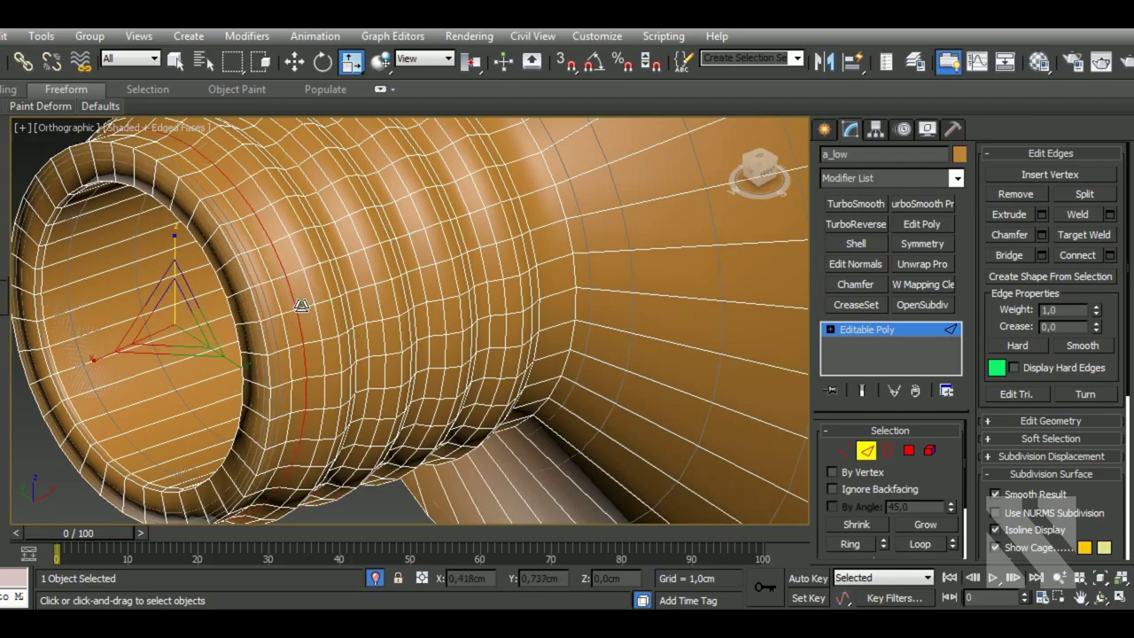
alt+middle_drag(299, 307, 290, 315)
scroll(288, 316, up, 2)
scroll(286, 317, up, 2)
scroll(288, 317, up, 2)
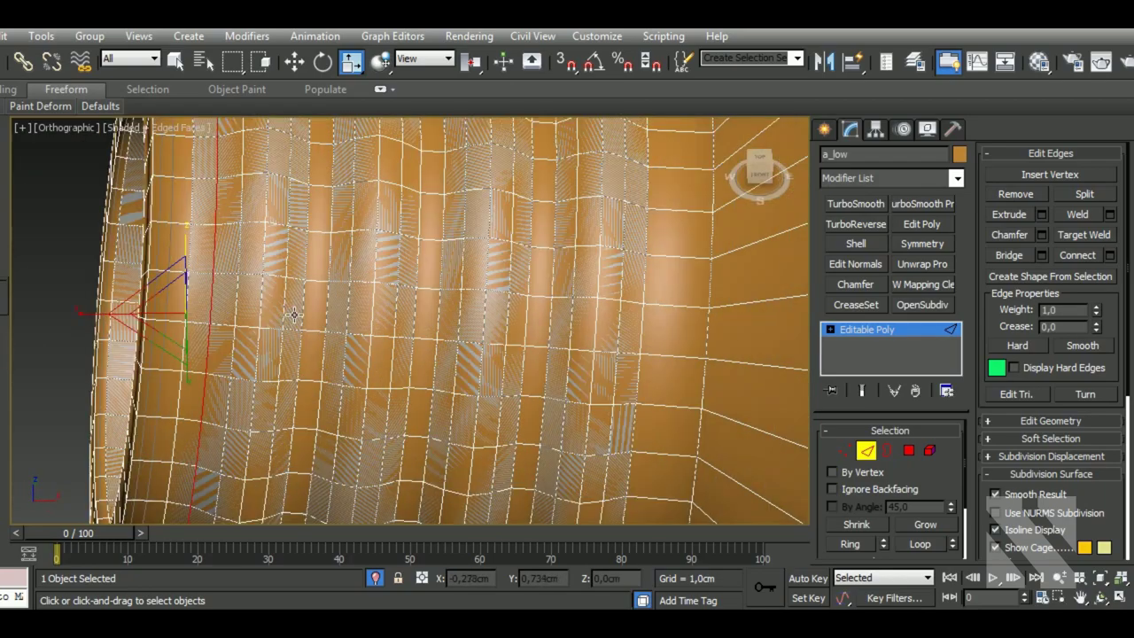
click(1022, 191)
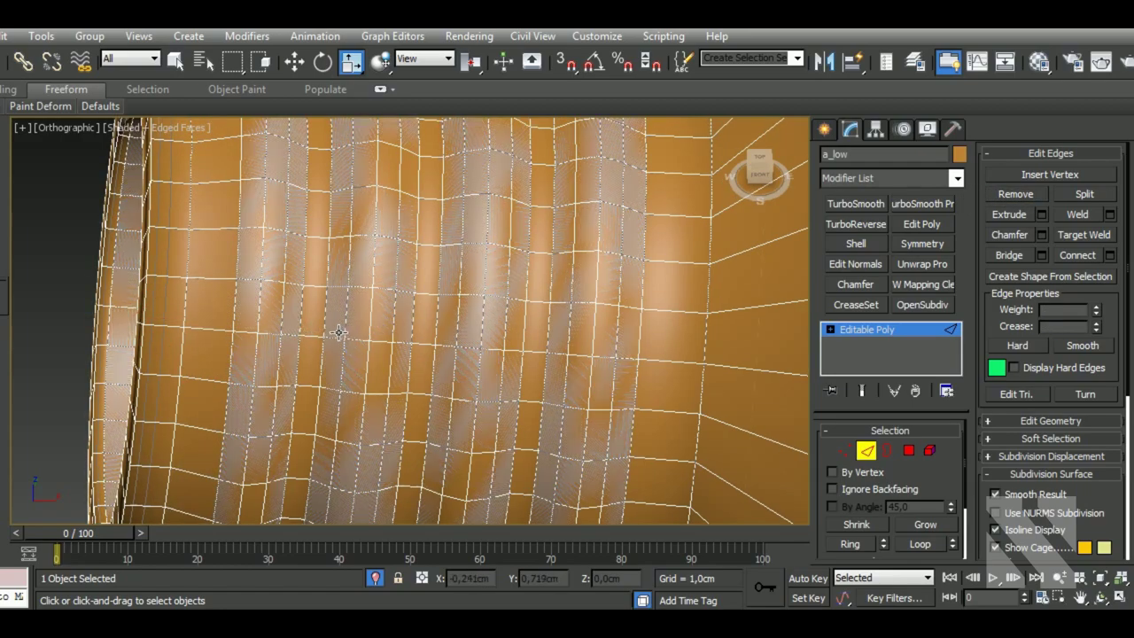
- Select and remove a second edge loop on the neck
double_click(339, 332)
scroll(410, 329, down, 2)
scroll(463, 301, down, 1)
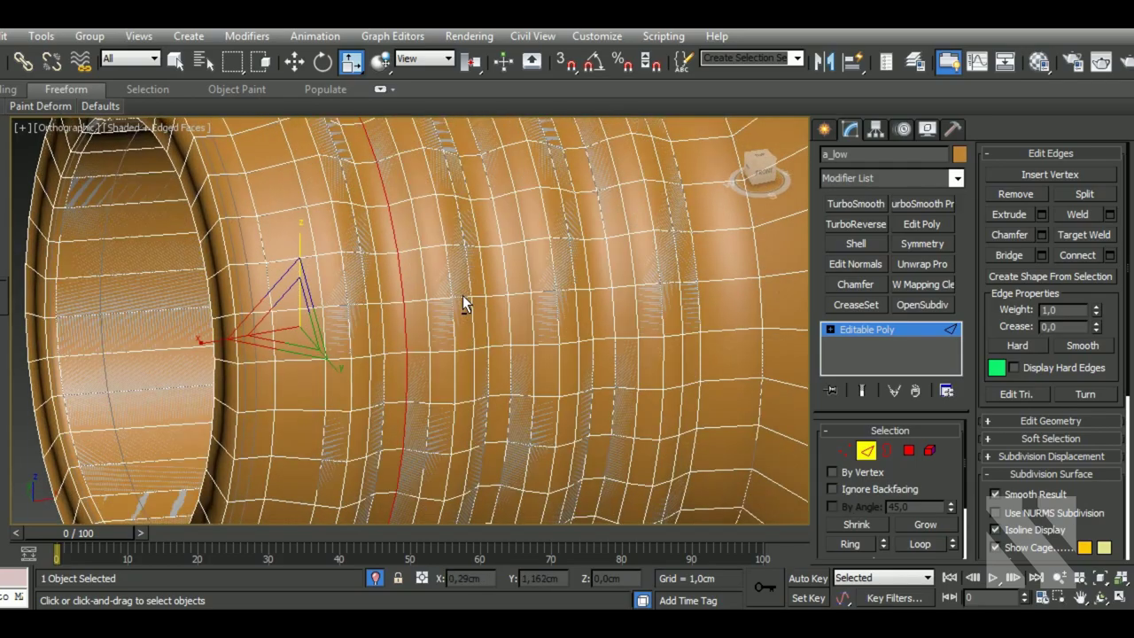
scroll(424, 290, down, 3)
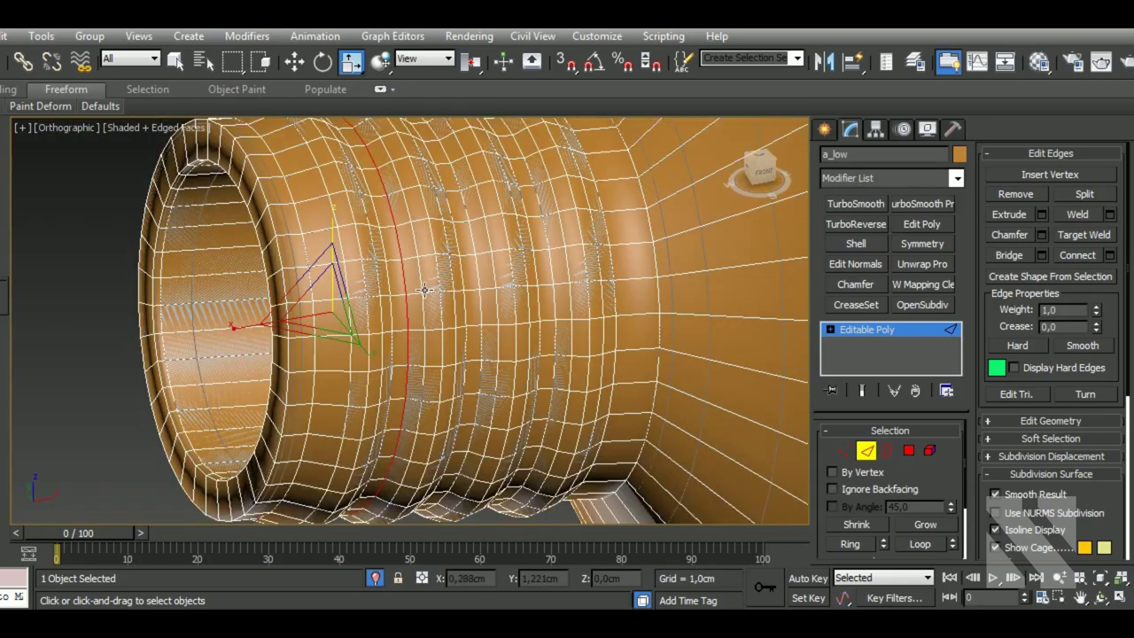
alt+middle_drag(424, 290, 388, 294)
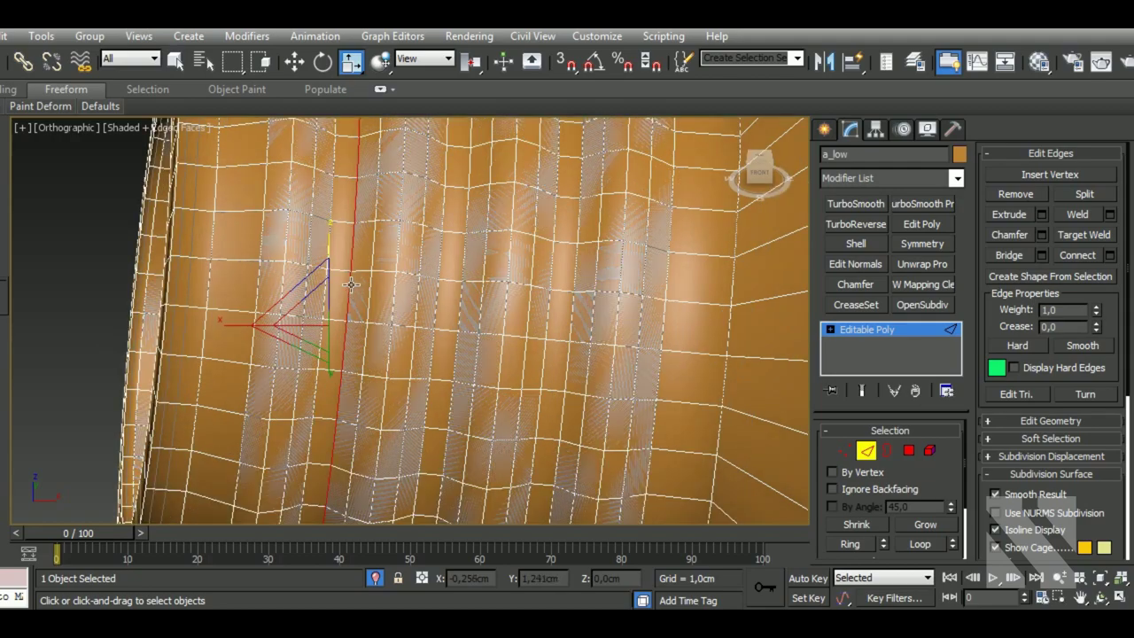
click(351, 283)
- Connect a new loop across the body edges, then remove several vertical edge loops
click(574, 300)
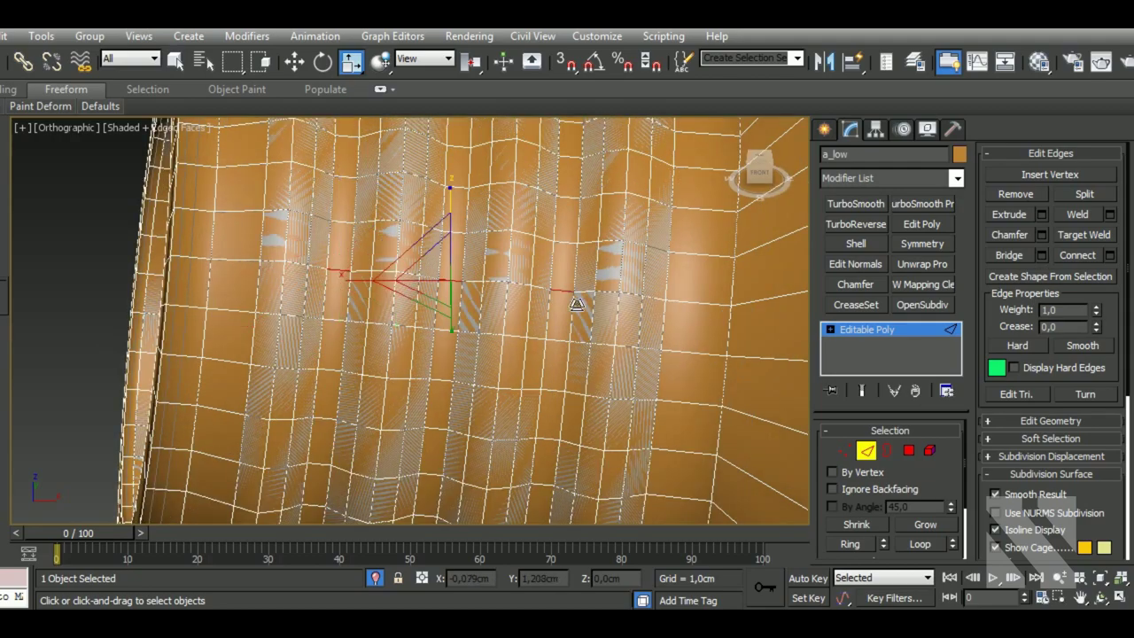
key(alt+r)
key(ctrl+shift+e)
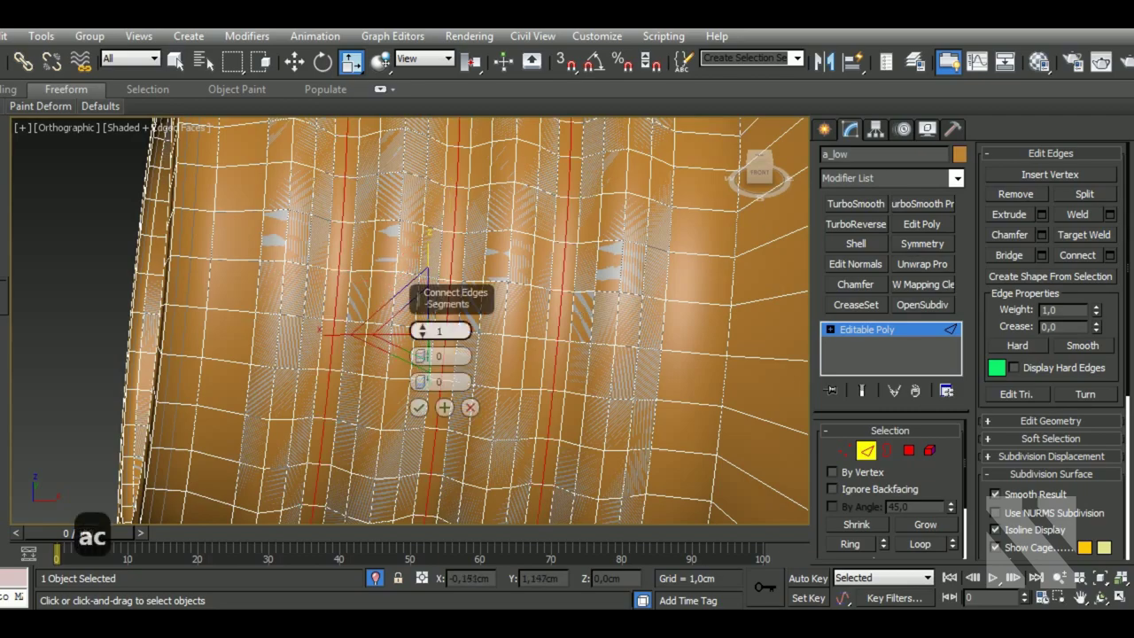
click(418, 407)
click(353, 305)
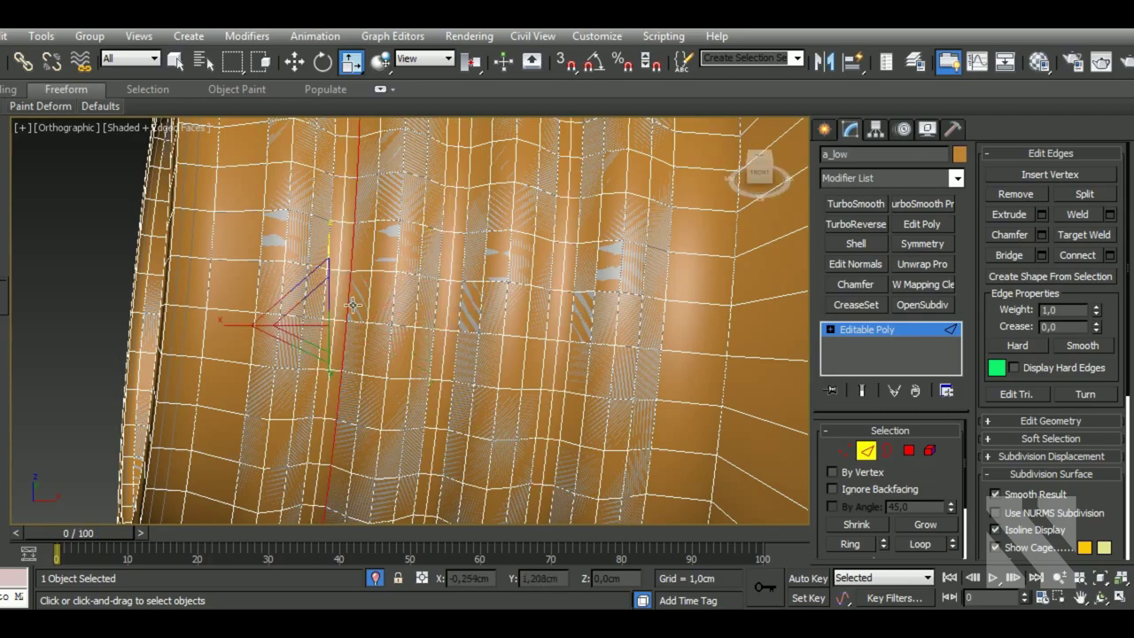
drag(339, 305, 409, 305)
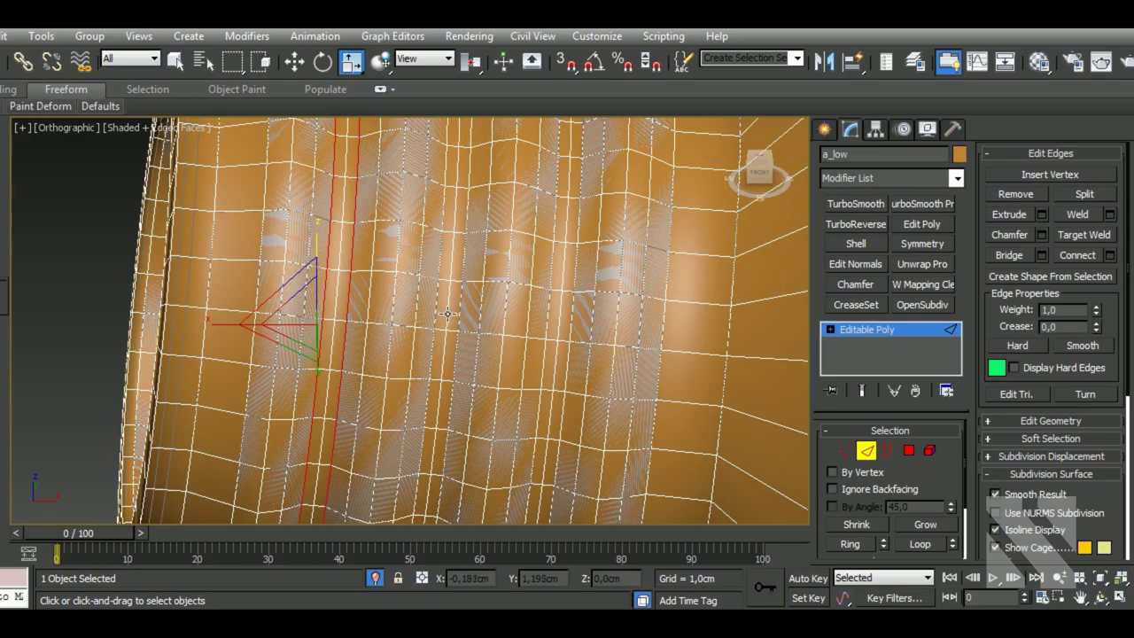
ctrl+click(421, 319)
ctrl+click(456, 318)
ctrl+click(560, 324)
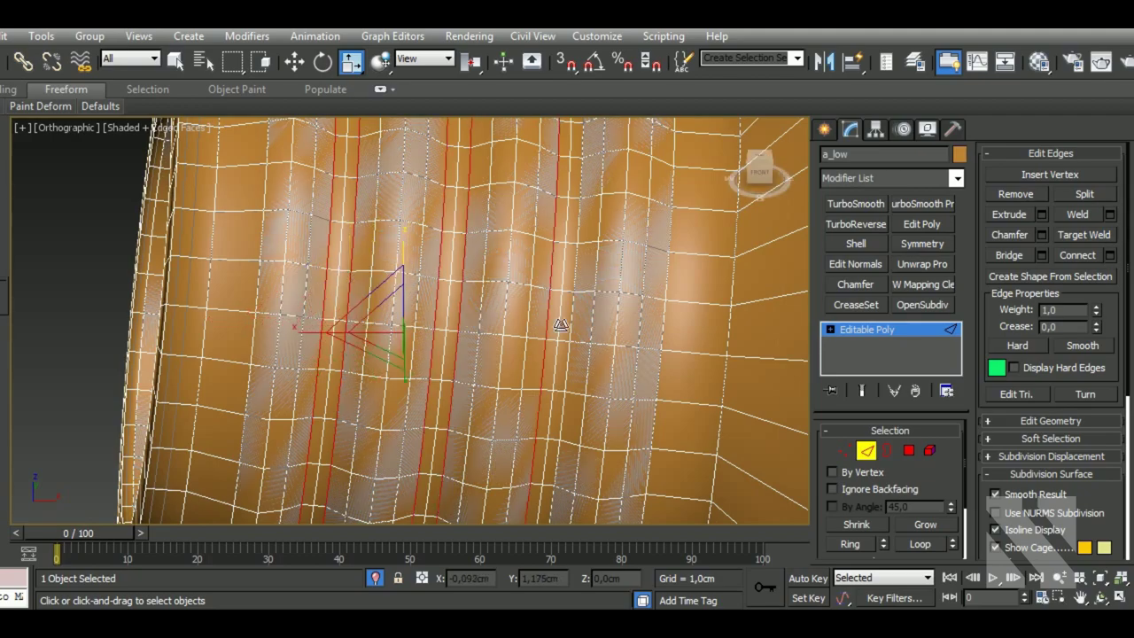
ctrl+click(574, 329)
click(1015, 194)
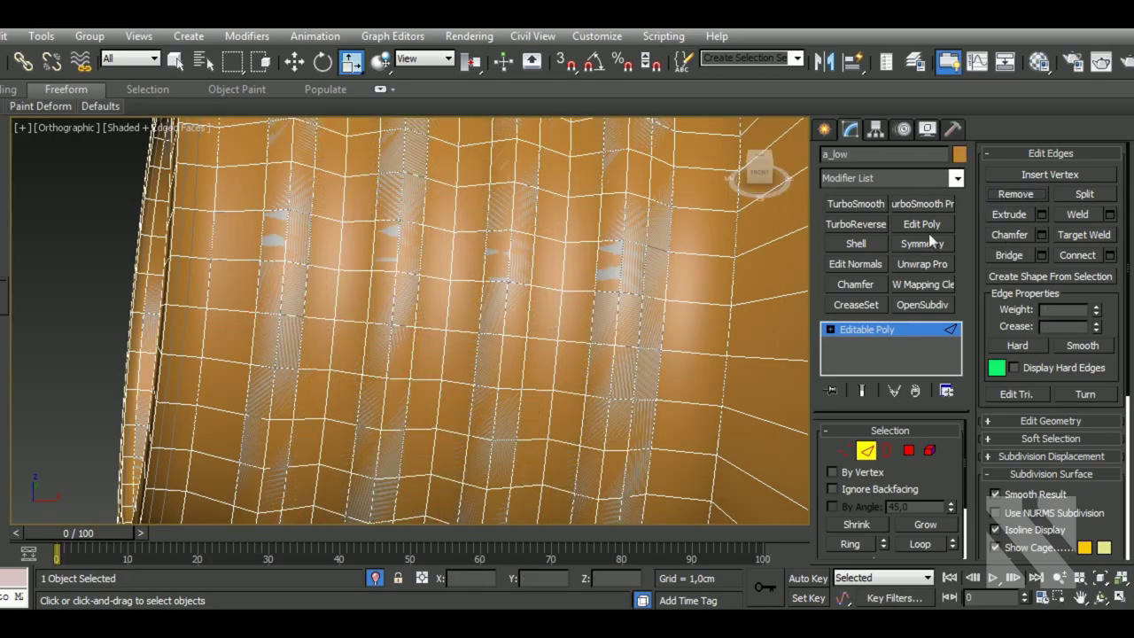
- Slide the shoulder edge loop along the tube, then remove it
alt+middle_drag(567, 319, 610, 297)
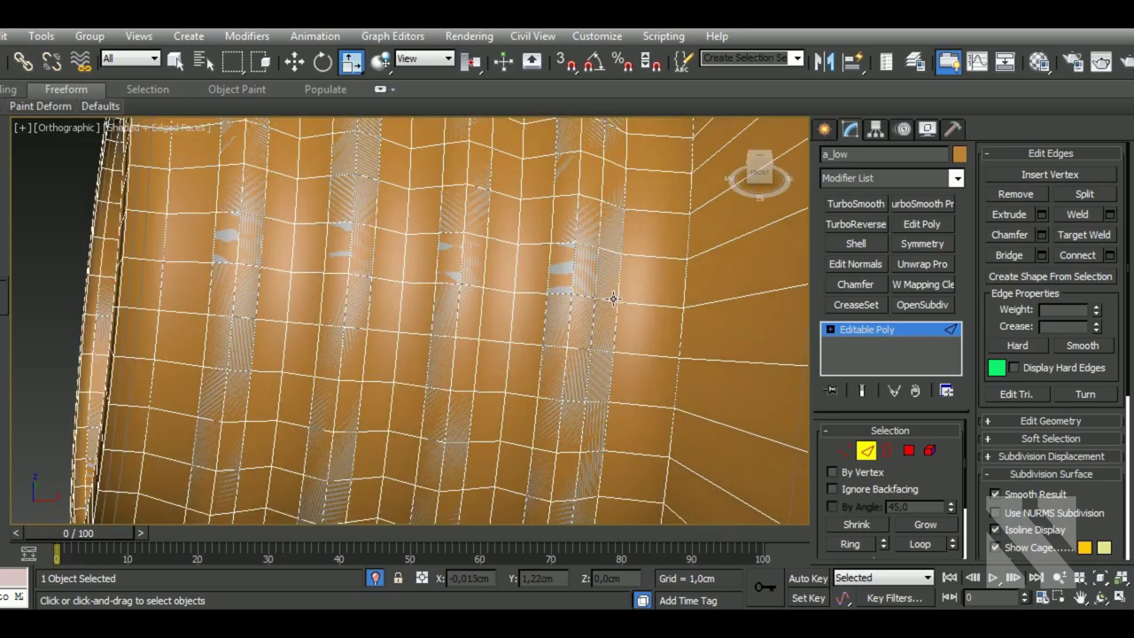
scroll(607, 297, up, 2)
scroll(607, 297, down, 4)
scroll(624, 298, down, 3)
alt+middle_drag(627, 296, 627, 342)
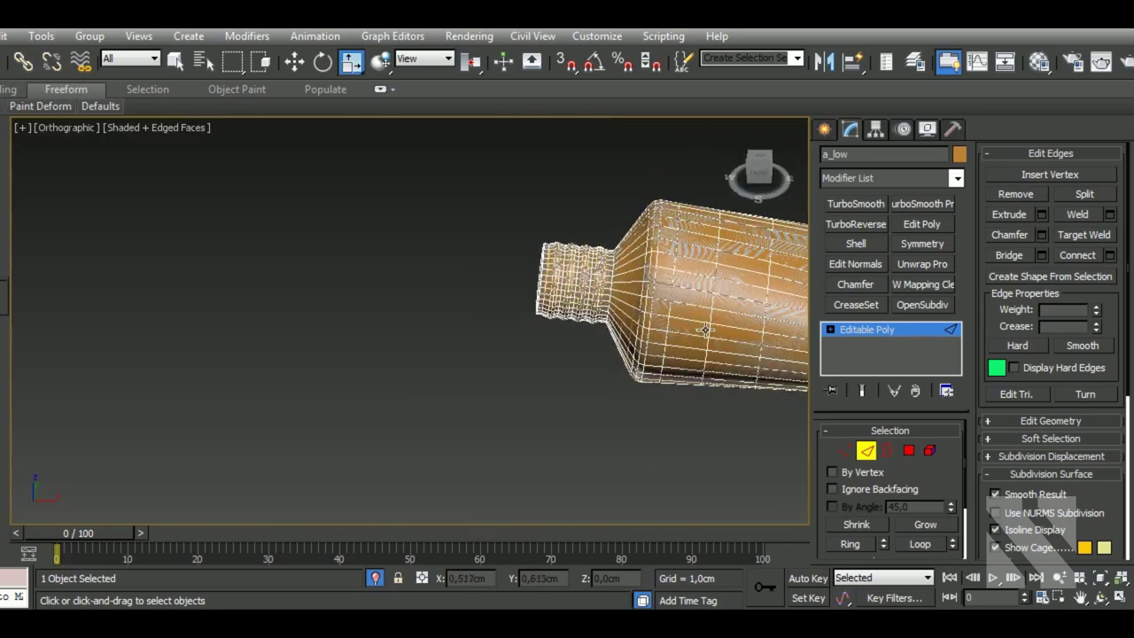
scroll(627, 342, up, 2)
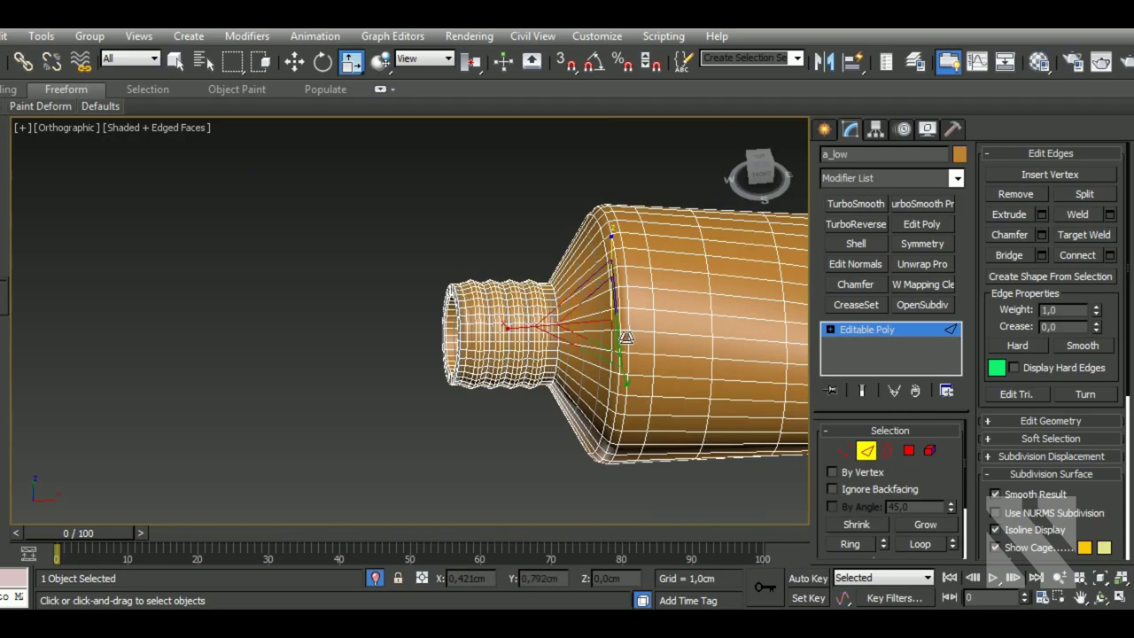
alt+middle_drag(627, 342, 568, 337)
scroll(528, 328, up, 3)
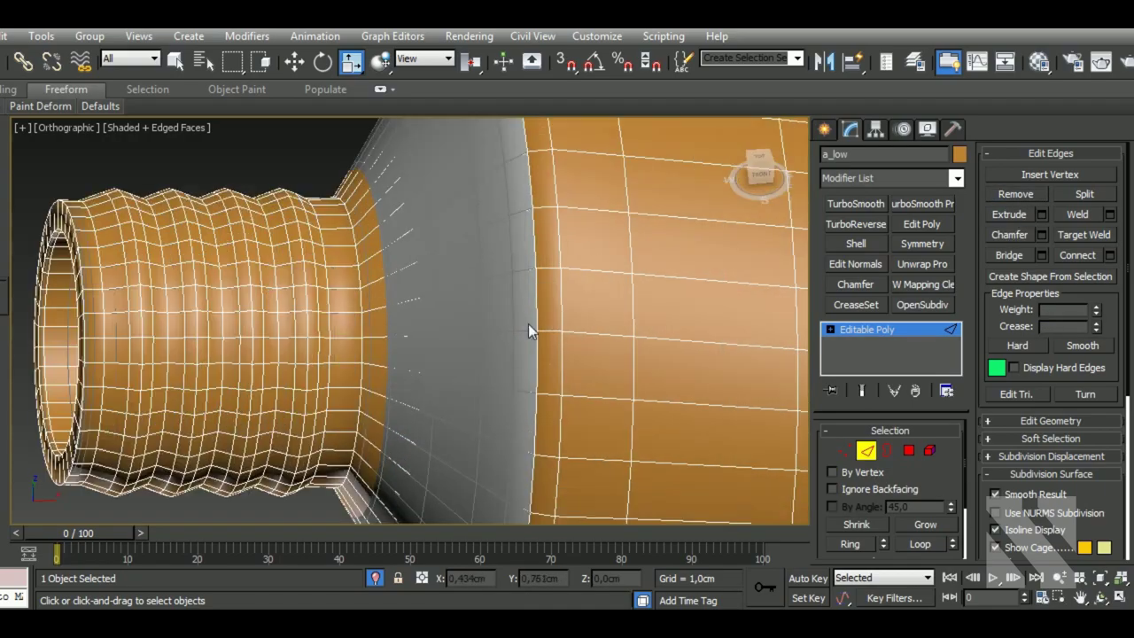
double_click(531, 328)
scroll(551, 328, down, 3)
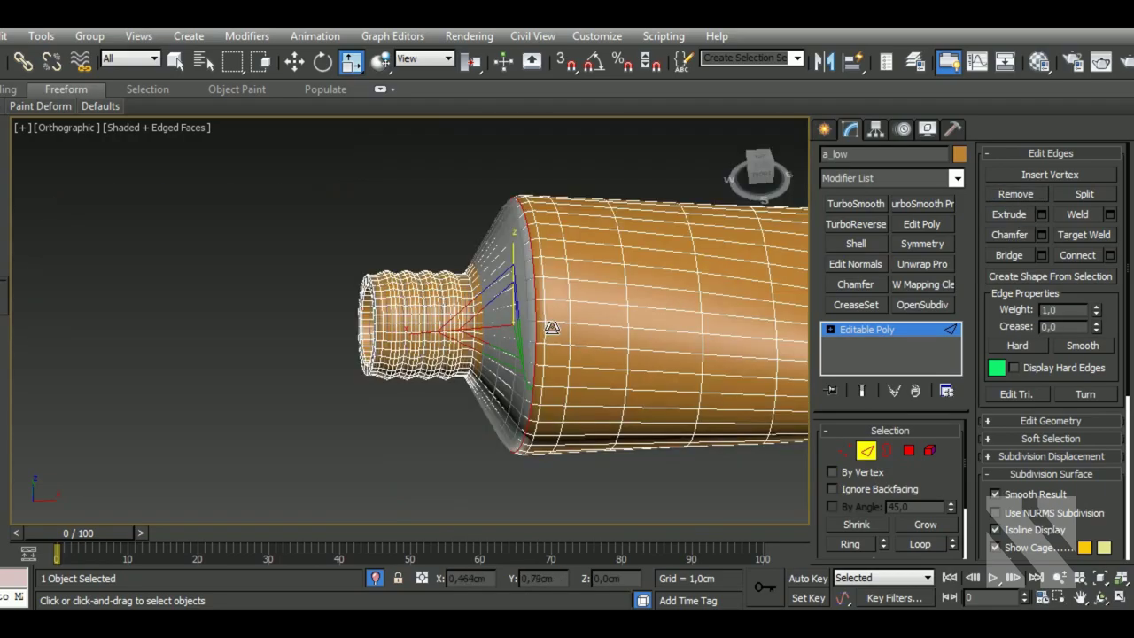
click(295, 60)
alt+middle_drag(461, 327, 483, 350)
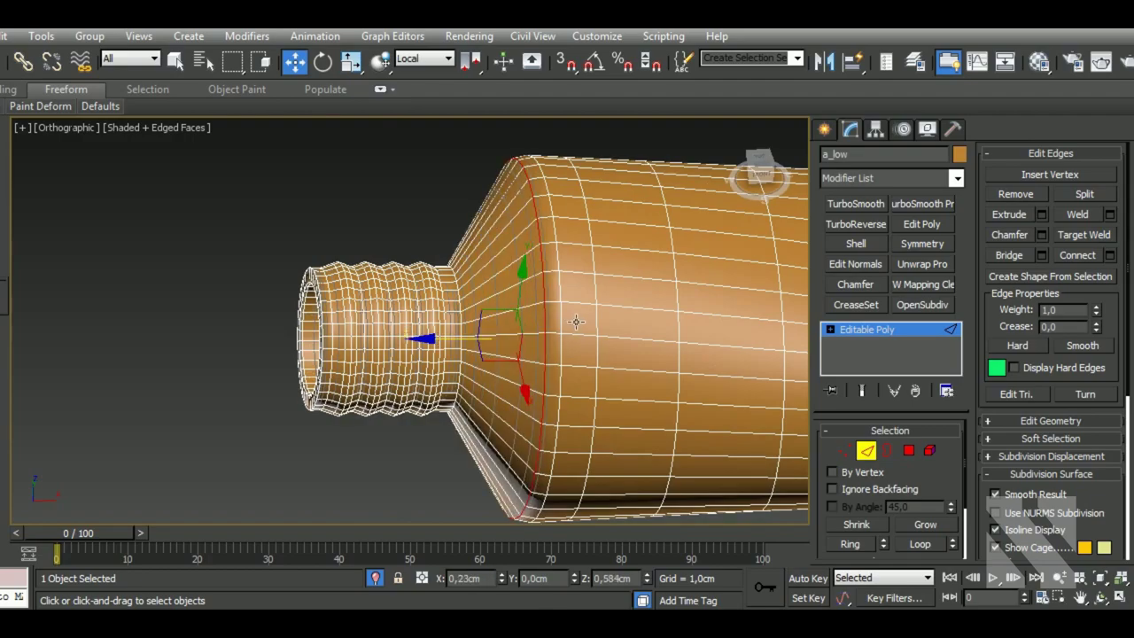
drag(582, 321, 611, 320)
click(1015, 194)
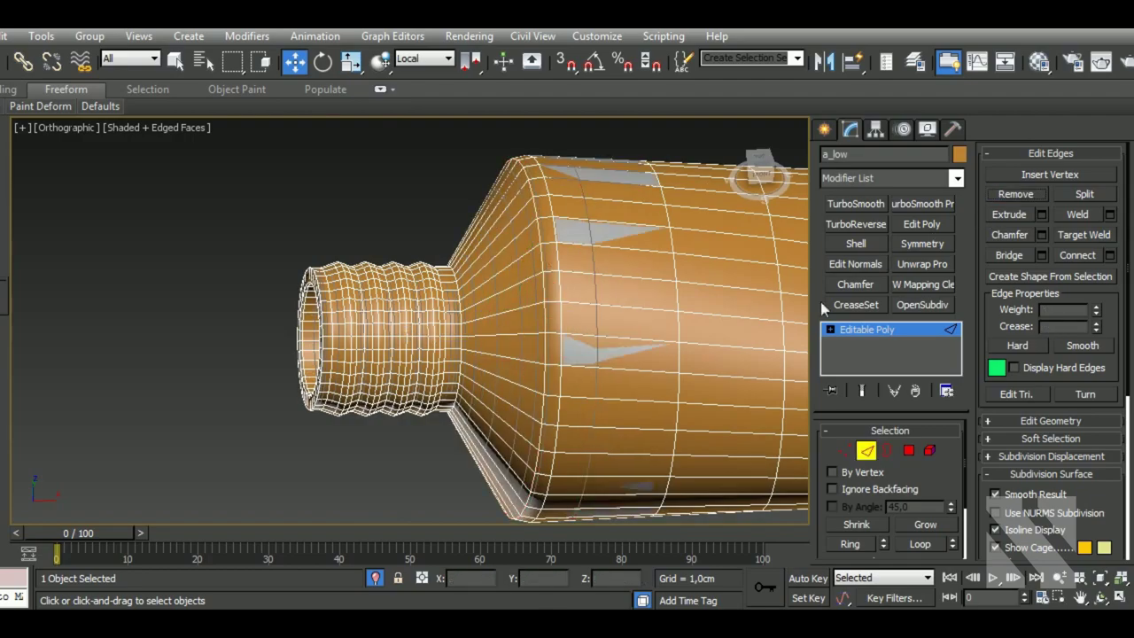
- Remove two edge loops from the tube body, then undo that removal
mouse_move(600, 350)
middle_down()
mouse_move(494, 310)
mouse_move(585, 360)
middle_up()
scroll(494, 310, down, 5)
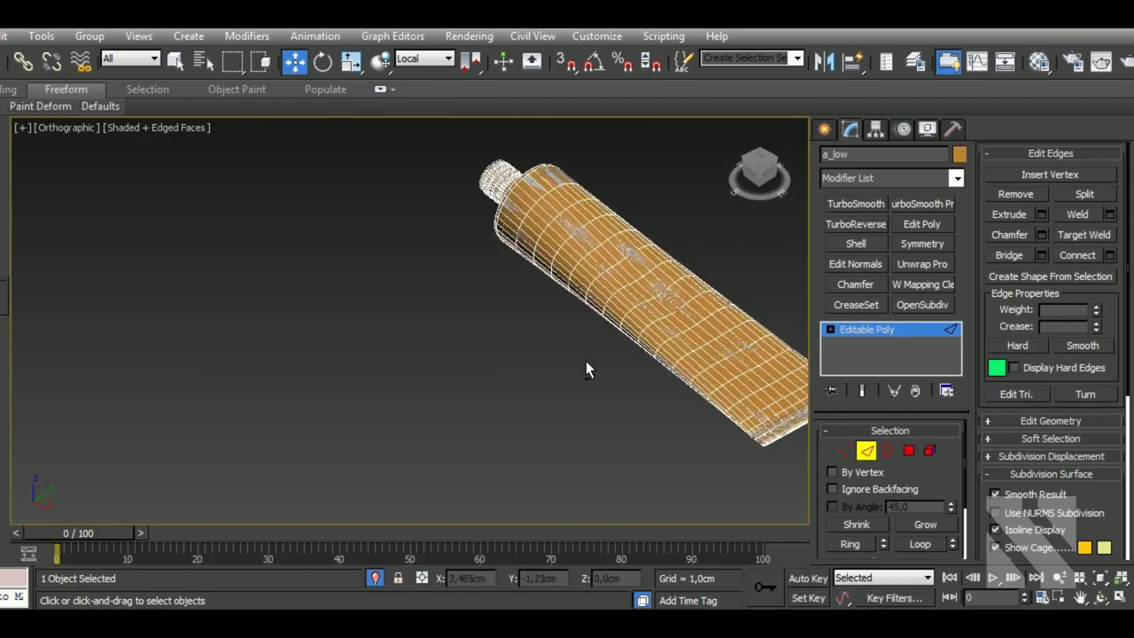
scroll(551, 248, up, 5)
double_click(542, 216)
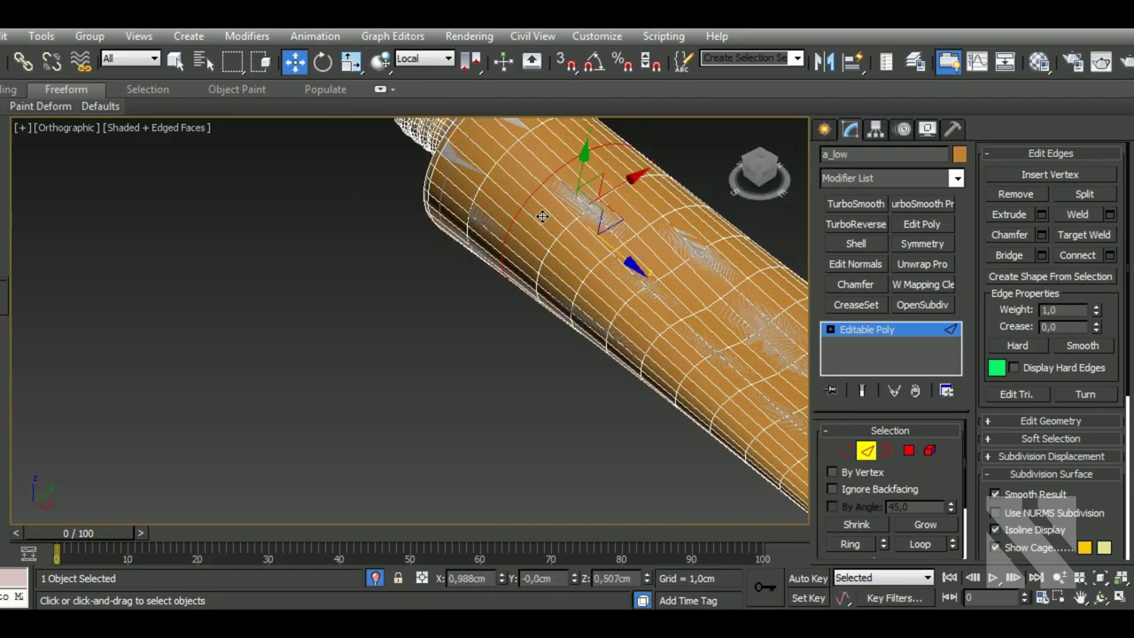
ctrl+double_click(619, 272)
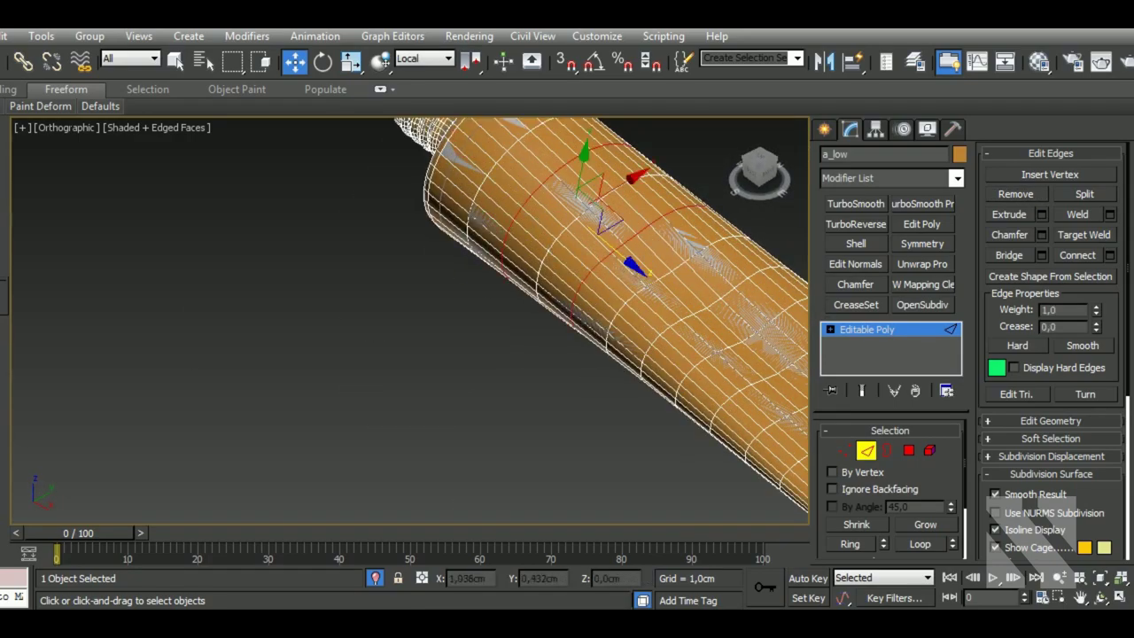
click(1035, 192)
key(ctrl+z)
- Turn off Isolate Selection and exit Edge sub-object mode
middle_drag(745, 325, 635, 307)
scroll(636, 308, up, 3)
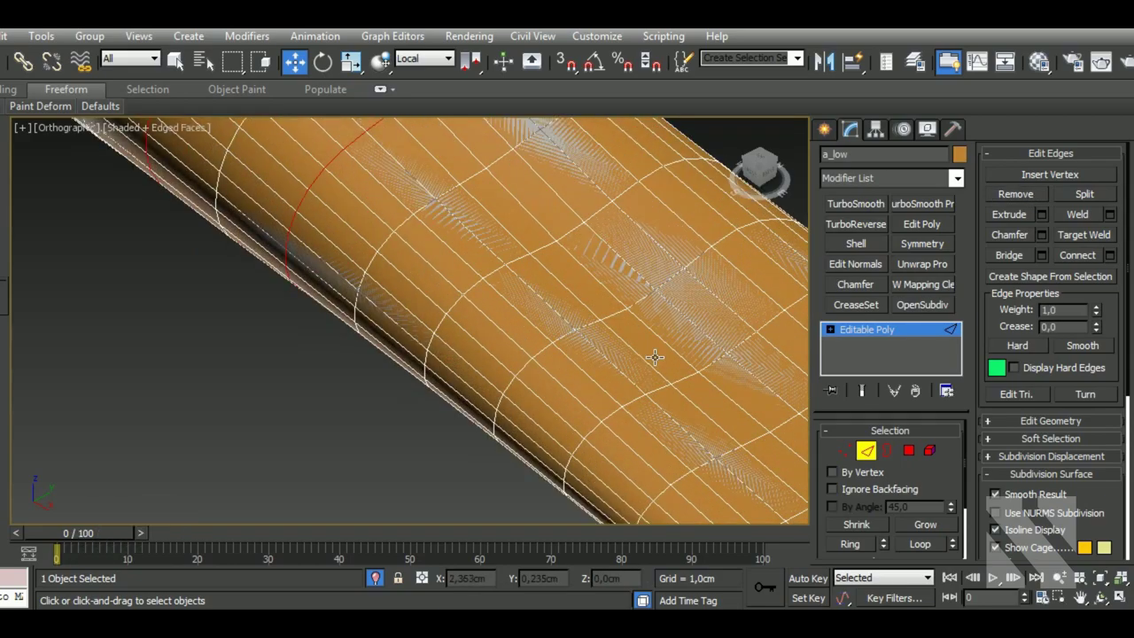
scroll(654, 355, down, 3)
scroll(655, 355, down, 3)
alt+middle_drag(719, 400, 727, 333)
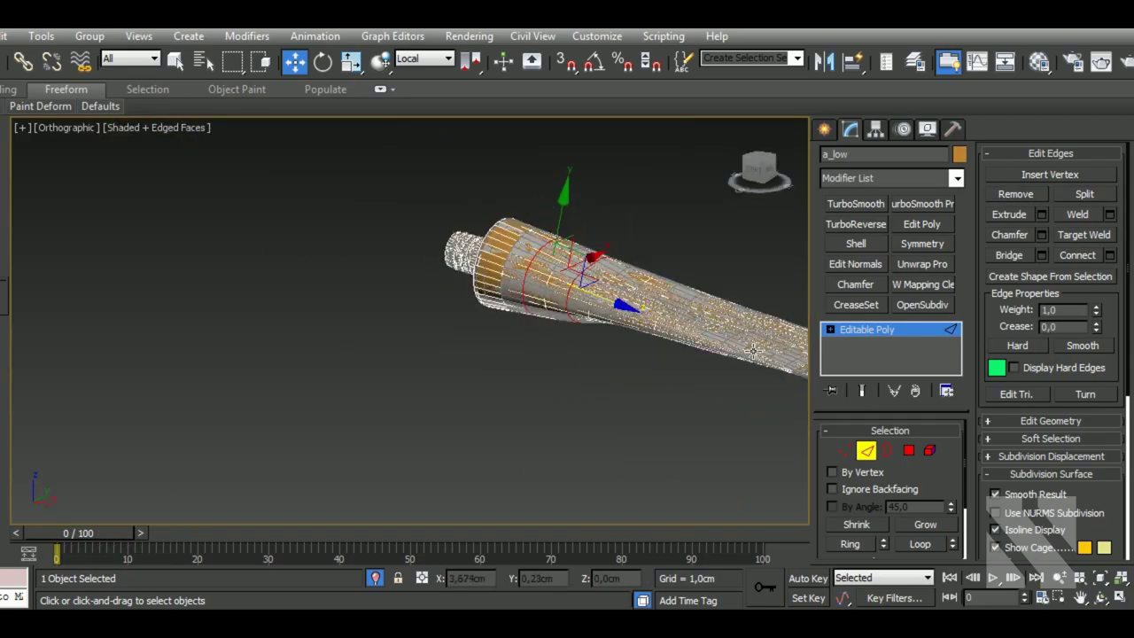
scroll(727, 332, up, 2)
scroll(746, 329, up, 2)
scroll(683, 347, down, 2)
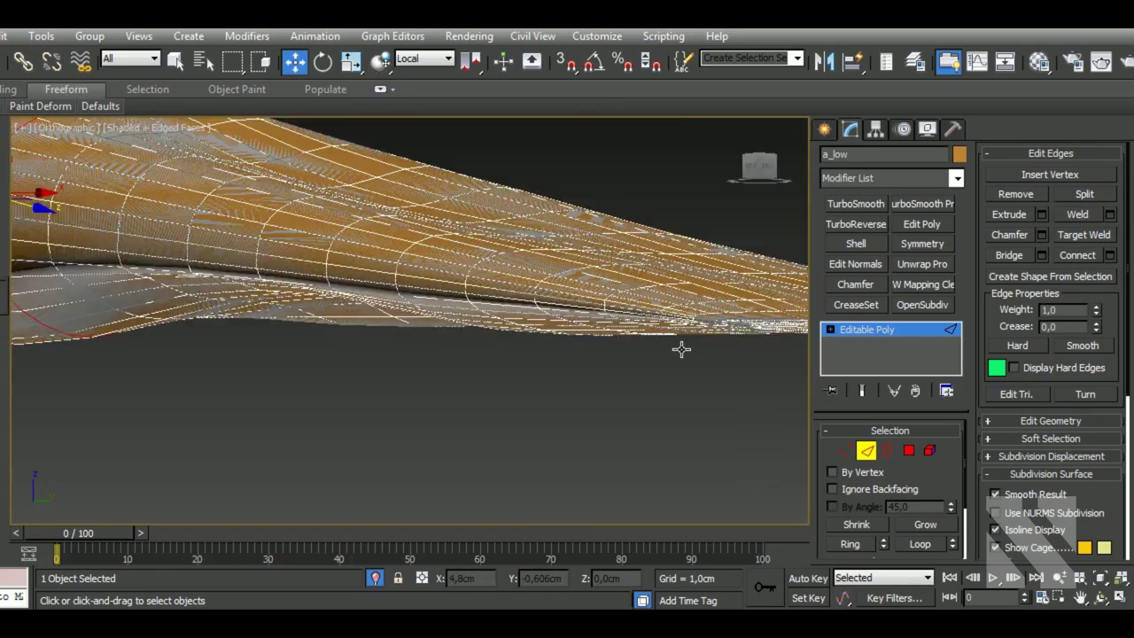
scroll(683, 346, down, 2)
click(375, 578)
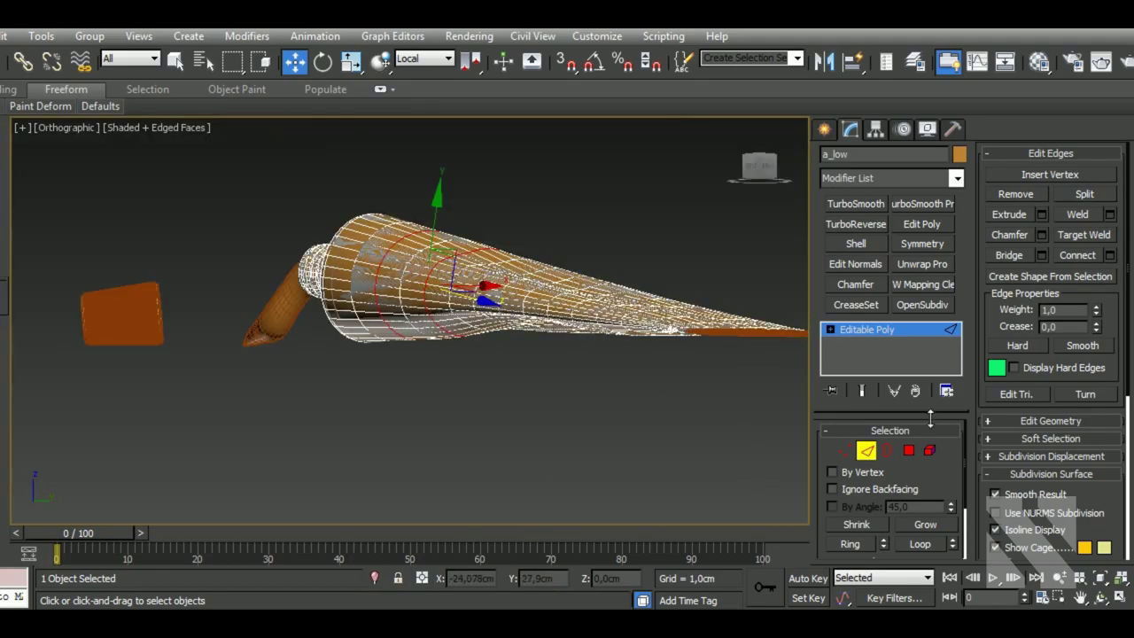
click(875, 452)
mouse_move(689, 354)
alt+middle_down()
mouse_move(783, 424)
mouse_move(628, 399)
alt+middle_up()
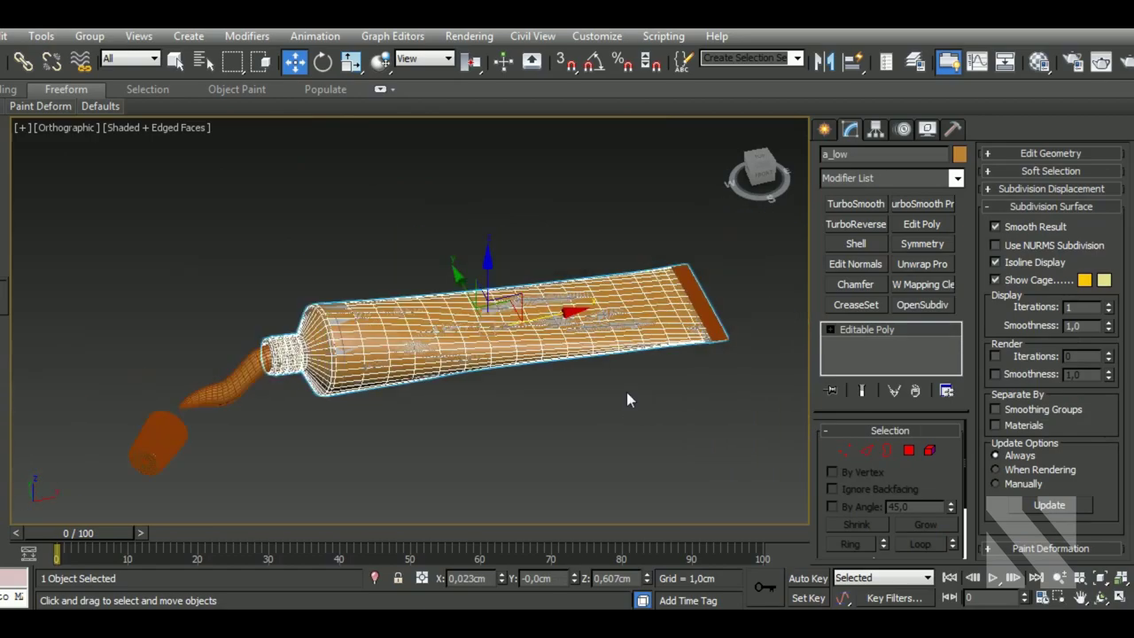
scroll(696, 345, up, 5)
- Lower the crimp end piece's smoothing iterations from 2 to 1 and inspect it isolated
click(660, 327)
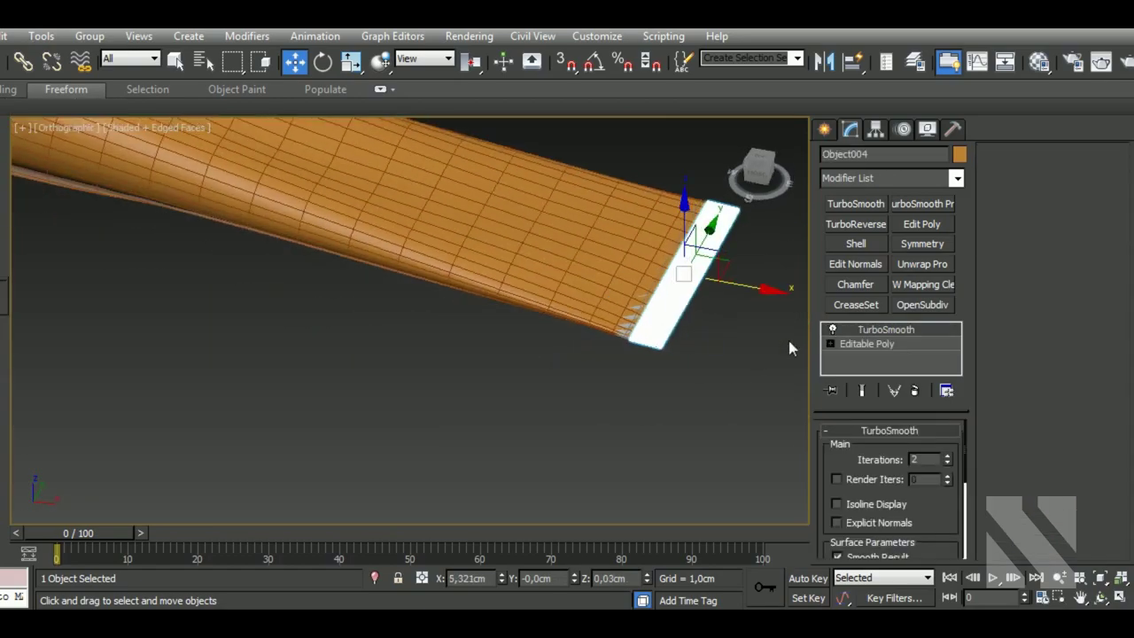
click(947, 462)
mouse_move(755, 360)
alt+middle_down()
mouse_move(580, 406)
mouse_move(589, 410)
alt+middle_up()
scroll(618, 391, up, 3)
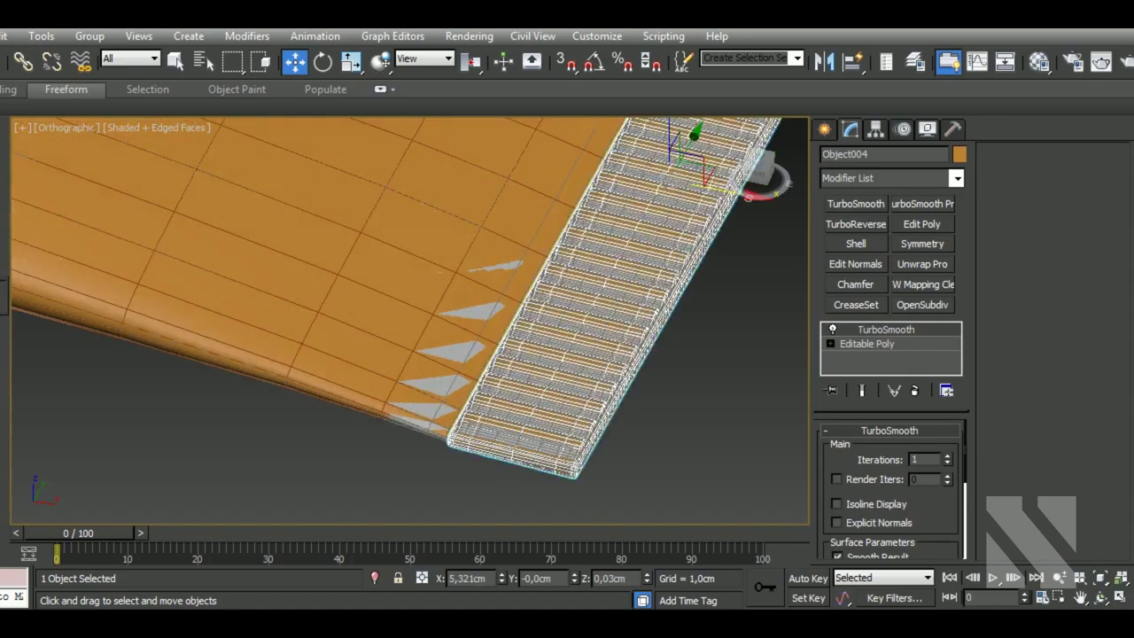
scroll(618, 391, up, 3)
click(378, 578)
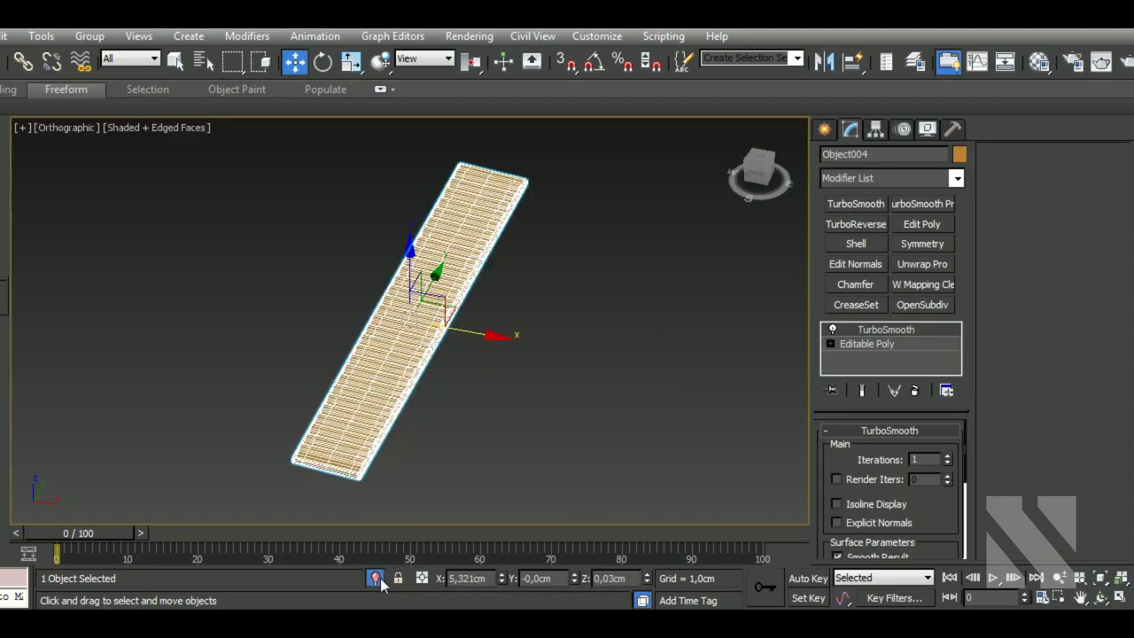
key(F4)
key(F4)
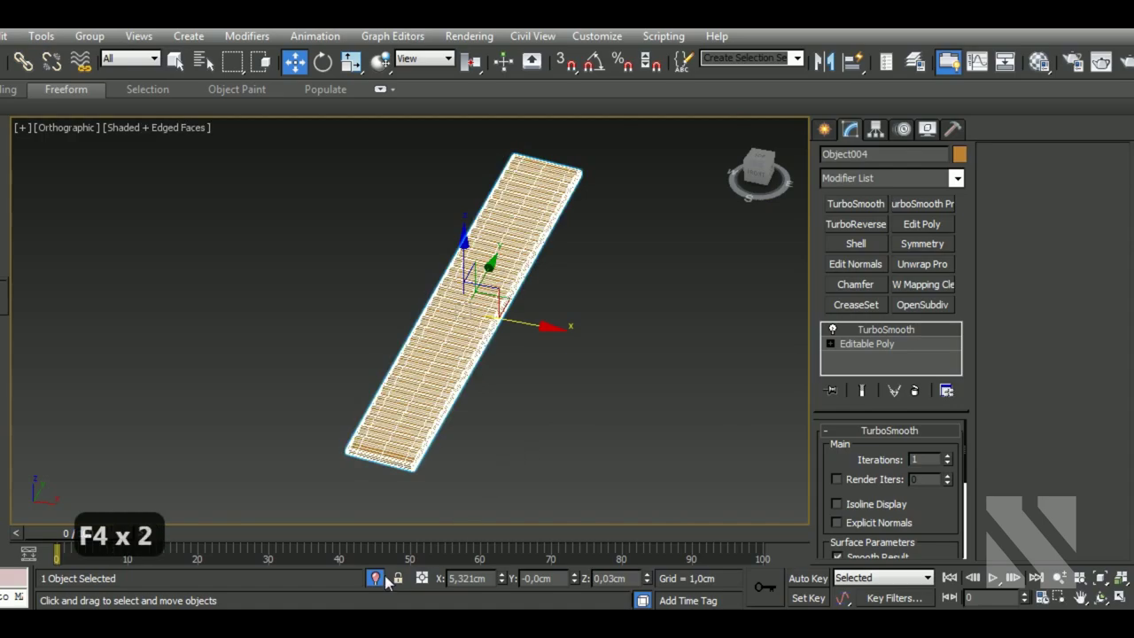
click(378, 578)
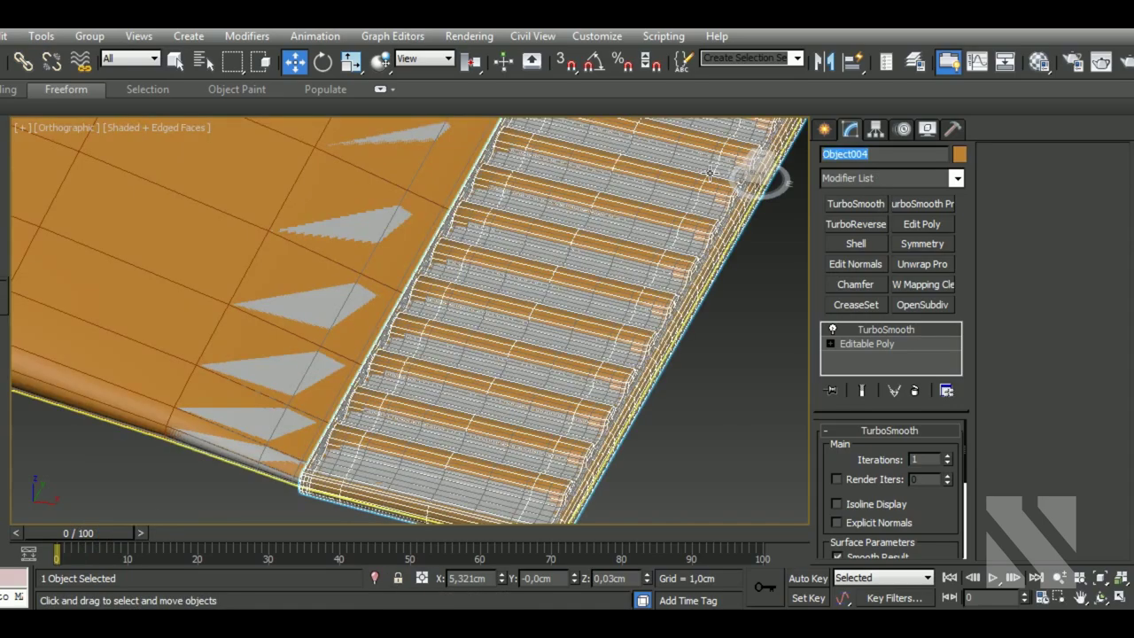
- Name the selected ridged strip b_low
text(b_low)
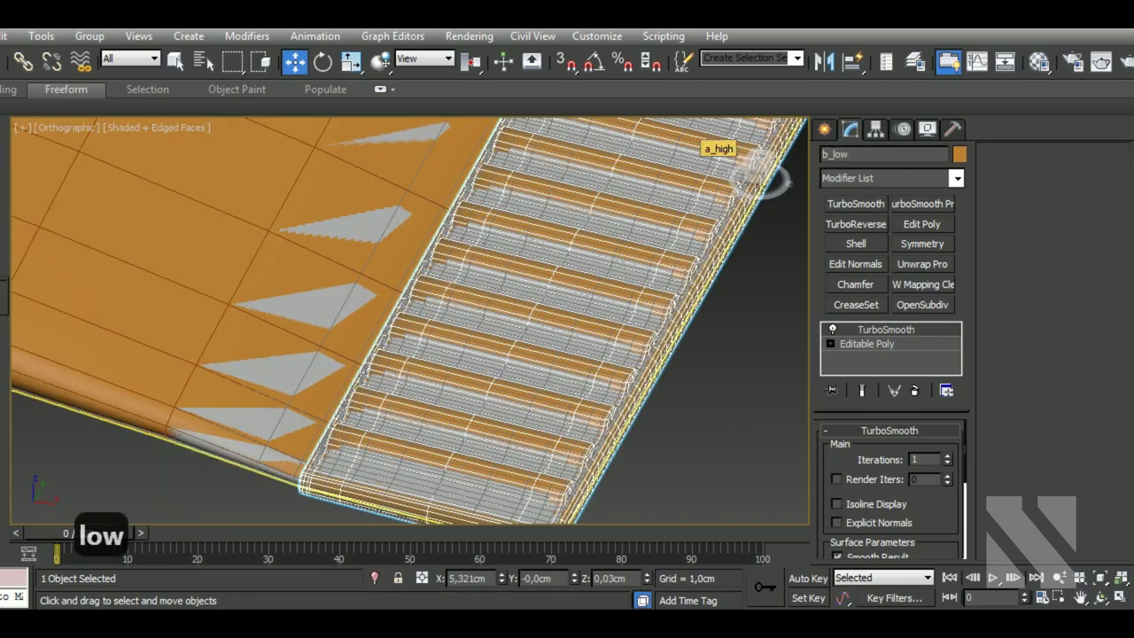
key(Return)
middle_drag(649, 393, 676, 393)
scroll(676, 393, up, 4)
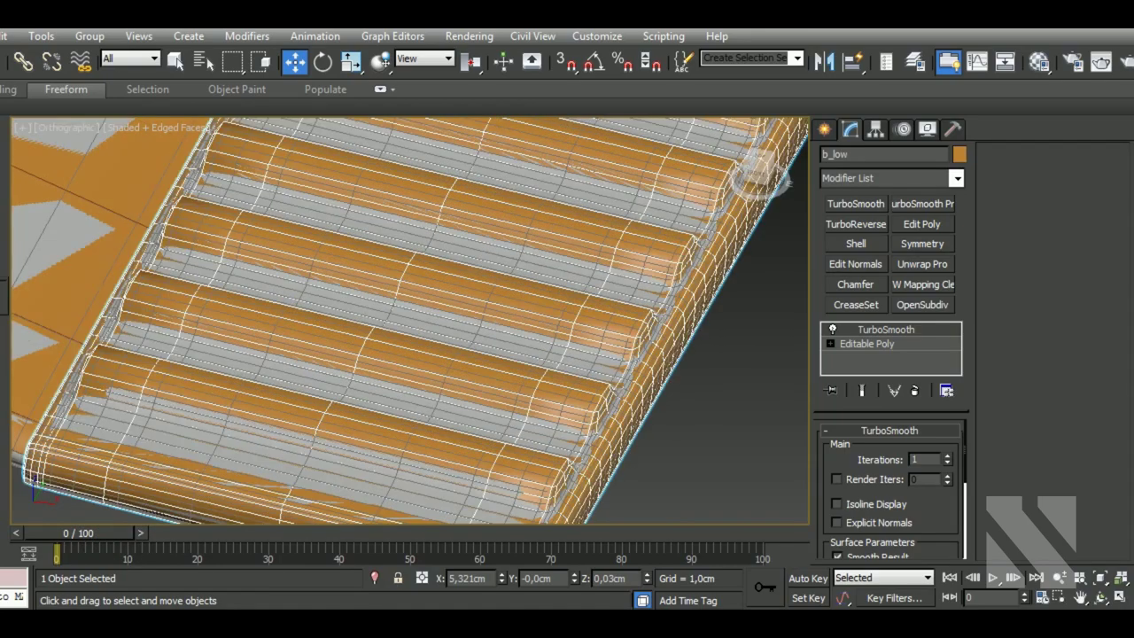
- Rename the other ridged strip to b_high, then select and orbit b_low
click(616, 422)
click(620, 167)
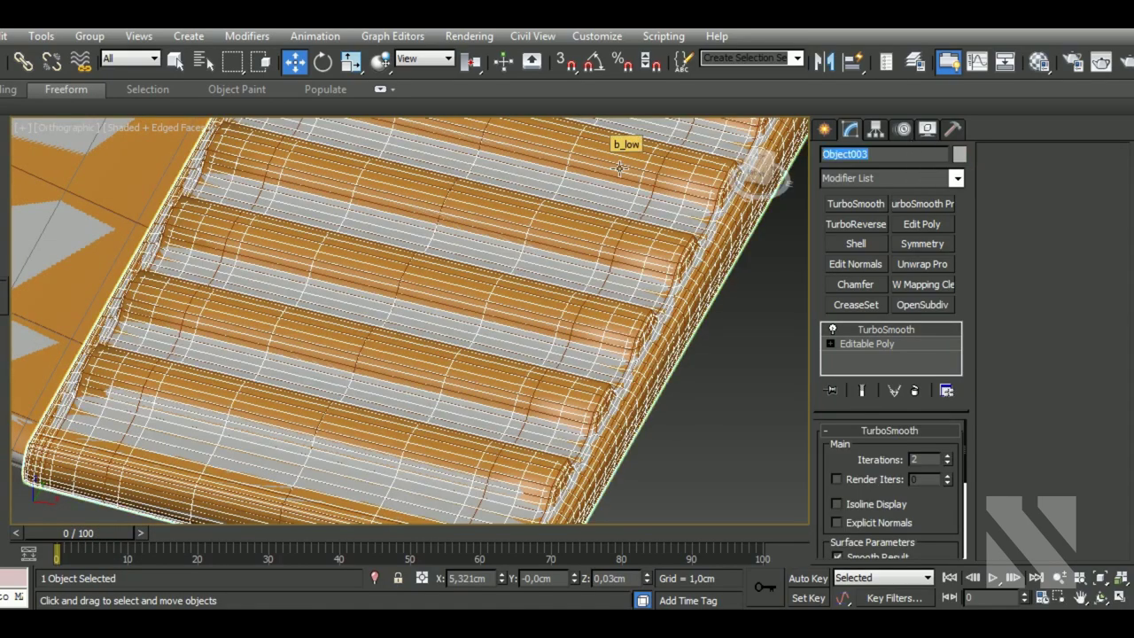
text(b_high)
key(Return)
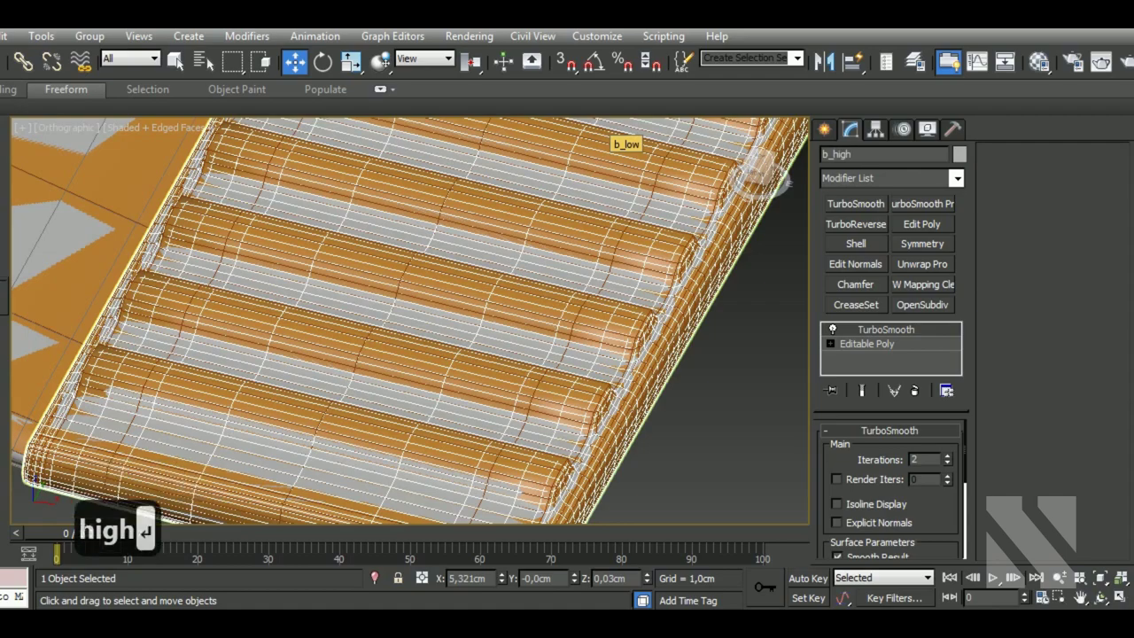
click(621, 141)
scroll(699, 373, down, 3)
scroll(699, 373, down, 3)
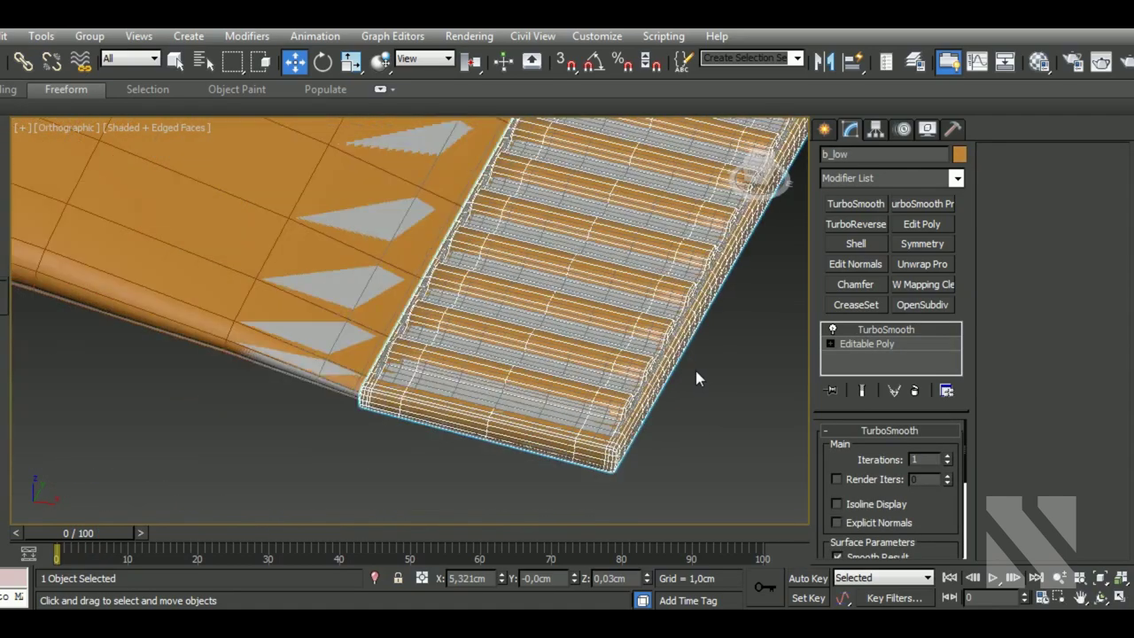
mouse_move(695, 371)
alt+middle_down()
mouse_move(709, 396)
mouse_move(654, 380)
mouse_move(833, 330)
alt+middle_up()
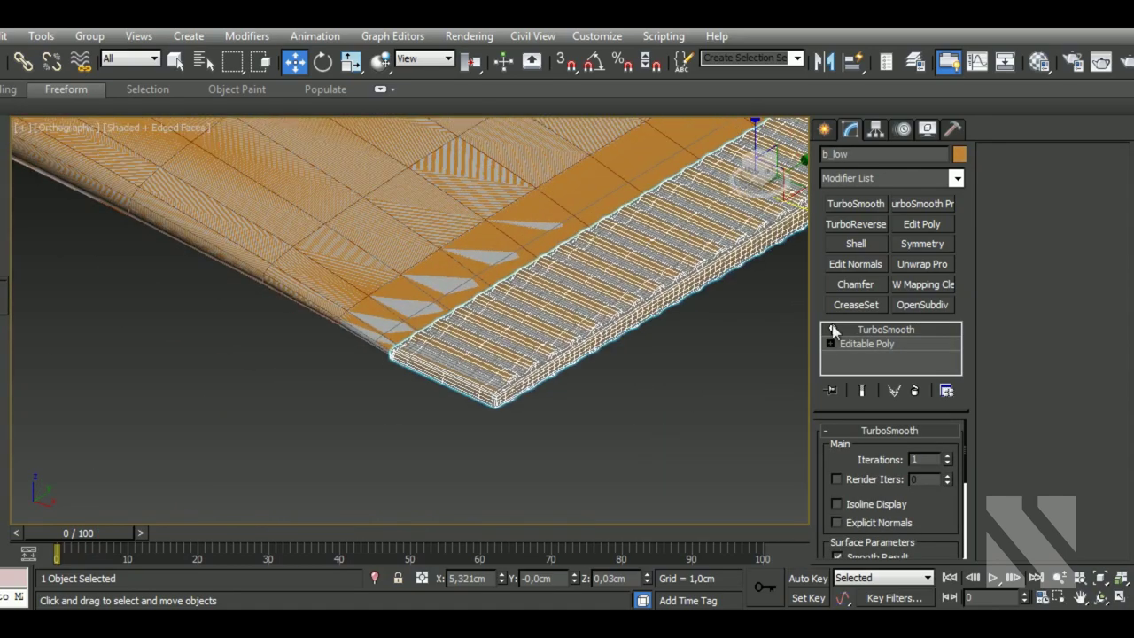
- Add an Edit Poly modifier to b_low and collapse its stack to one Editable Poly
click(915, 232)
right_click(892, 328)
click(954, 413)
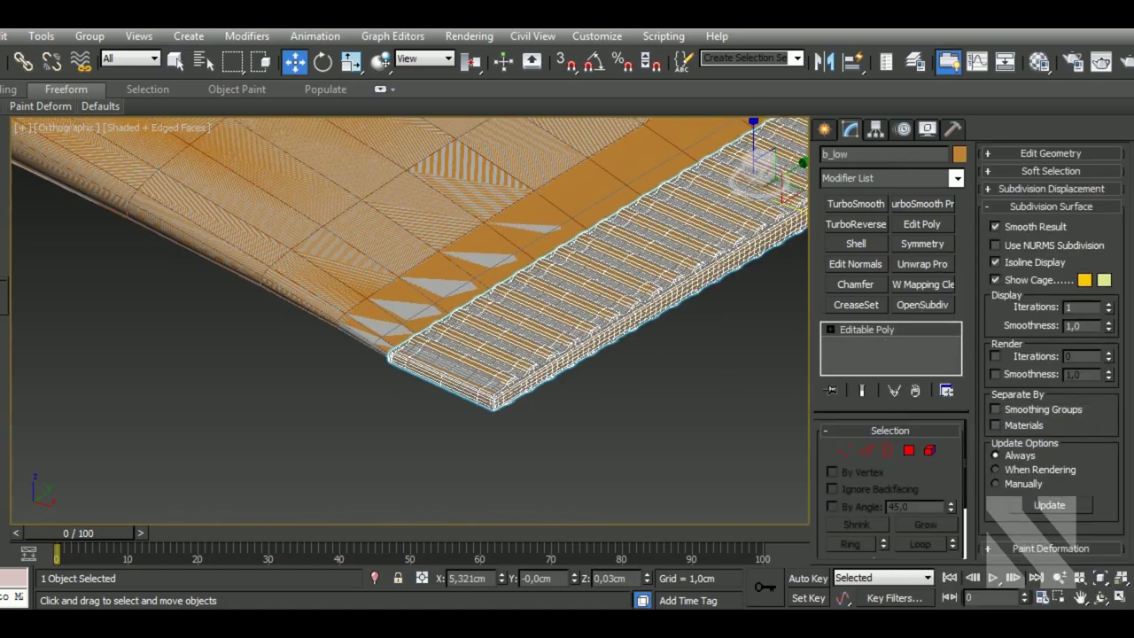
scroll(492, 460, up, 2)
scroll(492, 461, up, 2)
scroll(497, 460, up, 2)
- Remove three redundant edge loops along b_low's corner
key(2)
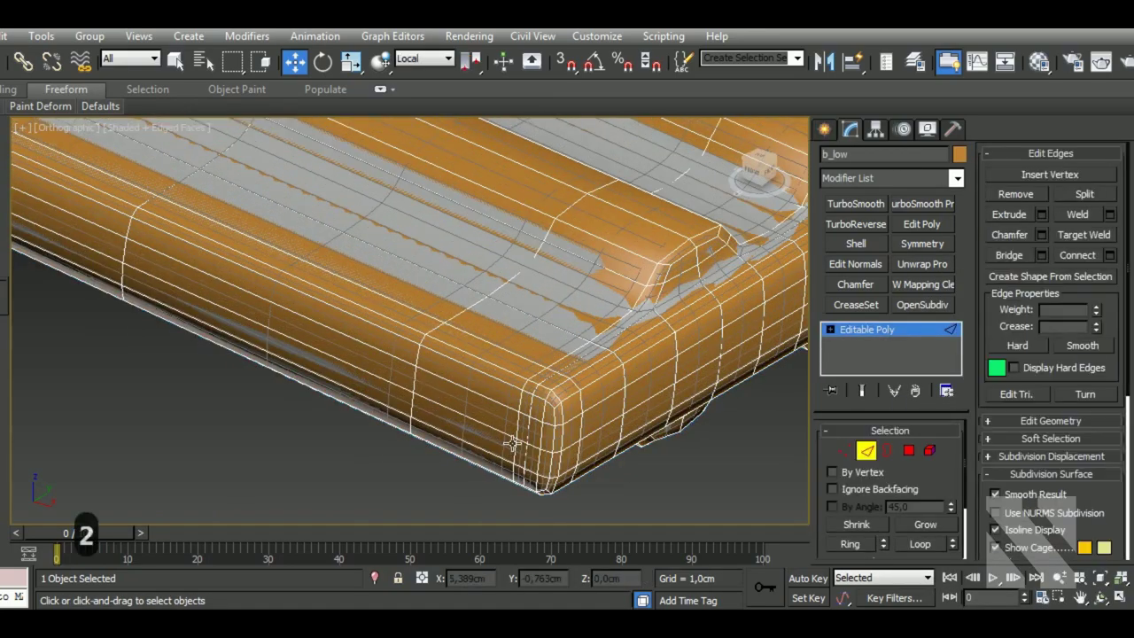
double_click(512, 443)
ctrl+double_click(510, 418)
ctrl+double_click(512, 465)
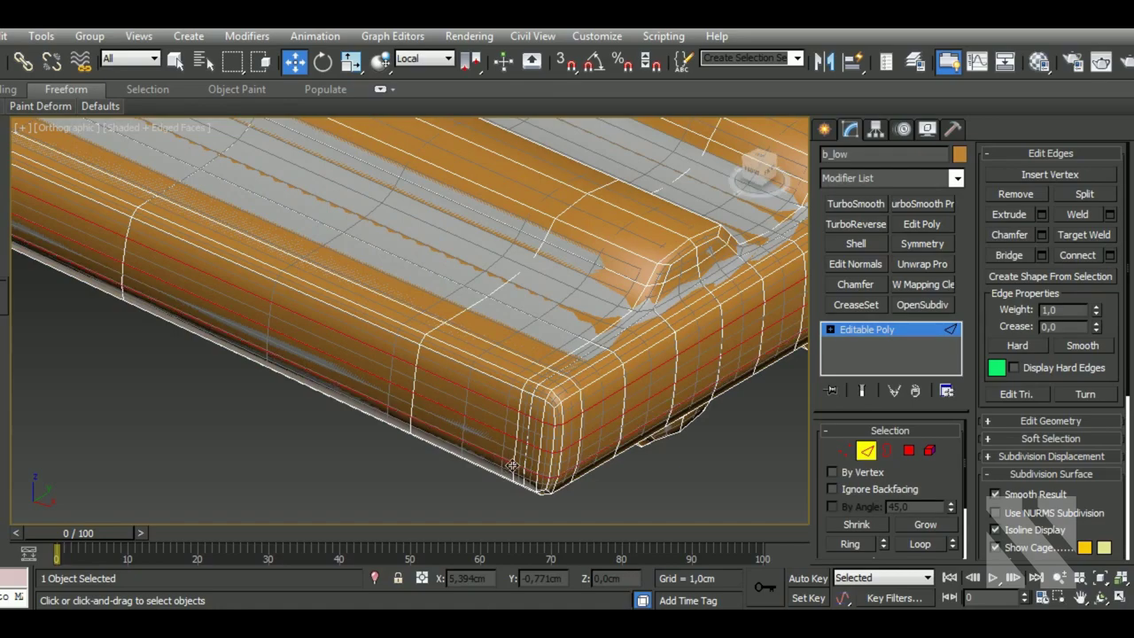
click(1015, 194)
- Remove the top-edge loop together with the chamfered corner edges
alt+middle_drag(514, 407, 554, 426)
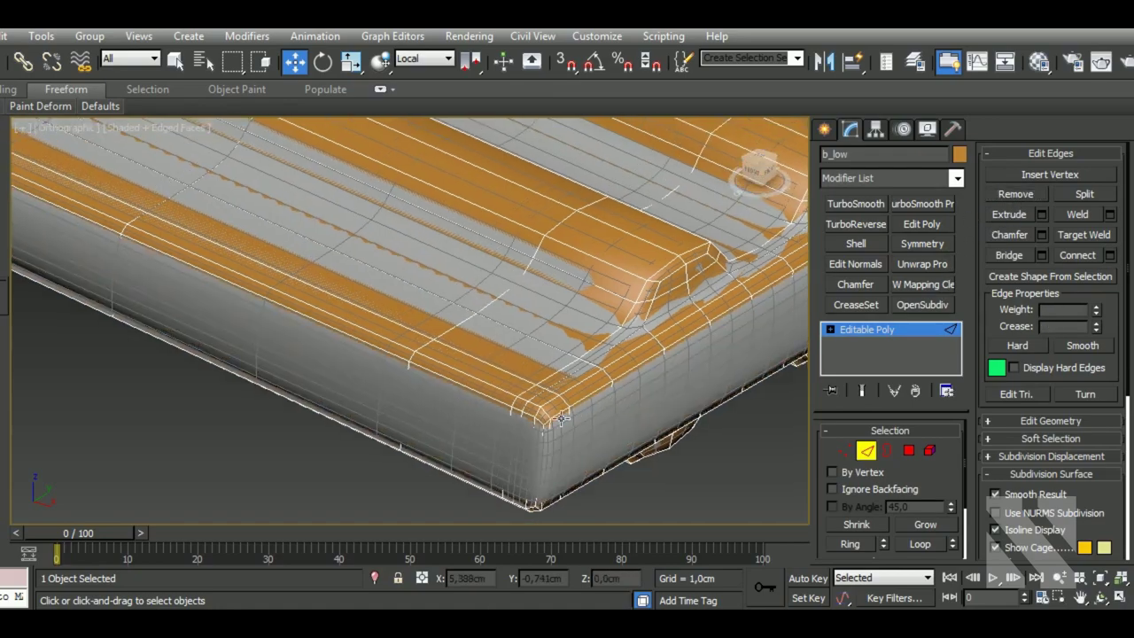
double_click(539, 390)
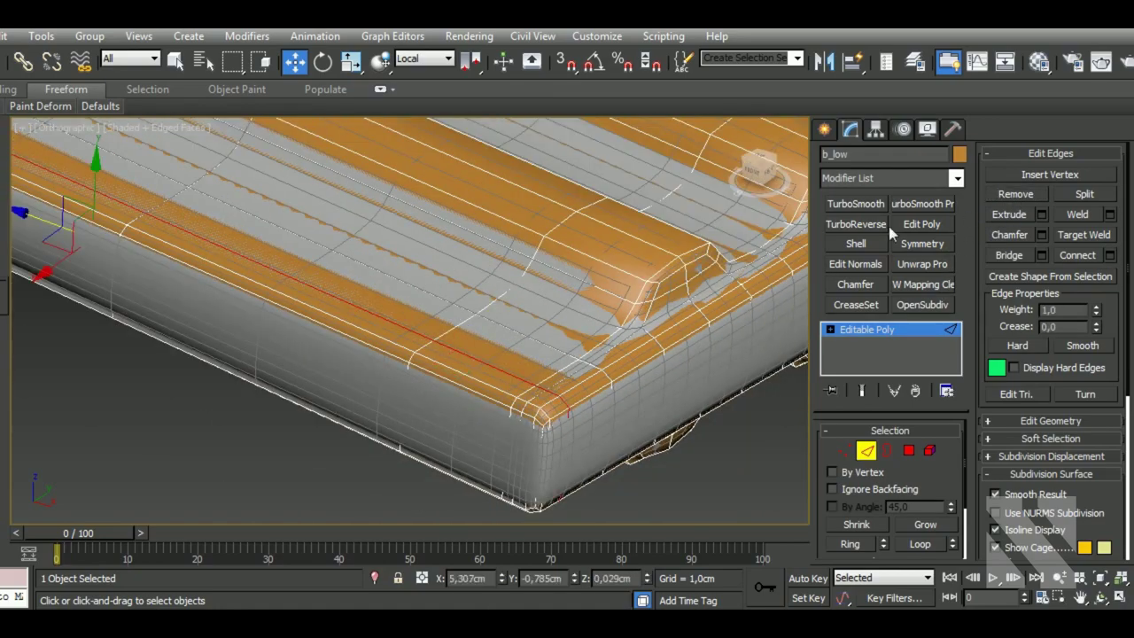
alt+middle_drag(532, 355, 584, 337)
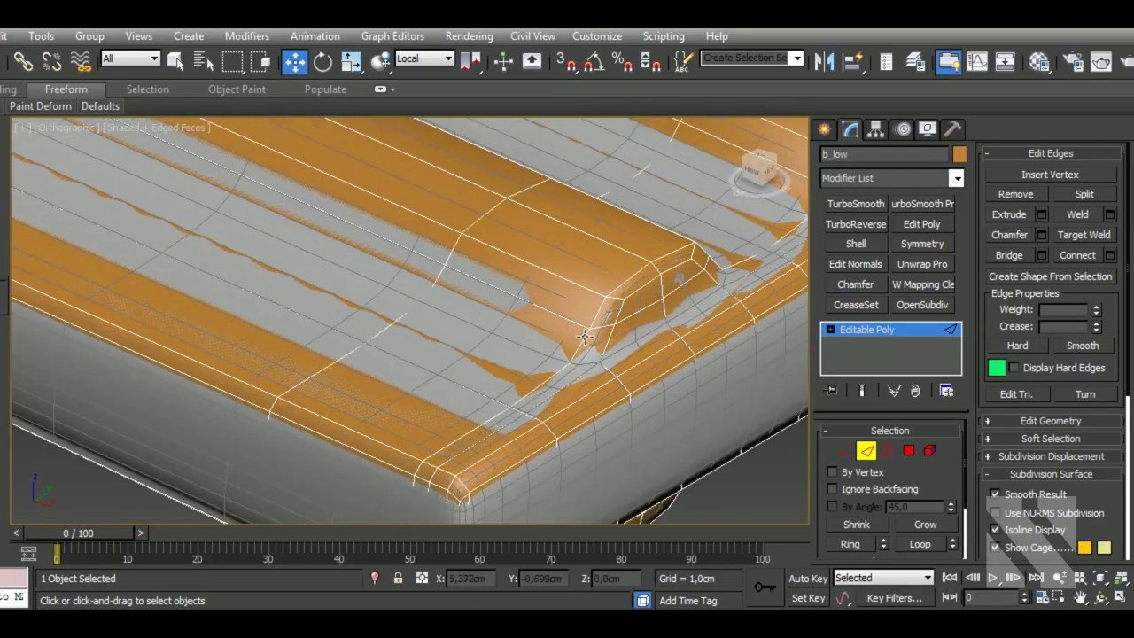
ctrl+click(705, 277)
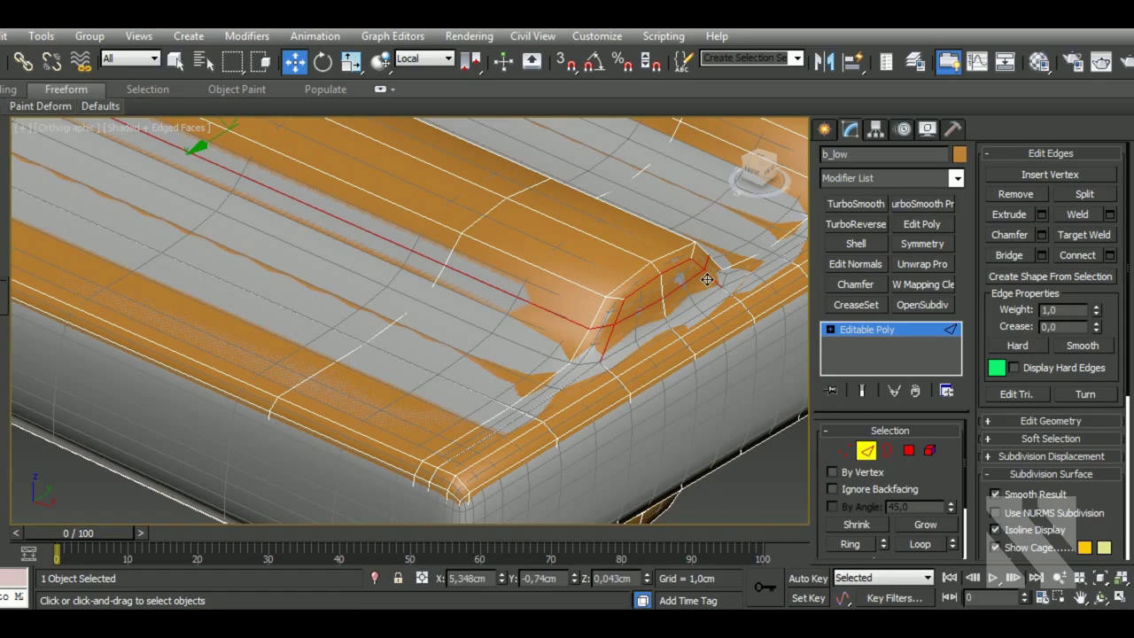
click(1016, 195)
- Remove a redundant edge loop running across the strip's top surface
middle_drag(611, 400, 587, 399)
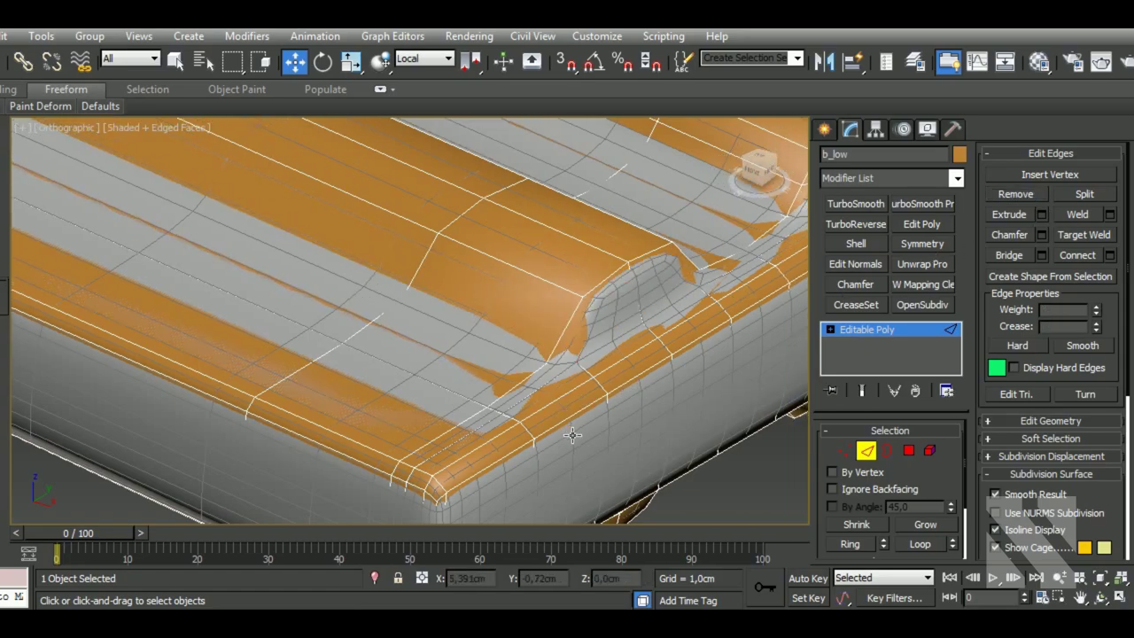
alt+middle_drag(572, 434, 572, 436)
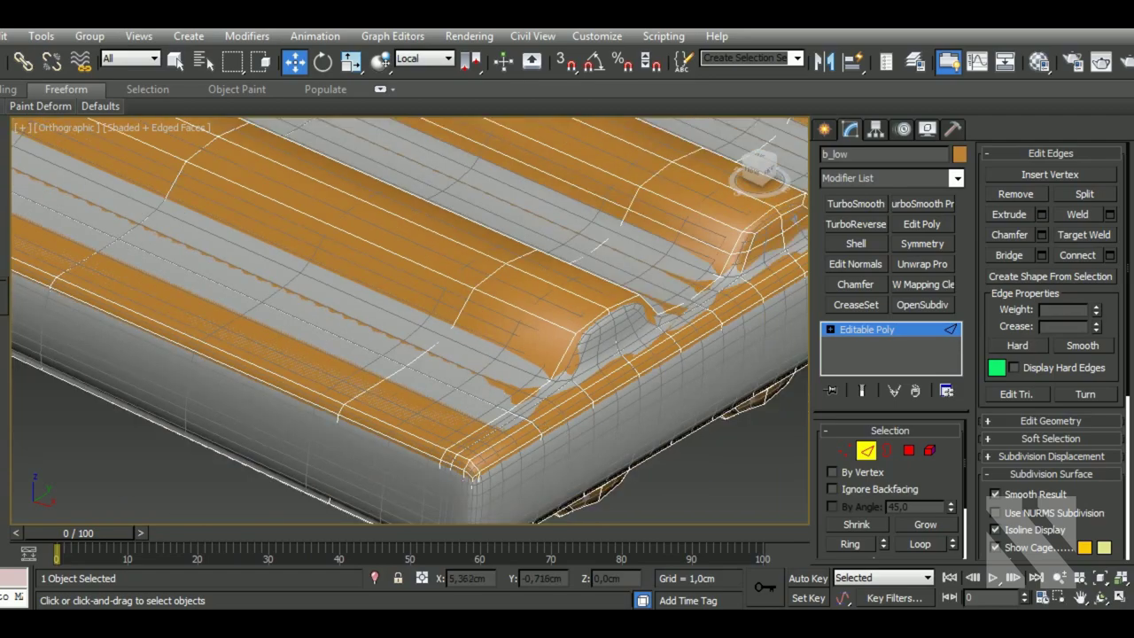
double_click(464, 342)
alt+middle_drag(263, 266, 302, 265)
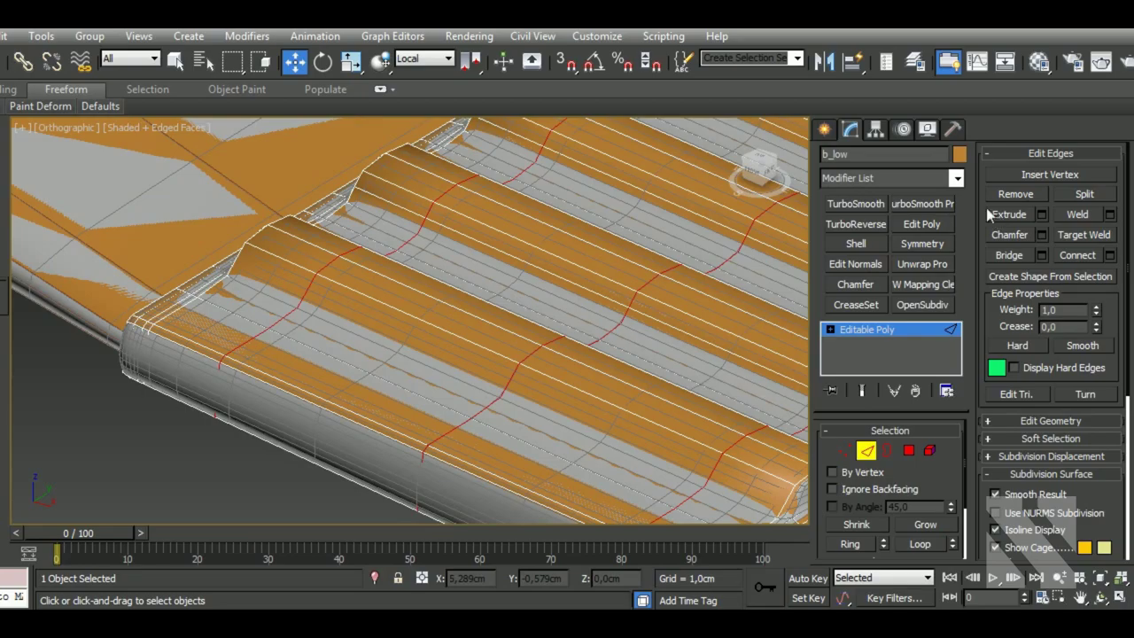
click(1016, 194)
- Remove an edge at the strip's border, then return to object level
alt+middle_drag(532, 355, 567, 354)
scroll(222, 274, up, 5)
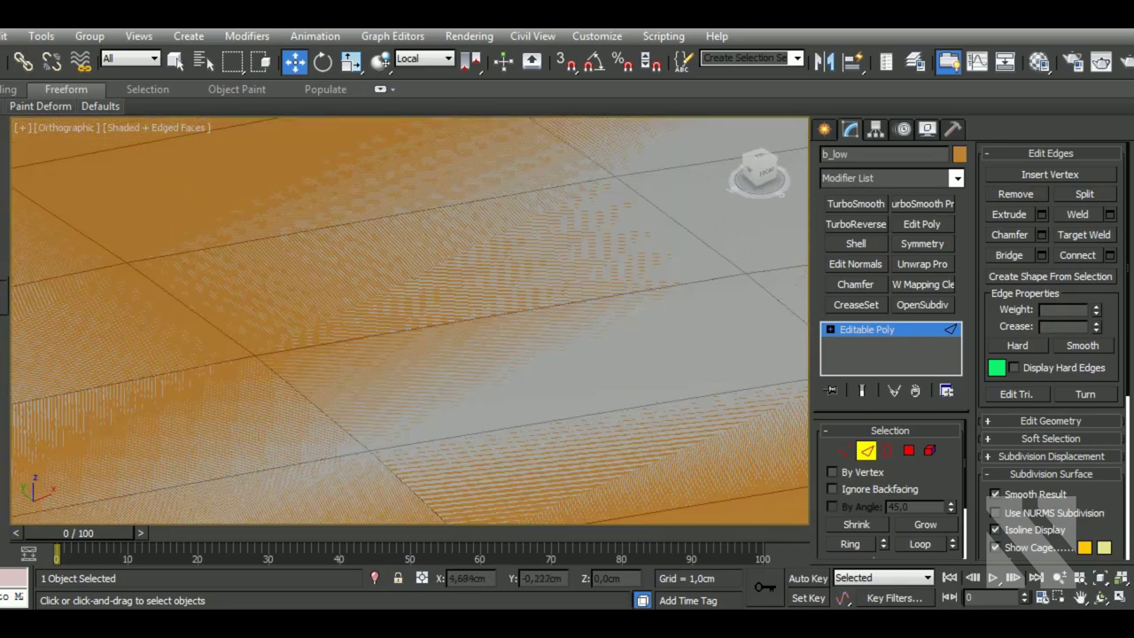
middle_drag(222, 274, 468, 305)
scroll(474, 310, up, 3)
scroll(478, 315, up, 3)
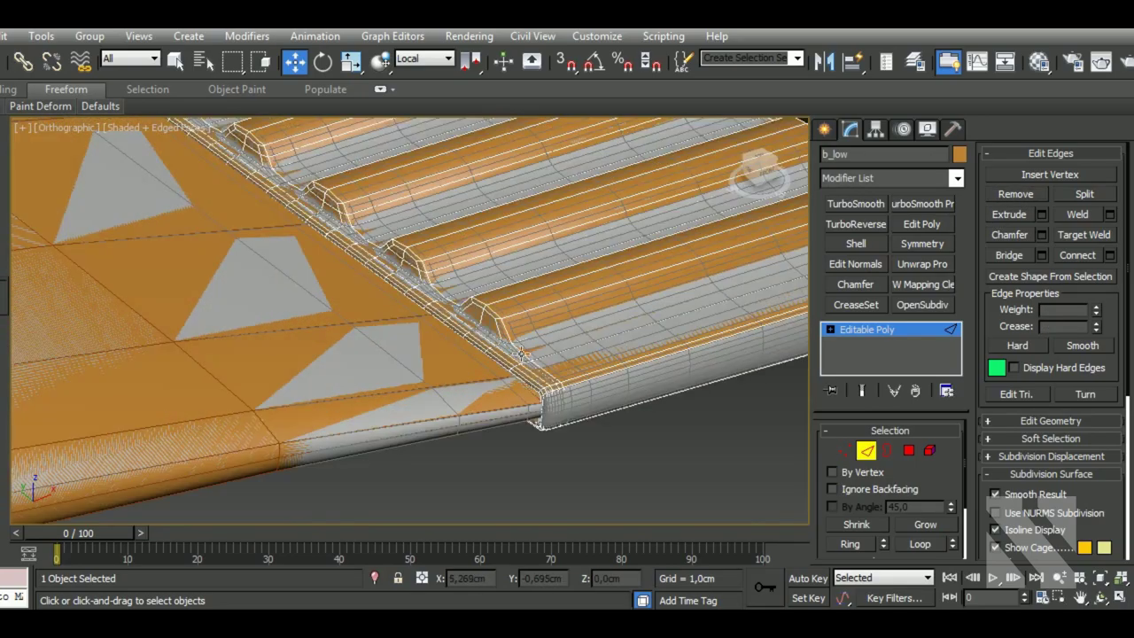
scroll(487, 319, up, 3)
click(510, 338)
mouse_move(503, 299)
mouse_down()
mouse_move(483, 263)
mouse_move(379, 267)
mouse_up()
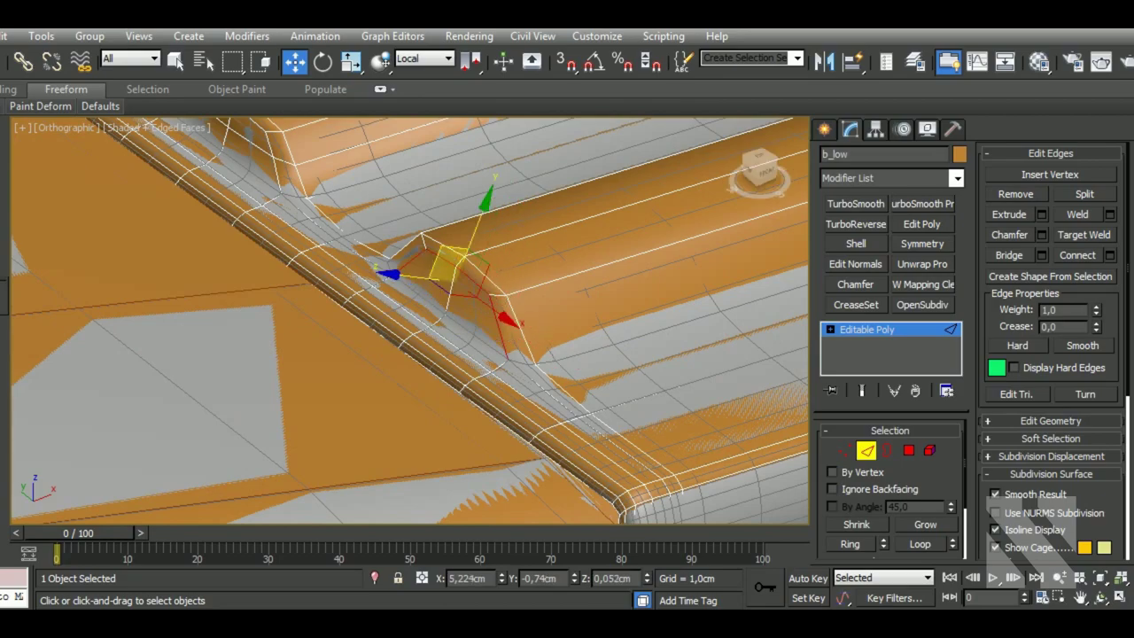
click(1016, 195)
scroll(501, 362, down, 3)
scroll(501, 362, down, 3)
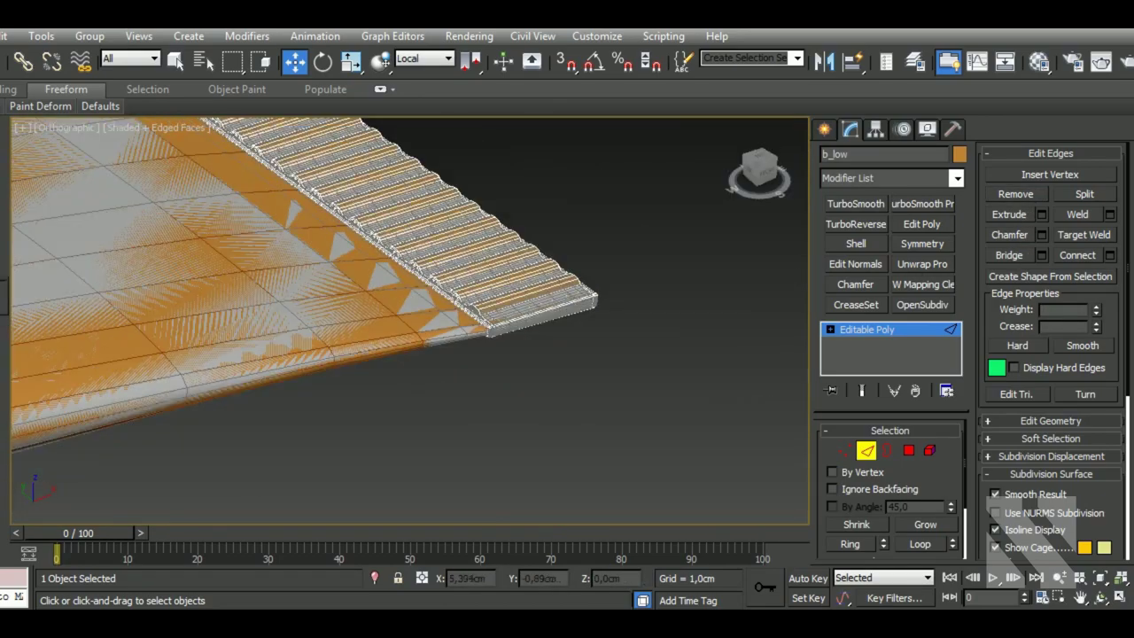
click(869, 452)
- Isolate the crimp strip by selecting everything except the tube body
key(ctrl+a)
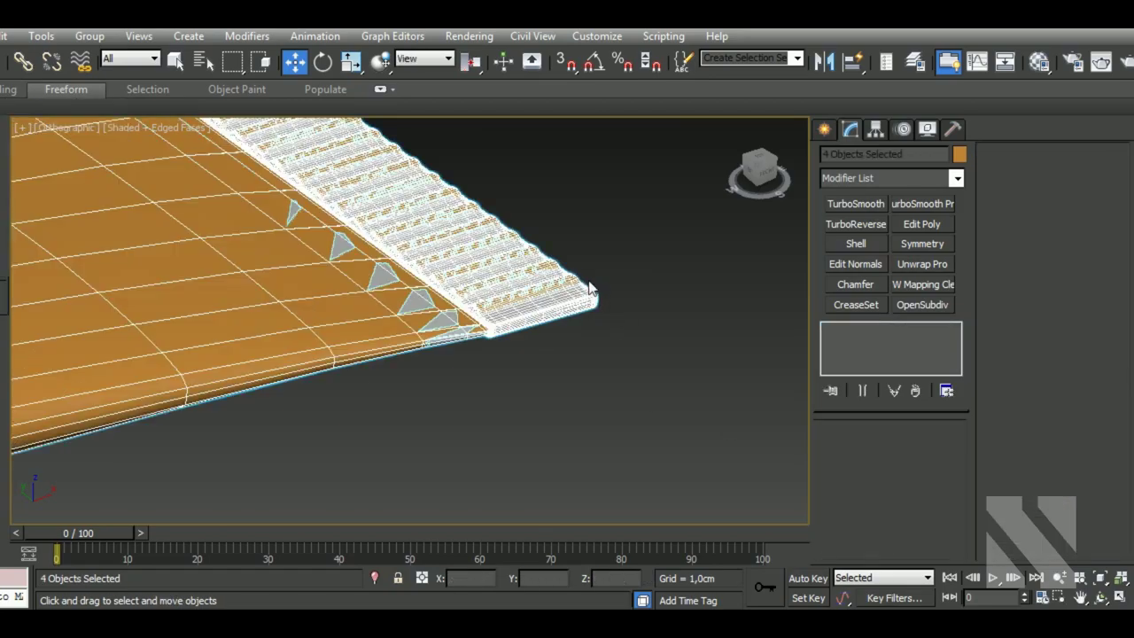
alt+click(306, 348)
click(375, 577)
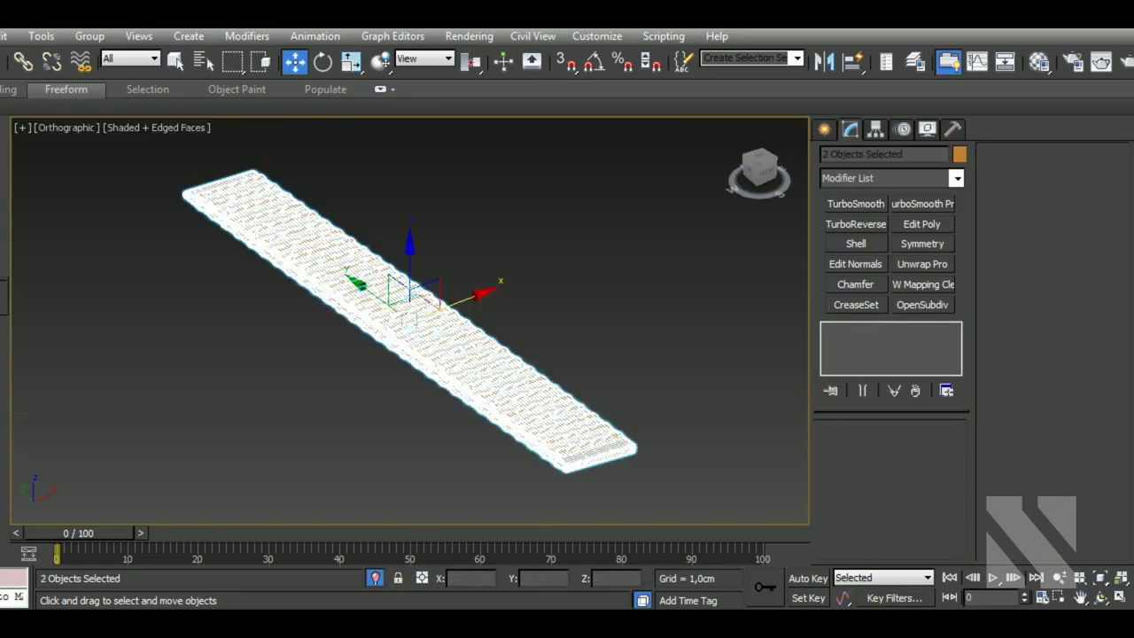
scroll(578, 412, up, 2)
scroll(578, 411, up, 5)
- Select b_low and pick the edge loop along its inner crease
click(542, 408)
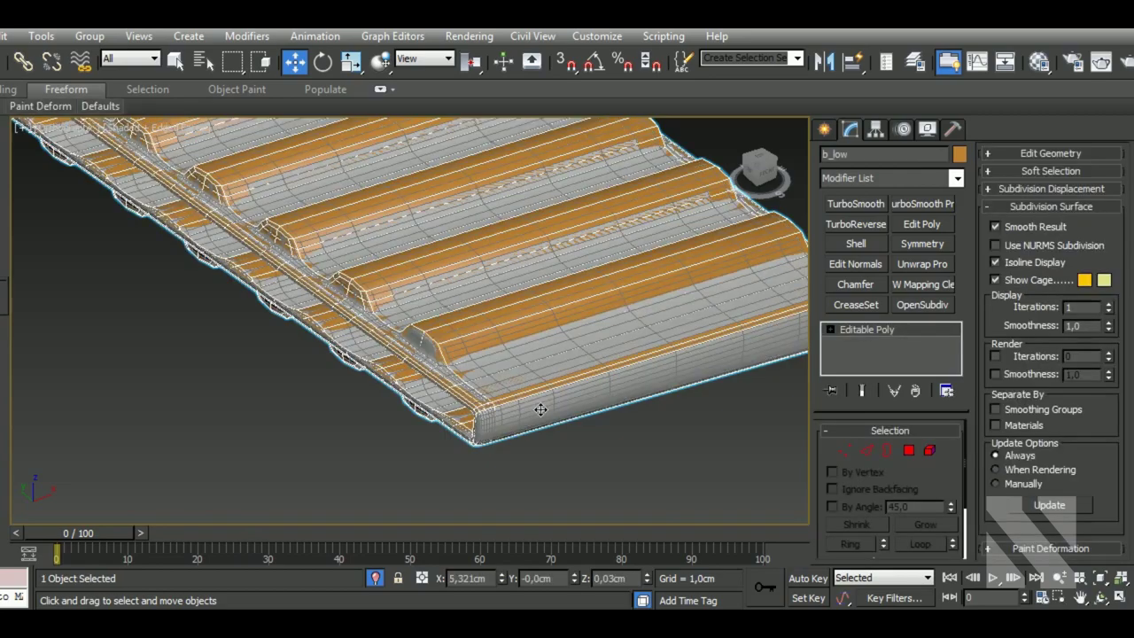
scroll(549, 408, up, 2)
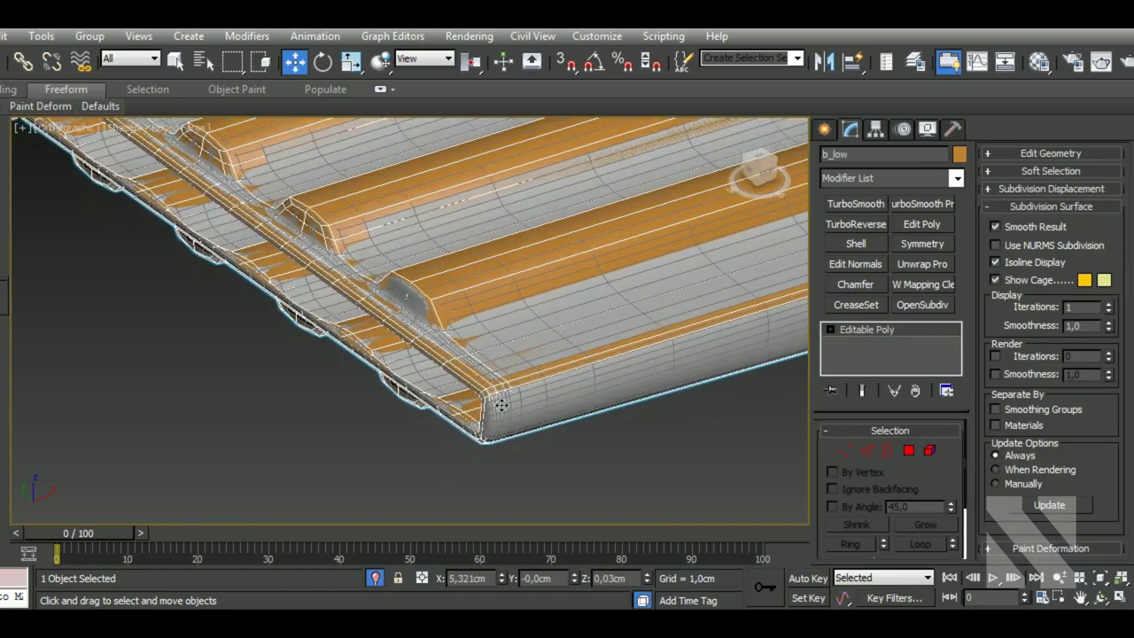
scroll(561, 407, up, 3)
key(2)
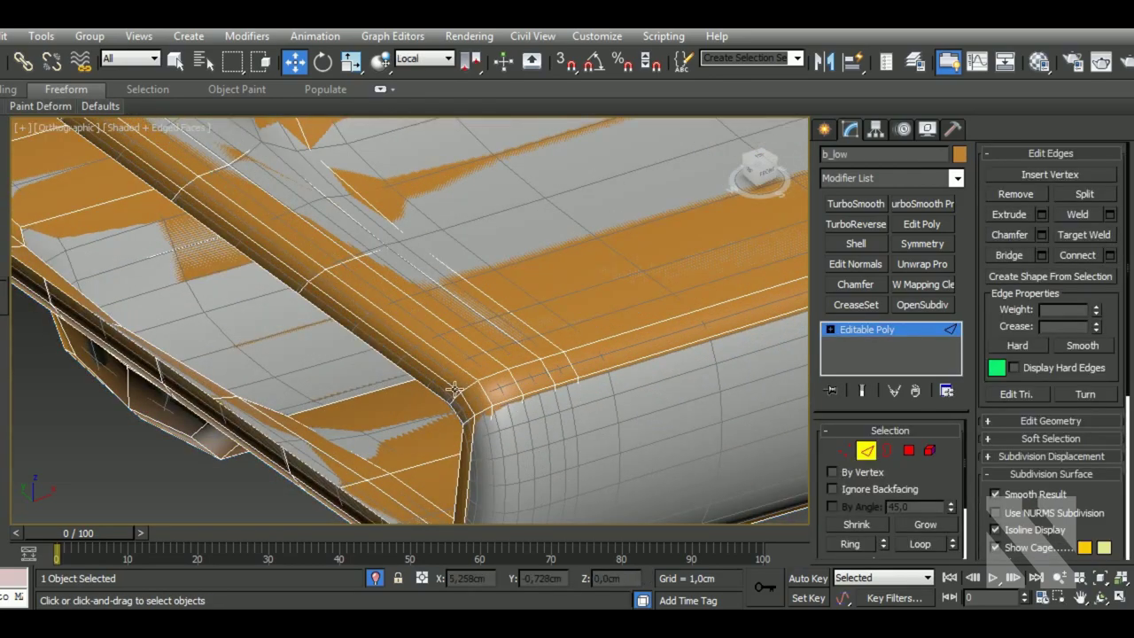
double_click(454, 389)
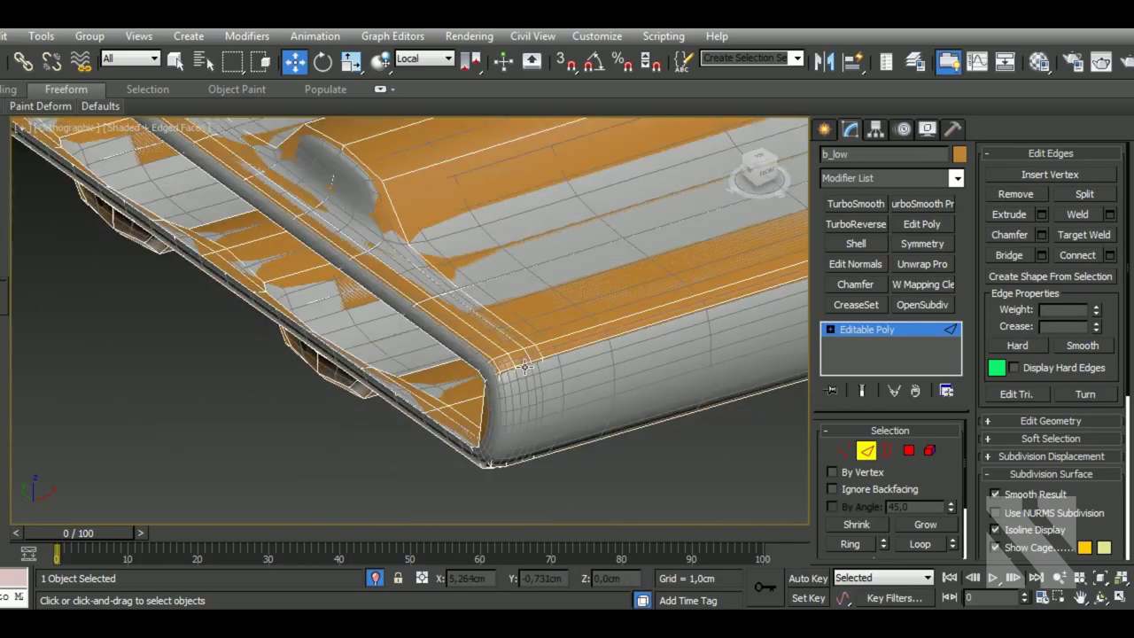
scroll(718, 387, down, 6)
mouse_move(718, 387)
middle_down()
mouse_move(398, 390)
mouse_move(699, 375)
middle_up()
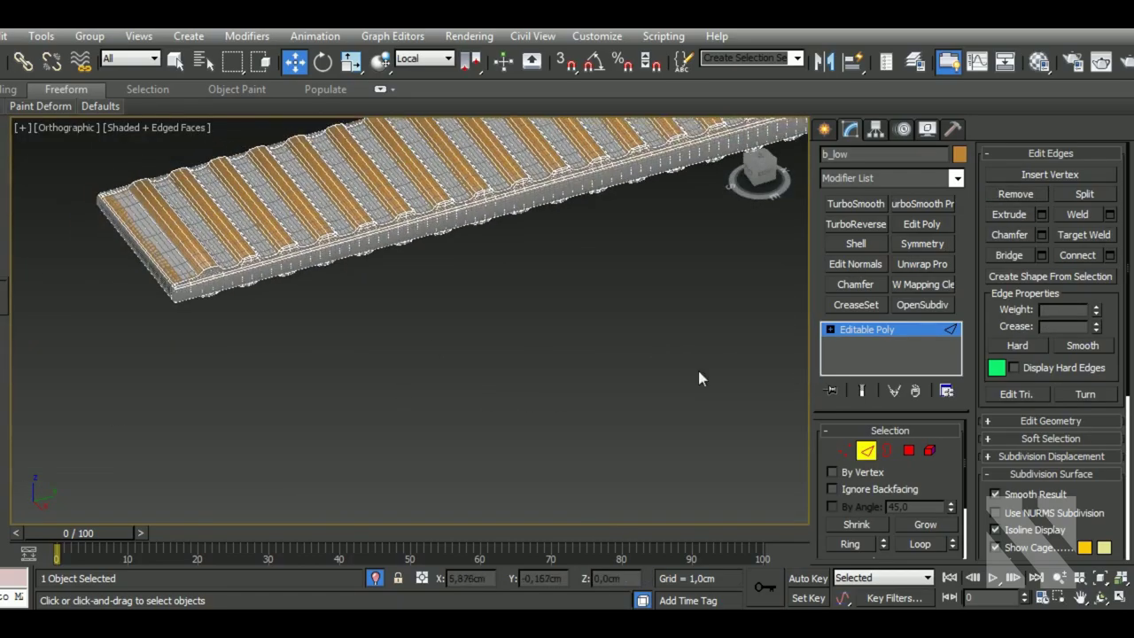
- Remove the crease, slat and end-cap edges, then select another slat's end-cap loop
scroll(489, 339, up, 5)
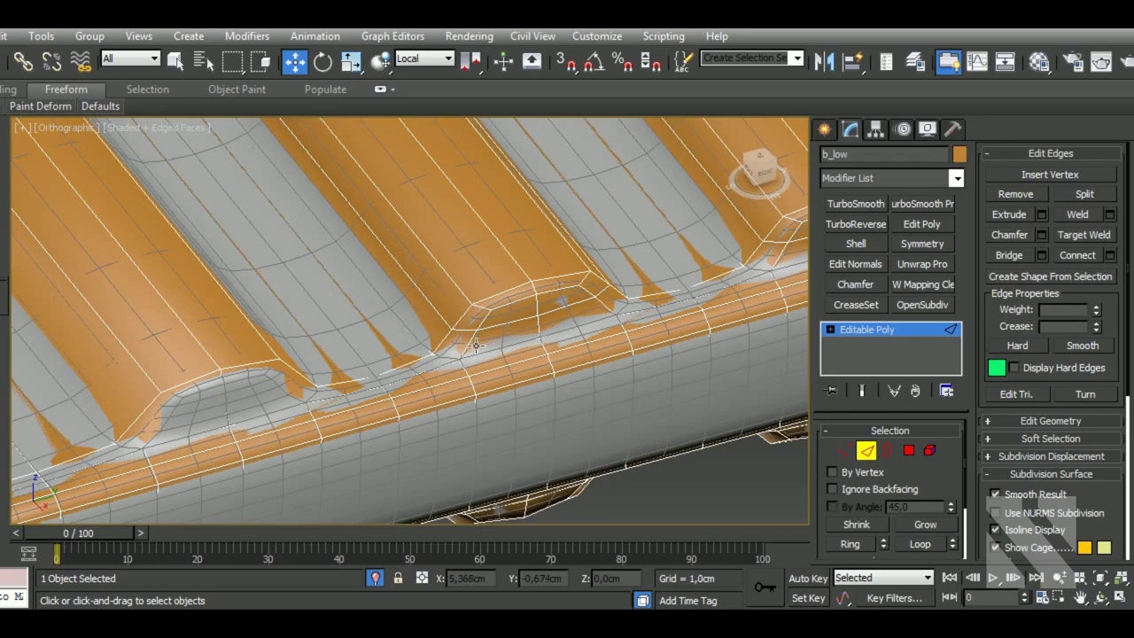
double_click(476, 344)
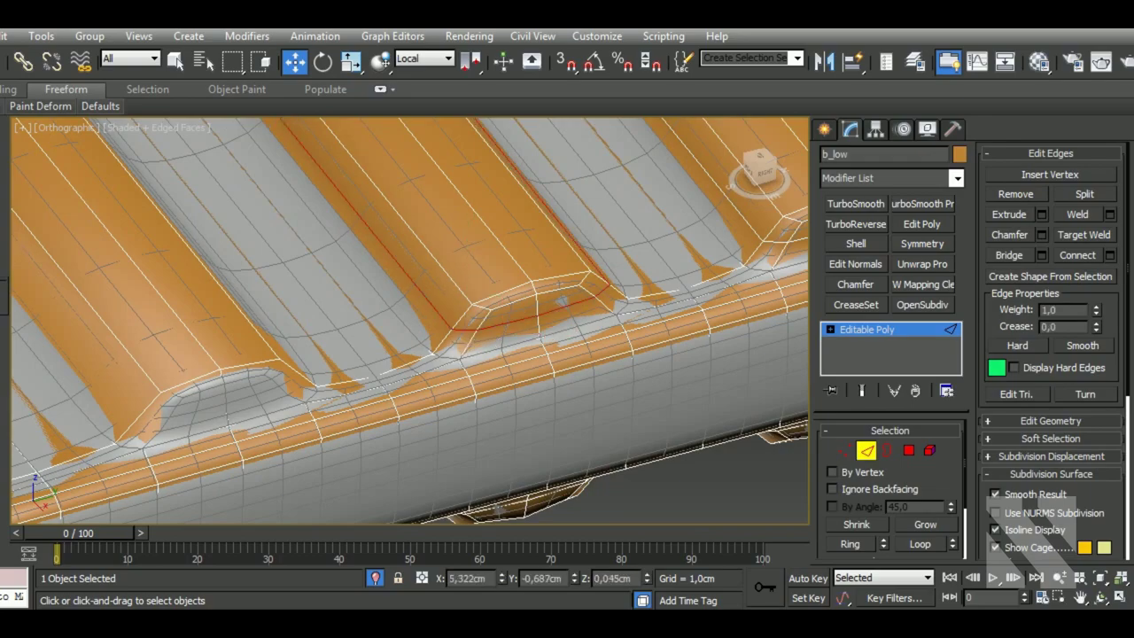
ctrl+click(544, 312)
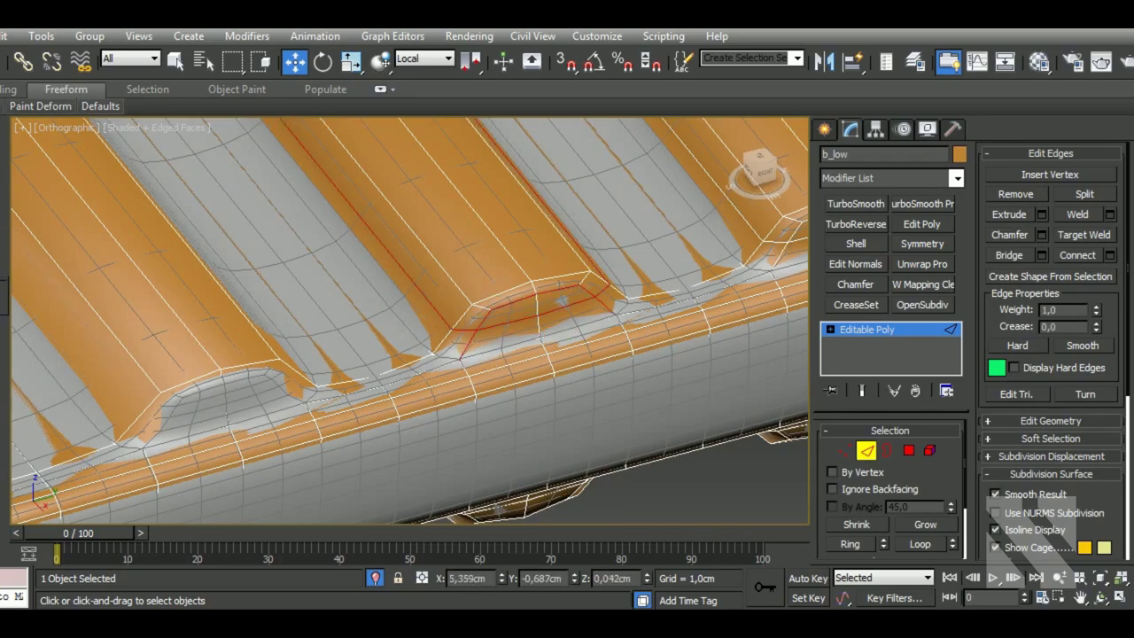
click(1016, 194)
middle_drag(611, 359, 513, 369)
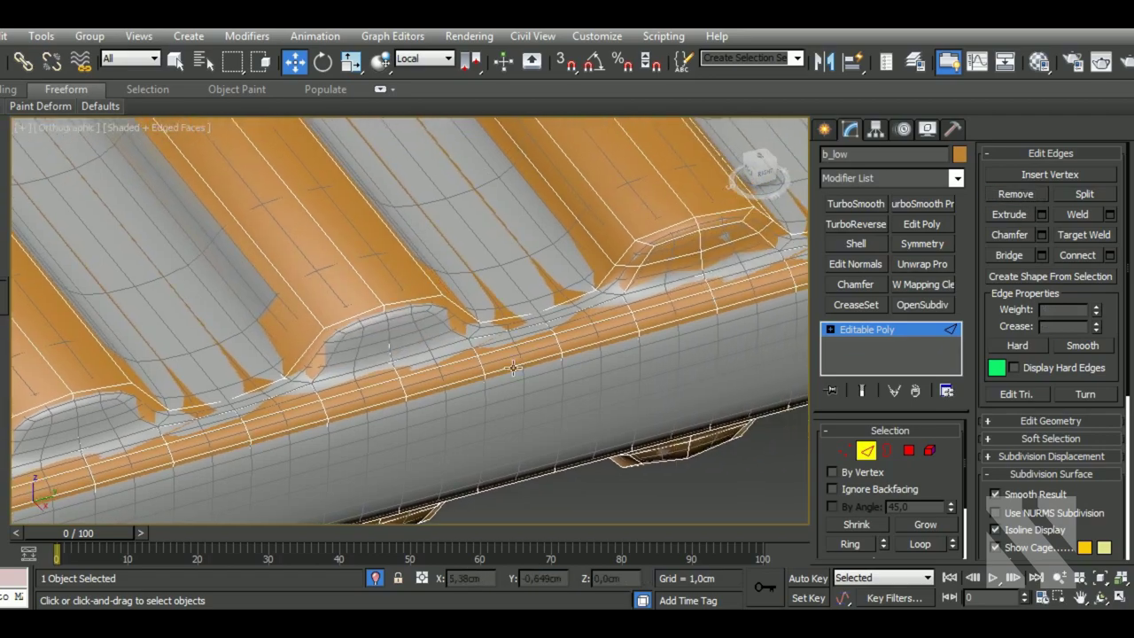
double_click(657, 276)
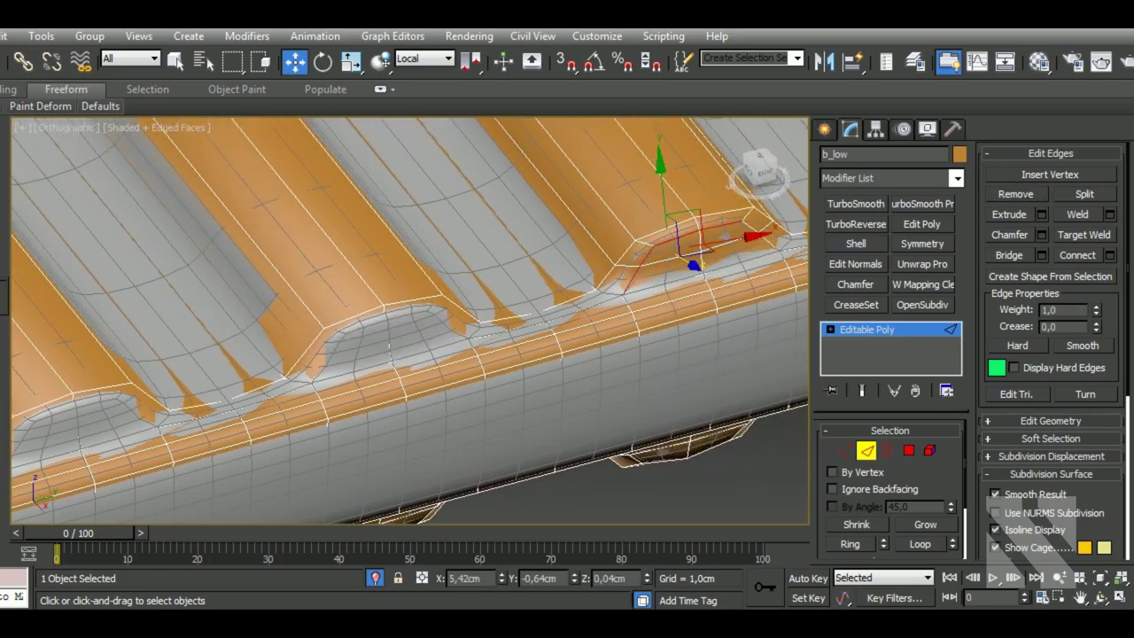
- Remove a redundant edge loop across the slat and select the next slat loop
click(1015, 194)
middle_drag(691, 341, 657, 359)
scroll(658, 359, down, 2)
scroll(586, 363, up, 3)
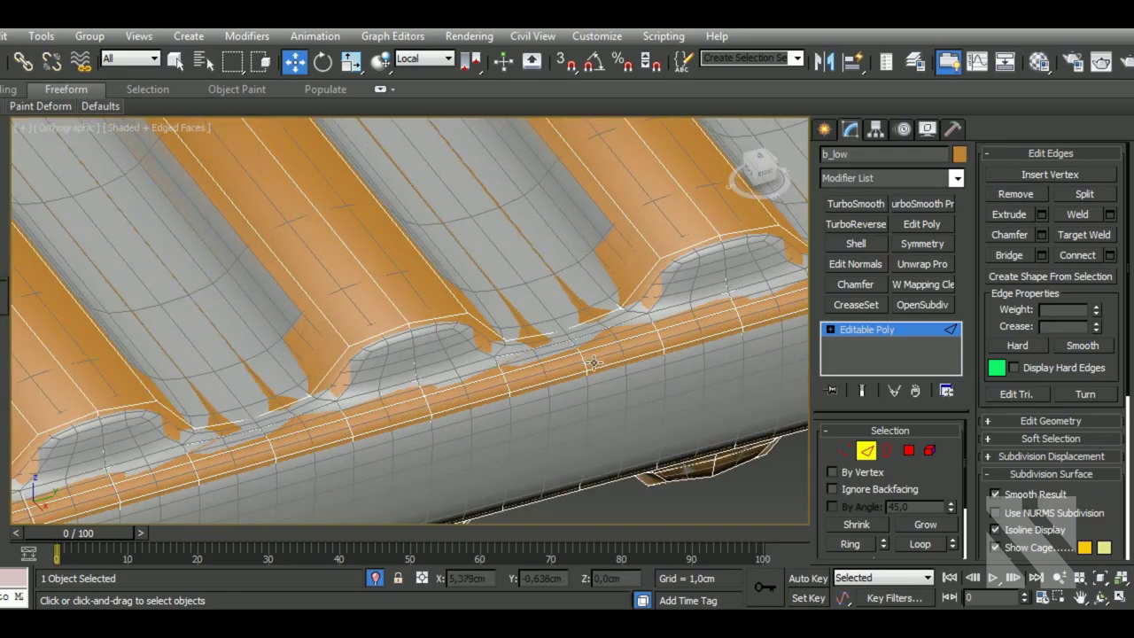
double_click(585, 365)
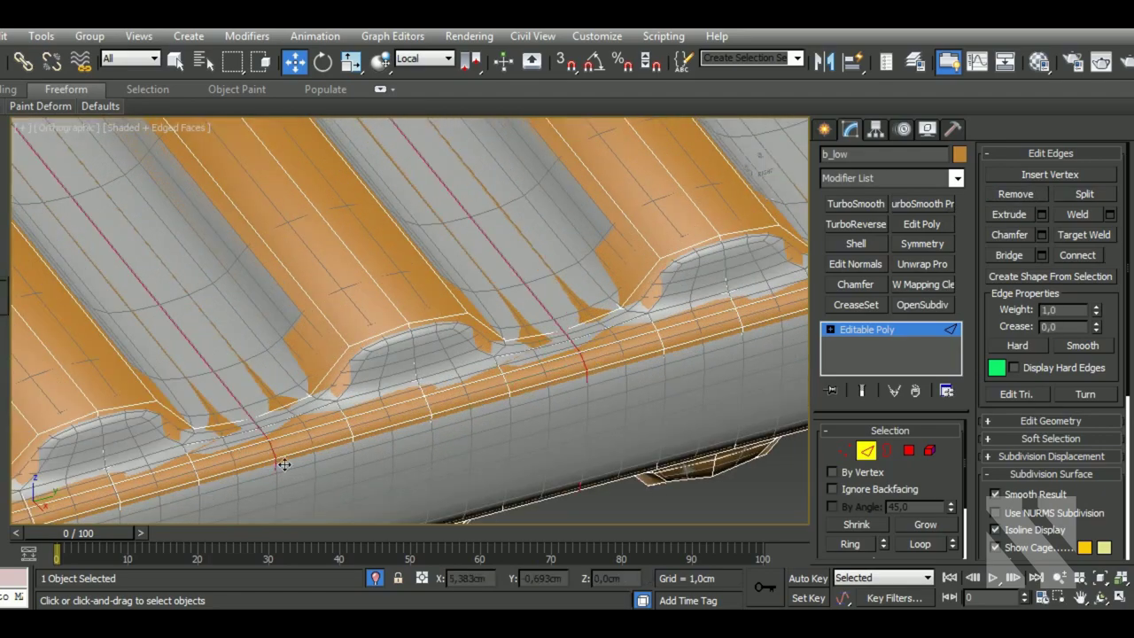
scroll(329, 436, down, 2)
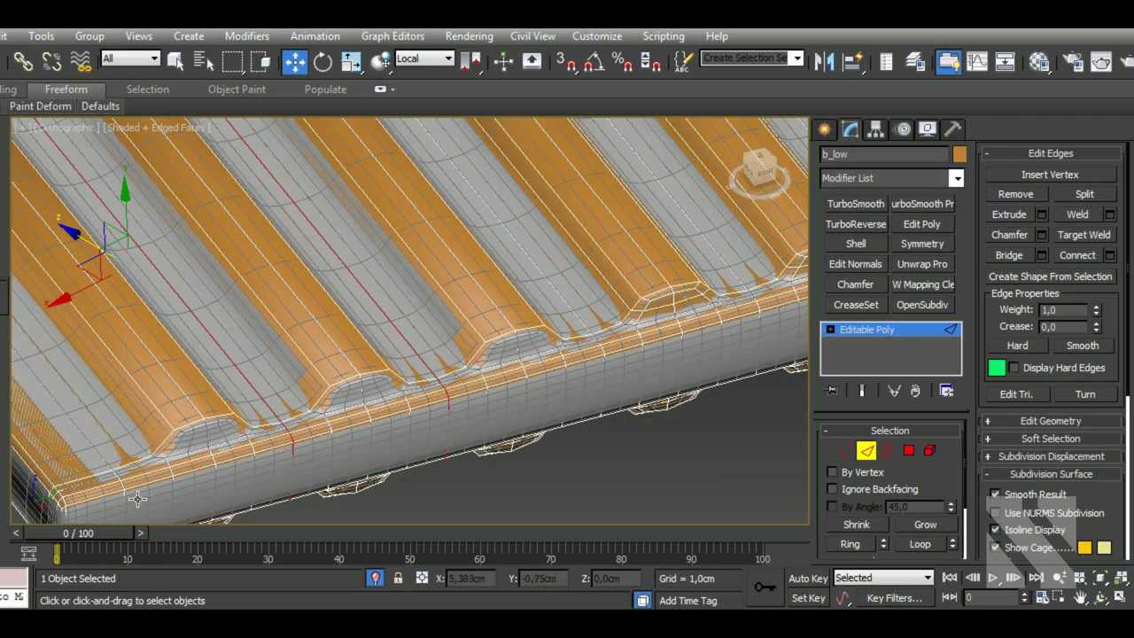
- Undo two mistaken edits and remove the selected slat edges again
key(ctrl+z)
key(ctrl+z)
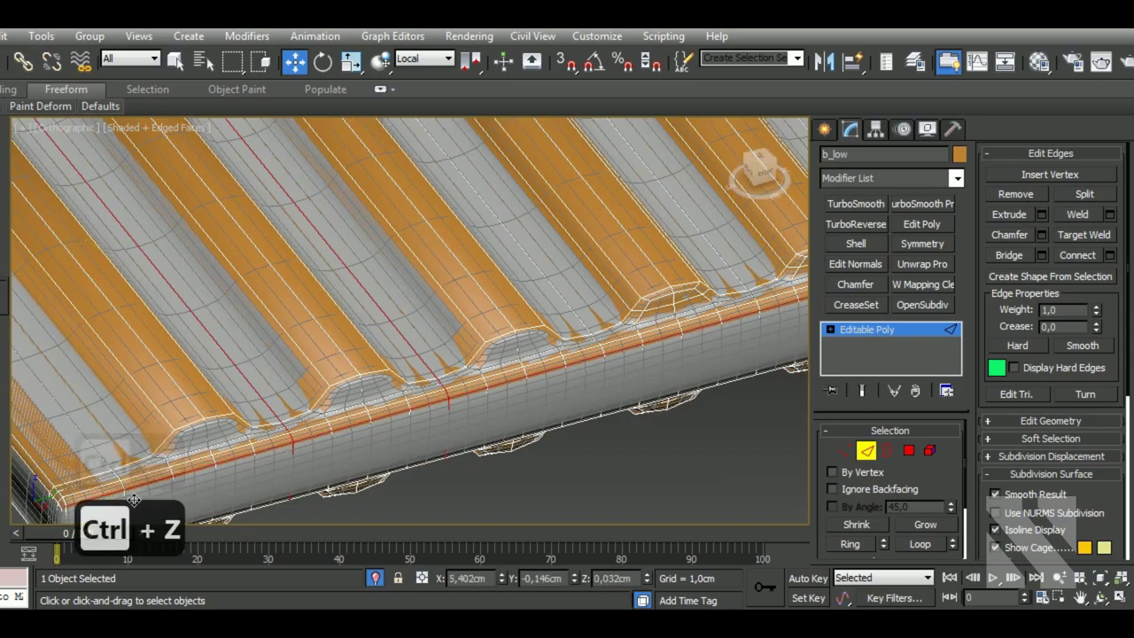
key(ctrl+z)
scroll(133, 496, up, 5)
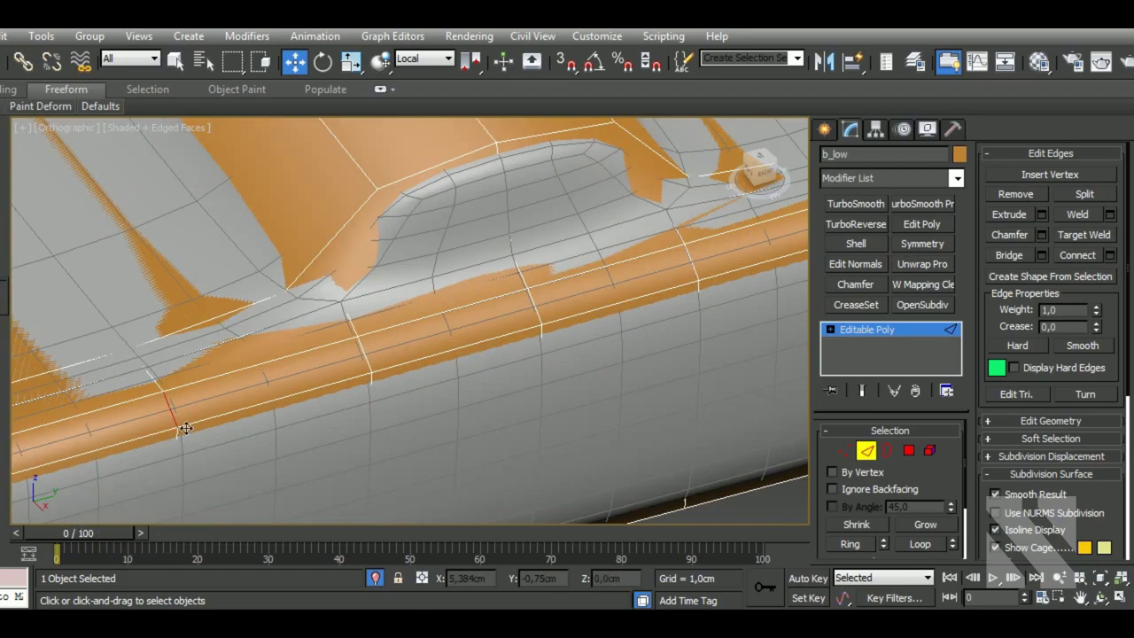
scroll(185, 428, down, 6)
click(1017, 197)
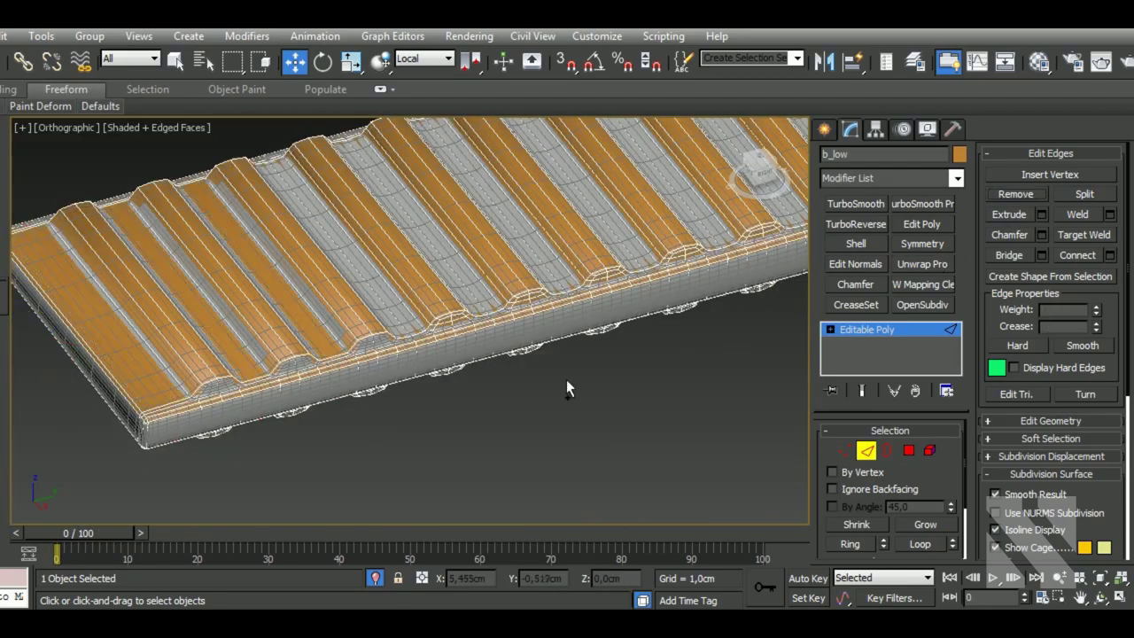
scroll(567, 385, up, 5)
- Remove two more long edge loops running through the slats together
double_click(346, 324)
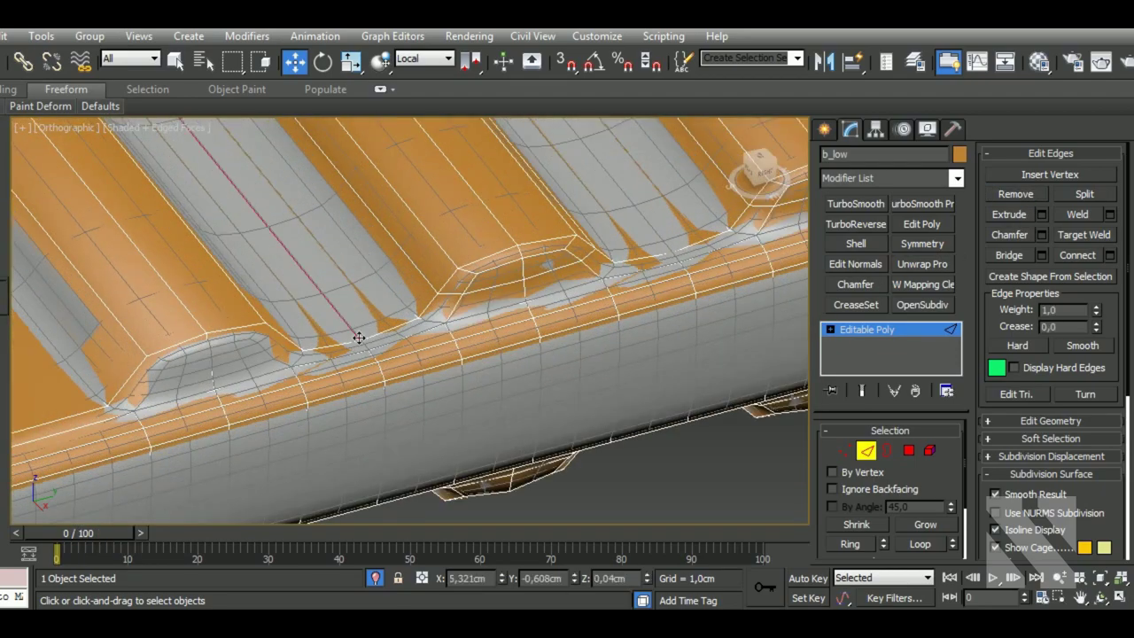
ctrl+double_click(704, 296)
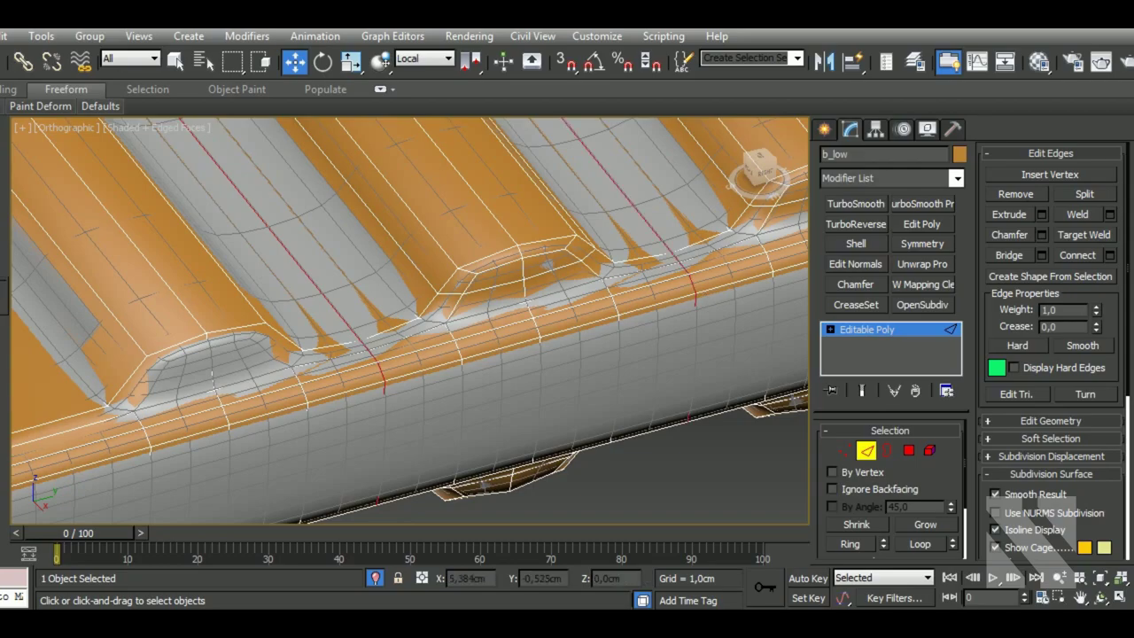
click(1024, 194)
scroll(673, 372, down, 2)
scroll(682, 378, down, 2)
scroll(579, 321, down, 2)
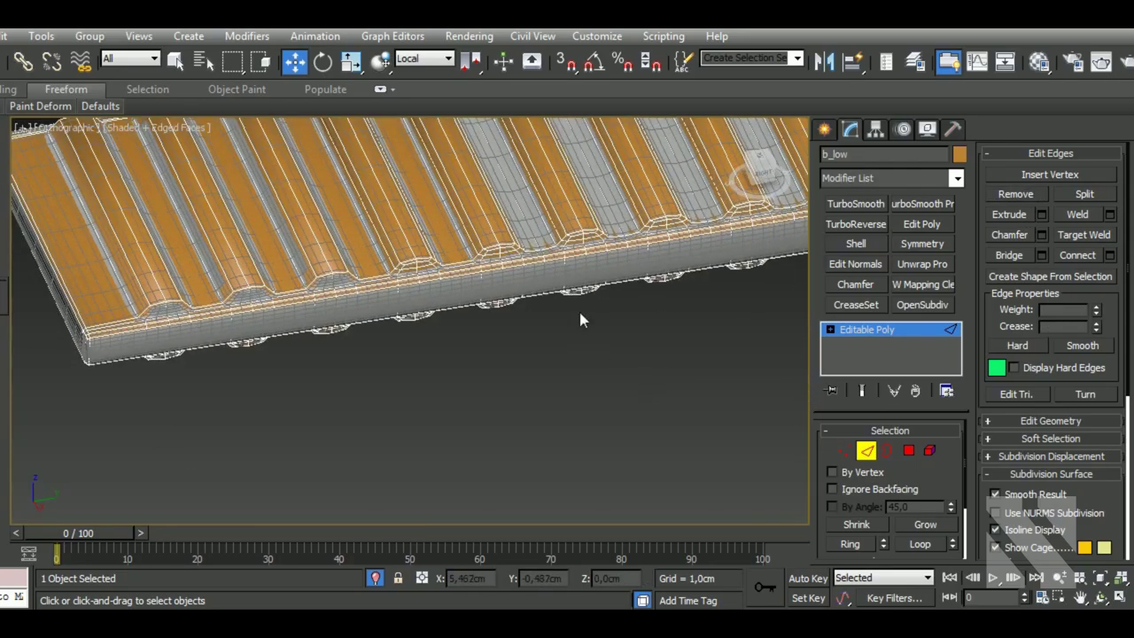
scroll(567, 325, up, 2)
scroll(539, 335, up, 2)
scroll(538, 334, up, 1)
scroll(538, 334, up, 2)
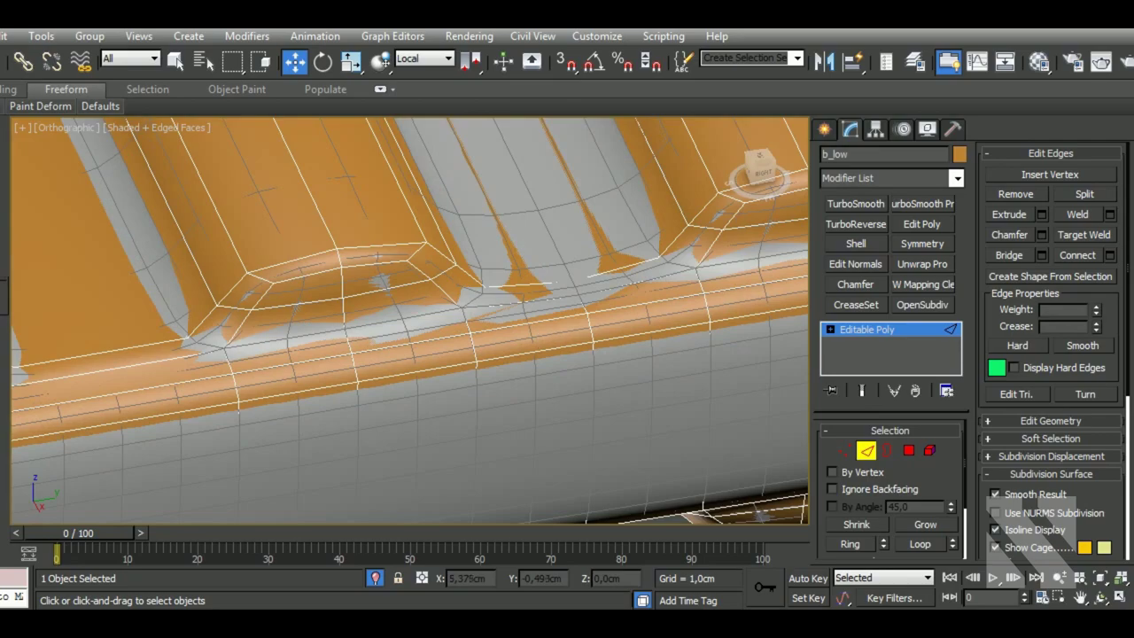
scroll(538, 334, down, 2)
scroll(552, 334, down, 4)
middle_drag(638, 347, 616, 354)
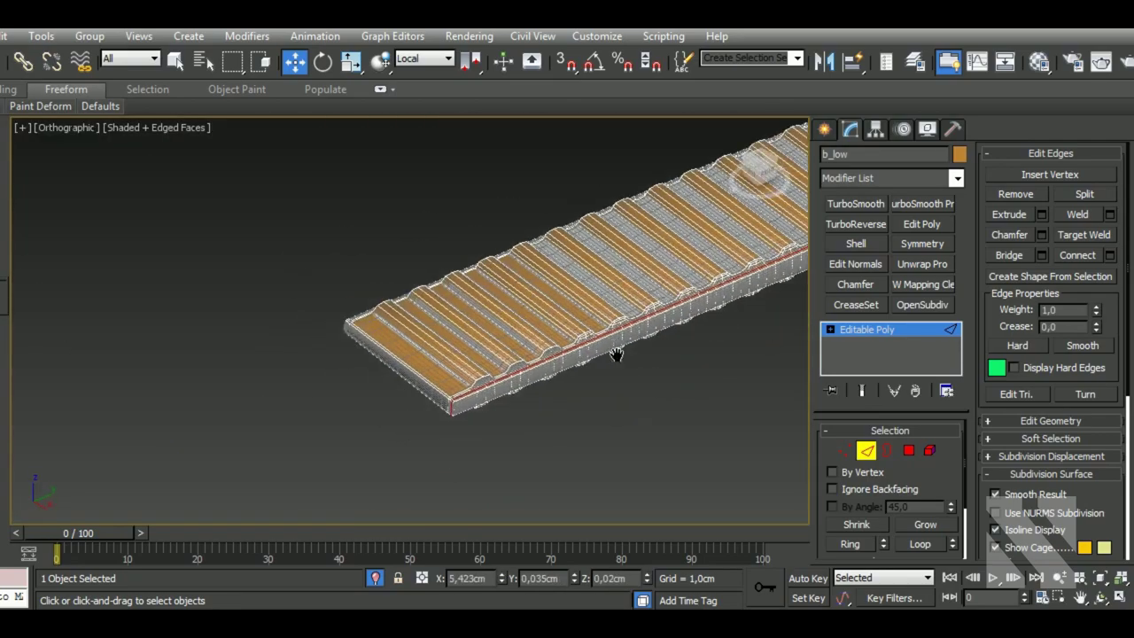
scroll(461, 403, up, 3)
scroll(394, 419, up, 2)
scroll(395, 419, up, 1)
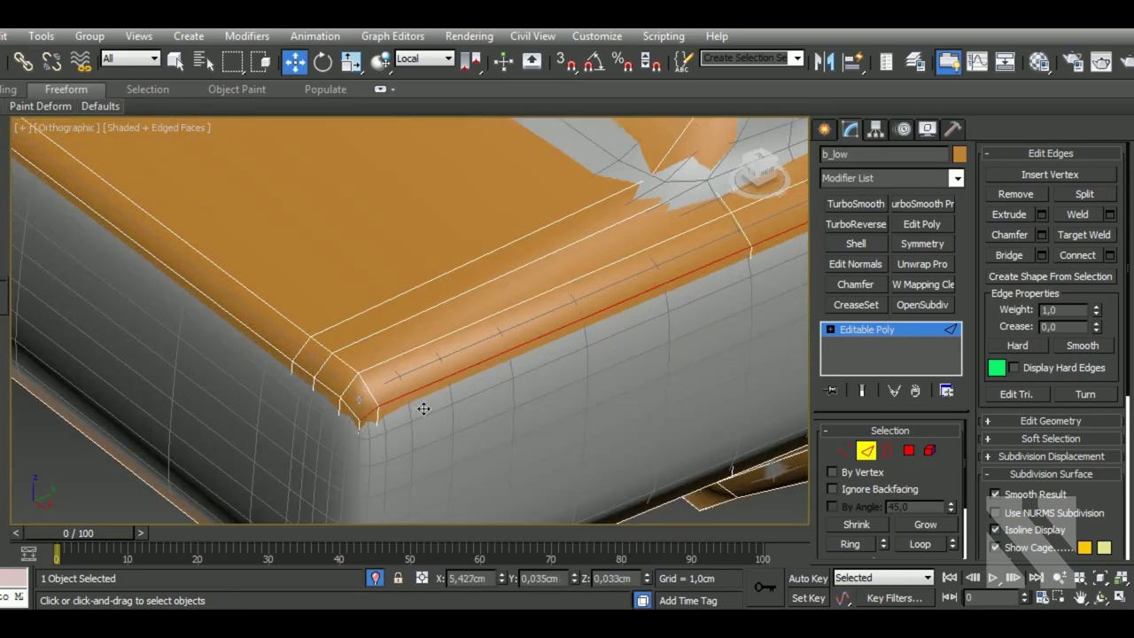
scroll(327, 401, down, 3)
scroll(372, 452, down, 2)
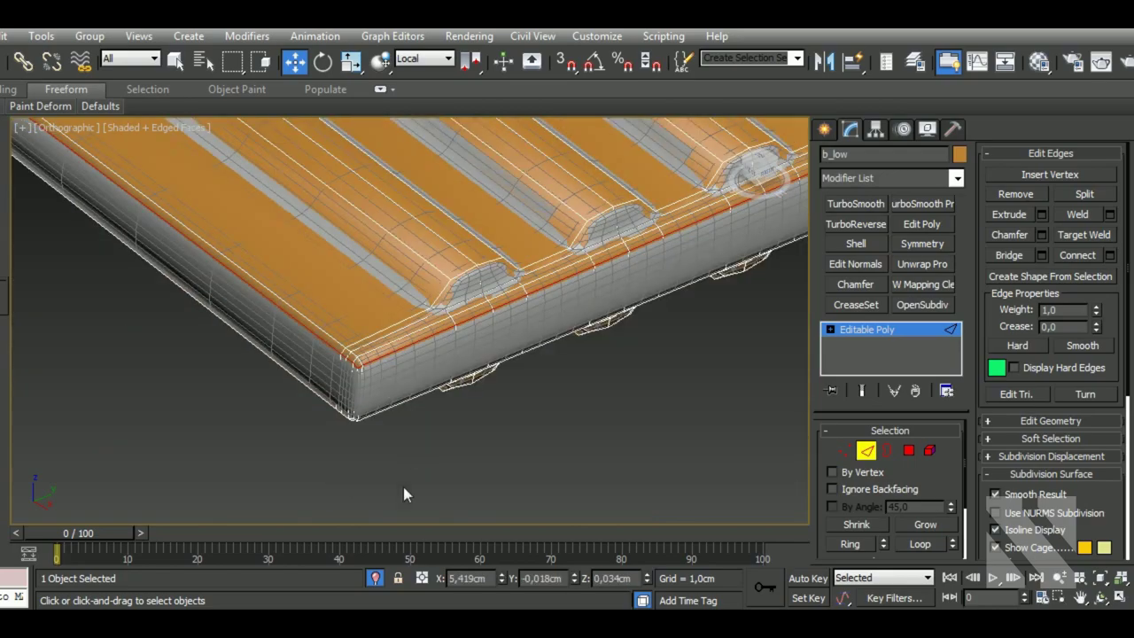
- Isolate the b_low panel and orbit to a top-down view of its rounded corner
click(376, 578)
scroll(594, 406, up, 1)
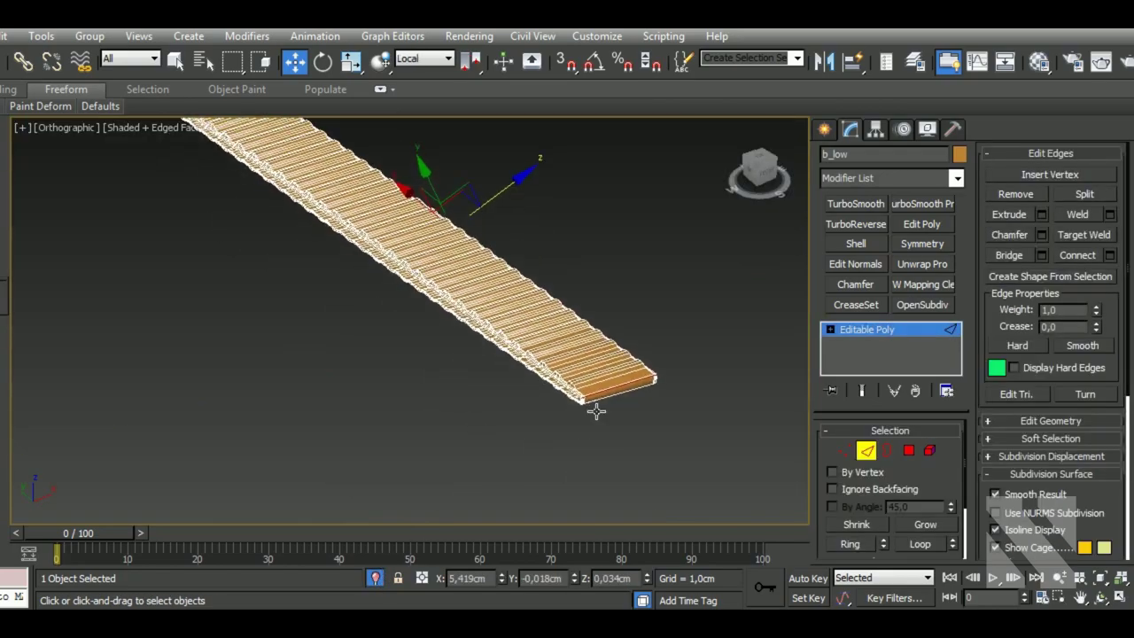
scroll(592, 407, up, 3)
scroll(590, 407, down, 2)
scroll(590, 407, down, 3)
scroll(451, 400, up, 2)
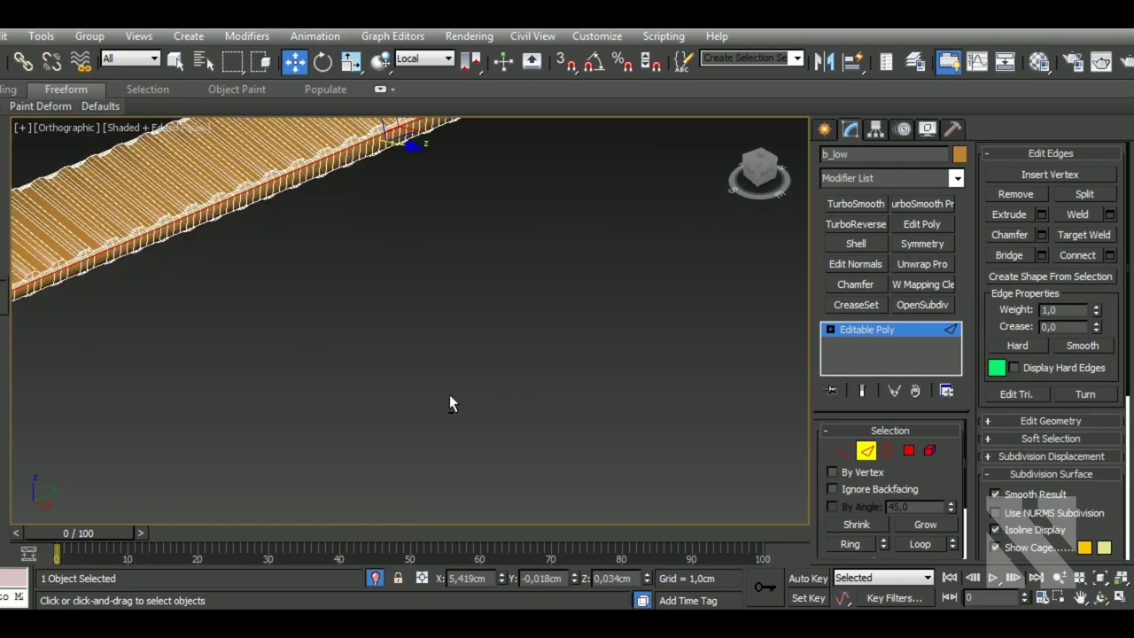
middle_drag(451, 399, 718, 425)
scroll(492, 325, up, 3)
scroll(493, 325, up, 3)
scroll(423, 338, up, 3)
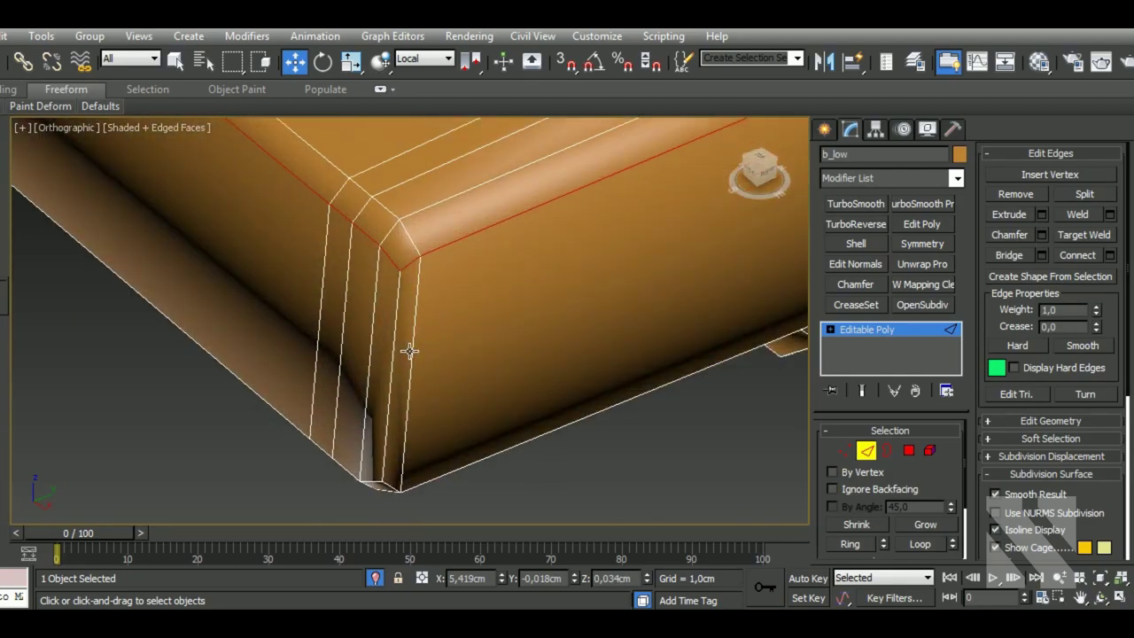
scroll(409, 351, down, 1)
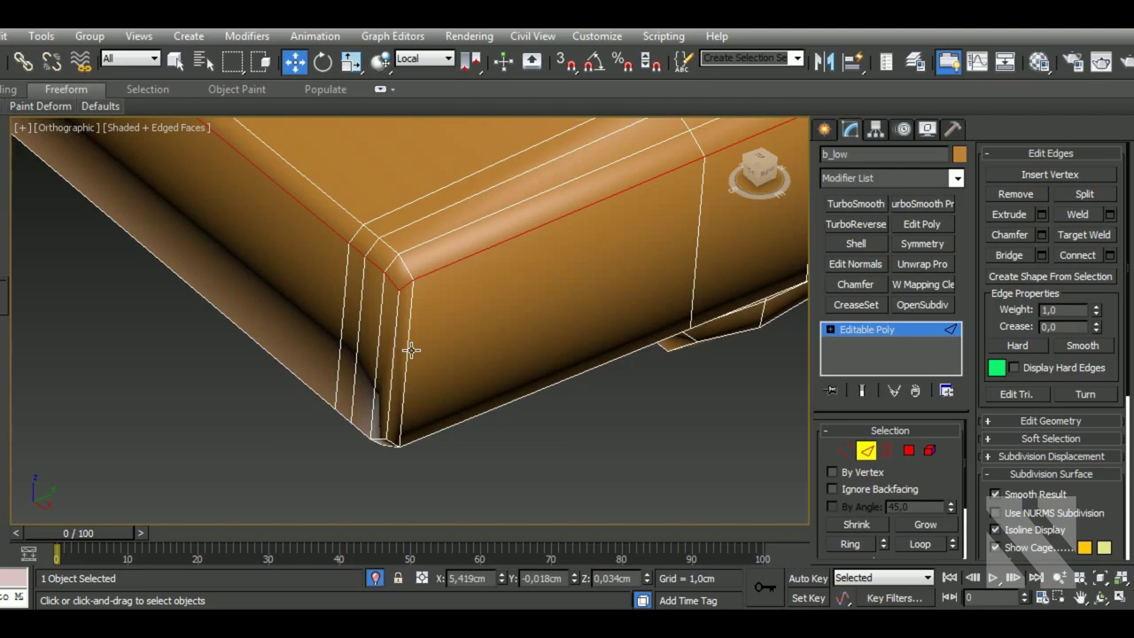
alt+middle_drag(411, 350, 411, 350)
scroll(412, 349, down, 3)
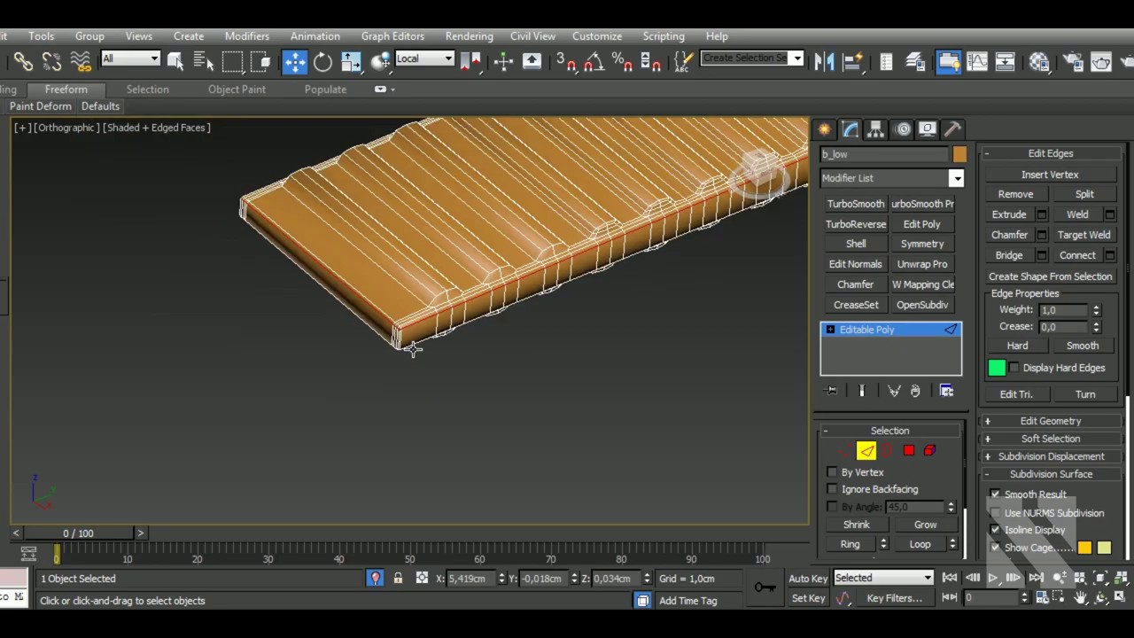
scroll(490, 375, down, 2)
alt+middle_drag(490, 376, 491, 301)
scroll(420, 258, up, 2)
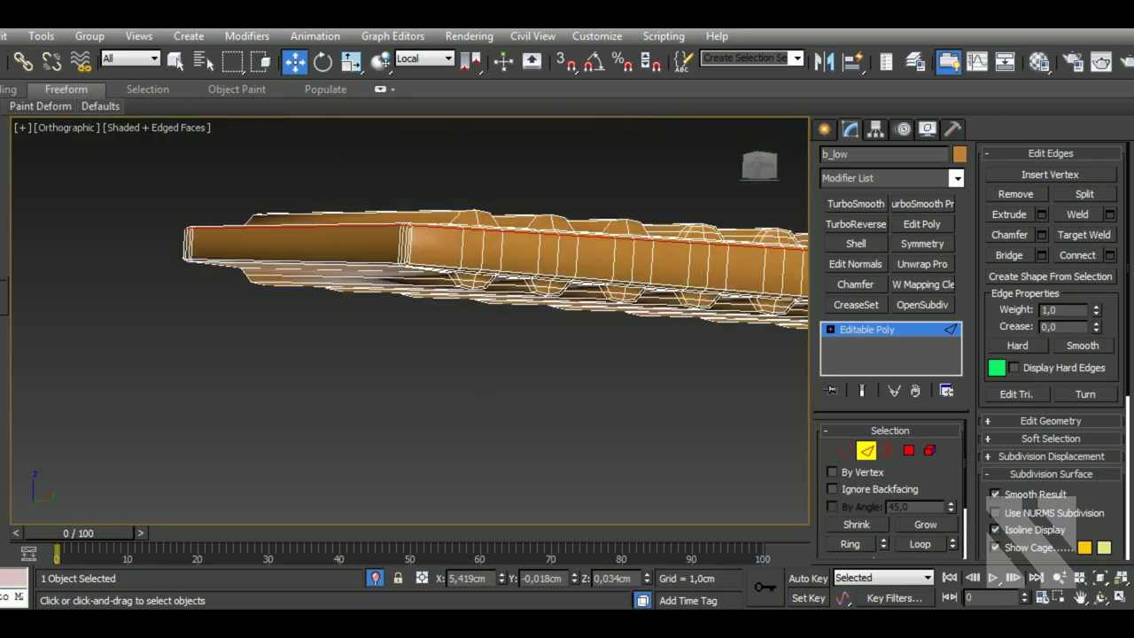
scroll(418, 249, up, 3)
scroll(419, 252, down, 3)
scroll(454, 299, down, 2)
alt+middle_drag(454, 300, 395, 370)
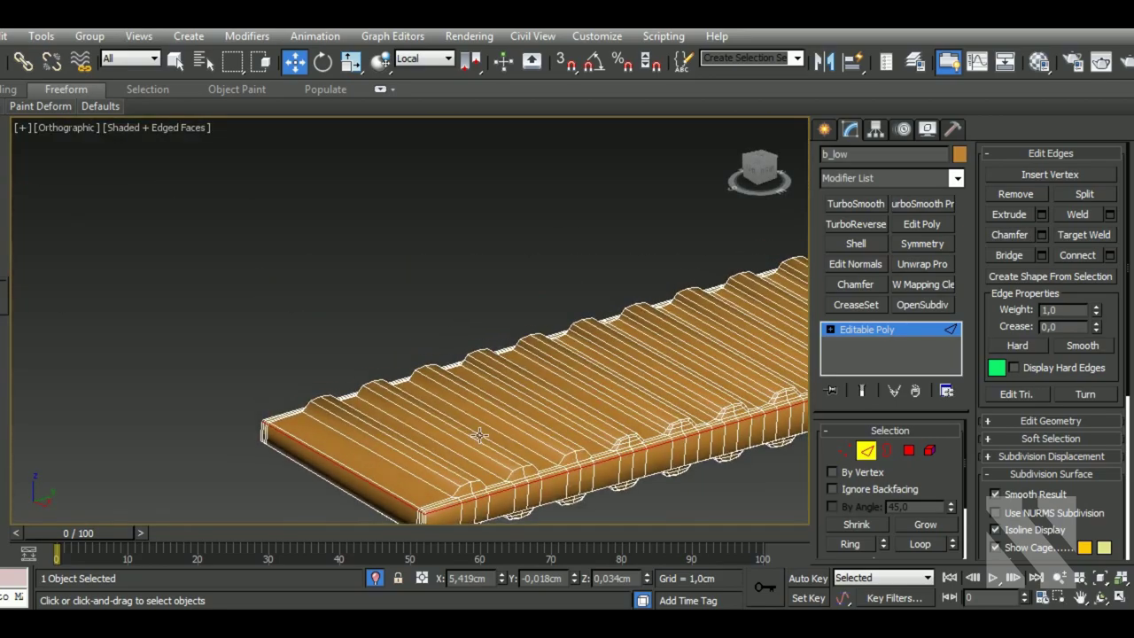
scroll(393, 371, up, 3)
scroll(401, 379, up, 2)
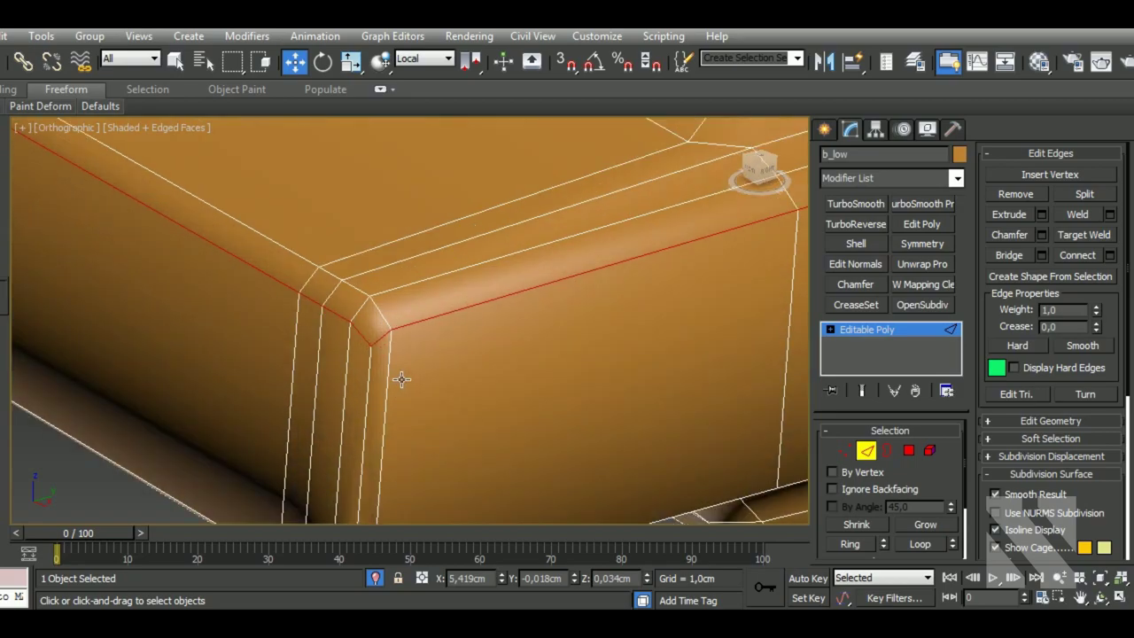
- Remove the two vertical edge loops at the rounded front corner
double_click(402, 379)
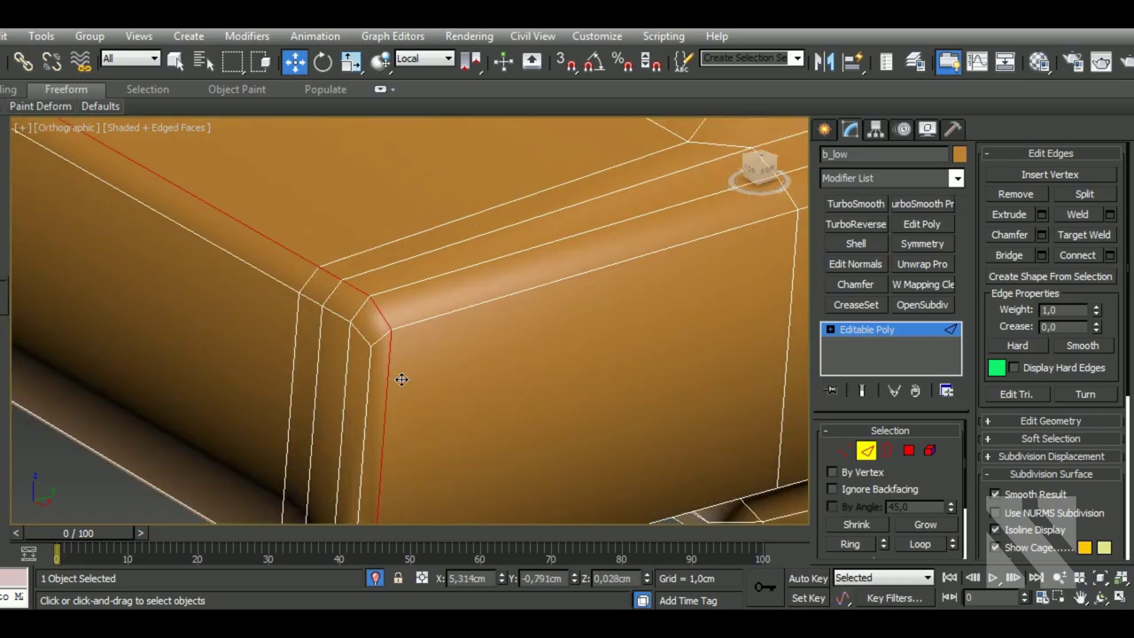
ctrl+double_click(358, 407)
scroll(358, 381, down, 2)
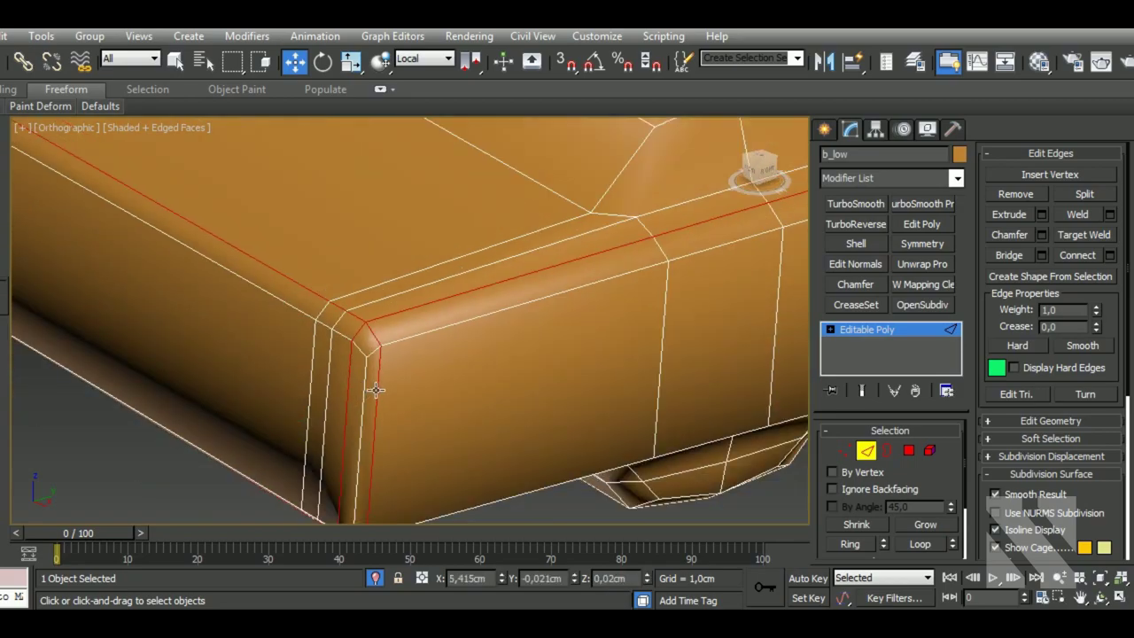
scroll(375, 390, down, 1)
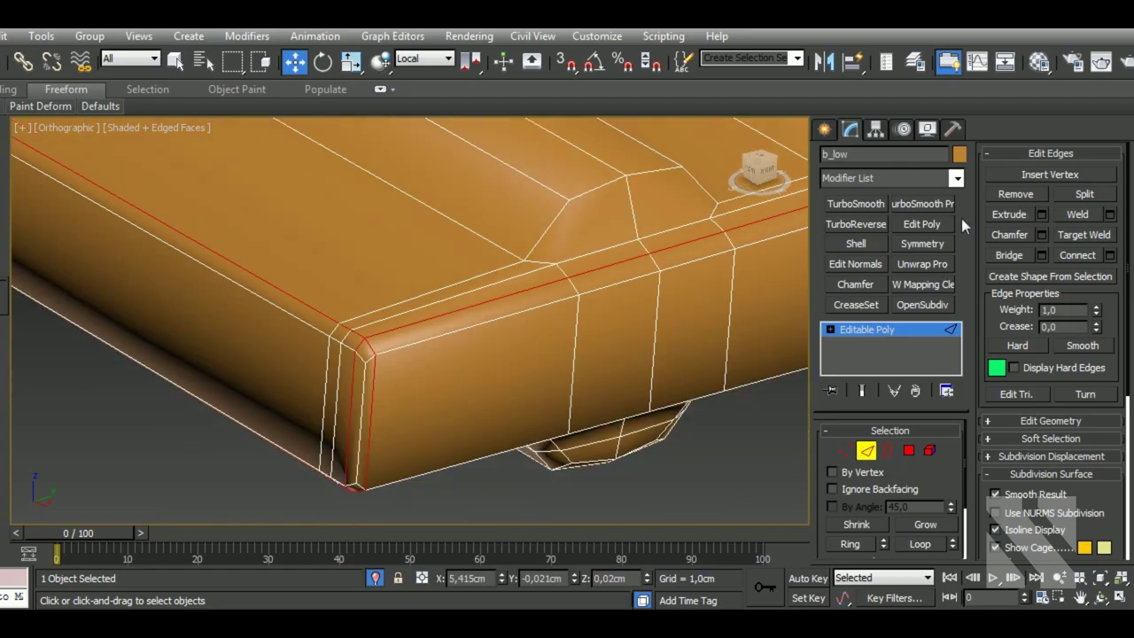
click(1013, 195)
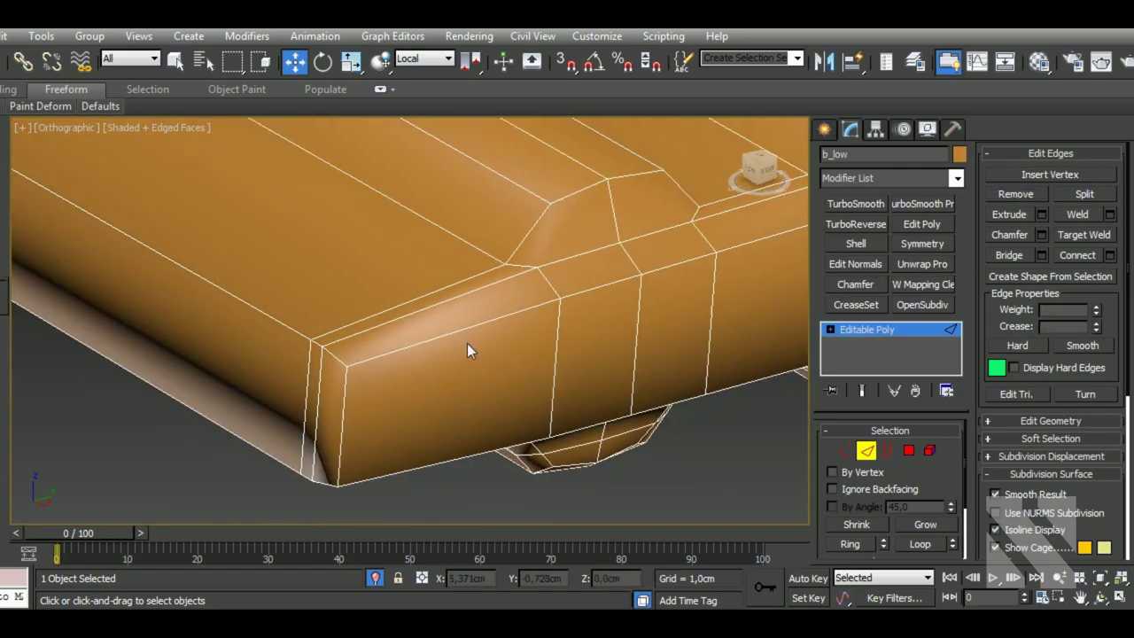
- Select the corner vertex on the crimped end at vertex level
click(847, 450)
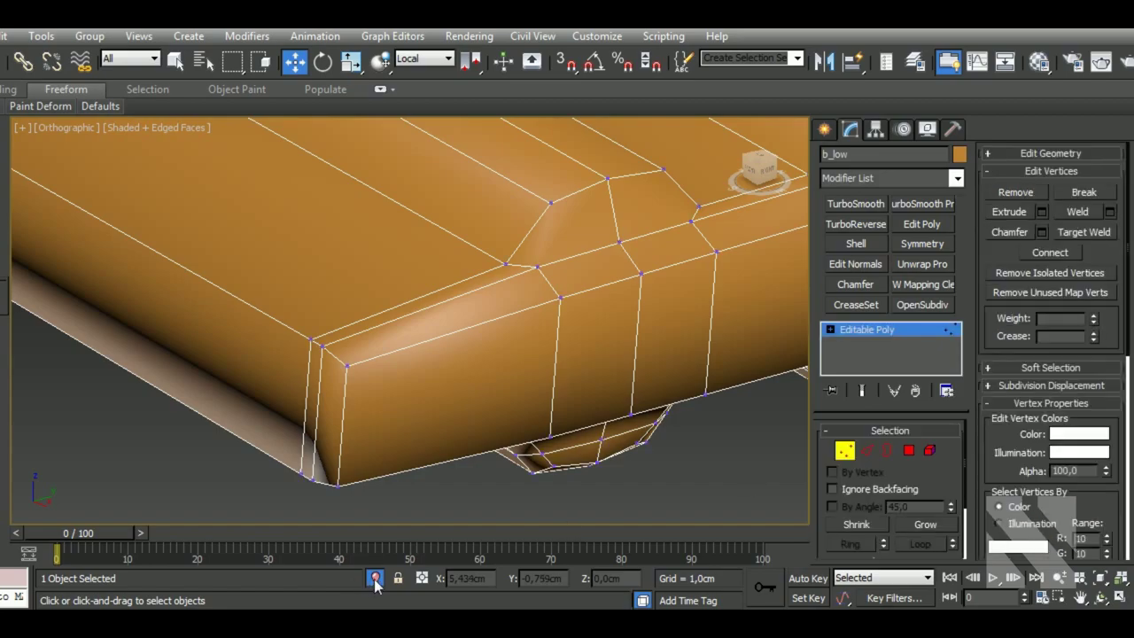
scroll(452, 459, down, 3)
scroll(519, 379, down, 3)
scroll(622, 344, down, 3)
scroll(495, 382, down, 2)
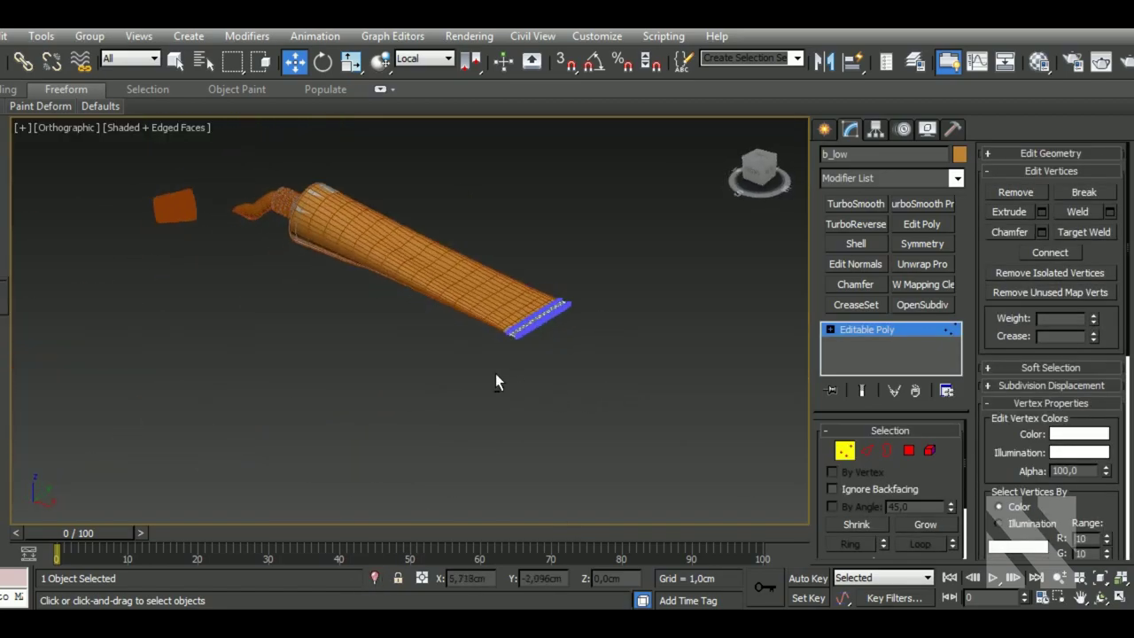
scroll(495, 382, up, 2)
scroll(494, 385, up, 3)
scroll(496, 399, up, 3)
scroll(485, 395, up, 3)
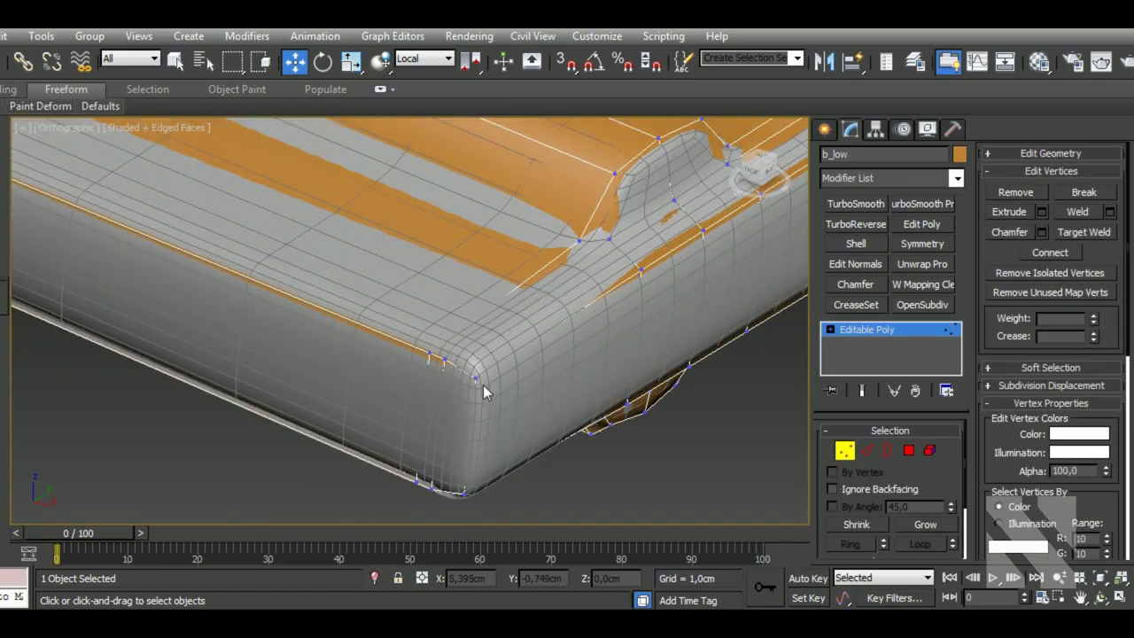
click(476, 380)
- Set the reference coordinate system to View and nudge the corner vertices slightly
click(434, 58)
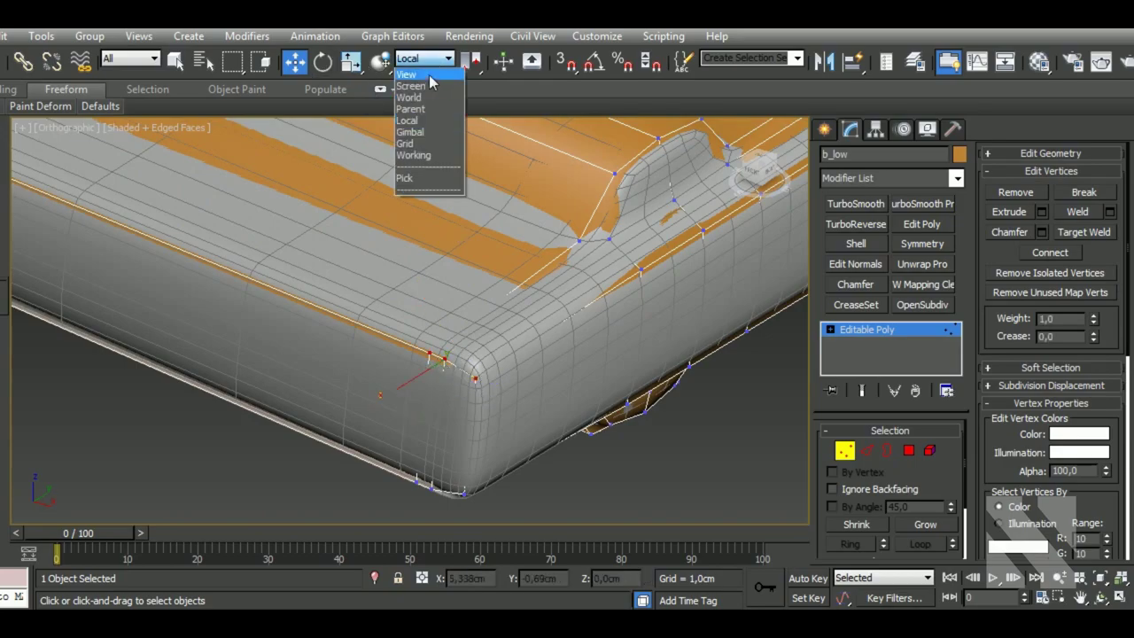
click(429, 78)
alt+middle_drag(510, 335, 549, 357)
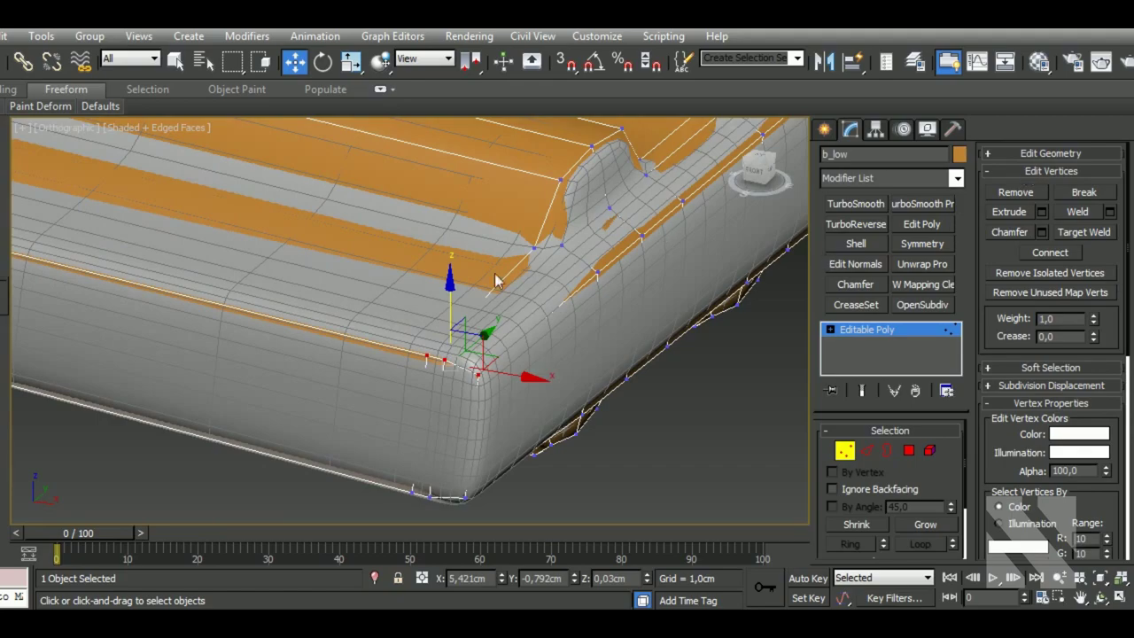
mouse_move(465, 319)
mouse_down()
mouse_move(473, 312)
mouse_move(496, 380)
mouse_up()
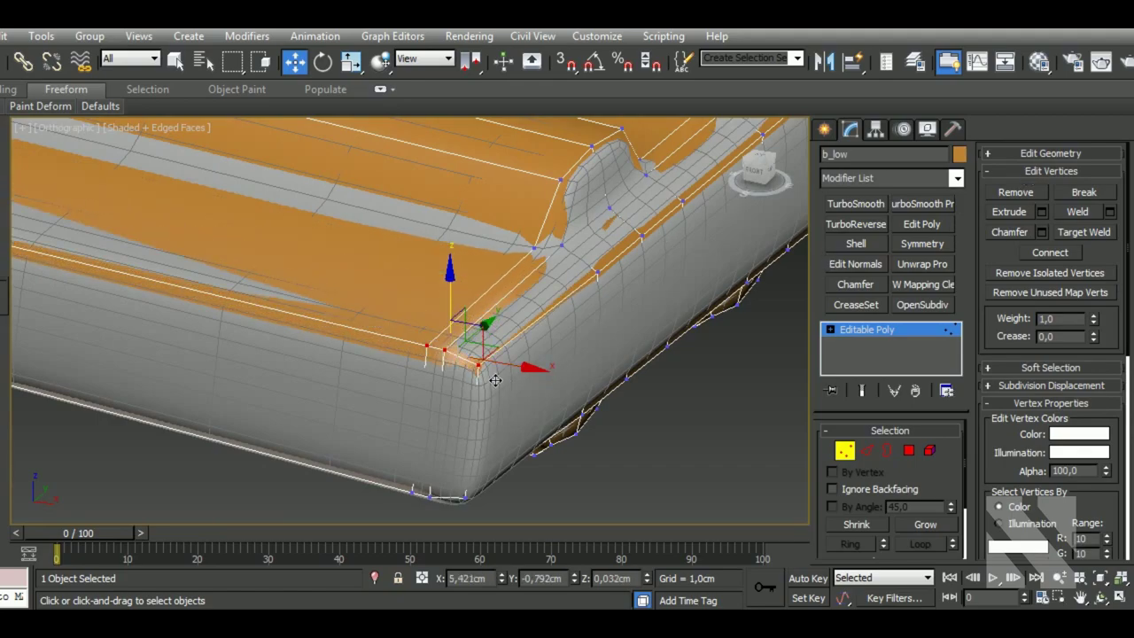
click(478, 361)
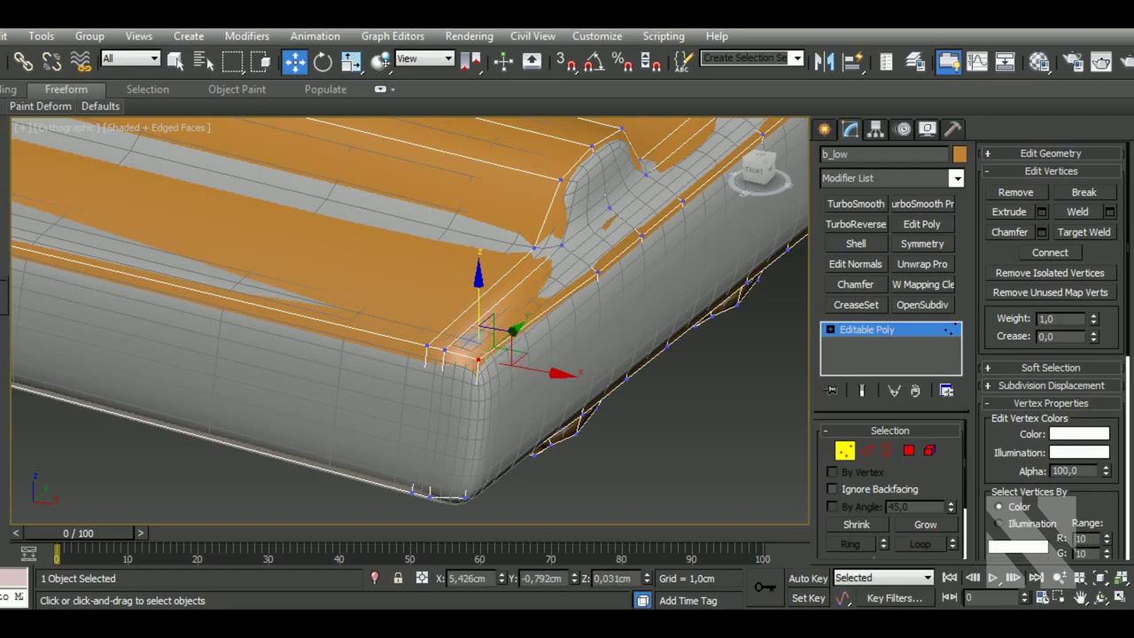
middle_drag(778, 483, 804, 449)
click(909, 450)
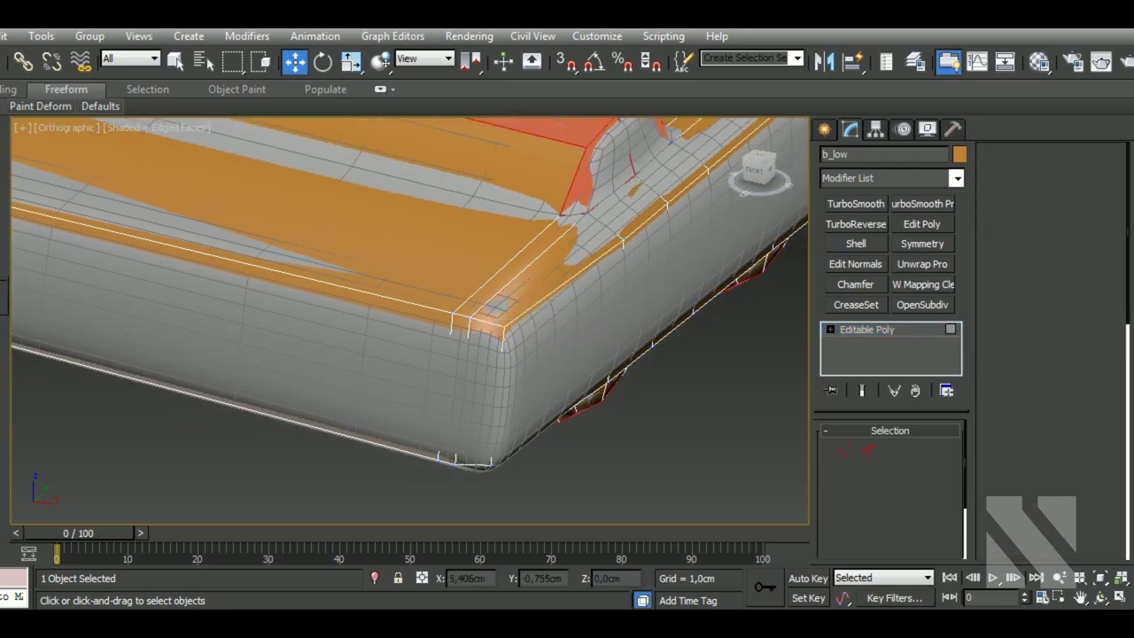
- Select the side polygon strip and nudge it slightly in Top view
click(449, 423)
mouse_move(449, 423)
alt+middle_down()
mouse_move(544, 392)
mouse_move(146, 340)
mouse_move(297, 339)
alt+middle_up()
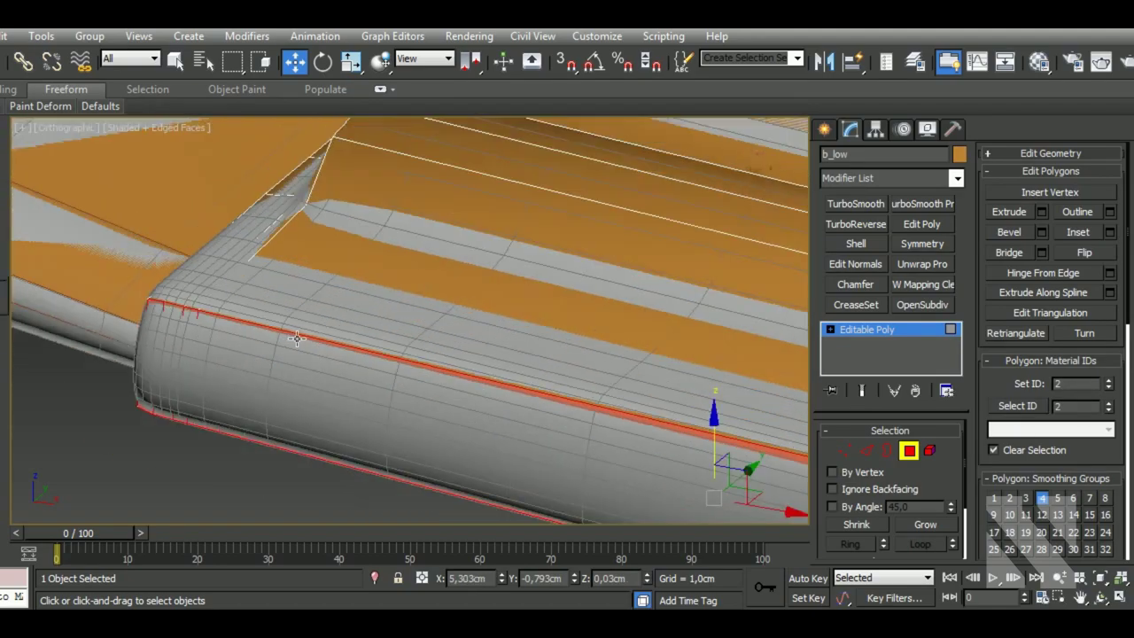
key(t)
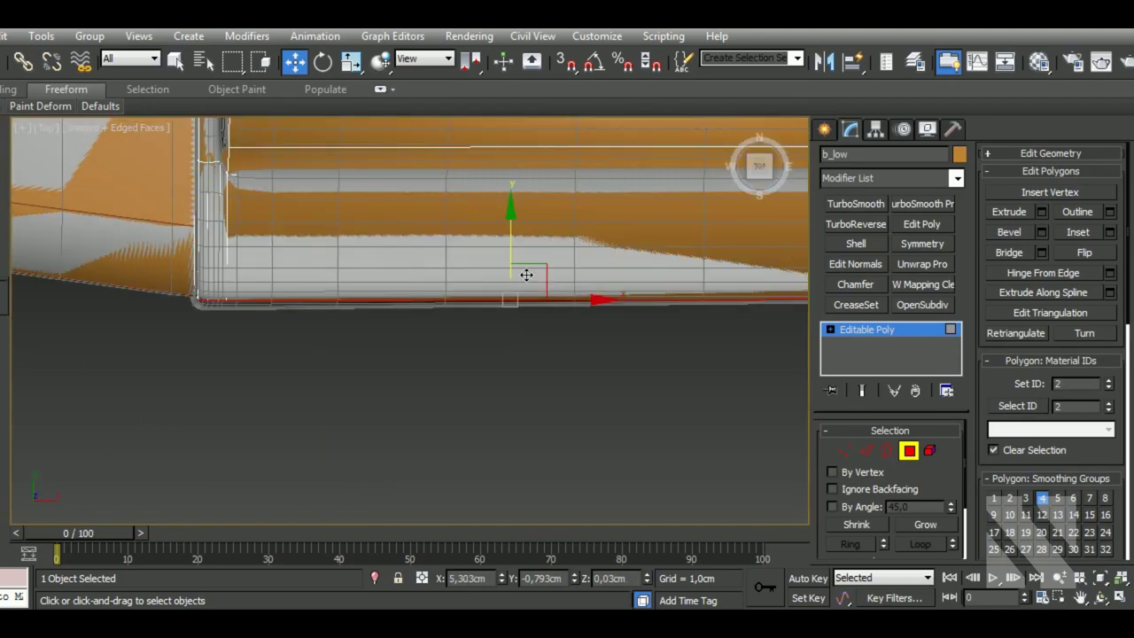
drag(526, 275, 527, 282)
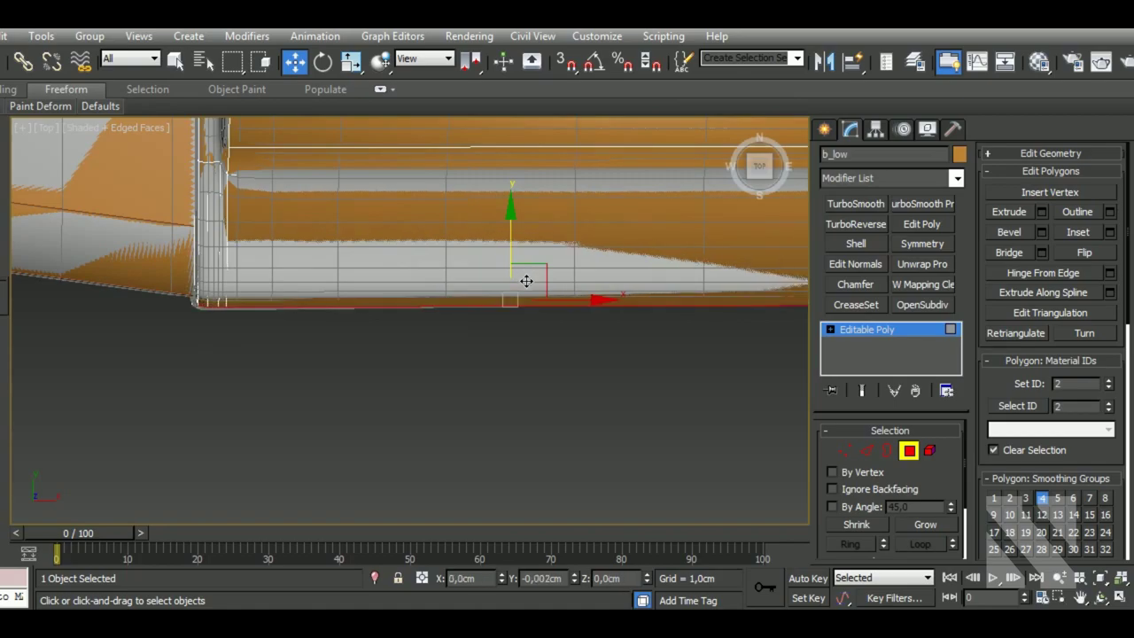
alt+middle_drag(527, 282, 563, 334)
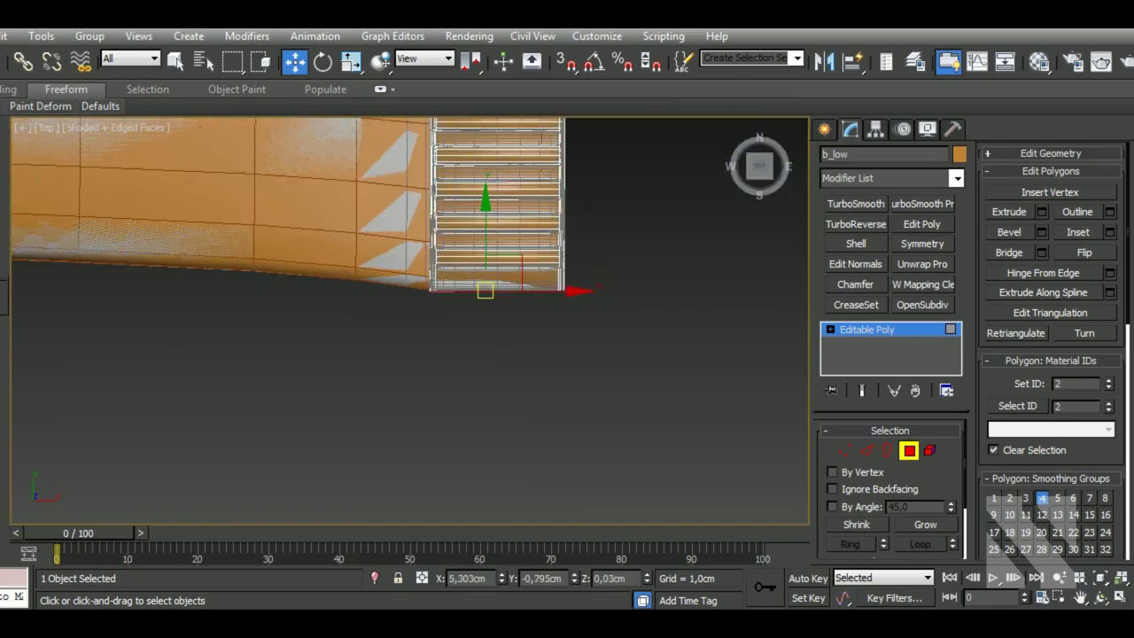
scroll(563, 333, up, 5)
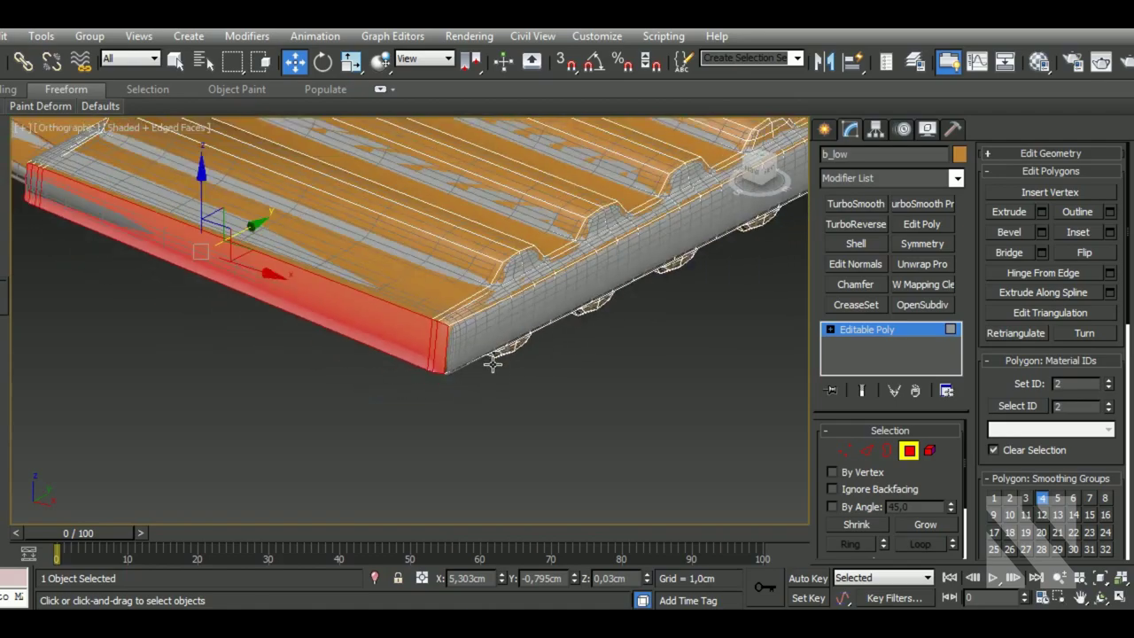
scroll(497, 346, down, 3)
alt+middle_drag(497, 346, 548, 324)
scroll(547, 324, up, 2)
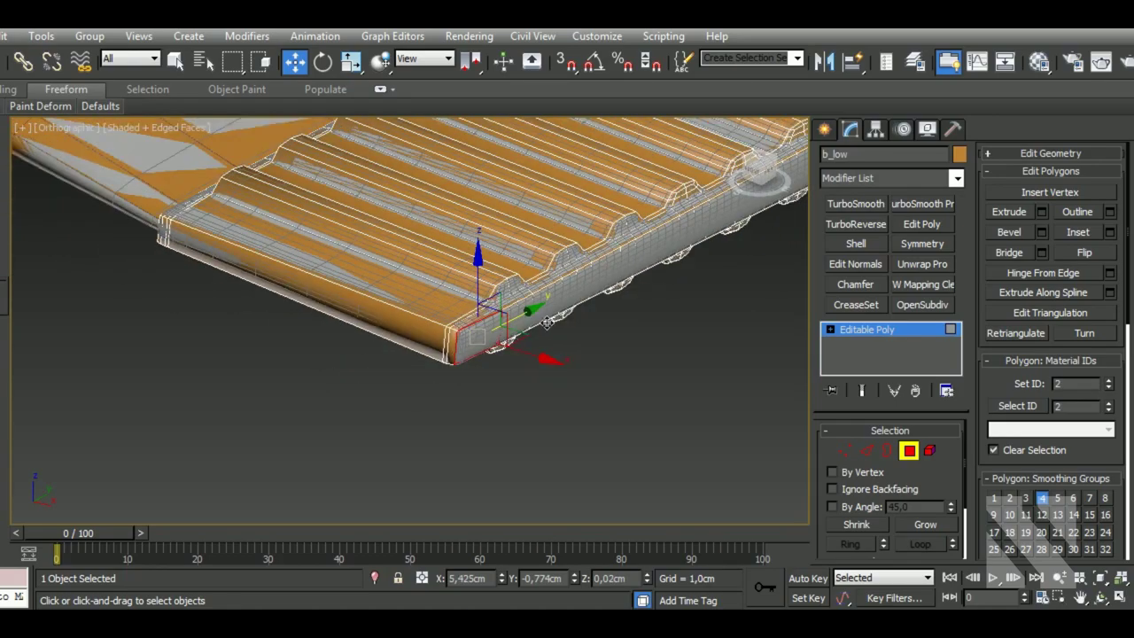
scroll(531, 332, down, 3)
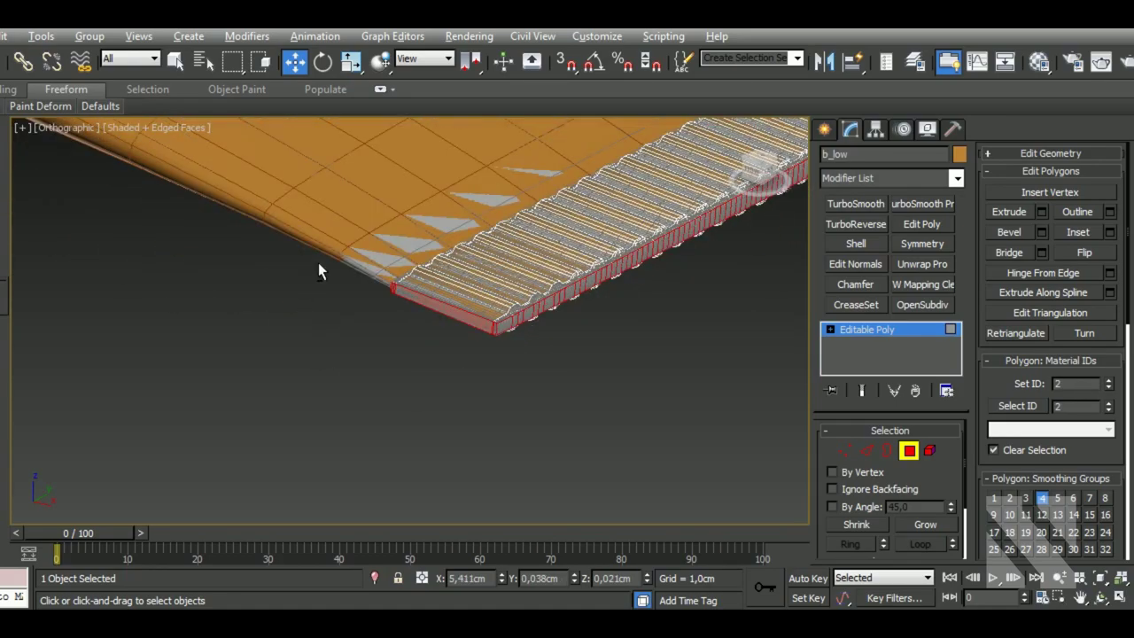
drag(489, 387, 499, 395)
alt+middle_drag(500, 395, 496, 346)
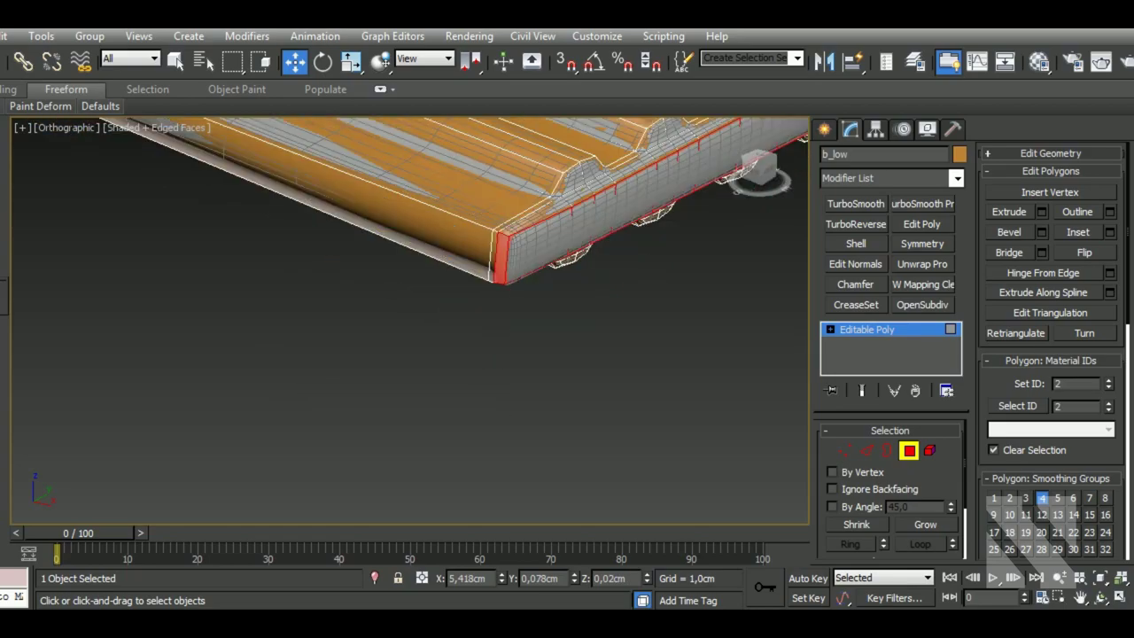
- Deselect the end-cap faces at the corner, checking the selection in wireframe
alt+click(506, 268)
alt+middle_drag(476, 313, 680, 293)
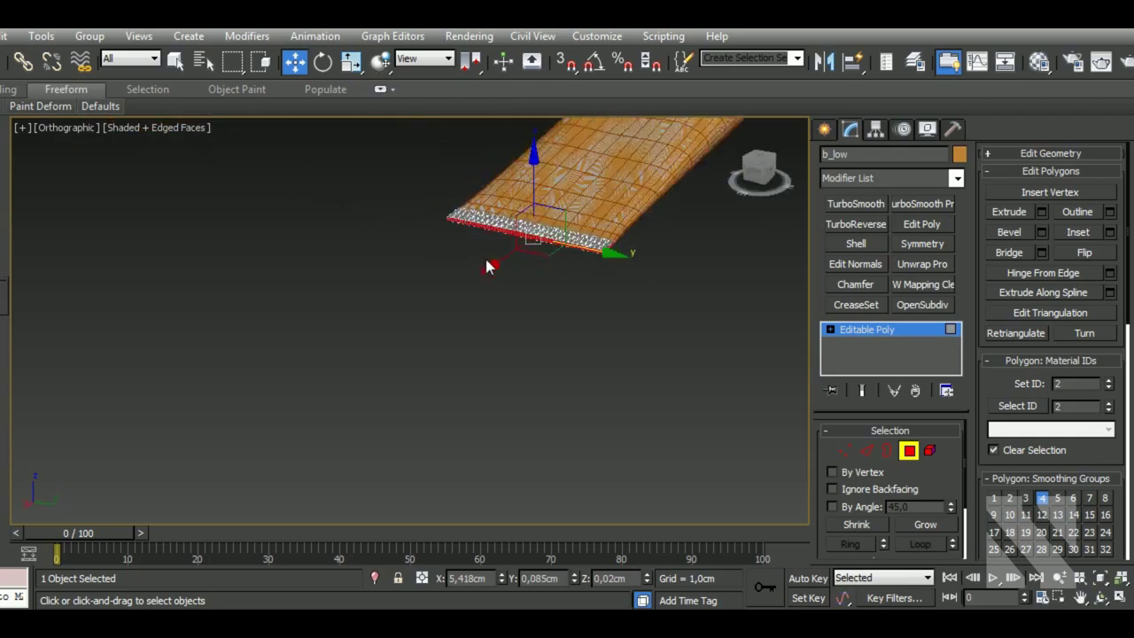
scroll(611, 266, up, 5)
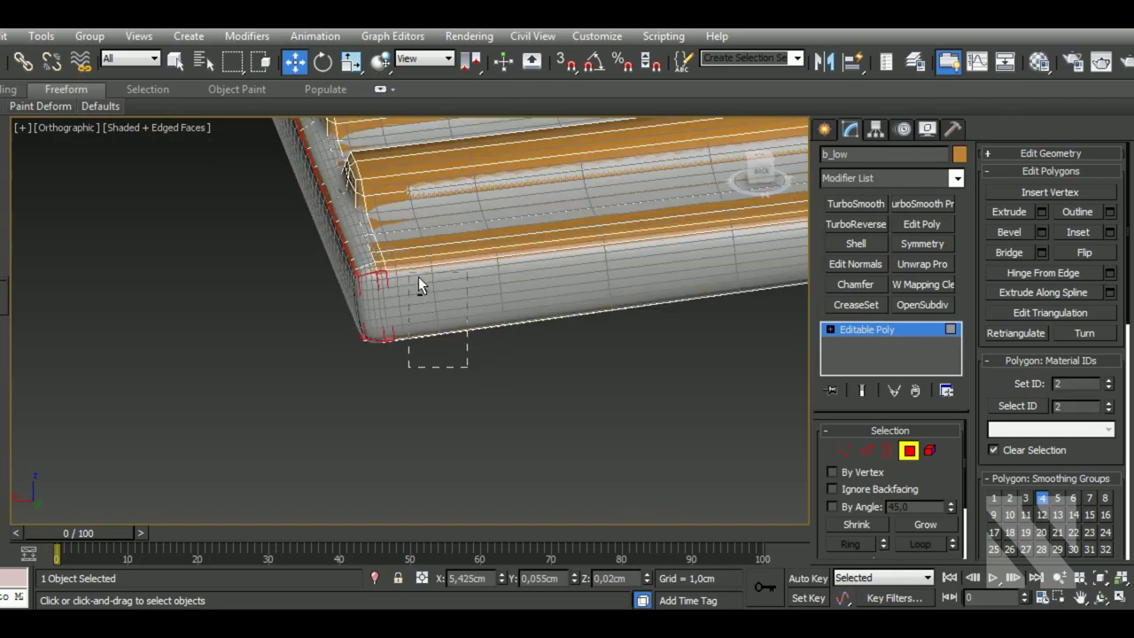
mouse_move(381, 335)
alt+middle_down()
mouse_move(570, 347)
mouse_move(553, 341)
mouse_move(578, 397)
alt+middle_up()
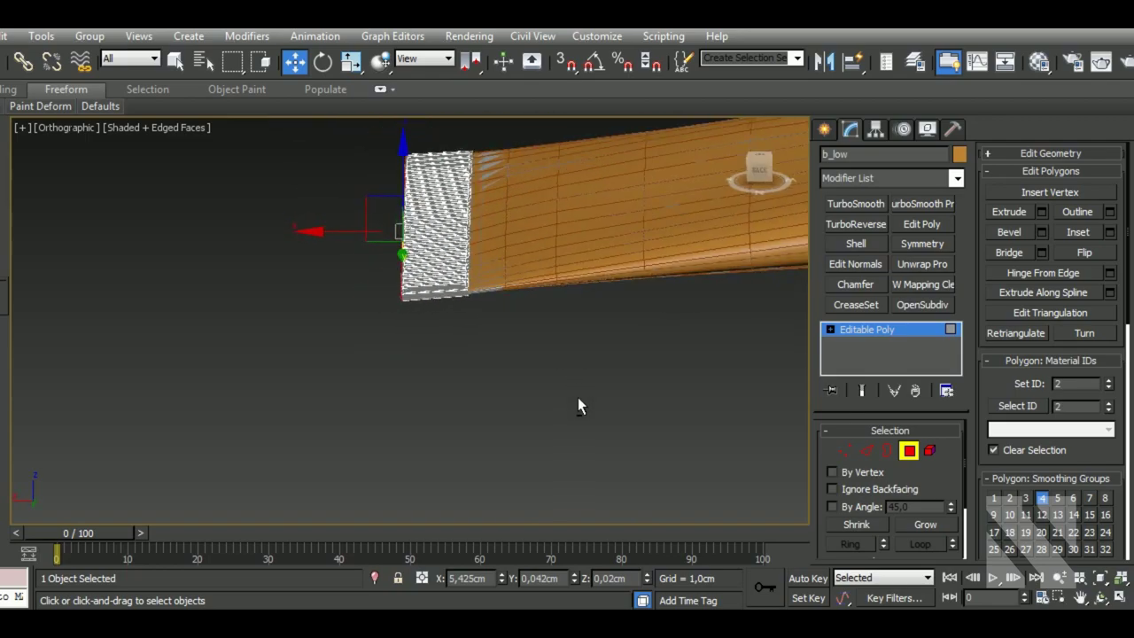
drag(568, 393, 458, 136)
mouse_move(573, 387)
alt+middle_down()
mouse_move(569, 398)
mouse_move(747, 411)
mouse_move(468, 382)
alt+middle_up()
key(F3)
scroll(445, 309, up, 3)
scroll(445, 310, up, 2)
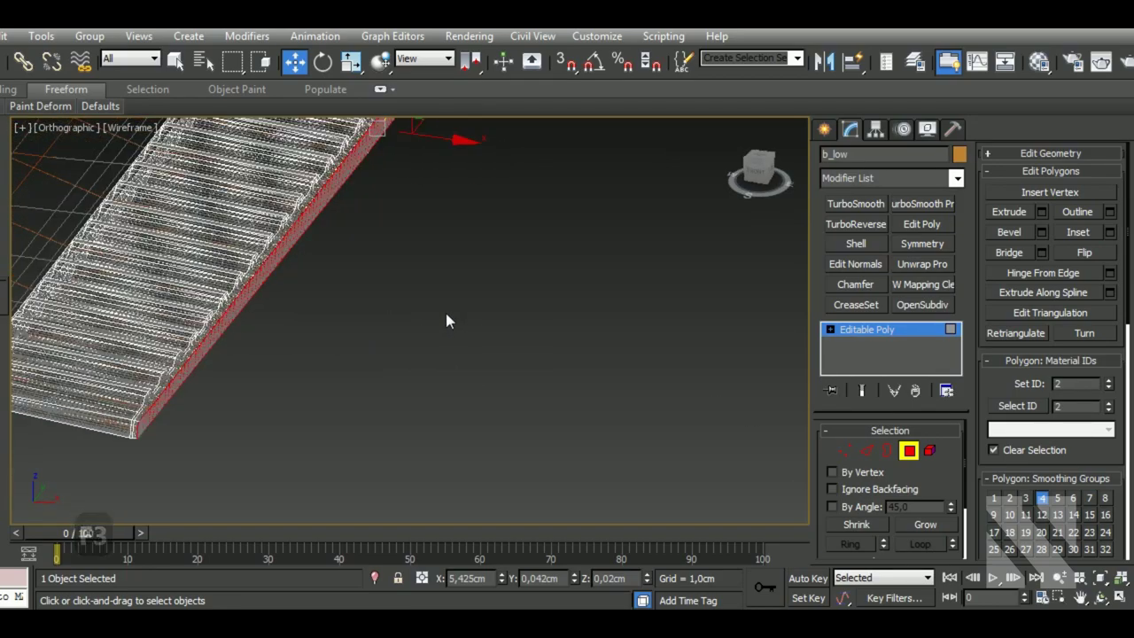
key(F3)
- Move the selected side polygons slightly and return to the Perspective view
middle_drag(550, 387, 549, 285)
scroll(549, 282, up, 3)
scroll(545, 233, up, 1)
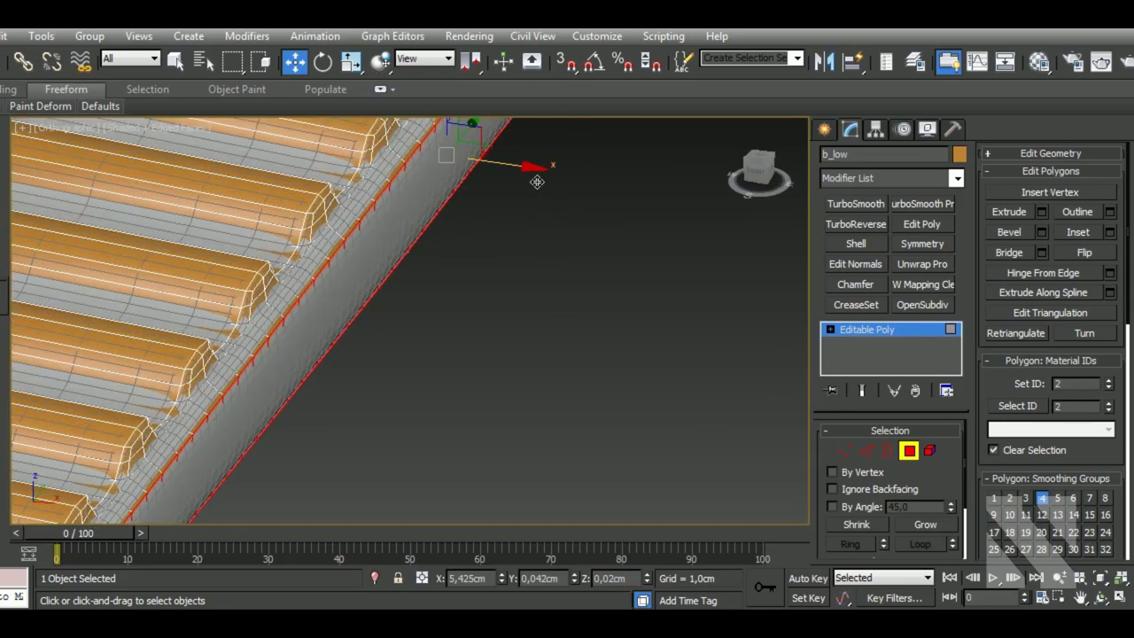
drag(537, 182, 542, 185)
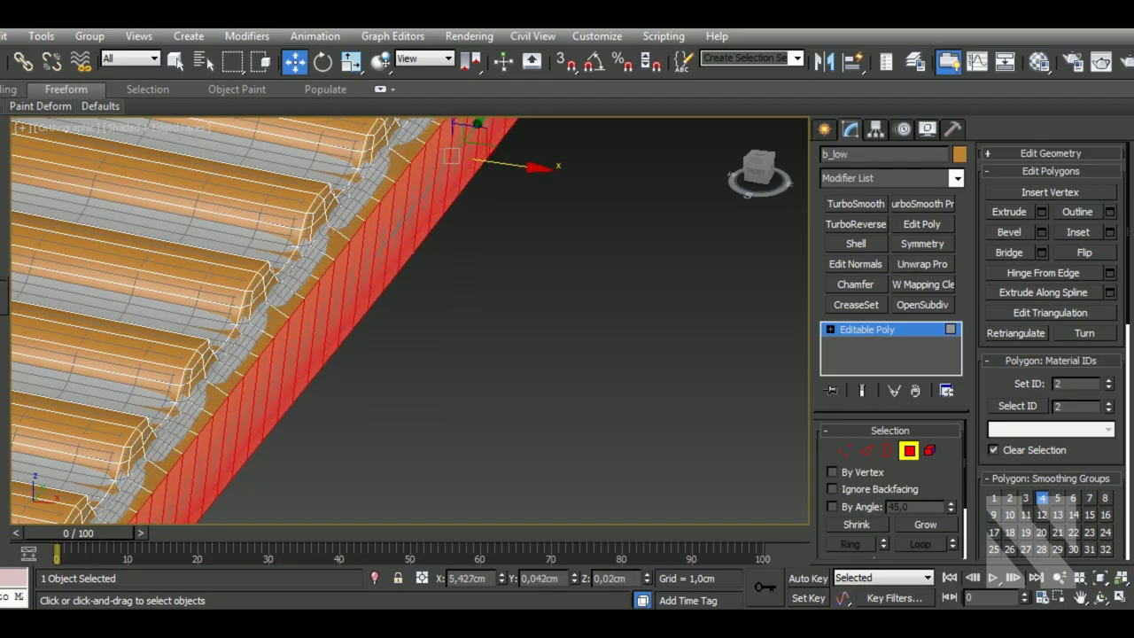
scroll(505, 242, down, 2)
scroll(507, 241, down, 1)
scroll(507, 265, down, 2)
alt+middle_drag(508, 285, 507, 294)
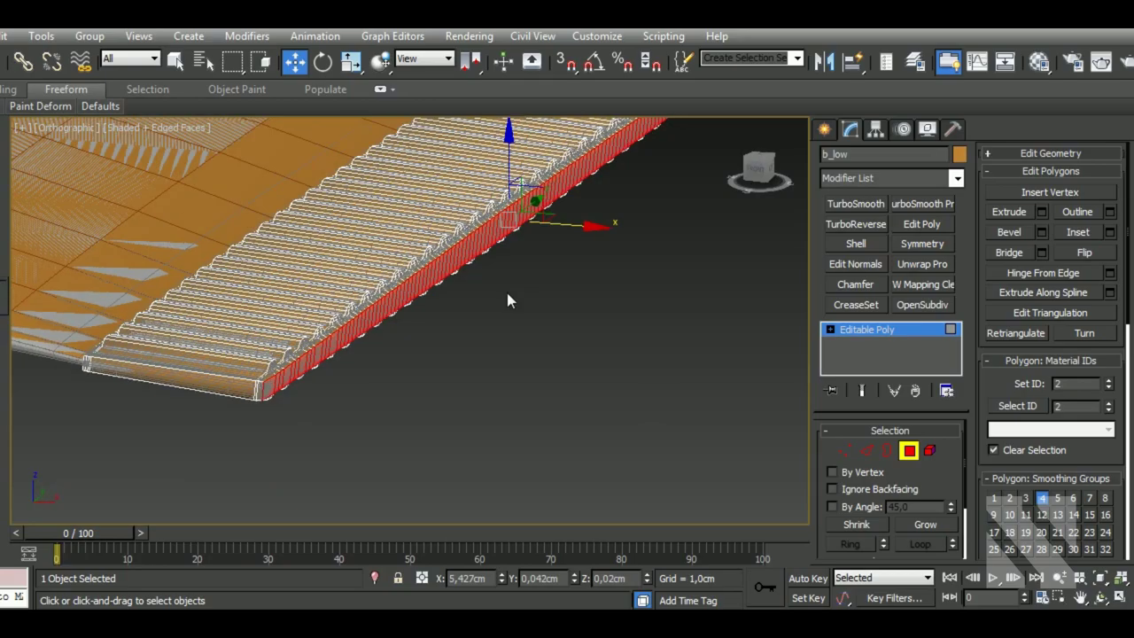
key(p)
scroll(334, 402, up, 2)
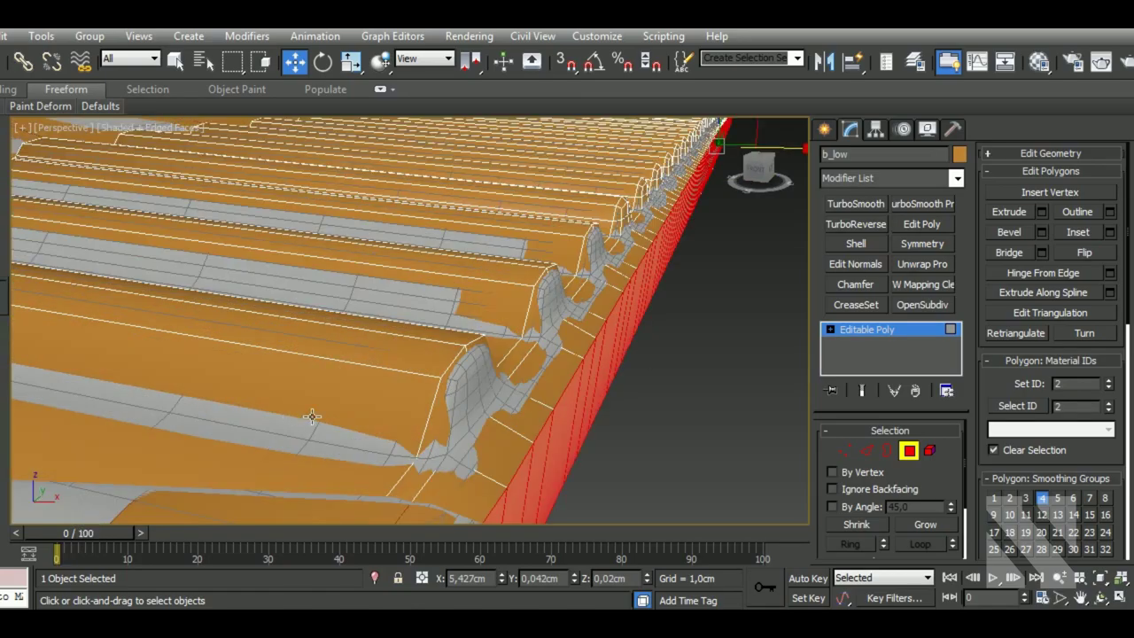
scroll(334, 402, up, 1)
scroll(334, 403, down, 3)
scroll(400, 417, up, 2)
scroll(329, 425, up, 2)
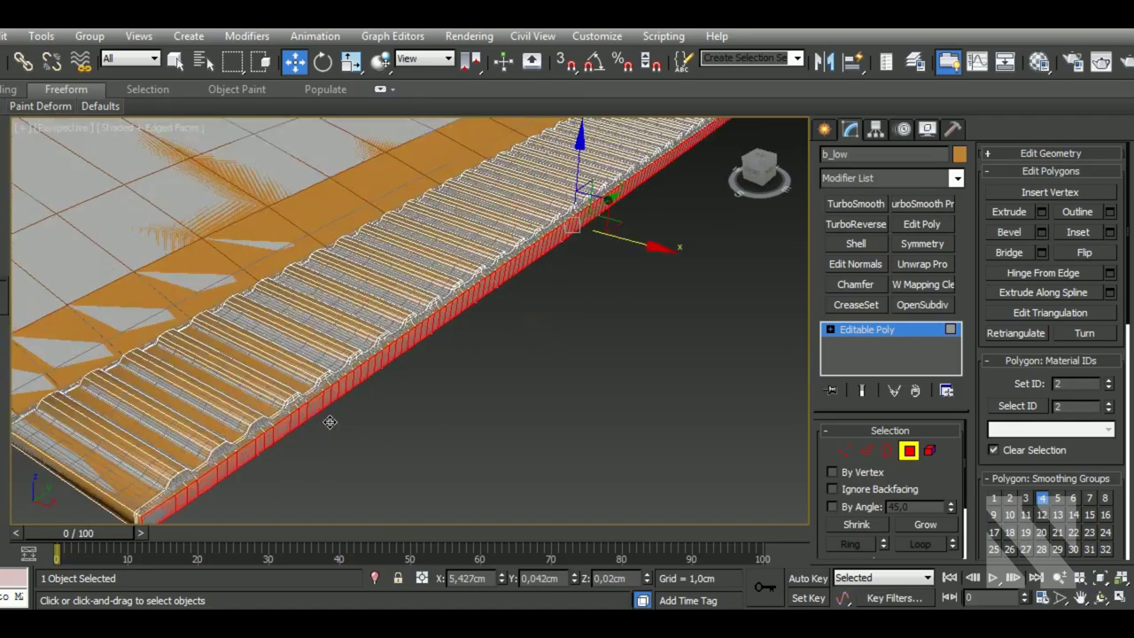
scroll(327, 414, up, 1)
- Select a few slat edges in Edge mode, then clear the edge selection
click(867, 450)
scroll(522, 425, up, 2)
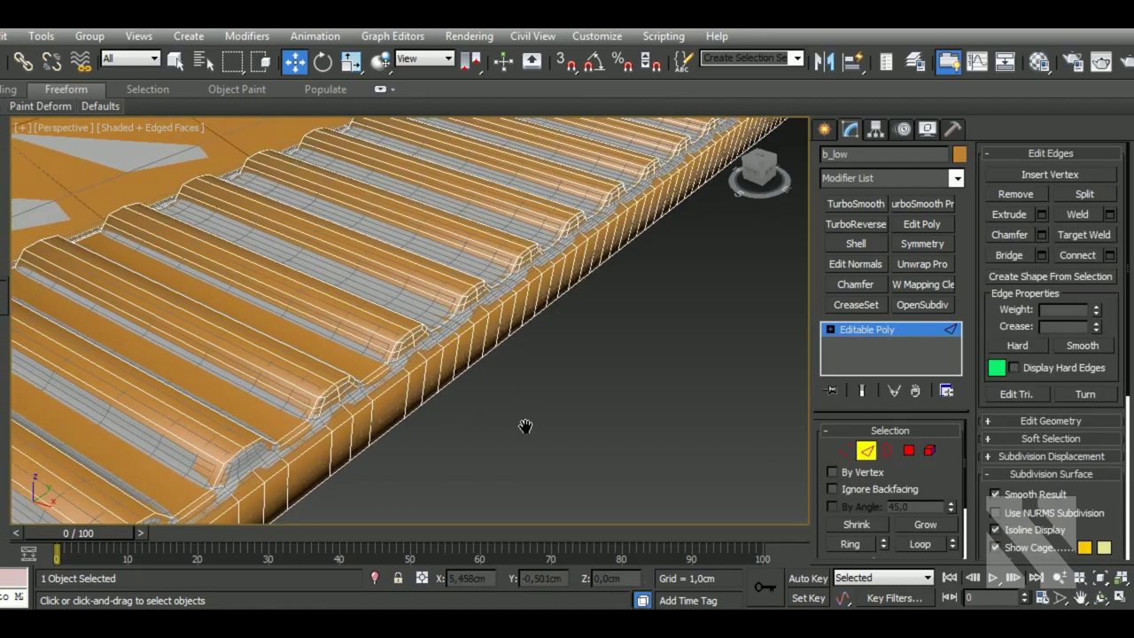
scroll(338, 406, up, 1)
click(313, 419)
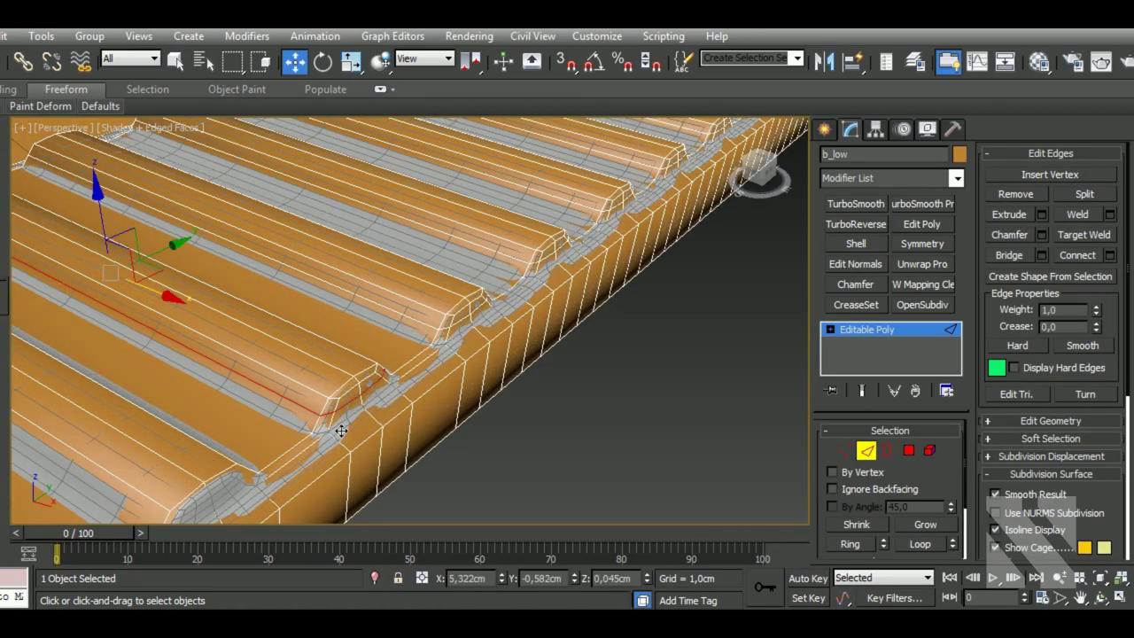
ctrl+click(379, 397)
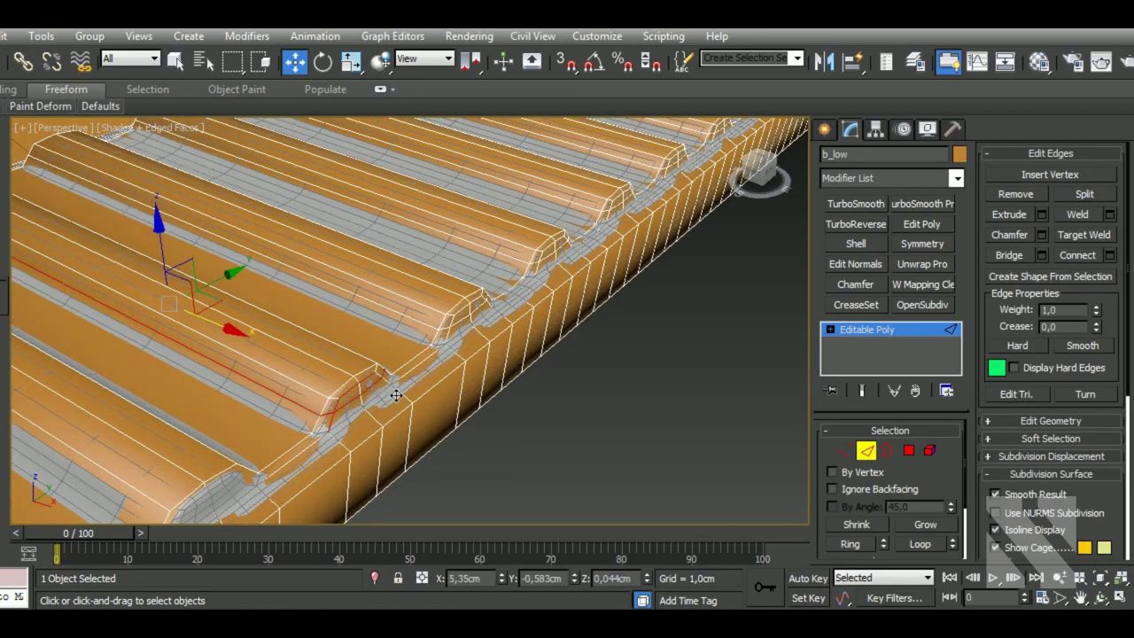
ctrl+click(398, 395)
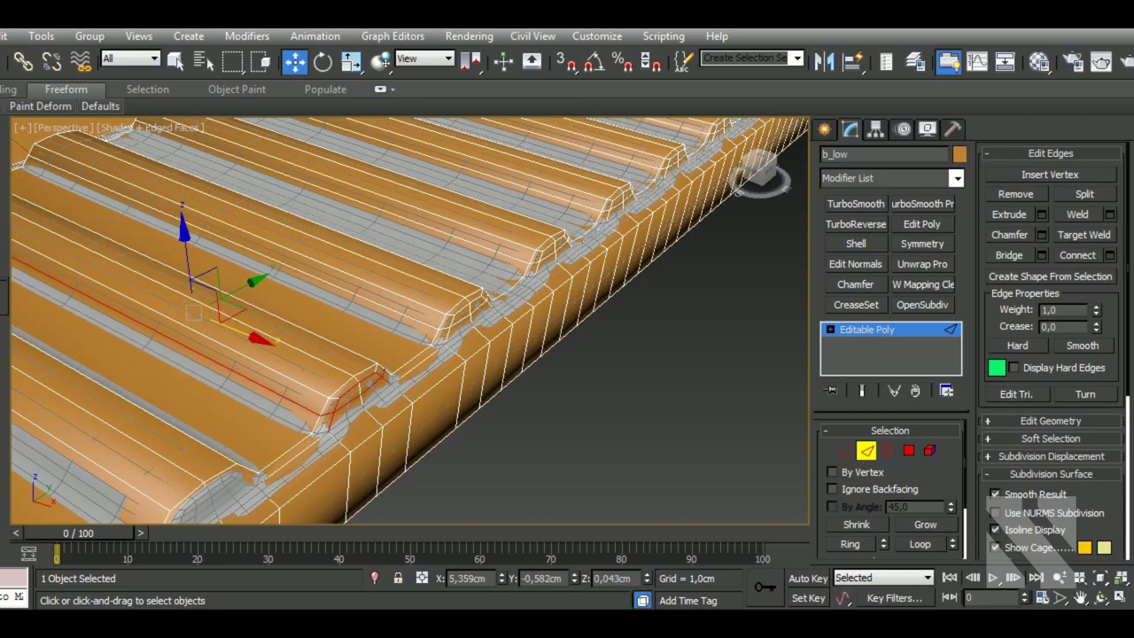
click(1017, 195)
mouse_move(385, 453)
alt+middle_down()
mouse_move(426, 412)
mouse_move(543, 405)
mouse_move(400, 382)
mouse_move(480, 459)
mouse_move(470, 440)
mouse_move(578, 432)
alt+middle_up()
- Select the ridge edge loop and view the ridged end's vertices from Top view
double_click(383, 383)
key(4)
key(r)
scroll(488, 429, up, 3)
scroll(469, 432, up, 3)
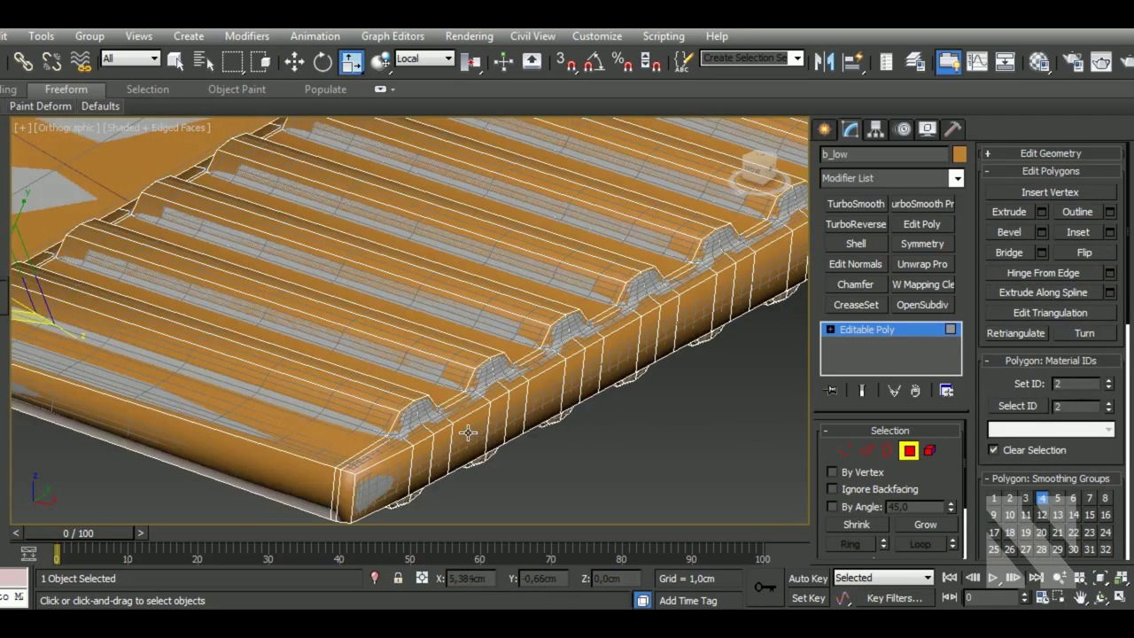
scroll(438, 440, up, 2)
scroll(436, 441, up, 2)
scroll(436, 441, down, 3)
key(t)
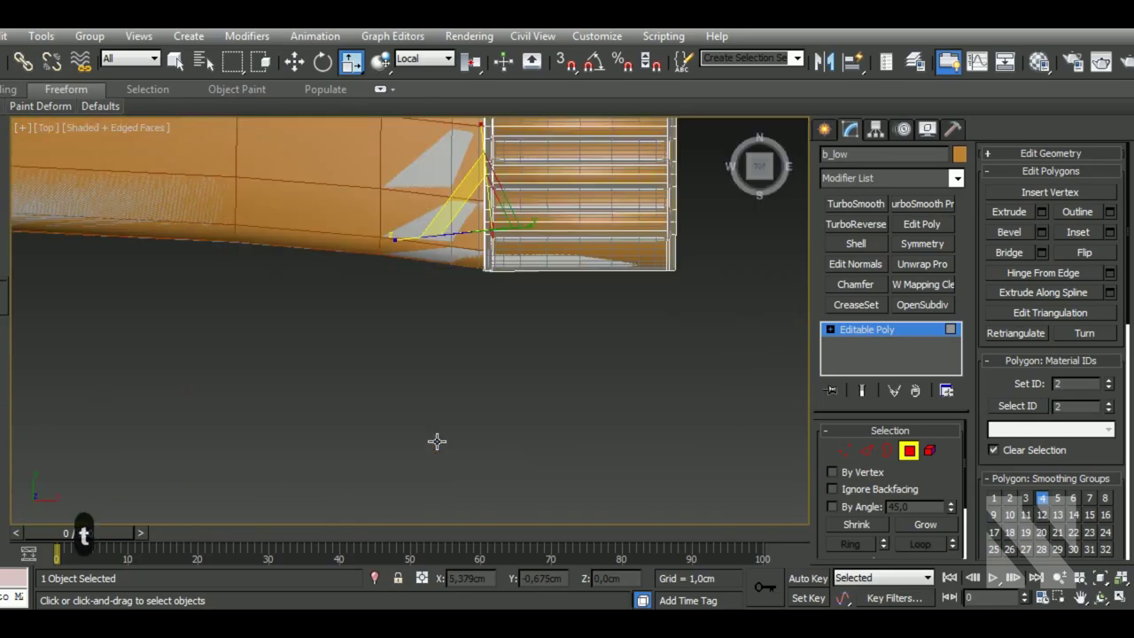
scroll(470, 433, up, 3)
- Enter Vertex mode on b_low and region-select the vertex column along one side of the strip
key(1)
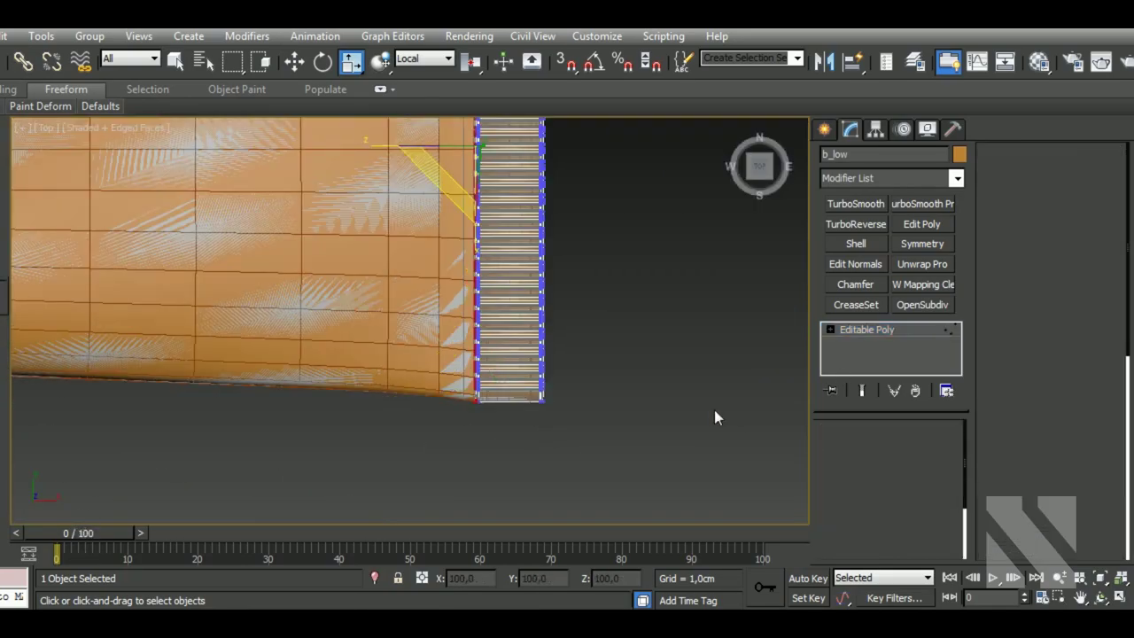
scroll(586, 421, up, 3)
scroll(529, 407, up, 2)
scroll(530, 412, down, 3)
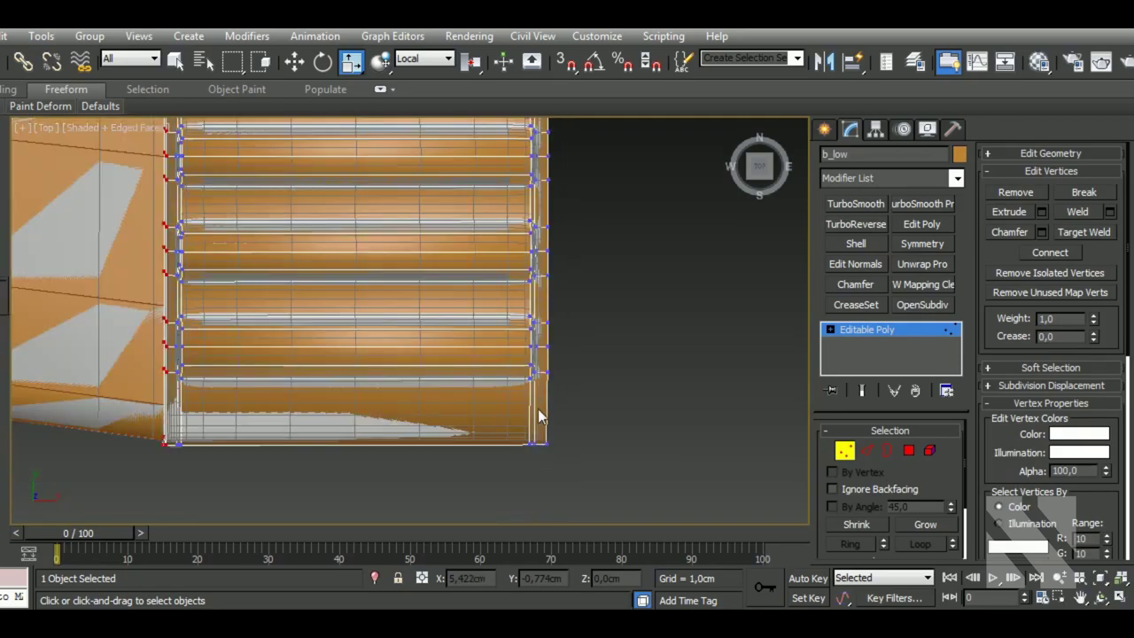
scroll(539, 412, down, 3)
scroll(544, 413, down, 2)
middle_drag(559, 396, 582, 366)
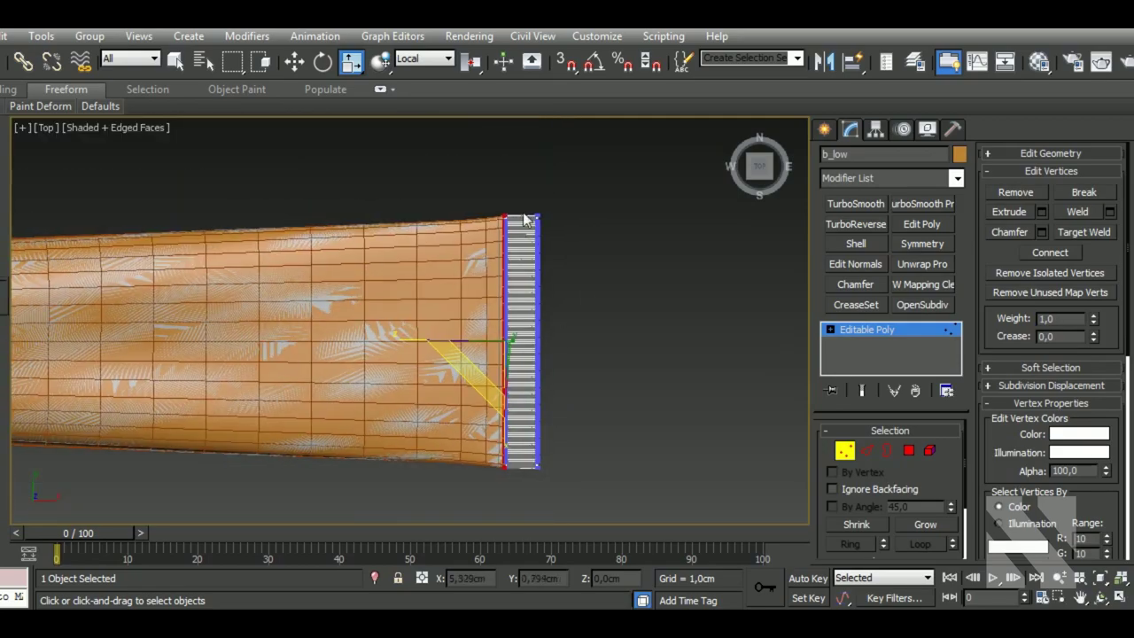
mouse_move(518, 194)
mouse_down()
mouse_move(539, 482)
mouse_move(544, 175)
mouse_up()
key(z)
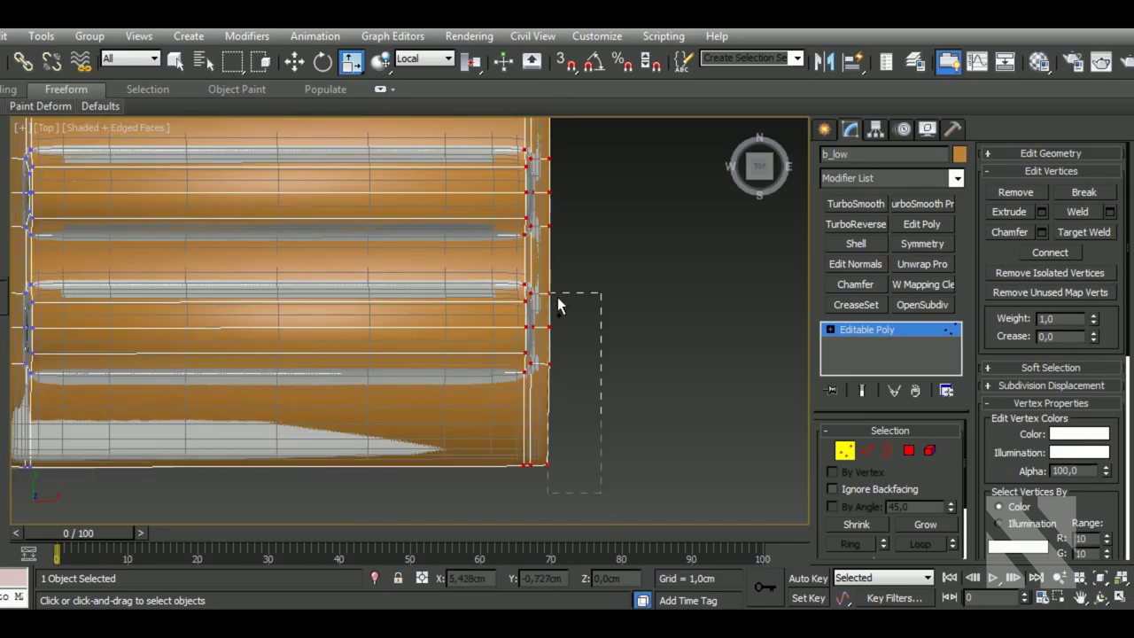
key(z)
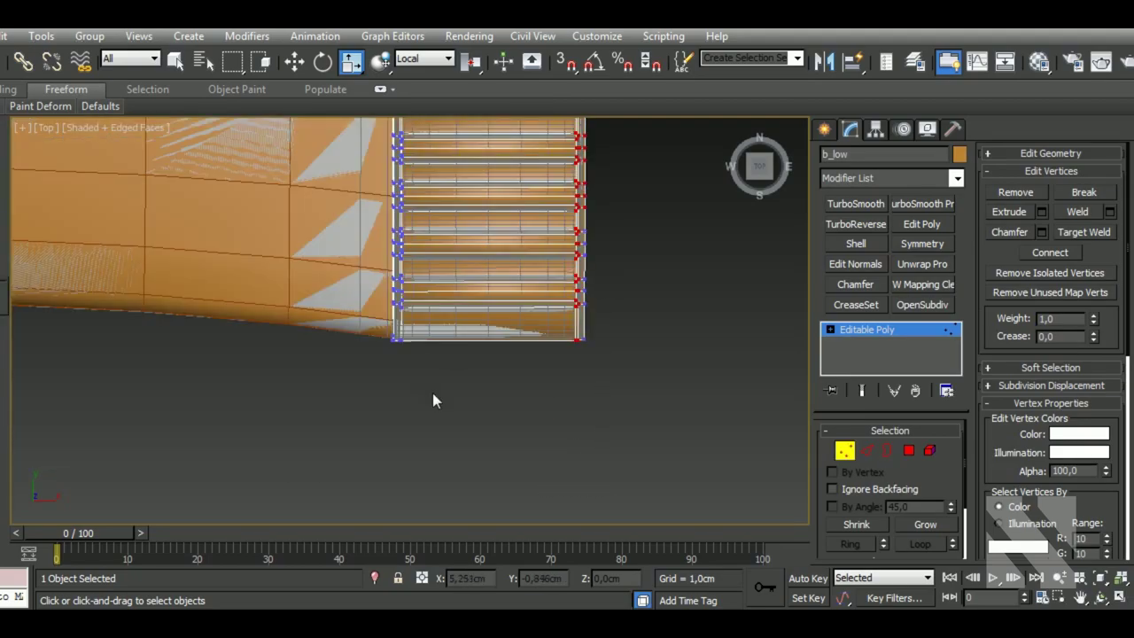
- Region-select the left column of edge vertices along the slat strip
drag(449, 399, 406, 133)
key(z)
scroll(411, 454, up, 2)
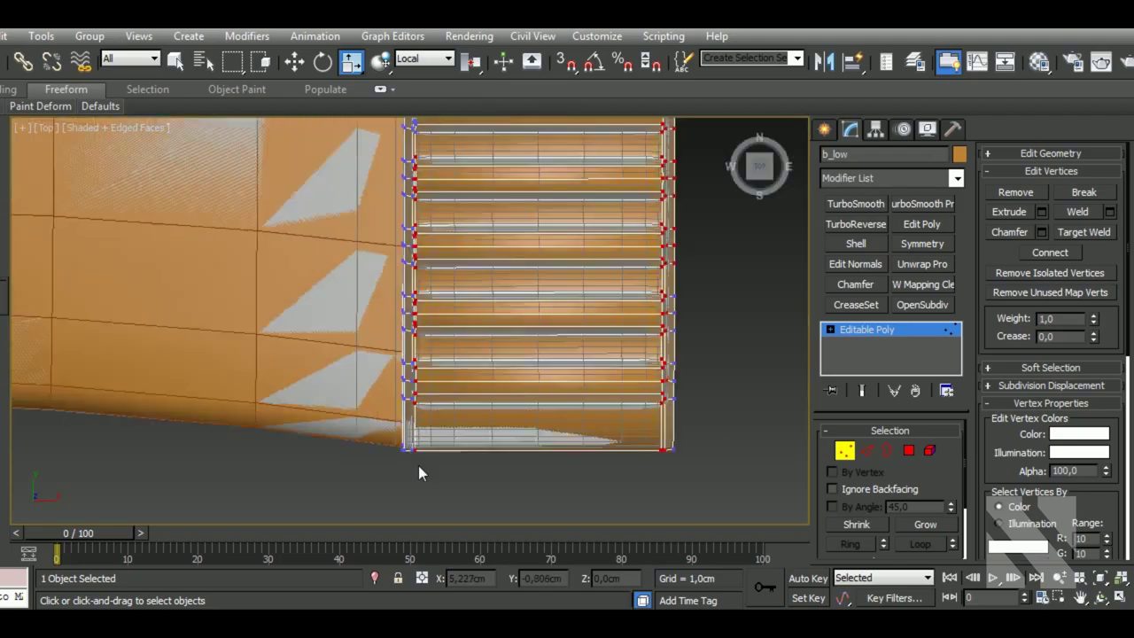
scroll(420, 464, up, 2)
scroll(409, 449, up, 3)
scroll(393, 456, down, 4)
scroll(392, 456, down, 1)
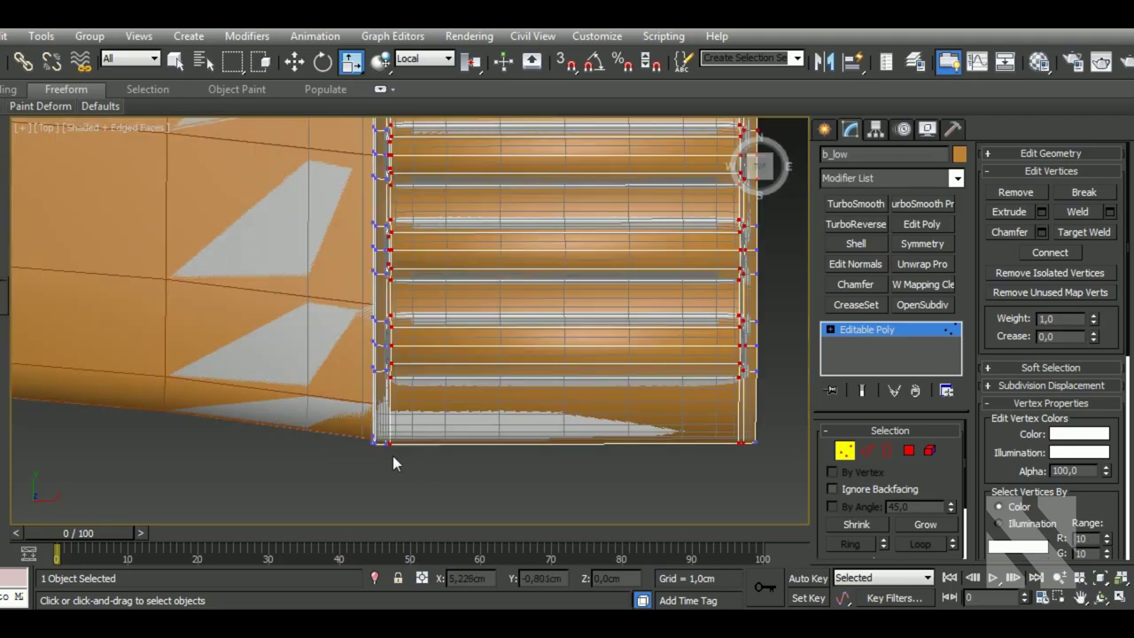
drag(437, 464, 385, 256)
drag(391, 198, 395, 129)
scroll(451, 496, up, 3)
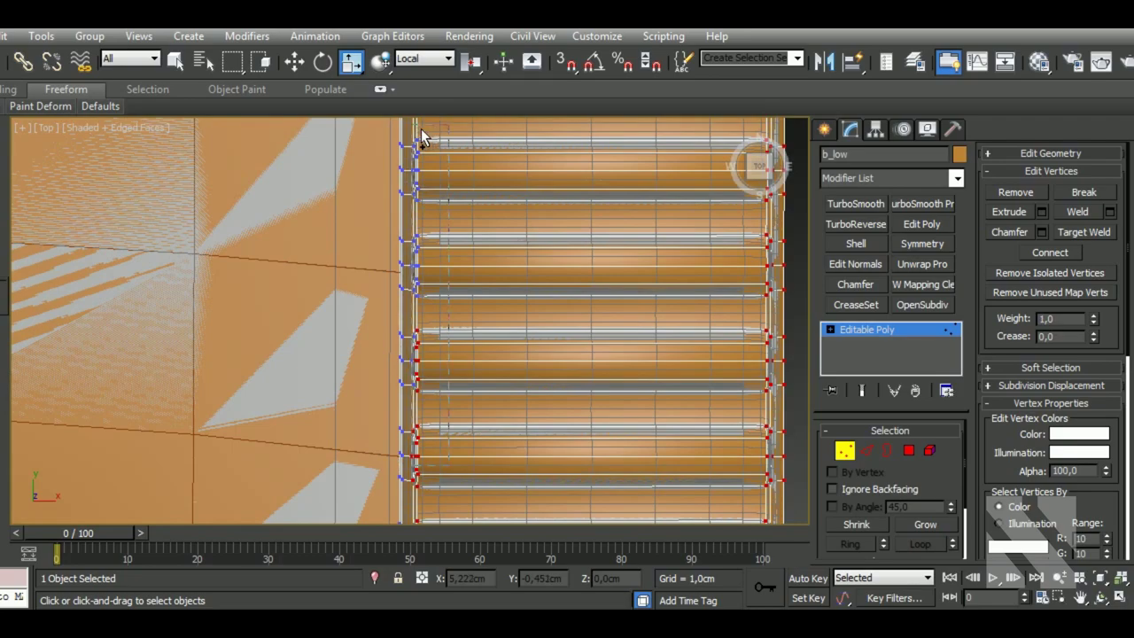
middle_drag(422, 140, 404, 125)
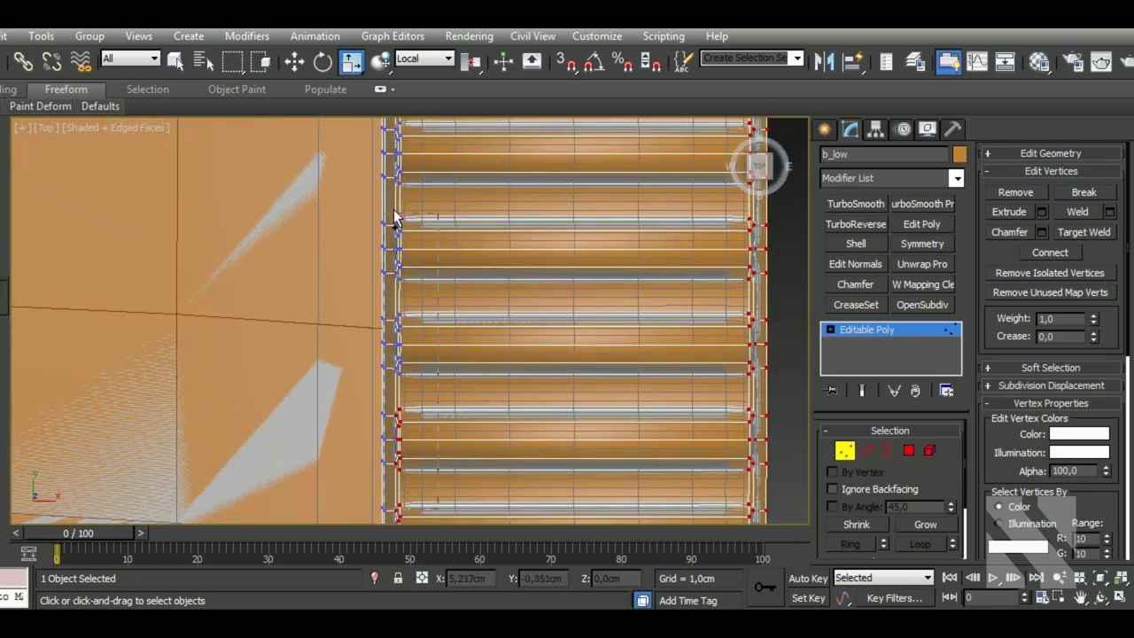
middle_drag(413, 182, 448, 393)
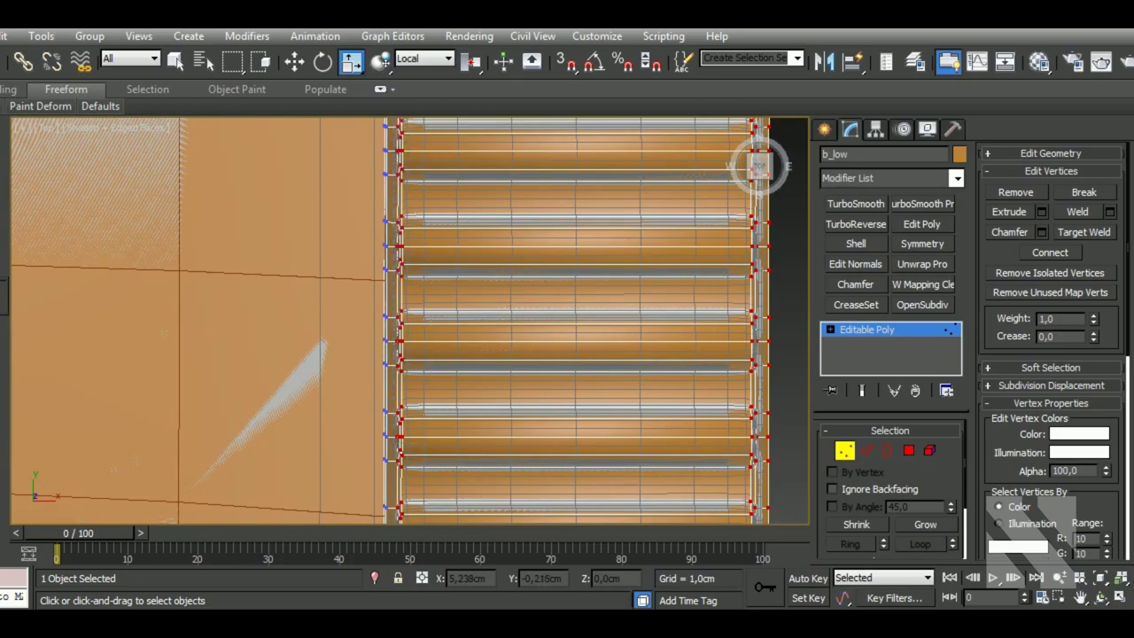
scroll(442, 449, down, 3)
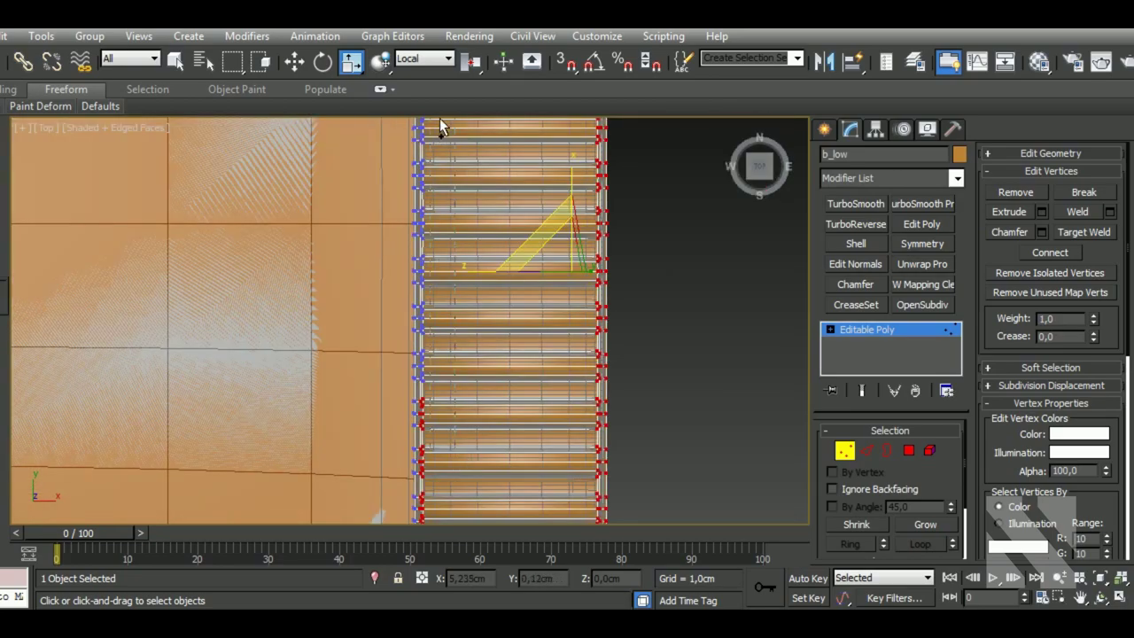
middle_drag(454, 204, 465, 514)
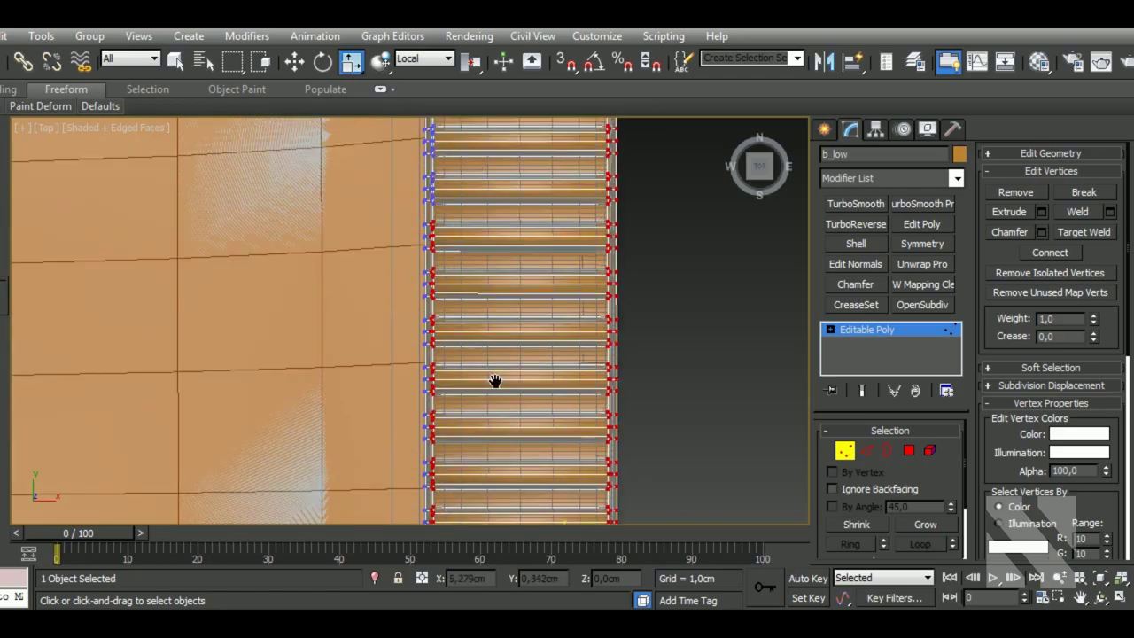
middle_drag(496, 382, 474, 530)
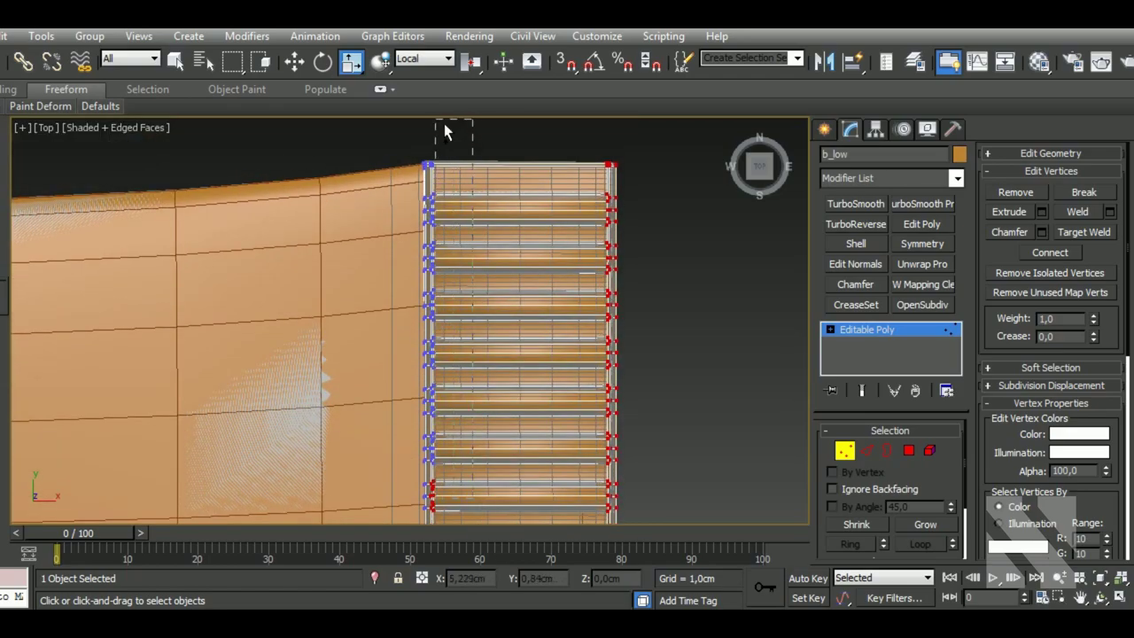
drag(444, 131, 441, 129)
middle_drag(538, 304, 464, 255)
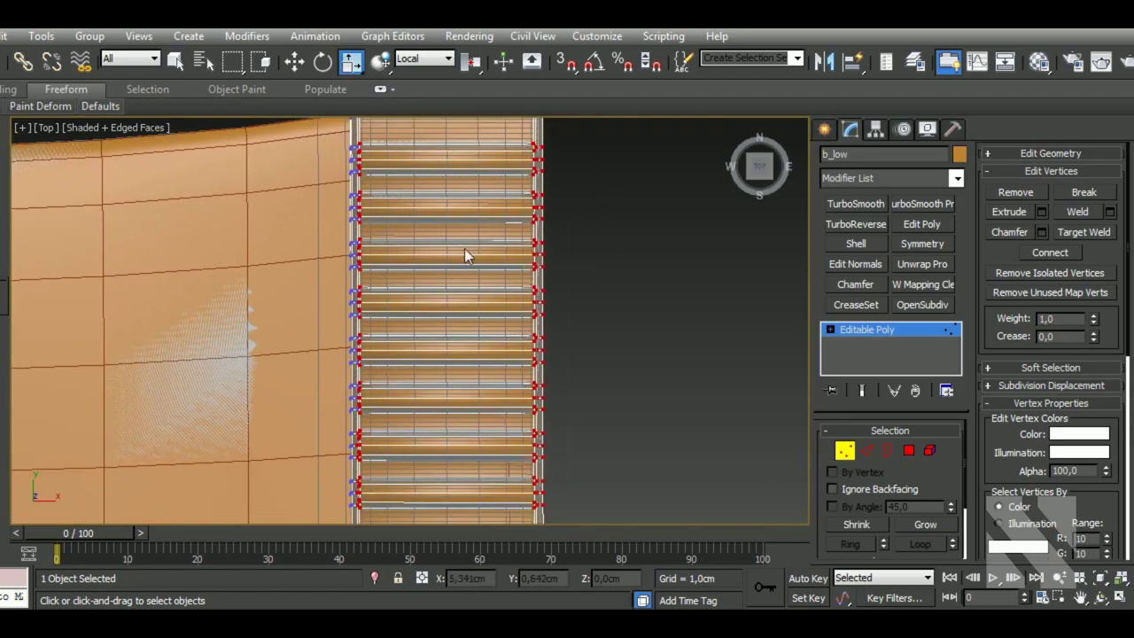
scroll(596, 264, down, 3)
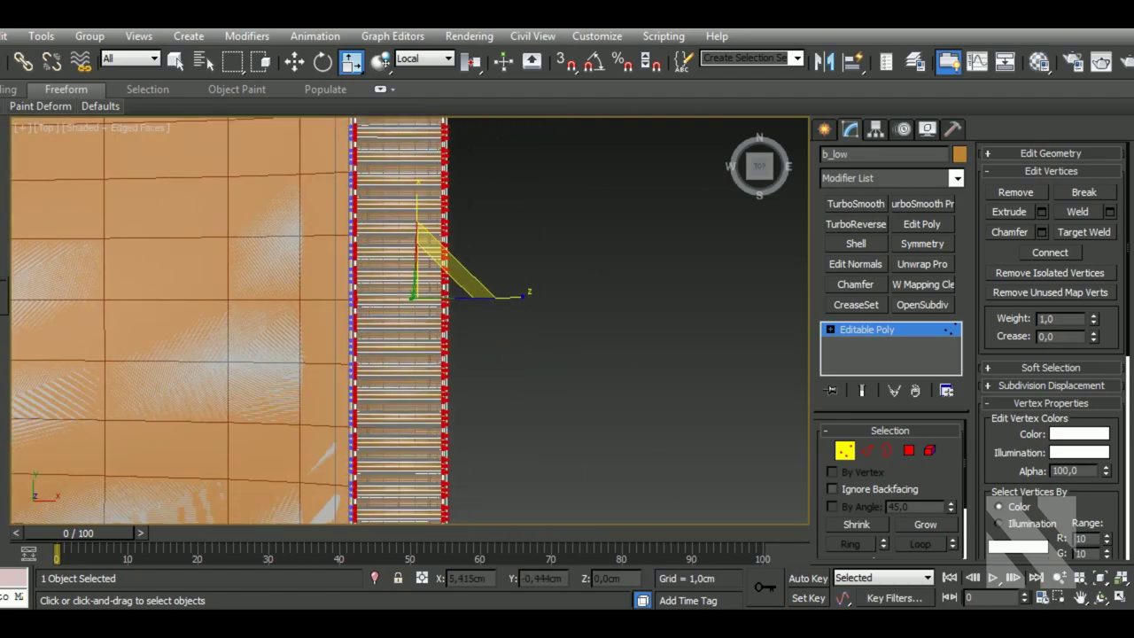
scroll(447, 319, up, 5)
scroll(476, 204, down, 2)
scroll(483, 293, down, 2)
scroll(502, 351, up, 4)
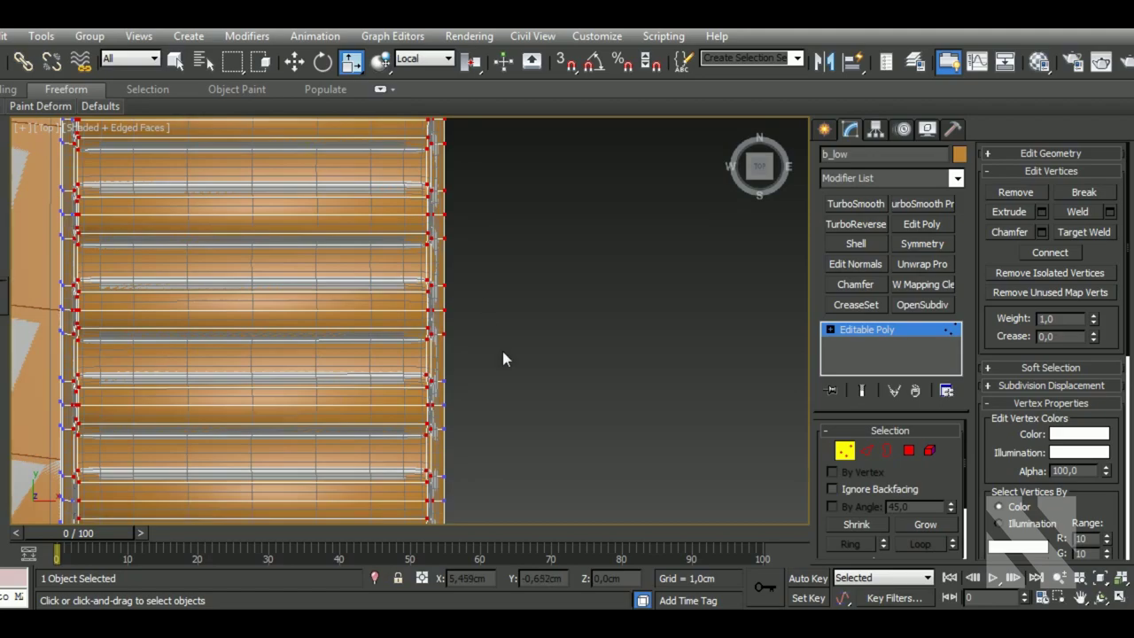
- Add the right-column and top edge vertices of the strip to the selection
drag(530, 455, 452, 88)
scroll(496, 189, down, 2)
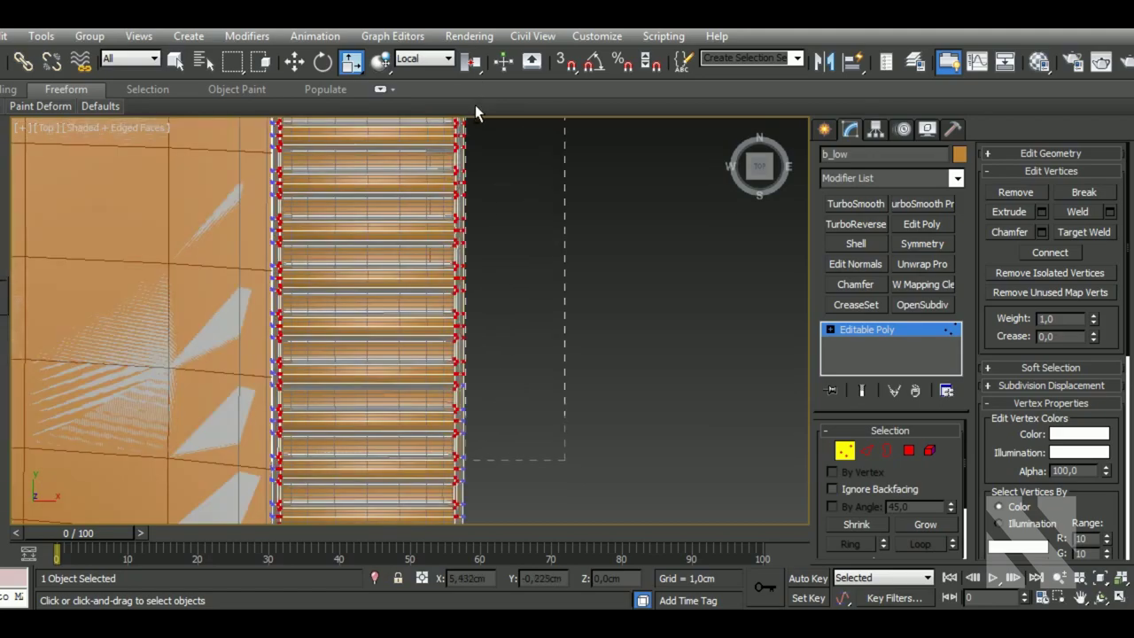
drag(470, 125, 469, 122)
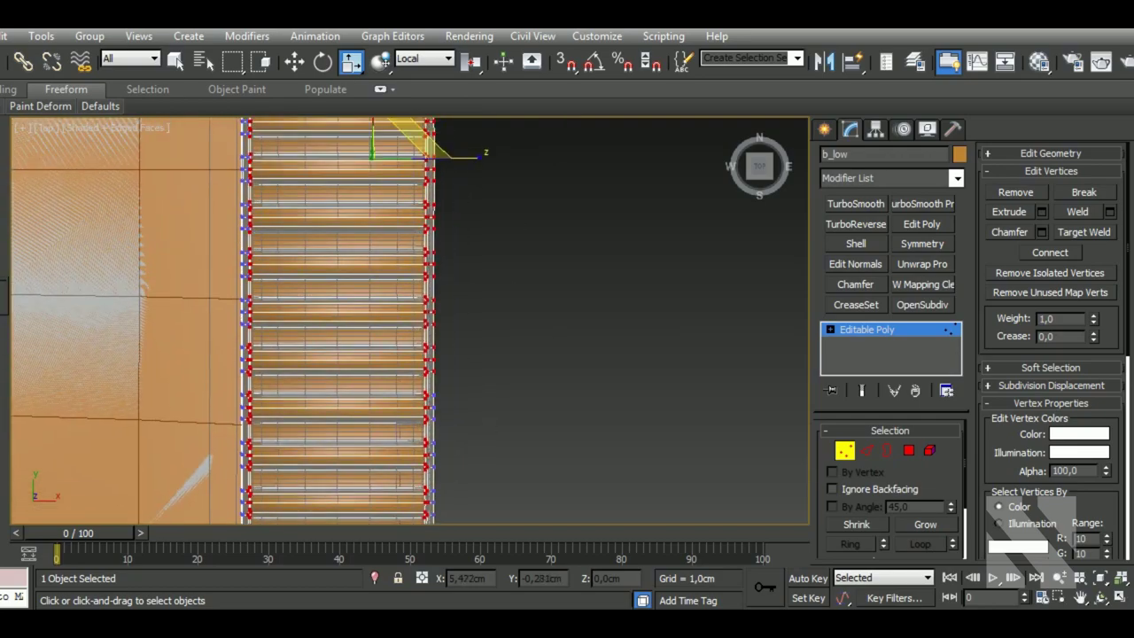
drag(512, 474, 444, 140)
middle_drag(508, 271, 475, 234)
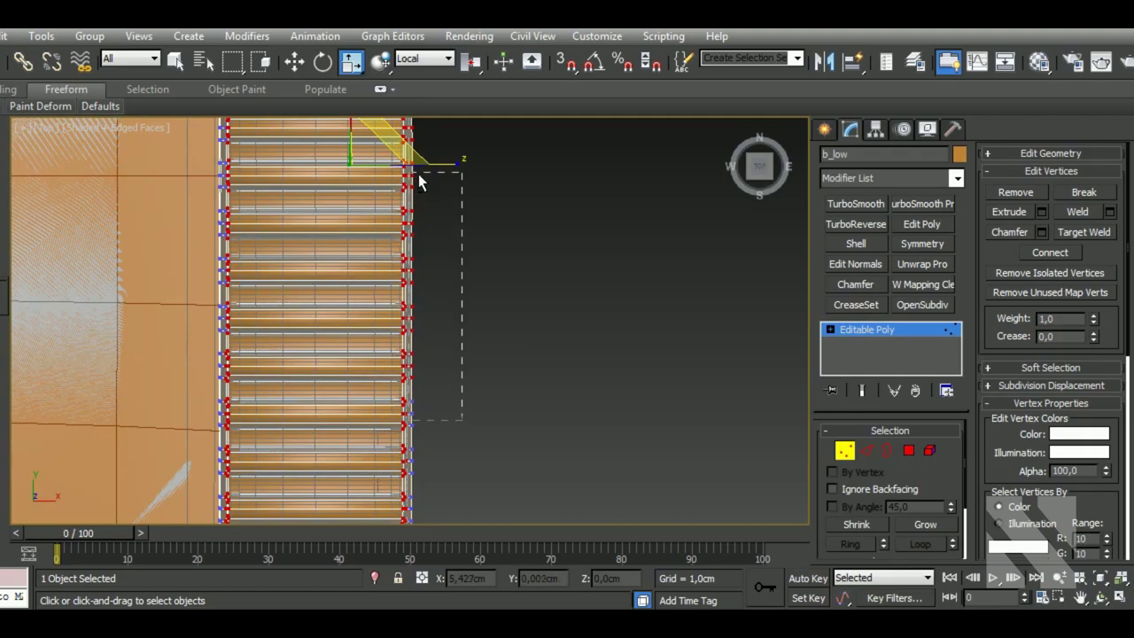
drag(418, 173, 419, 171)
mouse_move(477, 223)
middle_down()
mouse_move(466, 426)
mouse_move(514, 460)
middle_up()
- Extend the vertex selection over the remaining length of both edge columns
mouse_move(501, 448)
mouse_down()
mouse_move(420, 133)
mouse_move(395, 123)
mouse_up()
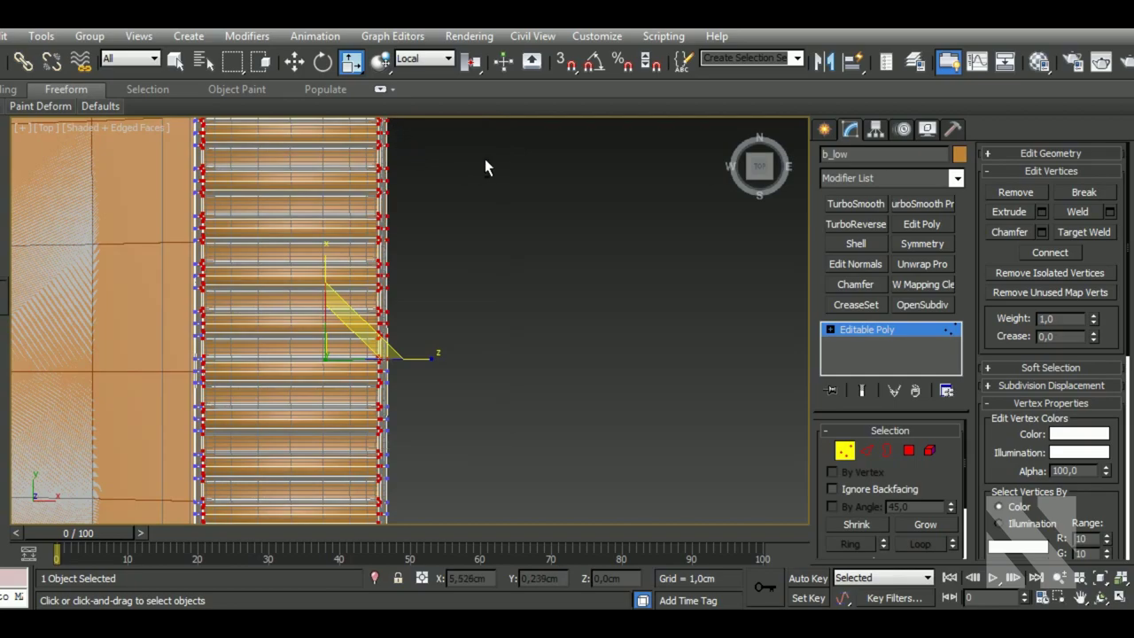
drag(469, 390, 392, 127)
mouse_move(541, 251)
middle_down()
mouse_move(499, 400)
mouse_move(501, 450)
middle_up()
scroll(502, 451, down, 3)
drag(531, 455, 492, 204)
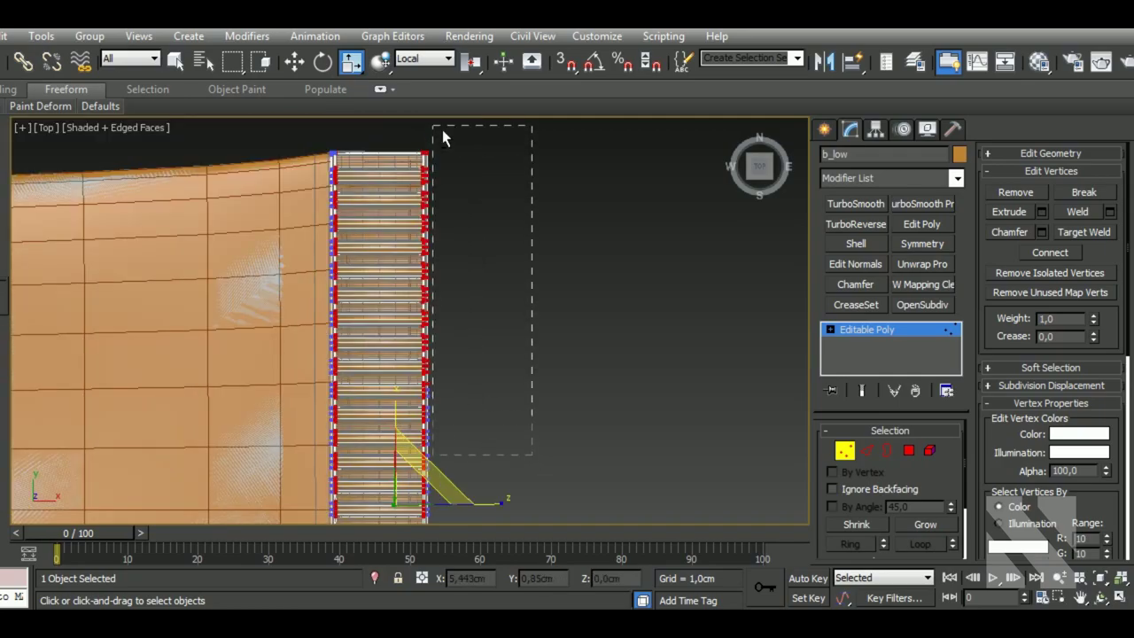
mouse_move(443, 130)
mouse_down()
mouse_move(435, 124)
mouse_move(449, 410)
mouse_move(424, 477)
mouse_up()
scroll(431, 150, up, 2)
middle_drag(510, 460, 531, 375)
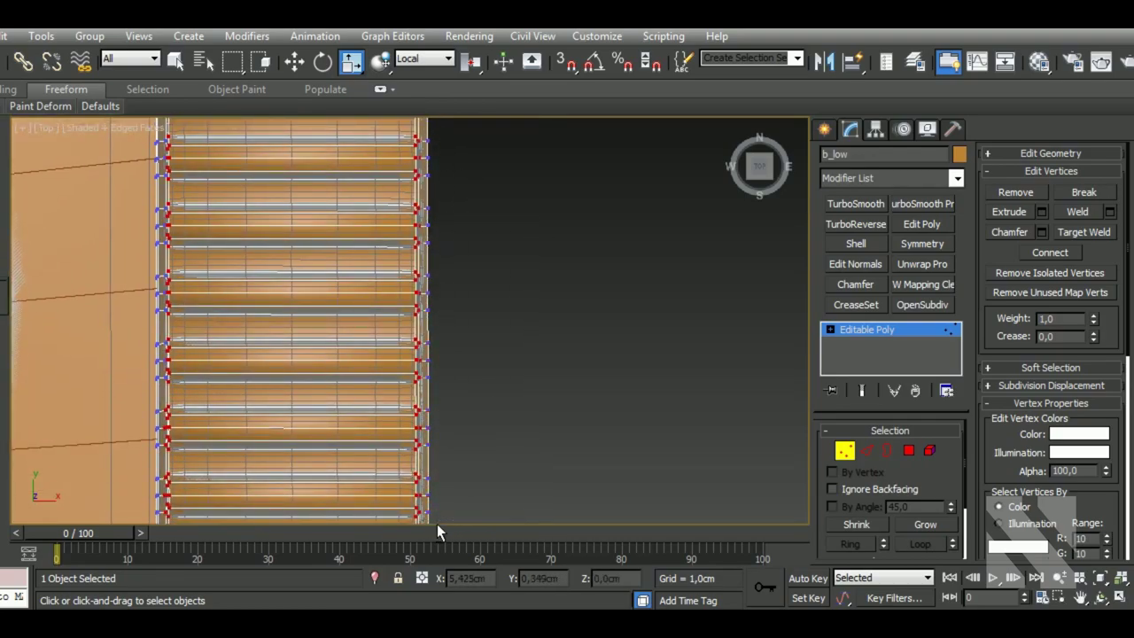
middle_drag(437, 523, 517, 235)
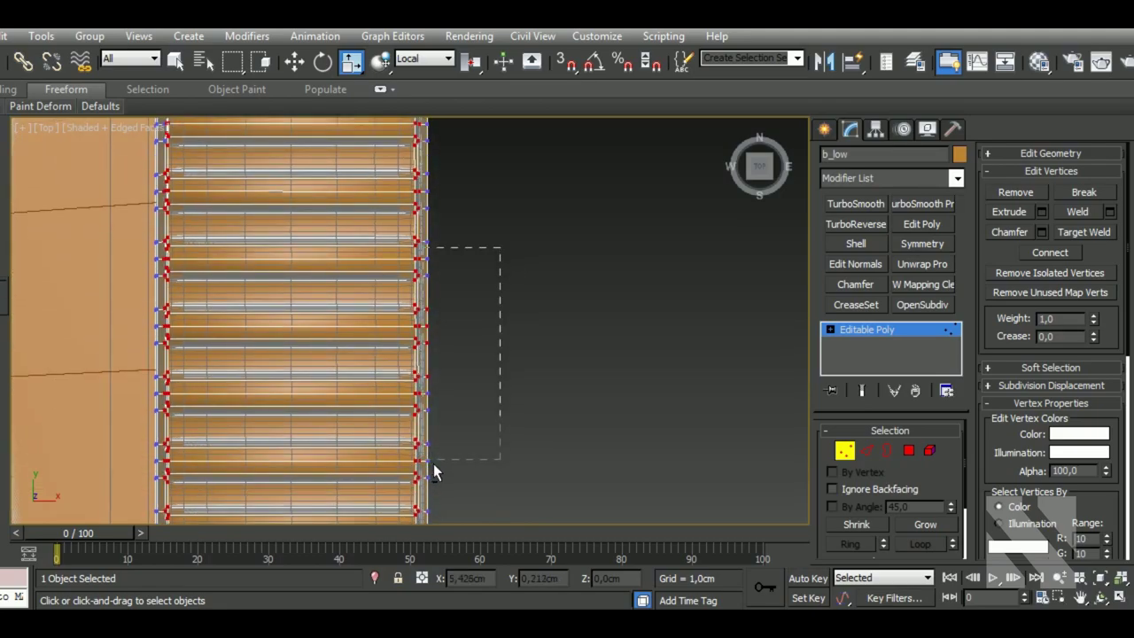
alt+middle_drag(462, 389, 549, 426)
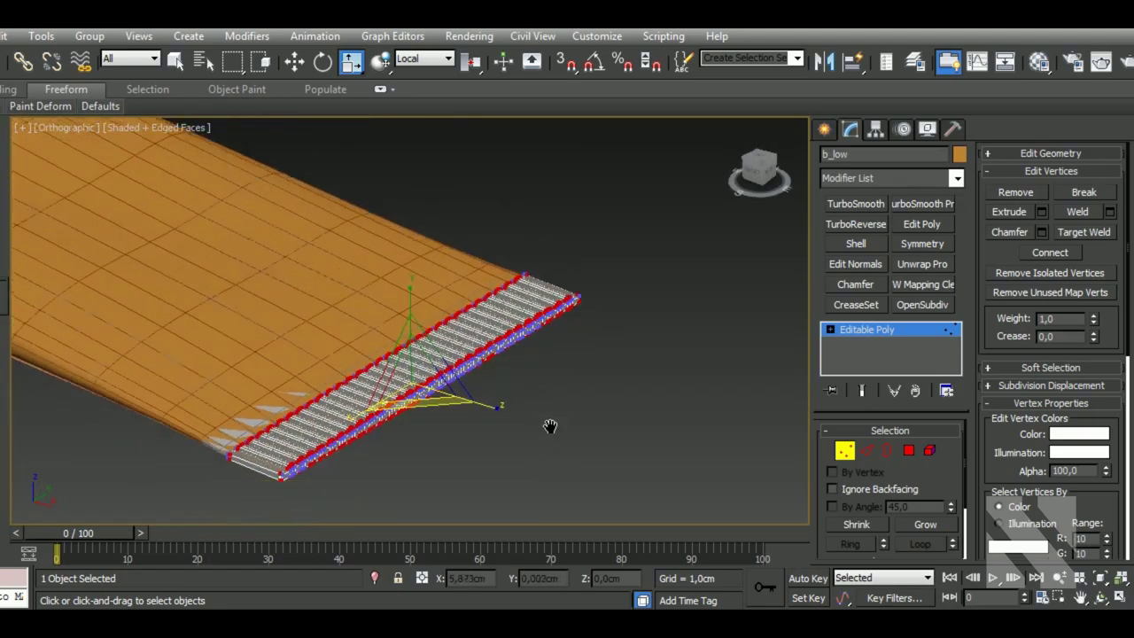
scroll(424, 331, up, 2)
scroll(390, 321, up, 3)
alt+middle_drag(391, 320, 423, 401)
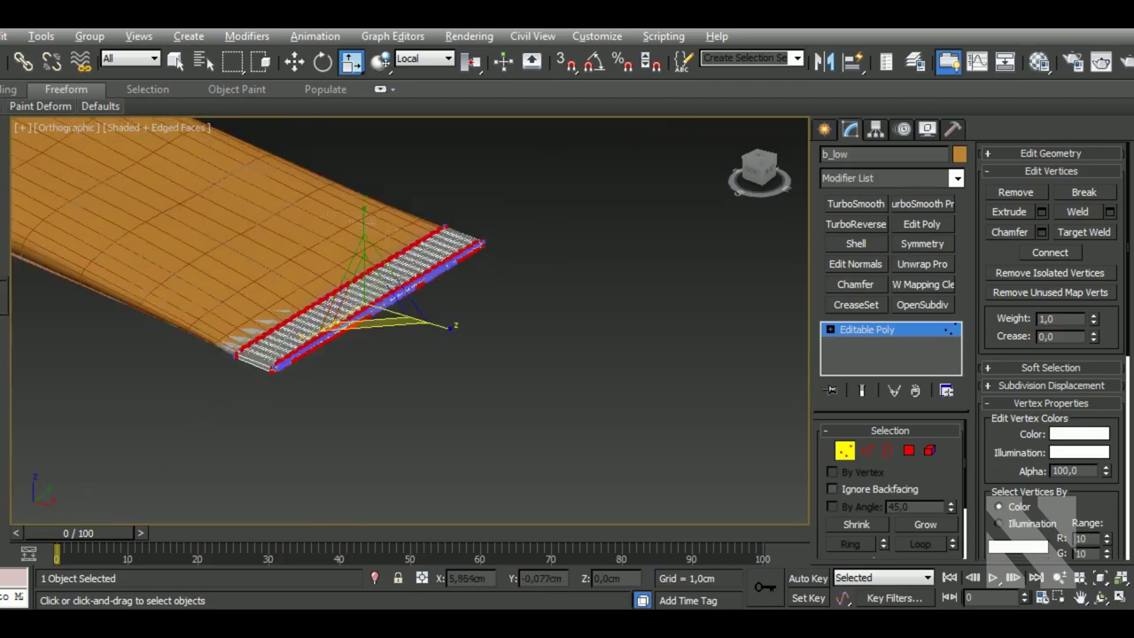
scroll(422, 402, up, 2)
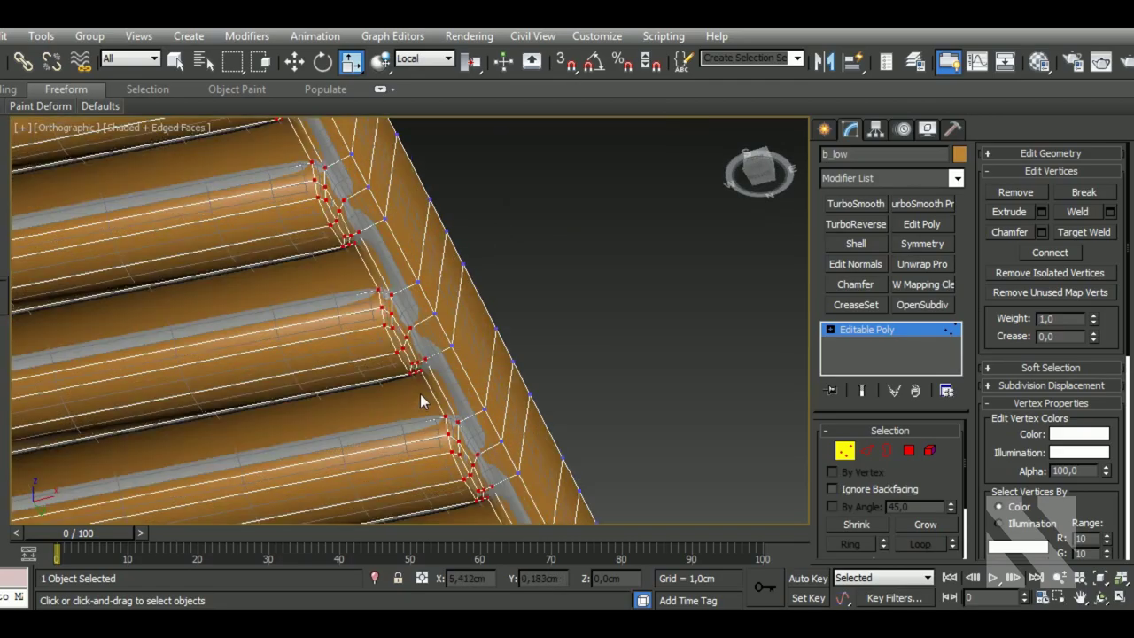
scroll(469, 362, down, 2)
mouse_move(461, 349)
middle_down()
mouse_move(501, 340)
mouse_move(592, 384)
middle_up()
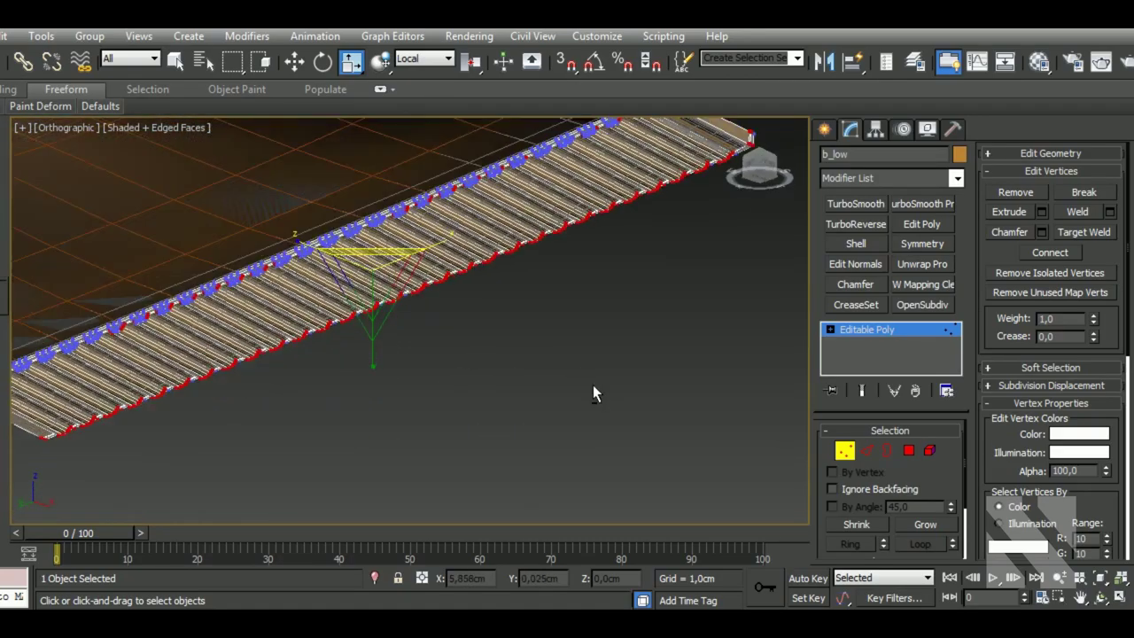
scroll(363, 206, up, 2)
scroll(363, 206, up, 2)
scroll(363, 206, down, 3)
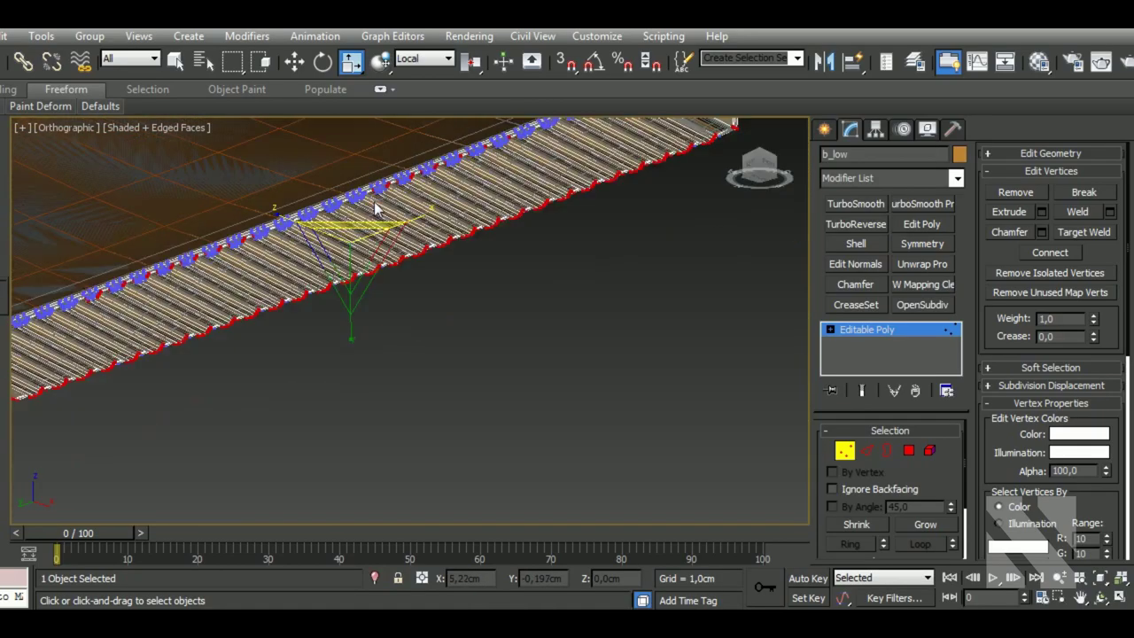
mouse_move(363, 206)
alt+middle_down()
mouse_move(419, 296)
mouse_move(375, 385)
mouse_move(381, 346)
mouse_move(480, 337)
mouse_move(473, 411)
alt+middle_up()
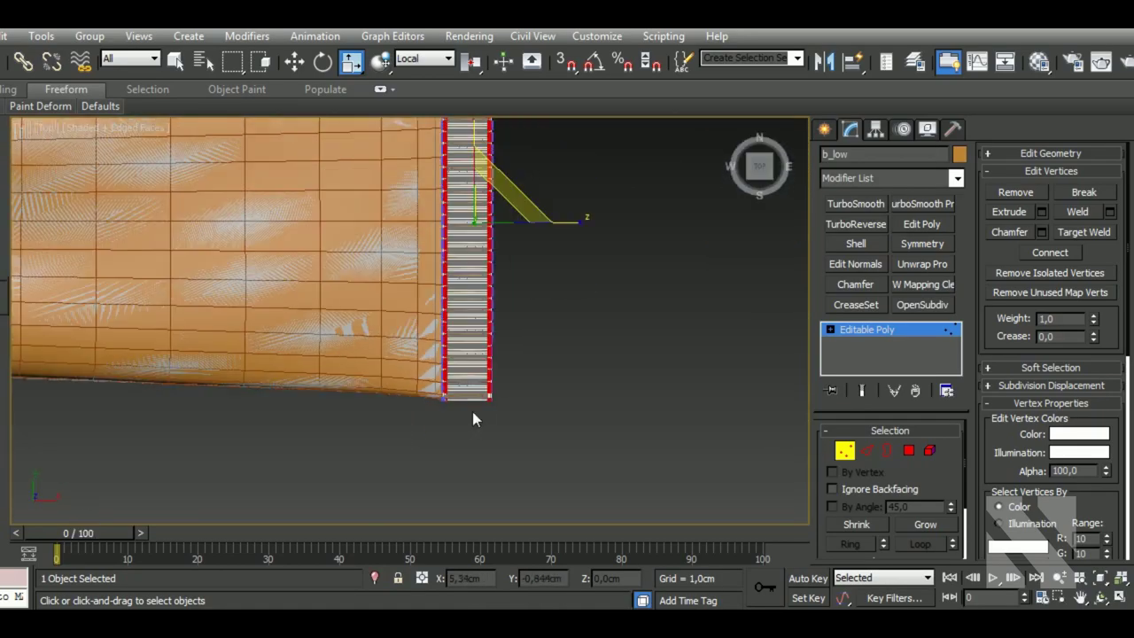
- Select b_low's edge polygons in Polygon mode and grow the selection onto the edge strip
click(909, 450)
scroll(598, 468, down, 2)
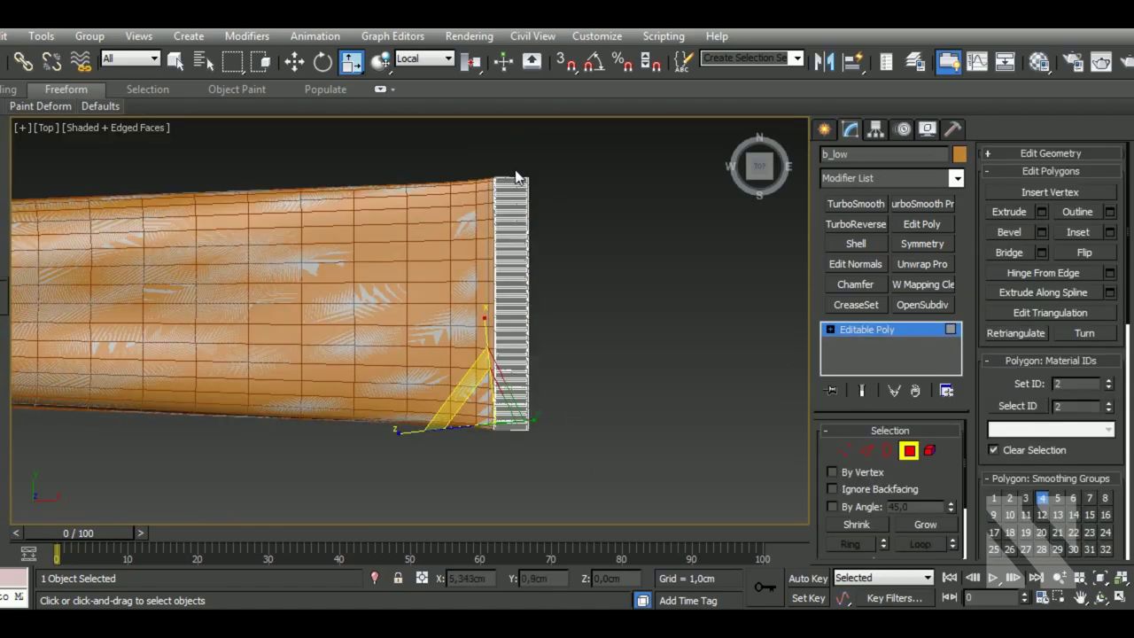
drag(516, 177, 508, 468)
mouse_move(518, 455)
alt+middle_down()
mouse_move(517, 381)
mouse_move(475, 363)
alt+middle_up()
scroll(273, 304, up, 3)
alt+middle_drag(274, 304, 569, 281)
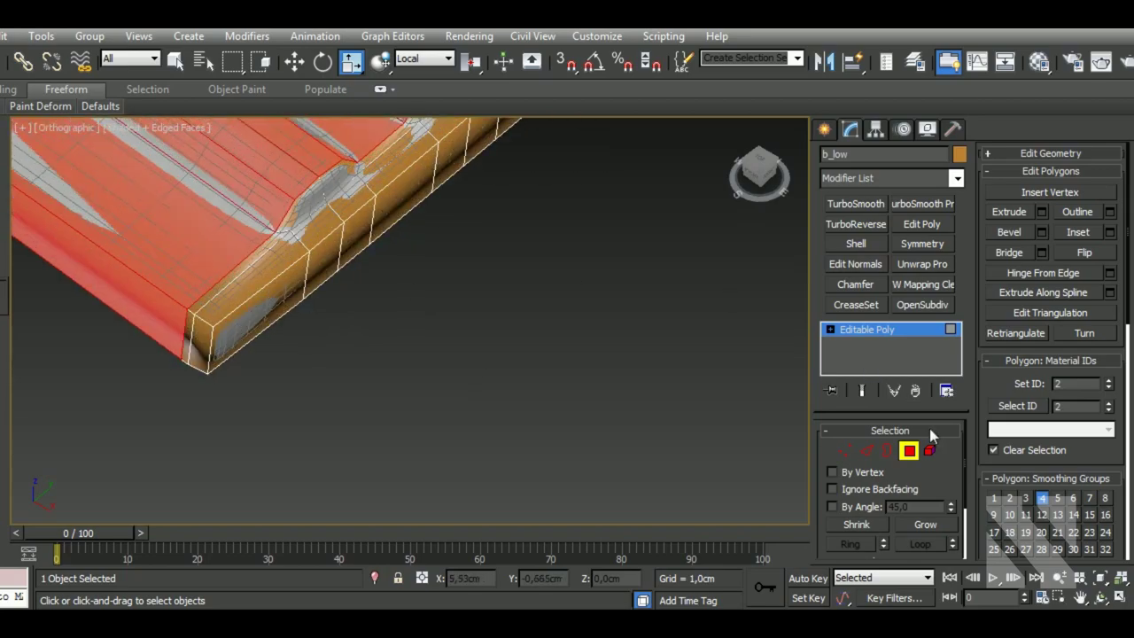
click(925, 524)
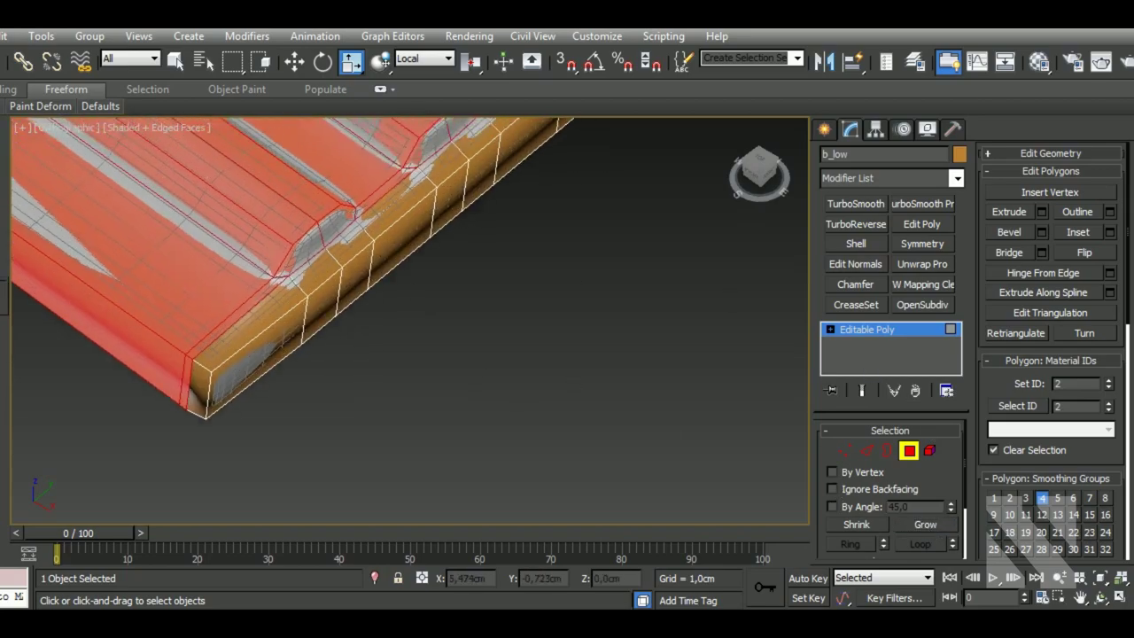
alt+middle_drag(531, 354, 511, 371)
- In Top view, select the polygon strip at the tube's crimped end
key(t)
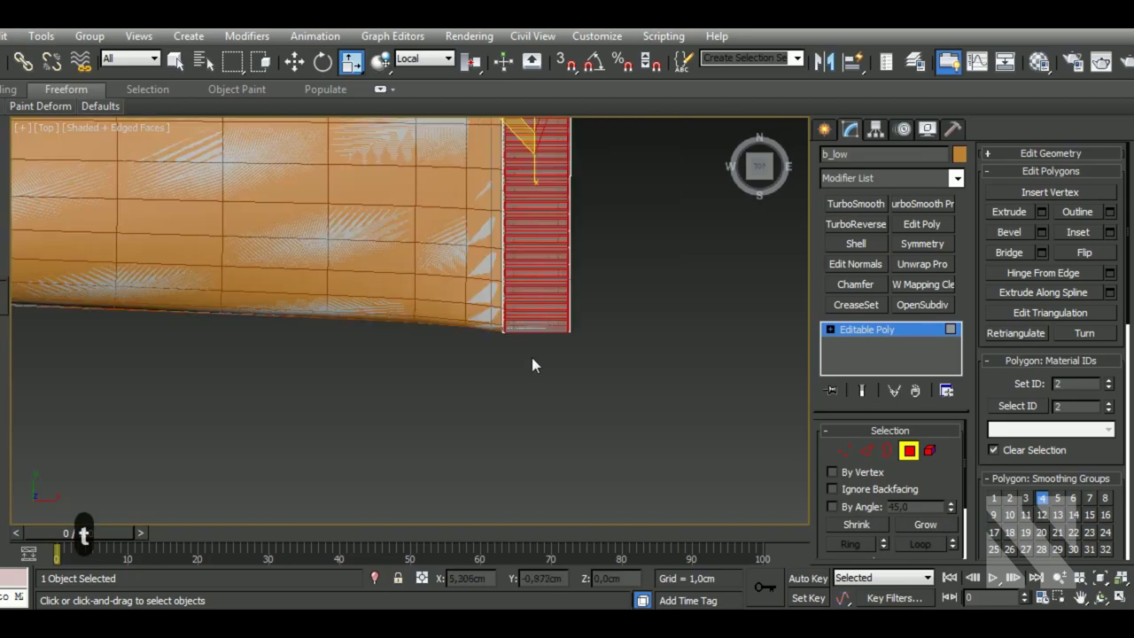
scroll(536, 366, down, 2)
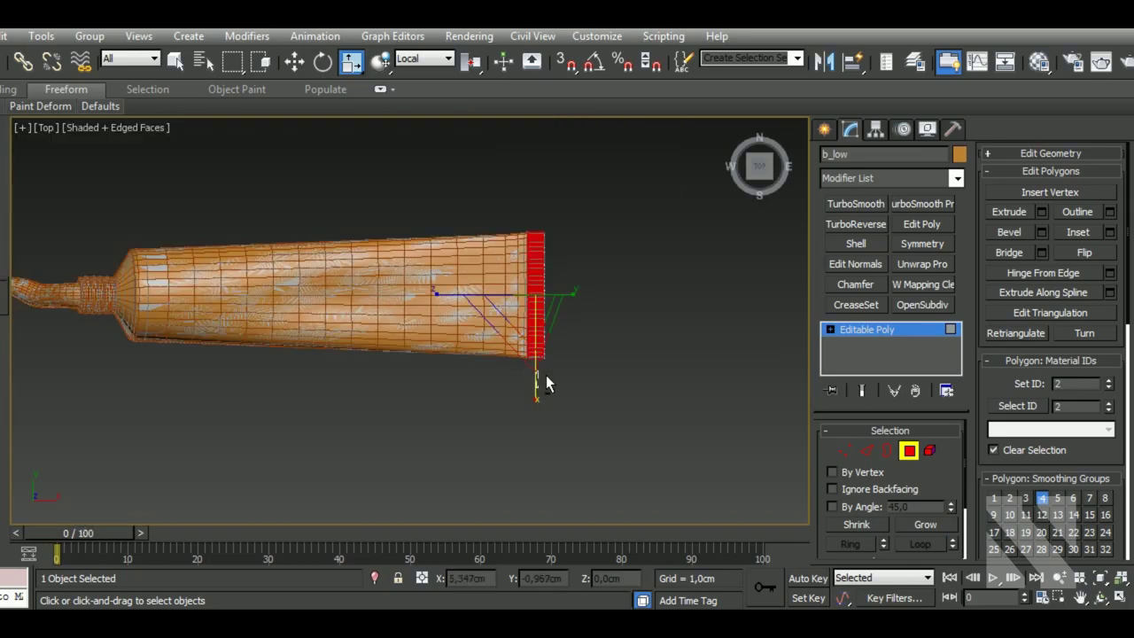
drag(546, 383, 540, 229)
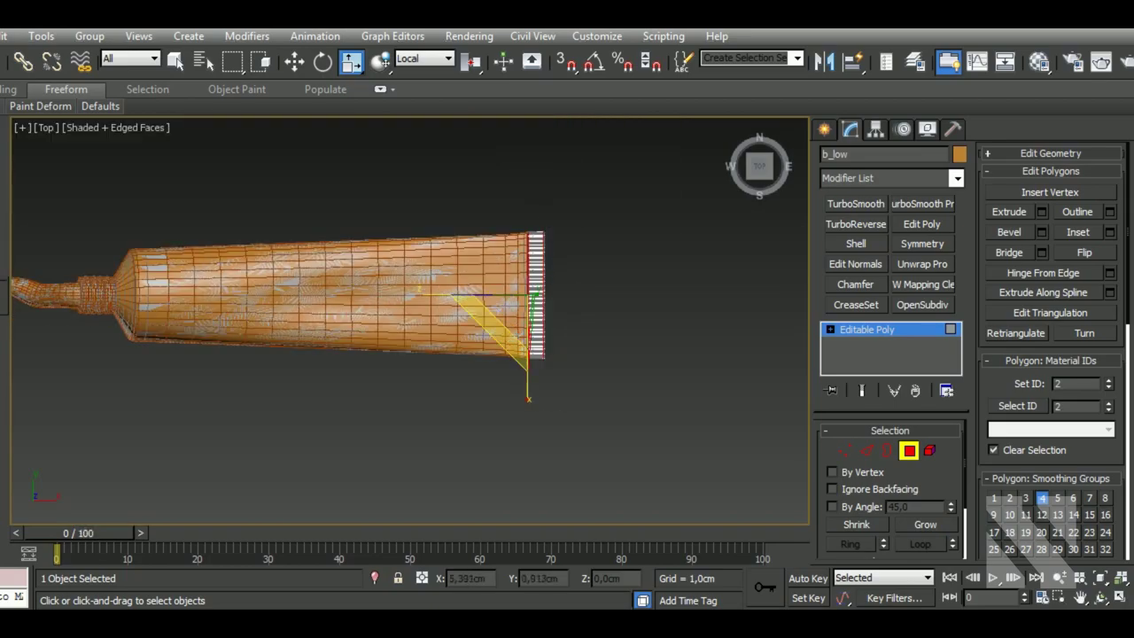
alt+middle_drag(543, 214, 522, 323)
scroll(522, 323, up, 3)
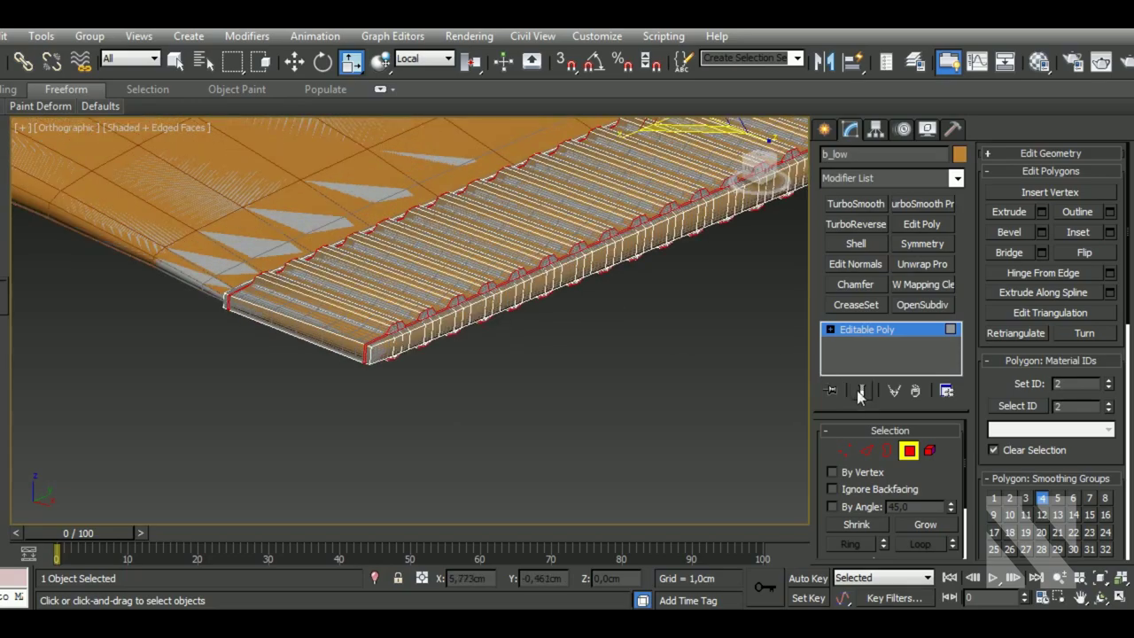
- Convert the selection to vertices and set the reference coordinate system to View
click(844, 450)
alt+middle_drag(631, 367, 510, 369)
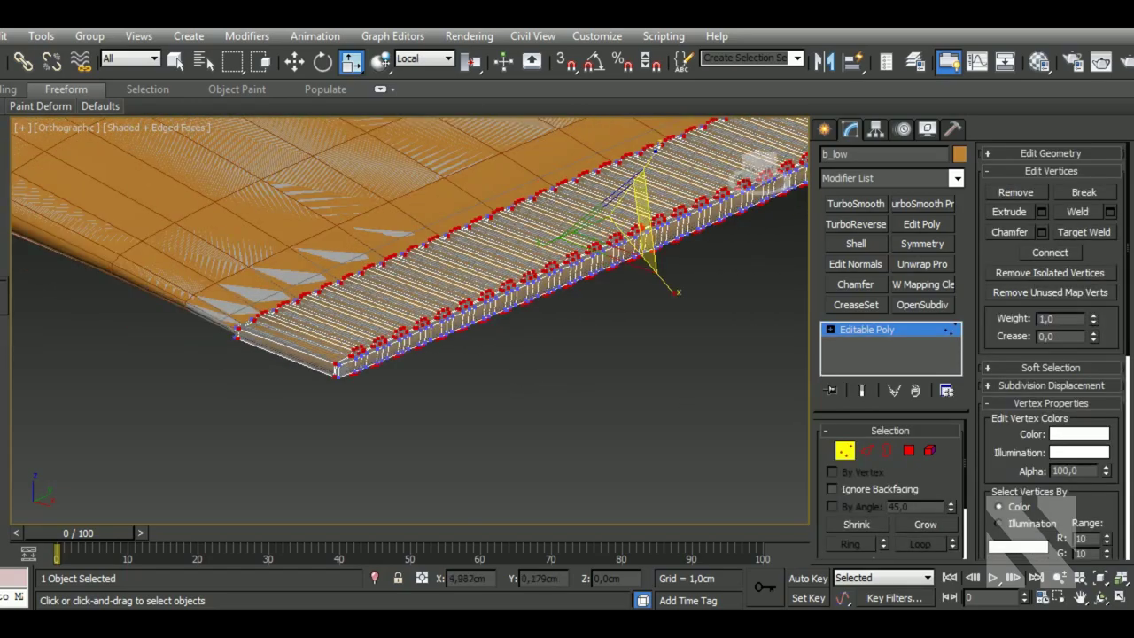
click(425, 58)
click(438, 73)
mouse_move(620, 354)
alt+middle_down()
mouse_move(700, 365)
mouse_move(615, 253)
mouse_move(466, 198)
alt+middle_up()
- Scale the seal strip's vertices to about 101% in X and inspect the reshaped edge
scroll(615, 253, up, 3)
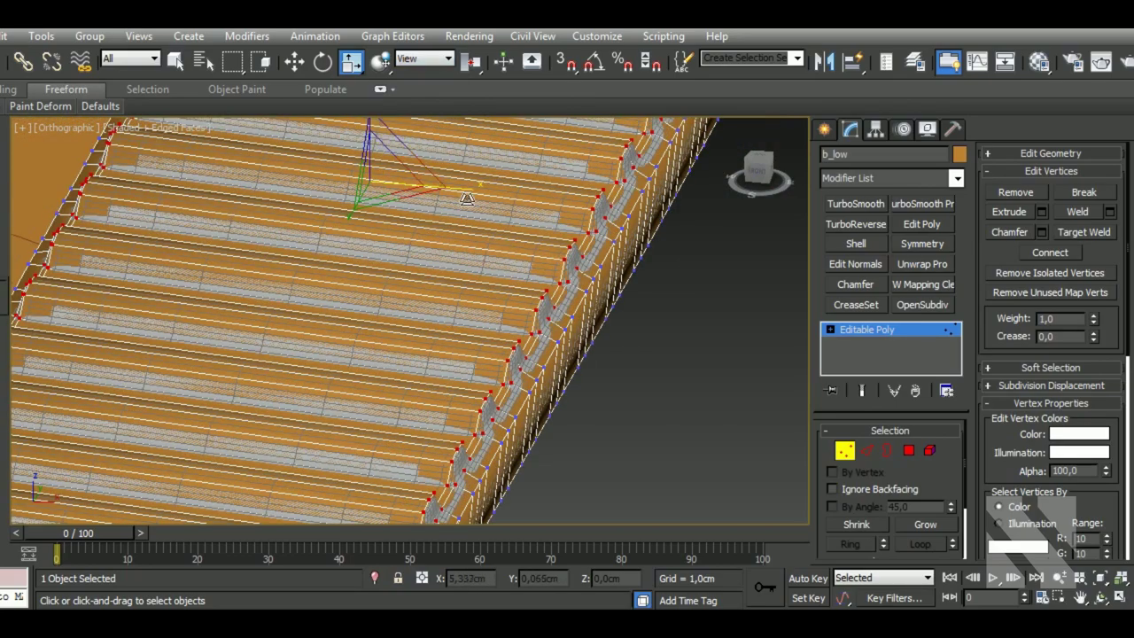
drag(476, 204, 474, 204)
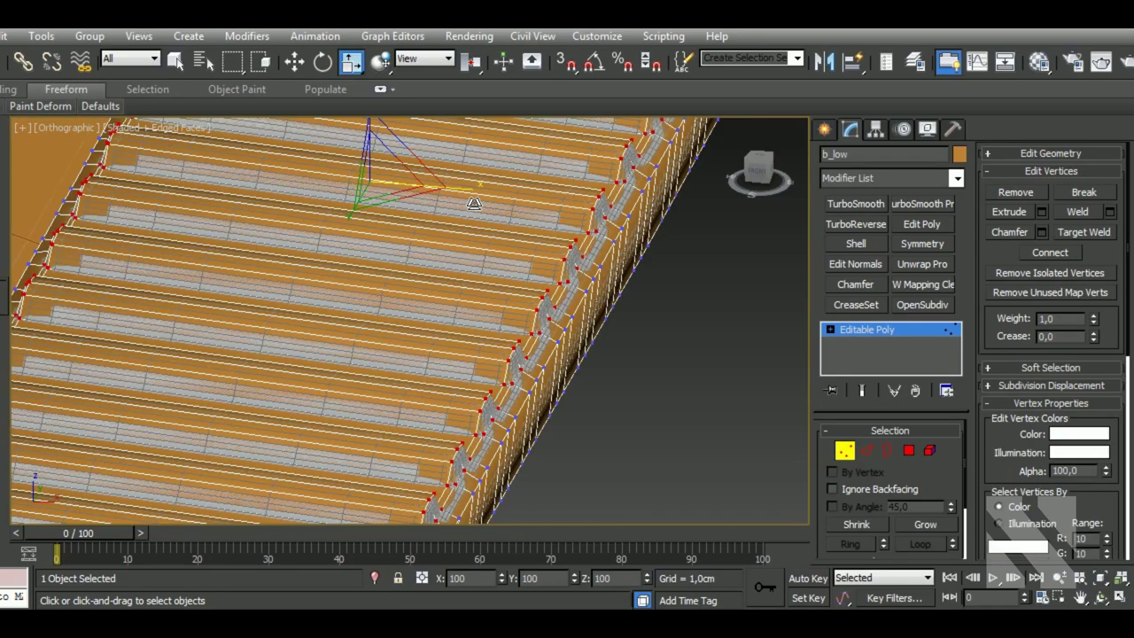
drag(474, 203, 474, 200)
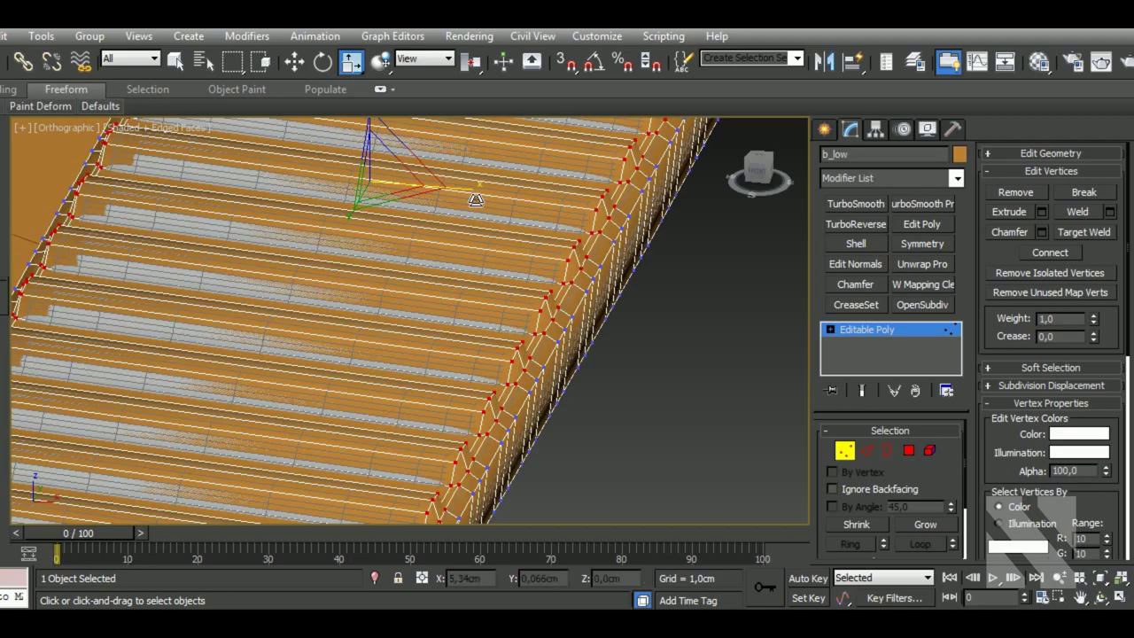
alt+middle_drag(475, 201, 651, 303)
scroll(567, 304, up, 2)
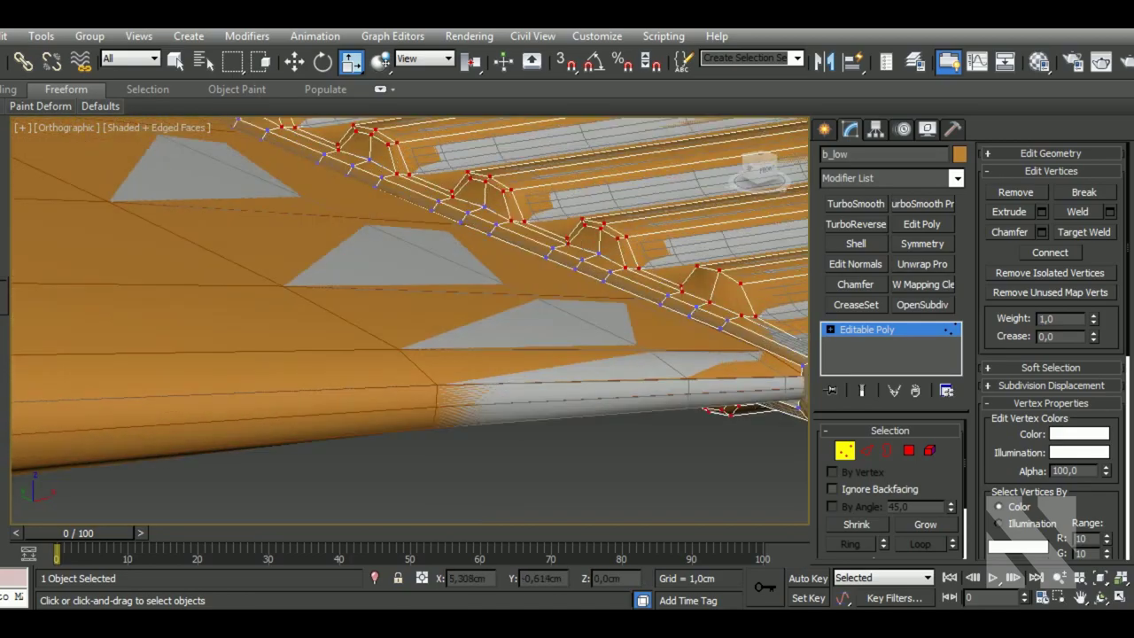
scroll(567, 304, down, 2)
scroll(567, 304, down, 1)
scroll(567, 304, down, 1)
mouse_move(567, 304)
alt+middle_down()
mouse_move(499, 383)
mouse_move(524, 399)
alt+middle_up()
- Exit Vertex mode, toggle edged faces off, and rename Line002 to c_low
click(846, 450)
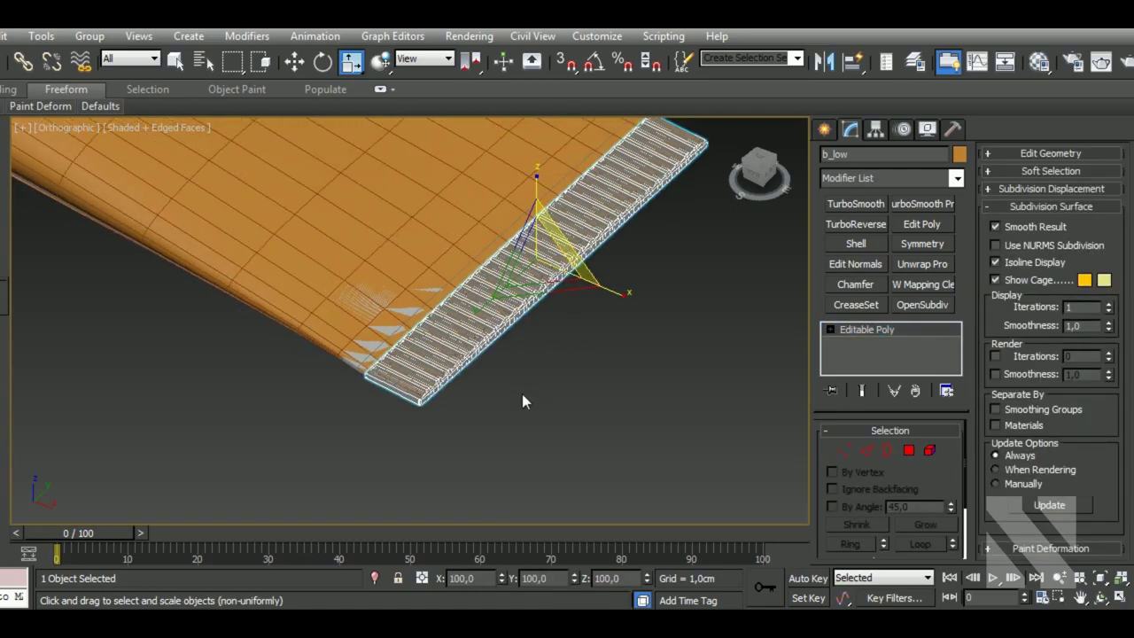
key(F4)
scroll(532, 376, down, 1)
scroll(603, 384, down, 2)
scroll(612, 384, down, 1)
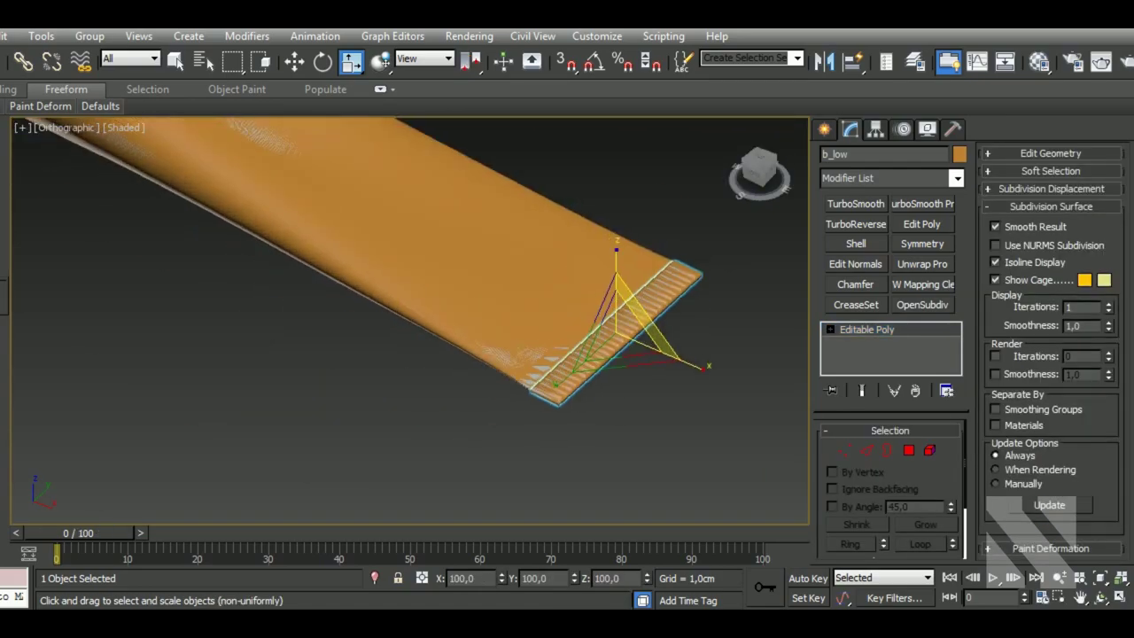
scroll(532, 408, down, 2)
scroll(436, 329, up, 3)
scroll(436, 330, up, 2)
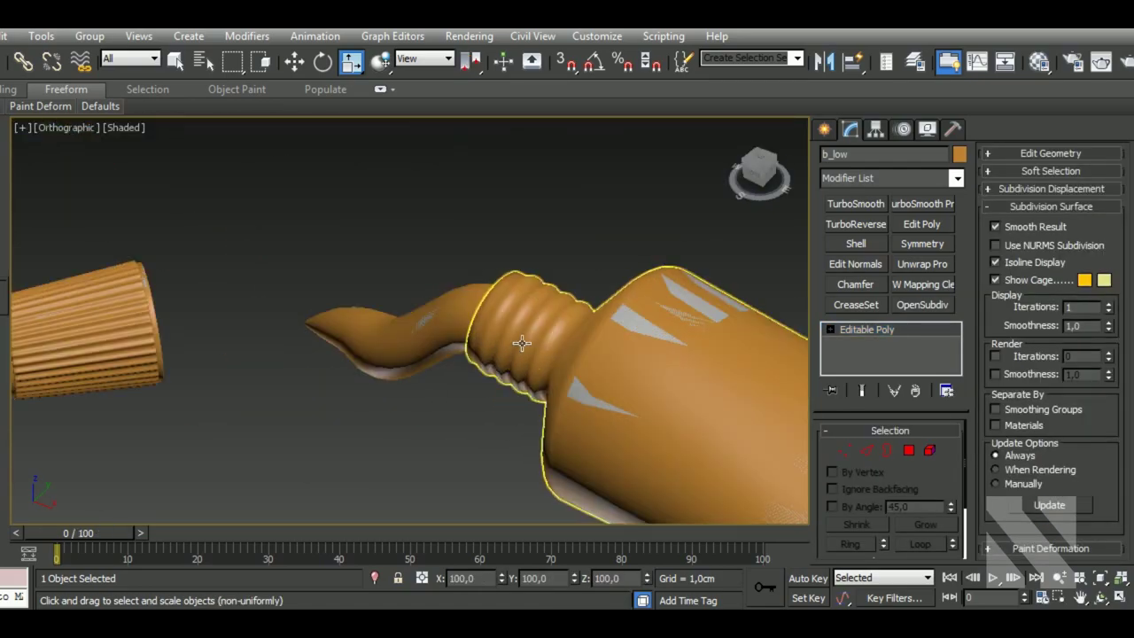
click(438, 342)
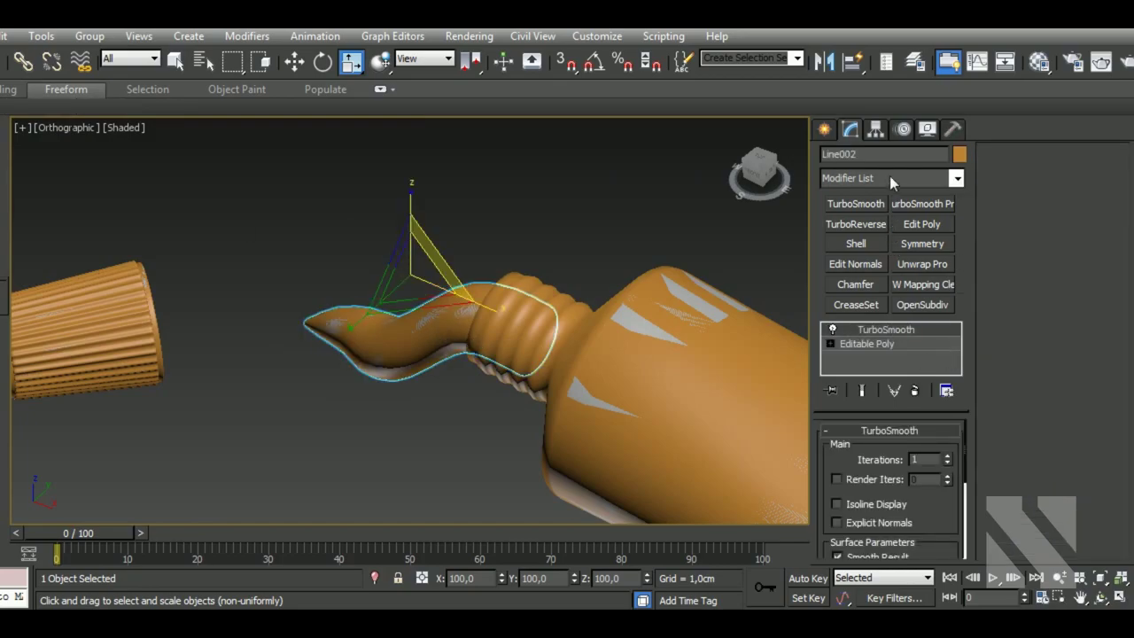
mouse_move(759, 168)
text(c_)
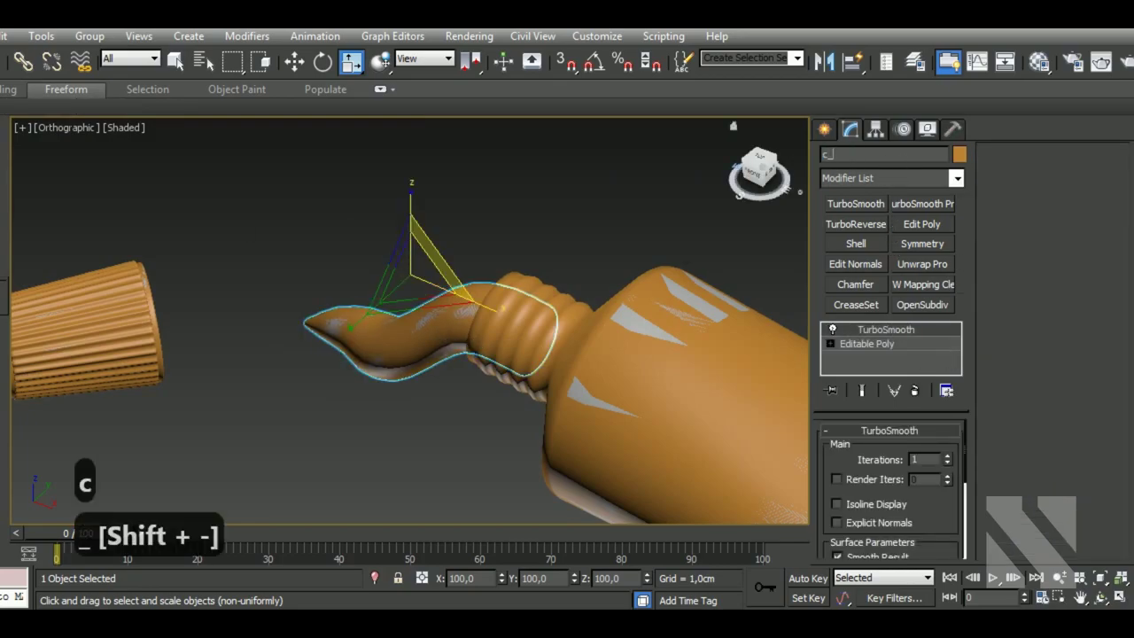
text(low)
key(Return)
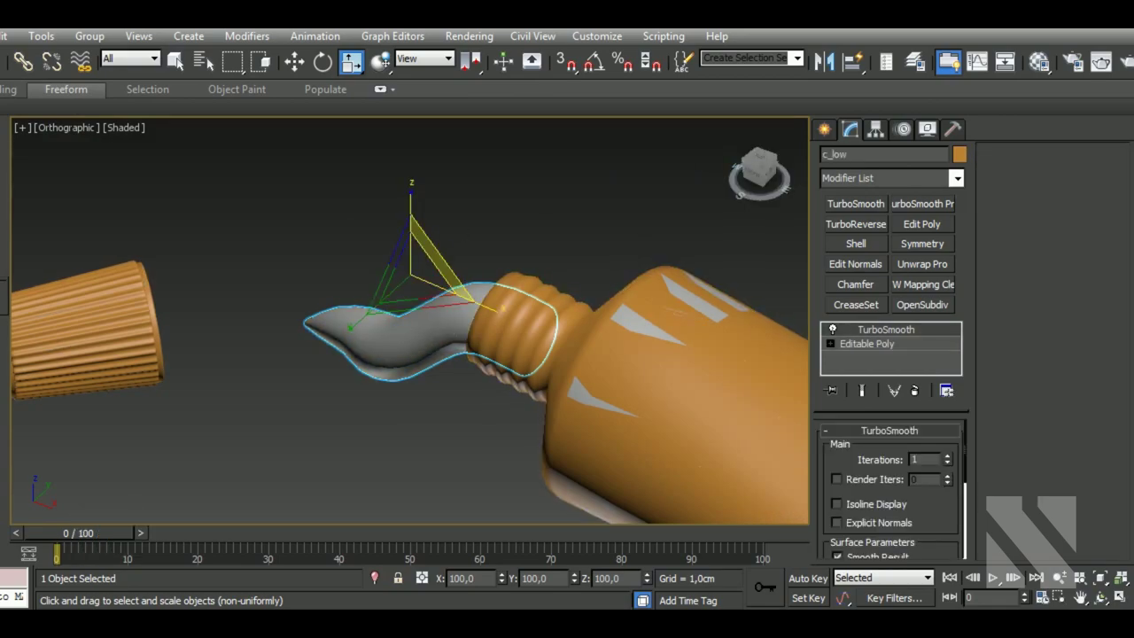
- Rename the other paste object, Line001, to c_high
click(453, 324)
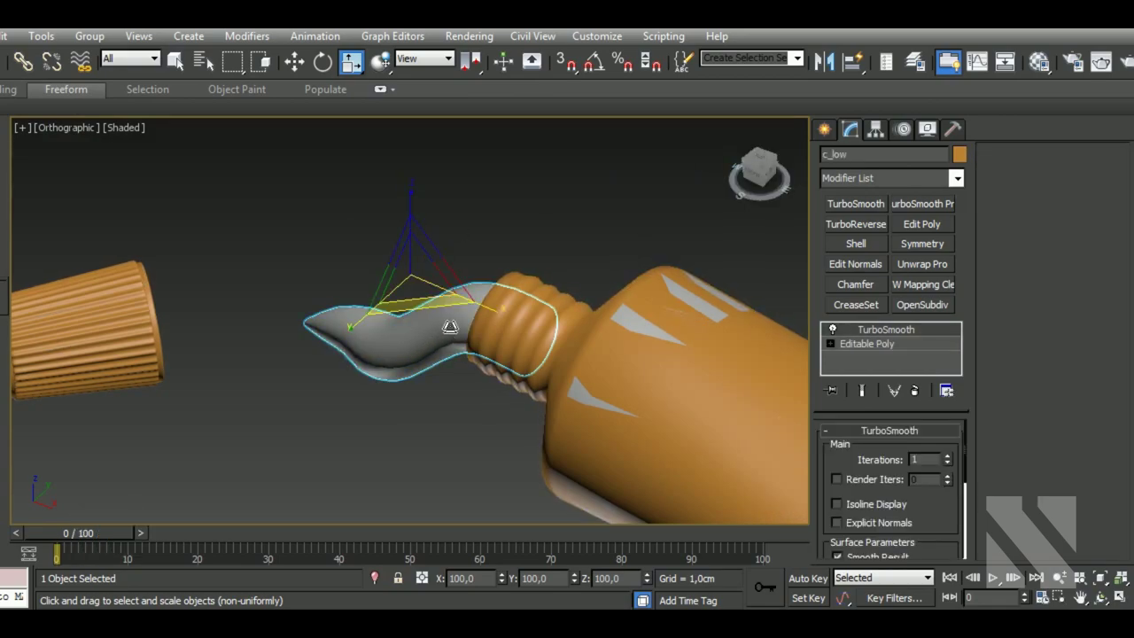
double_click(874, 155)
text(c_hig)
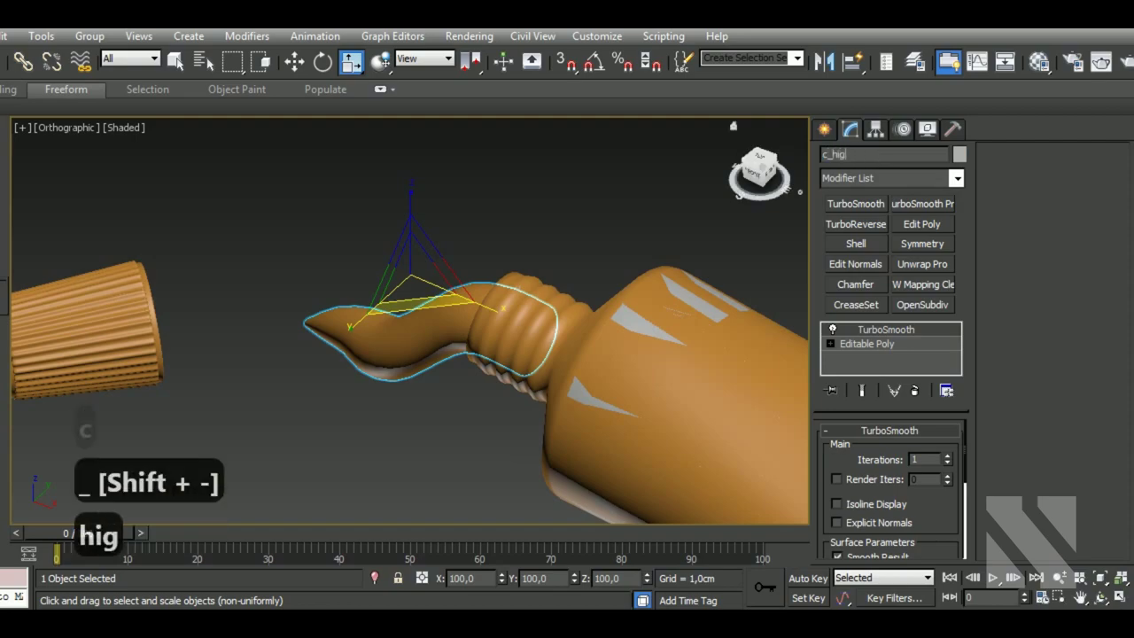
text(h)
key(Return)
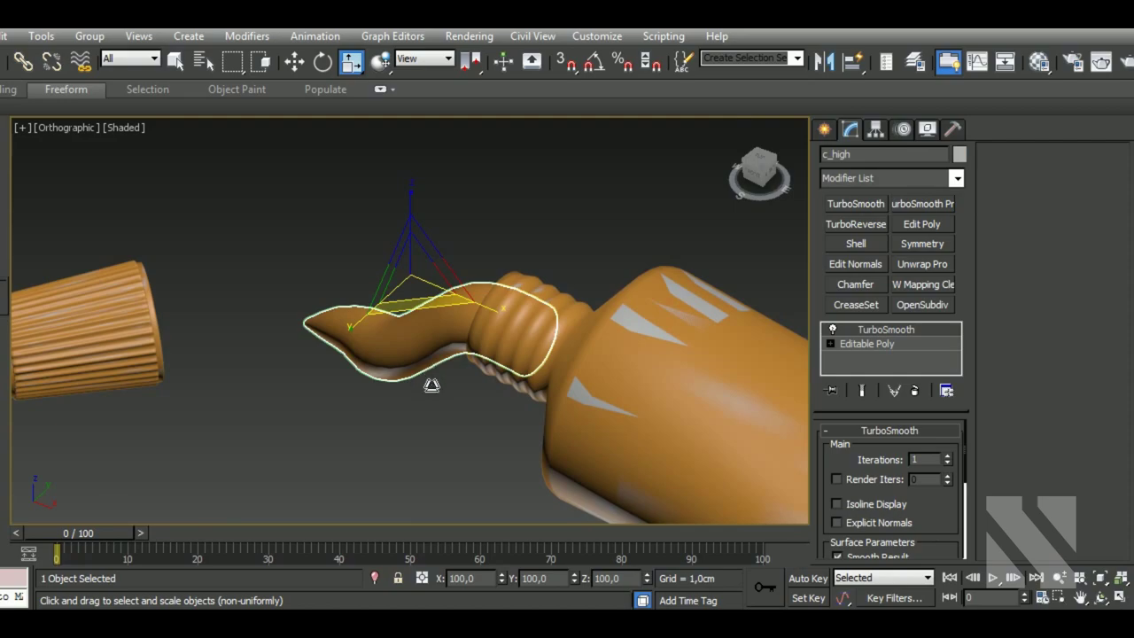
scroll(438, 376, down, 3)
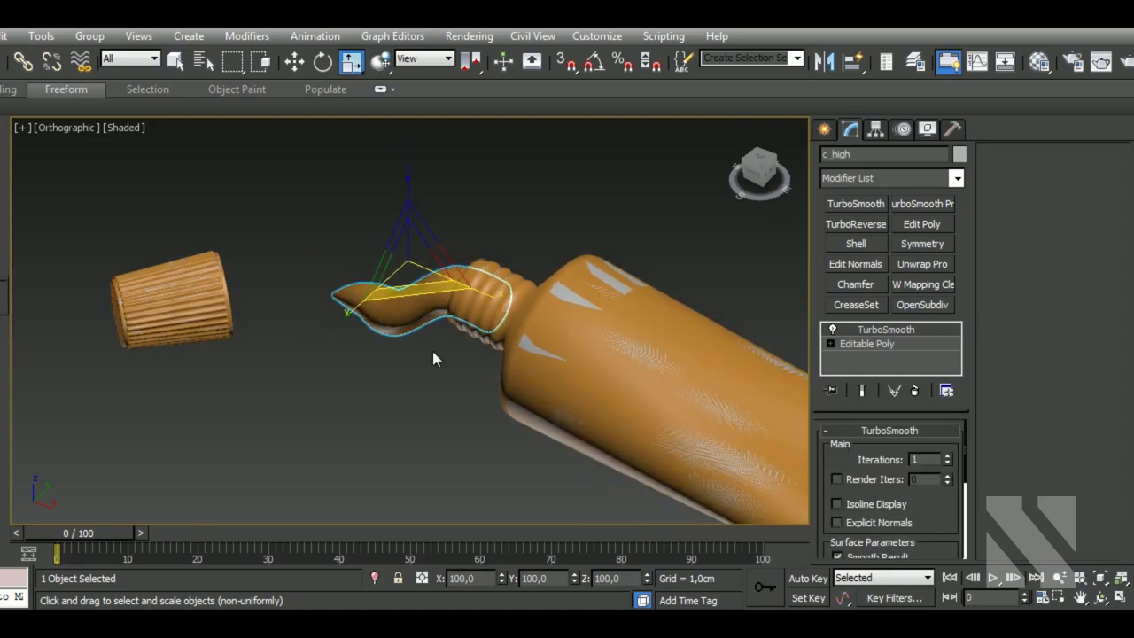
- Select c_low, delete its smoothing modifier, and show edged faces
click(413, 346)
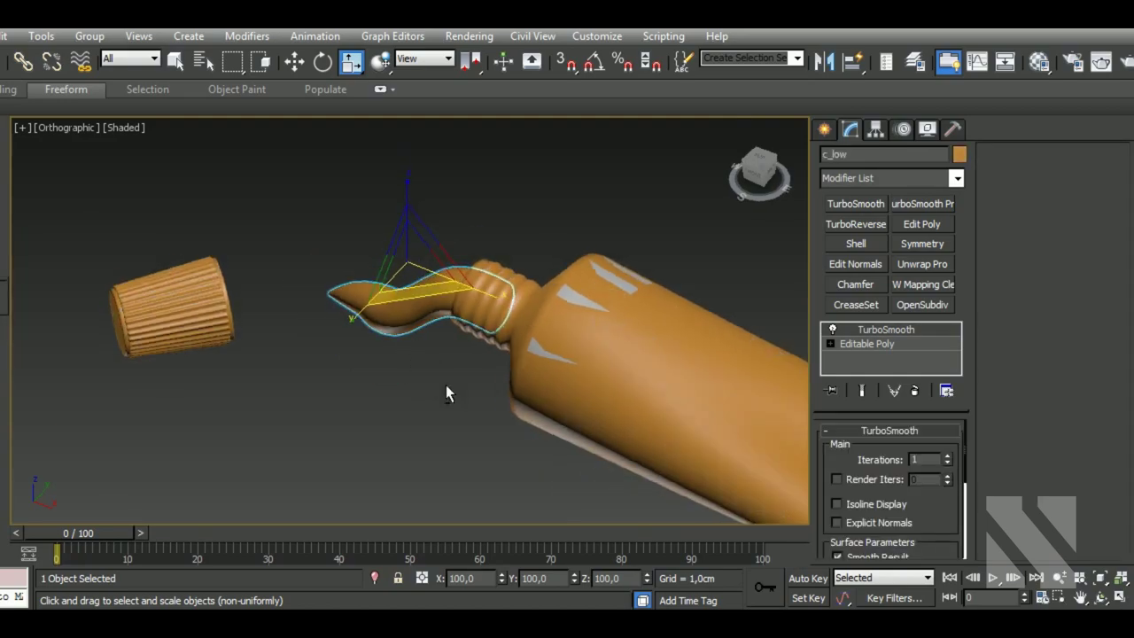
alt+middle_drag(446, 385, 496, 372)
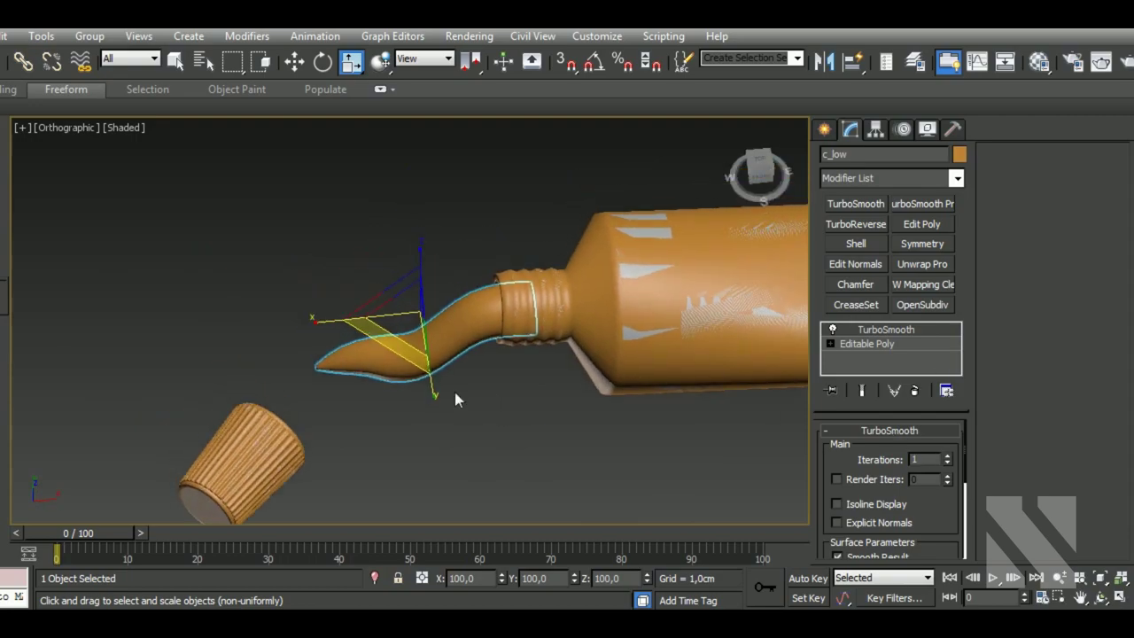
scroll(454, 391, up, 3)
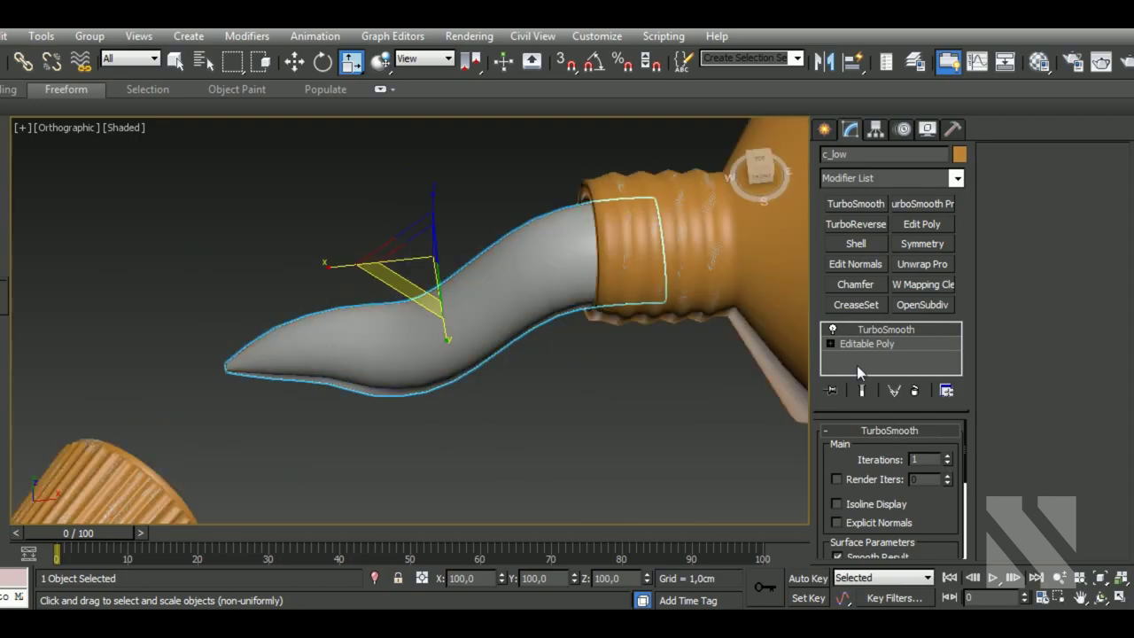
click(833, 329)
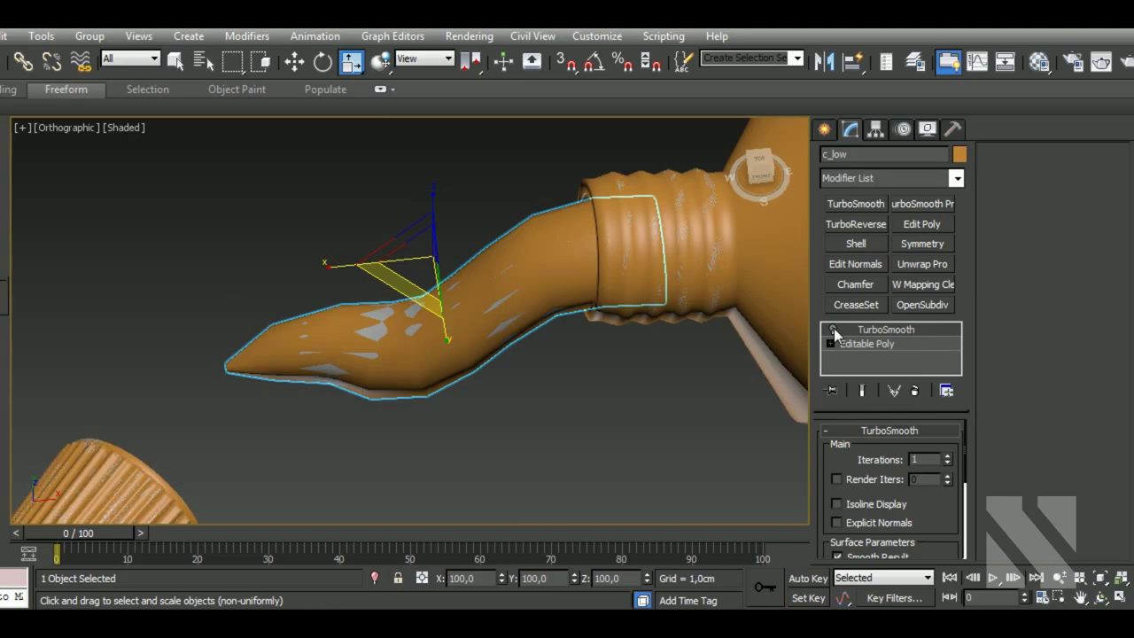
right_click(896, 330)
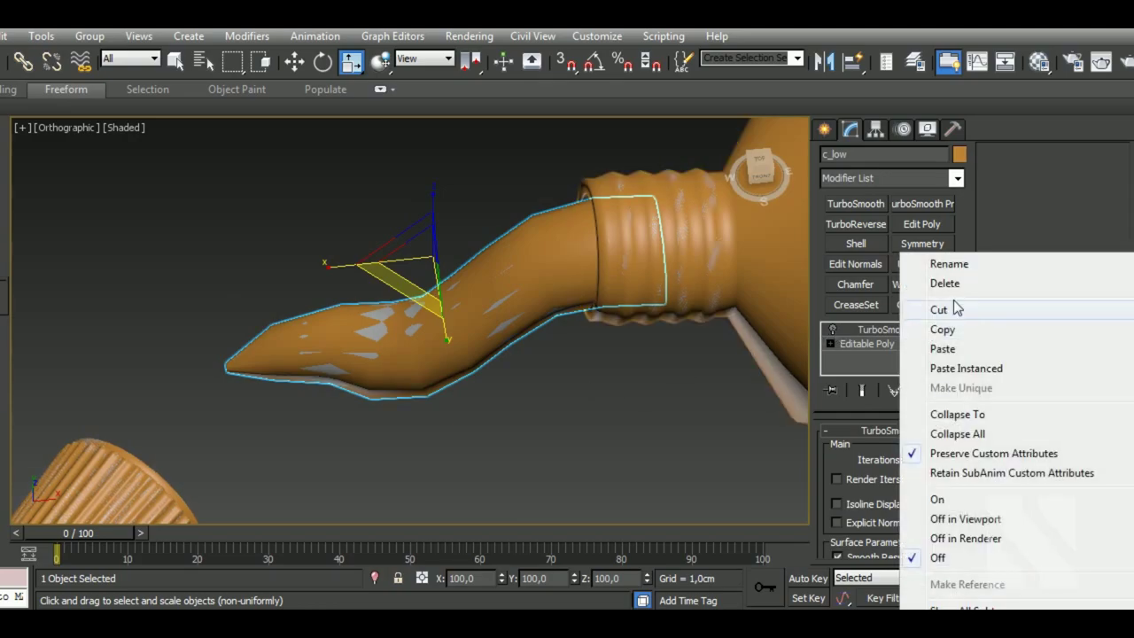
click(921, 283)
key(F4)
scroll(581, 401, up, 1)
scroll(443, 392, up, 2)
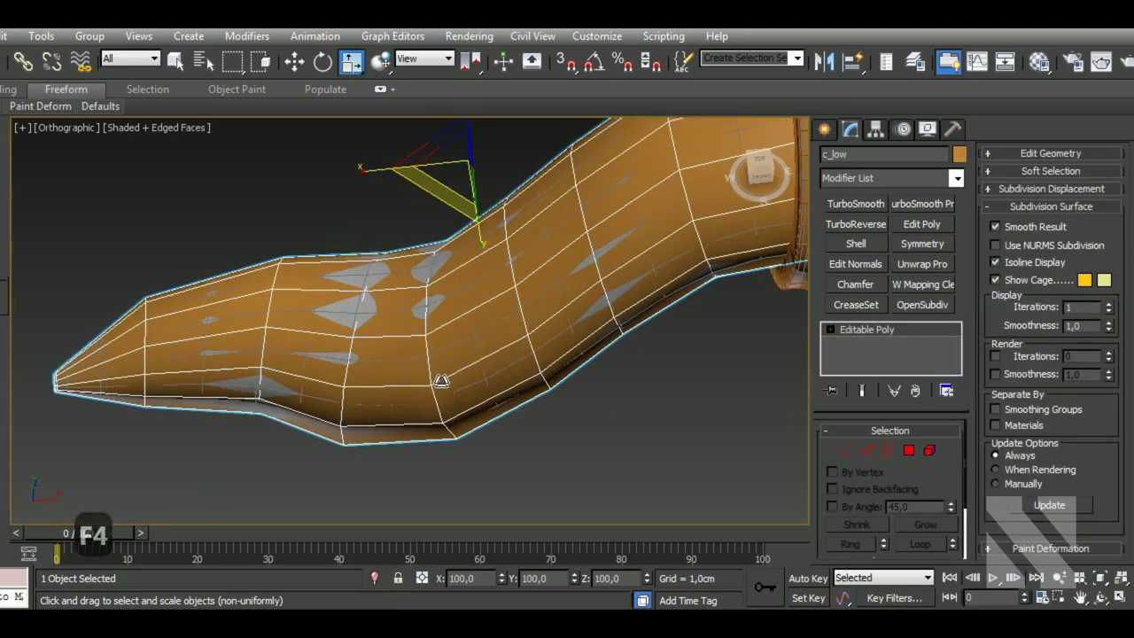
- Select an edge on c_low in Edge mode with Select and Move active
click(874, 450)
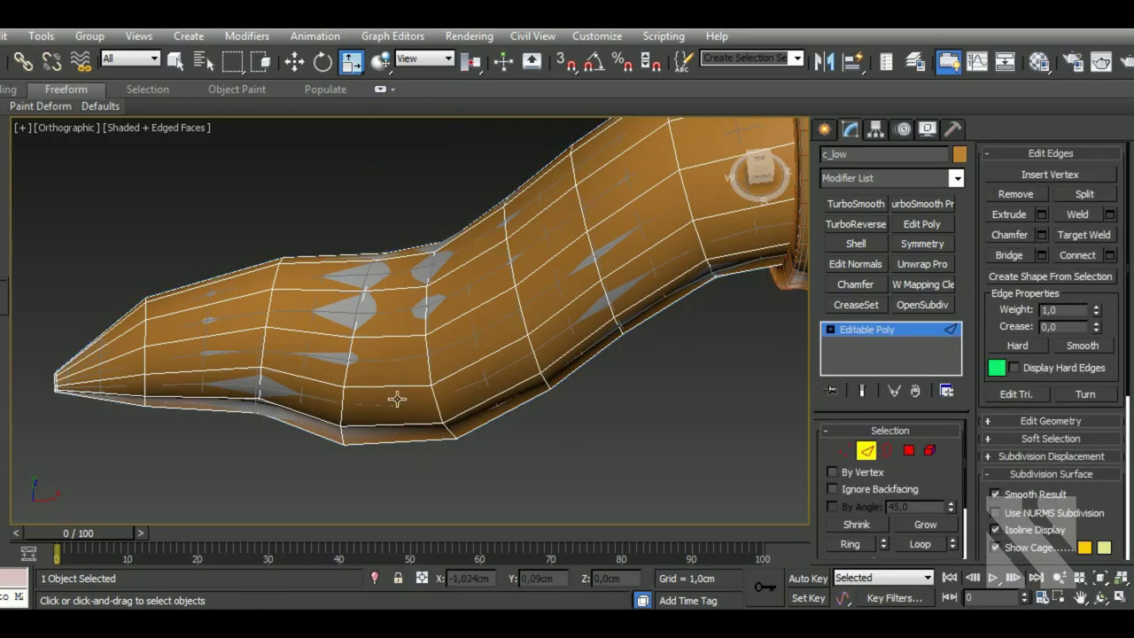
click(363, 381)
click(294, 61)
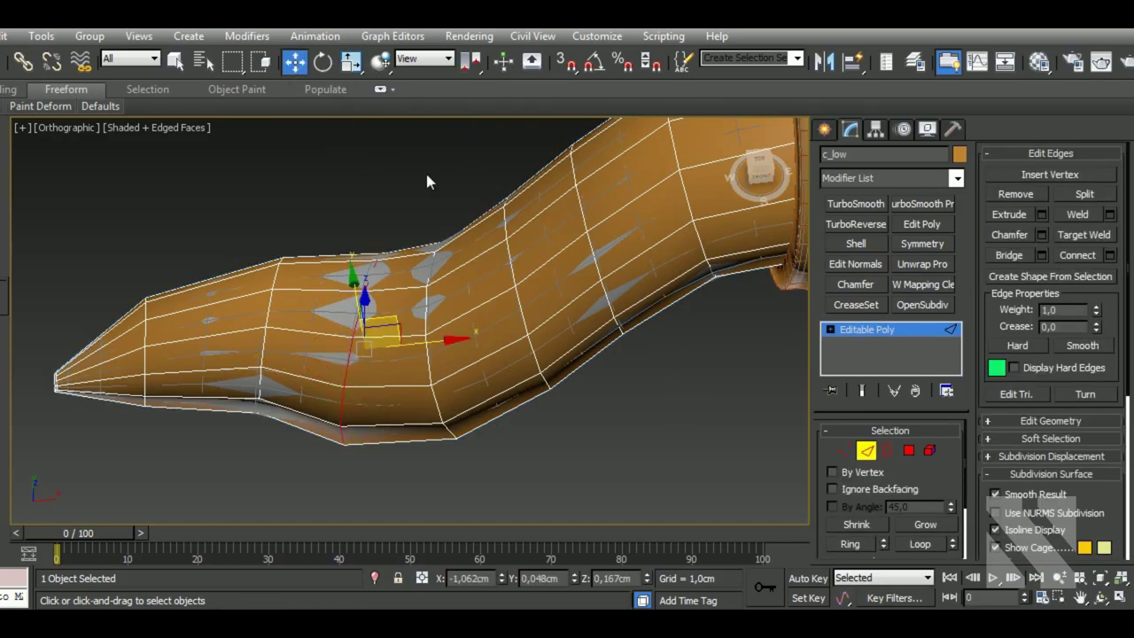
scroll(372, 335, up, 1)
scroll(373, 335, up, 1)
scroll(372, 335, up, 1)
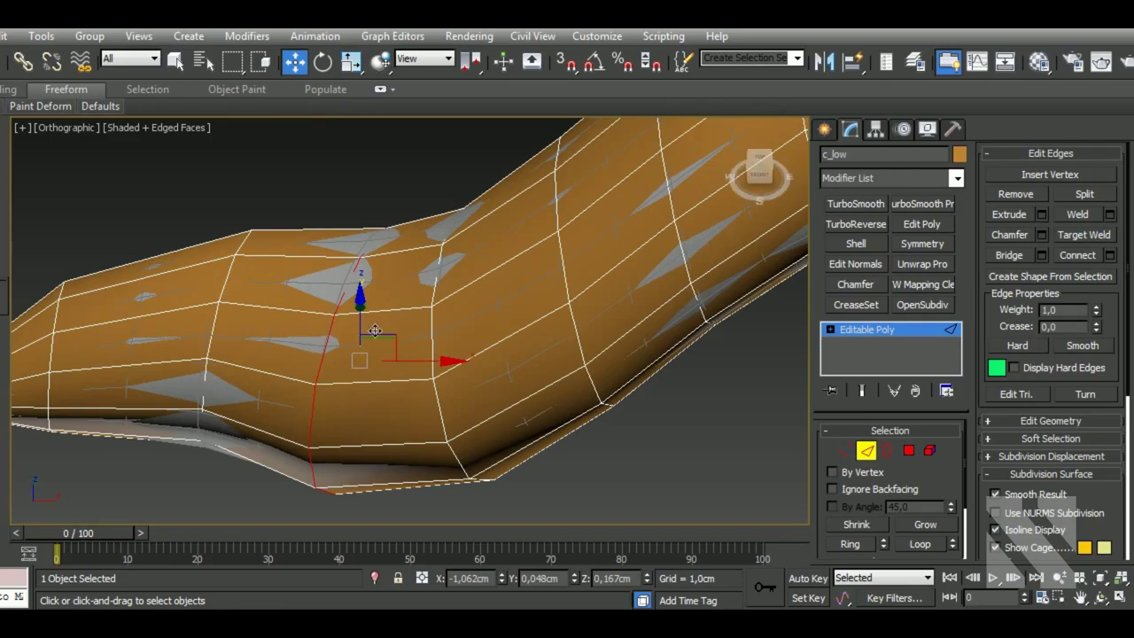
alt+middle_drag(372, 335, 370, 305)
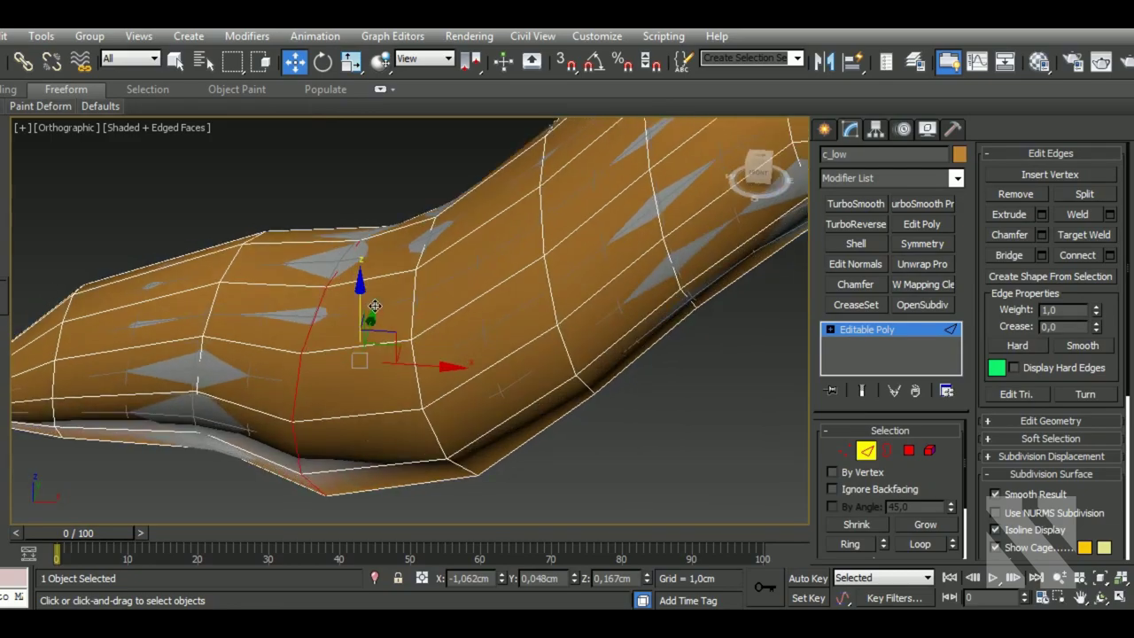
scroll(375, 310, down, 3)
scroll(478, 341, down, 3)
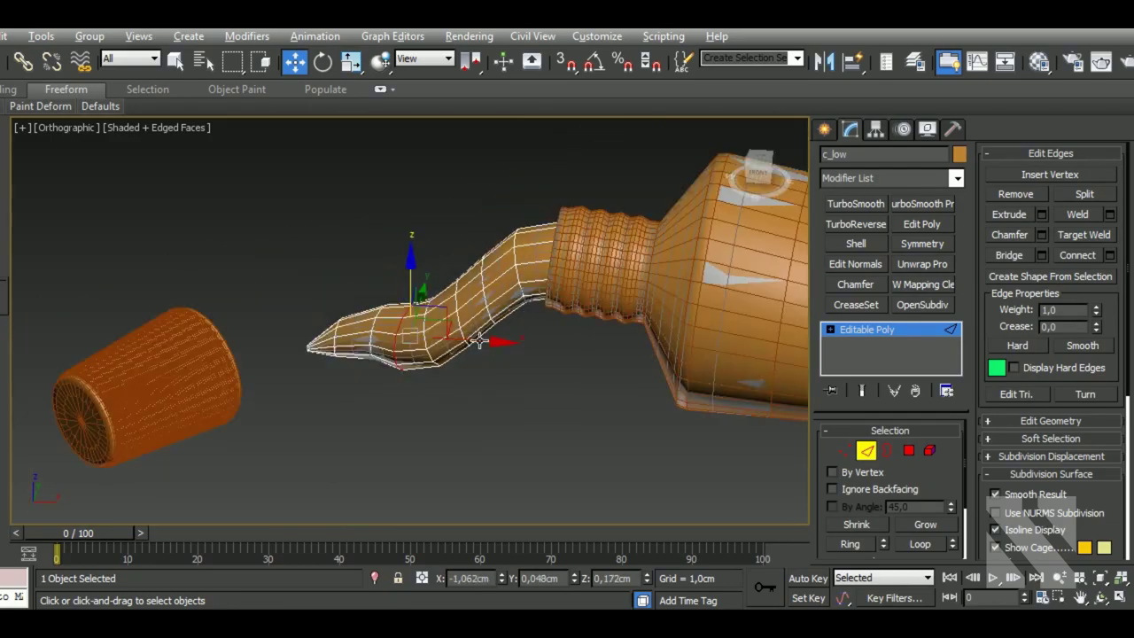
- Nudge the selected edge slightly lower along Z and leave Edge mode
mouse_move(478, 341)
alt+middle_down()
mouse_move(555, 372)
mouse_move(509, 367)
mouse_move(436, 328)
mouse_move(658, 281)
mouse_move(372, 354)
mouse_move(366, 422)
mouse_move(341, 456)
alt+middle_up()
scroll(354, 359, up, 3)
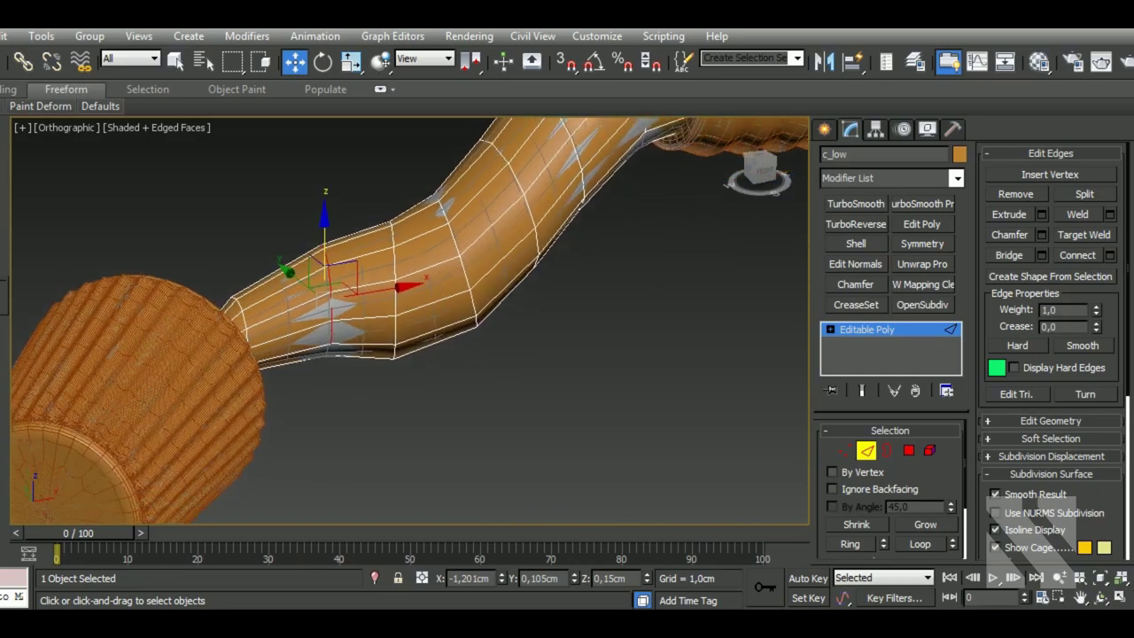
scroll(340, 263, up, 2)
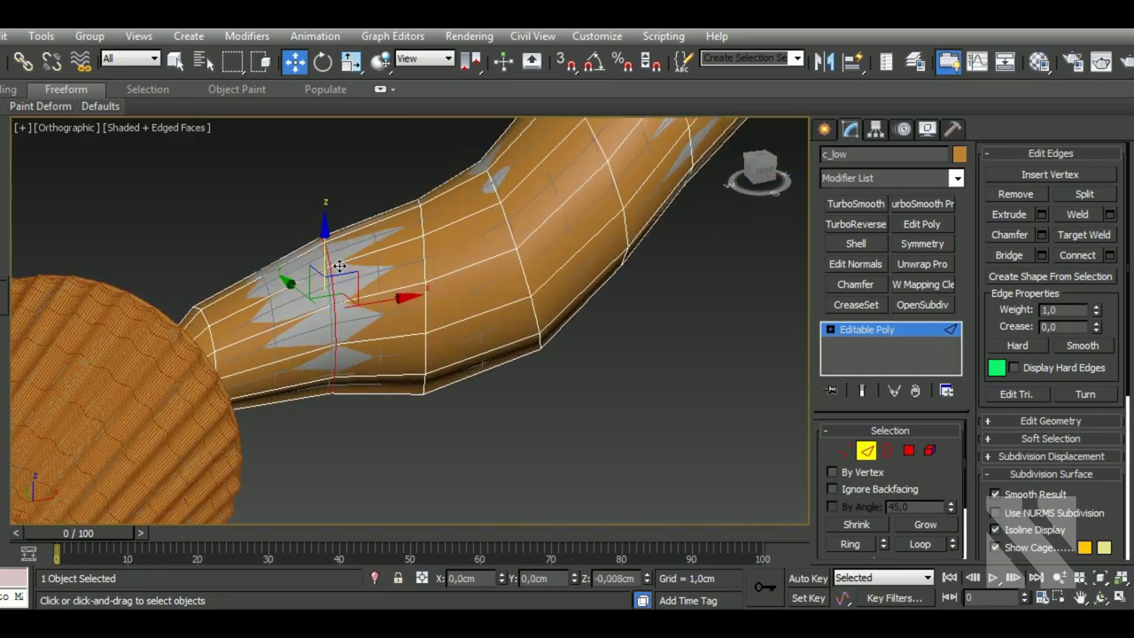
drag(339, 262, 339, 264)
scroll(340, 264, down, 3)
scroll(340, 264, down, 2)
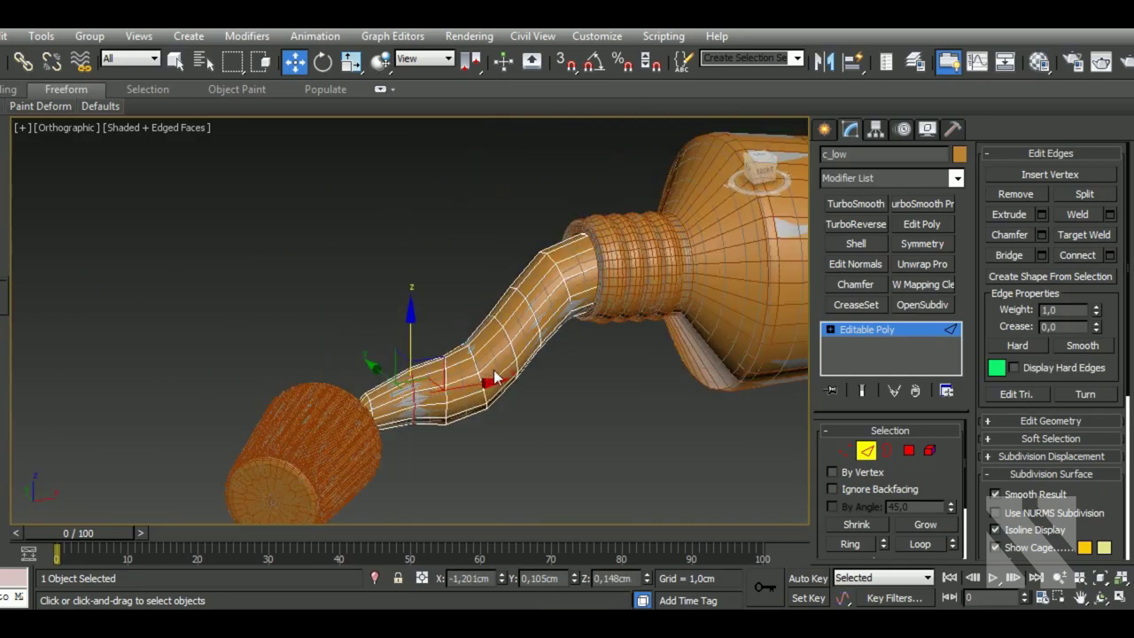
mouse_move(340, 264)
alt+middle_down()
mouse_move(570, 429)
mouse_move(675, 293)
alt+middle_up()
scroll(675, 293, down, 3)
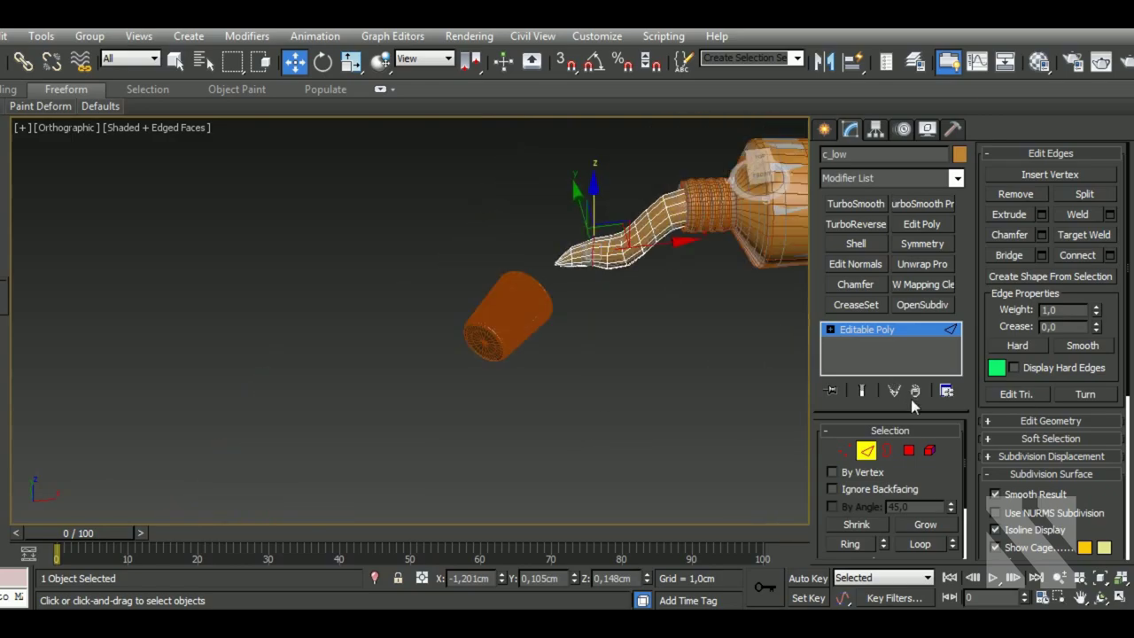
click(867, 451)
alt+middle_drag(513, 476, 547, 496)
- Select the cap's outer cylinder Cylinder003 and rename it d_low
scroll(547, 497, up, 3)
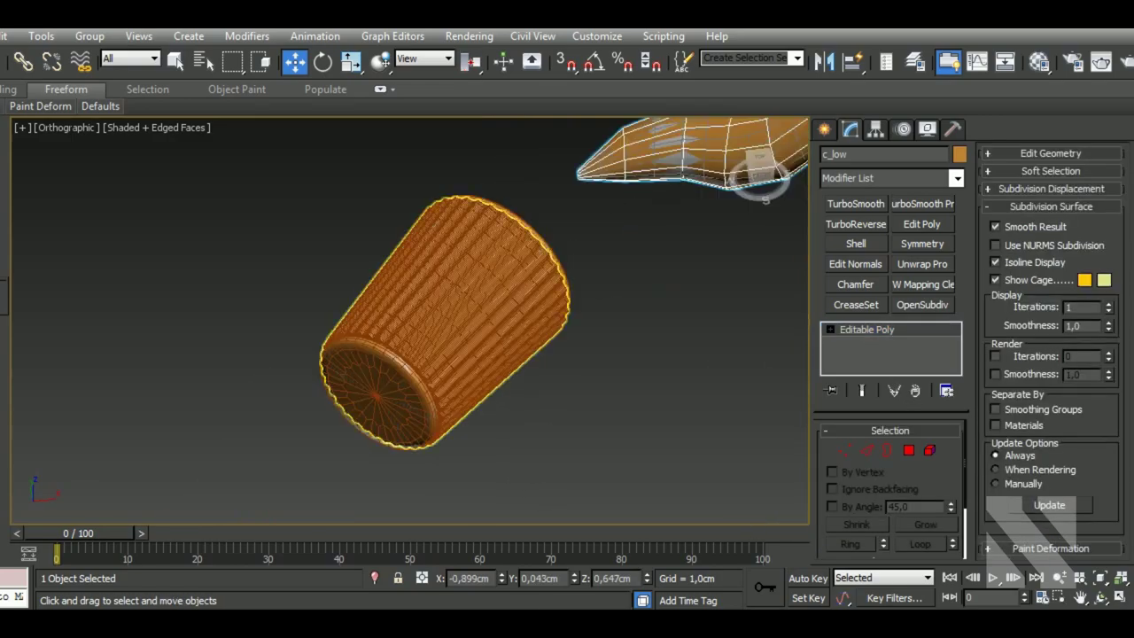
mouse_move(506, 375)
alt+middle_down()
mouse_move(506, 405)
mouse_move(412, 387)
alt+middle_up()
scroll(496, 393, up, 3)
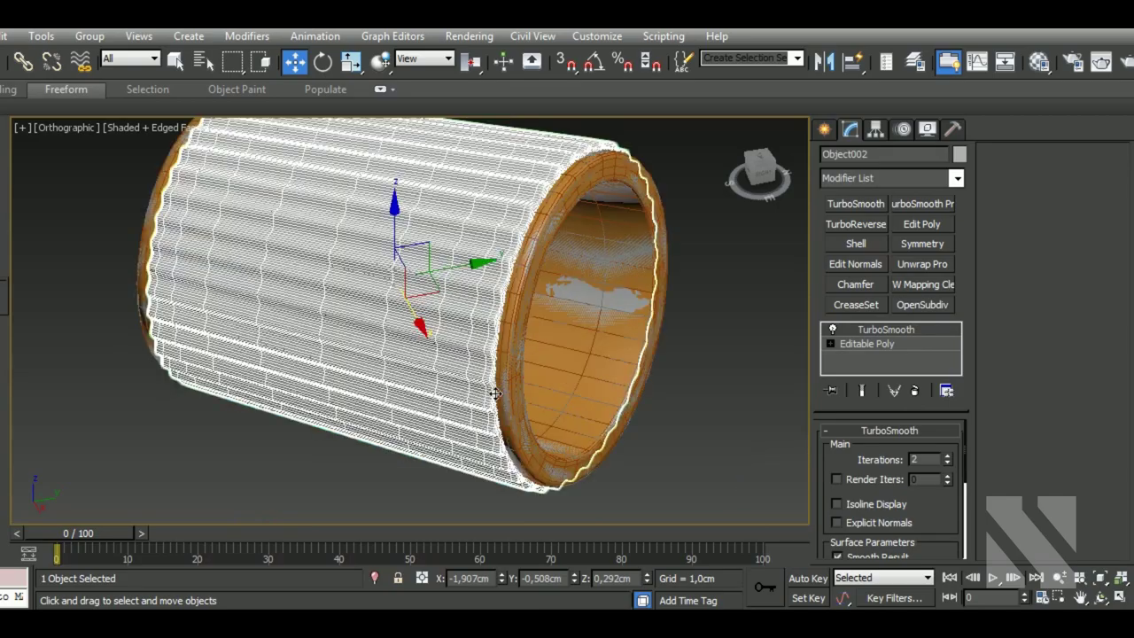
scroll(519, 399, up, 3)
scroll(521, 403, down, 3)
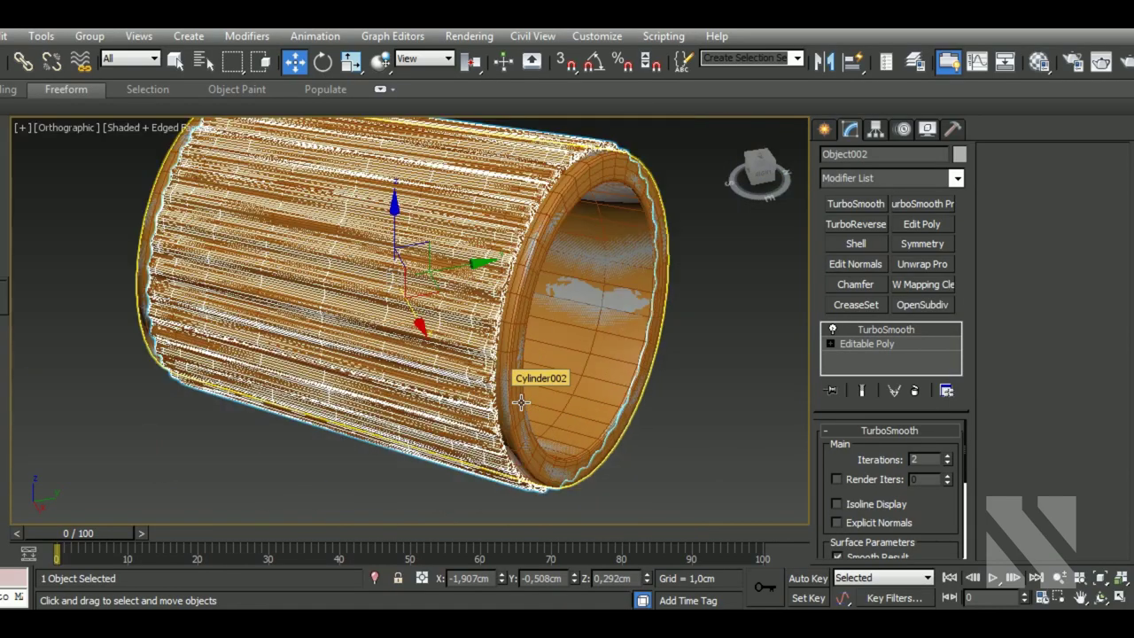
scroll(521, 402, down, 1)
mouse_move(521, 403)
alt+middle_down()
mouse_move(566, 429)
mouse_move(443, 398)
alt+middle_up()
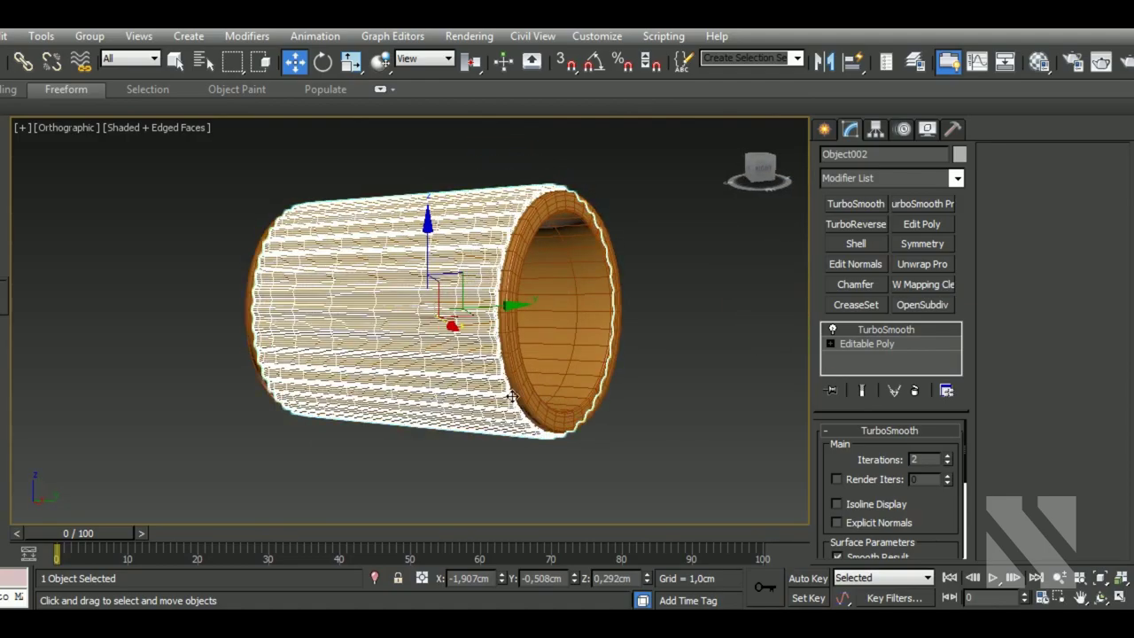
click(541, 402)
scroll(541, 401, up, 1)
scroll(541, 401, up, 2)
scroll(541, 402, down, 1)
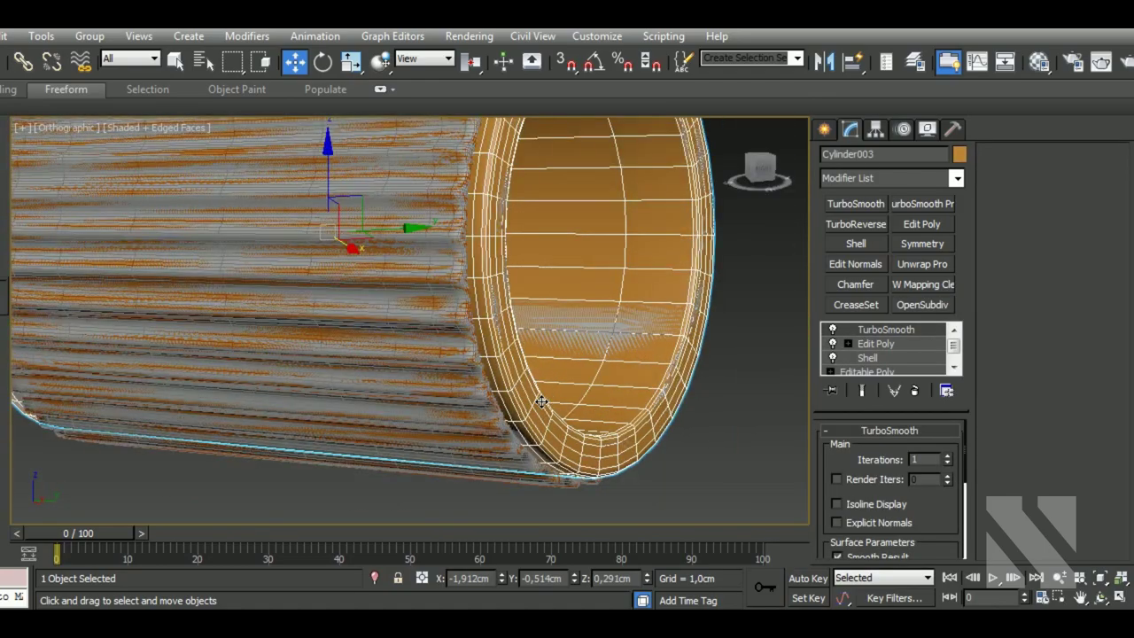
scroll(541, 401, down, 1)
scroll(541, 401, down, 2)
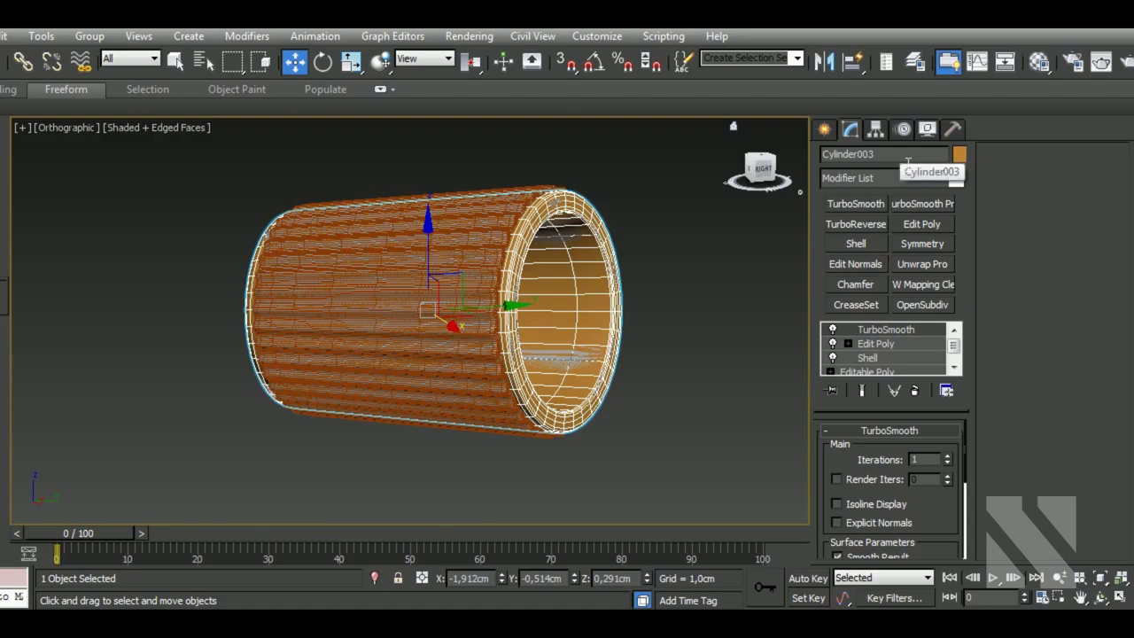
text(d_lo)
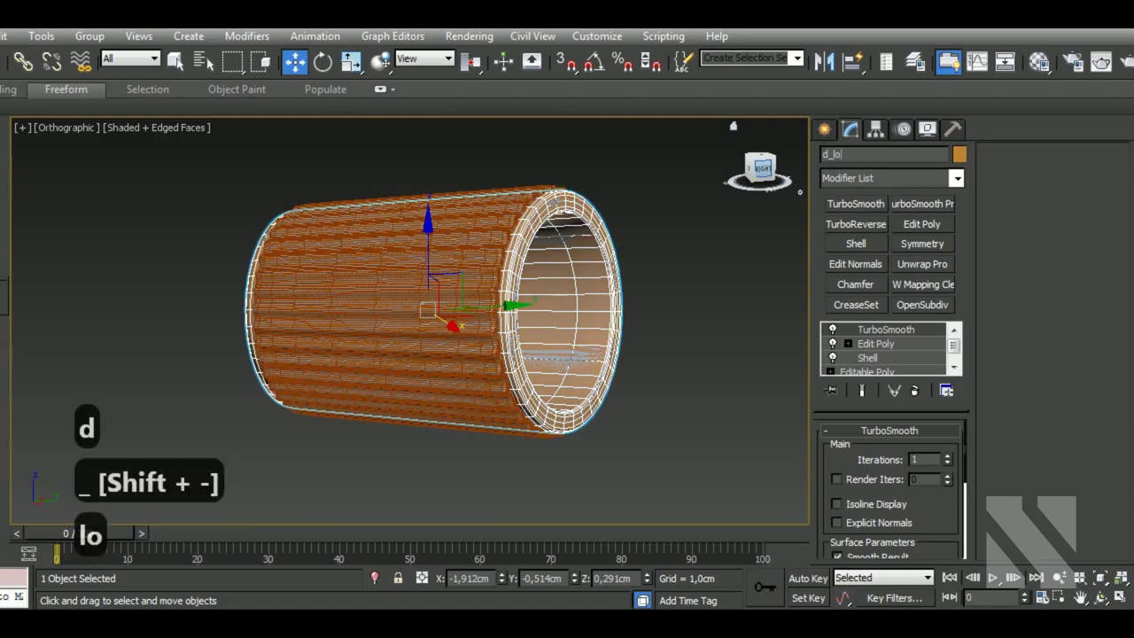
text(w)
key(Return)
- Delete d_low's TurboSmooth modifier and collapse the stack into a single editable poly
middle_drag(641, 406, 660, 442)
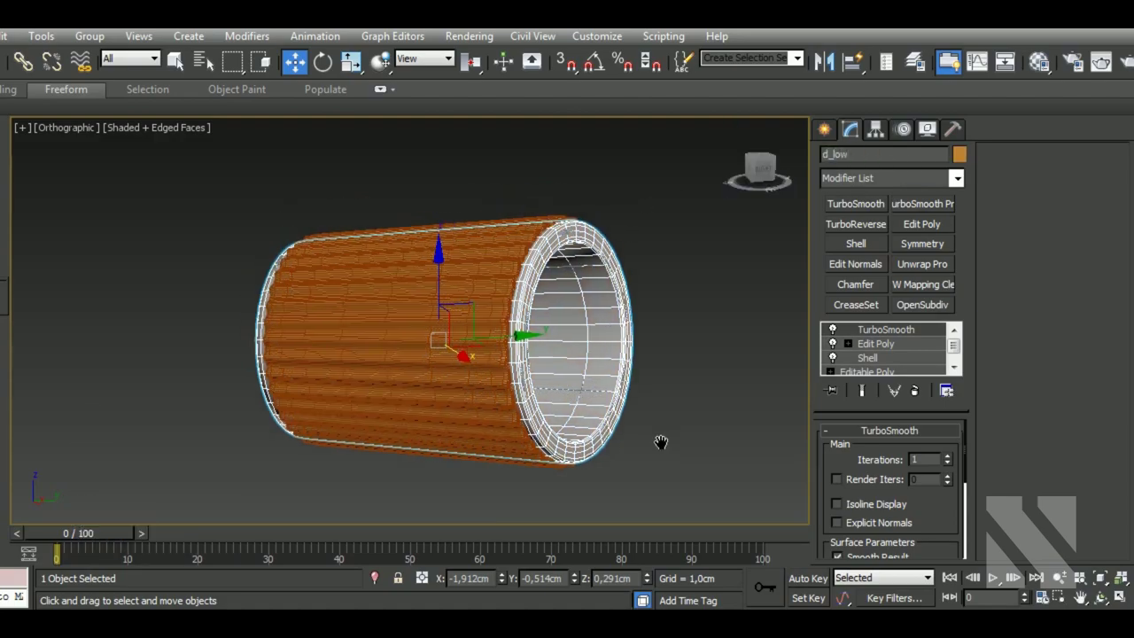
right_click(901, 334)
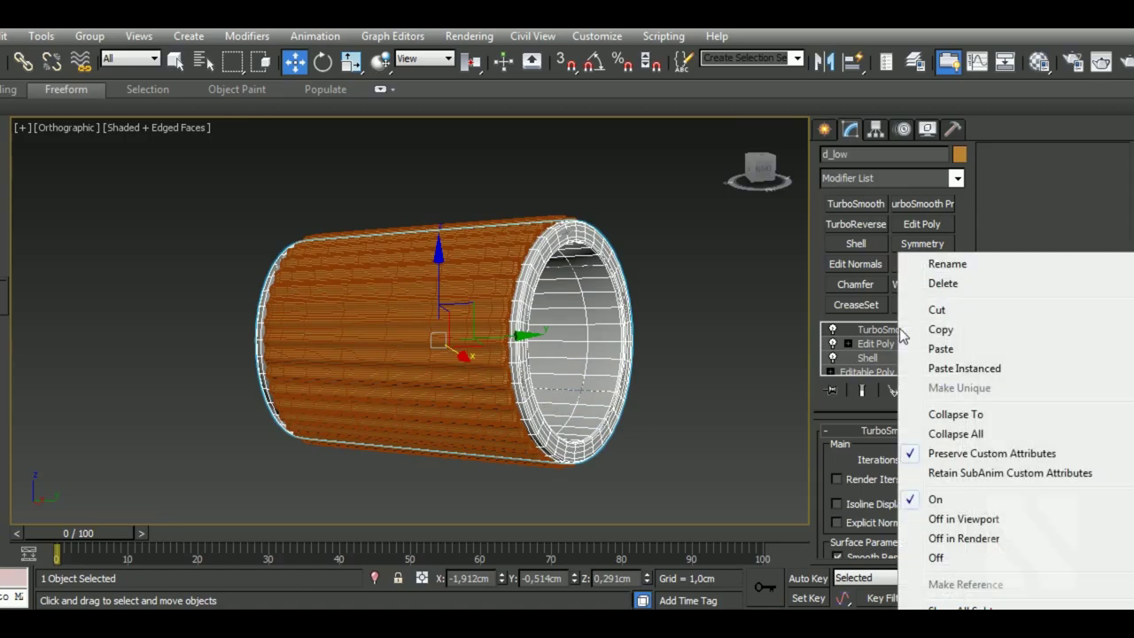
click(877, 335)
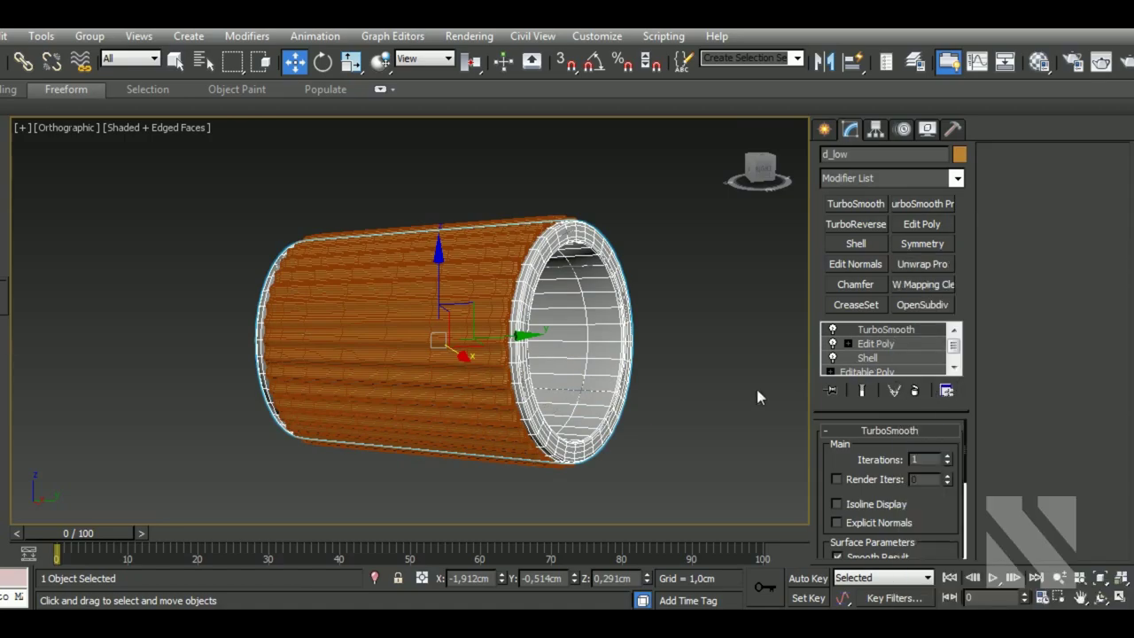
click(832, 330)
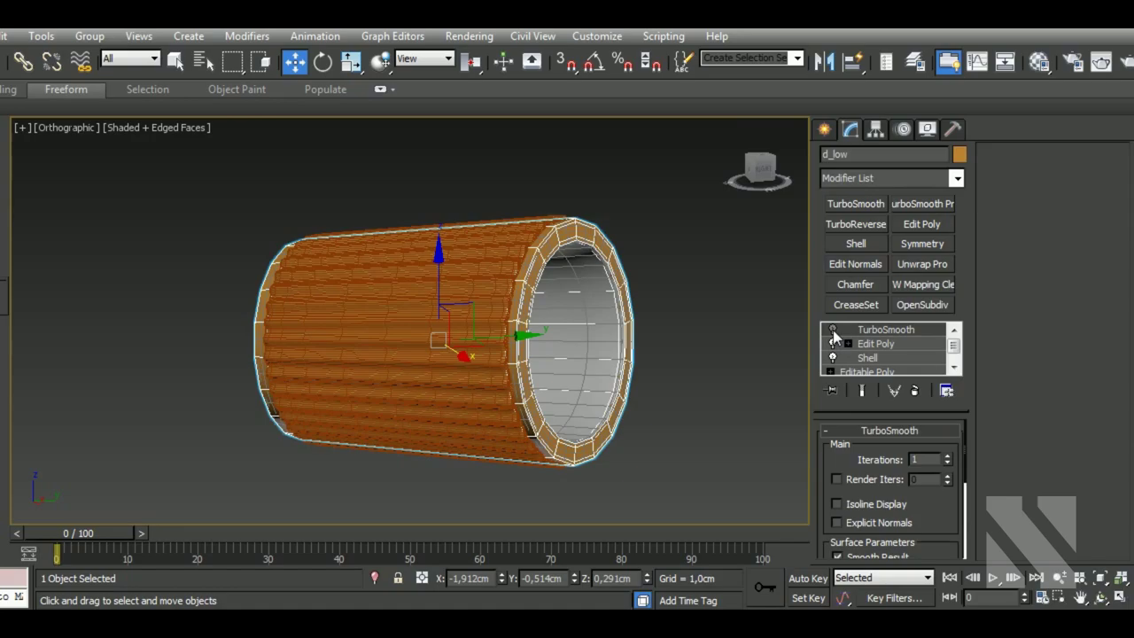
mouse_move(673, 387)
alt+middle_down()
mouse_move(636, 449)
mouse_move(653, 463)
mouse_move(744, 453)
mouse_move(645, 447)
alt+middle_up()
right_click(917, 340)
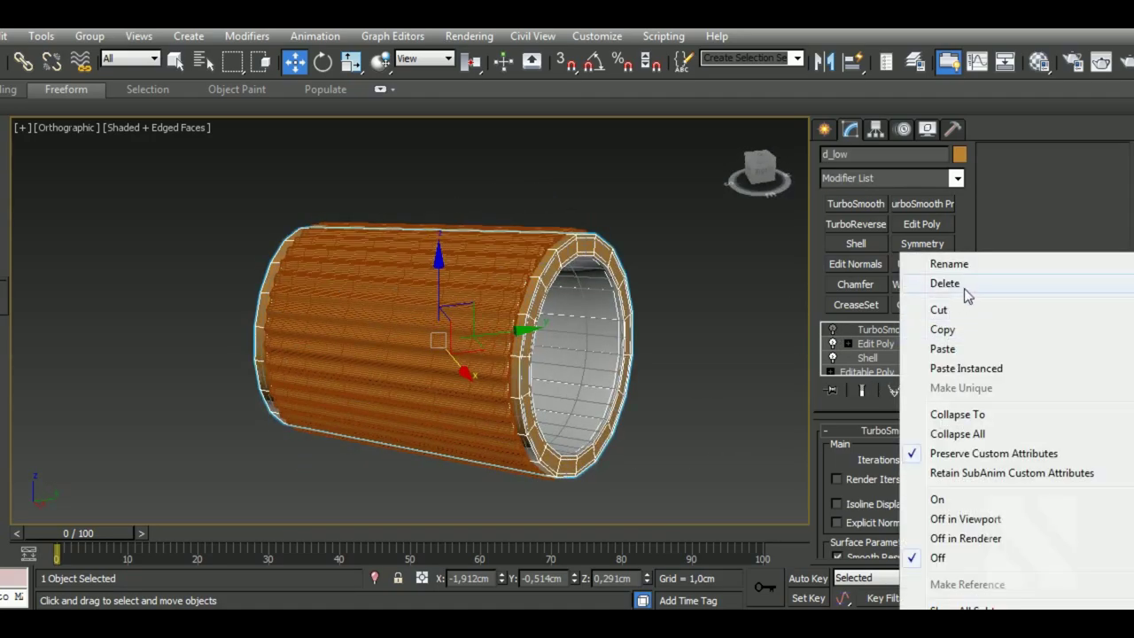
click(939, 282)
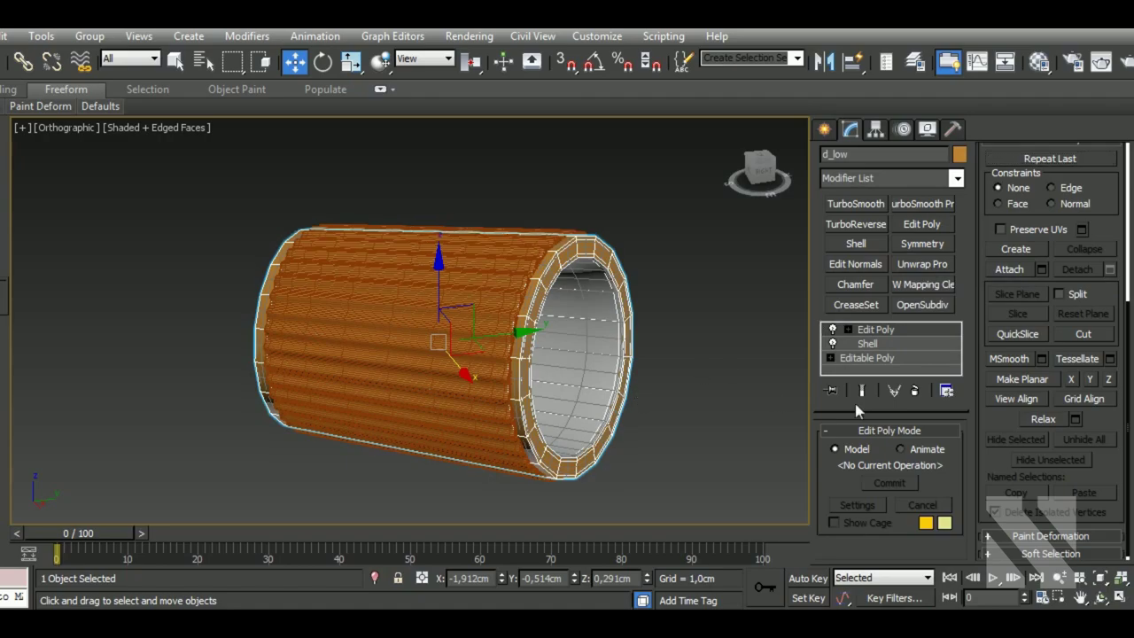
right_click(922, 338)
click(937, 412)
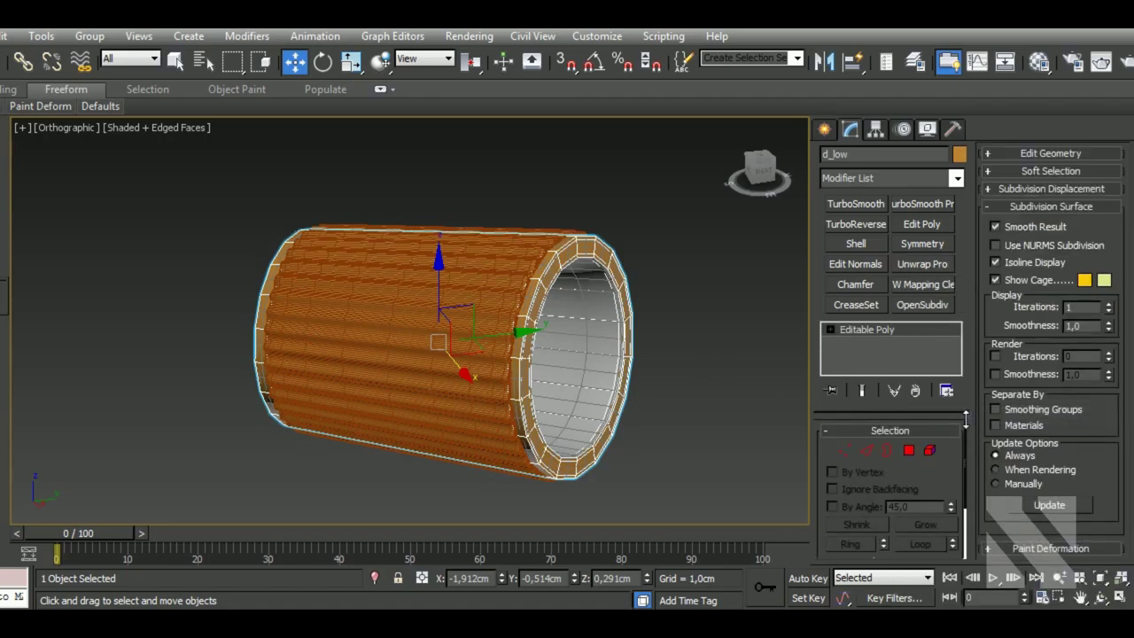
- In edge mode, push the tube's inner-rim edge loop slightly deeper
key(2)
scroll(529, 347, up, 10)
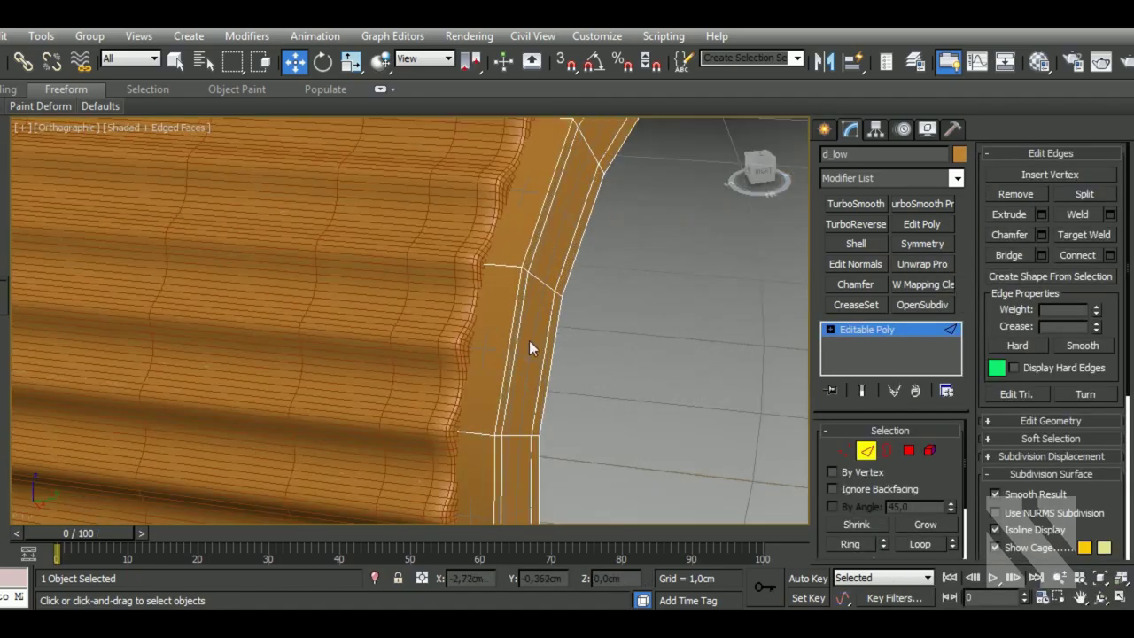
double_click(533, 328)
scroll(649, 390, down, 10)
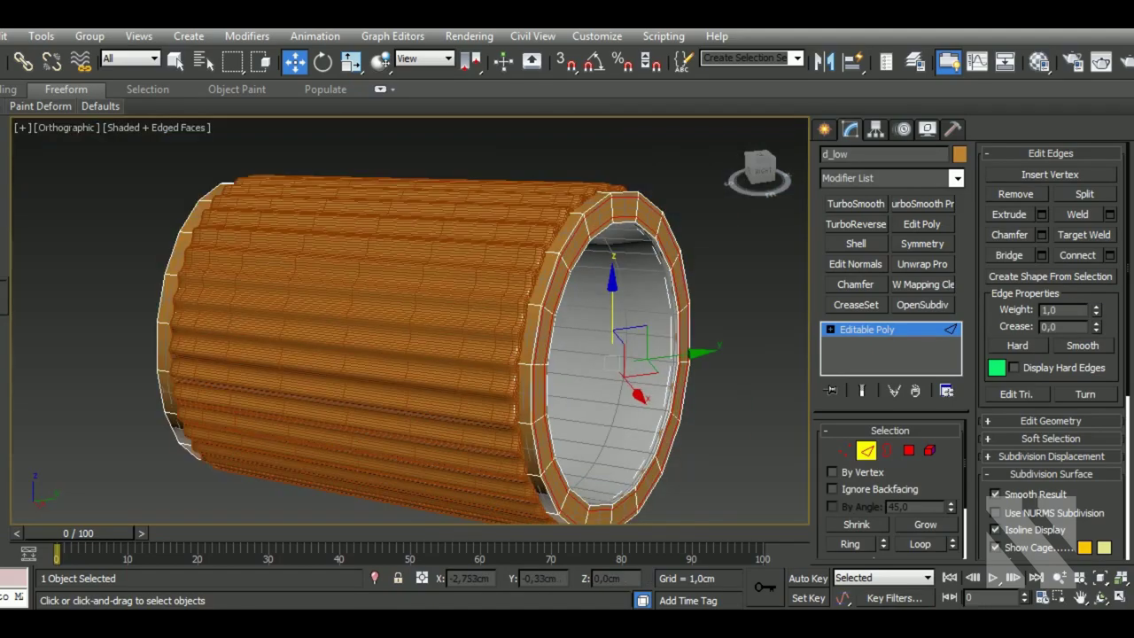
drag(668, 447, 661, 448)
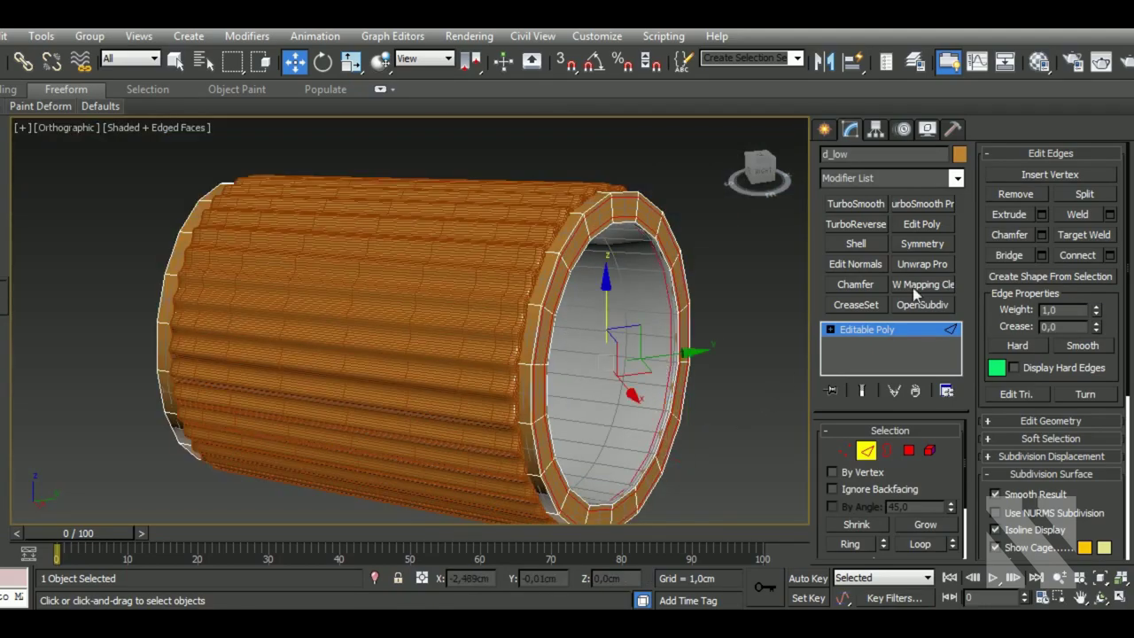
click(708, 354)
- Check the end-cap rim loop, then remove the rim edge loop inside the opening
mouse_move(496, 383)
alt+middle_down()
mouse_move(478, 387)
mouse_move(536, 395)
alt+middle_up()
scroll(537, 395, up, 3)
double_click(456, 357)
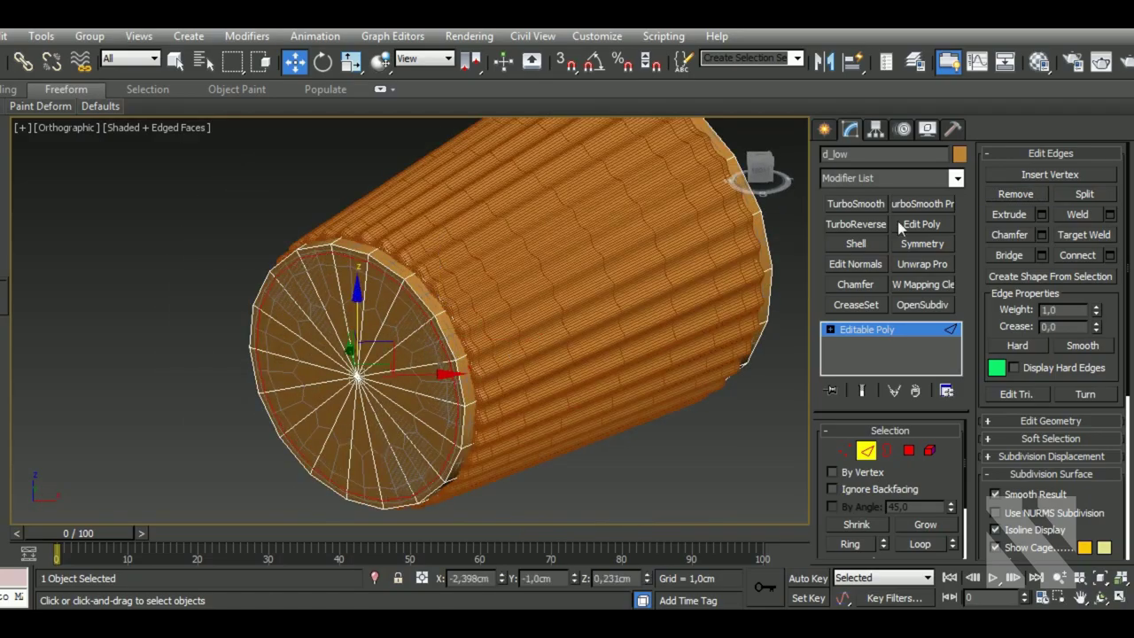
click(1006, 195)
mouse_move(514, 390)
alt+middle_down()
mouse_move(497, 388)
mouse_move(541, 392)
mouse_move(519, 405)
mouse_move(578, 382)
alt+middle_up()
scroll(518, 405, down, 2)
scroll(578, 382, up, 3)
scroll(577, 382, up, 3)
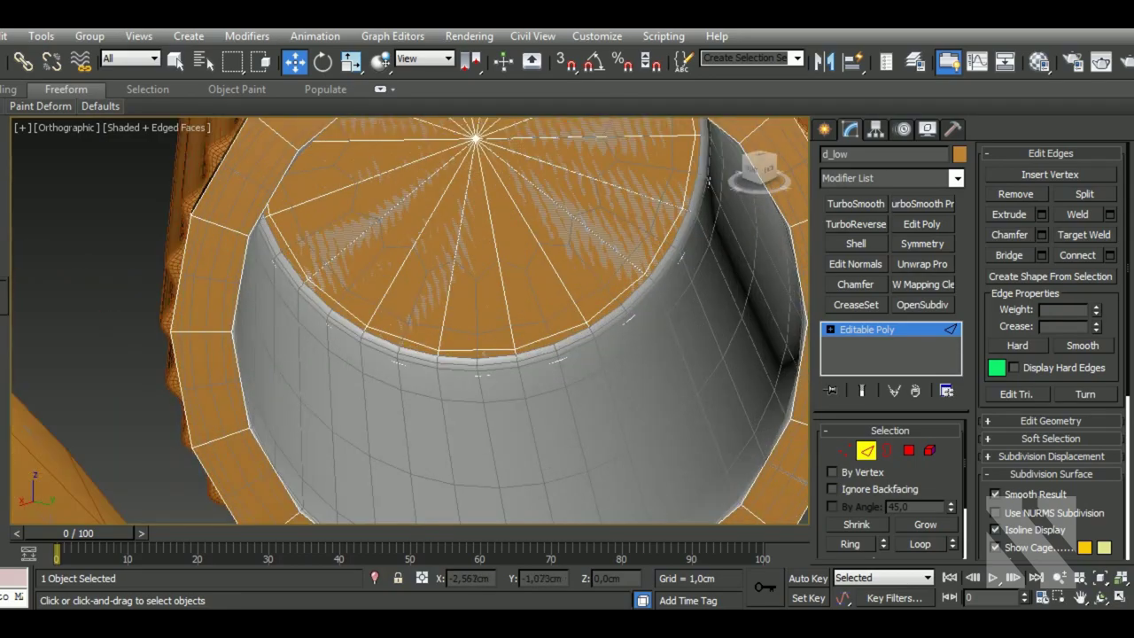
double_click(563, 351)
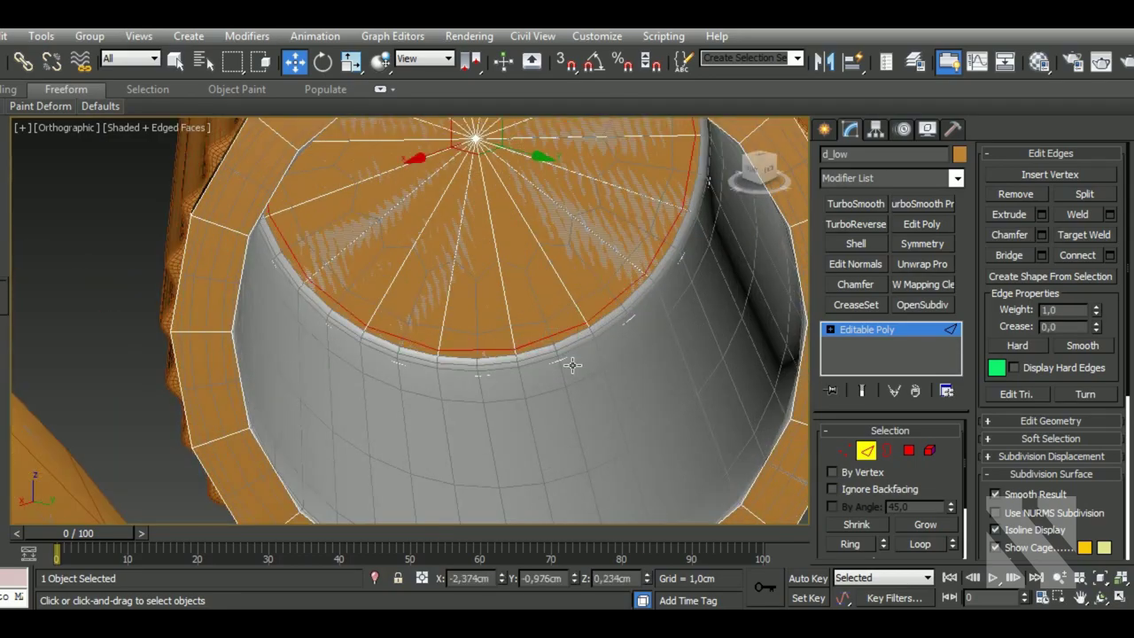
click(1019, 195)
- Select the outer rim edge loop and inspect the mesh in wireframe, then return to shaded
scroll(582, 304, down, 2)
scroll(582, 305, down, 2)
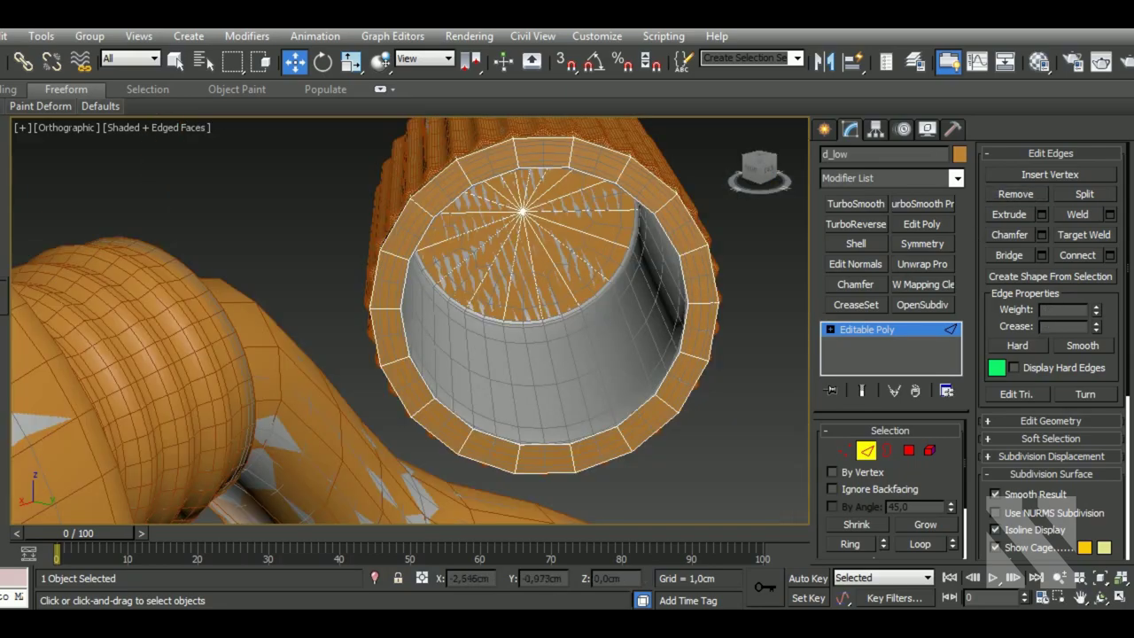
double_click(613, 443)
scroll(586, 302, up, 3)
scroll(605, 303, down, 2)
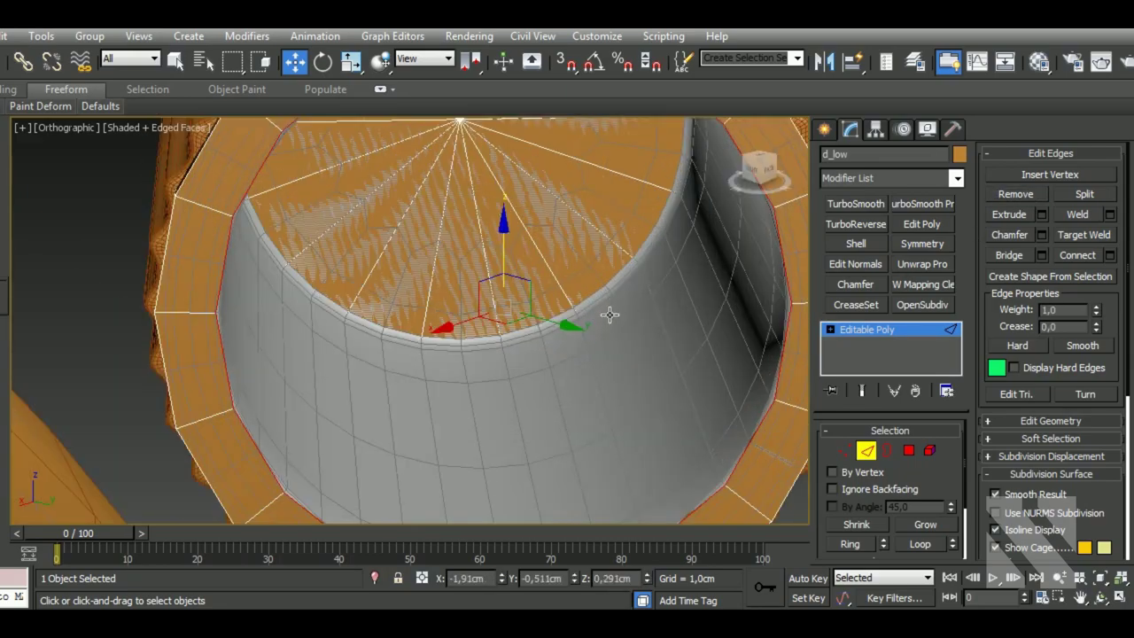
scroll(610, 316, down, 1)
key(F3)
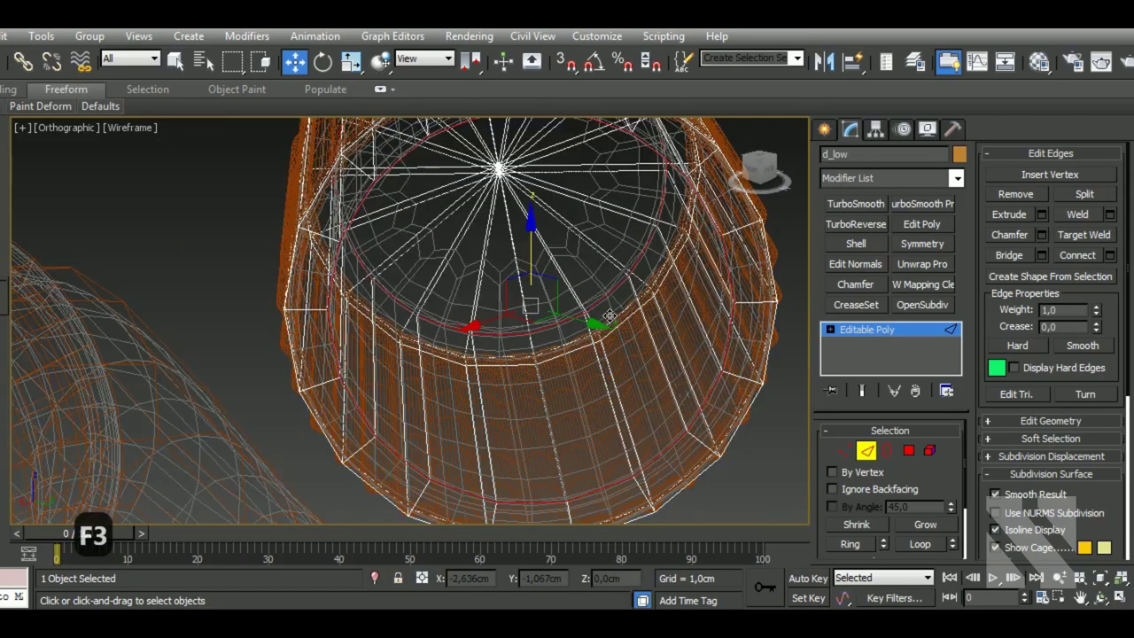
scroll(608, 313, down, 2)
key(F3)
- Shift-scale the rim edge loop inward to 97%, creating an inset ring
key(r)
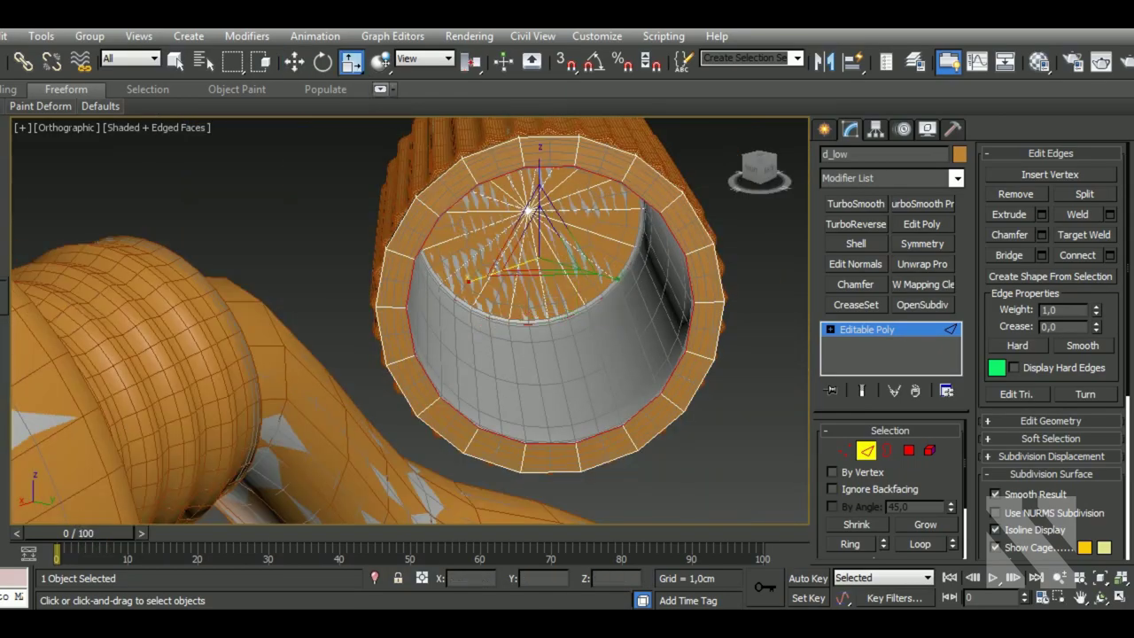
alt+middle_drag(532, 292, 557, 252)
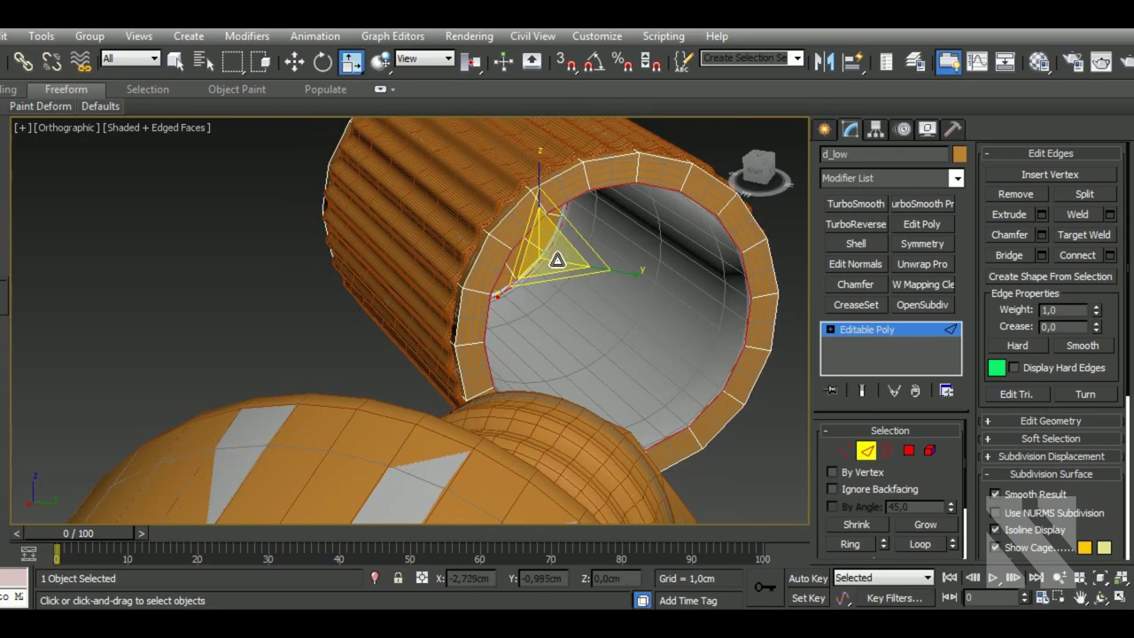
shift+drag(558, 261, 560, 261)
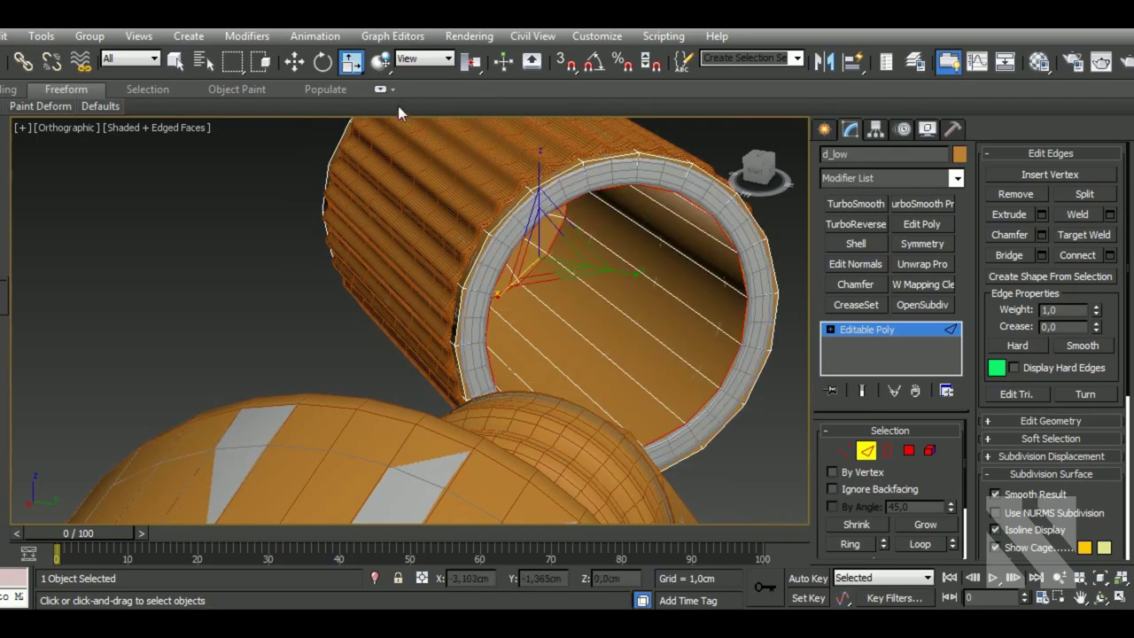
- Shift-move the inner edge loop to extend a new lip ring into the tube
click(706, 419)
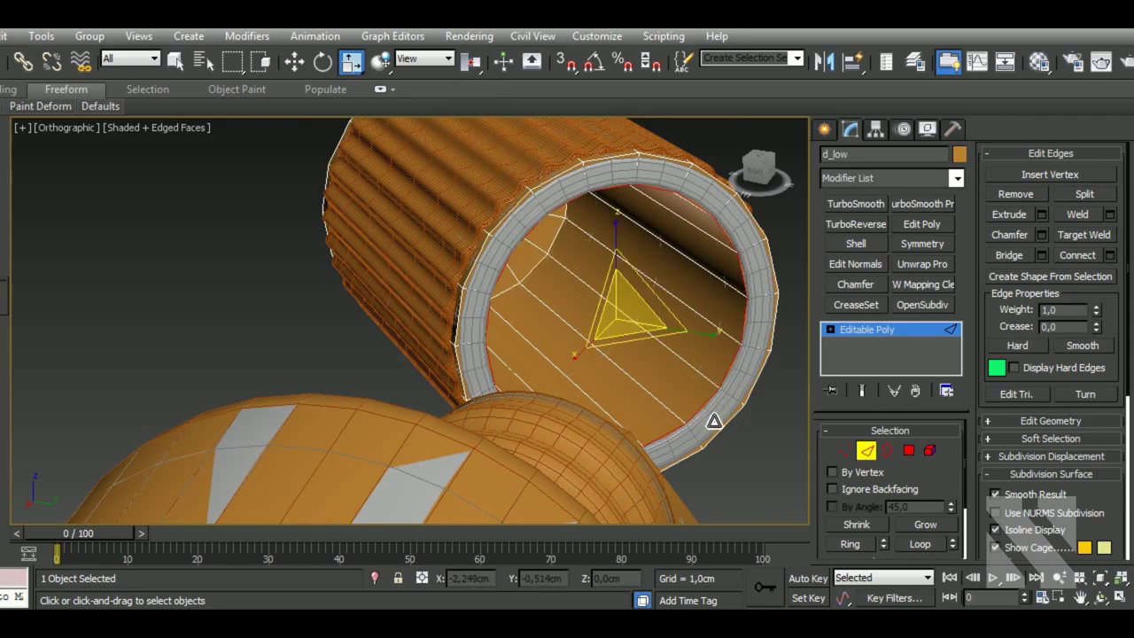
key(w)
alt+middle_drag(585, 336, 656, 366)
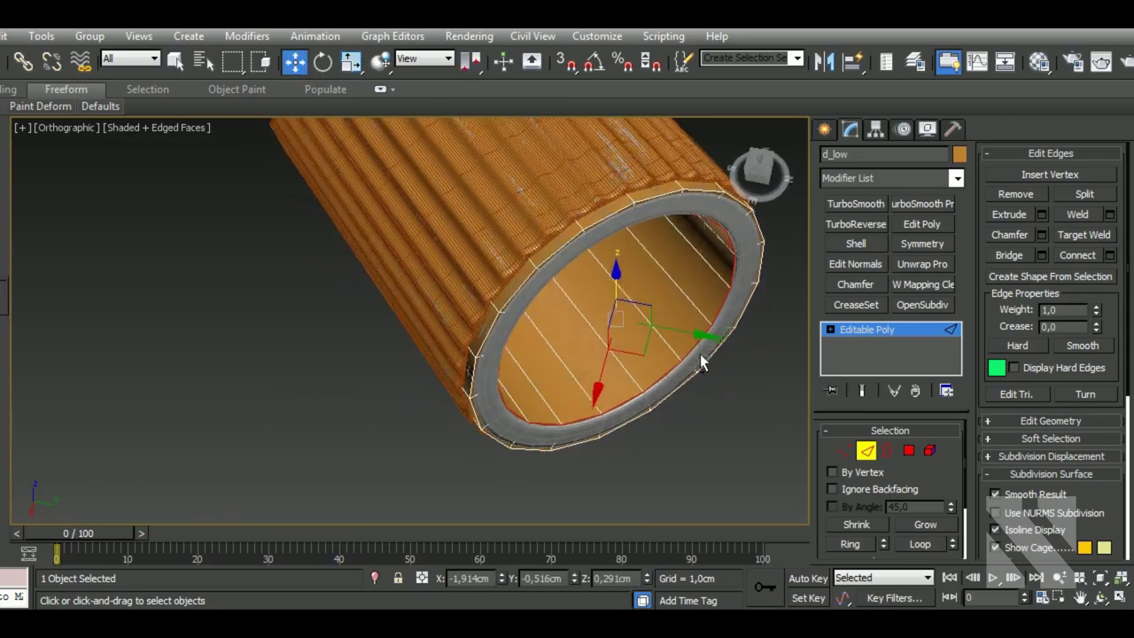
shift+drag(655, 366, 661, 377)
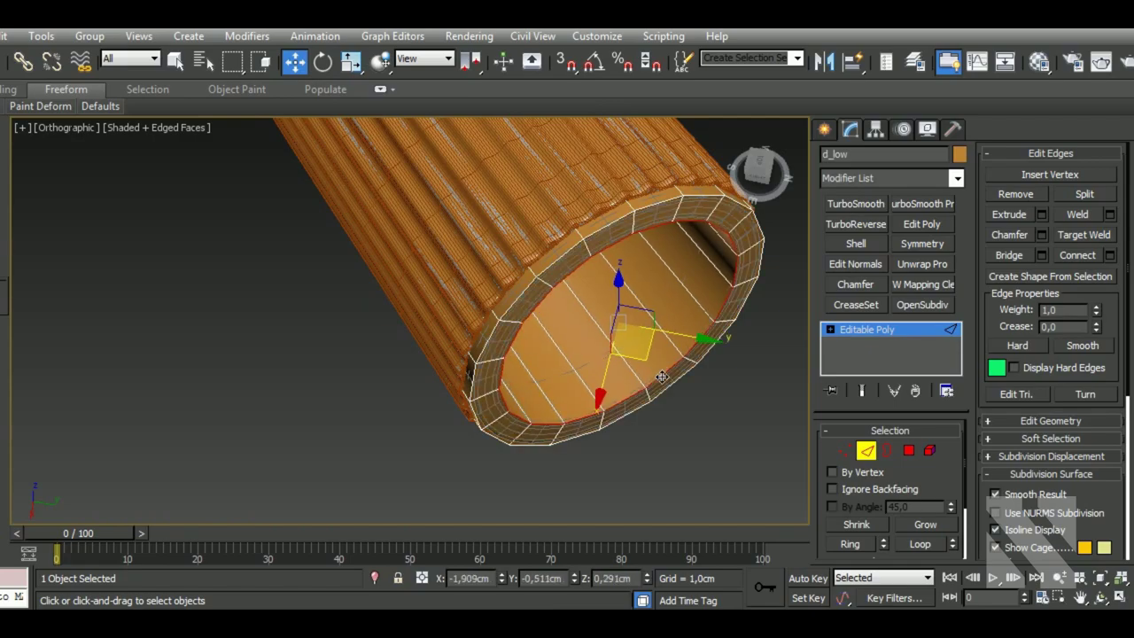
alt+middle_drag(694, 406, 717, 372)
scroll(659, 356, down, 3)
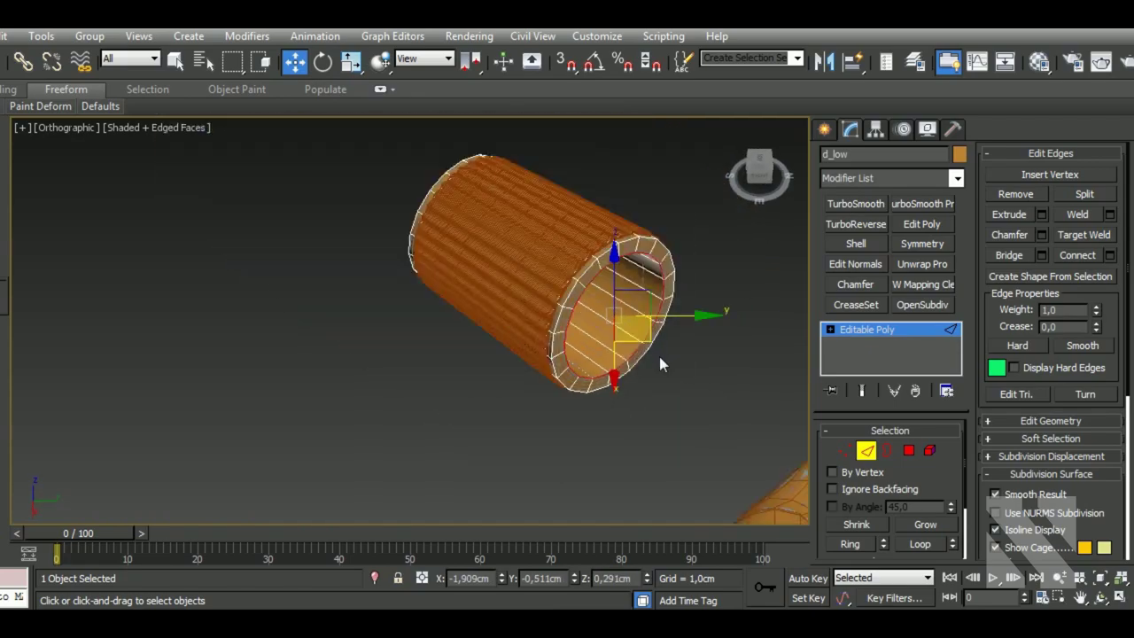
scroll(612, 297, up, 4)
scroll(598, 297, up, 3)
- Review the finished lip while toggling snaps (S, A) and the Move tool
key(s)
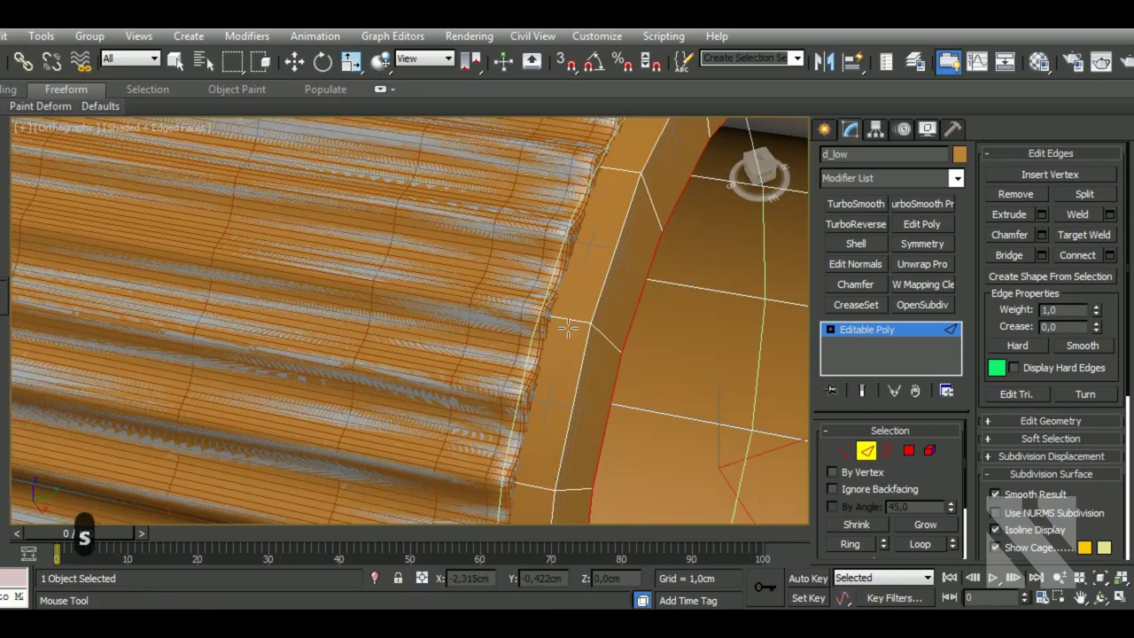
key(w)
scroll(571, 330, down, 5)
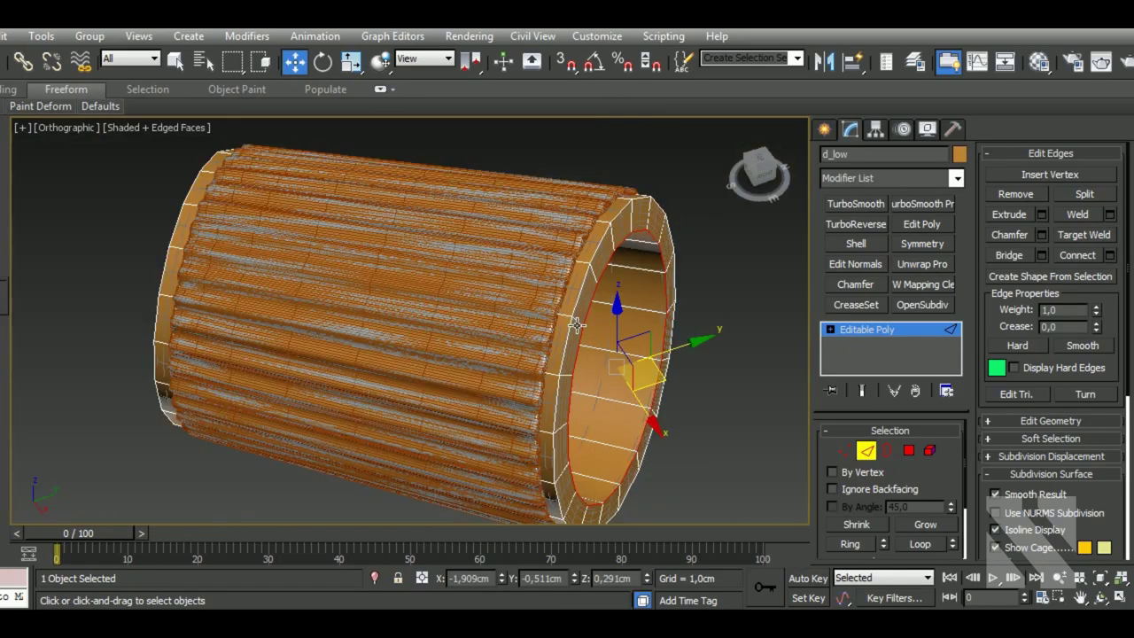
scroll(574, 328, up, 3)
scroll(620, 334, up, 1)
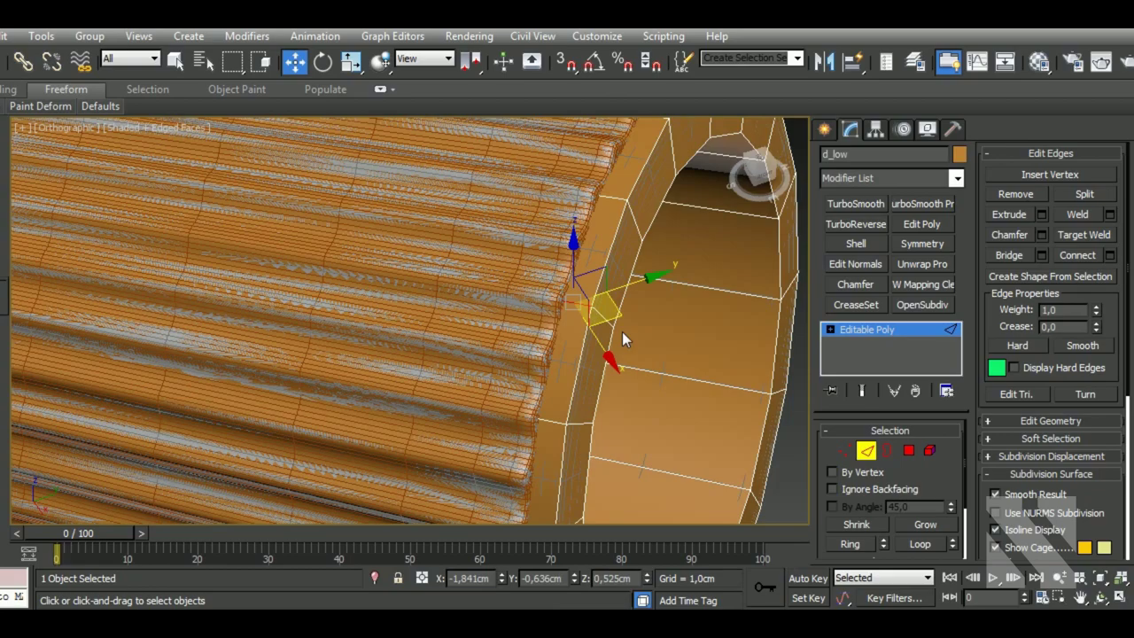
key(a)
scroll(645, 331, down, 5)
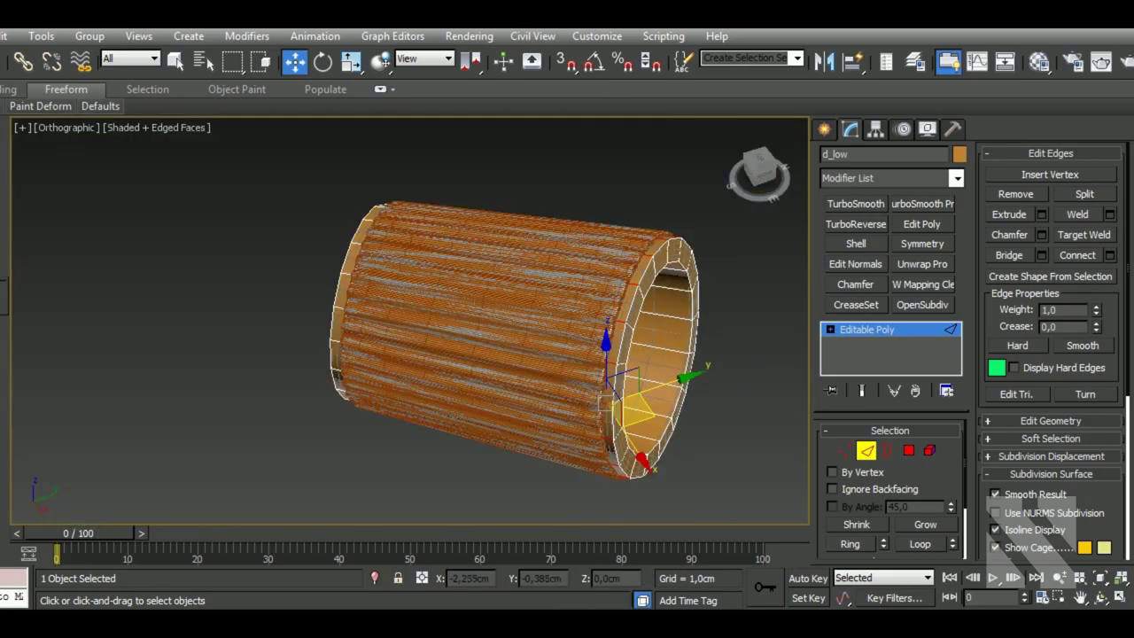
- Isolate the tube and remove the unneeded edge loops from its body
click(866, 451)
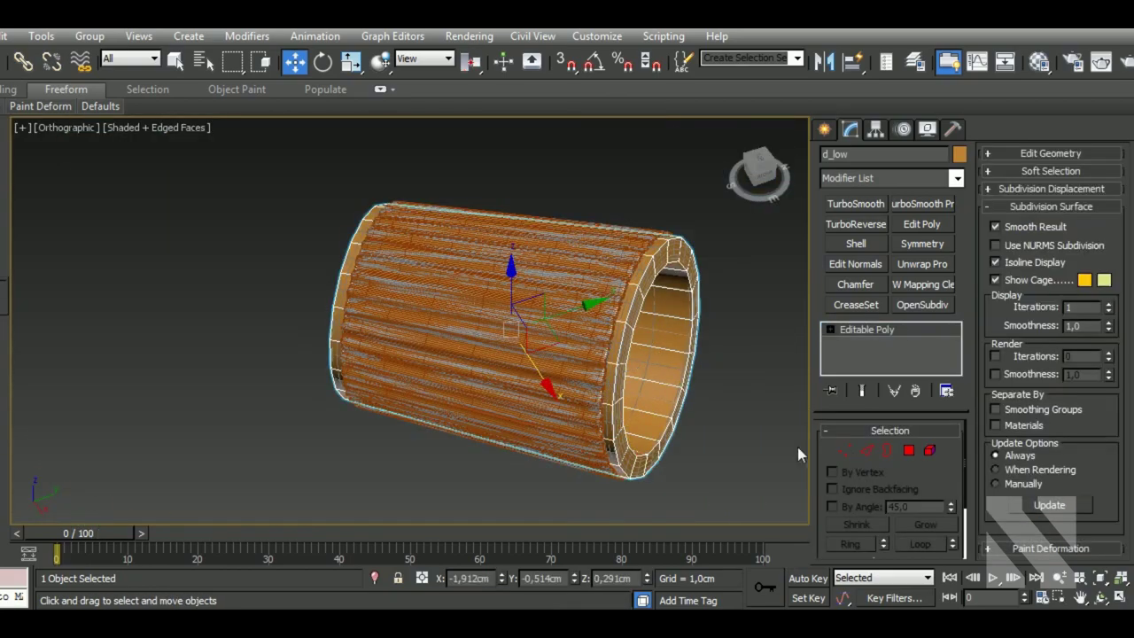
click(377, 578)
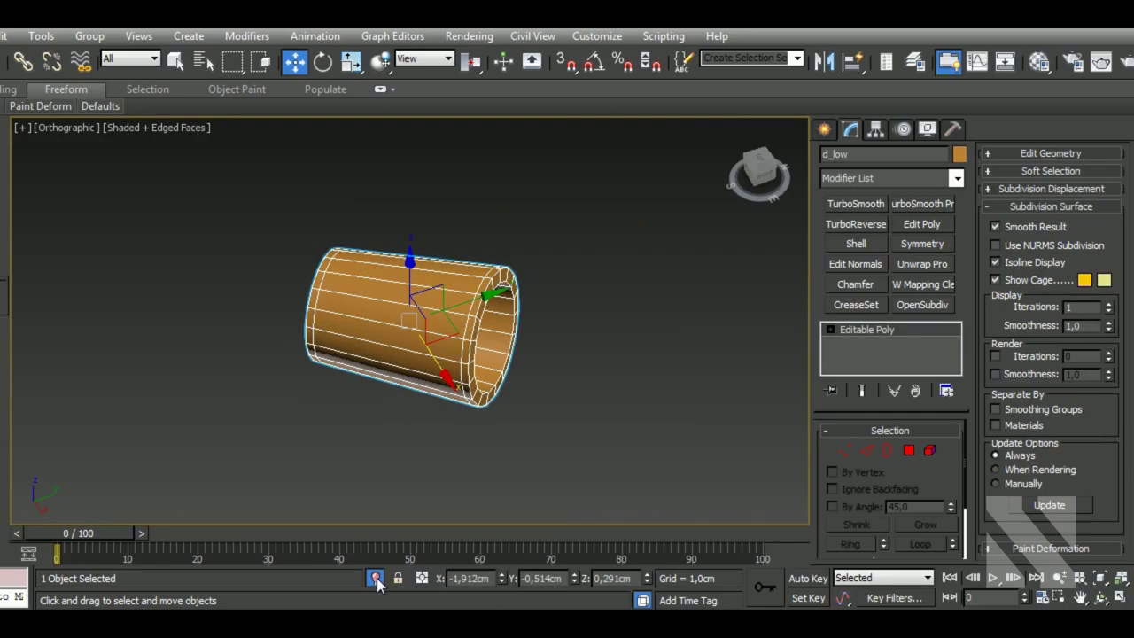
key(2)
double_click(329, 335)
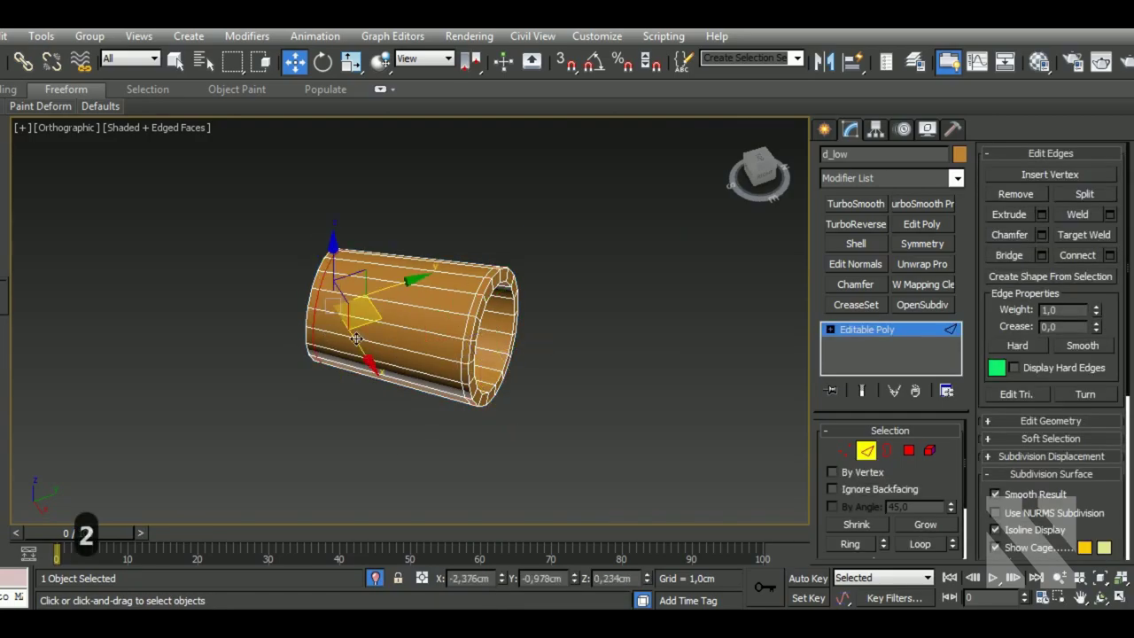
alt+middle_drag(662, 381, 429, 368)
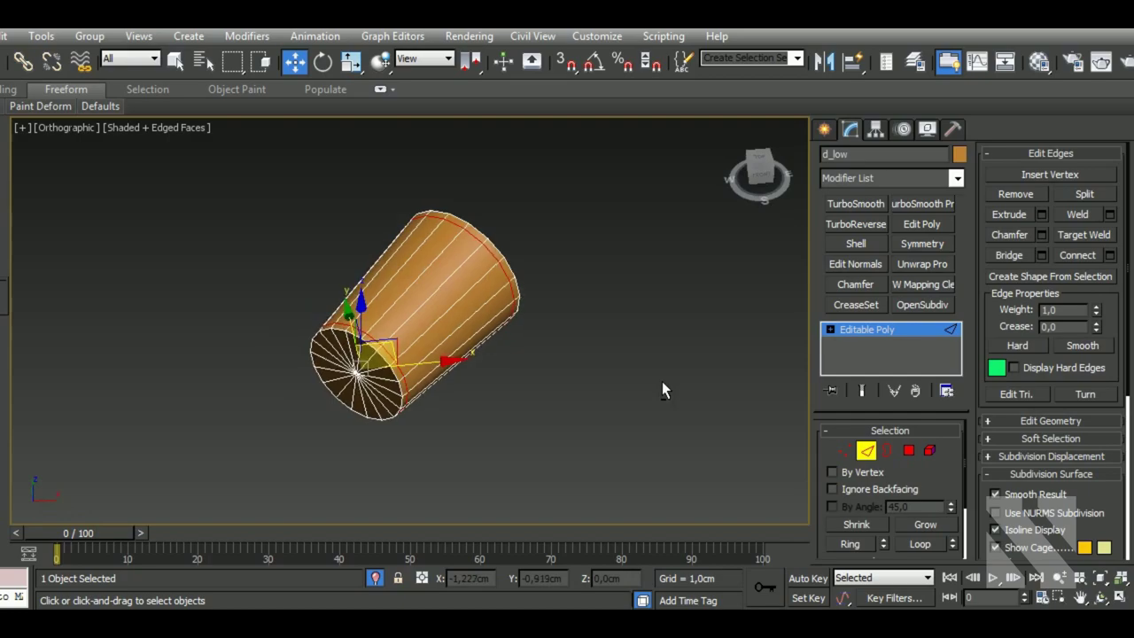
click(1015, 194)
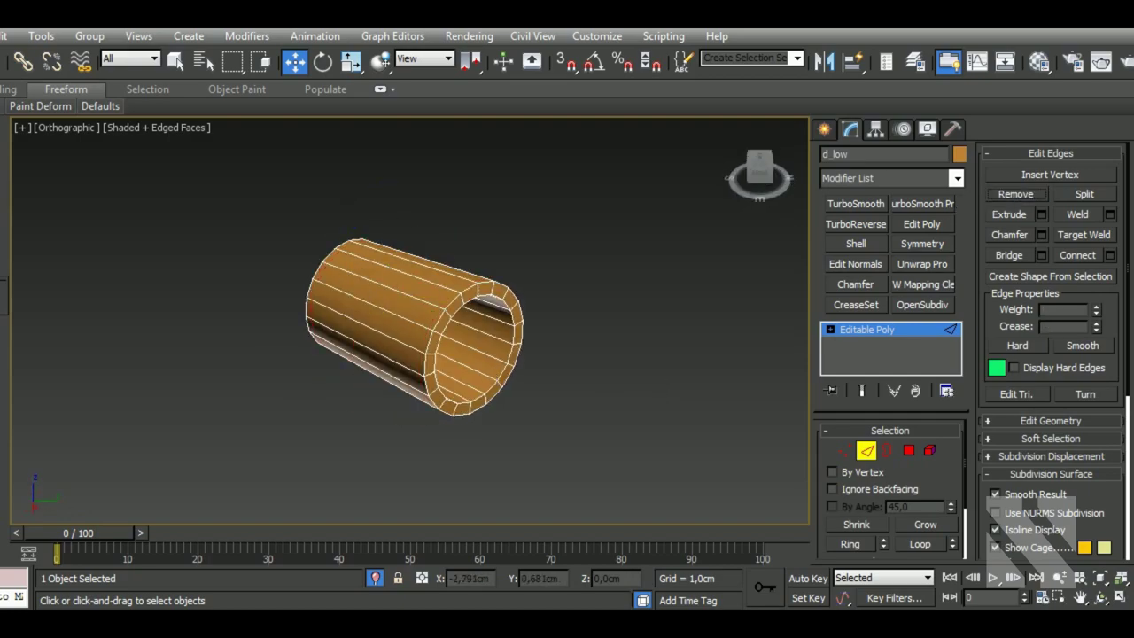
click(374, 577)
alt+middle_drag(551, 471, 567, 476)
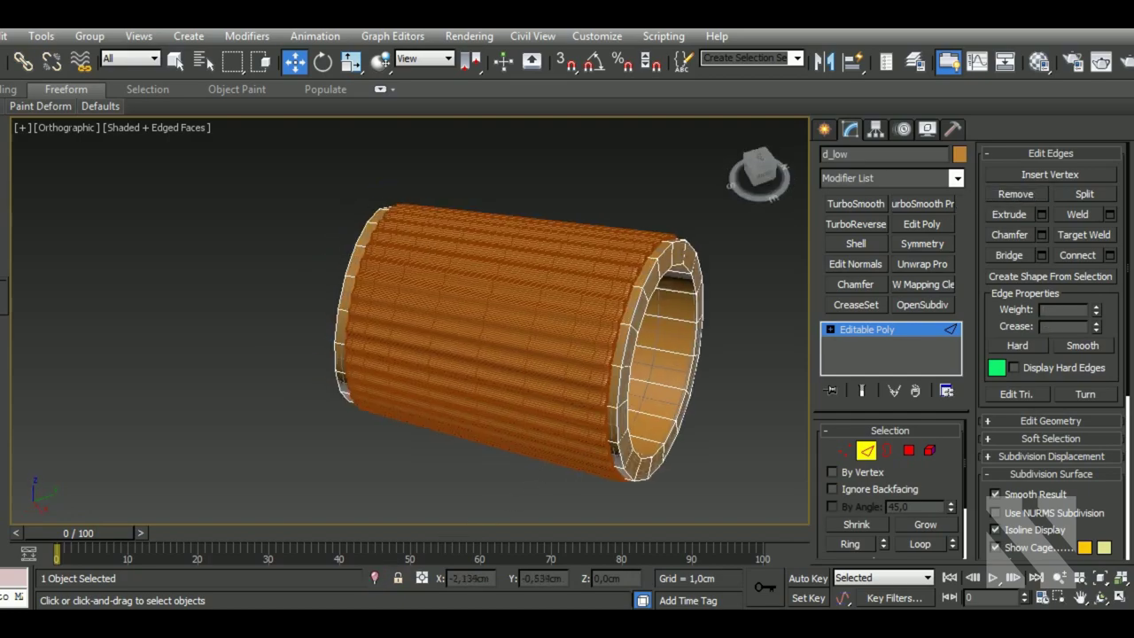
- Connect the tube's ring edges with 2 segments and Pinch 91, pushing loops toward each end
key(ctrl+a)
scroll(626, 383, up, 5)
key(a)
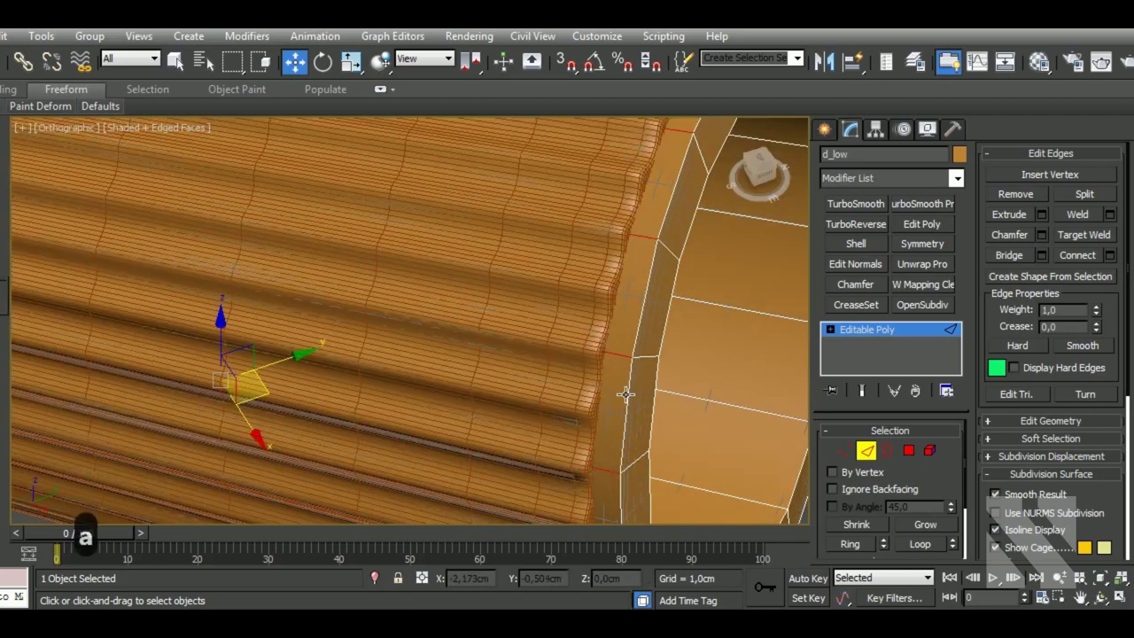
key(ctrl+shift+e)
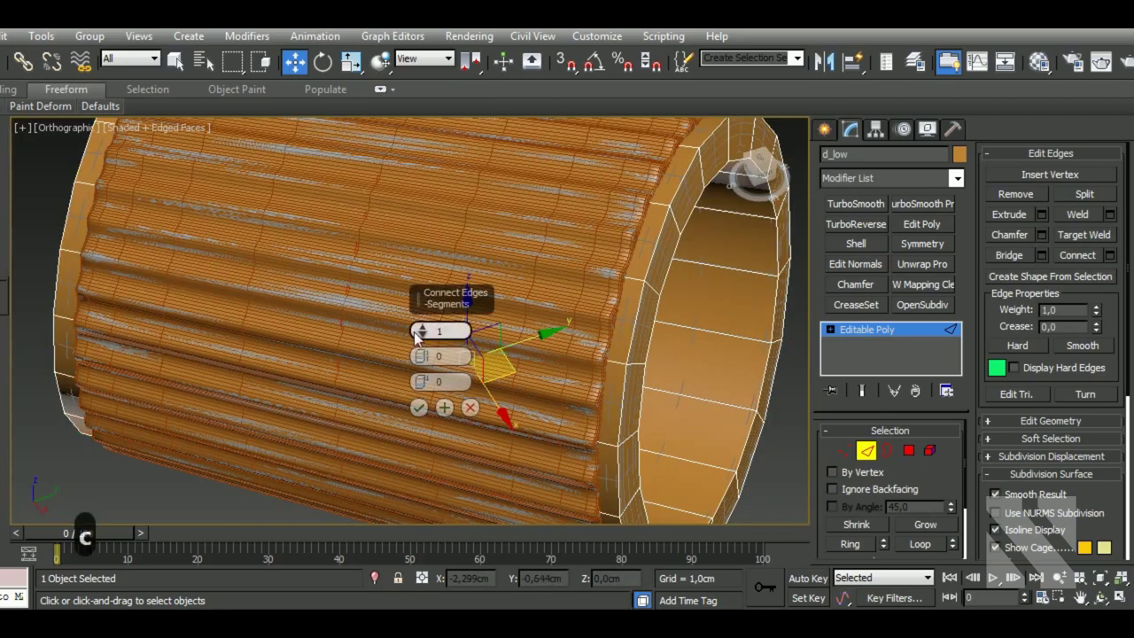
click(422, 329)
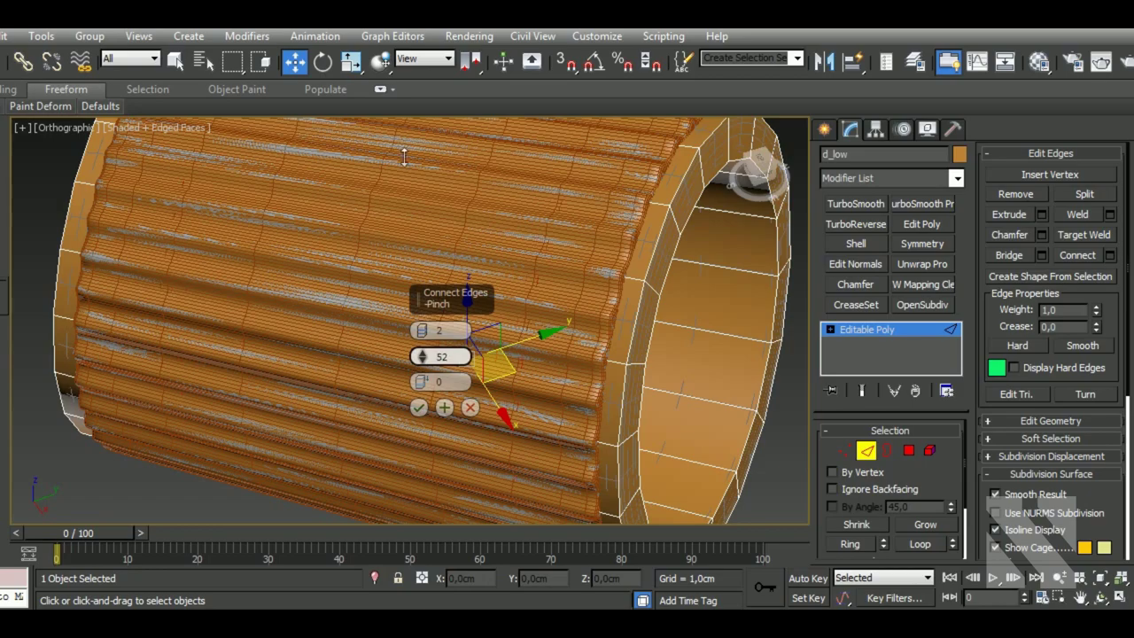
drag(398, 82, 399, 41)
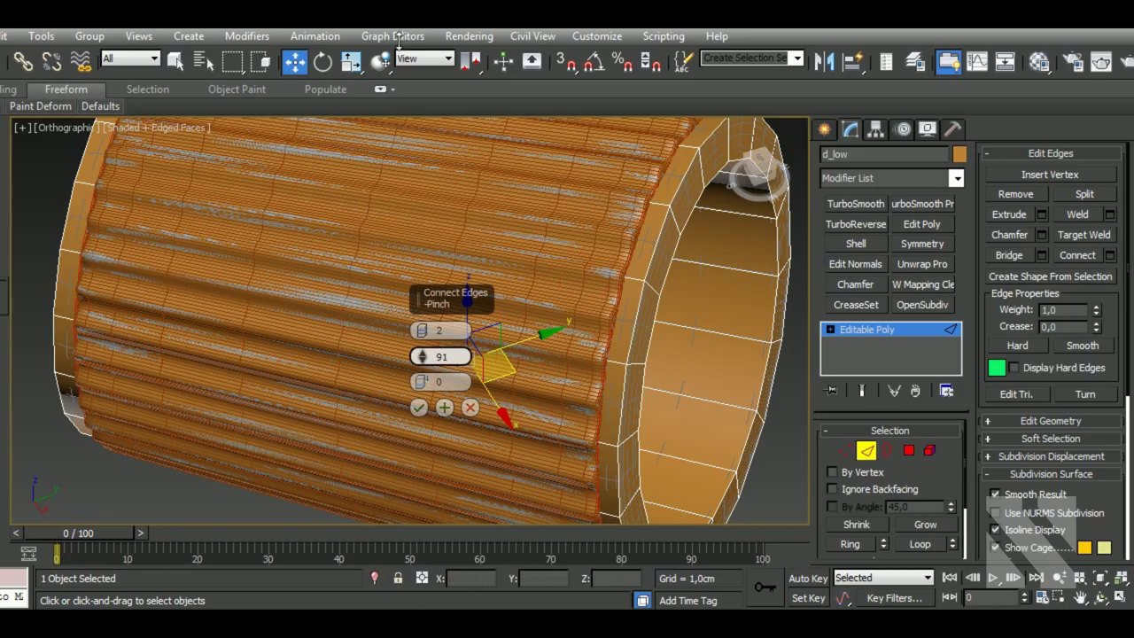
click(418, 406)
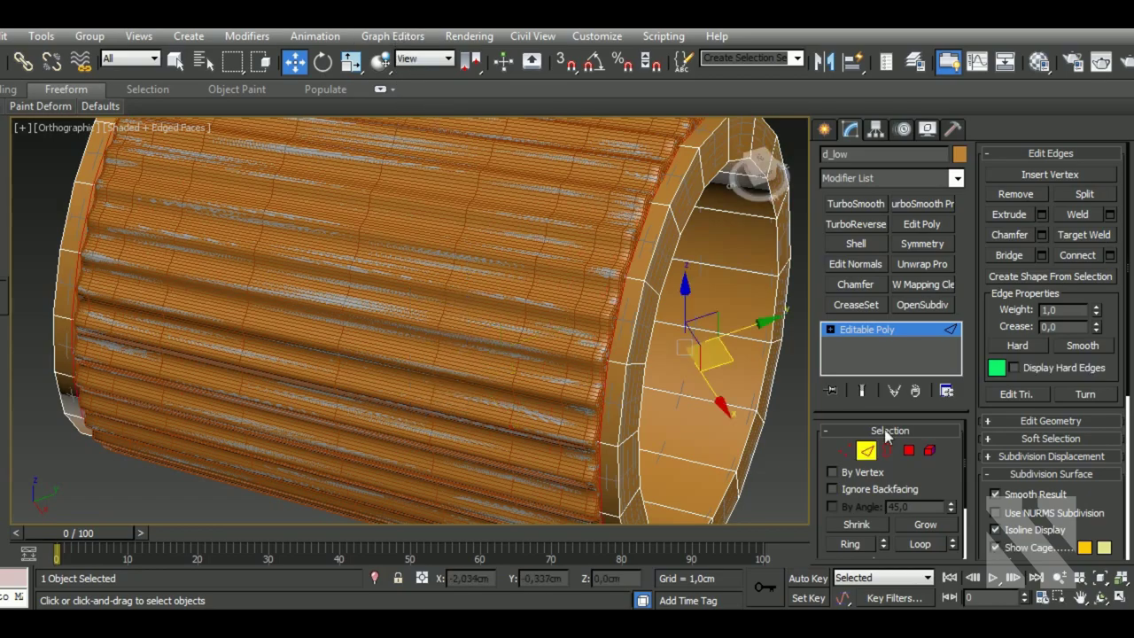
click(908, 452)
scroll(512, 341, down, 3)
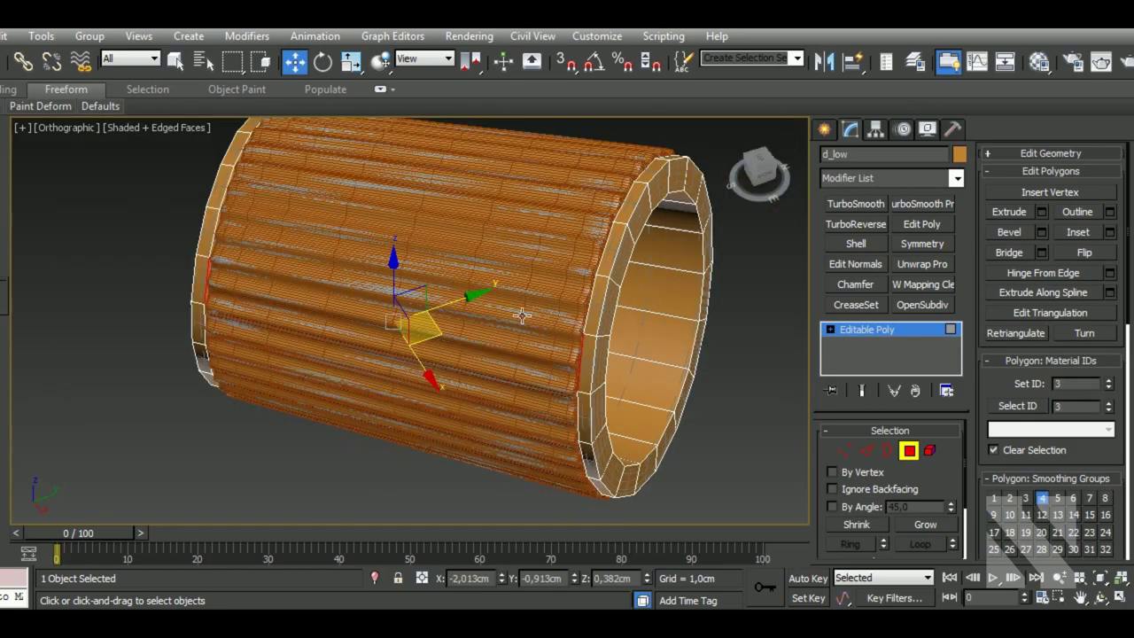
- Bevel the selected barrel polygons with a 0.014cm height and commit it
key(ctrl+shift+b)
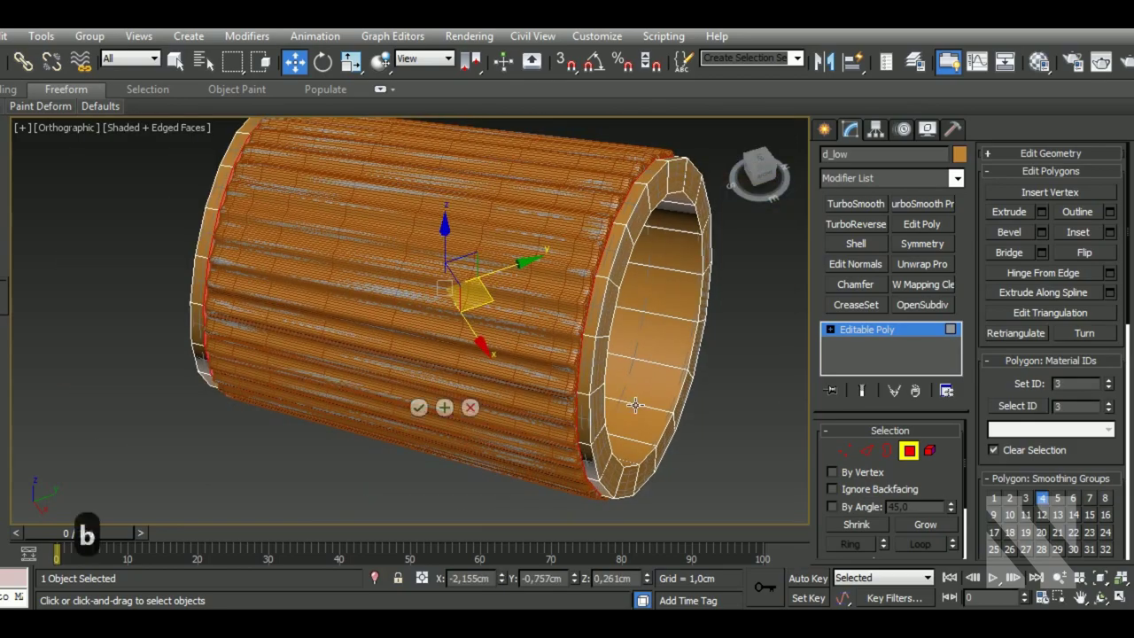
right_click(424, 358)
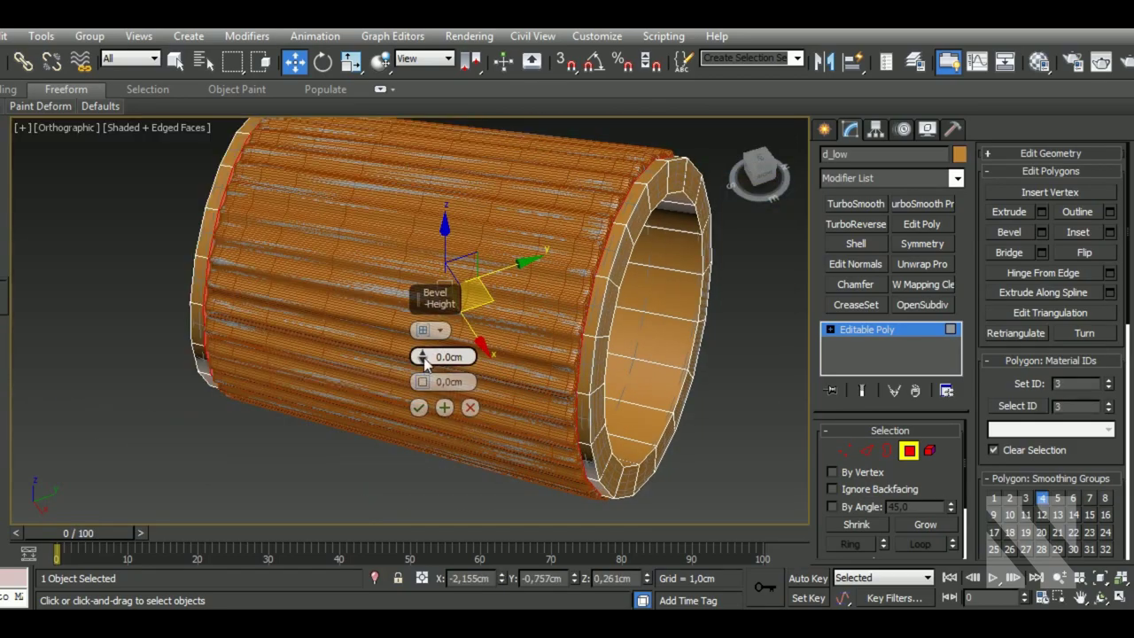
drag(425, 358, 422, 354)
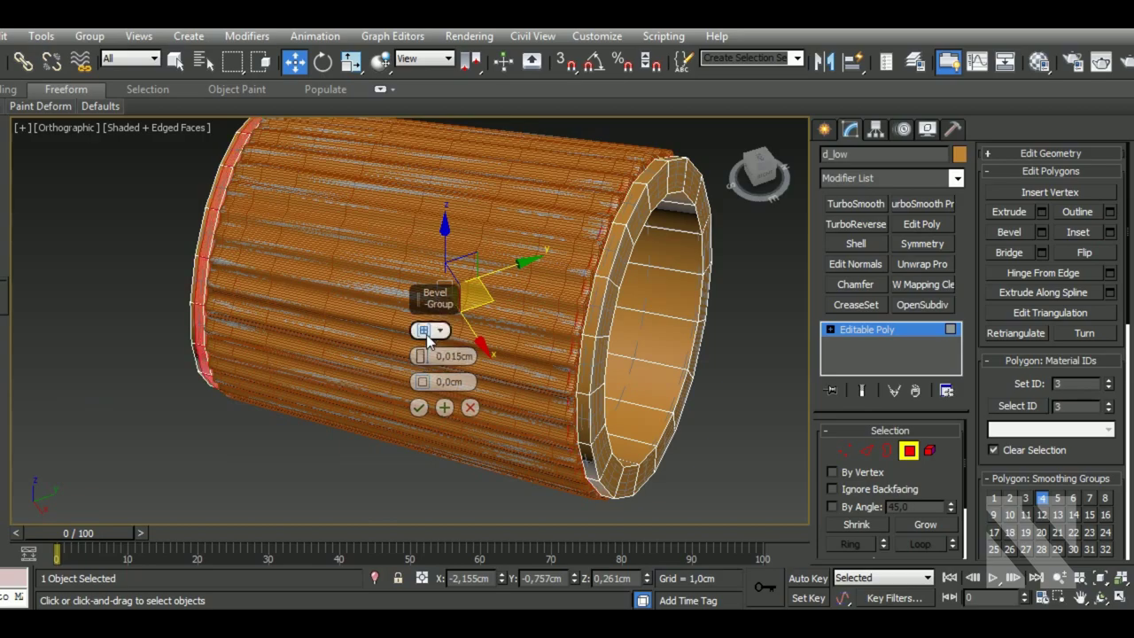
alt+middle_drag(546, 369, 567, 257)
scroll(567, 257, up, 3)
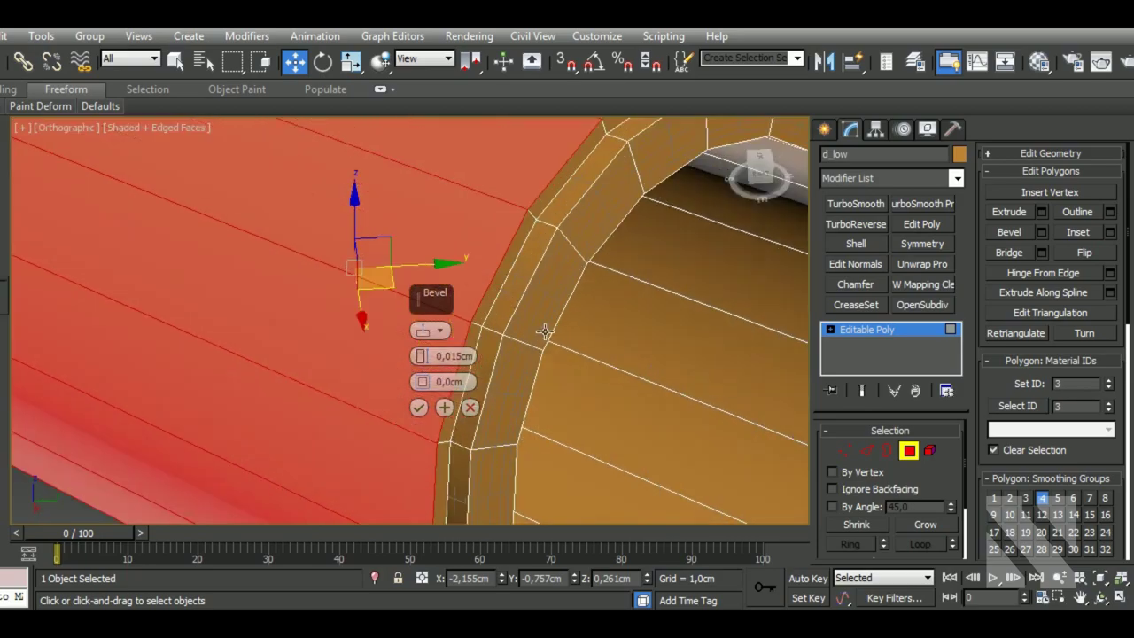
scroll(567, 257, up, 2)
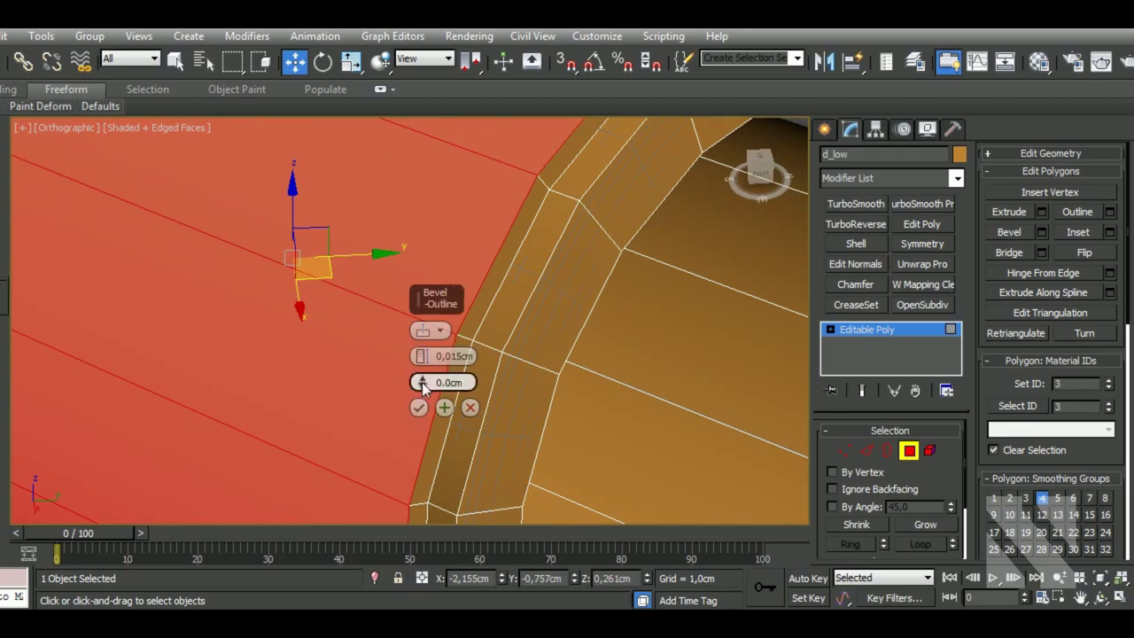
drag(423, 358, 423, 362)
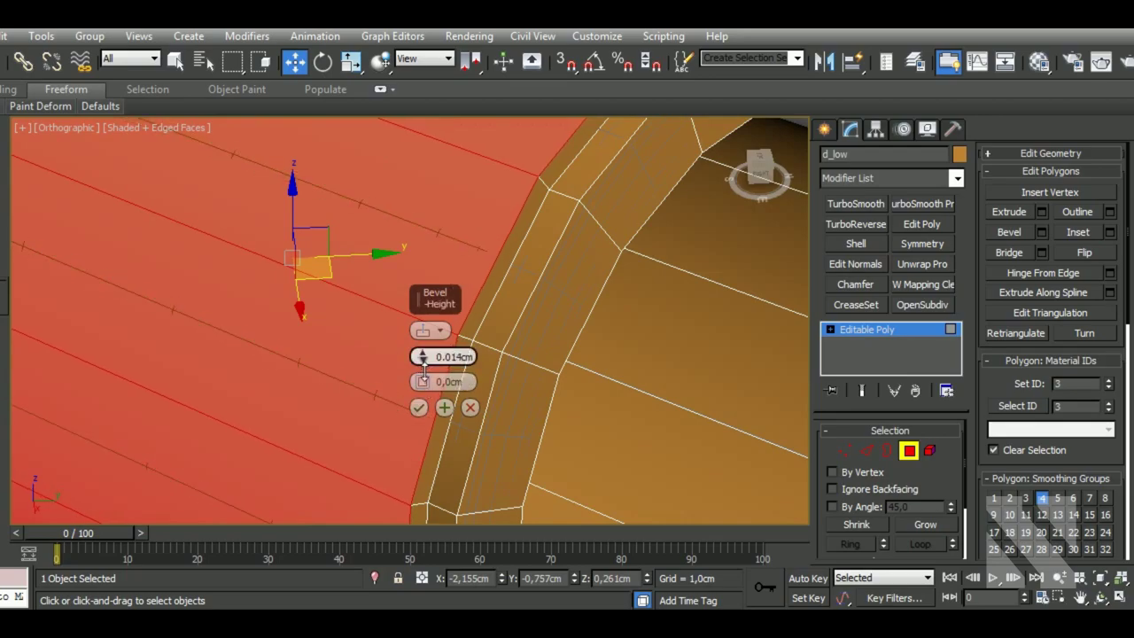
click(418, 408)
- Leave polygon sub-object level and bring the toothpaste tube into view
scroll(463, 405, down, 5)
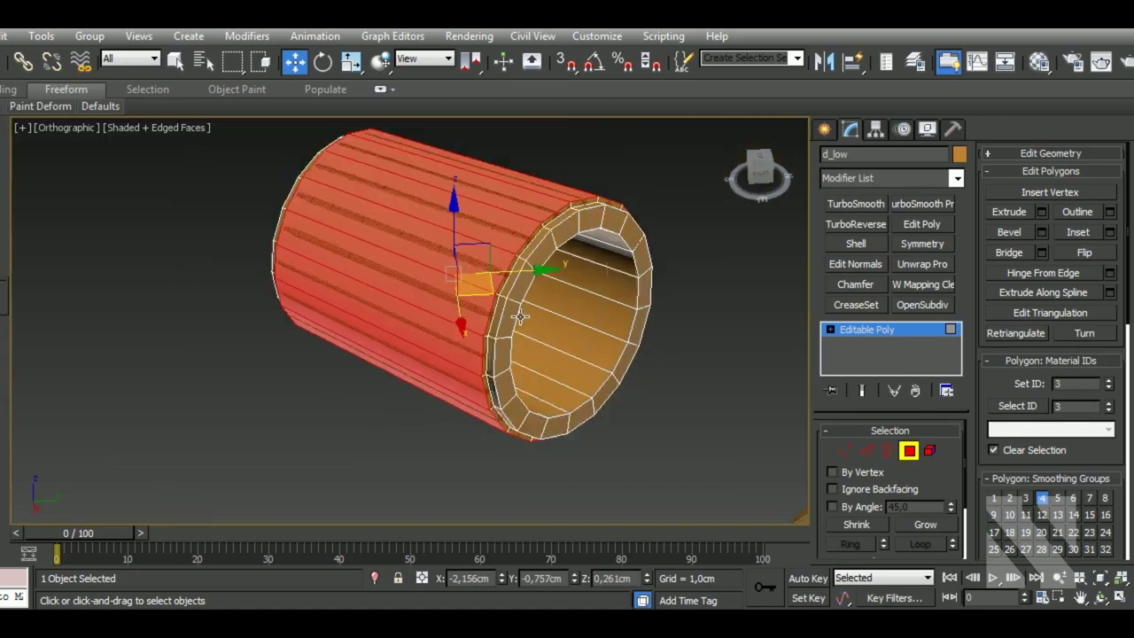
mouse_move(463, 405)
alt+middle_down()
mouse_move(633, 379)
mouse_move(551, 376)
alt+middle_up()
click(862, 333)
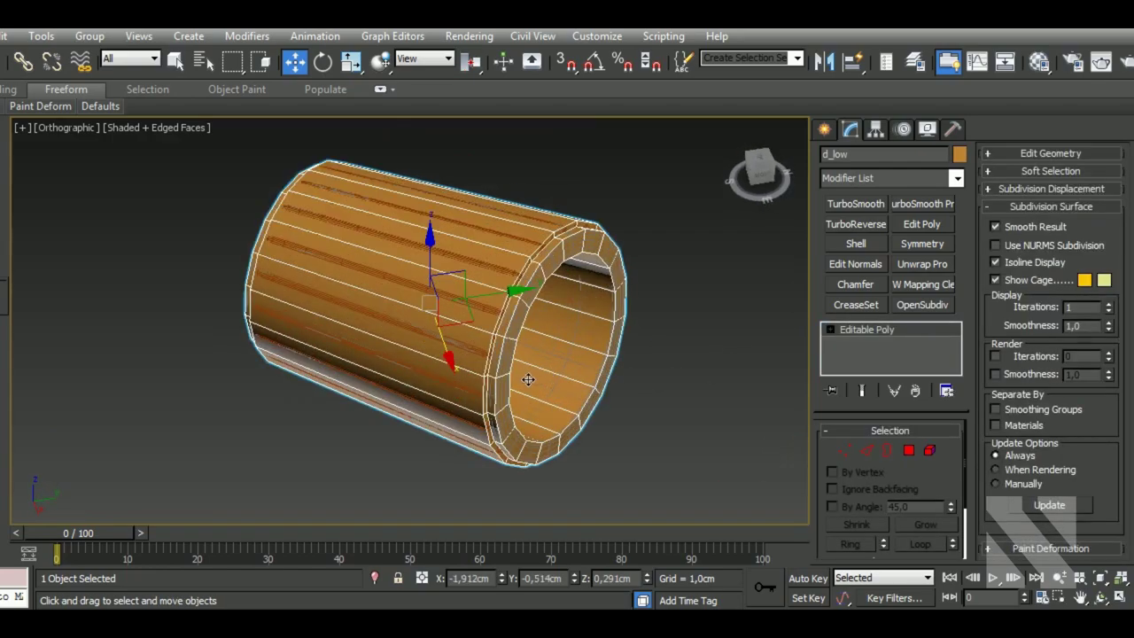
scroll(547, 406, down, 3)
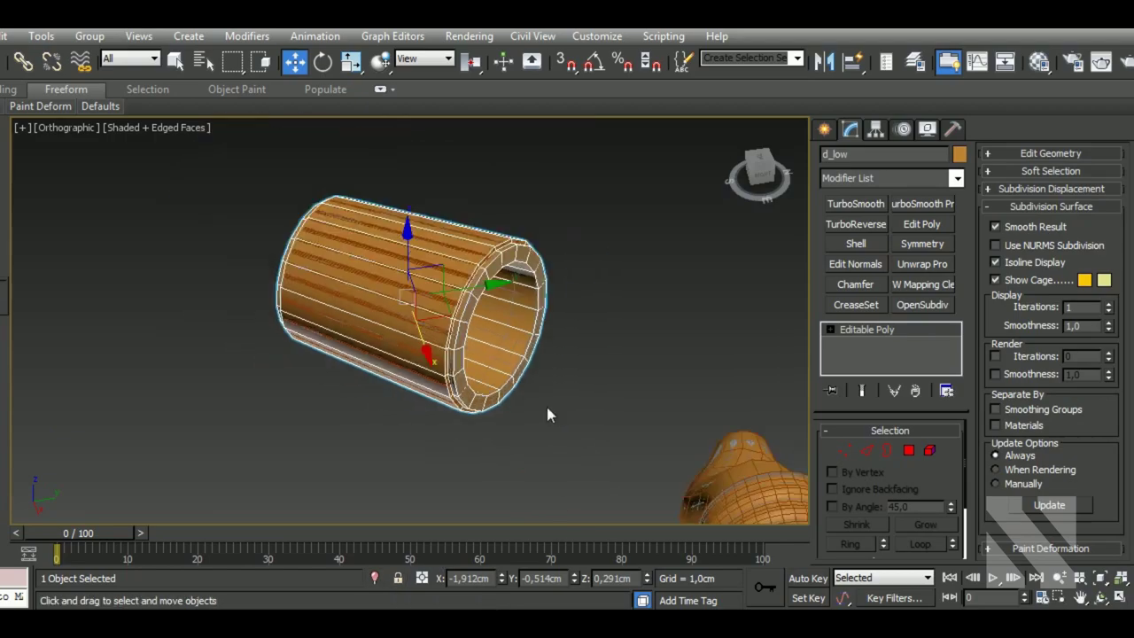
scroll(546, 407, down, 5)
mouse_move(547, 407)
alt+middle_down()
mouse_move(641, 427)
mouse_move(726, 350)
alt+middle_up()
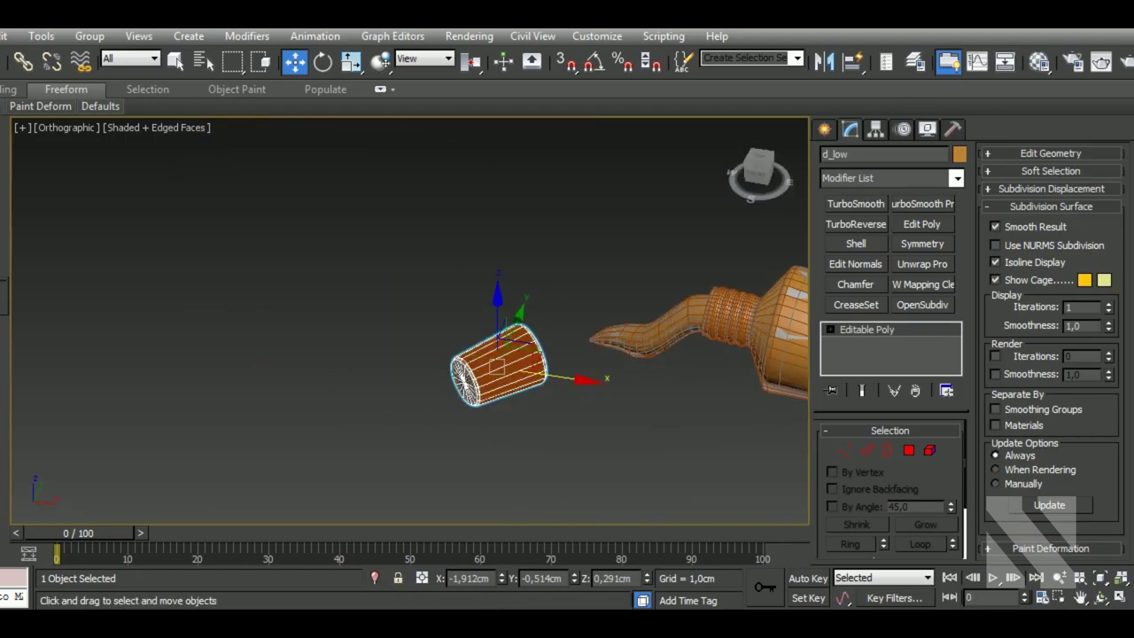
- Delete the stray Object005 from the Scene Explorer
click(915, 61)
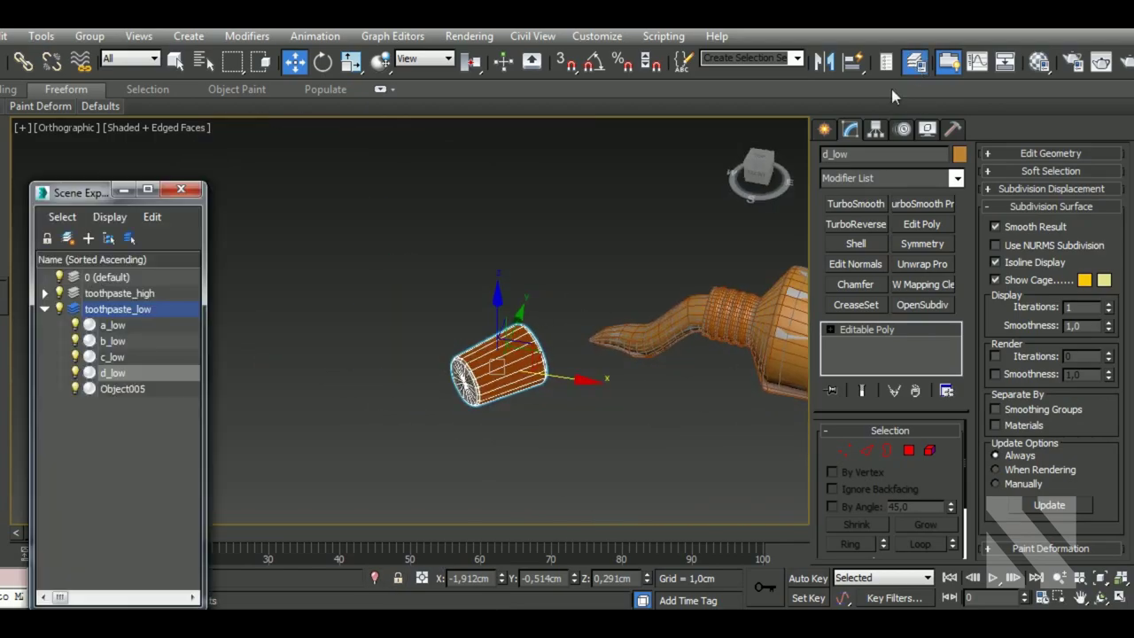
click(145, 391)
mouse_move(531, 416)
alt+middle_down()
mouse_move(537, 430)
mouse_move(517, 445)
alt+middle_up()
key(Delete)
click(499, 399)
scroll(518, 446, up, 3)
scroll(493, 429, up, 3)
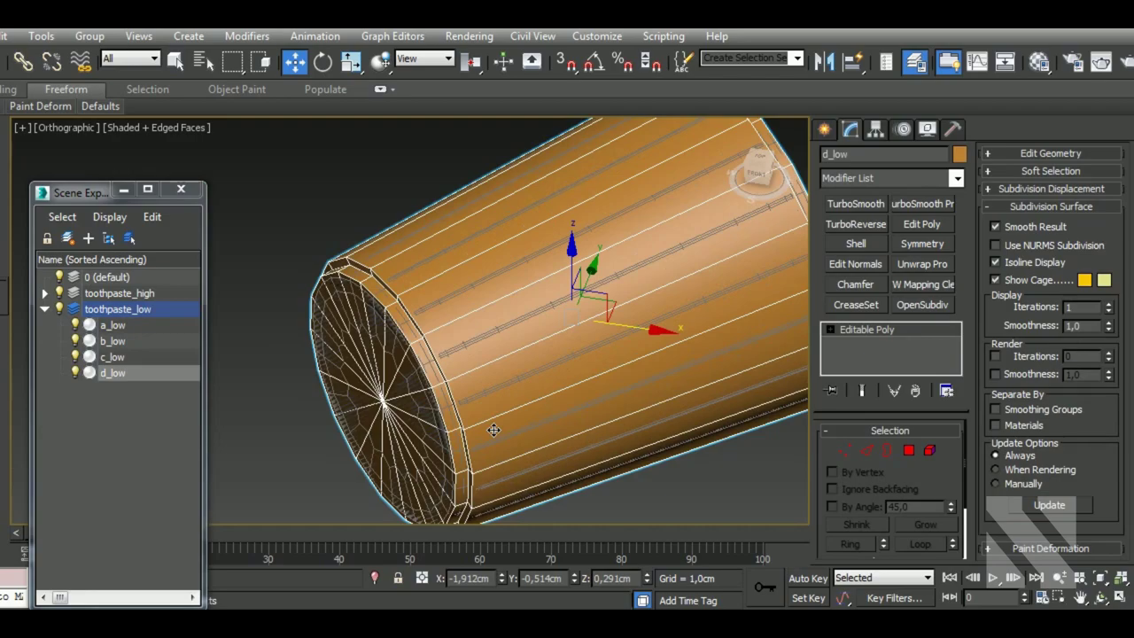
scroll(494, 429, down, 3)
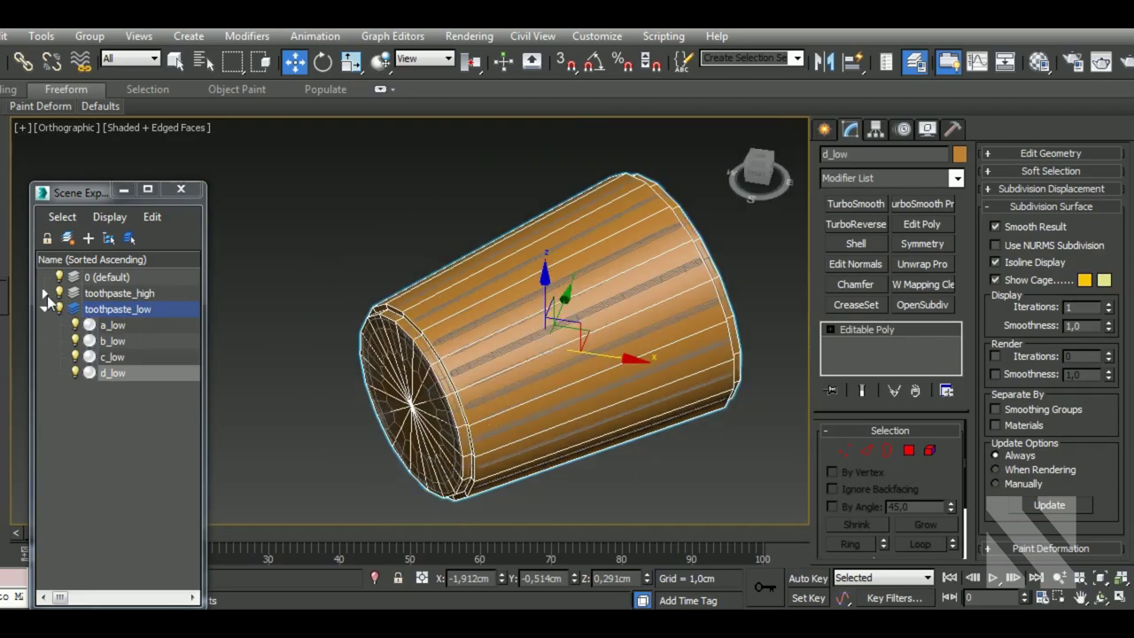
- Rename Cylinder002 in the toothpaste_high layer to 'd_high'
click(45, 294)
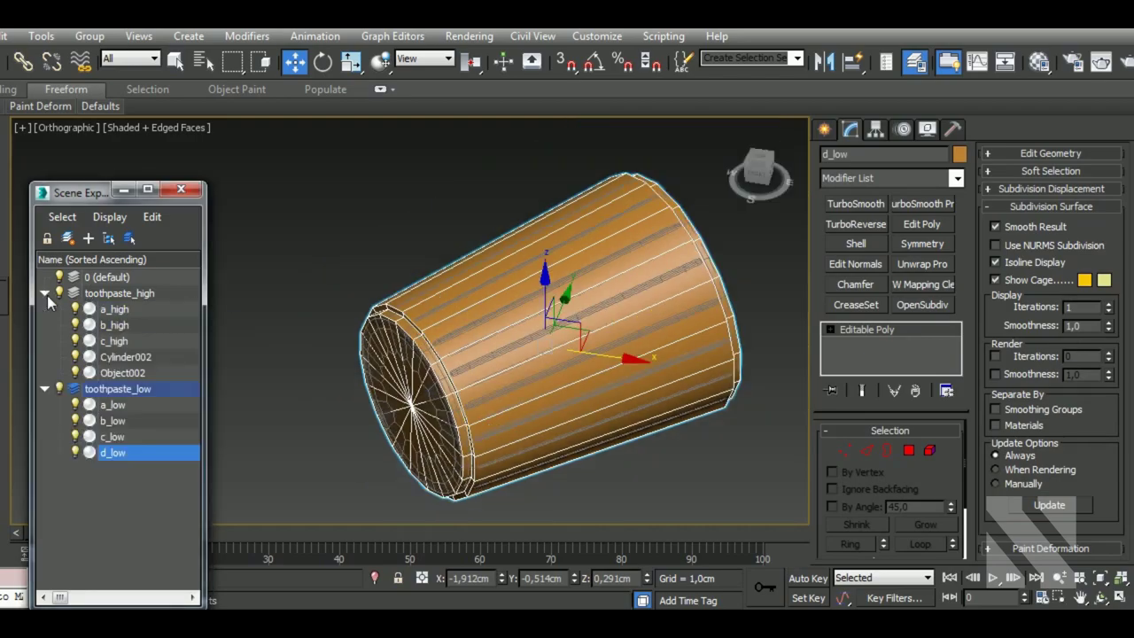
click(150, 357)
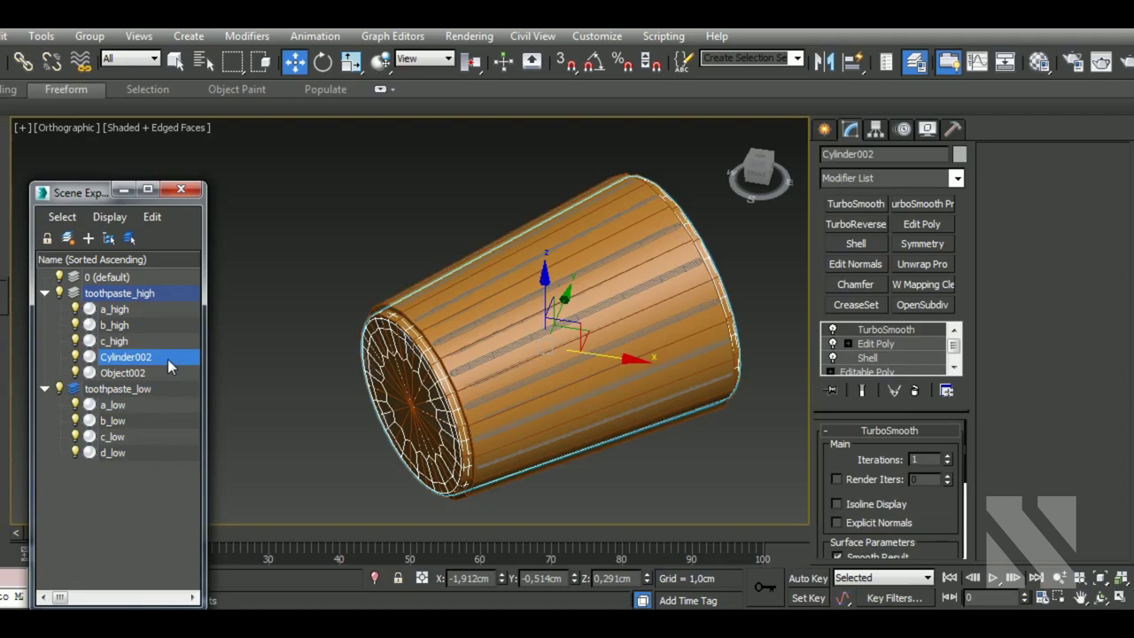
double_click(916, 158)
text(d_hig)
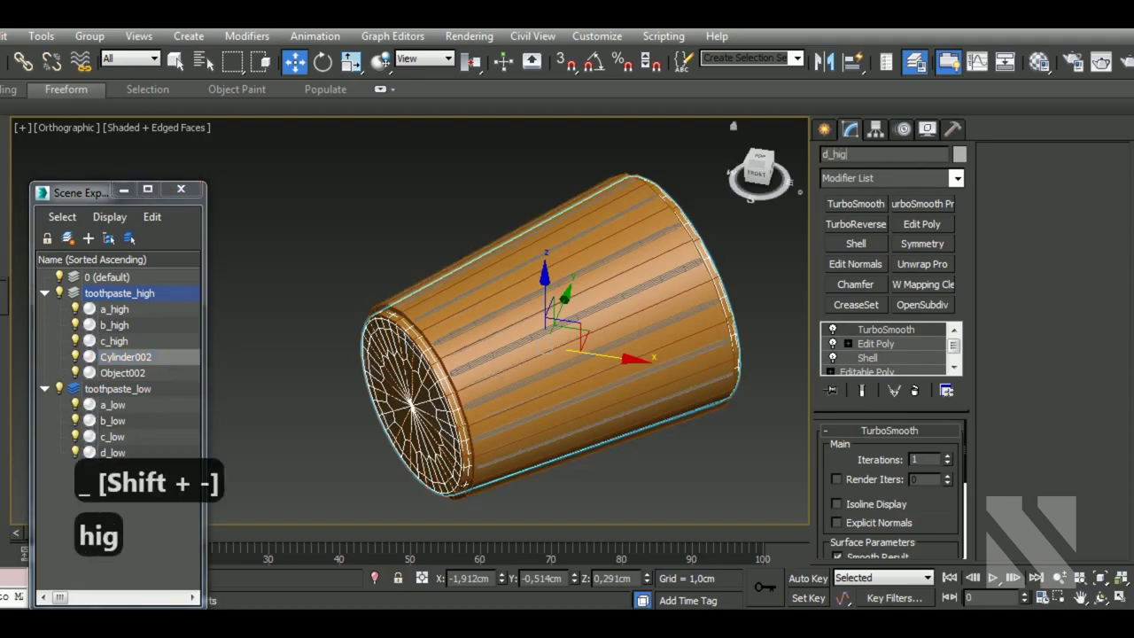
text(h)
key(Return)
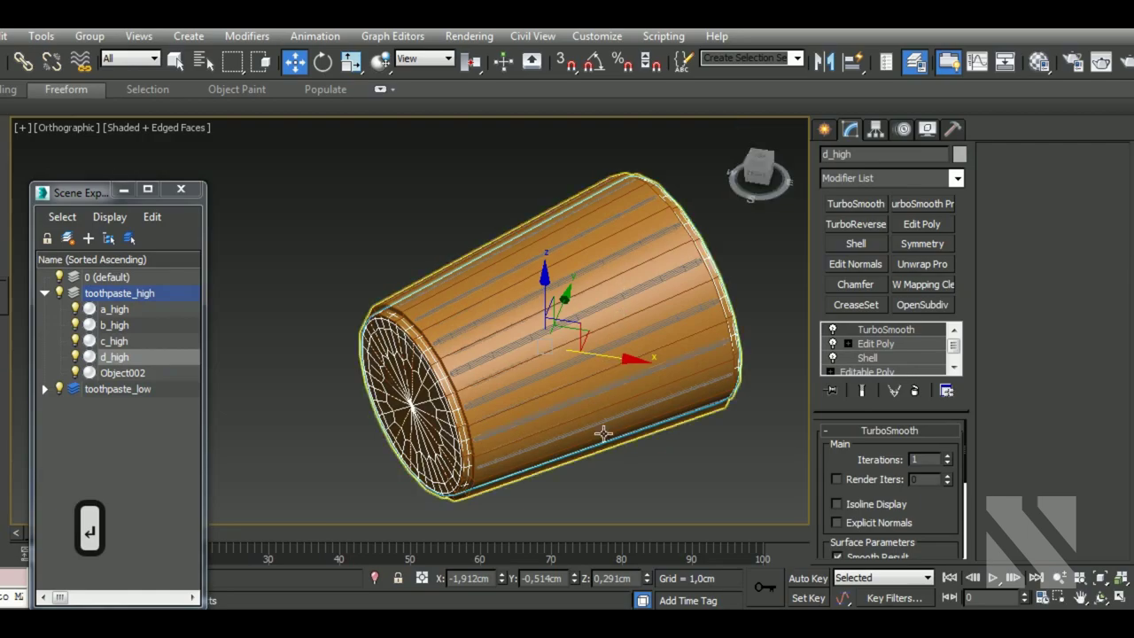
scroll(602, 431, down, 2)
- Hide the whole toothpaste_high layer
mouse_move(587, 392)
alt+middle_down()
mouse_move(655, 396)
mouse_move(602, 387)
alt+middle_up()
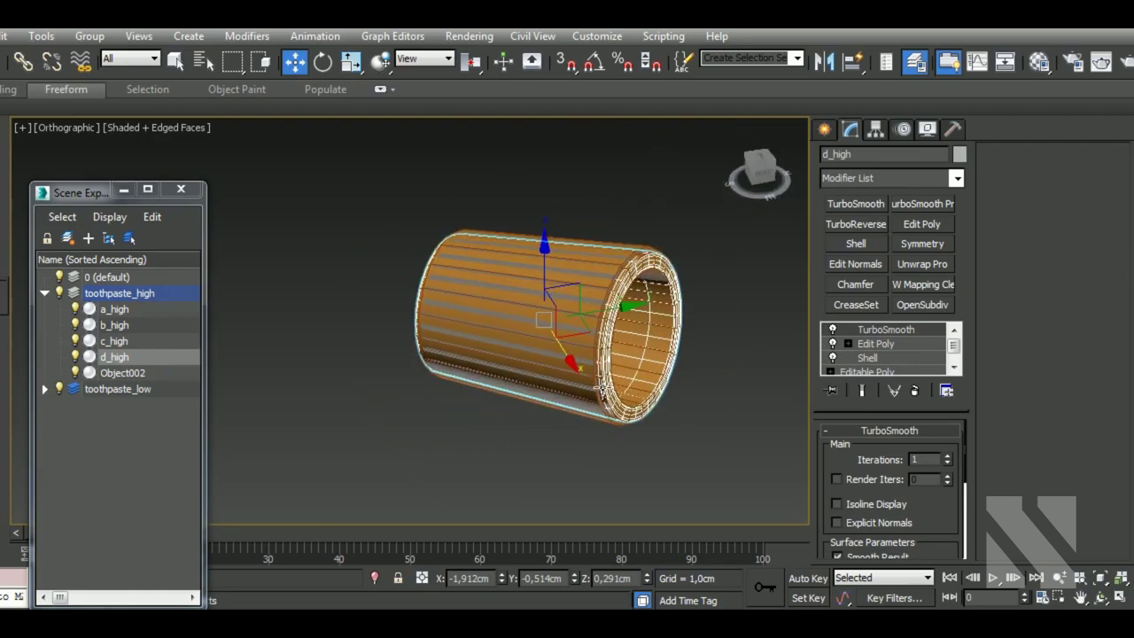
click(61, 295)
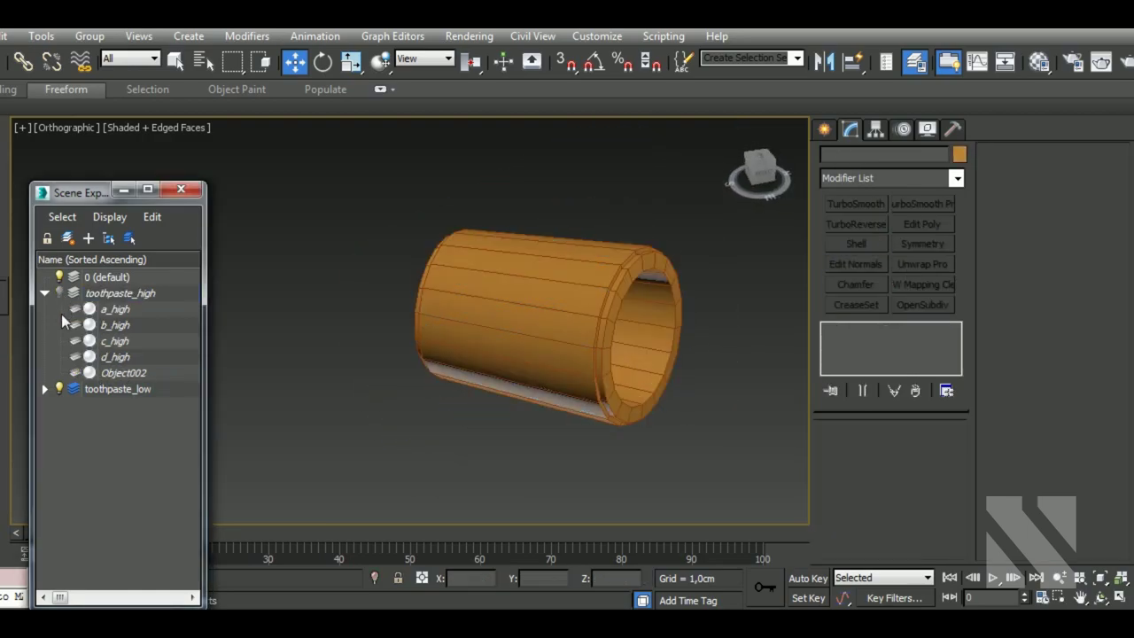
scroll(531, 399, down, 3)
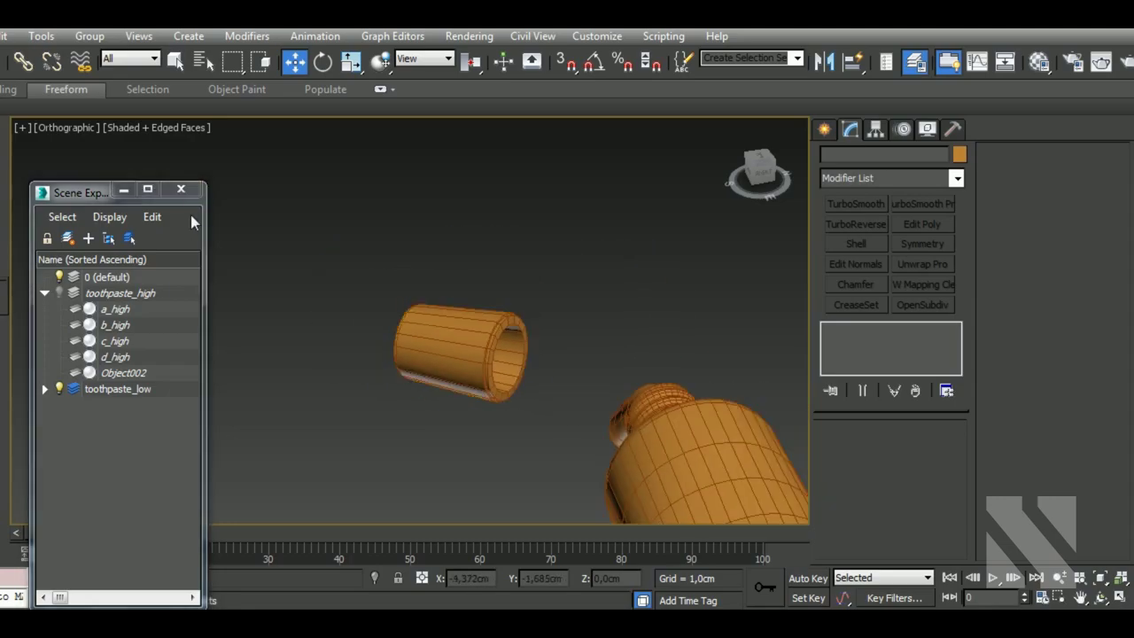
scroll(505, 306, down, 4)
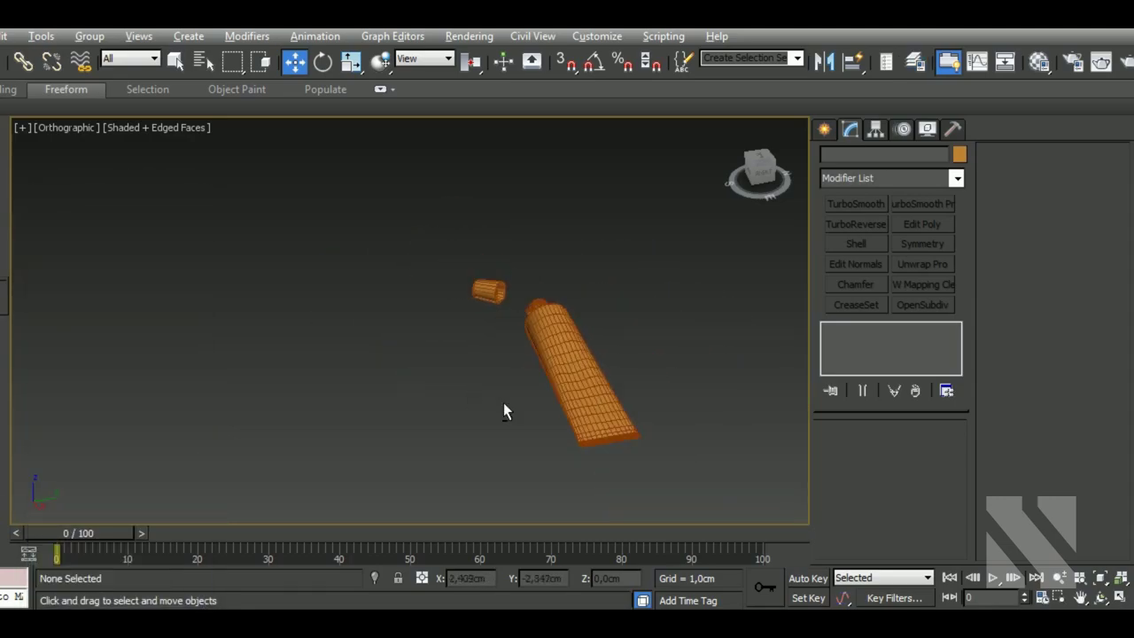
alt+middle_drag(503, 402, 620, 401)
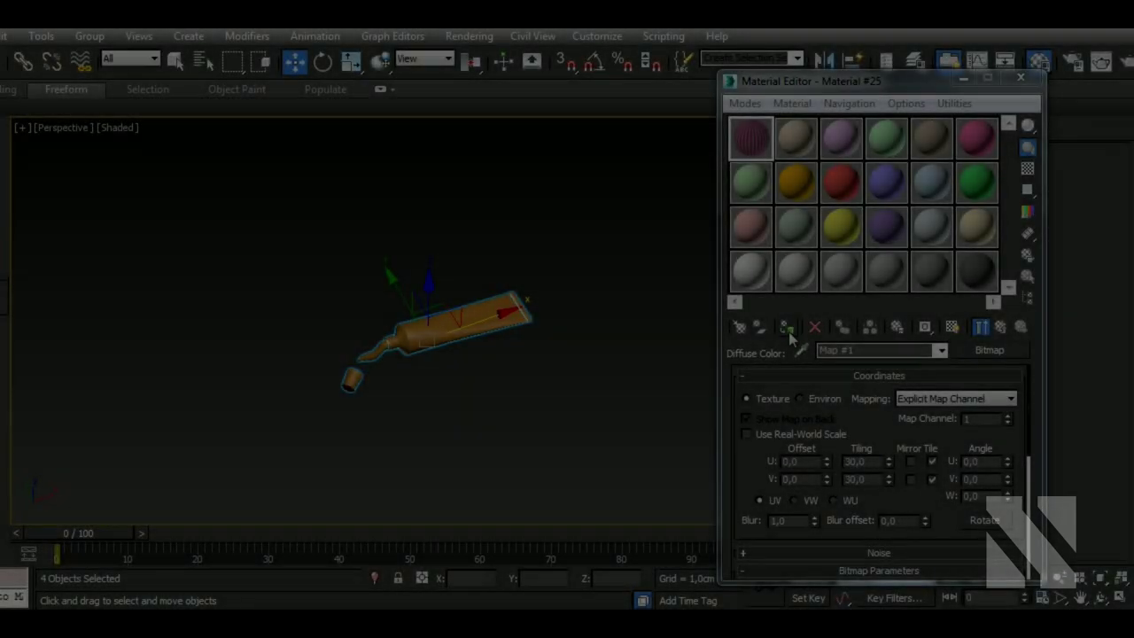
- Assign the pink checker material to the four low-poly parts and close the Material Editor
click(786, 327)
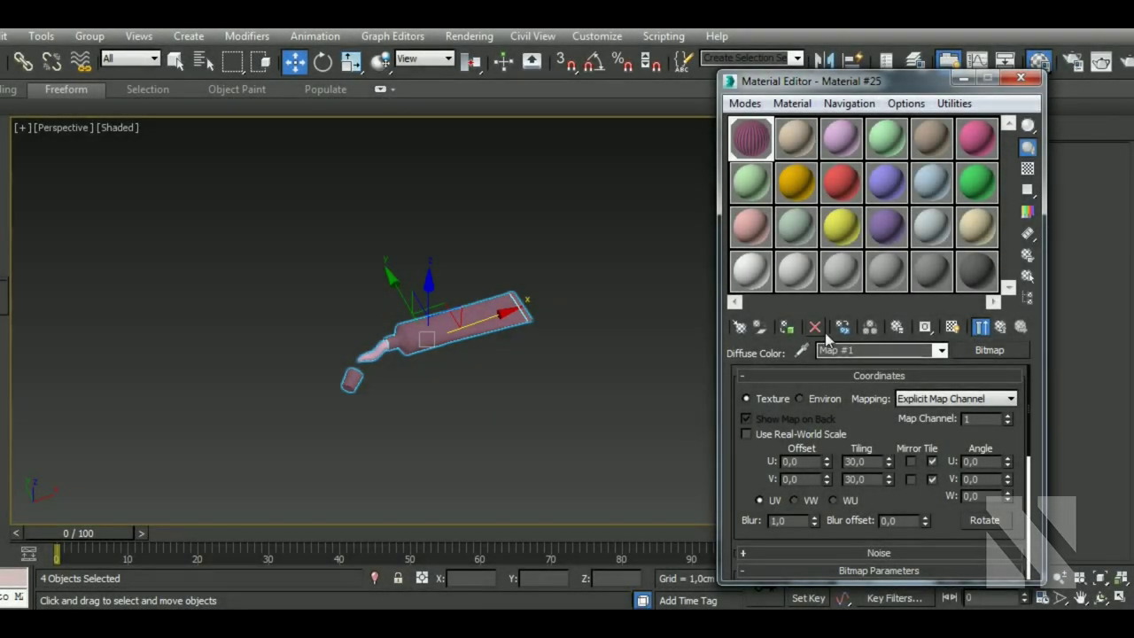
click(1021, 78)
scroll(464, 356, up, 5)
scroll(520, 335, up, 3)
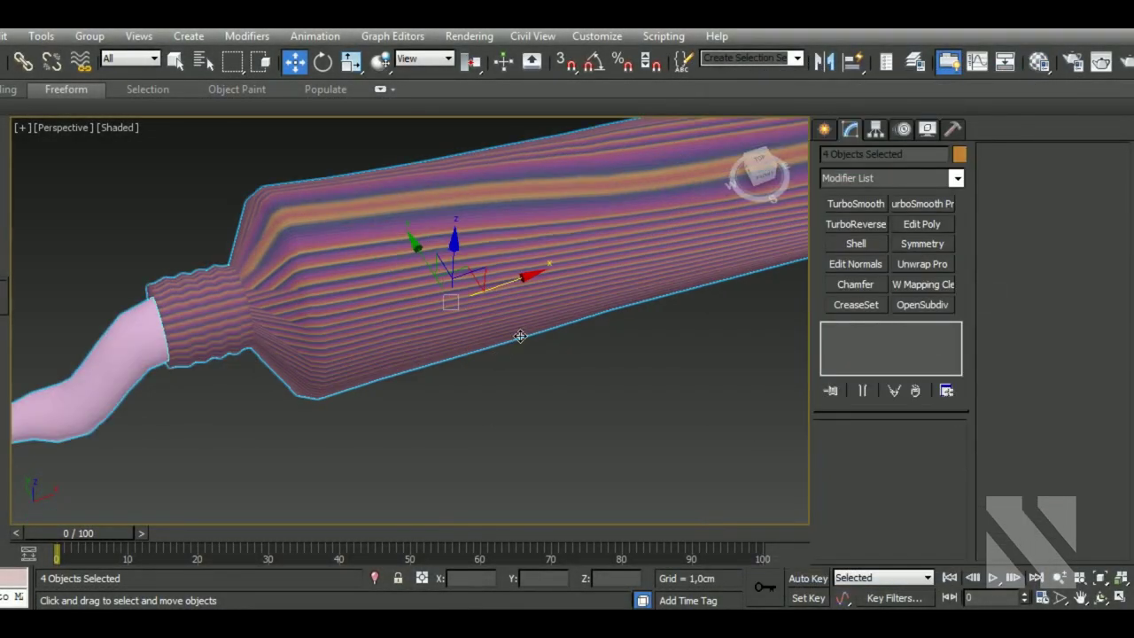
- Select a_low alone and add an Unwrap UVW modifier to it
click(520, 336)
scroll(520, 336, down, 2)
scroll(520, 336, down, 3)
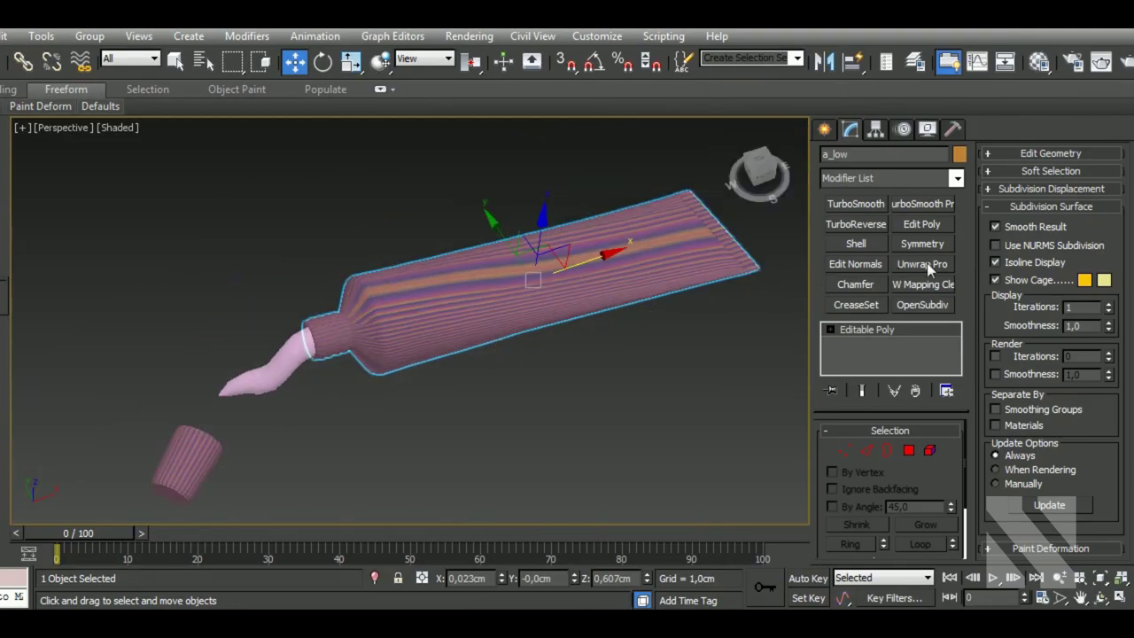
click(926, 262)
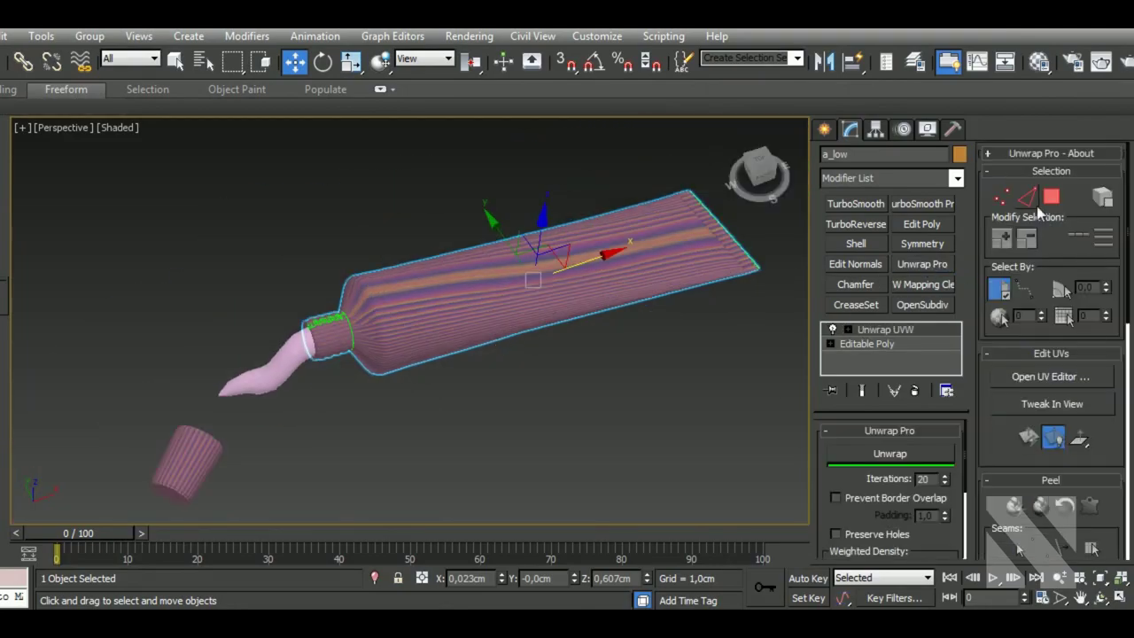
- In the UV editor, apply Box Mapping projection to all of a_low's faces
click(1050, 376)
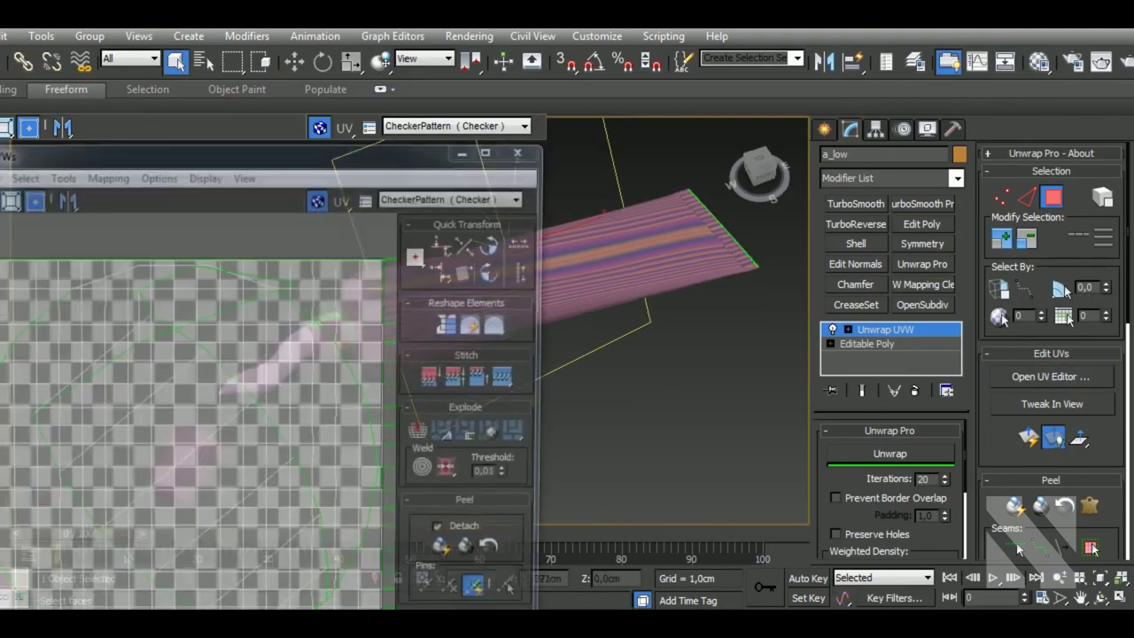
scroll(668, 324, down, 3)
drag(721, 278, 588, 363)
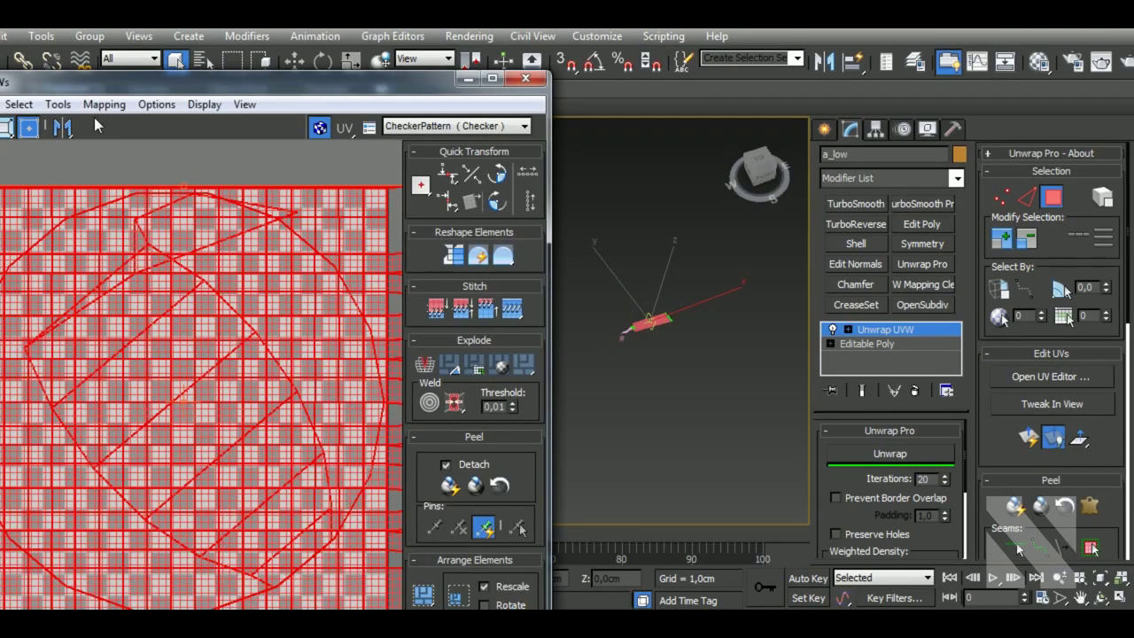
click(103, 103)
click(133, 150)
click(44, 42)
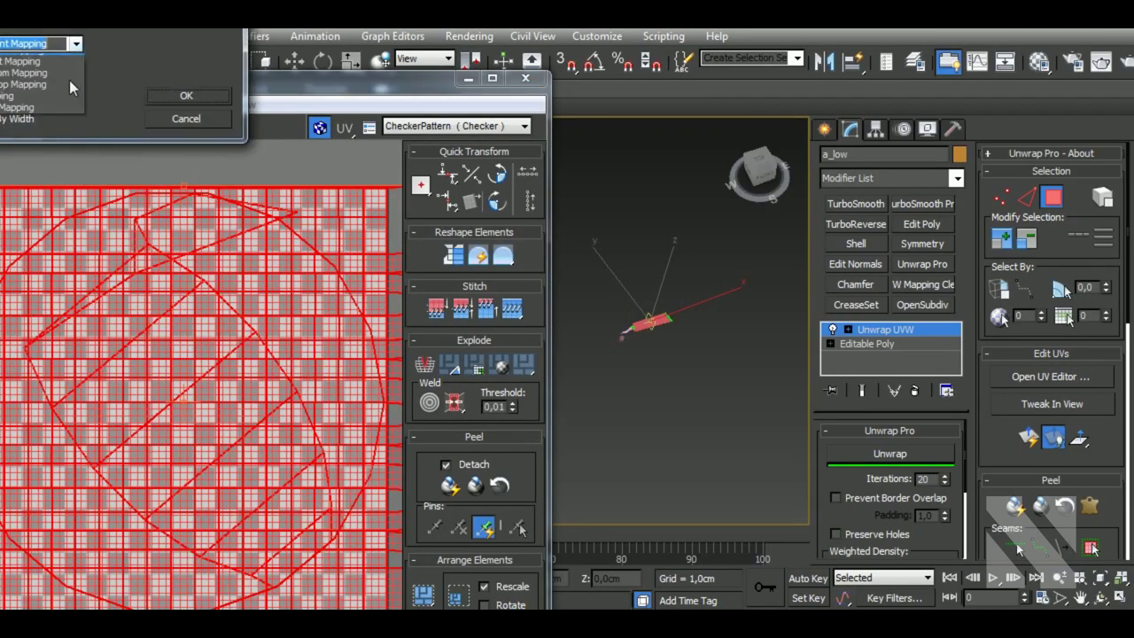
click(35, 85)
drag(157, 15, 219, 99)
click(247, 180)
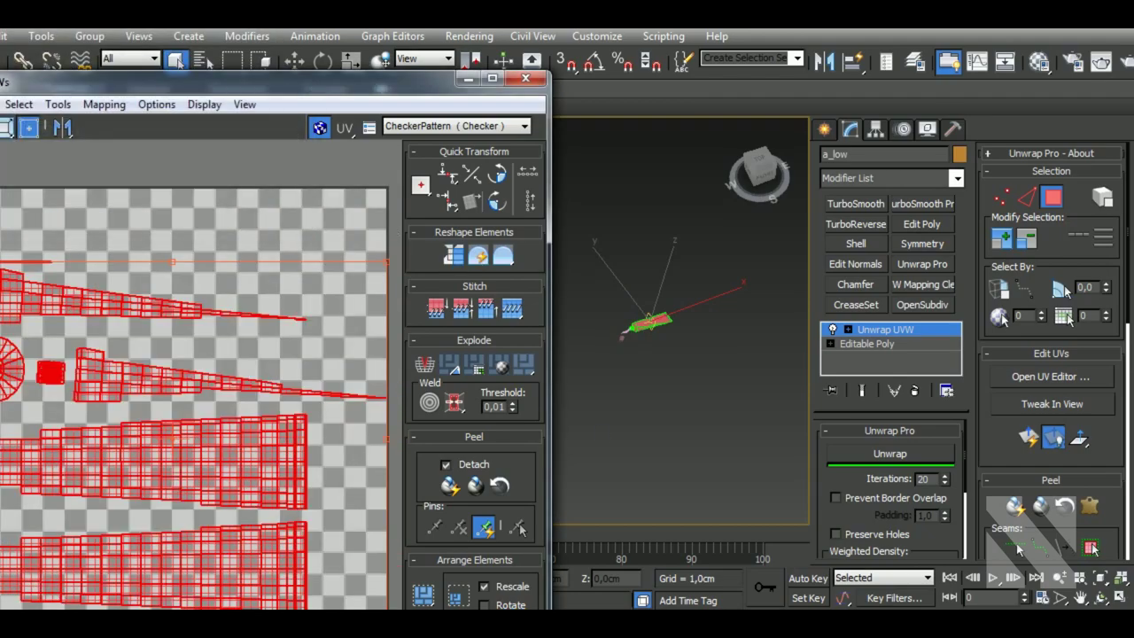
- Pack the UV clusters into the 0–1 tile and zoom out to see the whole layout
drag(533, 493, 517, 253)
click(423, 486)
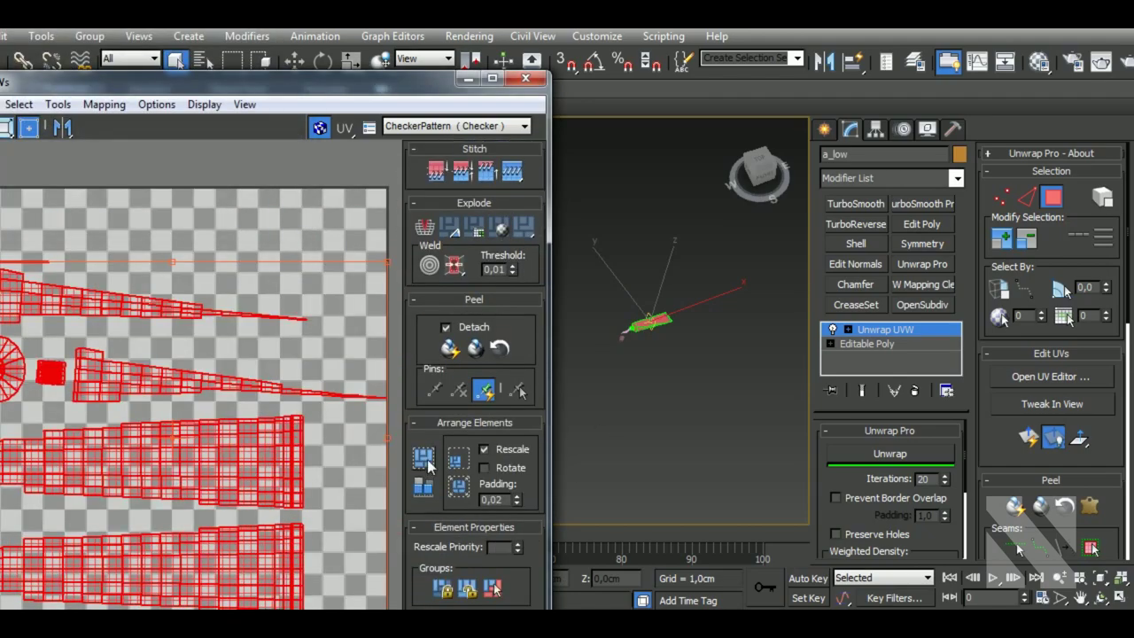
scroll(691, 354, up, 3)
scroll(690, 352, up, 5)
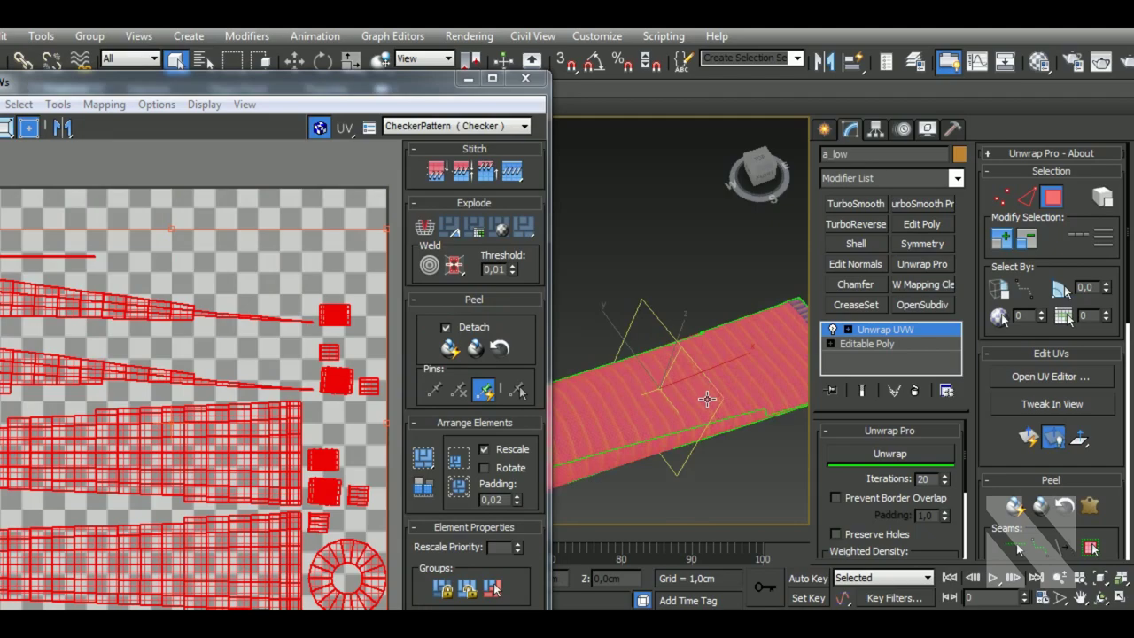
mouse_move(709, 399)
alt+middle_down()
mouse_move(697, 430)
mouse_move(720, 461)
alt+middle_up()
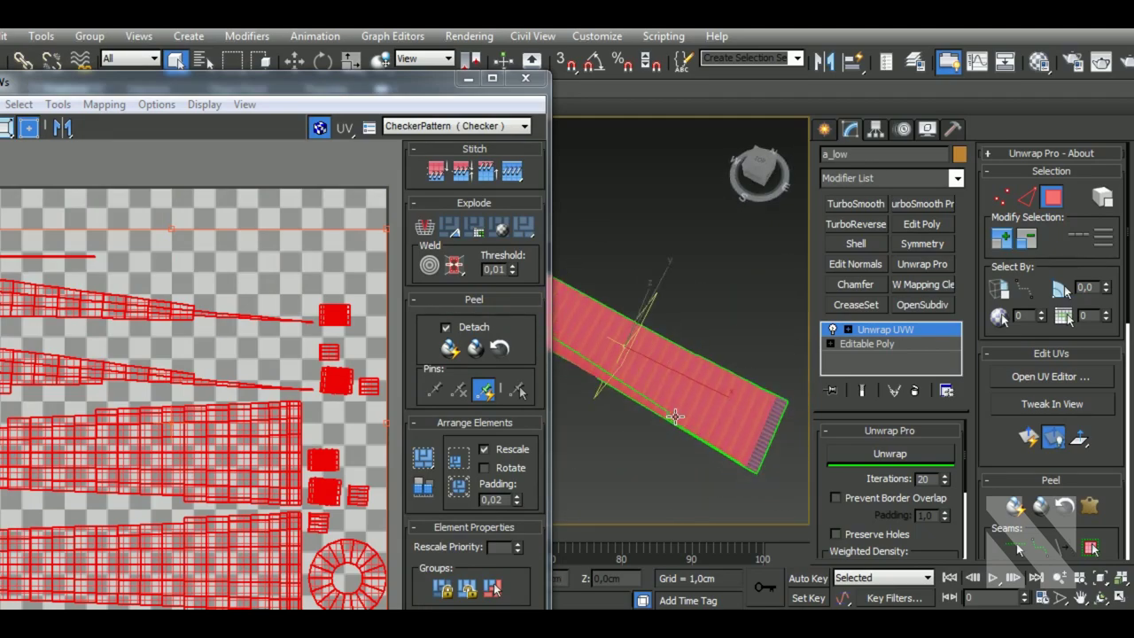
scroll(677, 421, up, 5)
scroll(675, 416, down, 3)
scroll(675, 417, down, 2)
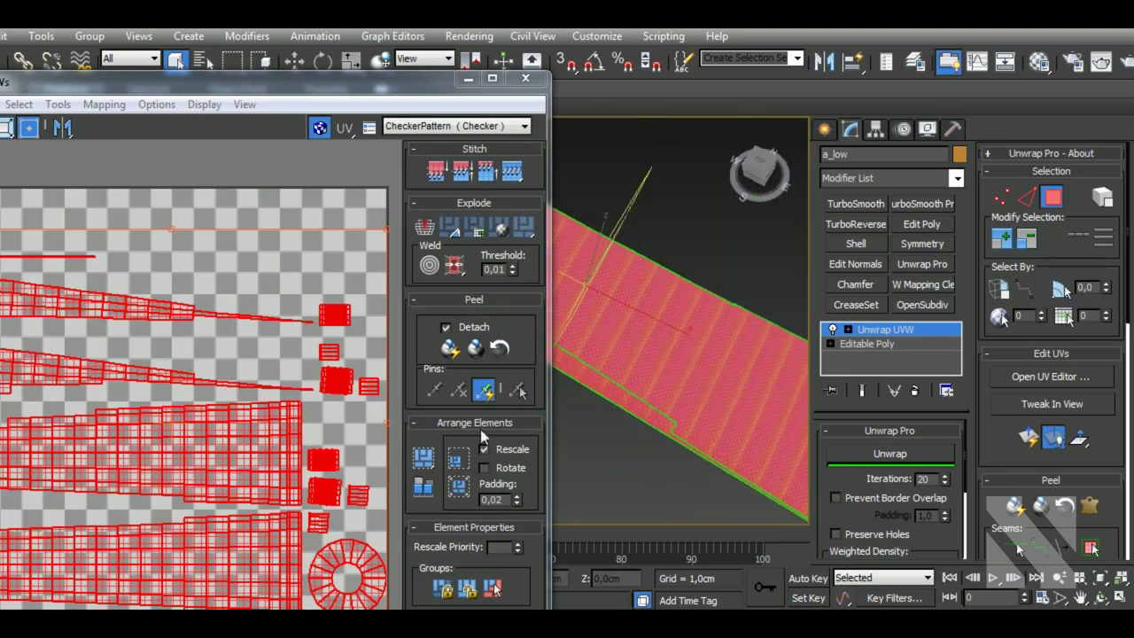
scroll(174, 343, down, 2)
scroll(175, 343, down, 2)
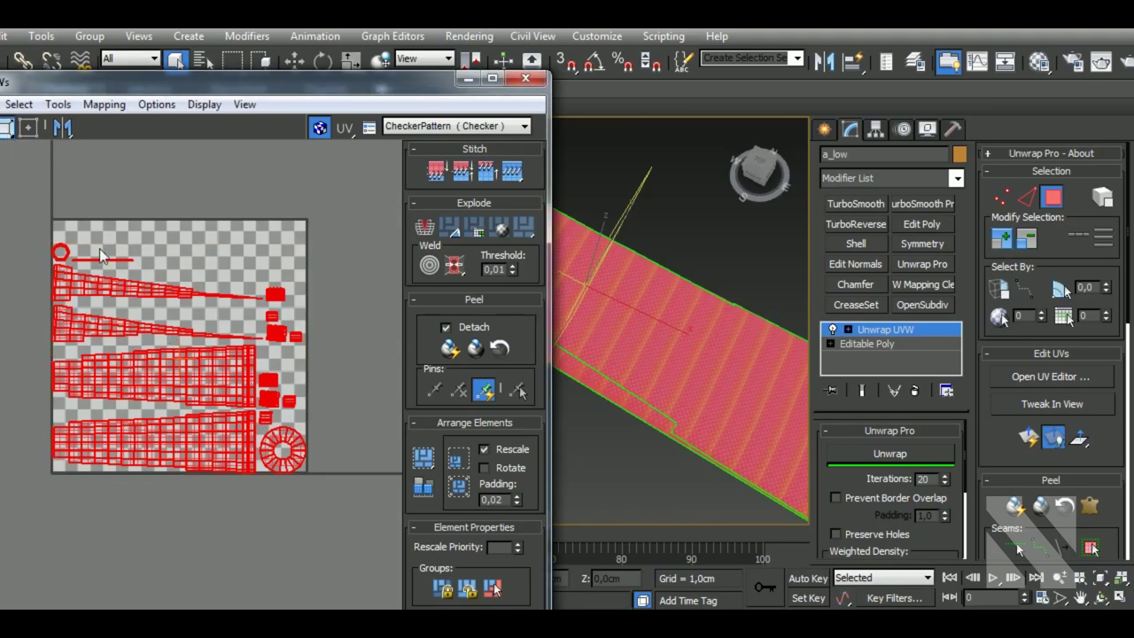
- Set the checker map's U and V tiling to 10, after first trying 20
click(1039, 60)
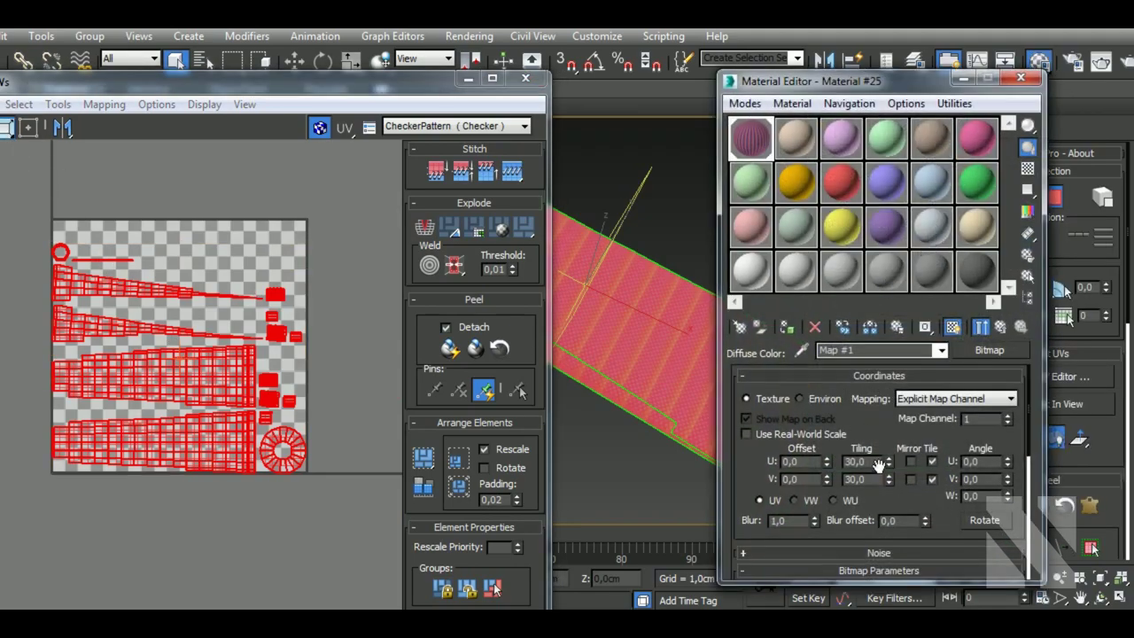
text(20)
key(Tab)
text(2)
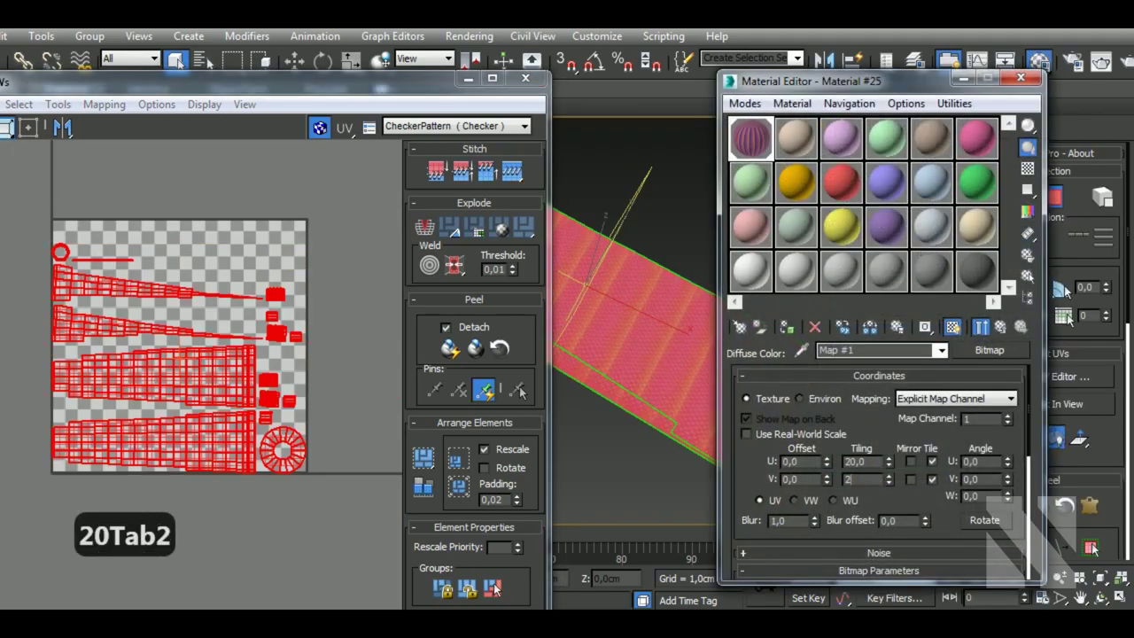
text(0,0)
key(Return)
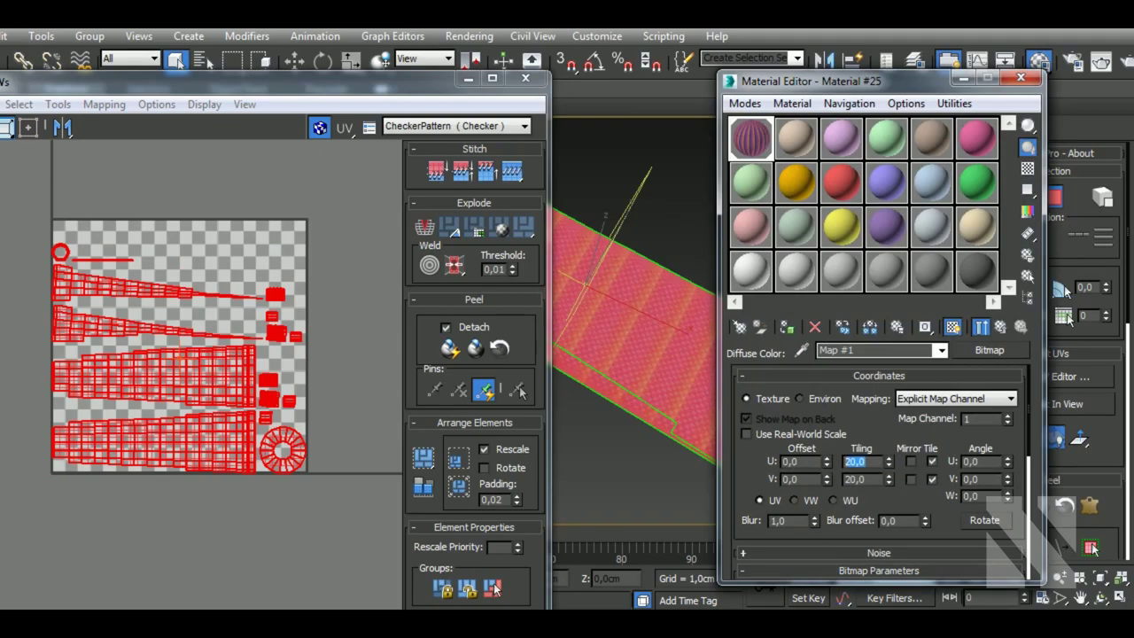
text(10)
key(Tab)
text(10)
key(Return)
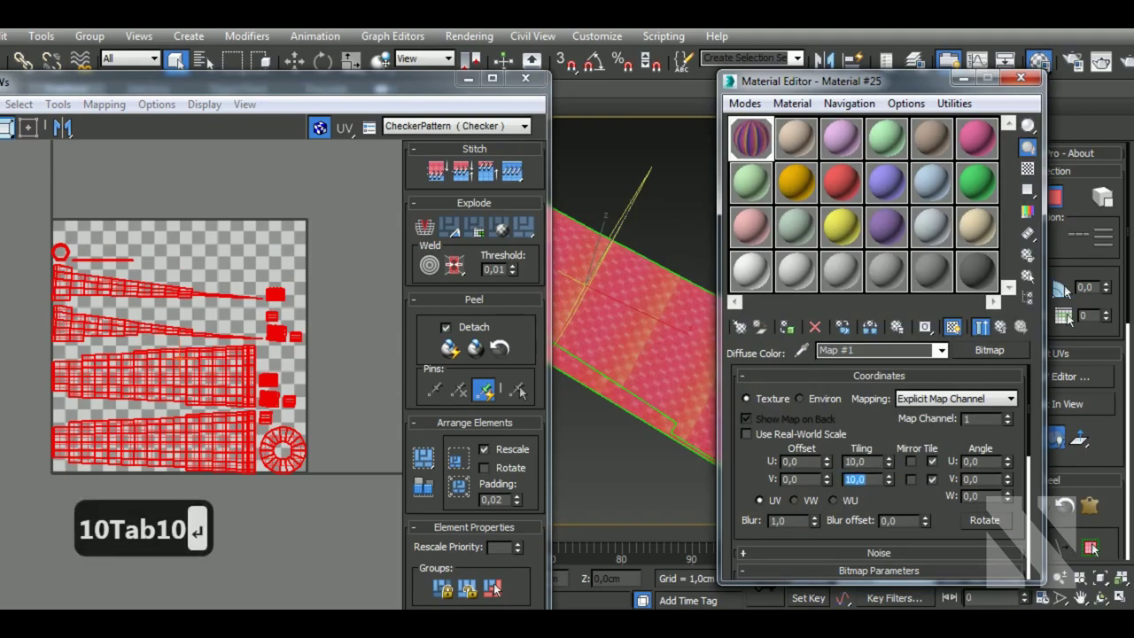
click(1020, 78)
- Leave face sub-object mode with Ctrl+B to close the Edit UVWs editor
scroll(686, 387, up, 3)
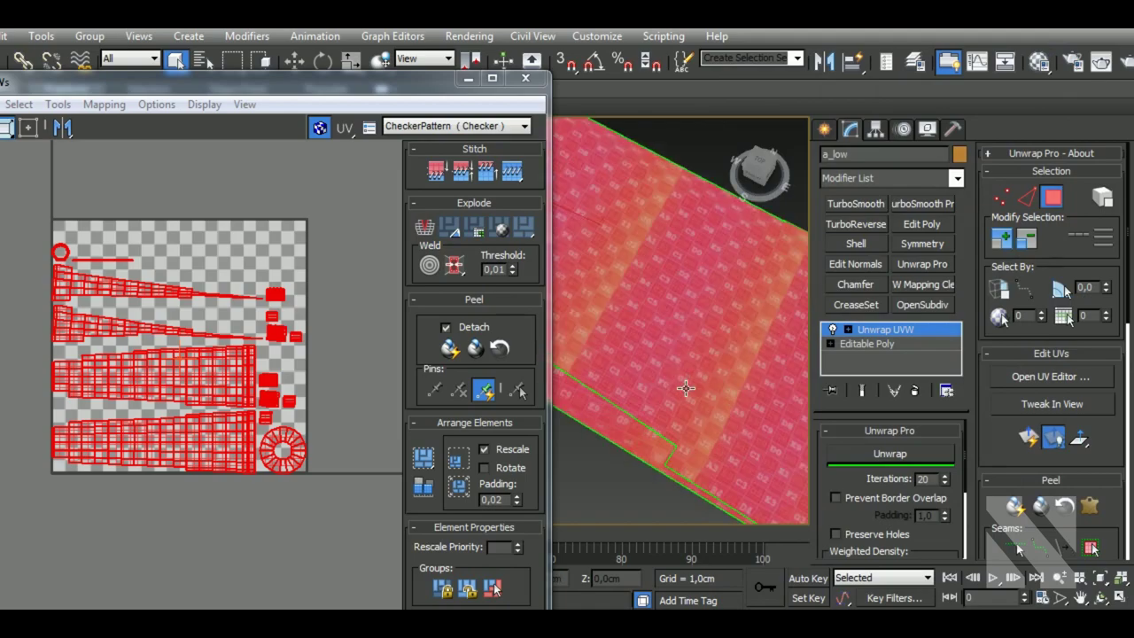
scroll(685, 387, up, 2)
scroll(686, 387, down, 2)
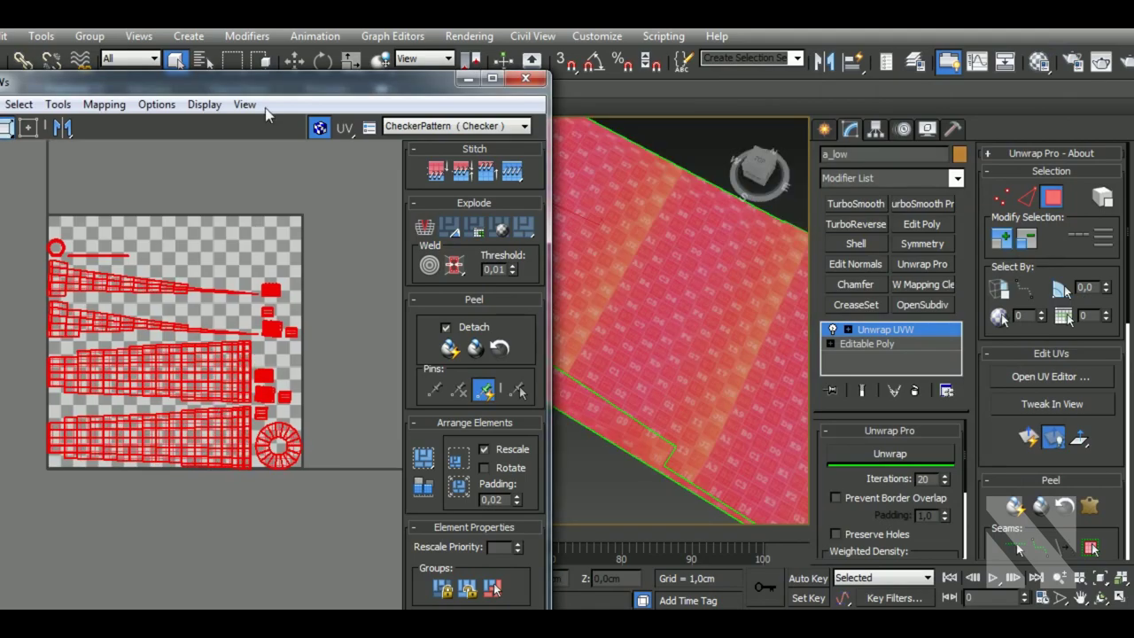
drag(265, 84, 292, 99)
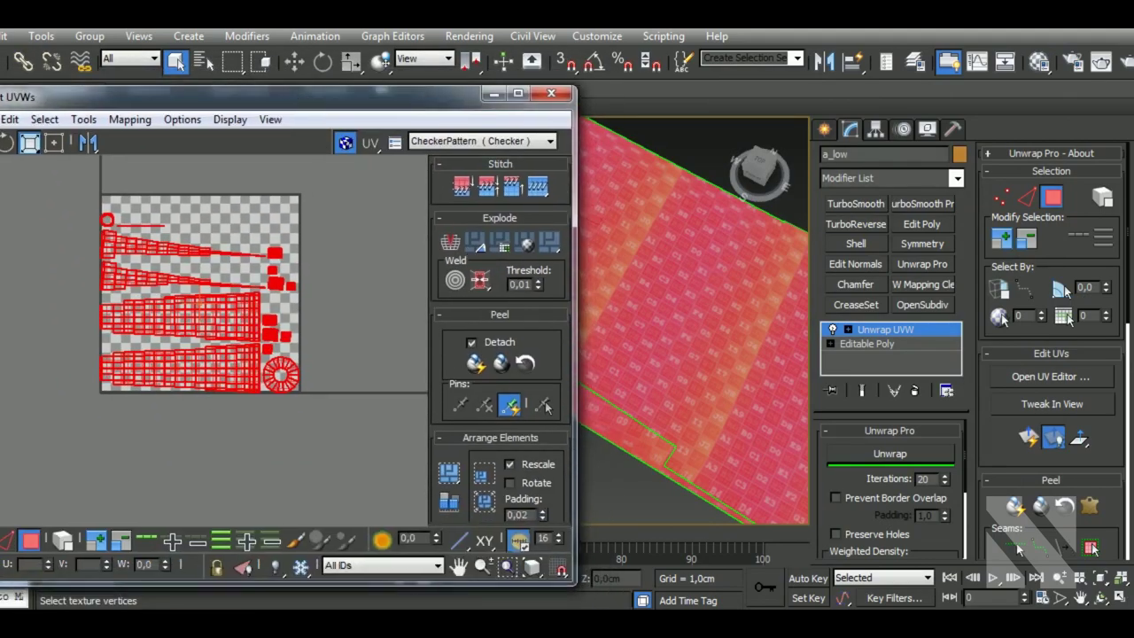
middle_drag(720, 460, 747, 447)
key(ctrl+b)
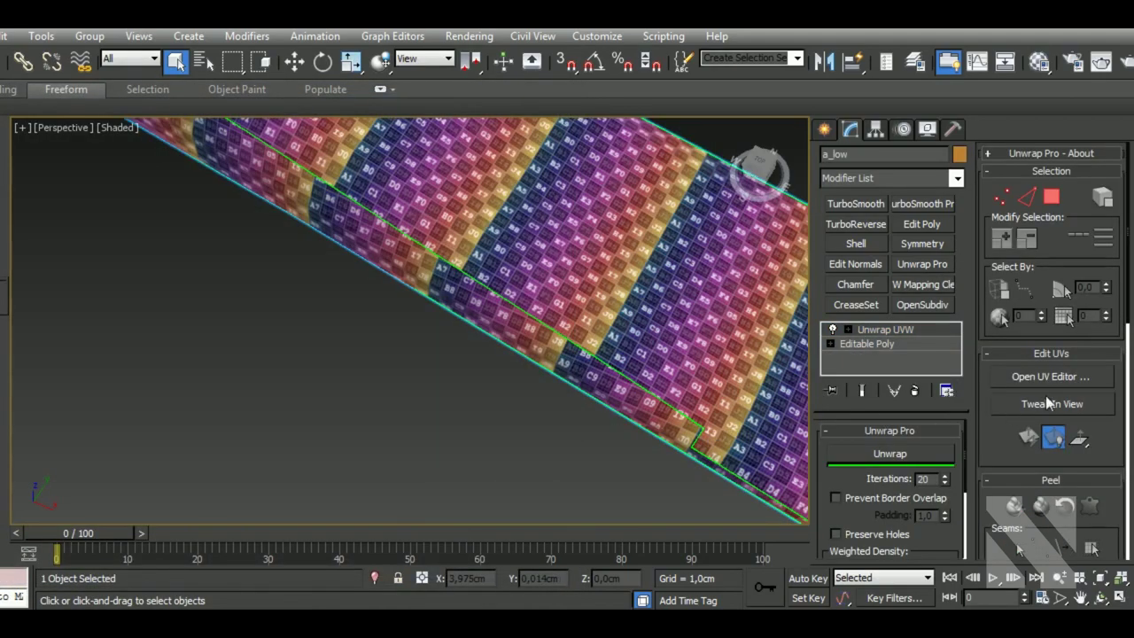
- Reopen the UV editor in edge mode and stitch the bottom shell seam with Shift+S
click(1050, 376)
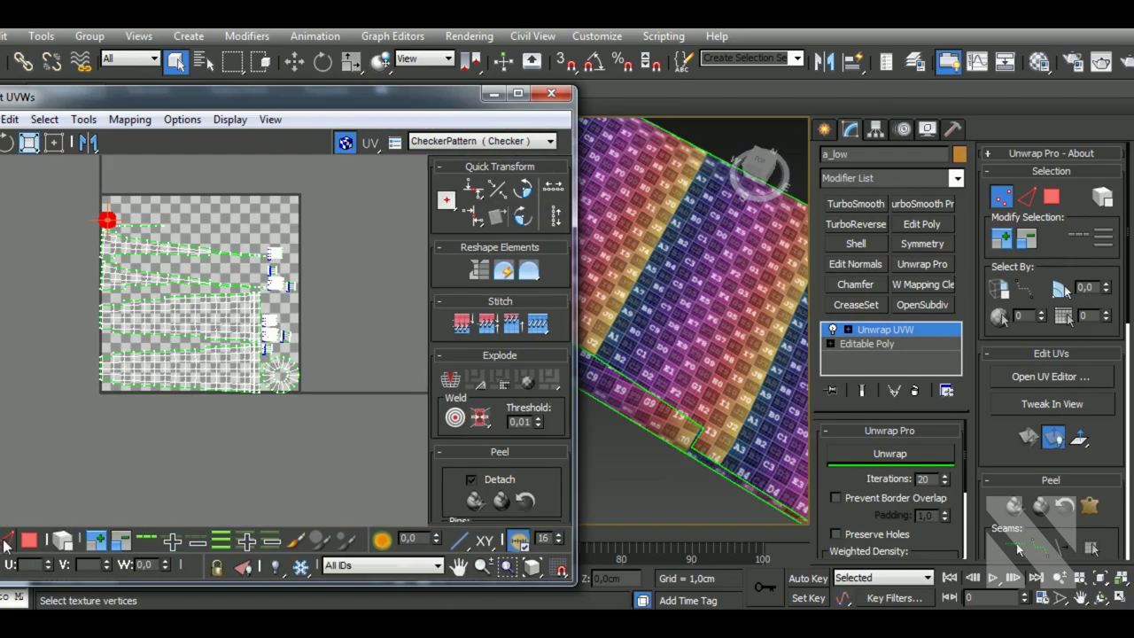
click(5, 542)
middle_drag(712, 435, 719, 438)
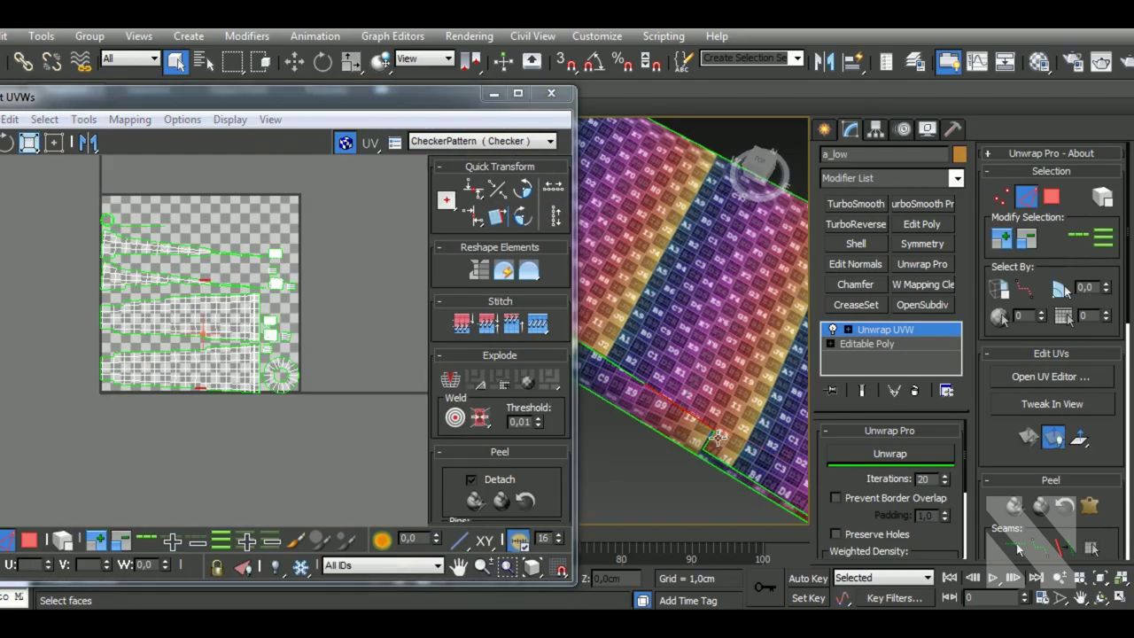
middle_drag(222, 310, 231, 313)
scroll(218, 390, up, 4)
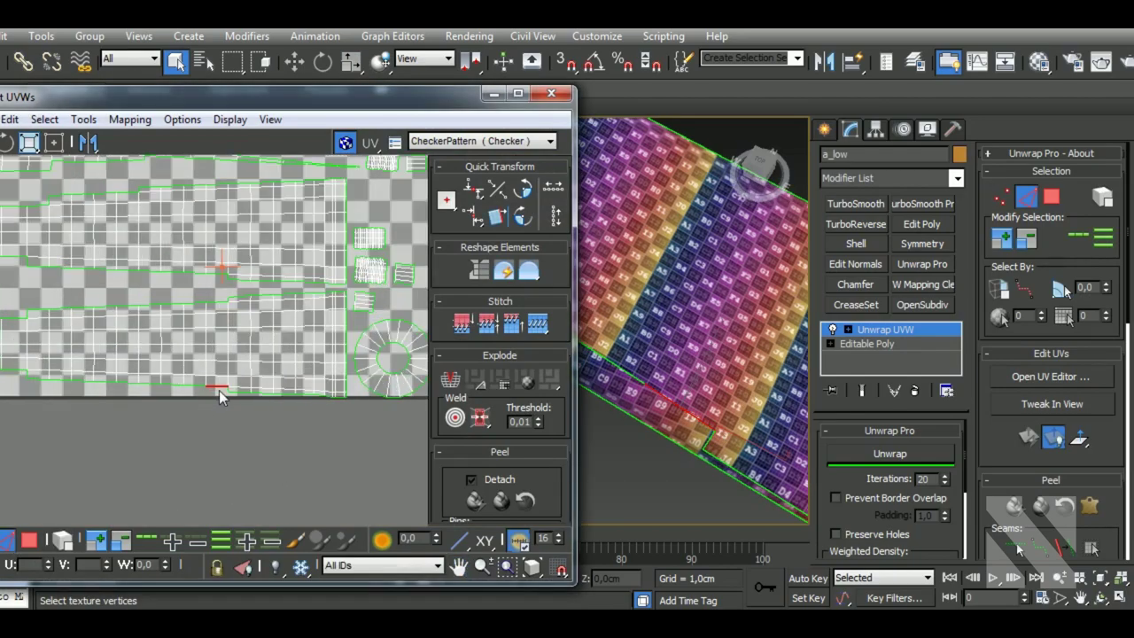
click(218, 388)
key(shift+s)
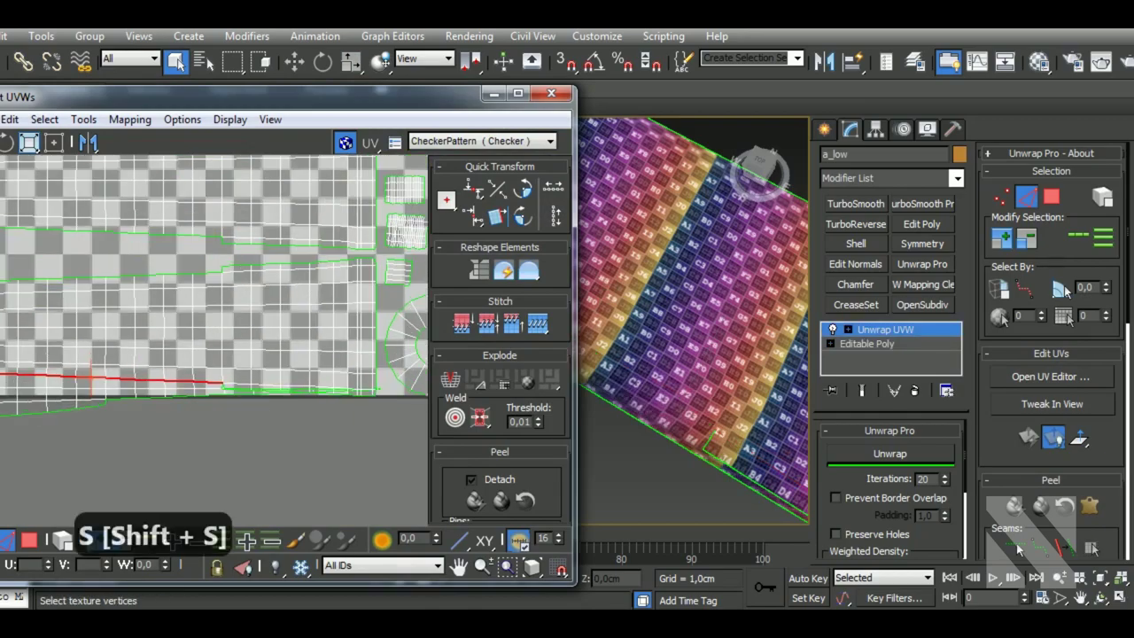
key(shift+s)
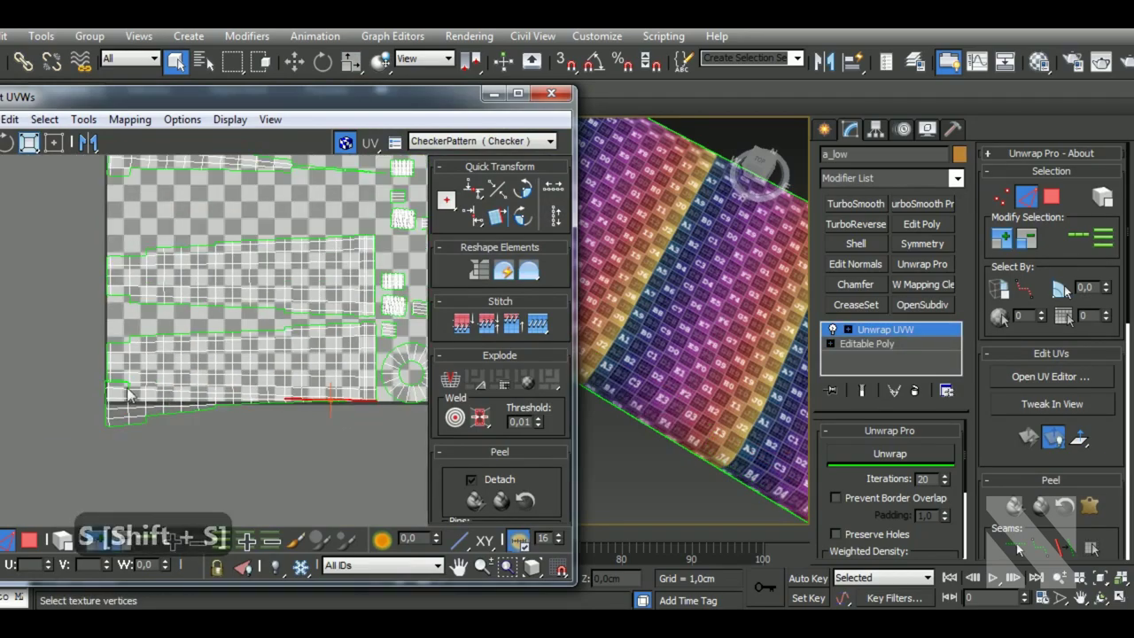
key(shift+s)
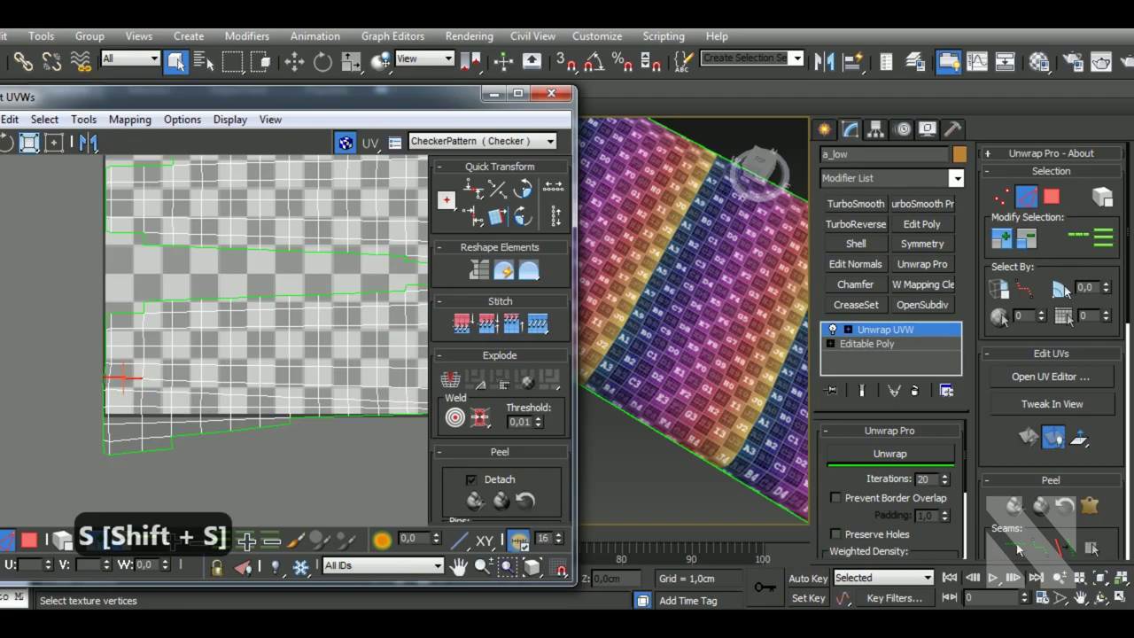
- Stitch the bottom and middle seam edges into straighter body shells
click(334, 415)
mouse_move(772, 419)
alt+middle_down()
mouse_move(779, 330)
mouse_move(757, 240)
mouse_move(673, 402)
mouse_move(689, 474)
alt+middle_up()
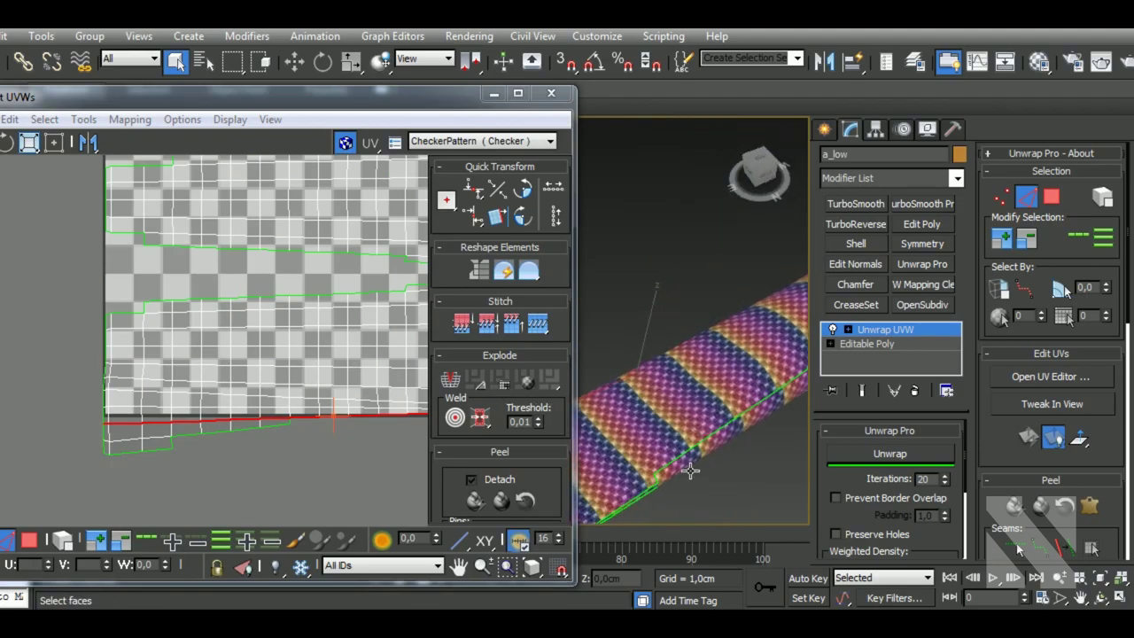
scroll(379, 317, up, 2)
click(364, 306)
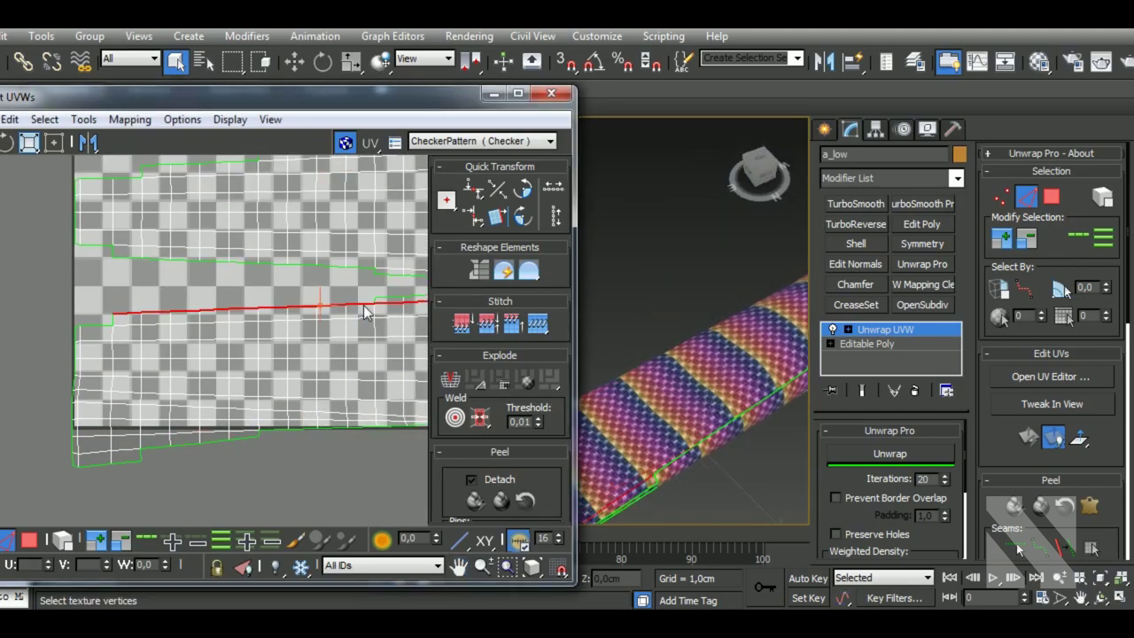
key(shift+s)
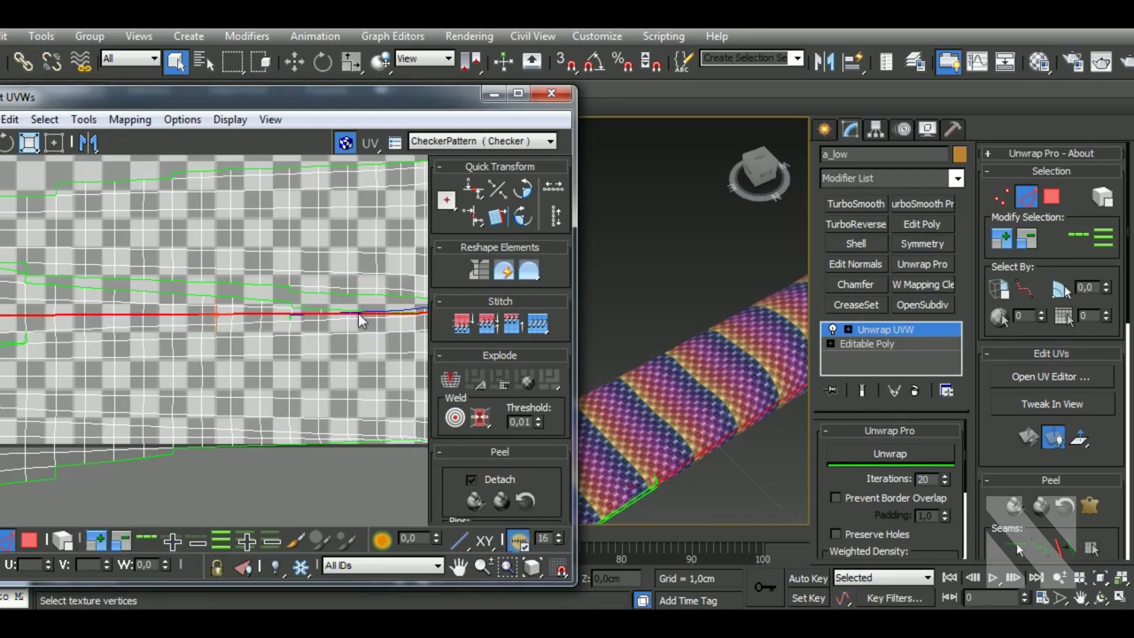
key(shift+s)
scroll(358, 313, down, 3)
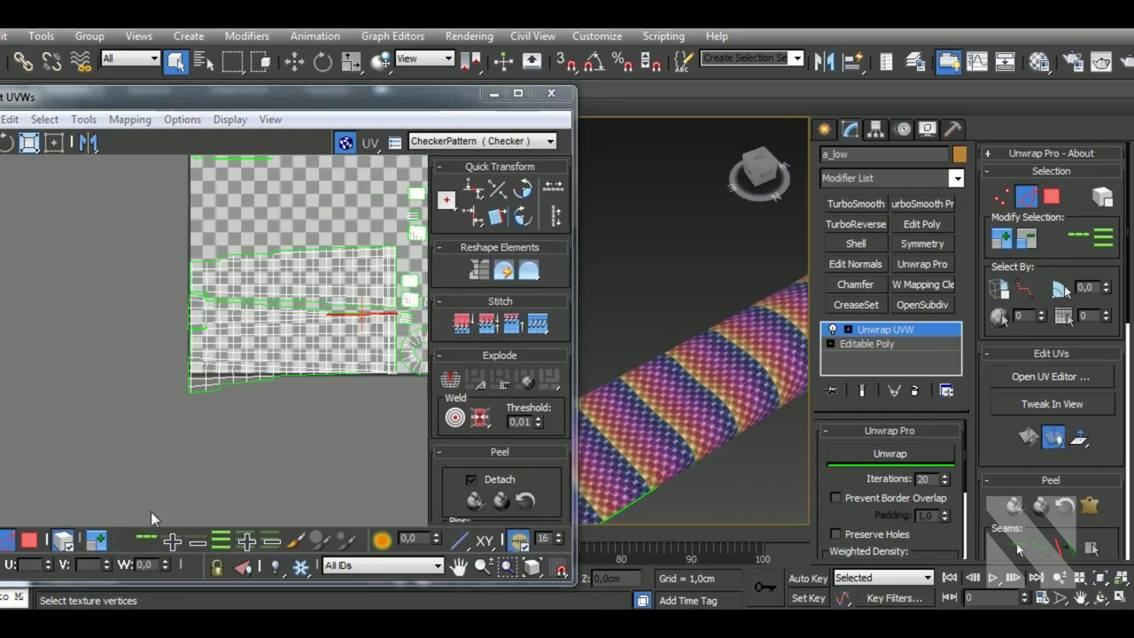
- Re-unwrap the lower shell with Prevent Border Overlap and move it left out of the tile
double_click(204, 342)
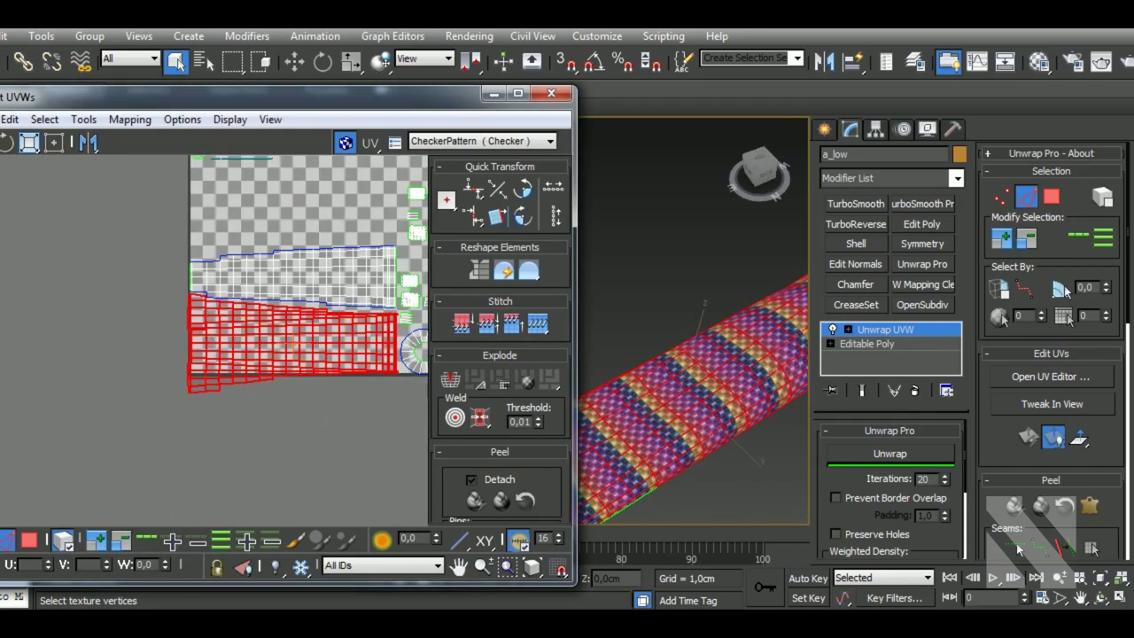
click(197, 331)
key(shift+s)
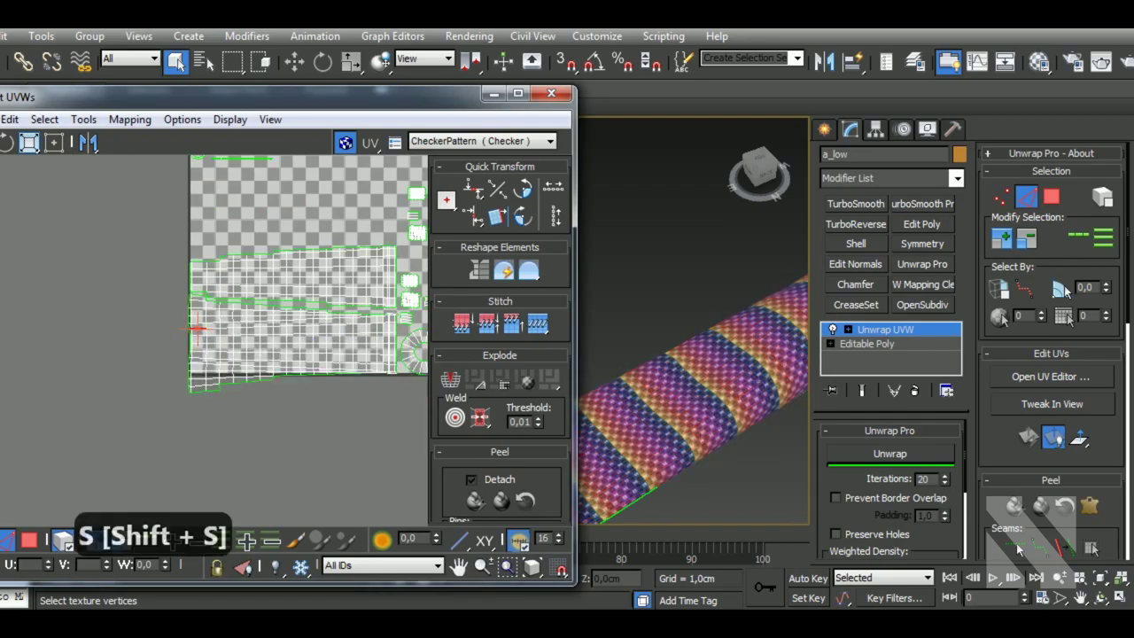
key(3)
click(845, 495)
click(889, 453)
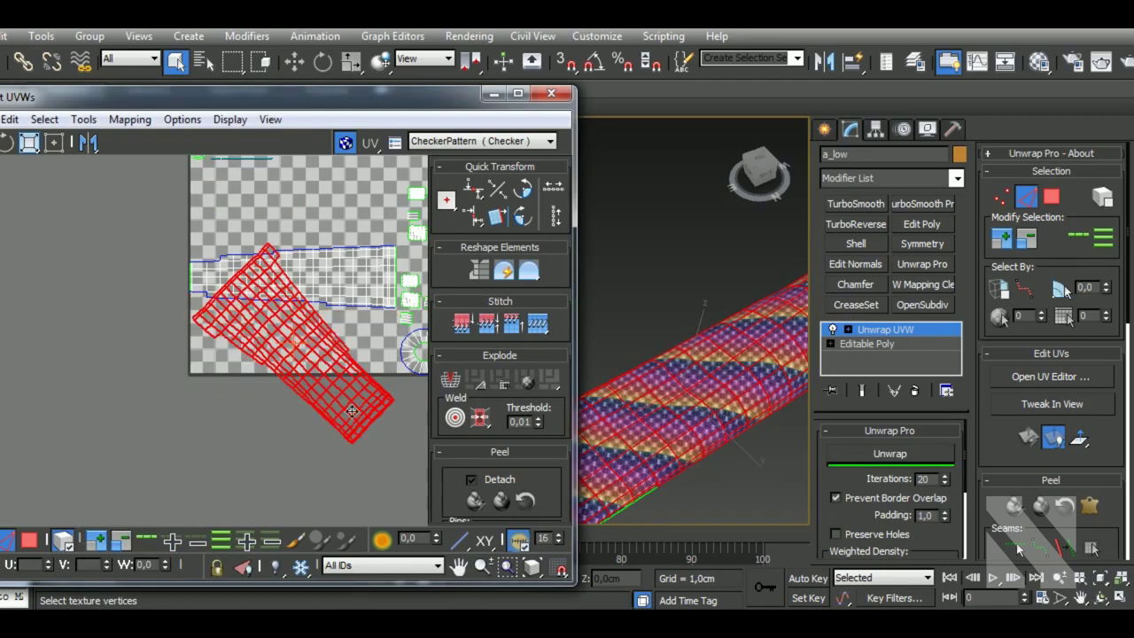
scroll(343, 391, down, 2)
drag(337, 391, 232, 406)
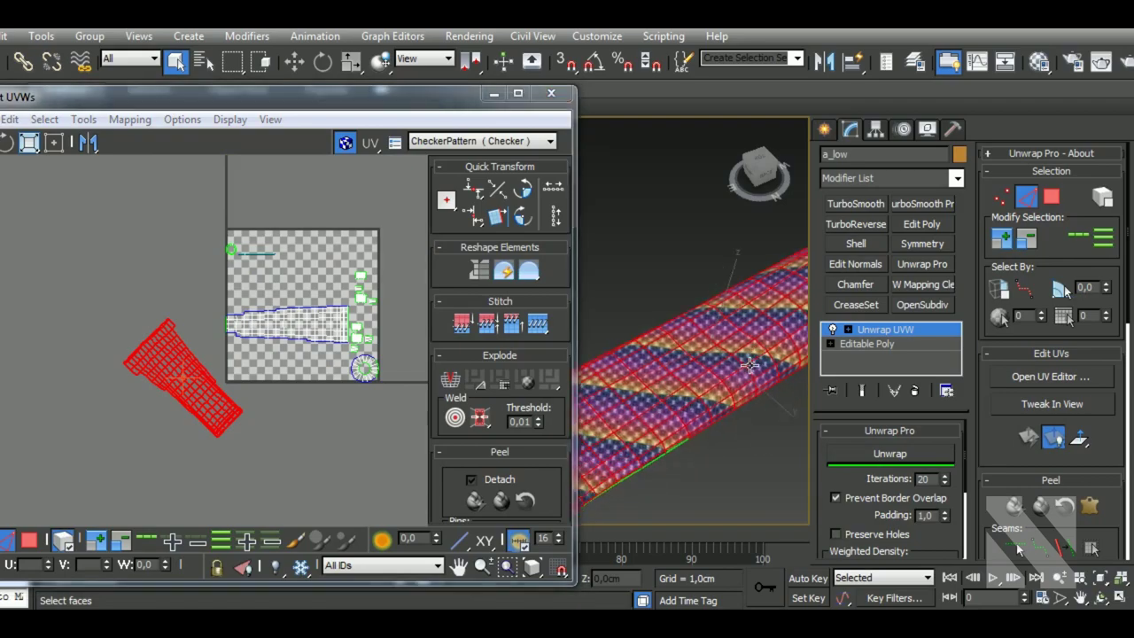
- Rotate the lower shell upright with Free Form mode and reshape it beside the tile
key(t)
mouse_move(747, 362)
middle_down()
mouse_move(777, 384)
mouse_move(775, 334)
mouse_move(698, 345)
mouse_move(678, 312)
middle_up()
scroll(678, 312, up, 5)
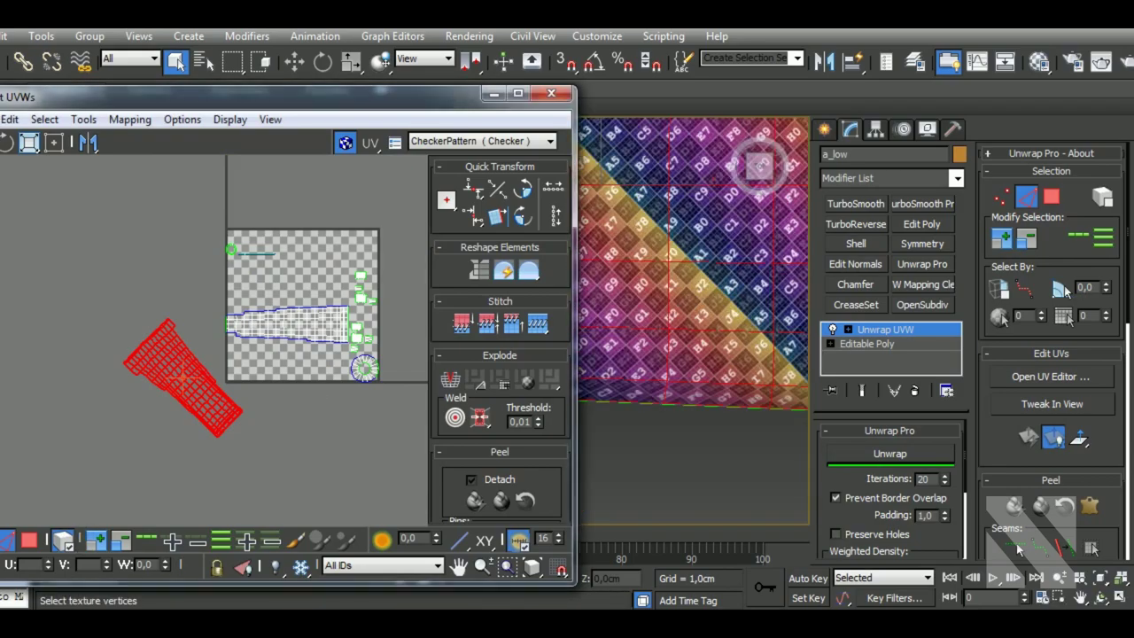
click(7, 144)
drag(247, 429, 246, 381)
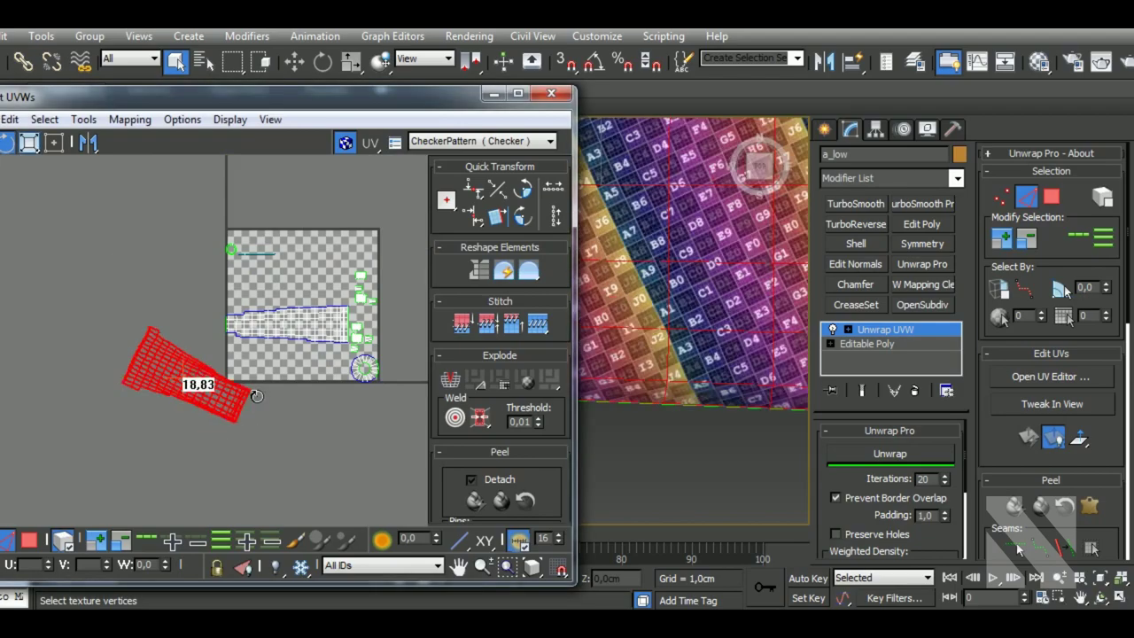
drag(197, 250, 173, 233)
click(262, 377)
drag(248, 356, 203, 303)
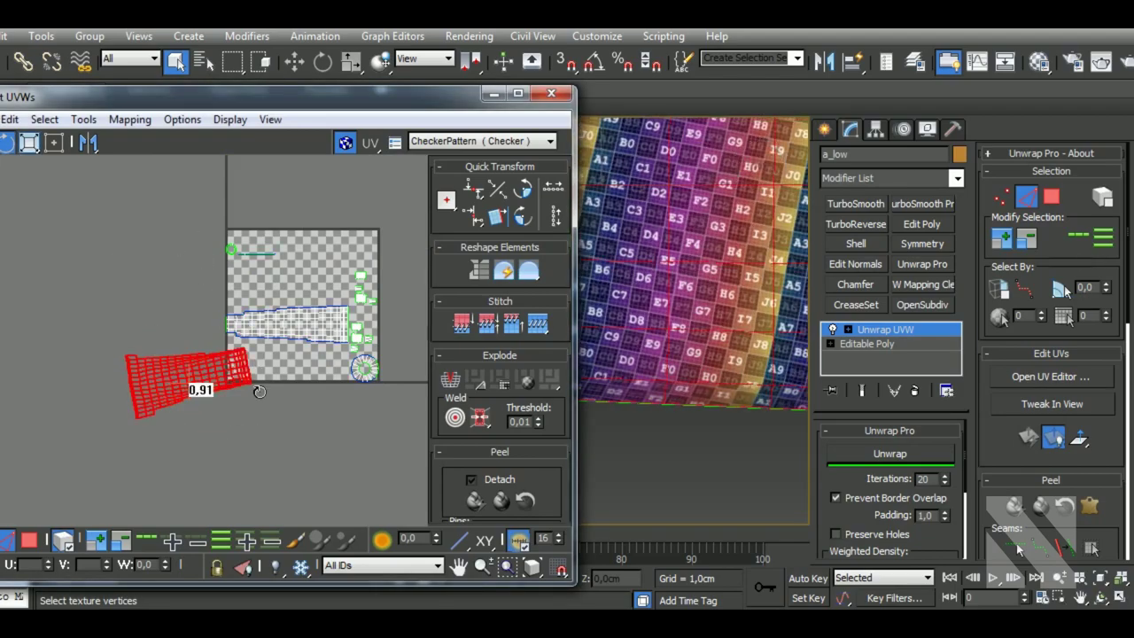
click(201, 295)
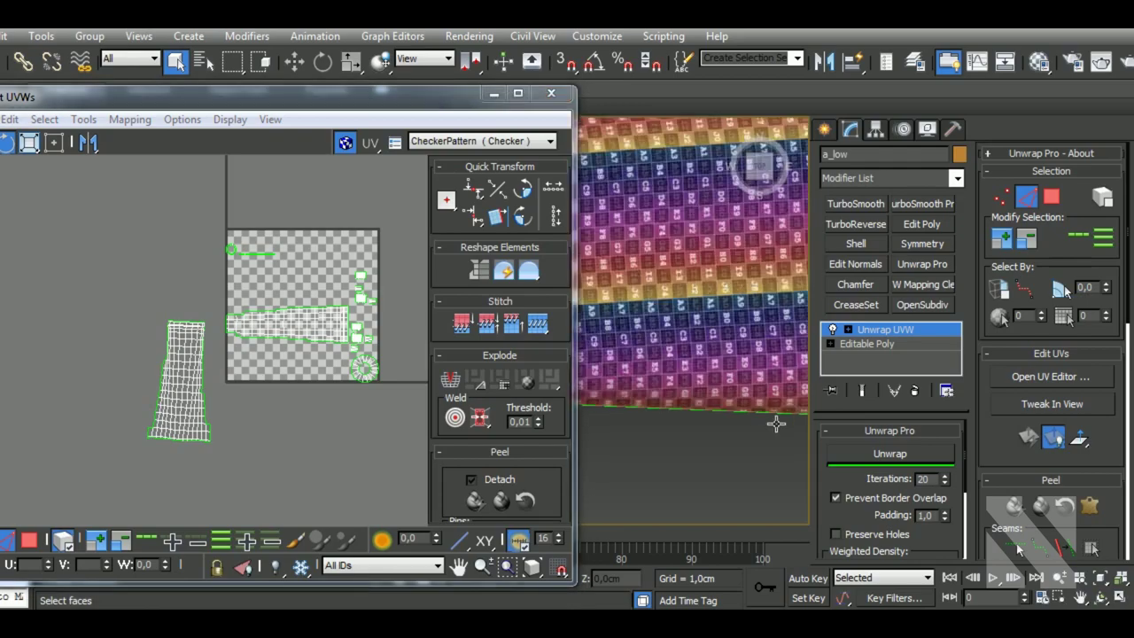
scroll(771, 413, down, 5)
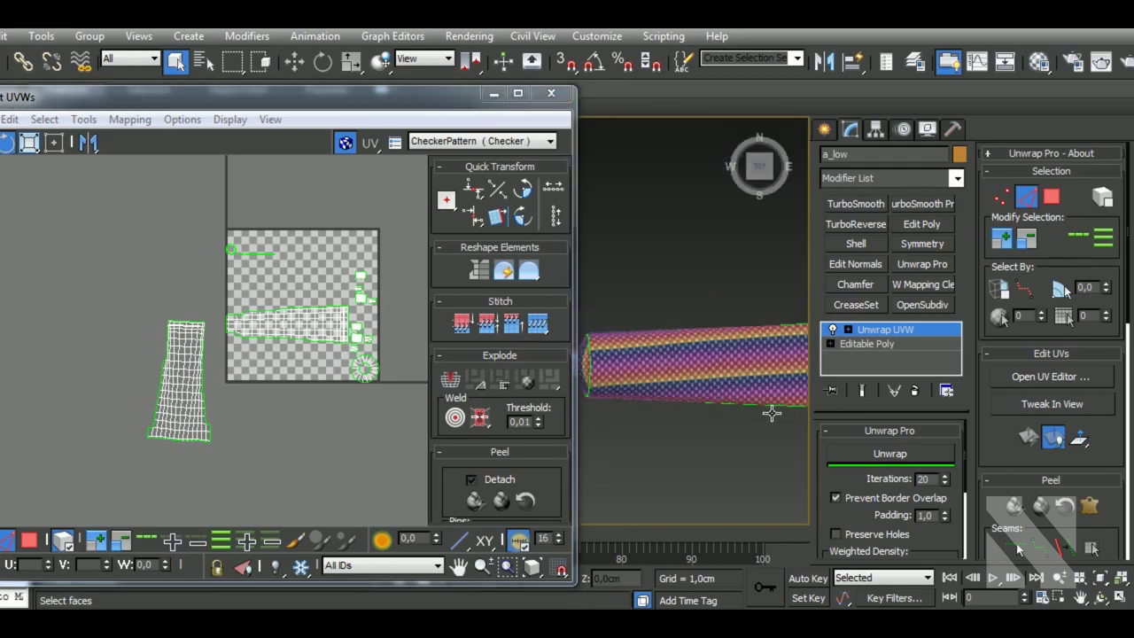
click(211, 340)
drag(211, 340, 209, 338)
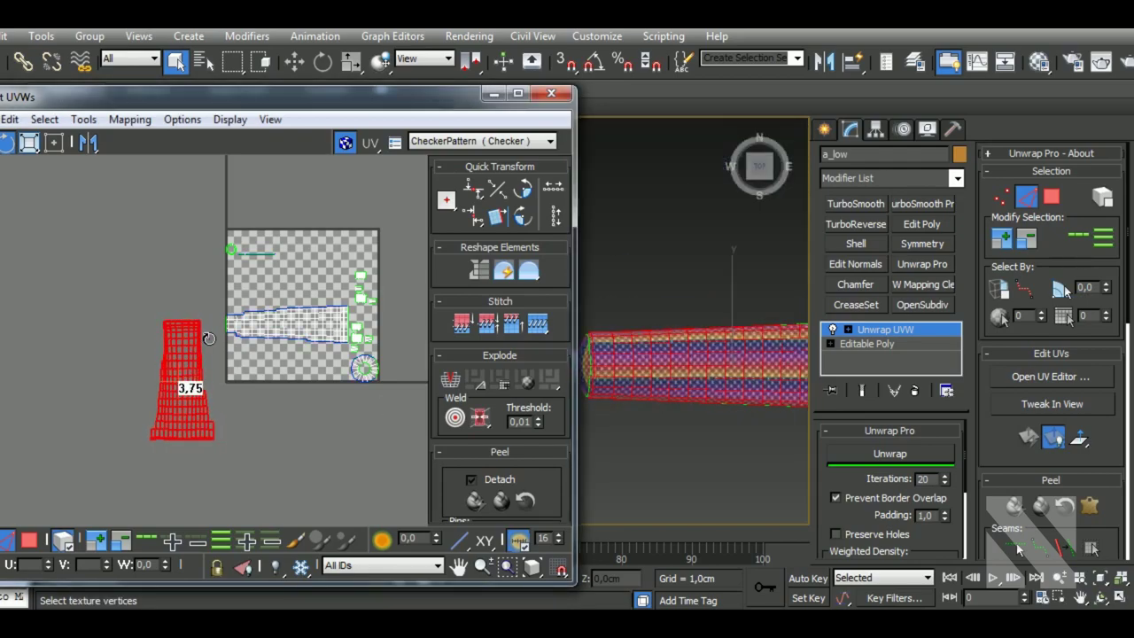
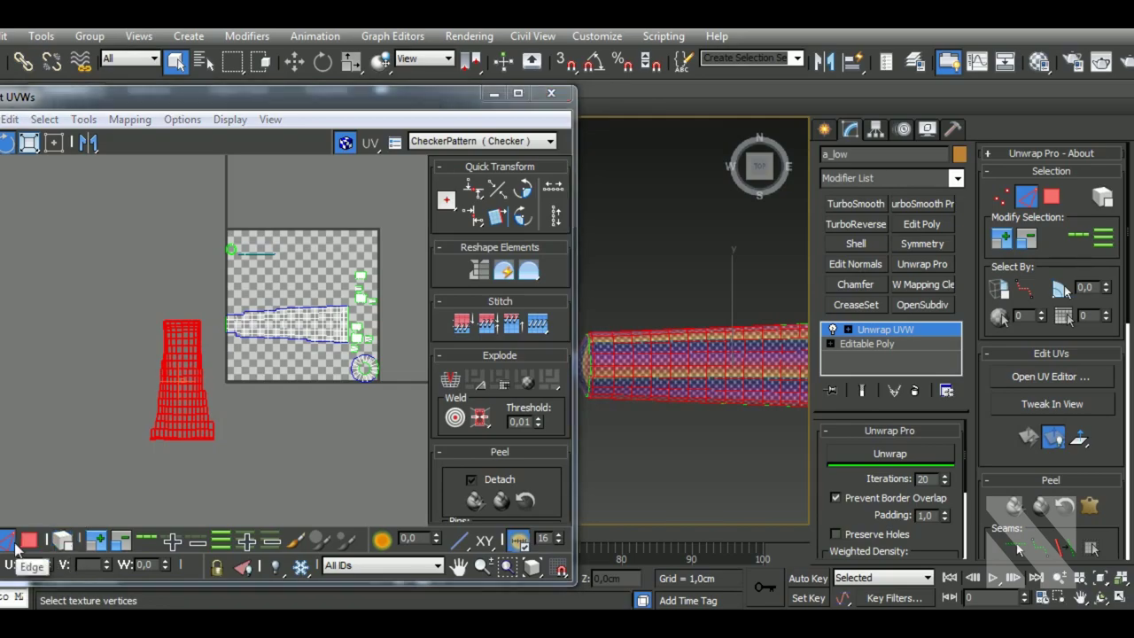
- Stitch a_low's small shell and open seam edges into one tube shell with Shift+S
mouse_move(714, 440)
alt+middle_down()
mouse_move(690, 426)
mouse_move(715, 440)
mouse_move(791, 204)
mouse_move(770, 266)
alt+middle_up()
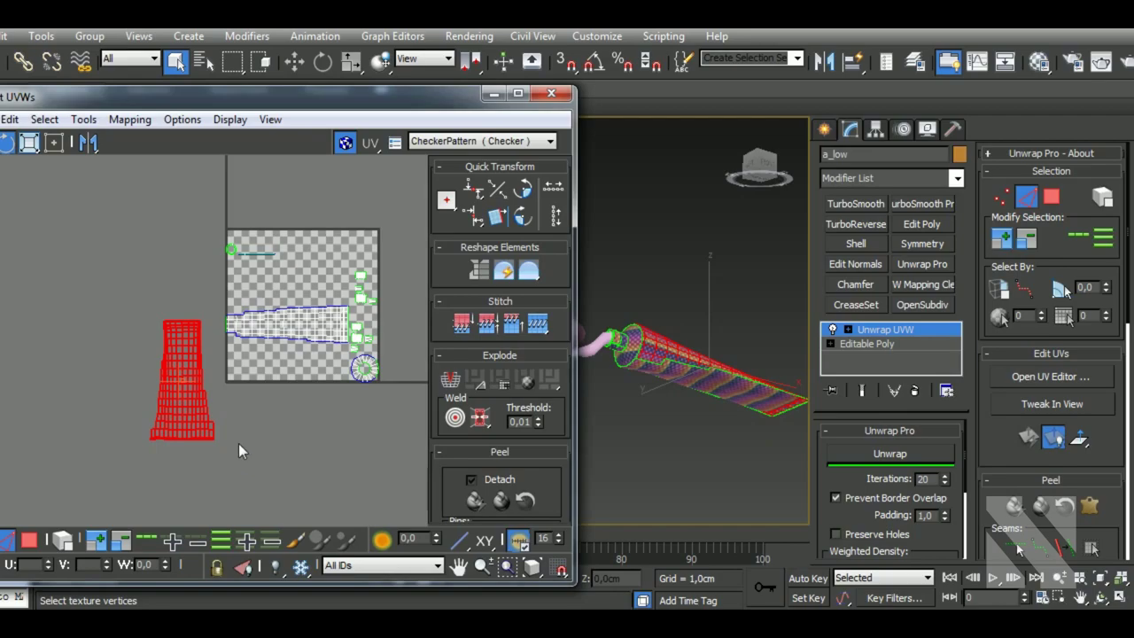
scroll(305, 363, up, 3)
click(335, 342)
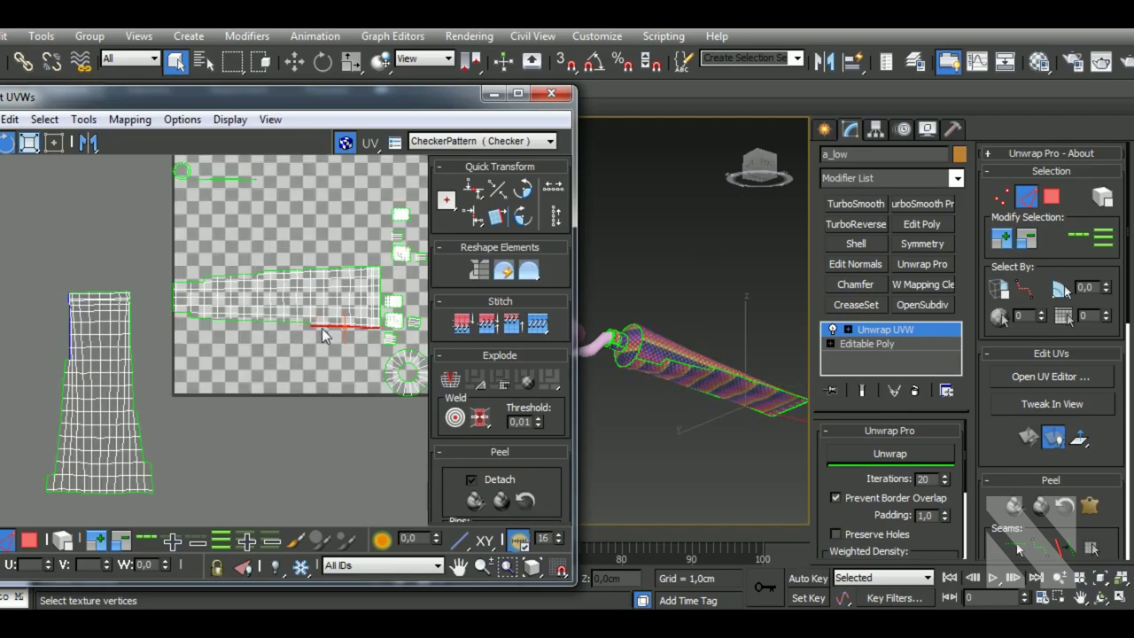
key(shift+s)
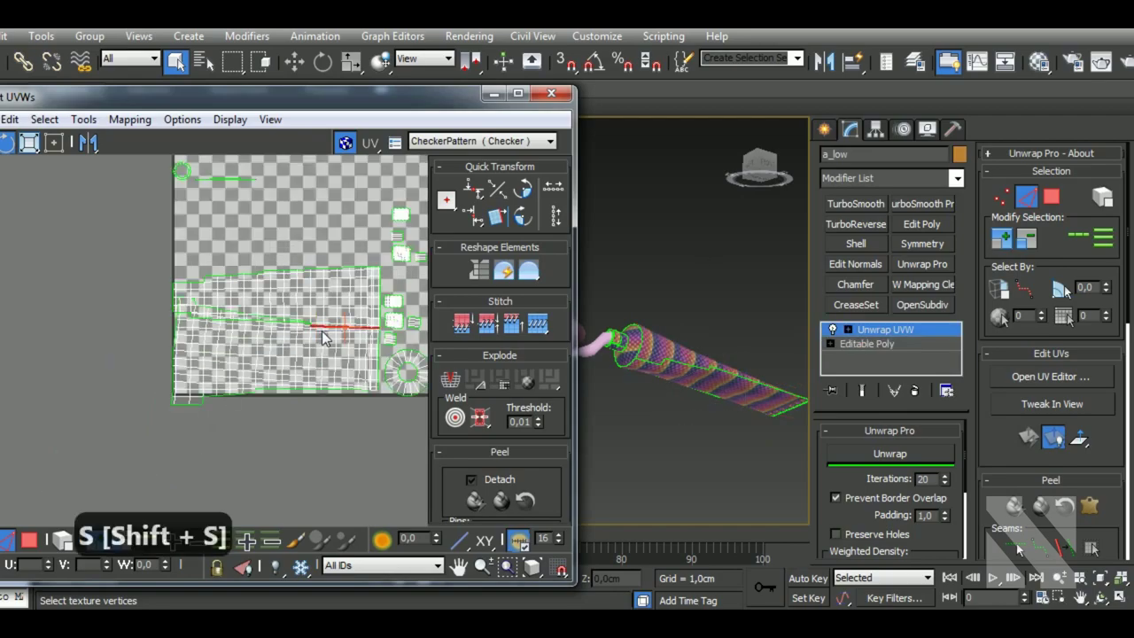
scroll(295, 330, up, 2)
double_click(310, 330)
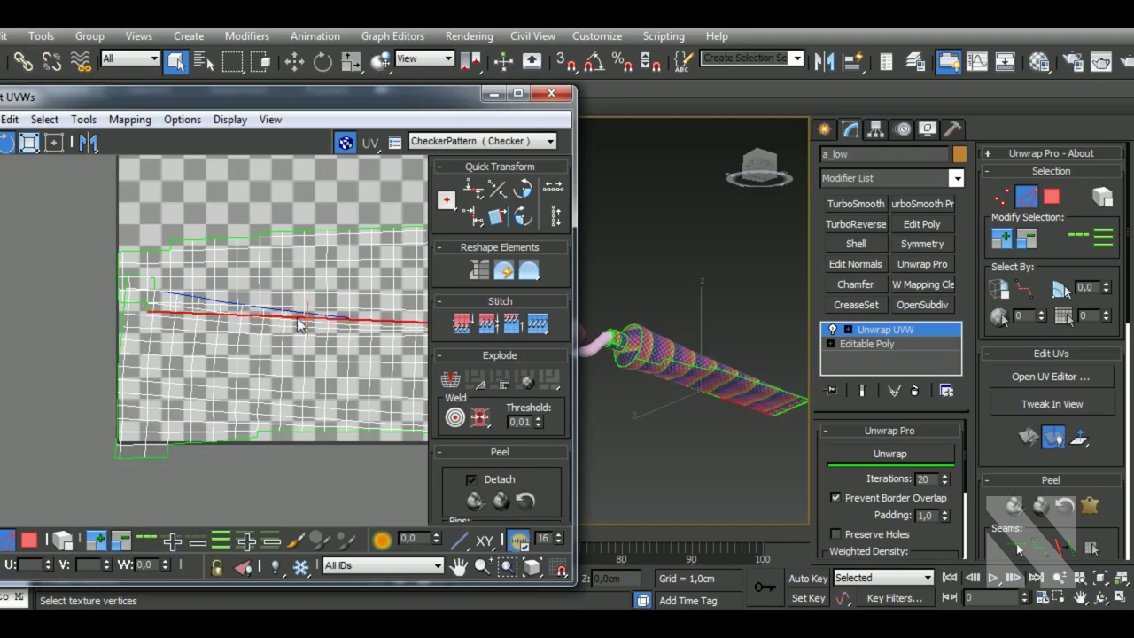
key(shift+s)
scroll(310, 330, up, 2)
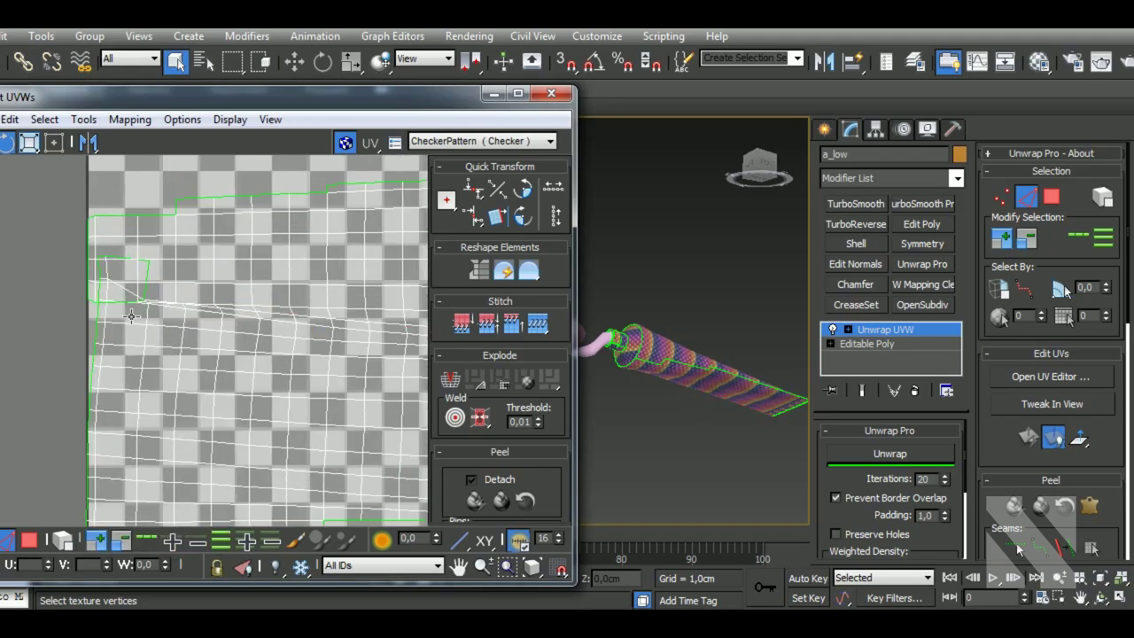
key(shift+s)
scroll(136, 302, down, 3)
scroll(139, 303, down, 2)
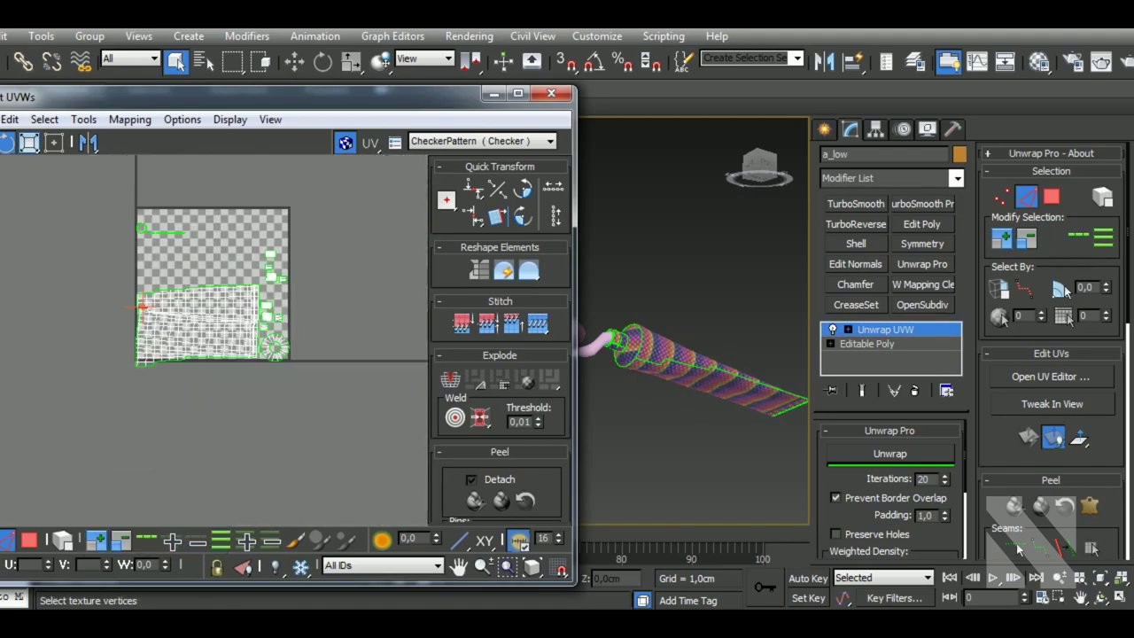
- Re-flatten the whole tube shell with Unwrap and rotate it upright in the tile
click(195, 328)
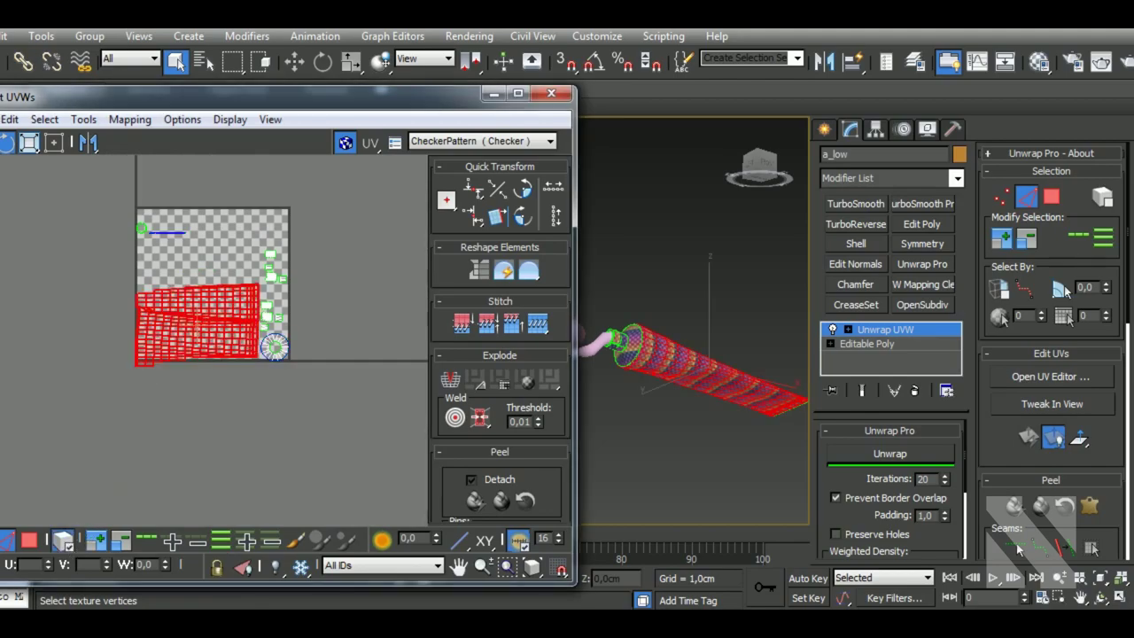
click(882, 454)
drag(248, 297, 211, 411)
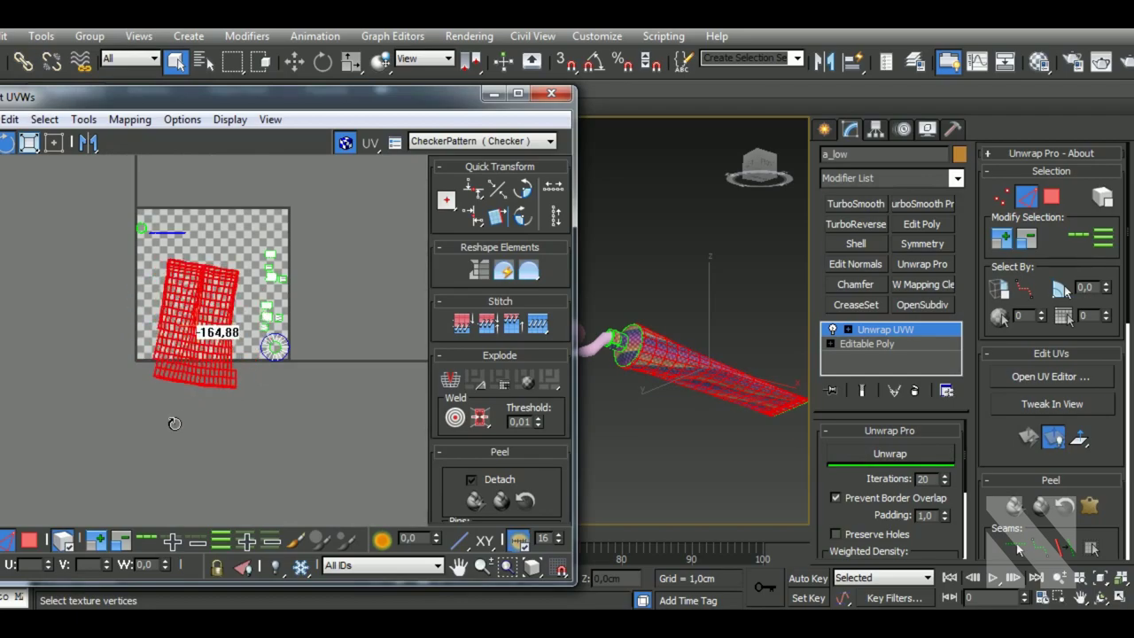
drag(212, 411, 206, 416)
mouse_move(612, 443)
alt+middle_down()
mouse_move(634, 477)
mouse_move(660, 439)
alt+middle_up()
scroll(665, 433, up, 5)
scroll(683, 440, up, 3)
scroll(683, 440, down, 5)
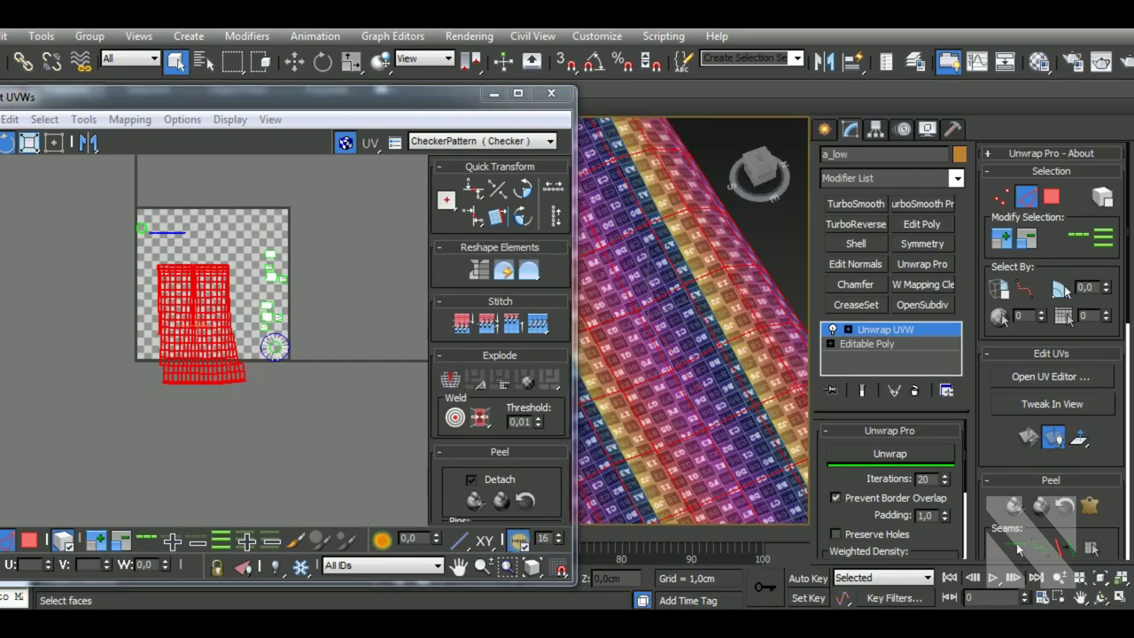
drag(219, 411, 217, 408)
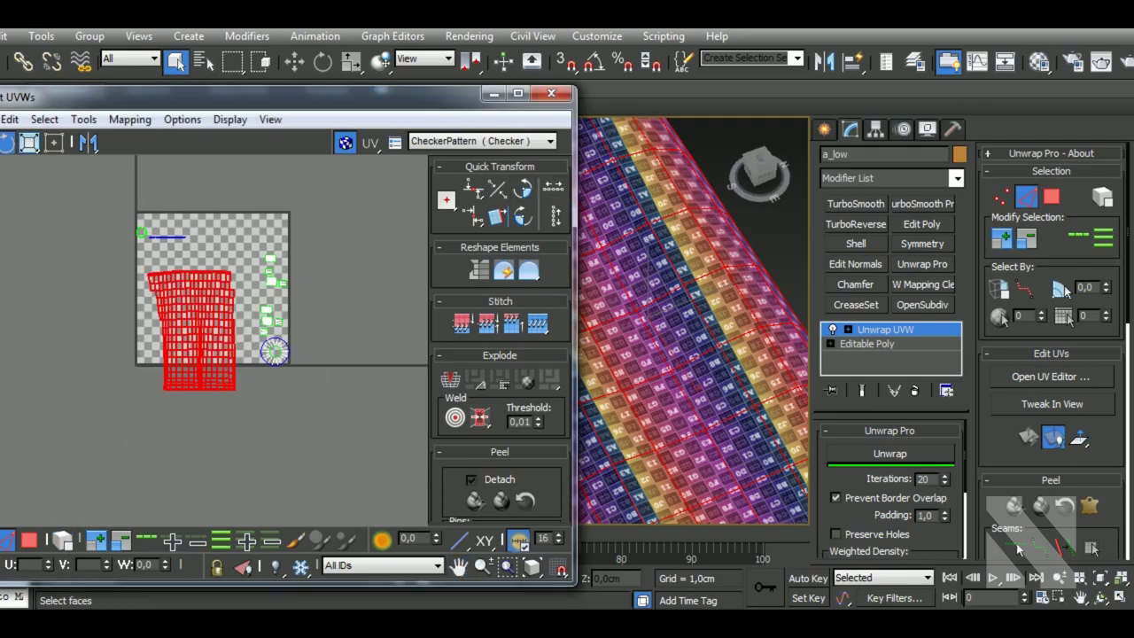
scroll(730, 310, down, 4)
mouse_move(730, 310)
alt+middle_down()
mouse_move(718, 336)
mouse_move(559, 400)
mouse_move(726, 317)
alt+middle_up()
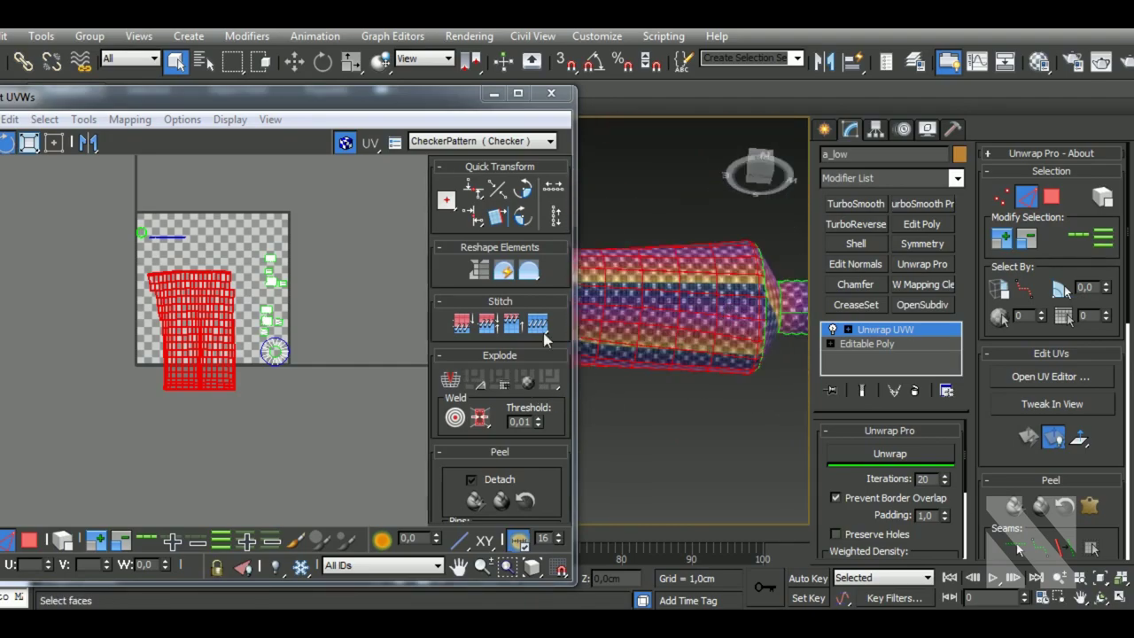
- Select the tube shell's right border edge loop, checking it along the tube
click(244, 337)
scroll(244, 337, up, 3)
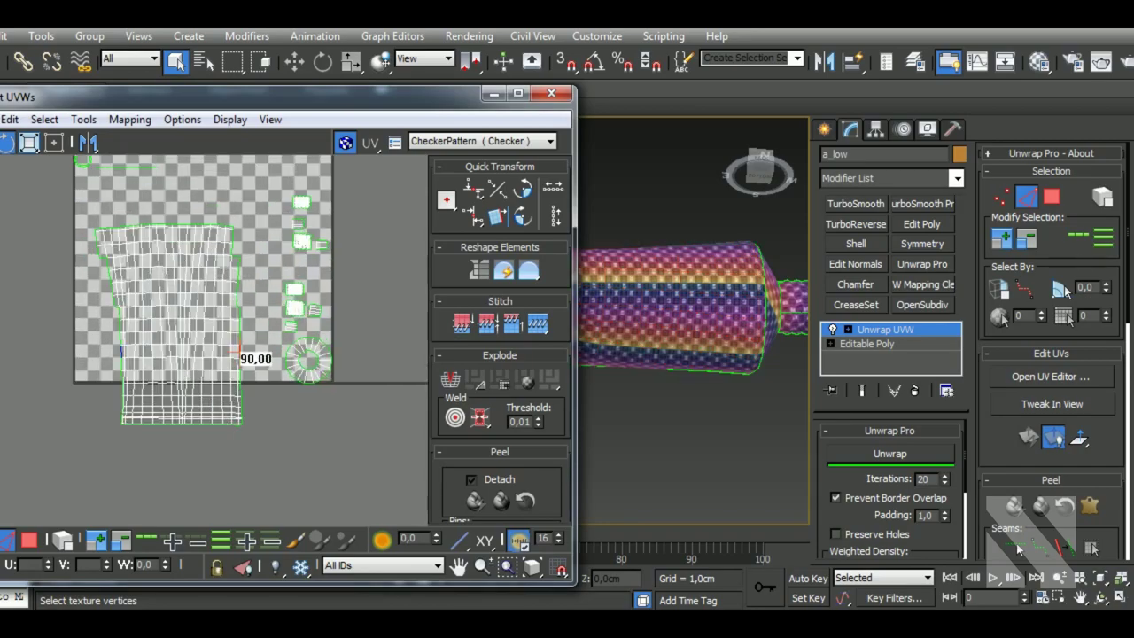
double_click(241, 360)
alt+middle_drag(762, 358, 788, 253)
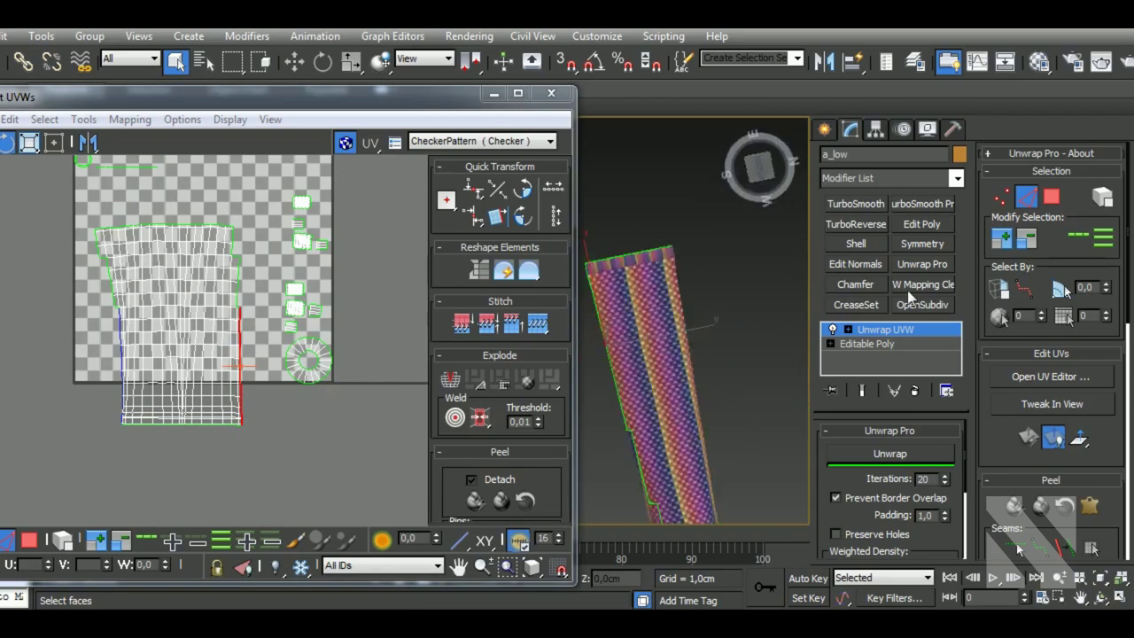
mouse_move(908, 293)
alt+middle_down()
mouse_move(788, 345)
mouse_move(678, 374)
mouse_move(753, 352)
mouse_move(636, 337)
mouse_move(705, 358)
alt+middle_up()
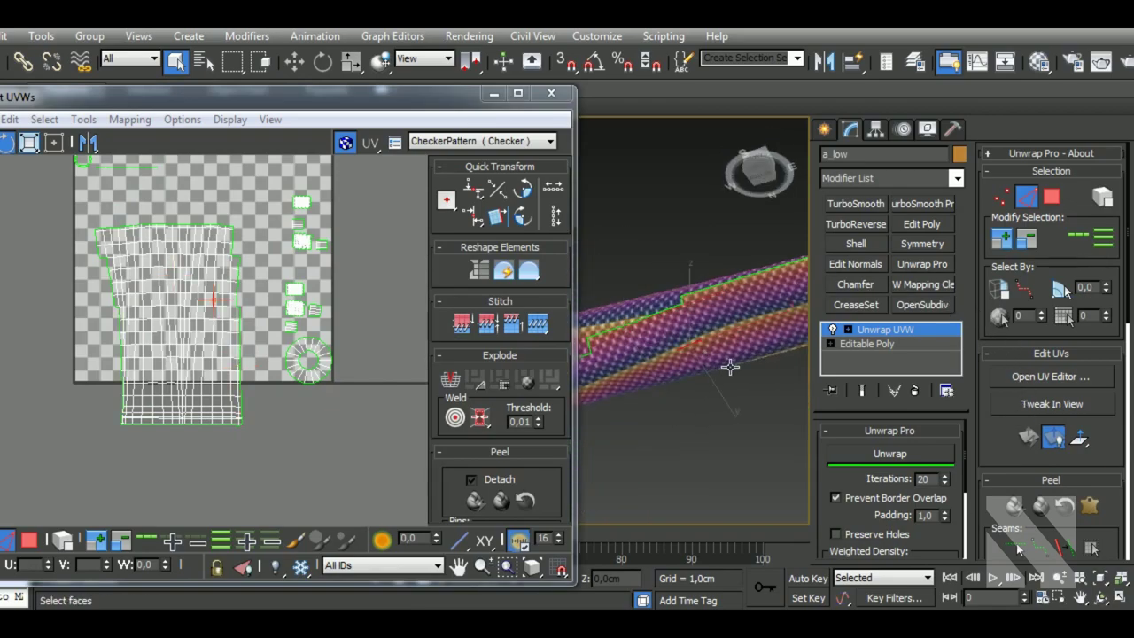
- Select the right-hand strip of UV faces, excluding the top-left faces
click(29, 540)
key(ctrl+a)
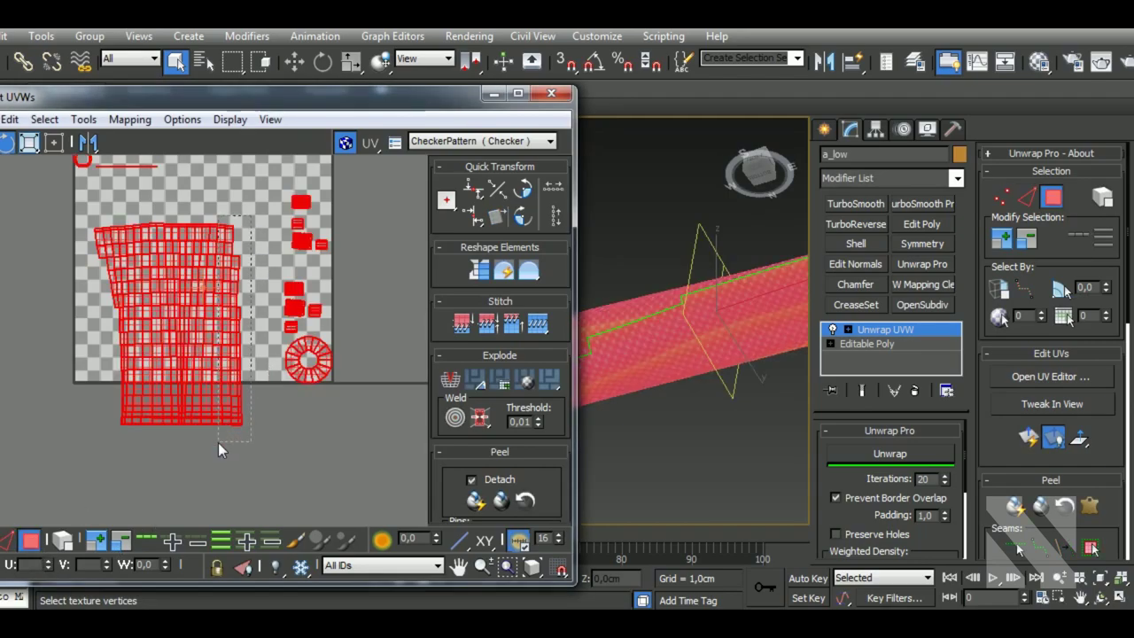
drag(217, 442, 218, 442)
scroll(248, 354, up, 3)
middle_drag(127, 130, 160, 219)
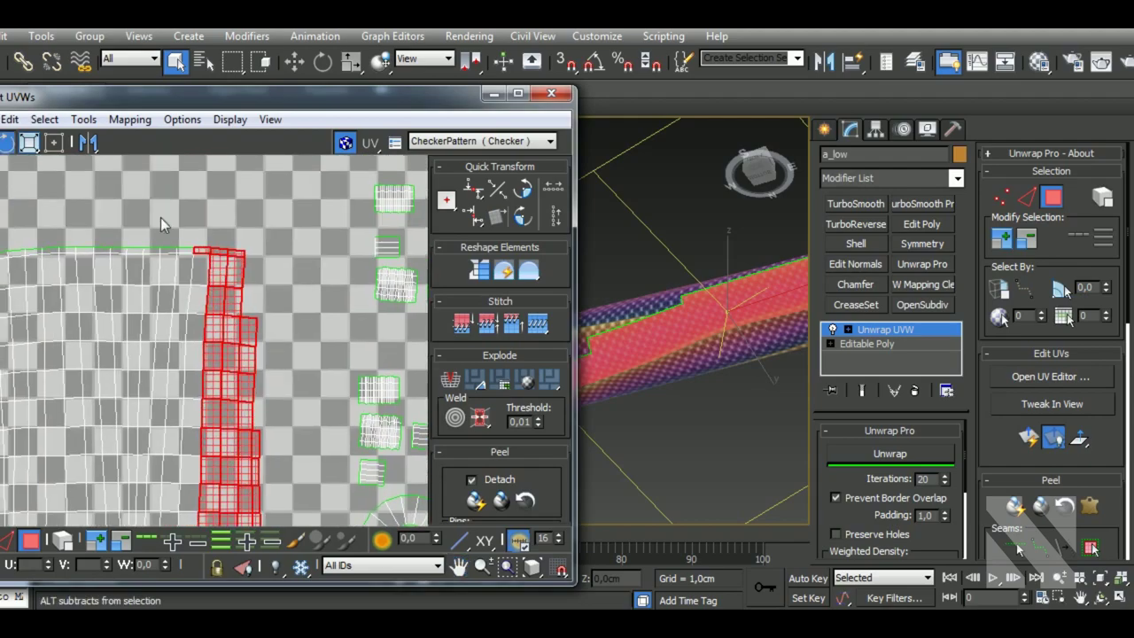
right_click(224, 267)
alt+drag(204, 262, 275, 283)
scroll(267, 312, down, 3)
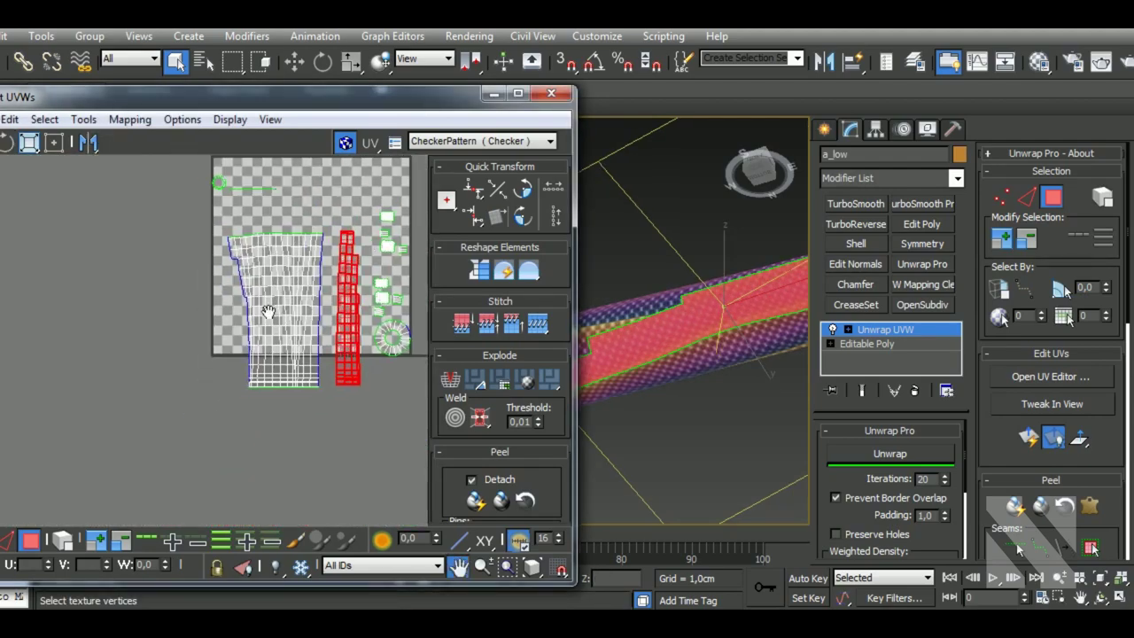
- Stitch the strip back along the main shell's seam, vertical and short top edges
click(9, 542)
scroll(259, 367, up, 3)
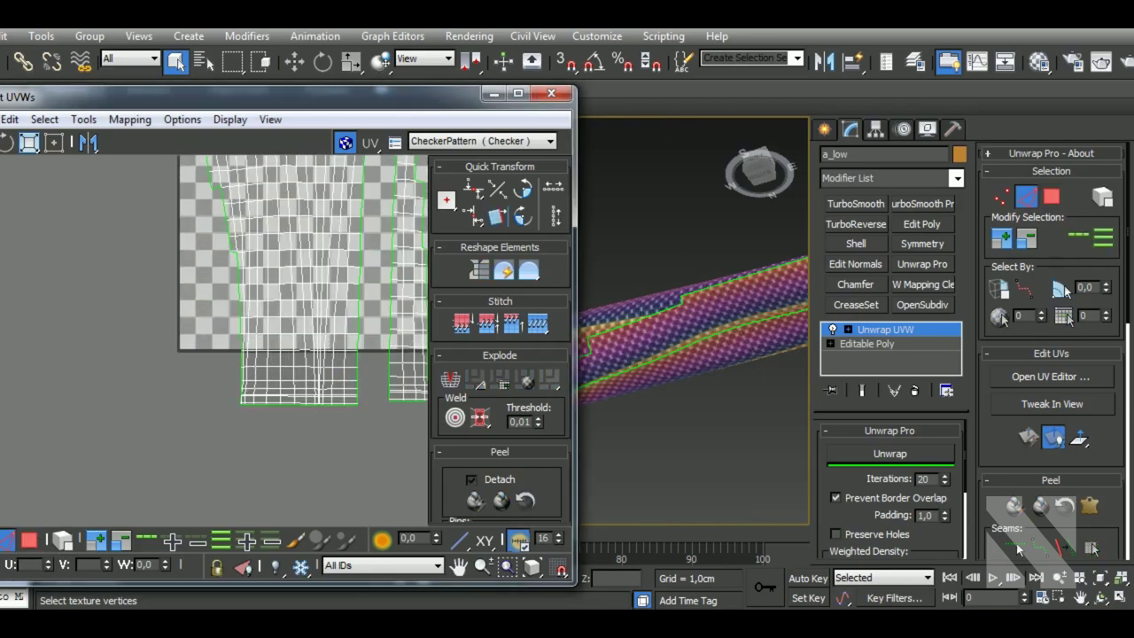
click(247, 364)
key(shift+s)
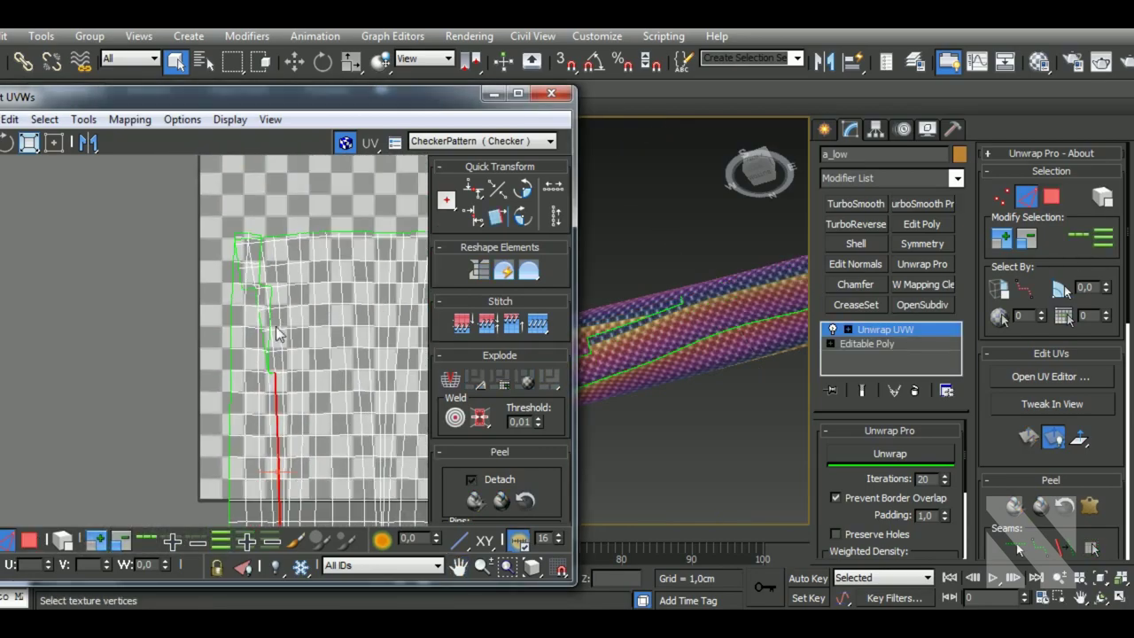
click(265, 354)
click(264, 328)
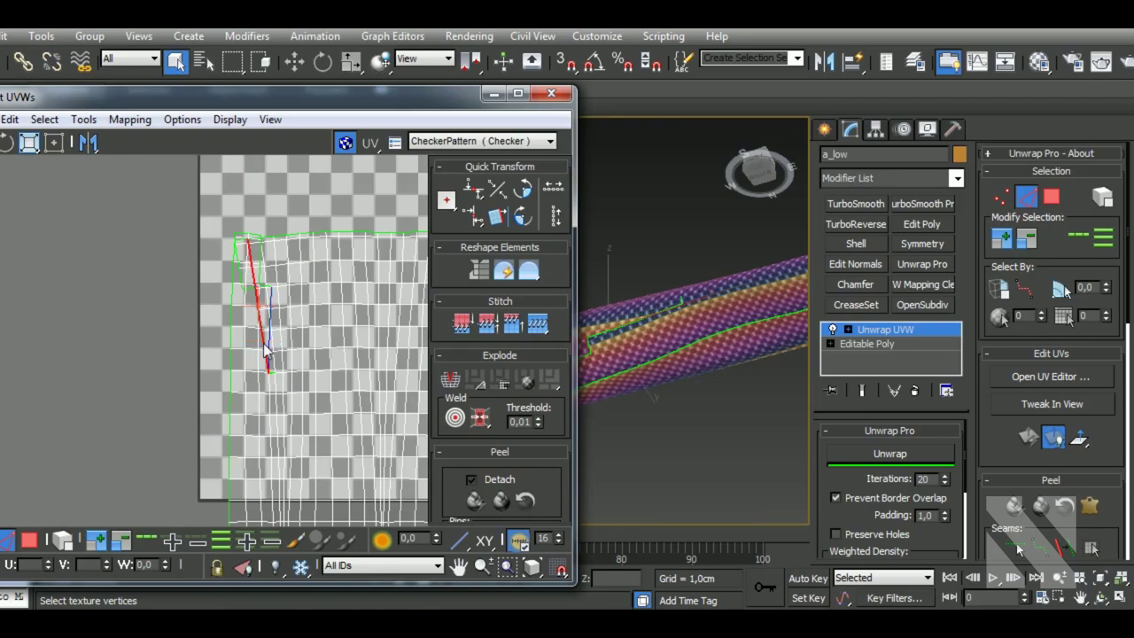
key(shift+s)
click(241, 275)
key(shift+s)
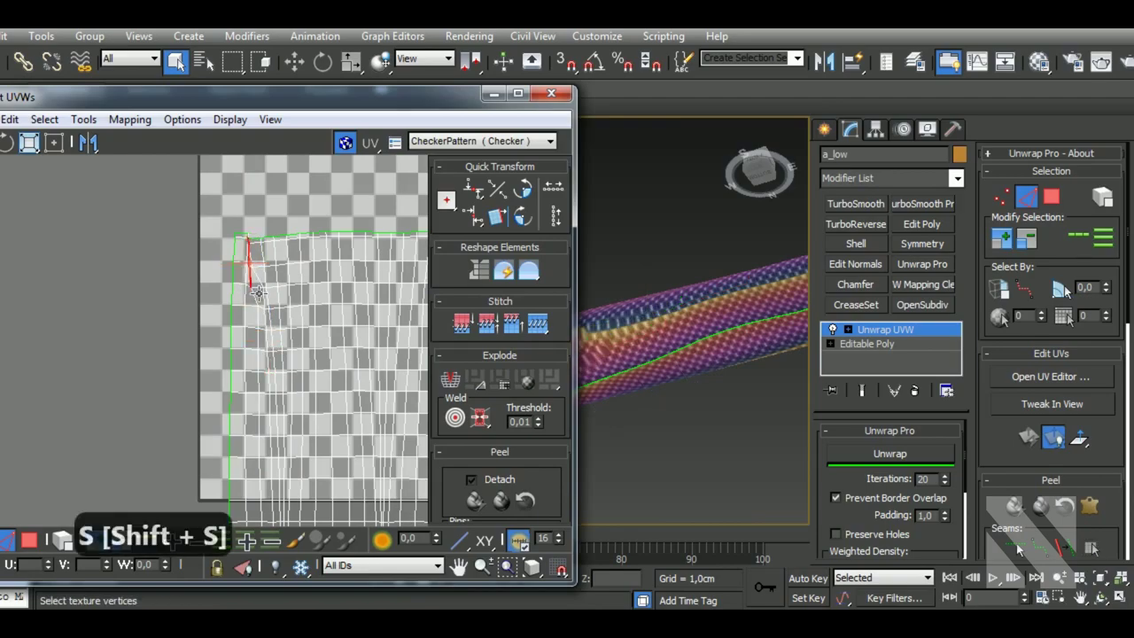
click(64, 540)
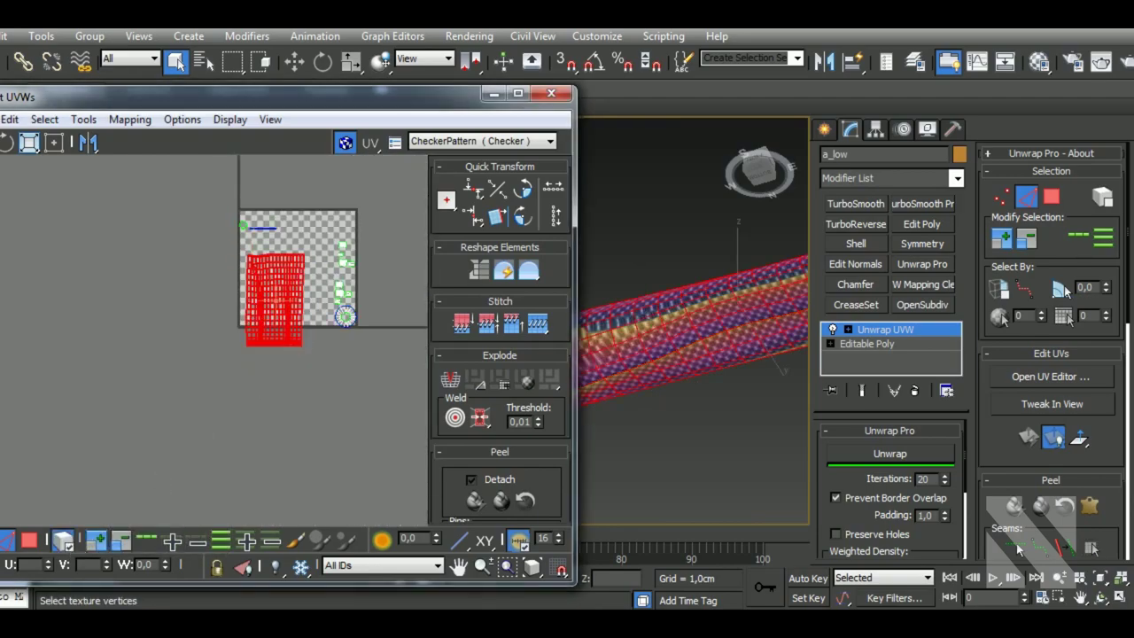
click(915, 451)
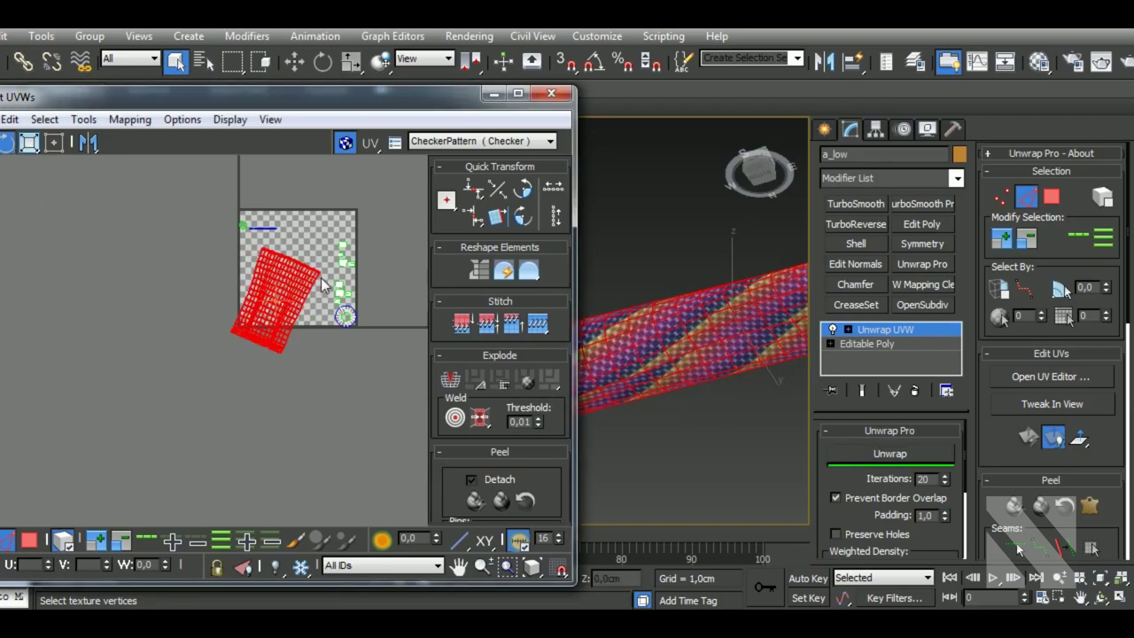
drag(321, 292, 314, 277)
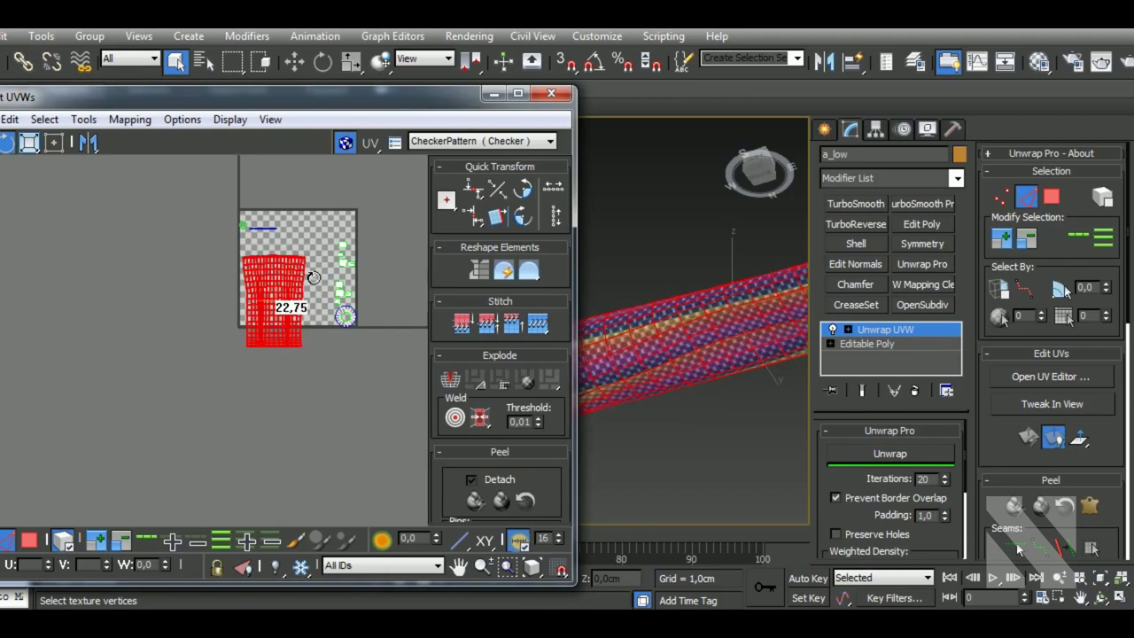
scroll(710, 347, up, 2)
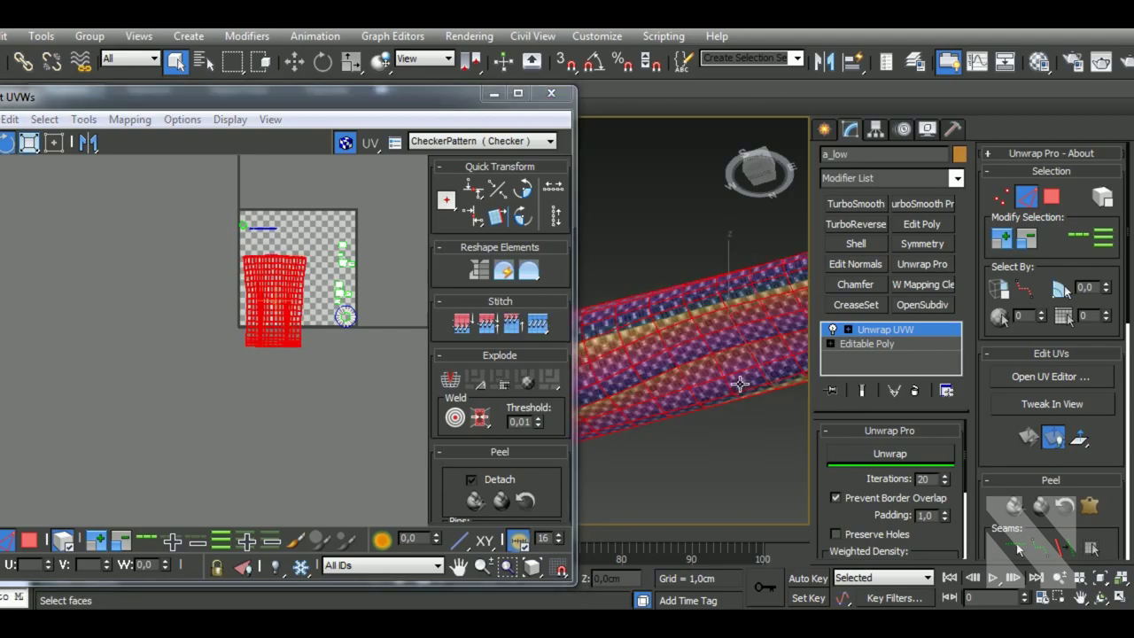
scroll(710, 347, up, 5)
scroll(711, 348, up, 2)
middle_drag(411, 352, 395, 381)
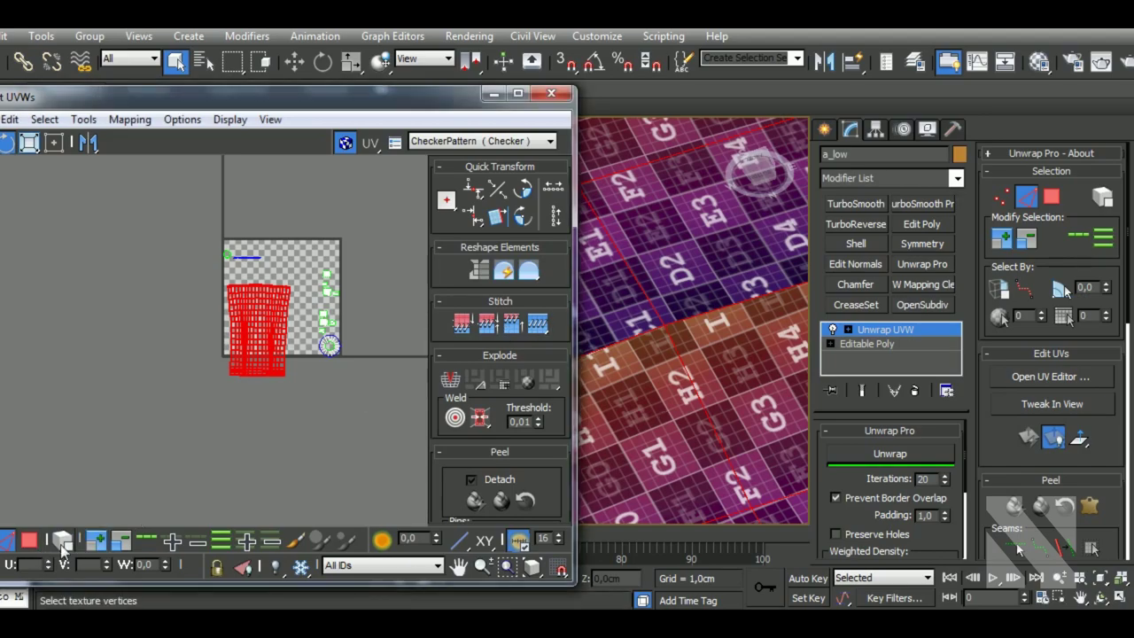
click(30, 539)
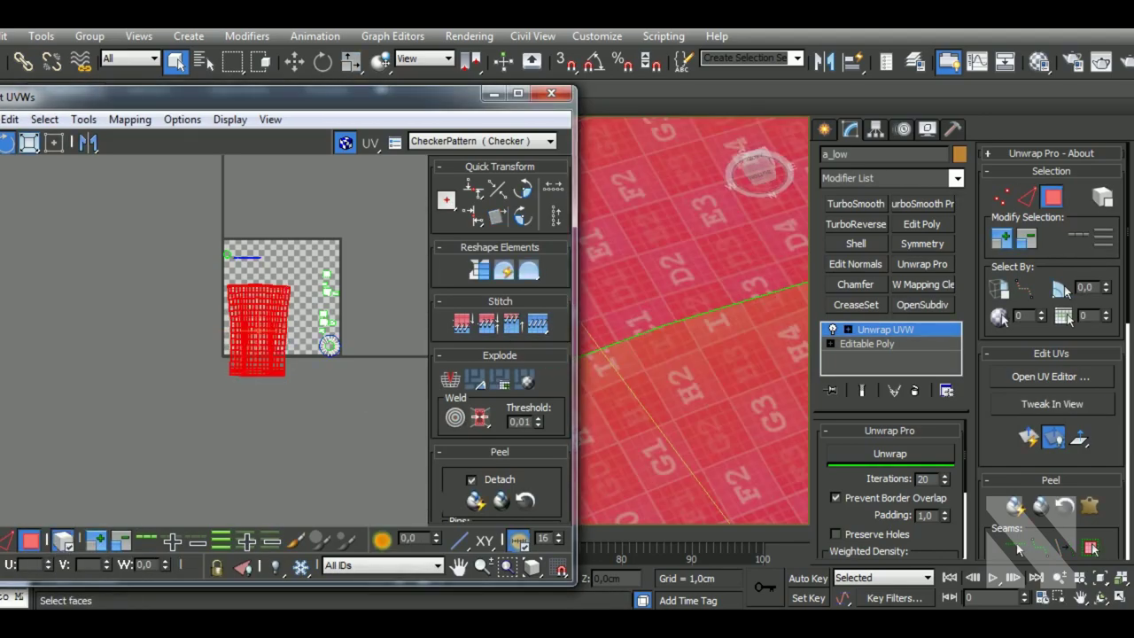
alt+middle_drag(699, 350, 729, 341)
click(913, 453)
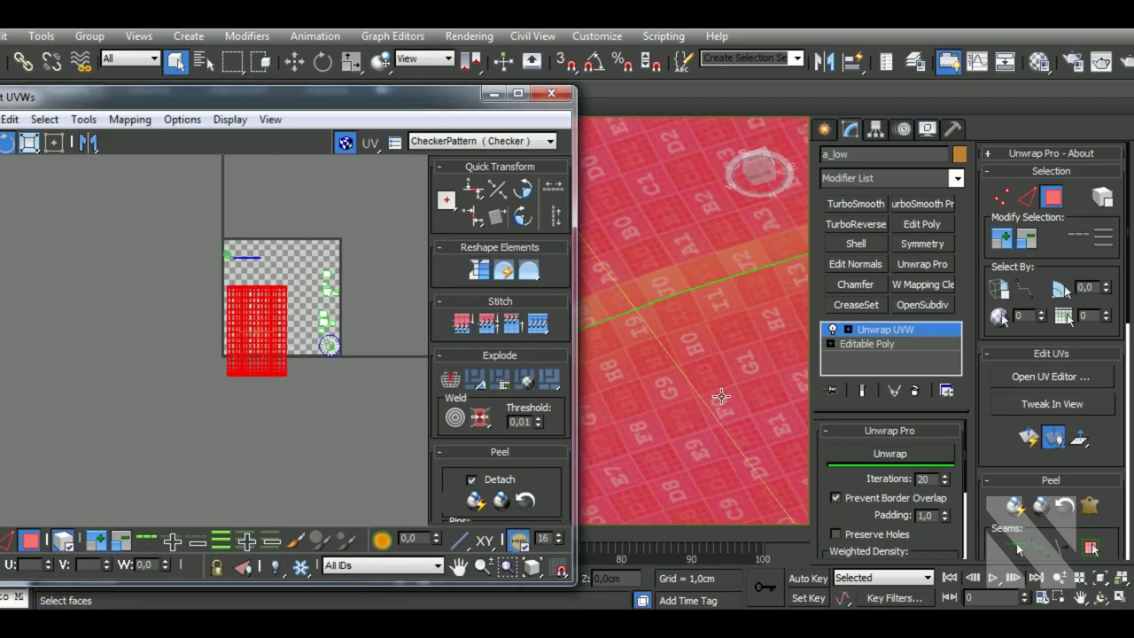
scroll(720, 396, down, 4)
mouse_move(731, 351)
alt+middle_down()
mouse_move(693, 524)
mouse_move(744, 466)
alt+middle_up()
click(637, 499)
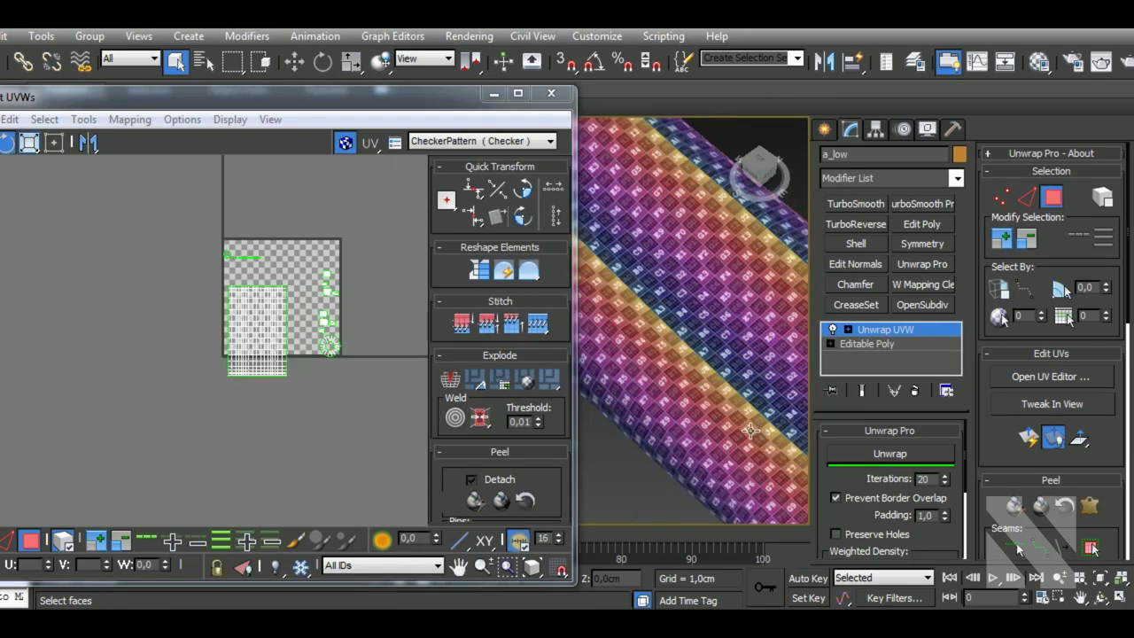
scroll(752, 414, up, 2)
scroll(751, 414, up, 2)
scroll(751, 414, up, 2)
scroll(751, 414, down, 4)
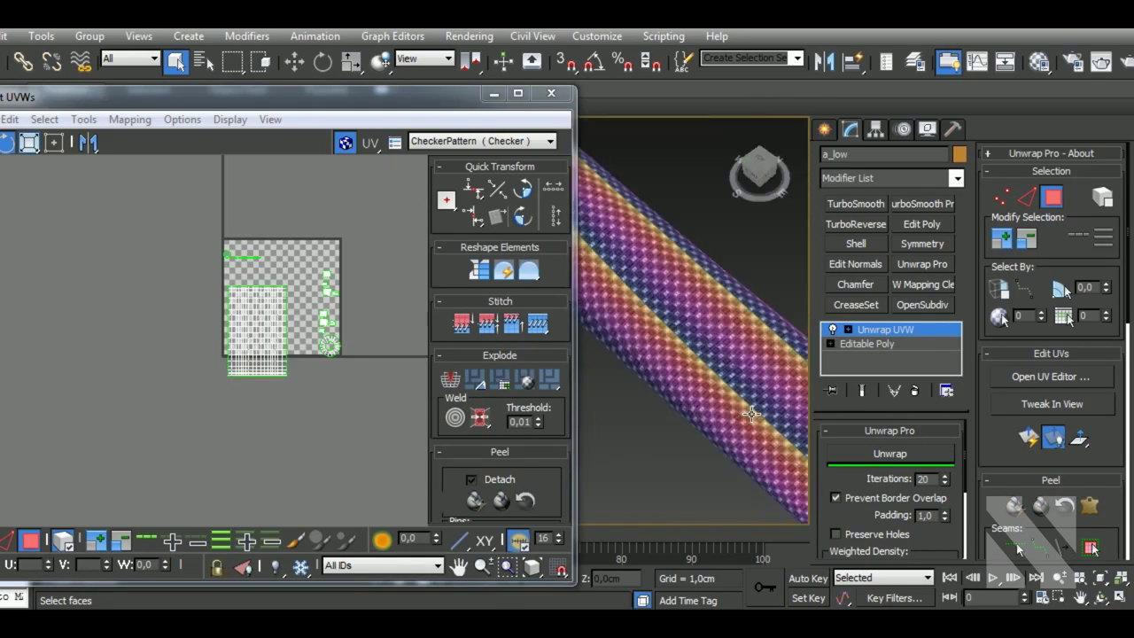
scroll(751, 414, down, 2)
click(387, 448)
middle_drag(388, 448, 373, 469)
scroll(214, 263, up, 3)
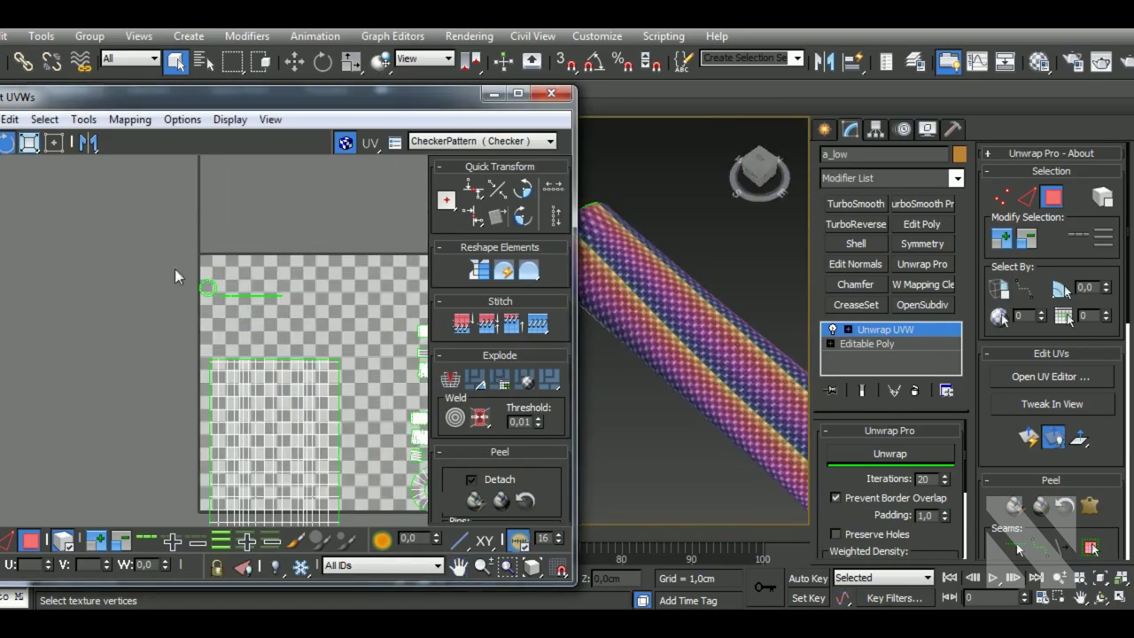
mouse_move(655, 388)
alt+middle_down()
mouse_move(710, 358)
mouse_move(759, 364)
mouse_move(660, 387)
mouse_move(698, 376)
alt+middle_up()
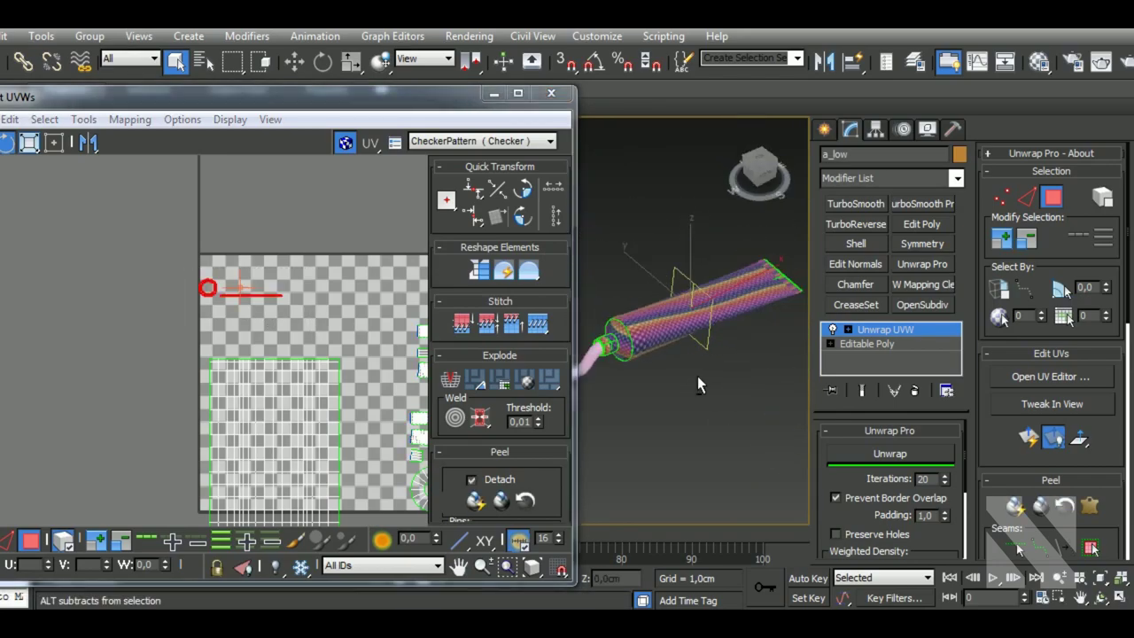
scroll(697, 375, up, 3)
middle_drag(367, 354, 212, 316)
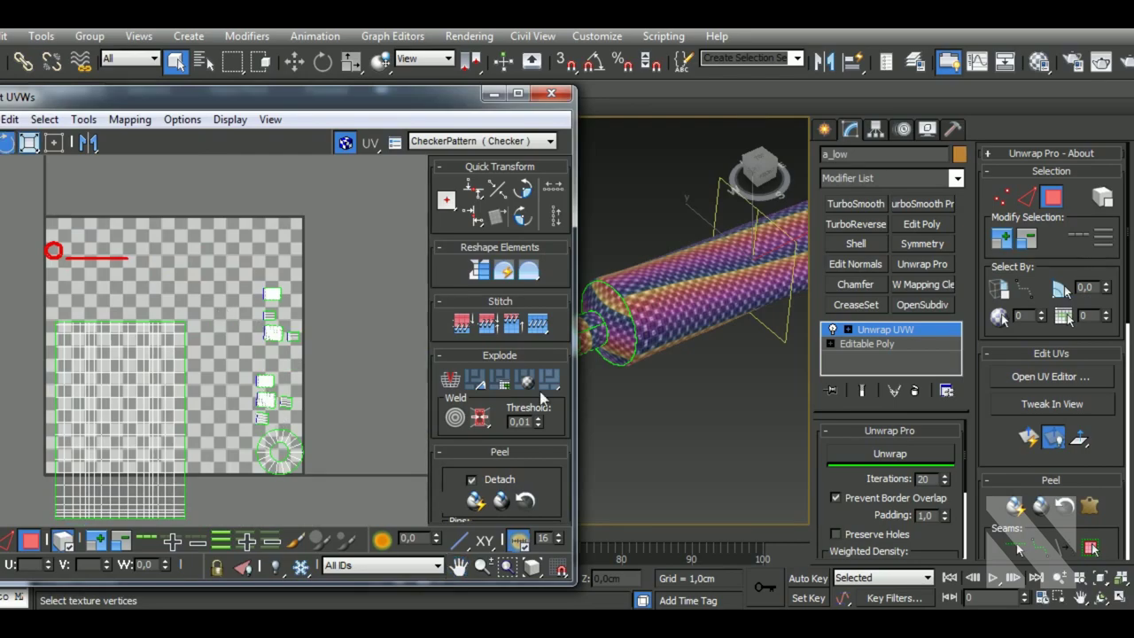
alt+middle_drag(655, 372, 700, 355)
scroll(700, 354, up, 2)
click(693, 351)
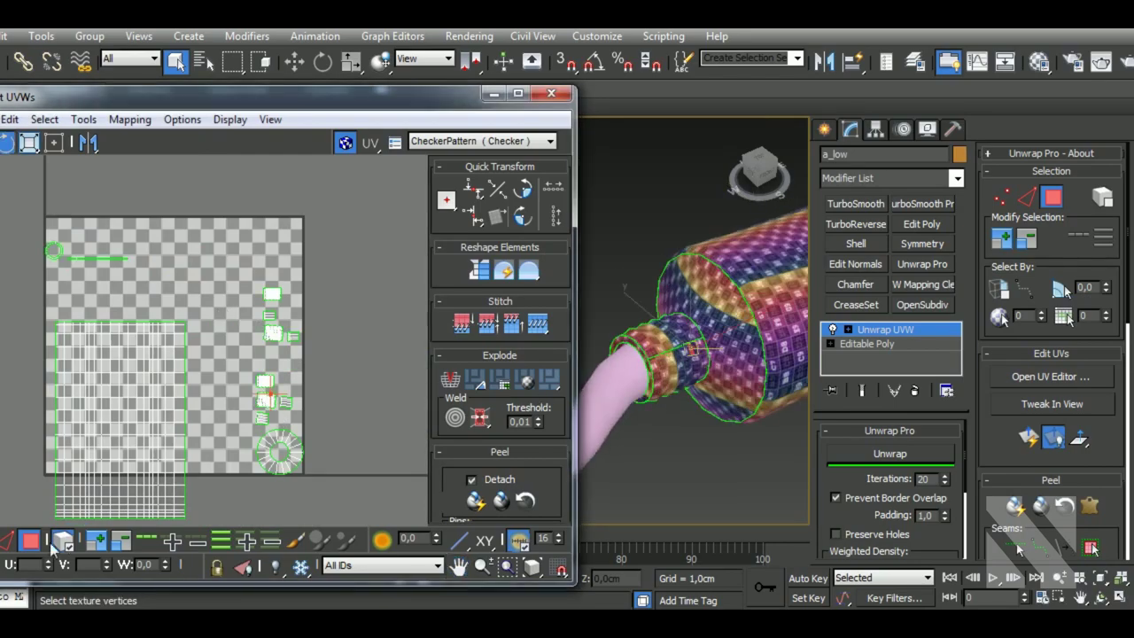
- Stitch the top ring shell onto the middle shell, then the next shell along the edge
key(2)
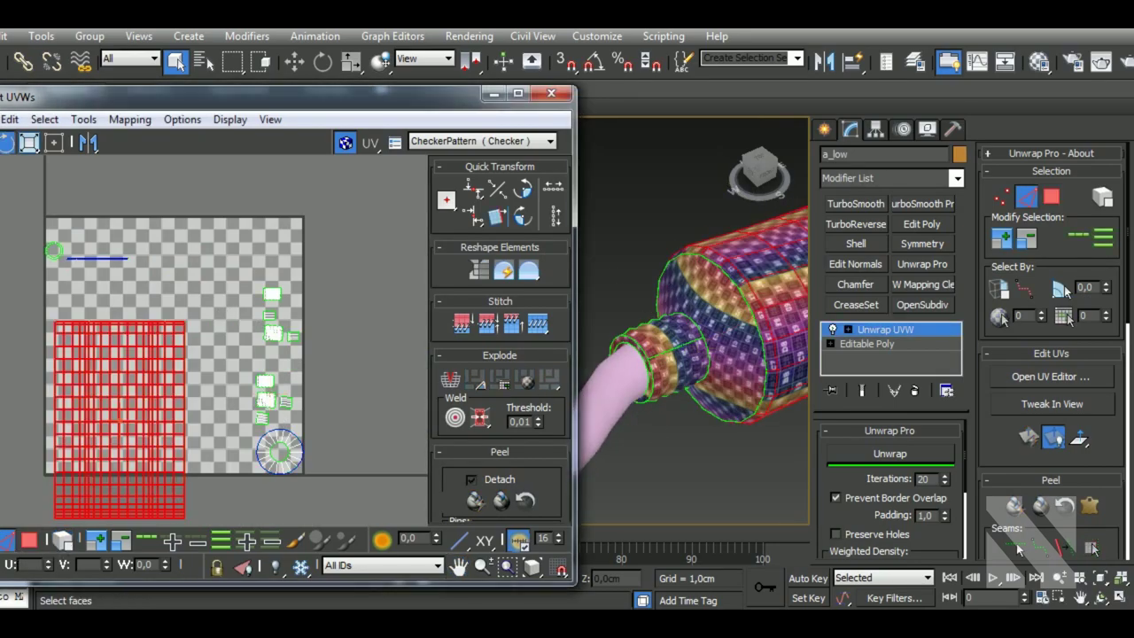
key(1)
scroll(689, 372, up, 3)
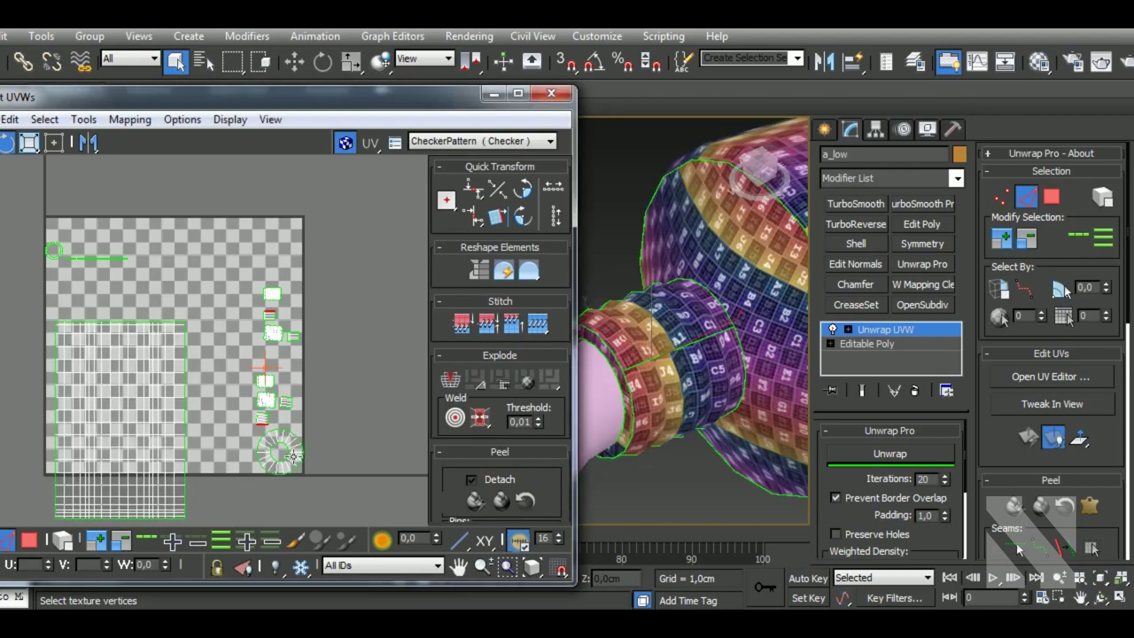
scroll(295, 456, up, 5)
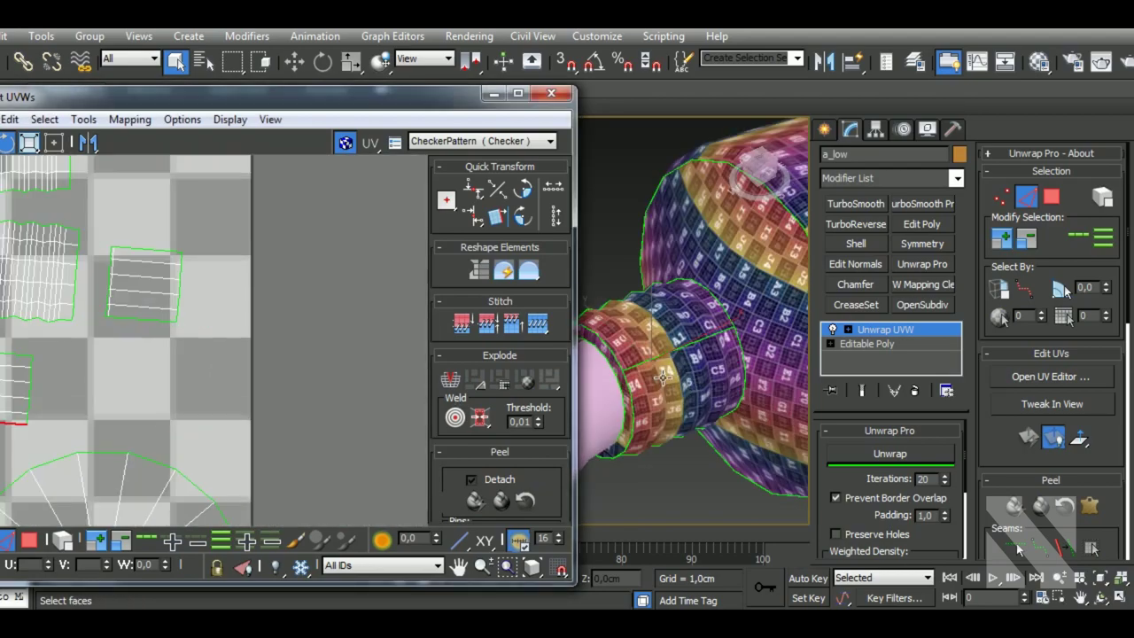
scroll(660, 404, up, 3)
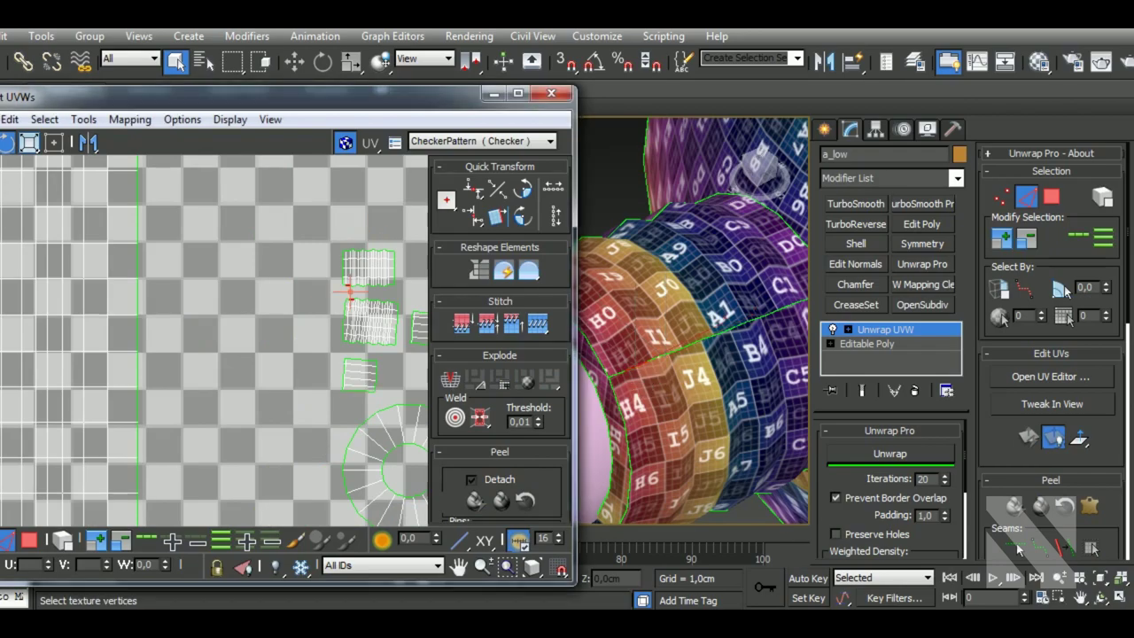
scroll(356, 338, up, 2)
scroll(356, 339, up, 2)
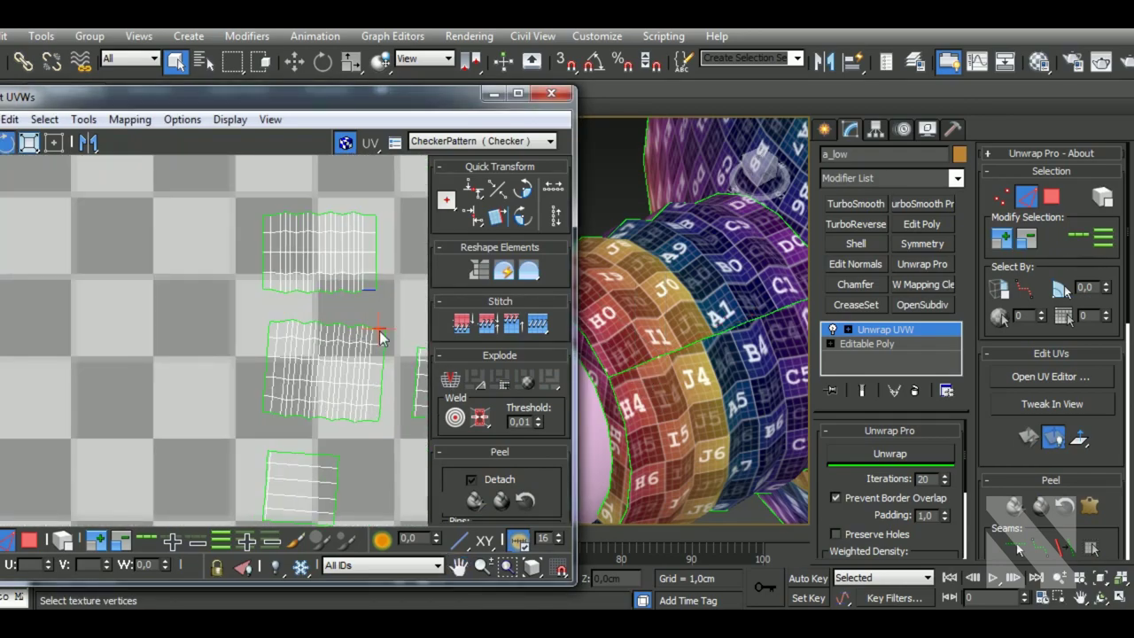
key(shift+s)
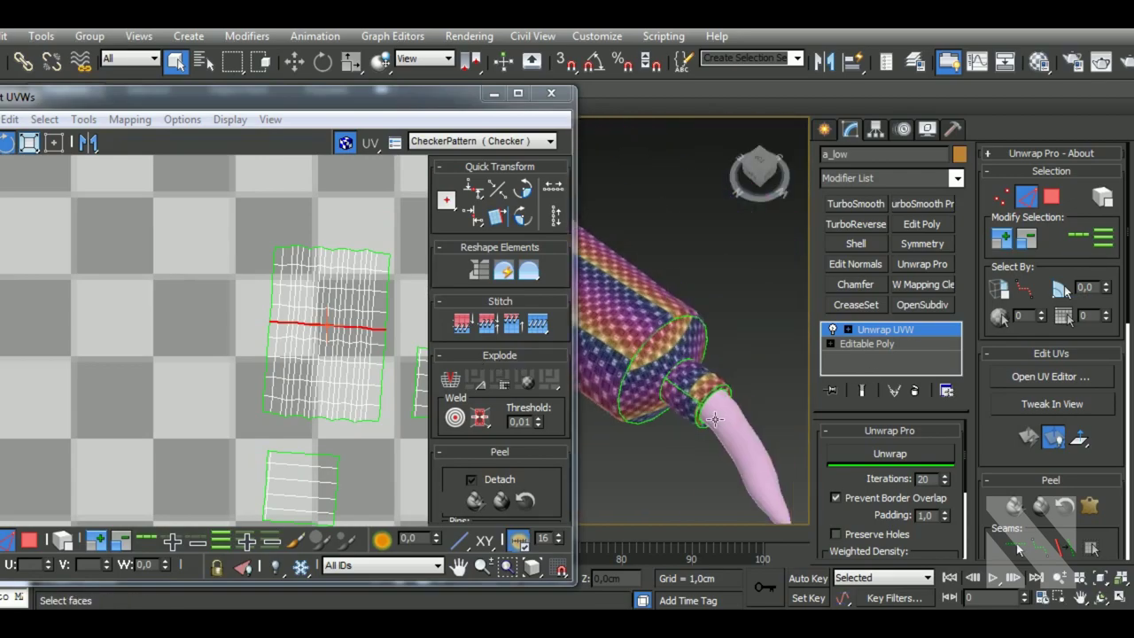
scroll(700, 404, up, 5)
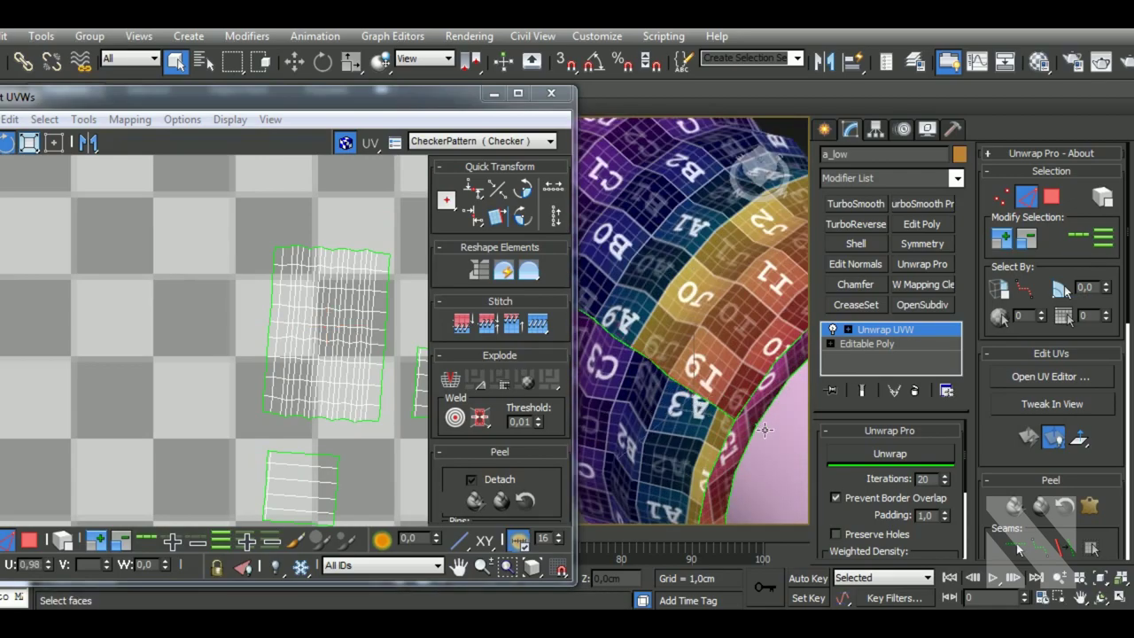
middle_drag(373, 282, 310, 303)
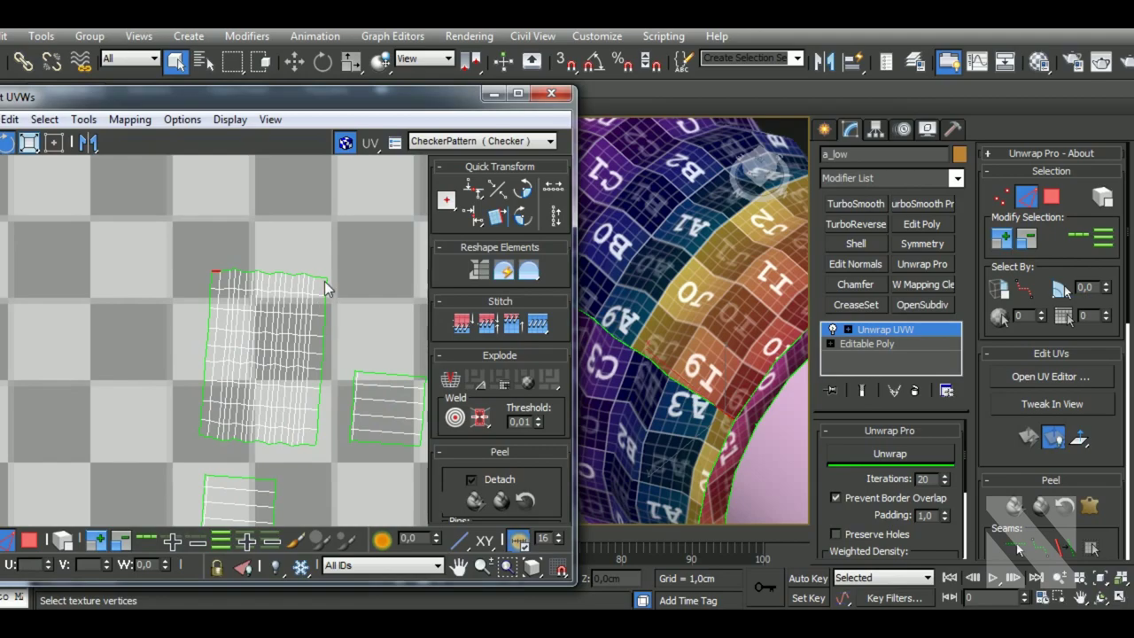
key(shift+s)
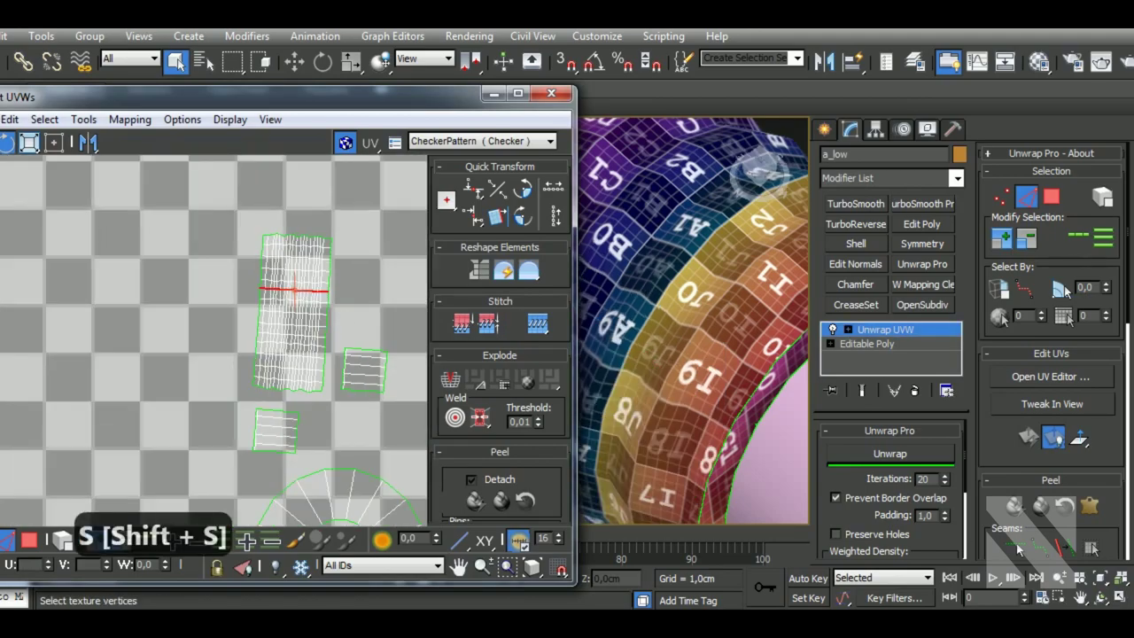
scroll(697, 298, down, 3)
scroll(697, 298, down, 3)
mouse_move(697, 298)
alt+middle_down()
mouse_move(703, 201)
mouse_move(682, 404)
mouse_move(683, 304)
mouse_move(680, 404)
mouse_move(659, 422)
alt+middle_up()
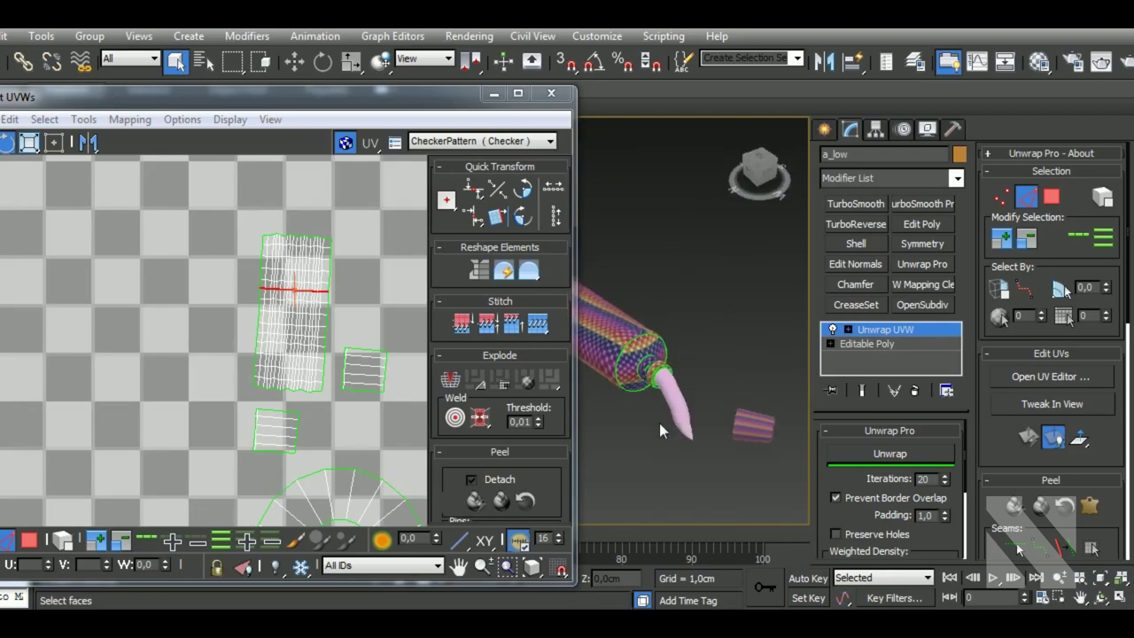
- Stitch the small ring shells into a longer straight strip
click(392, 363)
key(shift+s)
click(372, 402)
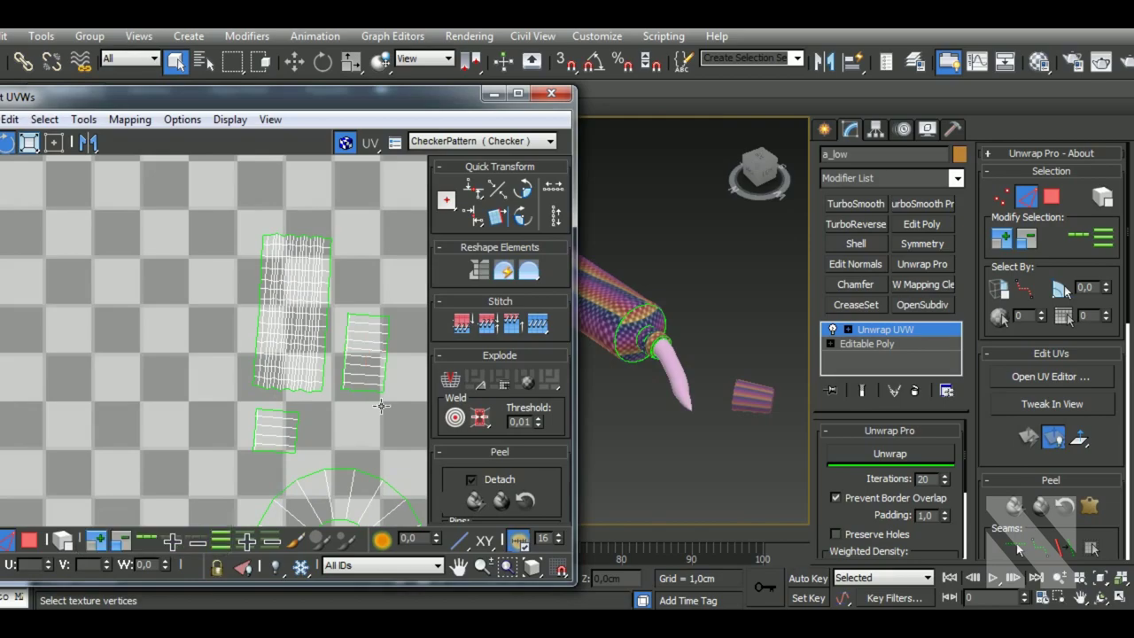
key(shift+s)
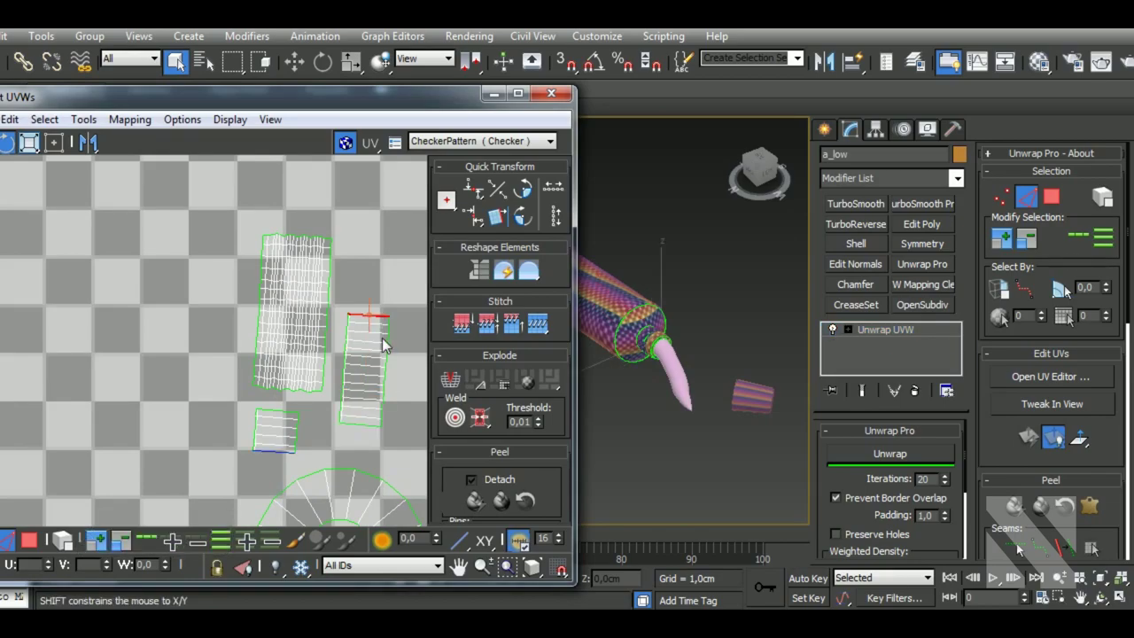
key(shift+s)
scroll(385, 331, down, 3)
scroll(385, 331, down, 2)
scroll(366, 233, up, 3)
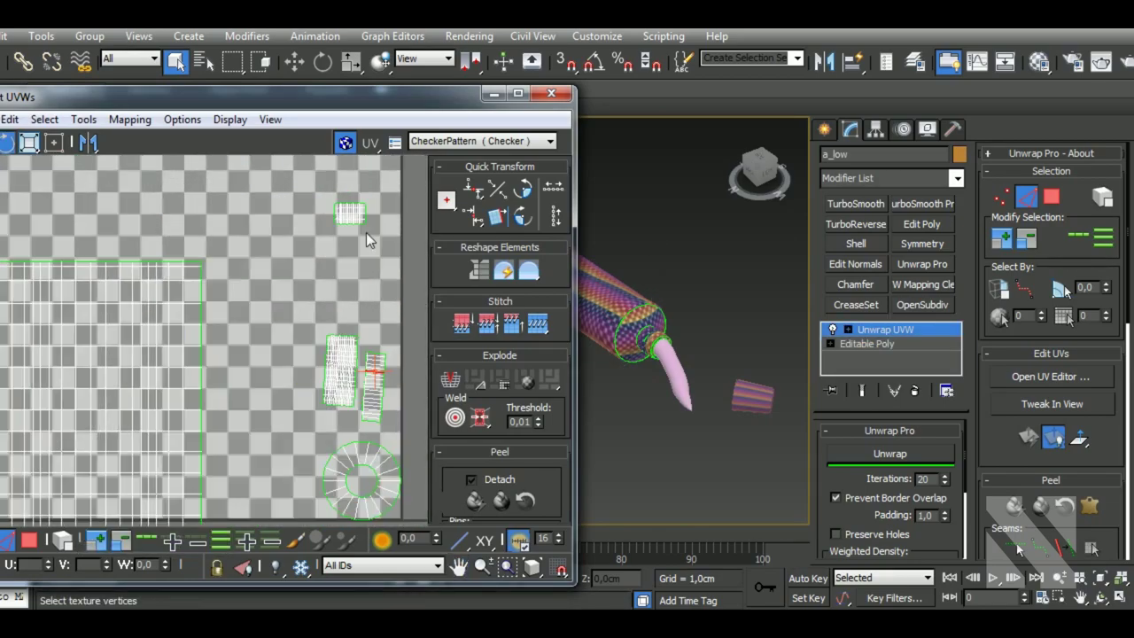
scroll(379, 353, up, 3)
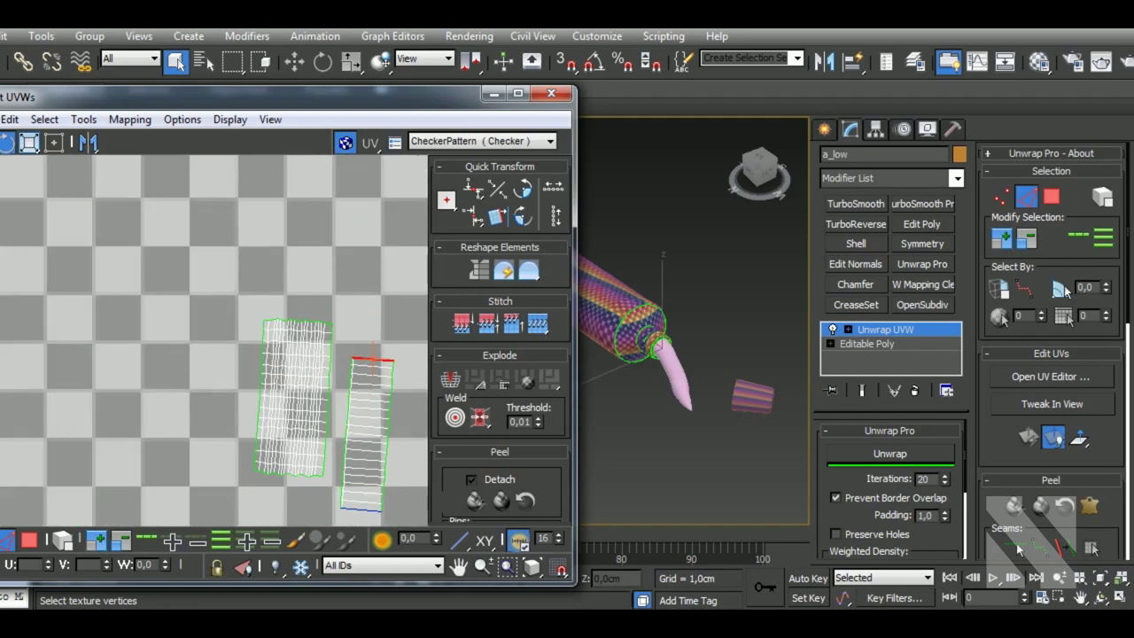
key(shift+s)
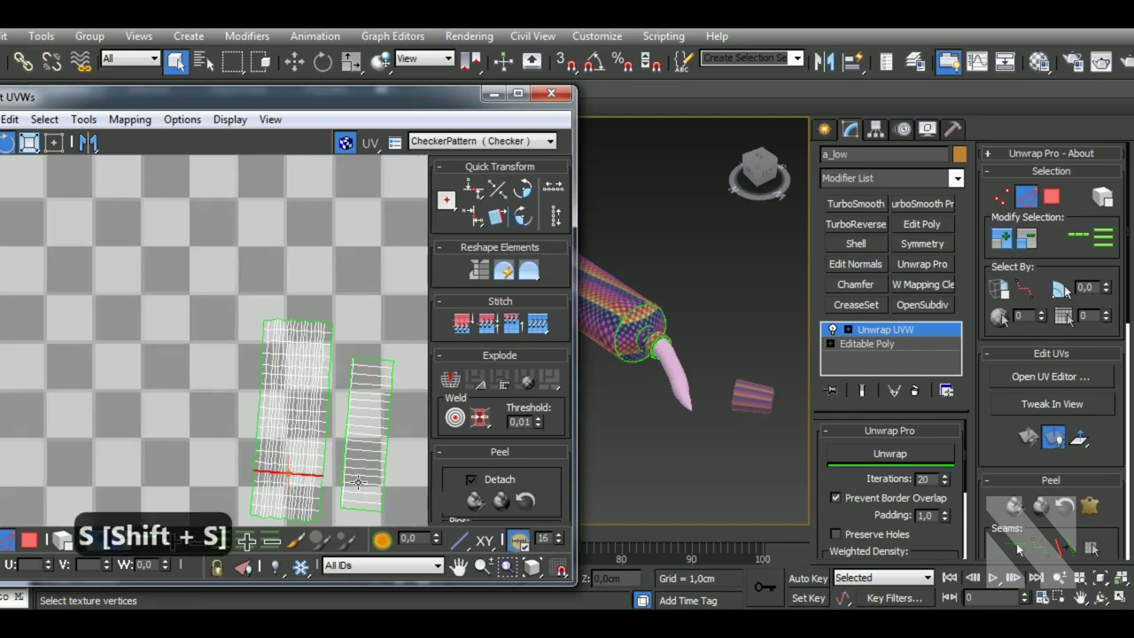
scroll(230, 337, down, 2)
scroll(230, 337, down, 2)
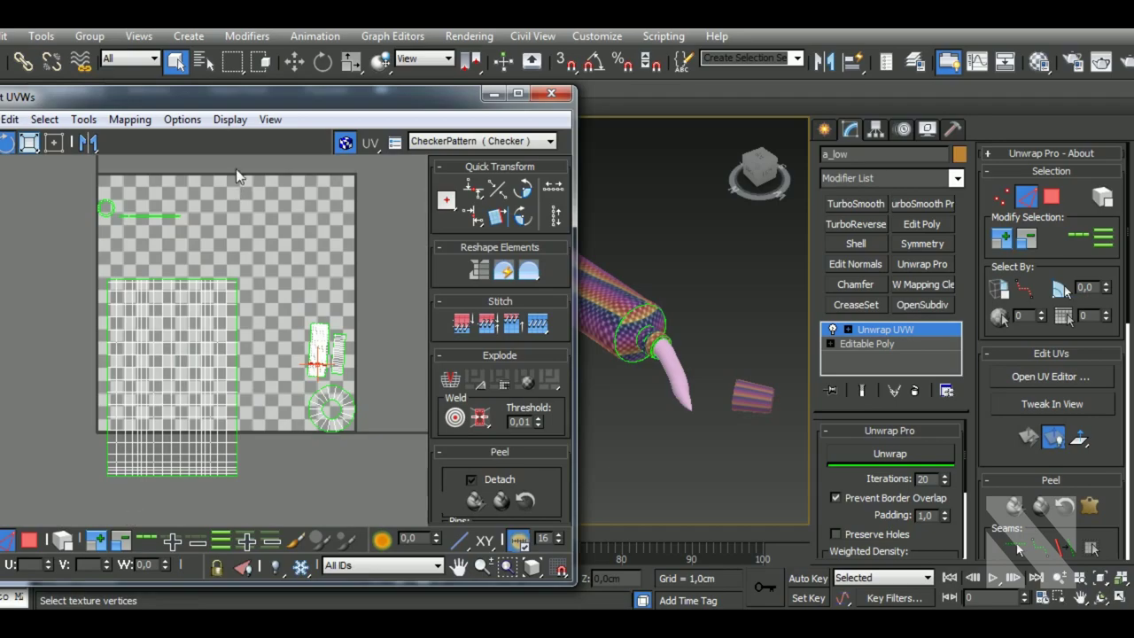
- Stitch along the short top-left edge, then undo that stitch
drag(138, 231, 123, 237)
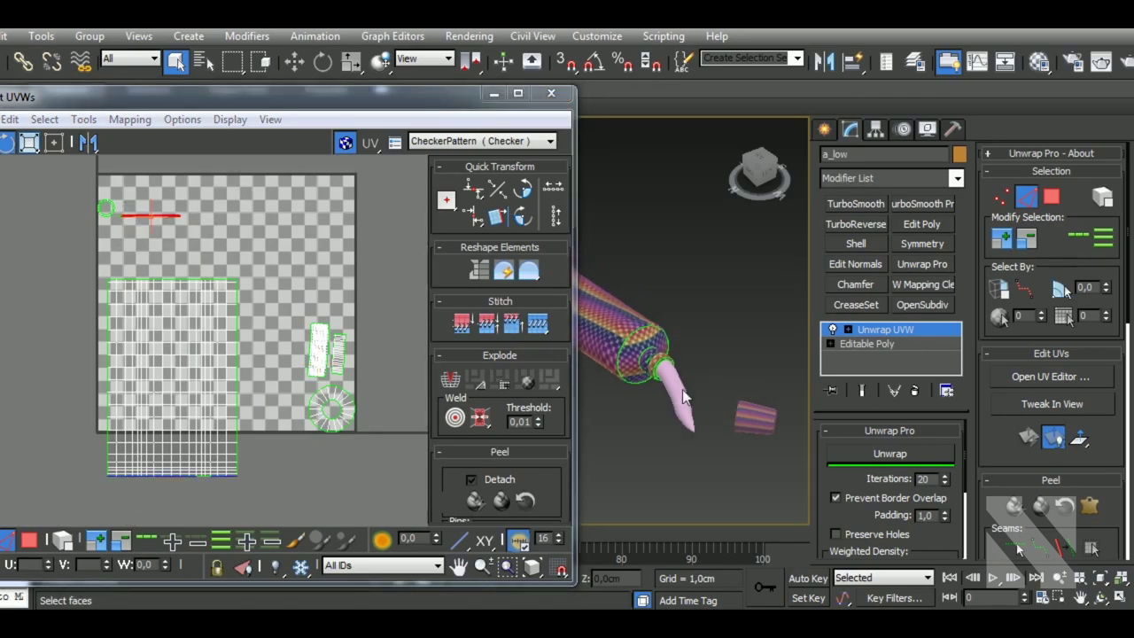
middle_drag(116, 506, 144, 489)
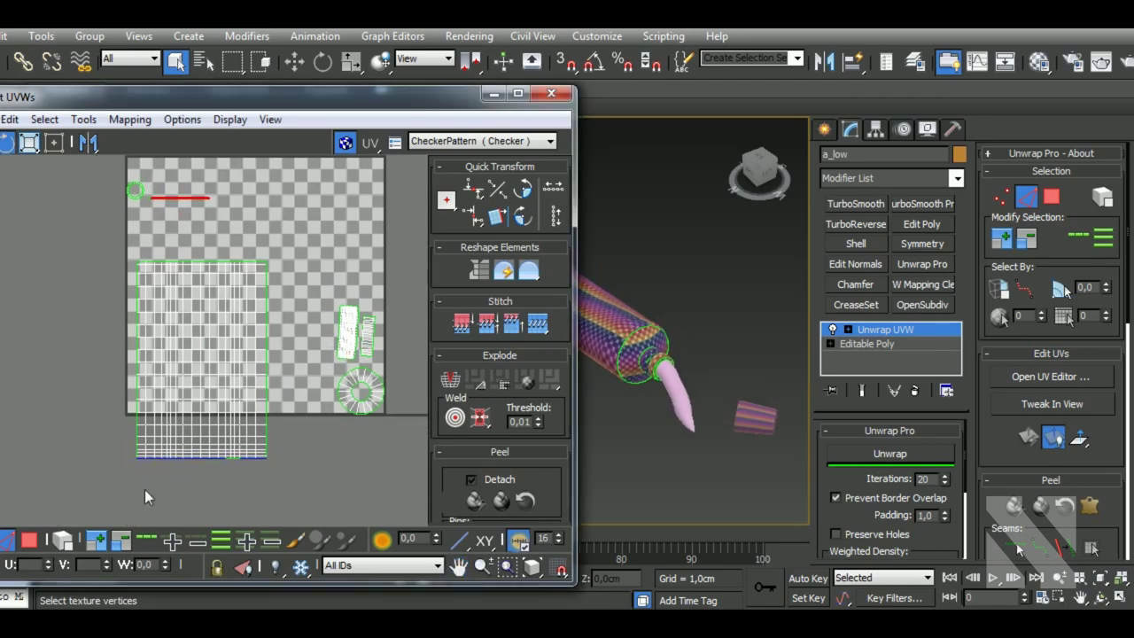
scroll(245, 471, up, 3)
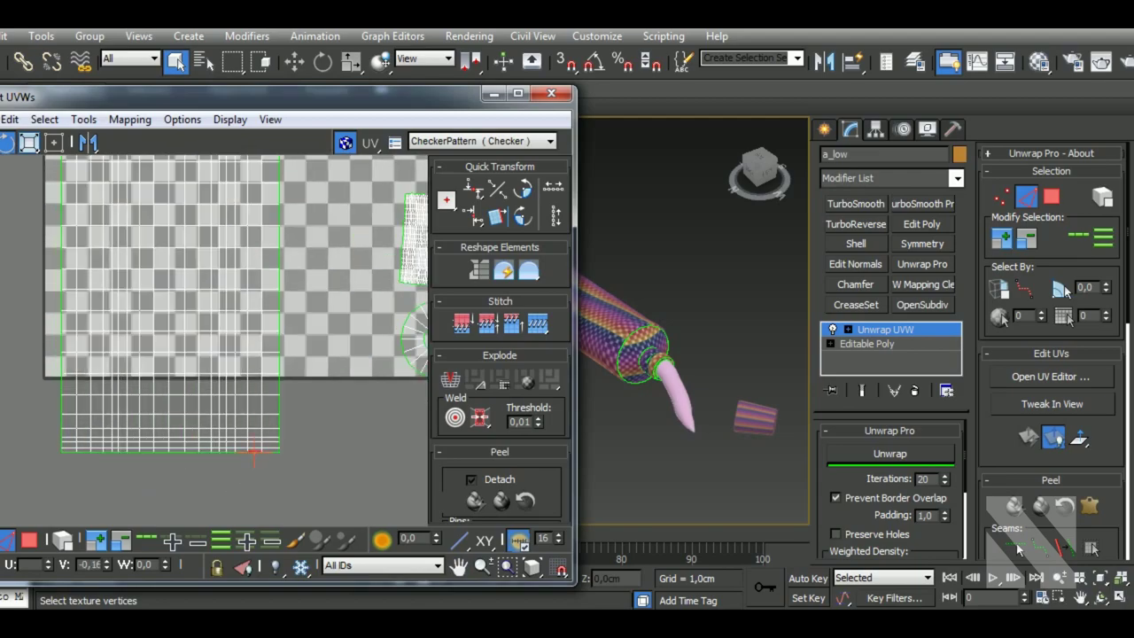
scroll(678, 455, up, 2)
scroll(725, 387, up, 5)
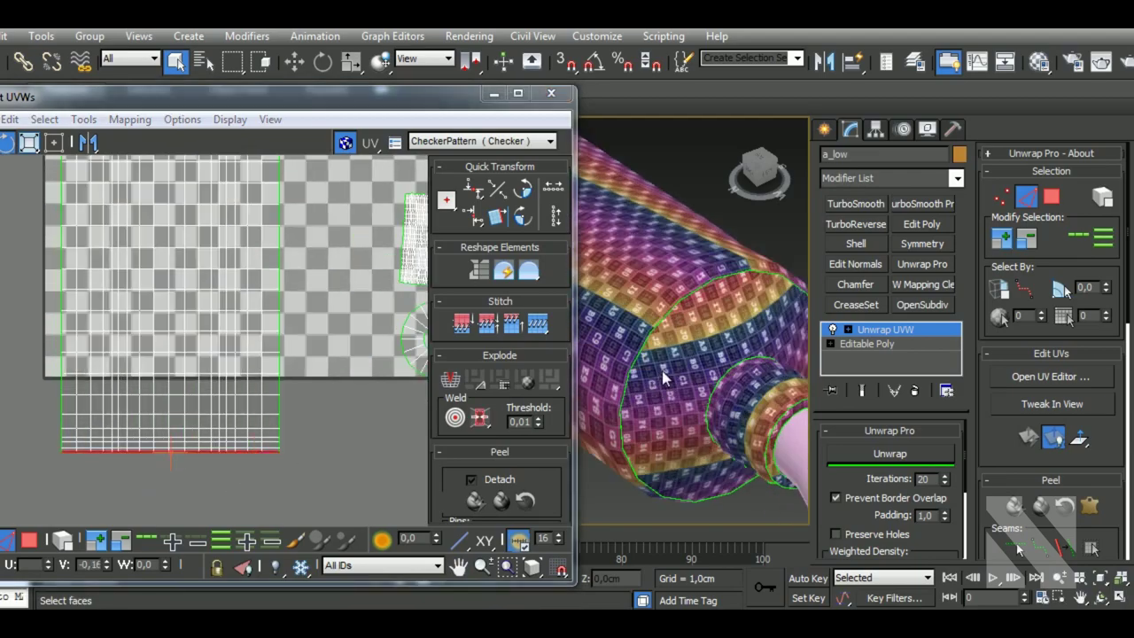
key(shift+s)
scroll(301, 432, up, 3)
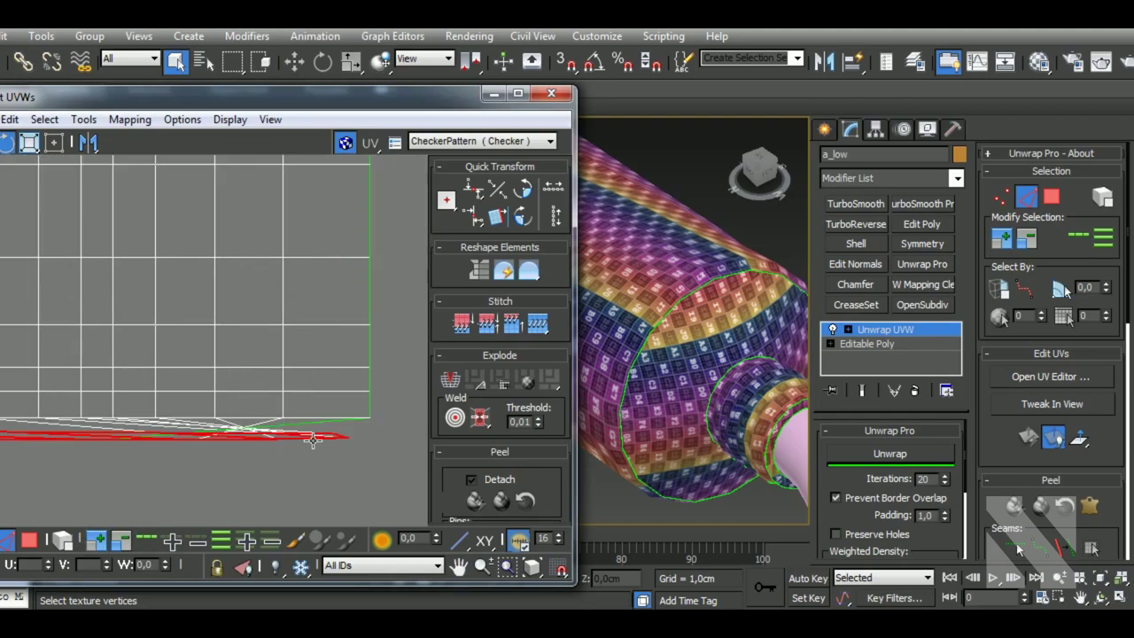
key(ctrl+z)
key(ctrl+z)
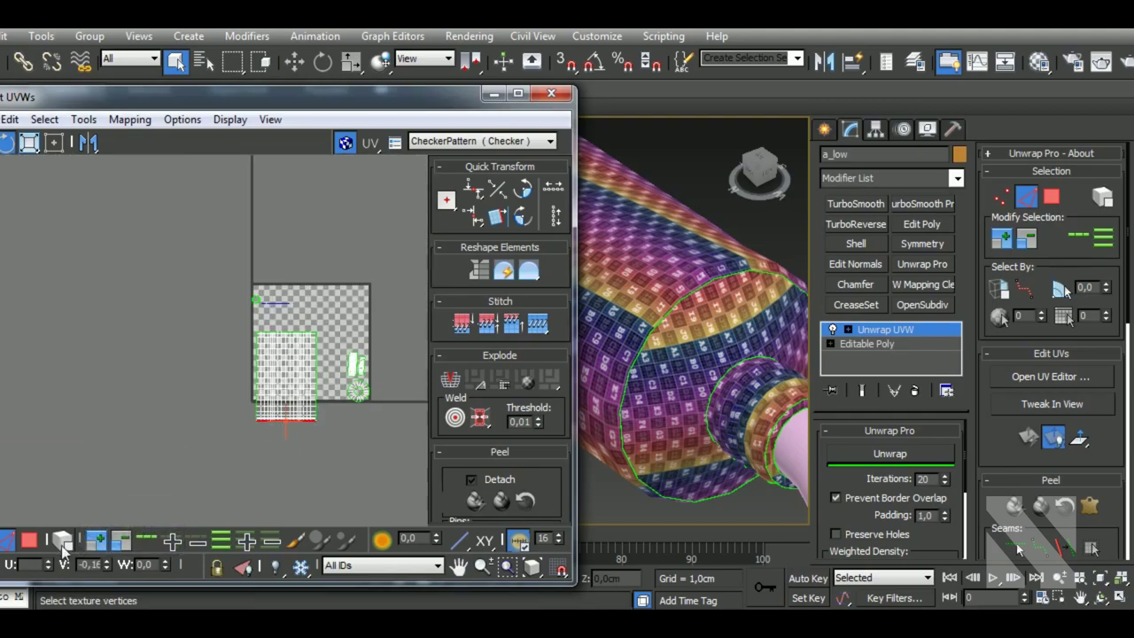
- Unwrap the circular cap shell on its own
click(33, 550)
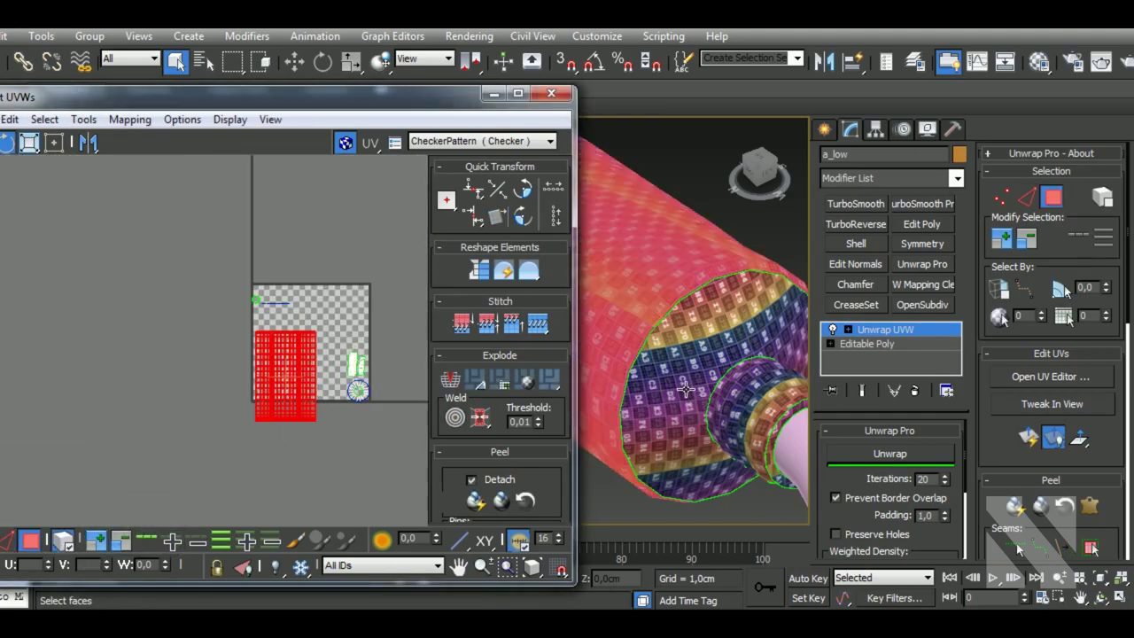
scroll(379, 393, up, 2)
click(362, 383)
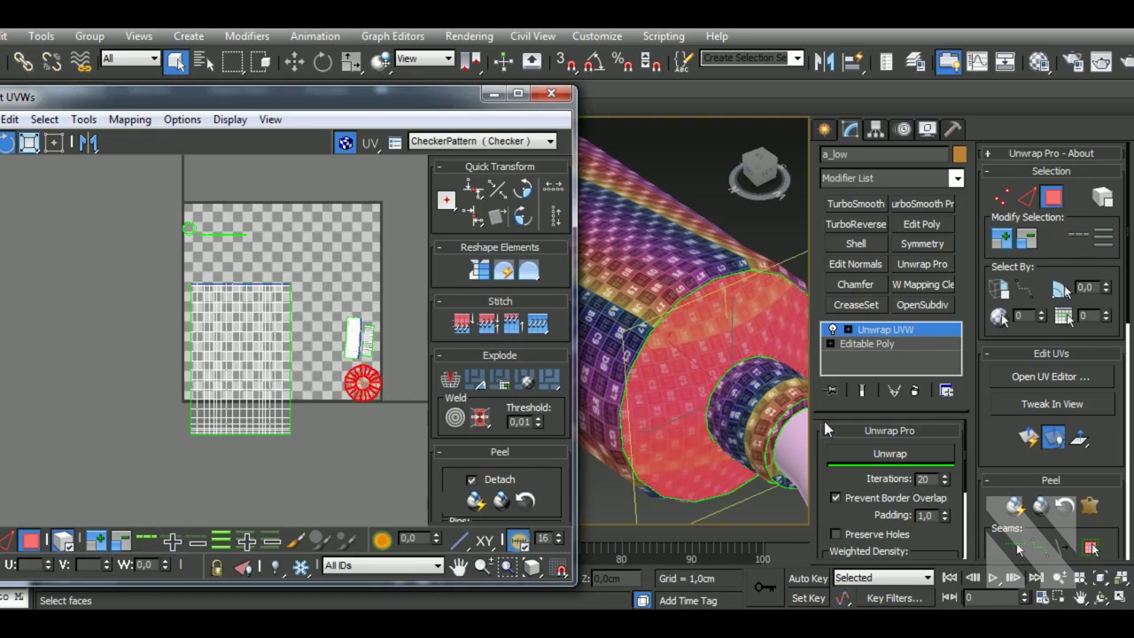
click(881, 456)
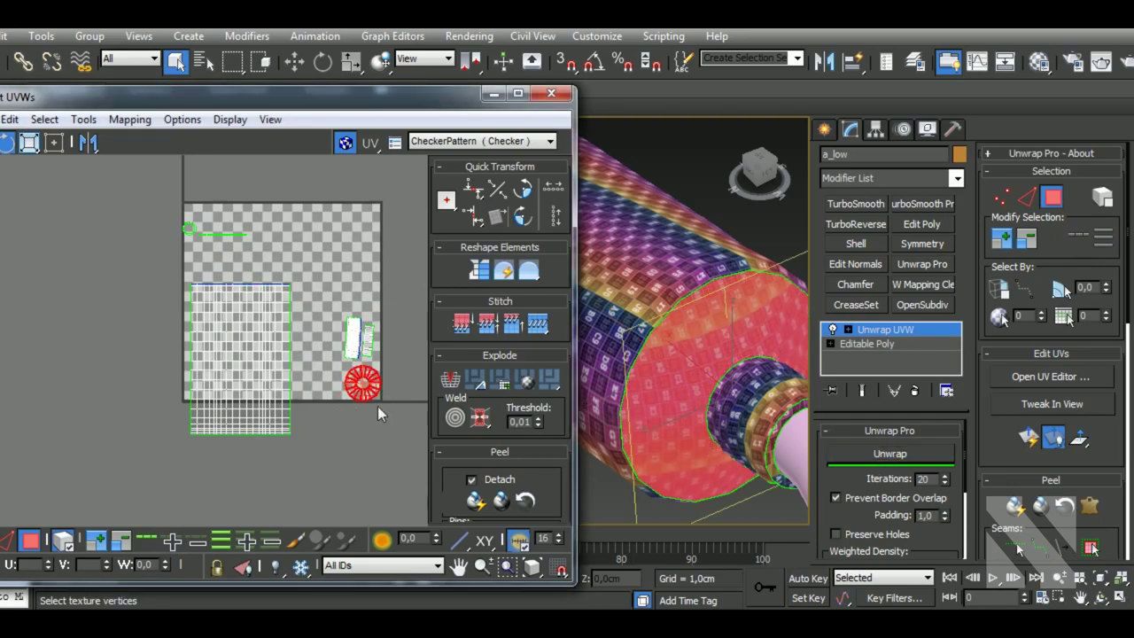
middle_drag(382, 405, 364, 423)
- Select an edge and the end vertex of the thin strip shell
click(743, 419)
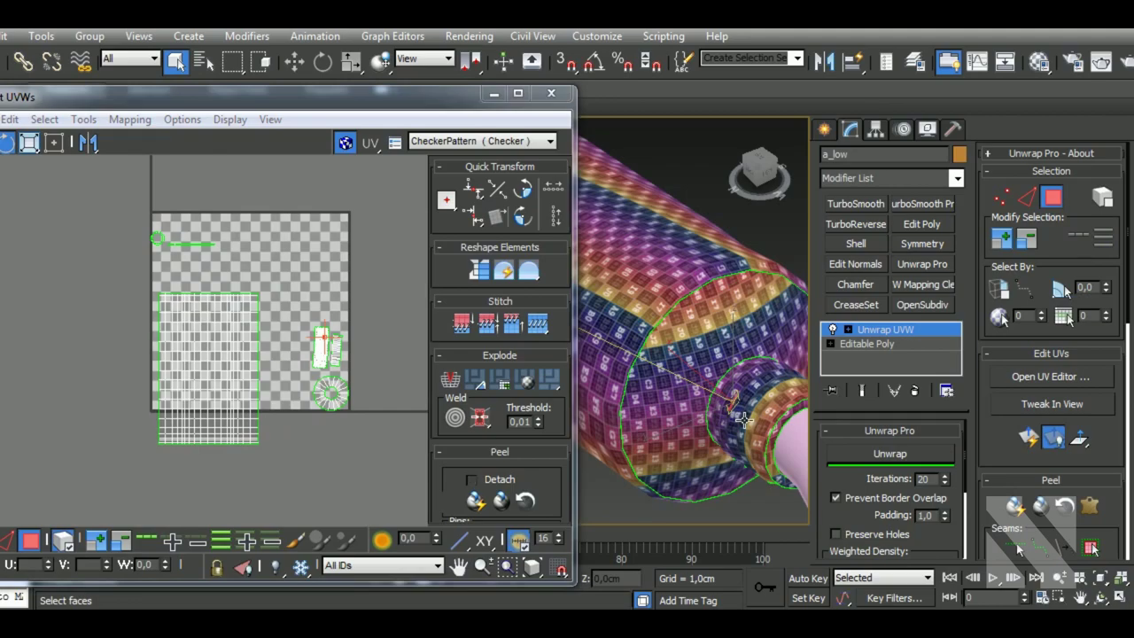
alt+middle_drag(744, 423, 730, 422)
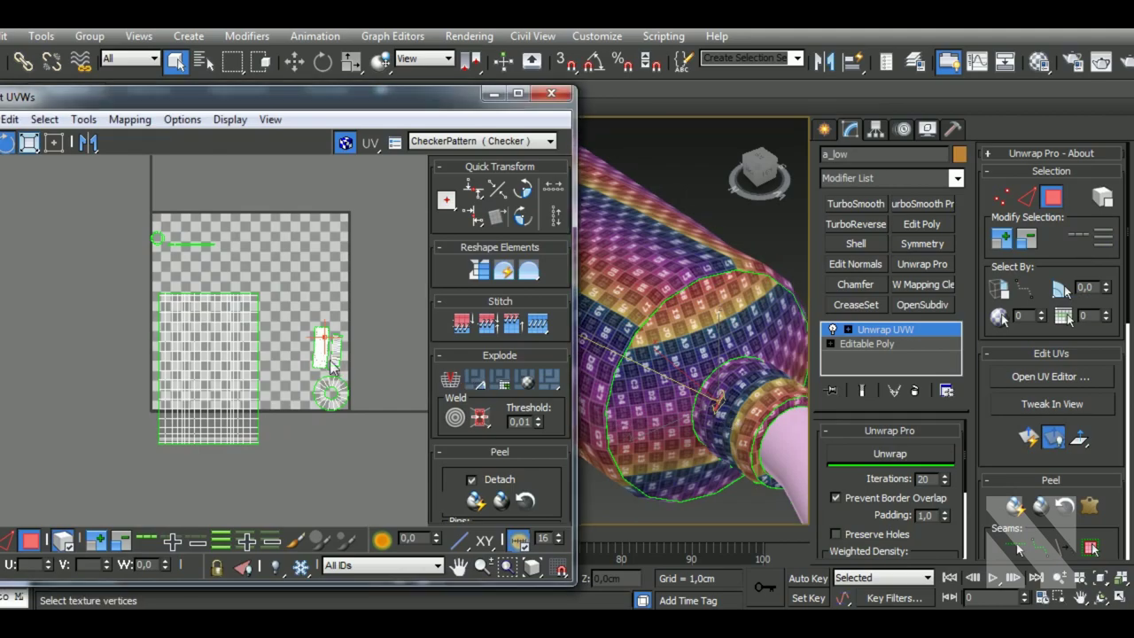
click(191, 245)
mouse_move(726, 372)
alt+middle_down()
mouse_move(678, 383)
mouse_move(724, 352)
alt+middle_up()
scroll(725, 352, up, 5)
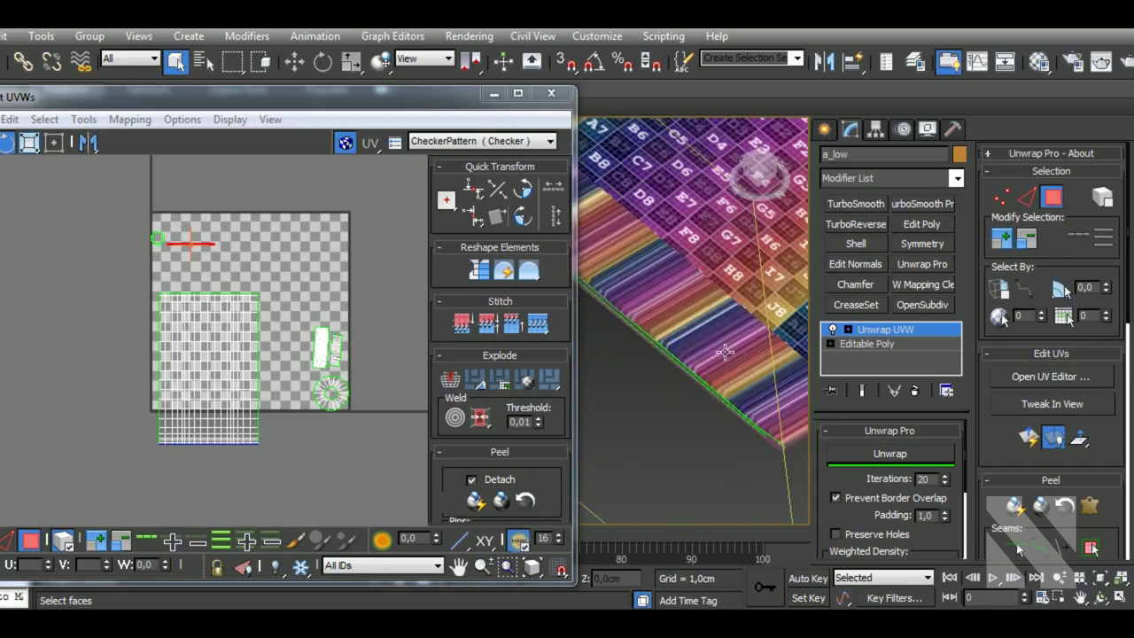
scroll(715, 396, down, 3)
middle_drag(233, 274, 228, 299)
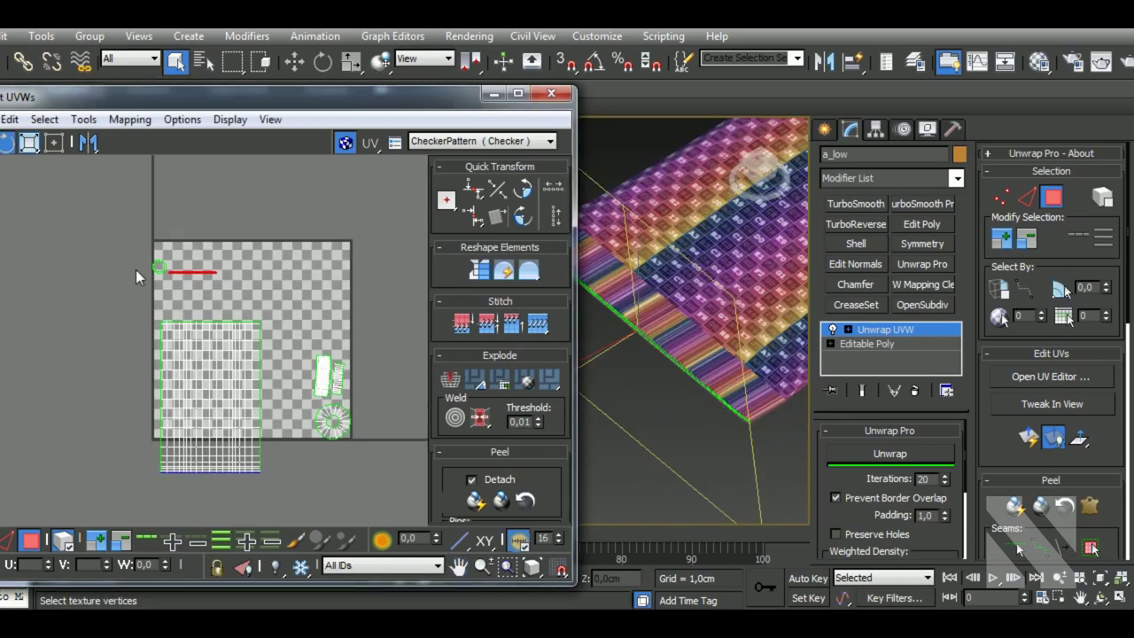
scroll(137, 266, up, 2)
click(170, 271)
scroll(629, 370, down, 3)
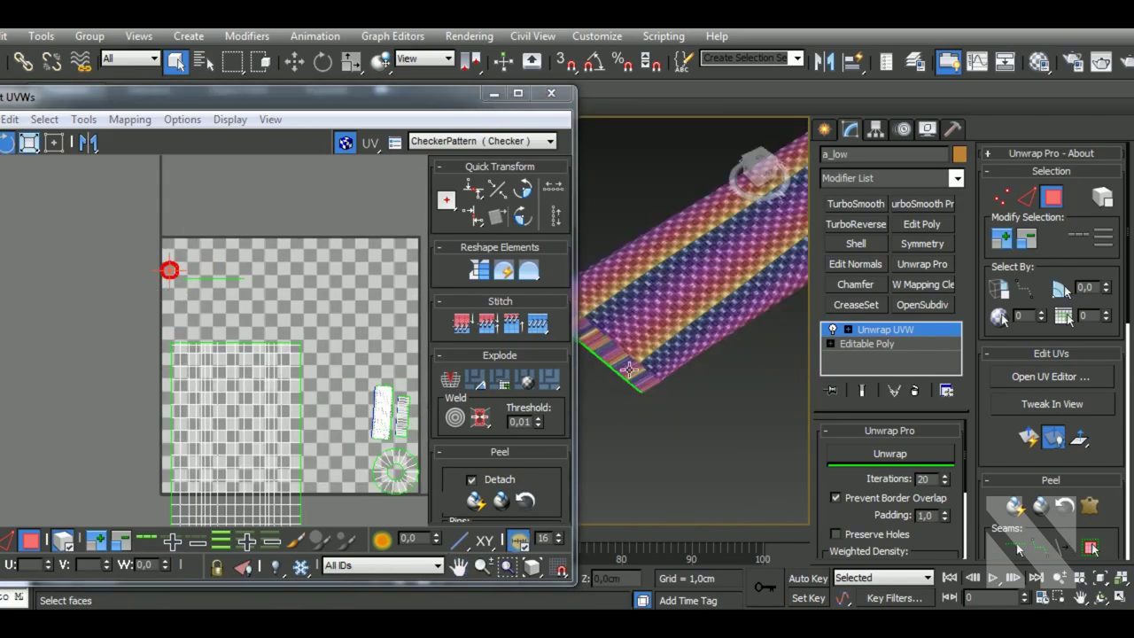
scroll(629, 370, down, 3)
- Select the small ring shells and straighten them with Reshape Elements
alt+middle_drag(743, 349, 762, 292)
scroll(762, 266, up, 3)
scroll(762, 266, up, 2)
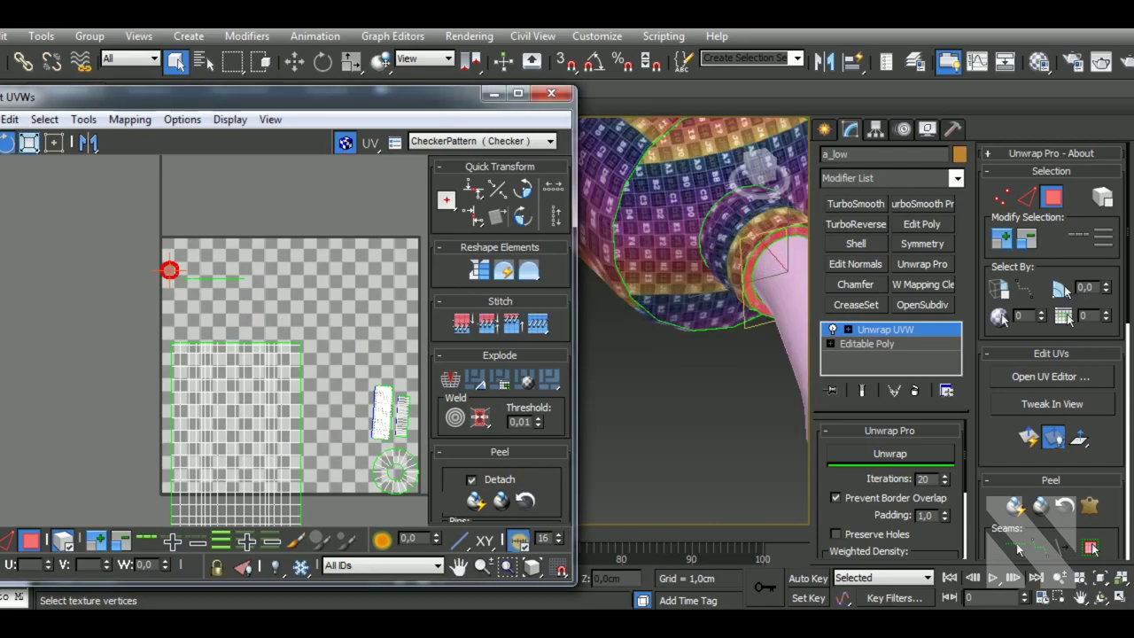
scroll(367, 391, down, 5)
scroll(367, 392, down, 1)
key(ctrl+a)
scroll(341, 304, up, 4)
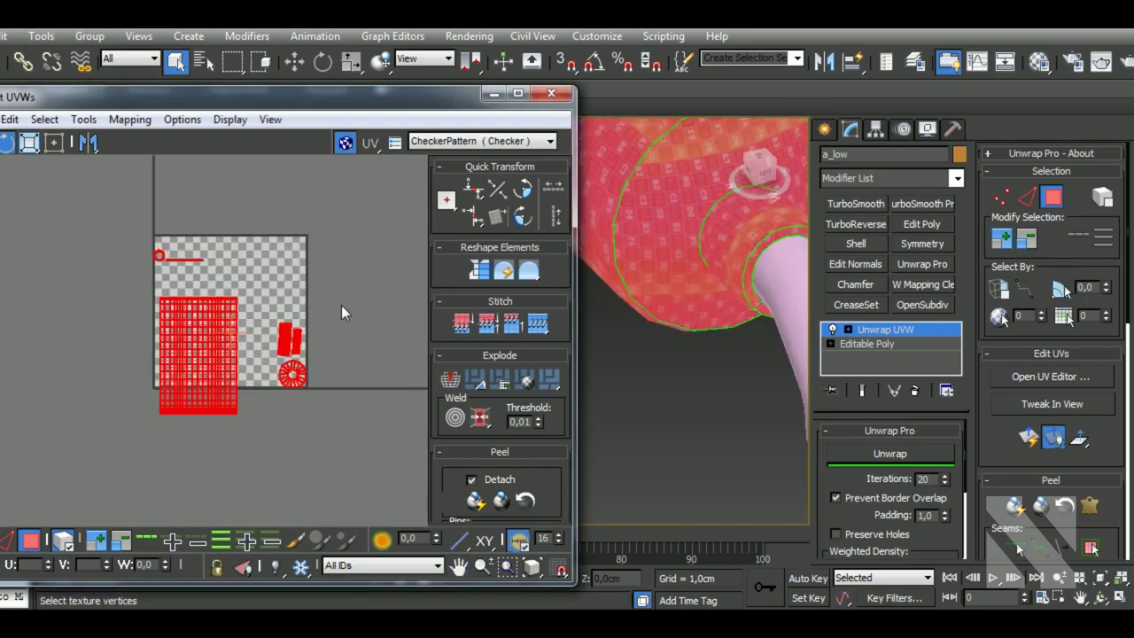
click(734, 356)
scroll(735, 356, down, 2)
scroll(753, 372, up, 3)
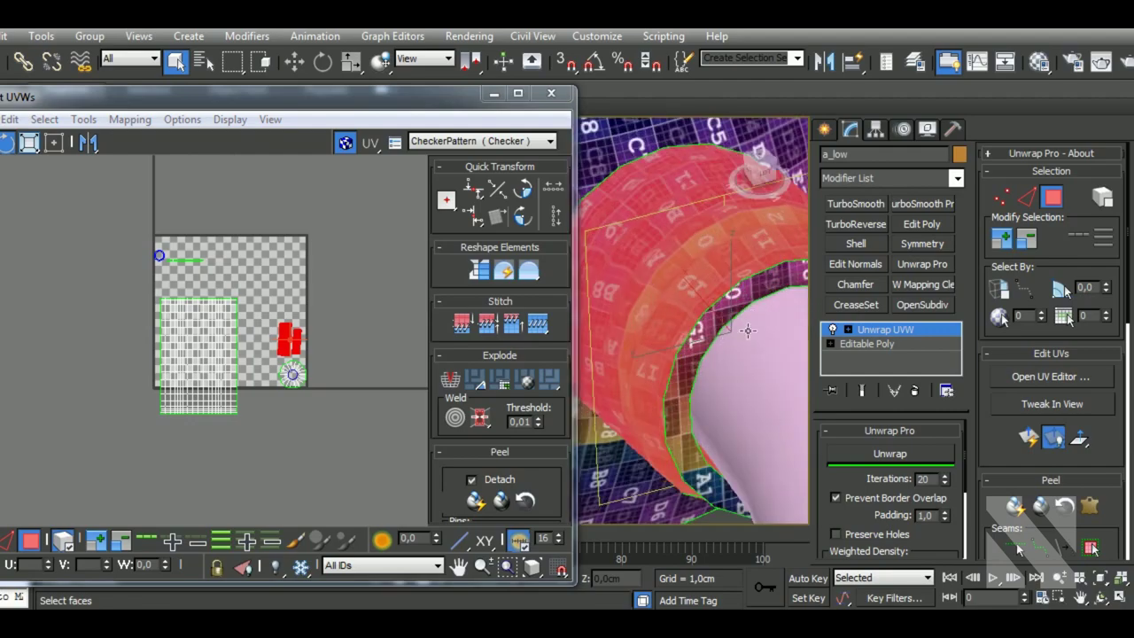
scroll(773, 405, up, 2)
alt+middle_drag(773, 405, 669, 405)
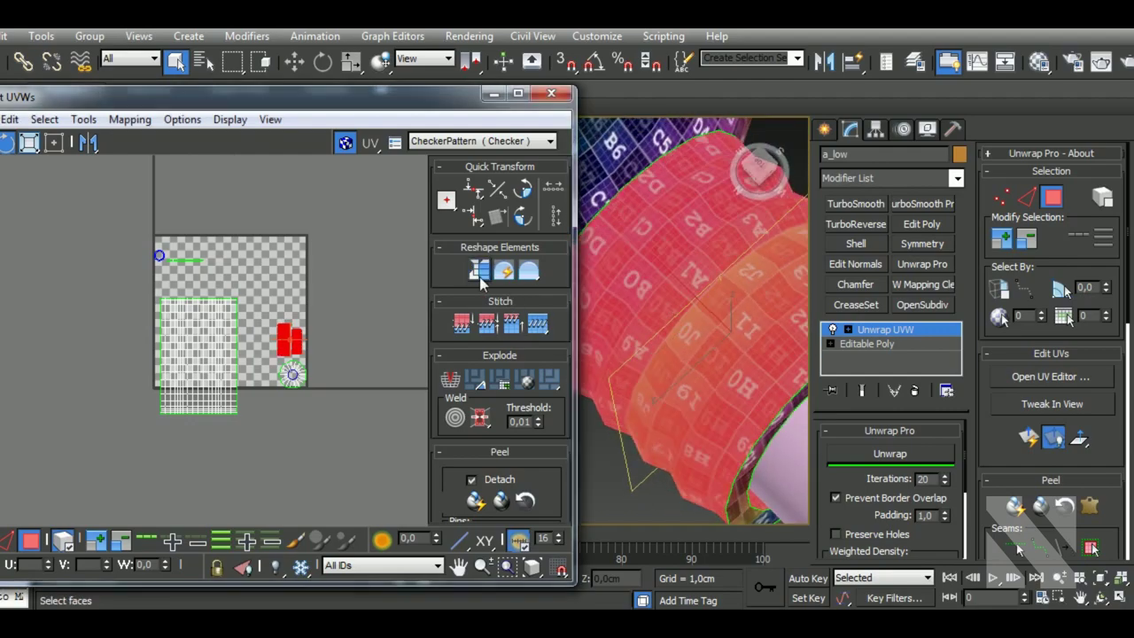
click(899, 453)
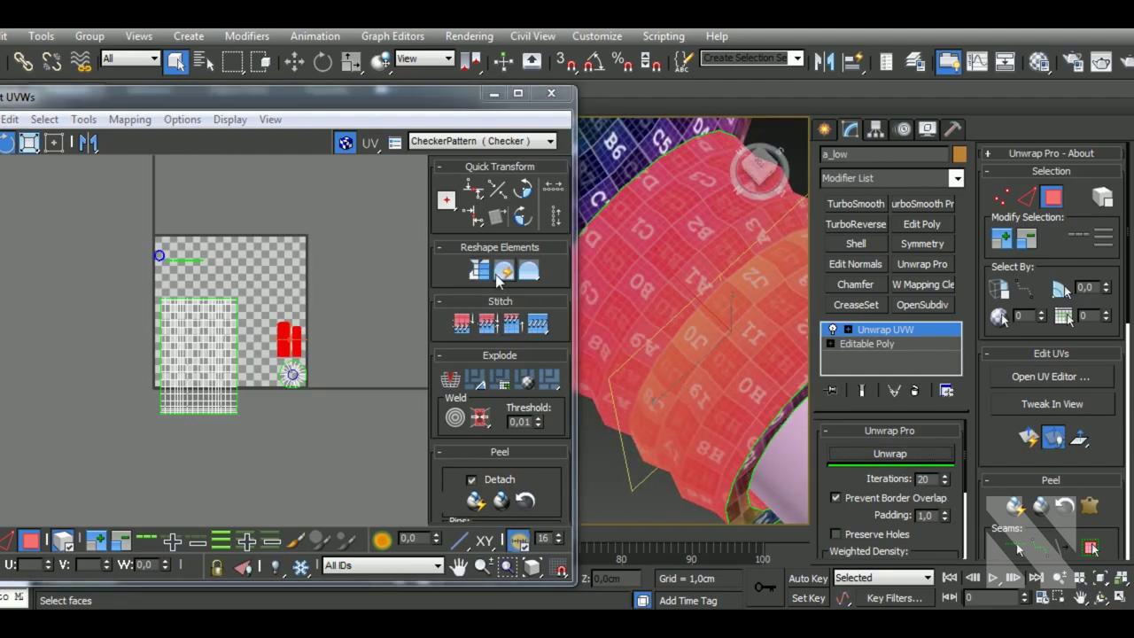
click(499, 278)
scroll(324, 340, down, 3)
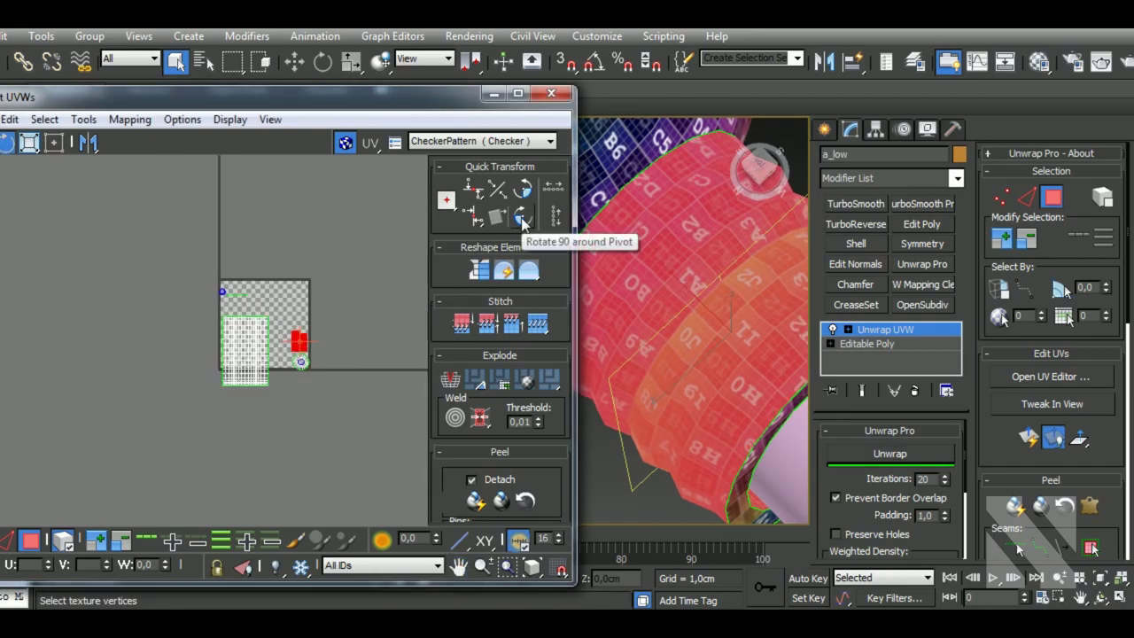
- Select all UV vertices and pack the shells to fill the checker tile
drag(211, 291, 443, 446)
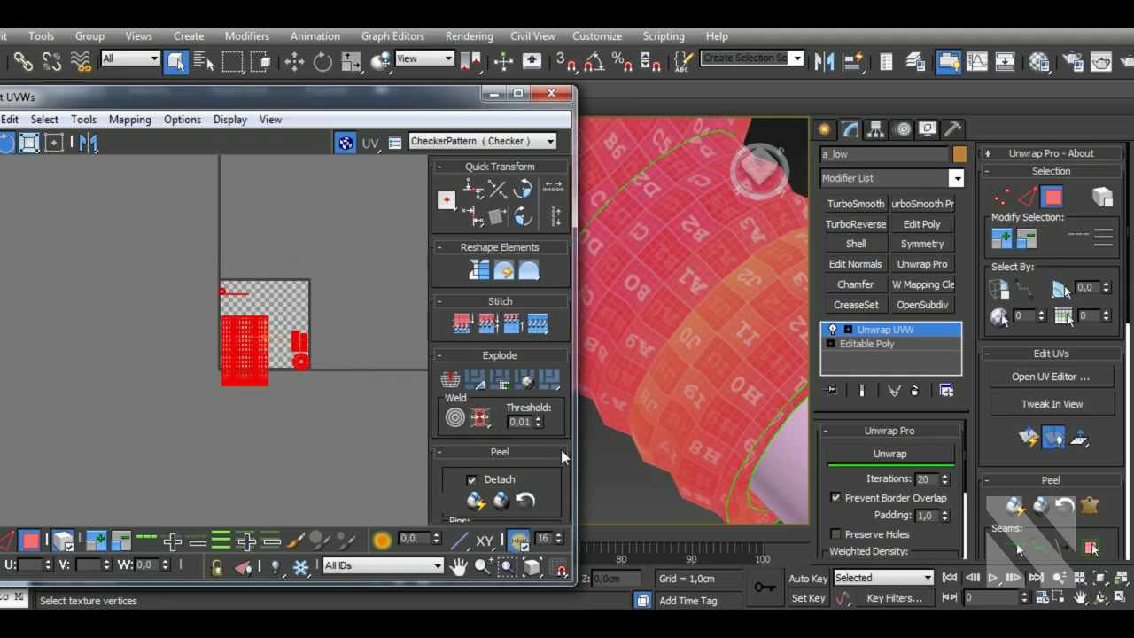
scroll(504, 392, down, 3)
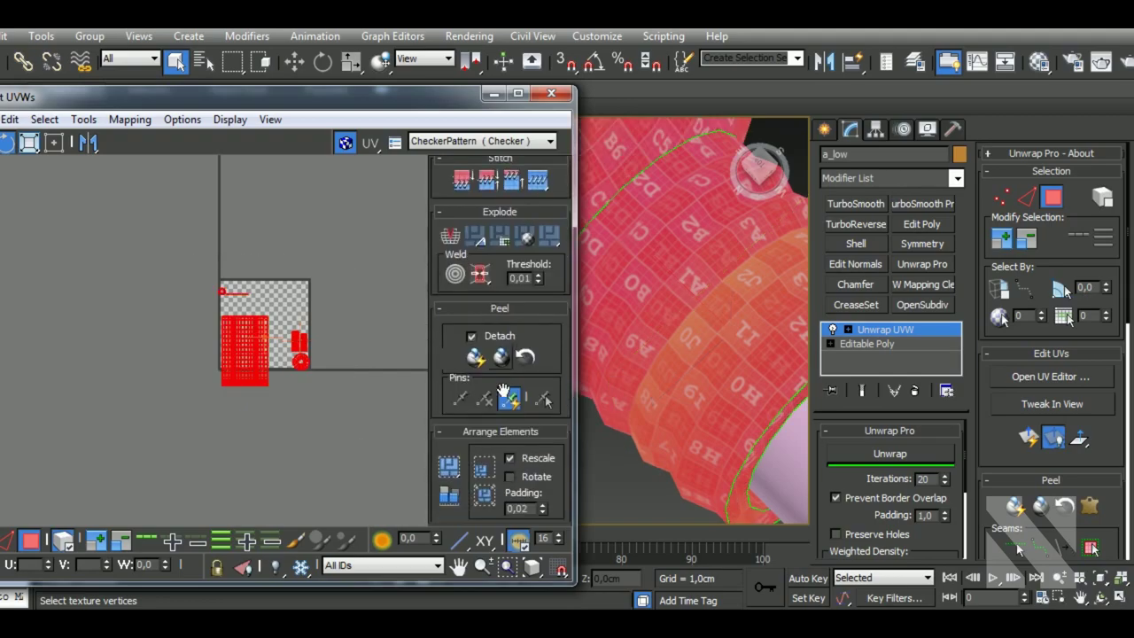
click(449, 469)
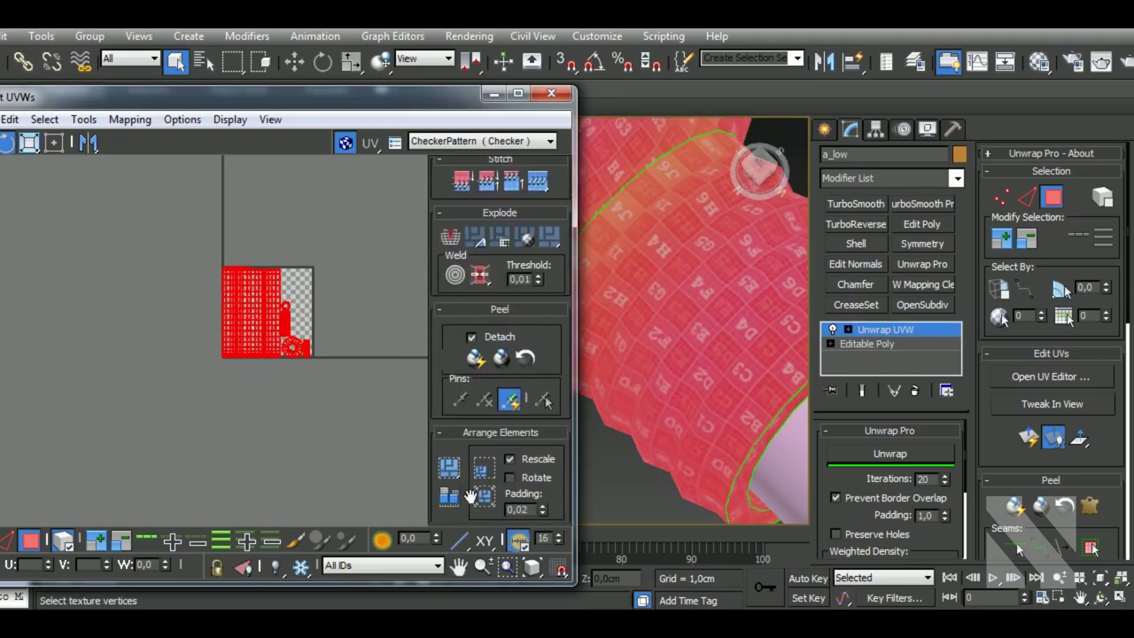
scroll(232, 283, up, 2)
scroll(232, 284, up, 3)
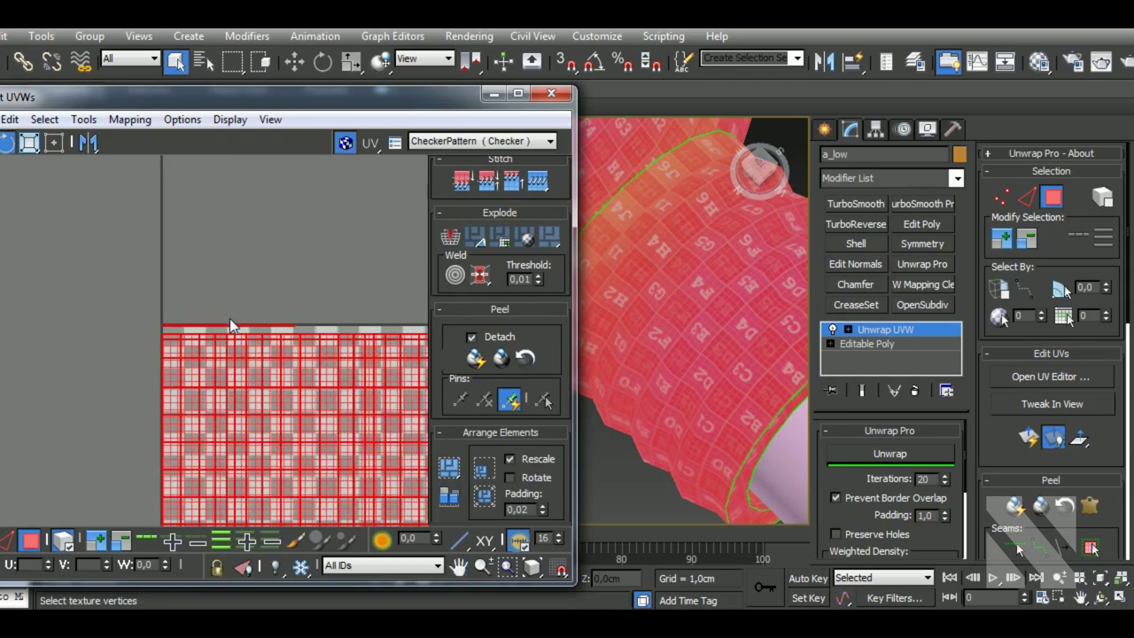
scroll(234, 306, down, 5)
scroll(235, 306, down, 2)
- Move the packed shells to the tile's upper-left
click(29, 142)
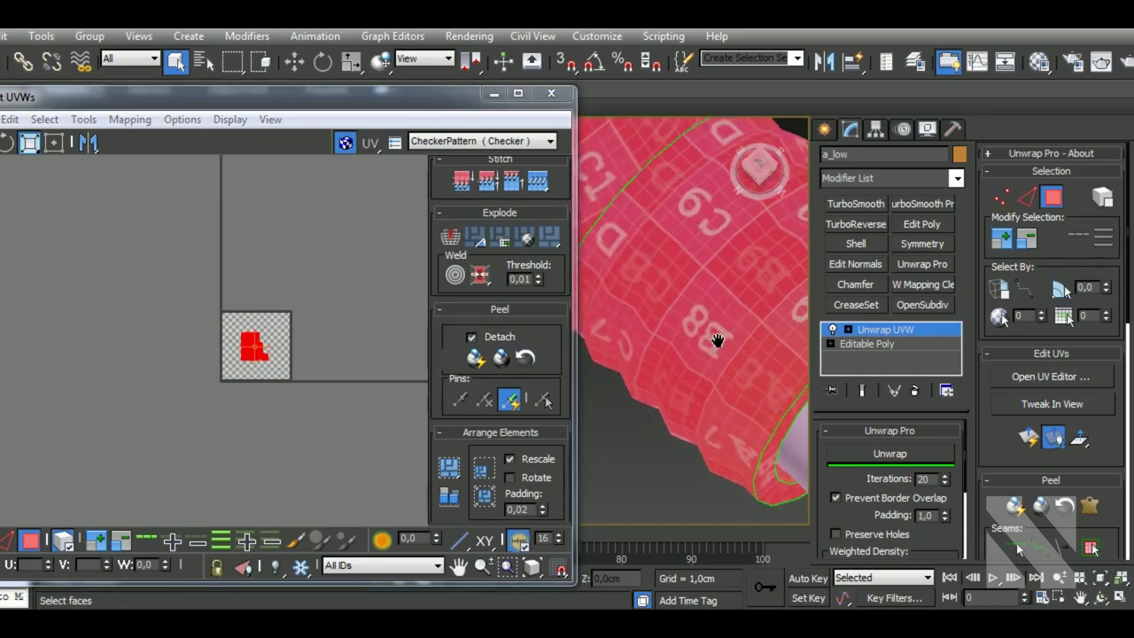
scroll(719, 340, down, 5)
alt+middle_drag(719, 343, 656, 354)
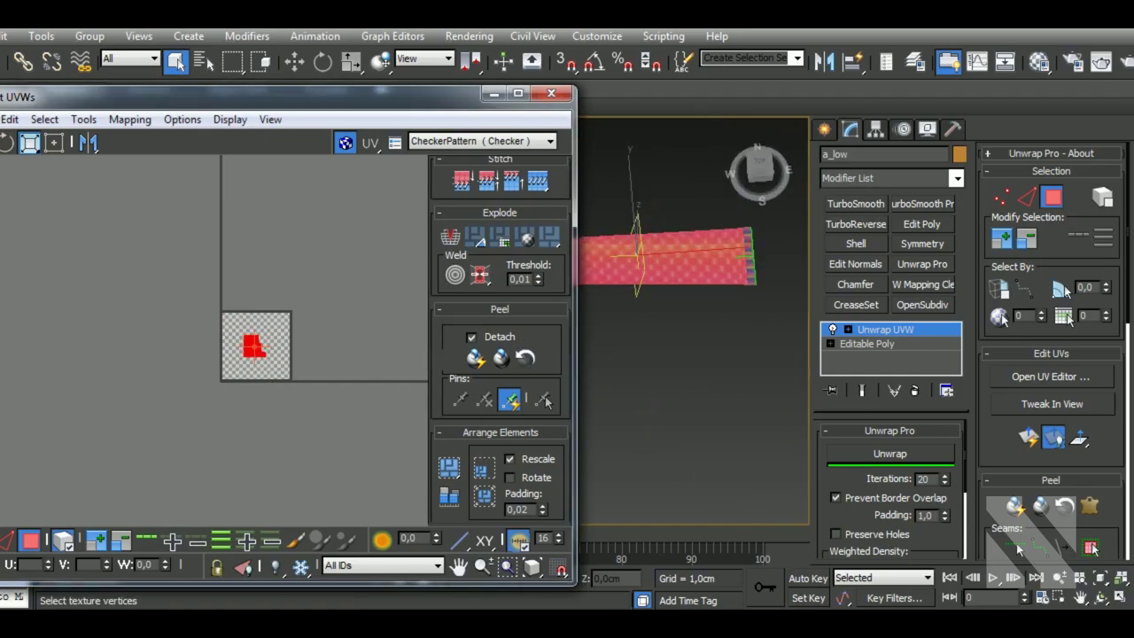
scroll(231, 334, up, 3)
drag(272, 367, 235, 333)
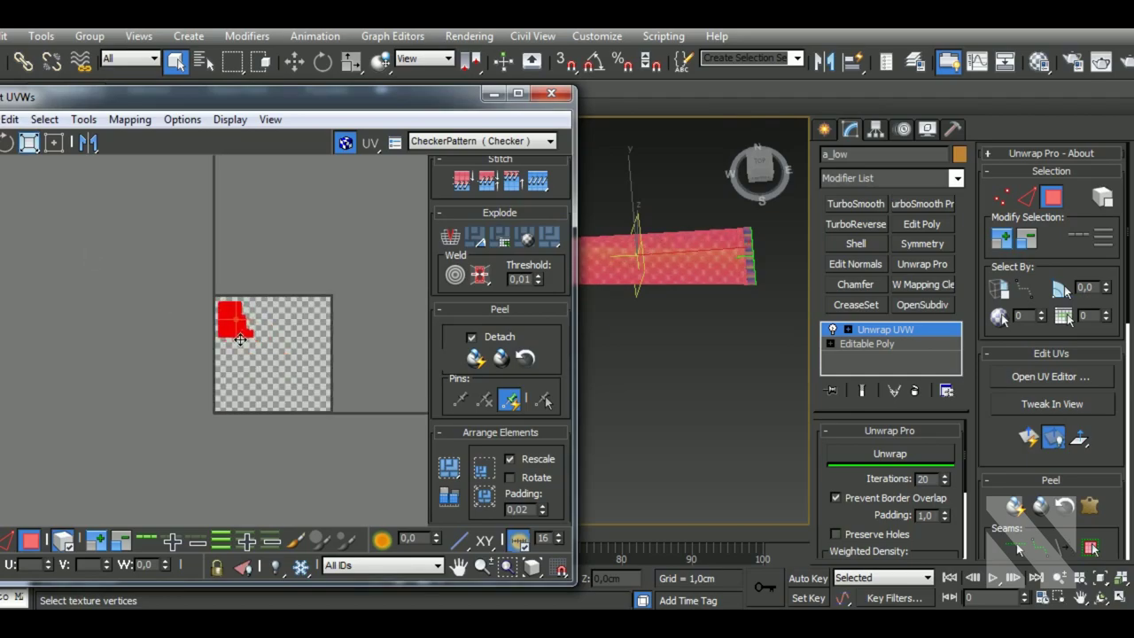
- Close a_low's UV editor and select the b_low object
click(552, 94)
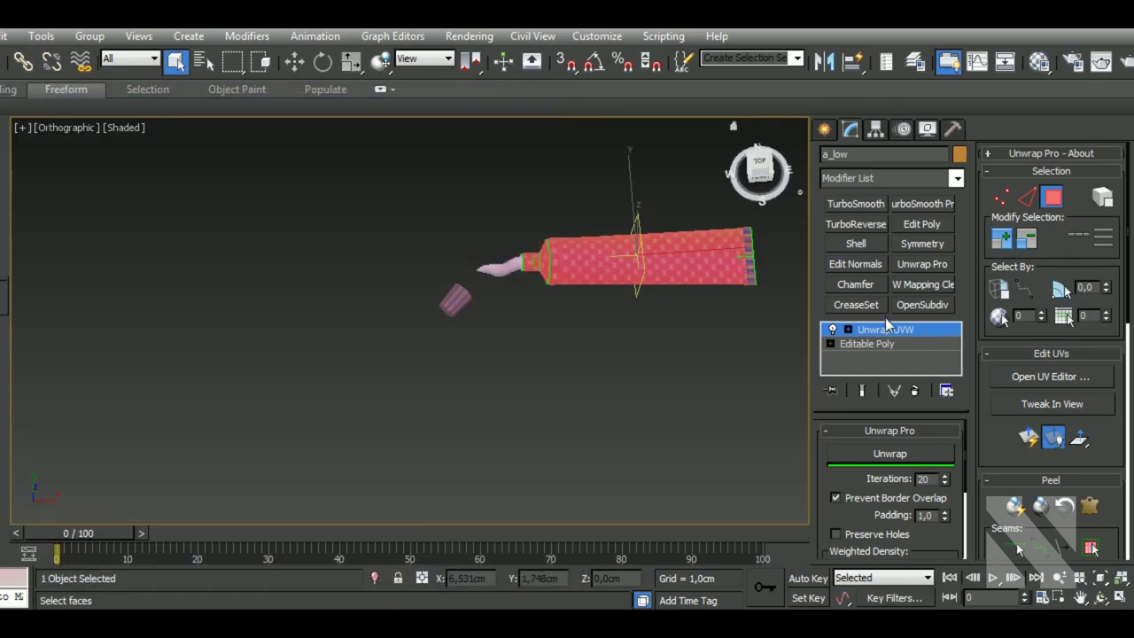
click(886, 329)
scroll(709, 329, up, 2)
scroll(667, 323, up, 3)
click(666, 323)
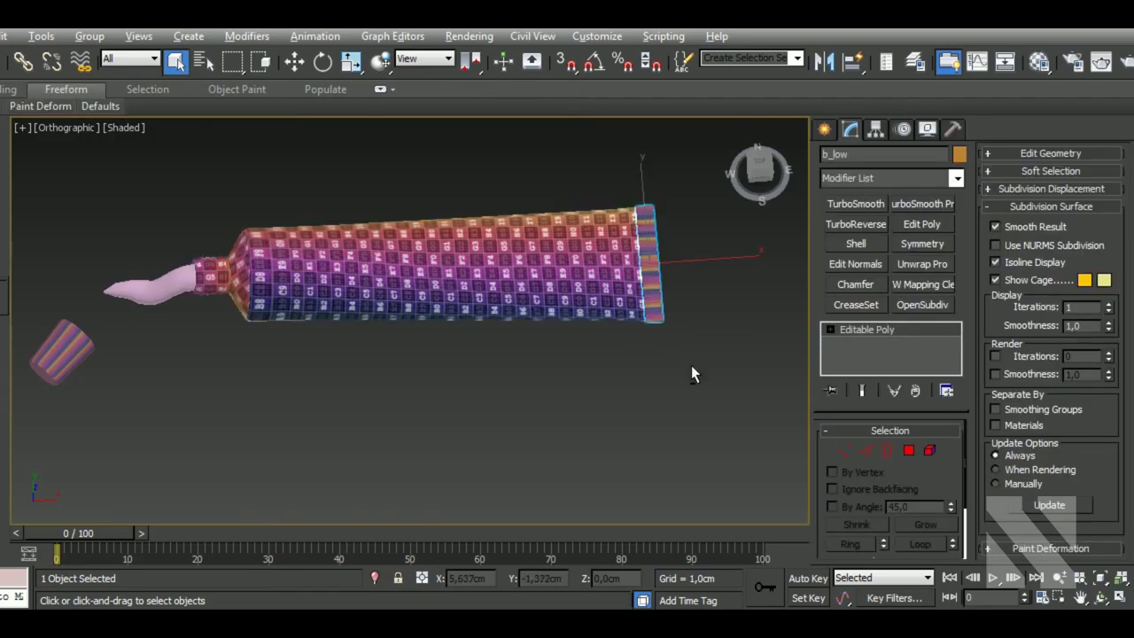
mouse_move(691, 374)
alt+middle_down()
mouse_move(608, 347)
mouse_move(646, 385)
alt+middle_up()
- Add Unwrap UVW to b_low and select the ring of faces at its end
click(922, 263)
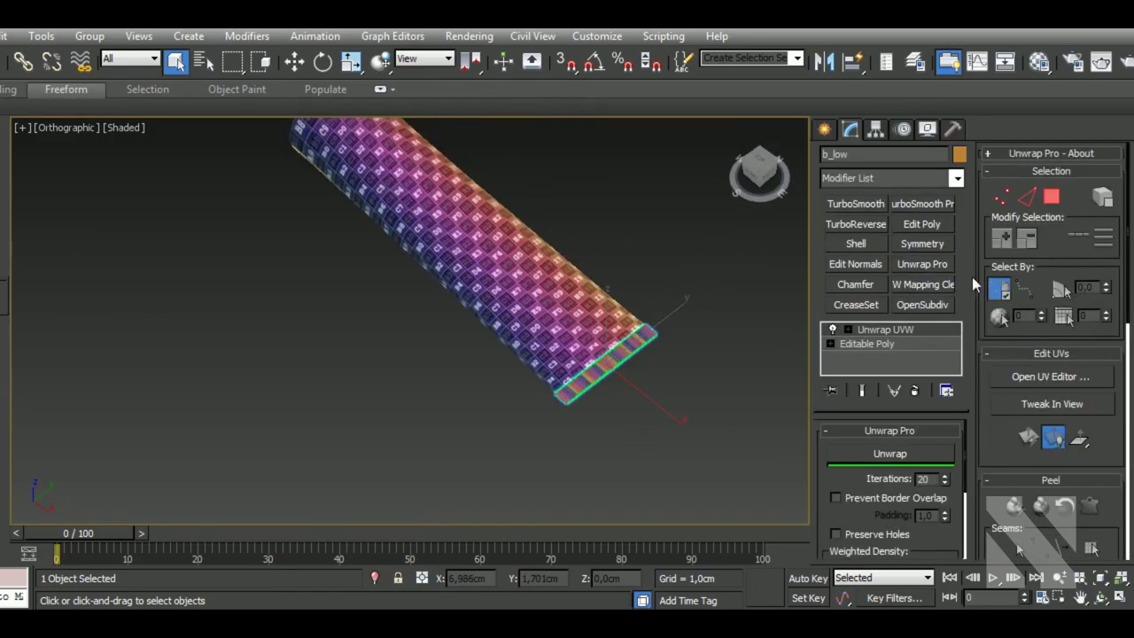
click(1052, 196)
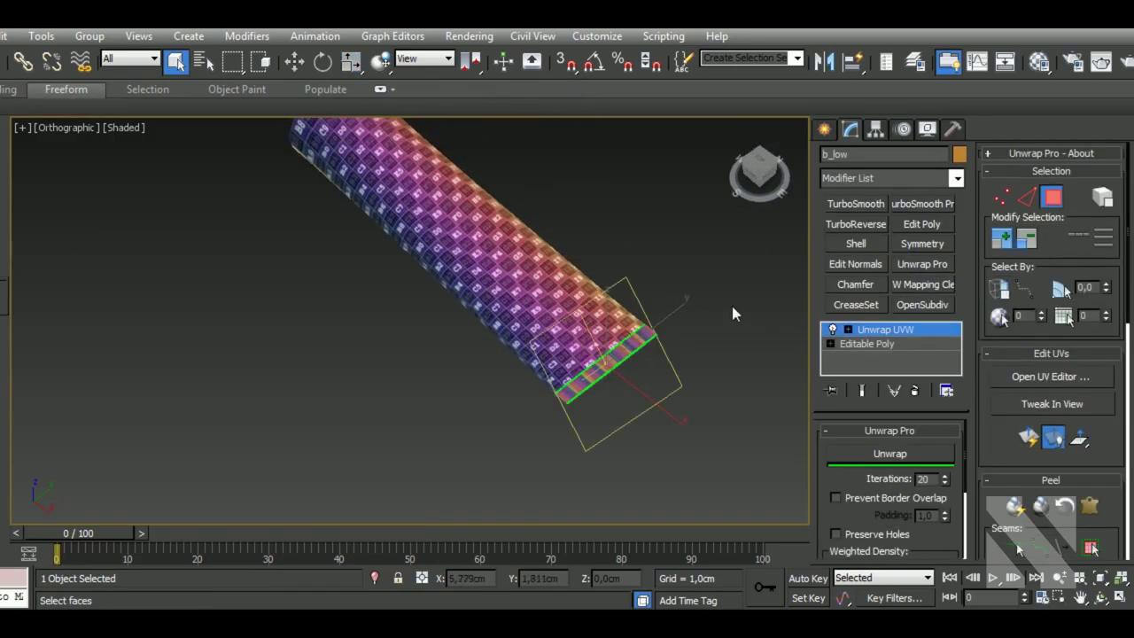
drag(734, 314, 635, 514)
click(1054, 377)
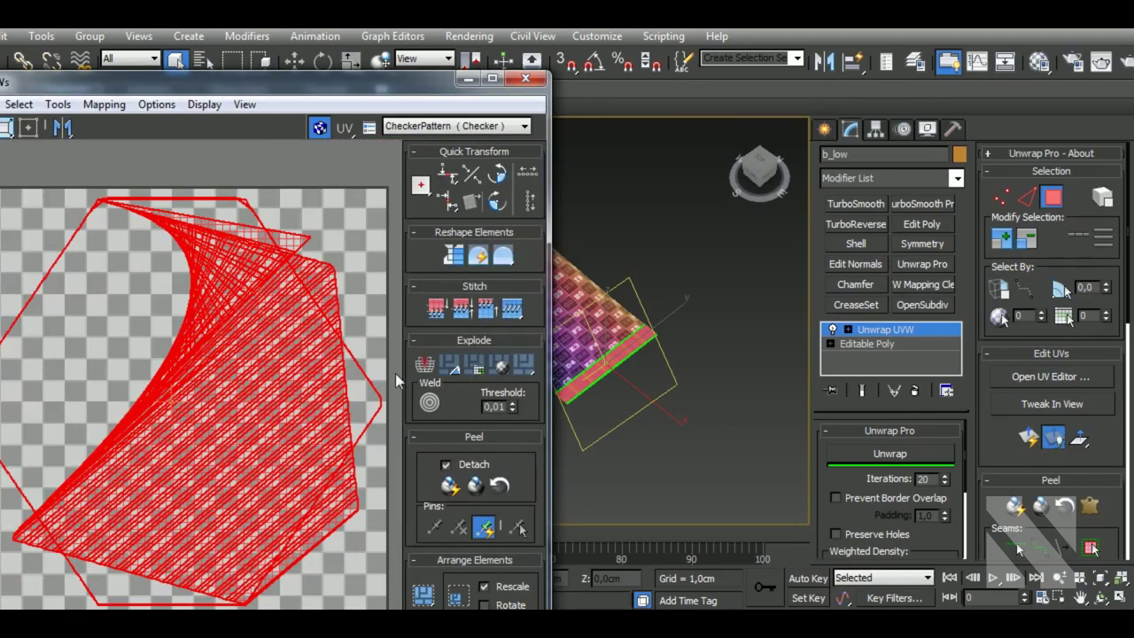
- Apply Normal Mapping with Box Mapping type to the selected faces
click(104, 104)
click(115, 147)
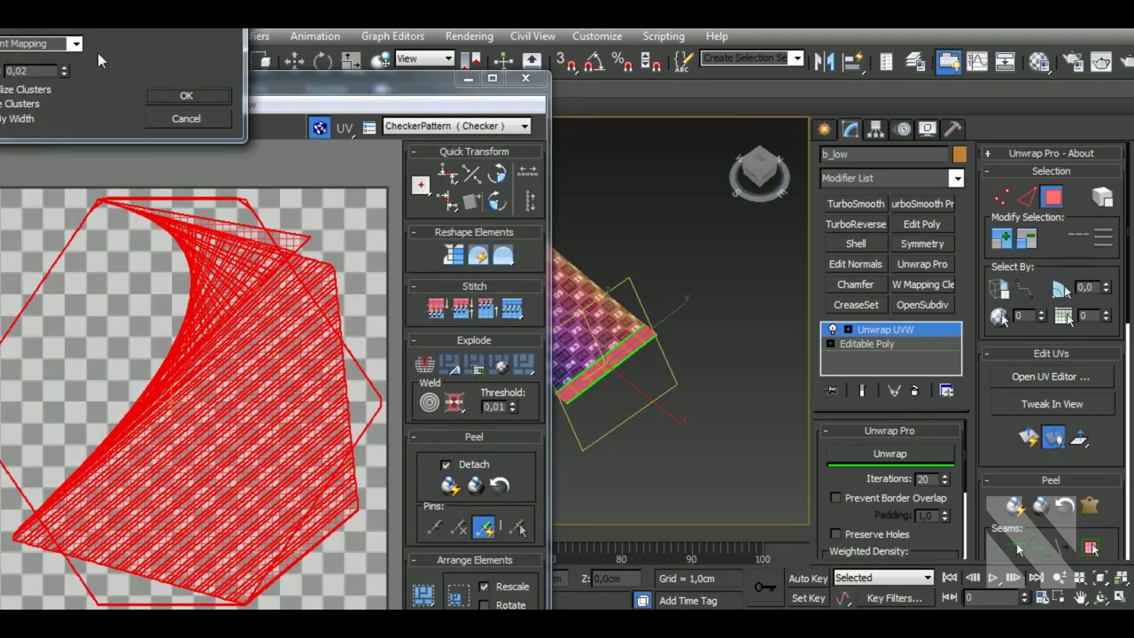
click(75, 44)
click(36, 94)
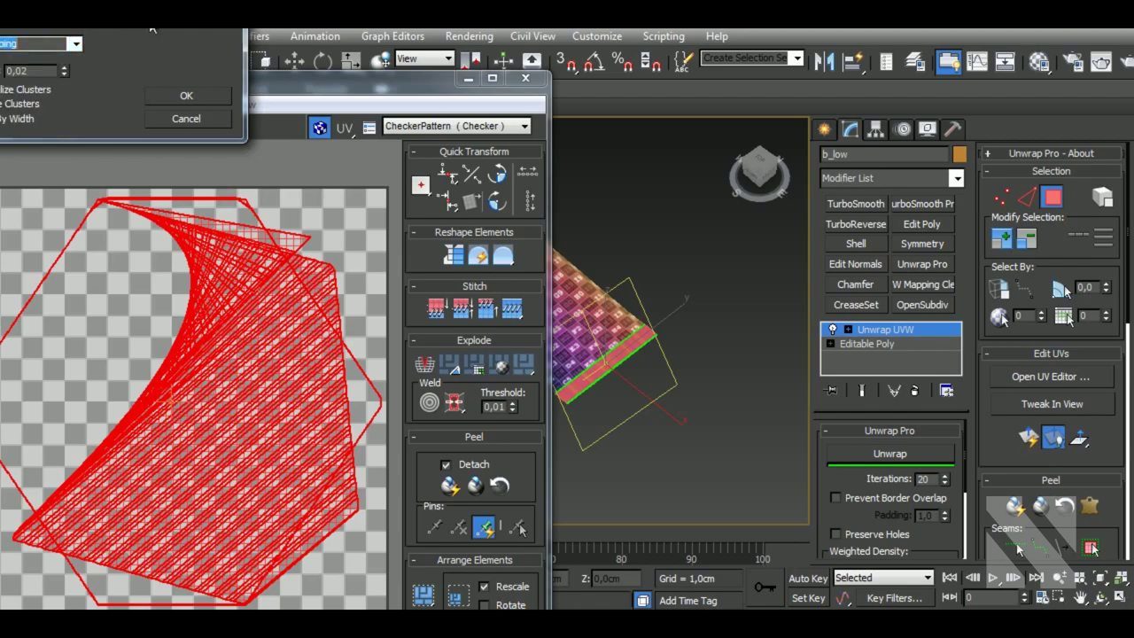
drag(39, 12, 117, 136)
key(Return)
- Pack b_low's UV strips to fill the tile and switch to edge selection
scroll(496, 532, down, 3)
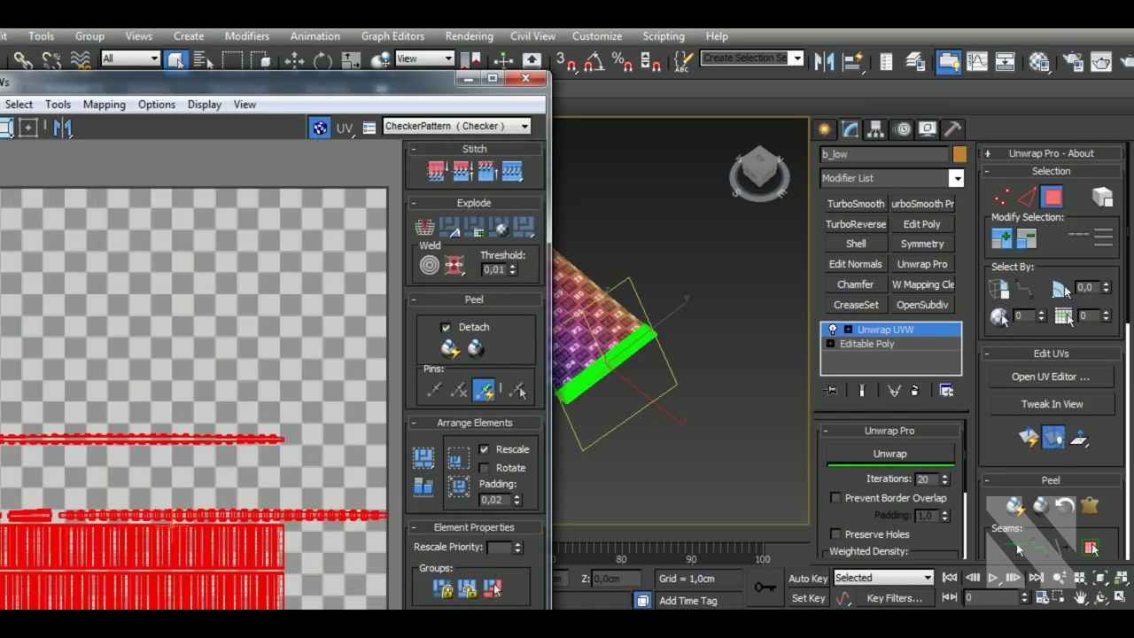
click(427, 494)
scroll(690, 436, up, 2)
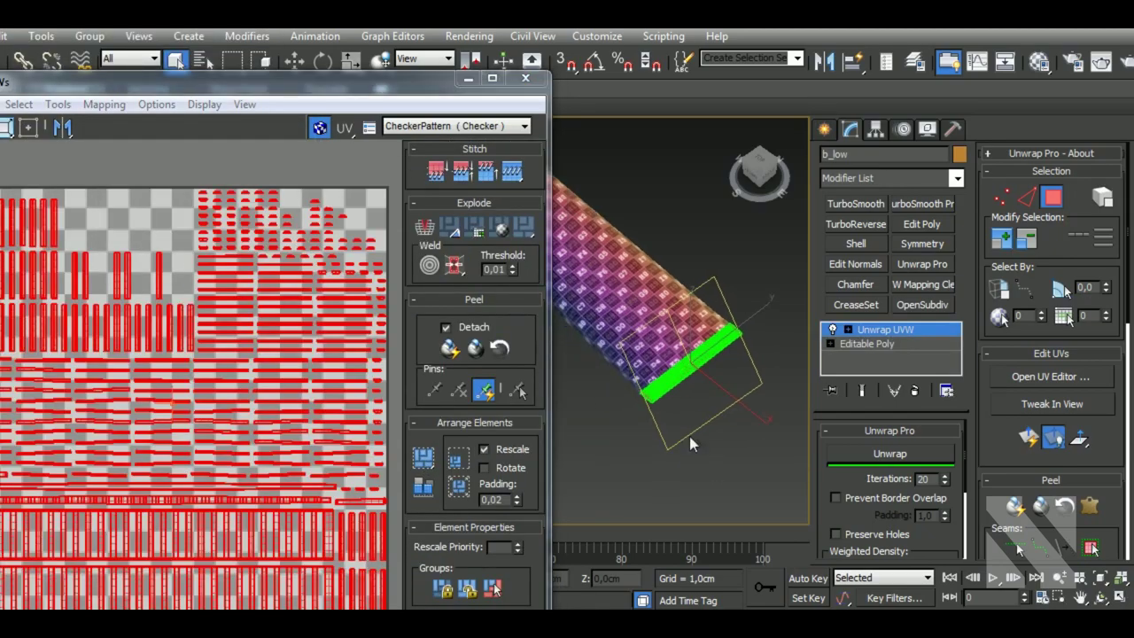
scroll(667, 406, up, 3)
scroll(666, 406, up, 3)
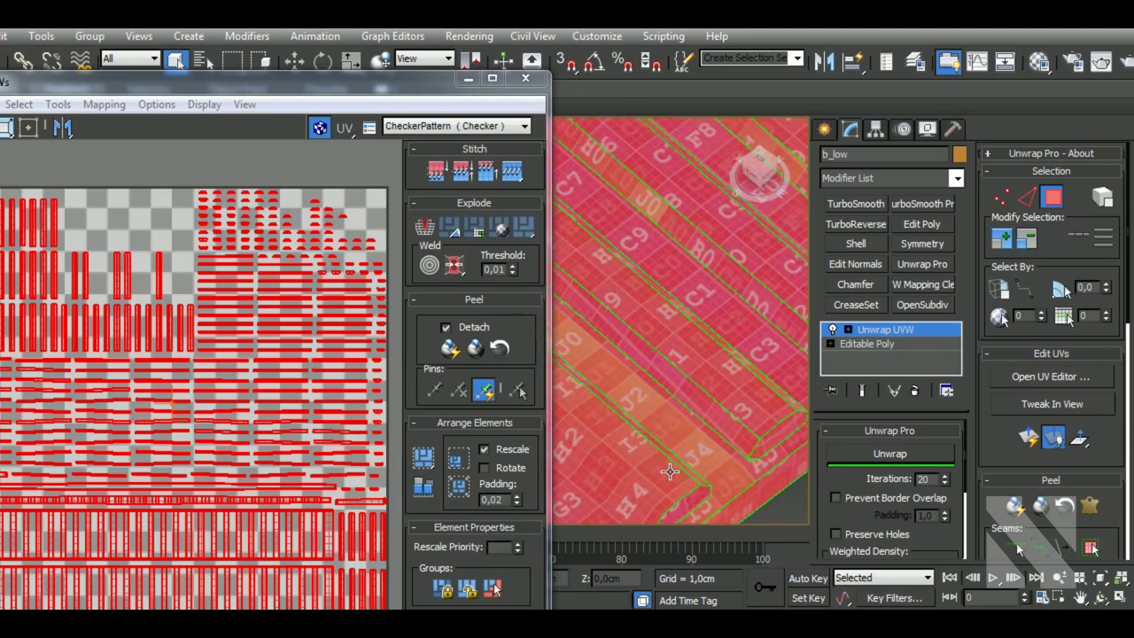
click(1028, 197)
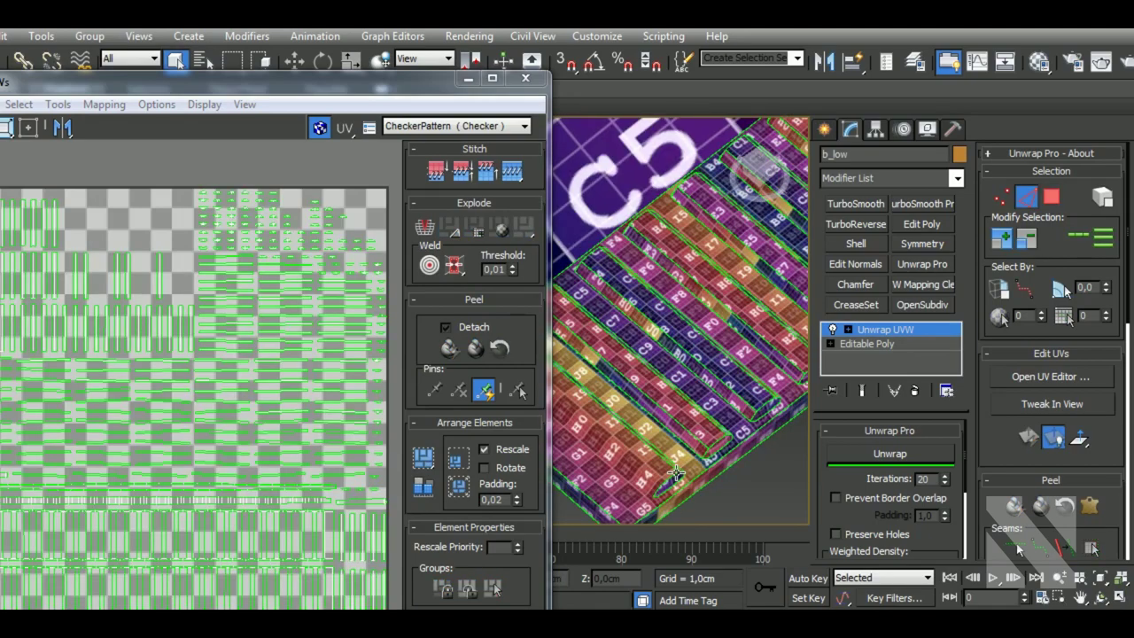
- Stitch the split seams between b_low's UV strip columns into single shells
key(shift+s)
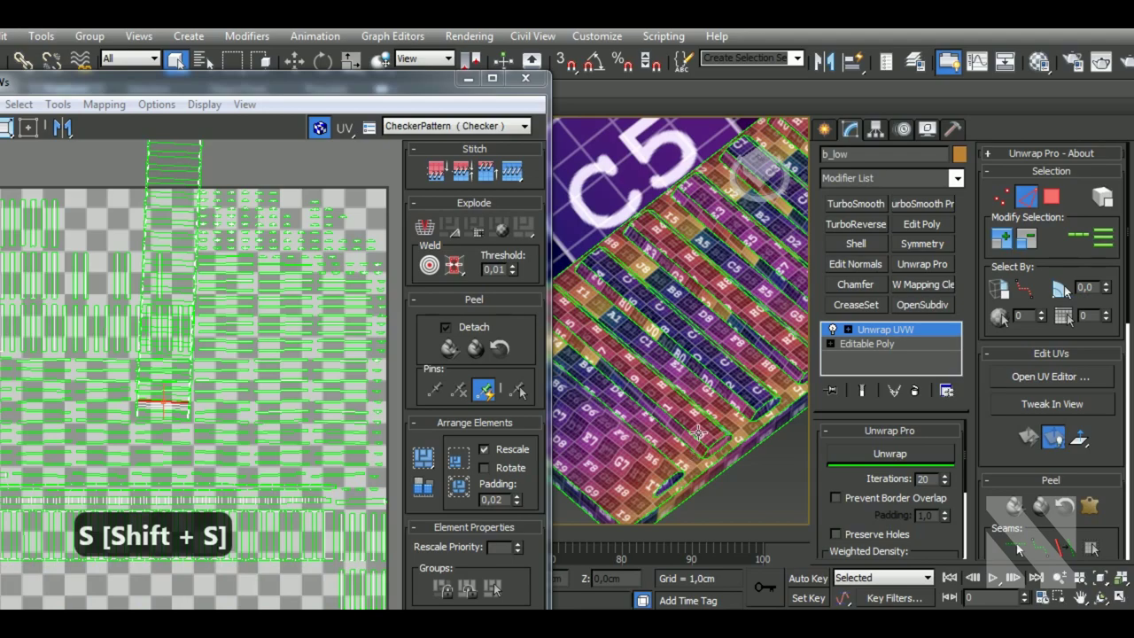
key(t)
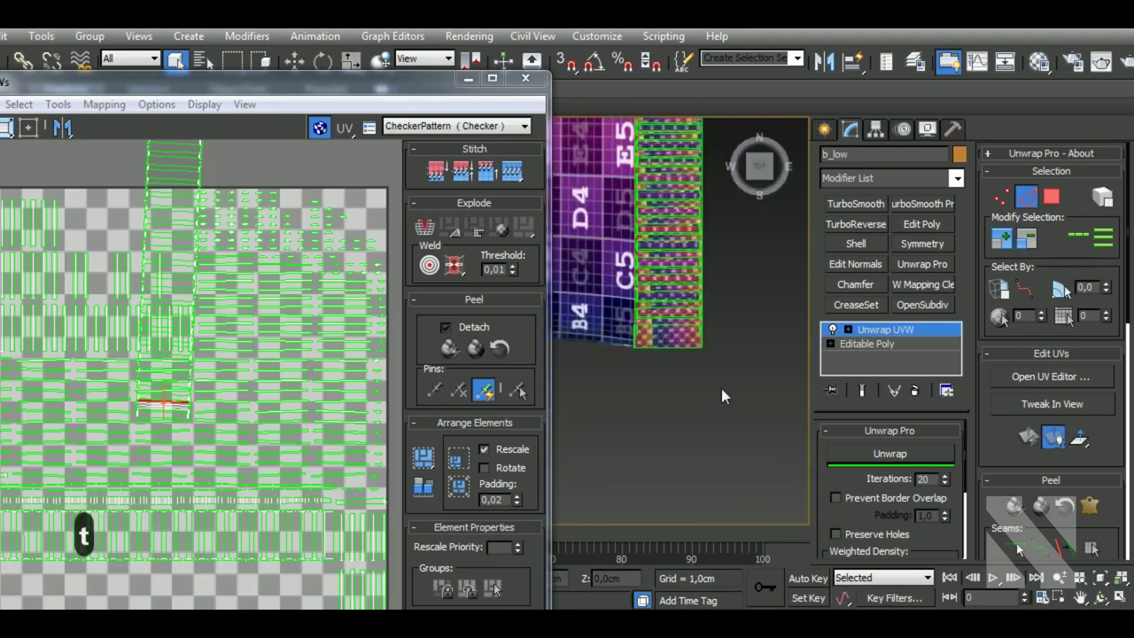
scroll(638, 358, up, 5)
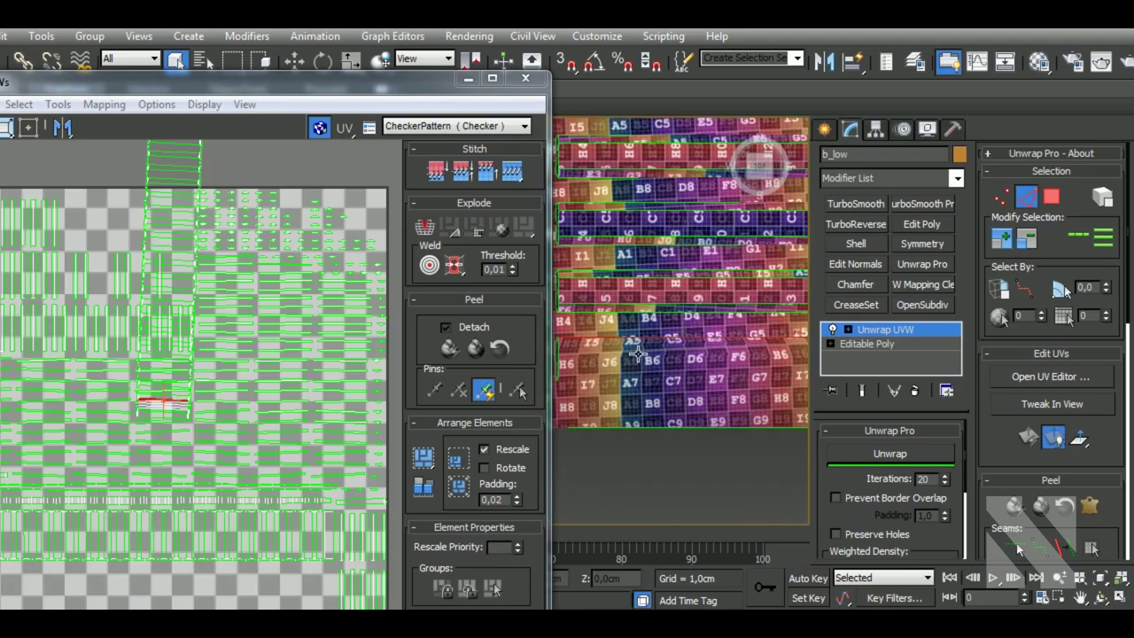
key(shift+s)
key(shift+s)
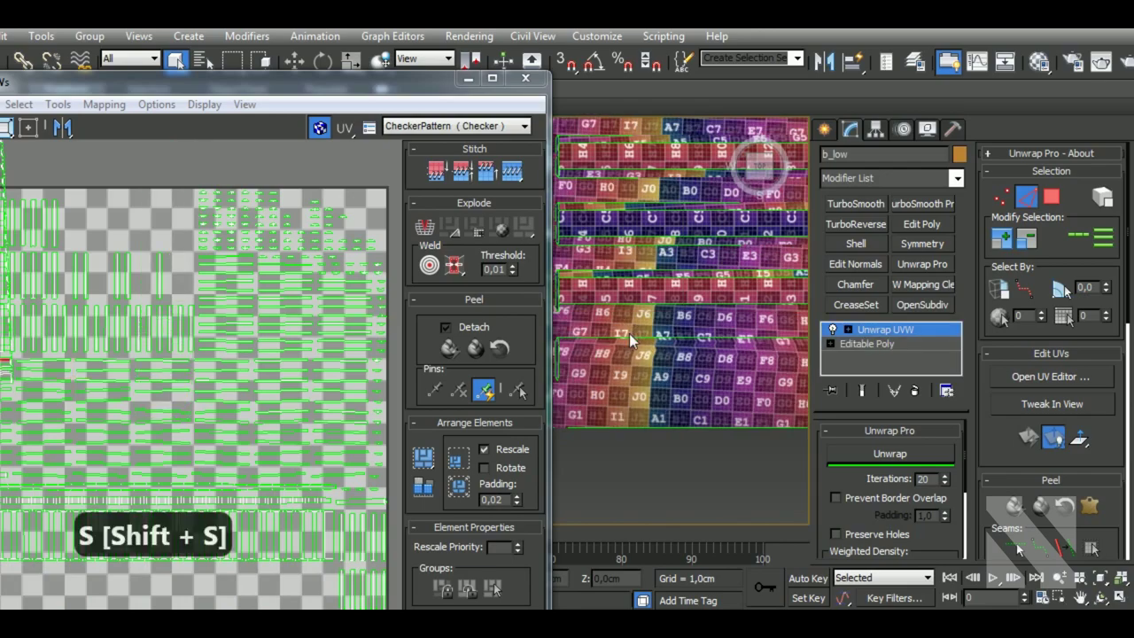
key(shift+s)
click(653, 349)
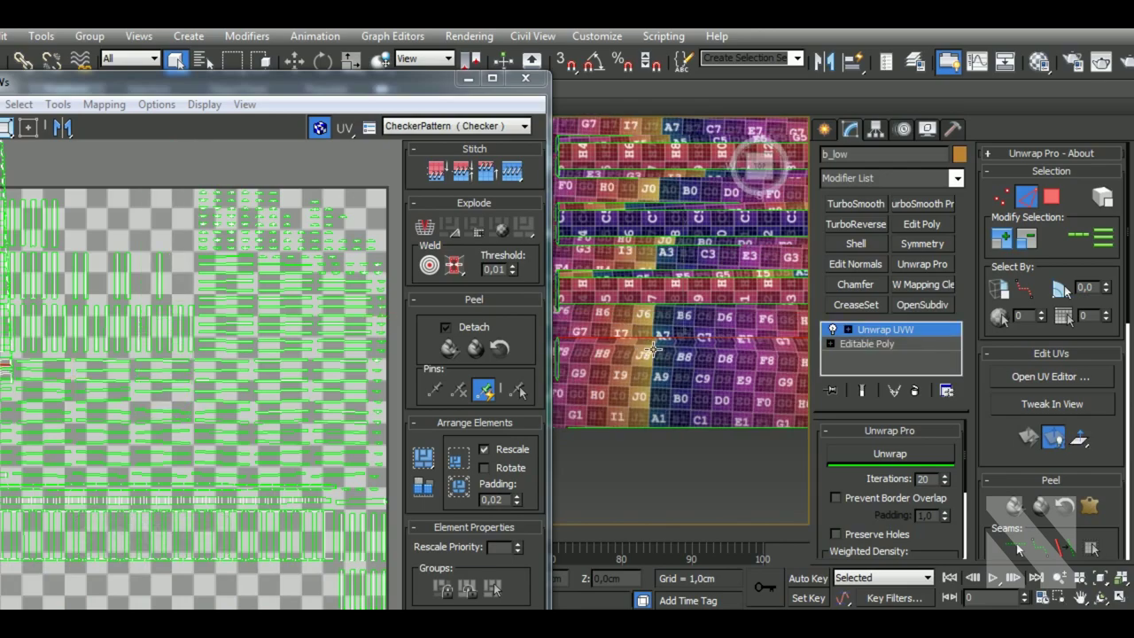
key(shift+s)
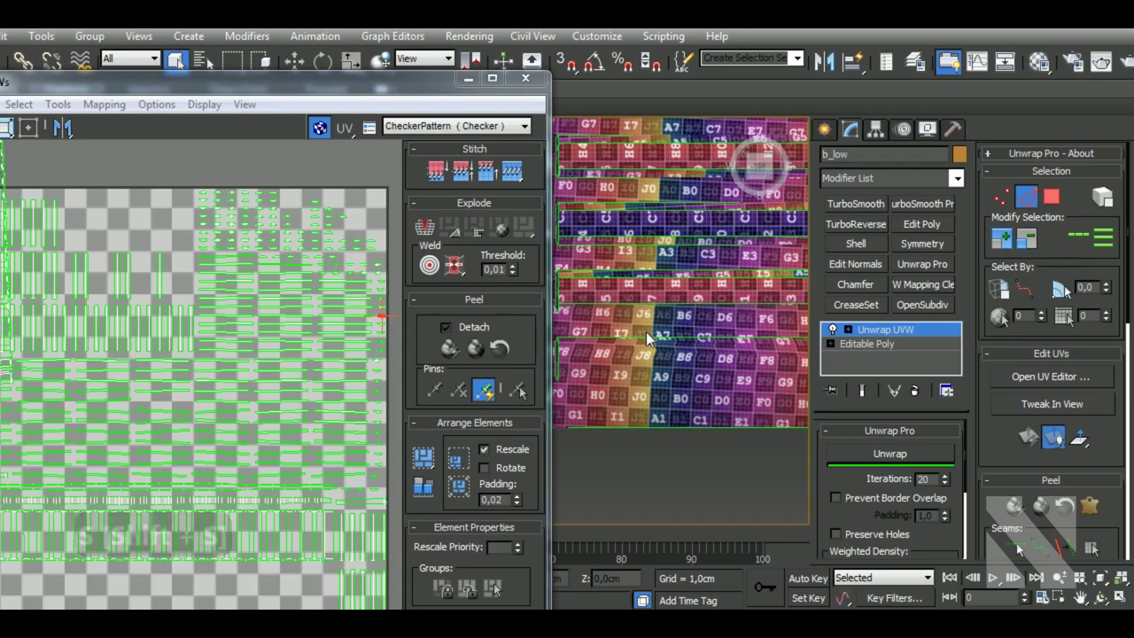
key(shift+s)
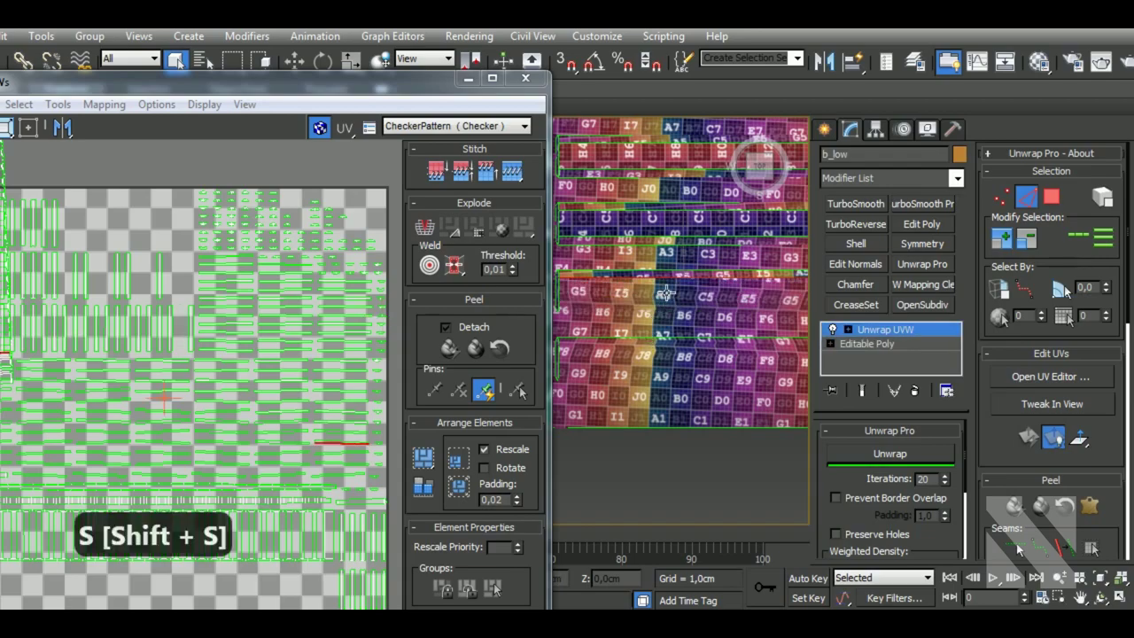
key(shift+s)
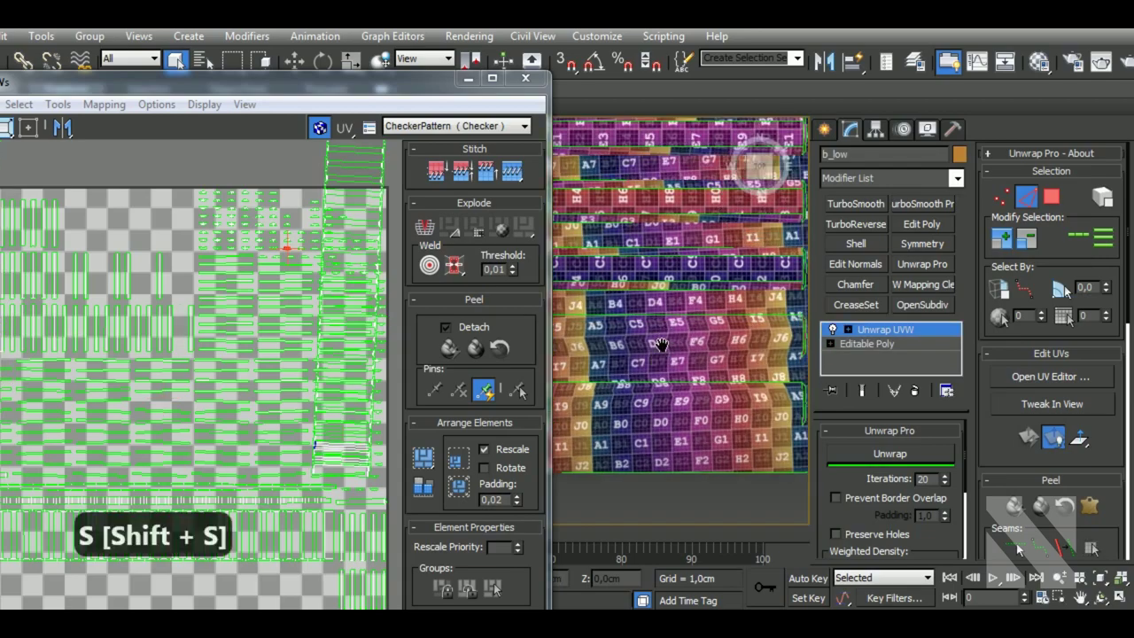
mouse_move(671, 284)
alt+middle_down()
mouse_move(653, 343)
mouse_move(690, 328)
alt+middle_up()
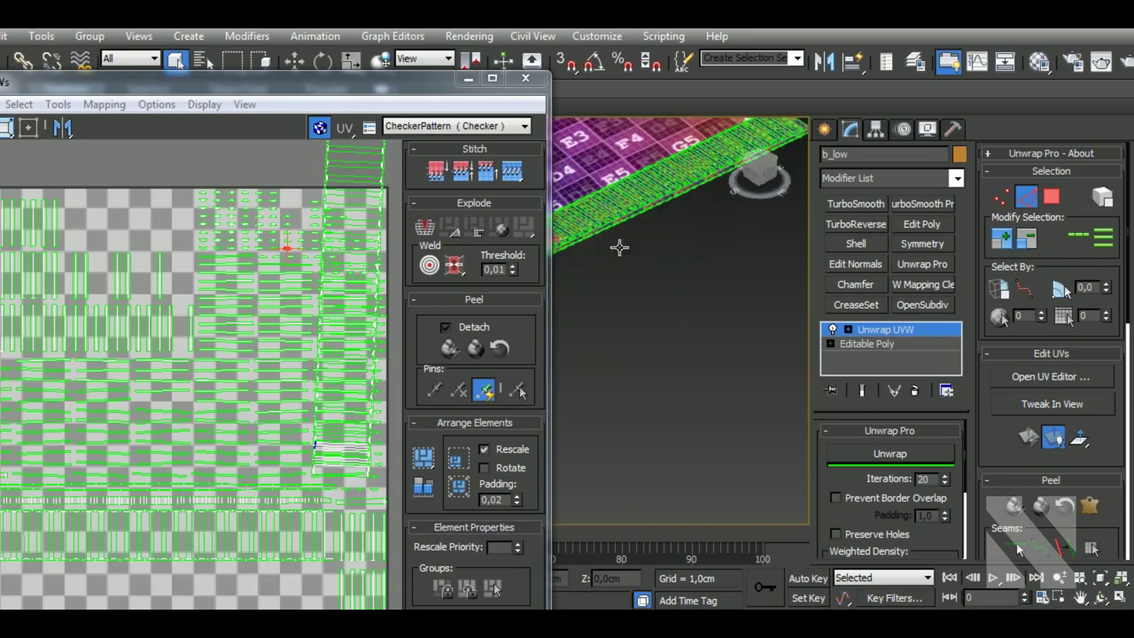
scroll(689, 328, up, 3)
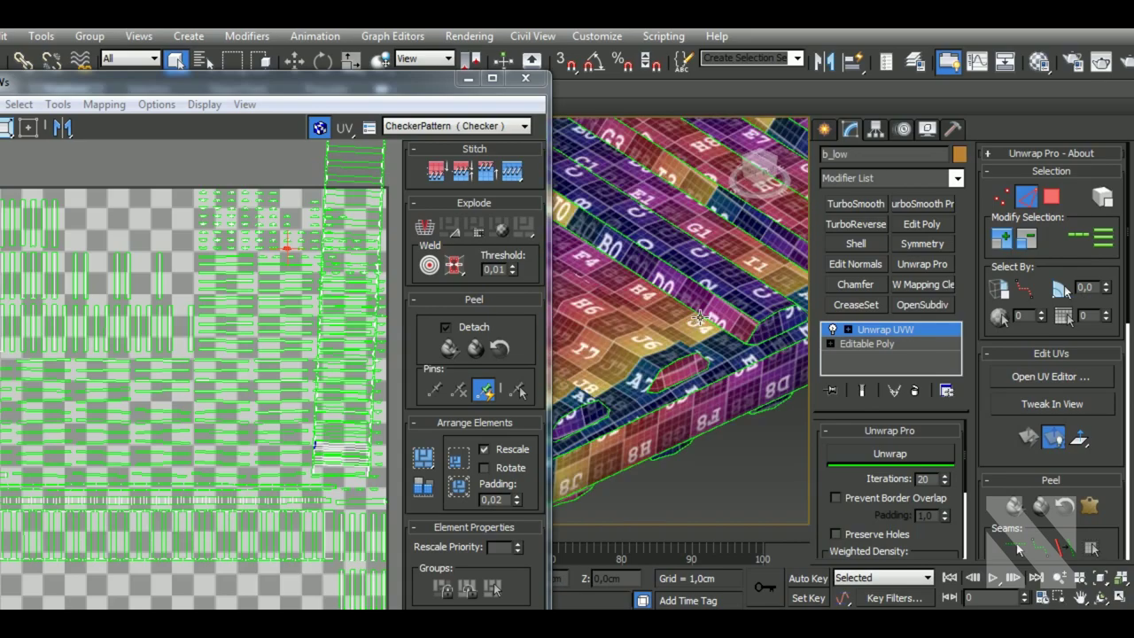
key(shift+s)
key(shift+s)
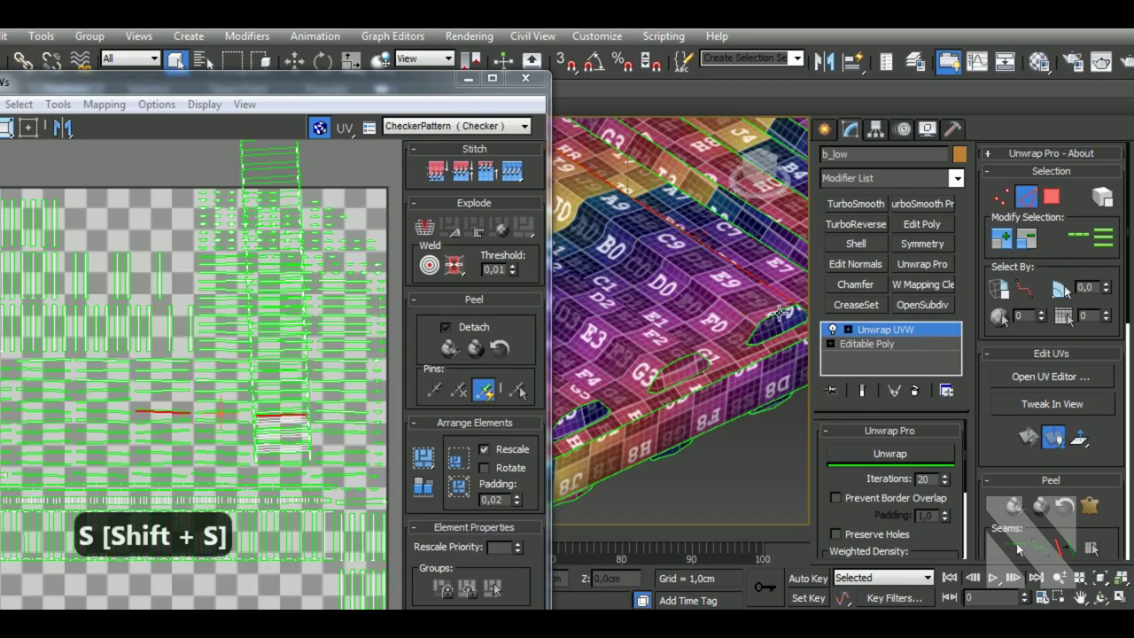
alt+middle_drag(690, 329, 649, 375)
key(shift+s)
key(shift+s)
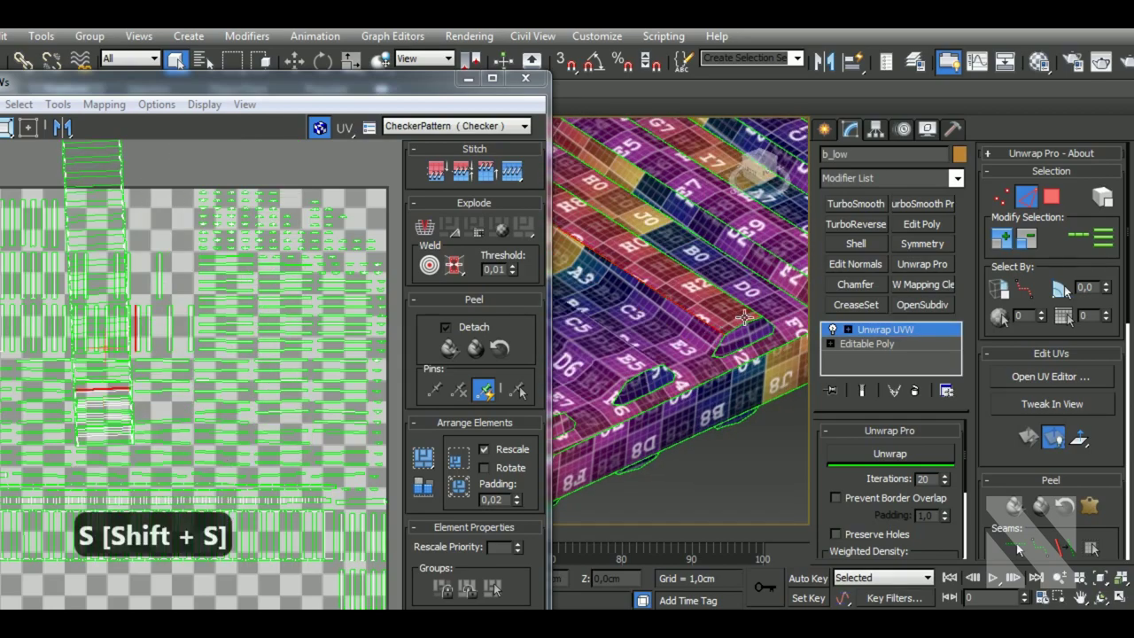
key(shift+s)
key(shift+s)
key(shift+s)
key(shift+s)
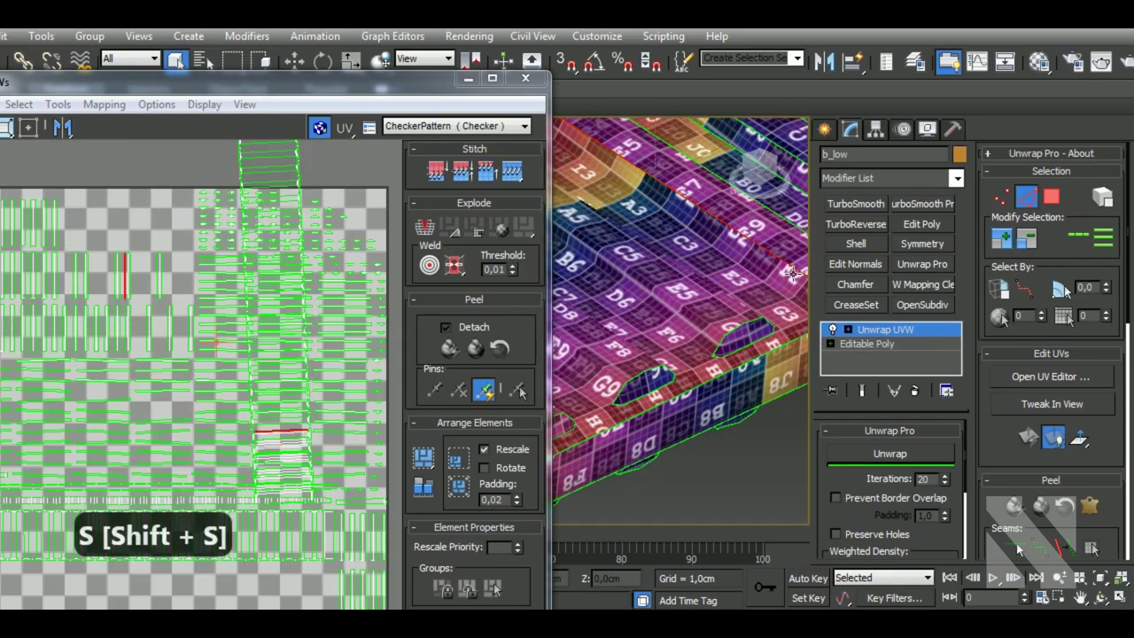
key(shift+s)
mouse_move(737, 346)
alt+middle_down()
mouse_move(744, 355)
mouse_move(610, 375)
mouse_move(699, 321)
alt+middle_up()
scroll(699, 321, up, 3)
key(shift+s)
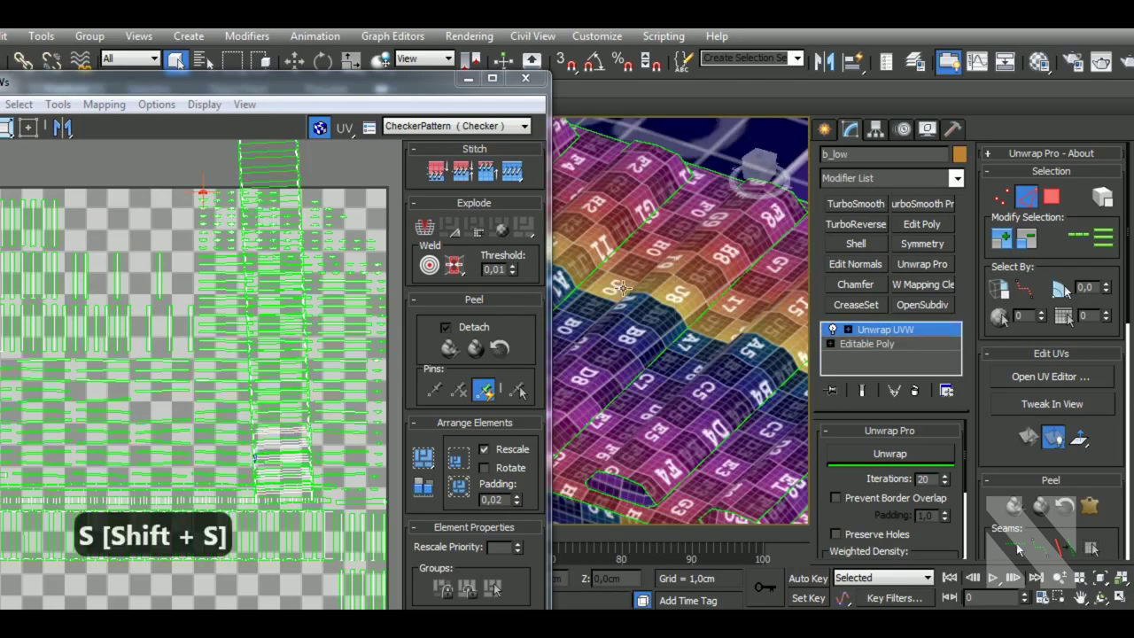
key(shift+s)
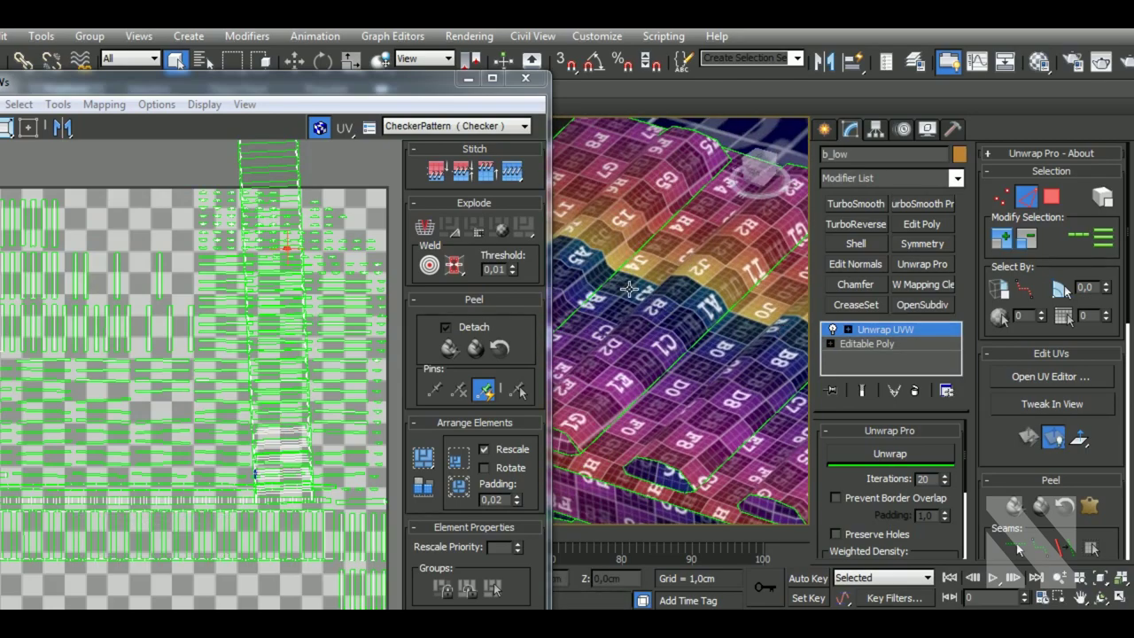
key(shift+s)
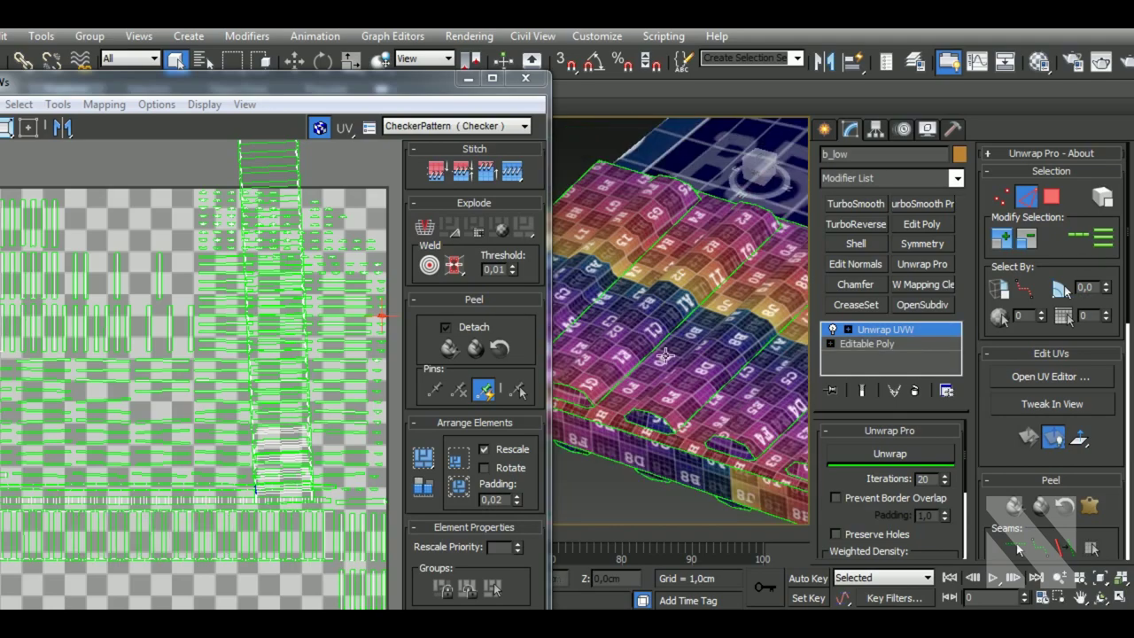
key(shift+s)
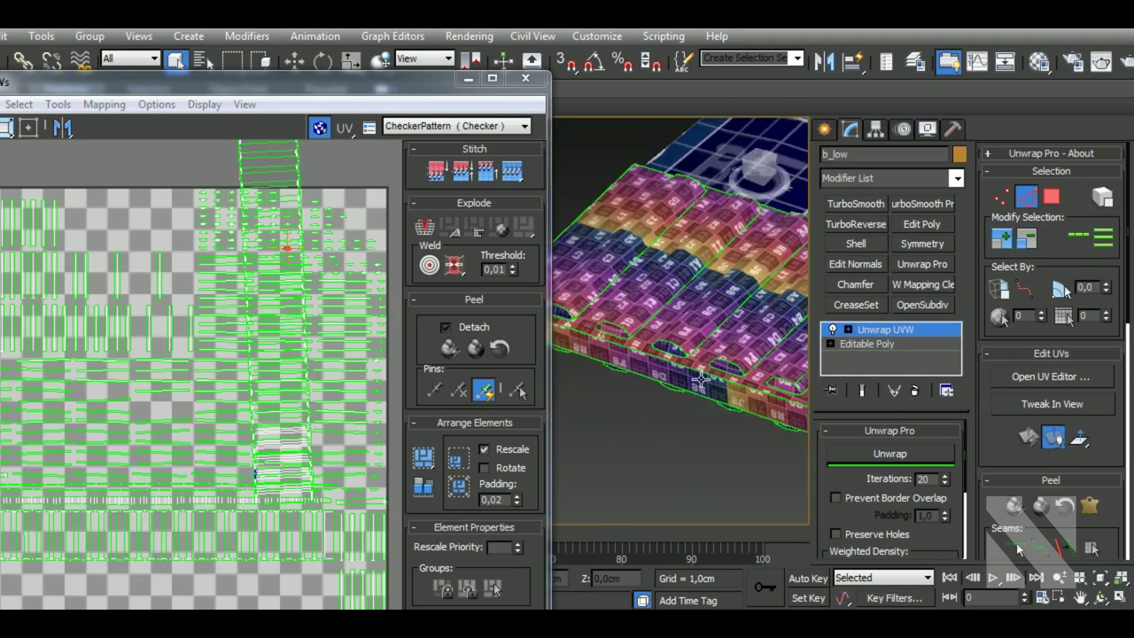
key(shift+s)
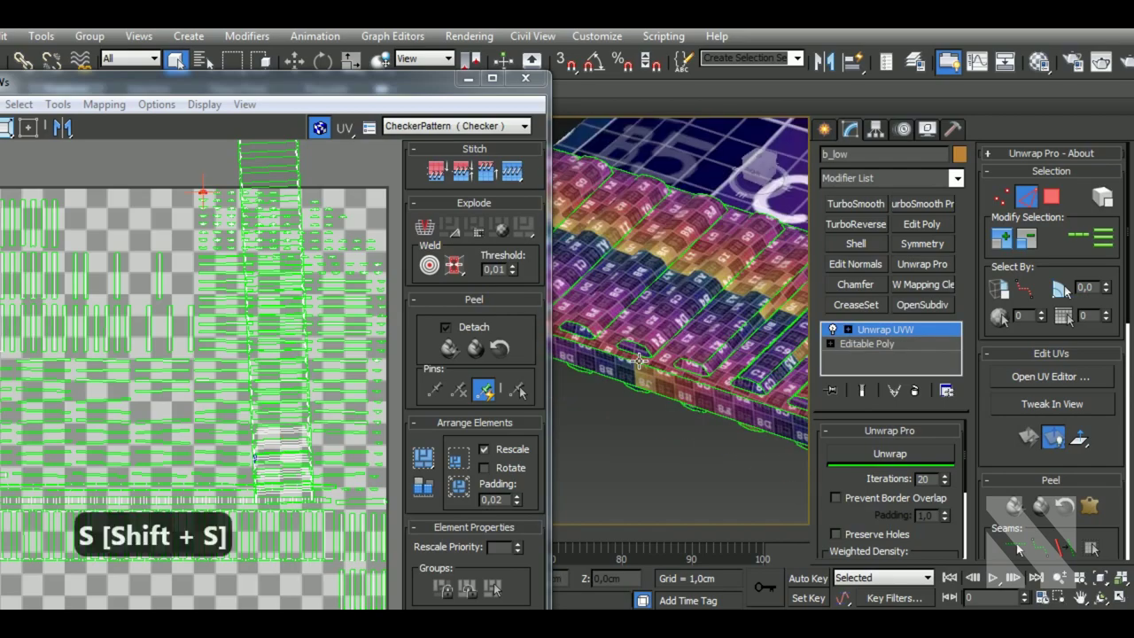
- Stitch the remaining split seams around the C5 and E5 strips
key(shift+s)
key(shift+s)
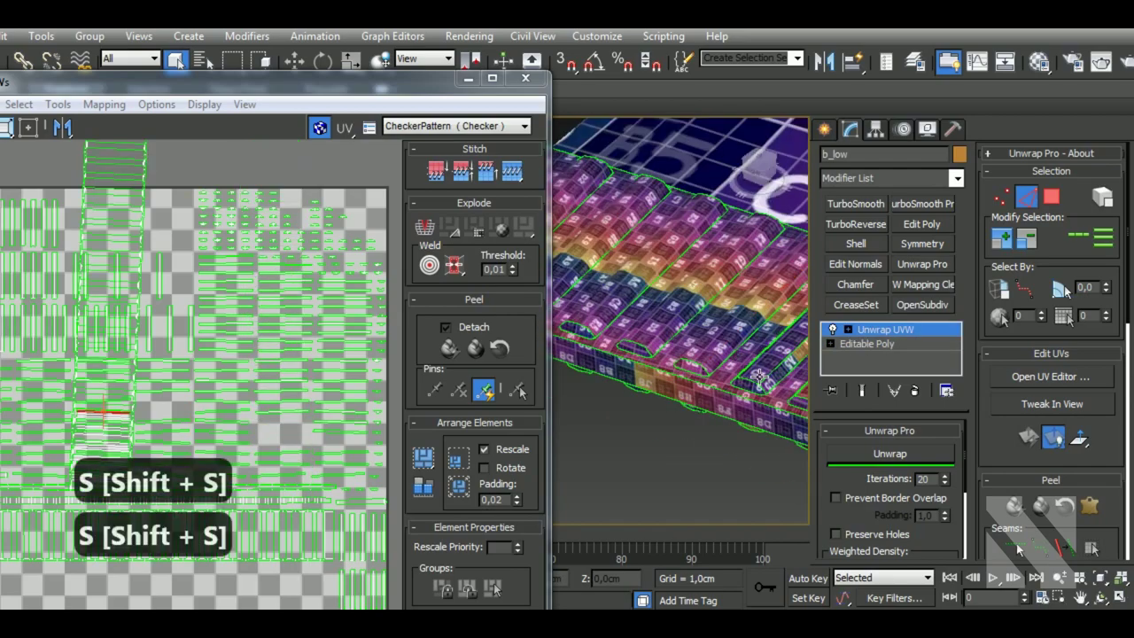
key(shift+s)
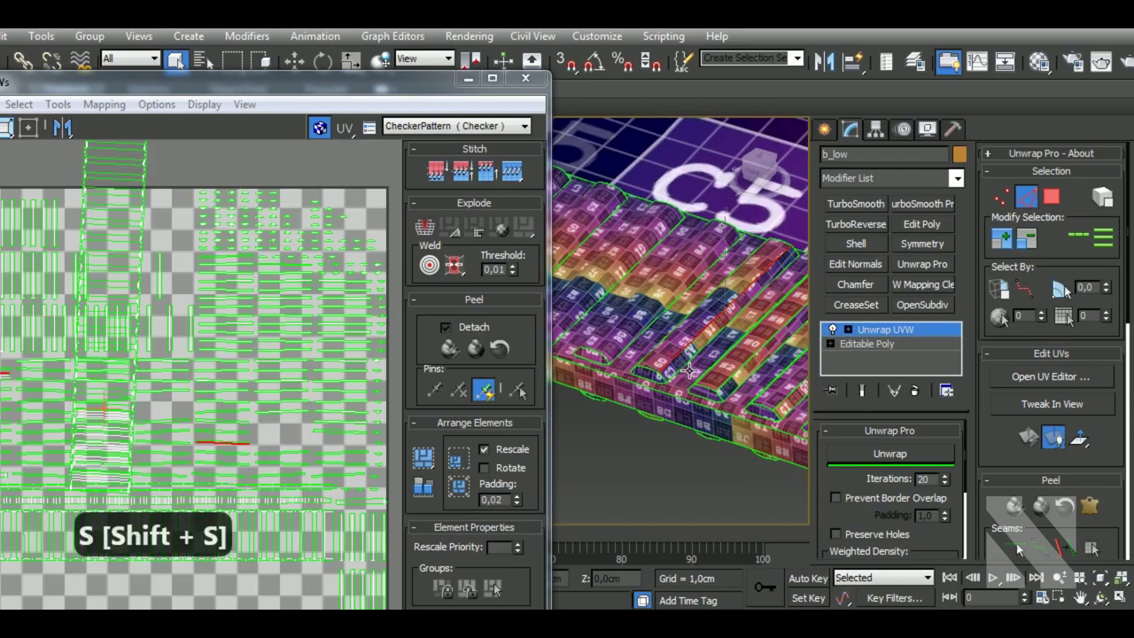
key(shift+s)
key(shift+s)
key(shift+s)
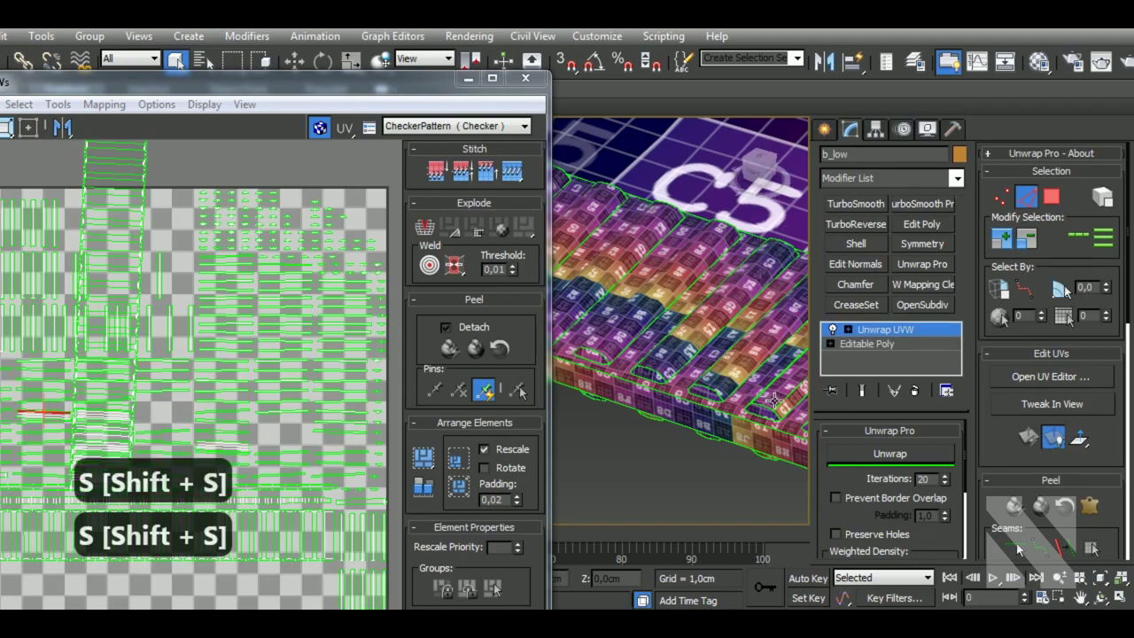
key(shift+s)
key(shift+s)
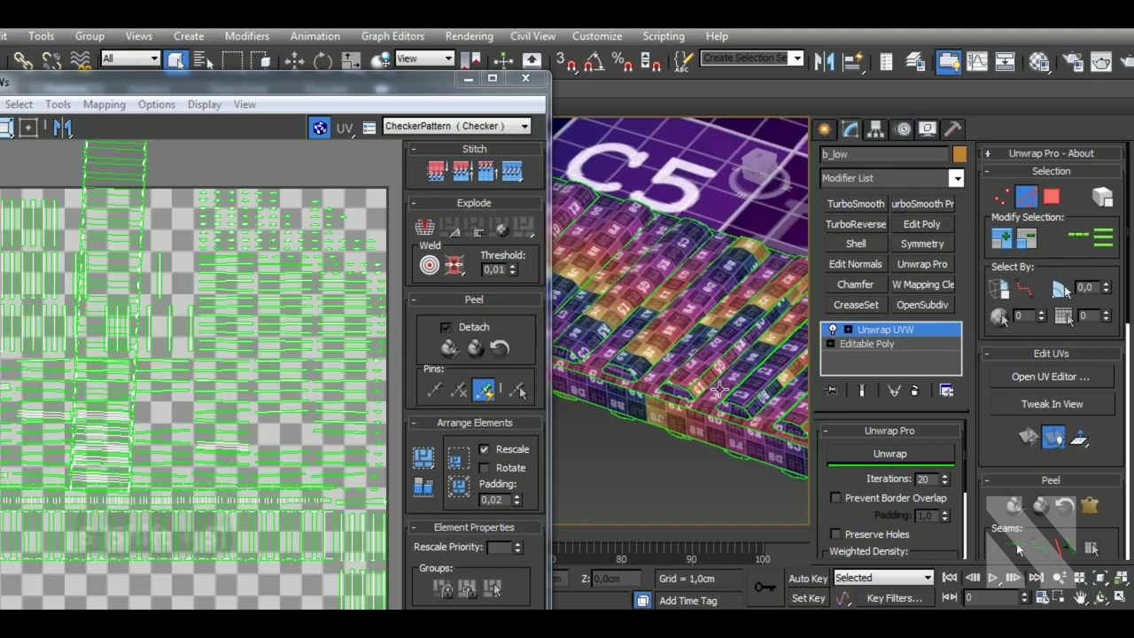
key(shift+s)
key(shift+s)
key(shift+s)
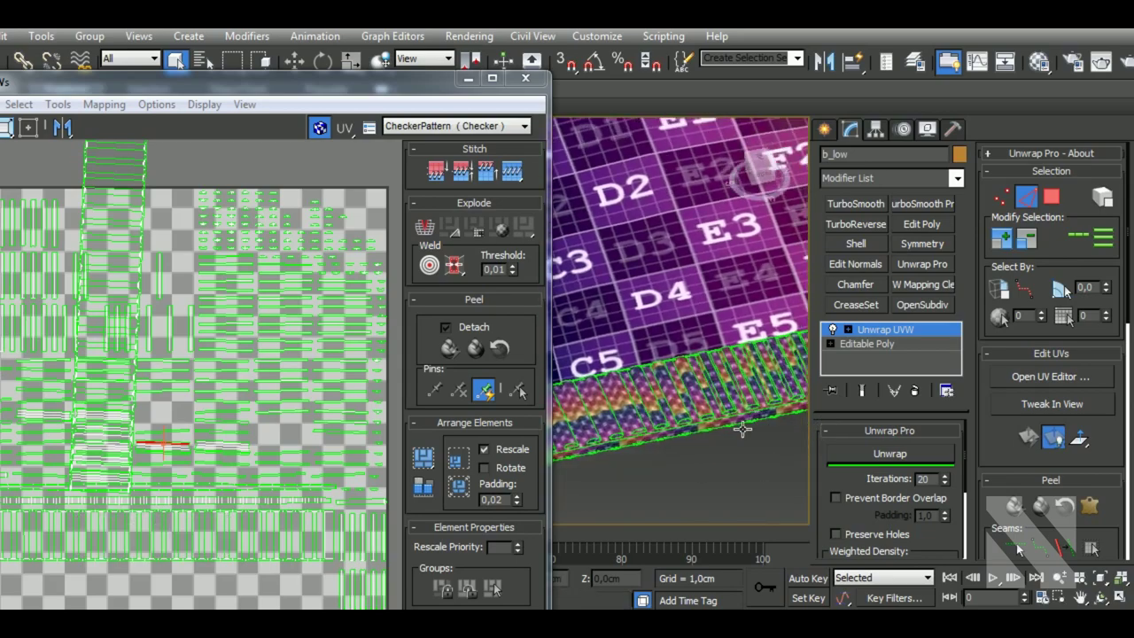
key(shift+s)
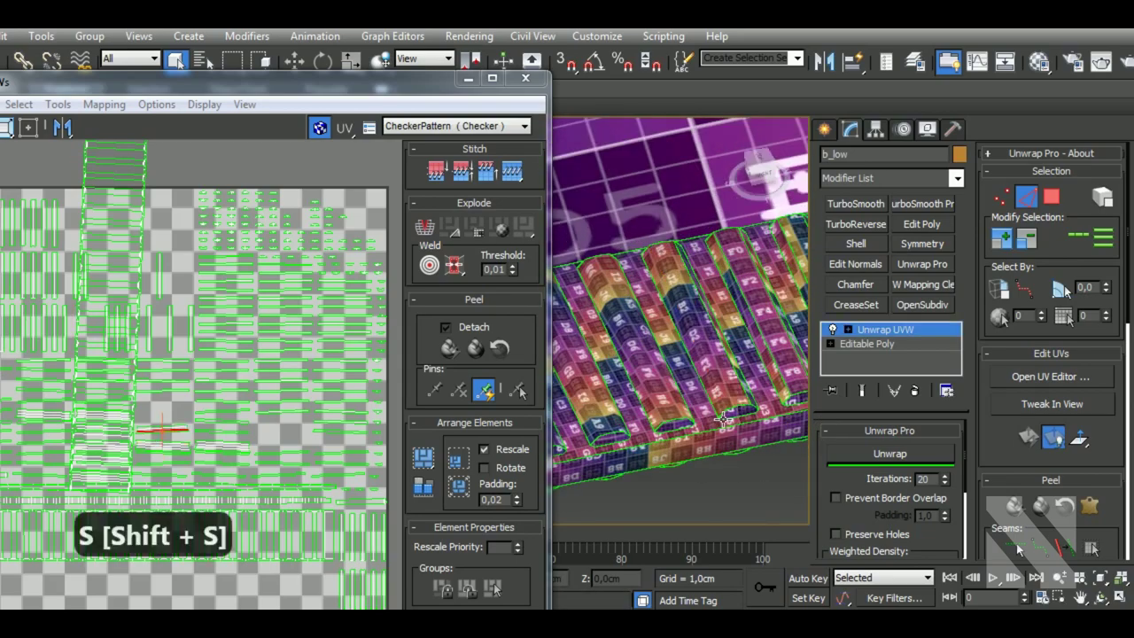
key(shift+s)
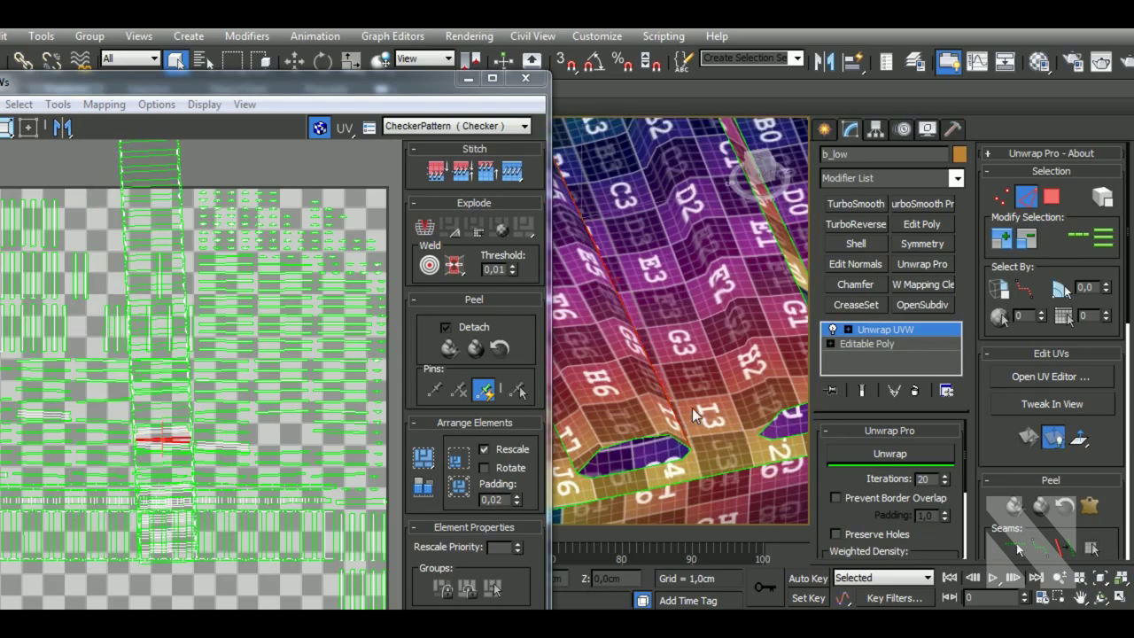
key(shift+s)
key(shift+s)
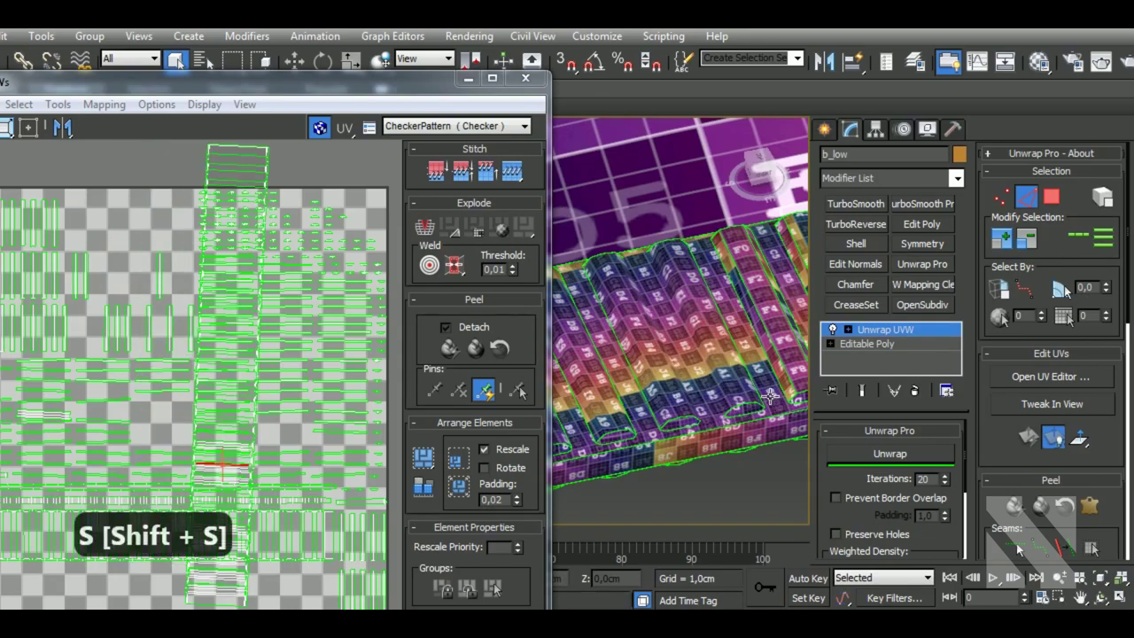
key(shift+s)
key(shift+s)
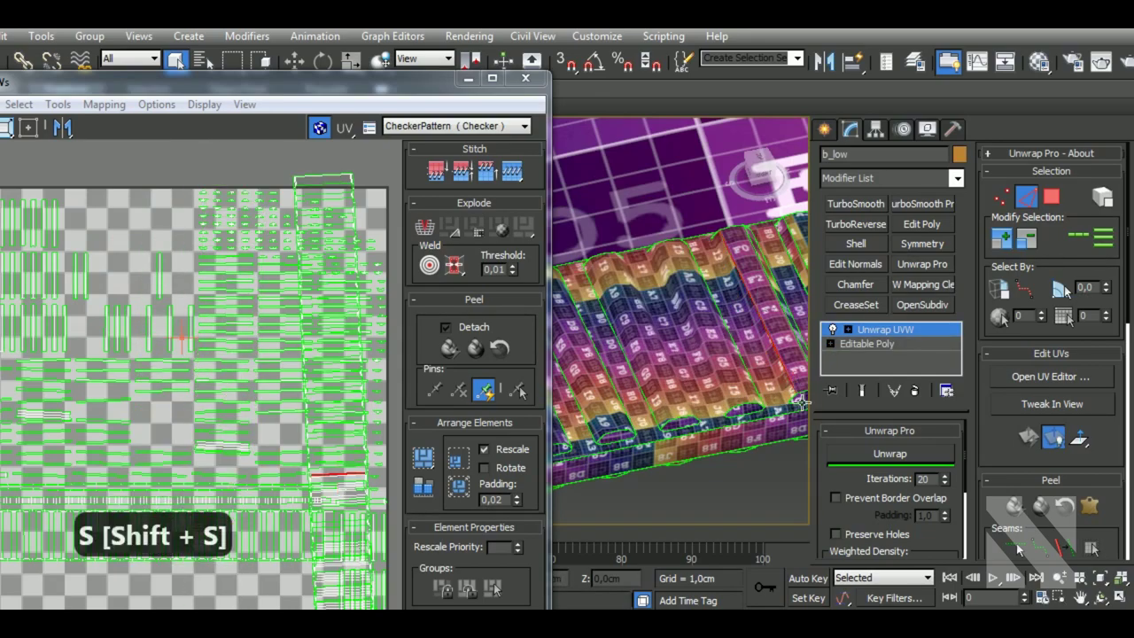
key(shift+s)
key(shift+s)
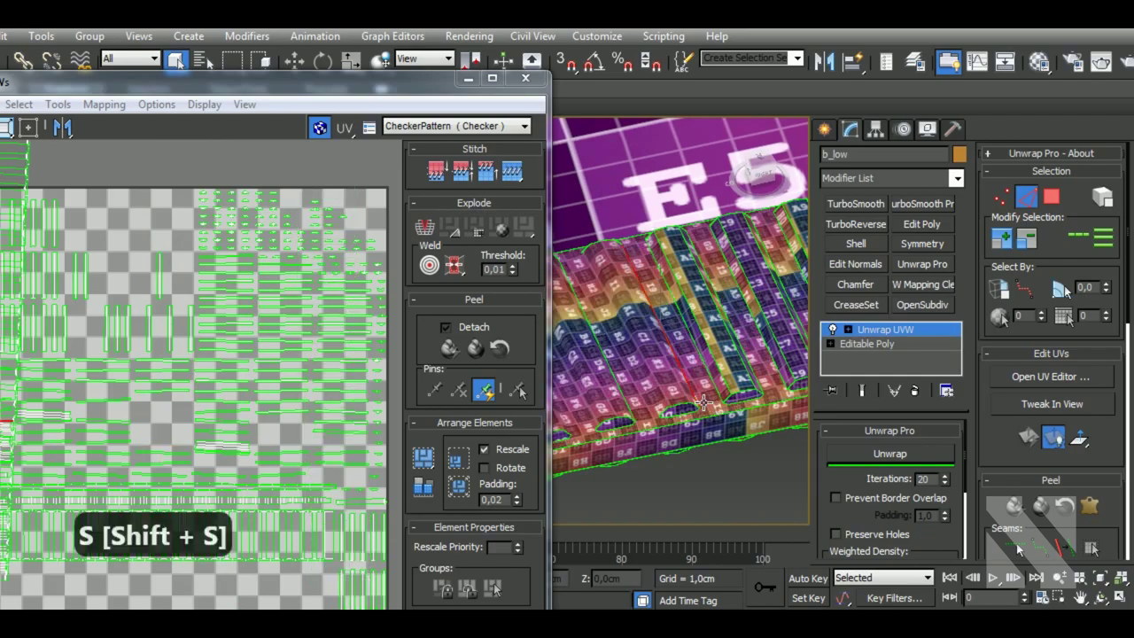
key(shift+s)
key(shift+s)
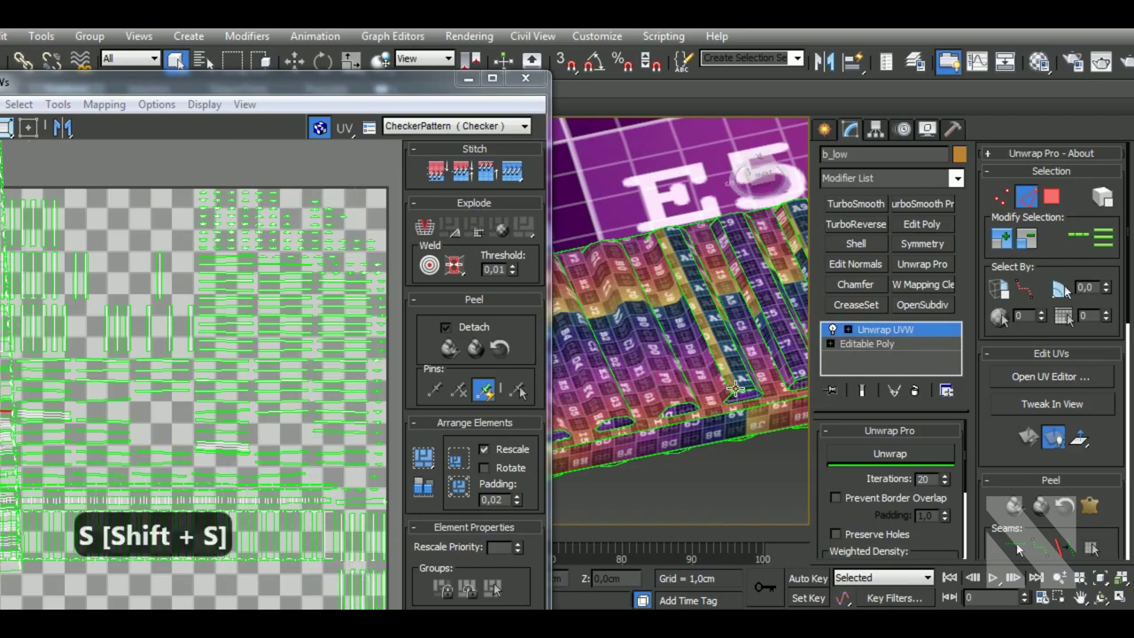
key(shift+s)
key(shift+s)
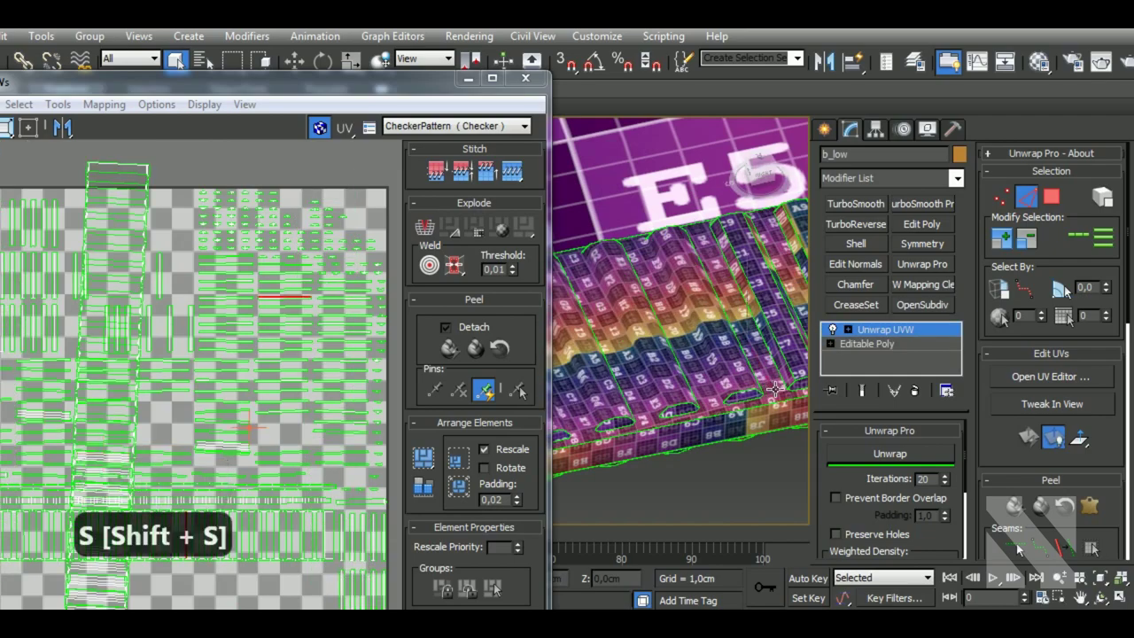
key(shift+s)
key(shift+s)
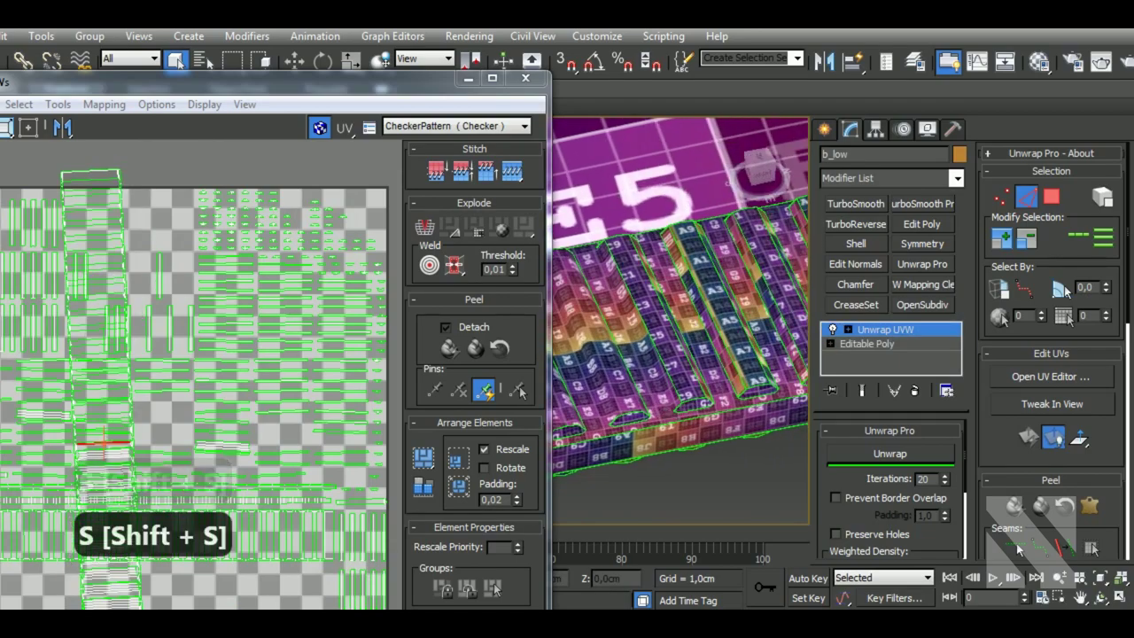
key(shift+s)
key(shift+s)
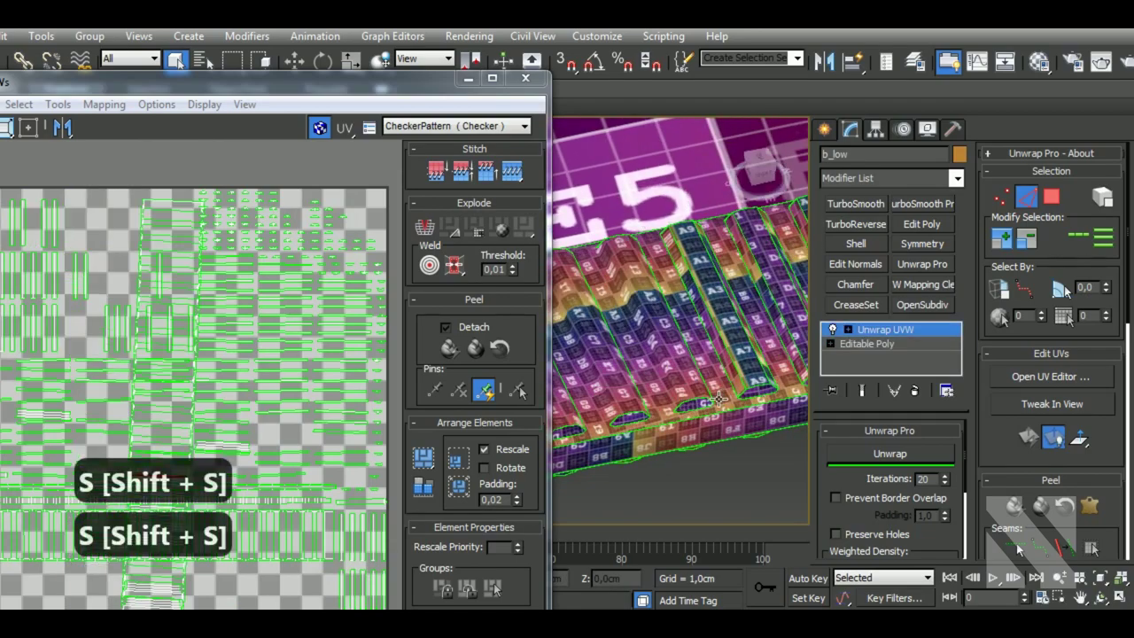
key(shift+s)
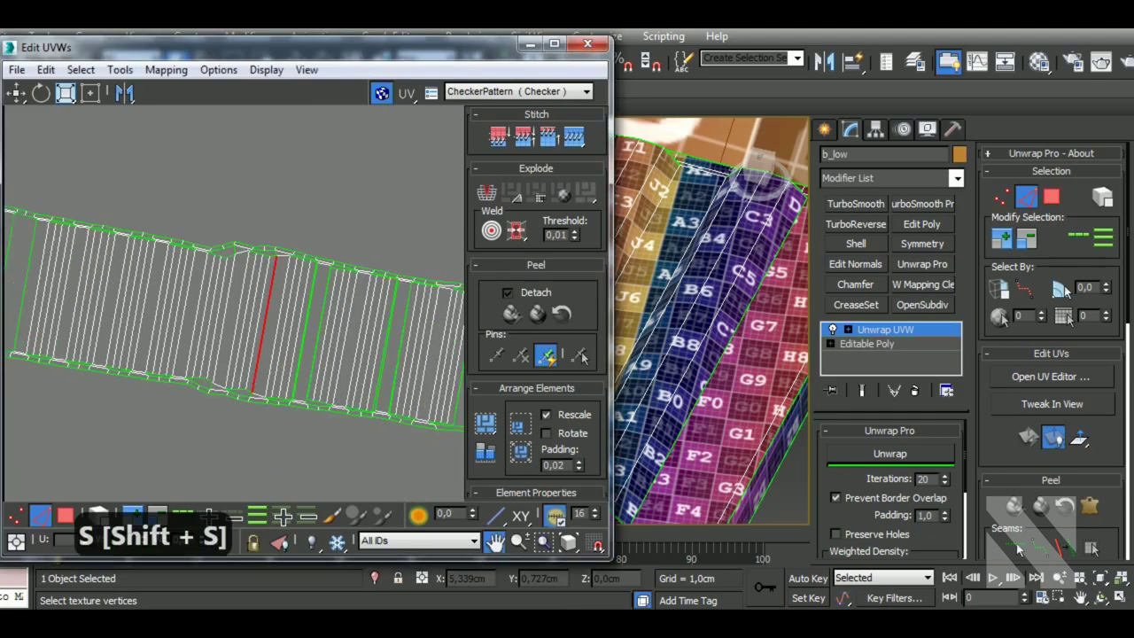
- Stitch the broken edges along b_low's long strip, flattening the bump in its border
key(shift+s)
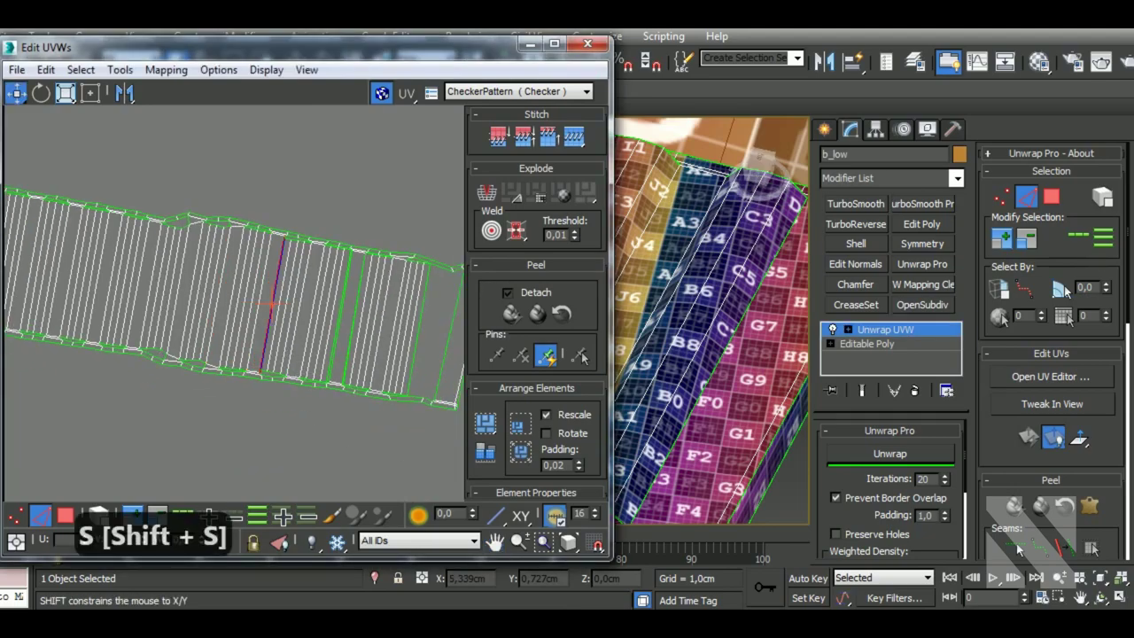
key(shift+s)
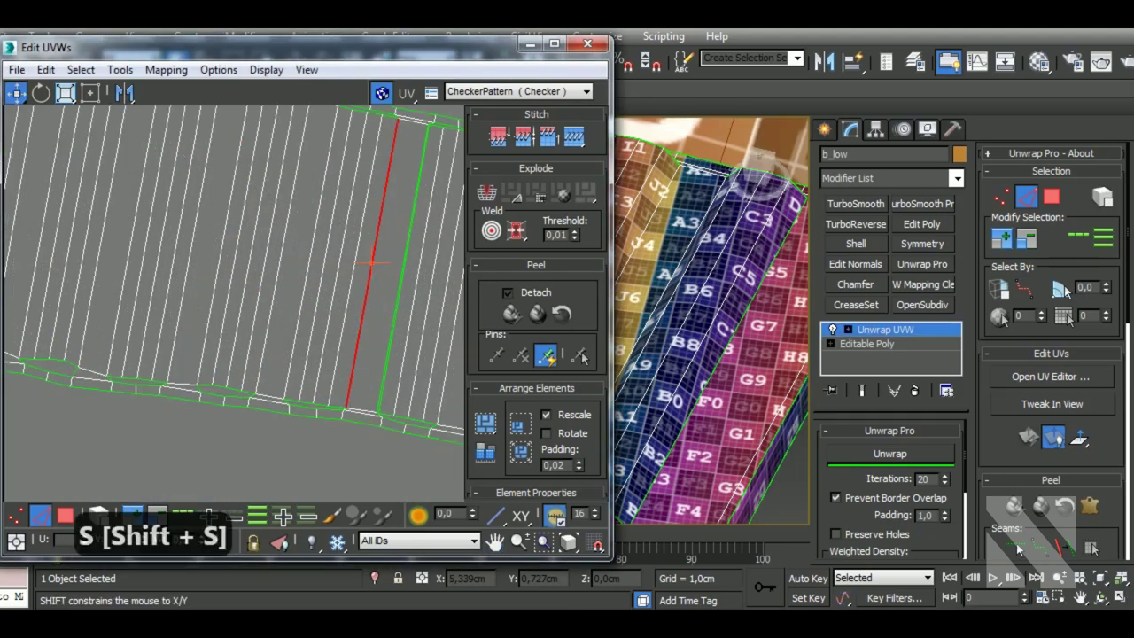
key(shift+s)
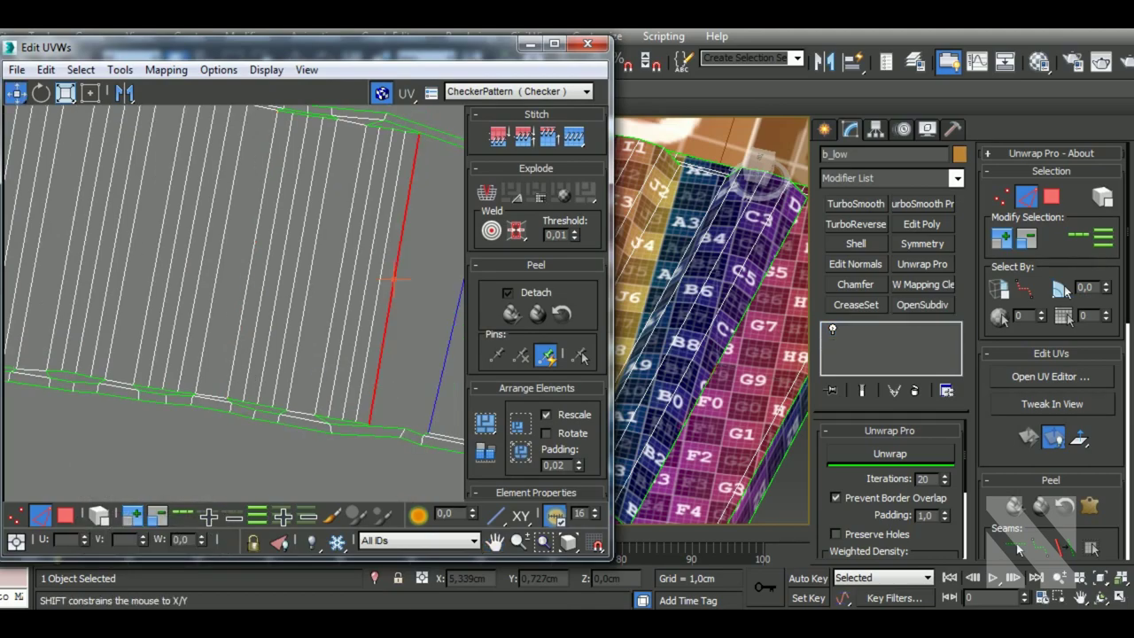
key(shift+s)
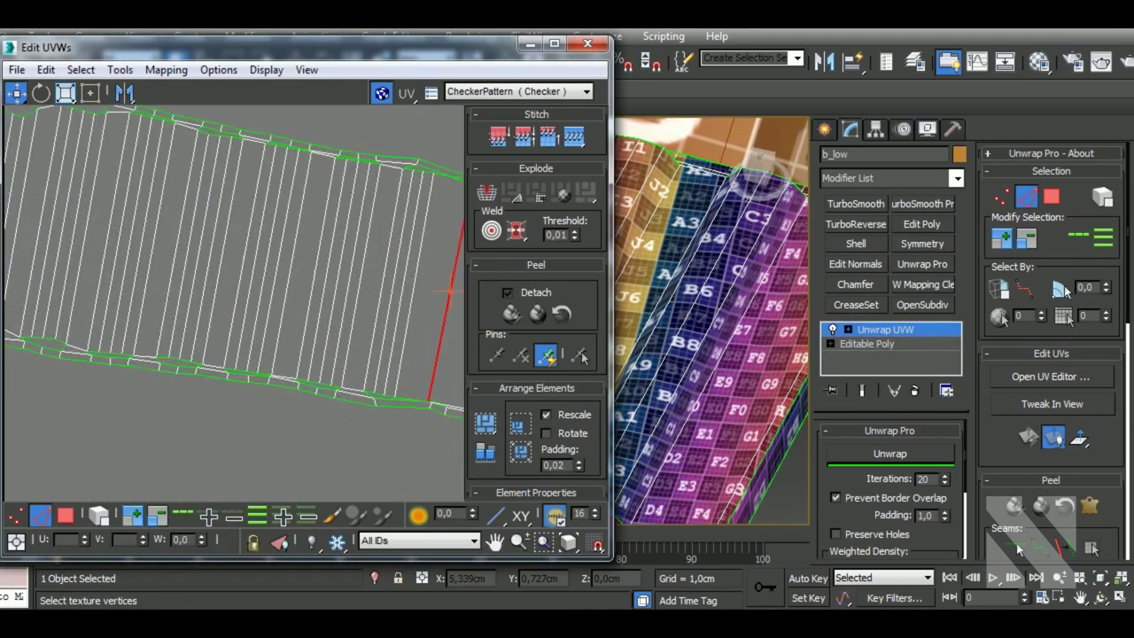
key(shift+s)
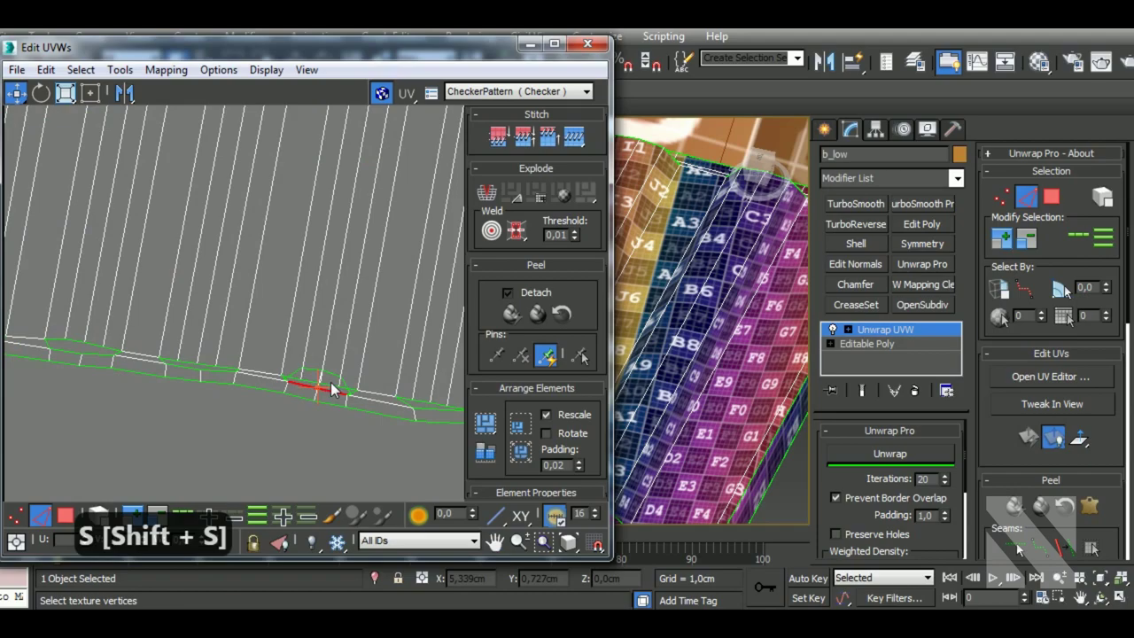
key(shift+s)
click(419, 405)
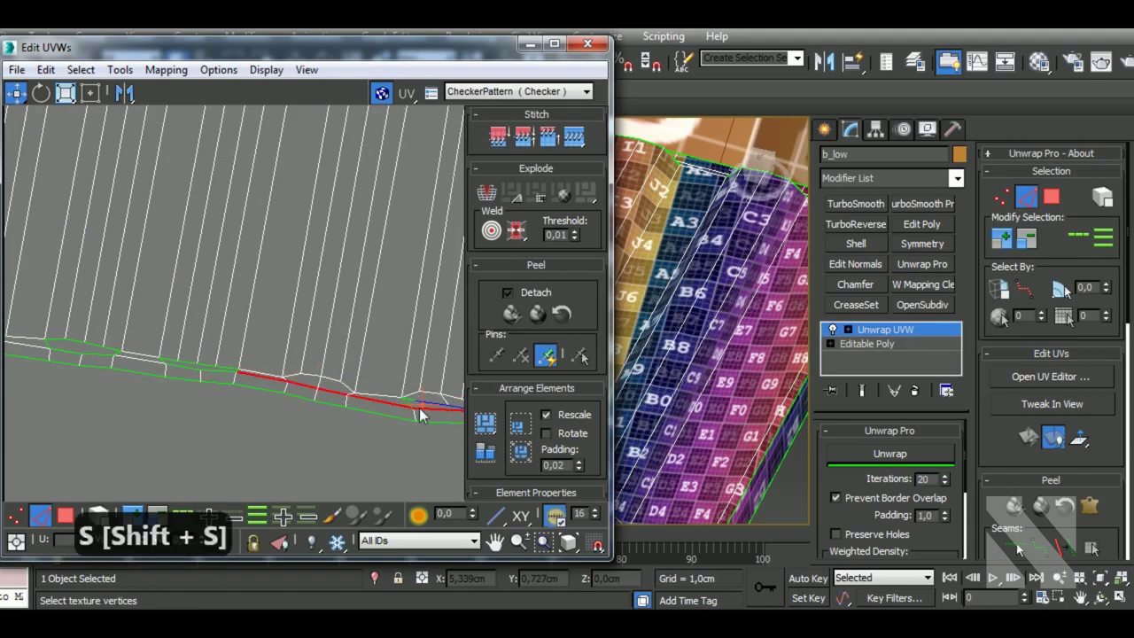
key(shift+s)
click(203, 371)
key(shift+s)
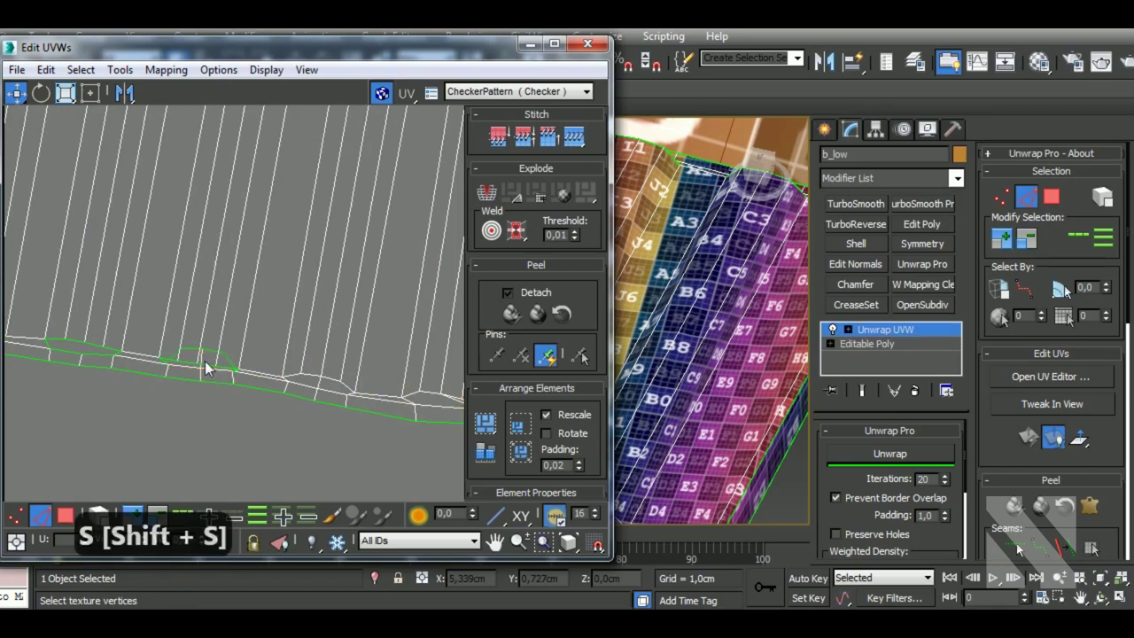
click(199, 363)
key(shift+s)
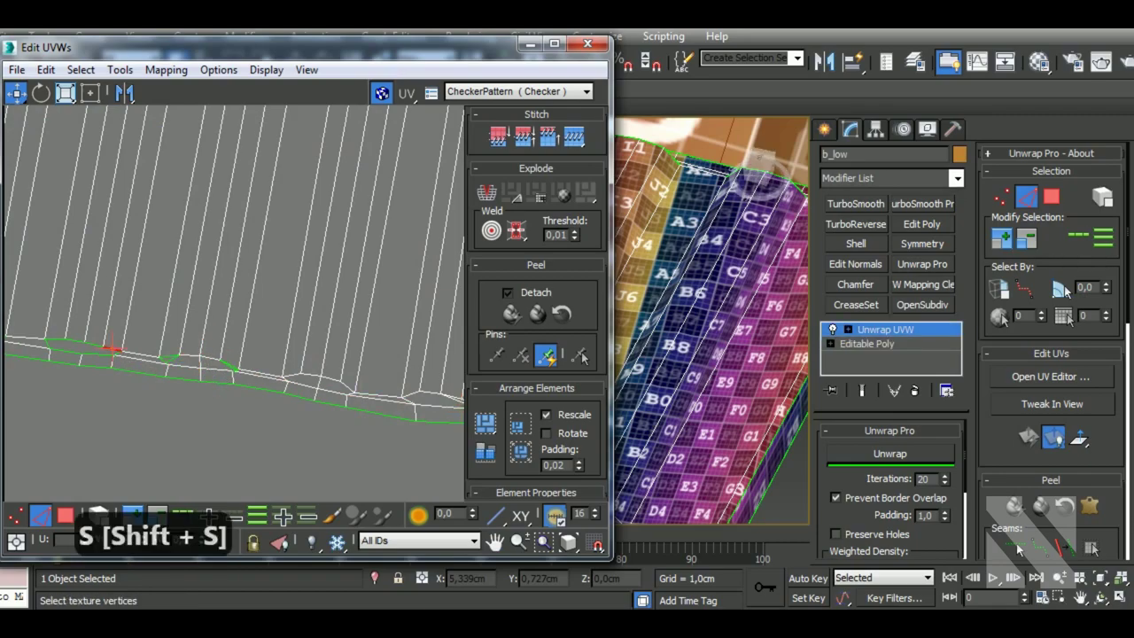
key(shift+s)
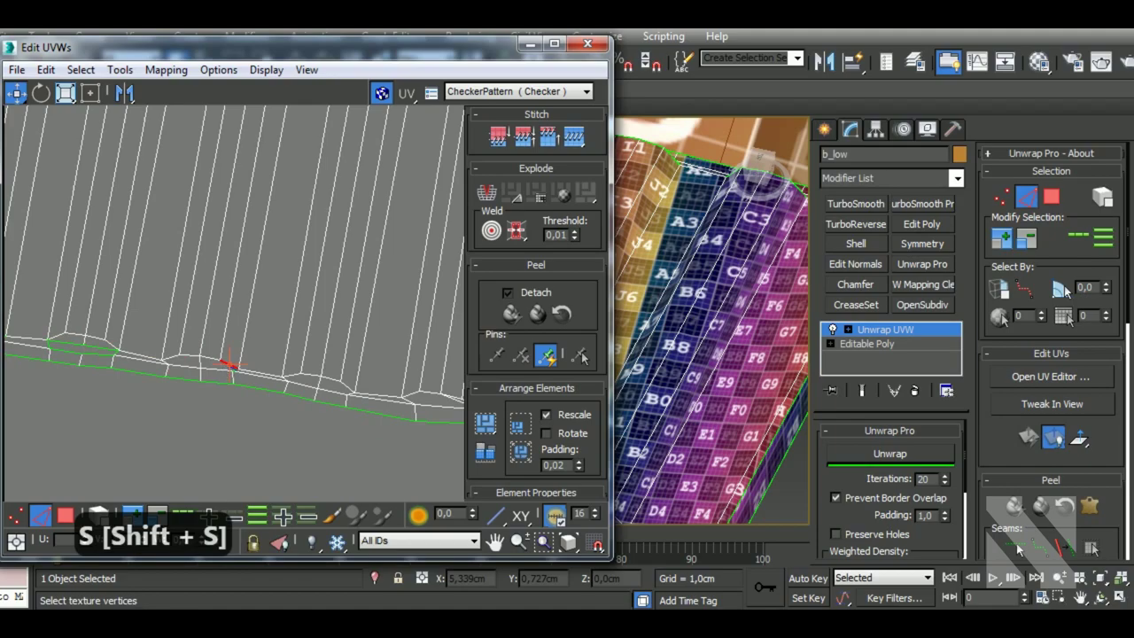
scroll(230, 364, up, 2)
scroll(231, 363, up, 2)
- Stitch the remaining seam, bottom-border and end edges so the strip becomes one band
click(258, 355)
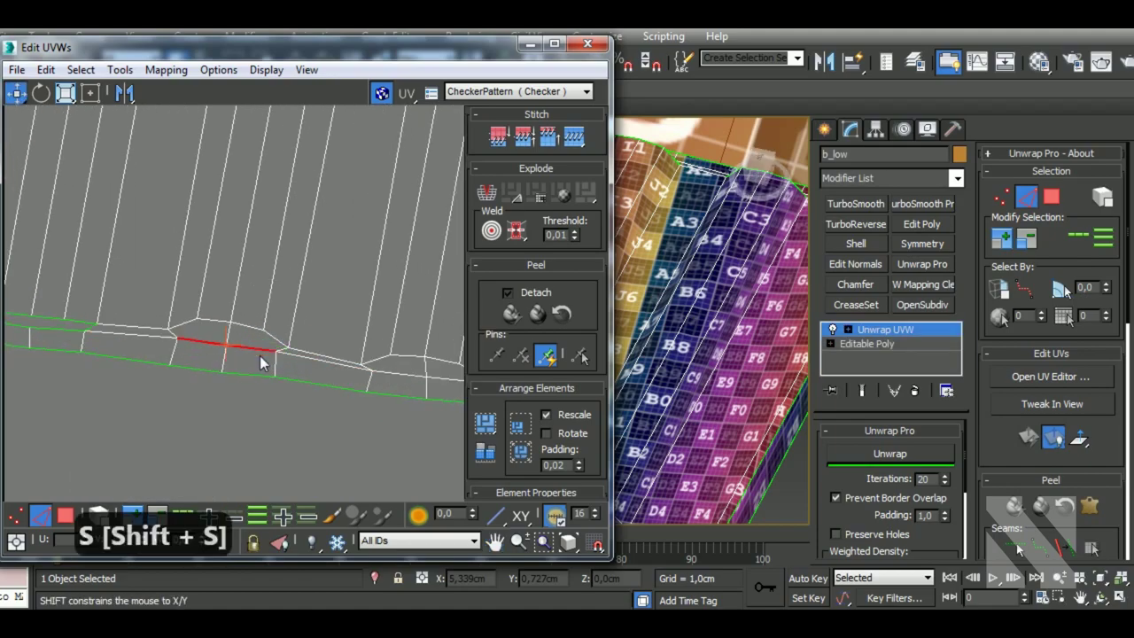
key(shift+s)
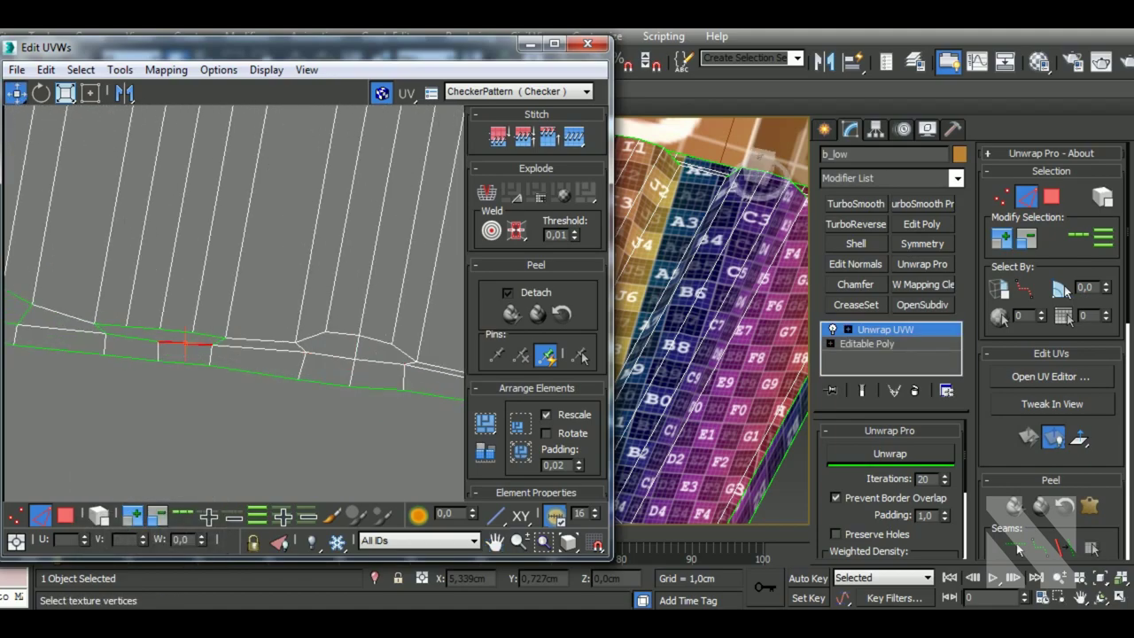
key(shift+s)
key(shift+s)
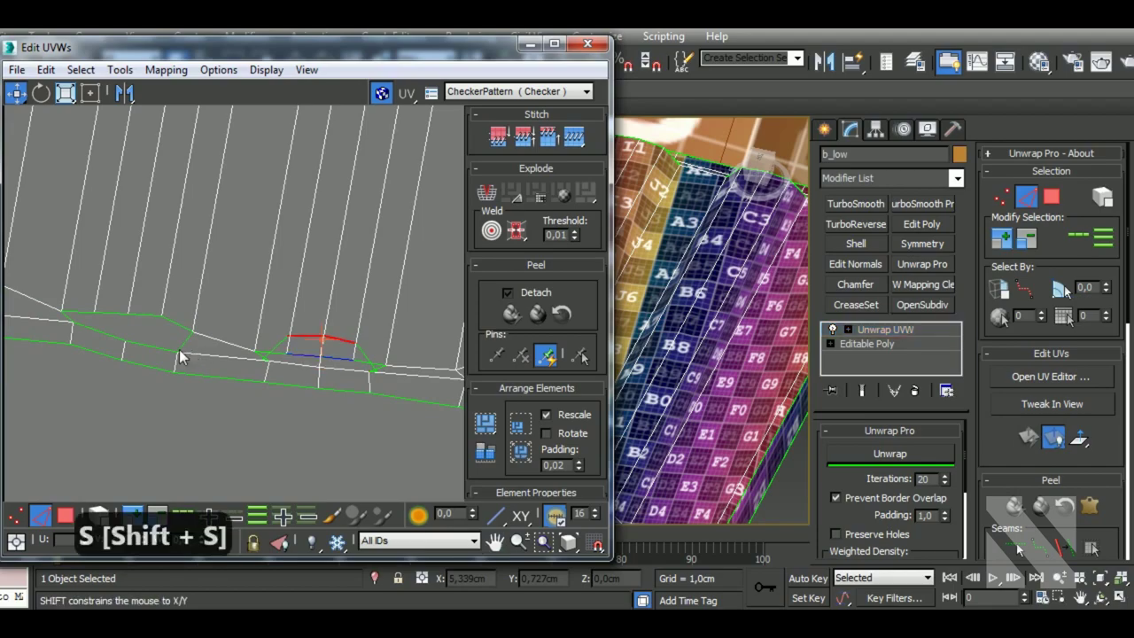
key(shift+s)
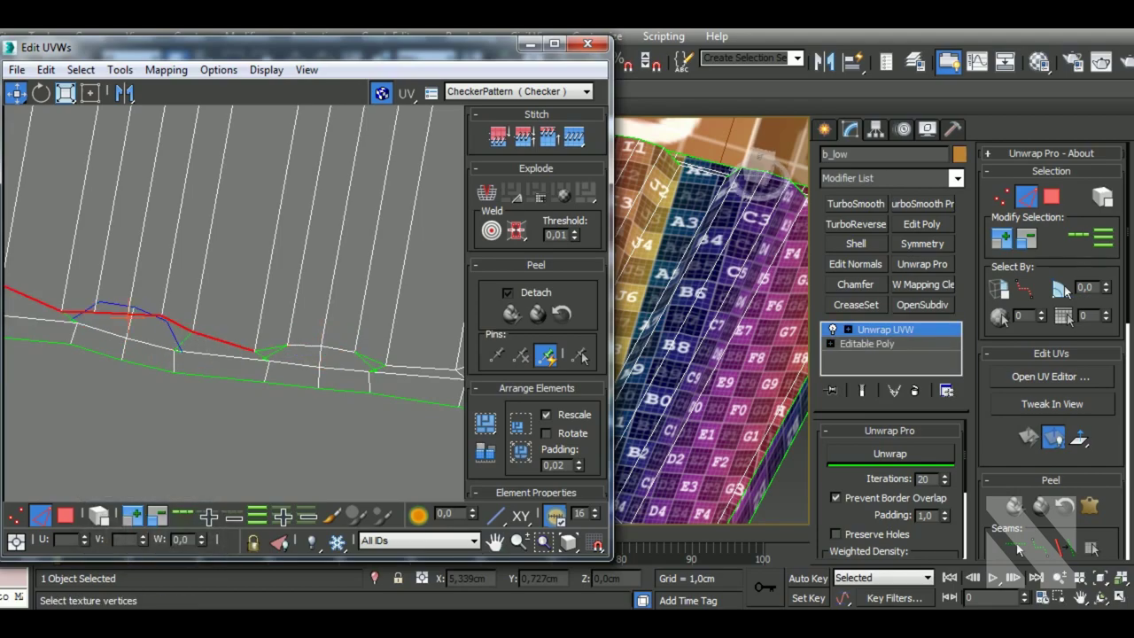
key(shift+s)
key(shift+s)
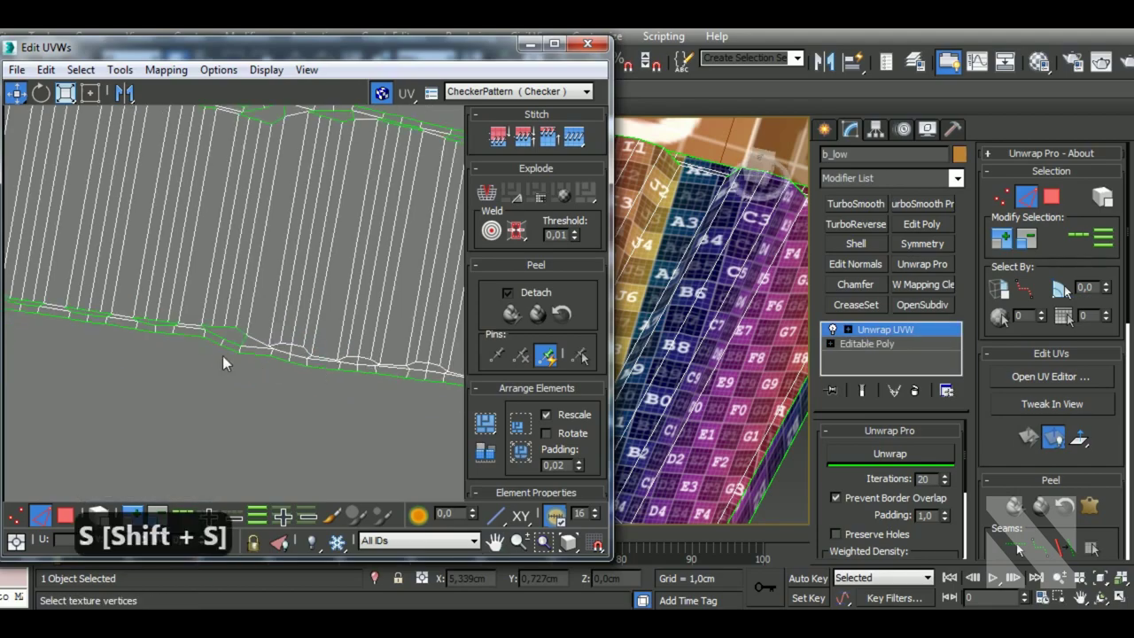
key(shift+s)
key(shift+s)
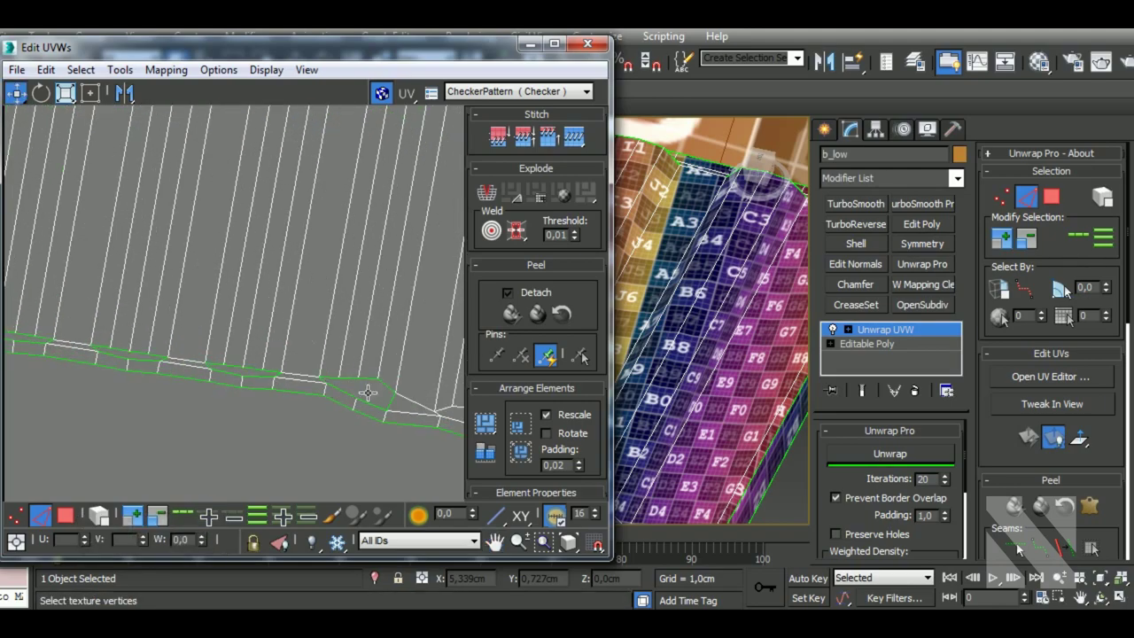
click(350, 383)
key(shift+s)
key(shift+s)
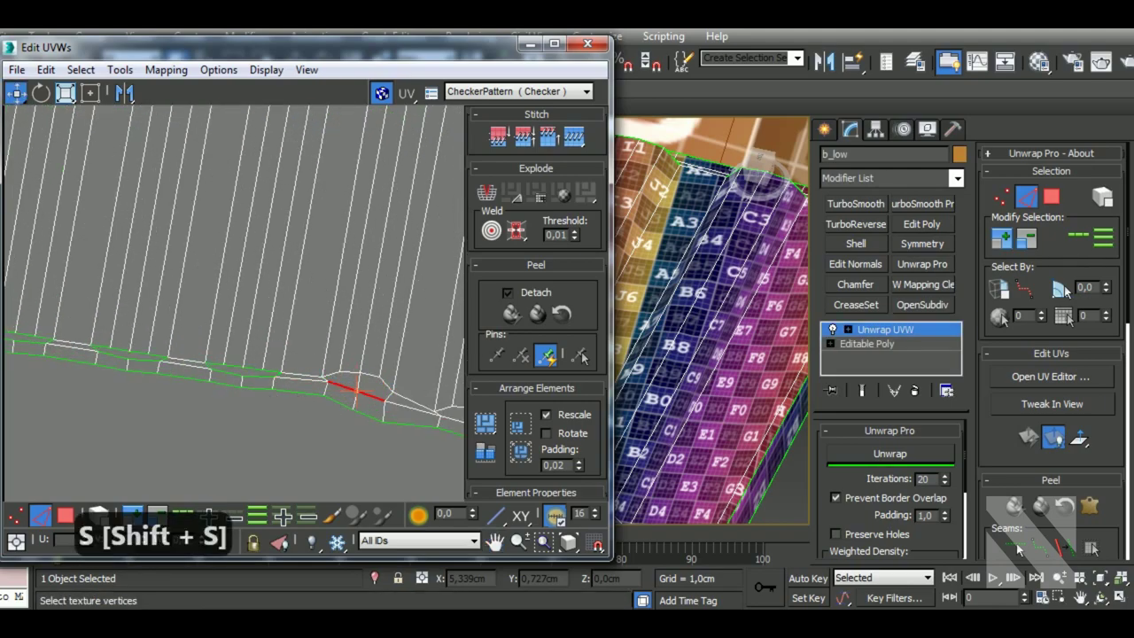
click(240, 376)
key(shift+s)
key(shift+s)
key(shift+s)
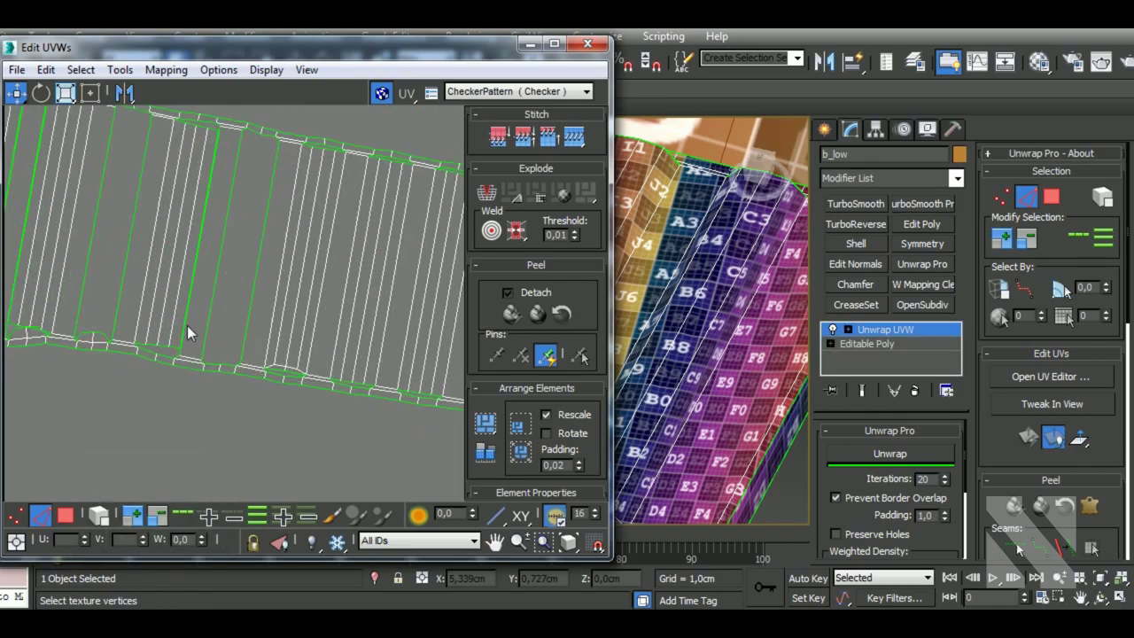
key(shift+s)
key(shift+s)
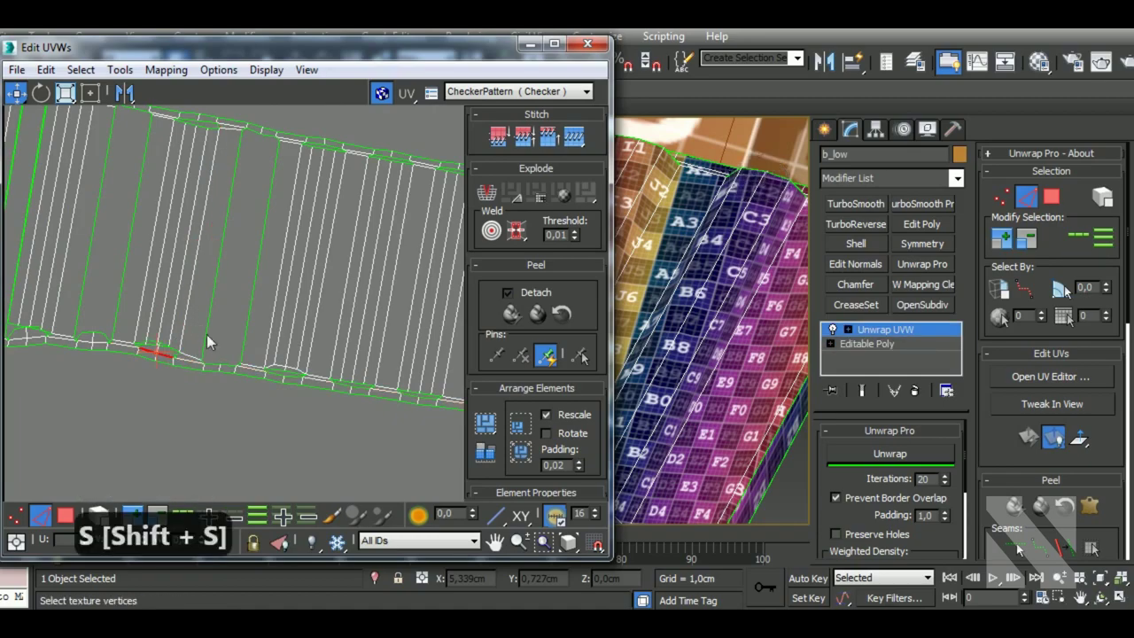
click(259, 253)
key(shift+s)
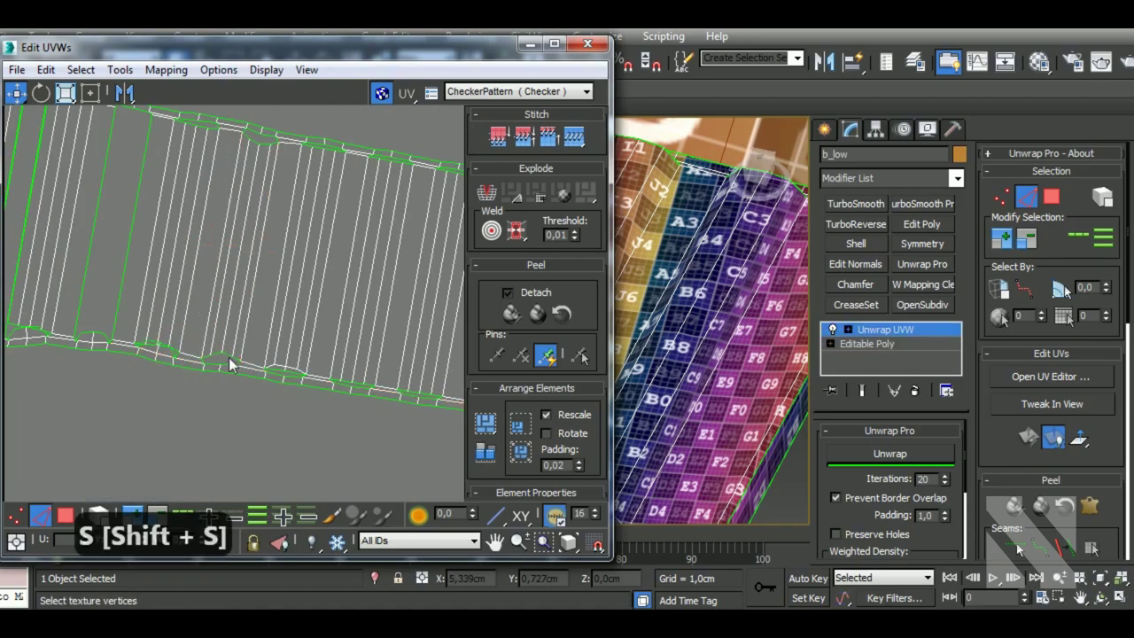
key(shift+s)
key(shift+s)
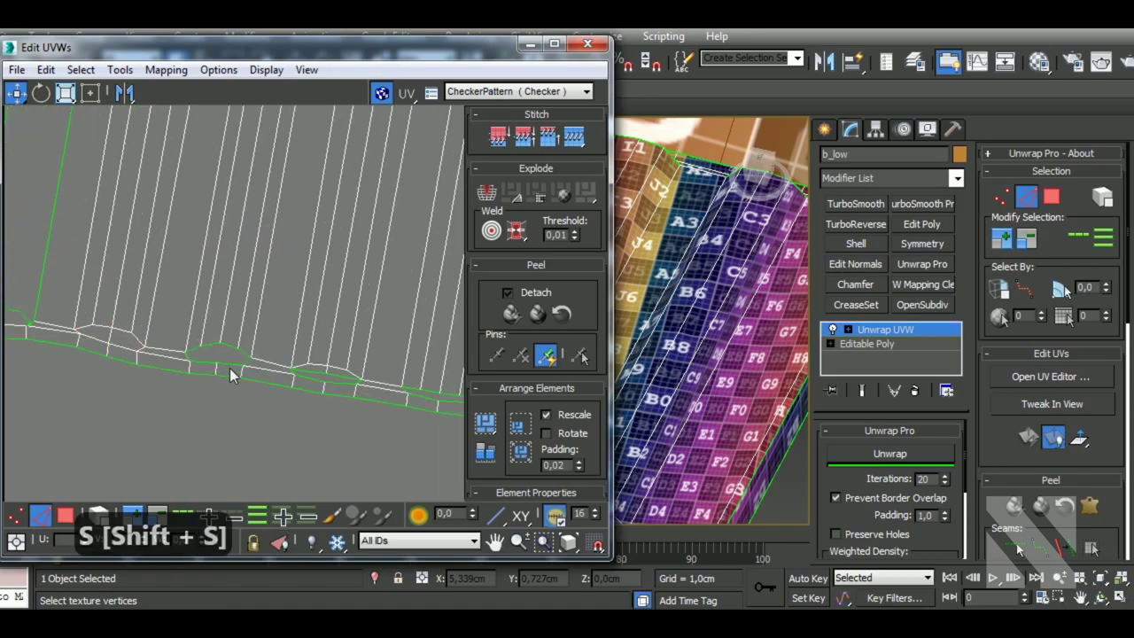
click(216, 363)
key(shift+s)
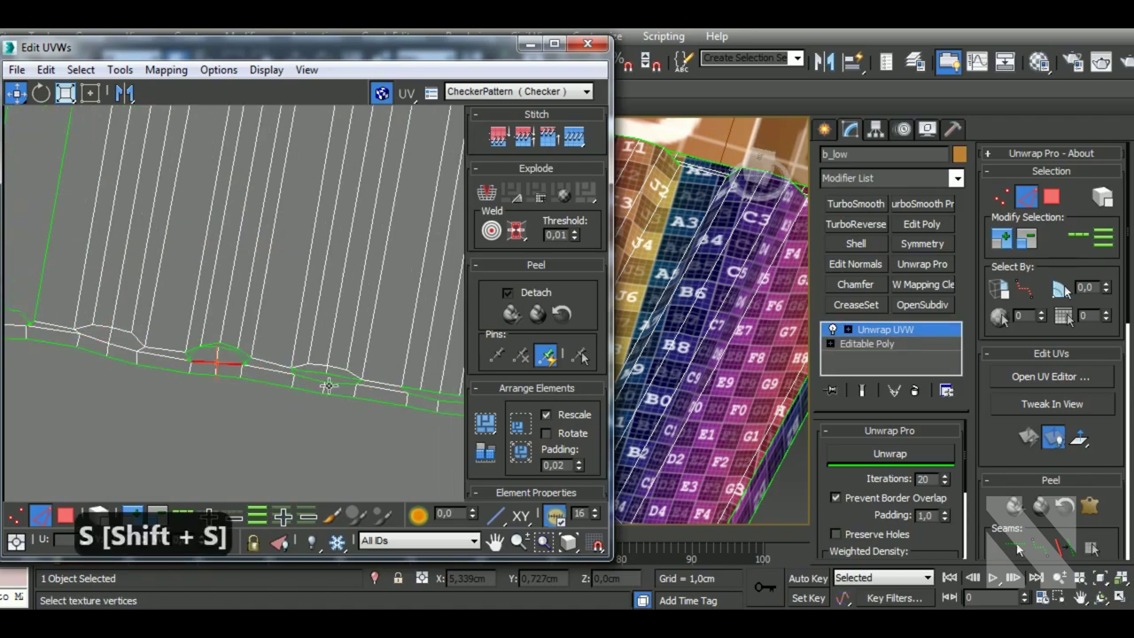
key(shift+s)
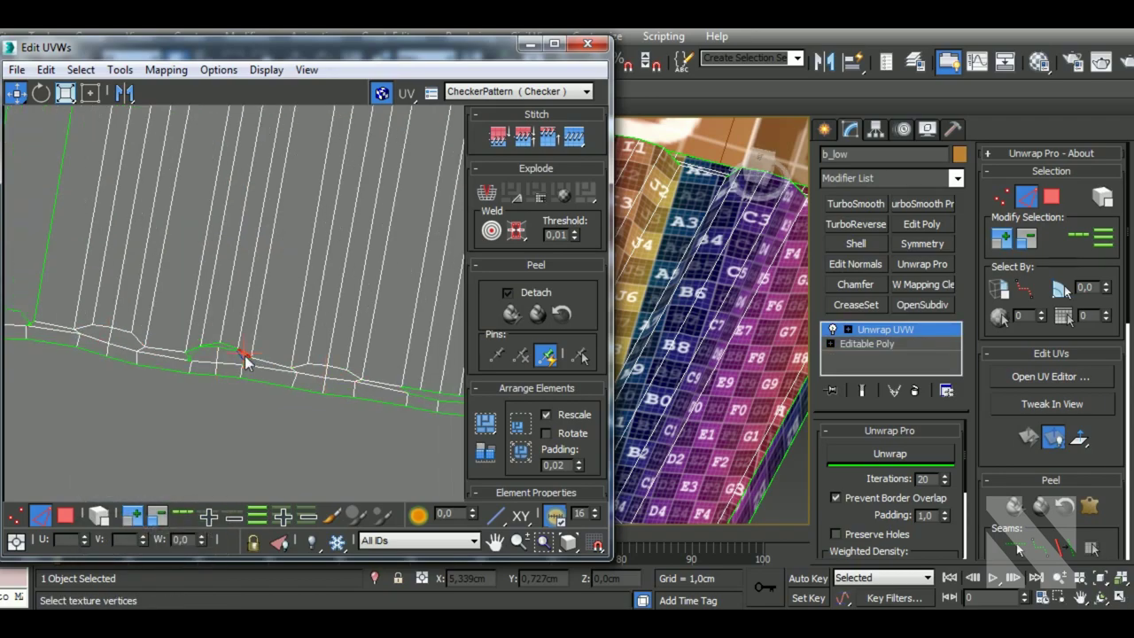
click(244, 359)
key(shift+s)
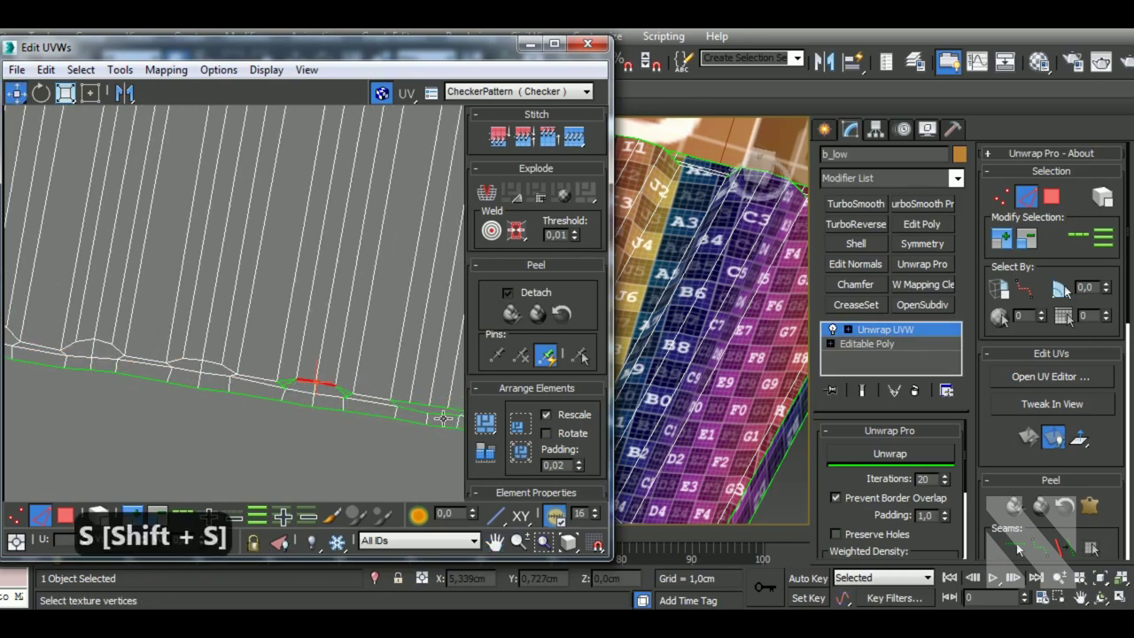
click(416, 416)
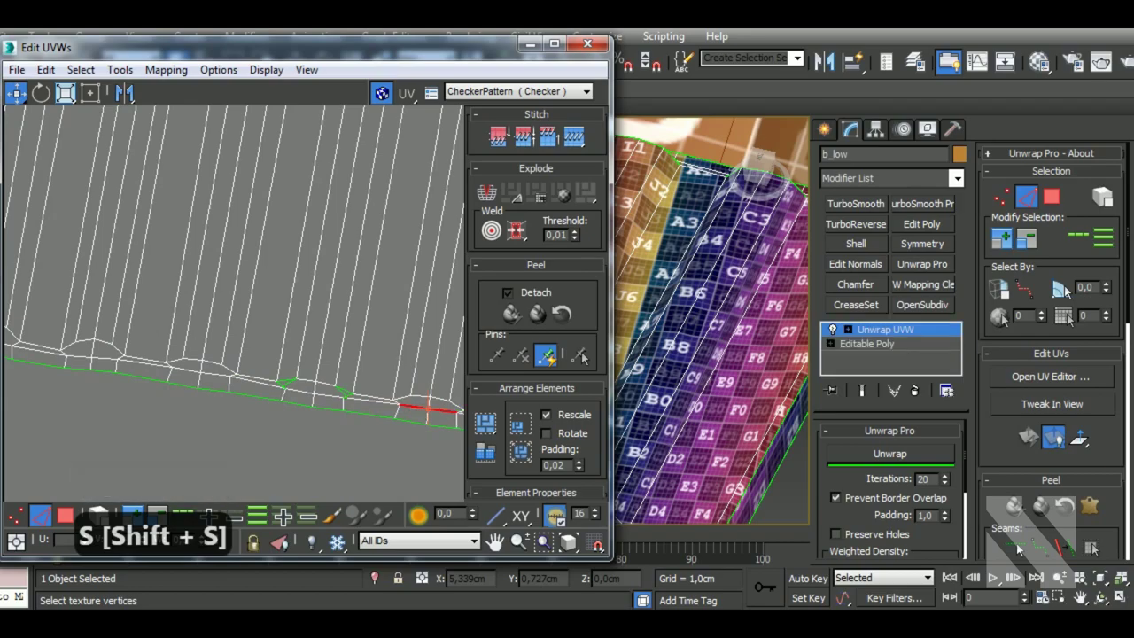
key(shift+s)
scroll(303, 395, down, 5)
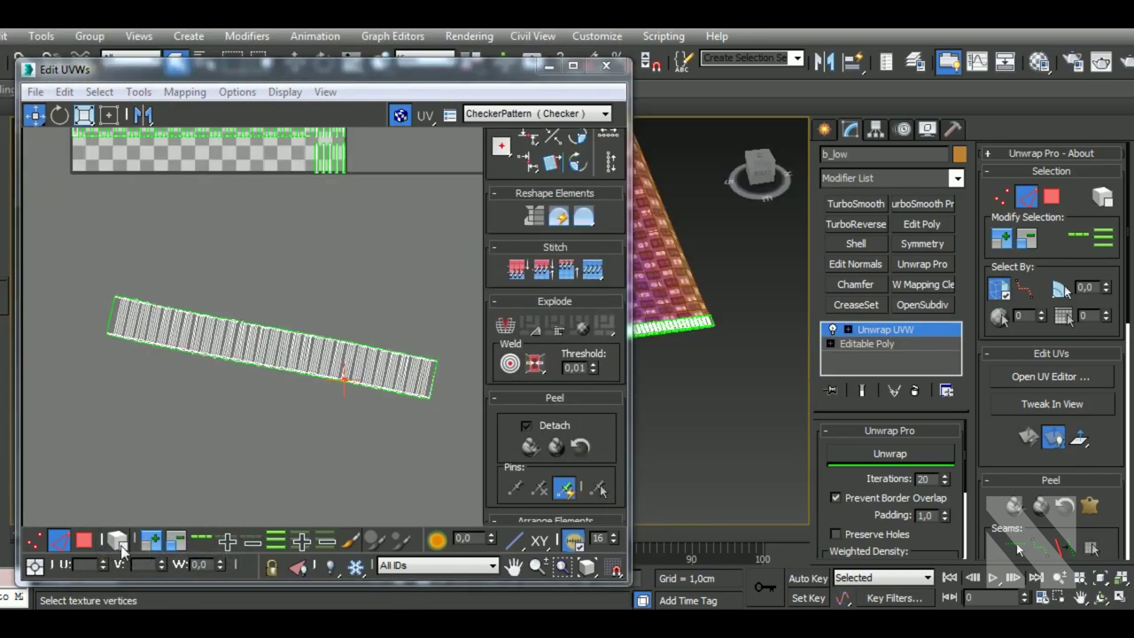
- Select the lower UV strip and re-unwrap it with Unwrap Pro
click(120, 545)
click(271, 349)
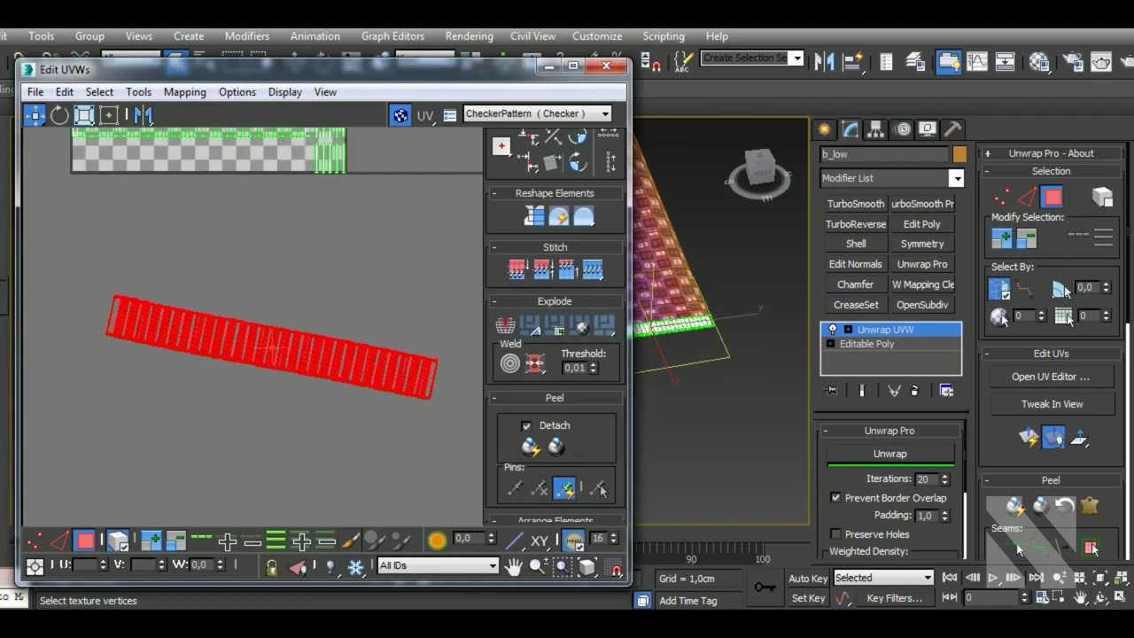
click(877, 453)
- Rotate the red UV strip about 10° so it lies horizontal
key(t)
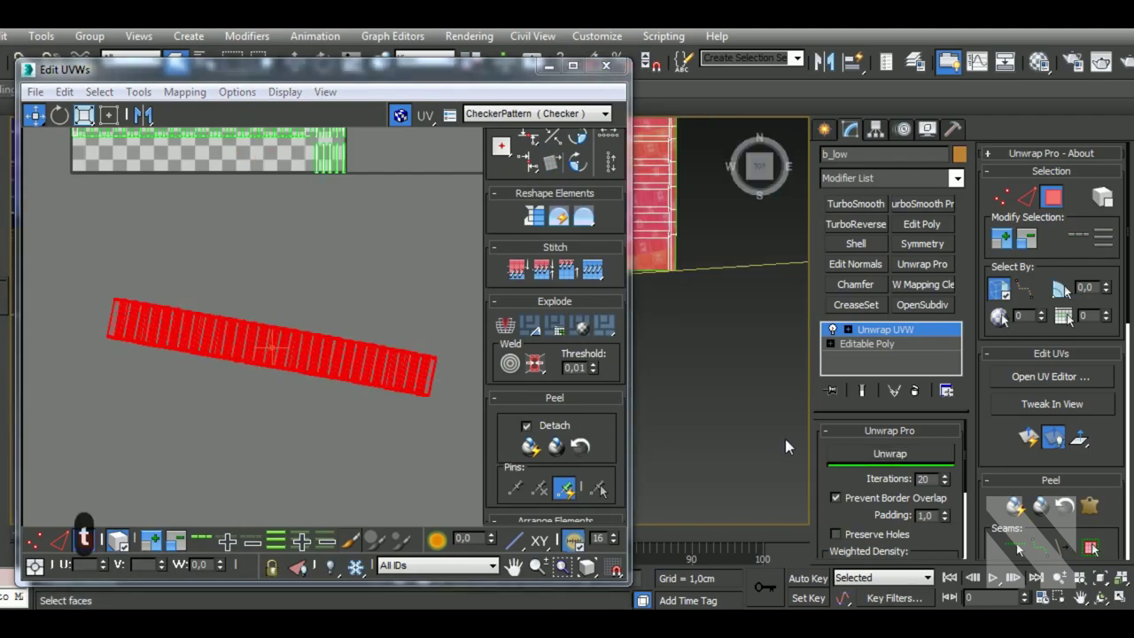
scroll(785, 438, up, 2)
scroll(750, 433, up, 2)
scroll(735, 407, up, 3)
scroll(716, 373, up, 3)
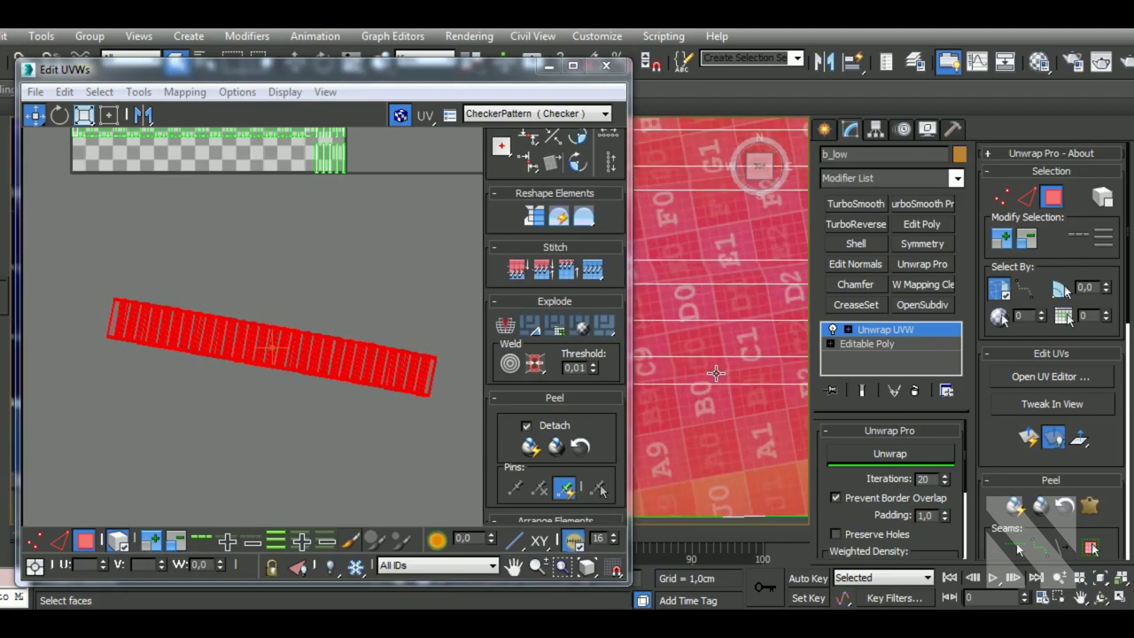
scroll(716, 373, down, 2)
key(F4)
scroll(726, 376, down, 2)
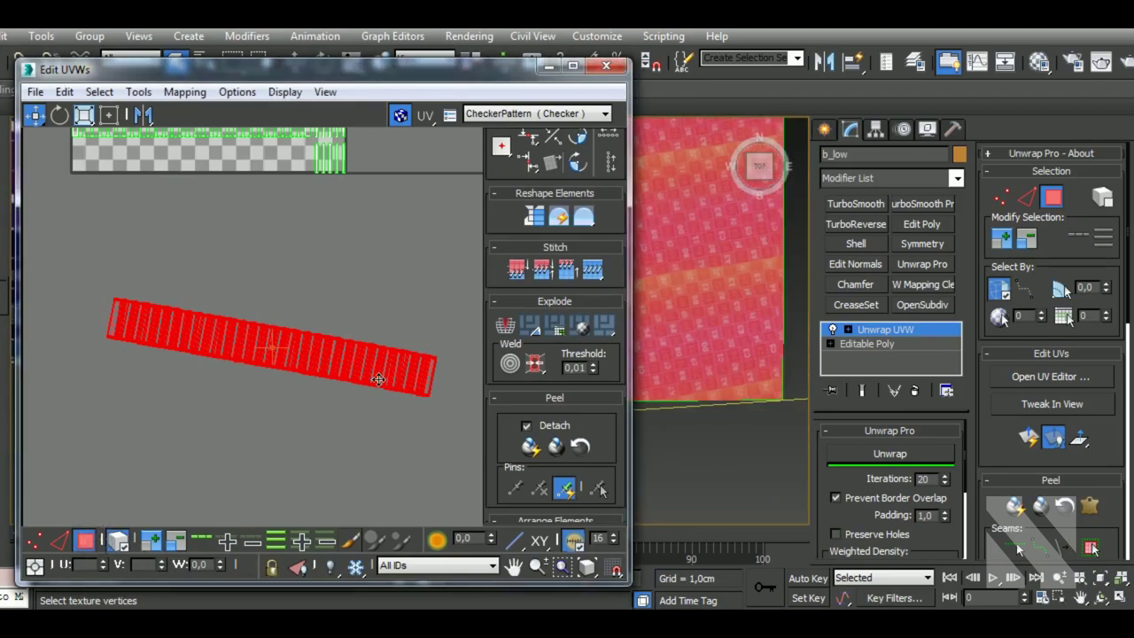
drag(433, 379, 448, 354)
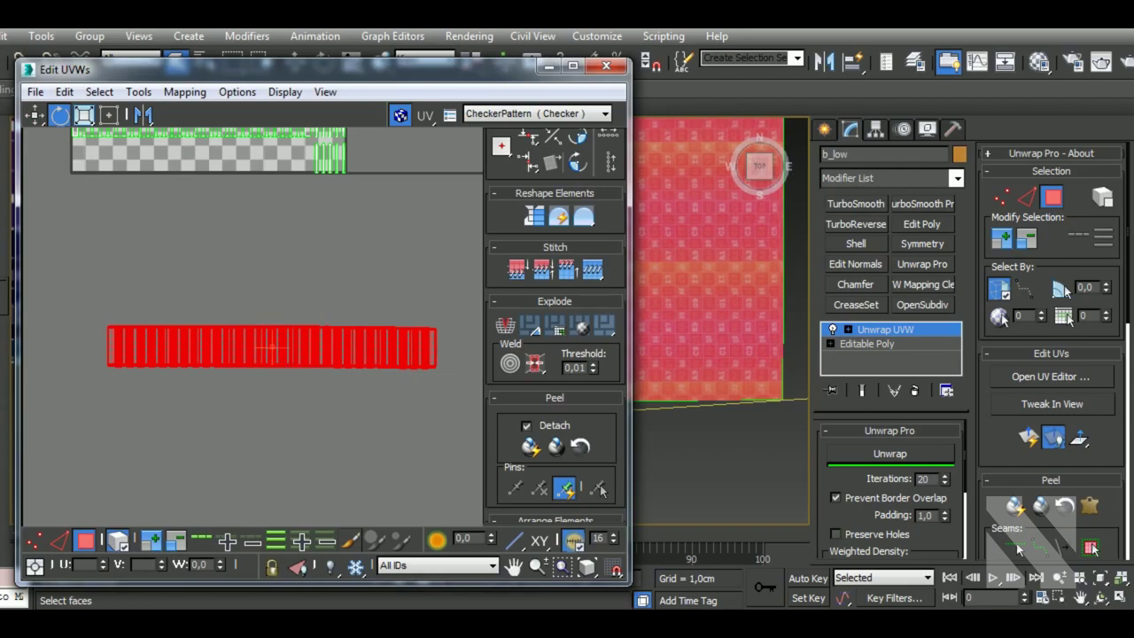
- Move the UV islands inside the checker tile down-left, out of the tile
scroll(277, 453, down, 3)
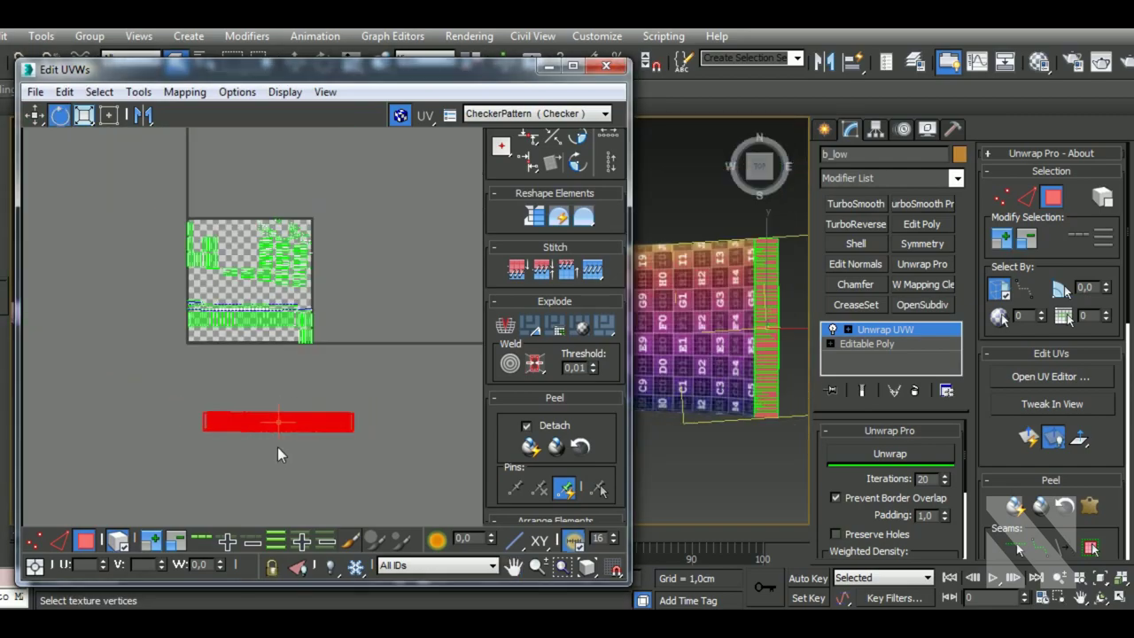
drag(140, 193, 403, 390)
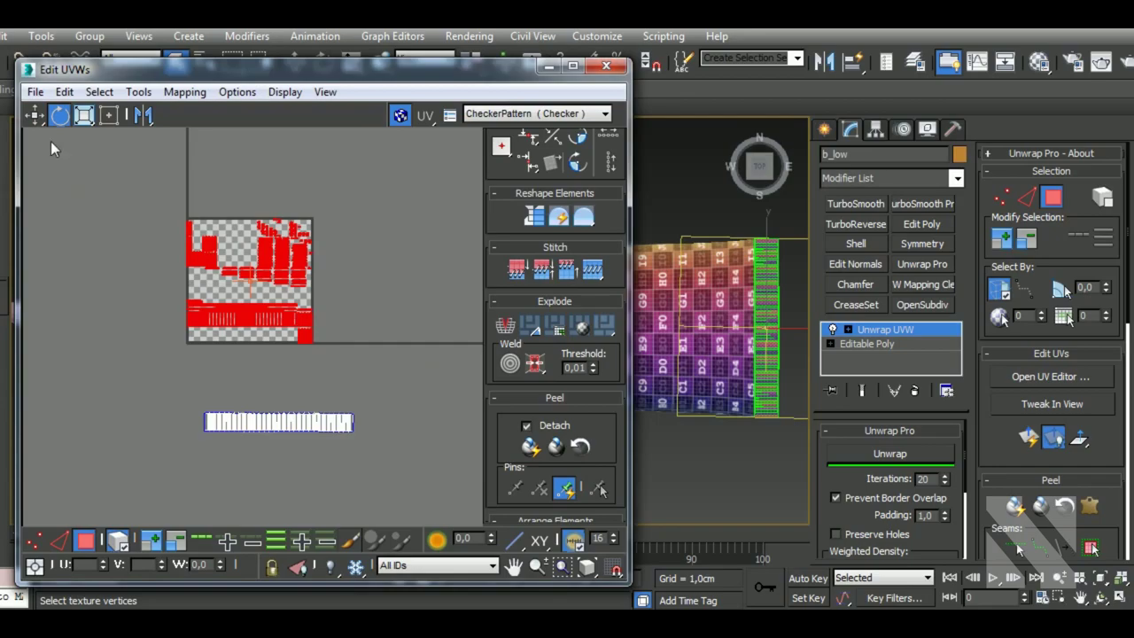
click(277, 325)
key(ctrl+z)
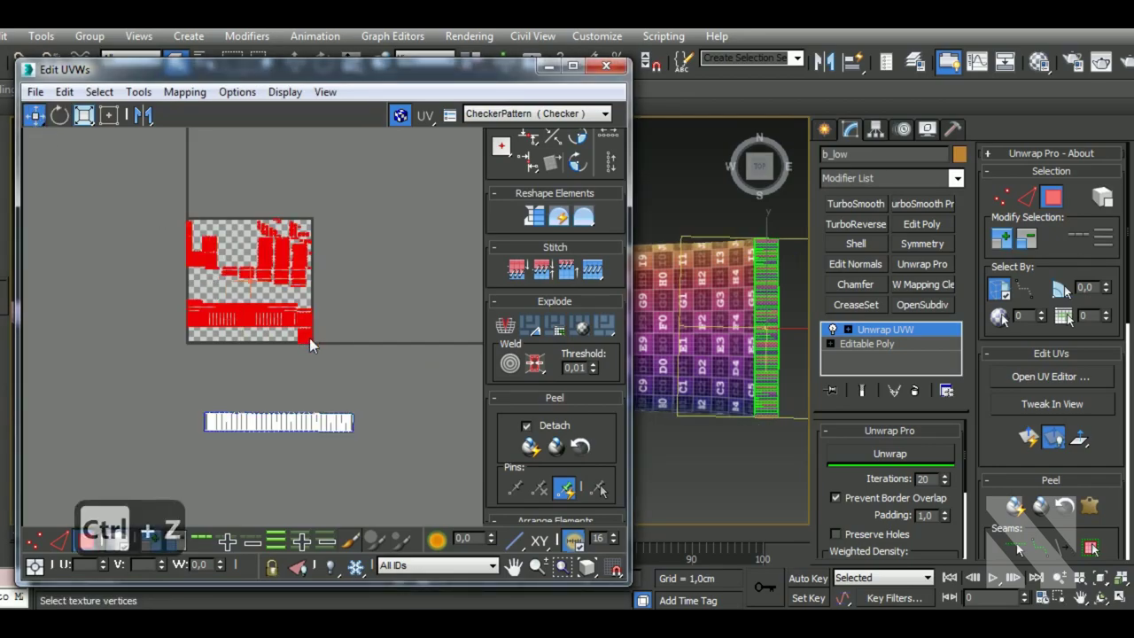
mouse_move(316, 348)
mouse_down()
mouse_move(245, 355)
mouse_move(173, 442)
mouse_up()
mouse_move(673, 372)
alt+middle_down()
mouse_move(717, 372)
mouse_move(722, 319)
alt+middle_up()
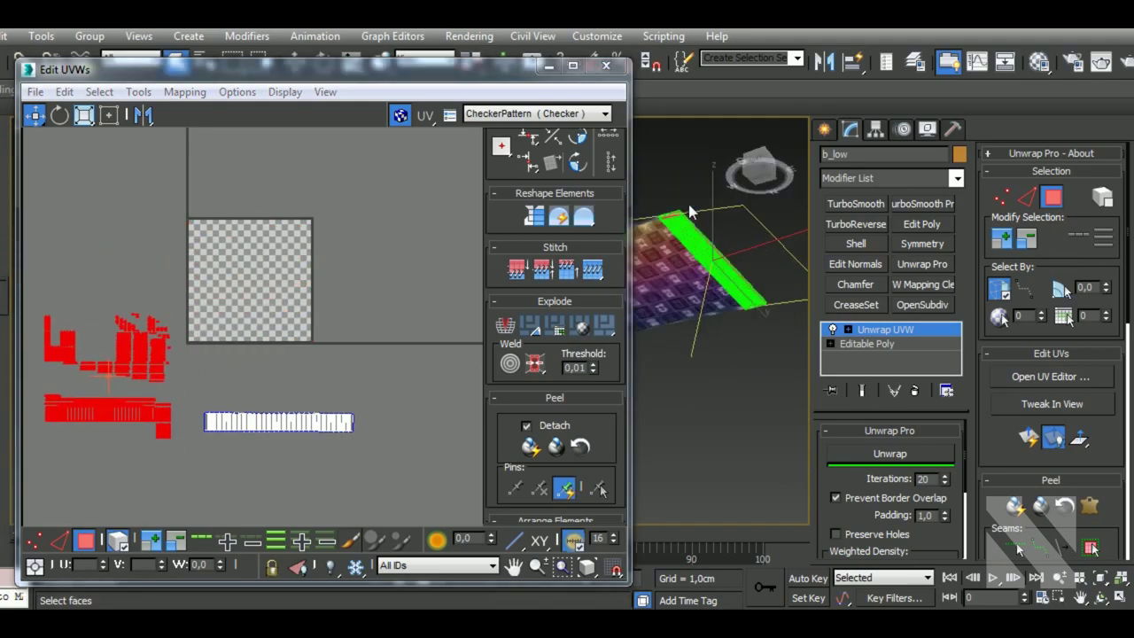
scroll(725, 283, up, 2)
scroll(727, 266, up, 3)
scroll(726, 249, up, 3)
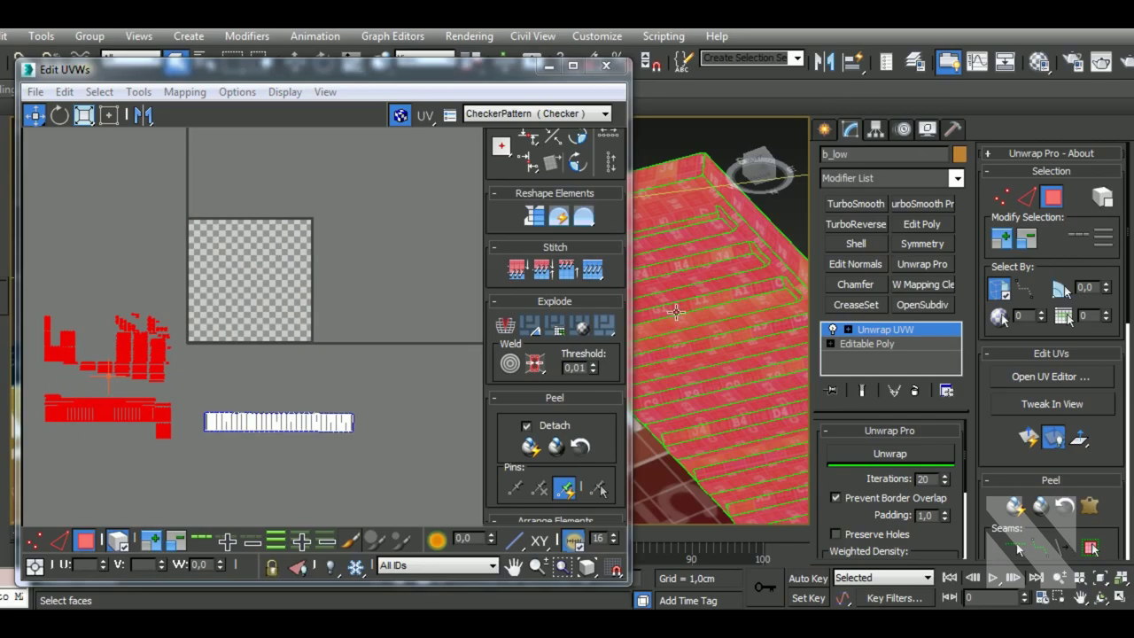
- In edge mode, stitch seams joining b_low's leftover small UV islands into longer strips
click(59, 541)
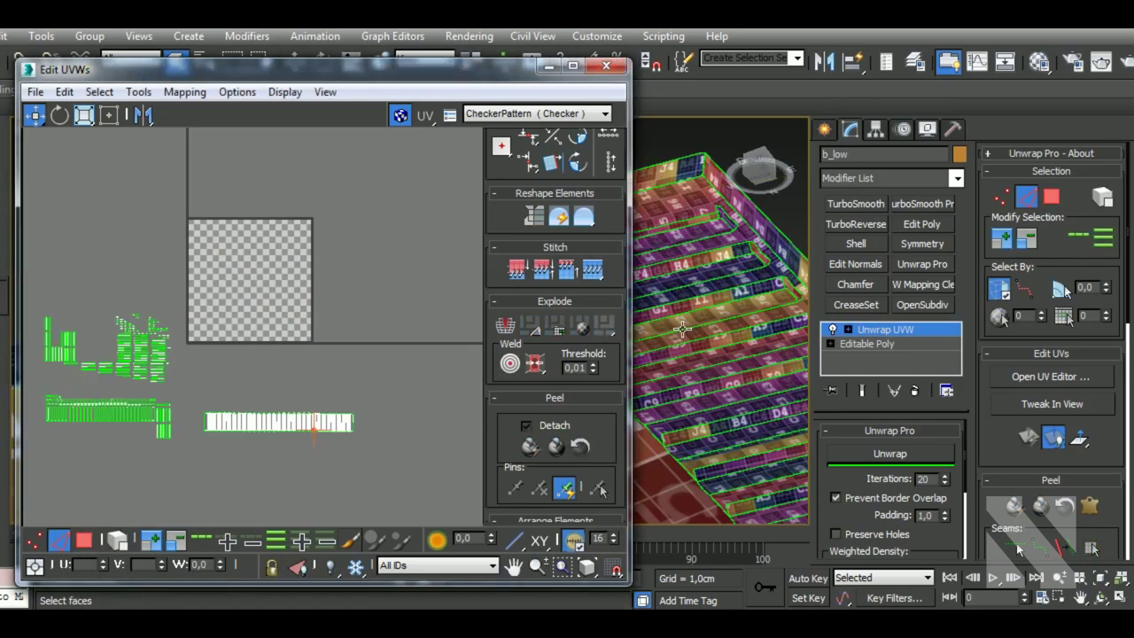
key(shift+s)
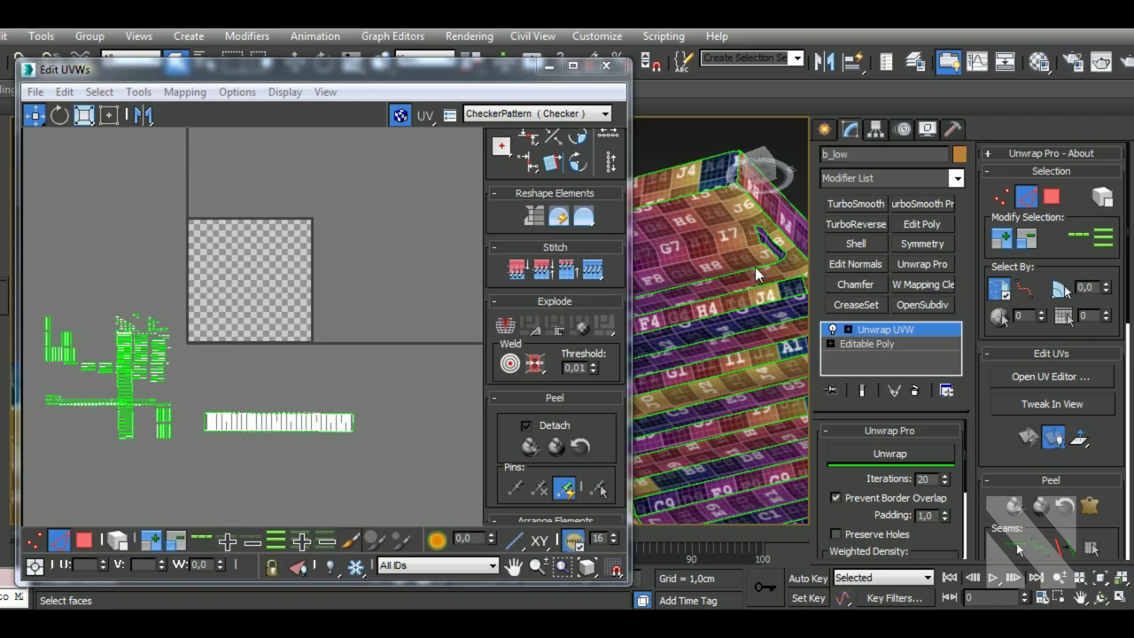
alt+middle_drag(754, 267, 727, 293)
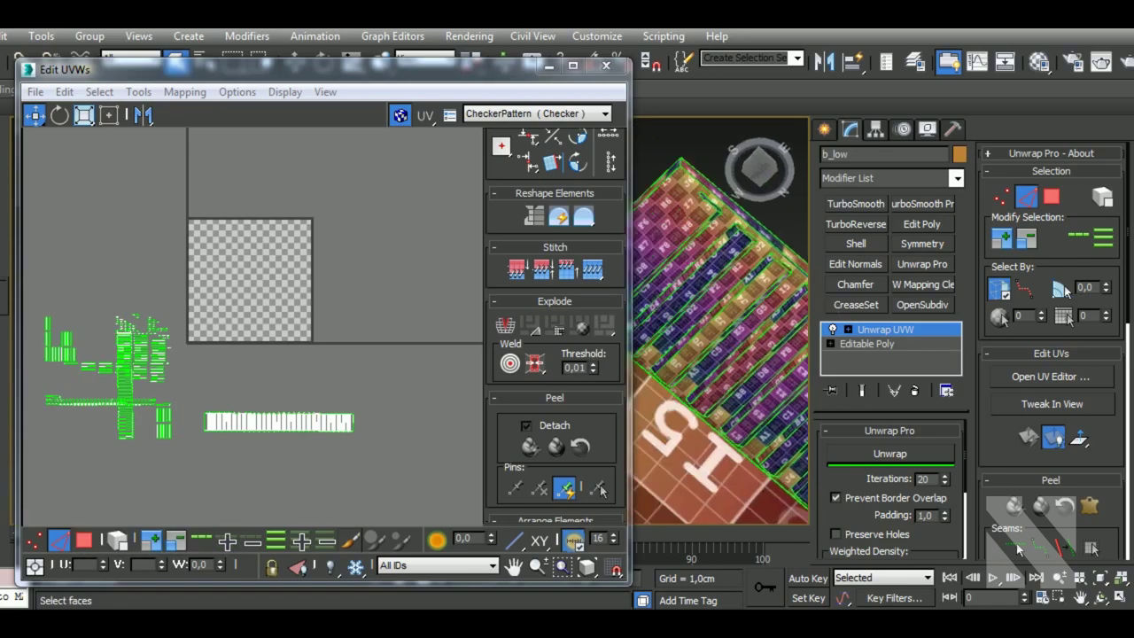
key(shift+s)
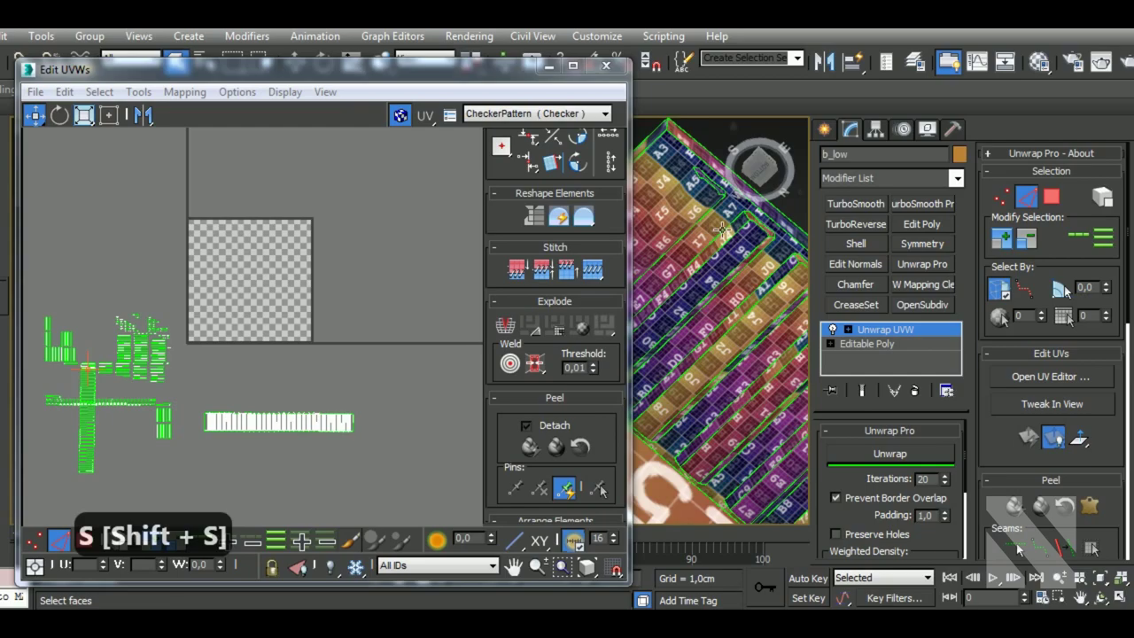
key(shift+s)
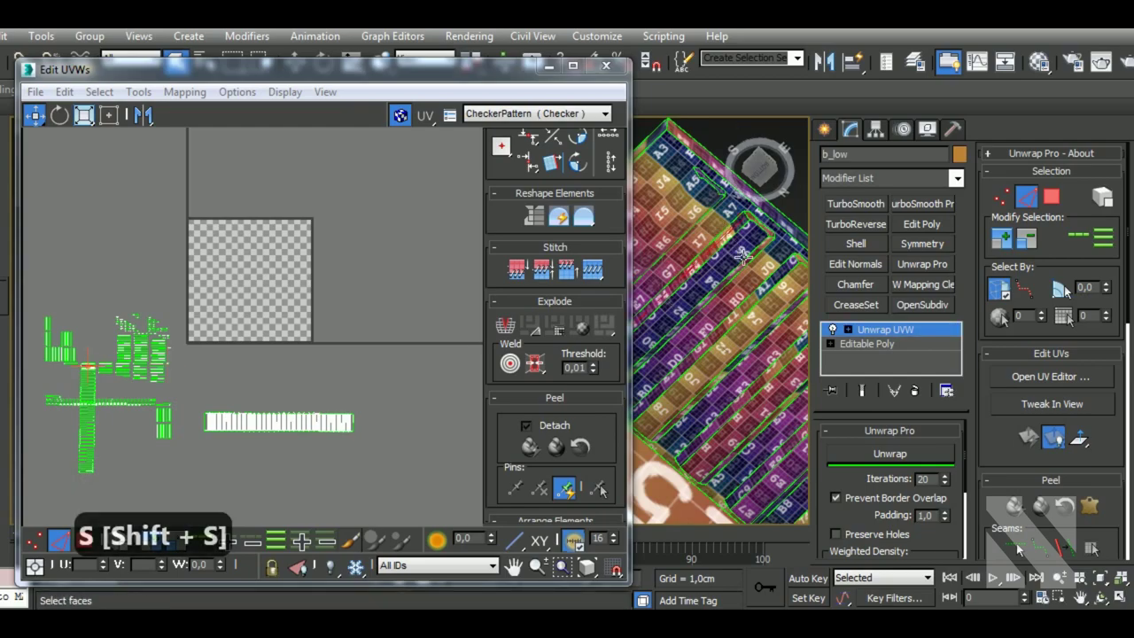
key(shift+s)
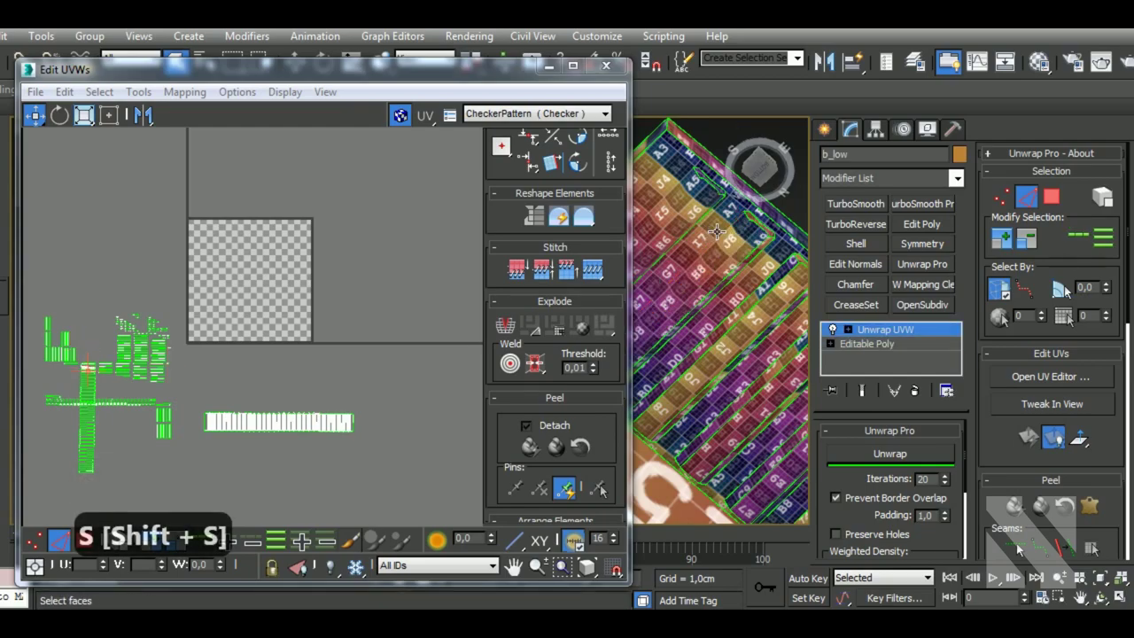
scroll(730, 239, up, 3)
key(shift+s)
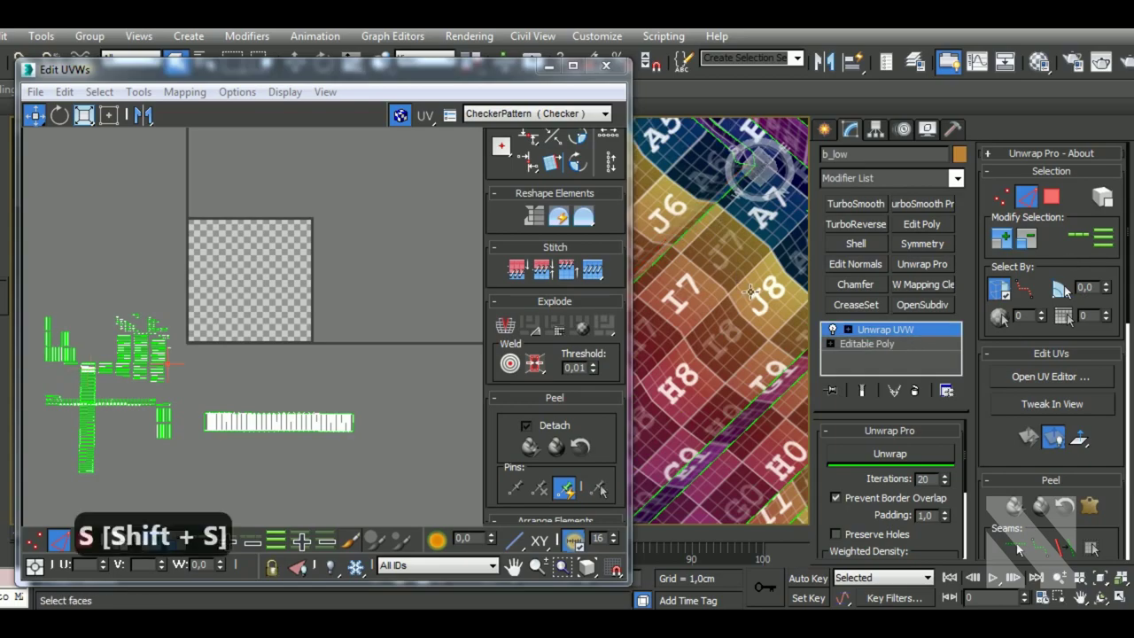
scroll(708, 248, down, 4)
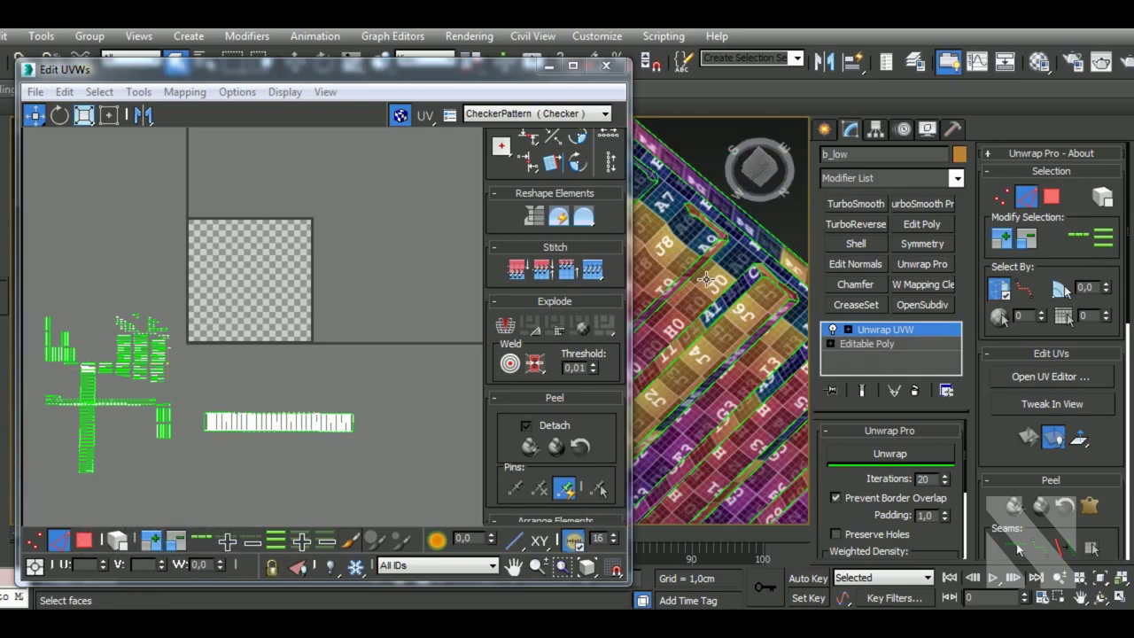
key(shift+s)
key(shift+s)
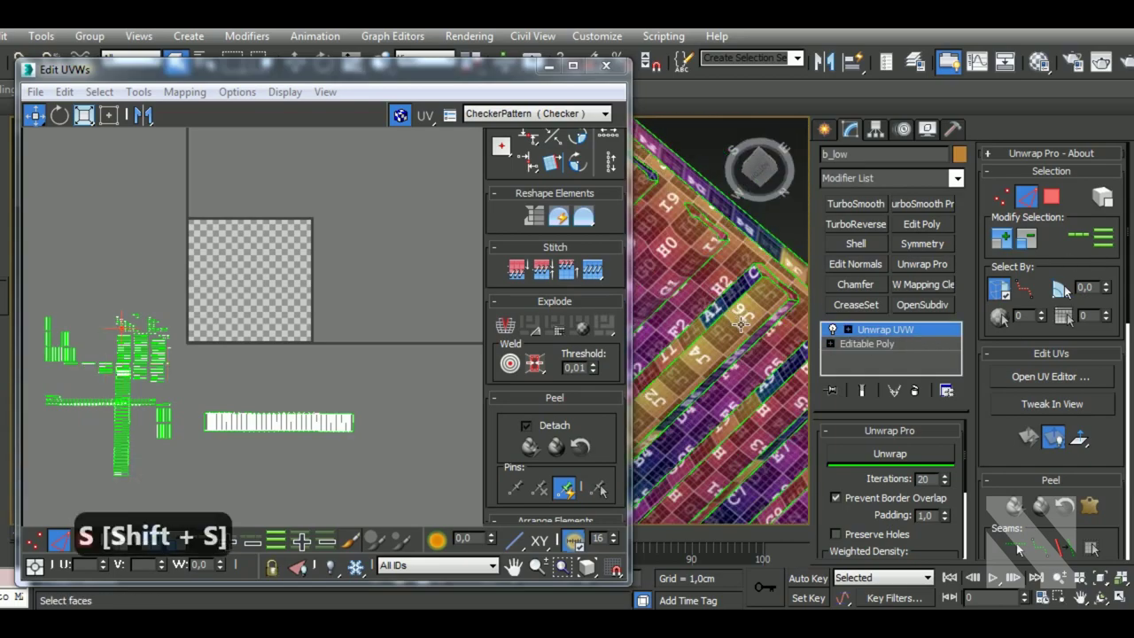
key(shift+s)
key(shift+s)
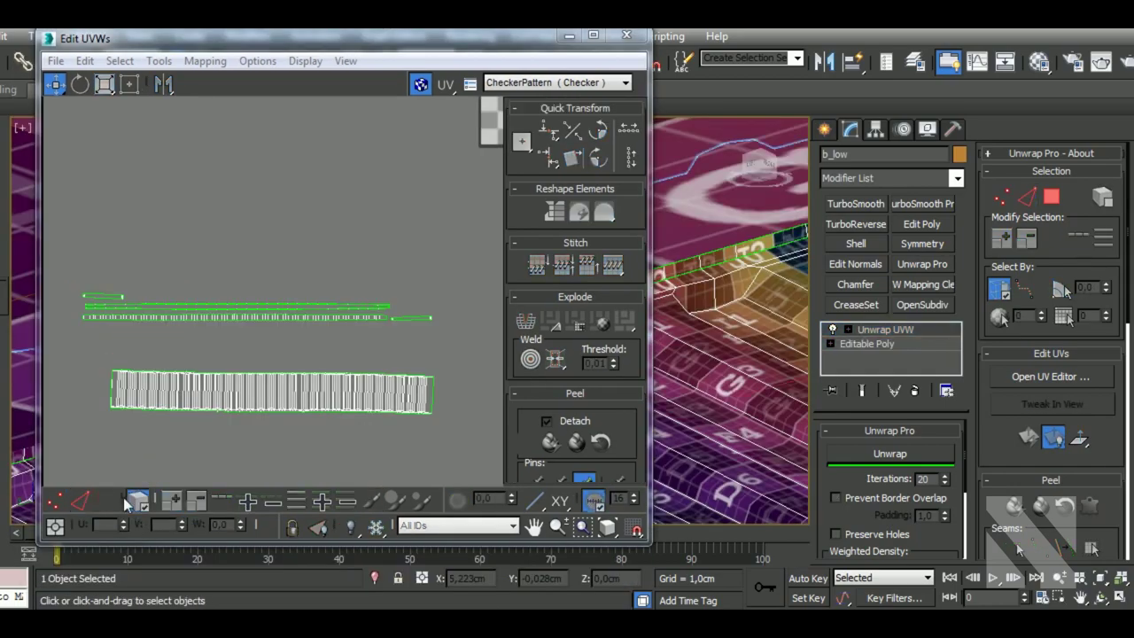
- Select all b_low UV shells and pack them with Rescale on and 0,02 padding
click(137, 501)
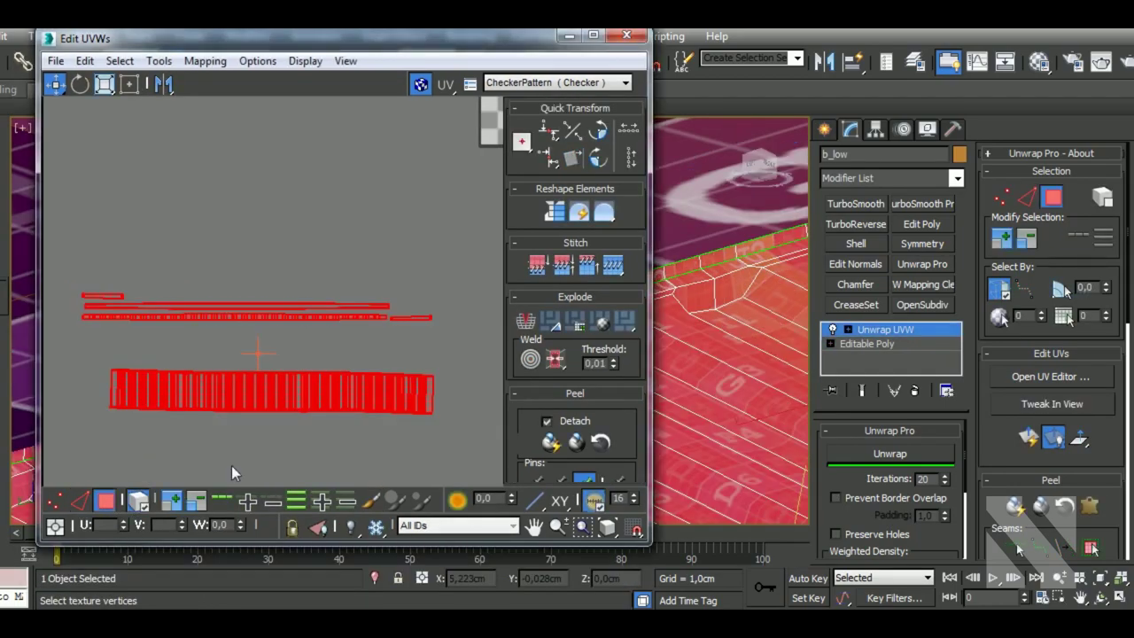
drag(440, 437, 433, 408)
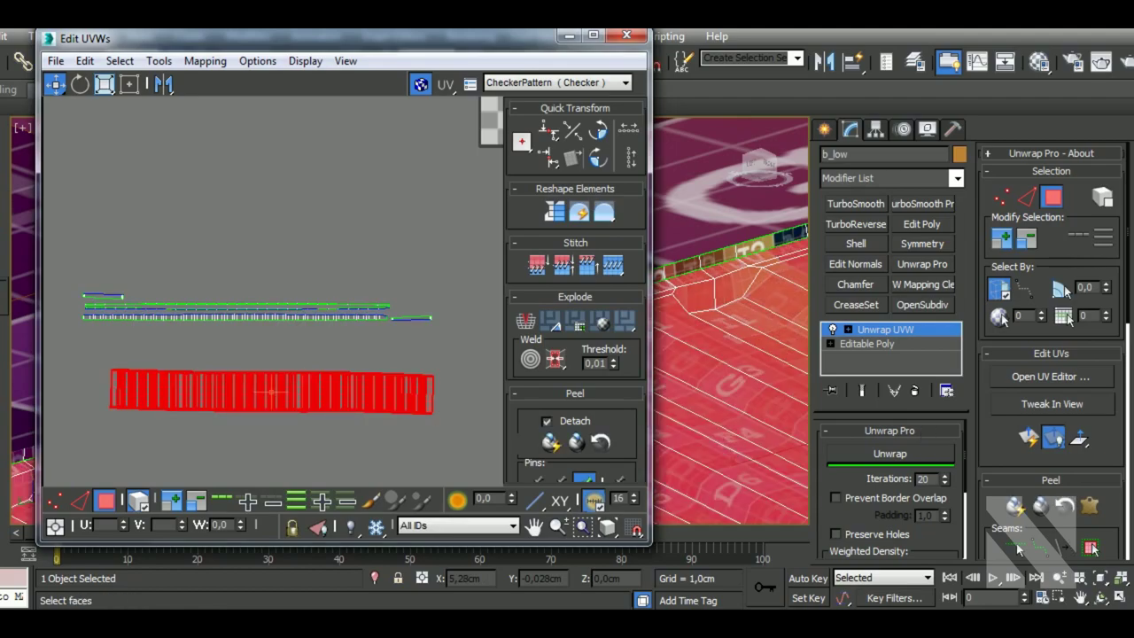
mouse_move(744, 372)
alt+middle_down()
mouse_move(752, 330)
mouse_move(674, 357)
mouse_move(722, 327)
alt+middle_up()
scroll(252, 316, down, 2)
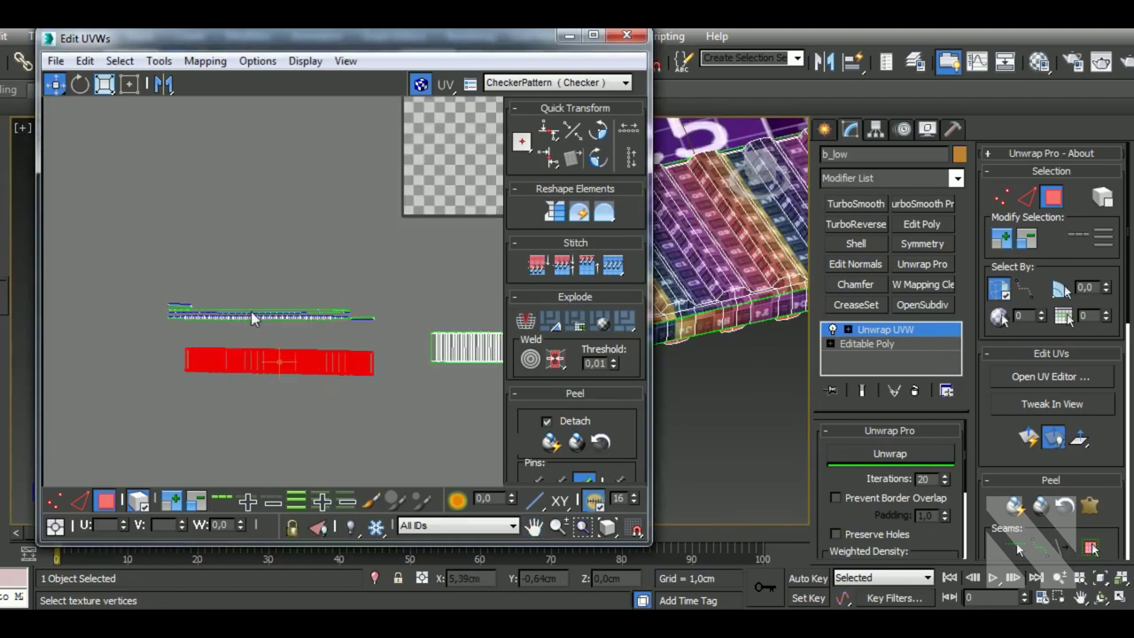
drag(197, 310, 364, 394)
scroll(329, 355, down, 3)
scroll(329, 355, down, 2)
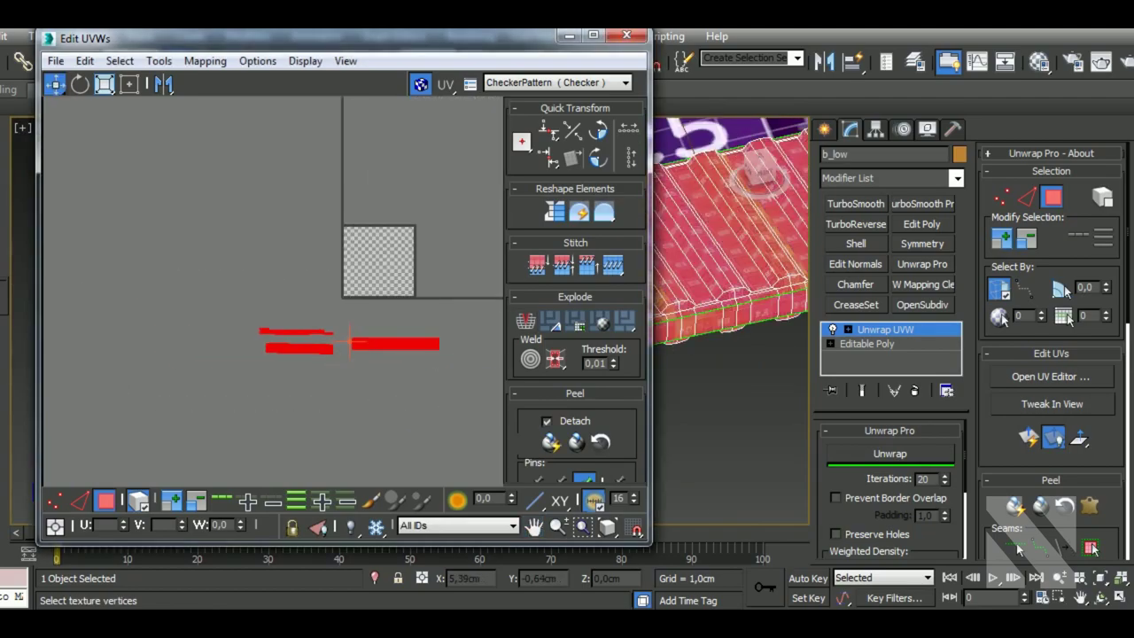
scroll(575, 399, down, 3)
click(524, 426)
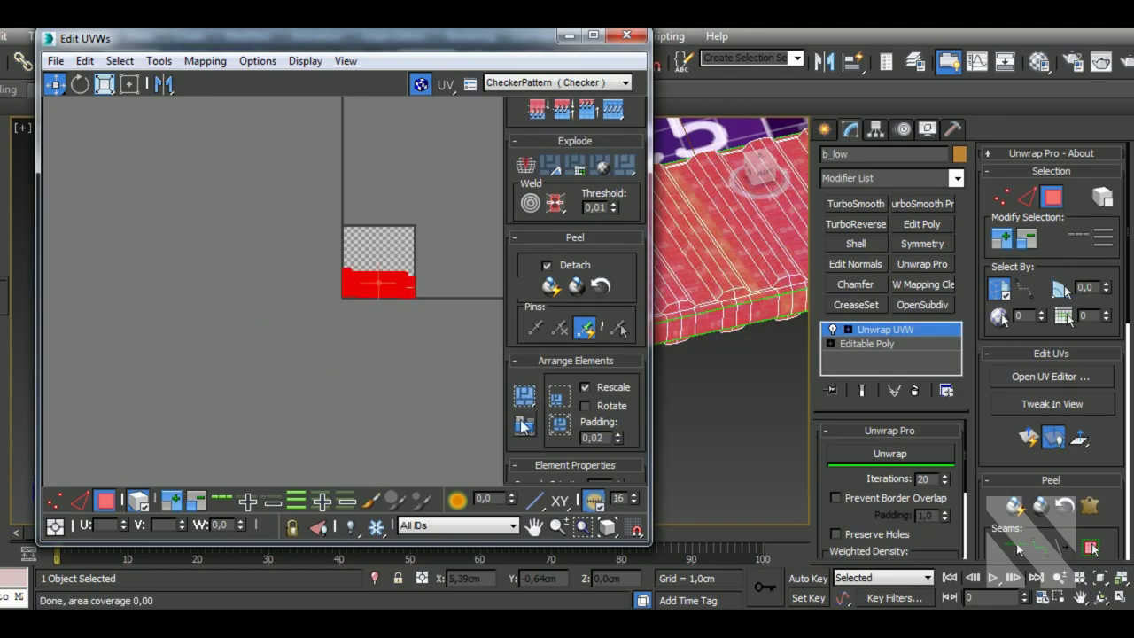
scroll(403, 328, up, 2)
scroll(403, 328, up, 3)
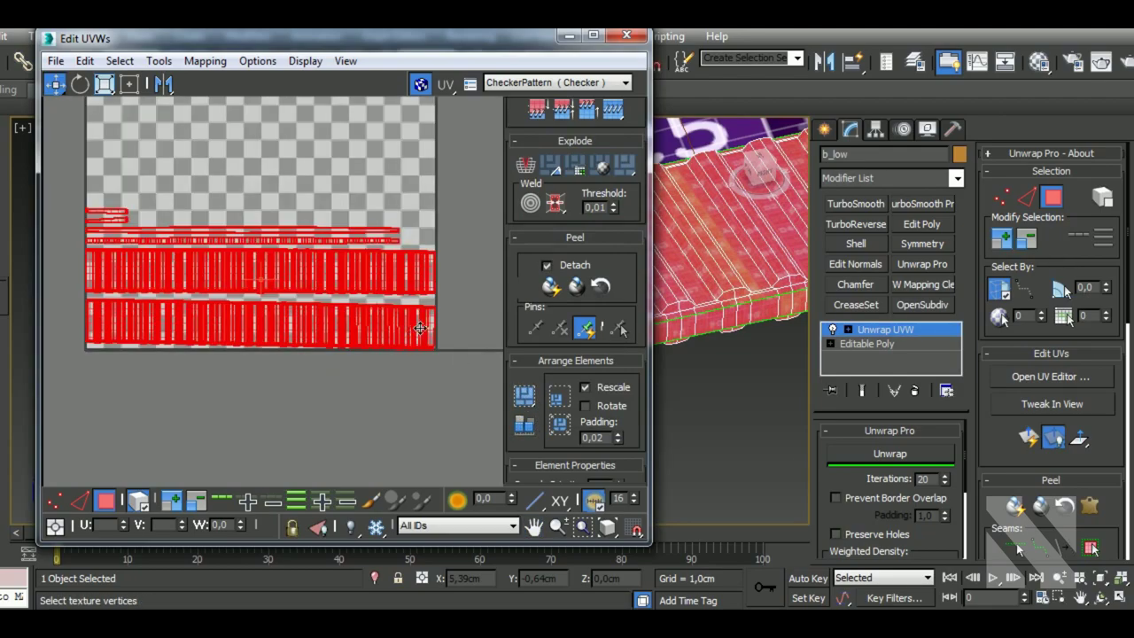
scroll(412, 329, down, 1)
click(279, 439)
- Select b_low's upper UV strip and stitch its islands along an edge loop
click(410, 336)
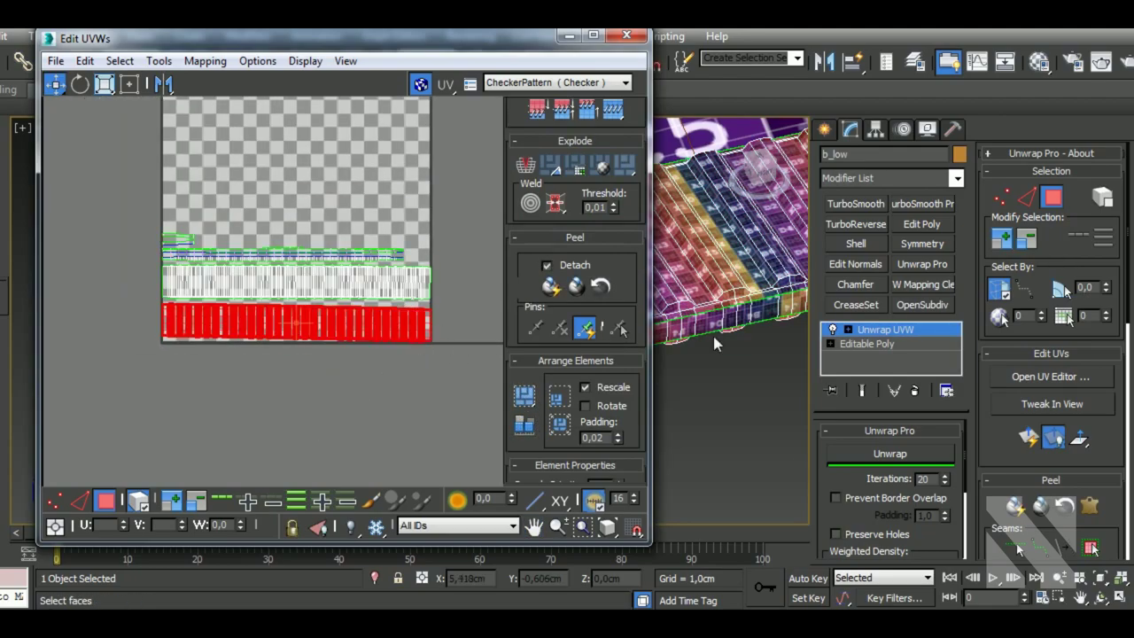
click(427, 288)
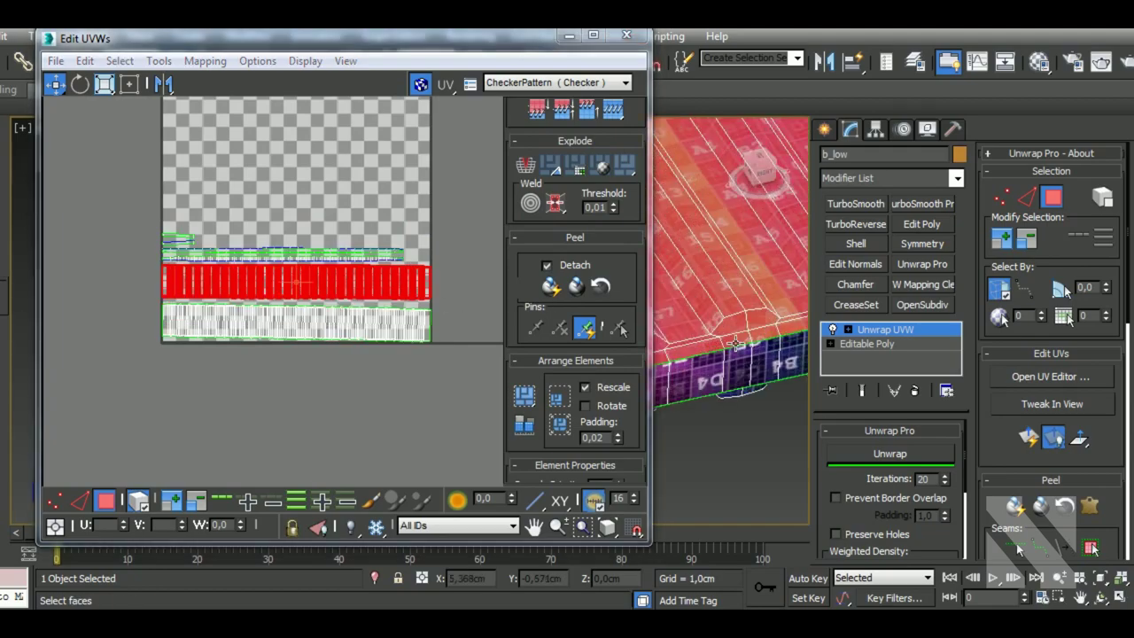
alt+middle_drag(750, 373, 774, 369)
scroll(774, 365, up, 1)
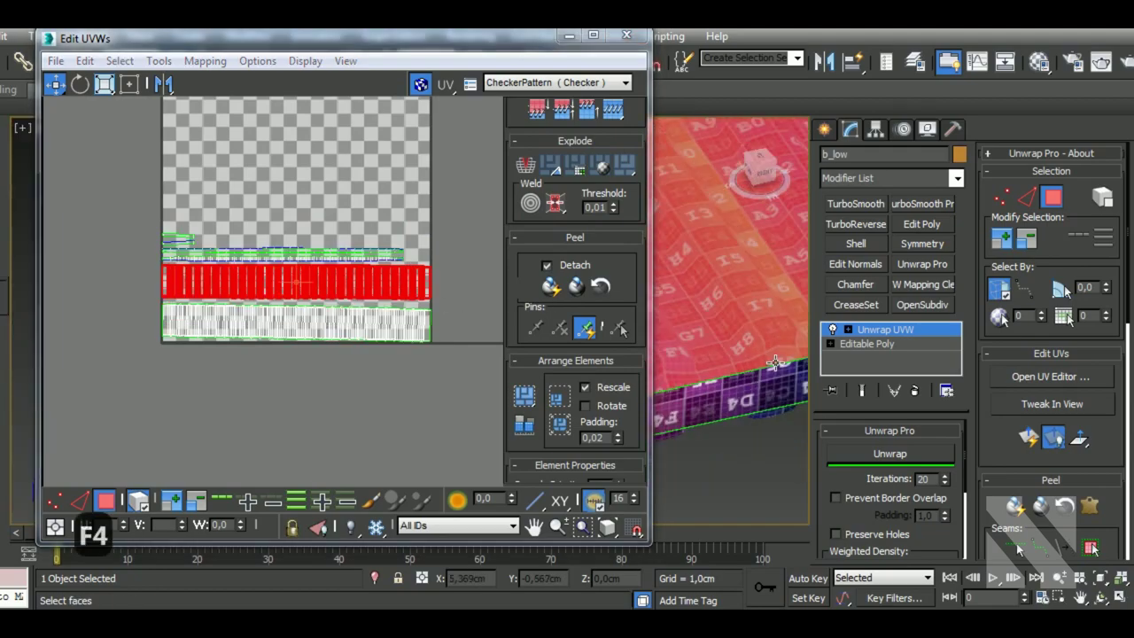
scroll(776, 361, up, 1)
middle_drag(364, 359, 354, 364)
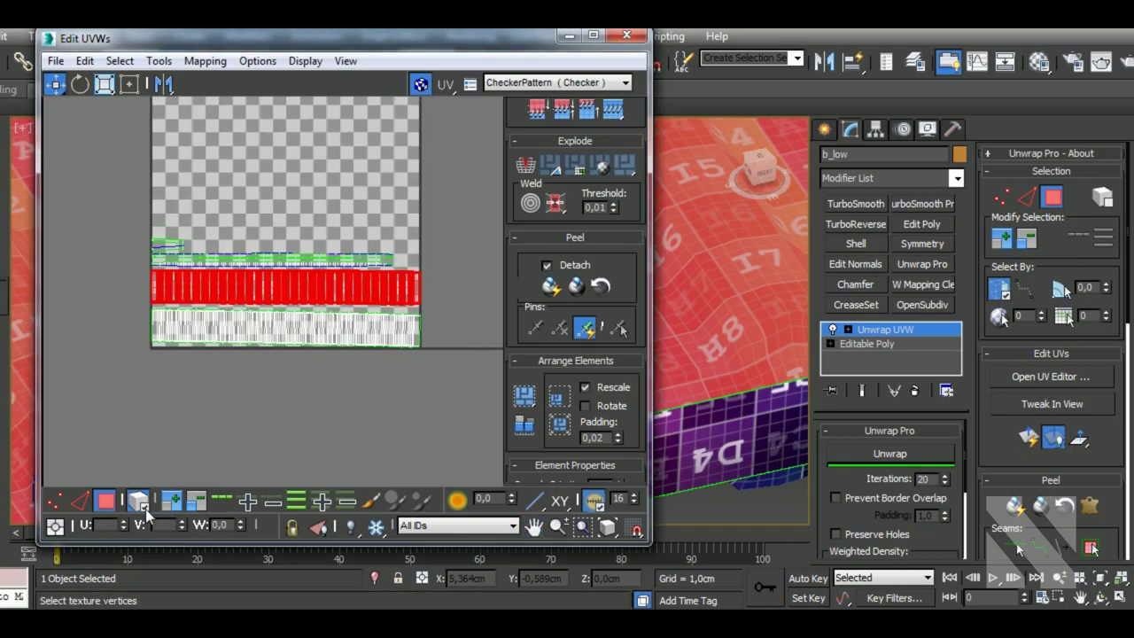
click(79, 500)
scroll(258, 430, up, 2)
scroll(354, 372, up, 2)
scroll(465, 308, up, 2)
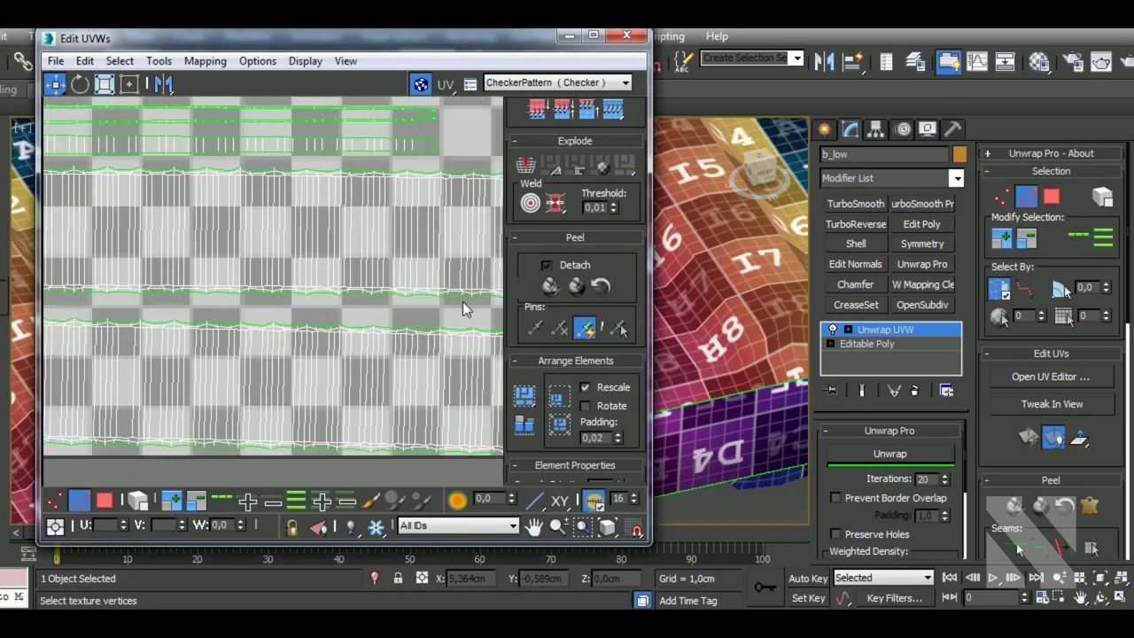
click(425, 295)
scroll(426, 295, down, 2)
scroll(425, 295, down, 2)
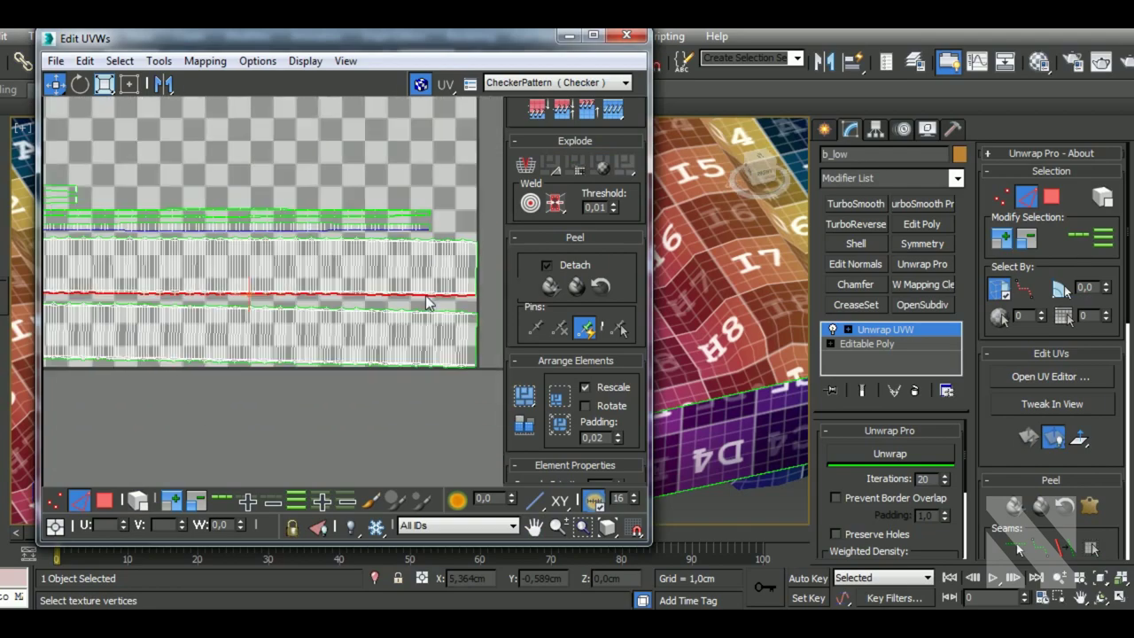
key(shift+s)
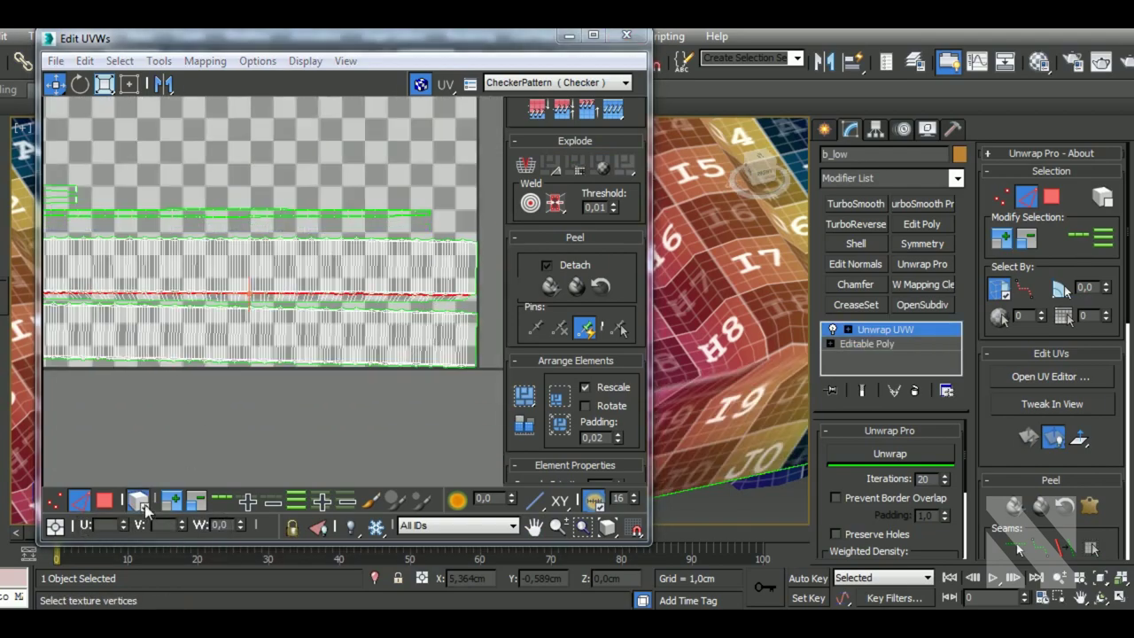
- Re-unwrap the strip, rotate it horizontal and straighten it into a rectangle
click(105, 501)
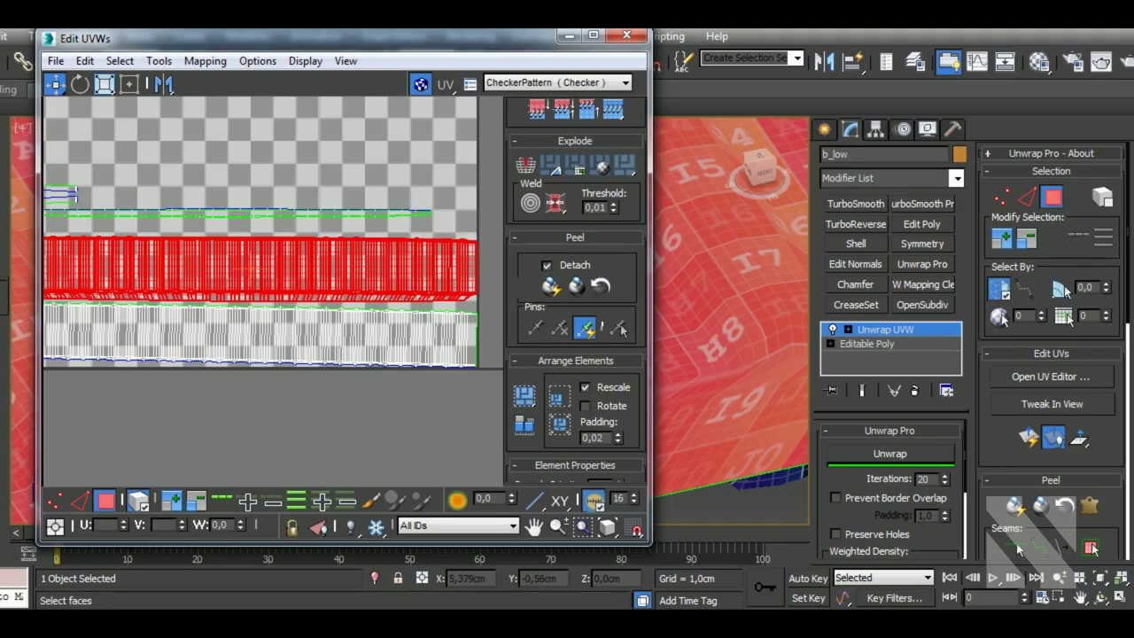
click(890, 453)
scroll(358, 336, down, 2)
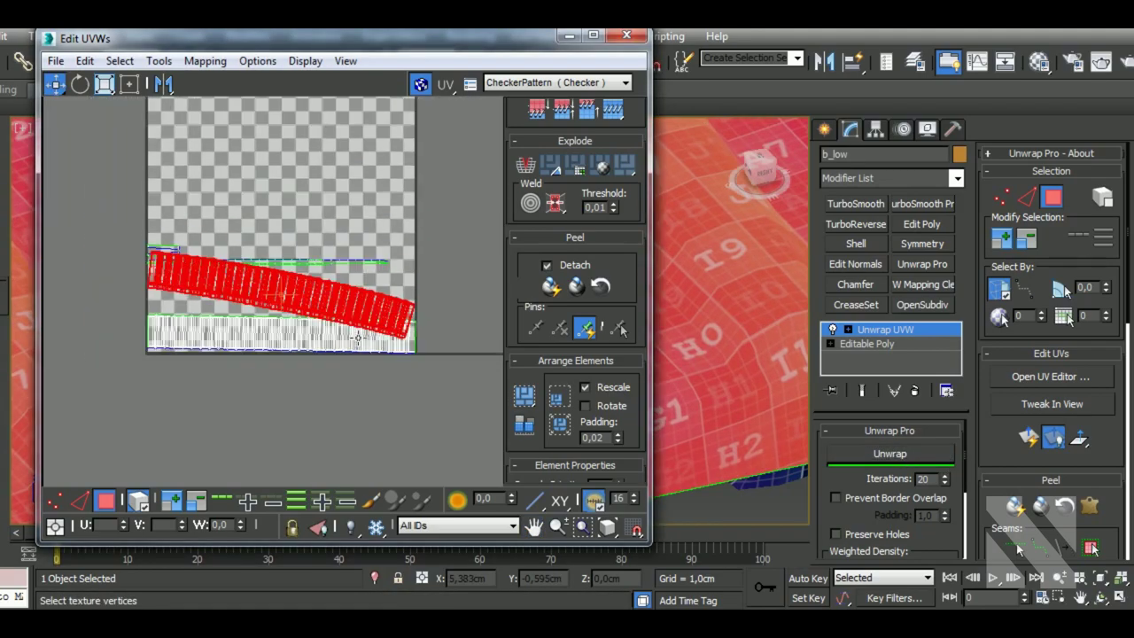
click(79, 84)
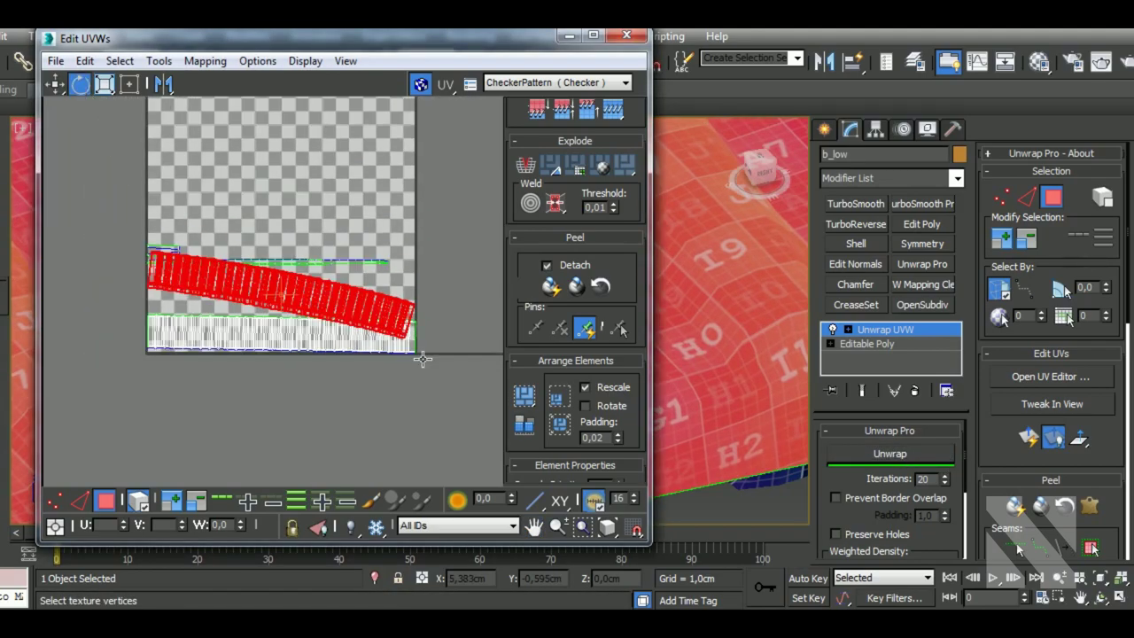
drag(418, 333, 438, 313)
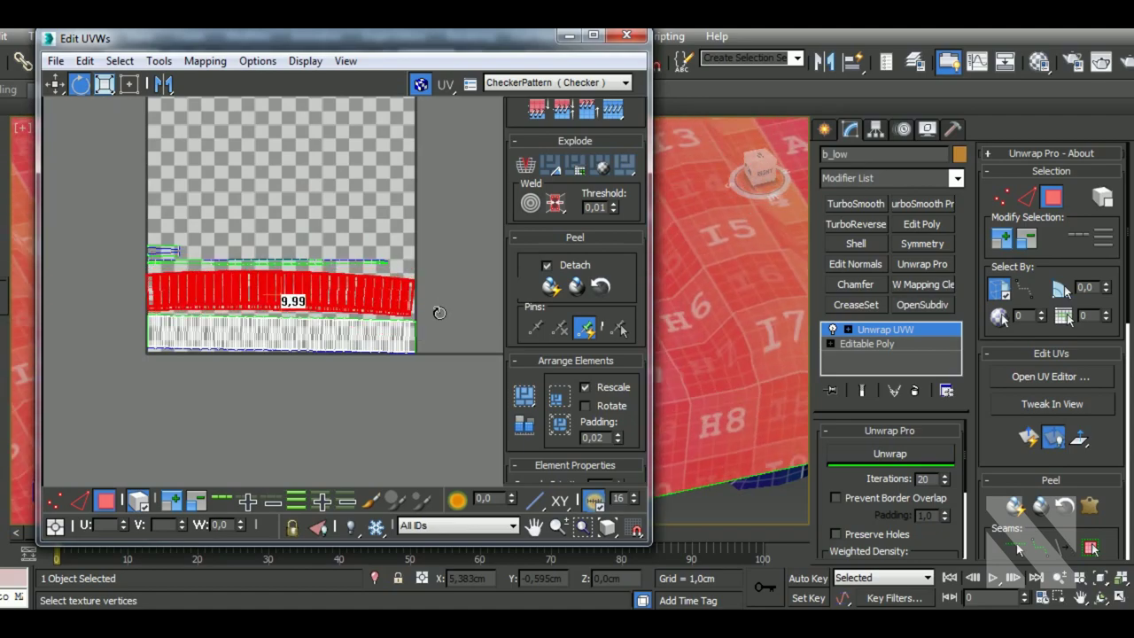
scroll(644, 210, up, 3)
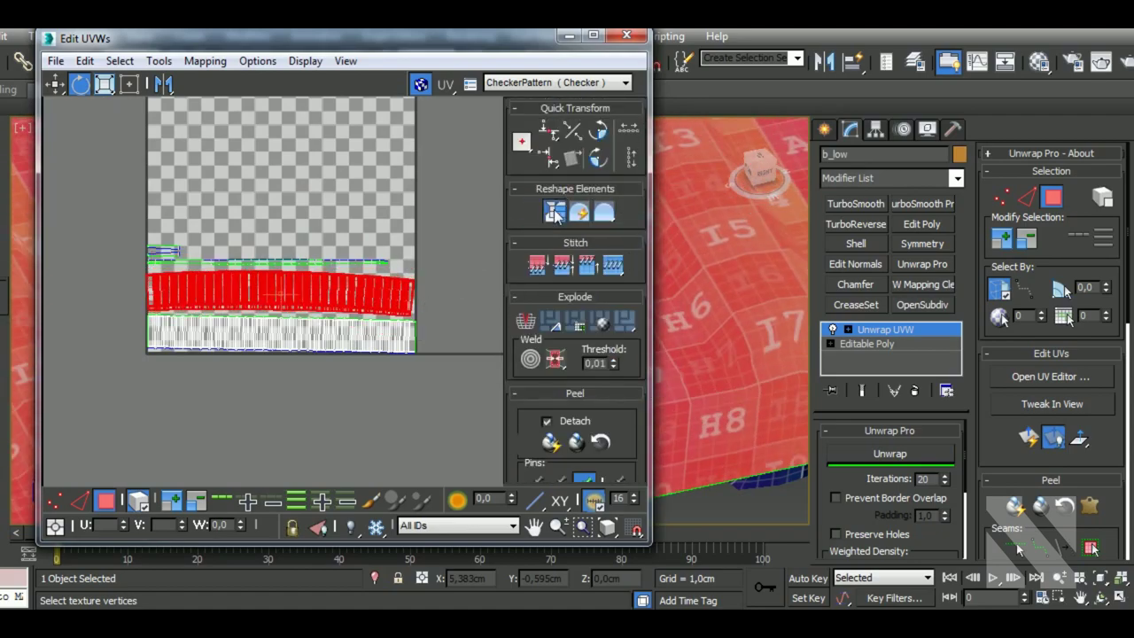
click(554, 213)
click(931, 454)
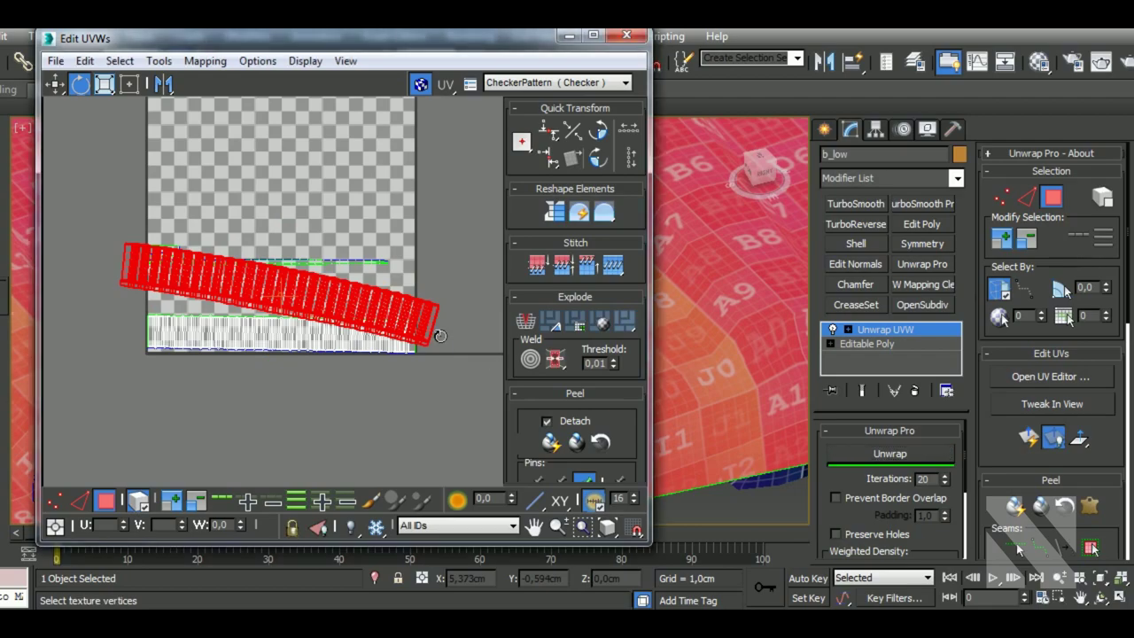
drag(438, 332, 448, 306)
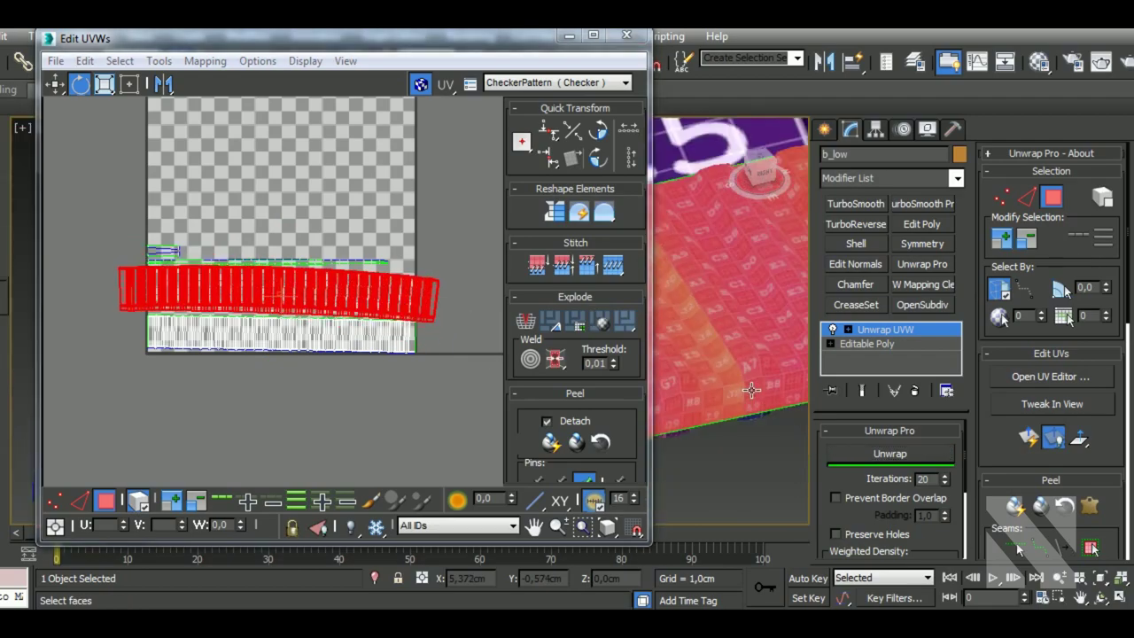
- Stitch the strip's edge and re-unwrap it with Prevent Border Overlap enabled
mouse_move(726, 354)
alt+middle_down()
mouse_move(797, 408)
mouse_move(685, 364)
mouse_move(784, 420)
alt+middle_up()
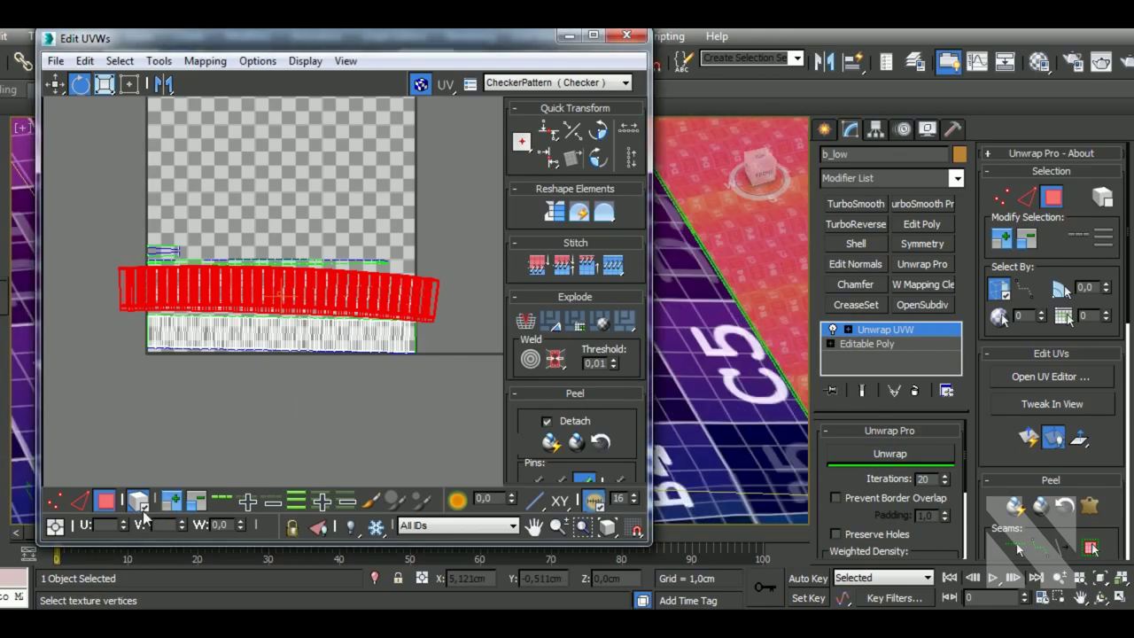
click(79, 499)
scroll(454, 302, up, 2)
scroll(453, 303, up, 2)
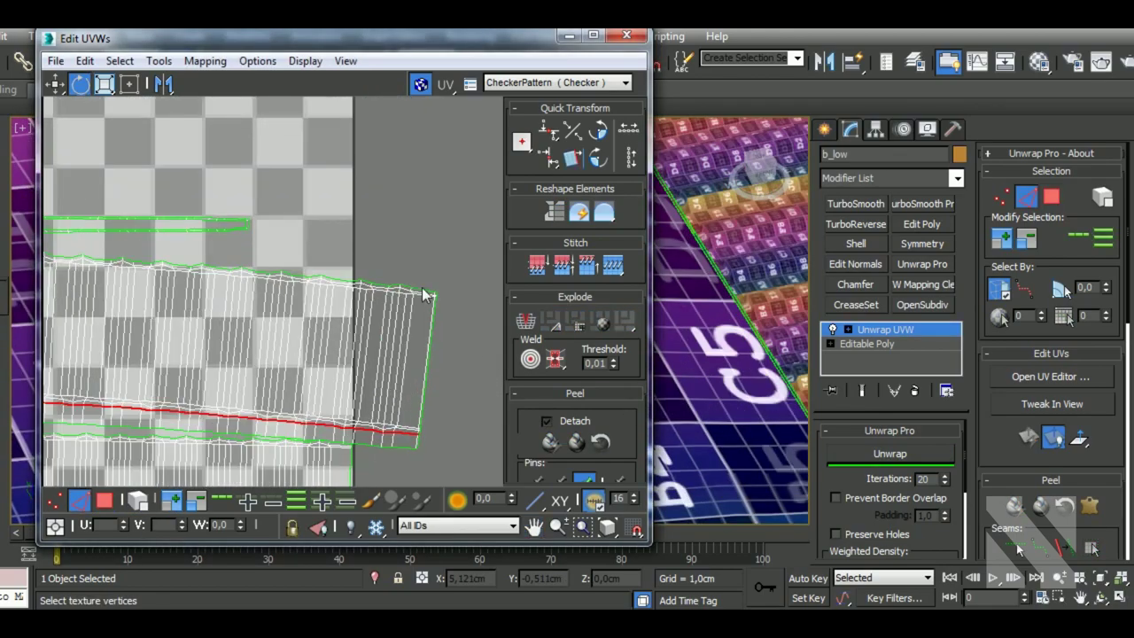
scroll(430, 300, down, 2)
key(shift+s)
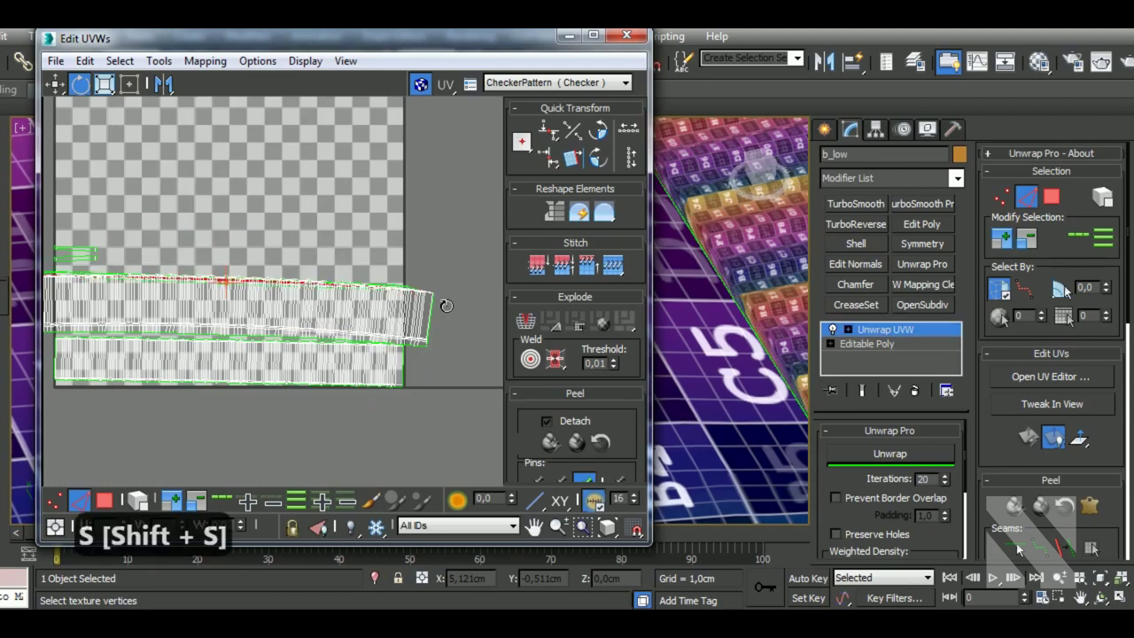
scroll(434, 301, down, 5)
key(3)
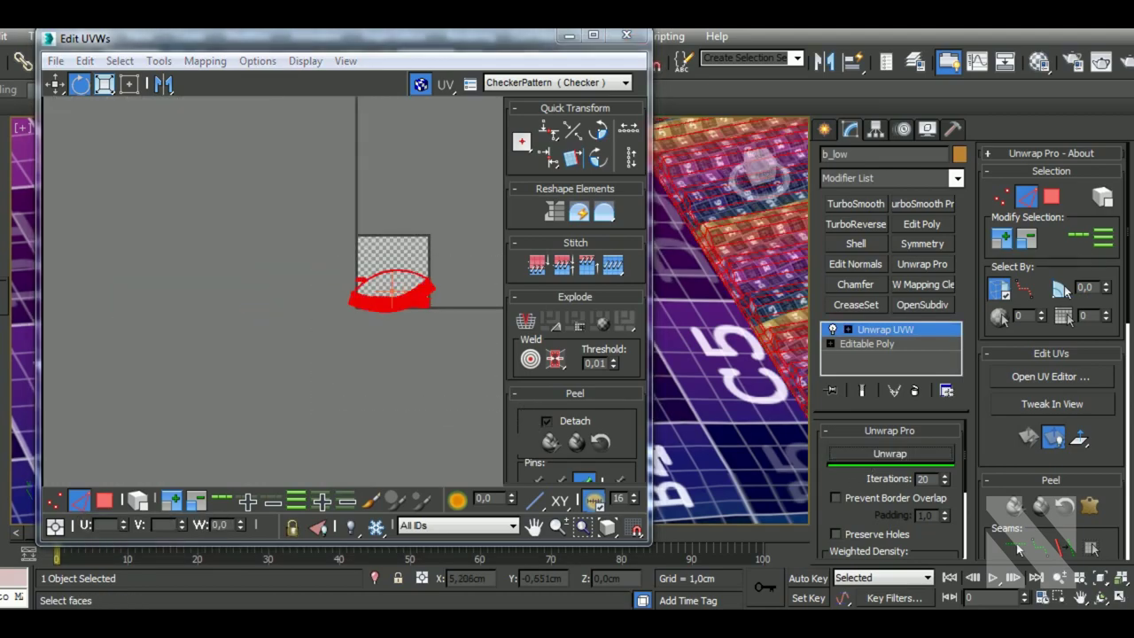
click(911, 454)
key(1)
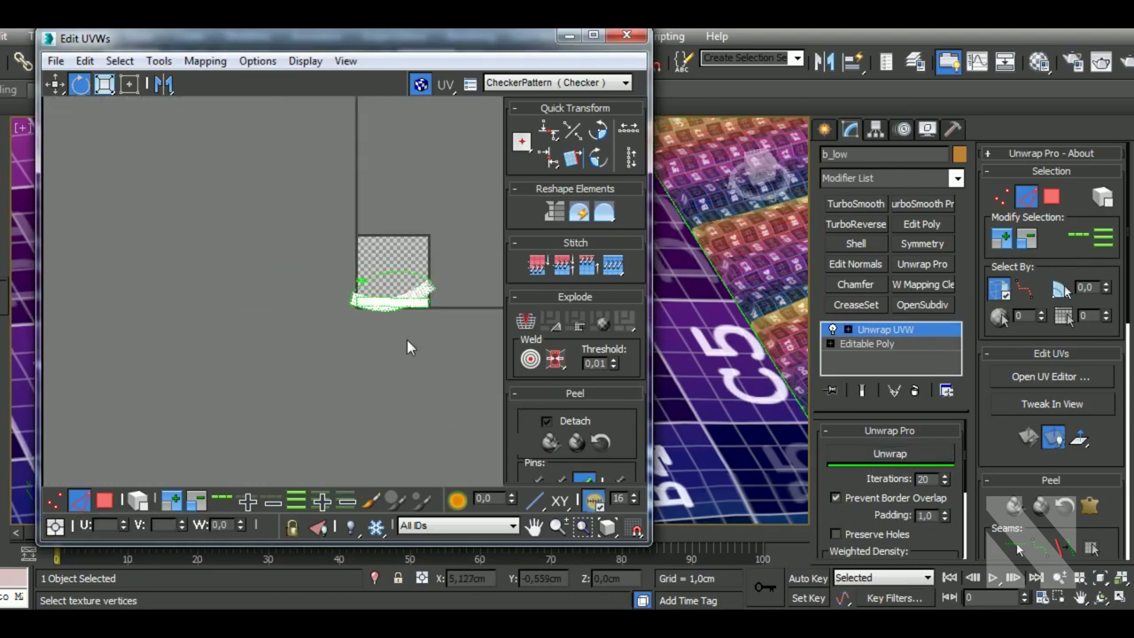
- Move the whole curved shell element below the checker tile
scroll(406, 339, up, 3)
click(138, 498)
click(438, 280)
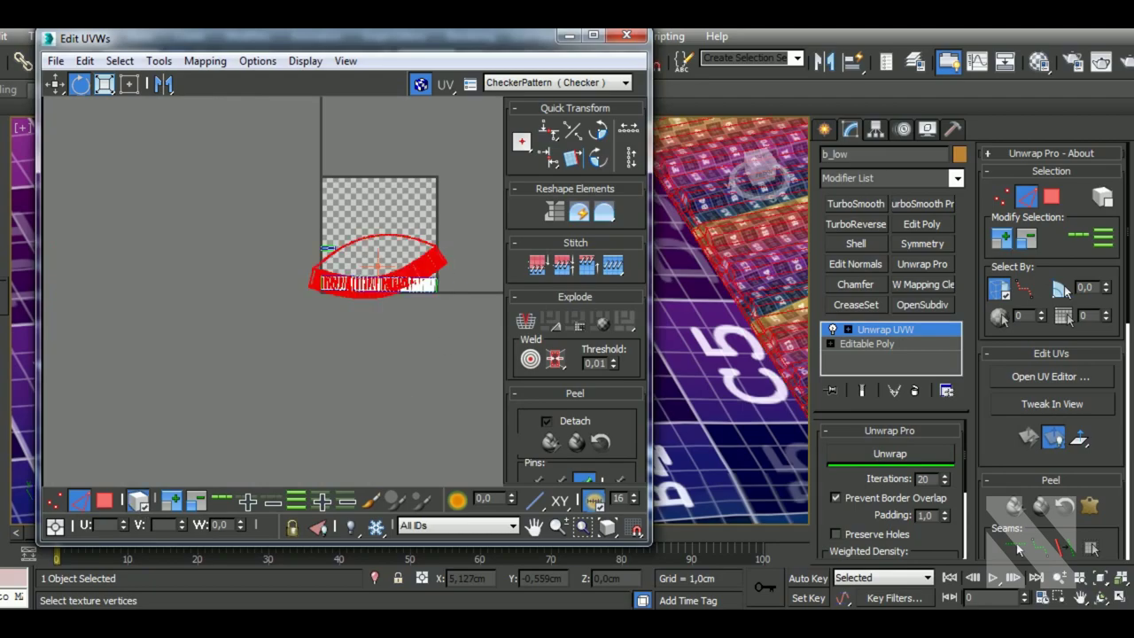
click(54, 83)
drag(448, 265, 396, 430)
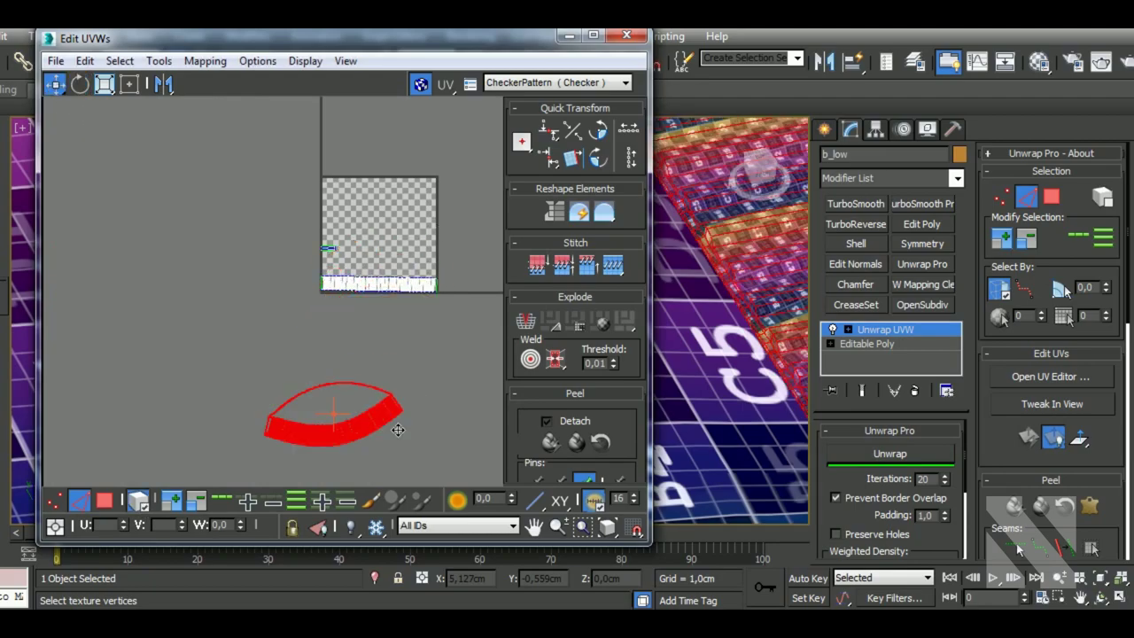
scroll(390, 413, up, 2)
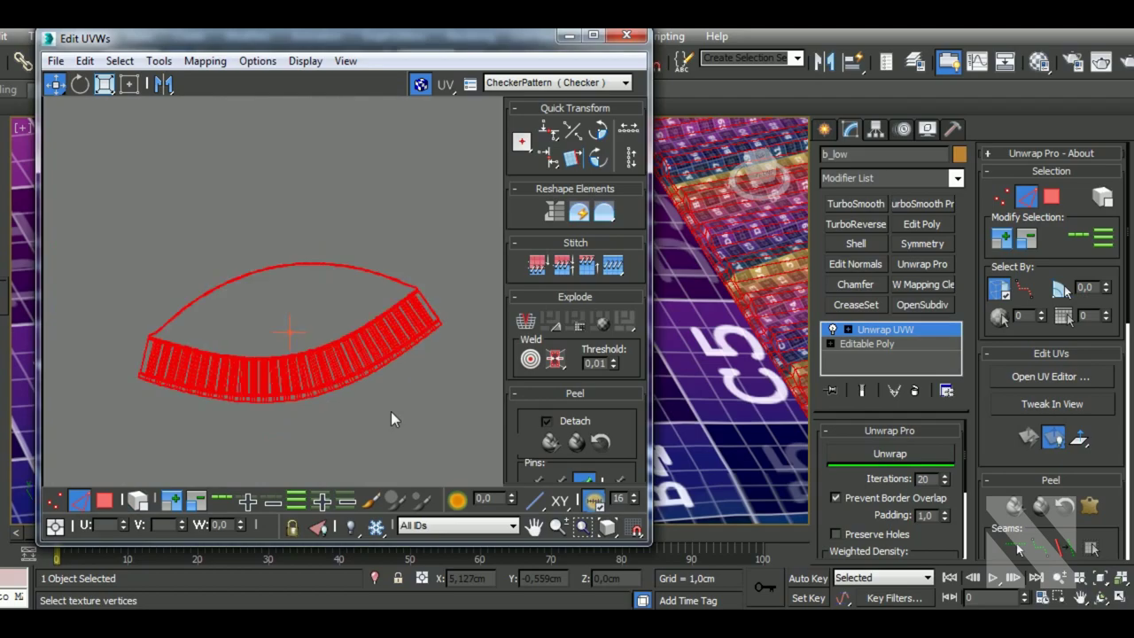
click(390, 413)
- Stitch the curved shell's border edge together and return to face selection
scroll(105, 319, up, 3)
scroll(105, 311, up, 2)
click(174, 347)
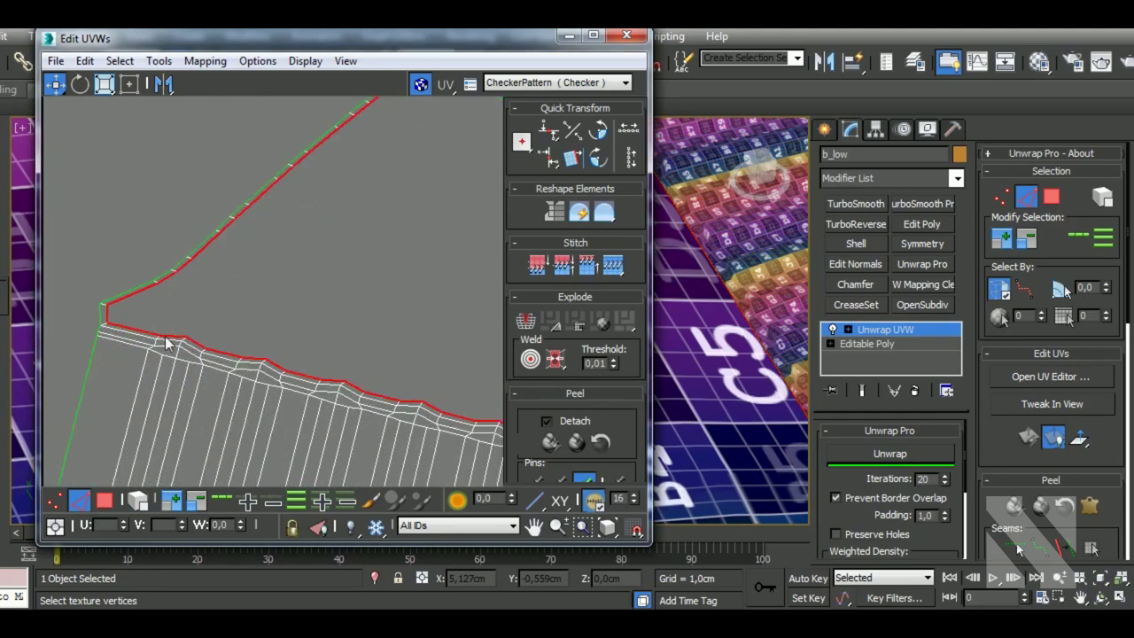
key(shift+s)
scroll(341, 323, up, 1)
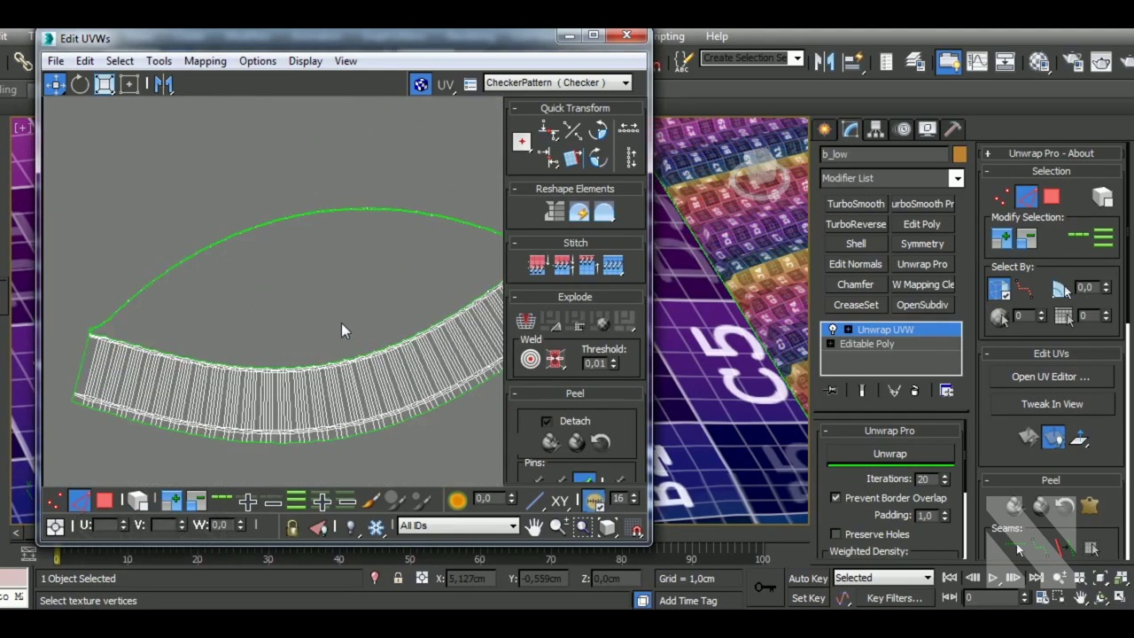
scroll(341, 323, up, 1)
scroll(237, 328, up, 1)
click(105, 501)
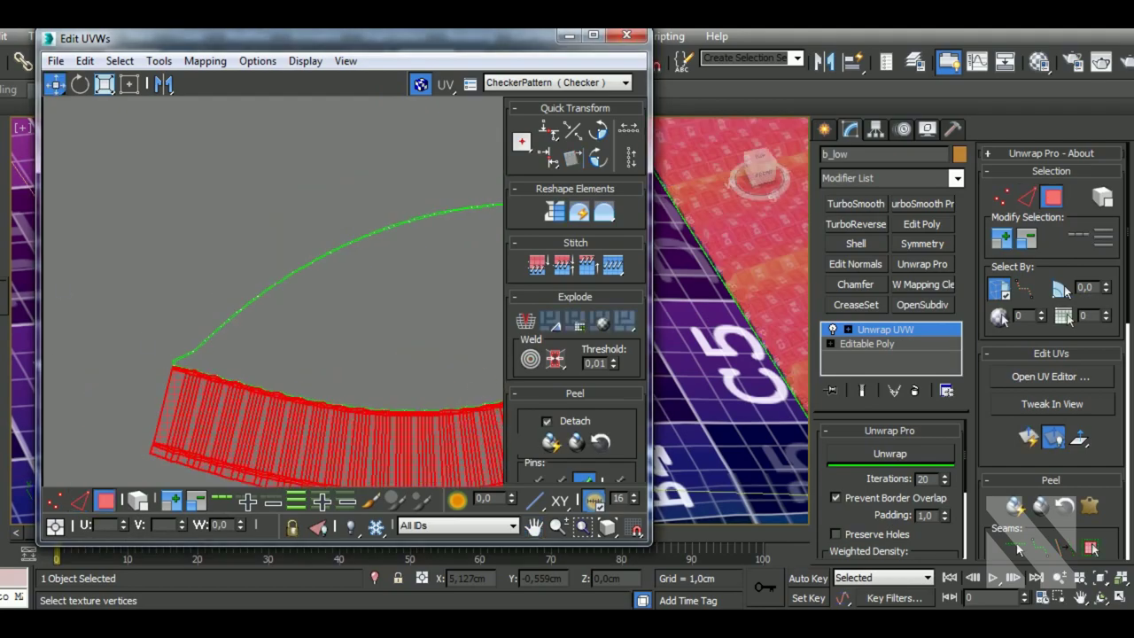
scroll(202, 385, up, 2)
- Try modifying and stitching the small end face, undoing the unwanted results
scroll(261, 417, up, 2)
drag(281, 400, 232, 407)
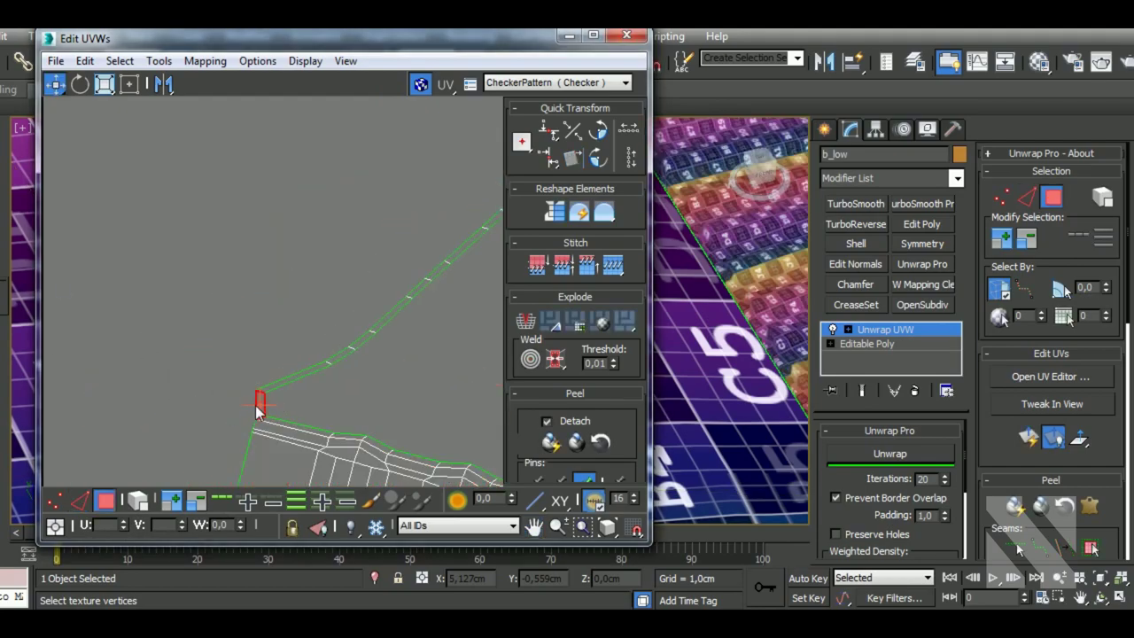
right_click(233, 433)
click(213, 431)
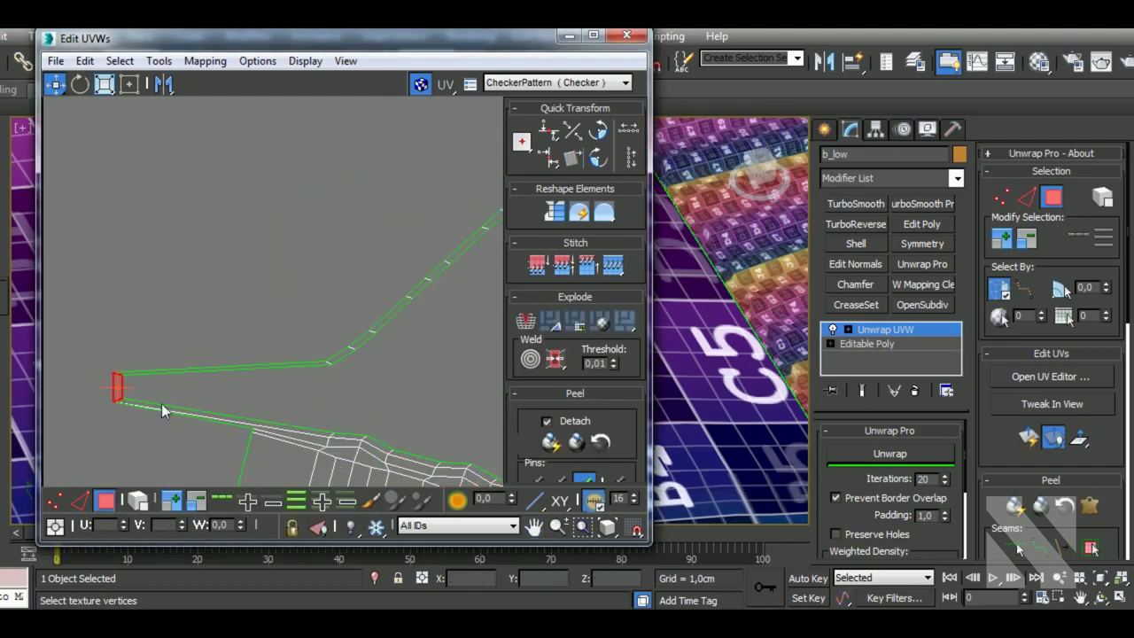
key(ctrl+z)
right_click(258, 410)
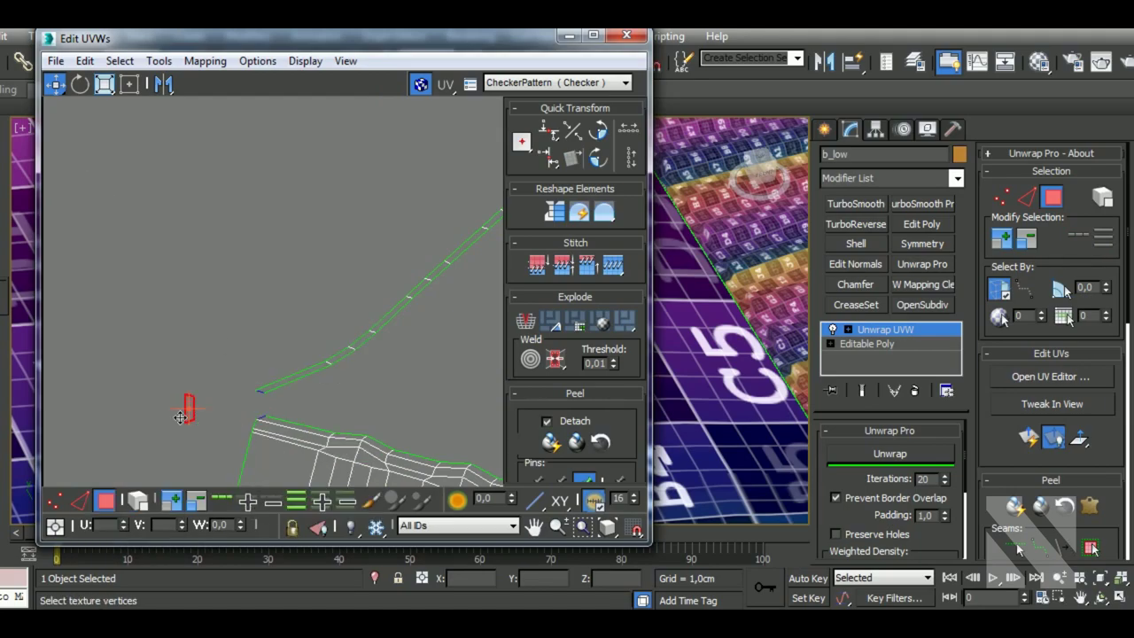
click(81, 501)
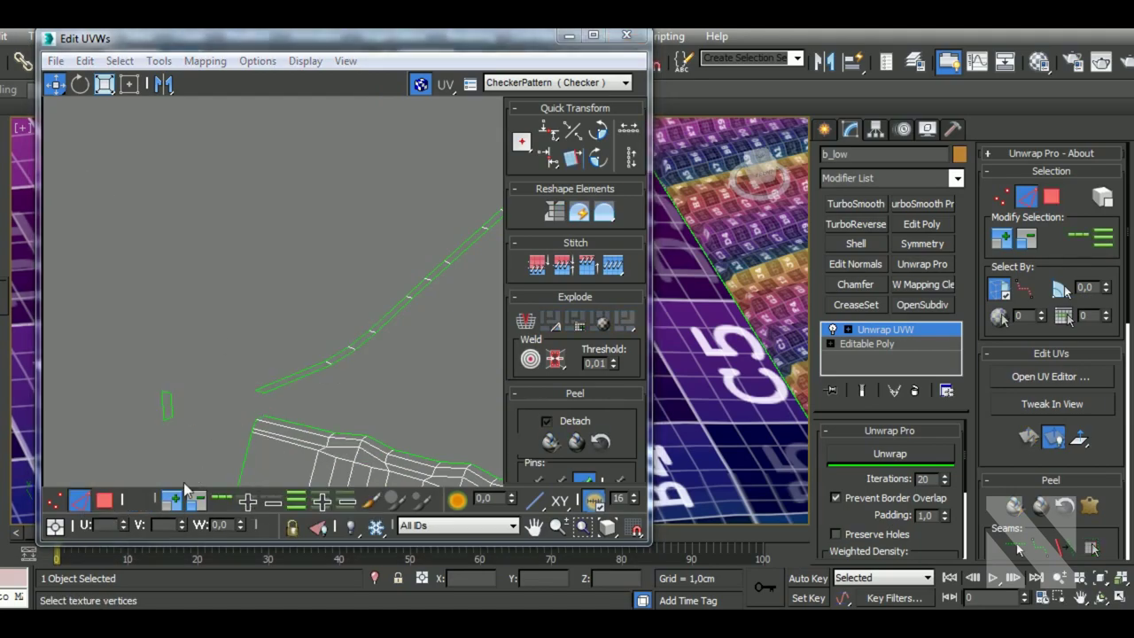
click(304, 379)
key(shift+s)
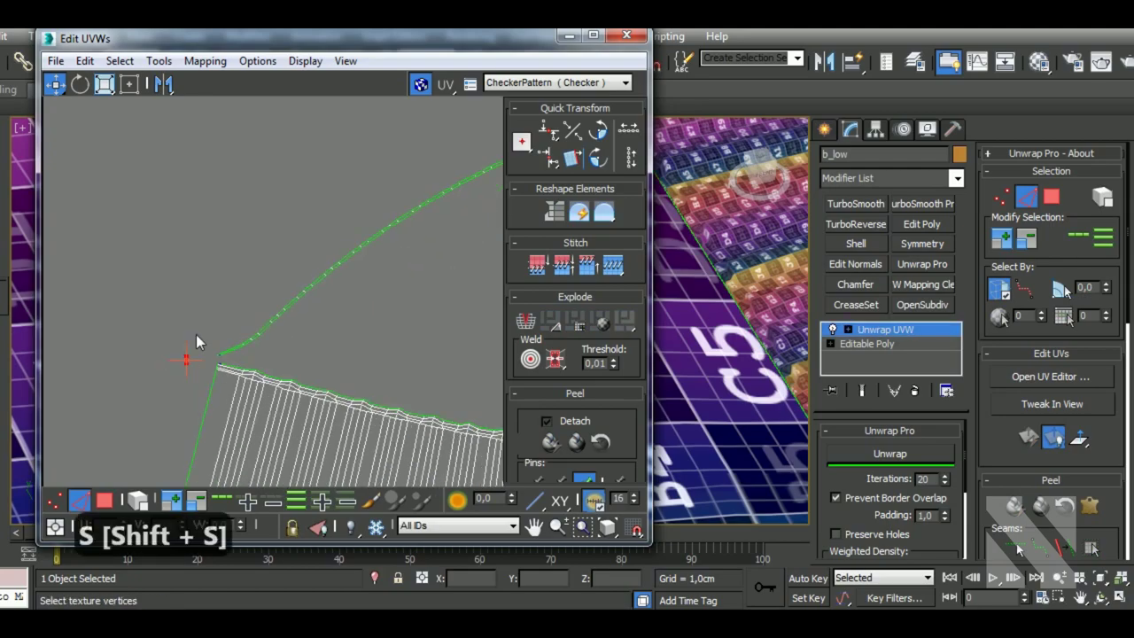
scroll(196, 334, down, 5)
scroll(391, 336, up, 5)
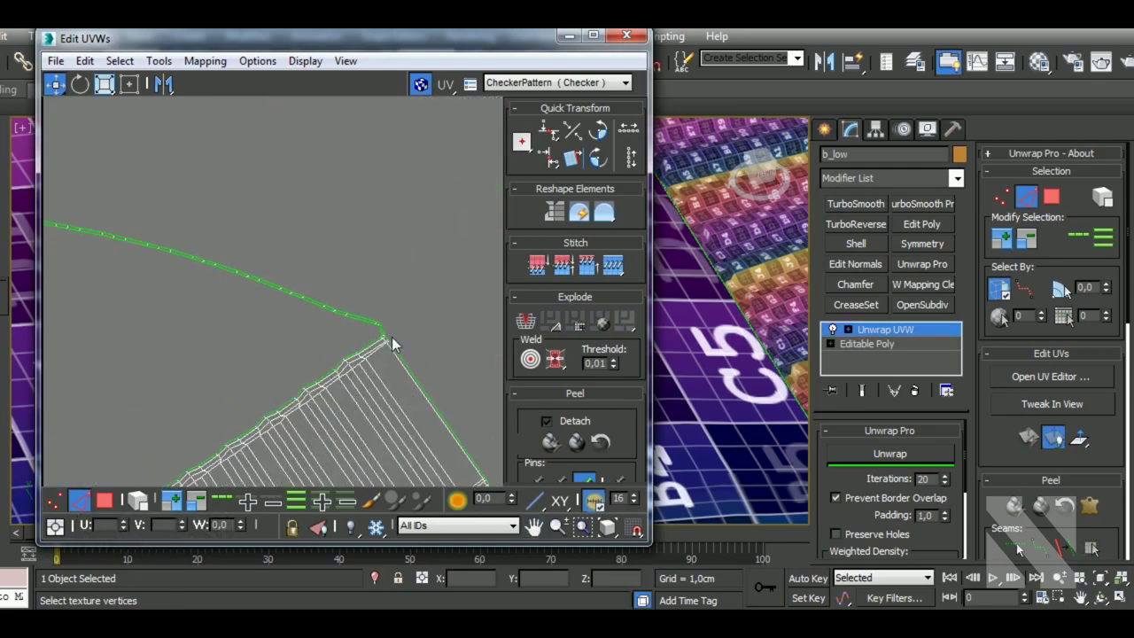
key(ctrl+z)
- Break off the small end face, move it aside, and stitch it back onto the shell
click(105, 501)
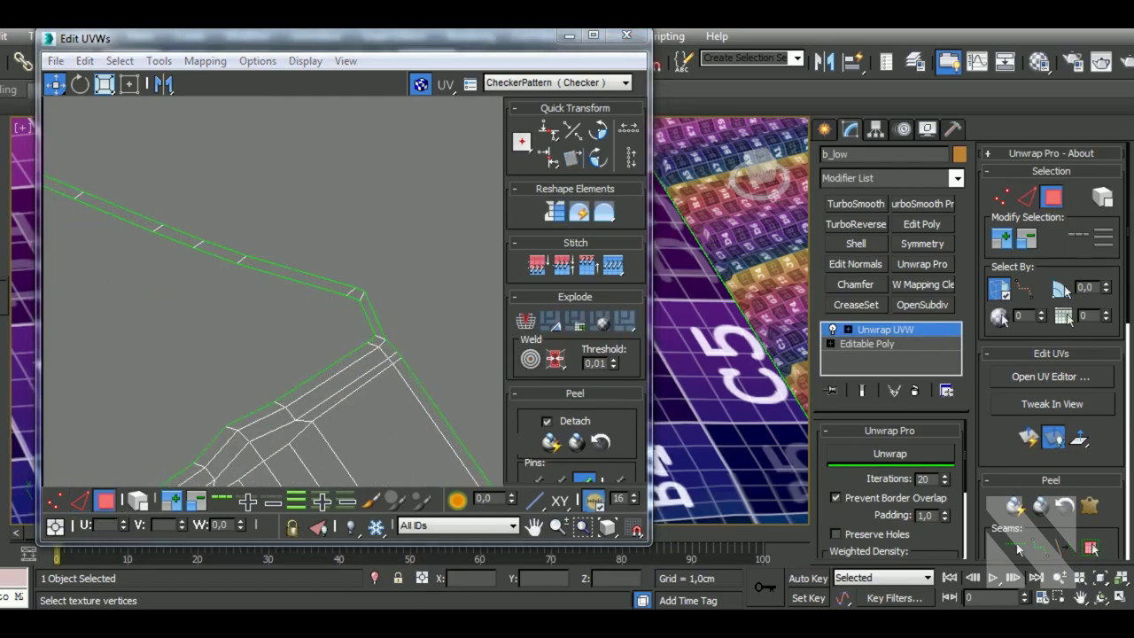
right_click(380, 317)
click(328, 356)
drag(383, 326, 478, 261)
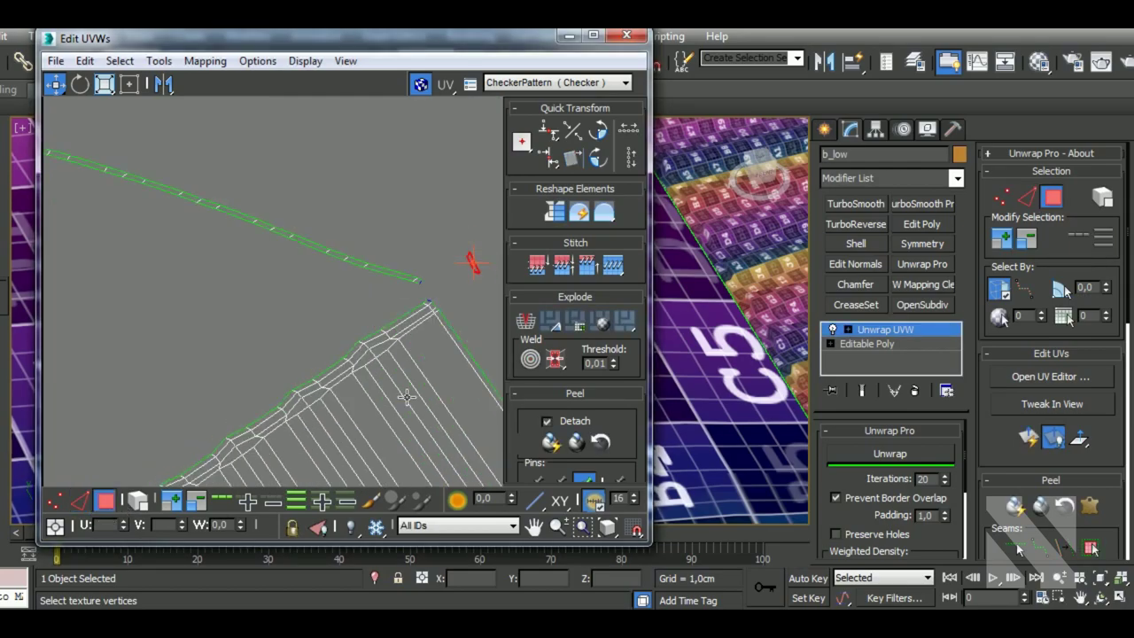
scroll(406, 396, down, 3)
scroll(389, 376, up, 3)
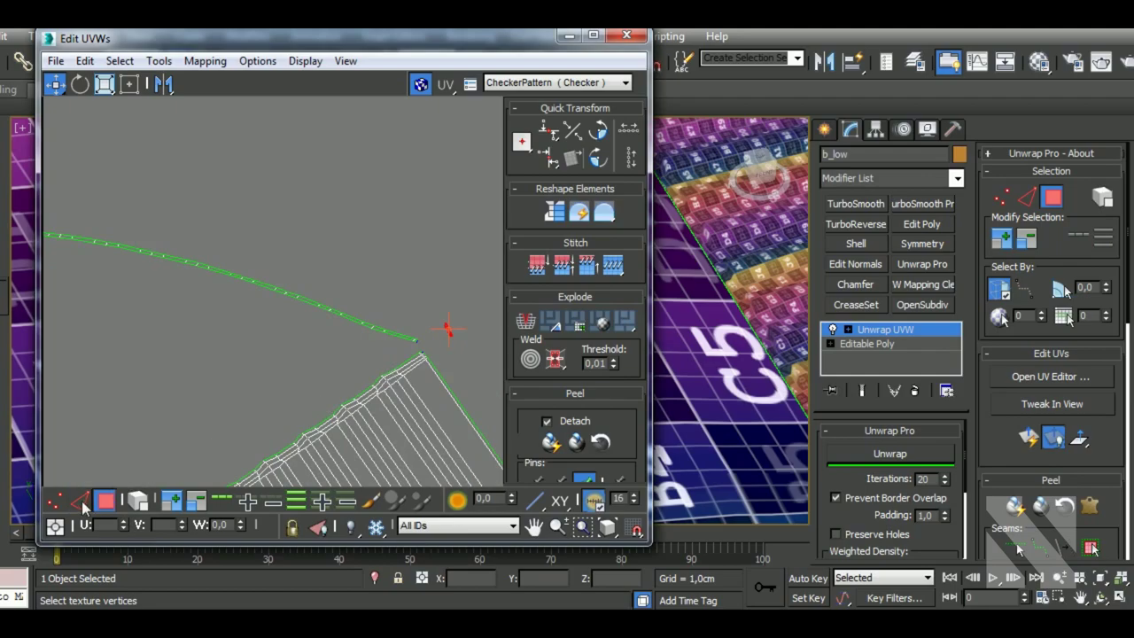
click(80, 502)
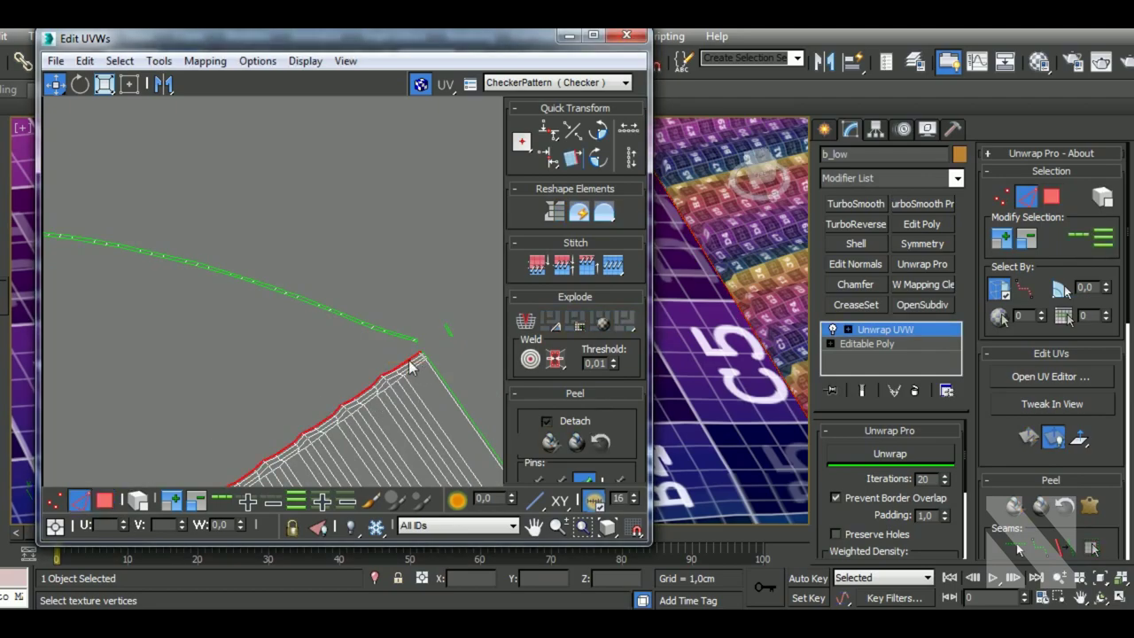
key(shift+s)
scroll(446, 358, up, 2)
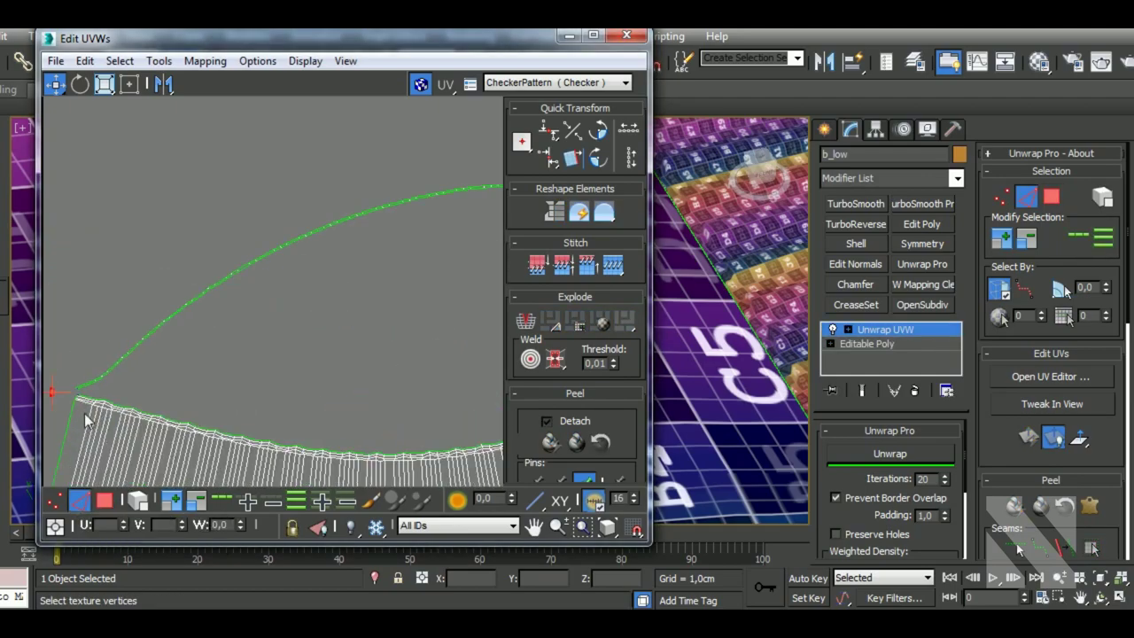
scroll(446, 358, up, 2)
scroll(92, 391, down, 2)
scroll(97, 372, down, 3)
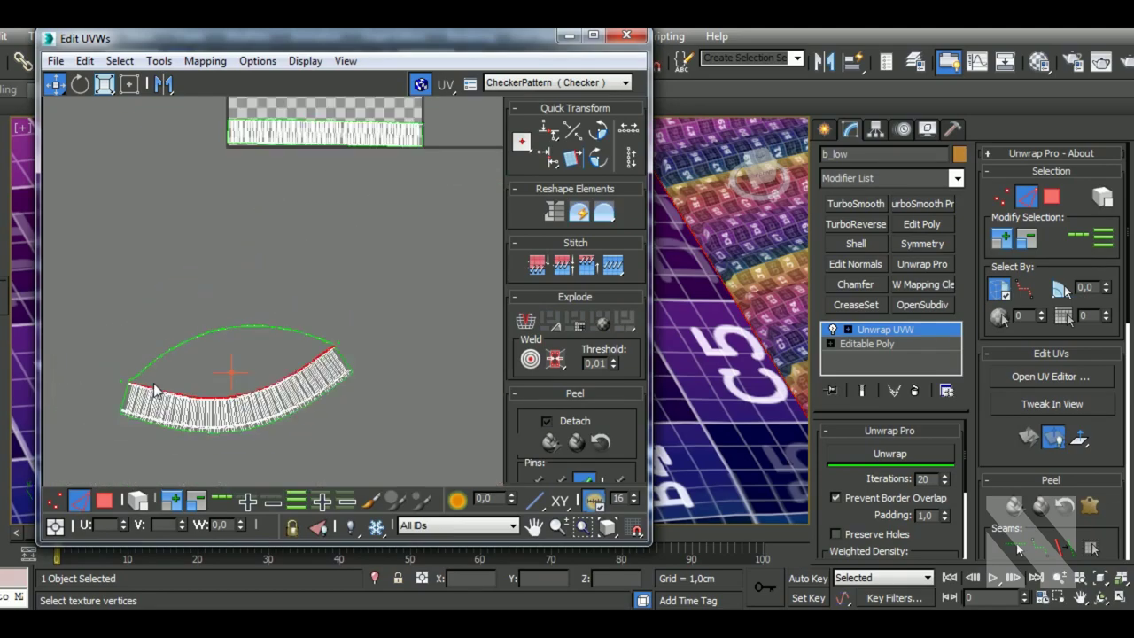
scroll(105, 354, down, 2)
scroll(112, 334, down, 1)
- Re-unwrap the curved strip with Unwrap Pro and rotate it about 11° to horizontal
key(3)
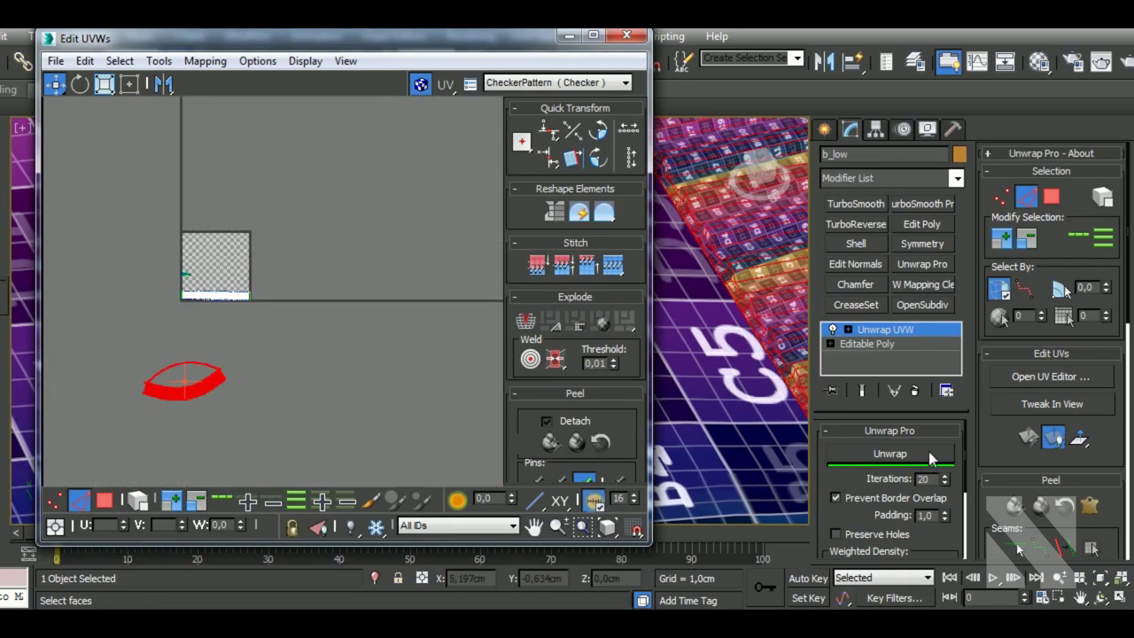
click(929, 451)
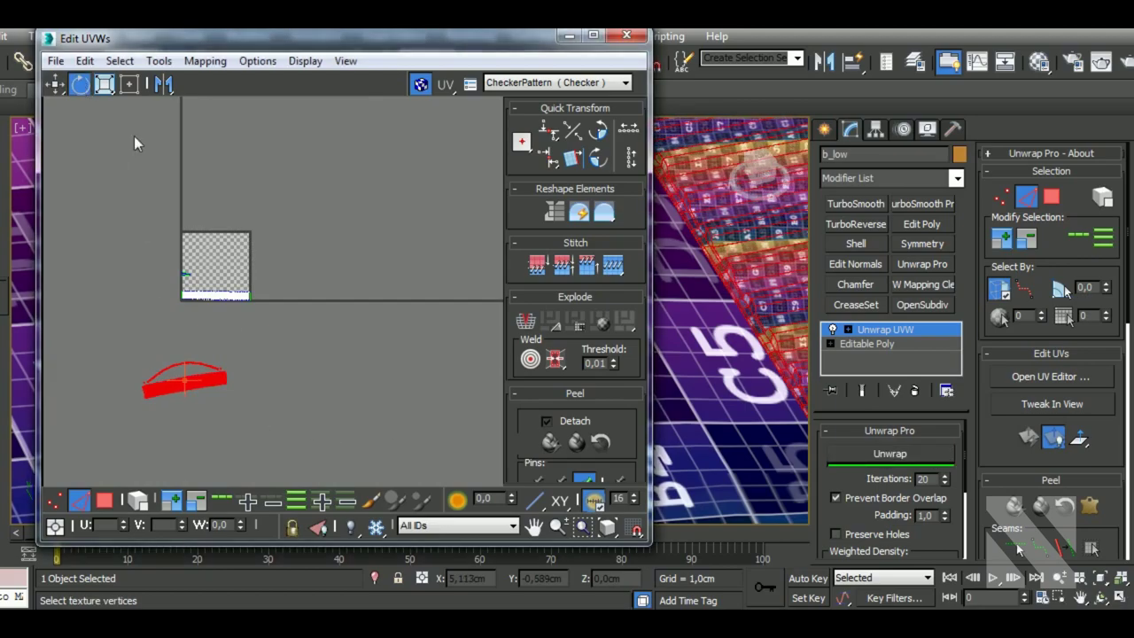
drag(238, 394, 242, 403)
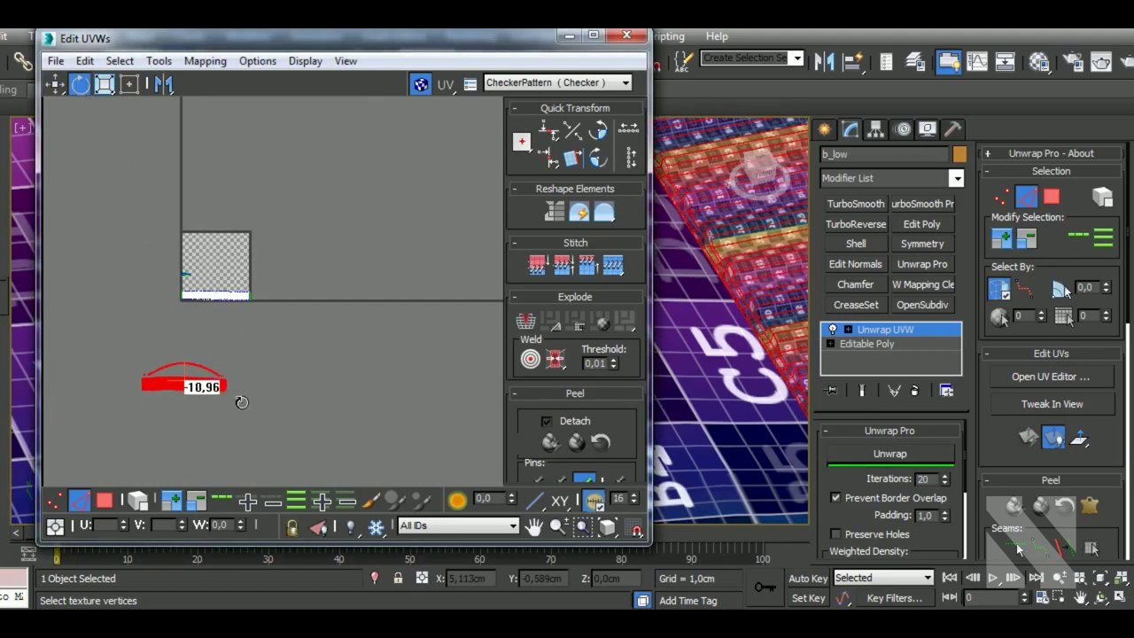
scroll(249, 374, up, 3)
middle_drag(249, 374, 373, 374)
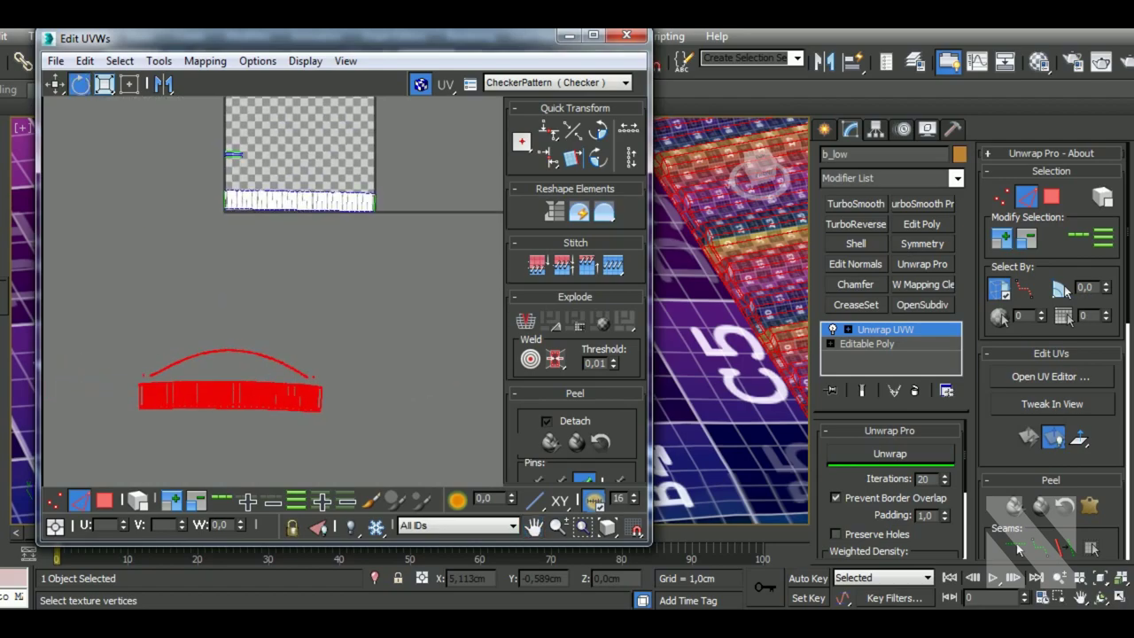
click(359, 381)
- Select the arc's faces, inspect the tube, then edge-select the loop along the tile bottom
click(105, 501)
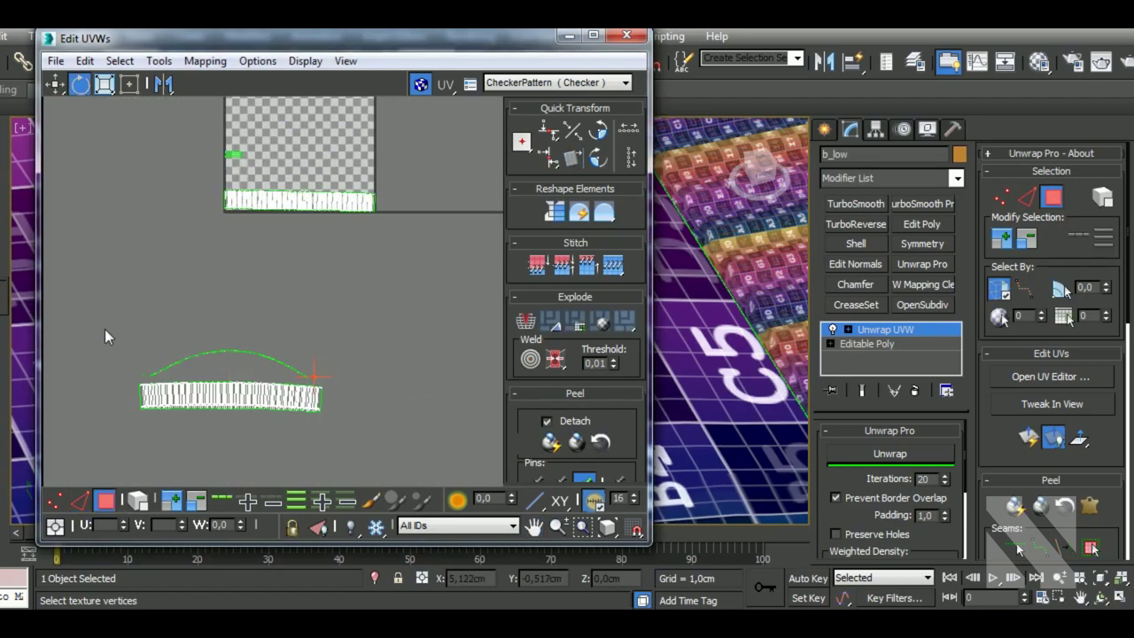
drag(370, 381, 400, 380)
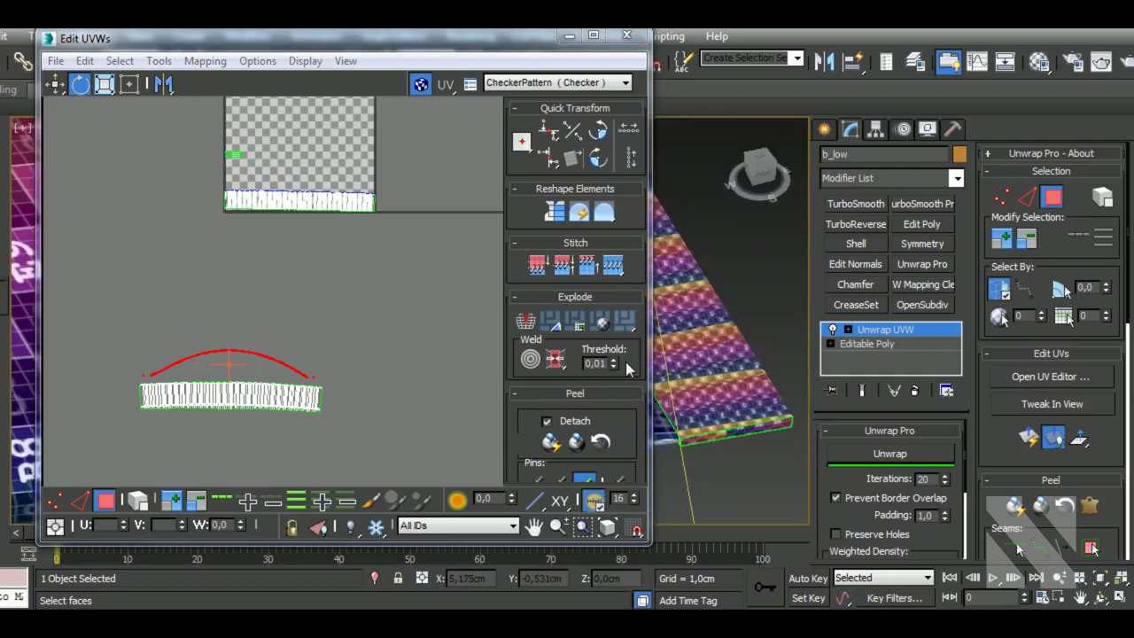
mouse_move(703, 426)
alt+middle_down()
mouse_move(744, 304)
mouse_move(759, 385)
alt+middle_up()
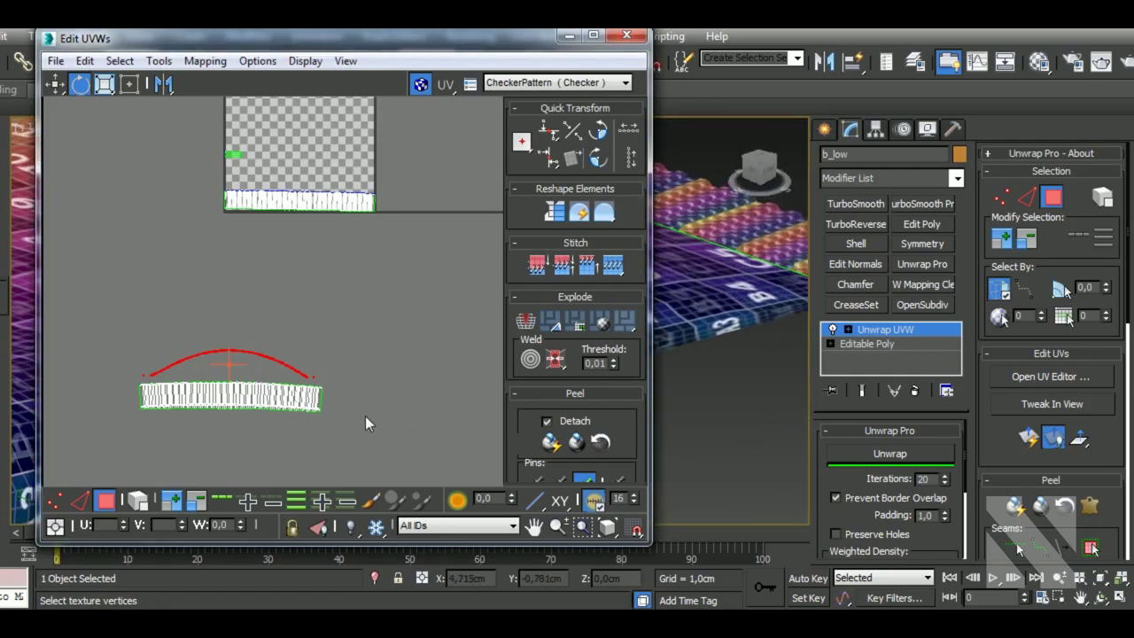
middle_drag(367, 423, 384, 424)
key(e)
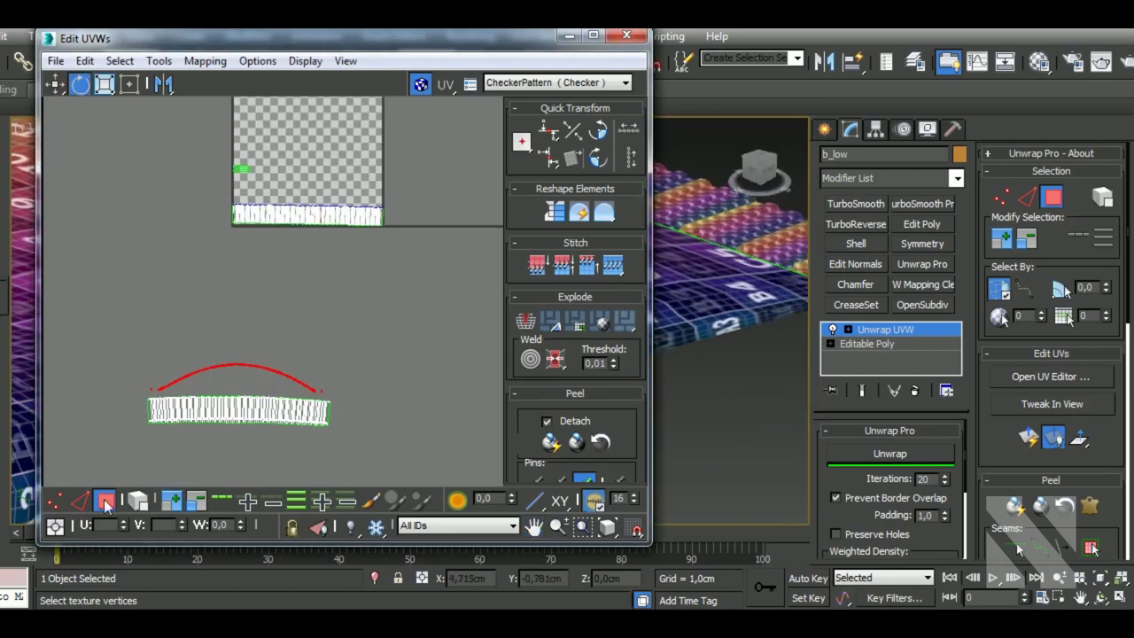
click(79, 501)
middle_drag(326, 243, 333, 306)
scroll(372, 294, up, 3)
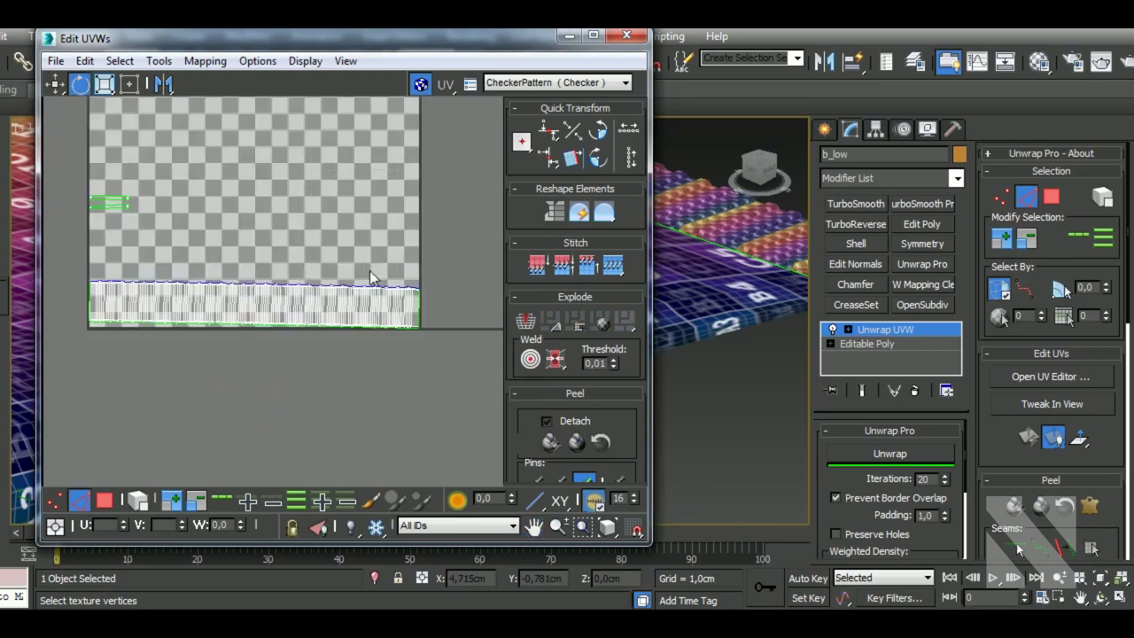
scroll(371, 283, up, 4)
double_click(373, 307)
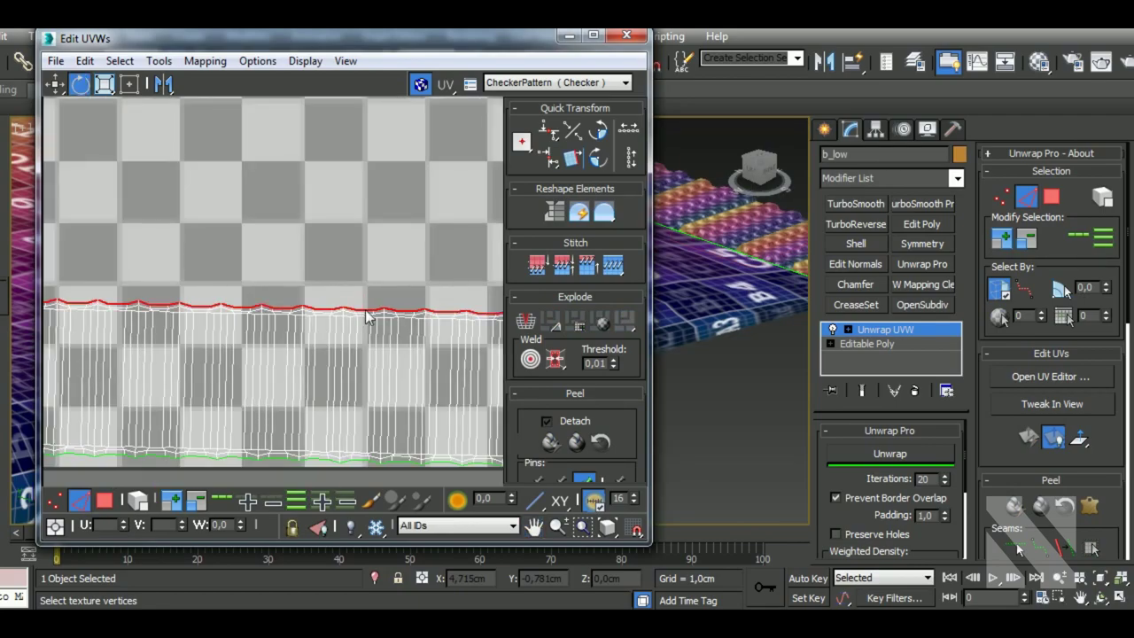
key(shift+s)
- Flatten the second strip with Unwrap Pro and deselect the top strip's edges
key(ctrl+a)
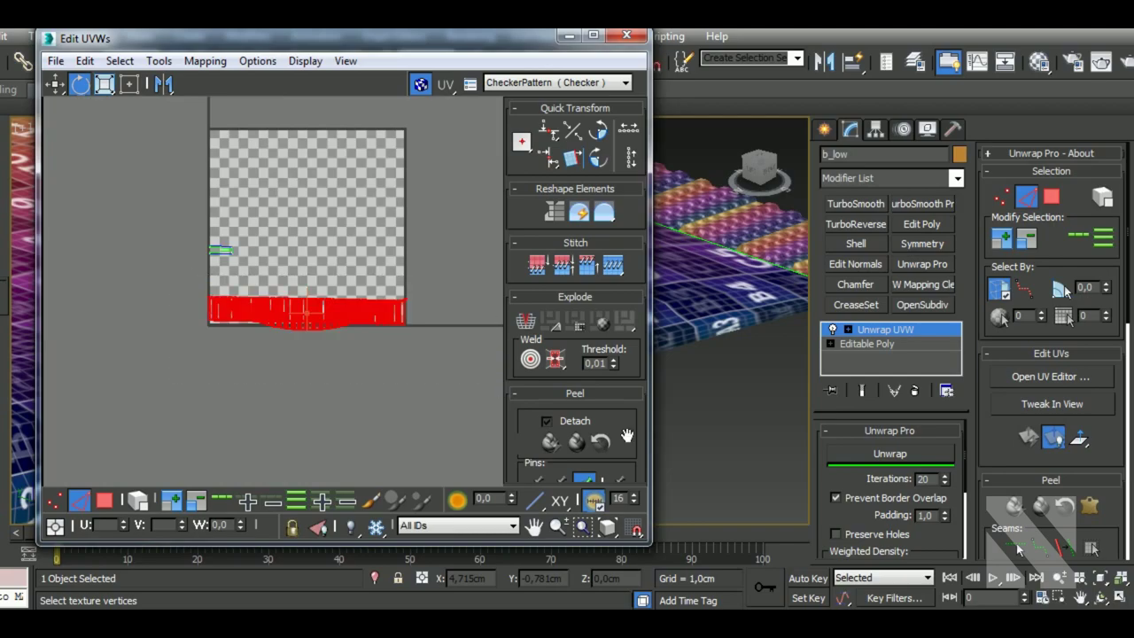
click(865, 457)
scroll(280, 288, down, 3)
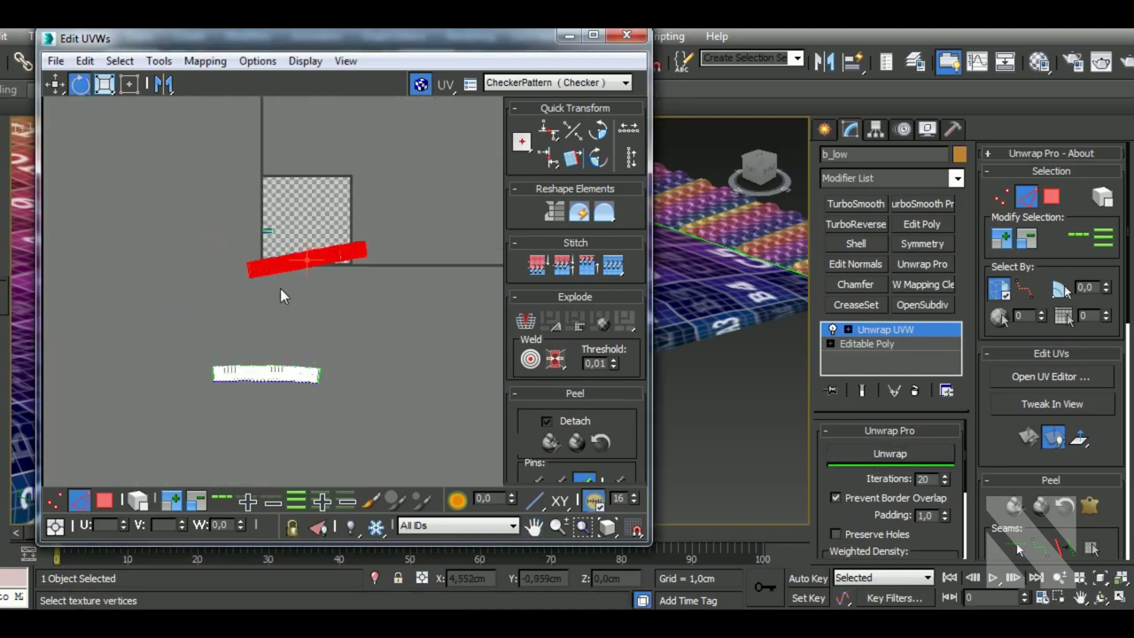
scroll(245, 384, up, 2)
scroll(245, 390, up, 3)
click(149, 335)
scroll(149, 336, down, 4)
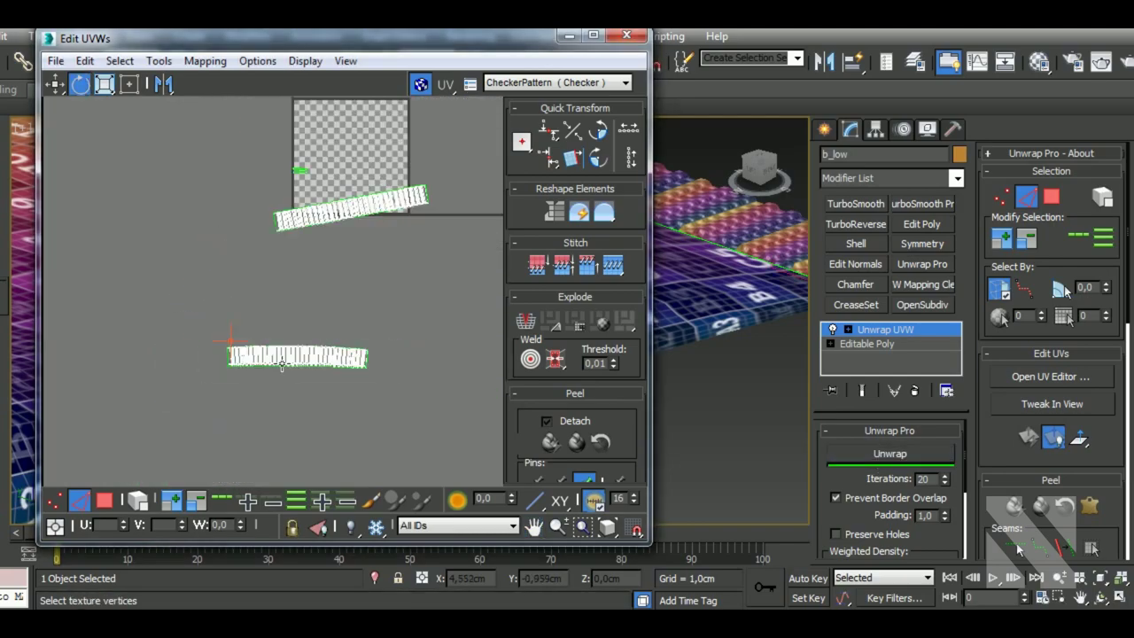
middle_drag(266, 301, 295, 344)
scroll(393, 232, up, 2)
scroll(393, 219, up, 2)
scroll(388, 231, up, 2)
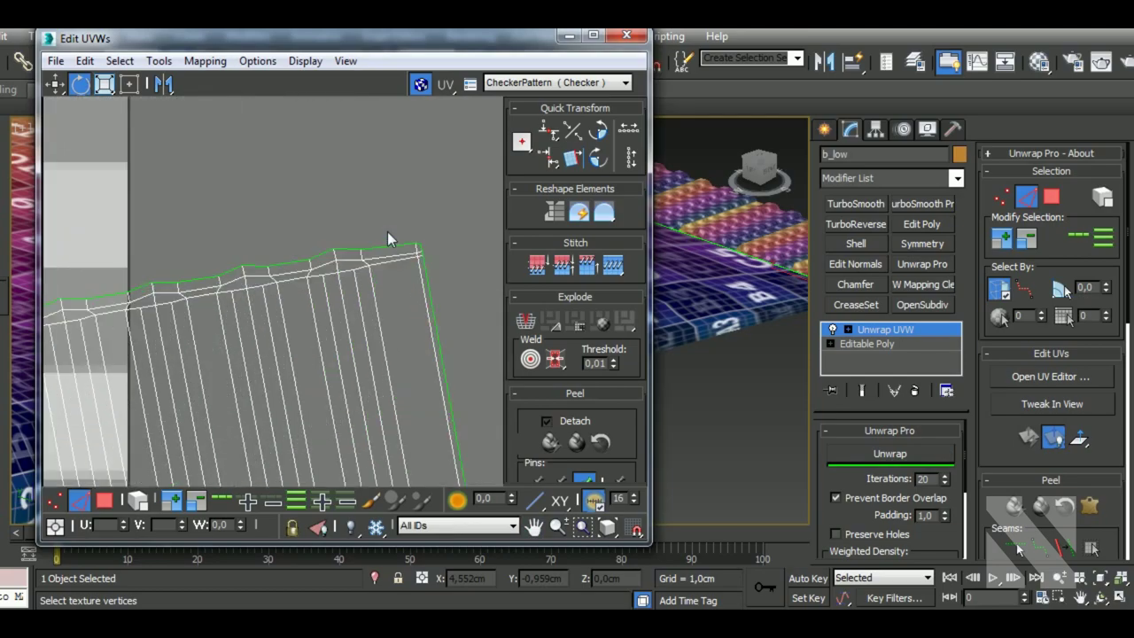
scroll(387, 231, down, 1)
scroll(443, 232, down, 2)
scroll(170, 275, up, 2)
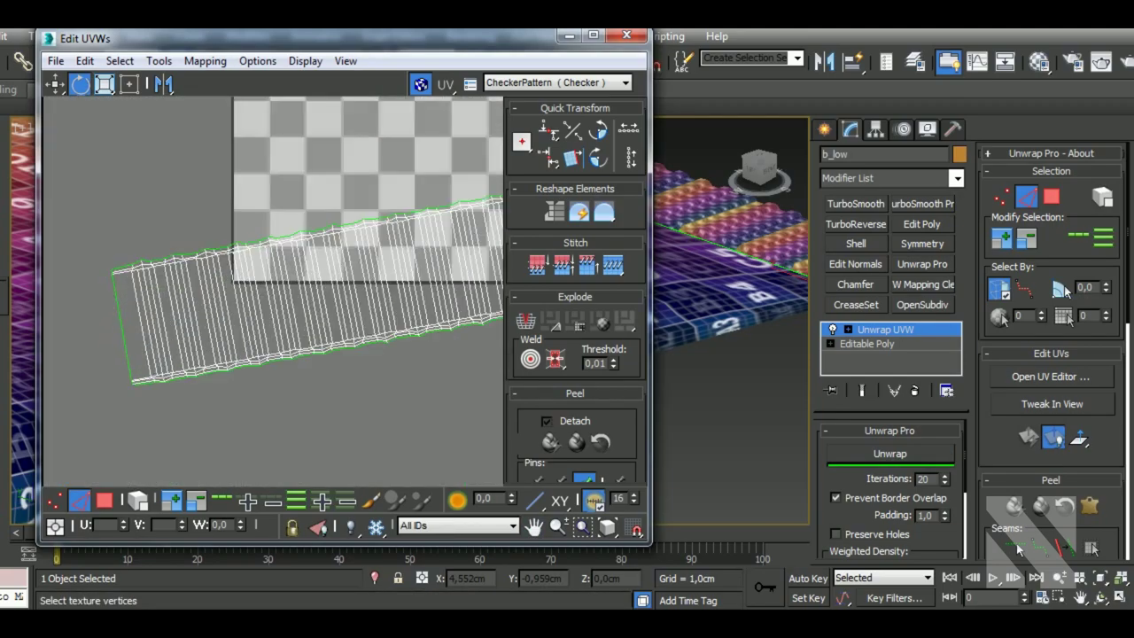
scroll(177, 392, up, 1)
scroll(178, 392, up, 2)
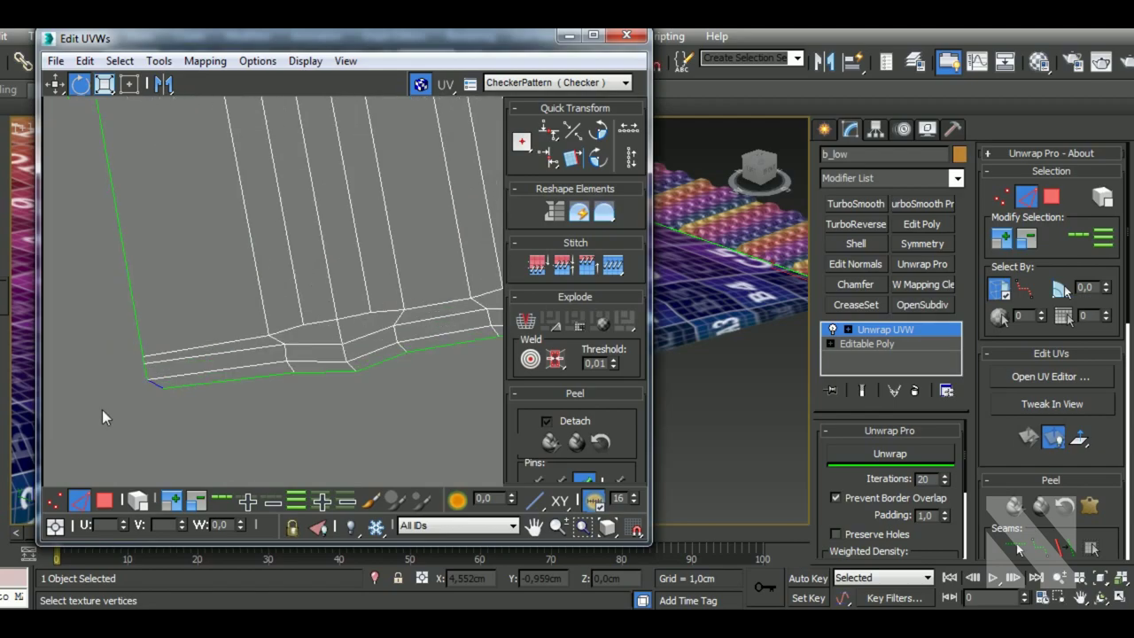
- Select the short edge at the strip's corner, then undo the last two changes
key(shift+s)
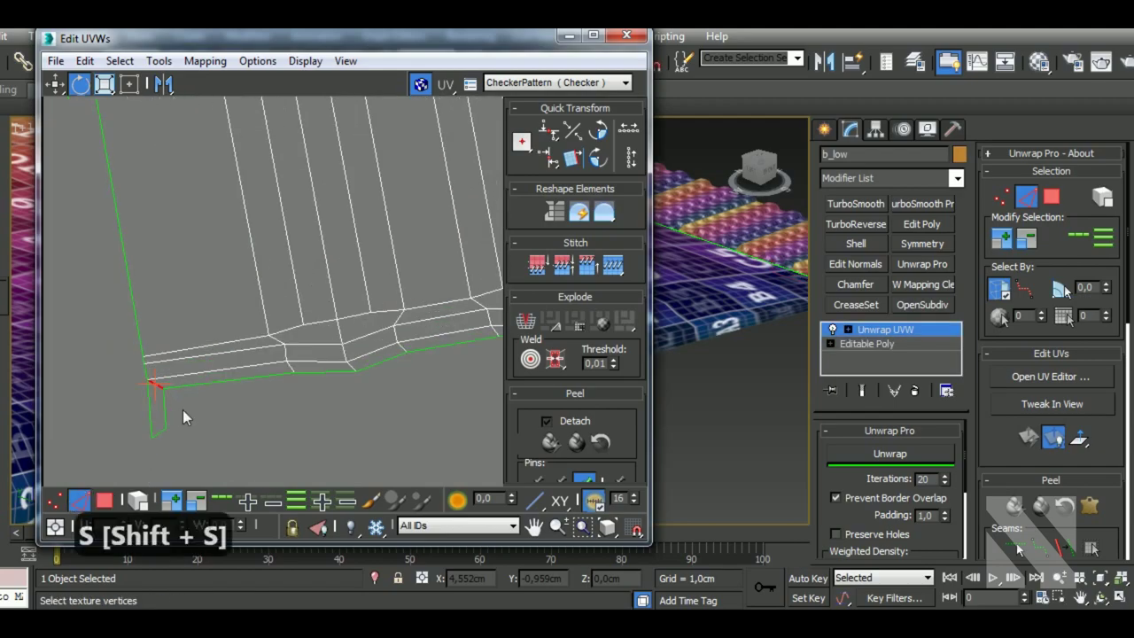
scroll(187, 407, down, 1)
scroll(186, 406, down, 1)
scroll(198, 410, down, 2)
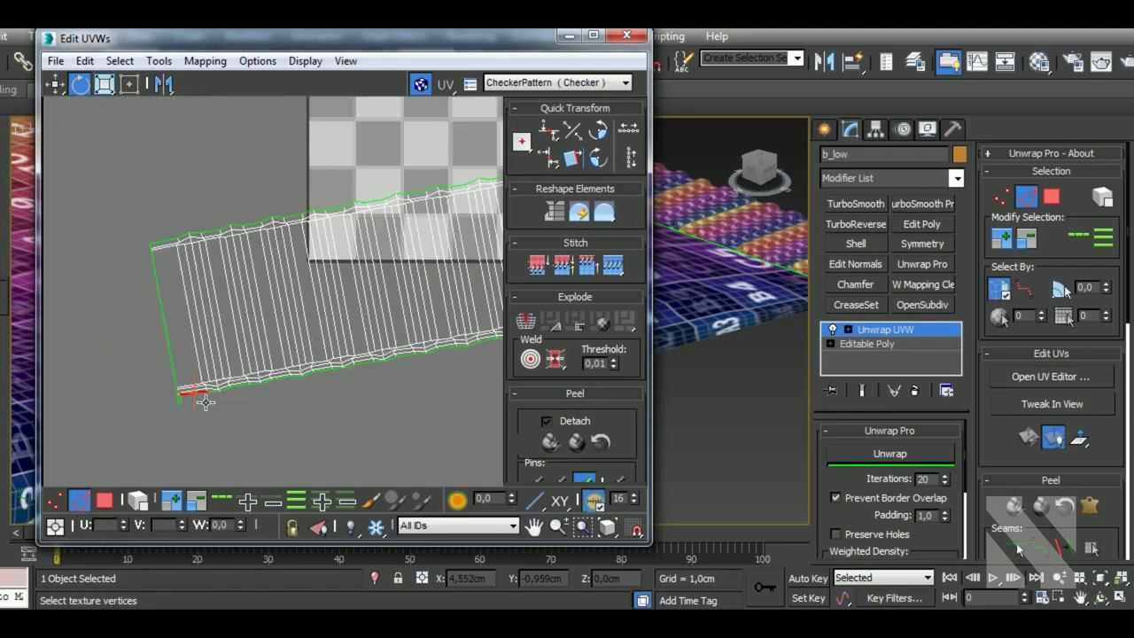
scroll(204, 404, down, 1)
scroll(221, 381, down, 1)
key(ctrl+z)
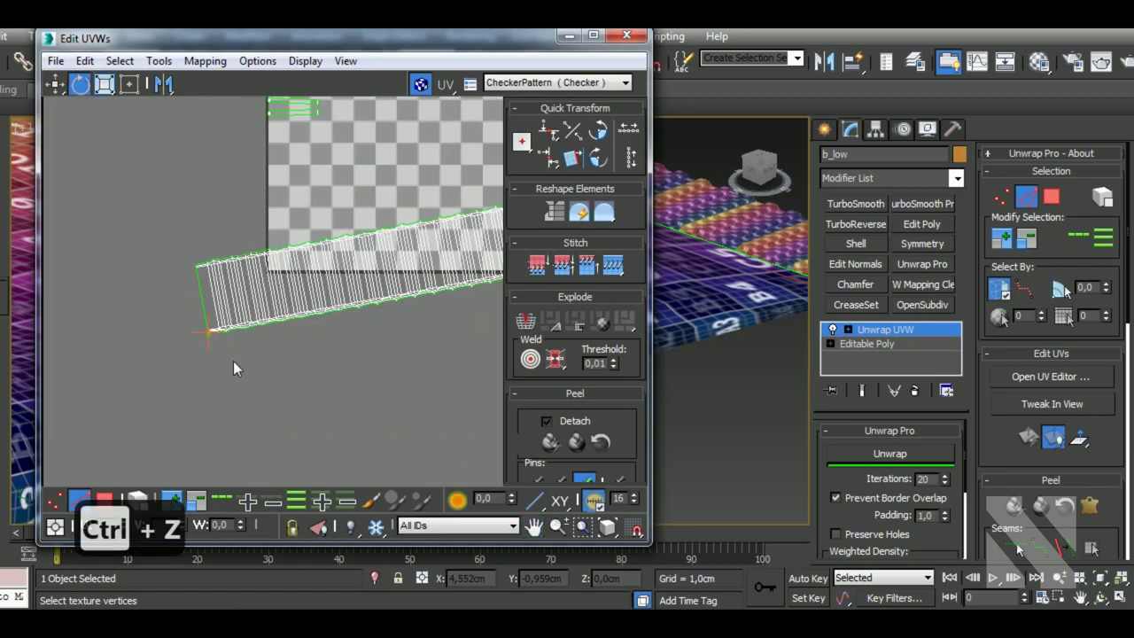
key(ctrl+z)
scroll(233, 362, down, 1)
scroll(253, 310, up, 3)
scroll(264, 281, up, 2)
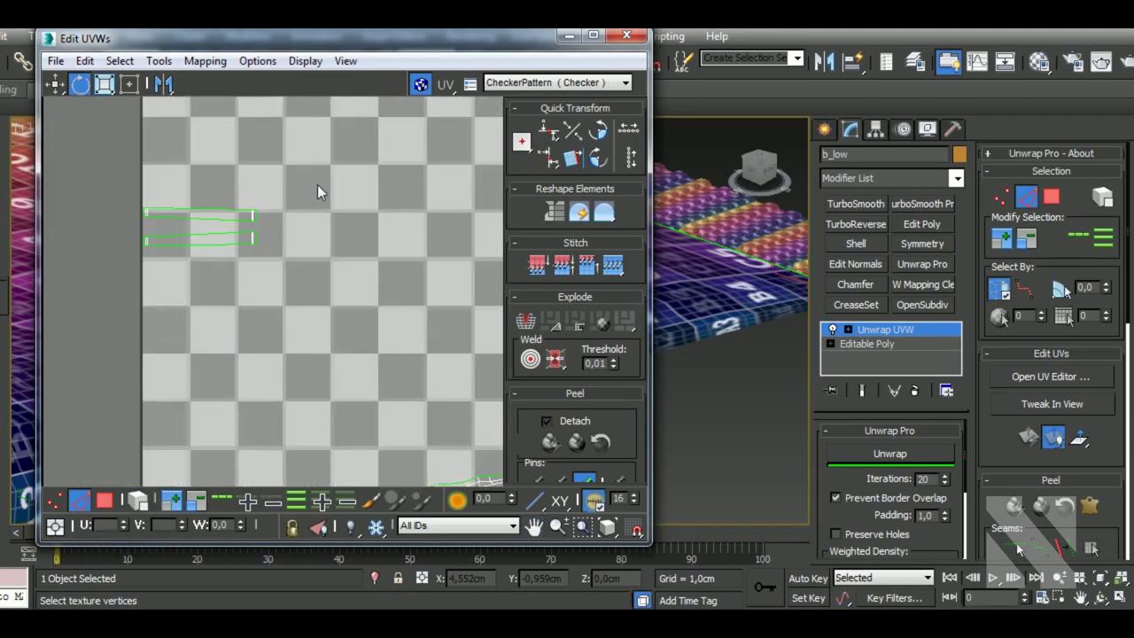
- Marquee-select both UV strips and frame them in the view
drag(127, 315, 241, 274)
scroll(301, 257, down, 5)
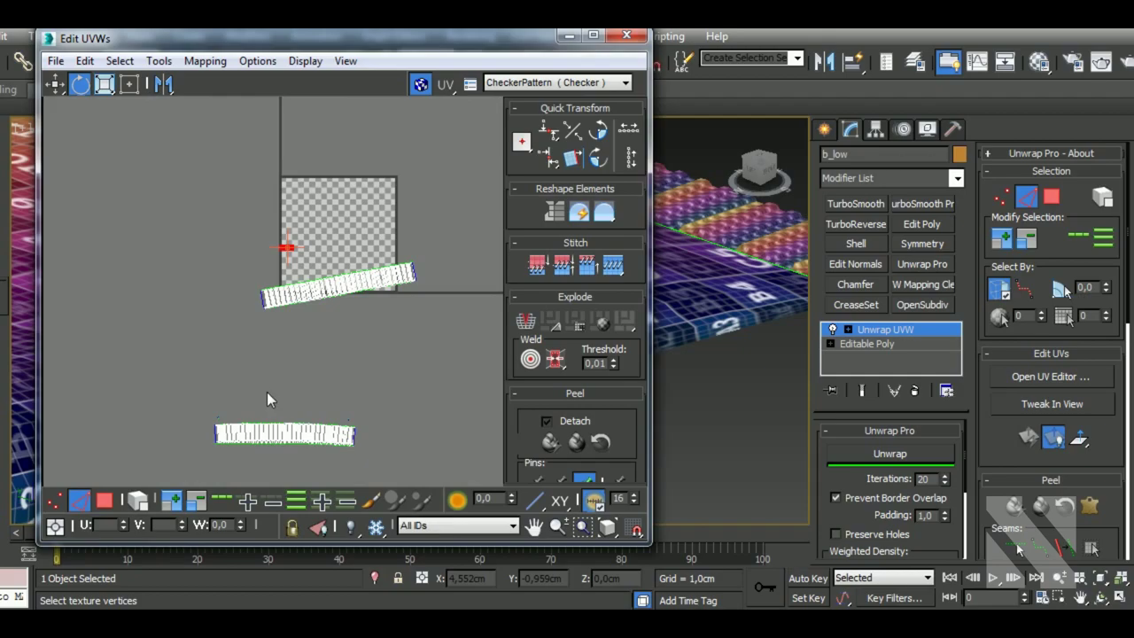
middle_drag(267, 393, 266, 350)
scroll(288, 222, up, 3)
scroll(284, 230, down, 3)
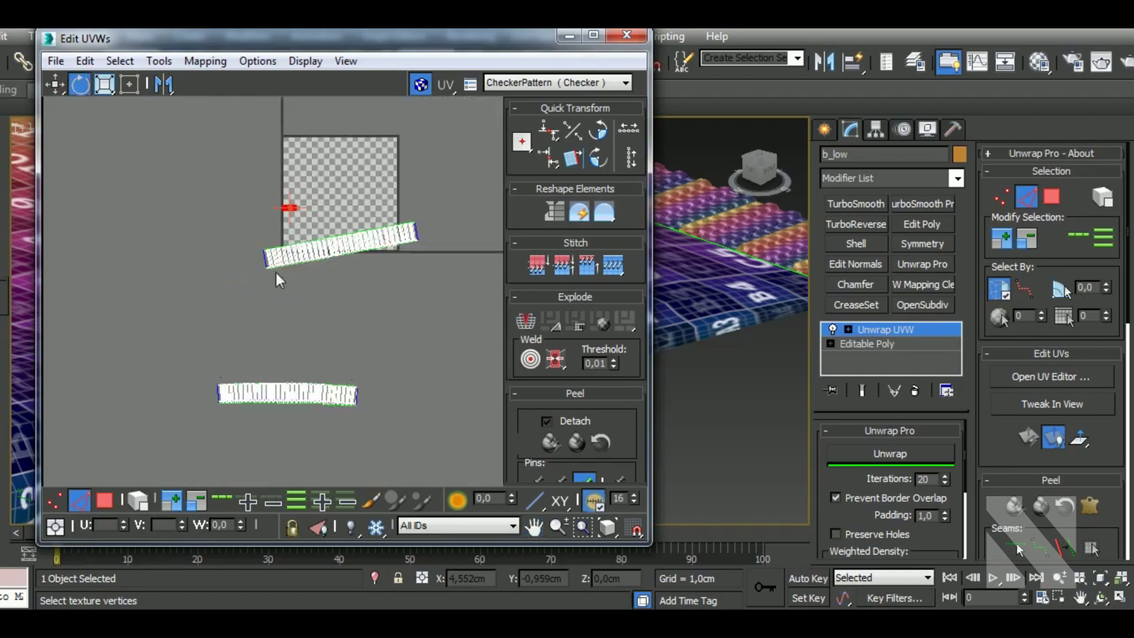
scroll(220, 335, up, 3)
scroll(248, 330, up, 2)
scroll(240, 334, up, 2)
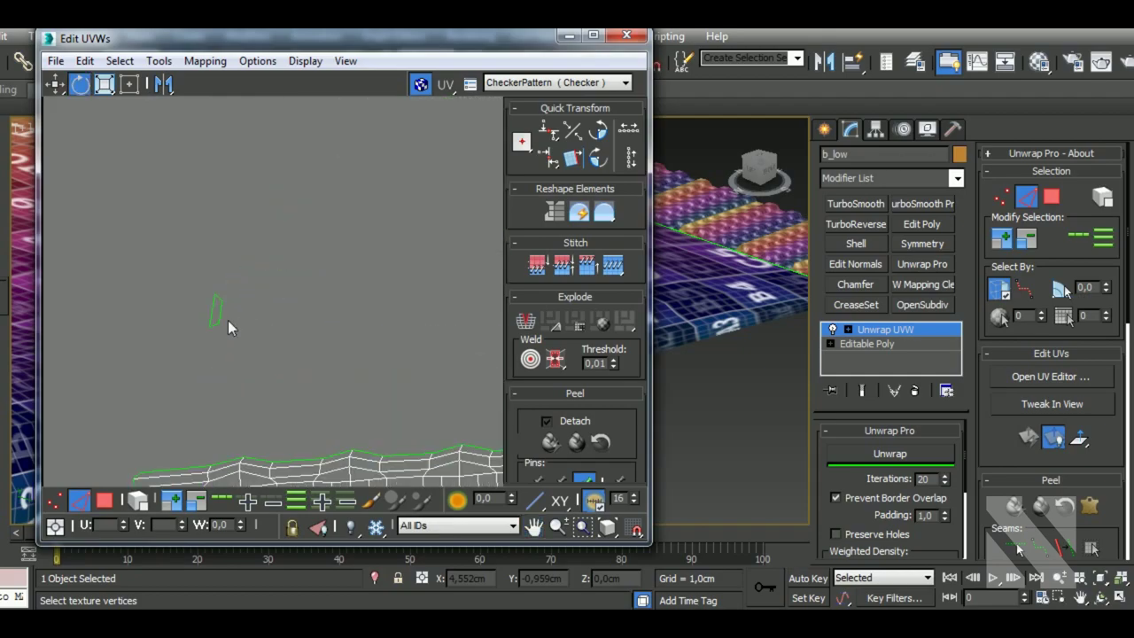
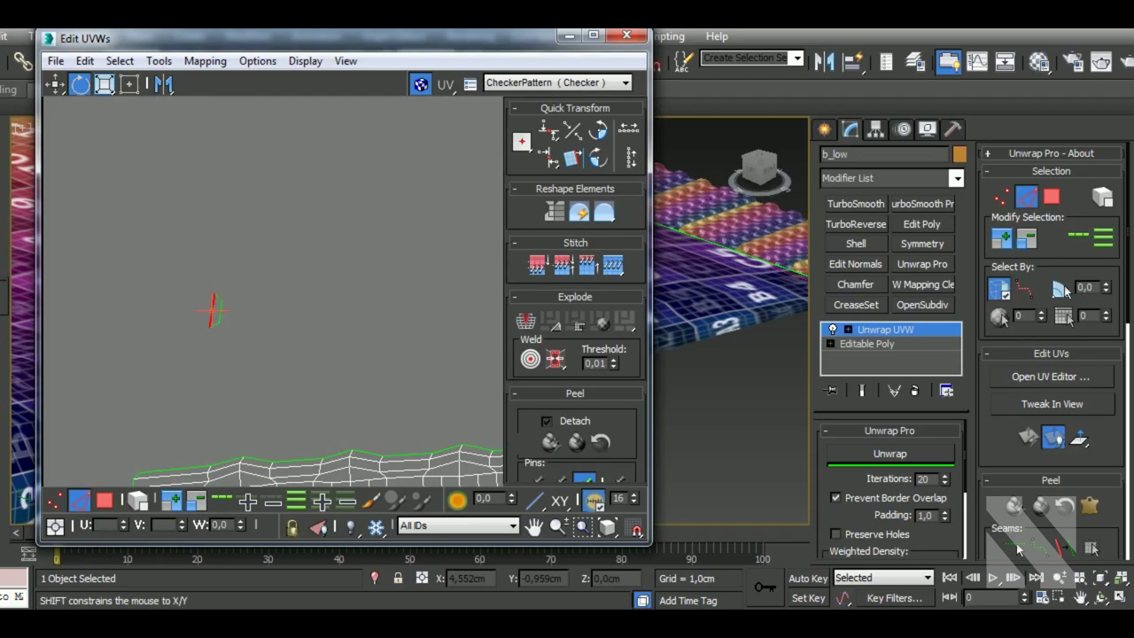
- Straighten the lower and small UV pieces into flat strips with Shift+S
key(shift+s)
scroll(228, 336, down, 2)
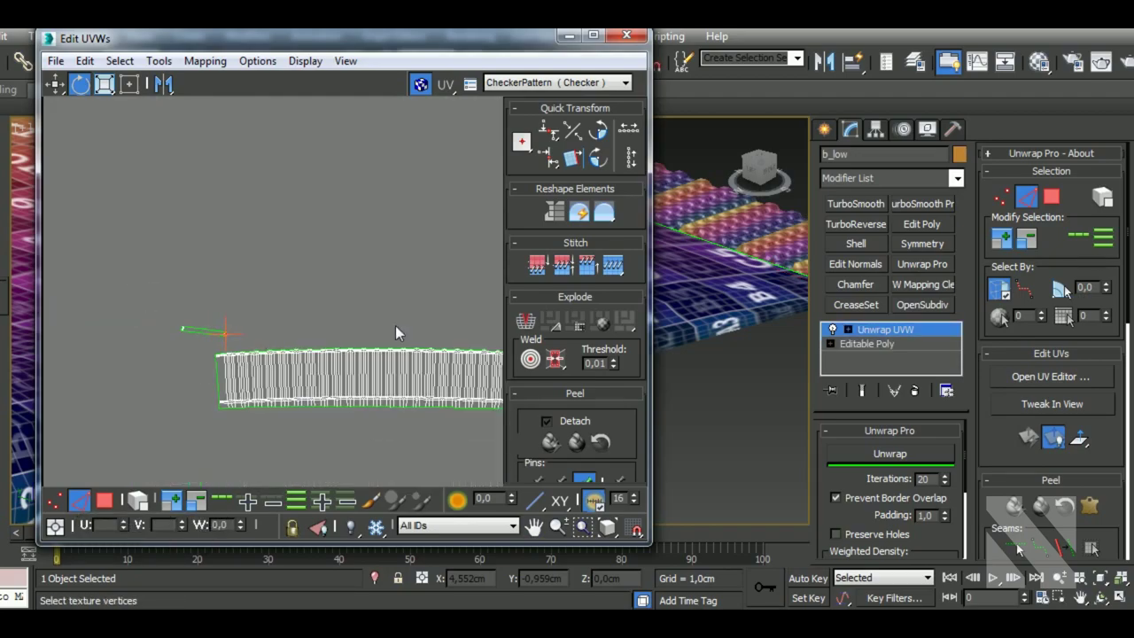
middle_drag(395, 328, 207, 309)
scroll(420, 337, up, 2)
scroll(450, 335, up, 1)
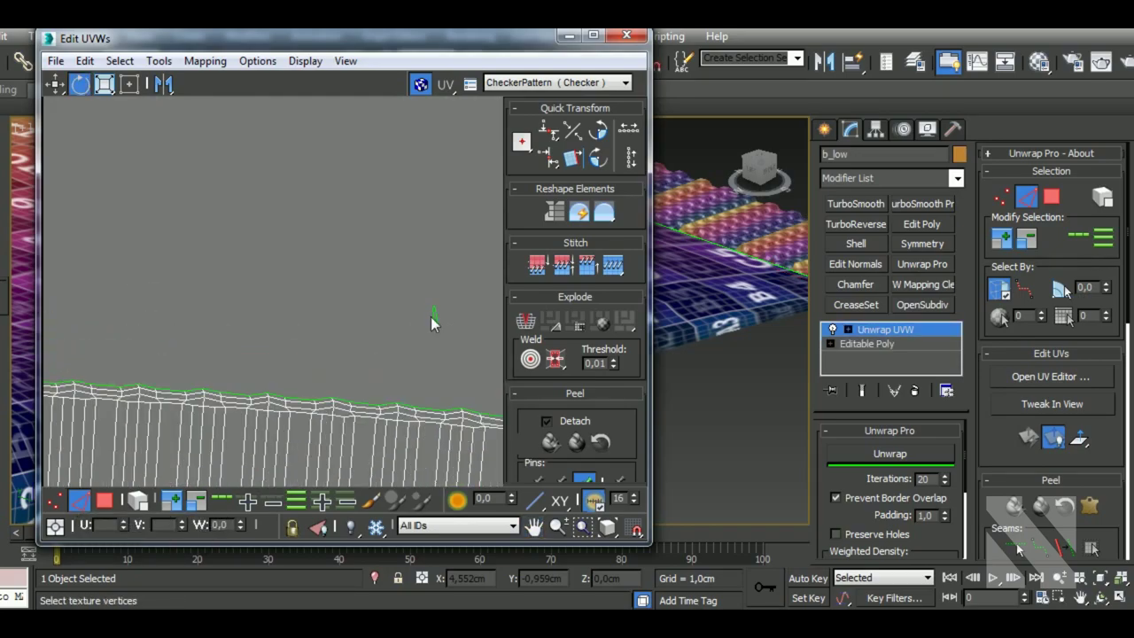
key(shift+s)
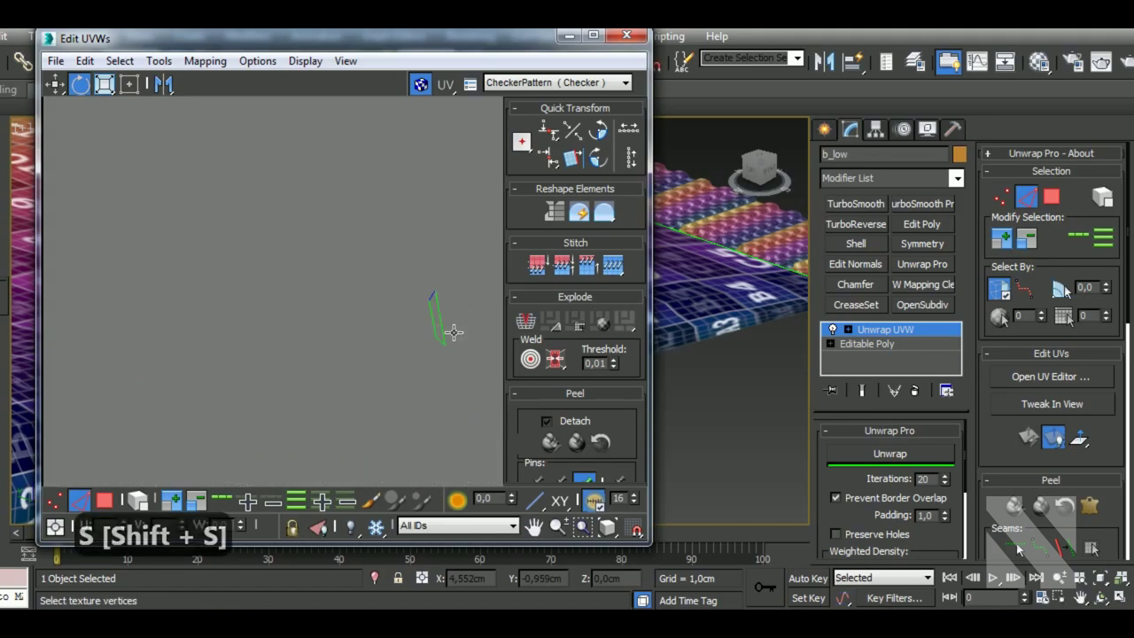
- Pack both strips inside the 0–1 square with 0.02 padding, then switch to element selection
scroll(454, 336, down, 1)
scroll(399, 328, down, 2)
scroll(425, 314, down, 1)
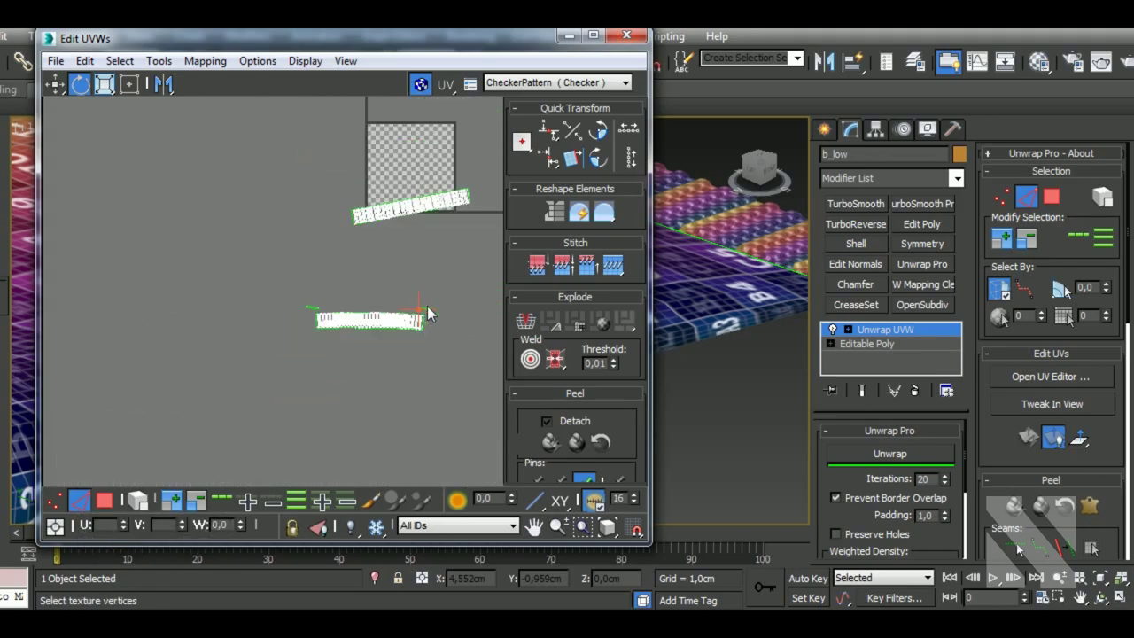
mouse_move(283, 157)
mouse_down()
mouse_move(593, 454)
mouse_move(651, 273)
mouse_up()
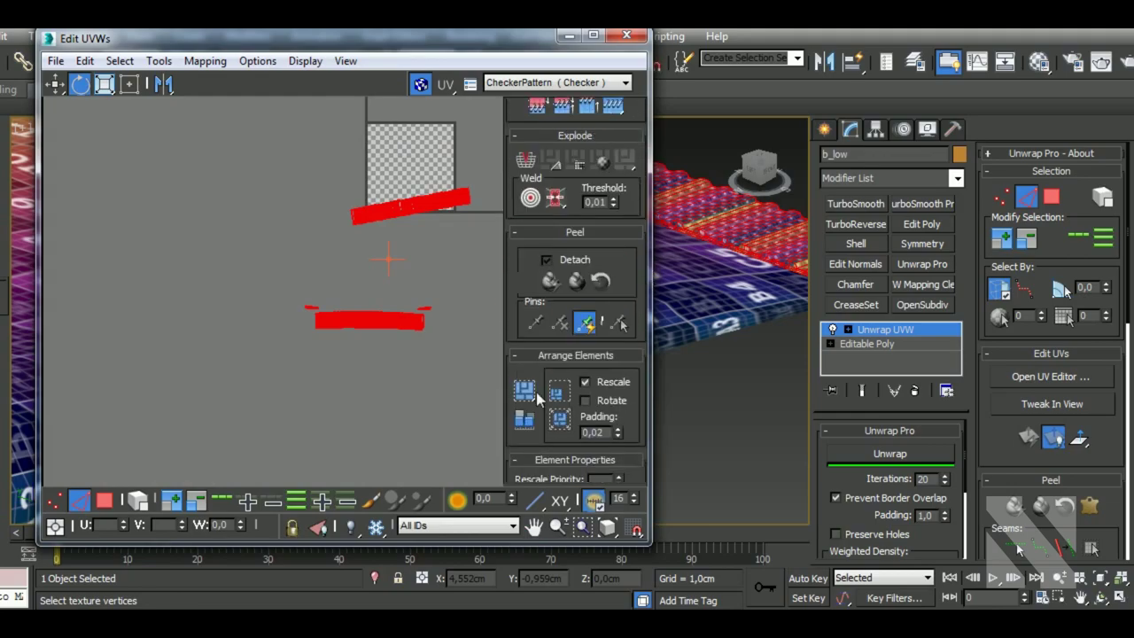
click(525, 421)
scroll(381, 346, down, 2)
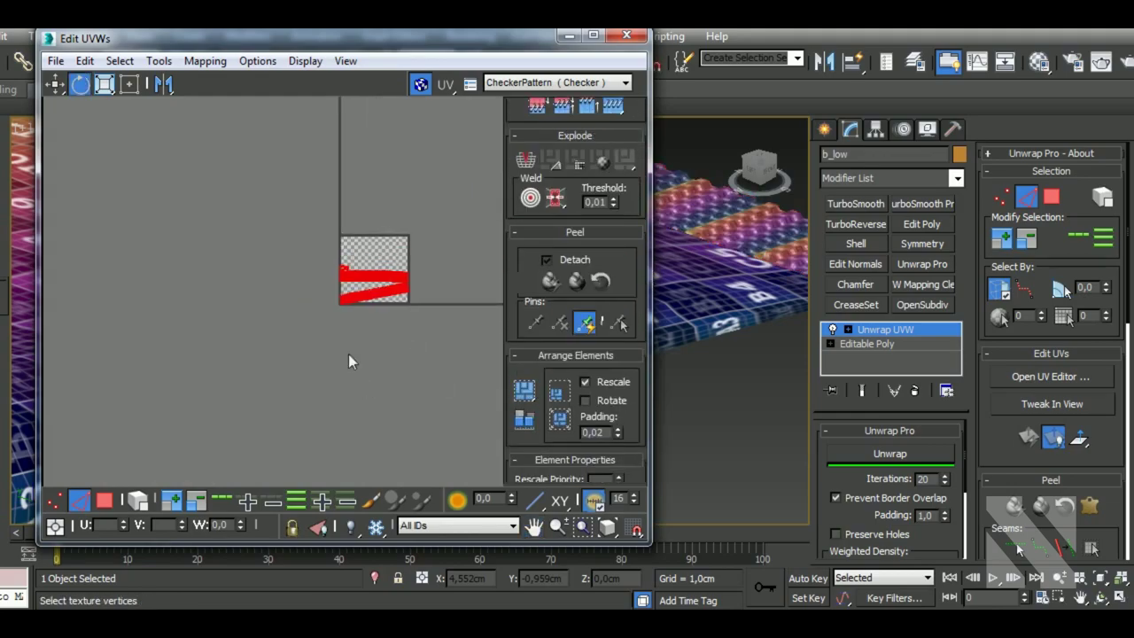
click(137, 501)
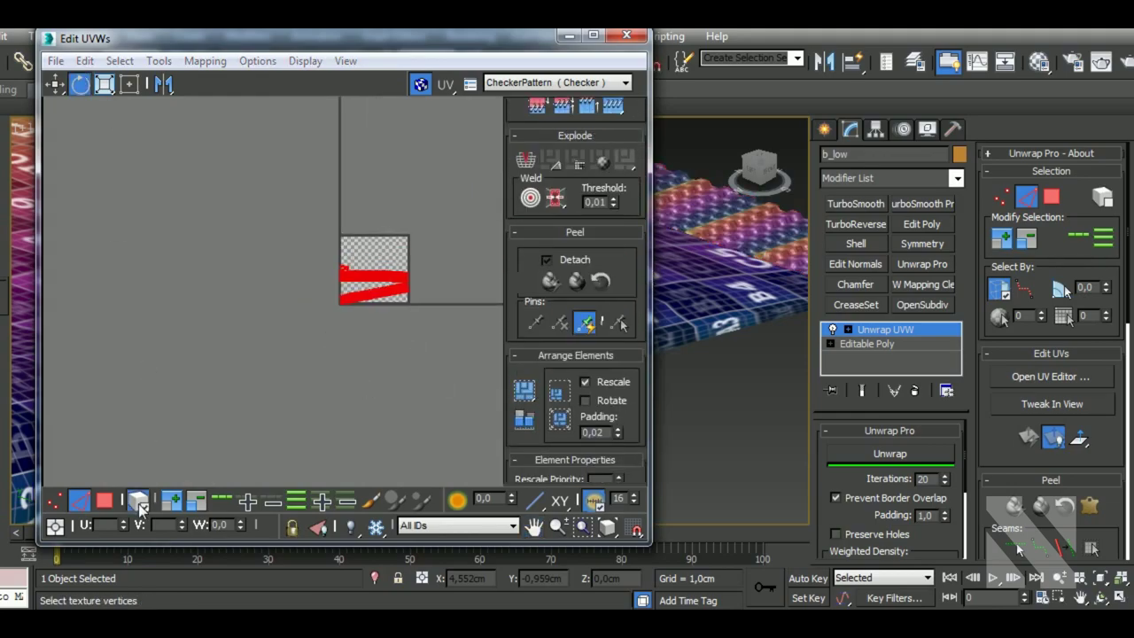
scroll(415, 326, up, 1)
scroll(396, 339, up, 3)
- Rotate the lower strip and the small upper piece until both are level
click(390, 382)
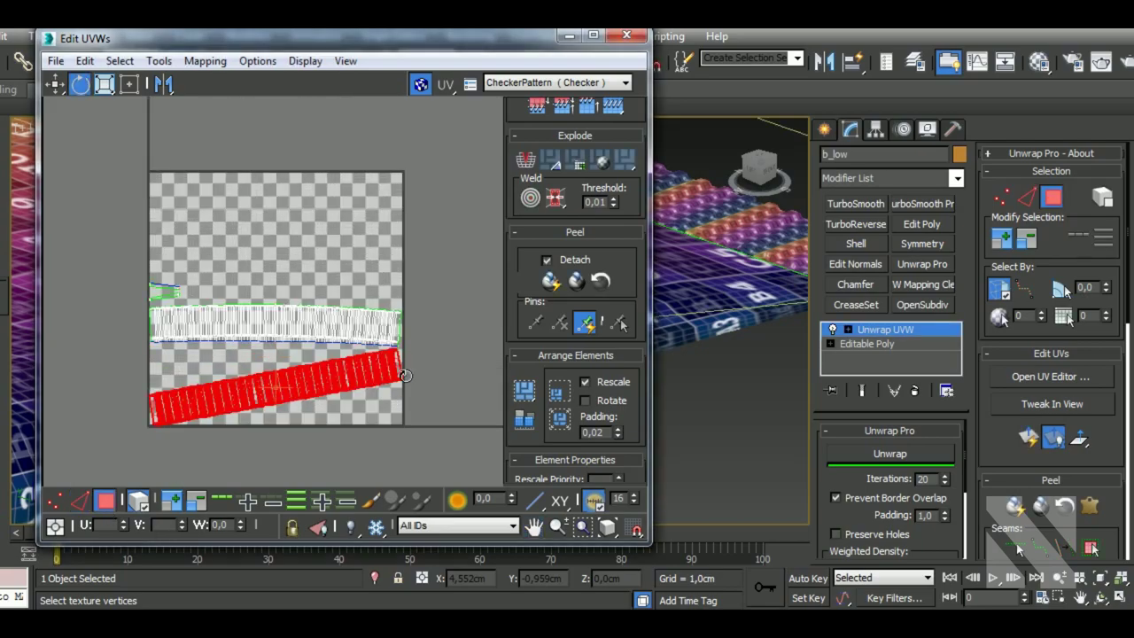
drag(407, 376, 407, 398)
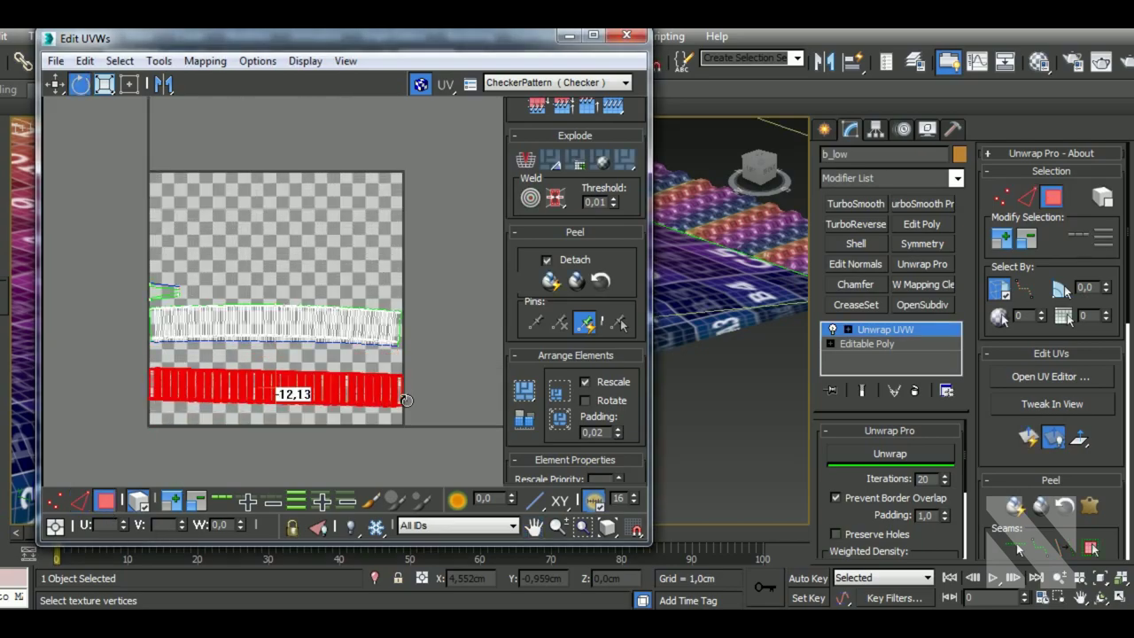
click(398, 336)
scroll(163, 291, up, 2)
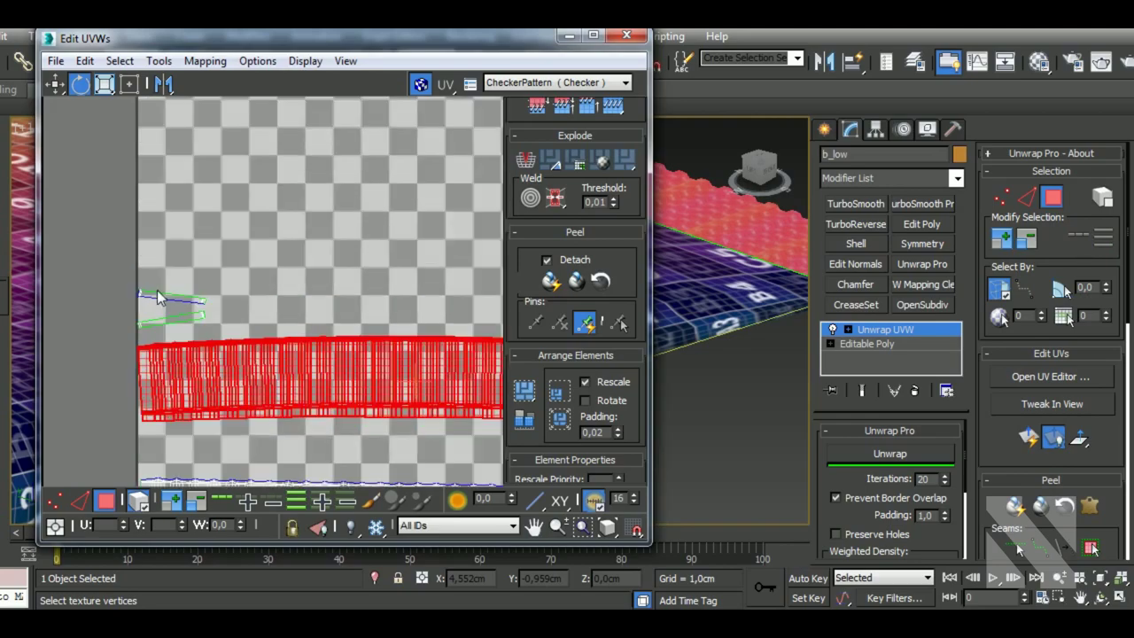
scroll(163, 292, up, 2)
click(222, 292)
drag(232, 302, 237, 341)
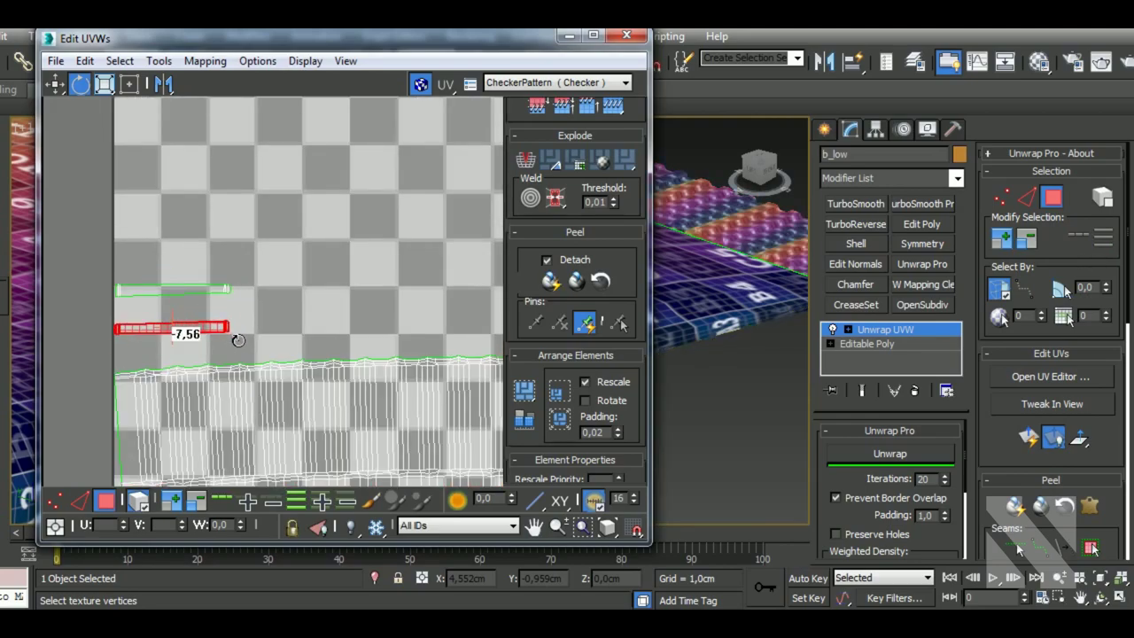
drag(238, 341, 239, 337)
click(708, 341)
alt+middle_drag(710, 341, 767, 314)
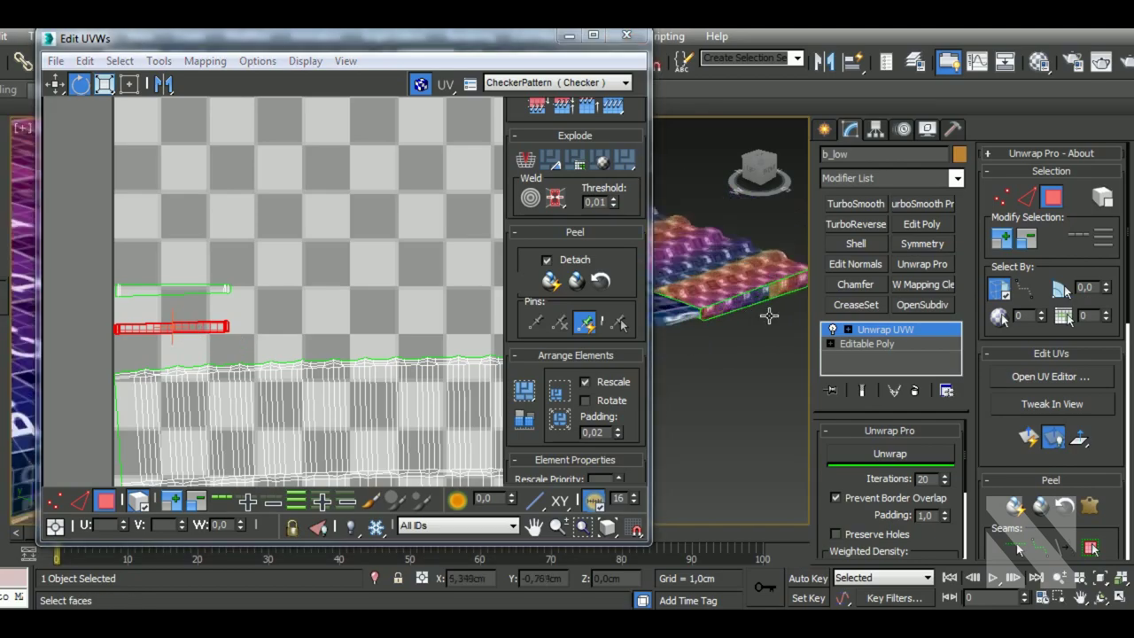
- Straighten the upper strip with Reshape Elements, move it lower, and rotate it 90° and back
click(219, 295)
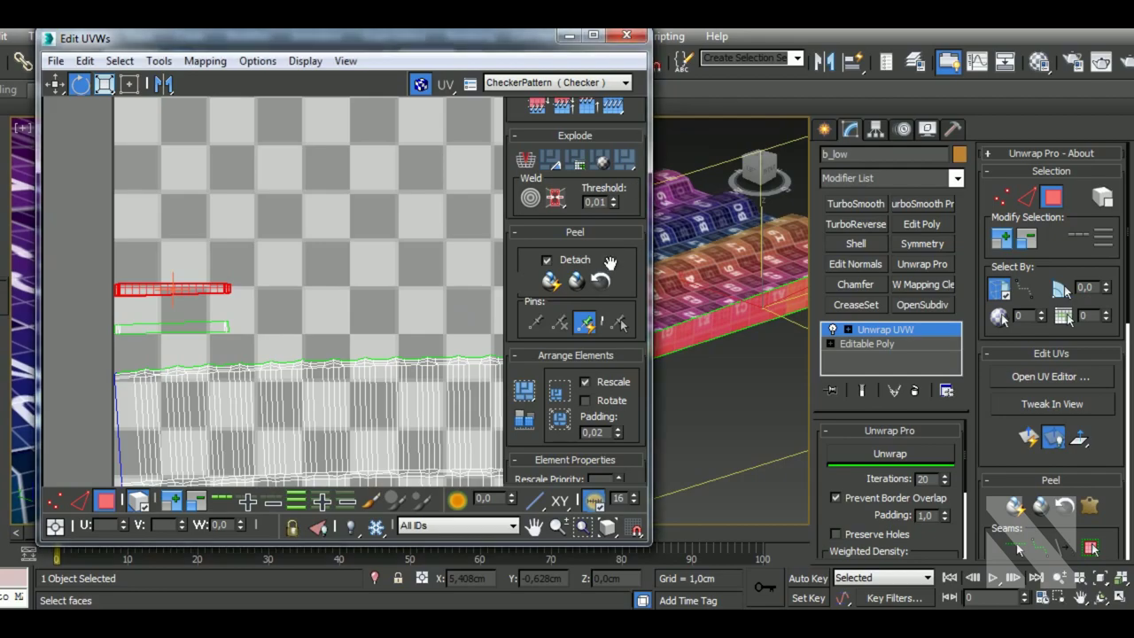
scroll(621, 322, up, 3)
click(556, 214)
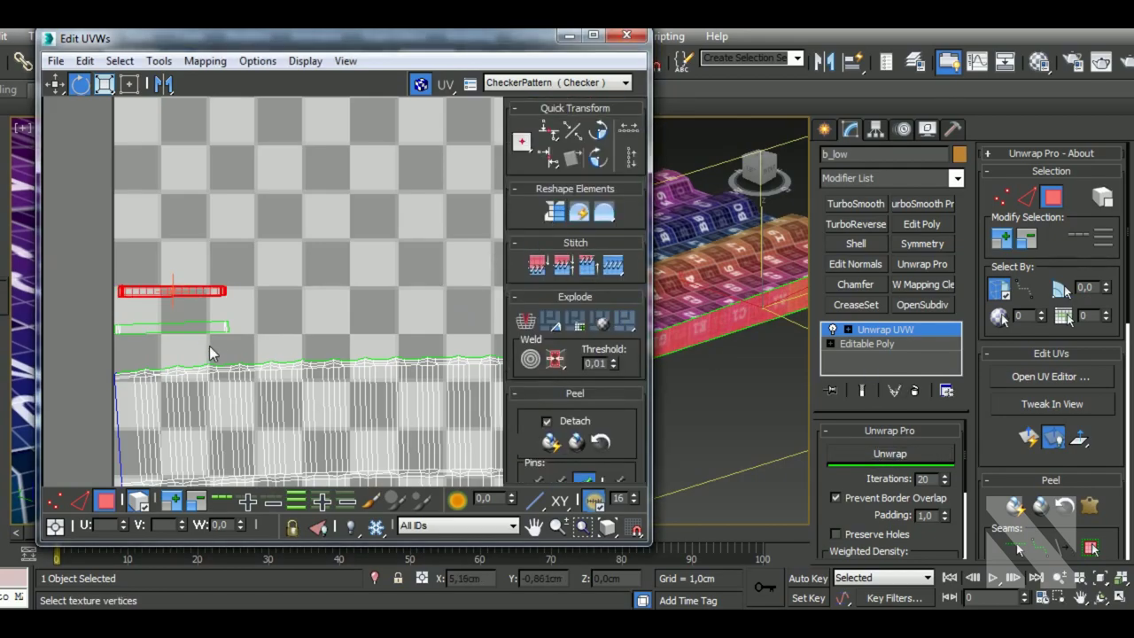
drag(213, 293, 213, 328)
click(598, 131)
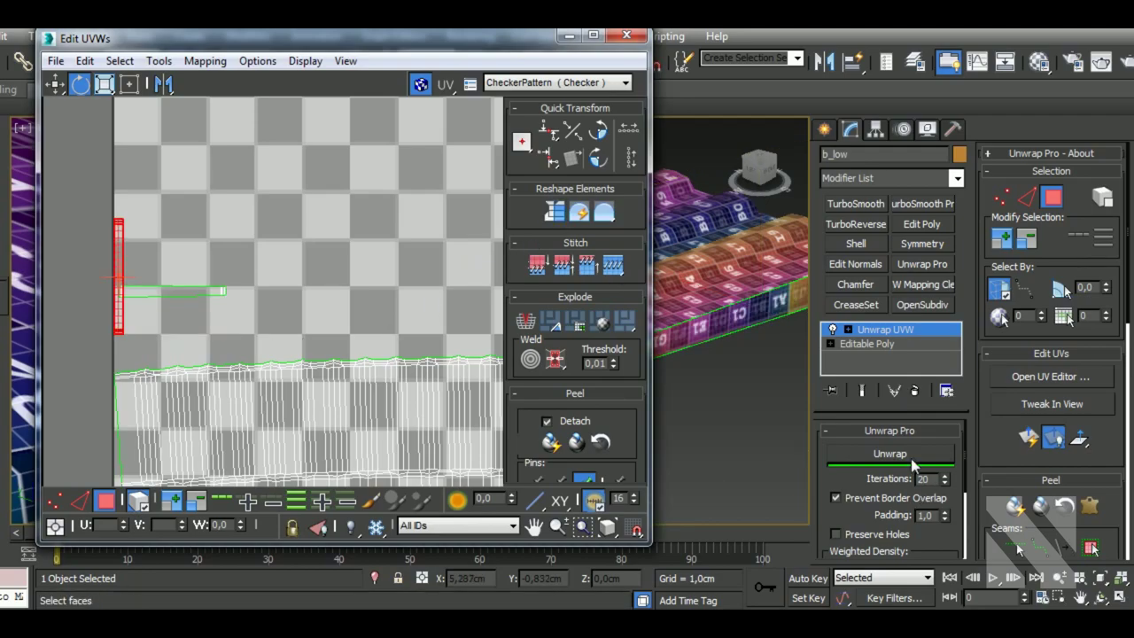
click(598, 159)
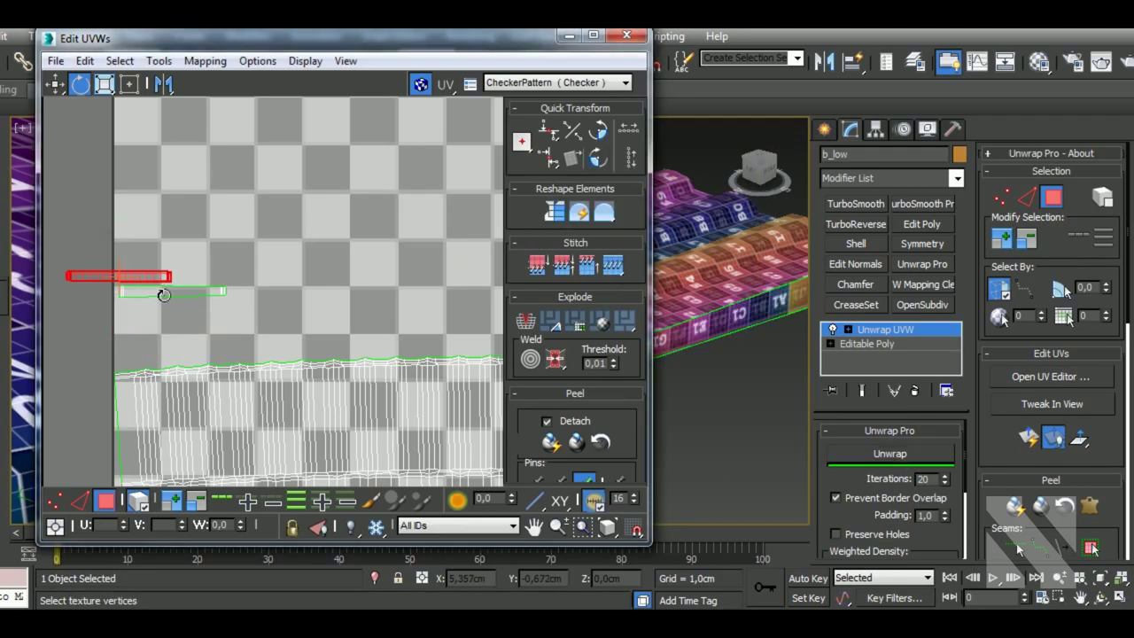
- Select all the UV strips in move mode, ready for packing
click(55, 83)
scroll(266, 372, down, 2)
scroll(266, 372, down, 3)
drag(236, 349, 389, 453)
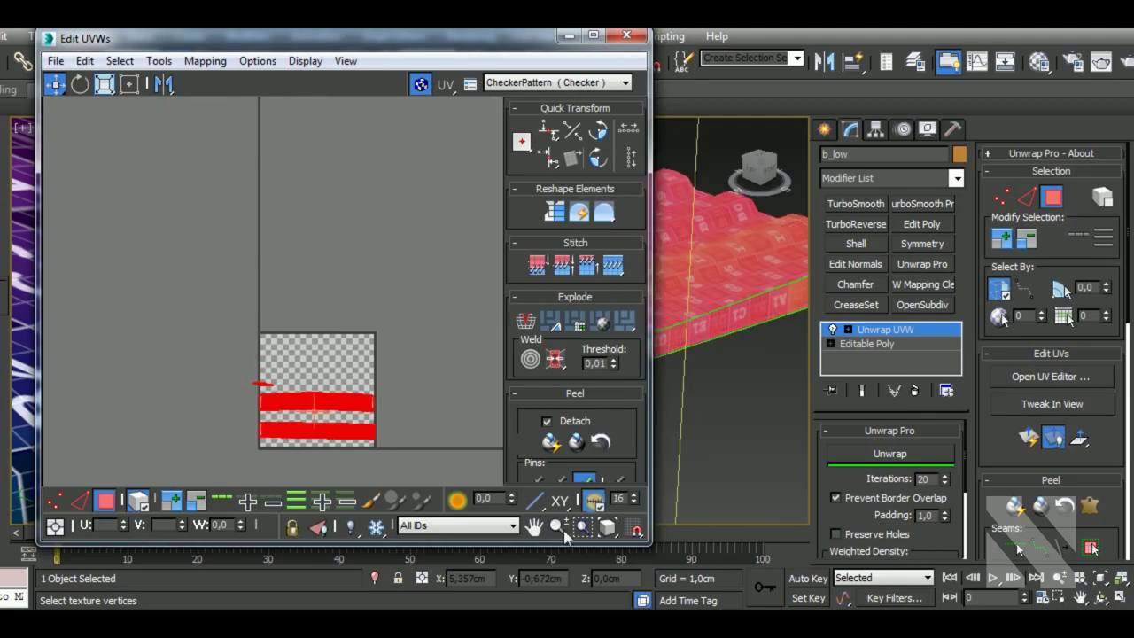
drag(644, 440, 644, 428)
scroll(644, 427, down, 5)
- Pack the strips along the bottom of the square and view the model from the top
click(524, 341)
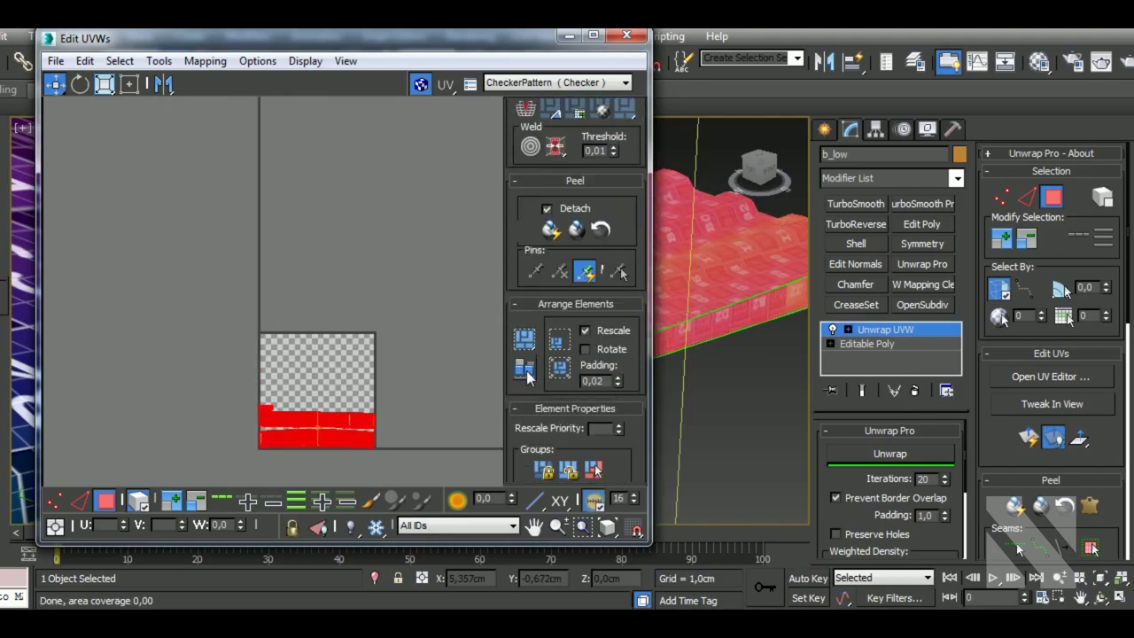
key(t)
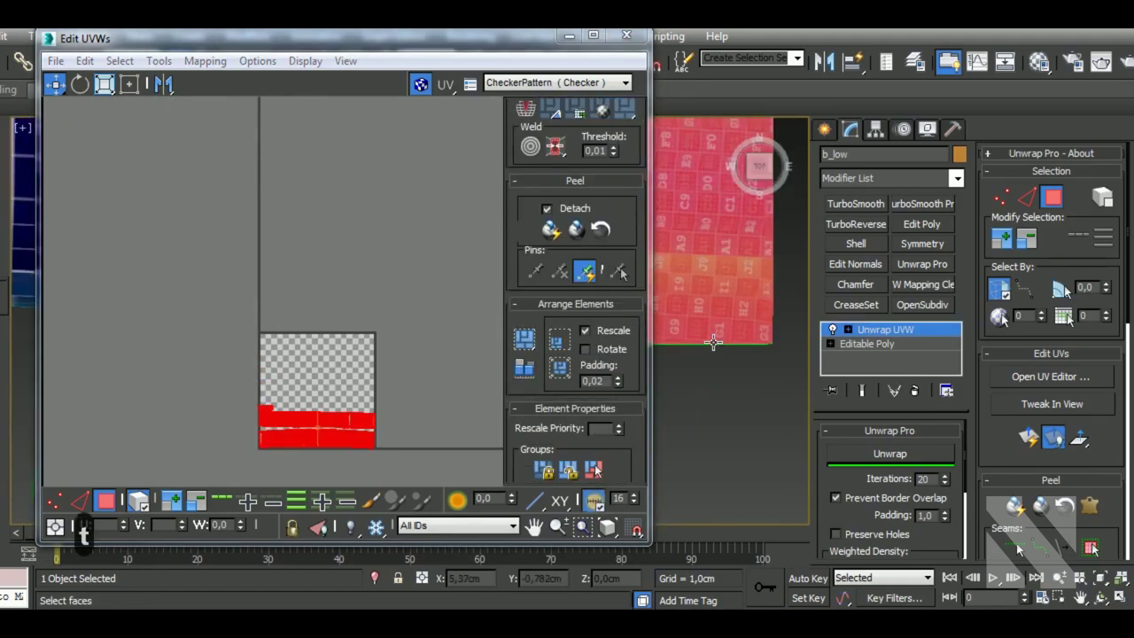
scroll(730, 330, up, 3)
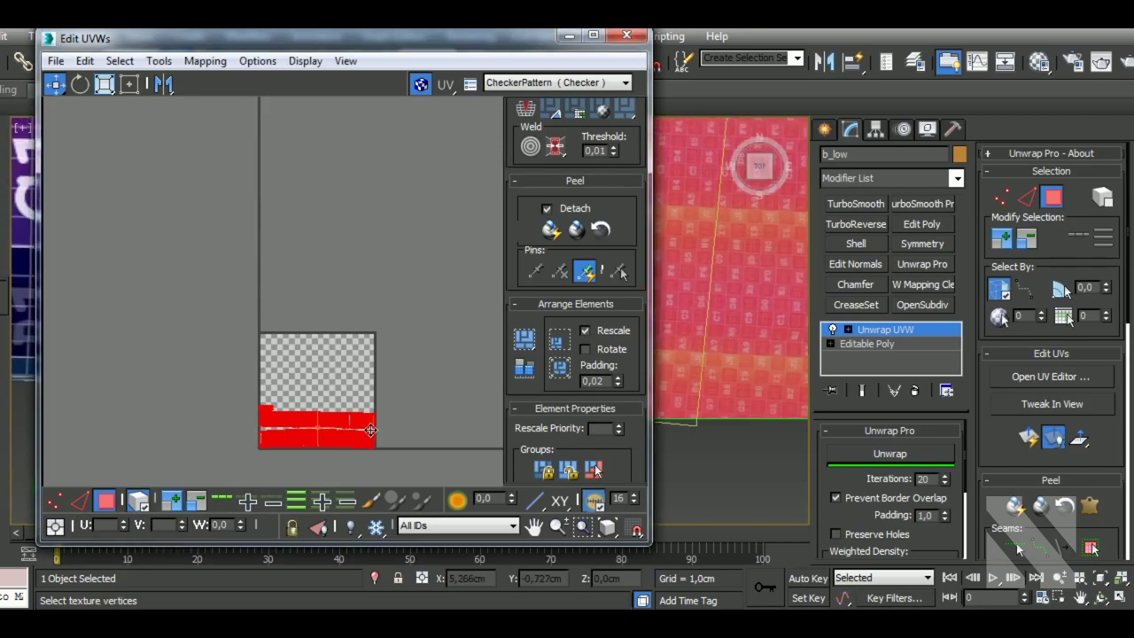
scroll(399, 402, up, 3)
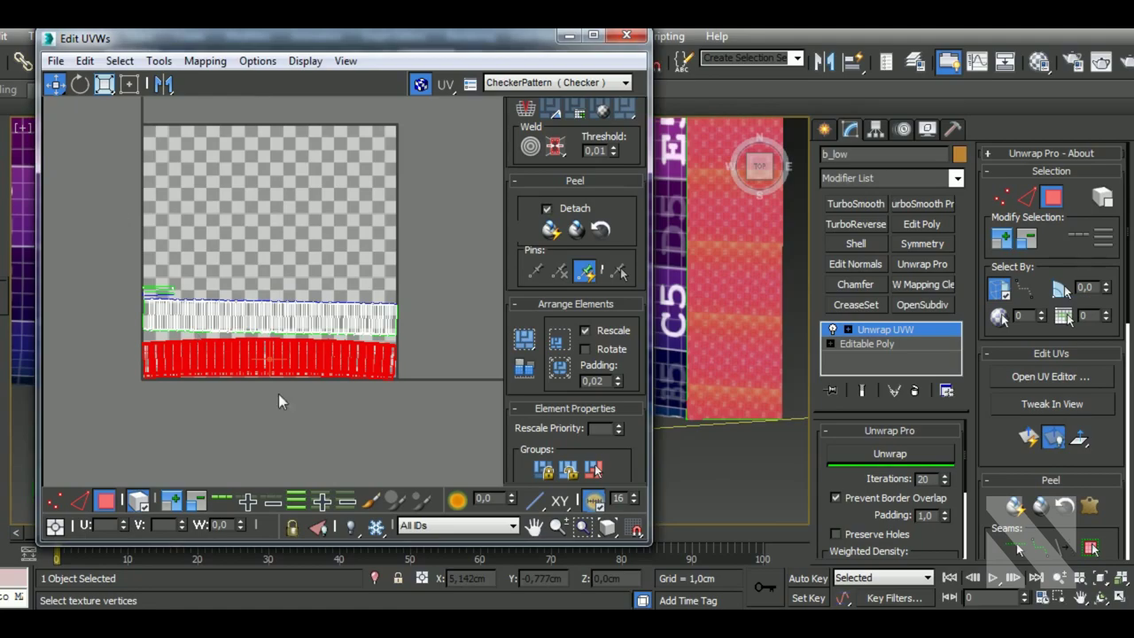
mouse_move(755, 433)
alt+middle_down()
mouse_move(627, 385)
mouse_move(751, 372)
mouse_move(750, 360)
alt+middle_up()
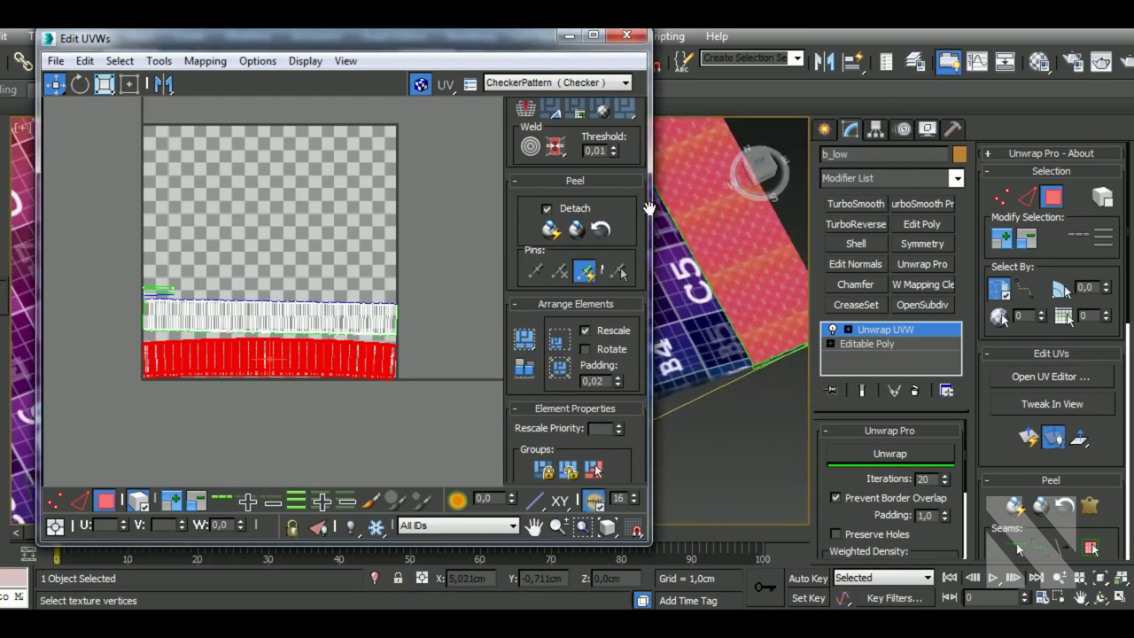
drag(650, 207, 631, 478)
- Straighten and re-unwrap the red strip, then rotate it level
click(574, 220)
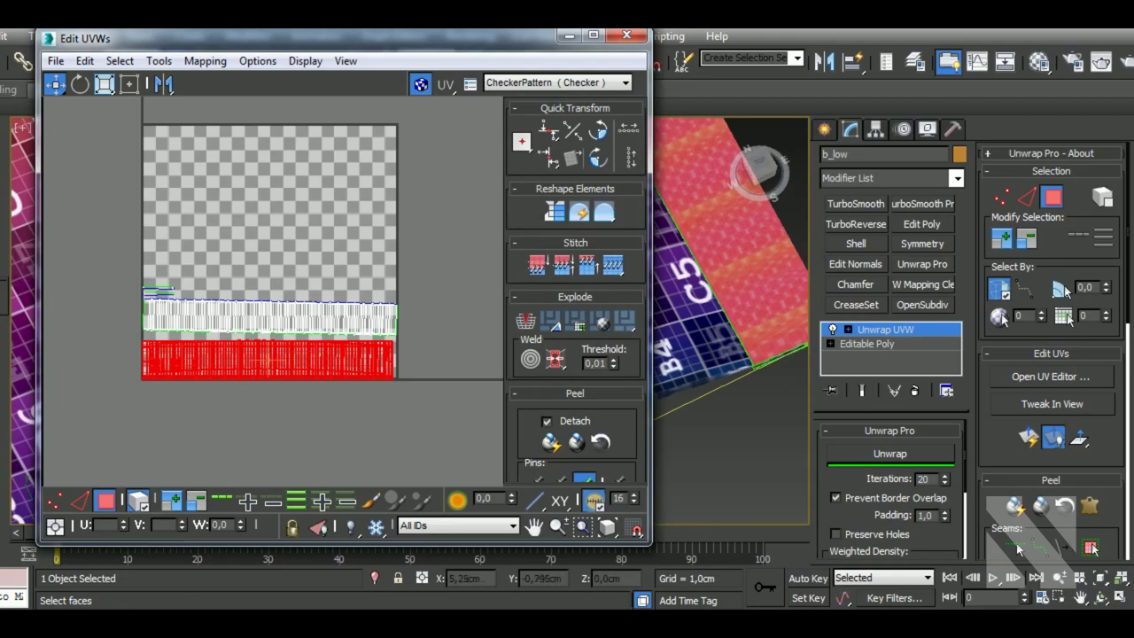
alt+middle_drag(753, 416, 743, 428)
click(875, 456)
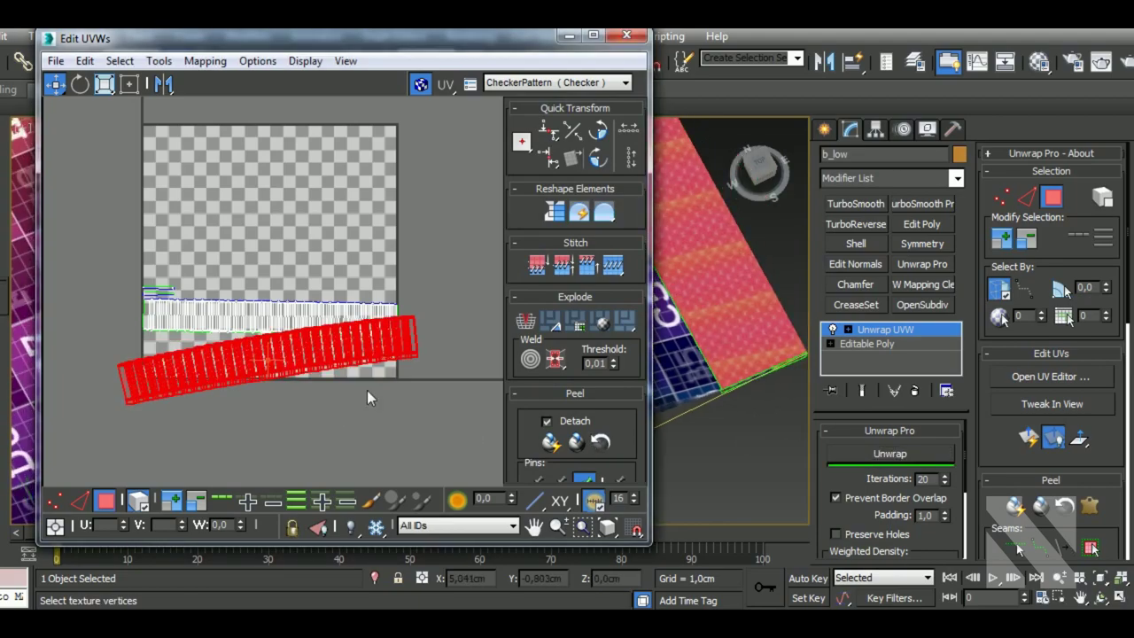
click(80, 83)
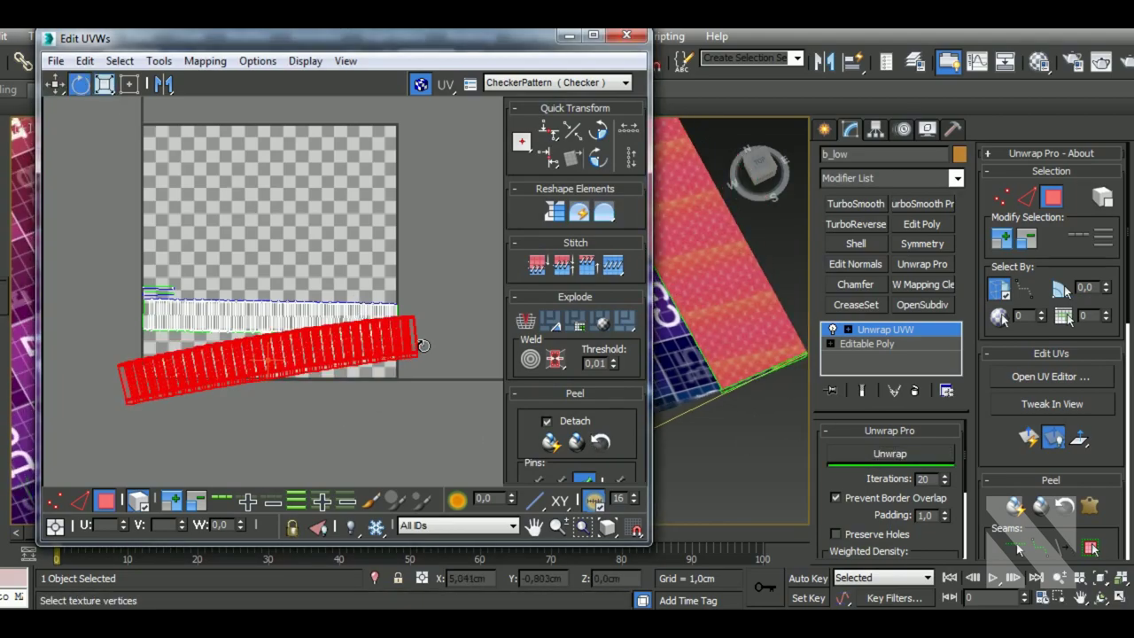
drag(423, 345, 433, 368)
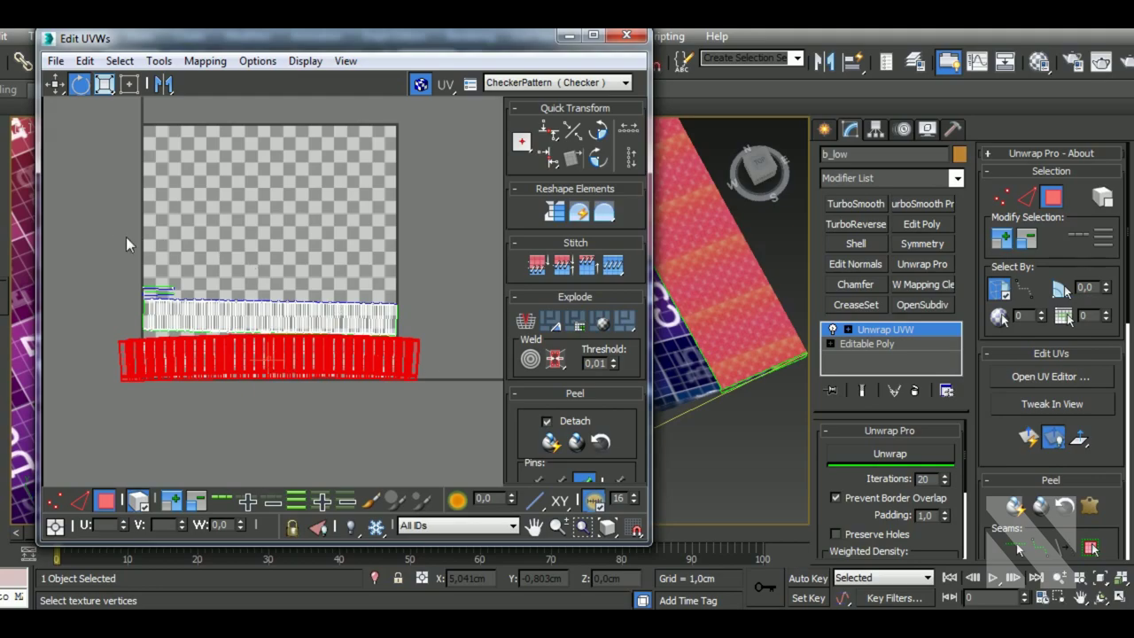
- Pack both strips into the square, level the upper strip, and re-pack them
key(ctrl+a)
scroll(615, 293, down, 3)
click(523, 406)
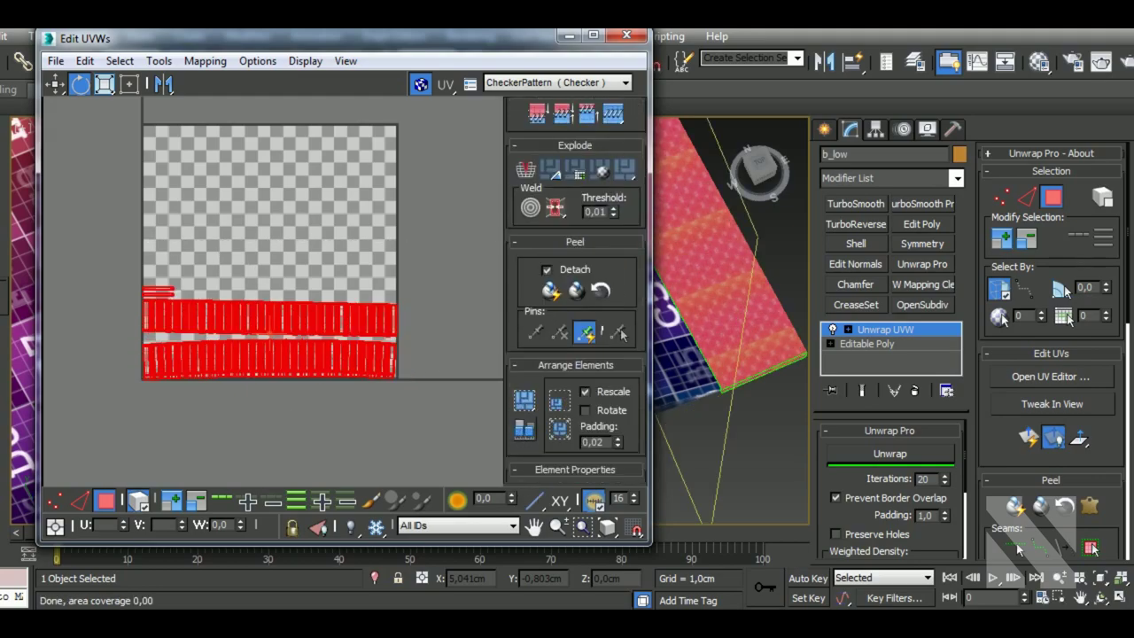
scroll(411, 384, up, 2)
click(443, 335)
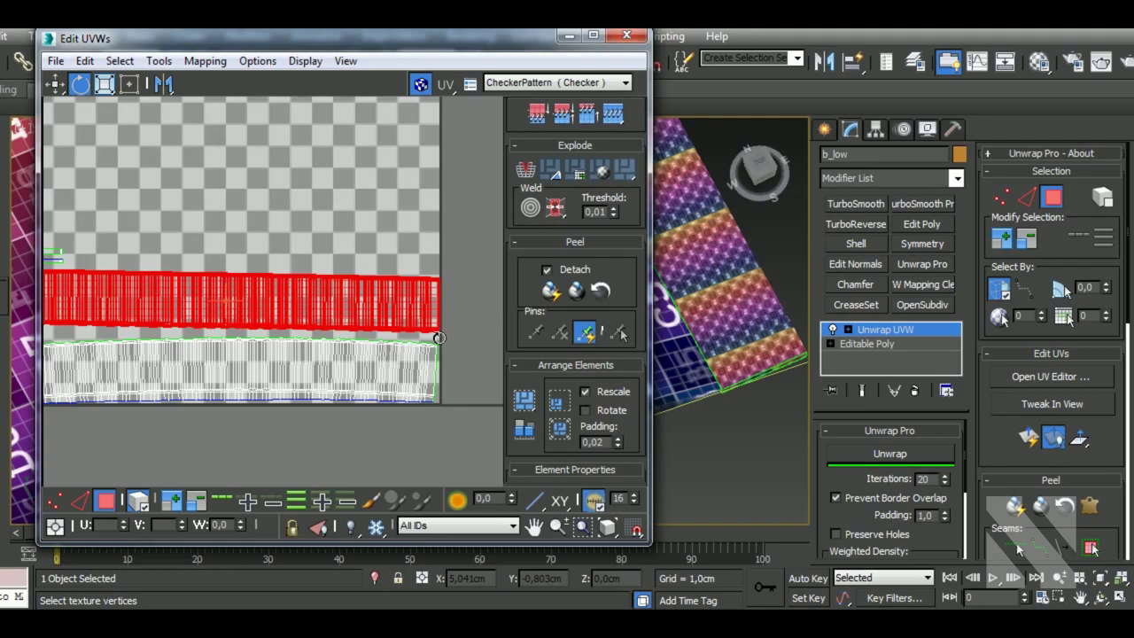
drag(442, 335, 450, 333)
scroll(447, 351, down, 2)
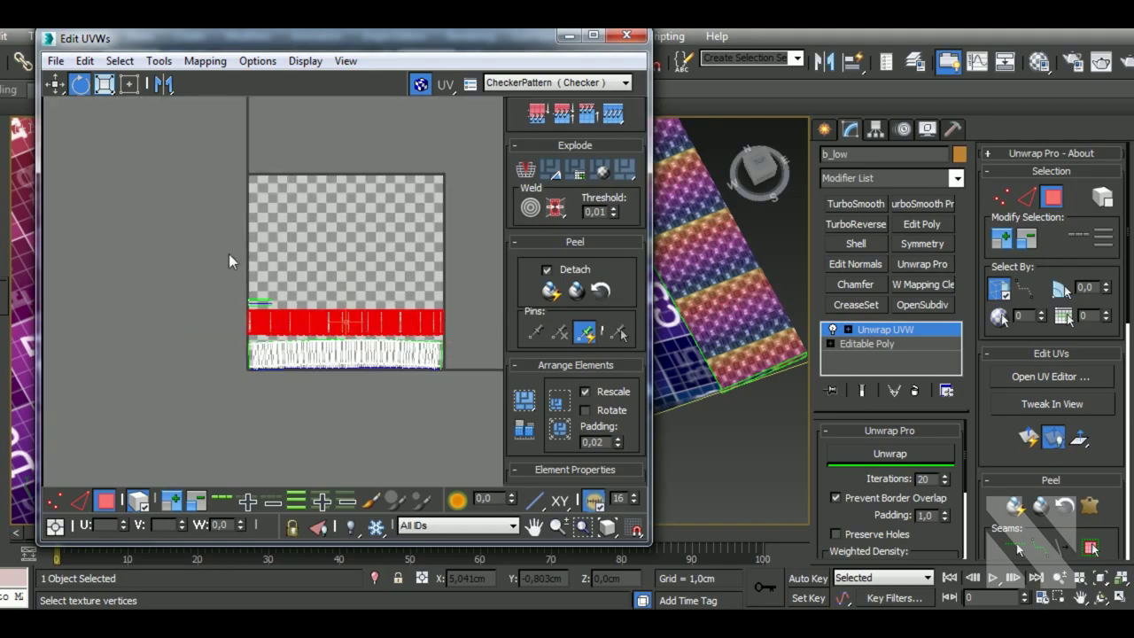
key(ctrl+a)
click(523, 430)
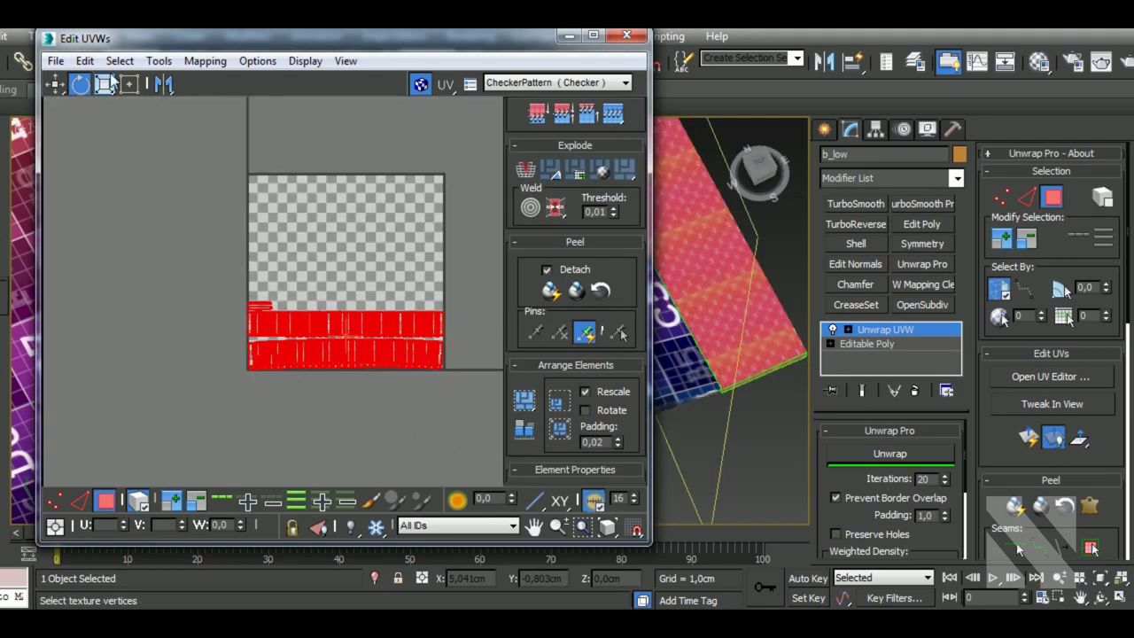
- Shrink the end-band UV shell down to a small block with free-form transform
click(105, 83)
drag(321, 426, 292, 427)
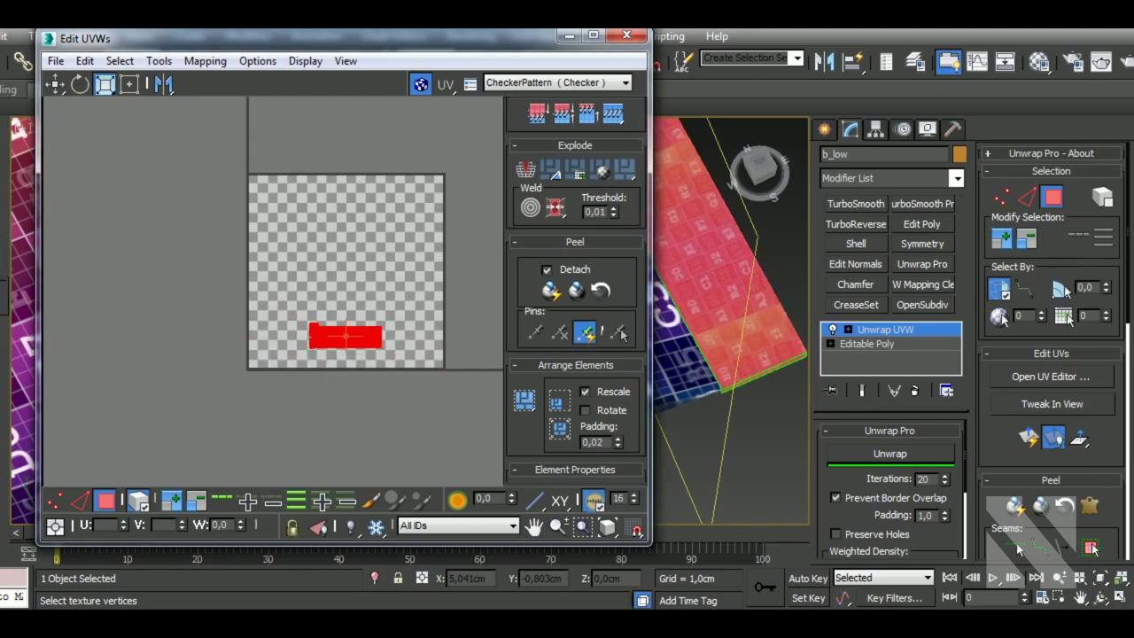
scroll(662, 377, up, 4)
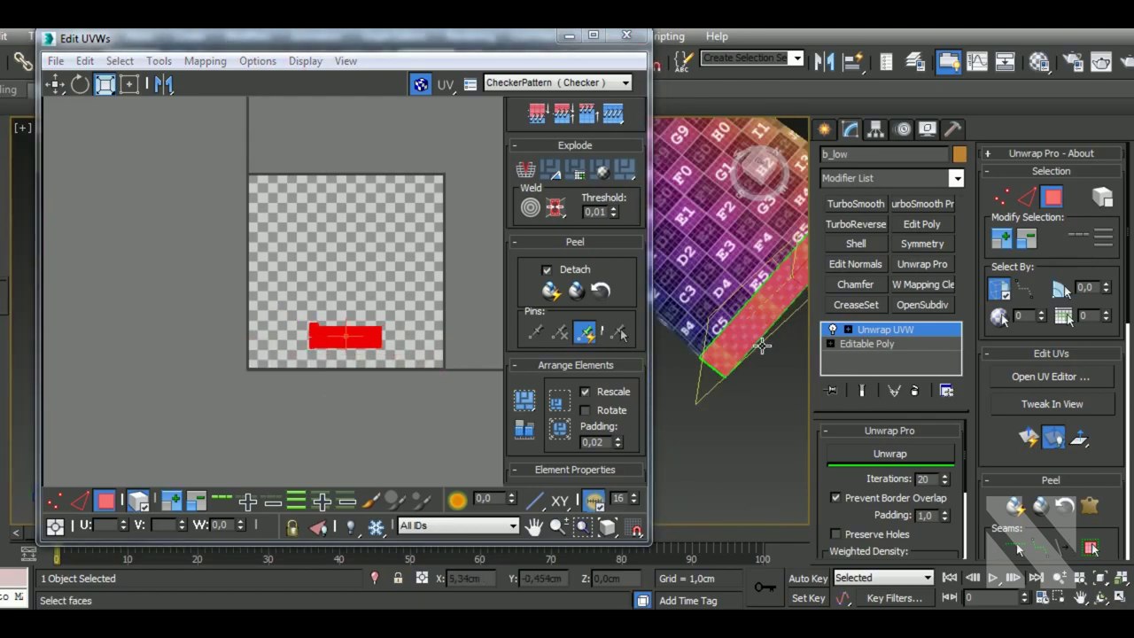
drag(388, 346, 412, 468)
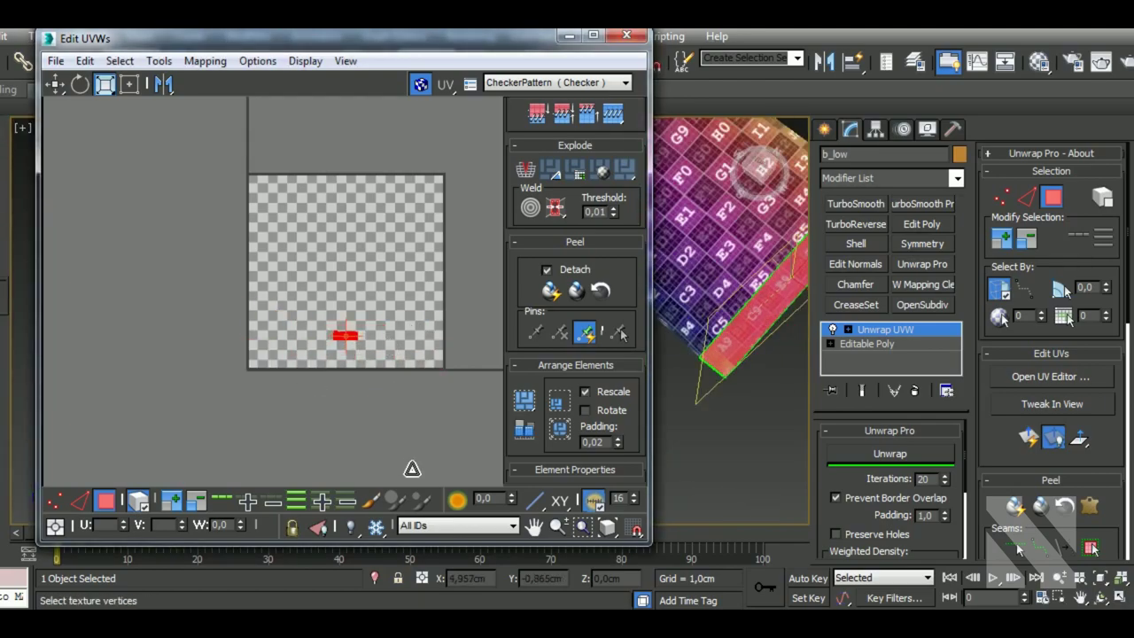
- Close the UV editor and exit face editing on the tube body
click(636, 37)
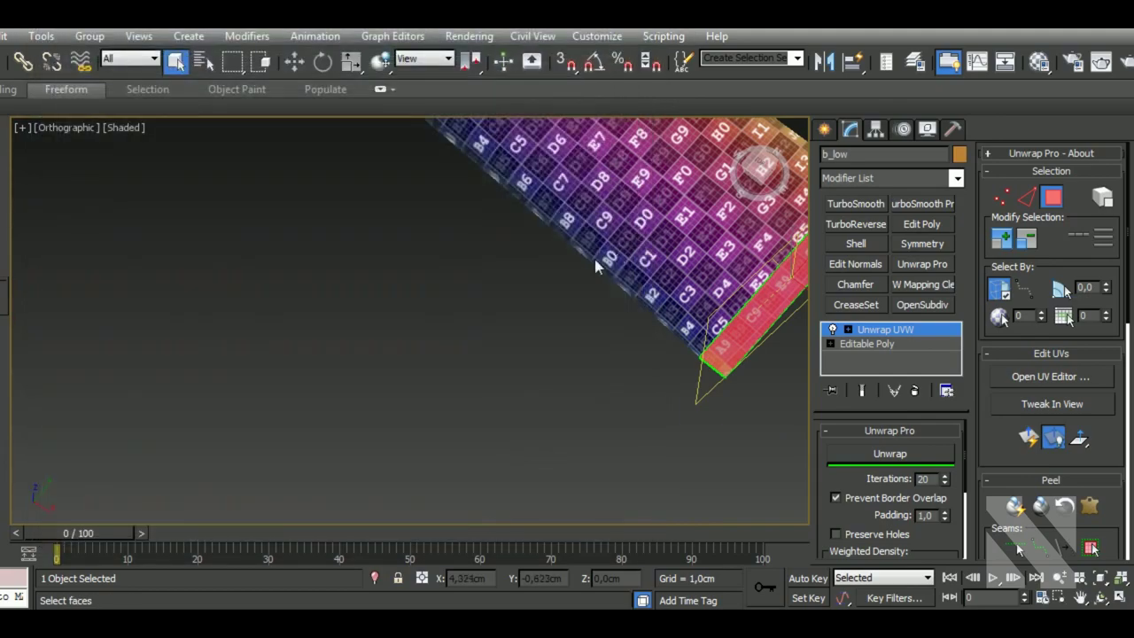
scroll(656, 342, down, 5)
click(863, 330)
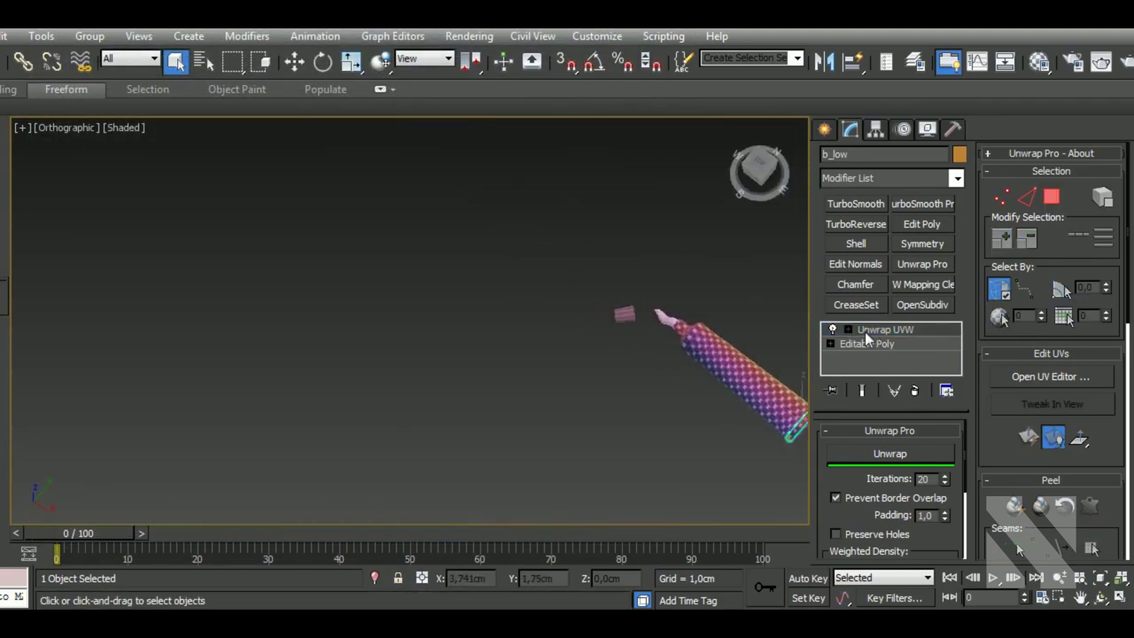
scroll(590, 363, up, 4)
- Add an Unwrap UVW modifier to c_low and select all its UV faces
click(590, 363)
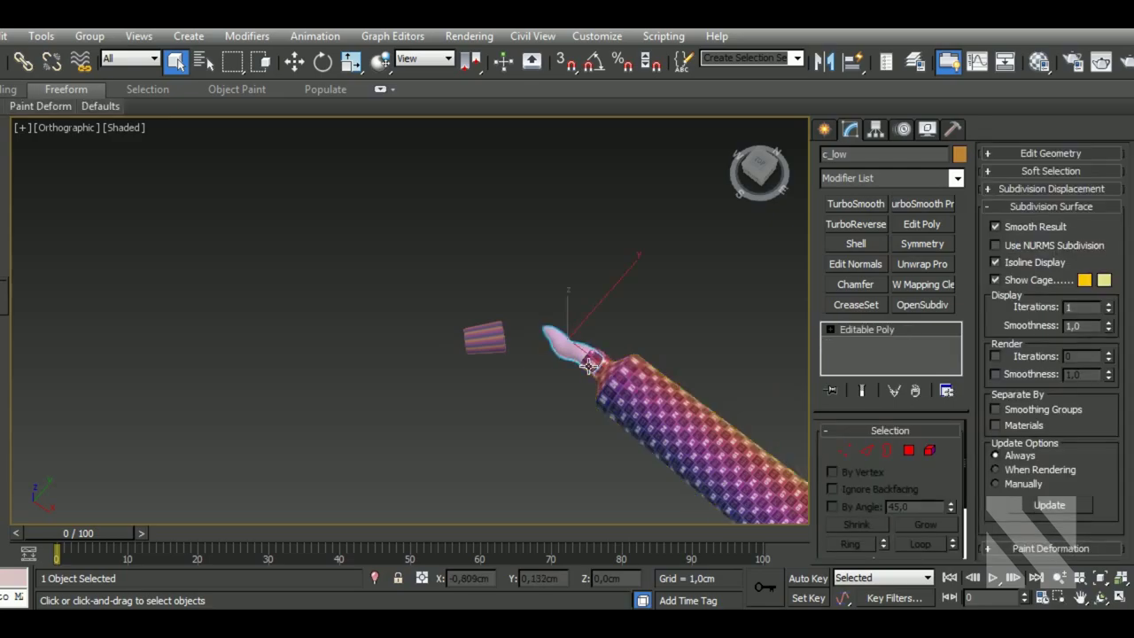
scroll(589, 363, up, 4)
scroll(590, 363, down, 1)
click(922, 264)
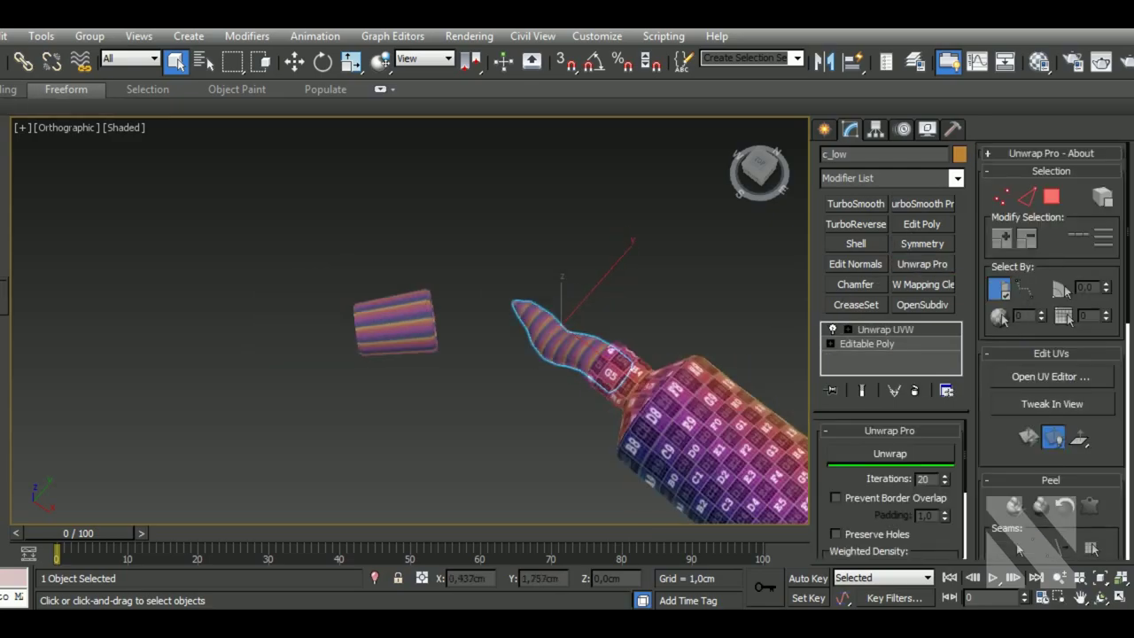
click(1052, 376)
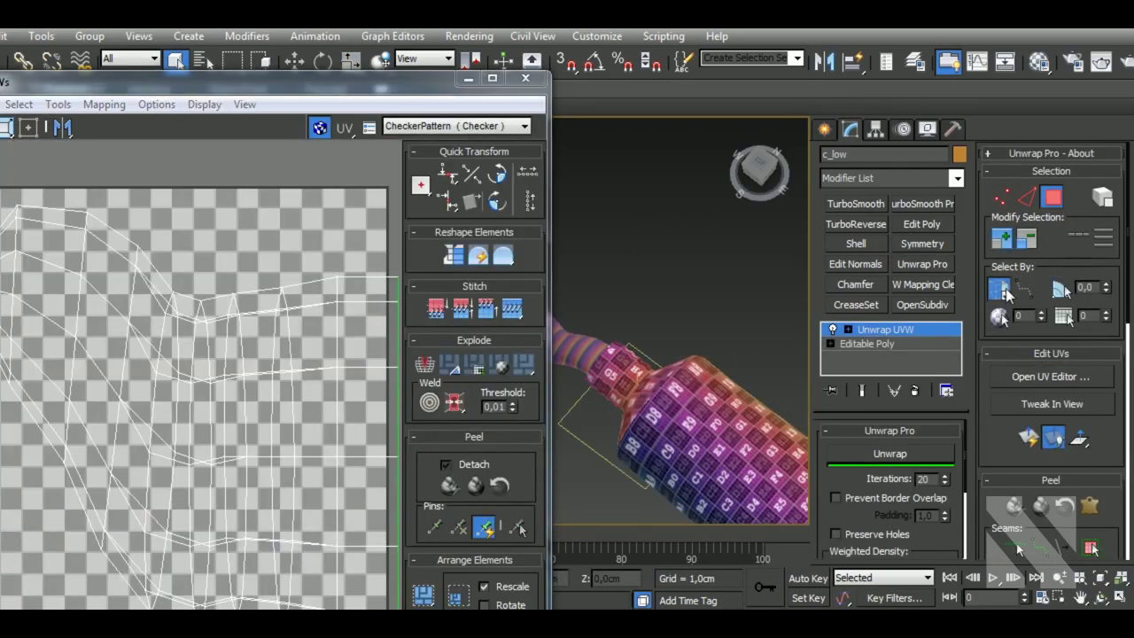
scroll(780, 266, down, 3)
scroll(780, 266, down, 2)
drag(800, 253, 558, 416)
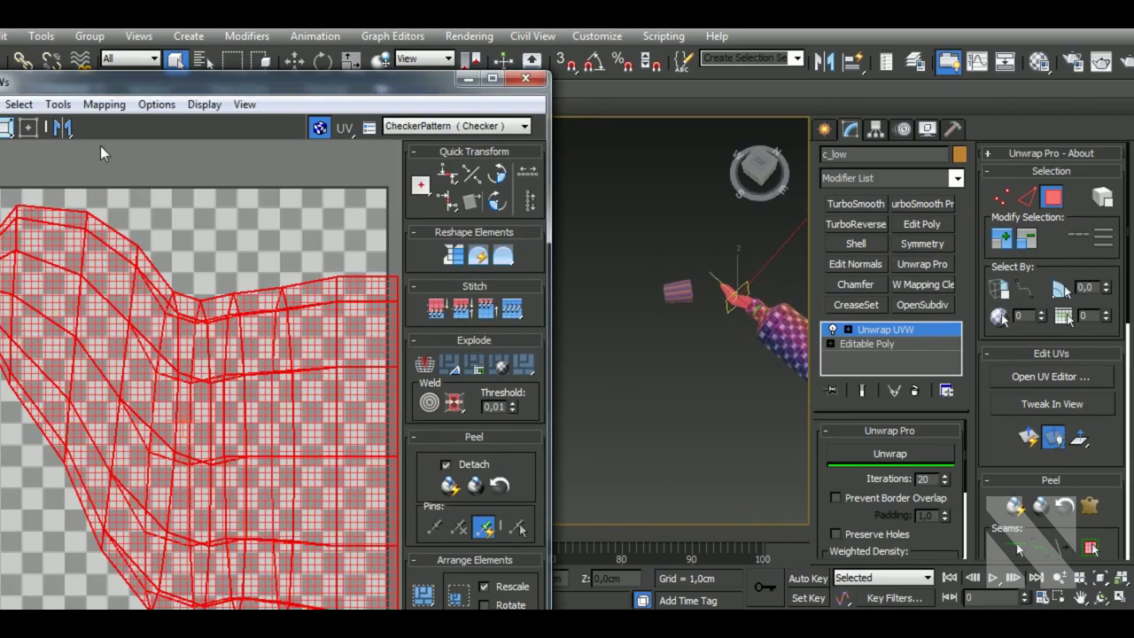
- Apply Normal Mapping to the tip's UVs, splitting them into strip shells
click(104, 103)
click(113, 148)
click(62, 42)
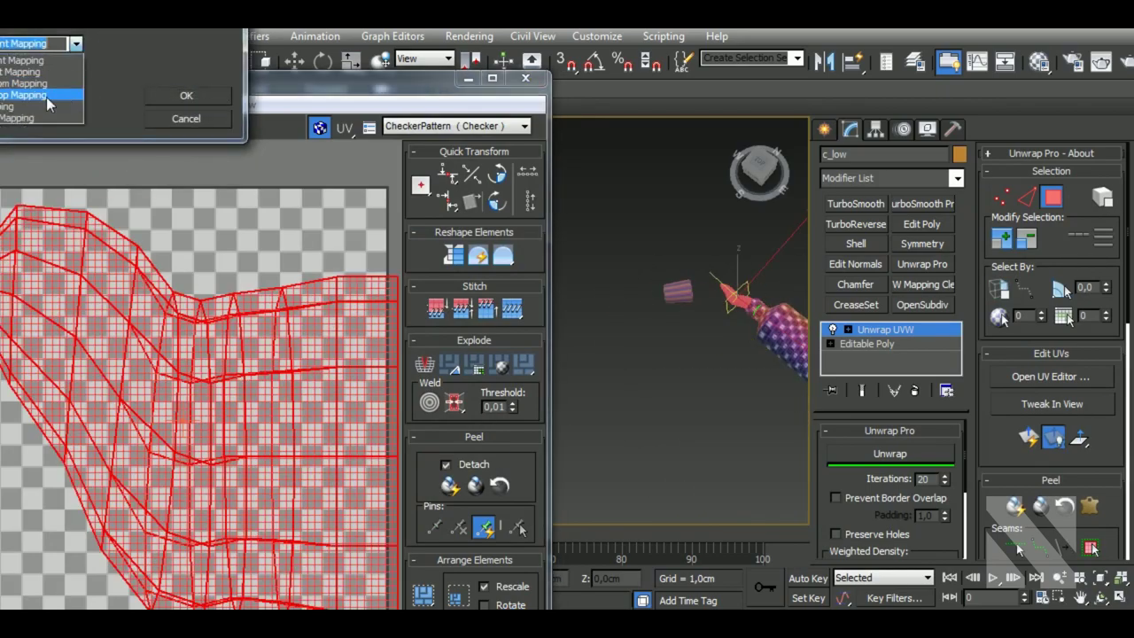
click(47, 95)
click(186, 95)
scroll(507, 230, down, 3)
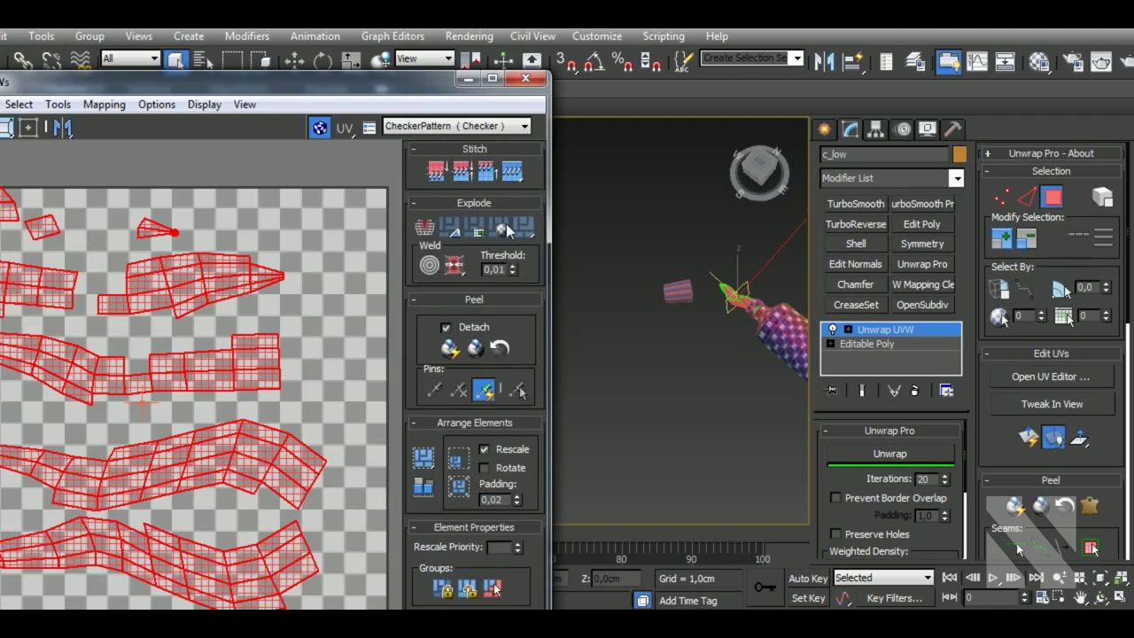
- Pack the tip's new UV shells into the tile
click(425, 458)
scroll(673, 293, up, 2)
scroll(673, 293, up, 2)
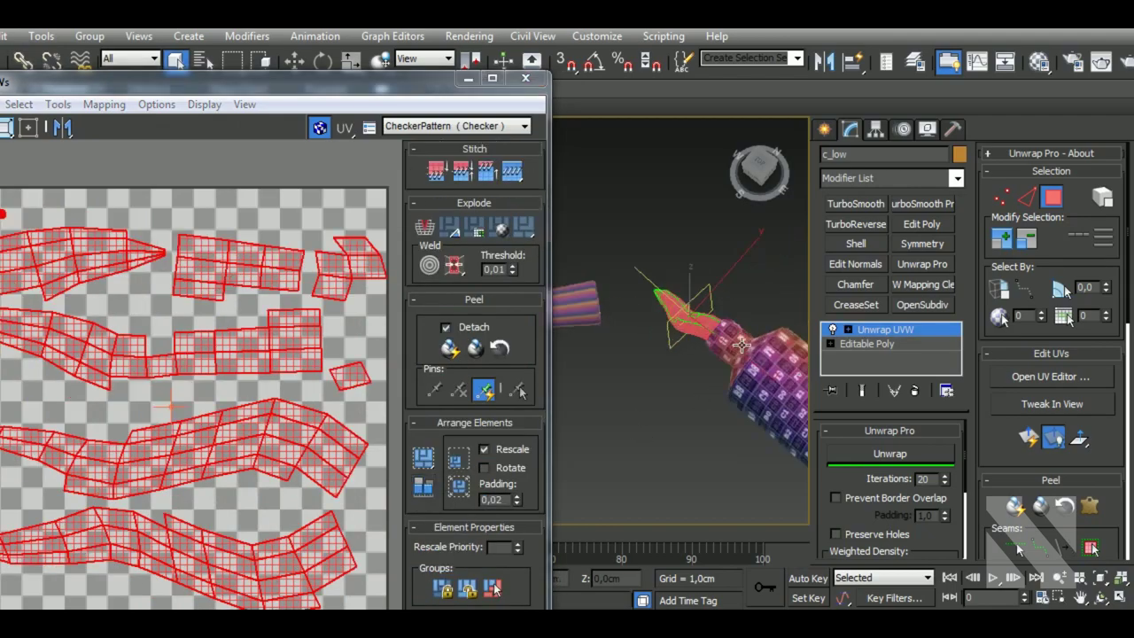
scroll(674, 292, up, 3)
- In Edge mode, select seam edges and stitch several shells together with Shift+S
click(1025, 196)
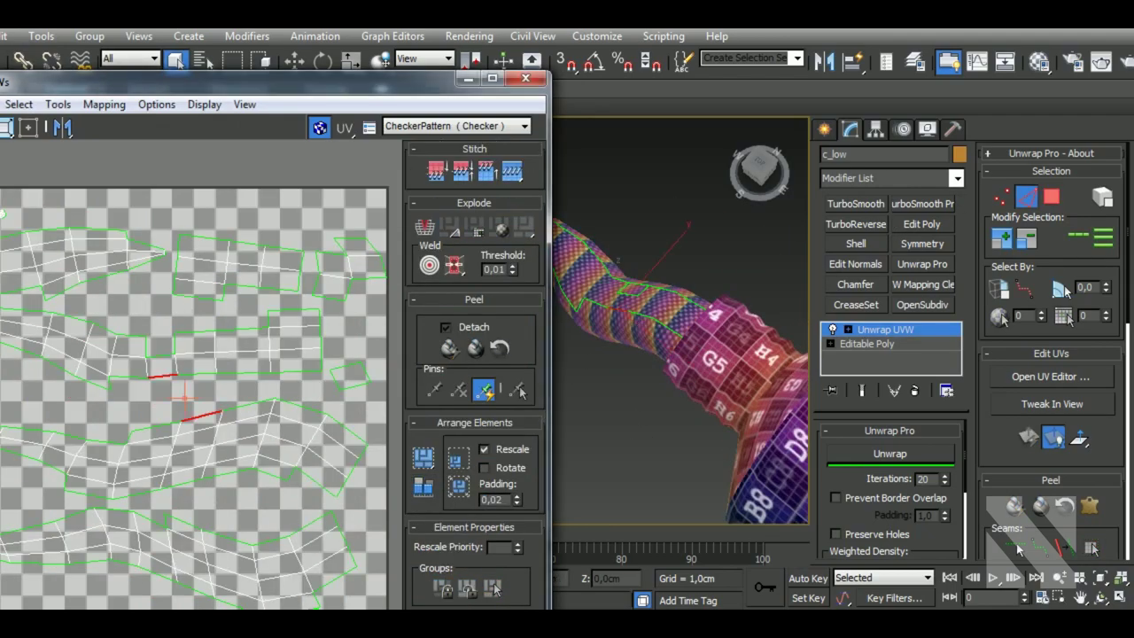
double_click(269, 414)
key(shift+s)
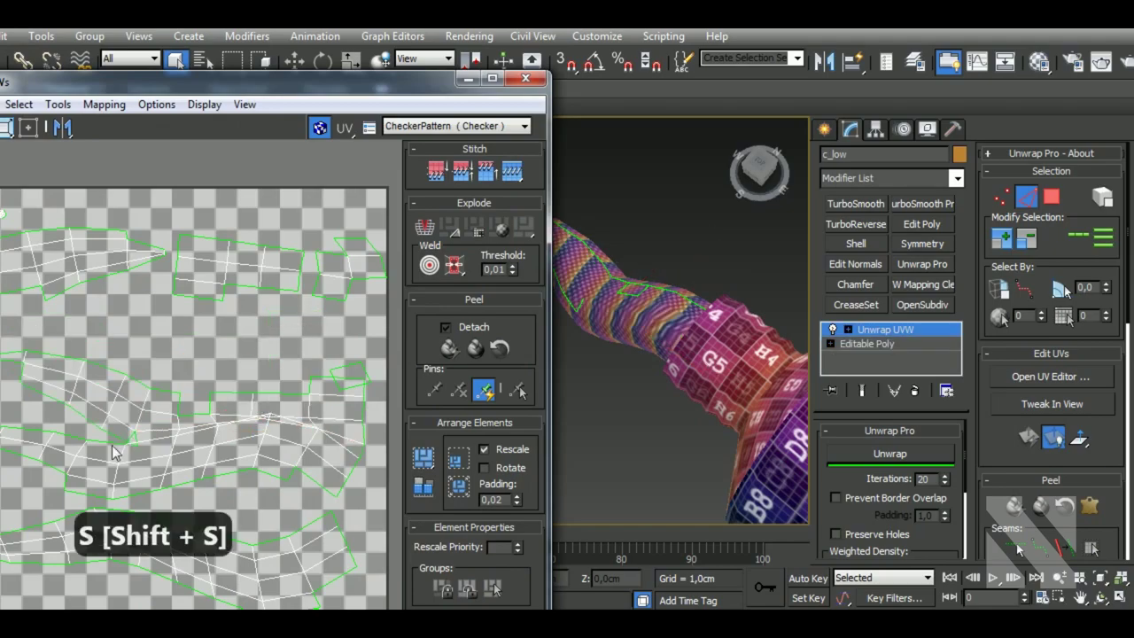
double_click(115, 443)
click(117, 440)
click(669, 299)
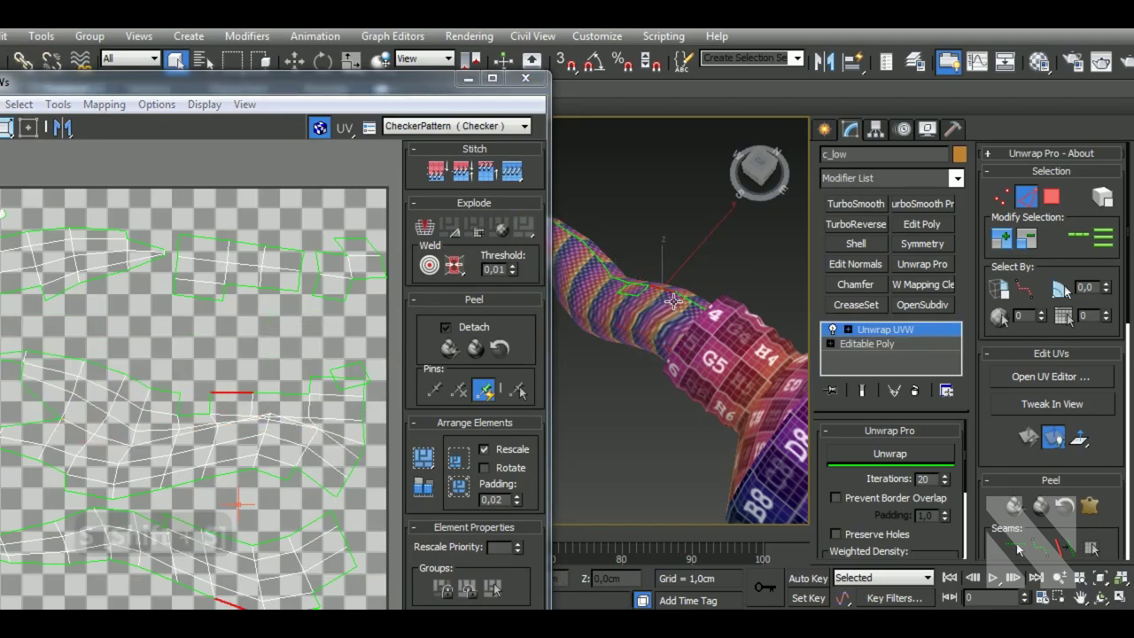
key(shift+s)
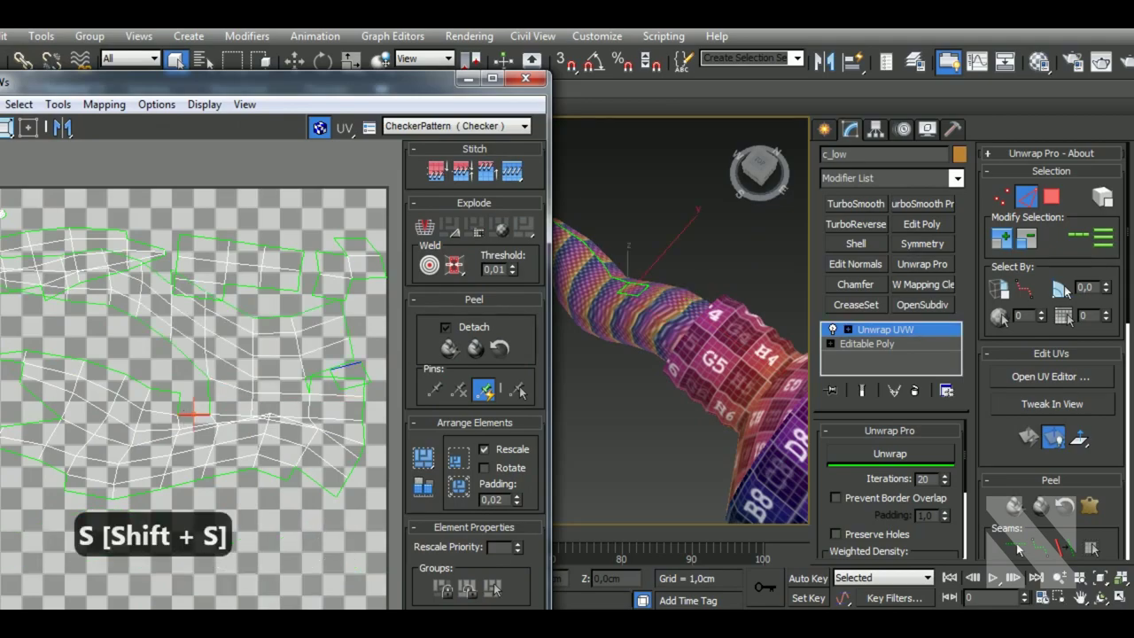
key(shift+s)
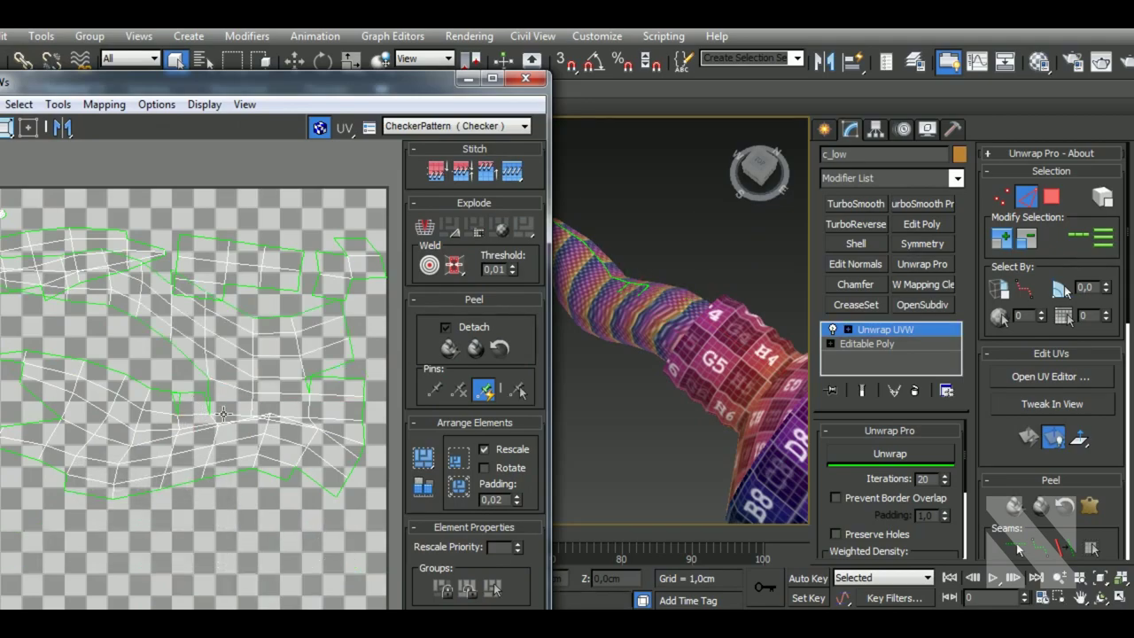
key(shift+s)
key(shift+s)
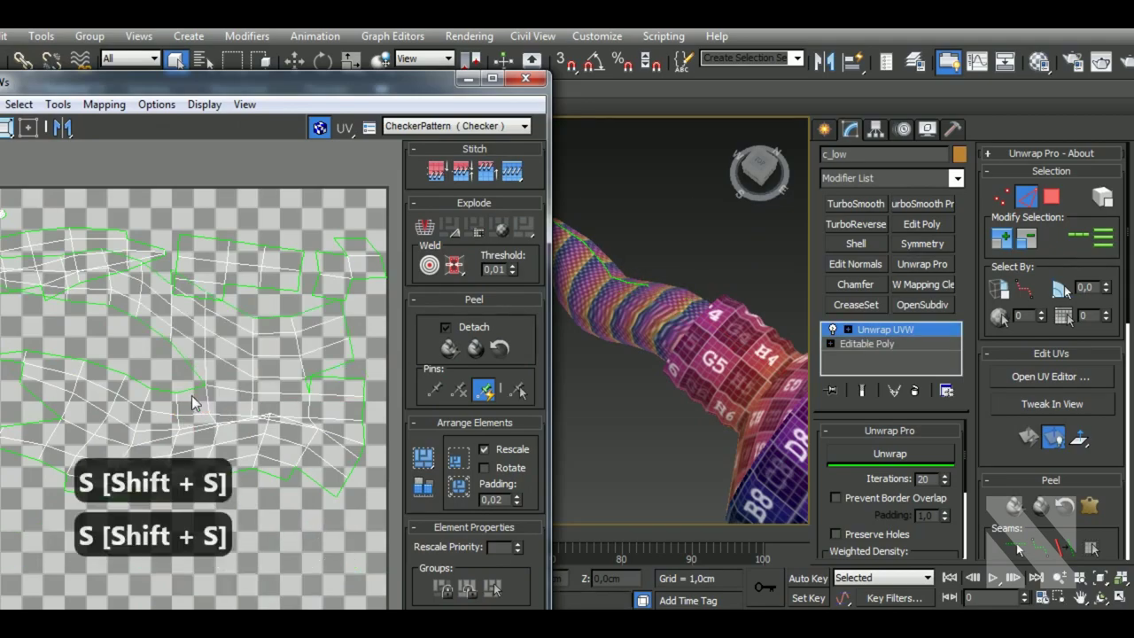
- Stitch the remaining seams and move the Edit UVWs window fully on screen
double_click(194, 395)
right_click(194, 395)
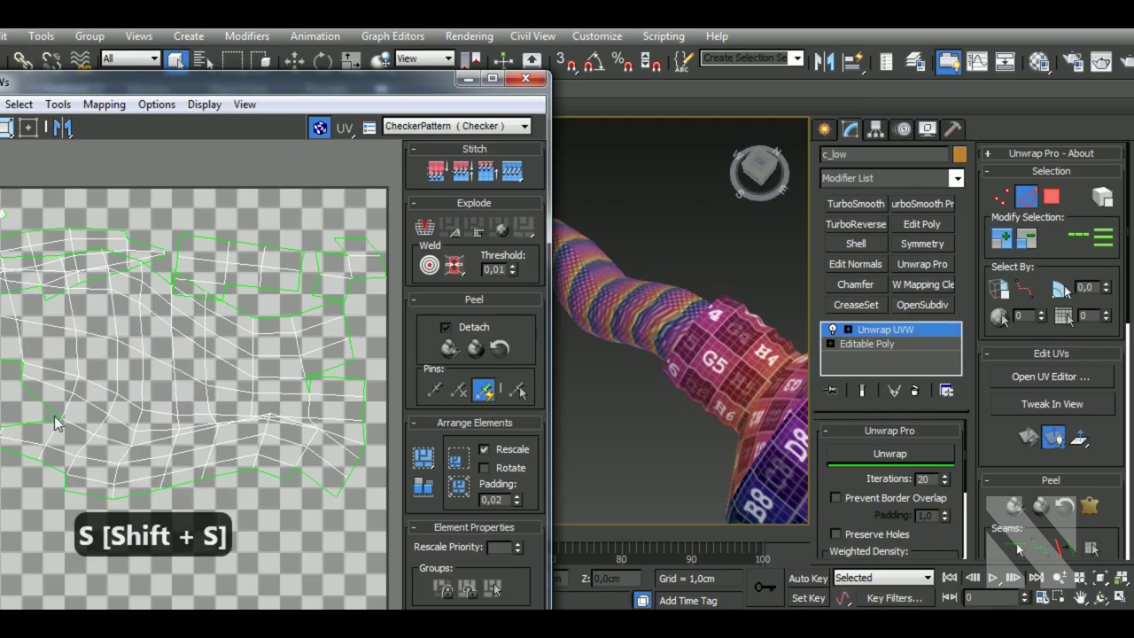
key(shift+s)
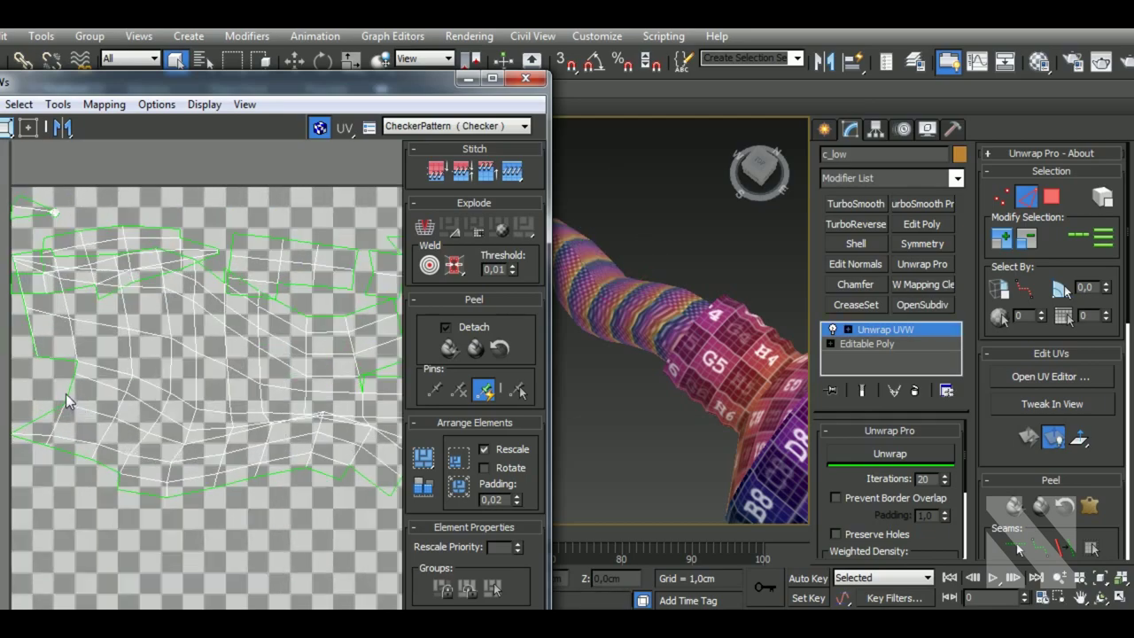
click(68, 399)
key(shift+s)
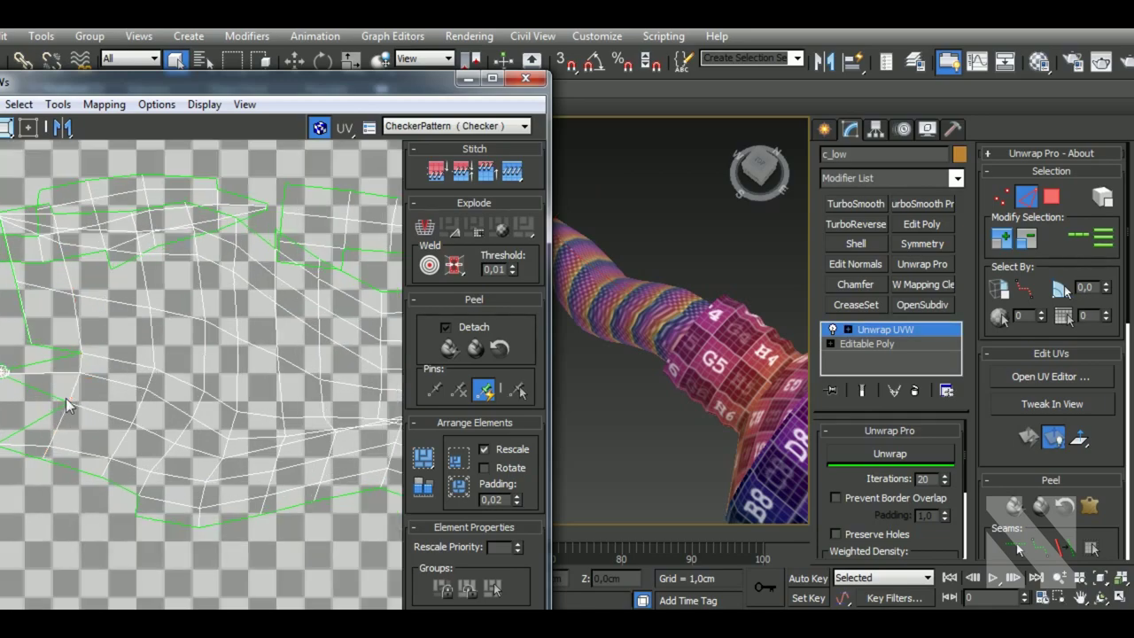
middle_drag(66, 405, 120, 463)
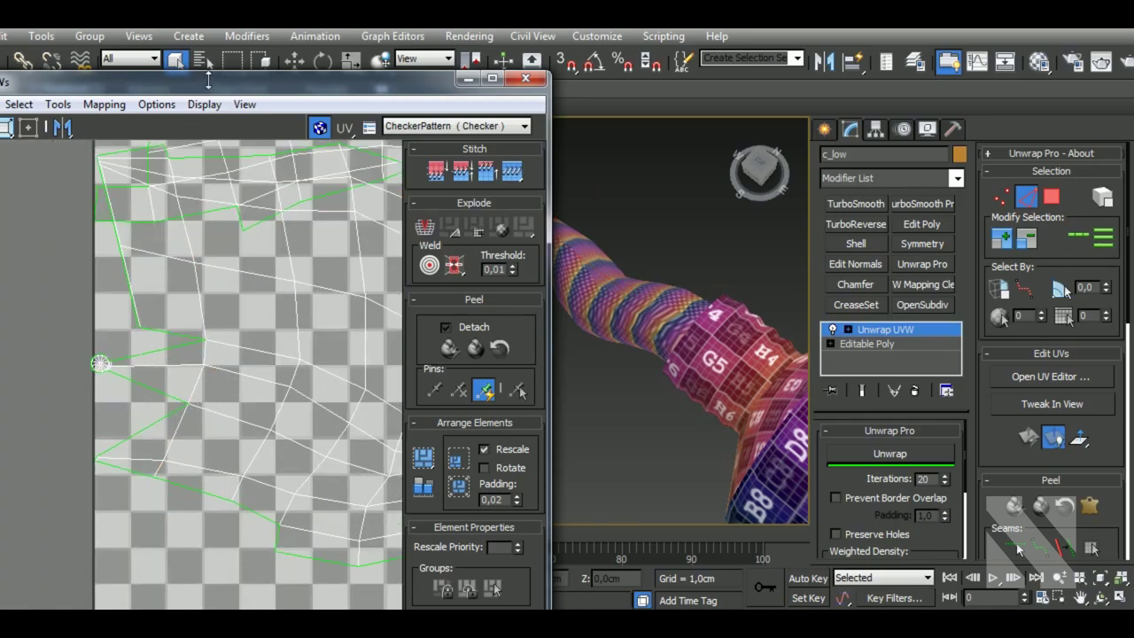
drag(208, 80, 301, 71)
- Select all the tip's UV faces and apply Detach Edge Verts from the quad menu
click(96, 447)
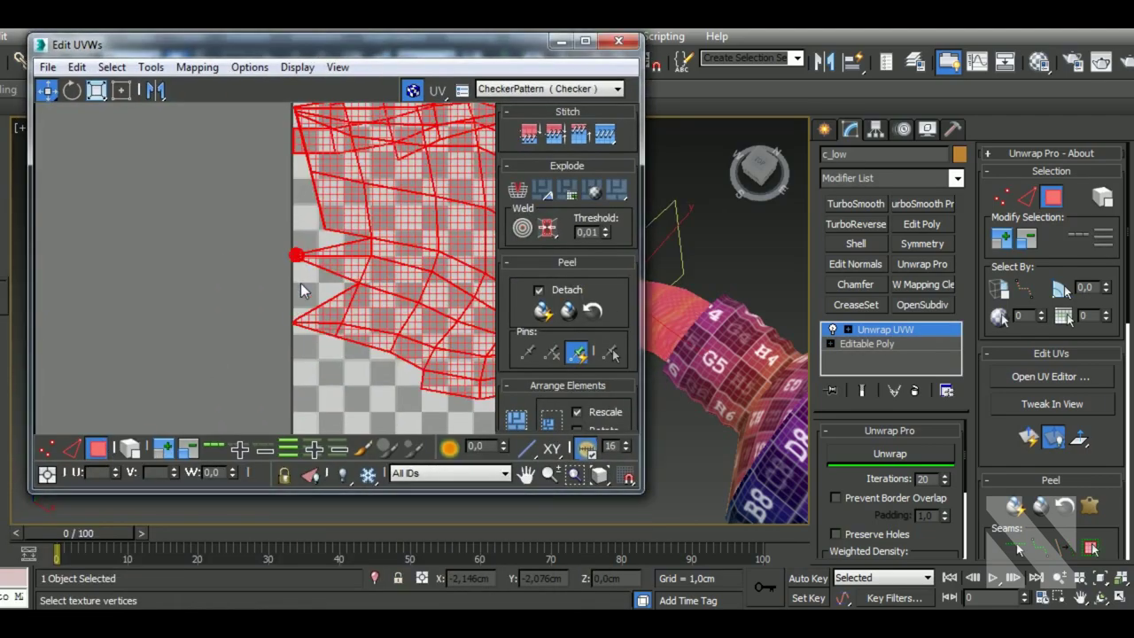
scroll(296, 257, up, 3)
scroll(283, 265, up, 3)
scroll(235, 212, up, 2)
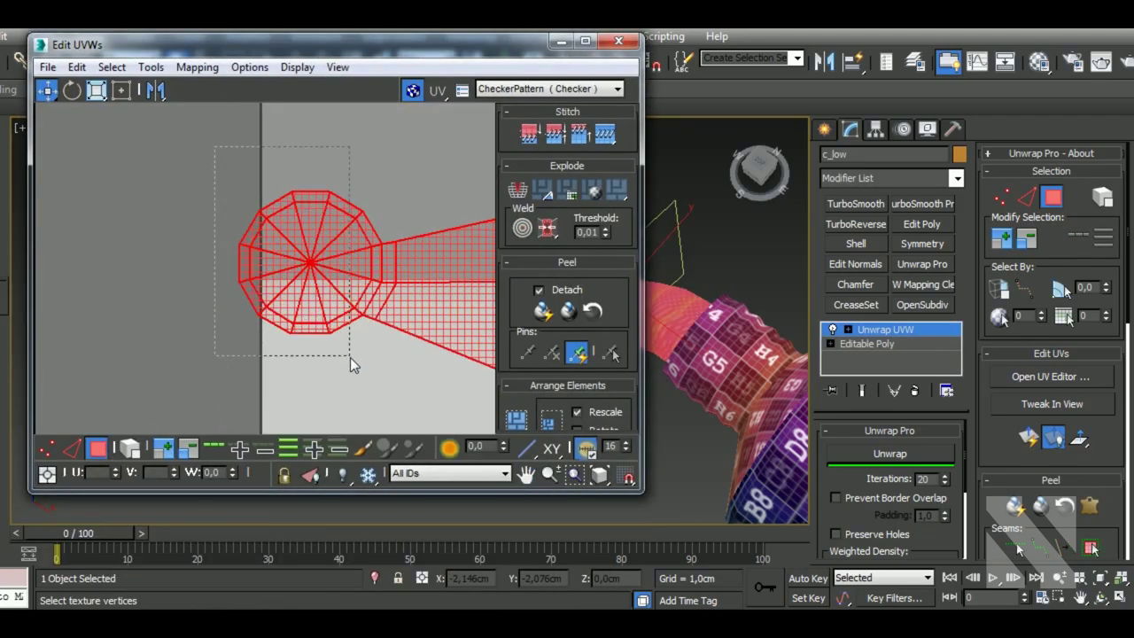
scroll(394, 279, up, 2)
right_click(356, 265)
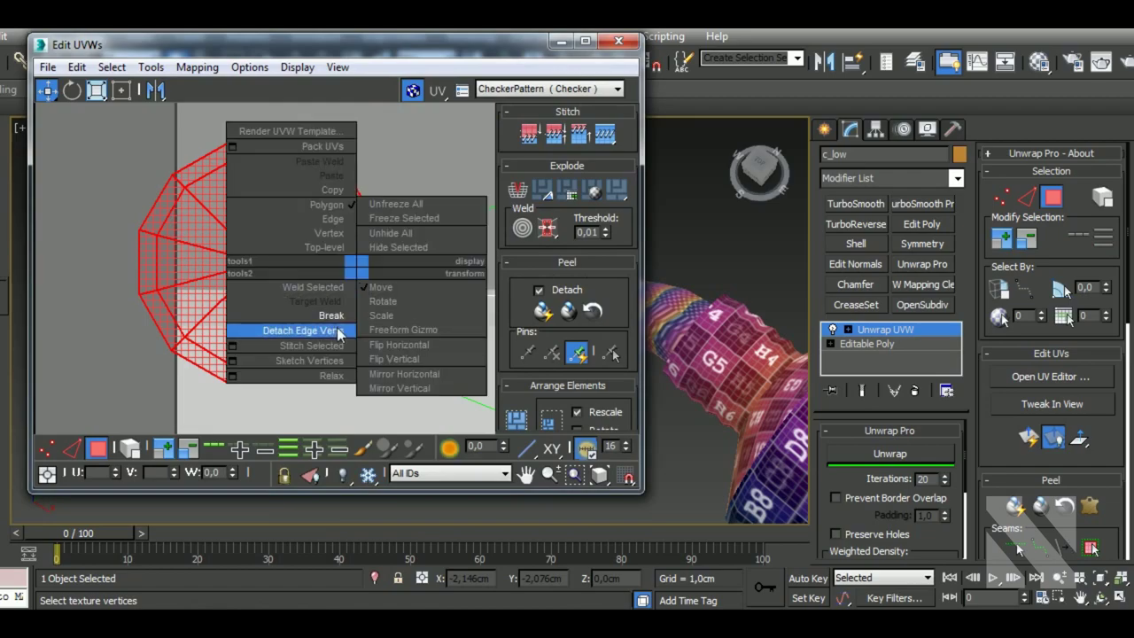
click(336, 331)
scroll(159, 248, down, 4)
scroll(159, 248, down, 2)
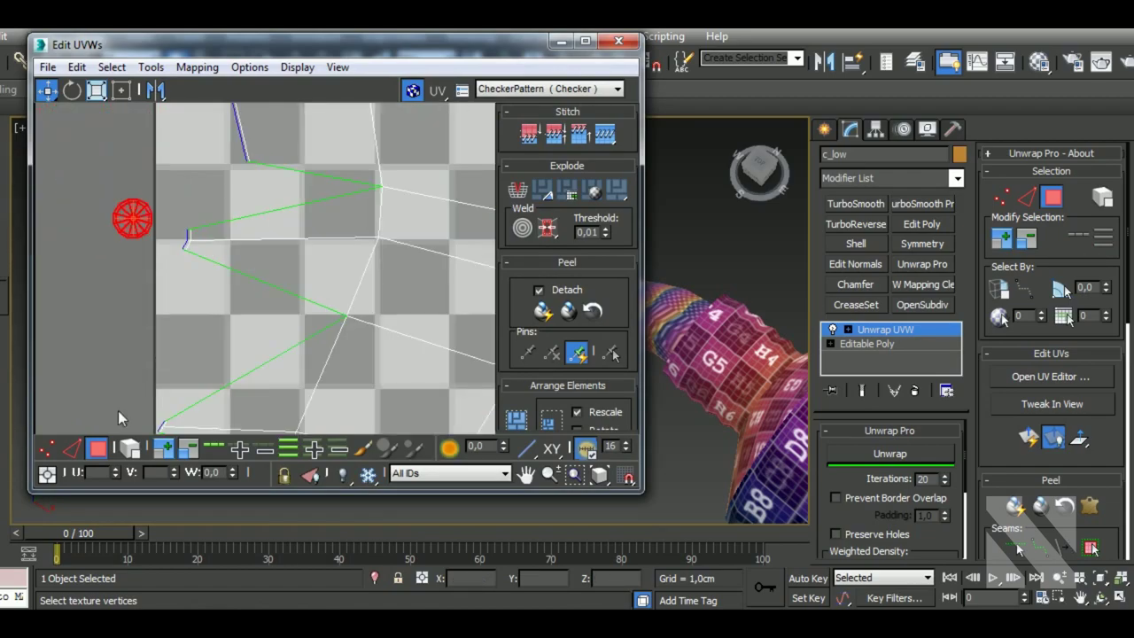
- Stitch the seam edges with Shift+S in Edge mode, then select all UV faces
click(72, 448)
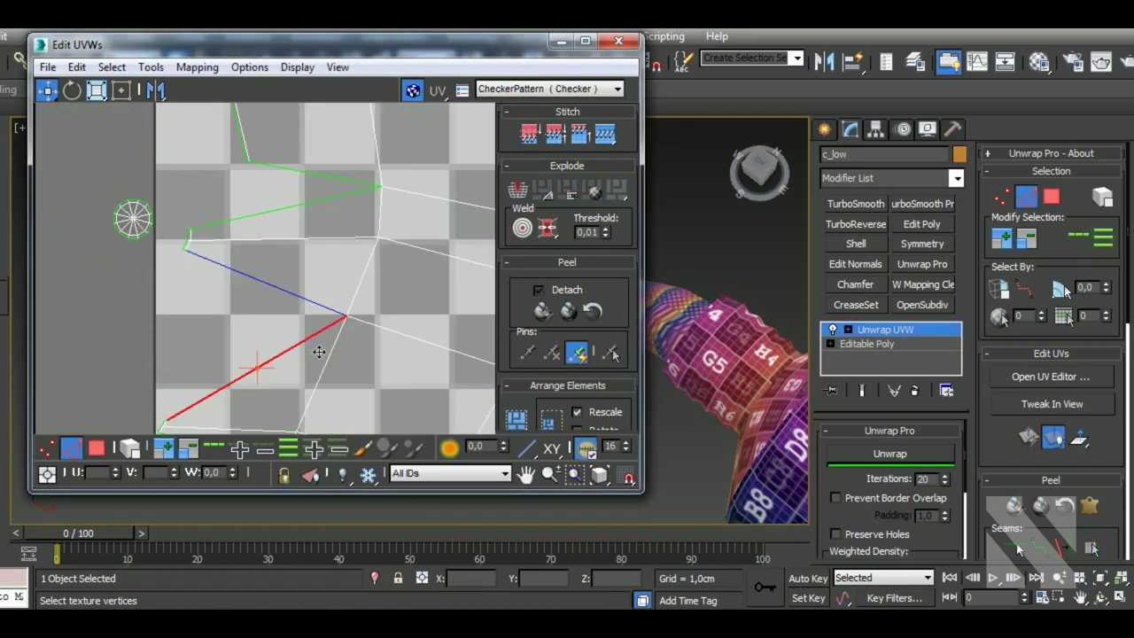
key(shift+s)
scroll(307, 328, down, 3)
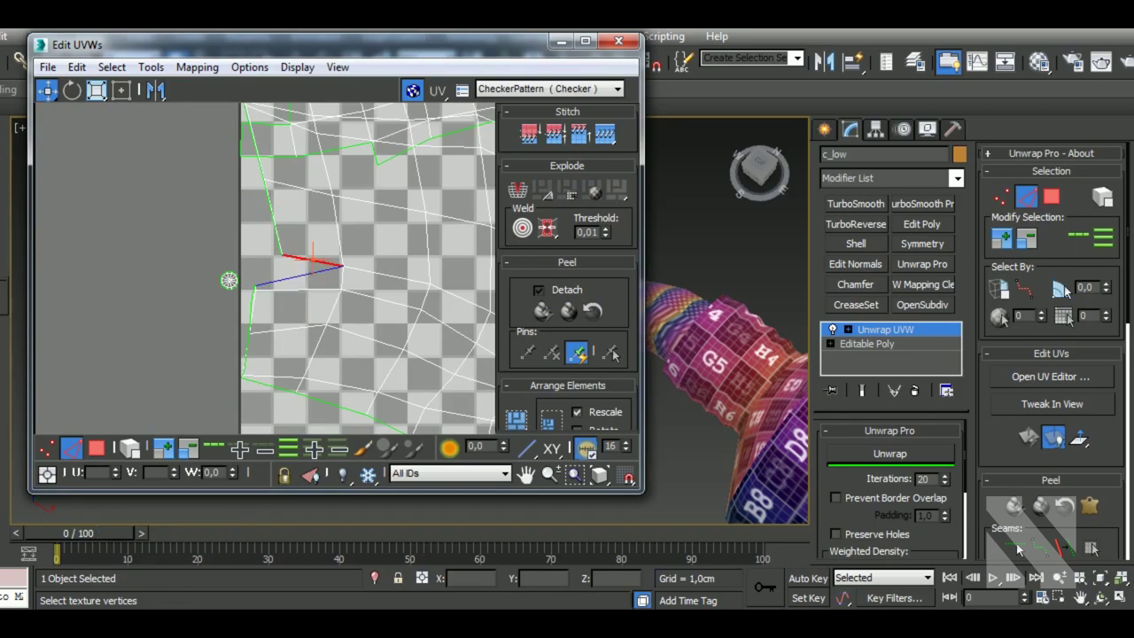
key(shift+s)
scroll(310, 296, down, 3)
scroll(310, 296, down, 3)
scroll(319, 306, down, 2)
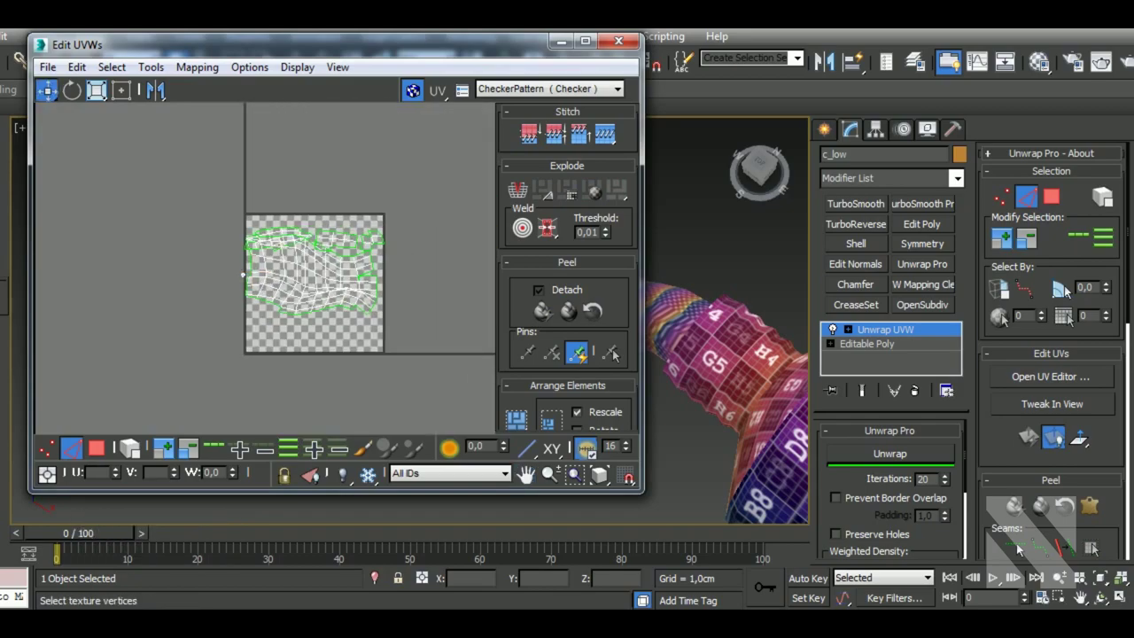
scroll(243, 275, up, 3)
key(shift+s)
scroll(381, 275, down, 3)
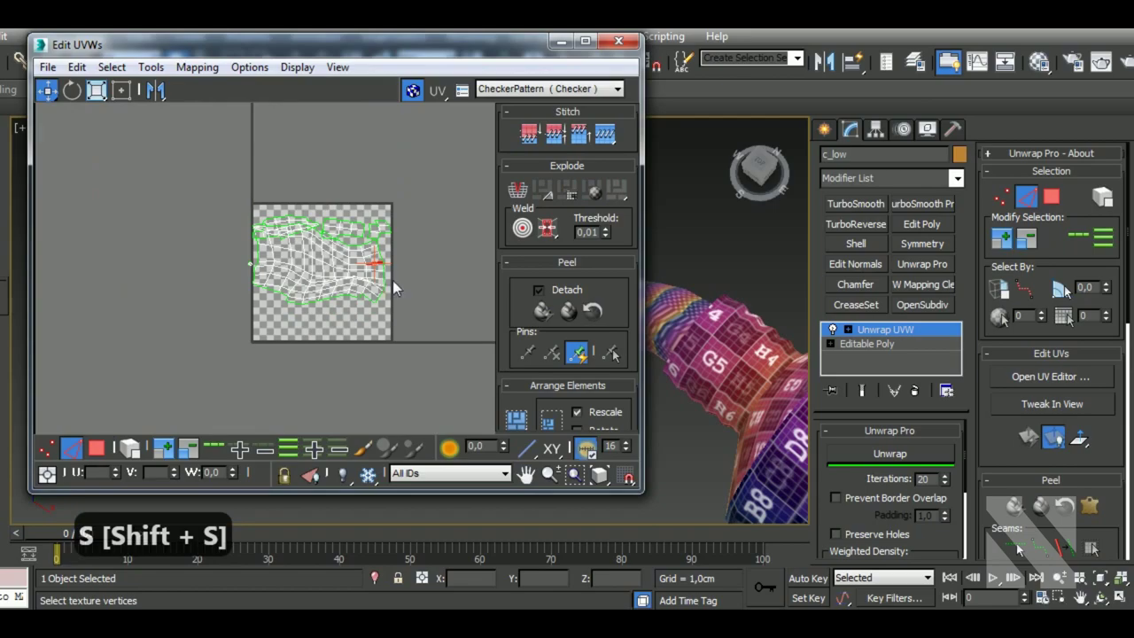
click(104, 450)
key(ctrl+a)
- Re-unwrap the tube tip's UV mesh and pack its elements into the tile
click(892, 459)
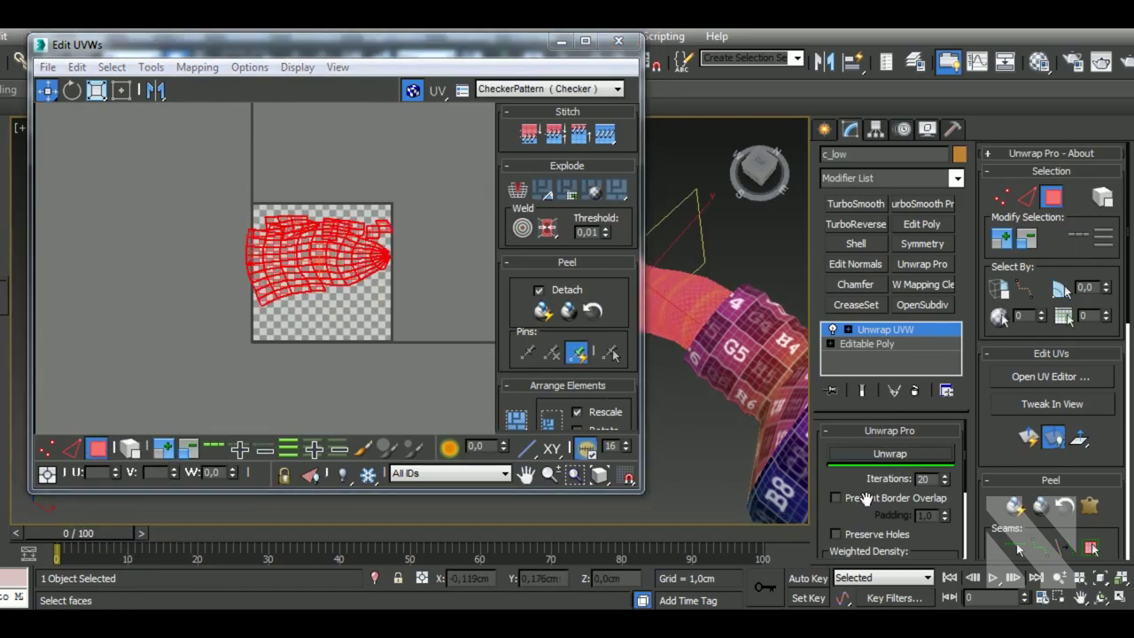
middle_drag(345, 309, 348, 324)
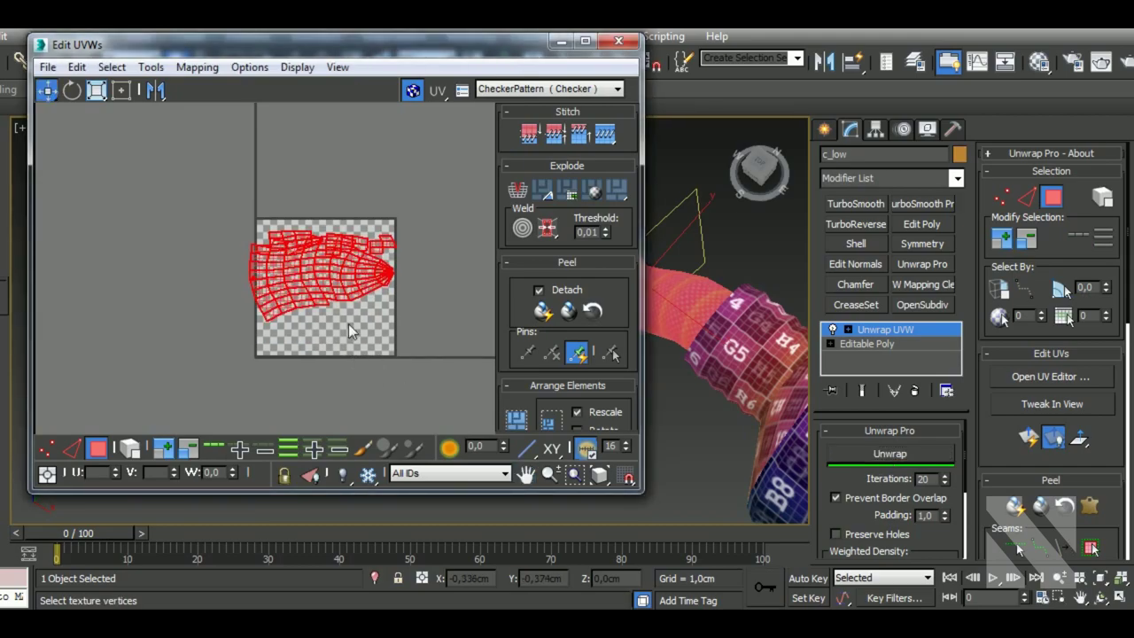
click(520, 421)
drag(544, 419, 544, 253)
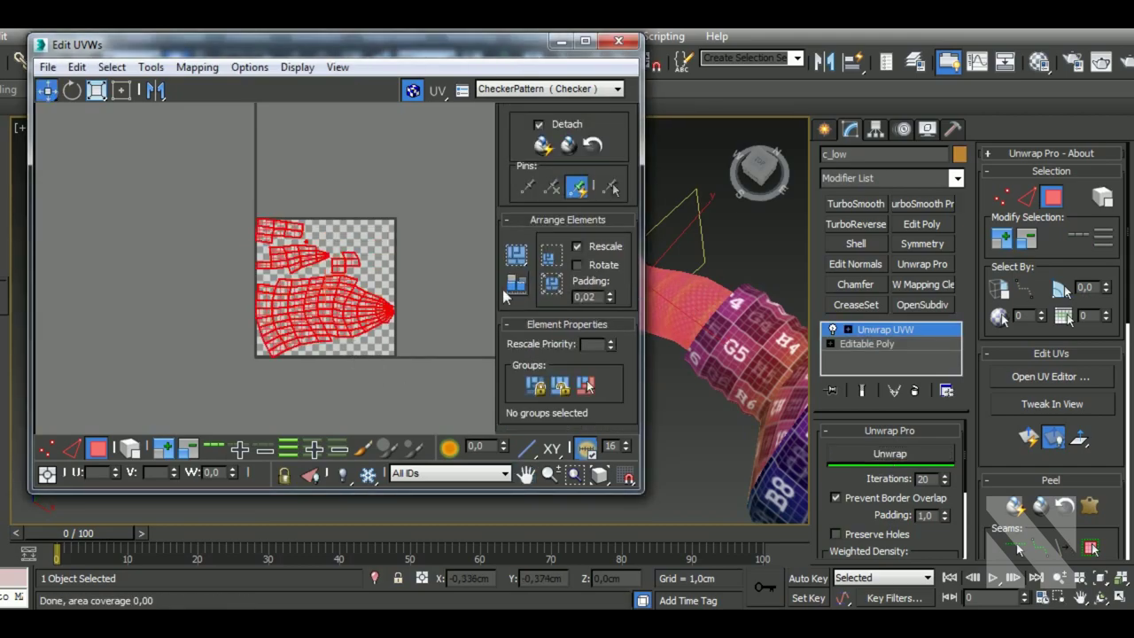
scroll(335, 316, up, 3)
- In edge mode, stitch the long border loop and the red-blue edge pair, undoing a bad stitch
click(74, 448)
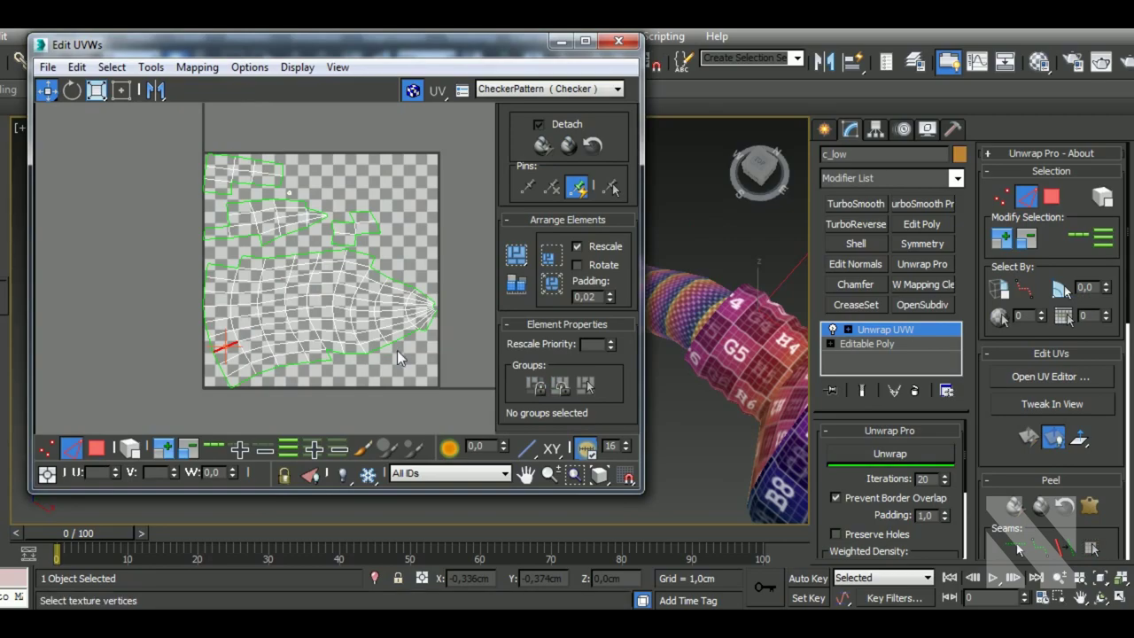
double_click(373, 353)
key(shift+s)
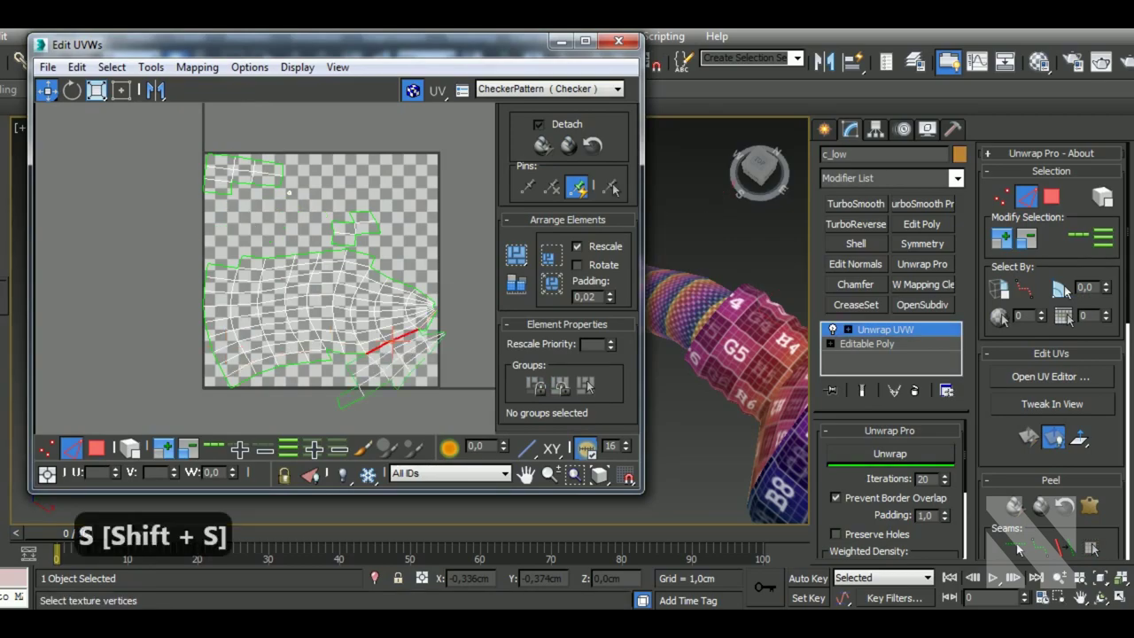
scroll(347, 358, up, 3)
key(shift+s)
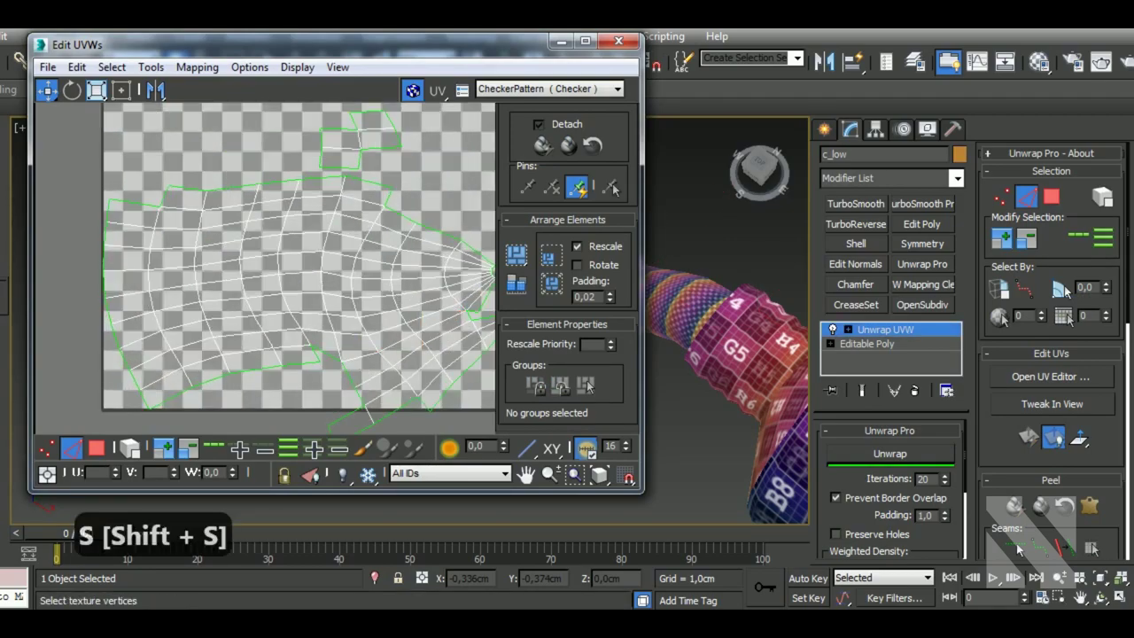
key(shift+s)
key(ctrl+z)
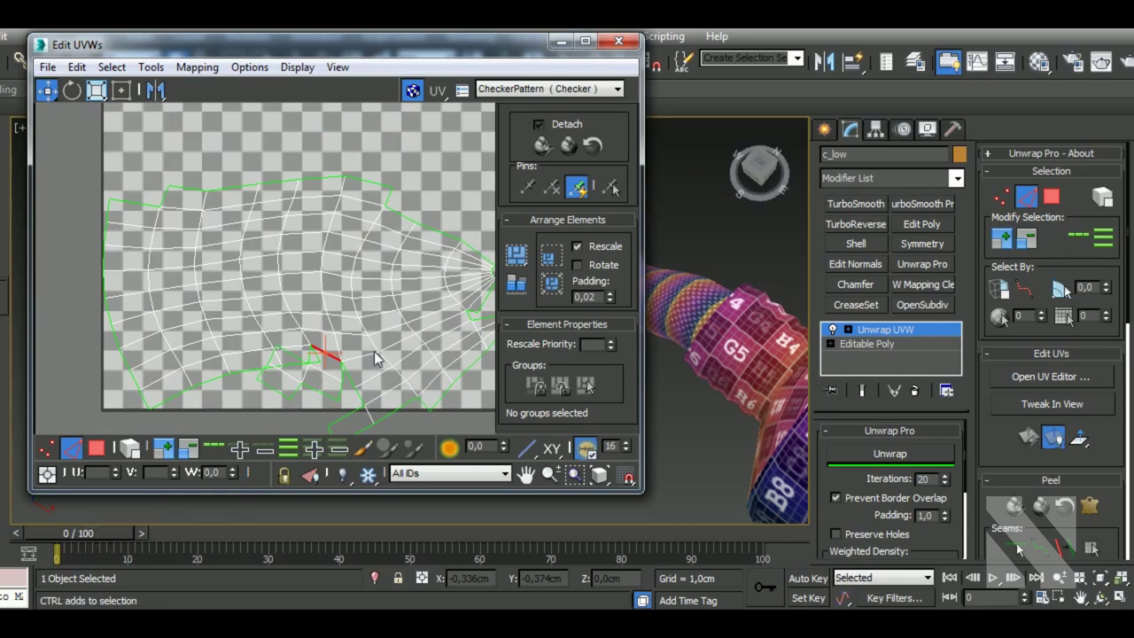
- Stitch the top-left, bottom-left and other loose islands onto the shell, undoing bad stitches
click(318, 366)
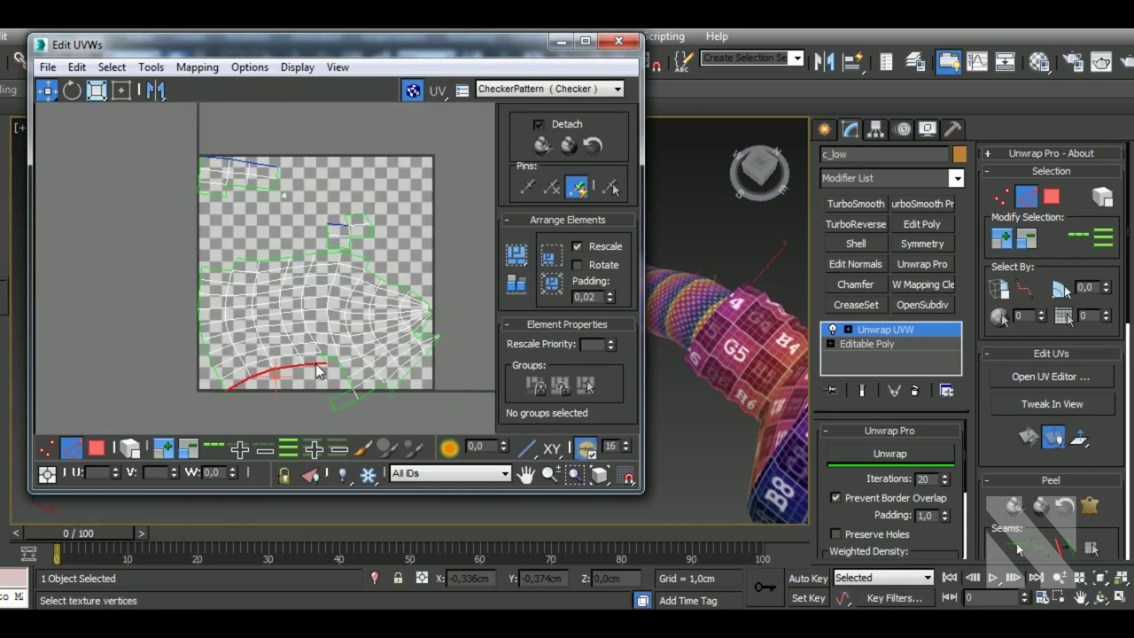
key(shift+s)
key(shift+s)
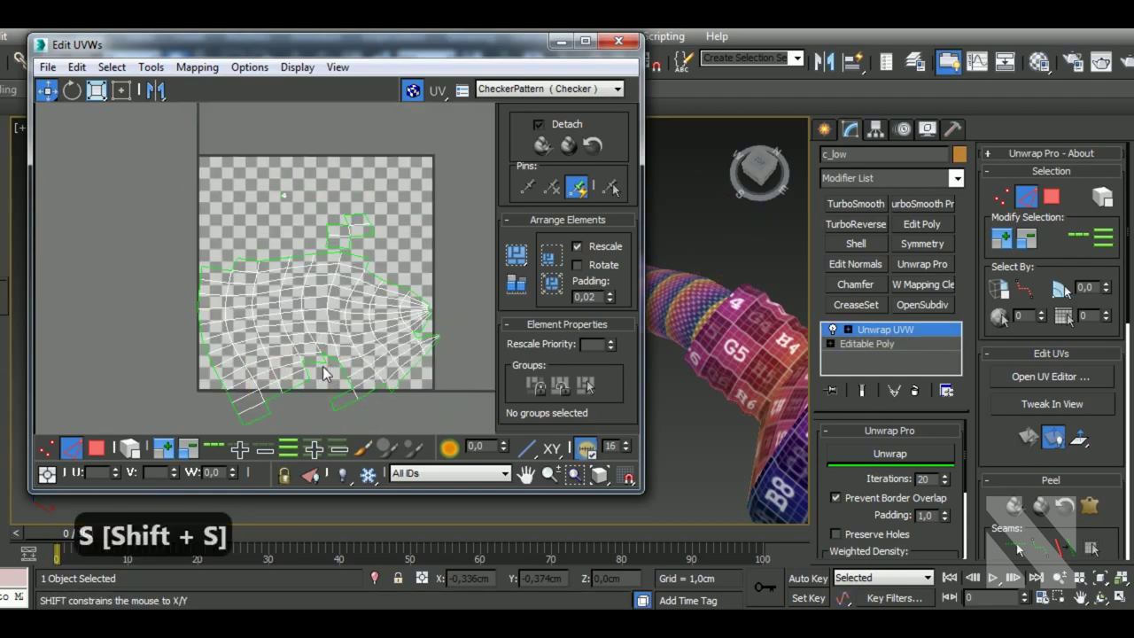
key(shift+s)
scroll(336, 375, up, 3)
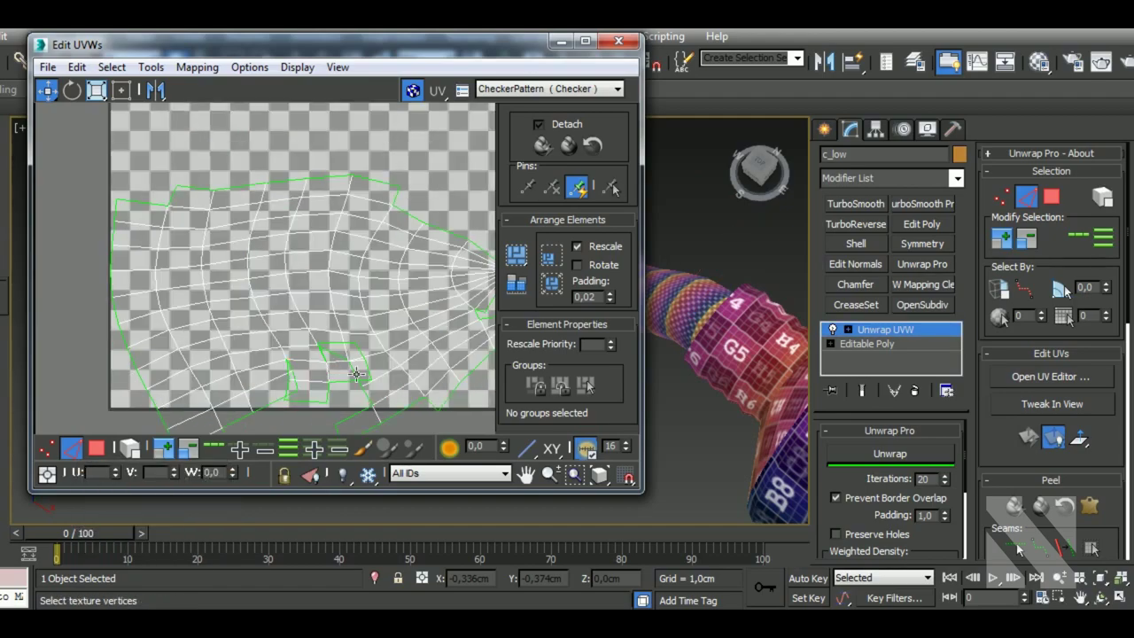
key(shift+s)
key(shift+s)
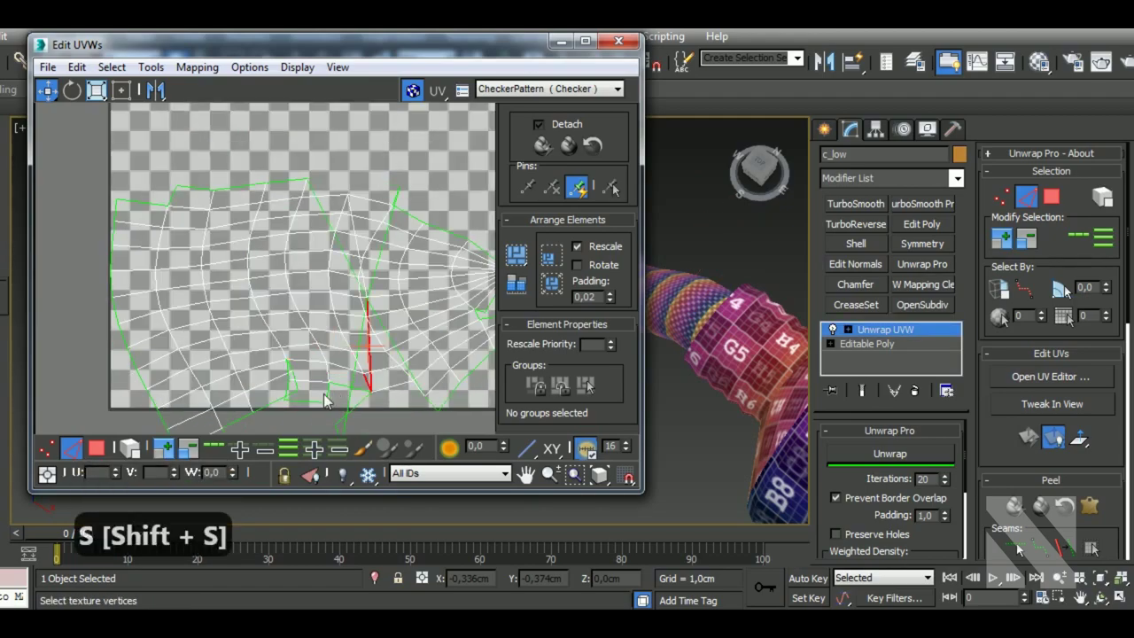
key(ctrl+z)
key(ctrl+z)
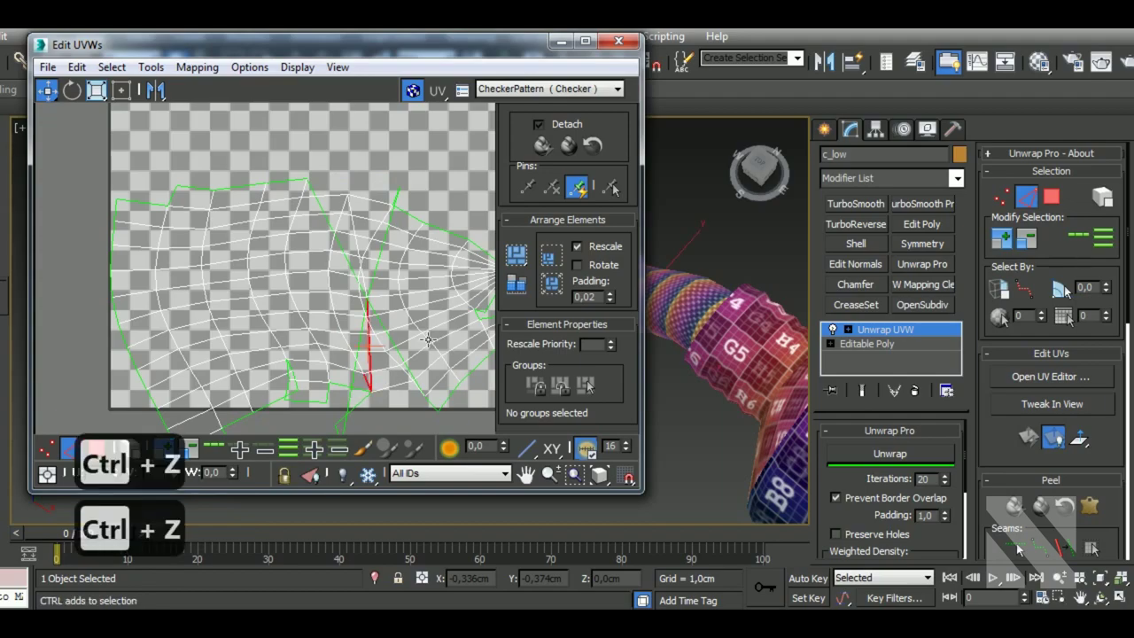
key(ctrl+z)
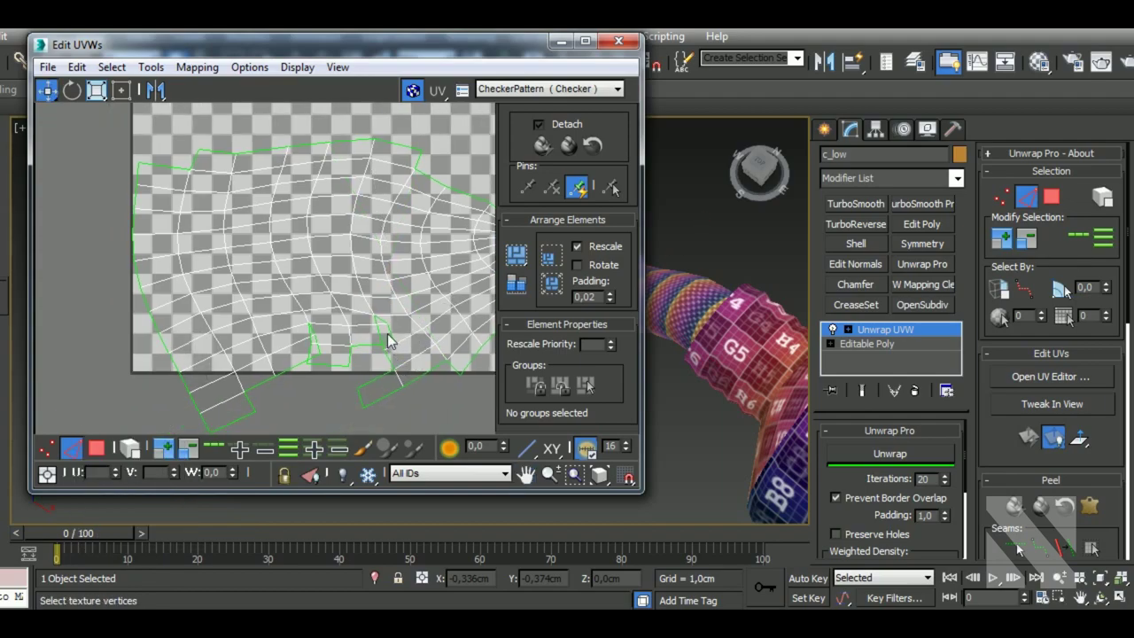
key(shift+s)
key(shift+s)
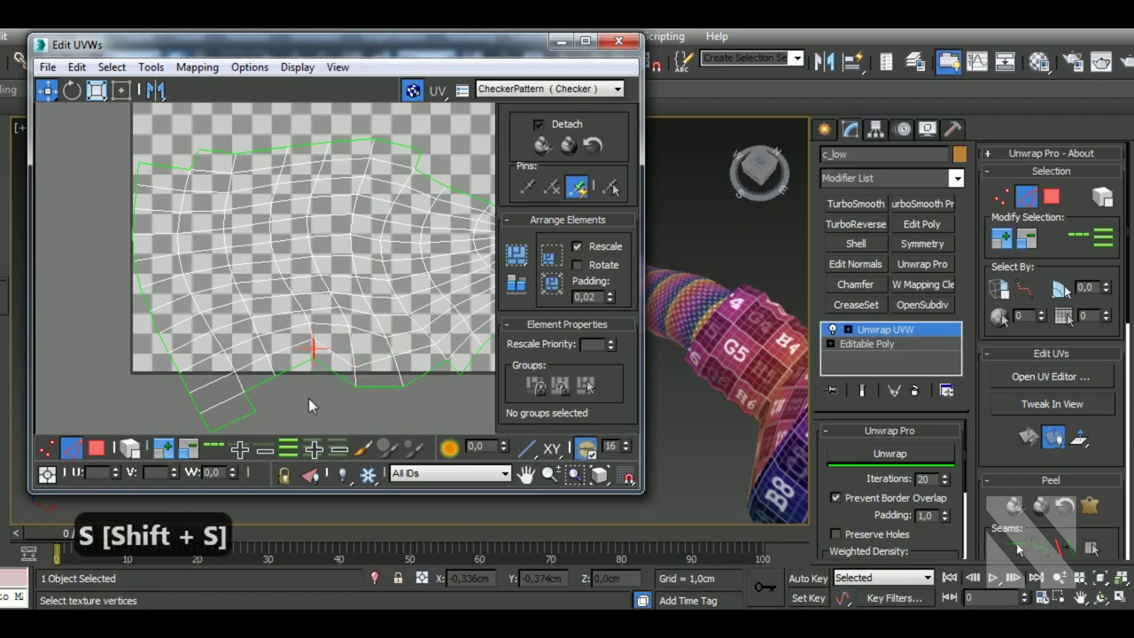
scroll(328, 375, down, 3)
- Select the stray bottom polygon and lower-right strip in face mode and apply Target Weld
key(3)
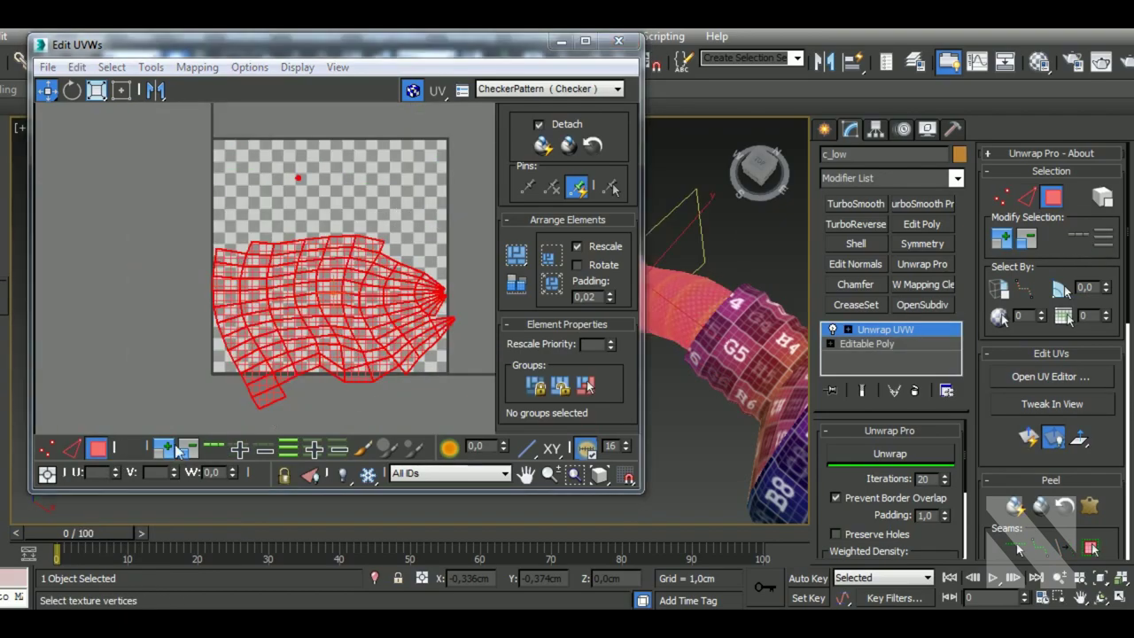
click(286, 396)
scroll(416, 337, up, 2)
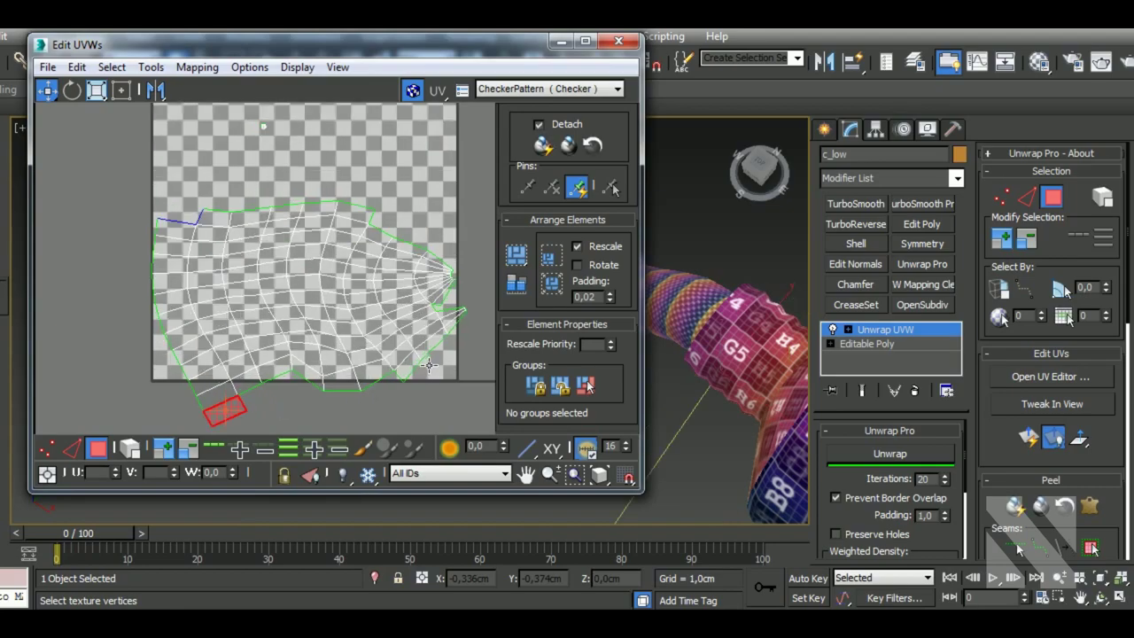
ctrl+click(408, 363)
ctrl+click(432, 341)
ctrl+click(456, 317)
scroll(465, 321, up, 3)
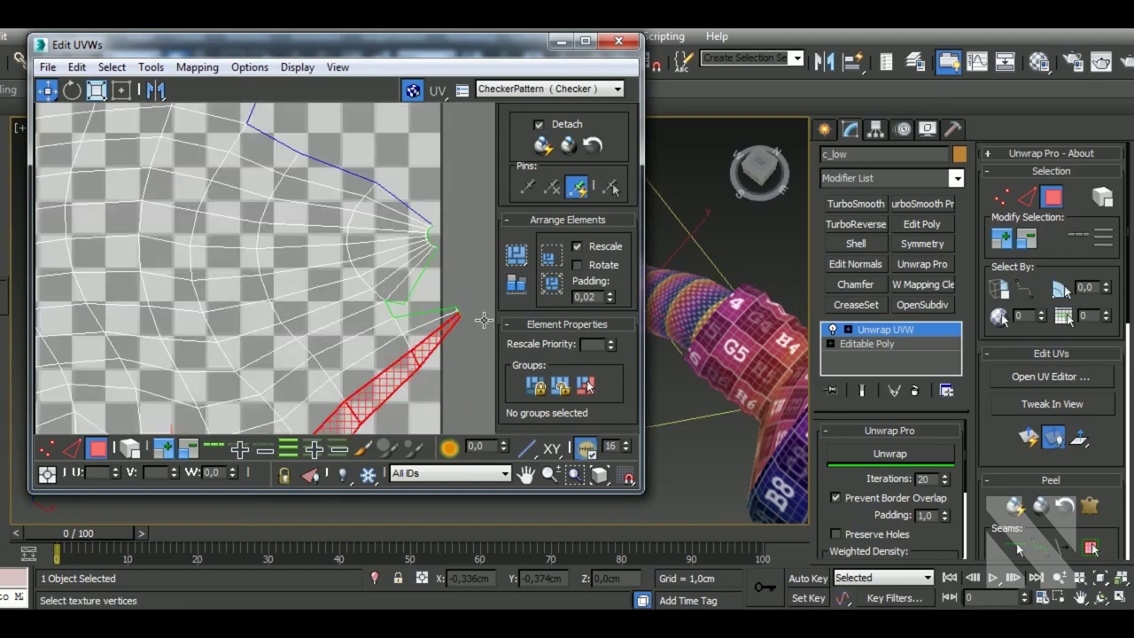
scroll(452, 313, up, 3)
scroll(443, 319, up, 1)
right_click(436, 325)
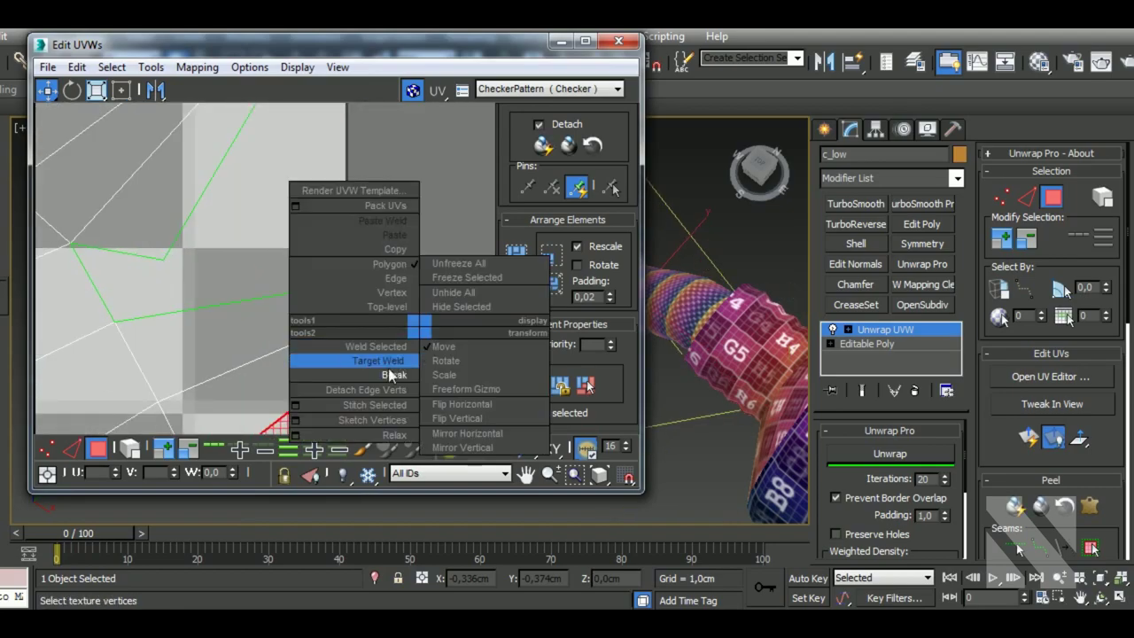
click(363, 362)
scroll(447, 372, down, 3)
scroll(458, 397, down, 3)
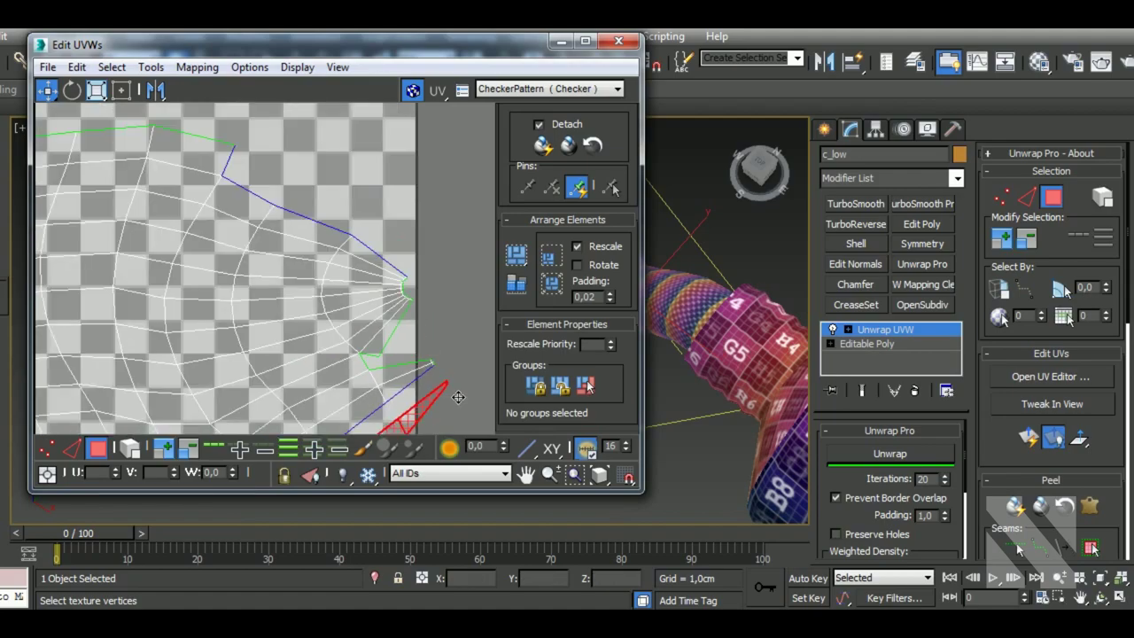
- Stitch the top edge loop and remaining border edges, then select the whole UV shell
click(72, 447)
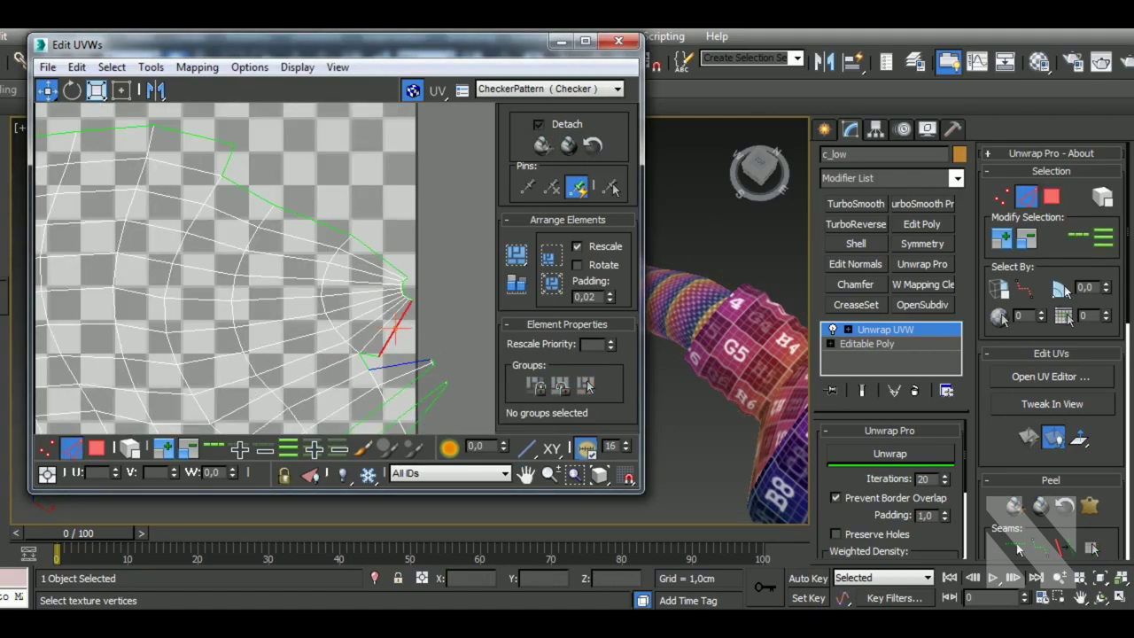
key(shift+s)
double_click(394, 317)
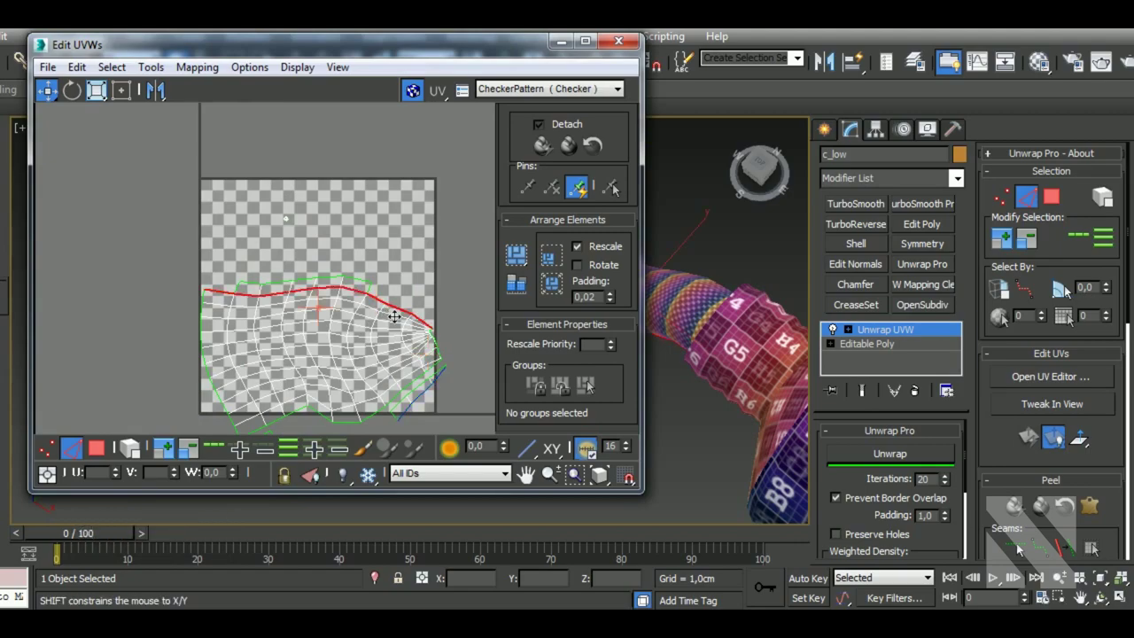
key(shift+s)
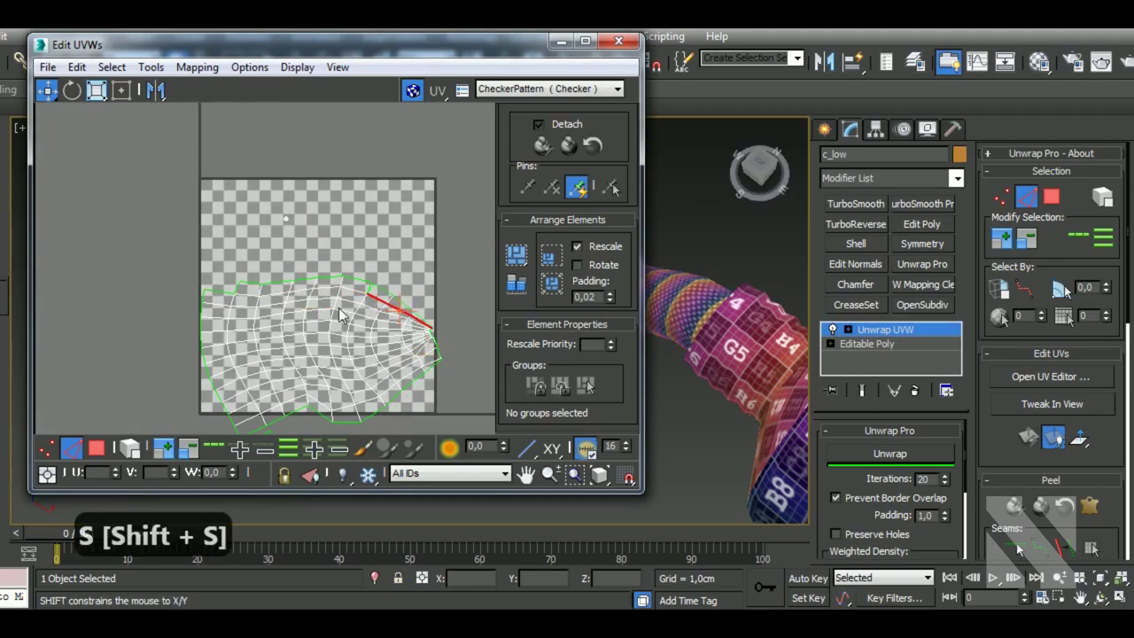
scroll(370, 295, up, 3)
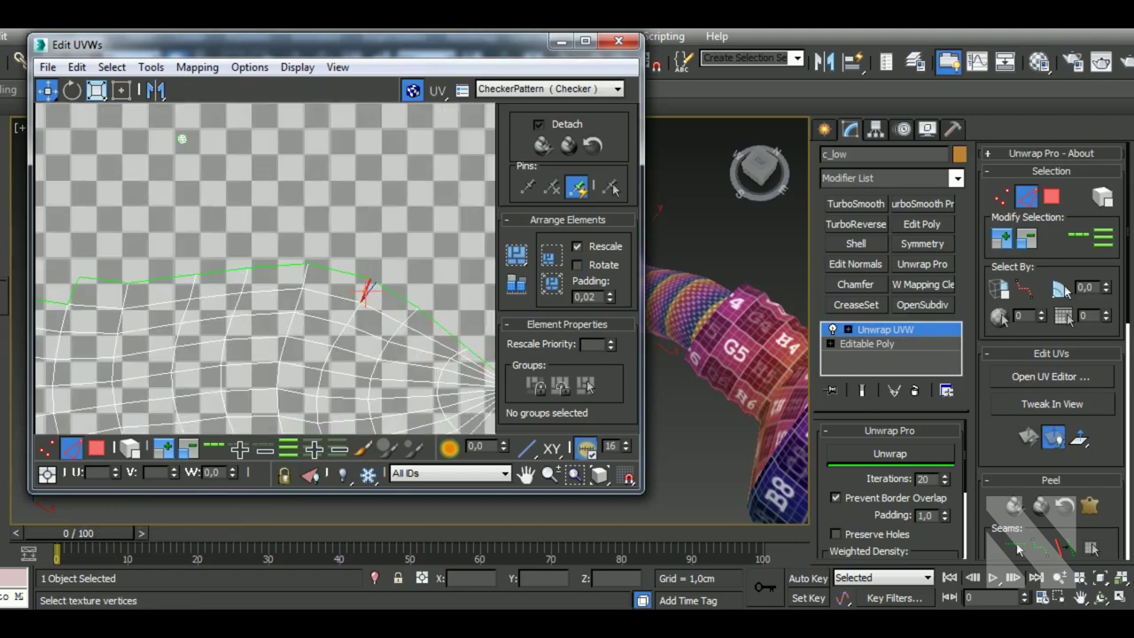
key(shift+s)
click(301, 288)
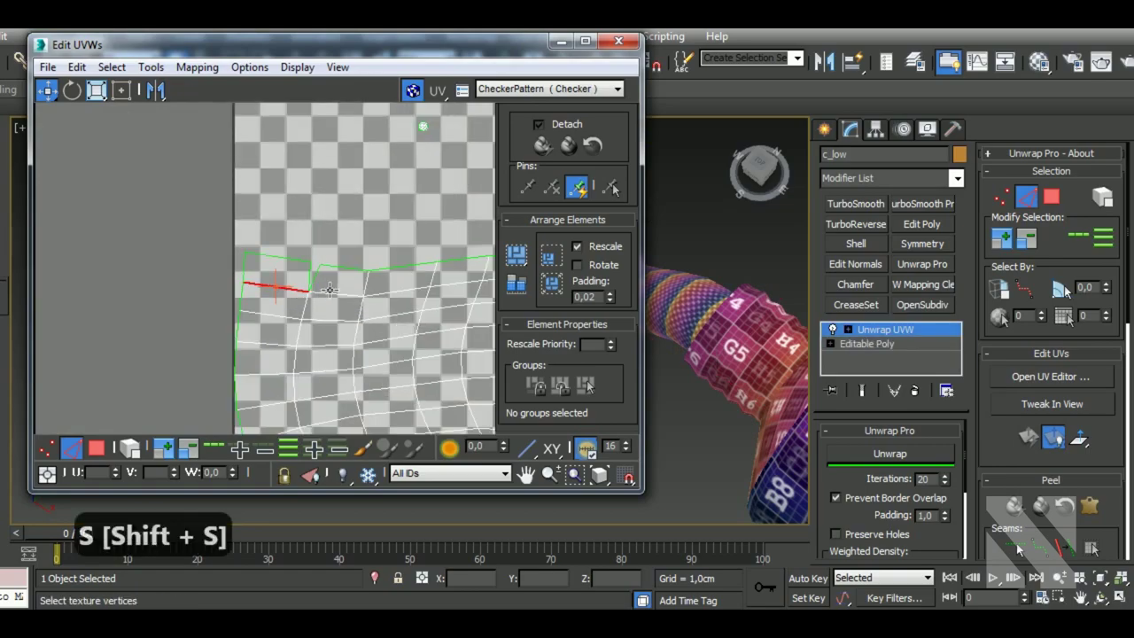
key(shift+s)
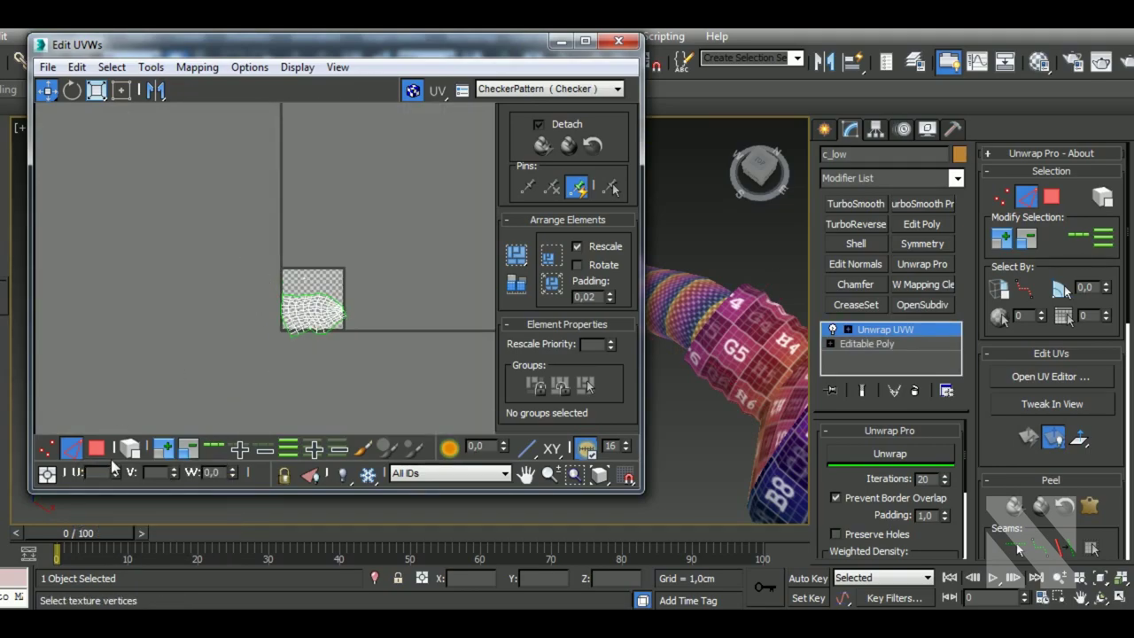
click(97, 449)
drag(240, 248, 359, 347)
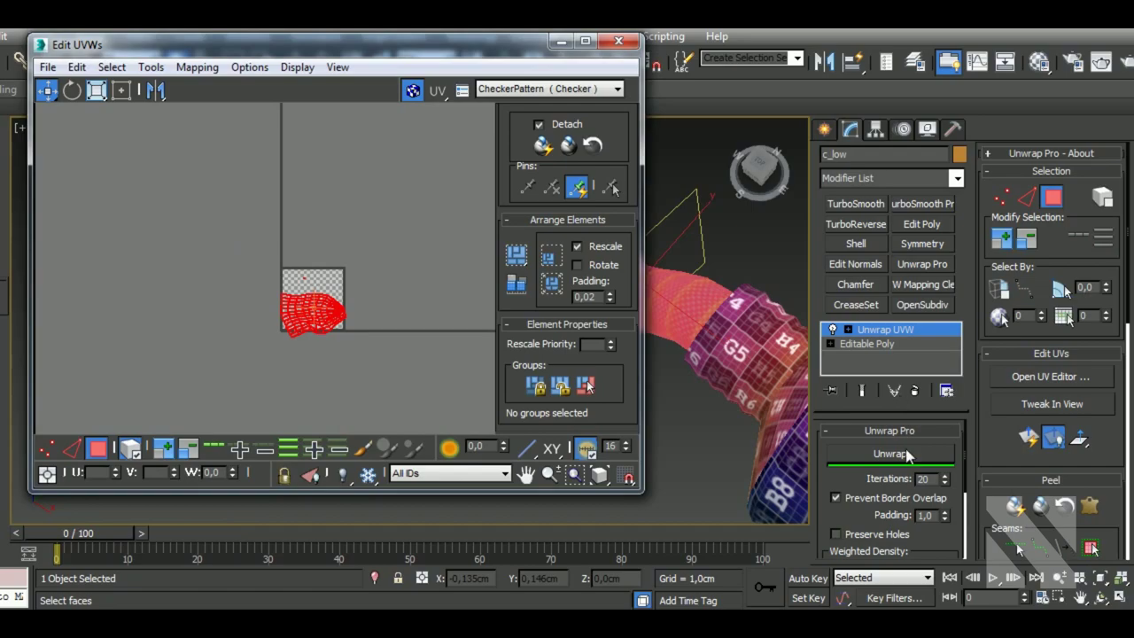
- Pack c_low's UV shell into the tile with Arrange Elements
scroll(392, 323, up, 2)
scroll(369, 344, up, 2)
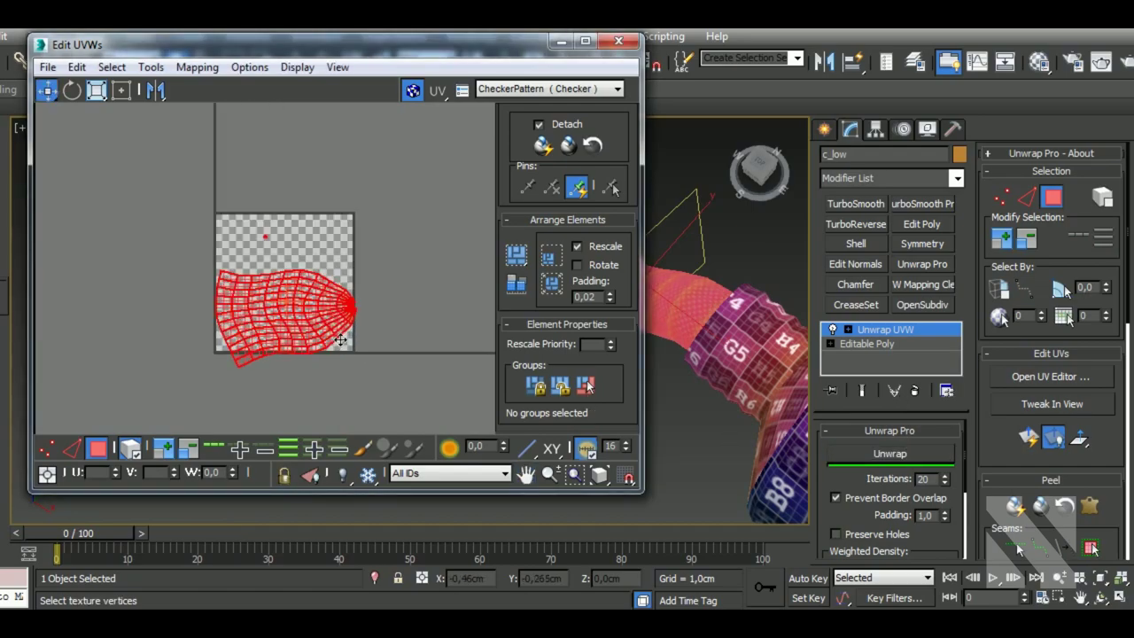
scroll(344, 339, up, 3)
scroll(377, 324, down, 3)
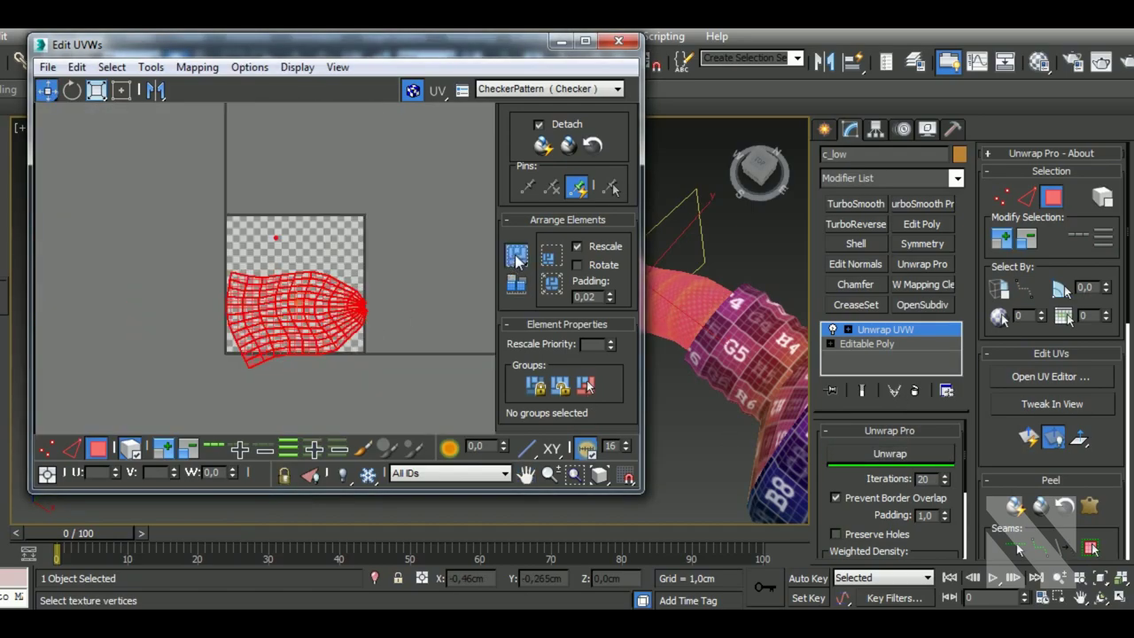
click(516, 256)
scroll(346, 330, down, 1)
- Scale the shell down to a tiny patch at the tile centre and inspect the checker
click(97, 89)
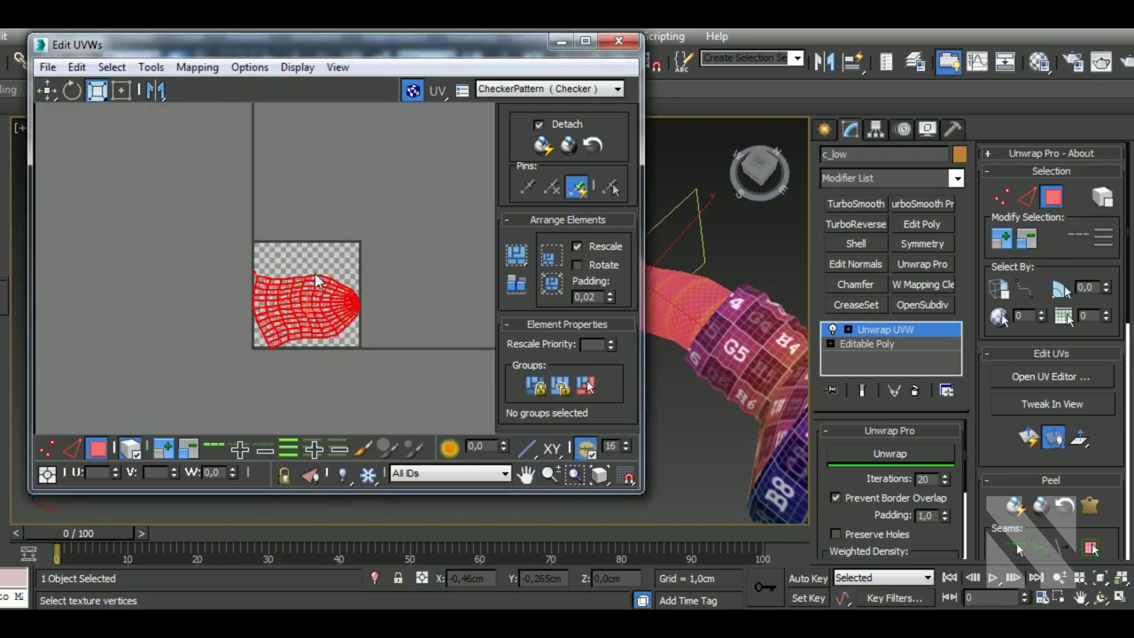
drag(351, 387, 350, 425)
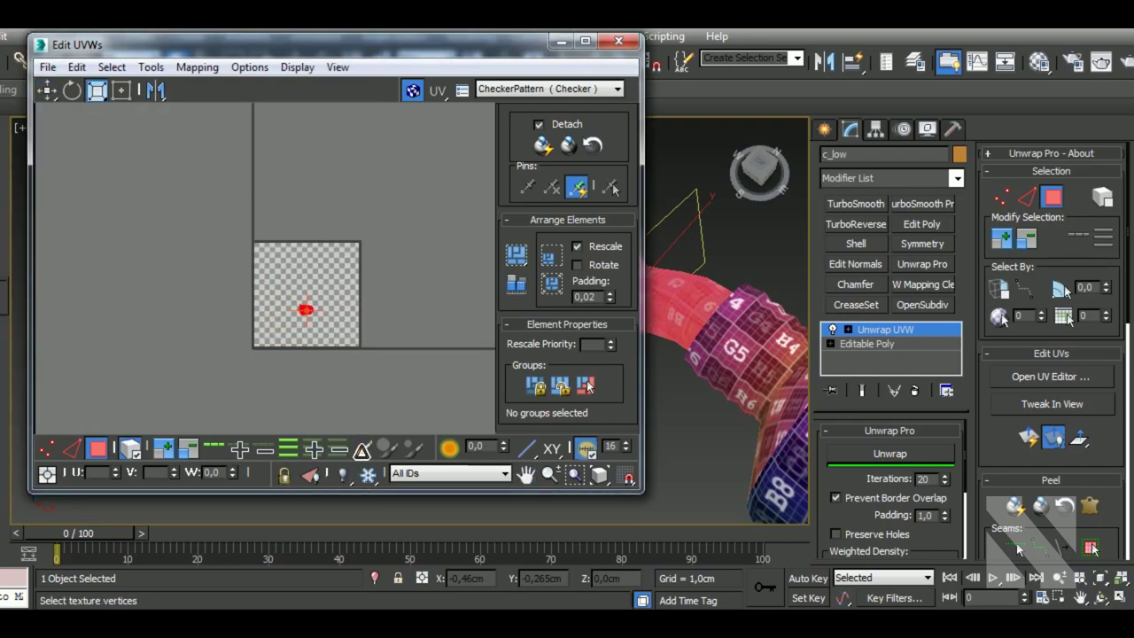
key(z)
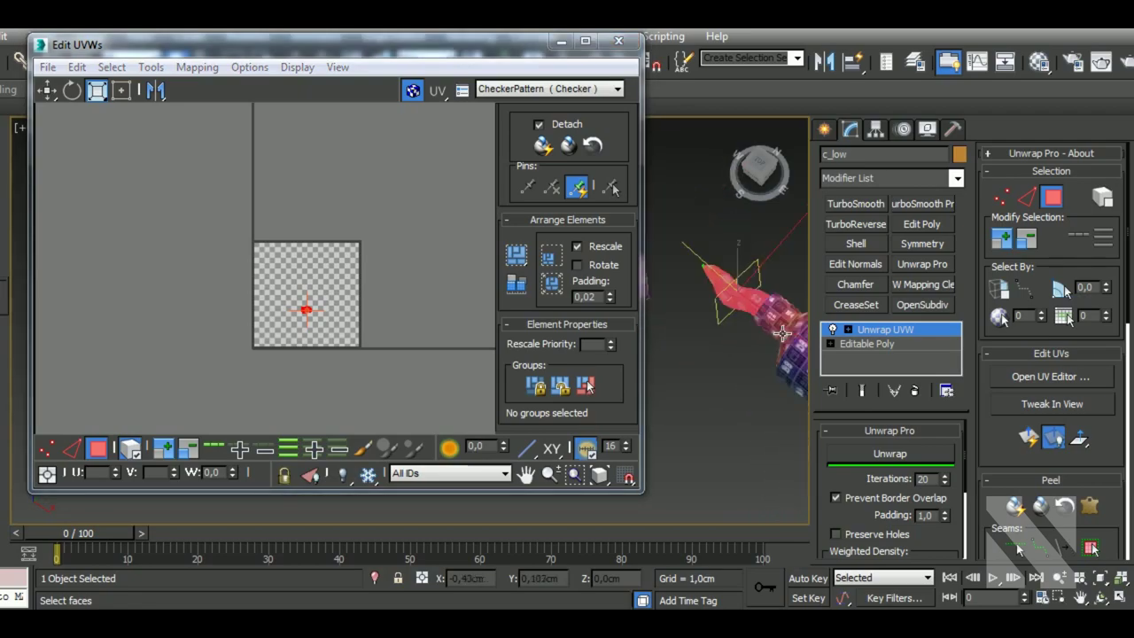
mouse_move(736, 266)
alt+middle_down()
mouse_move(794, 190)
mouse_move(799, 101)
mouse_move(763, 282)
mouse_move(682, 290)
mouse_move(463, 356)
alt+middle_up()
- Add an Unwrap UVW modifier to cap cylinder d_low and select all its faces
click(618, 41)
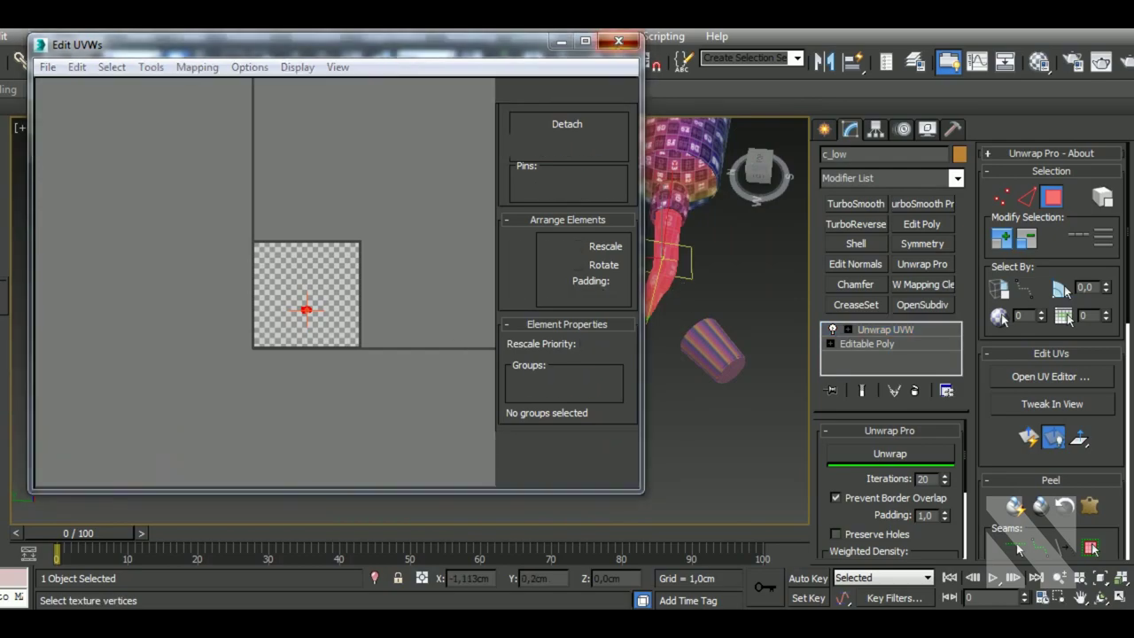
click(735, 354)
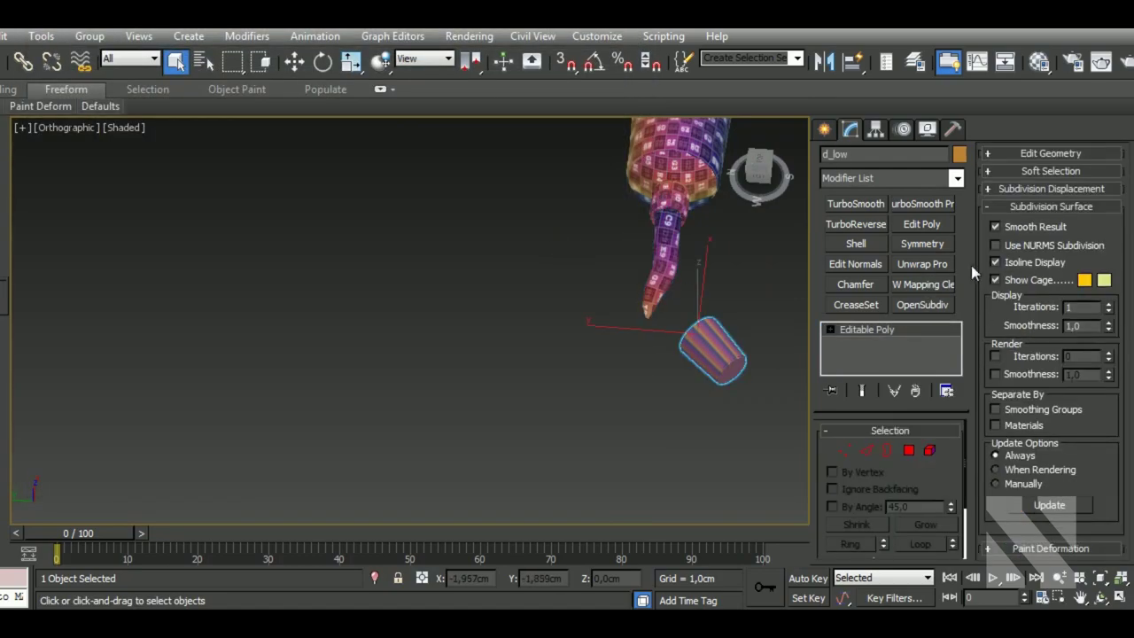
click(944, 267)
click(1050, 376)
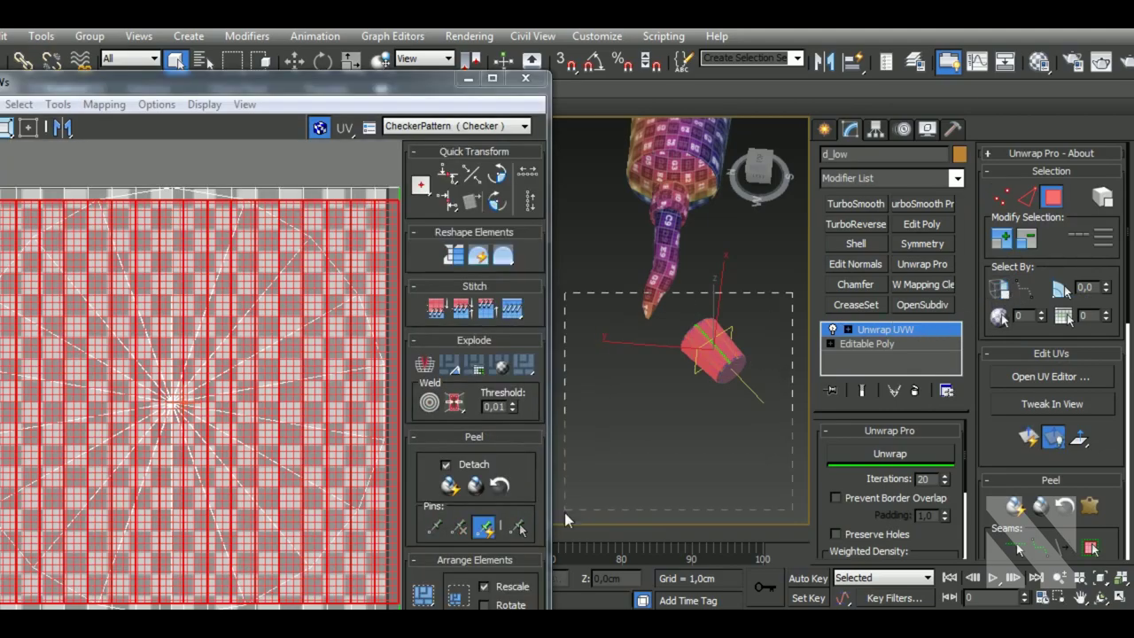
drag(793, 294, 564, 512)
- Apply Normal Mapping to the faces using the cylinder and box mapping type
click(103, 105)
click(111, 149)
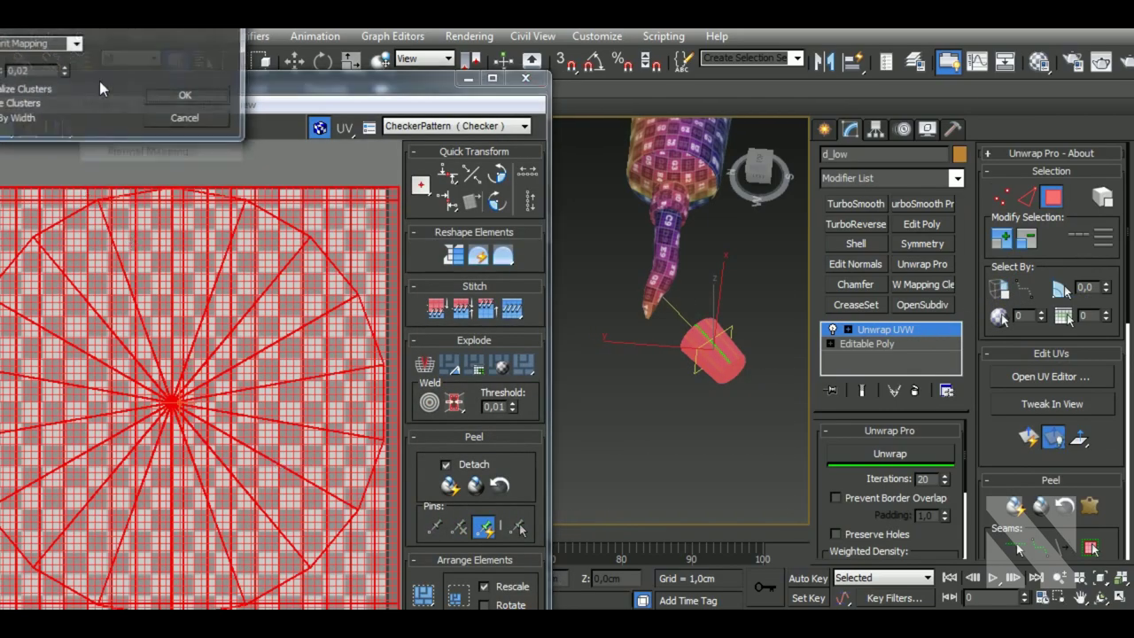
click(53, 43)
click(46, 107)
- Confirm the normal-mapping unwrap and pack d_low's UV islands into the tile
click(184, 96)
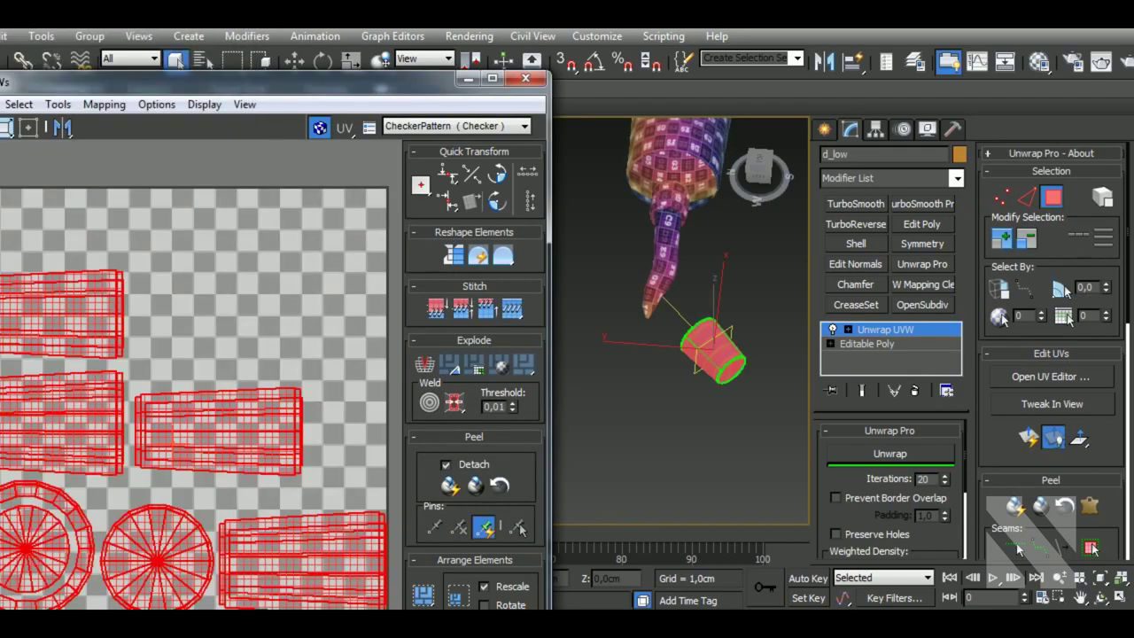
scroll(497, 590, down, 3)
click(424, 485)
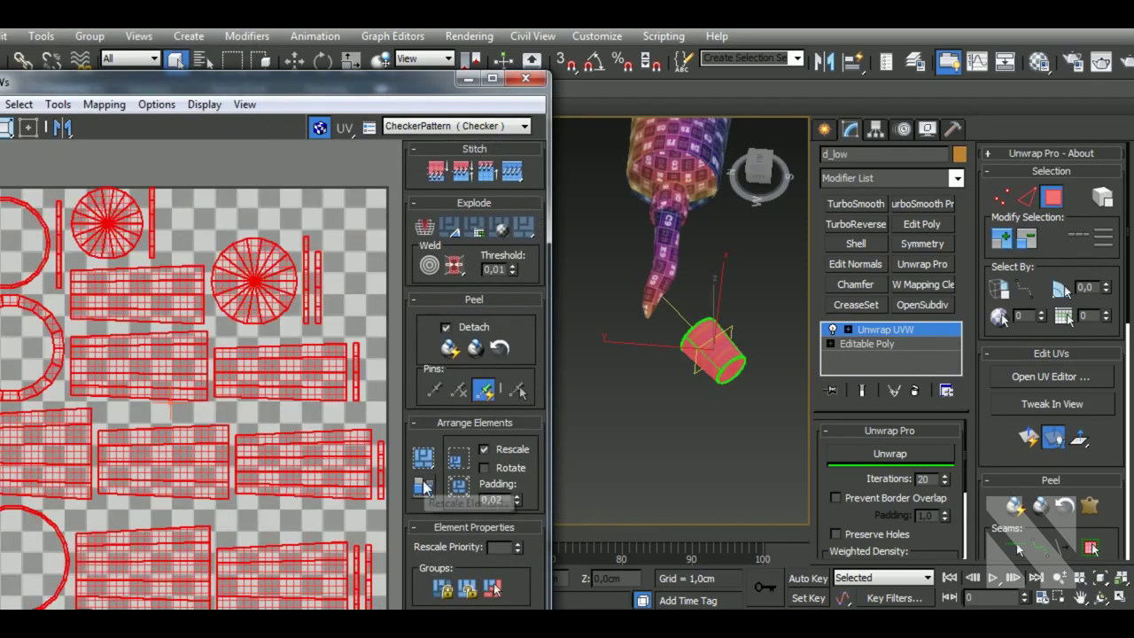
middle_drag(733, 384, 749, 390)
- In edge mode, stitch the cap's side strip together along its seam edges
click(1023, 200)
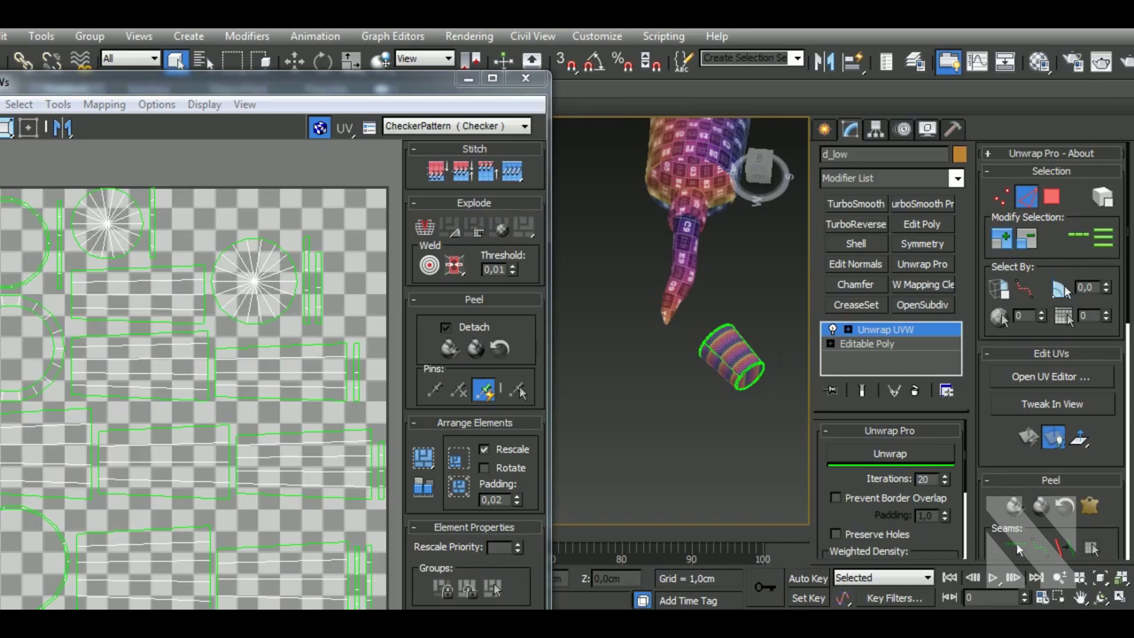
key(t)
alt+middle_drag(749, 370, 663, 424)
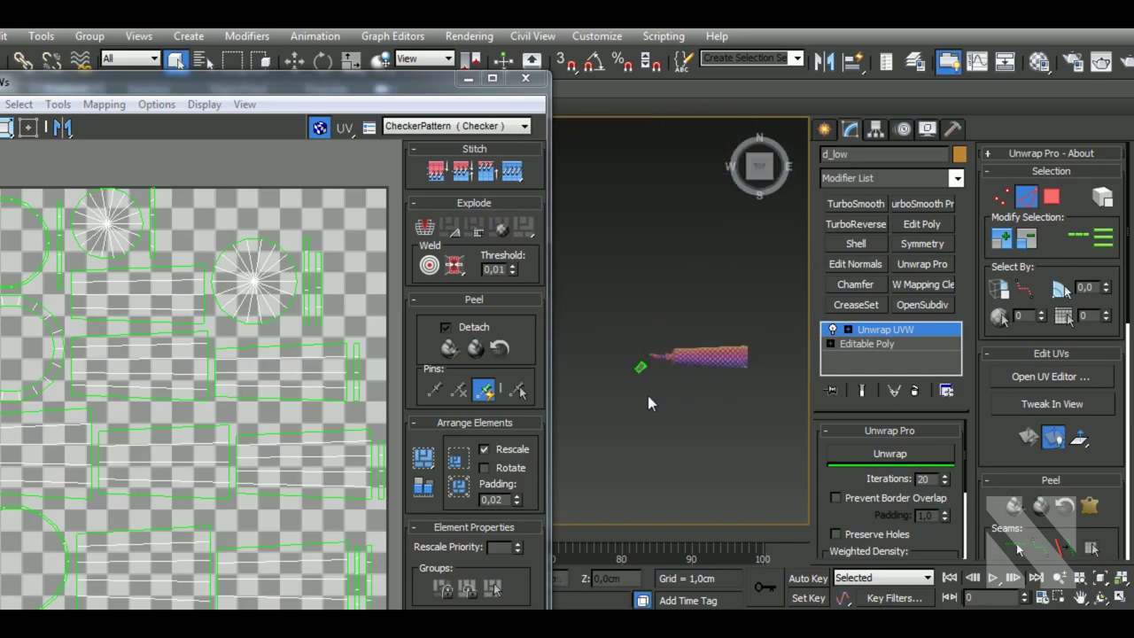
click(662, 423)
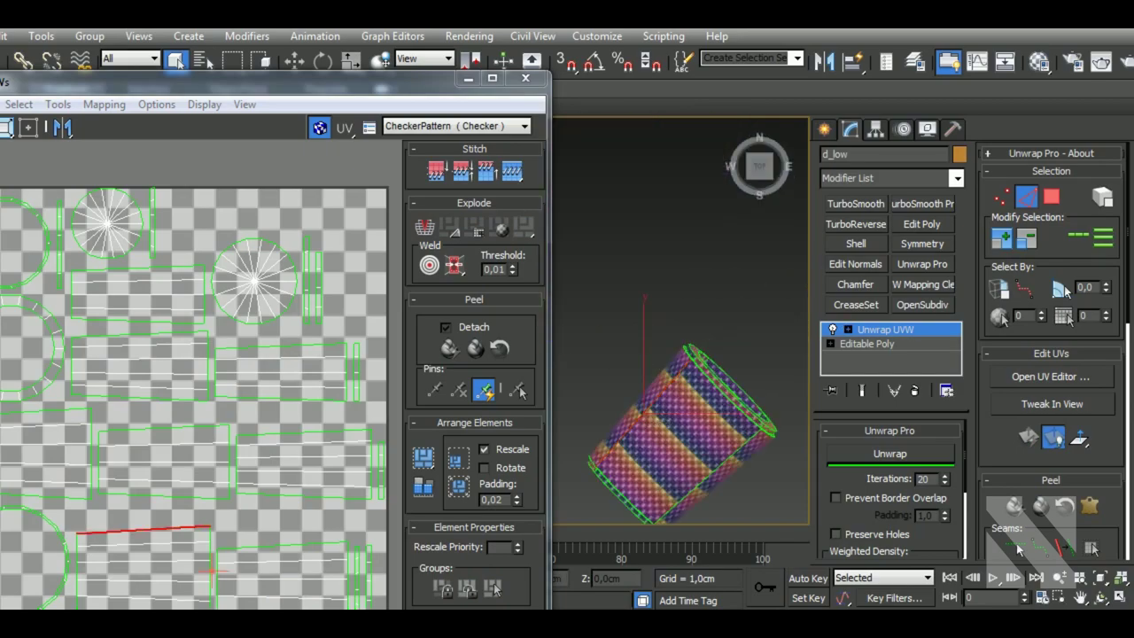
middle_drag(190, 476, 190, 427)
key(shift+s)
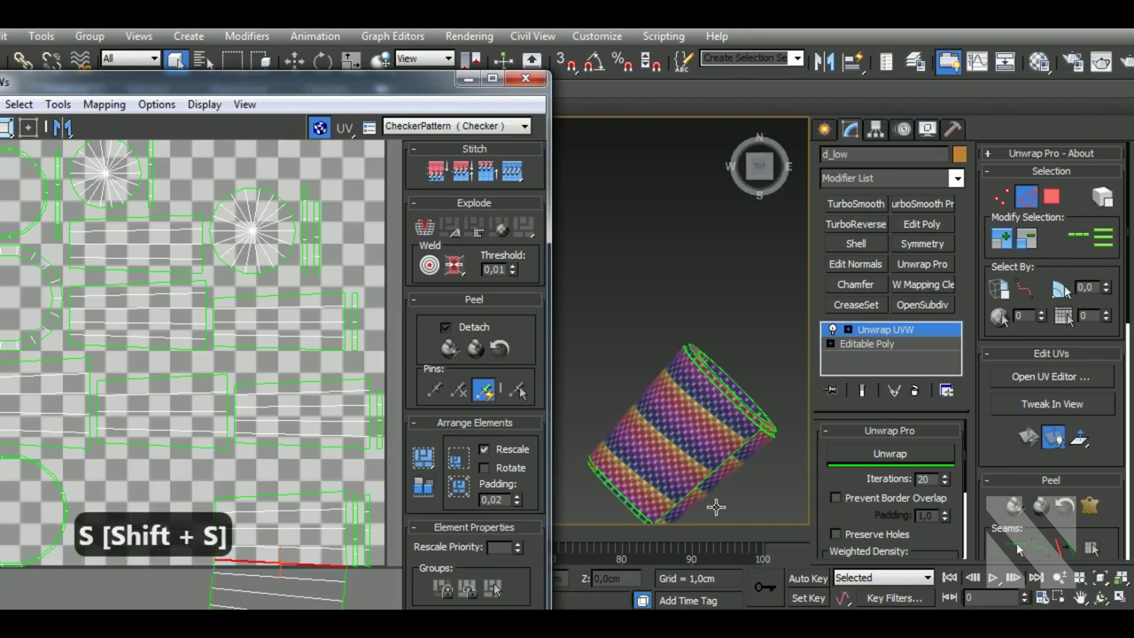
middle_drag(206, 437, 205, 348)
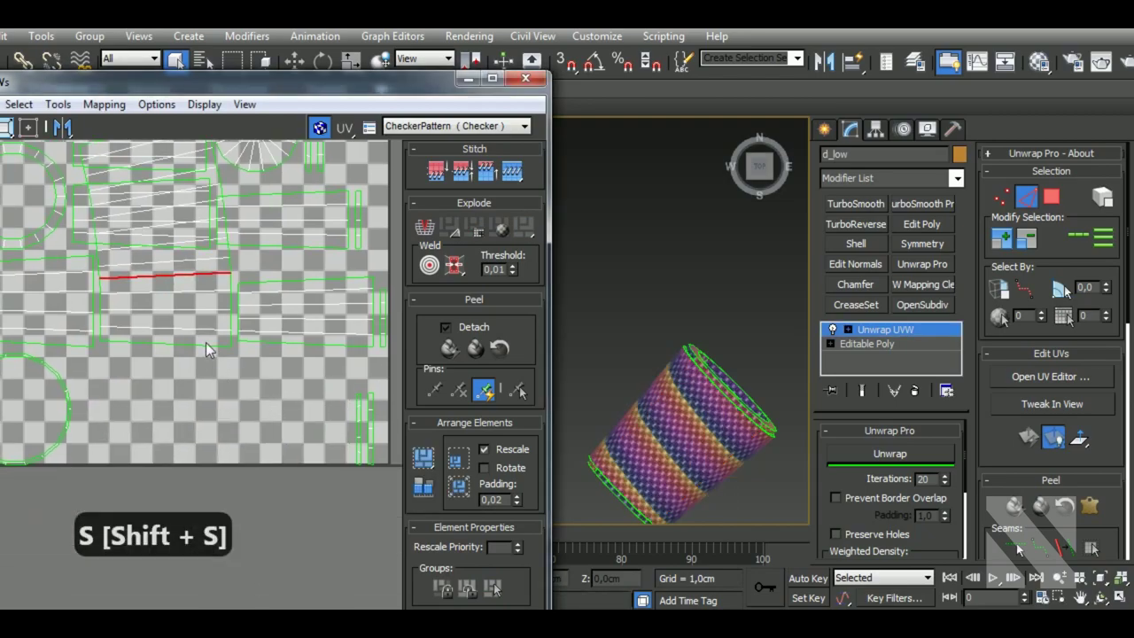
key(shift+s)
- Stitch that shell onto its neighbour and down onto the bottom strip
middle_drag(676, 452, 675, 416)
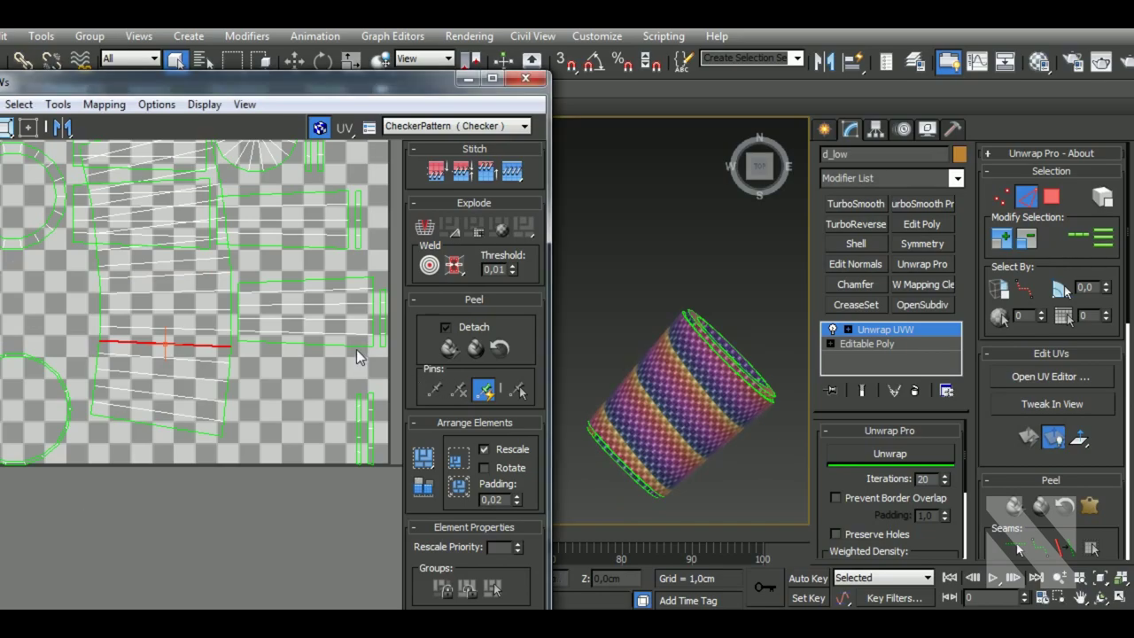
key(shift+s)
alt+middle_drag(742, 433, 611, 367)
click(764, 454)
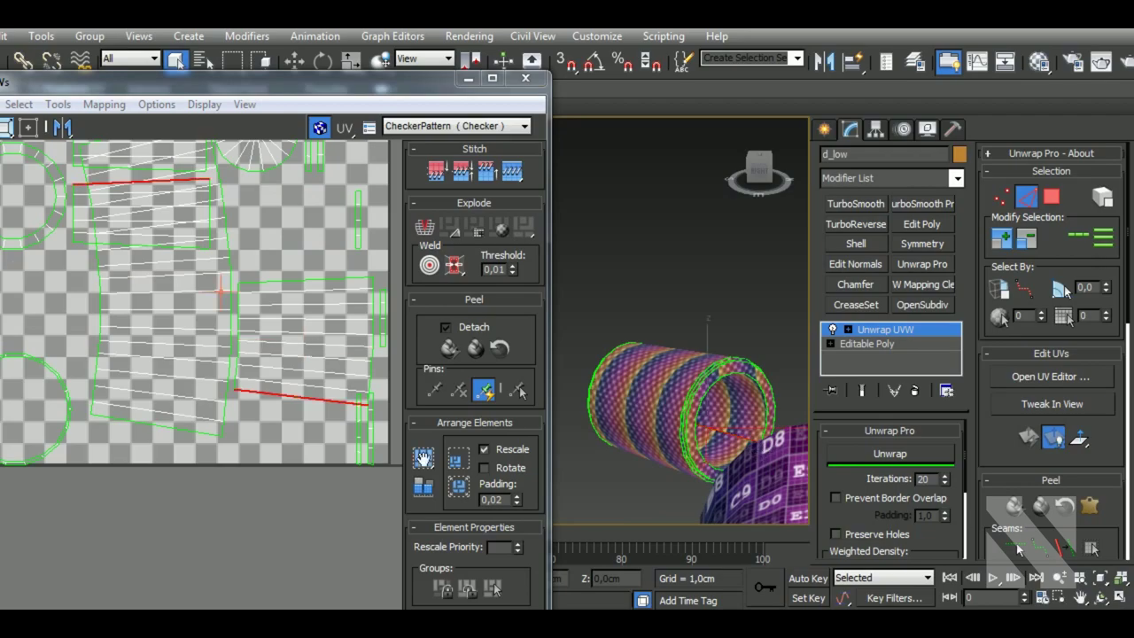
key(shift+s)
key(shift+s)
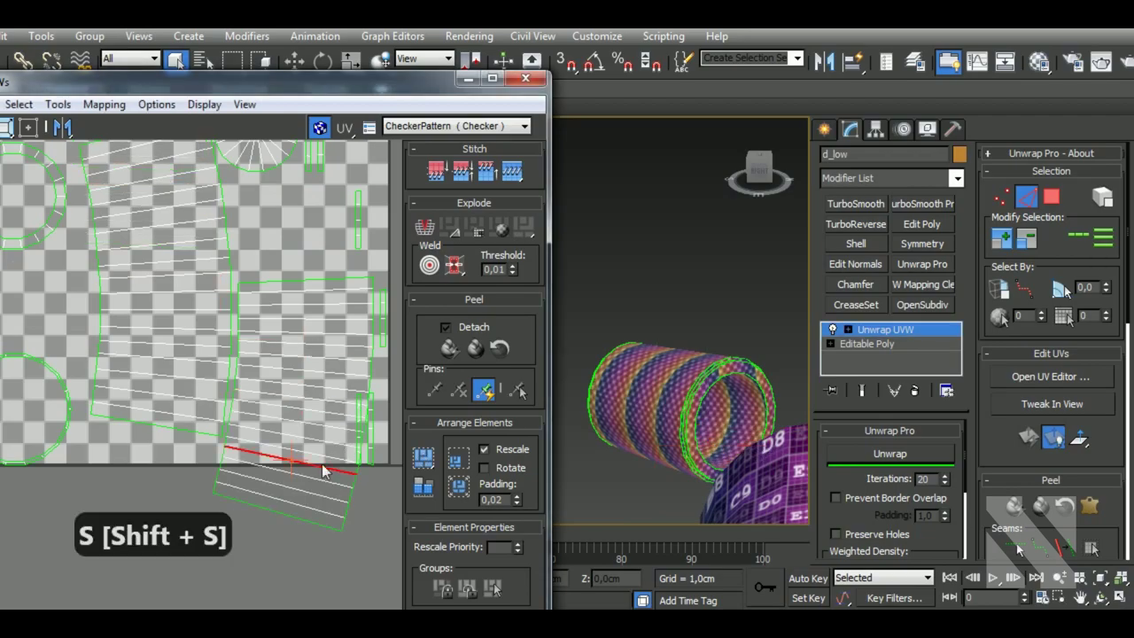
scroll(323, 473, down, 3)
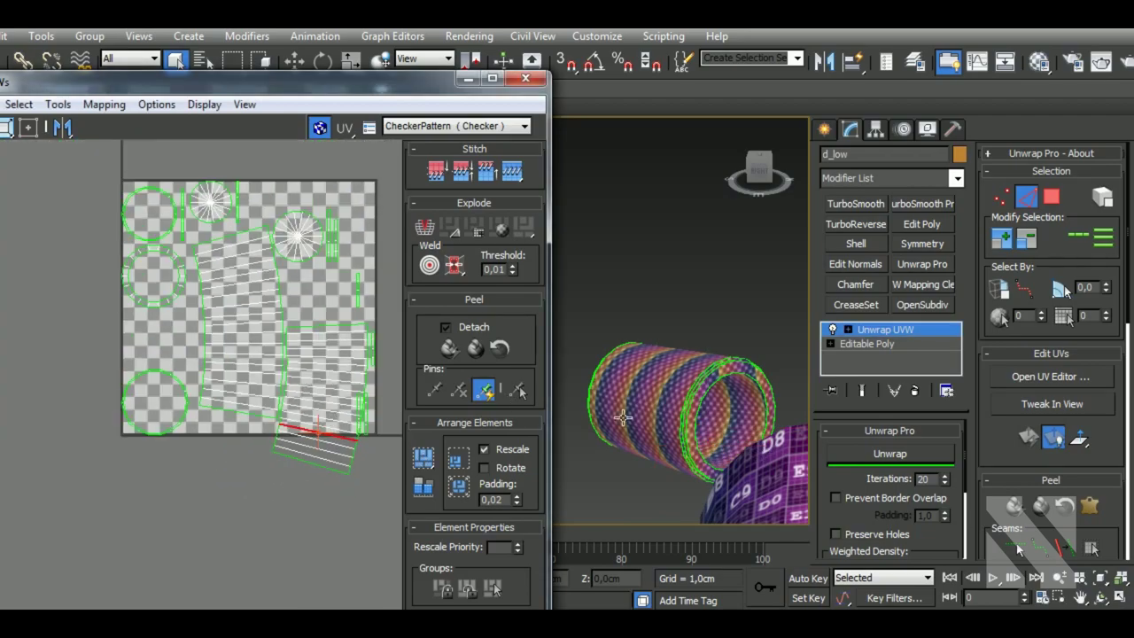
- Orbit around d_low and stitch two seam edges along its side
scroll(729, 409, up, 2)
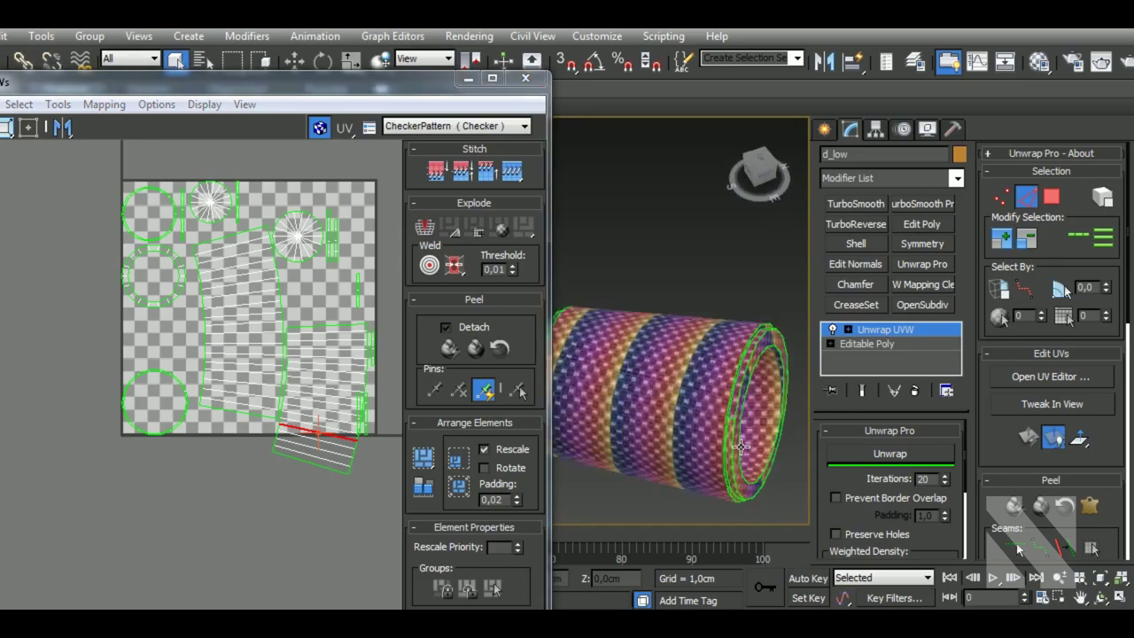
scroll(732, 419, up, 4)
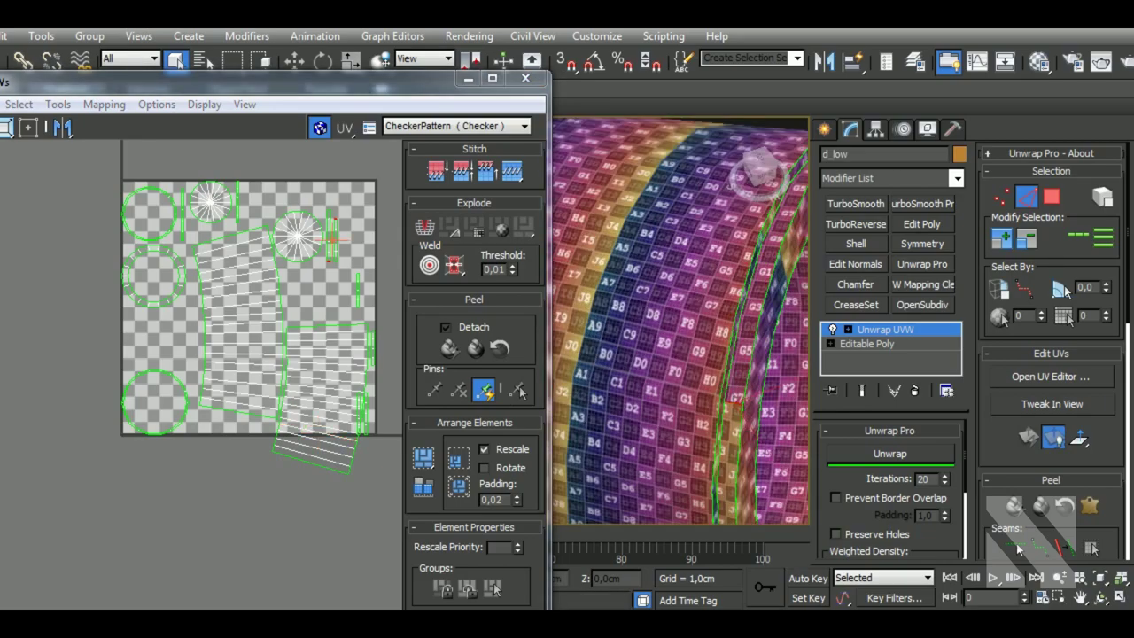
middle_drag(734, 499, 722, 454)
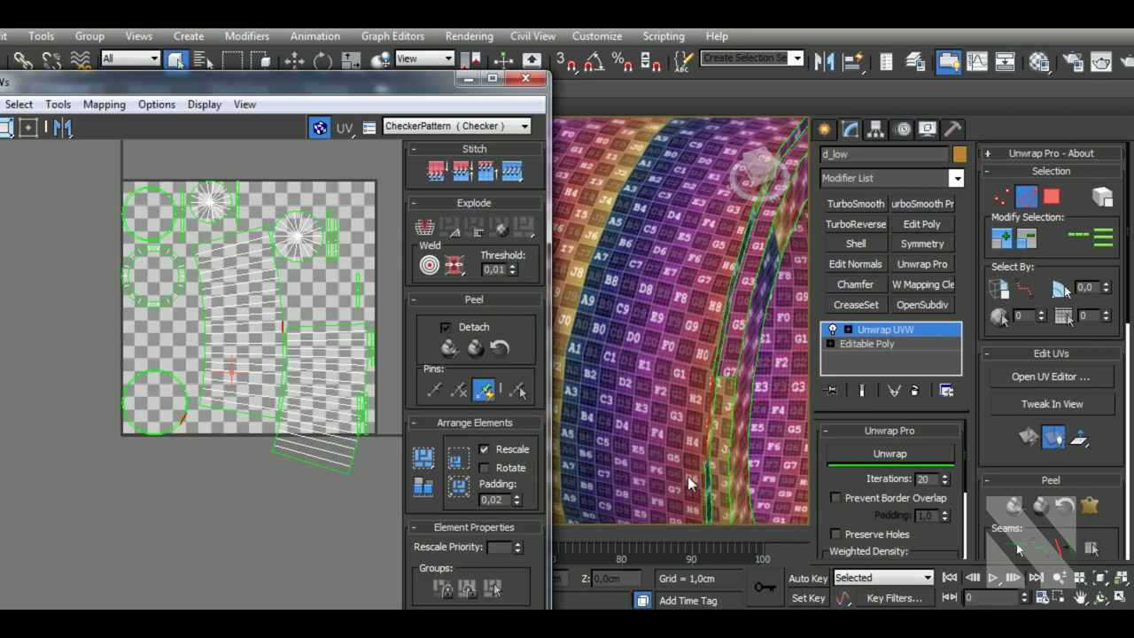
middle_drag(690, 483, 693, 418)
scroll(709, 372, up, 3)
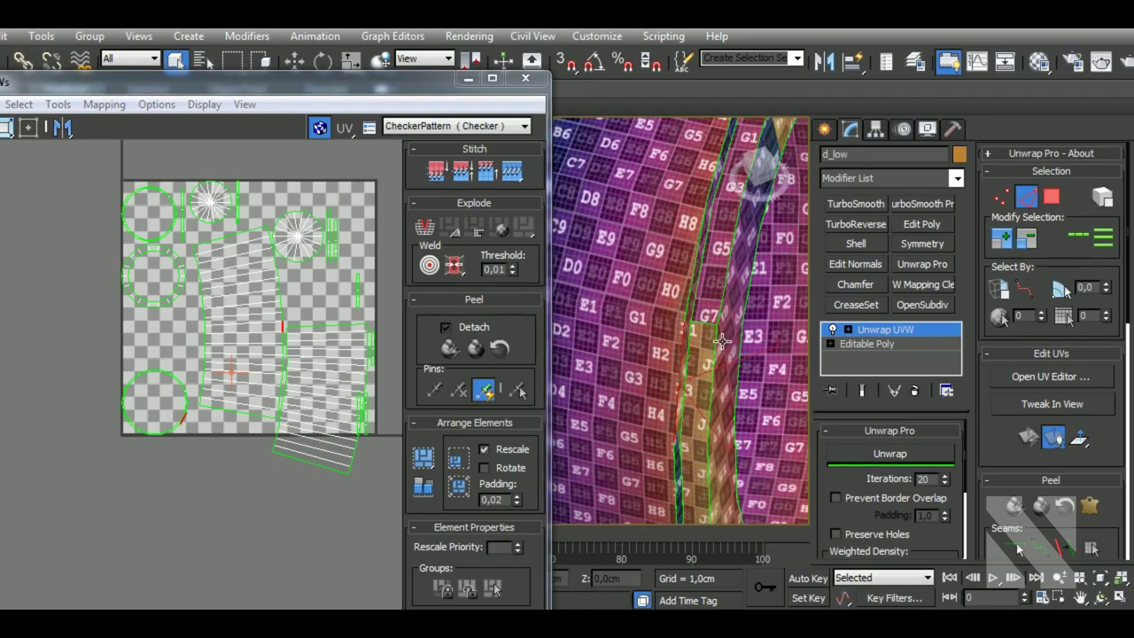
key(shift+z)
alt+middle_drag(709, 352, 598, 417)
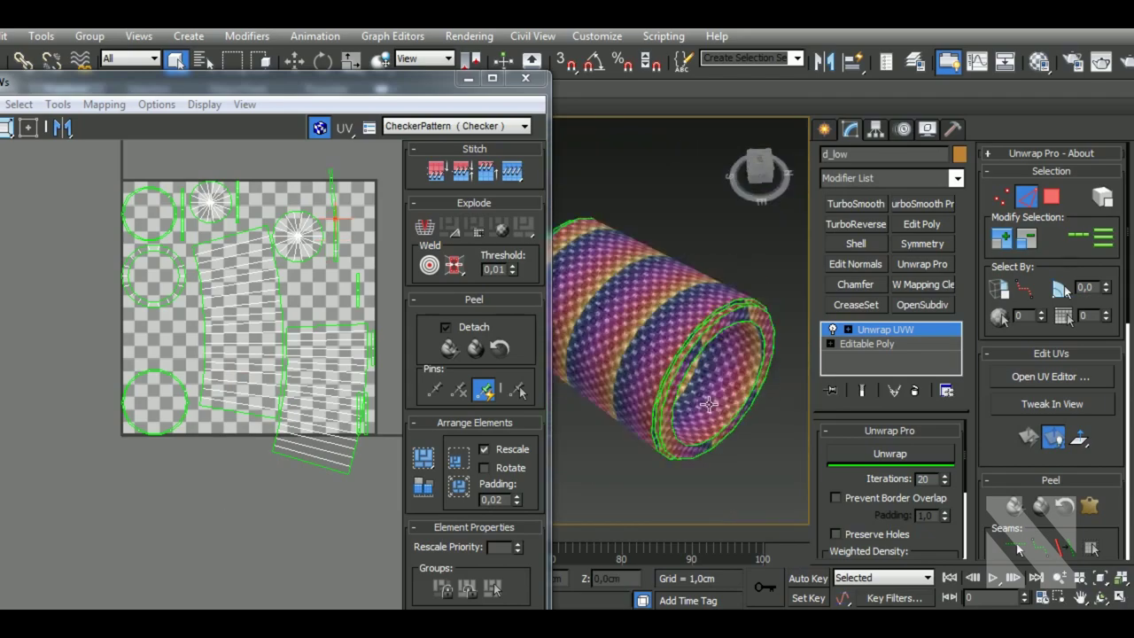
scroll(643, 405, up, 3)
scroll(643, 405, up, 2)
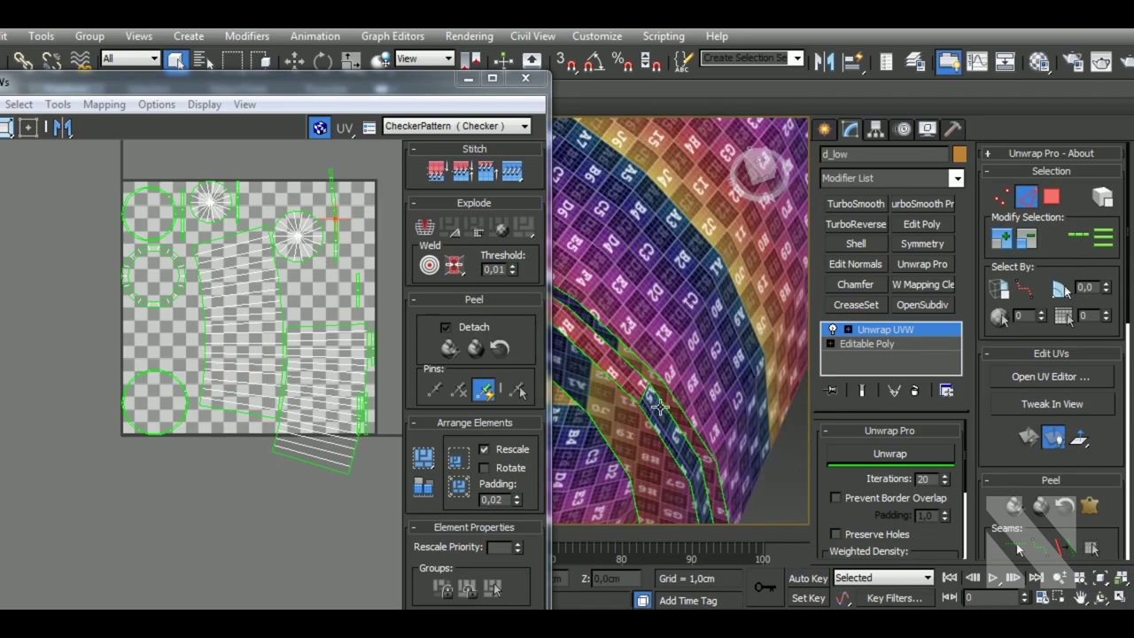
key(shift+s)
scroll(711, 386, down, 5)
alt+middle_drag(712, 386, 647, 368)
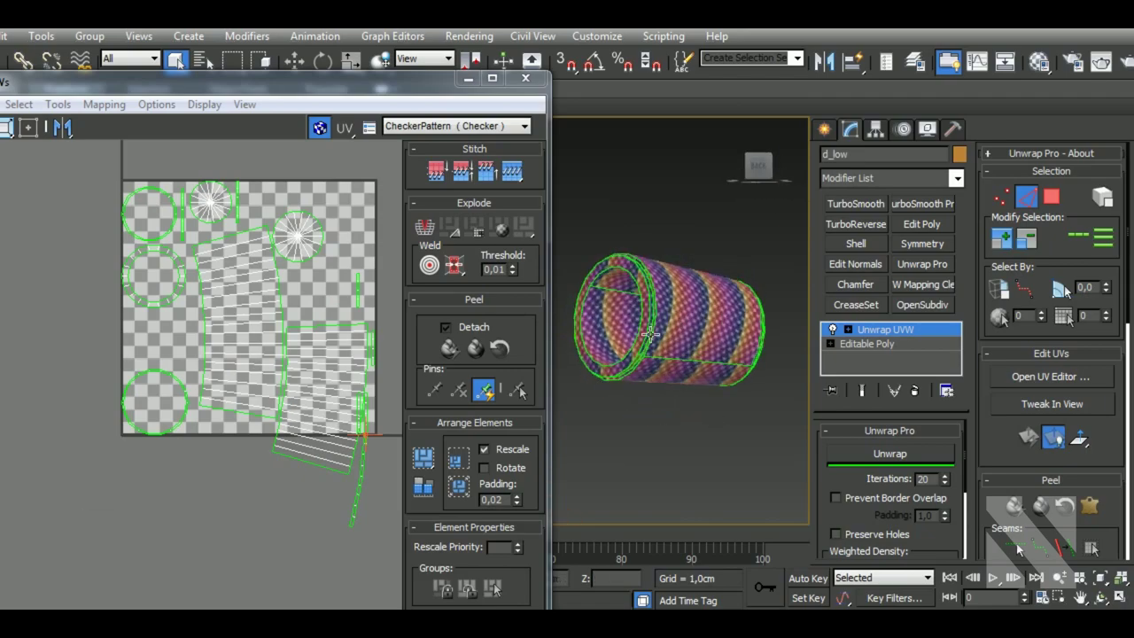
scroll(644, 365, up, 5)
key(shift+s)
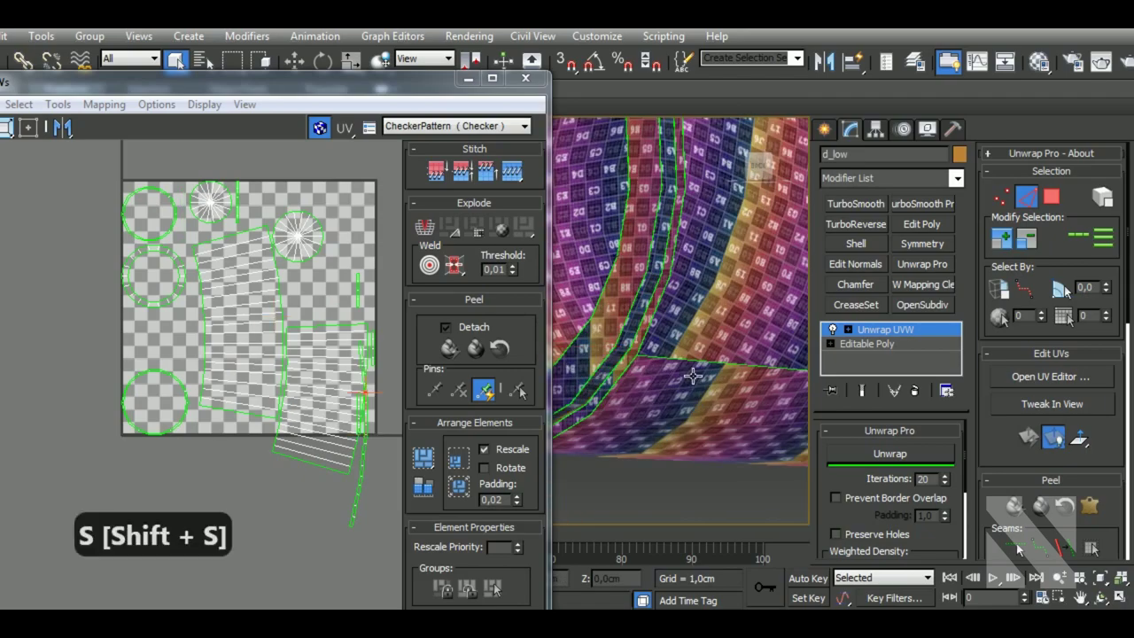
- Stitch the seam edges on the cylinder's end ring closed
click(691, 372)
scroll(692, 376, down, 5)
mouse_move(693, 383)
alt+middle_down()
mouse_move(759, 413)
mouse_move(804, 385)
mouse_move(921, 443)
mouse_move(1033, 454)
mouse_move(975, 425)
mouse_move(708, 381)
alt+middle_up()
scroll(682, 377, up, 5)
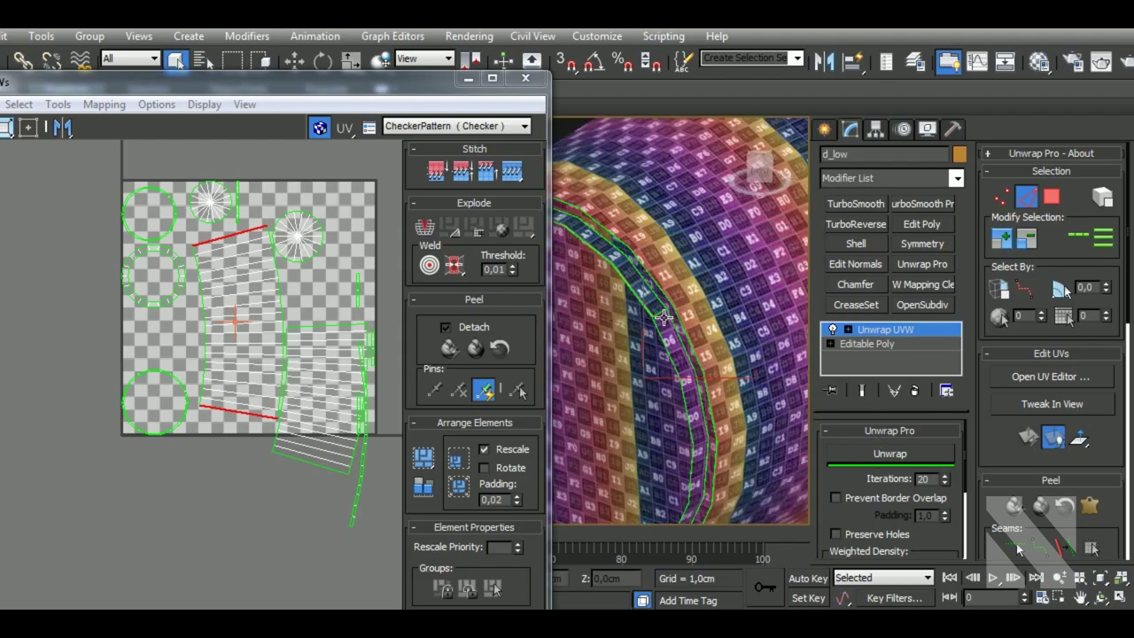
click(684, 373)
key(shift+s)
scroll(709, 390, down, 5)
scroll(725, 414, up, 5)
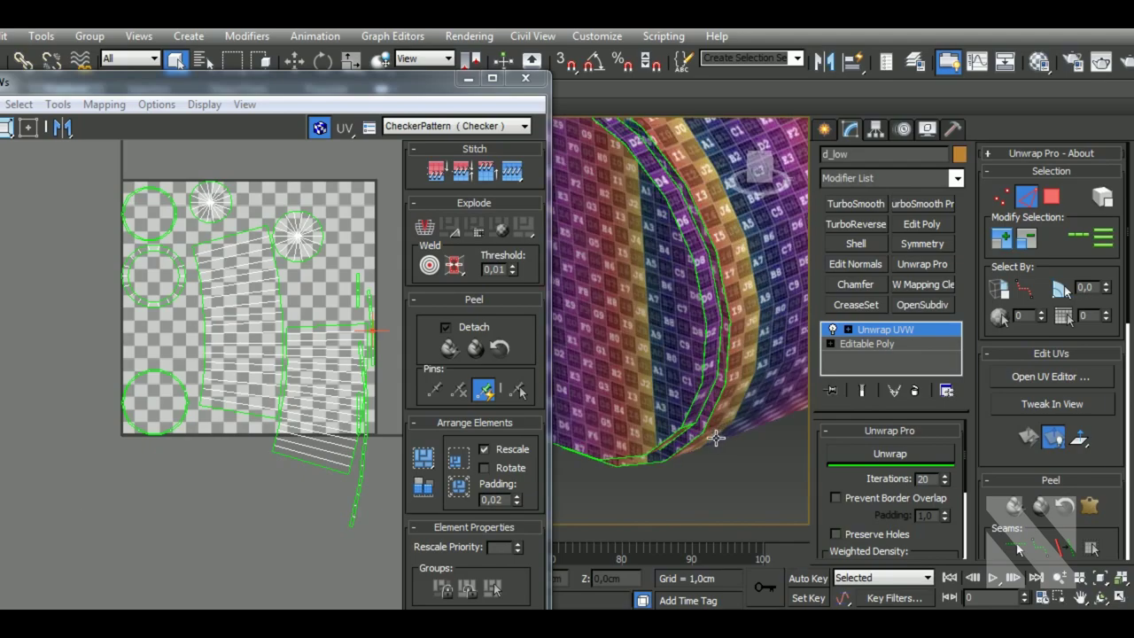
click(688, 420)
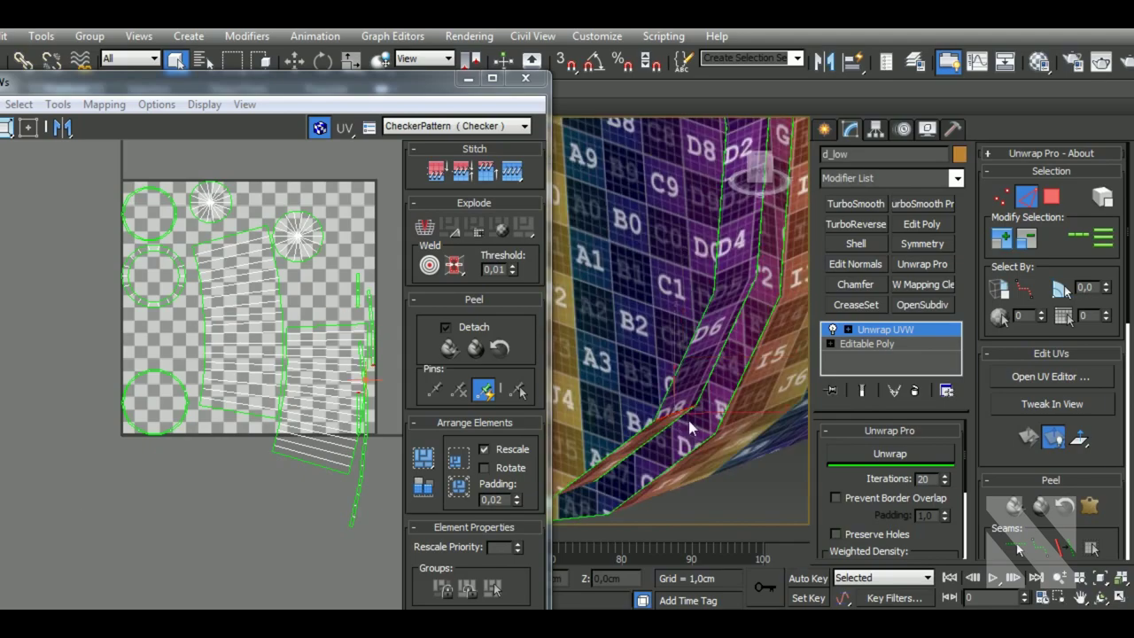
key(shift+s)
- Stitch the next end seam and inspect the cylinder from above
scroll(704, 412, down, 5)
scroll(704, 410, up, 2)
scroll(709, 412, up, 2)
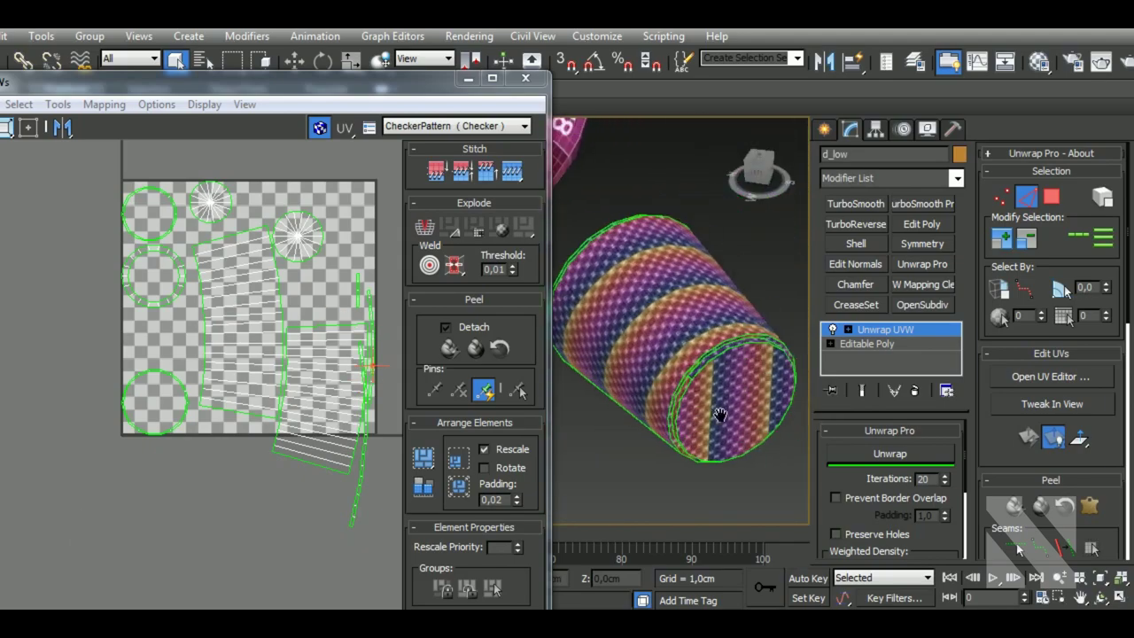
scroll(704, 398, up, 2)
scroll(695, 374, up, 1)
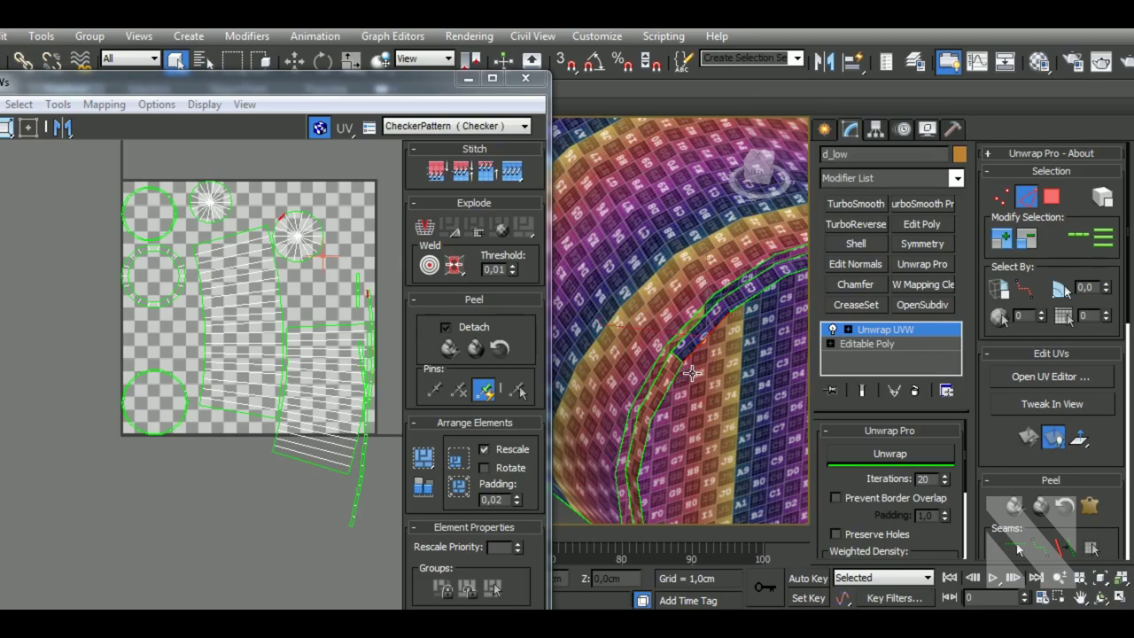
click(699, 422)
key(shift+s)
scroll(699, 421, down, 4)
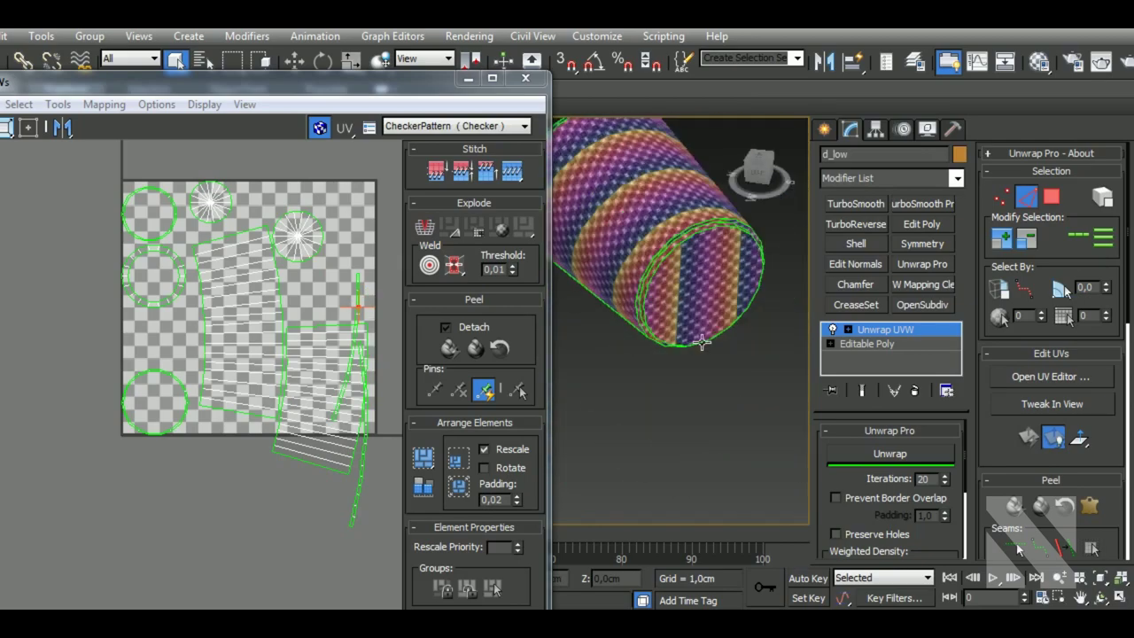
mouse_move(674, 304)
alt+middle_down()
mouse_move(711, 253)
mouse_move(603, 303)
mouse_move(765, 359)
mouse_move(747, 354)
mouse_move(795, 152)
alt+middle_up()
scroll(765, 359, down, 5)
scroll(808, 346, down, 4)
scroll(746, 345, up, 5)
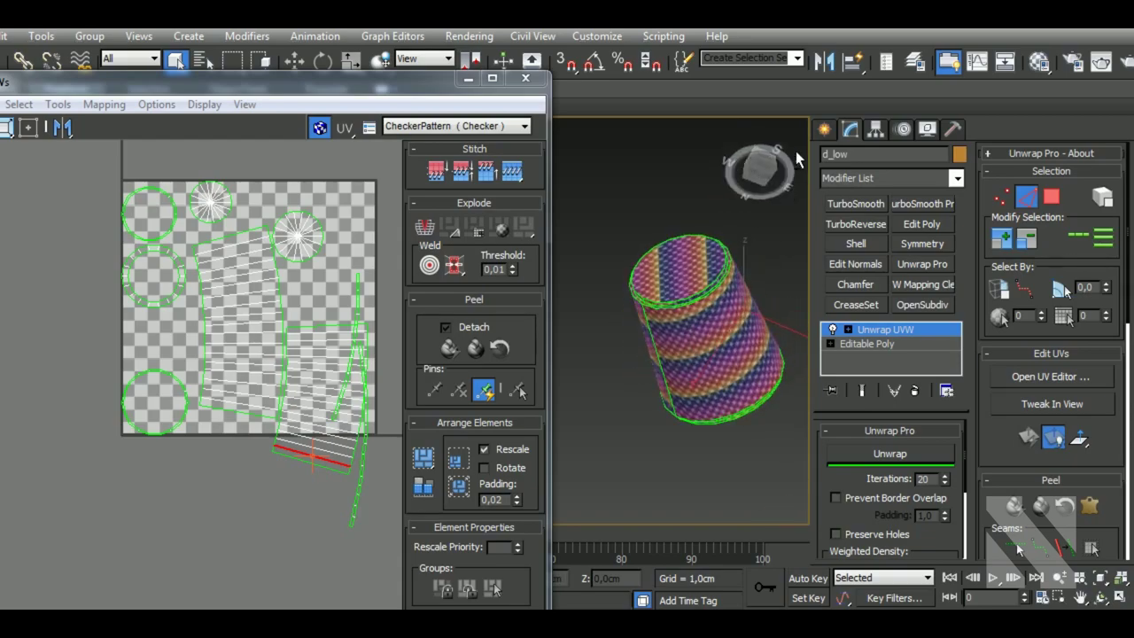
scroll(265, 370, down, 4)
- Select all of the cap's UVs and repack them inside the tile
key(ctrl+a)
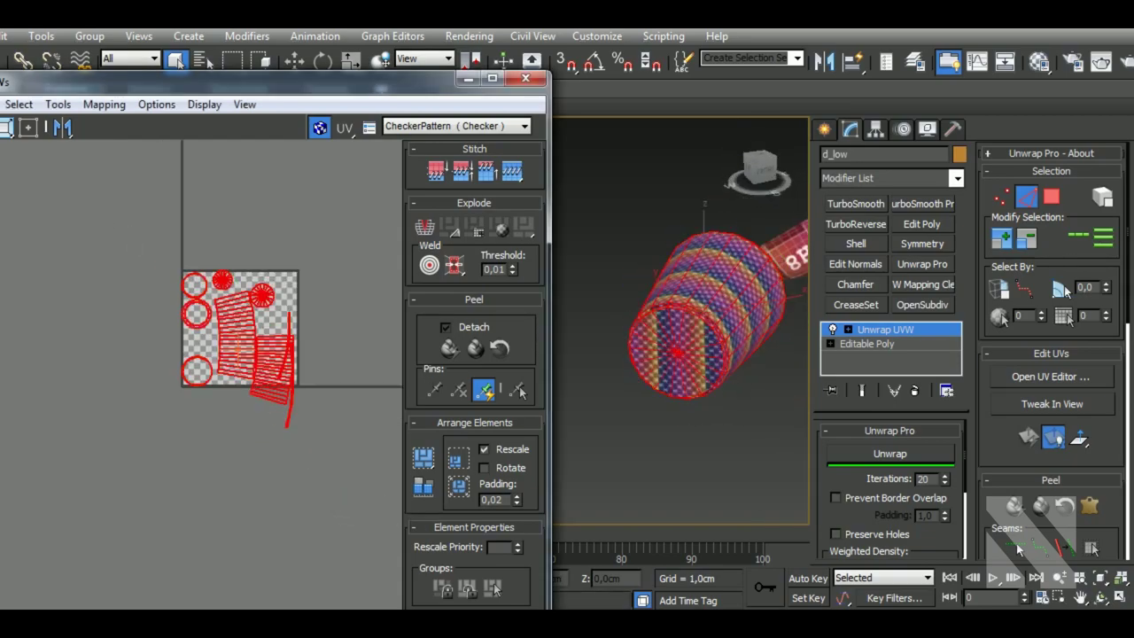
click(429, 461)
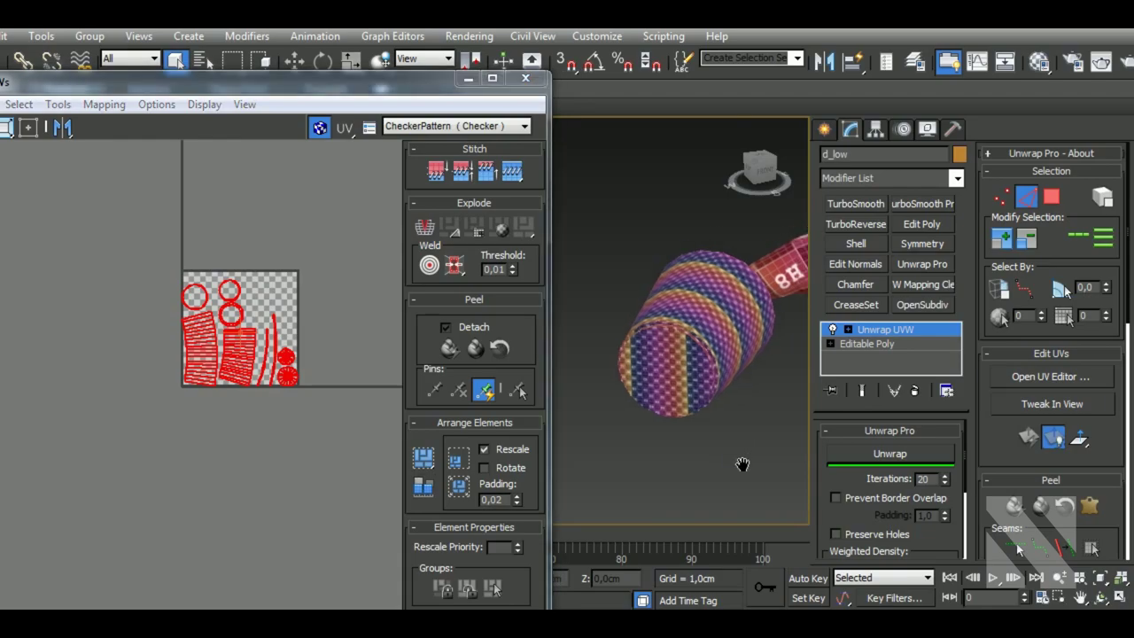
scroll(741, 464, down, 3)
alt+middle_drag(700, 460, 620, 490)
mouse_move(671, 428)
alt+middle_down()
mouse_move(644, 301)
mouse_move(722, 439)
alt+middle_up()
scroll(254, 368, down, 1)
scroll(255, 368, down, 1)
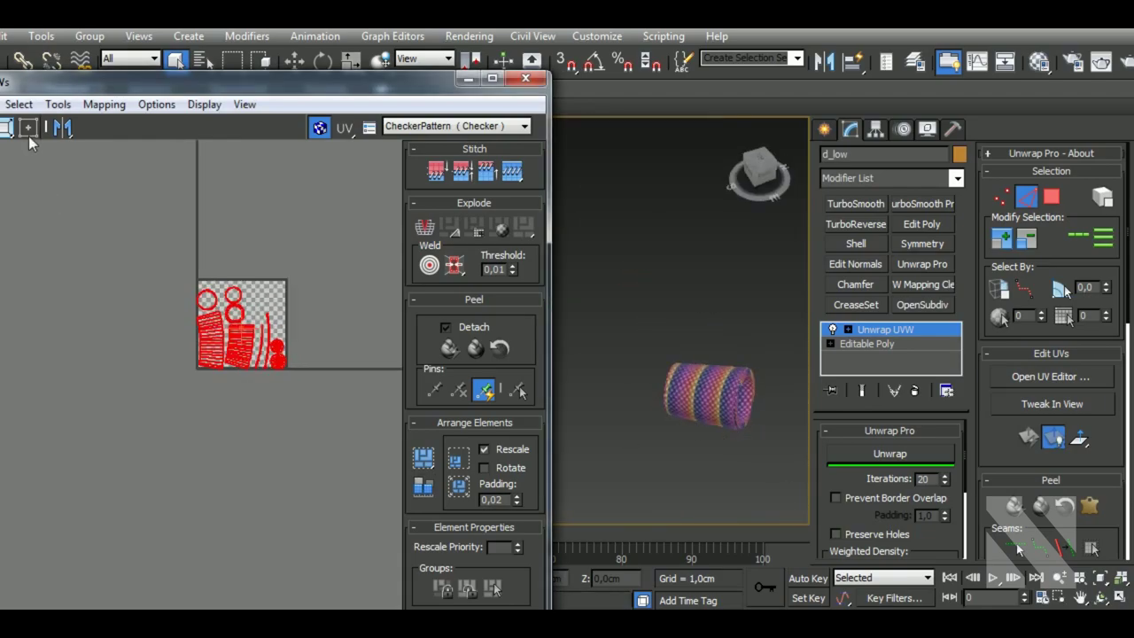
- Shrink the UVs to the tile centre, enable Prevent Border Overlap, and enlarge the UV editor
drag(230, 338, 258, 495)
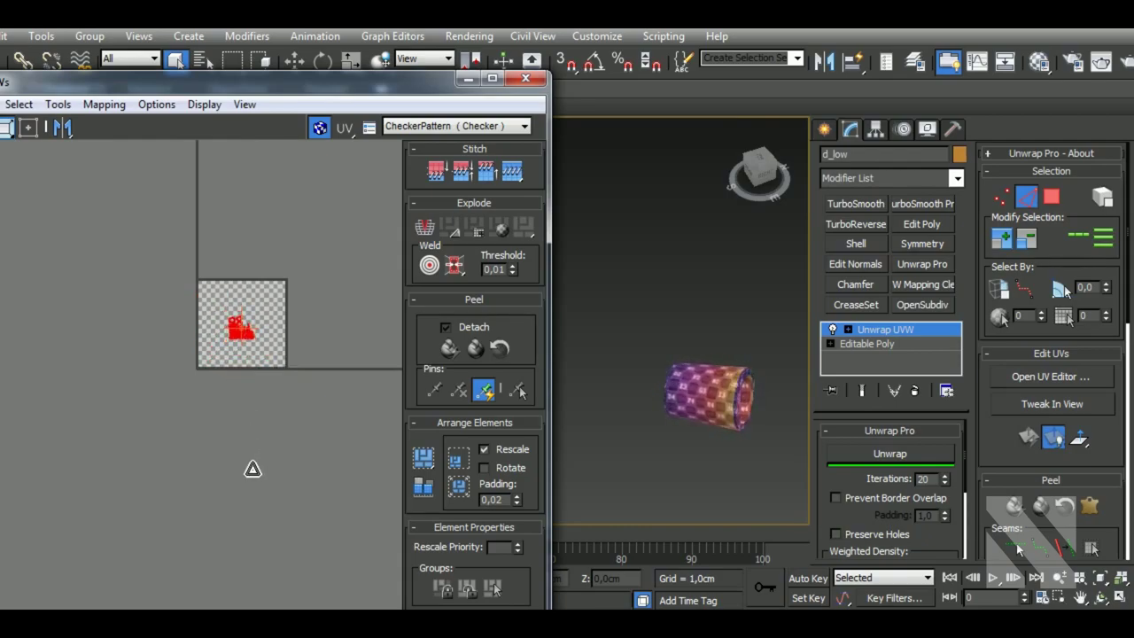
middle_drag(249, 401, 275, 438)
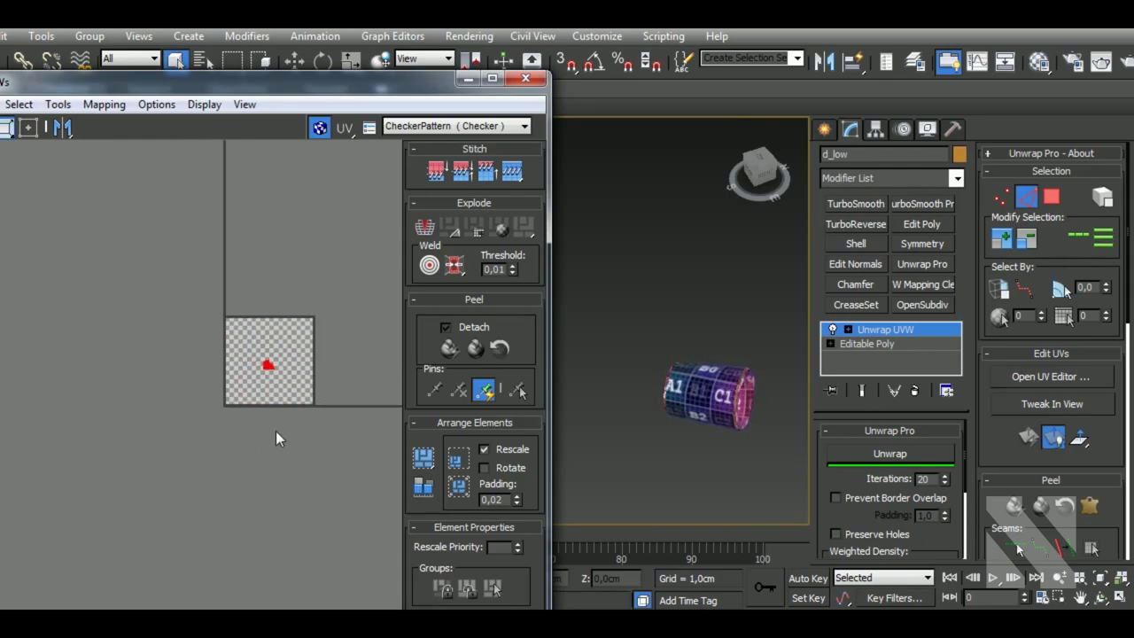
click(835, 498)
drag(332, 82, 420, 39)
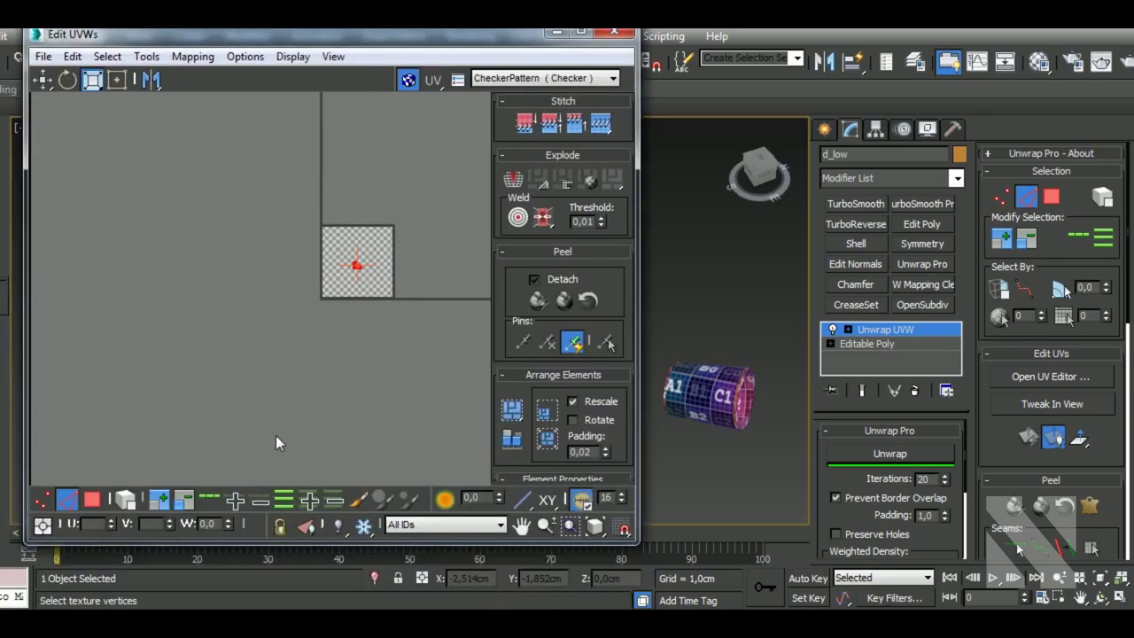
- Switch to polygon selection and straighten the first cylinder UV shell into a rectangle
click(127, 501)
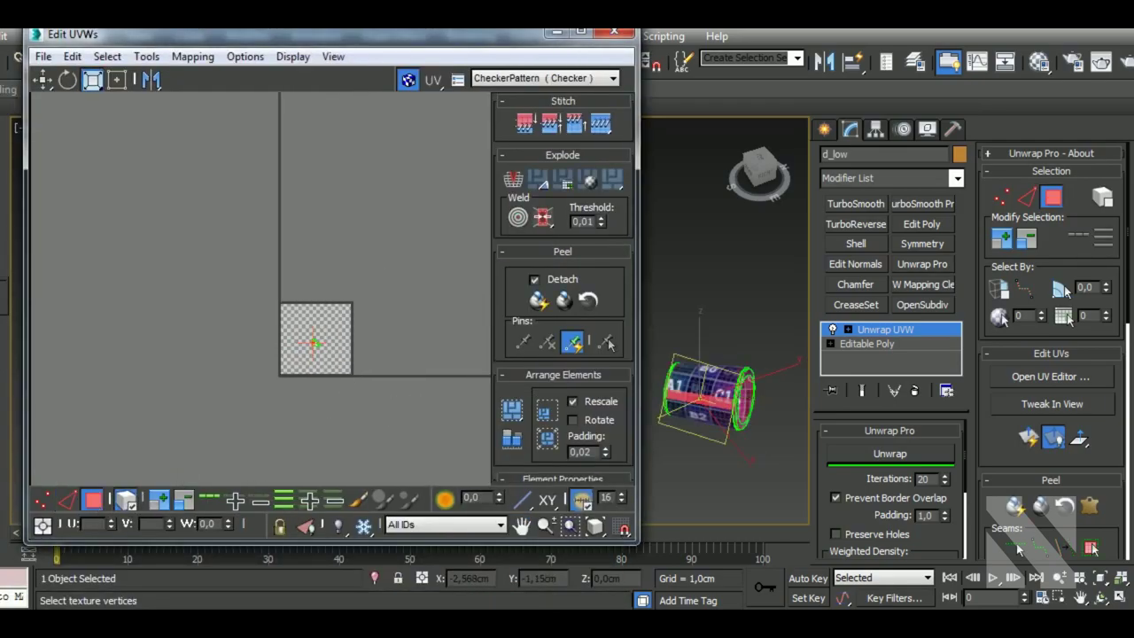
scroll(312, 330, up, 3)
scroll(312, 330, up, 3)
scroll(311, 330, up, 2)
click(352, 284)
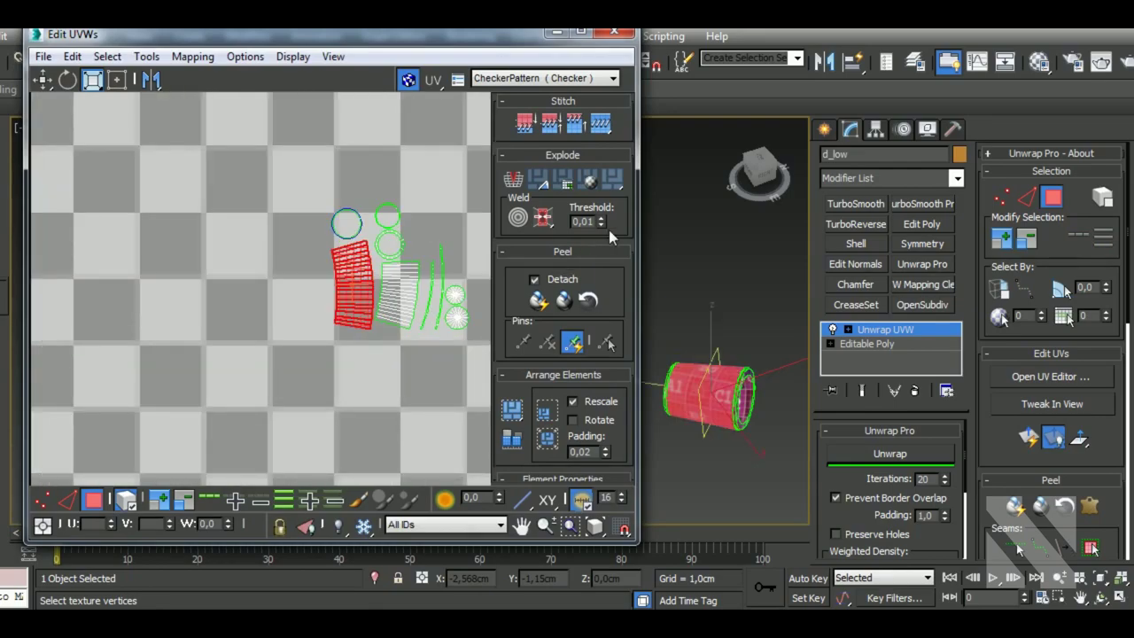
scroll(567, 293, up, 2)
scroll(567, 292, up, 2)
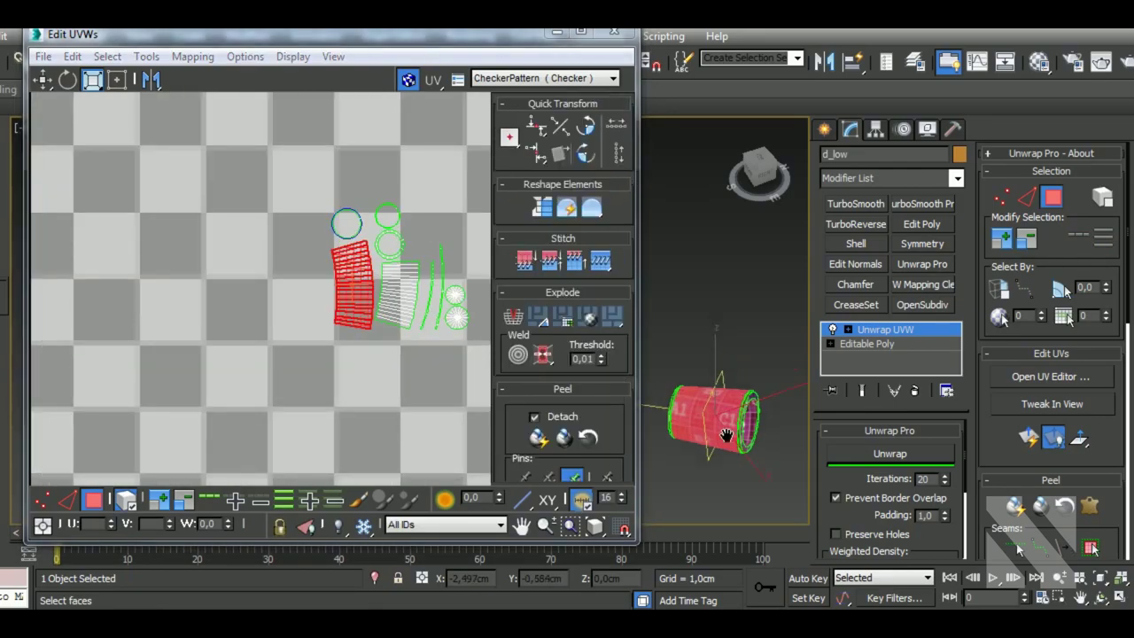
scroll(740, 446, up, 4)
click(542, 209)
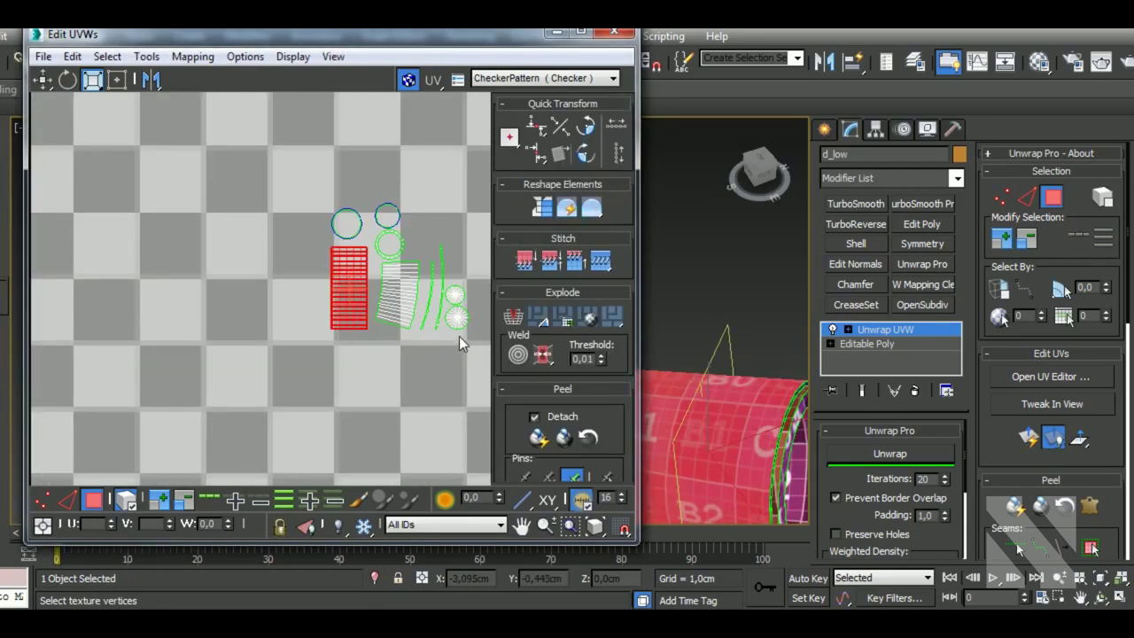
- Straighten the neighbouring UV shell into a rectangle as well
click(416, 316)
scroll(708, 372, down, 3)
alt+middle_drag(709, 372, 722, 411)
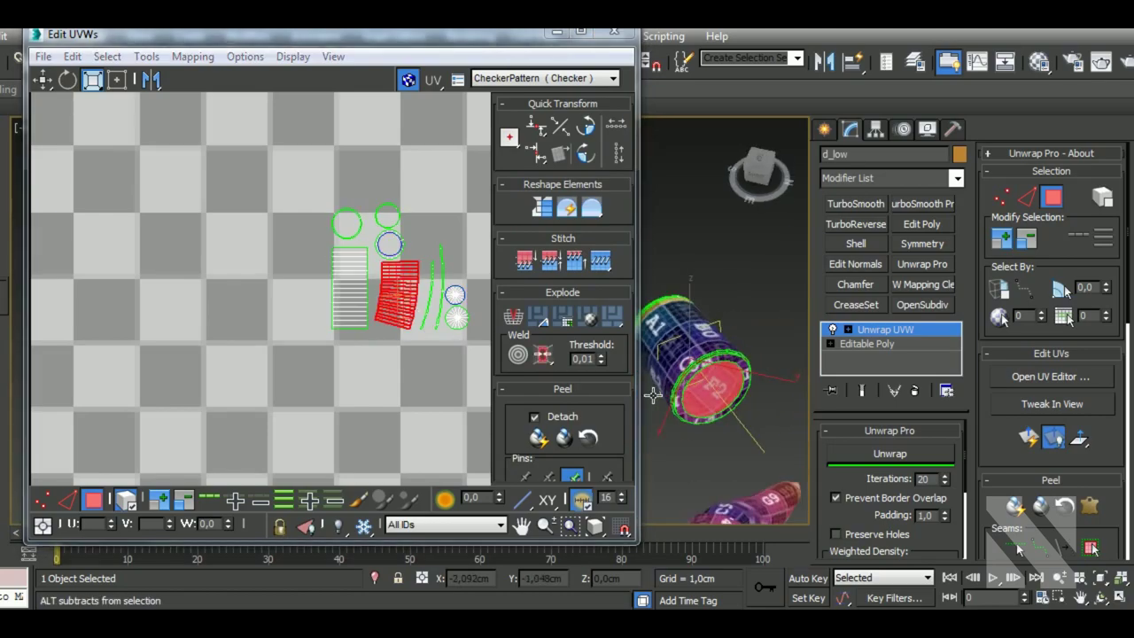
scroll(722, 411, up, 5)
scroll(722, 411, up, 2)
click(542, 209)
- Straighten the left and right arc shells into vertical strips
scroll(390, 354, down, 2)
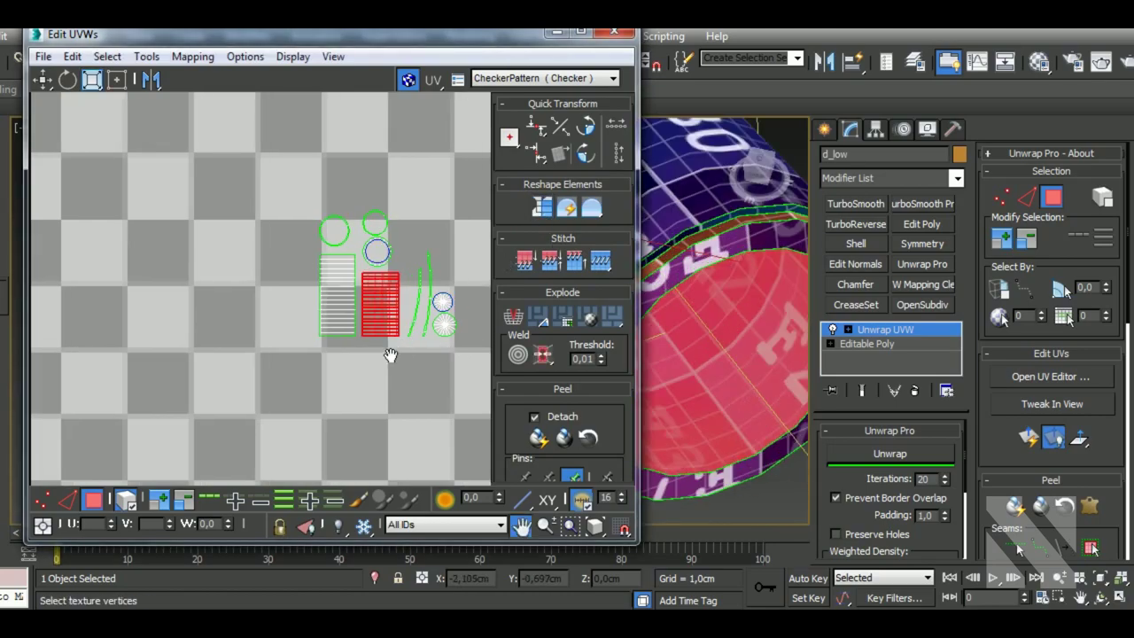
scroll(370, 353, down, 1)
scroll(371, 347, up, 2)
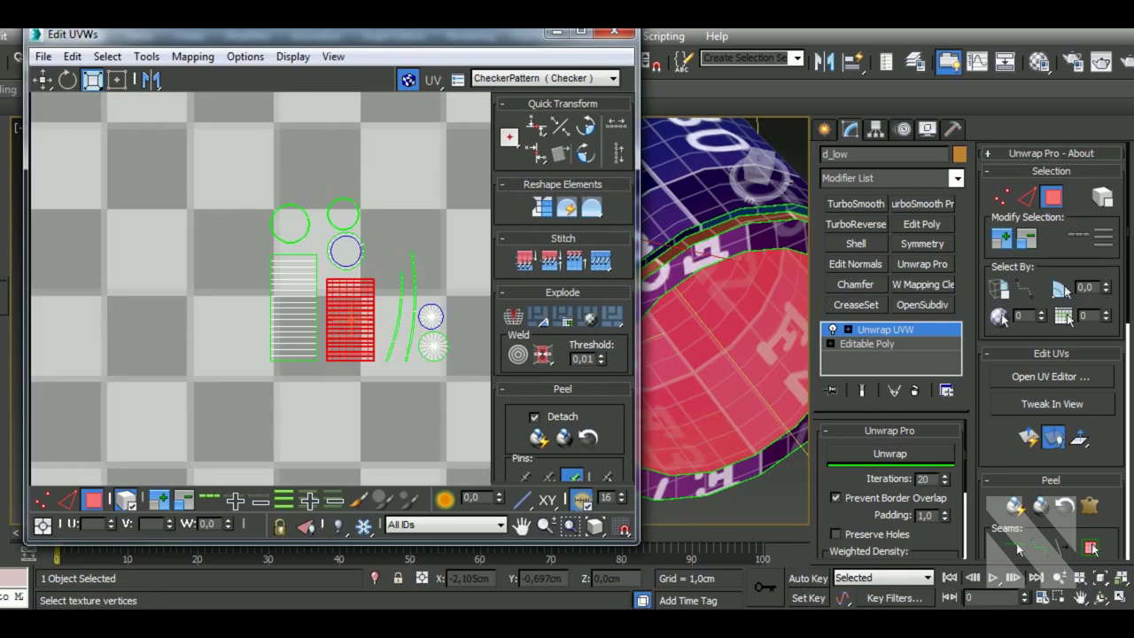
click(396, 301)
click(538, 211)
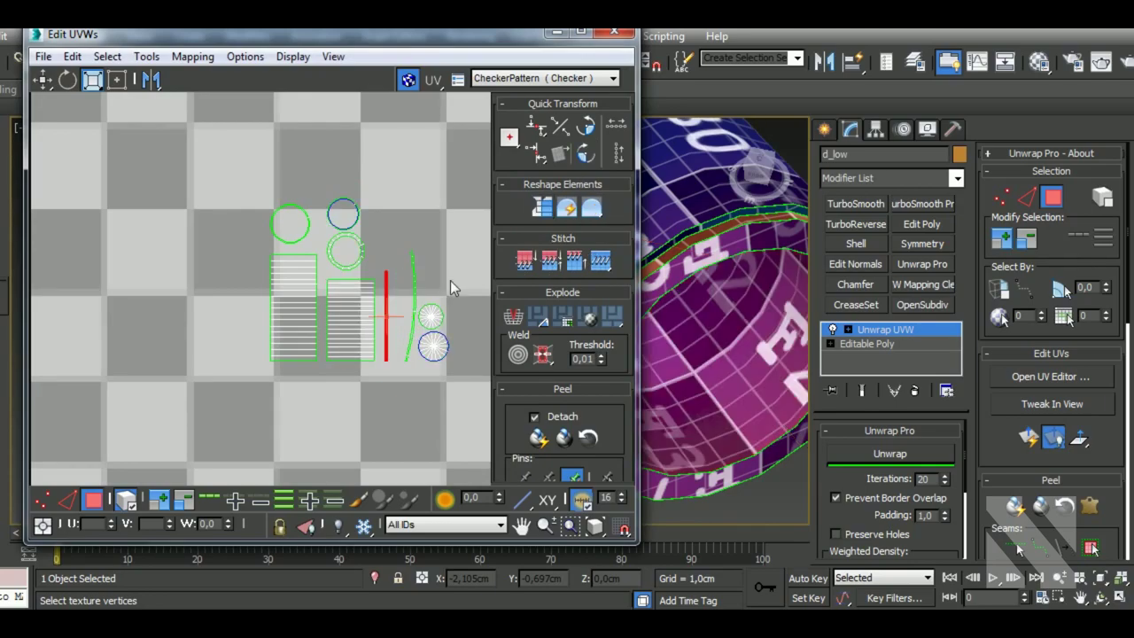
click(414, 299)
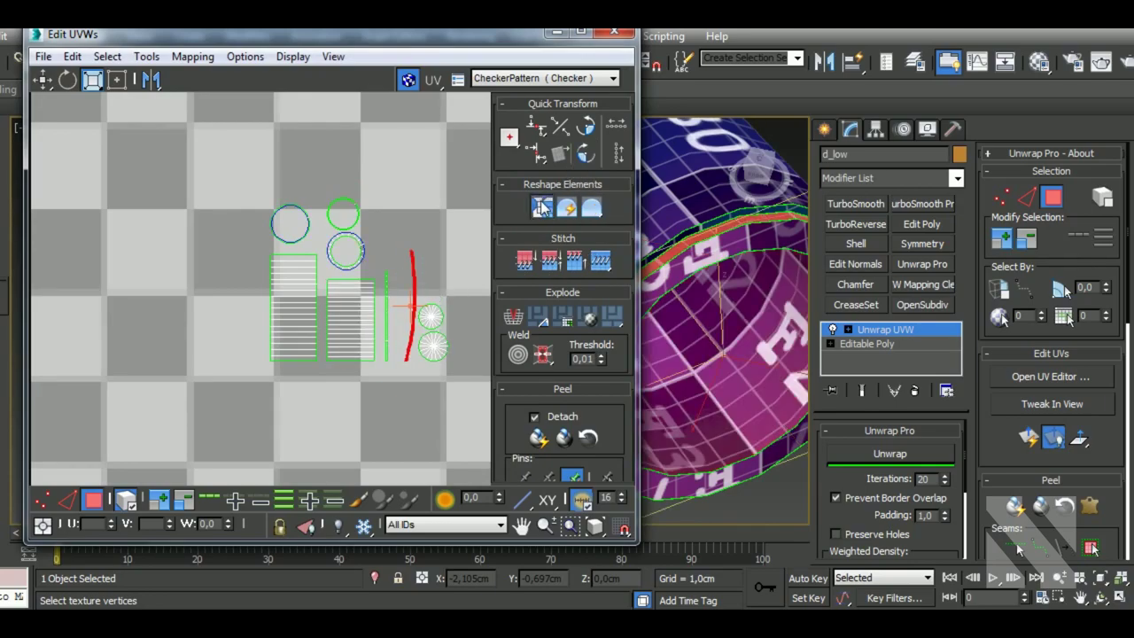
click(542, 206)
- Close the Edit UVWs window, lay the object horizontal and deselect it
scroll(334, 317, down, 3)
scroll(334, 316, down, 3)
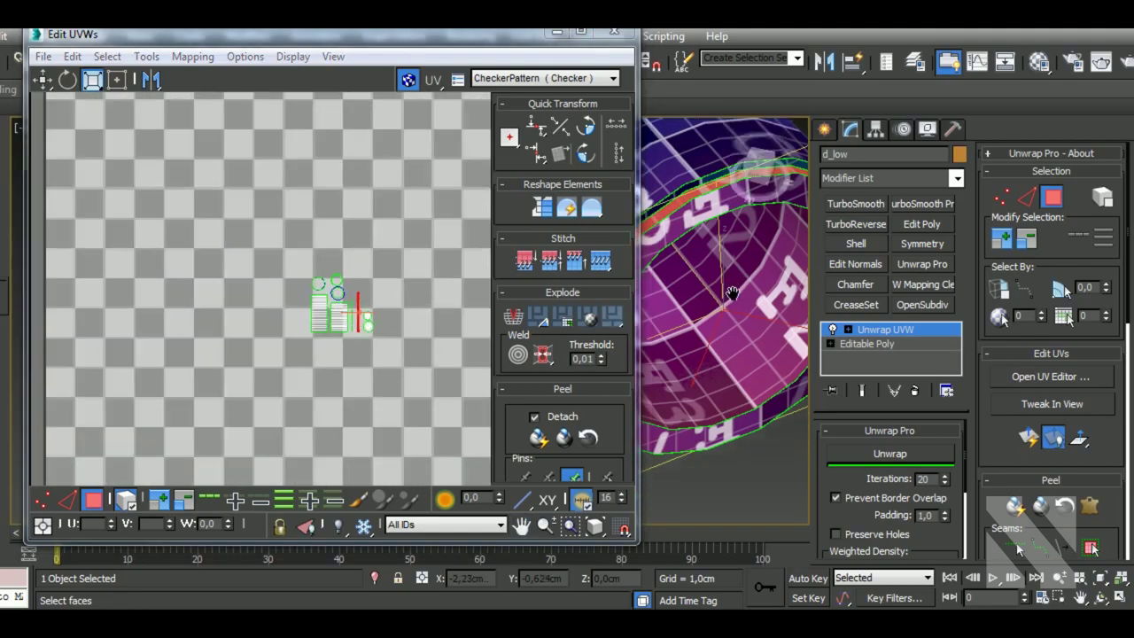
scroll(732, 292, down, 5)
scroll(731, 293, down, 2)
scroll(750, 314, up, 2)
scroll(749, 313, up, 2)
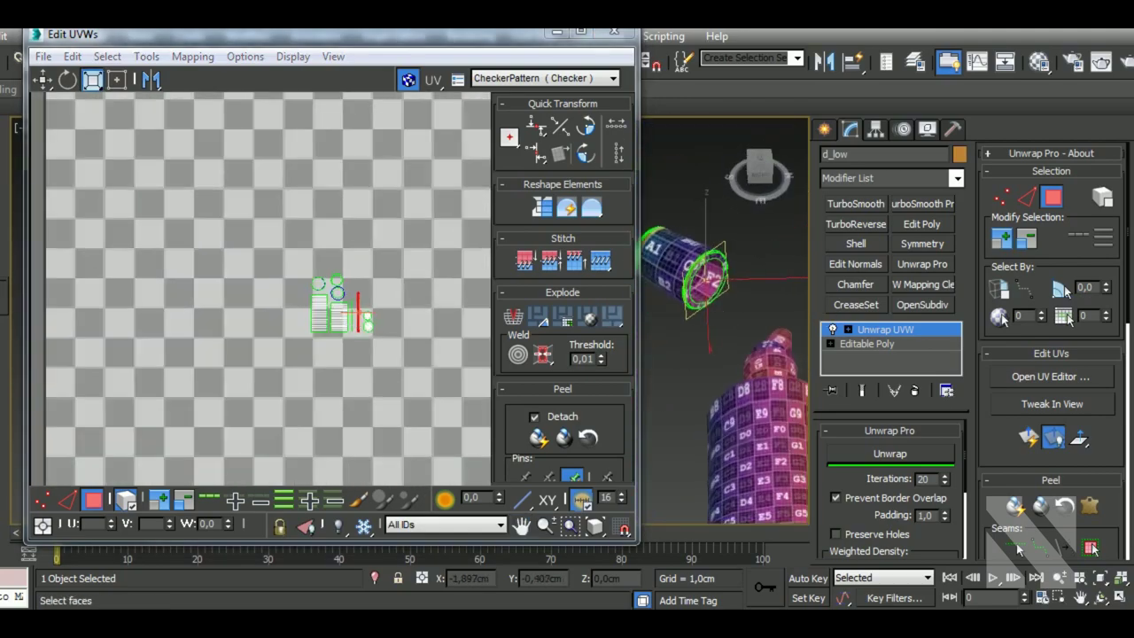
scroll(750, 313, down, 2)
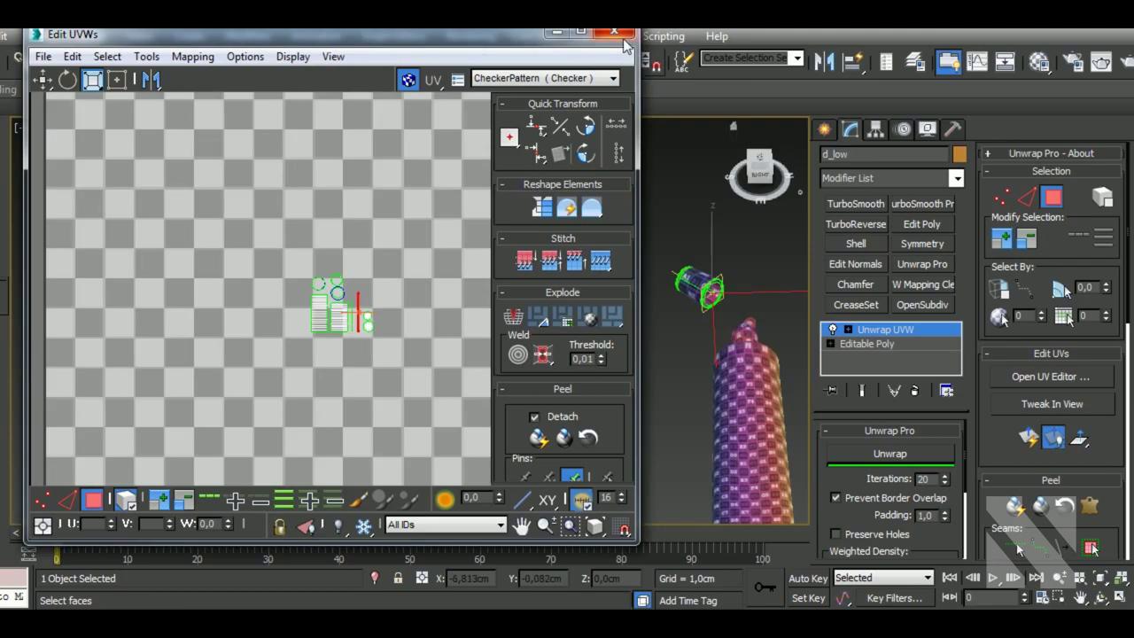
click(620, 35)
scroll(620, 345, down, 3)
scroll(538, 296, down, 2)
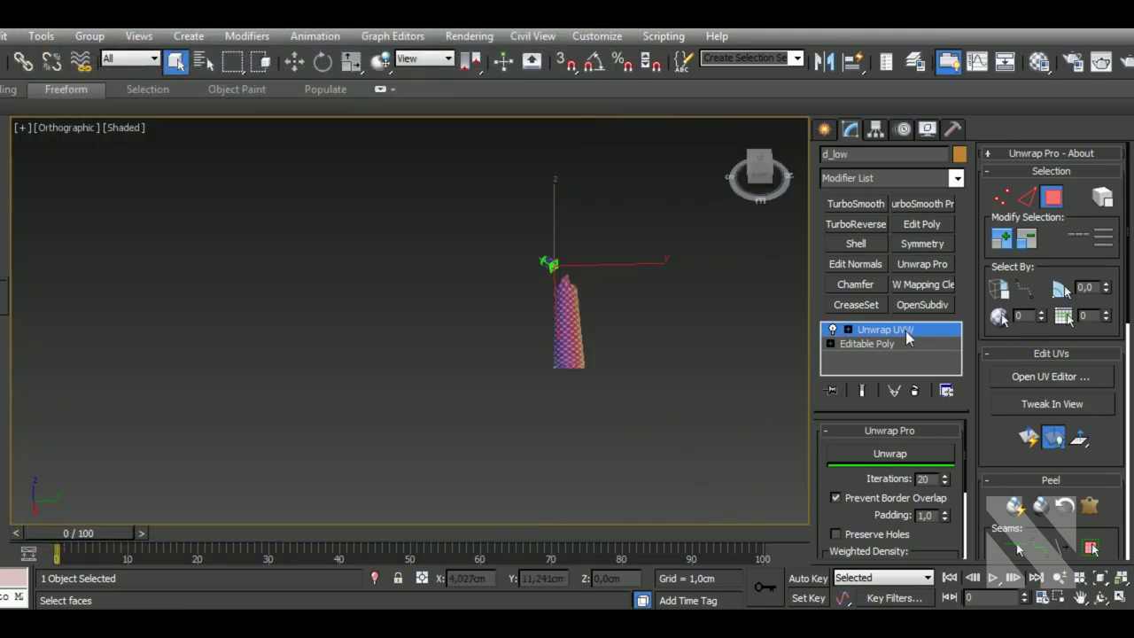
mouse_move(673, 408)
alt+middle_down()
mouse_move(635, 443)
mouse_move(647, 438)
mouse_move(605, 413)
mouse_move(591, 370)
alt+middle_up()
click(648, 437)
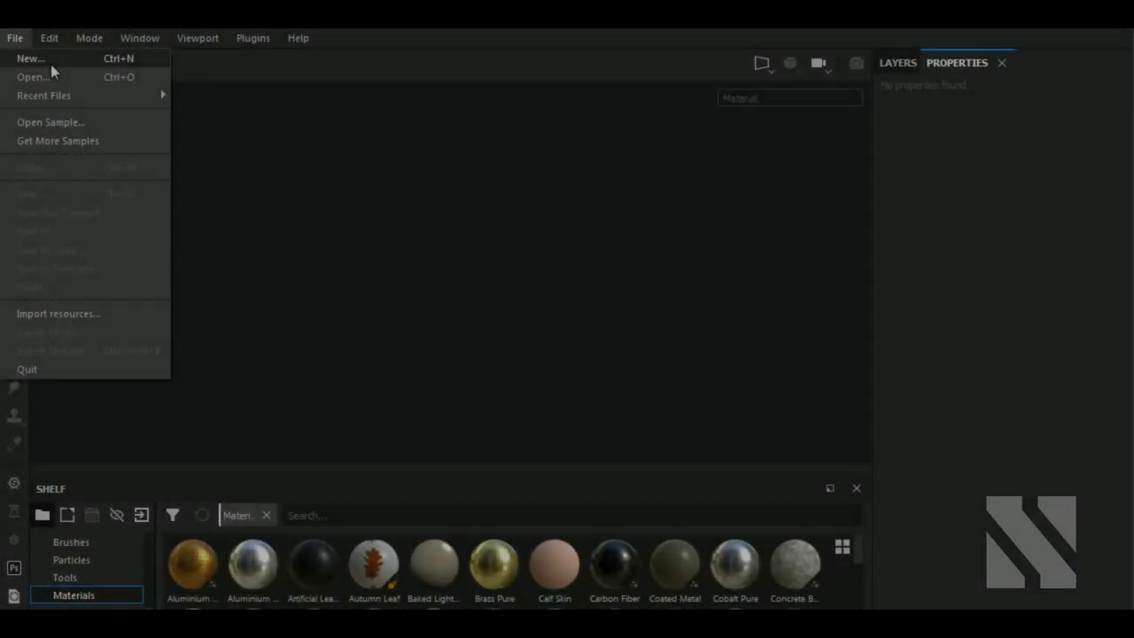
- Create a new project with toothpaste_low.obj as the mesh and orbit to view it
click(50, 60)
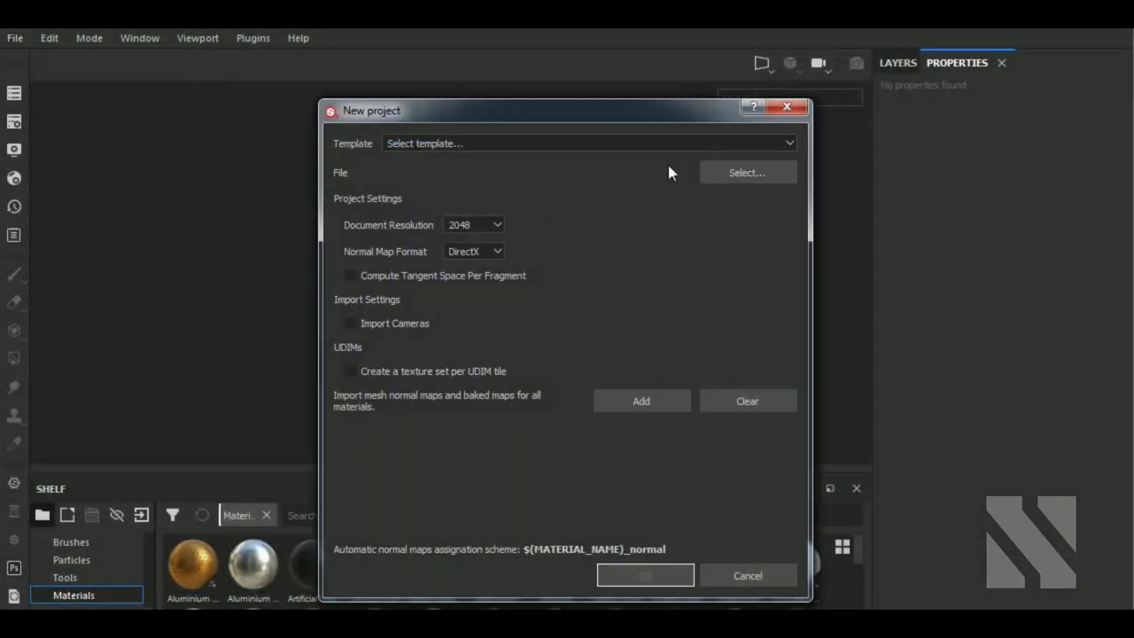
click(736, 176)
click(677, 264)
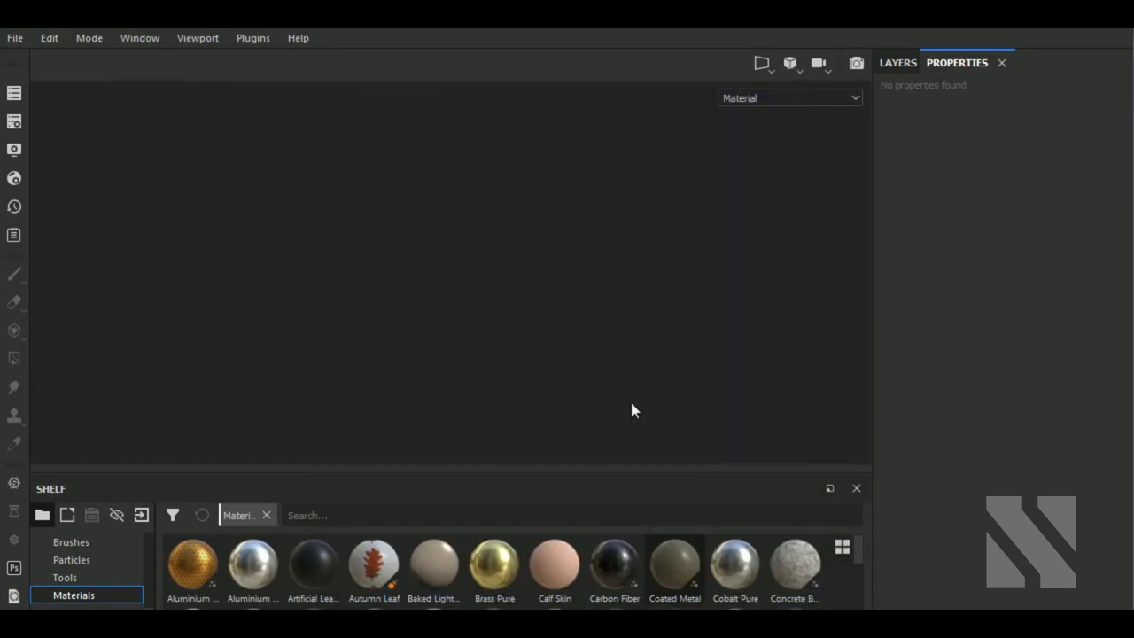
mouse_move(640, 388)
alt+mouse_down()
mouse_move(645, 440)
mouse_move(646, 404)
mouse_move(513, 356)
alt+mouse_up()
- In Bake Mesh Maps, exclude the ID and Thickness maps and set output size 2048
click(13, 121)
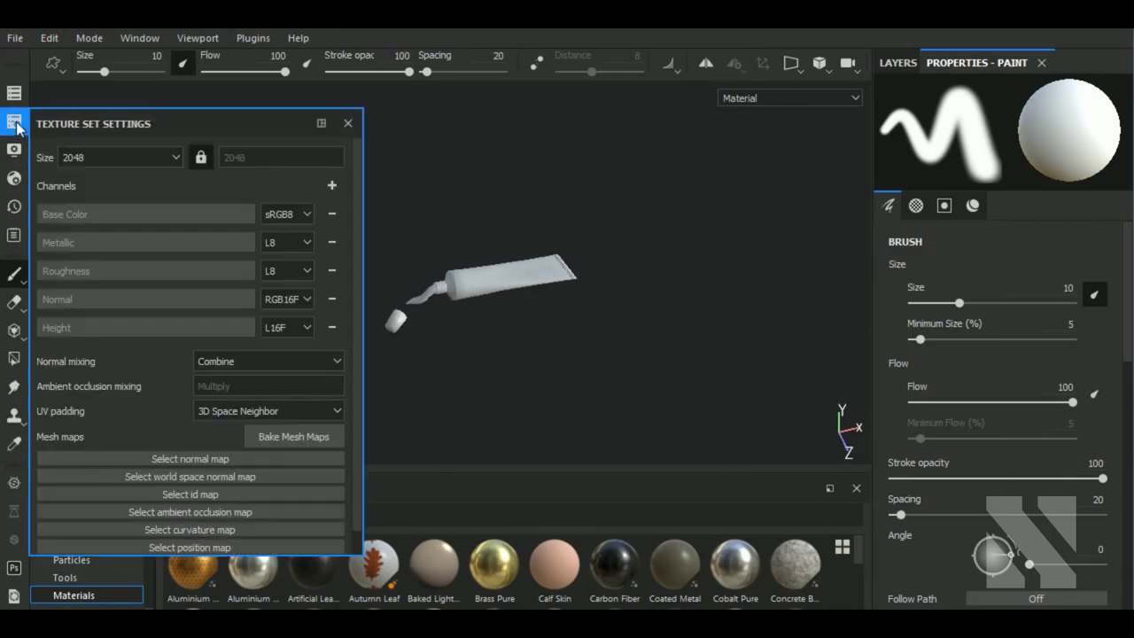
click(285, 434)
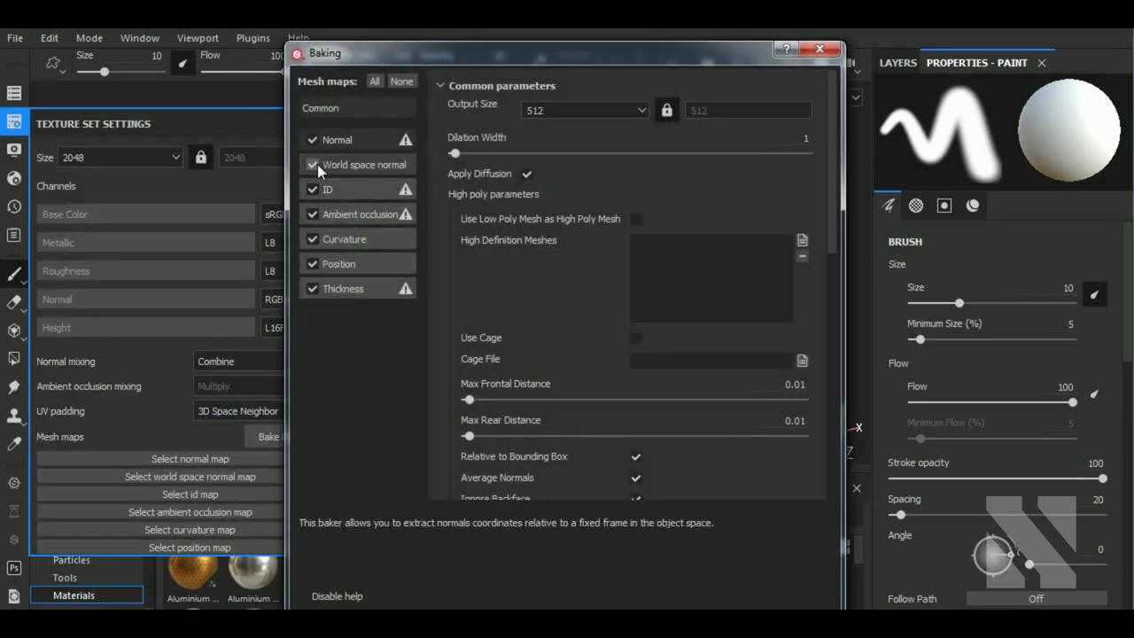
click(312, 190)
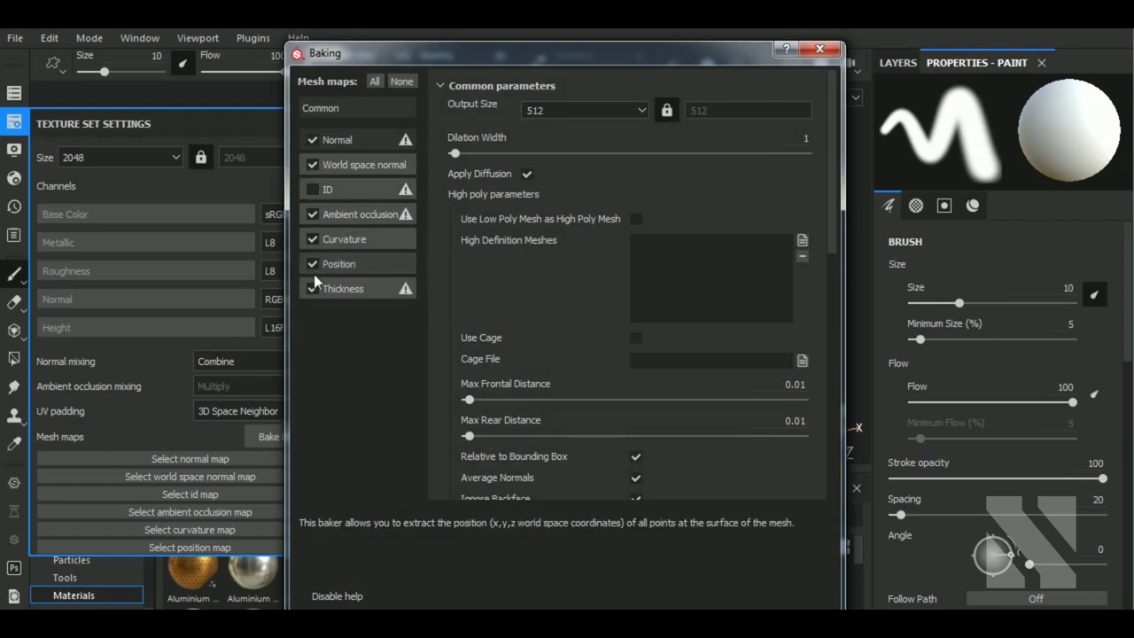
click(312, 289)
click(594, 115)
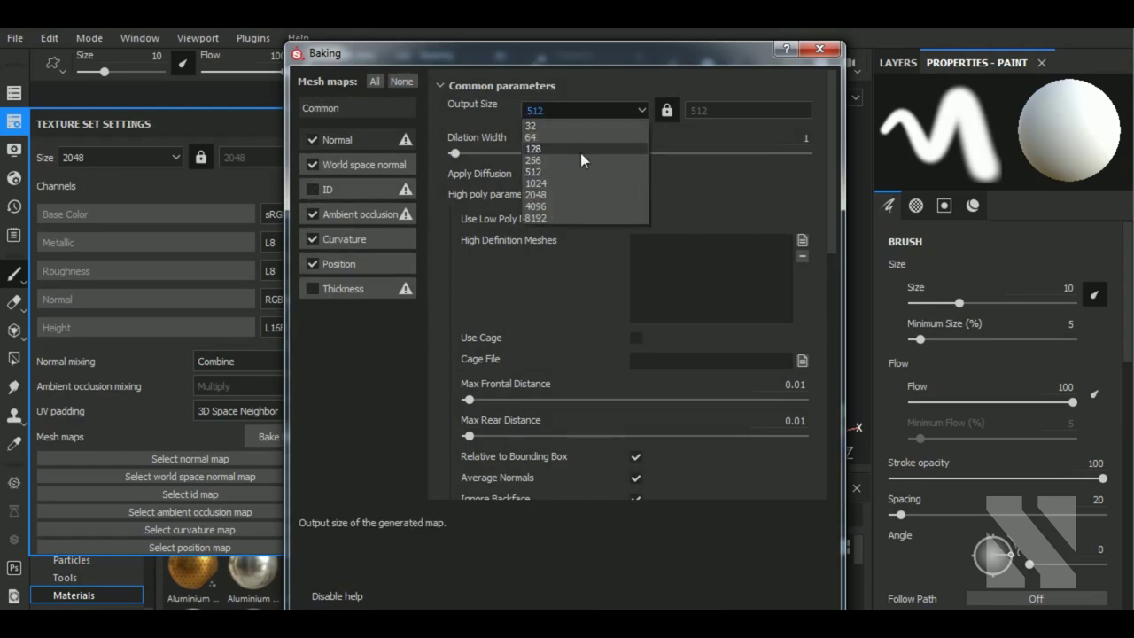
click(566, 190)
- Bake from high-poly toothpaste_high.obj, matched by mesh name, with Subsampling 4x4
click(801, 241)
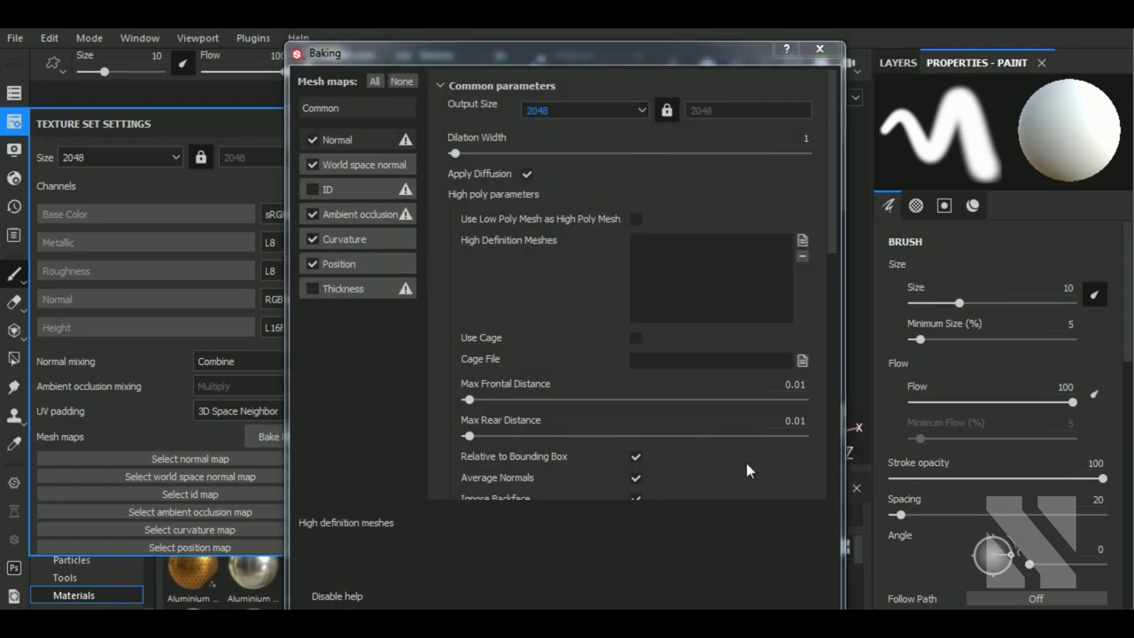
click(734, 464)
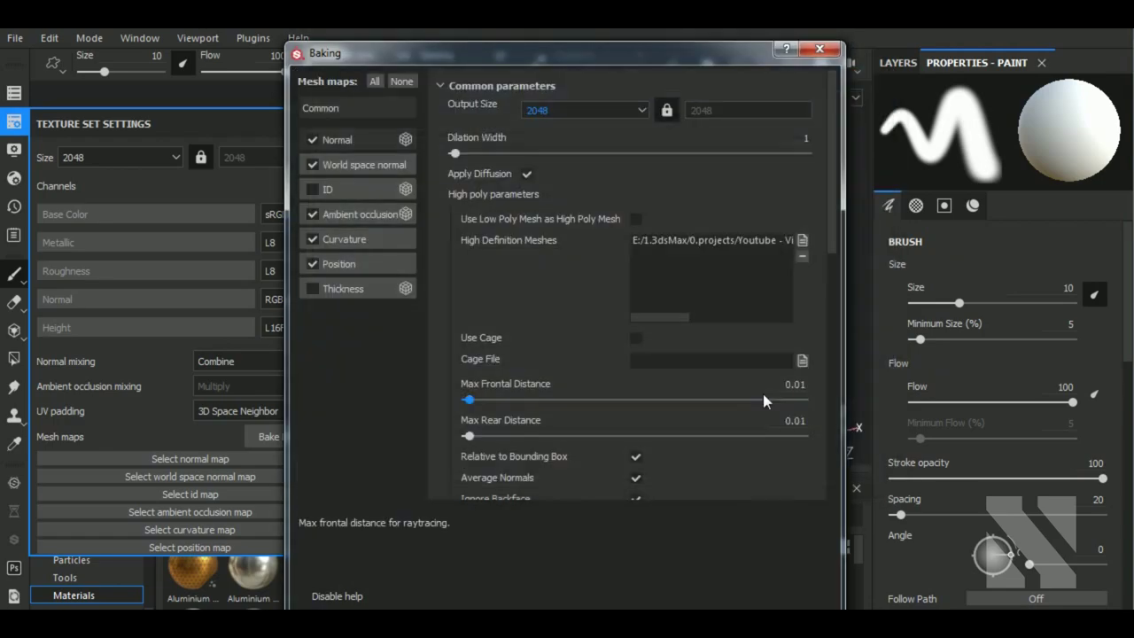
scroll(763, 391, down, 3)
click(746, 372)
click(717, 400)
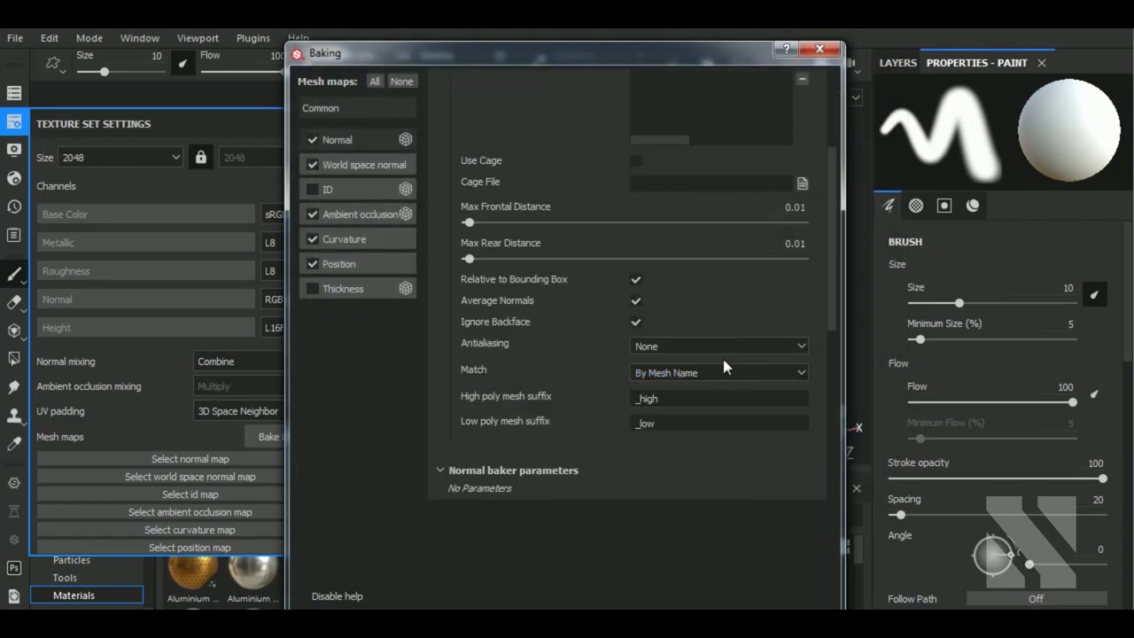
click(729, 347)
click(710, 386)
scroll(747, 446, up, 3)
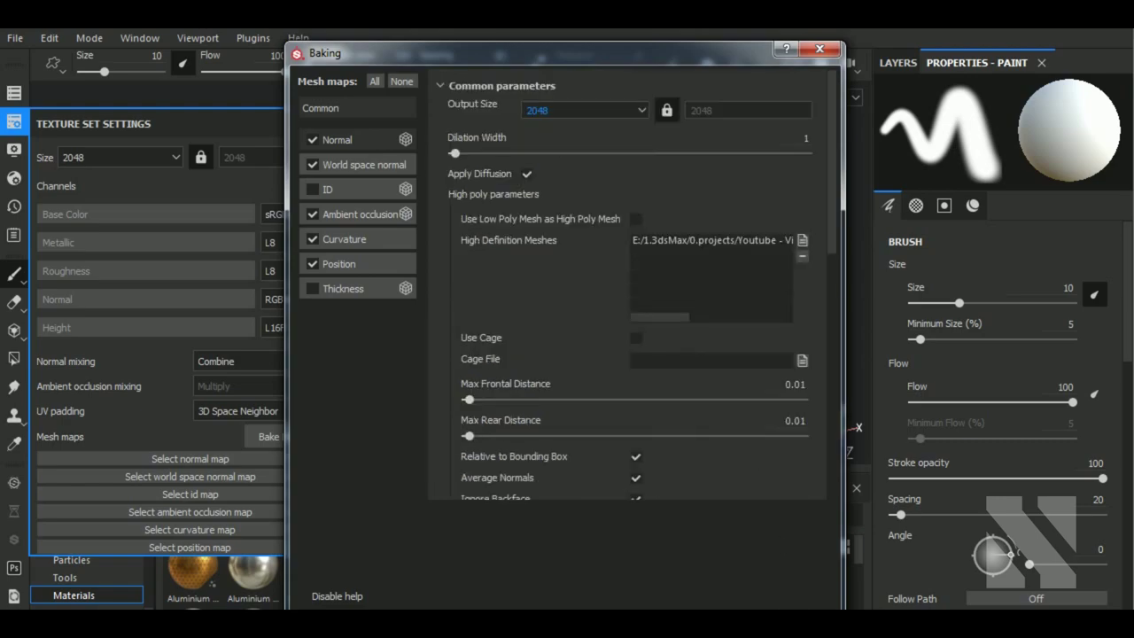
click(771, 620)
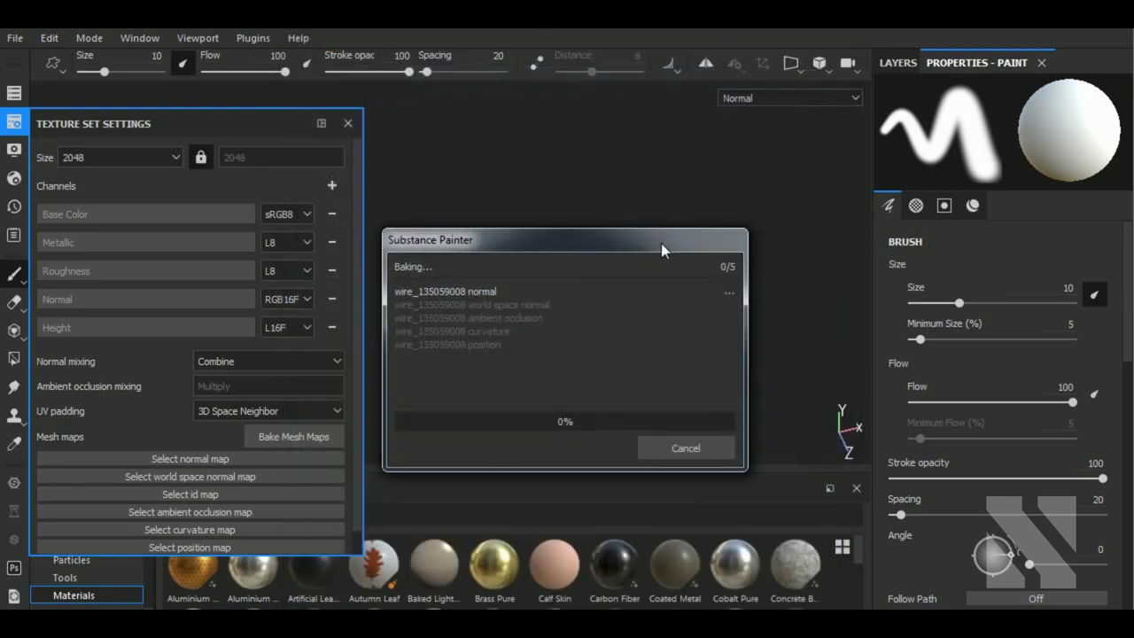
- Move the baking progress window aside, inspect the tube, and close Texture Set Settings
drag(661, 243, 785, 215)
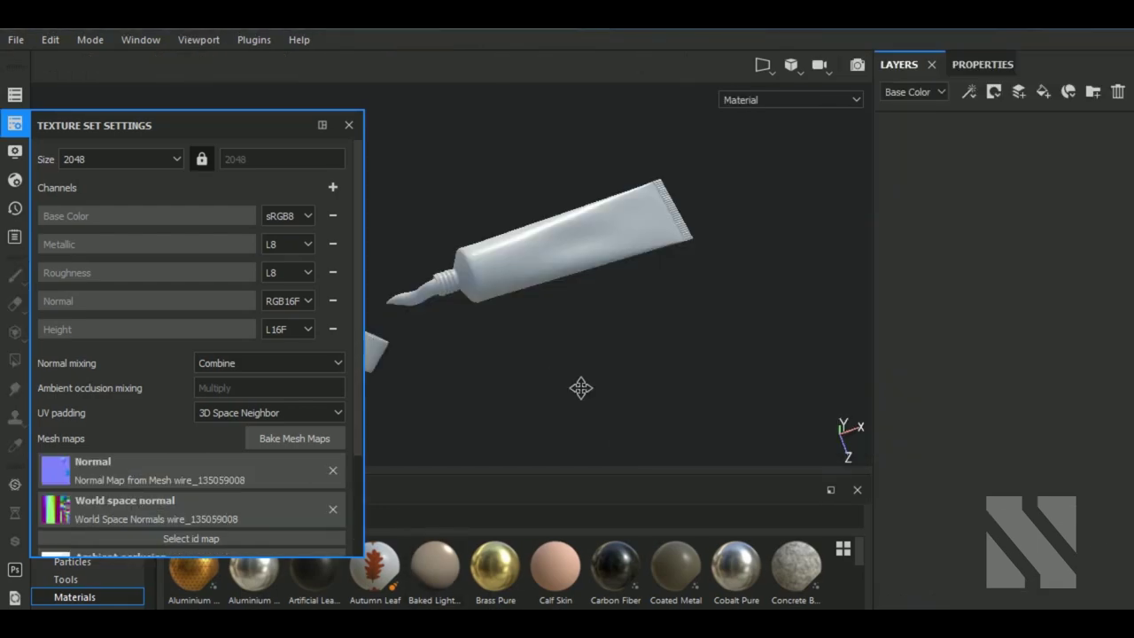
alt+drag(580, 387, 492, 340)
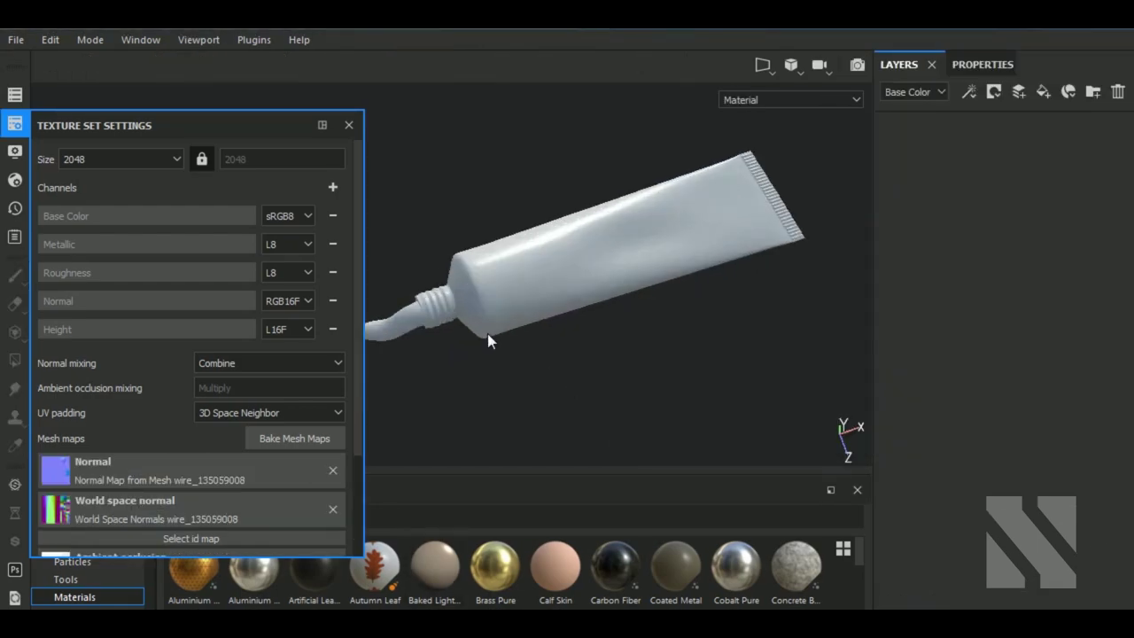
alt+right_drag(487, 333, 458, 358)
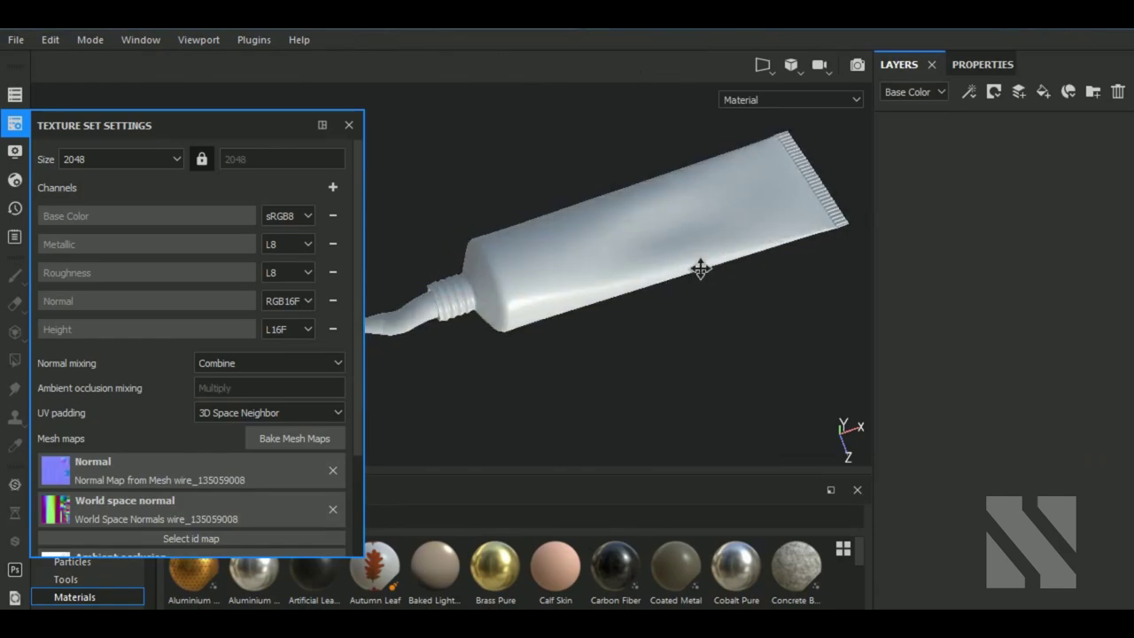
alt+drag(699, 269, 729, 245)
click(28, 125)
- Orbit and zoom around the cap and tube, ending with the tube horizontal and centred
alt+right_drag(673, 355, 558, 294)
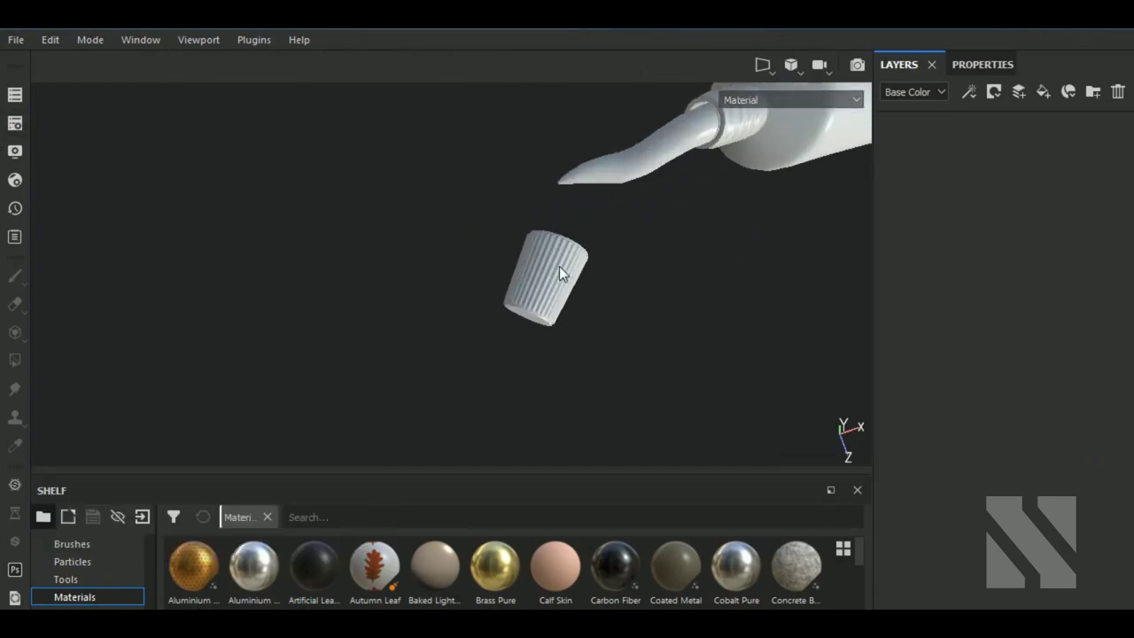
mouse_move(558, 295)
alt+mouse_down()
mouse_move(606, 291)
mouse_move(600, 350)
mouse_move(448, 292)
mouse_move(562, 317)
mouse_move(585, 293)
alt+mouse_up()
scroll(587, 324, down, 5)
alt+middle_drag(584, 292, 593, 144)
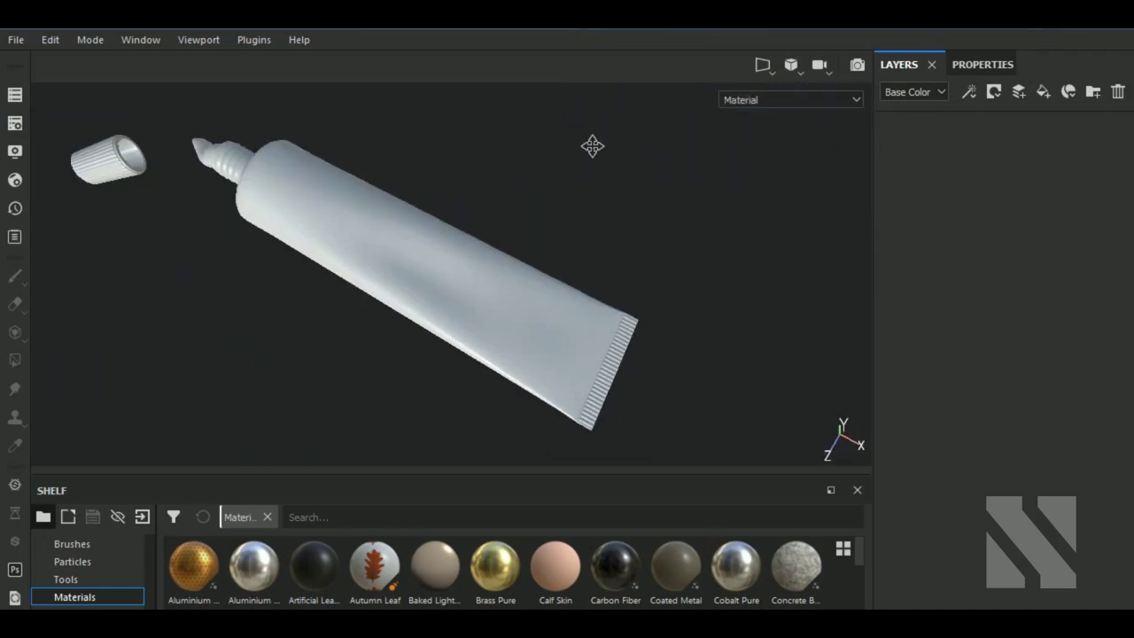
scroll(641, 430, up, 3)
scroll(629, 309, up, 2)
scroll(629, 309, down, 2)
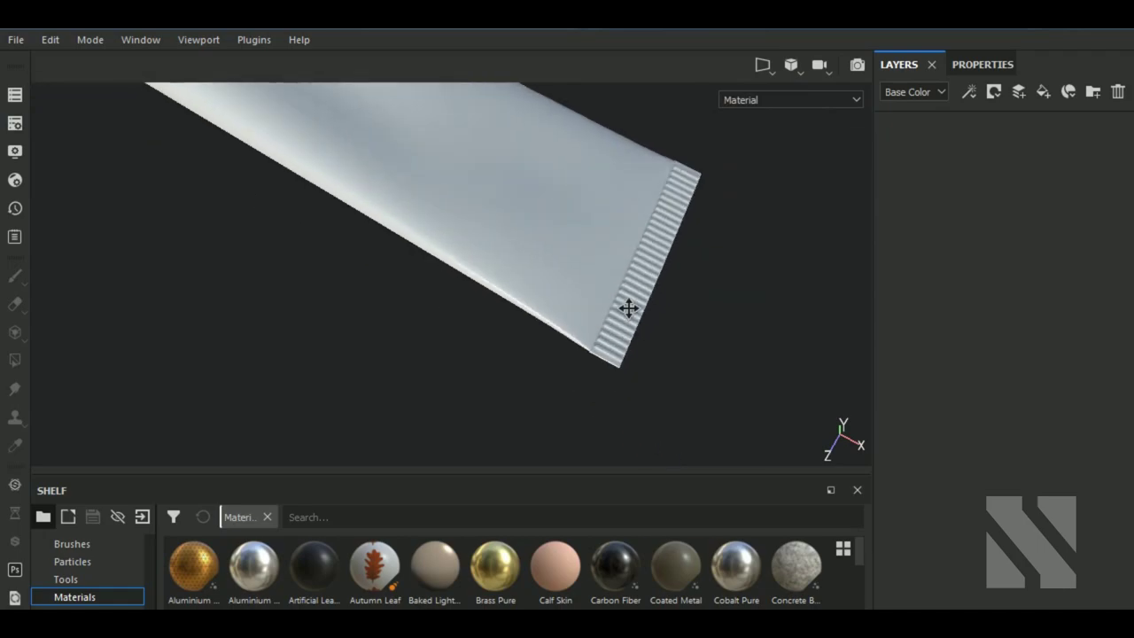
scroll(674, 352, down, 1)
scroll(679, 350, down, 3)
mouse_move(679, 350)
alt+mouse_down()
mouse_move(585, 301)
mouse_move(594, 286)
mouse_move(552, 235)
alt+mouse_up()
alt+middle_drag(552, 236, 553, 211)
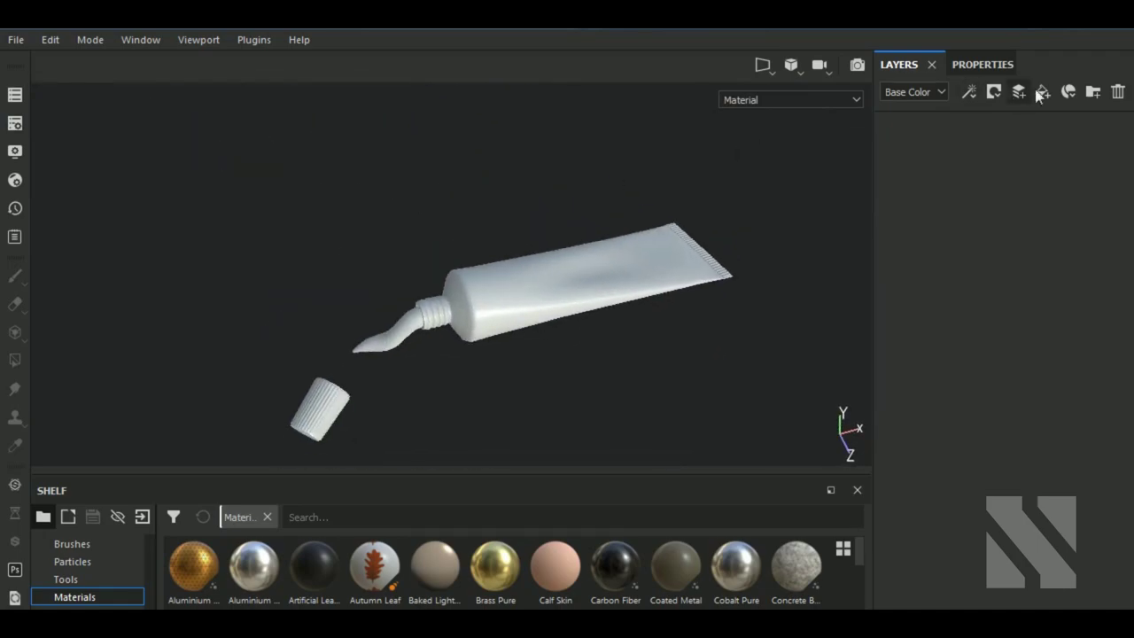
- Add a black-masked fill layer with metallic about 0.42 and roughness about 0.16
click(1044, 92)
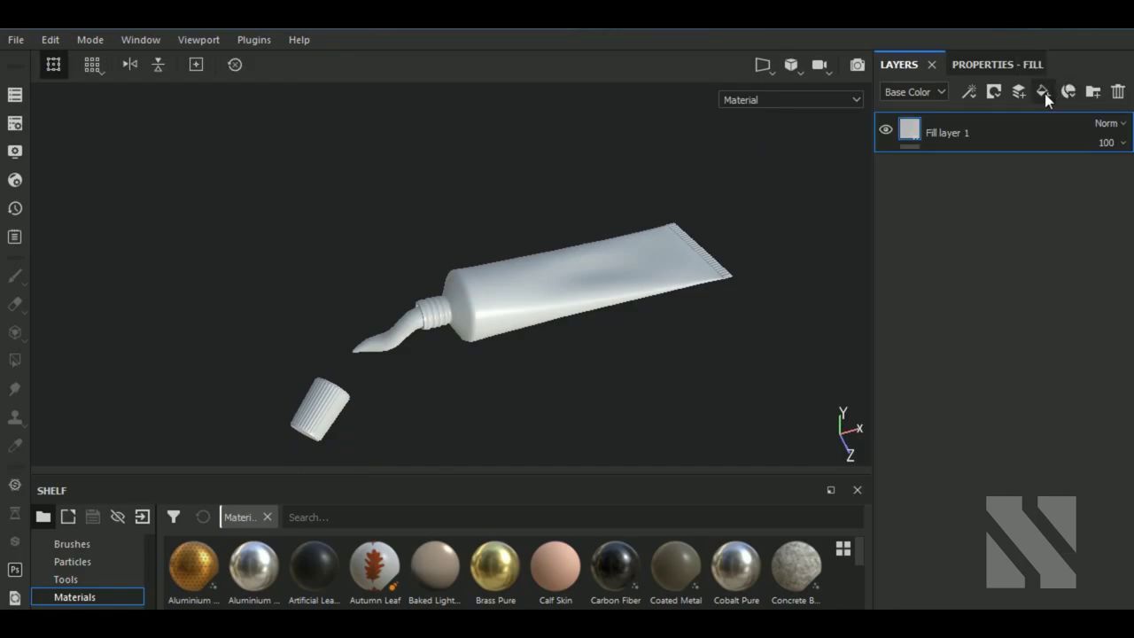
click(994, 92)
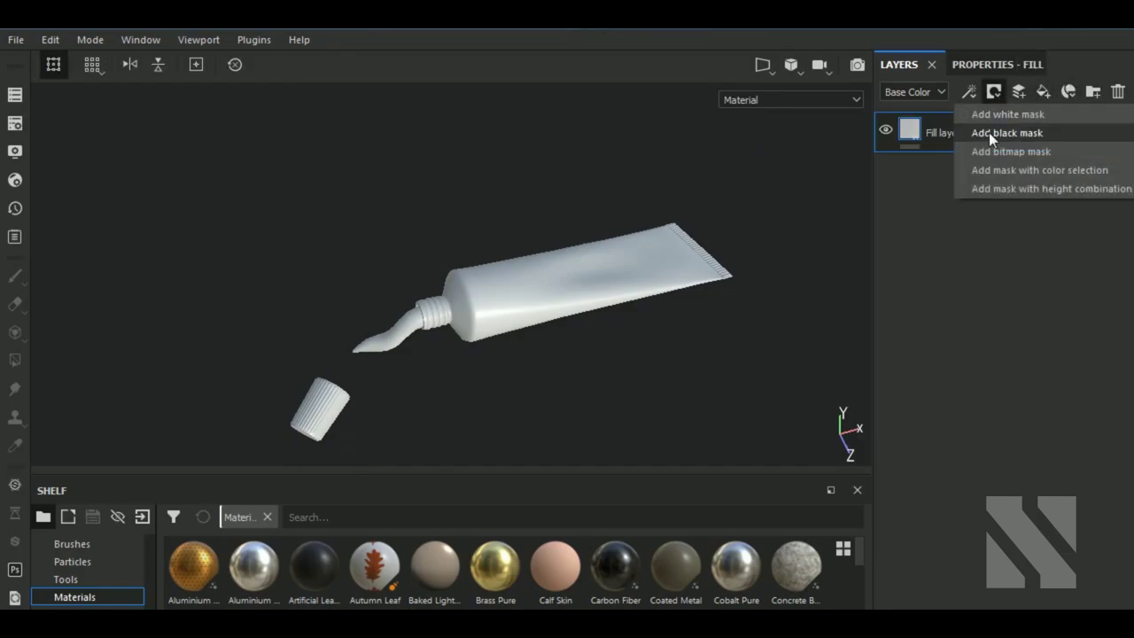
click(988, 132)
click(909, 130)
click(990, 64)
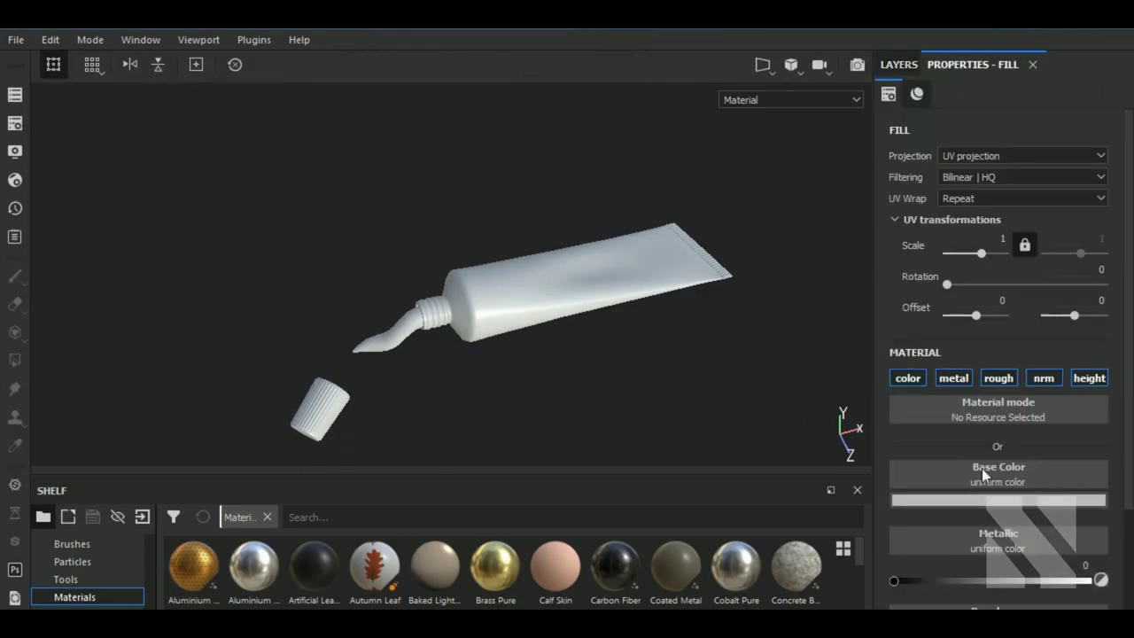
scroll(981, 468, down, 2)
scroll(972, 426, down, 2)
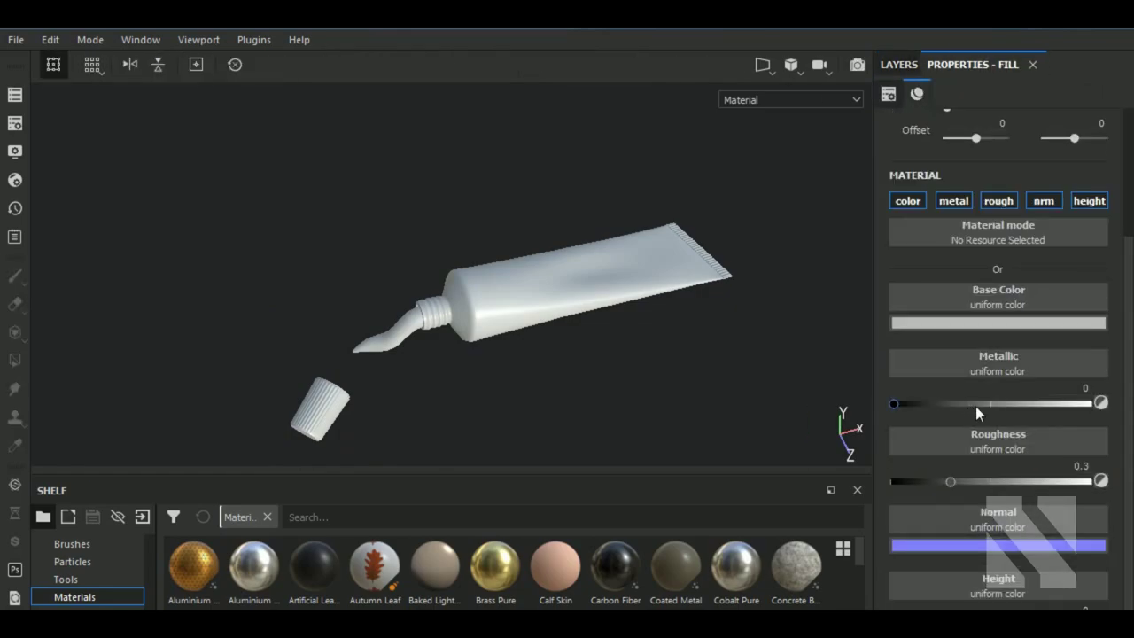
click(975, 404)
click(922, 483)
- Polygon-fill the whole tube mesh into the fill layer's mask
click(898, 64)
click(937, 130)
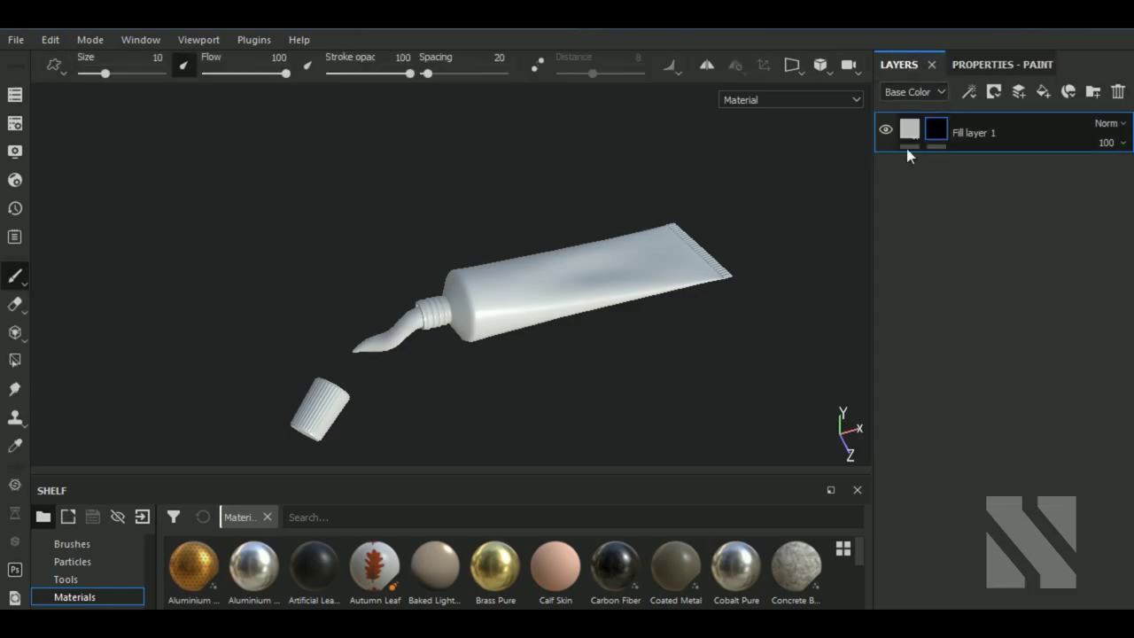
click(15, 360)
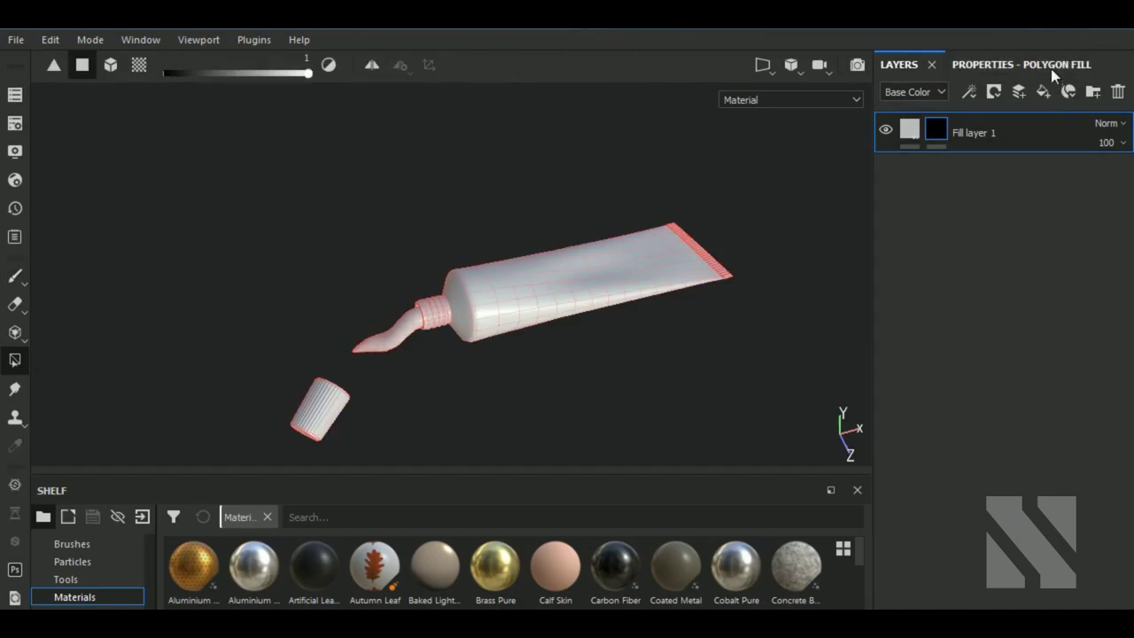
click(1032, 65)
click(995, 94)
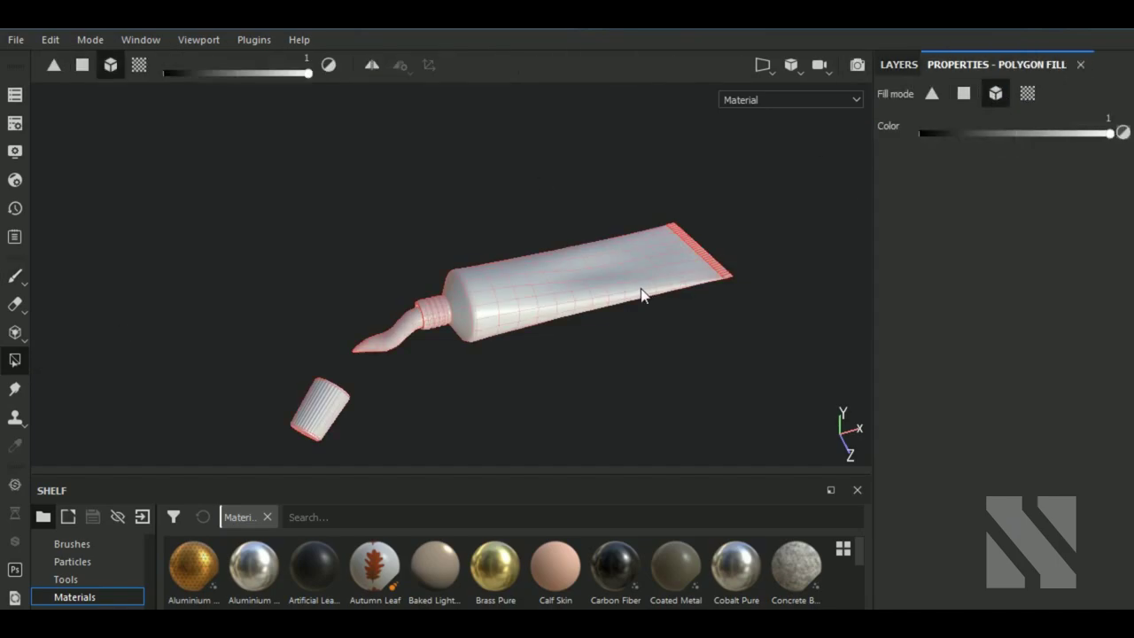
click(727, 283)
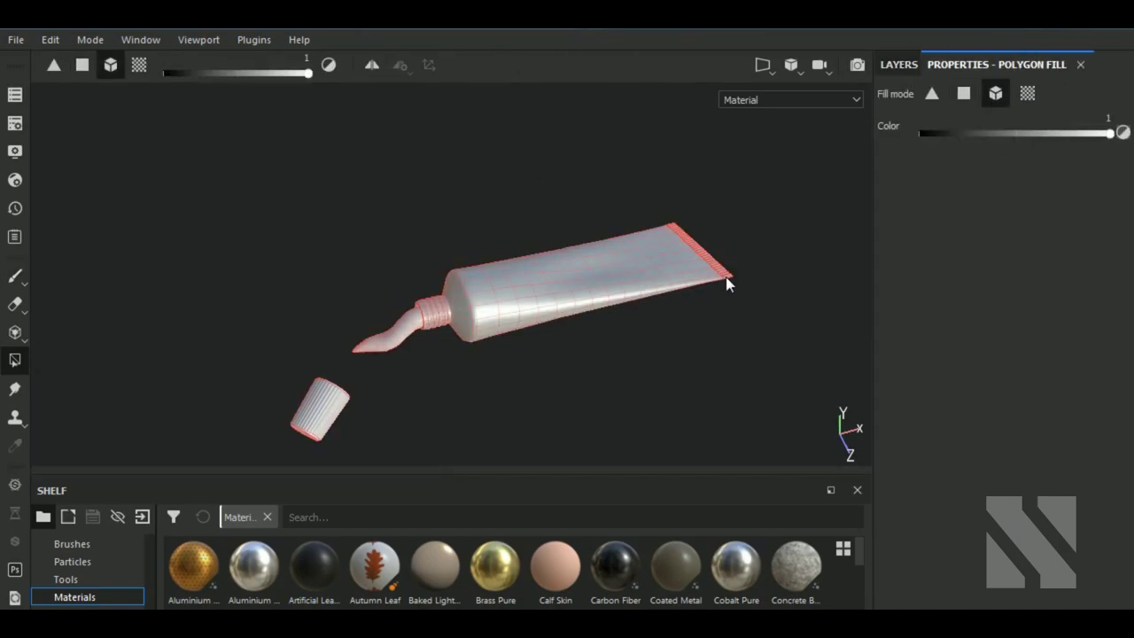
- Set the fill layer's base colour to 0.415 grey
click(899, 65)
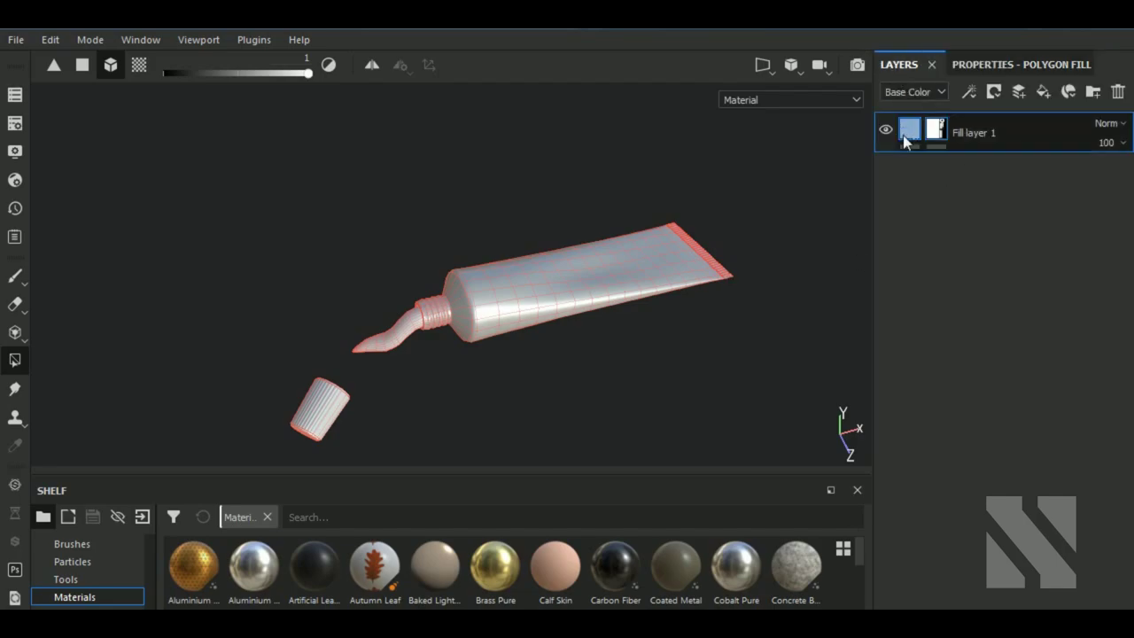
click(903, 134)
mouse_move(757, 314)
alt+mouse_down()
mouse_move(623, 398)
mouse_move(625, 321)
mouse_move(605, 375)
mouse_move(633, 418)
mouse_move(655, 393)
alt+mouse_up()
scroll(613, 359, up, 3)
scroll(611, 353, up, 2)
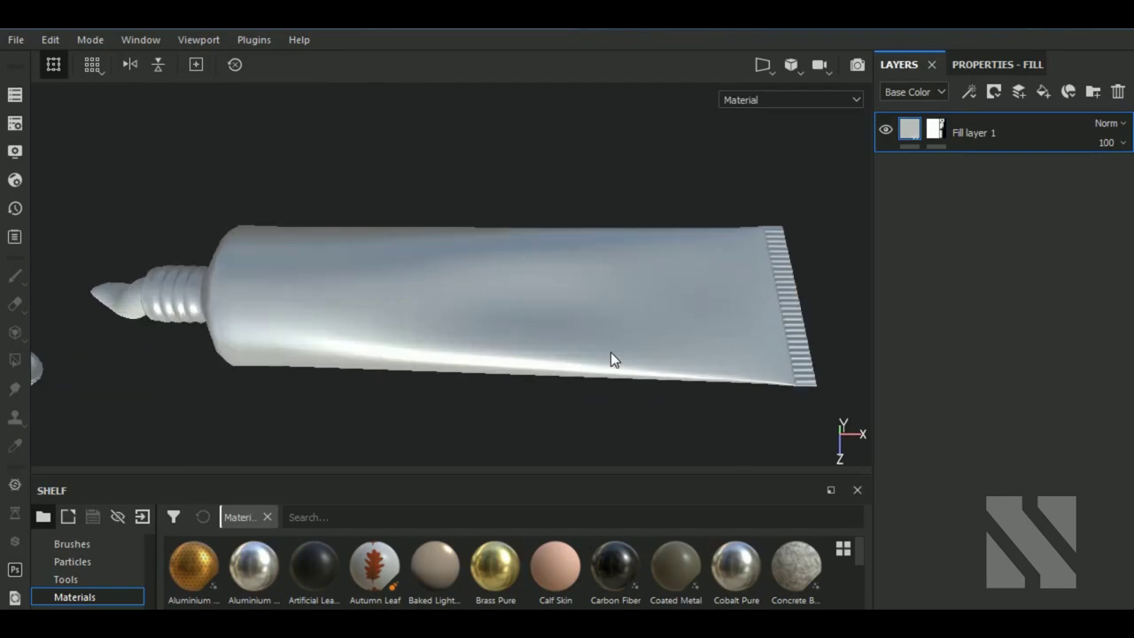
scroll(610, 352, down, 3)
click(997, 63)
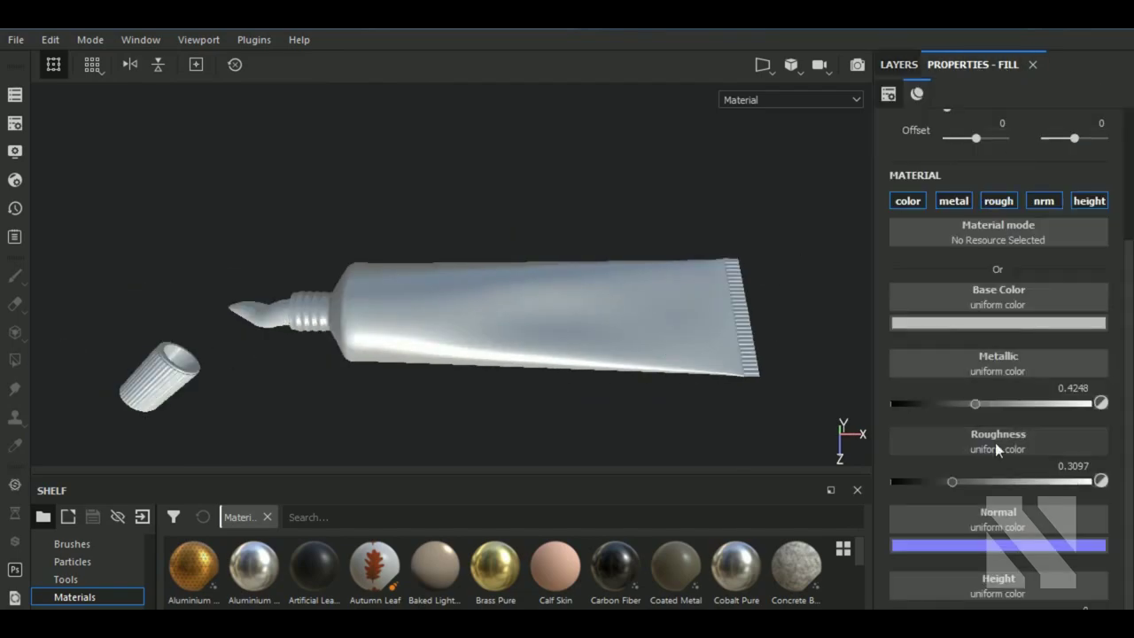
click(989, 324)
drag(900, 403, 901, 409)
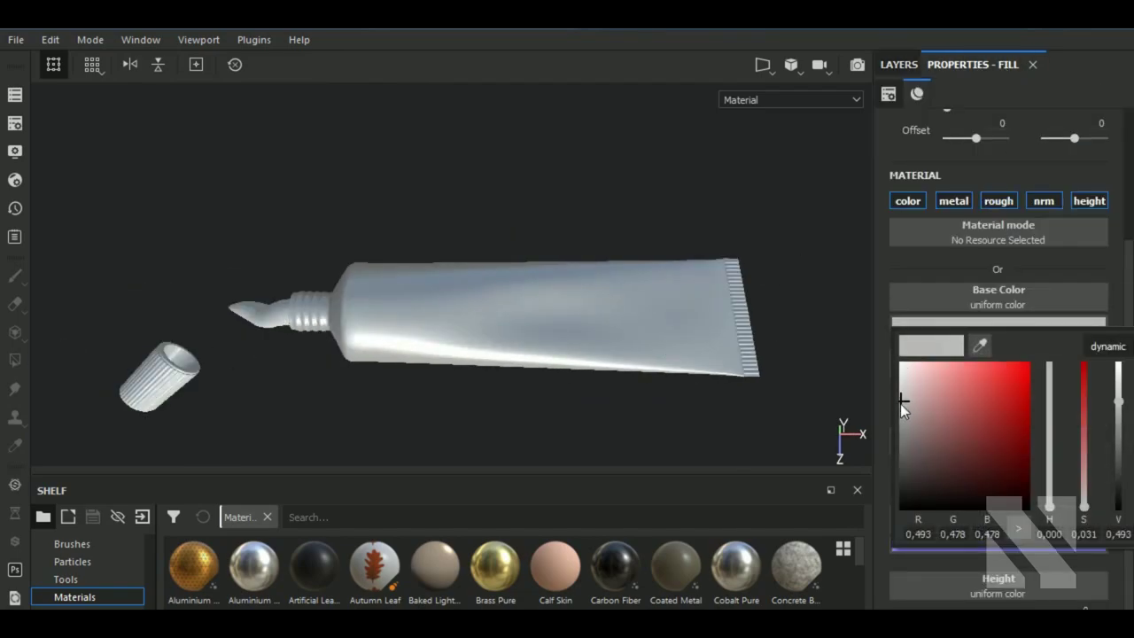
click(954, 254)
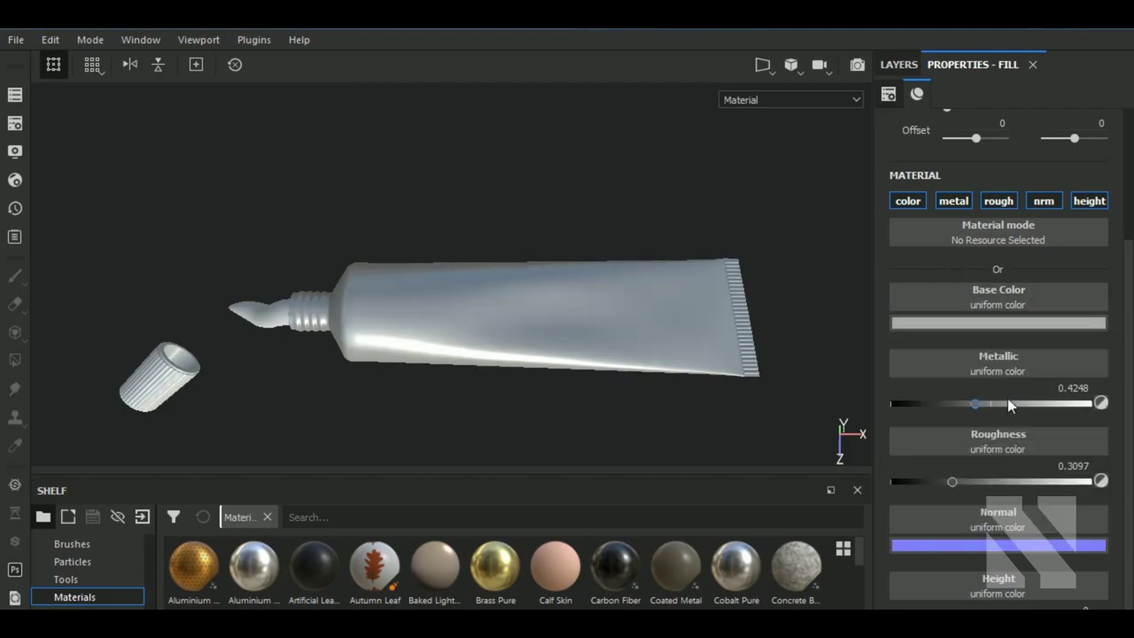
- Fine-tune the fill to metallic 0.1858 and roughness 0.1195
click(1022, 404)
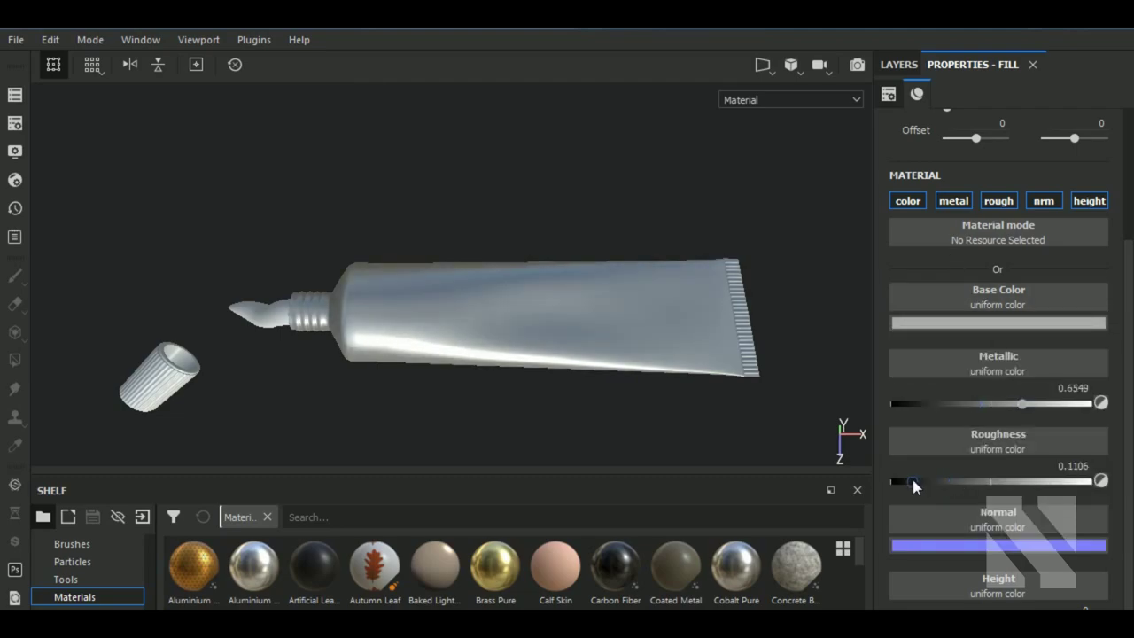
drag(913, 482, 925, 482)
mouse_move(549, 410)
alt+mouse_down()
mouse_move(613, 350)
mouse_move(656, 372)
alt+mouse_up()
click(966, 403)
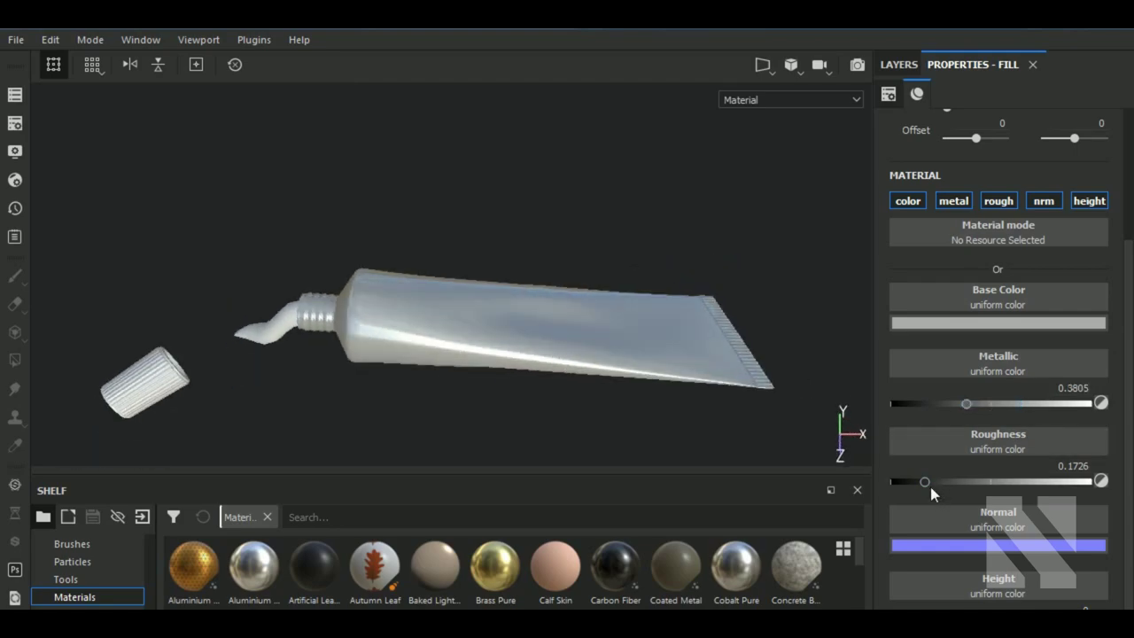
drag(930, 486, 915, 489)
click(927, 404)
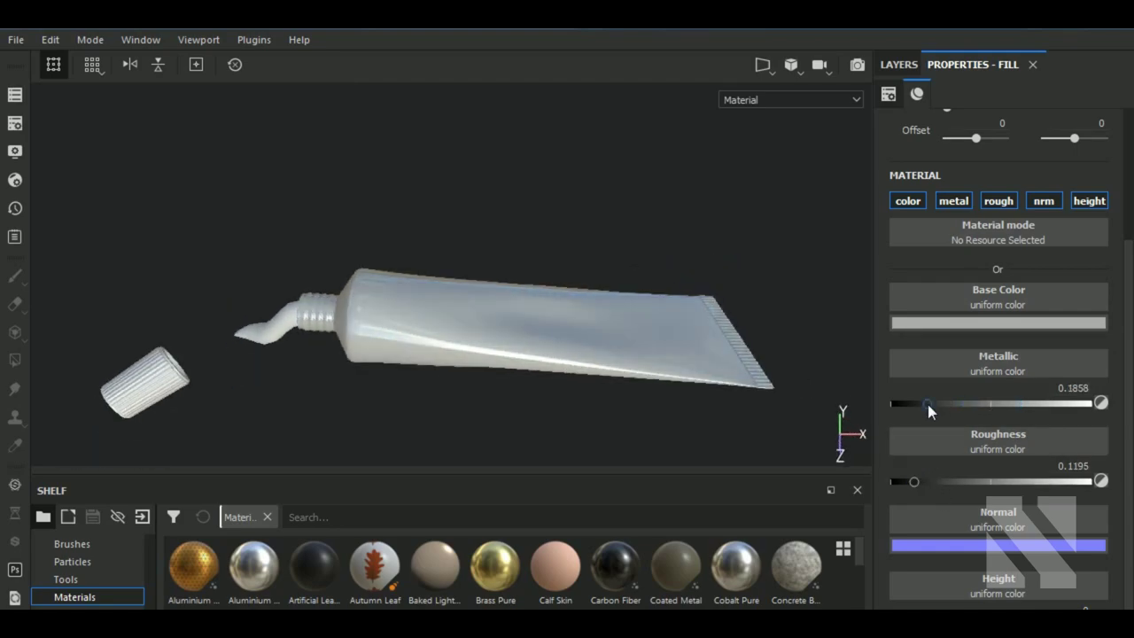
mouse_move(647, 404)
alt+mouse_down()
mouse_move(525, 436)
mouse_move(547, 425)
mouse_move(531, 380)
mouse_move(456, 371)
alt+mouse_up()
scroll(456, 370, down, 3)
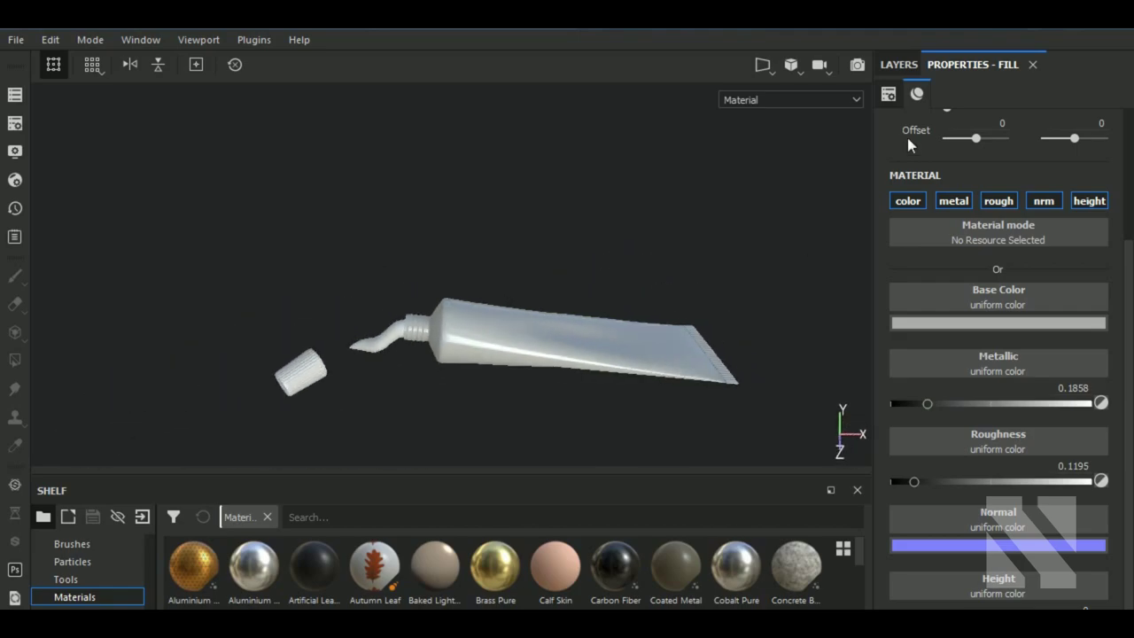
- Duplicate the fill layer, rename the original to base, and clear the copy's mask
click(902, 65)
right_click(1005, 135)
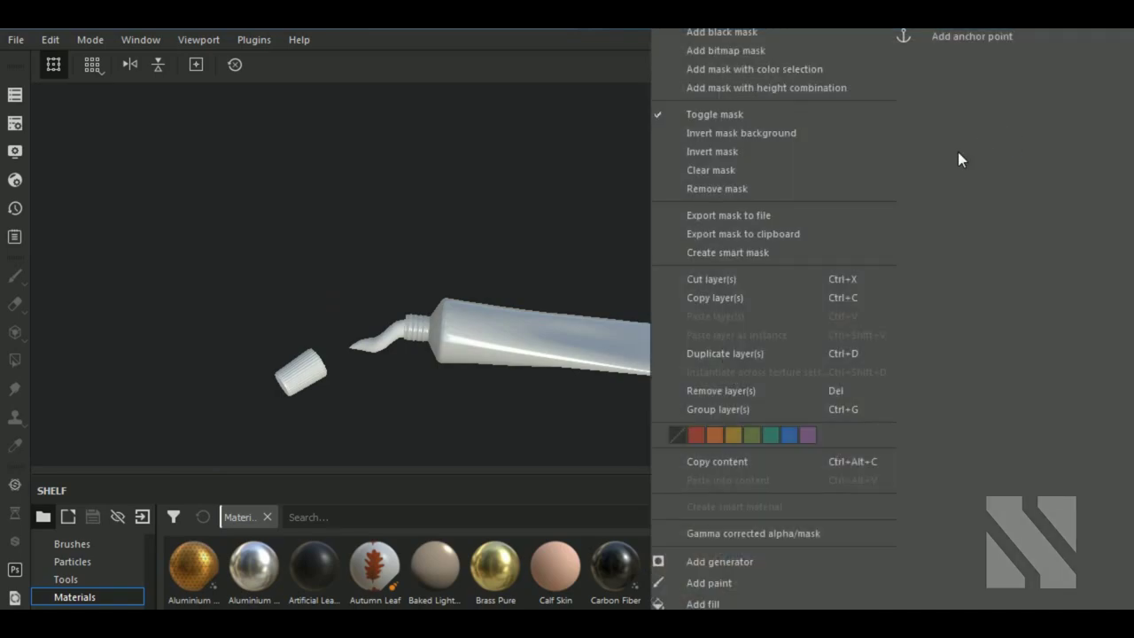
click(753, 354)
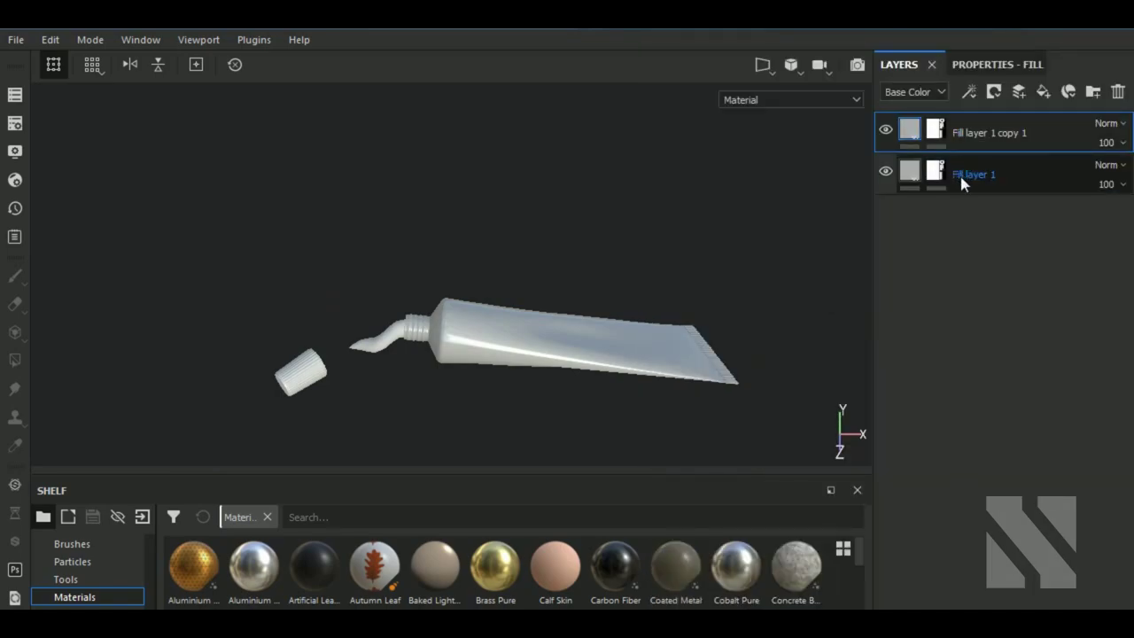
double_click(966, 177)
text(base)
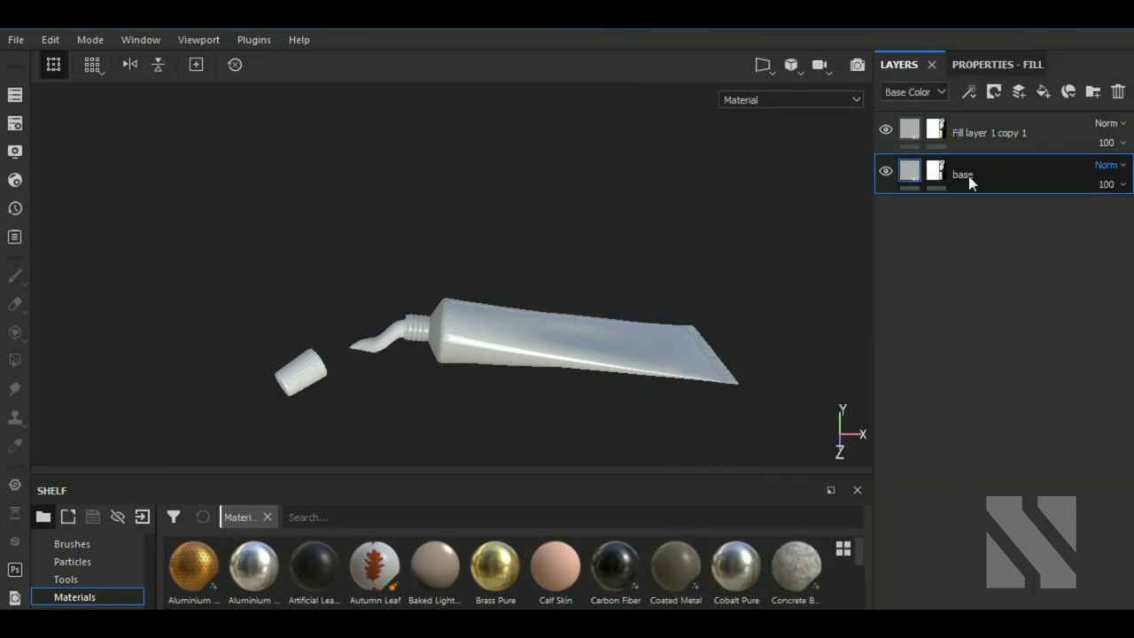
right_click(937, 133)
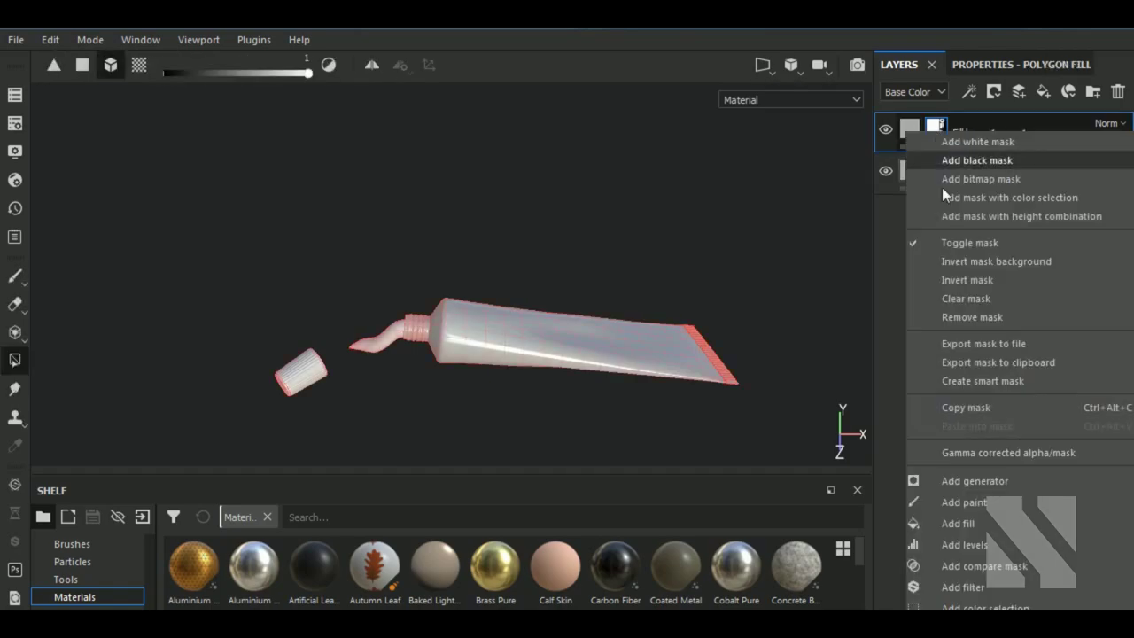
click(984, 297)
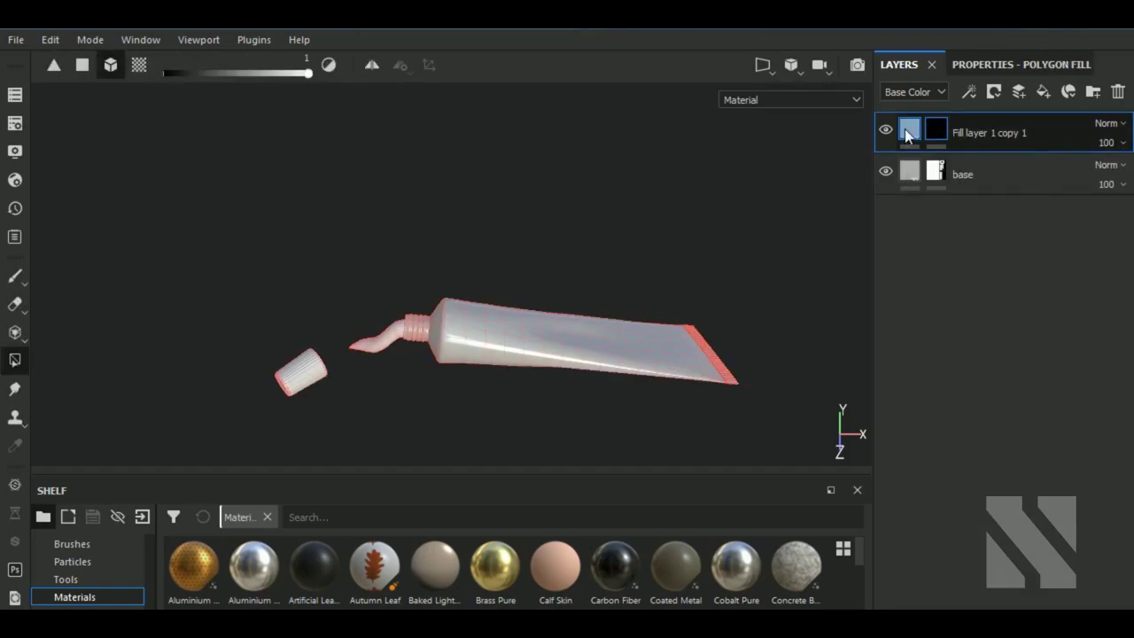
- Give the copied layer roughness 0.2832 and a dark 0.076 base colour
click(908, 135)
click(1002, 65)
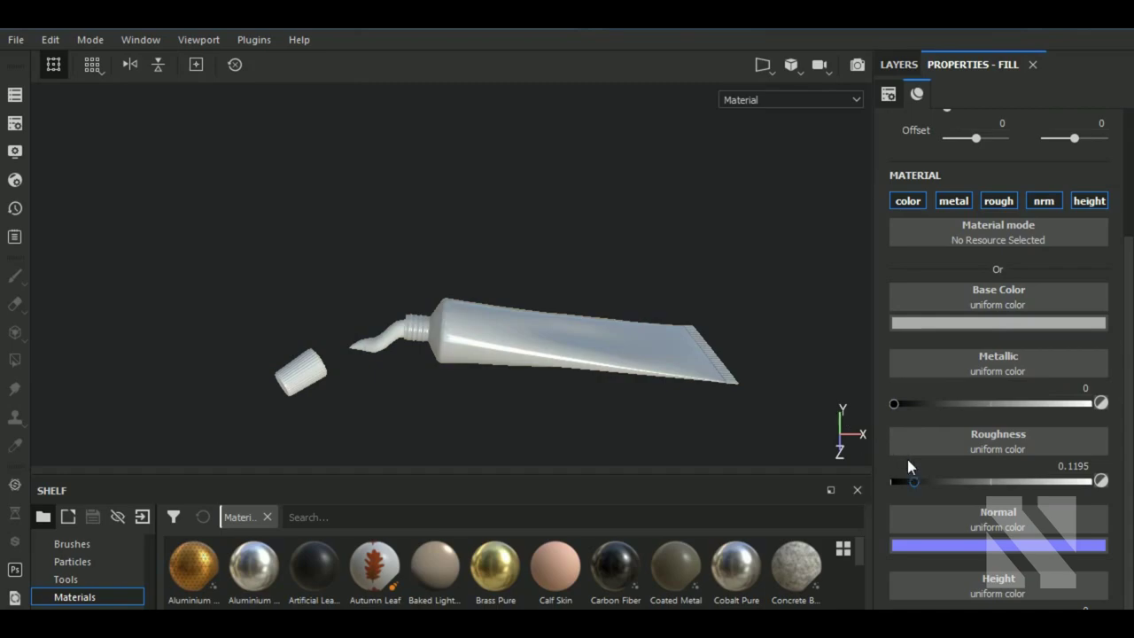
click(947, 482)
click(944, 322)
drag(901, 432, 895, 463)
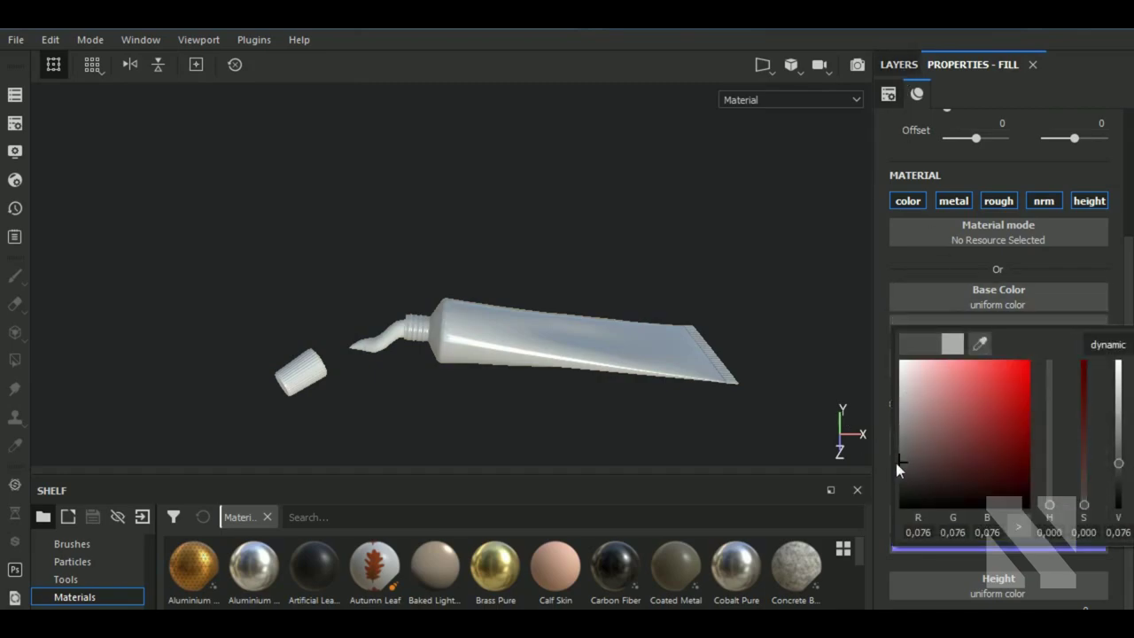
- Polygon-fill the cap into the copied layer's mask
click(899, 64)
click(936, 128)
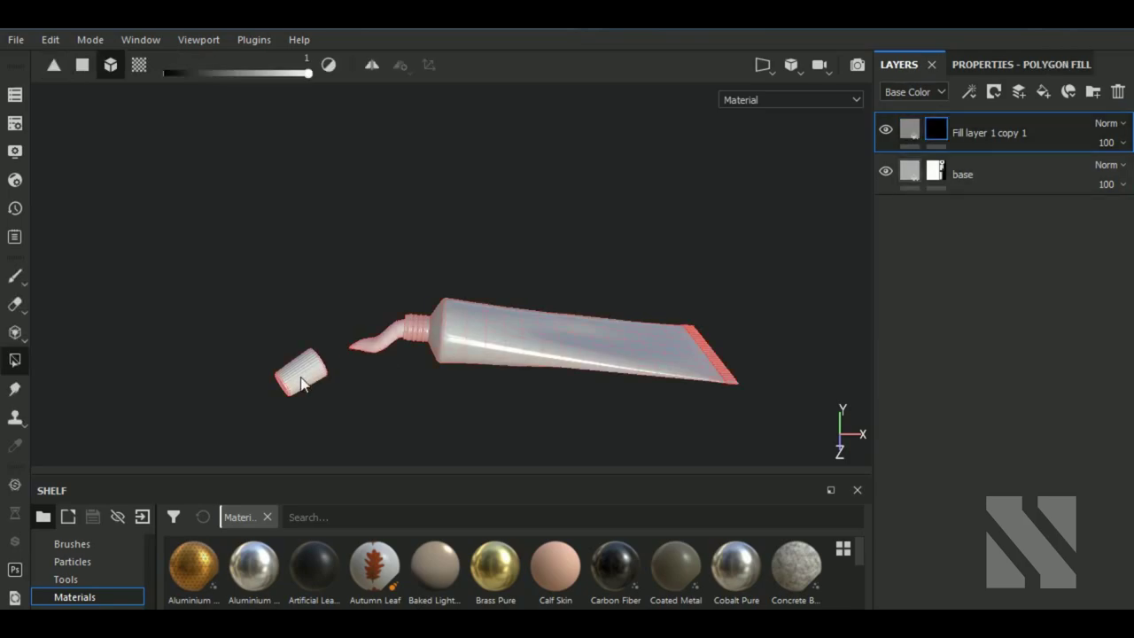
click(909, 130)
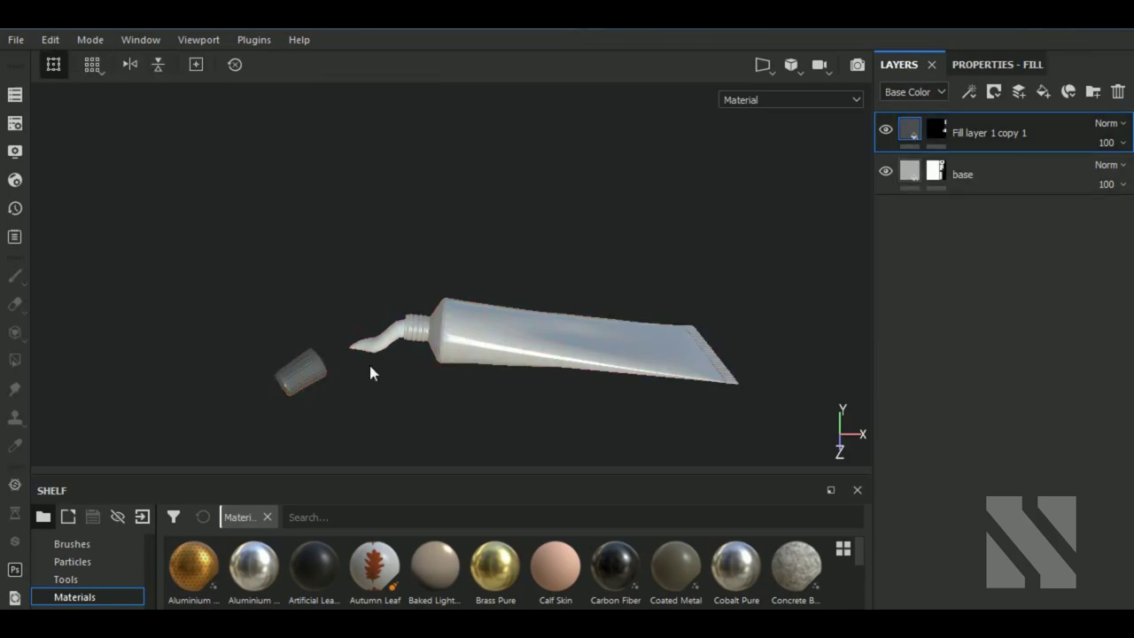
scroll(319, 417, up, 2)
scroll(310, 394, up, 2)
scroll(309, 395, down, 3)
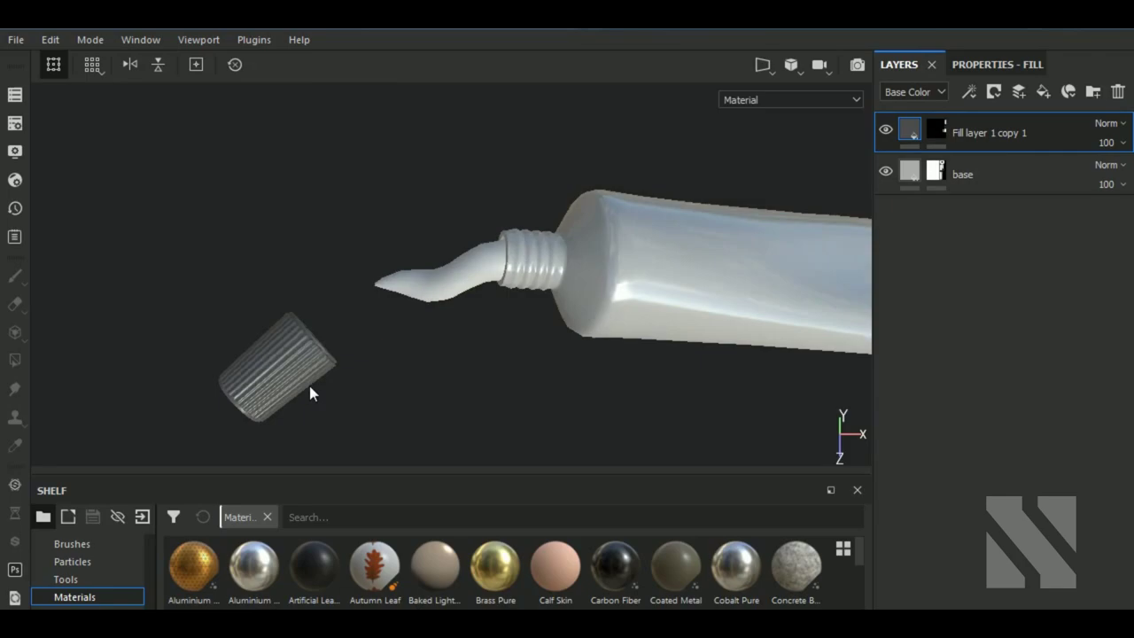
- Duplicate the base layer, name the layers cap and paste, and reset the paste mask
right_click(985, 177)
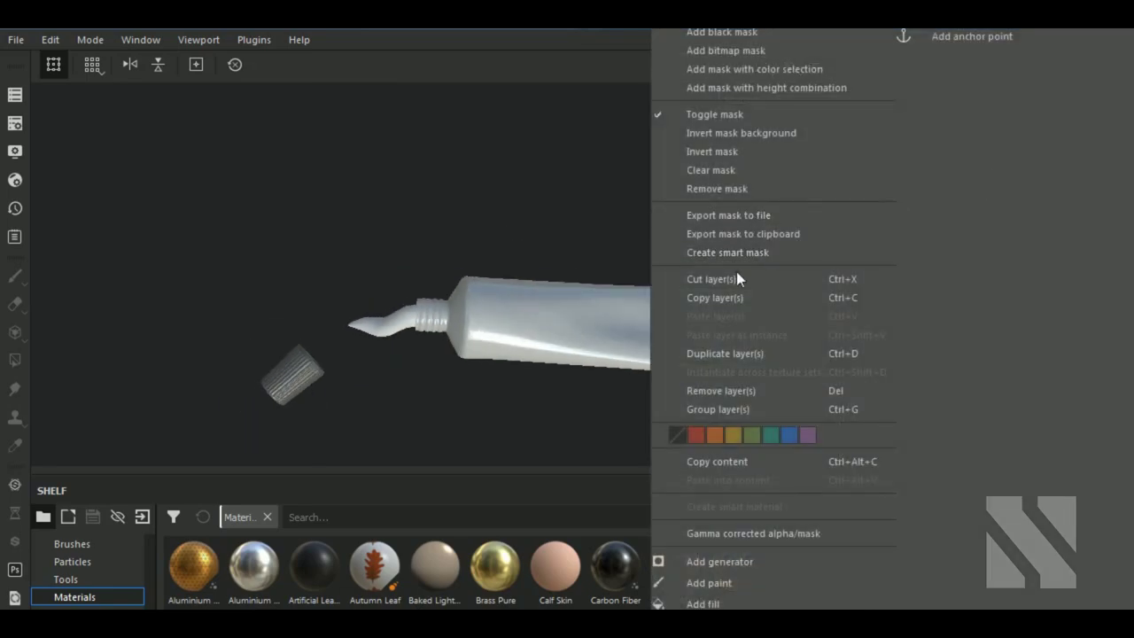
click(719, 353)
double_click(996, 138)
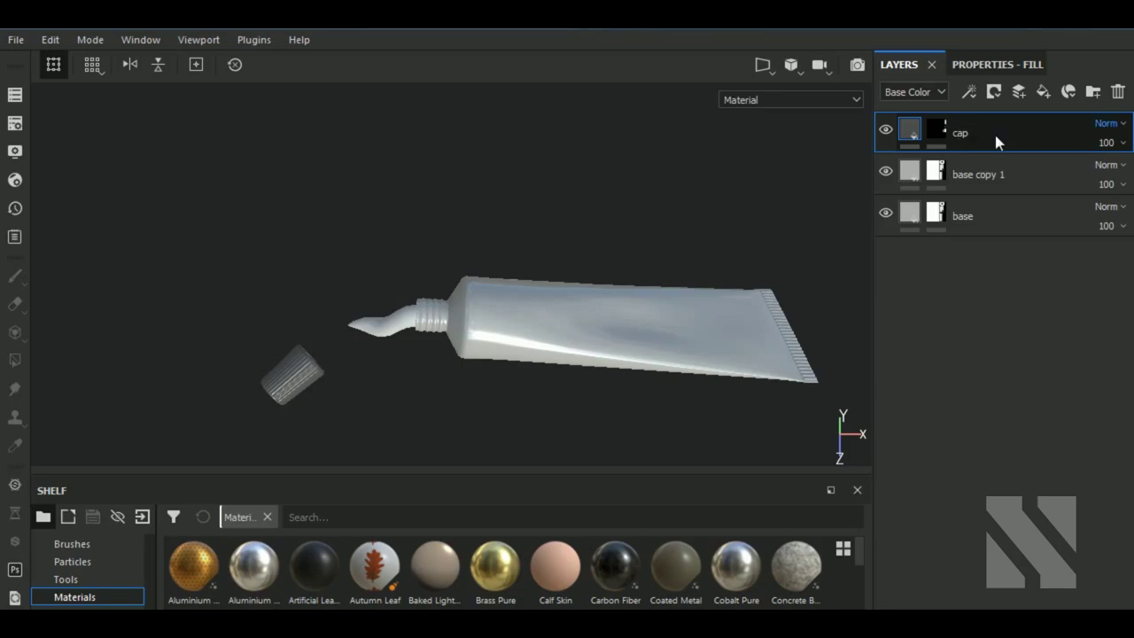
double_click(978, 175)
text(paste)
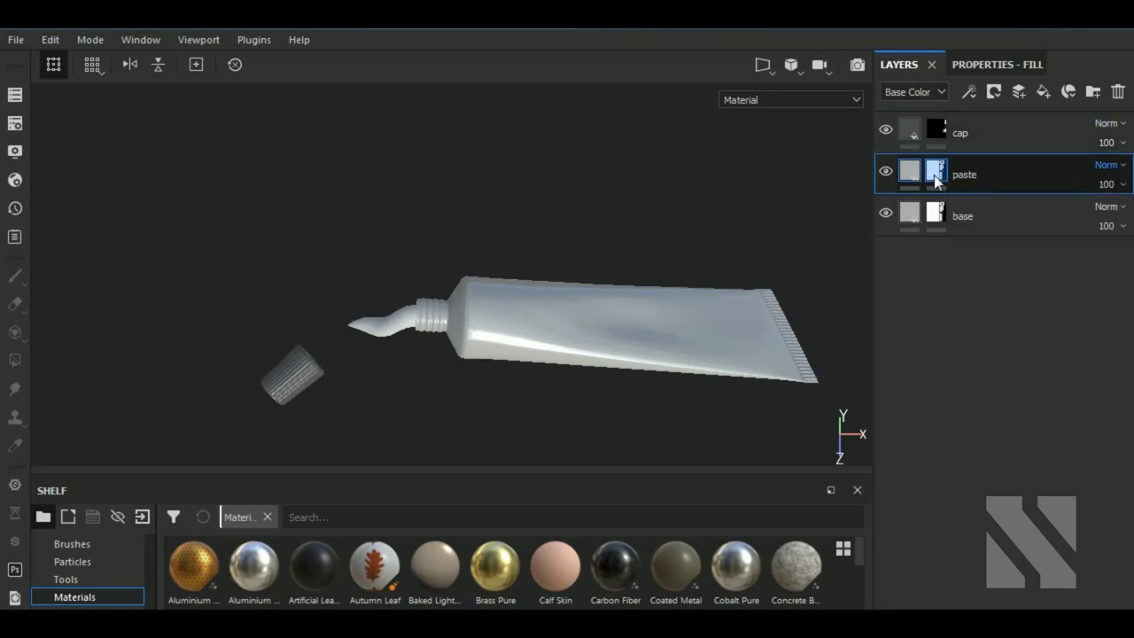
right_click(936, 178)
click(993, 177)
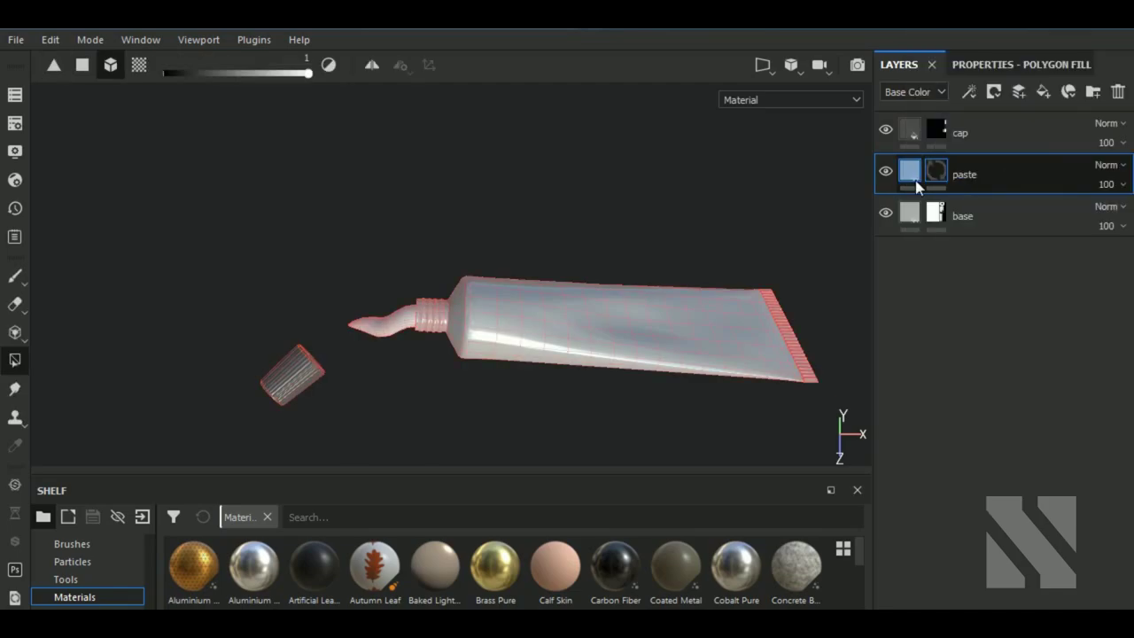
- Lighten the paste layer's base colour to 0.760 grey
click(913, 177)
click(976, 65)
click(952, 326)
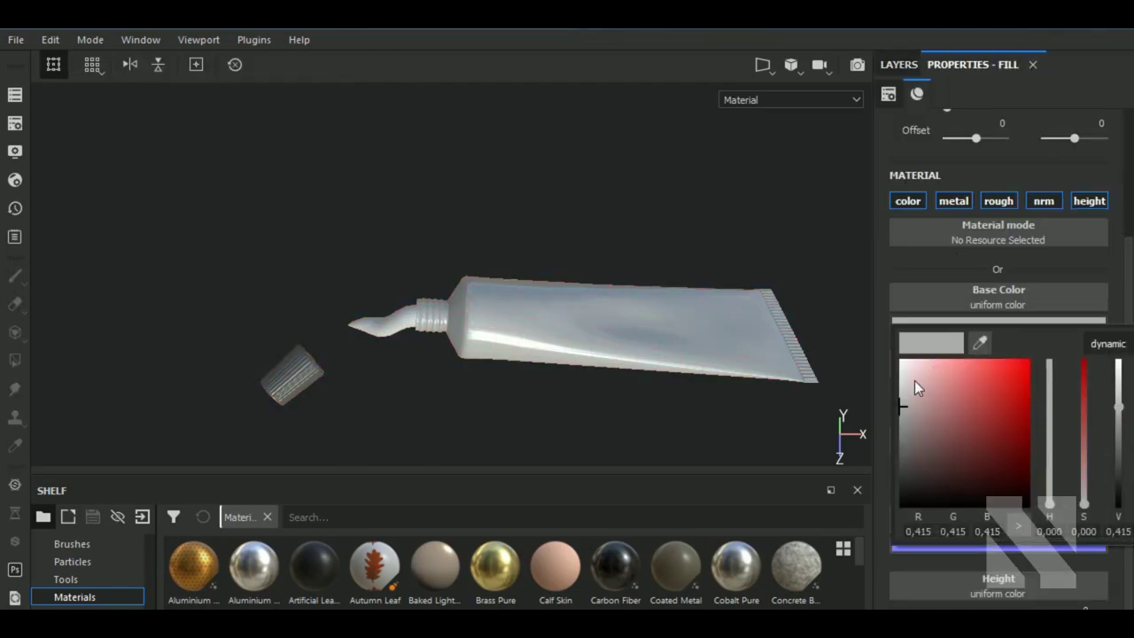
drag(915, 380, 887, 376)
click(915, 270)
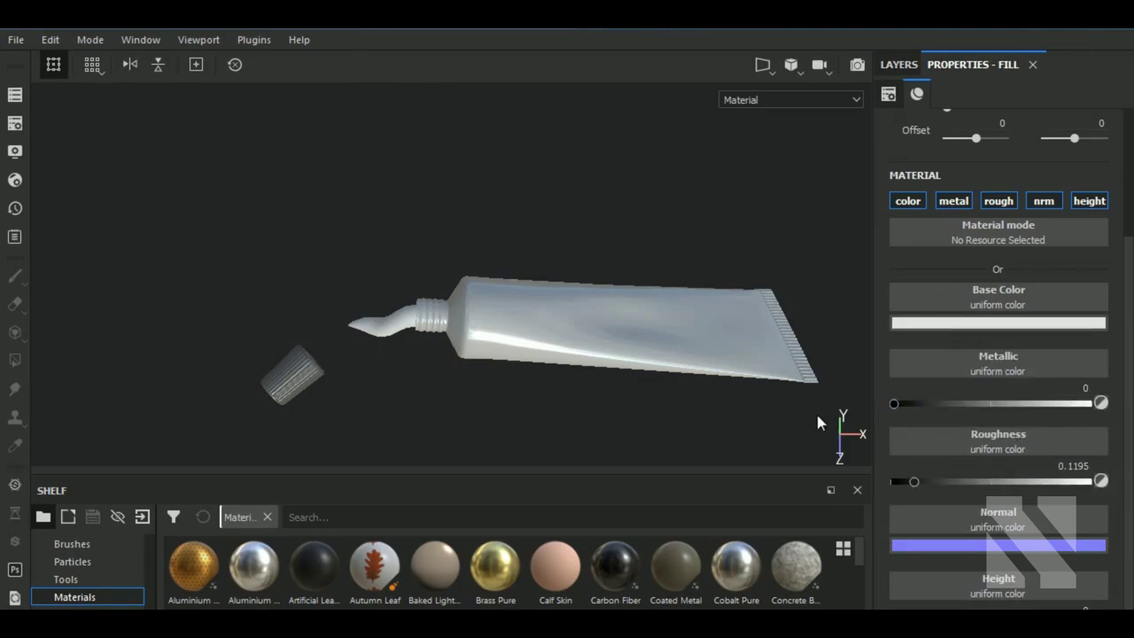
- Make the paste layer glossier, lowering its roughness to about 0.07
click(898, 64)
click(936, 171)
key(4)
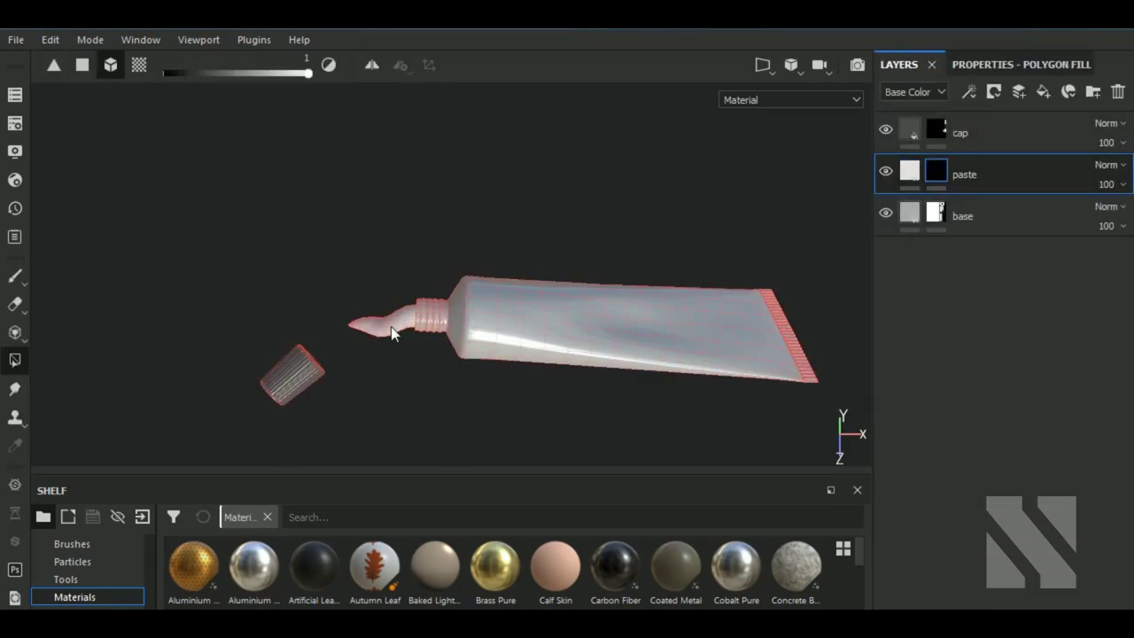
click(910, 170)
mouse_move(417, 396)
alt+mouse_down()
mouse_move(511, 412)
mouse_move(461, 354)
alt+mouse_up()
scroll(479, 328, up, 3)
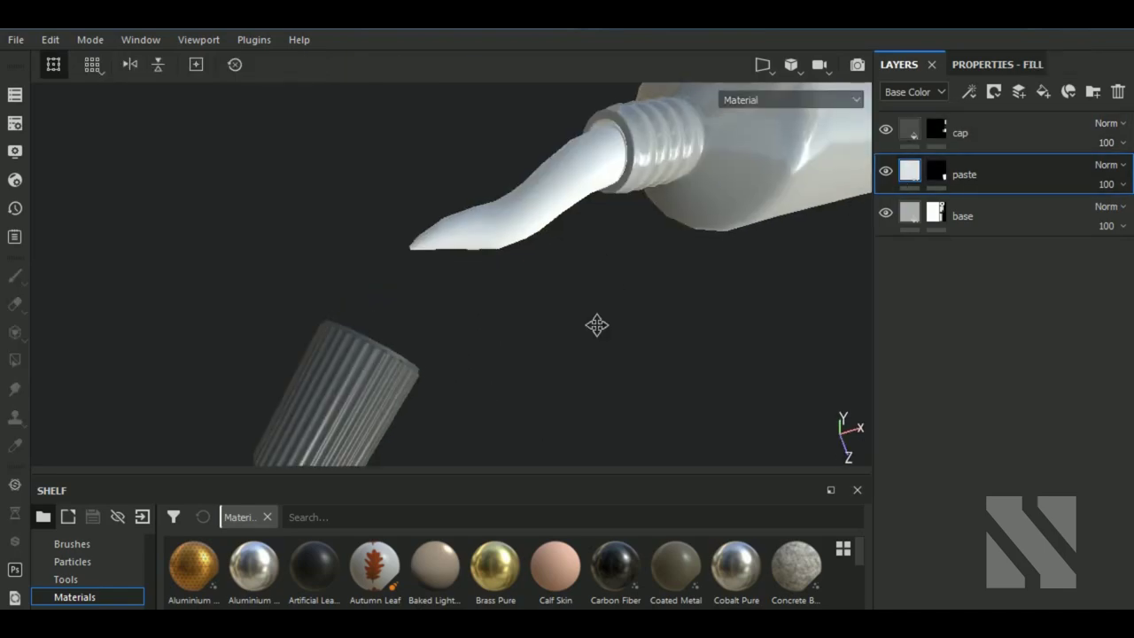
middle_drag(597, 325, 494, 278)
scroll(573, 299, up, 2)
mouse_move(451, 306)
shift+right_down()
mouse_move(600, 304)
mouse_move(575, 302)
shift+right_up()
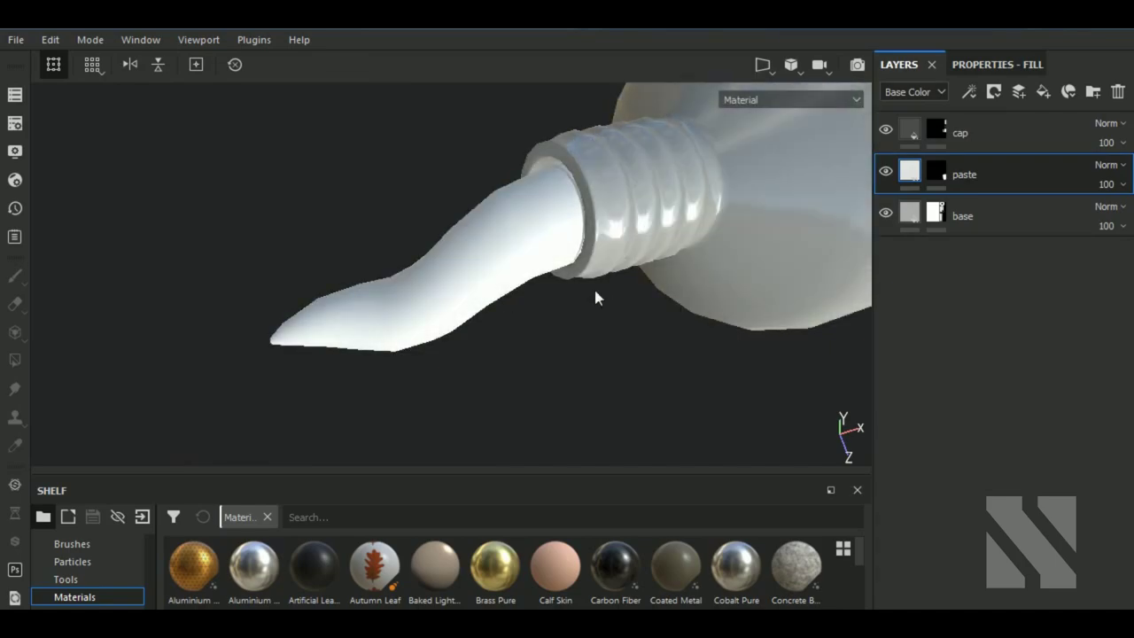
click(988, 64)
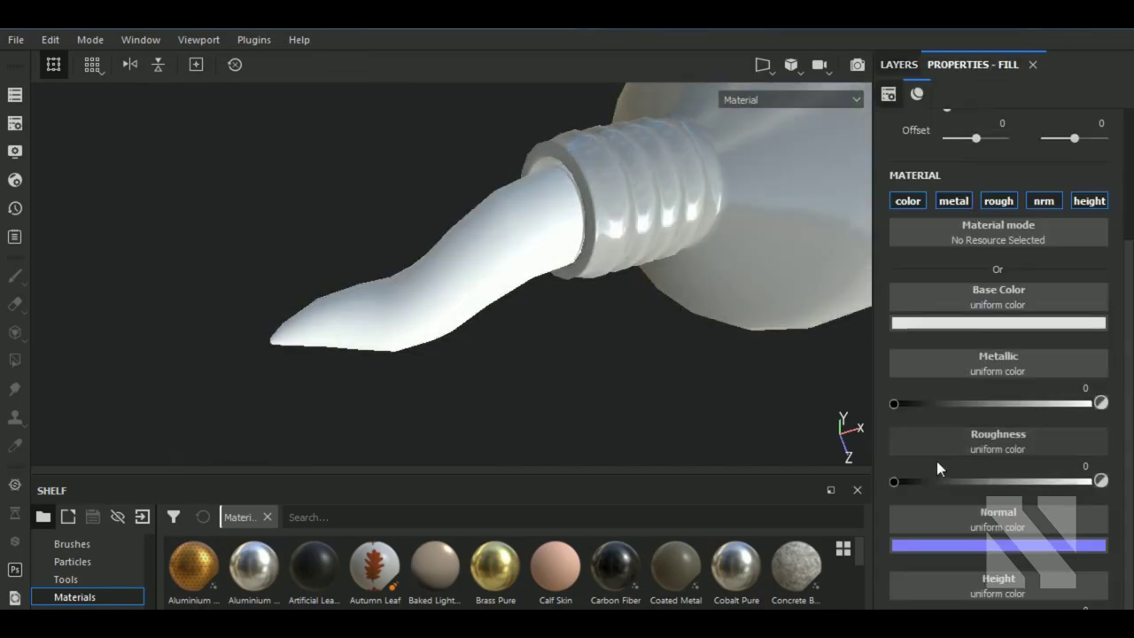
click(903, 479)
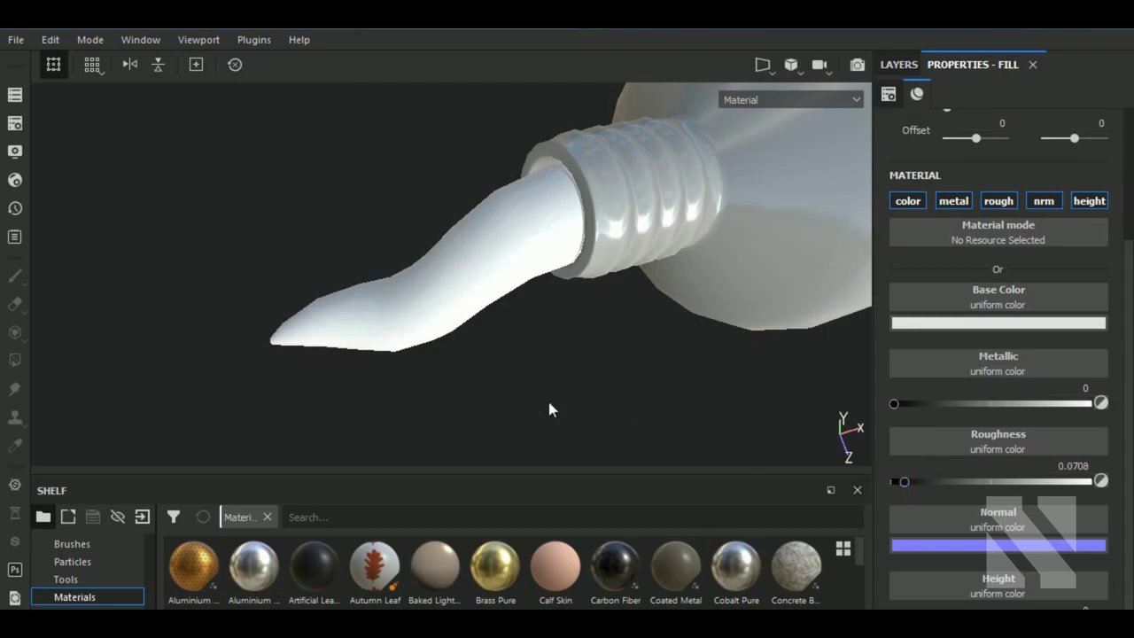
- Set the tube's base layer to Metallic 0.5487 and Roughness 0.2345
mouse_move(549, 409)
alt+mouse_down()
mouse_move(555, 352)
mouse_move(718, 366)
mouse_move(734, 430)
mouse_move(741, 383)
alt+mouse_up()
scroll(541, 335, down, 5)
scroll(540, 336, down, 4)
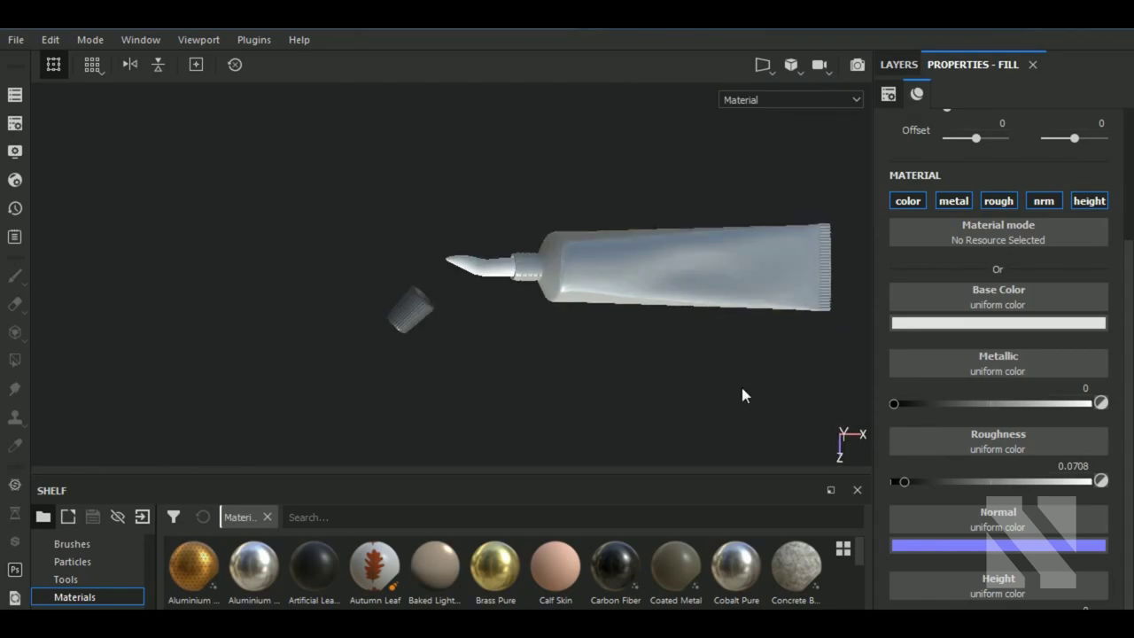
alt+middle_drag(741, 383, 643, 403)
click(900, 65)
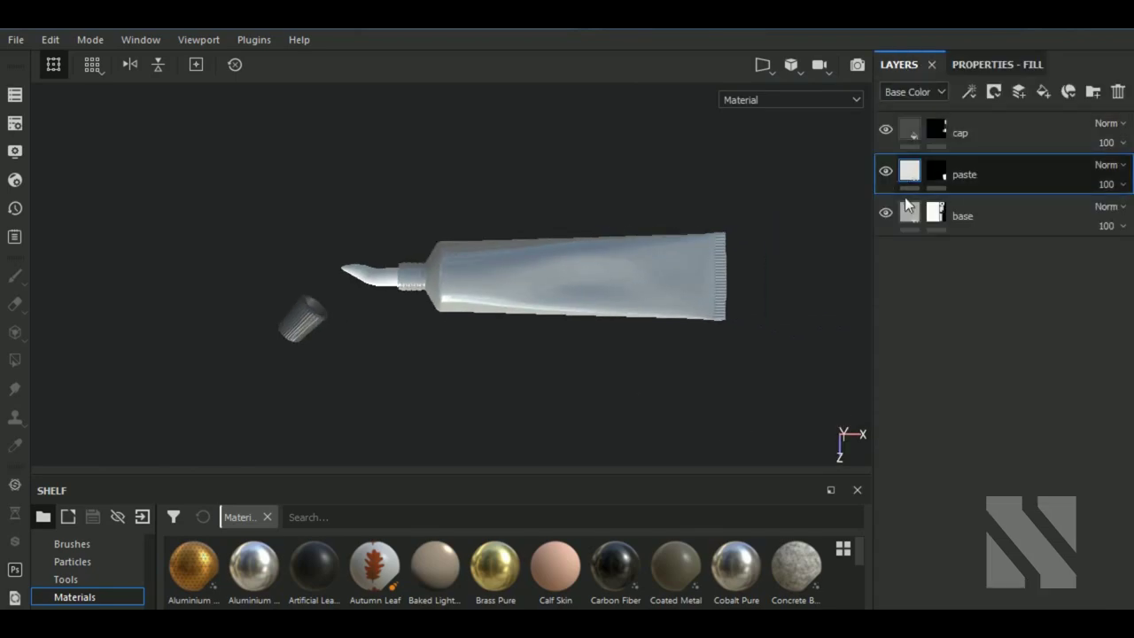
click(953, 202)
click(997, 65)
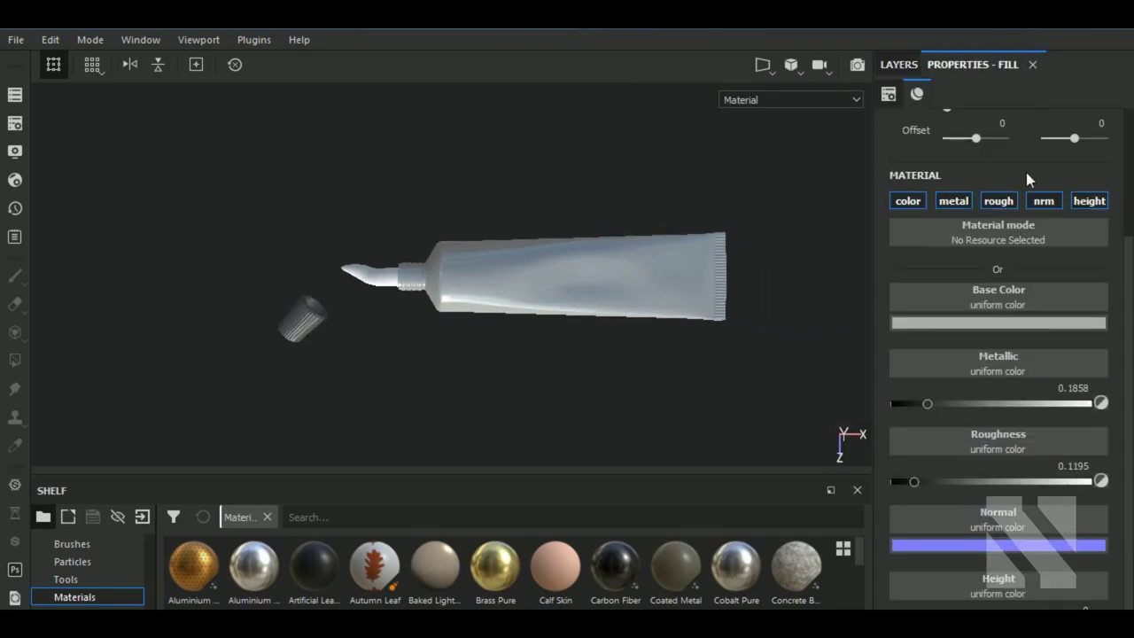
click(969, 403)
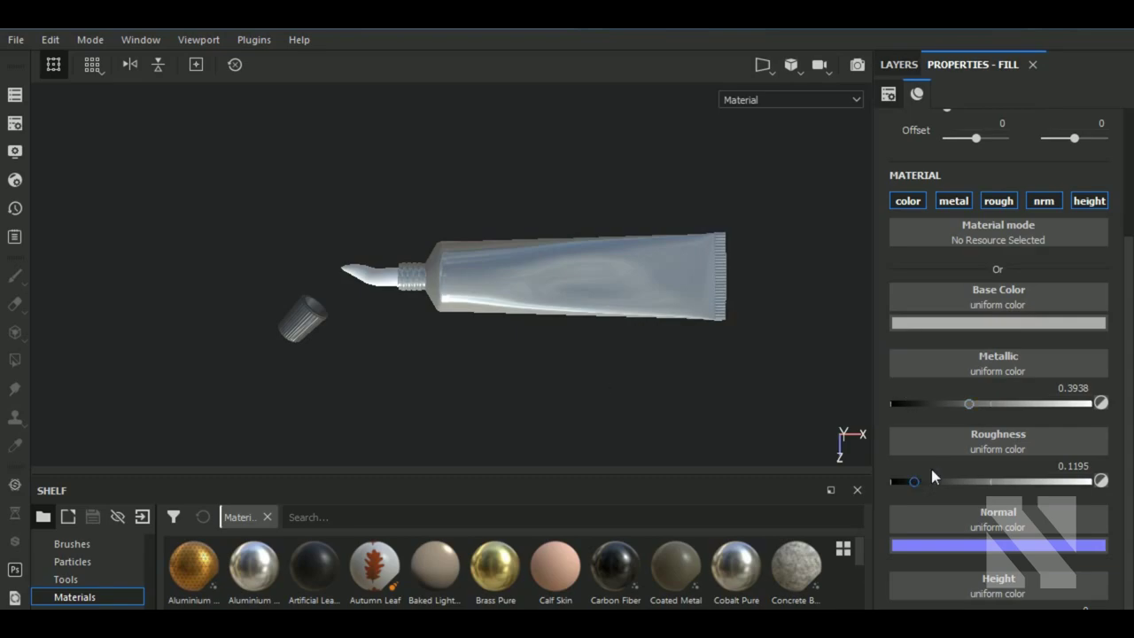
click(1000, 403)
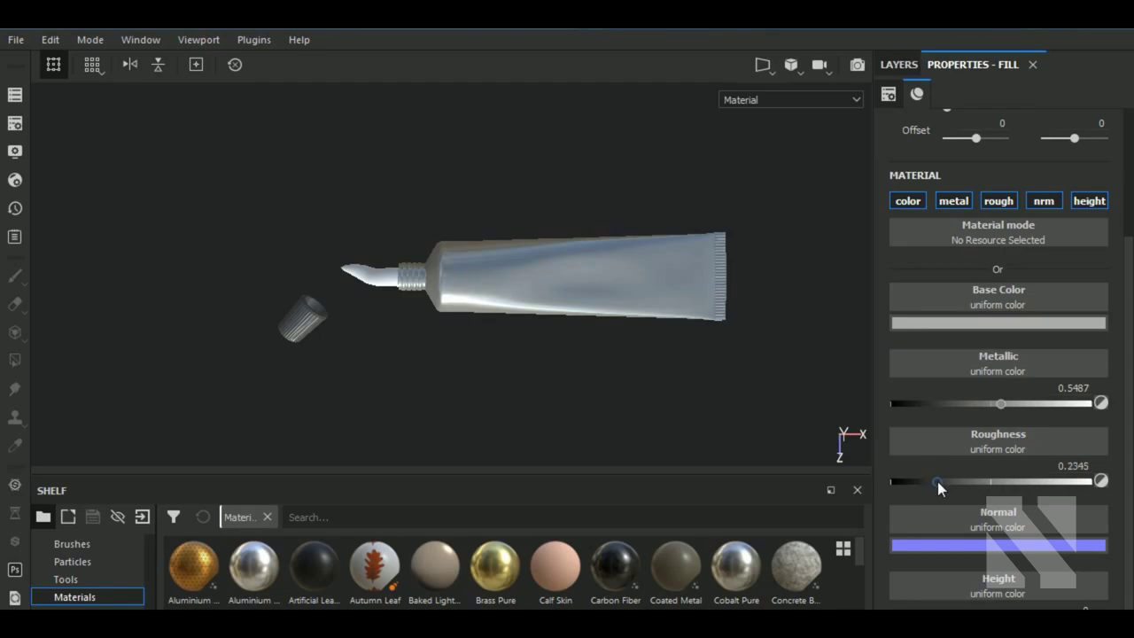
- Drag Untitled-2.png from the label folder onto the shelf to import it
scroll(491, 301, up, 3)
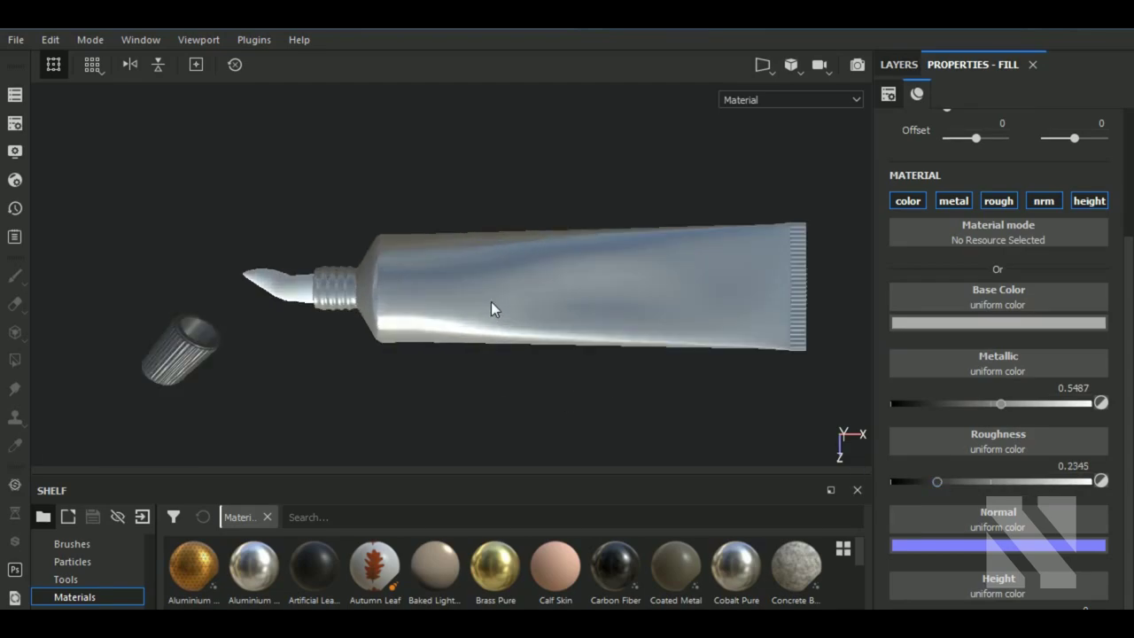
scroll(491, 301, down, 3)
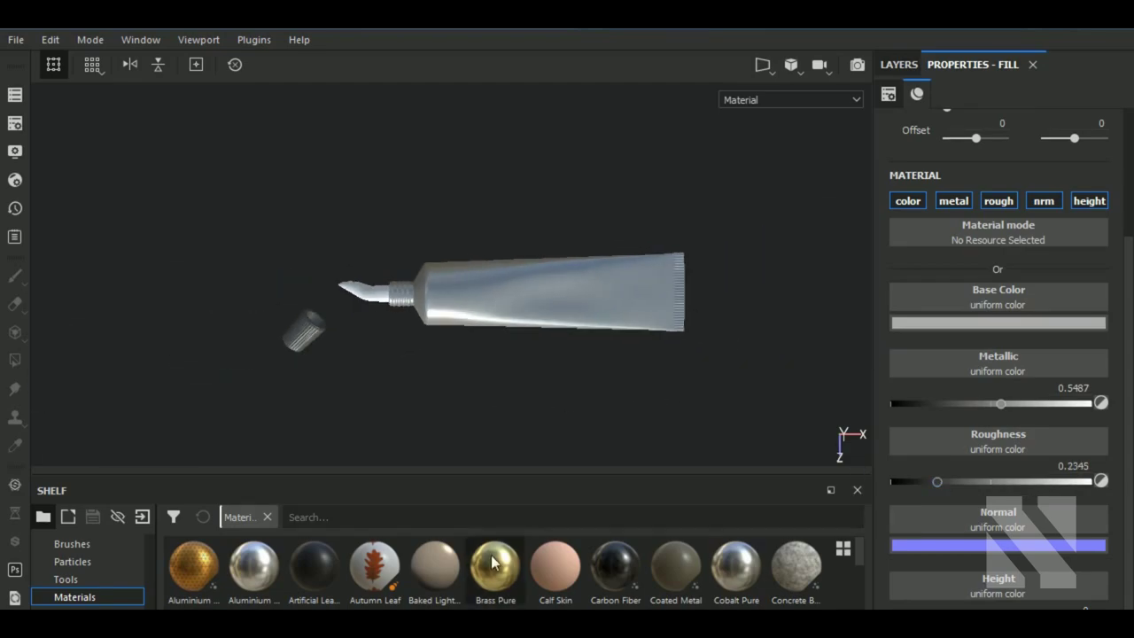
key(alt+Tab)
drag(183, 222, 336, 577)
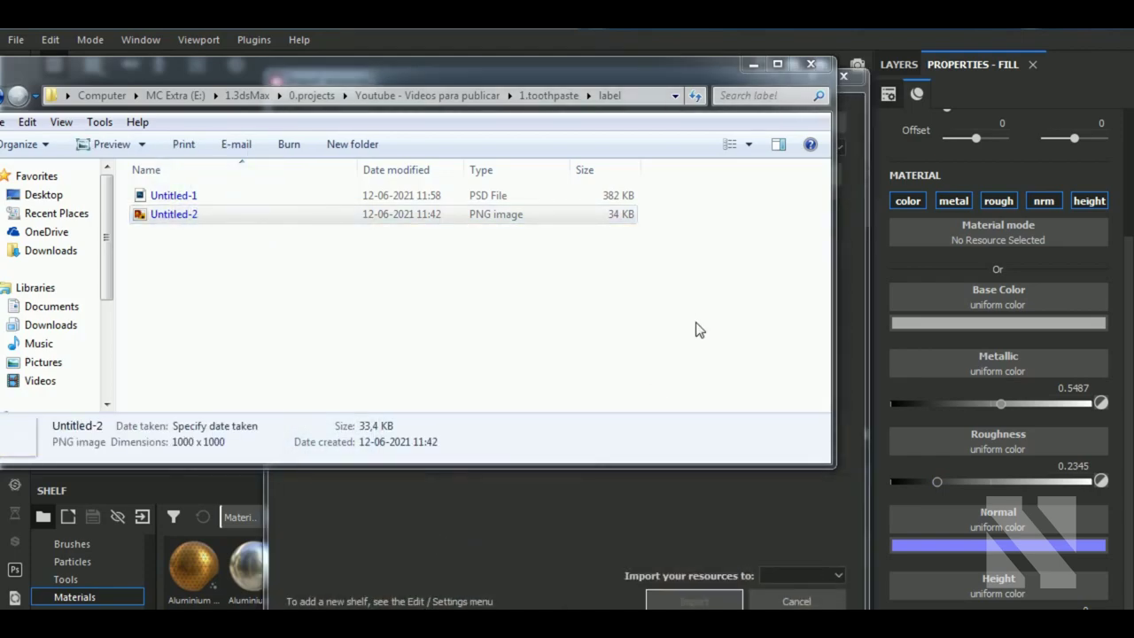
- Import Untitled-2 as a texture into the current session
click(753, 64)
click(808, 174)
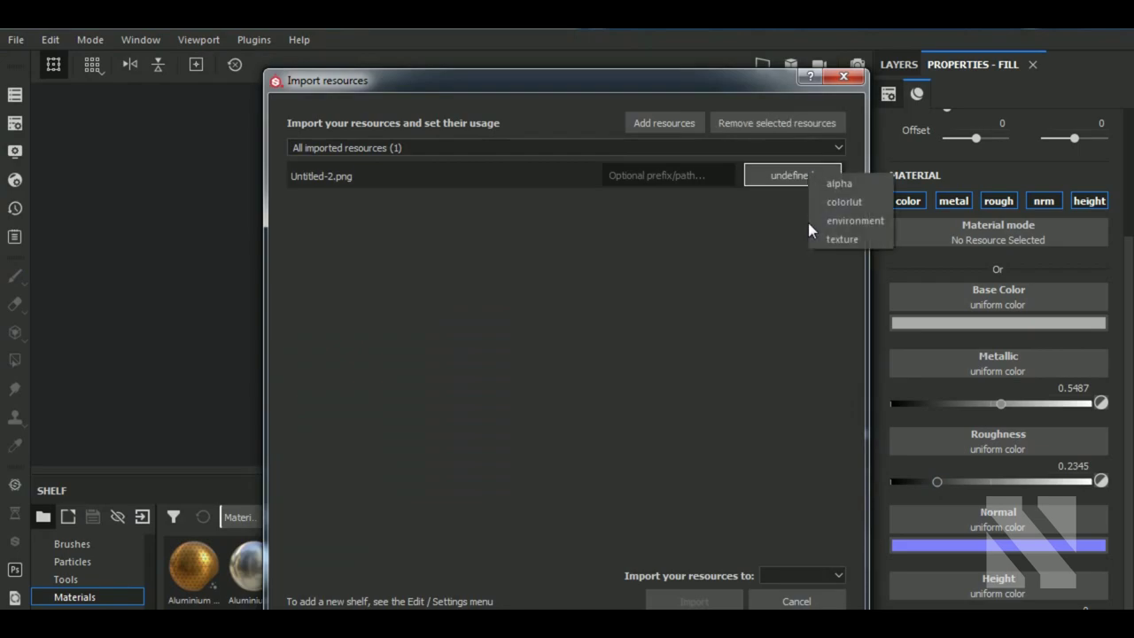
click(828, 239)
click(831, 576)
click(802, 590)
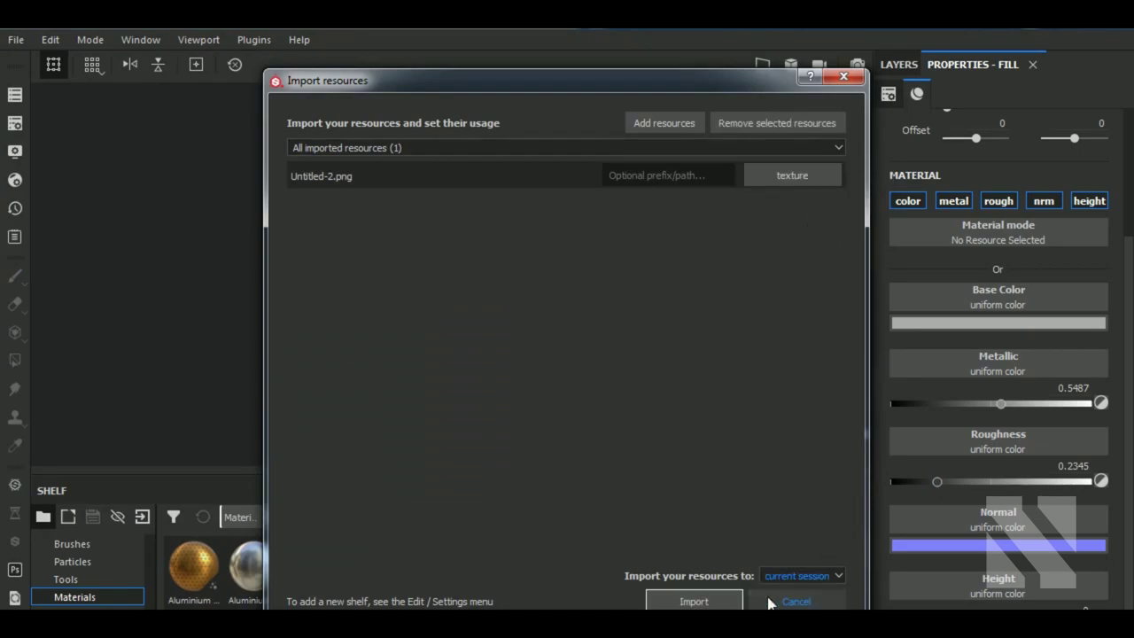
click(725, 602)
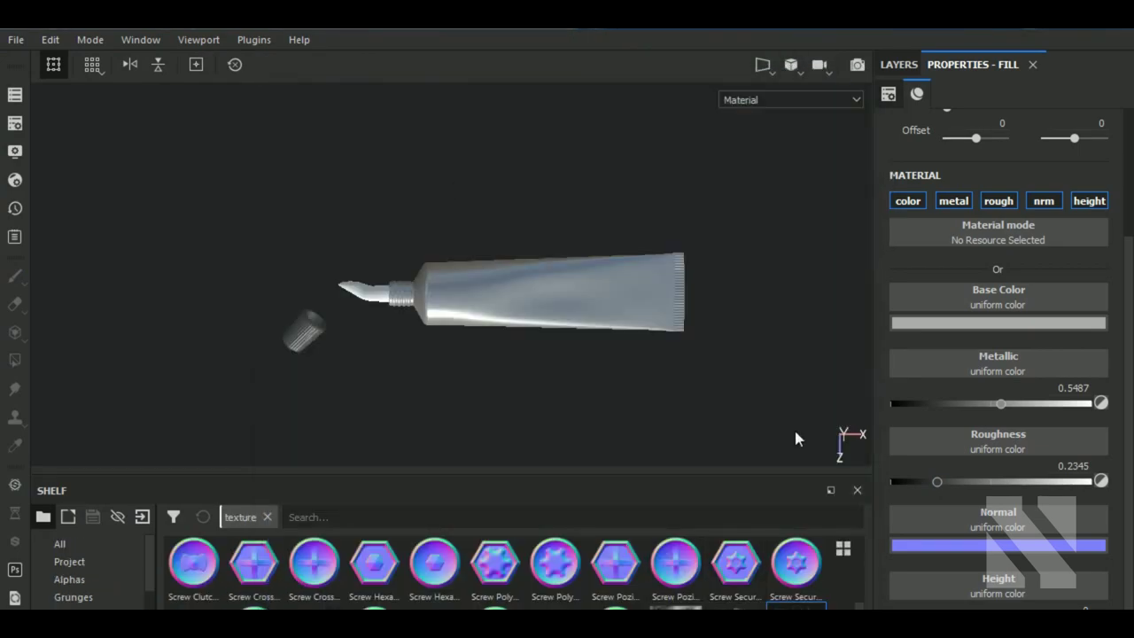
scroll(796, 437, up, 2)
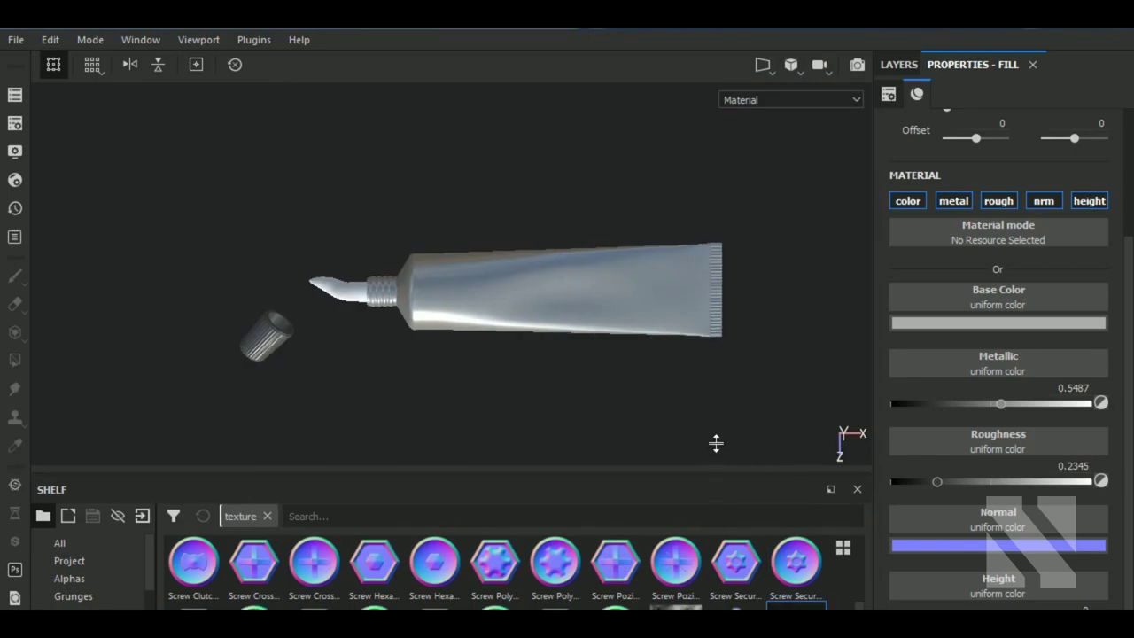
drag(716, 485, 716, 427)
- Add a new fill layer above the cap layer and name it 'text'
click(912, 71)
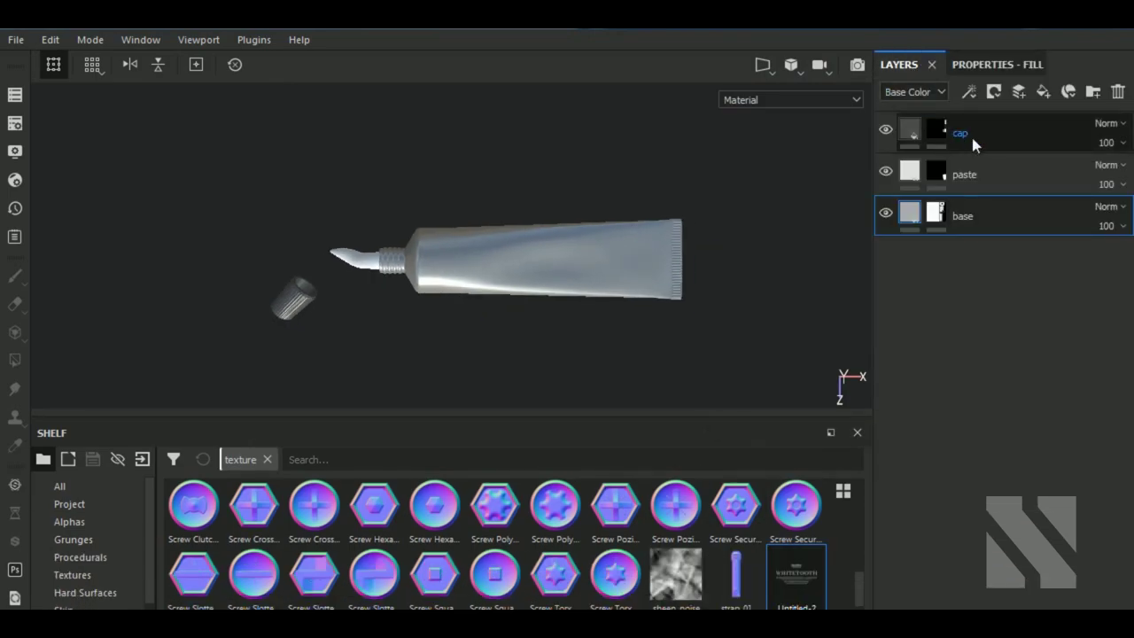
click(1040, 114)
click(1018, 92)
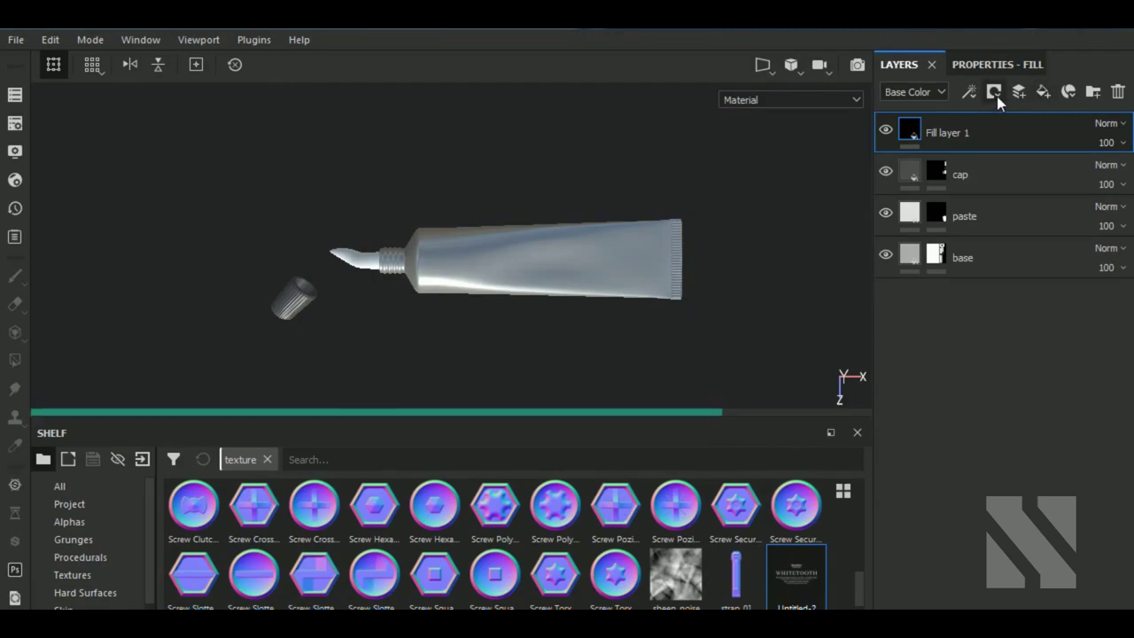
click(994, 92)
click(1008, 129)
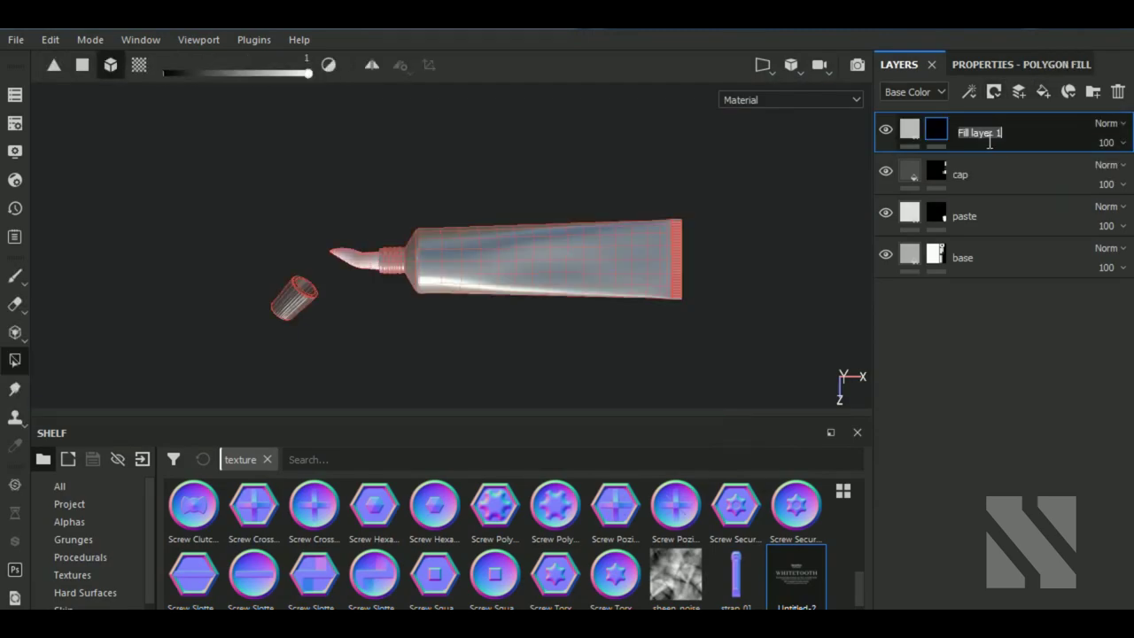
text(text)
- Give the text layer a near-black base colour (about 0.022), then select its mask
click(910, 129)
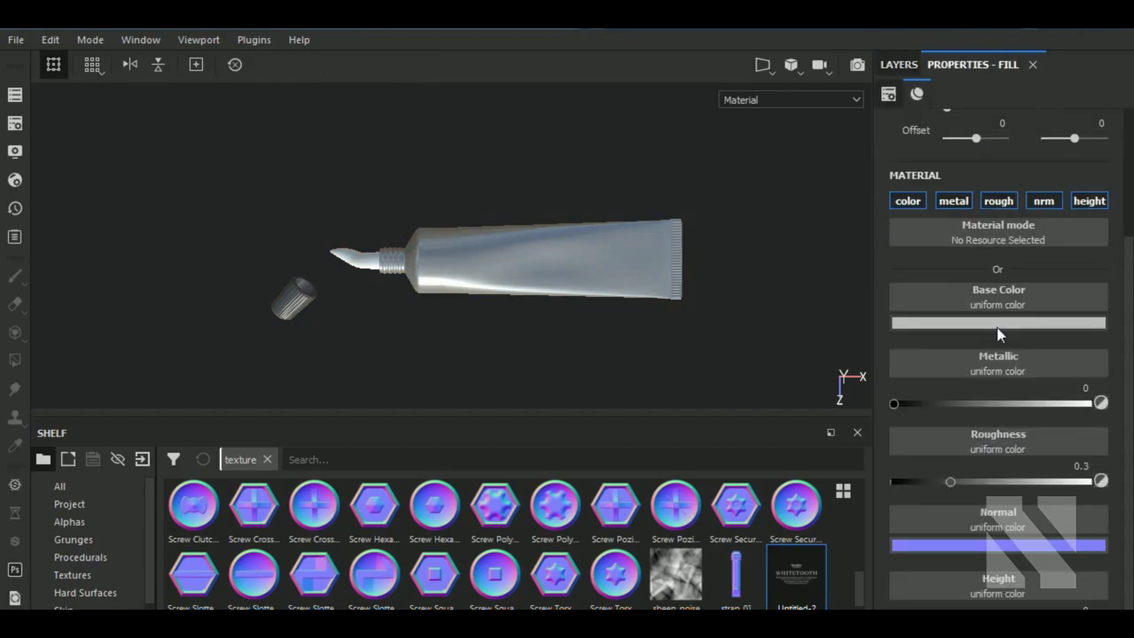
click(998, 331)
drag(936, 416, 864, 480)
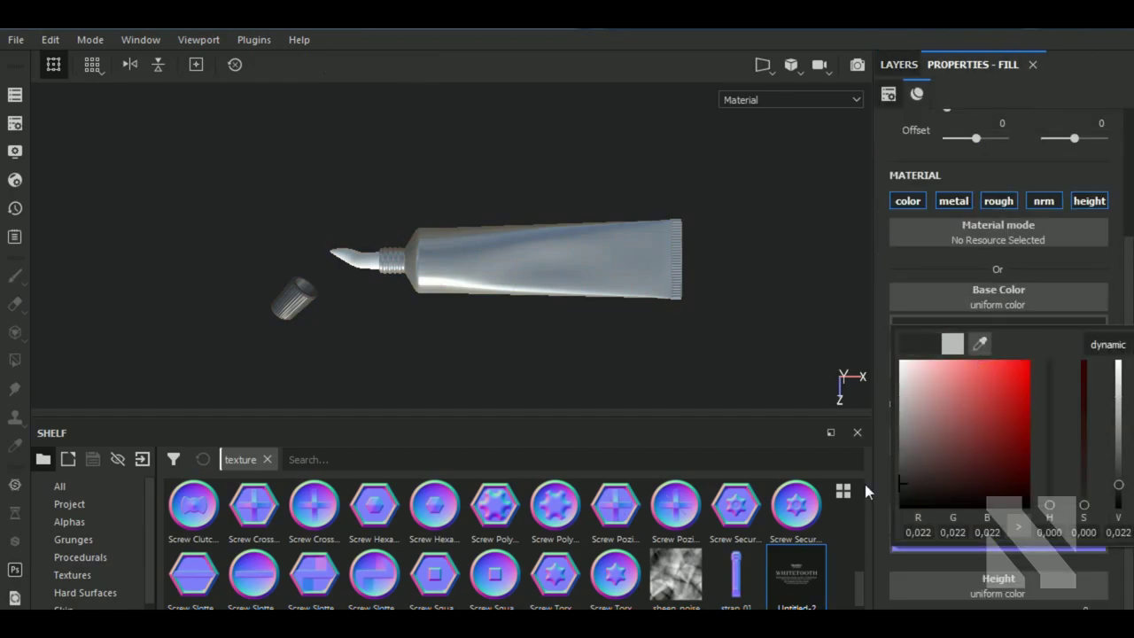
click(932, 261)
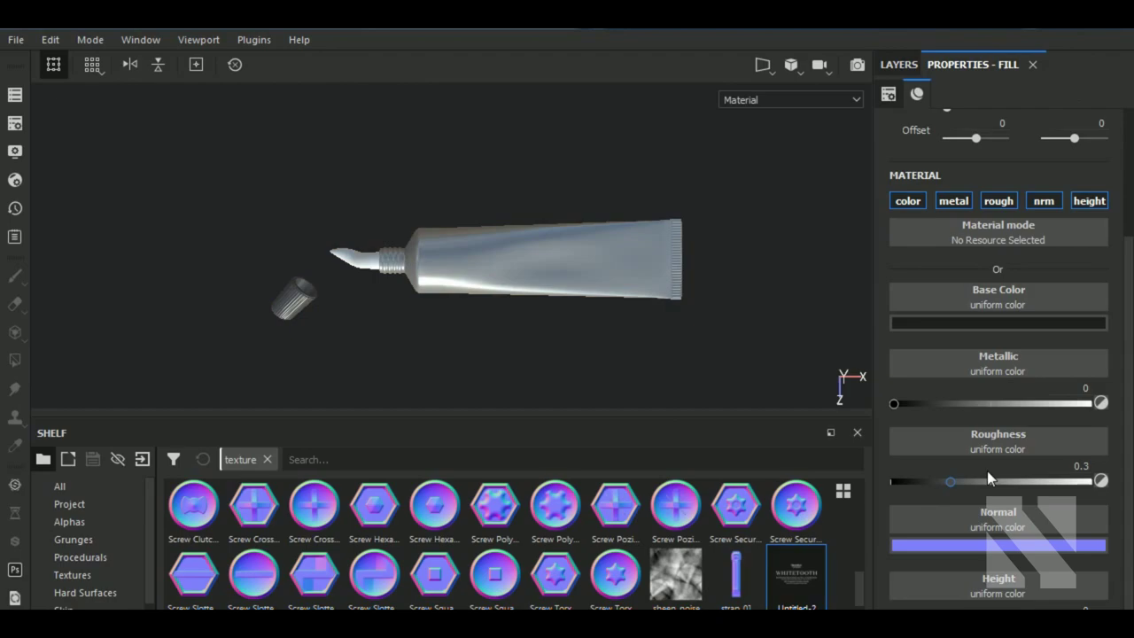
click(898, 64)
click(934, 130)
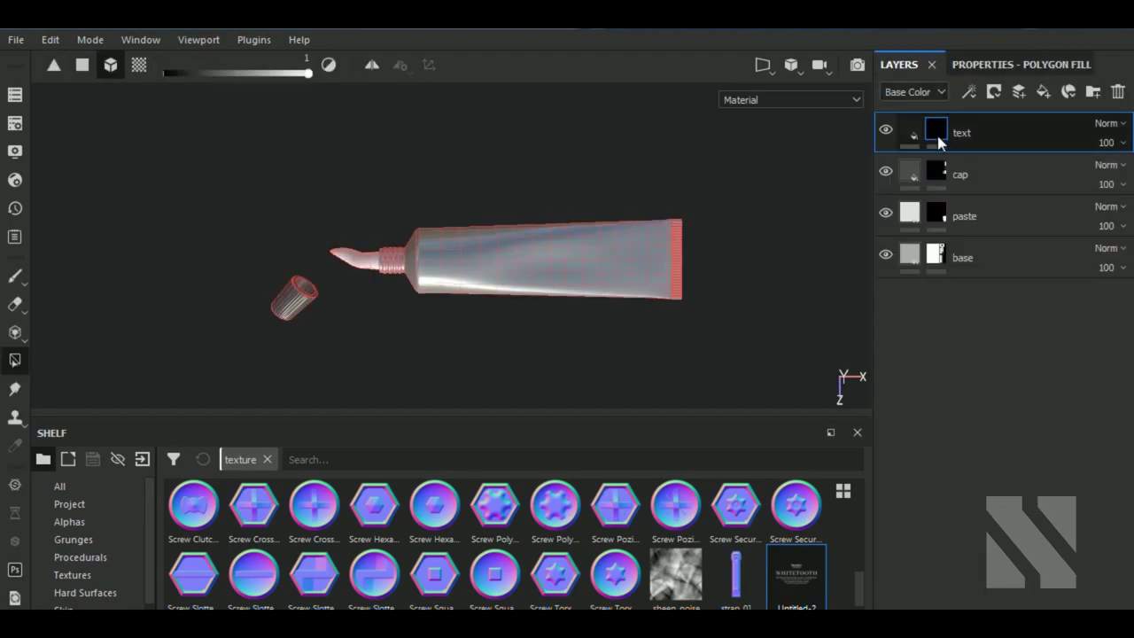
- Project the Untitled-2 WHITETOOTH label onto the tube body in dark print
click(15, 332)
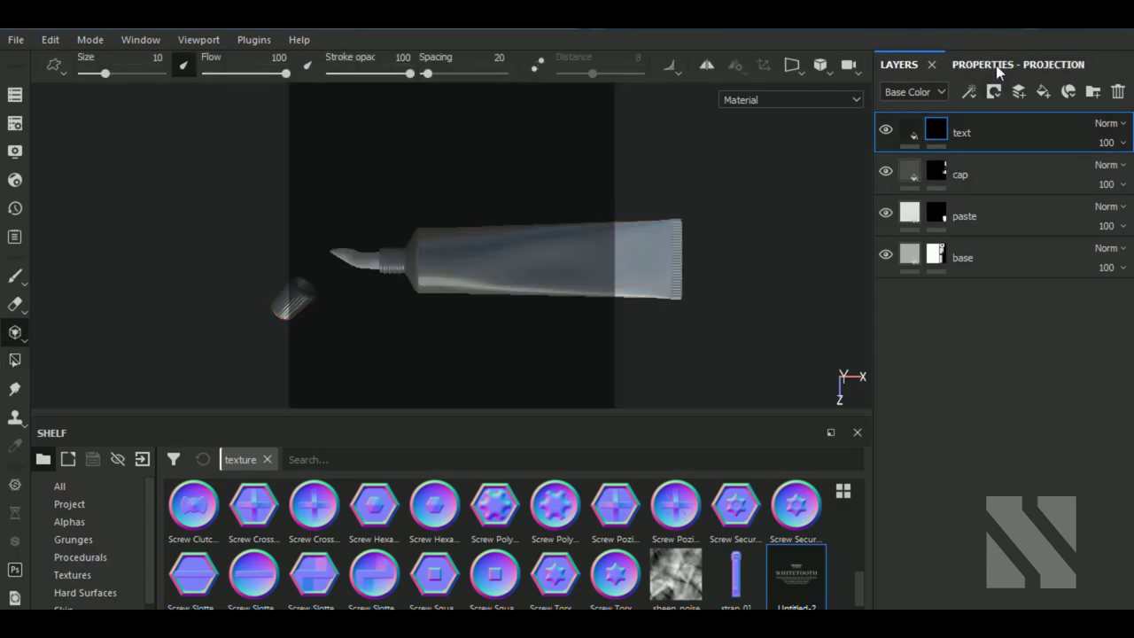
click(995, 65)
scroll(1007, 466, down, 5)
scroll(1007, 466, down, 4)
scroll(1007, 466, down, 4)
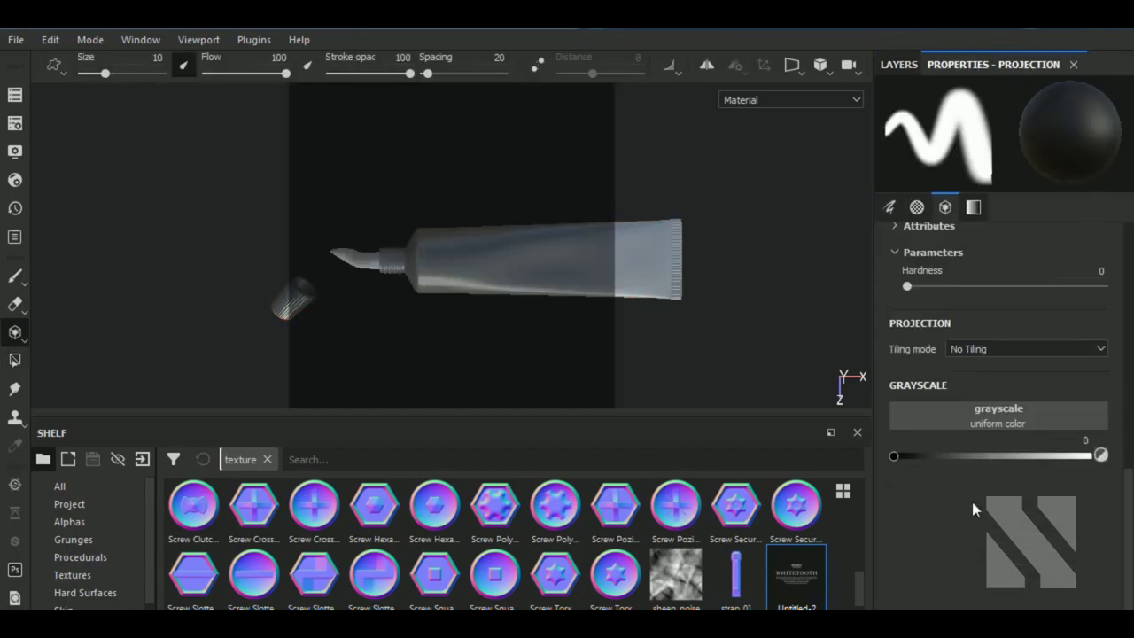
mouse_move(781, 567)
mouse_down()
mouse_move(1039, 450)
mouse_move(999, 415)
mouse_up()
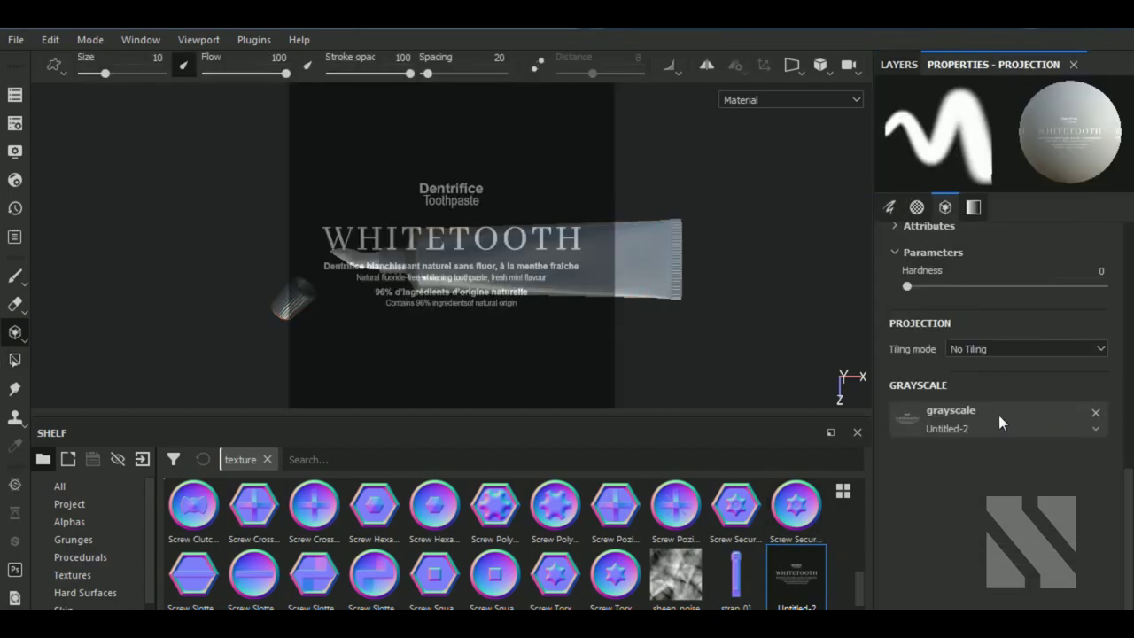
middle_drag(633, 301, 562, 298)
alt+drag(563, 297, 576, 302)
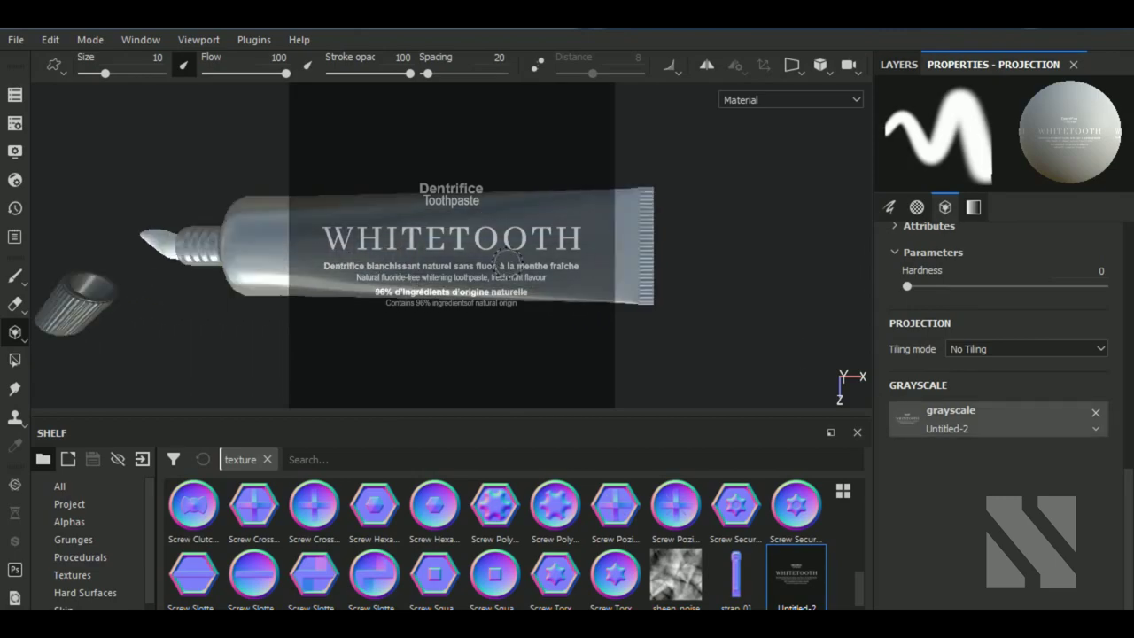
scroll(576, 304, up, 3)
middle_drag(580, 304, 588, 304)
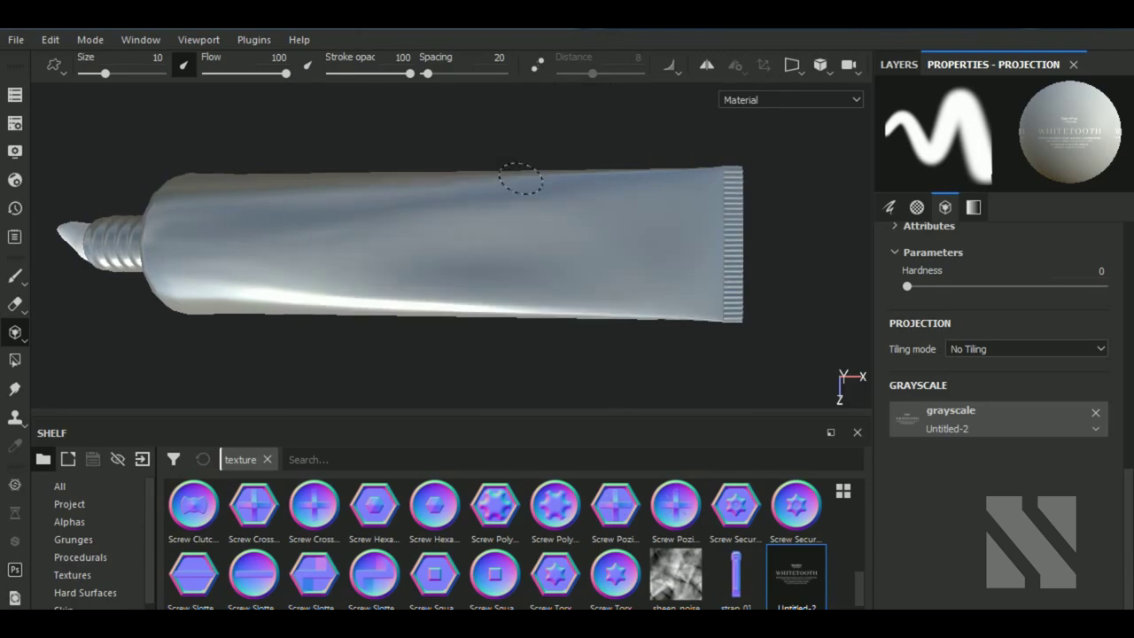
mouse_move(519, 185)
mouse_down()
mouse_move(544, 228)
mouse_move(425, 195)
mouse_move(223, 215)
mouse_move(532, 292)
mouse_move(228, 282)
mouse_move(512, 315)
mouse_up()
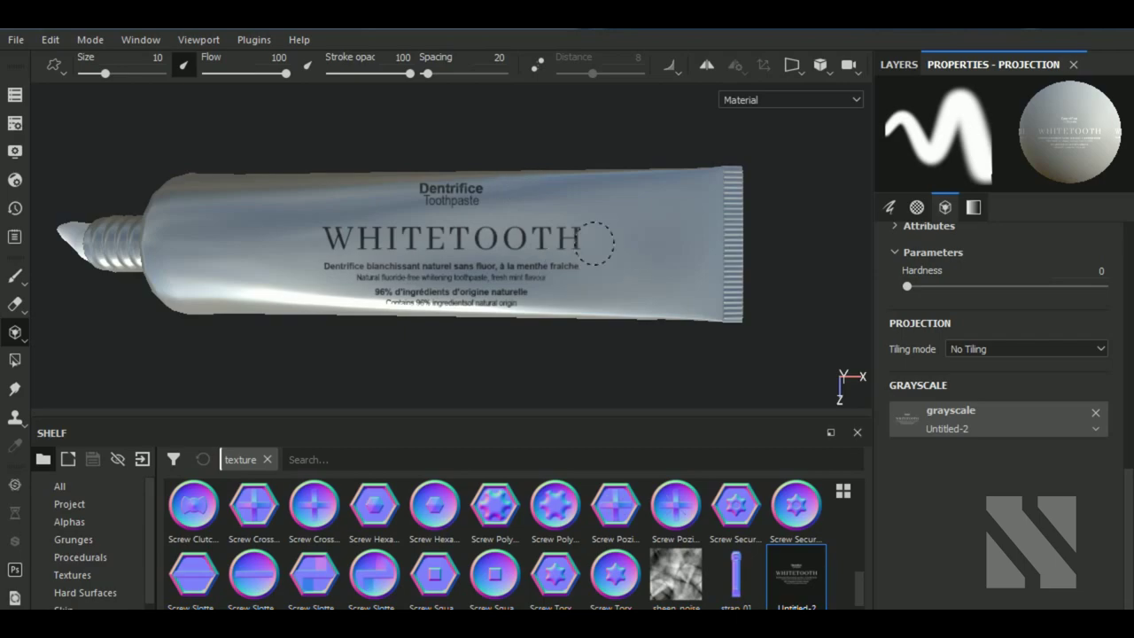
- Return to brush painting, check the label at an angle, and reselect the text fill layer
key(1)
scroll(549, 252, down, 2)
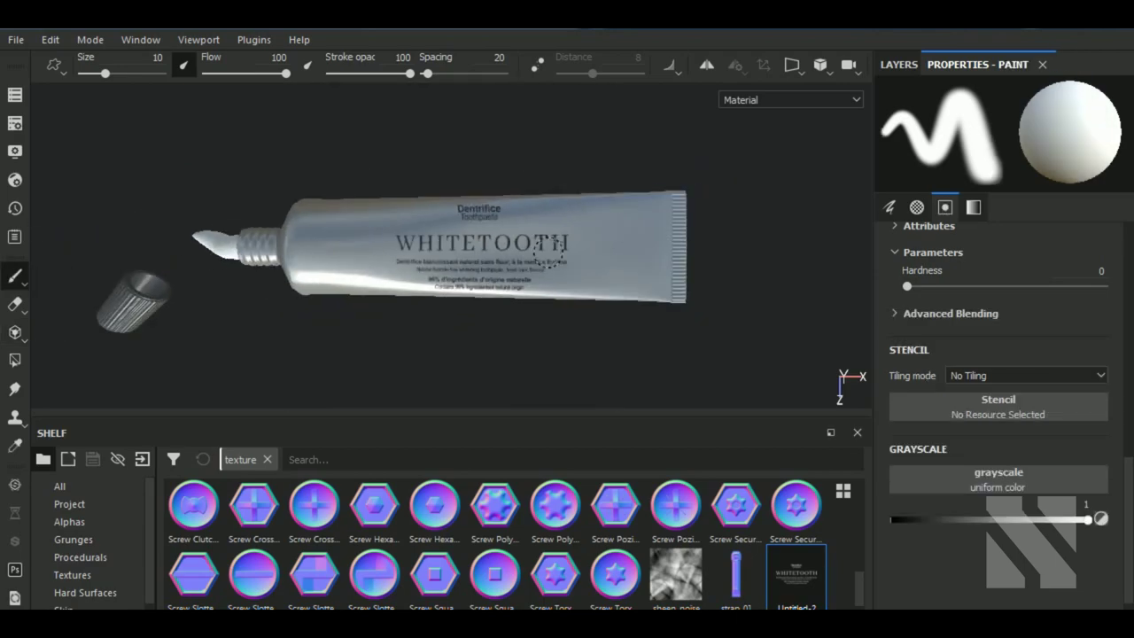
mouse_move(548, 251)
alt+mouse_down()
mouse_move(506, 362)
mouse_move(645, 286)
mouse_move(465, 280)
mouse_move(653, 273)
mouse_move(594, 375)
mouse_move(554, 342)
mouse_move(580, 298)
mouse_move(540, 337)
mouse_move(564, 372)
mouse_move(774, 268)
alt+mouse_up()
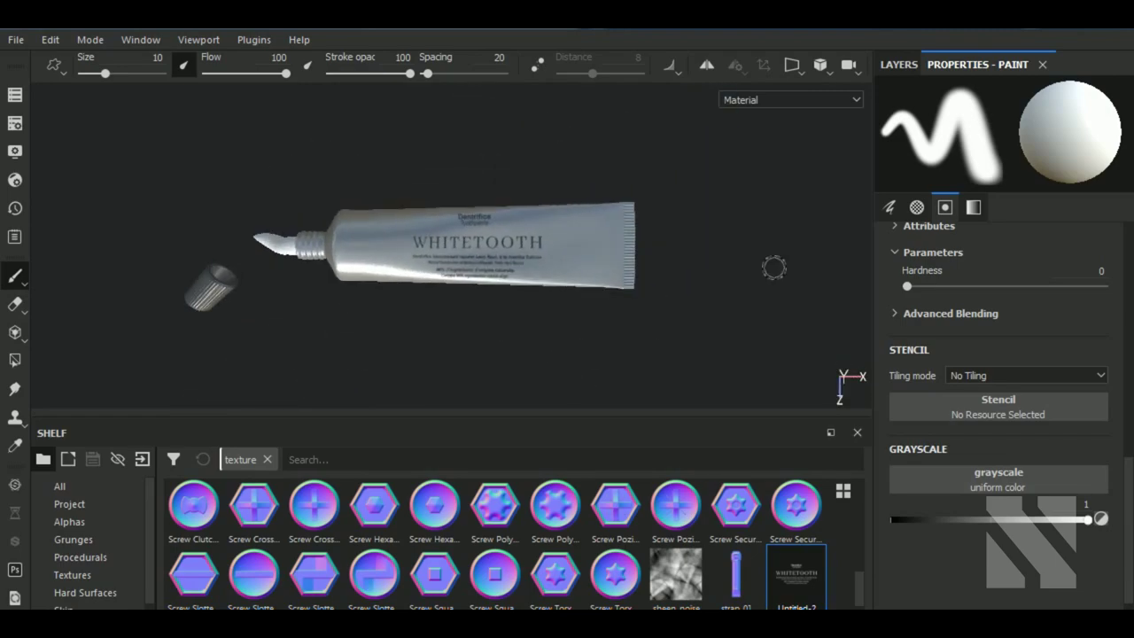
click(901, 65)
click(910, 128)
- Adjust the text layer's dark base colour
click(988, 69)
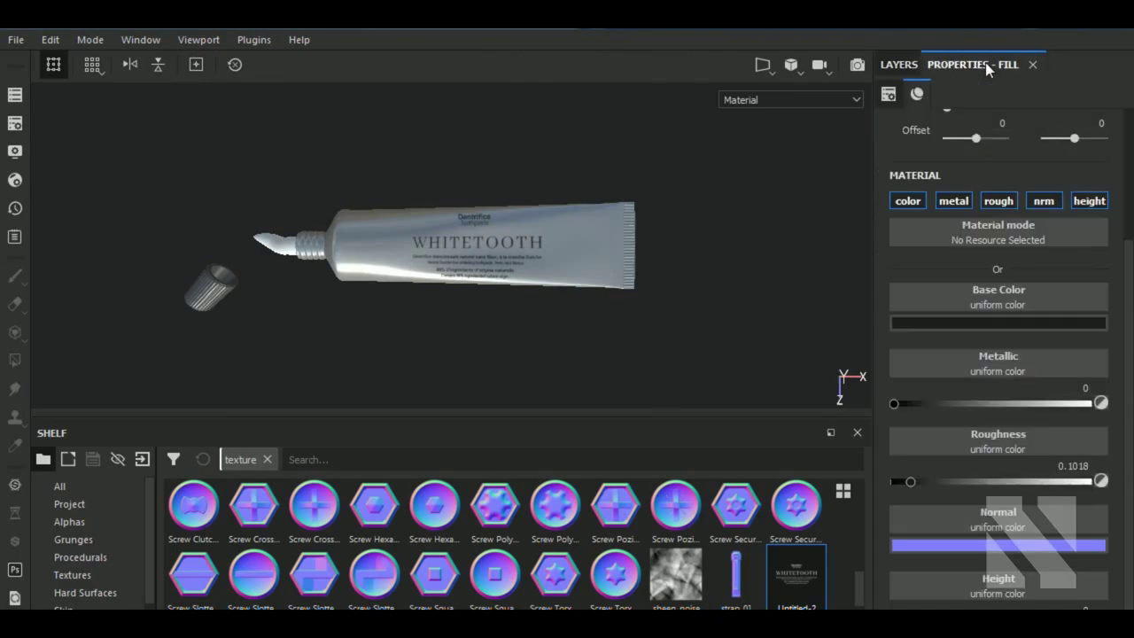
click(984, 323)
mouse_move(917, 416)
mouse_down()
mouse_move(882, 344)
mouse_move(880, 488)
mouse_up()
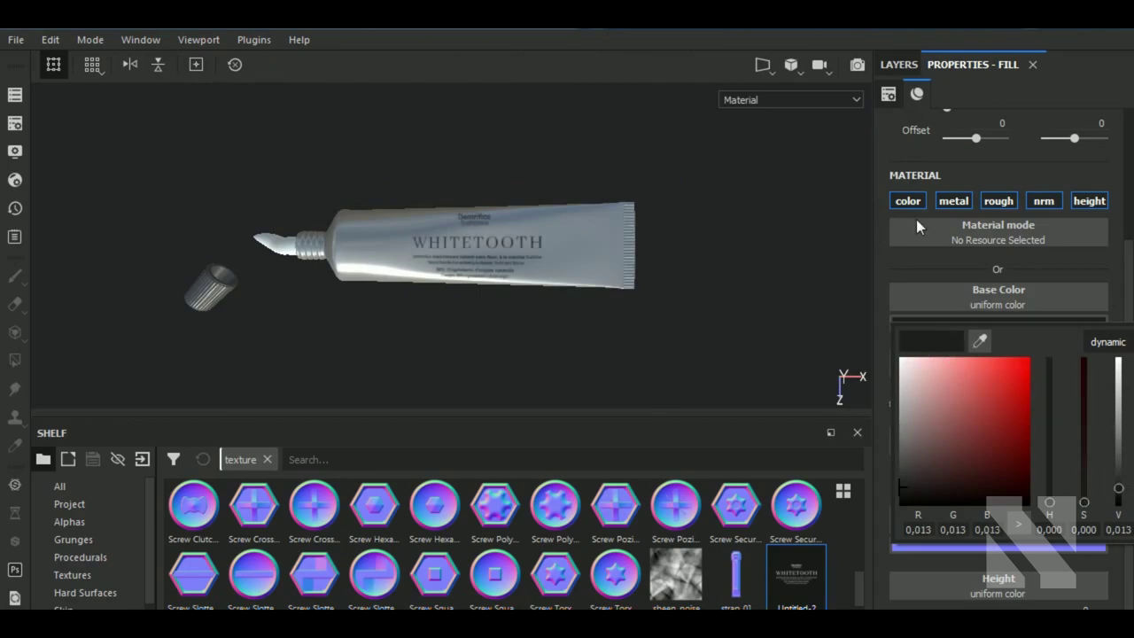
click(899, 64)
- Duplicate the text layer, clear the copy's mask, and select that mask for painting
right_click(962, 133)
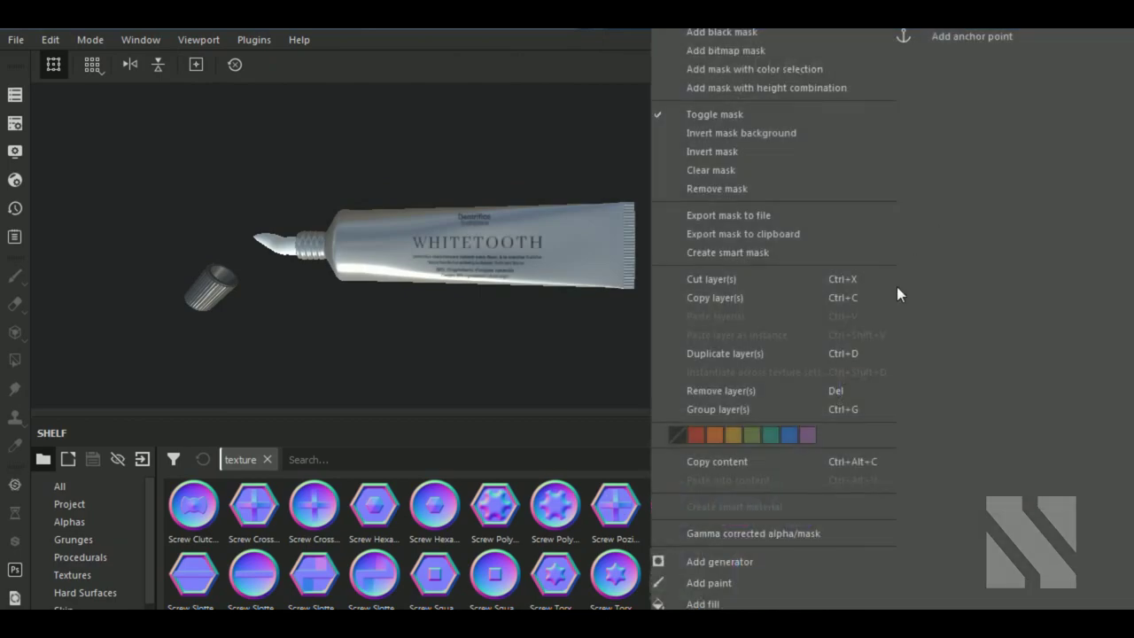
click(798, 353)
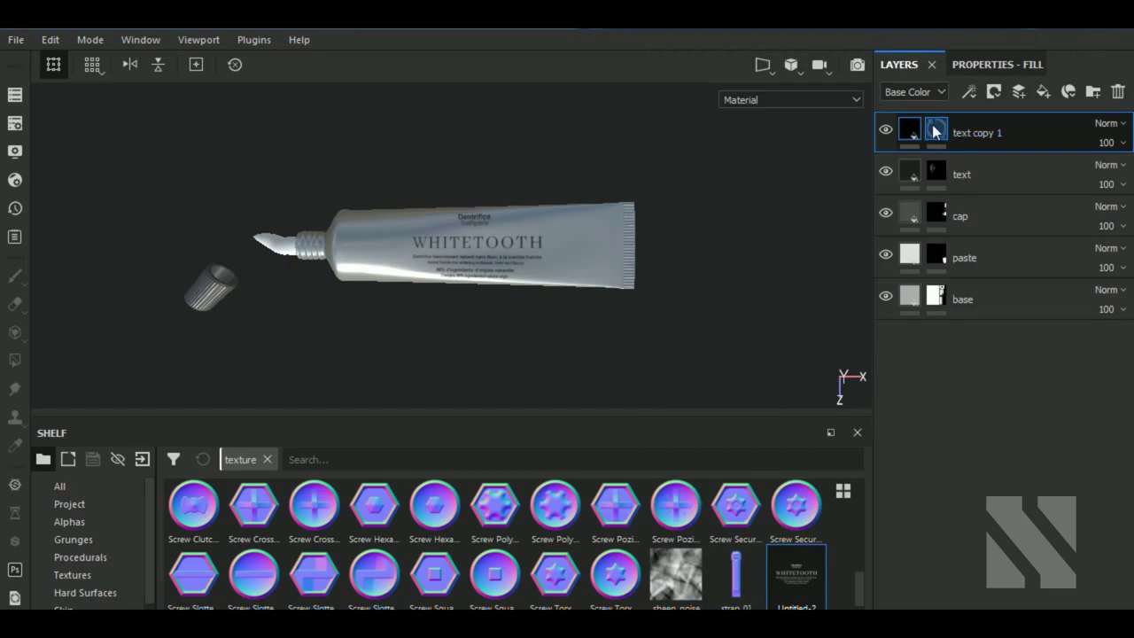
right_click(939, 132)
click(966, 290)
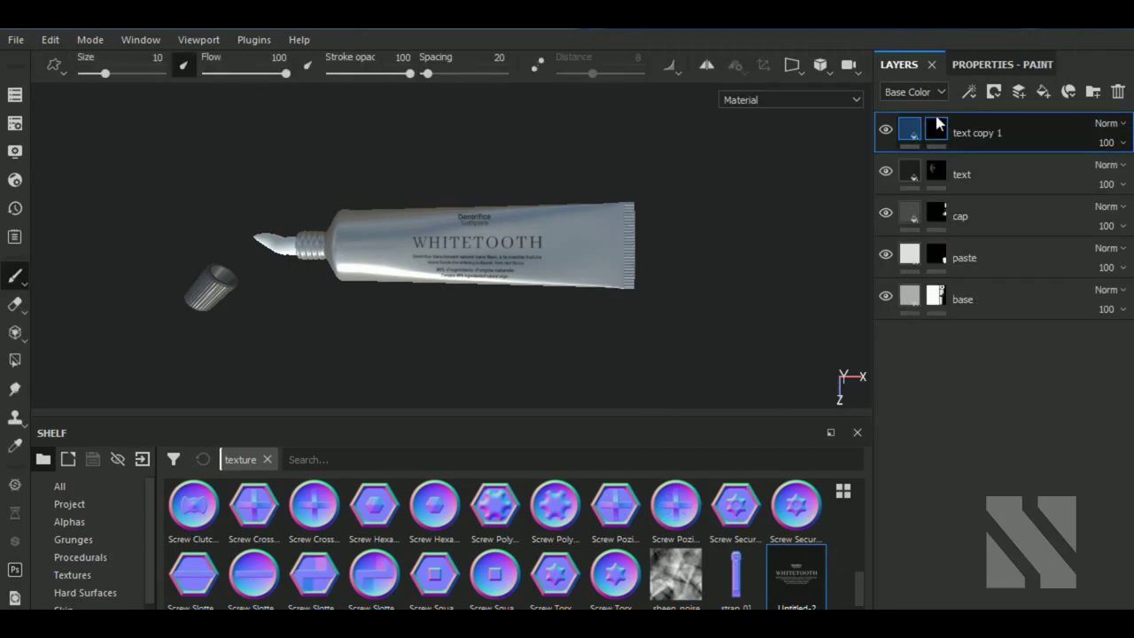
click(913, 131)
click(986, 69)
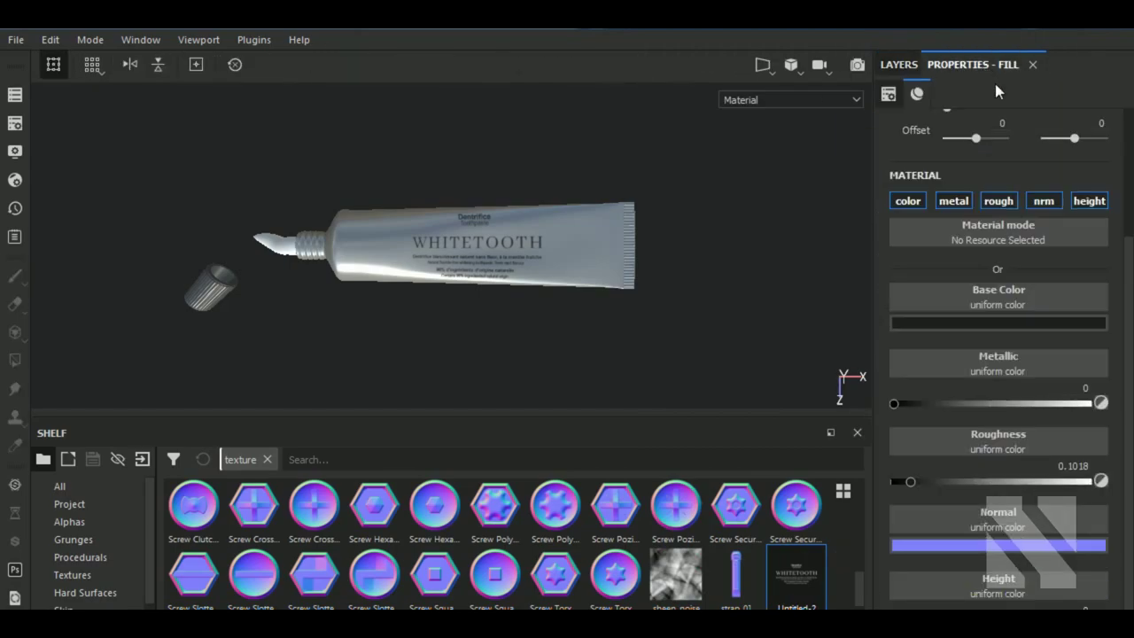
click(919, 68)
click(937, 129)
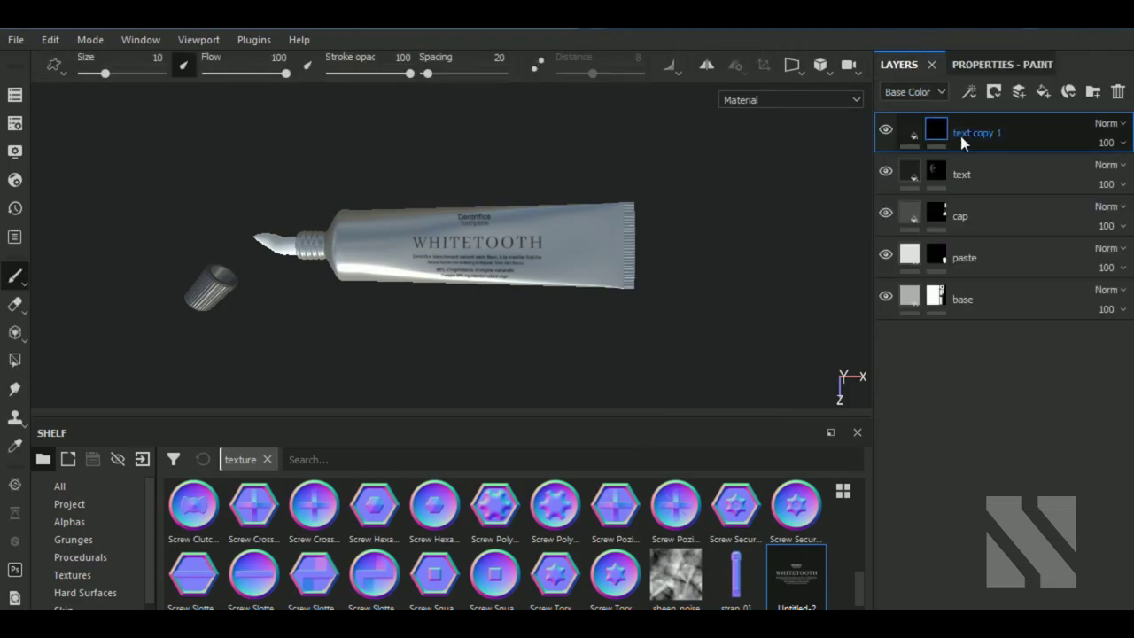
- Set the mask brush to a bold Font Jura text alpha reading '75ml'
click(986, 67)
scroll(1059, 431, up, 1)
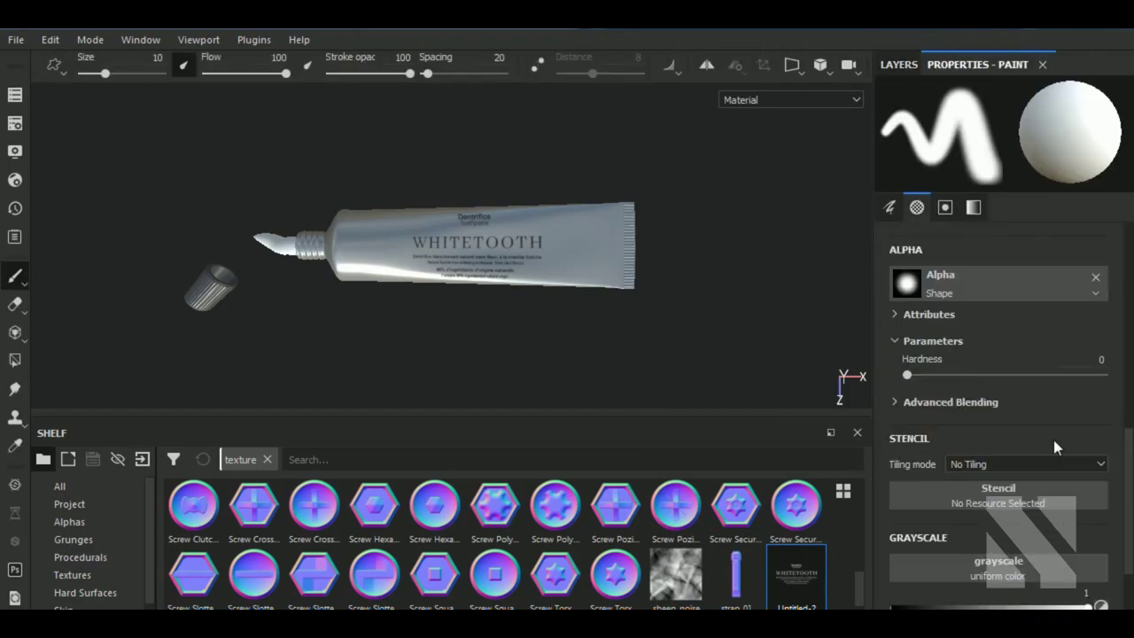
scroll(1052, 436, up, 1)
click(985, 366)
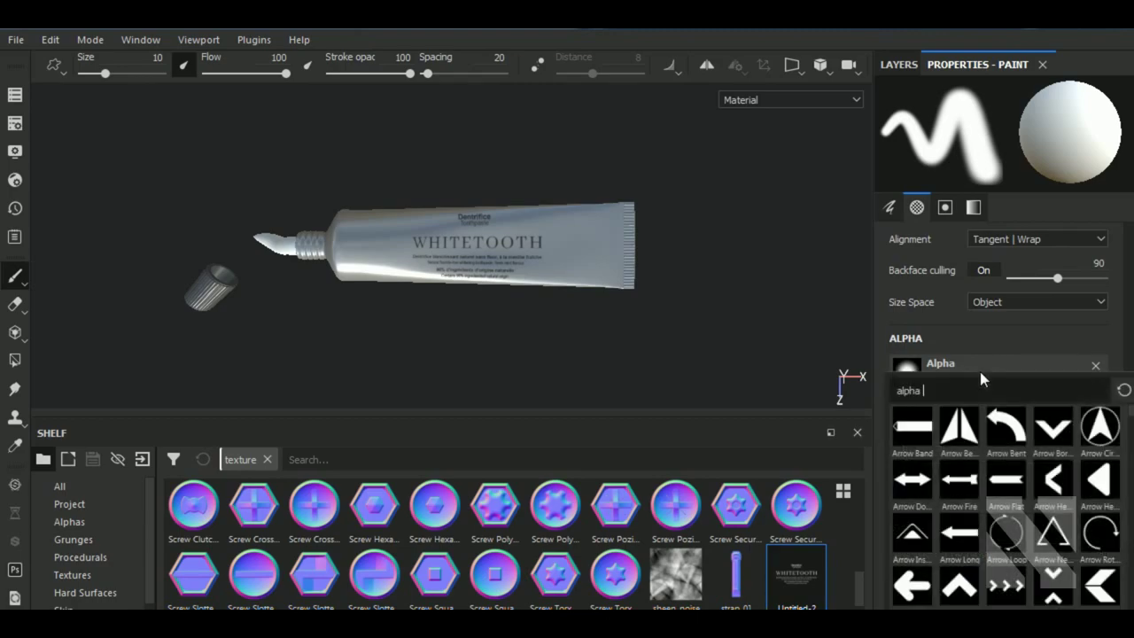
text(font)
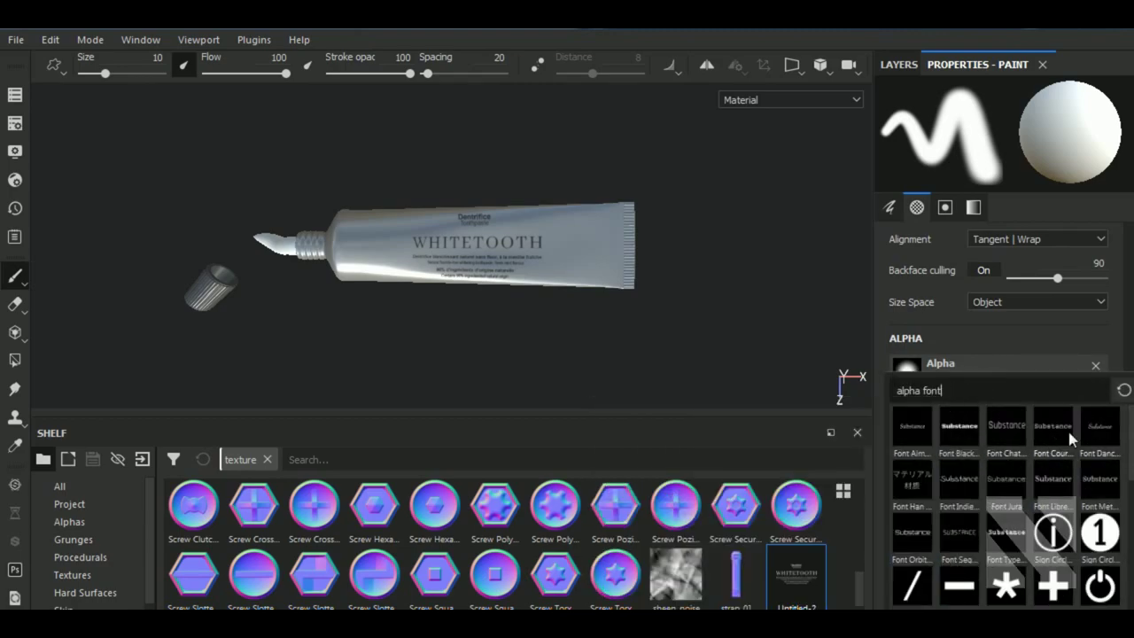
mouse_move(1006, 427)
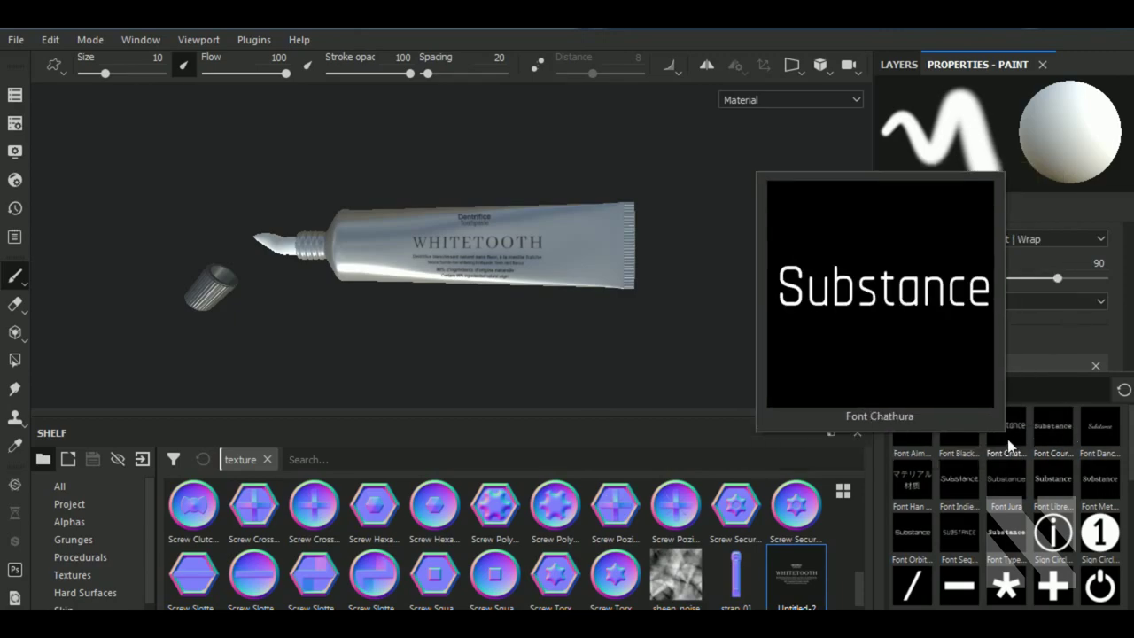
click(1006, 472)
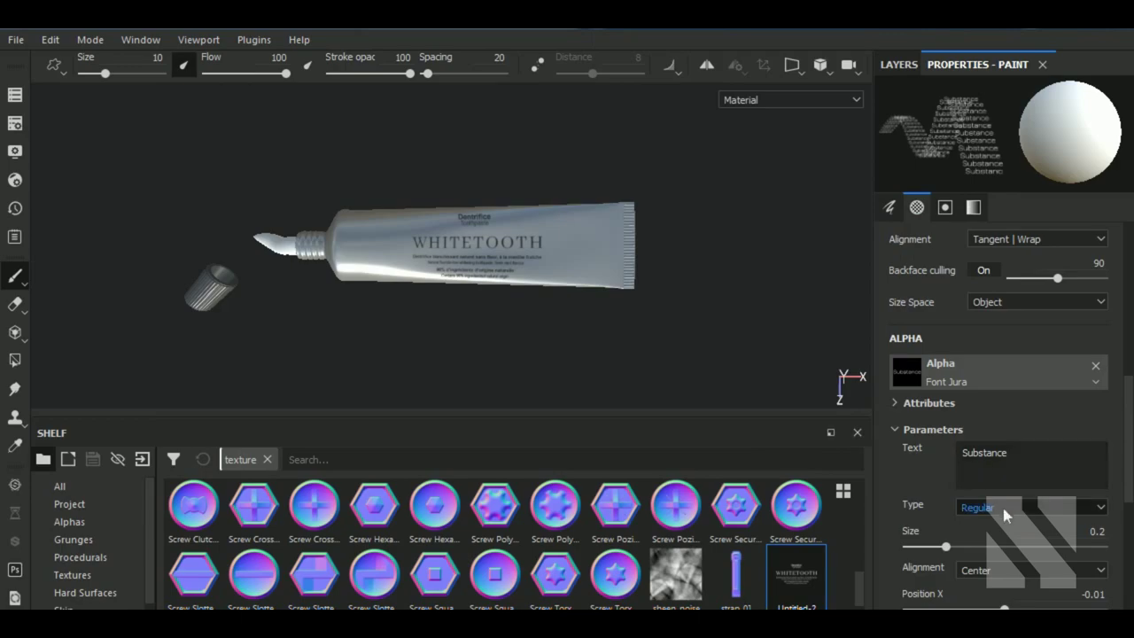
click(1010, 507)
click(969, 534)
drag(1033, 464, 920, 454)
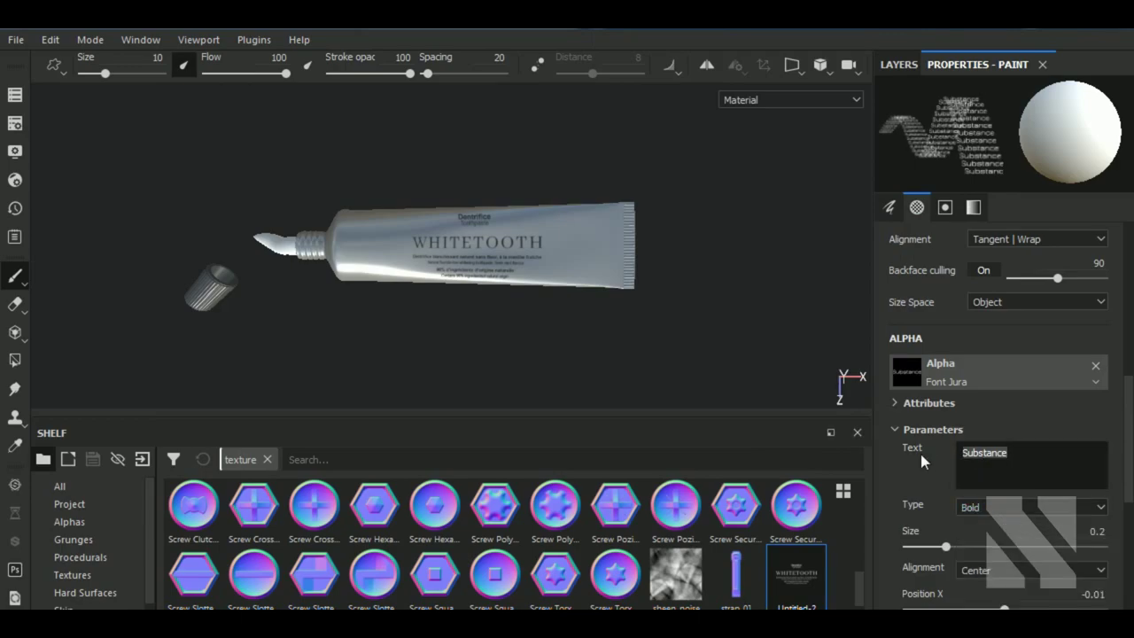
text(75ml)
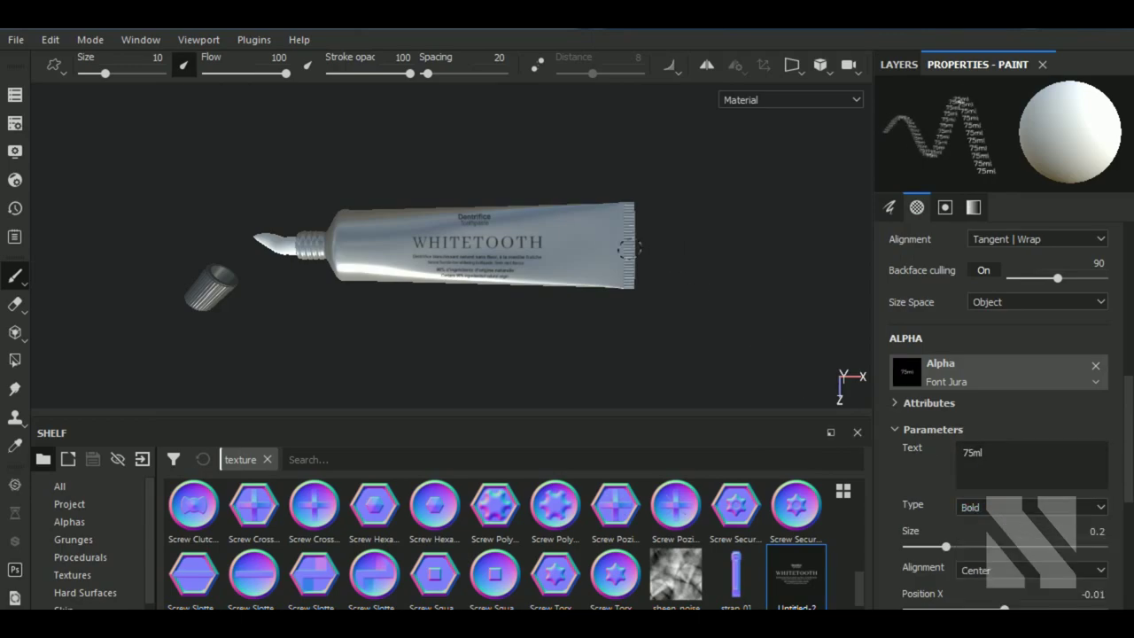
- Enlarge the brush for the 75ml stamp and frame the tube's crimped end
scroll(611, 249, up, 2)
scroll(612, 249, up, 2)
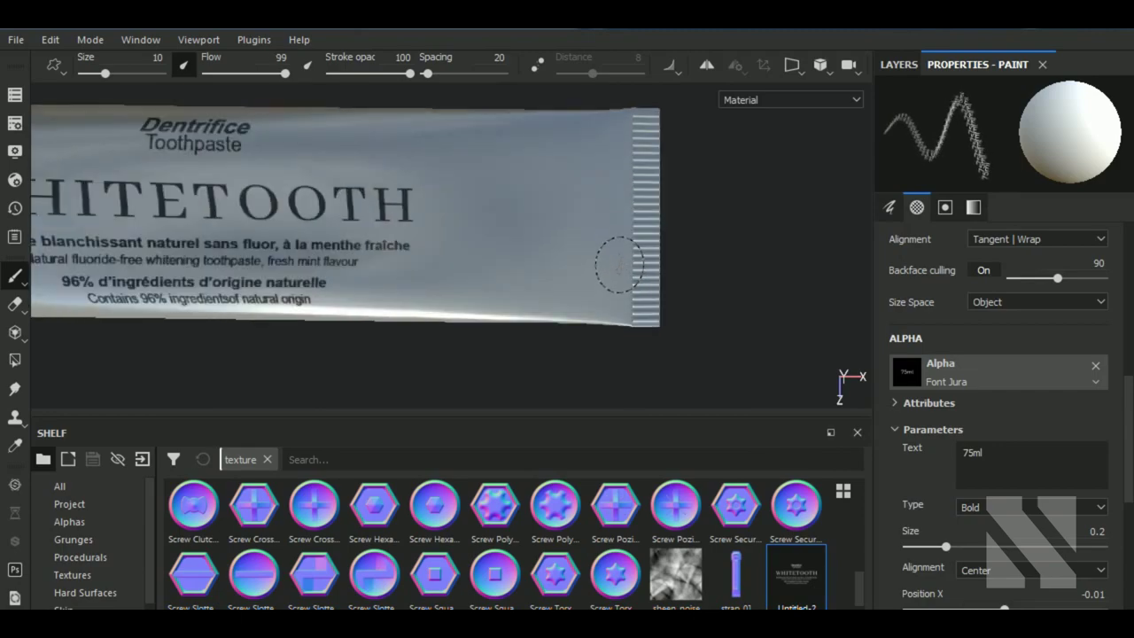
scroll(620, 264, up, 2)
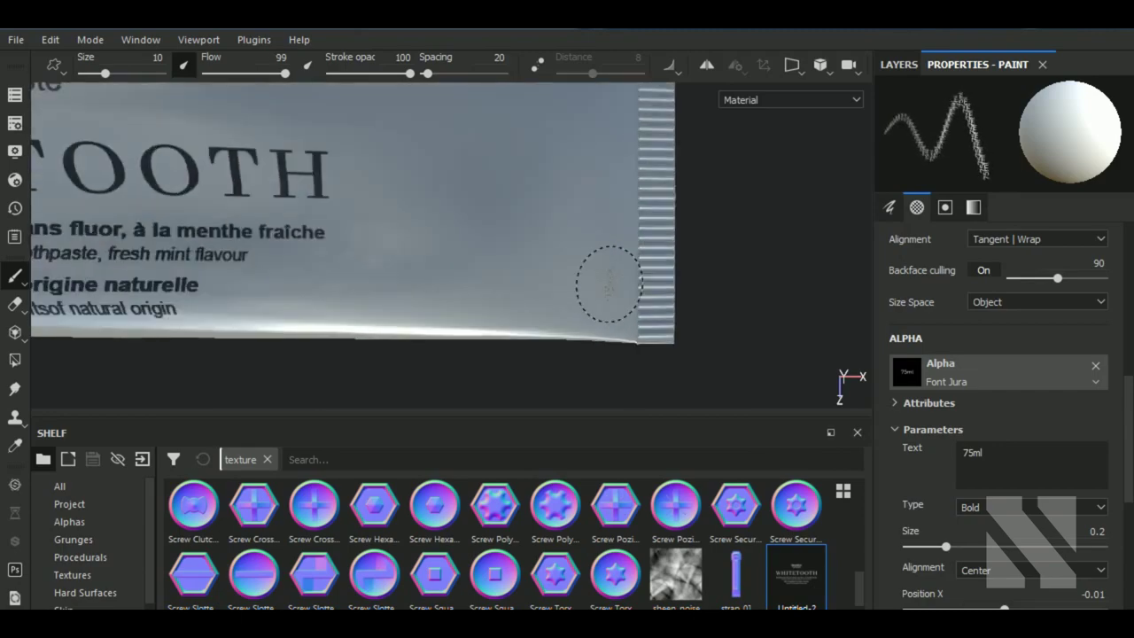
scroll(620, 264, up, 1)
ctrl+right_drag(602, 270, 606, 270)
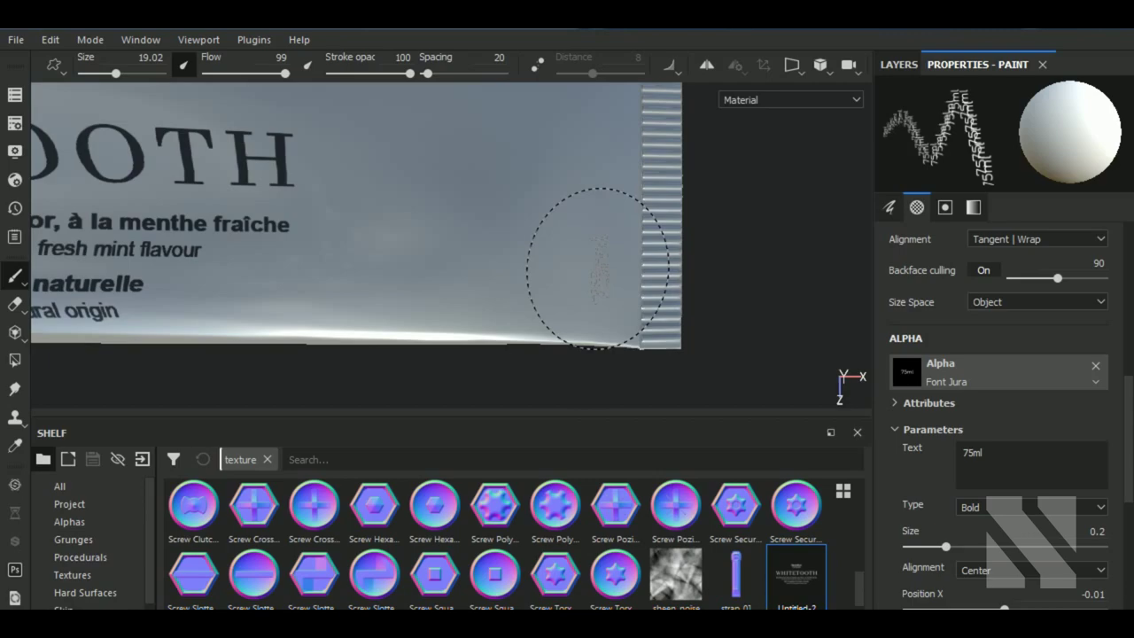
scroll(665, 244, down, 3)
mouse_move(664, 237)
alt+mouse_down()
mouse_move(733, 291)
mouse_move(679, 337)
alt+mouse_up()
- Switch the brush to a small, fully hard-edged round Shape alpha
click(966, 376)
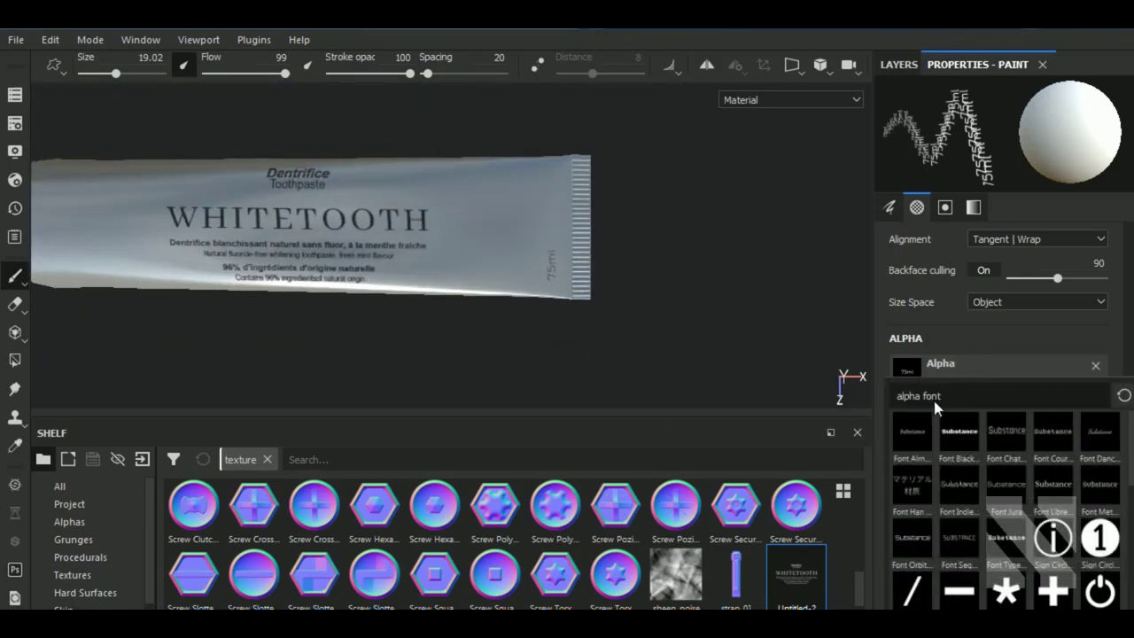
text(sha)
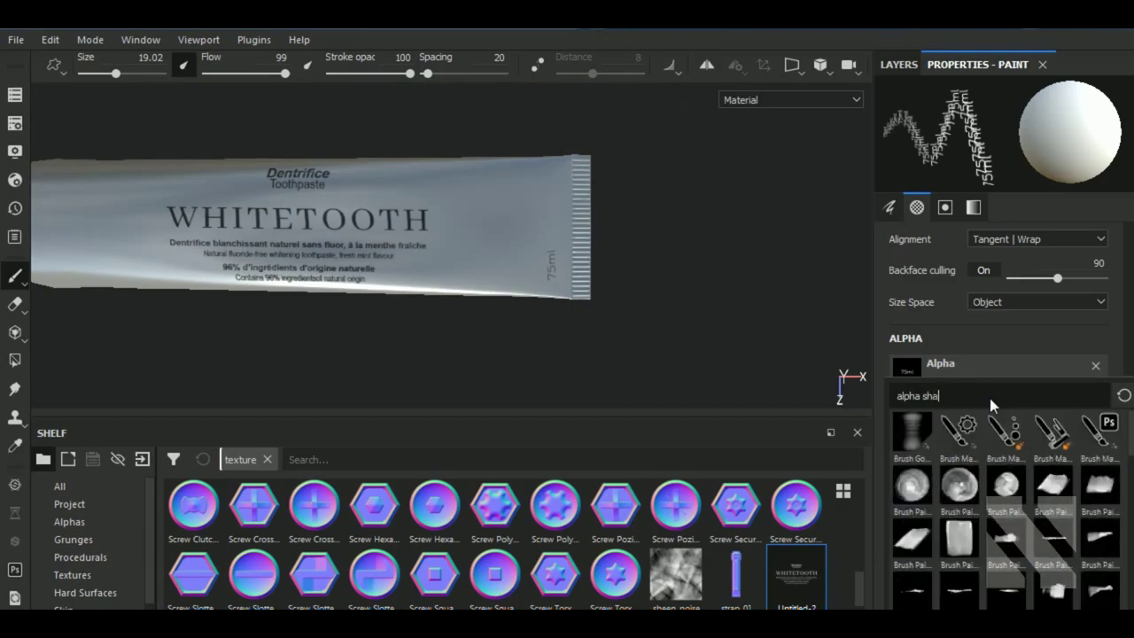
text(pe)
click(1052, 474)
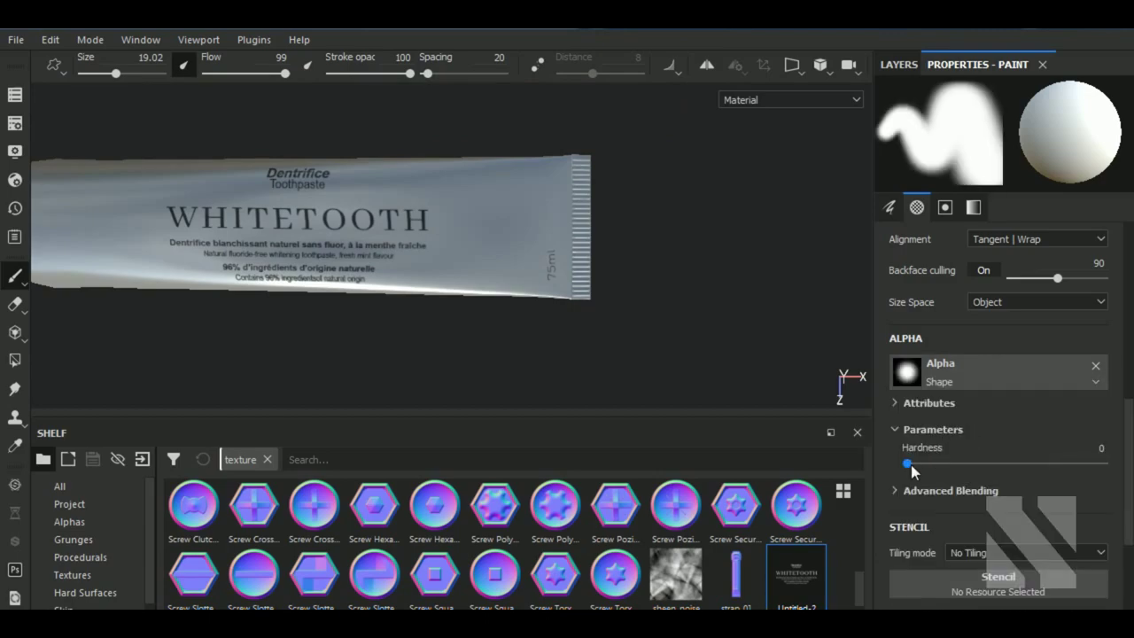
drag(908, 464, 1104, 463)
mouse_move(598, 304)
alt+mouse_down()
mouse_move(605, 274)
mouse_move(662, 285)
mouse_move(541, 217)
alt+mouse_up()
key(bracketleft)
key(bracketleft)
key(bracketleft)
key(bracketleft)
key(bracketleft)
- Paint two straight dark lines across the tube's crimped end
scroll(541, 217, up, 5)
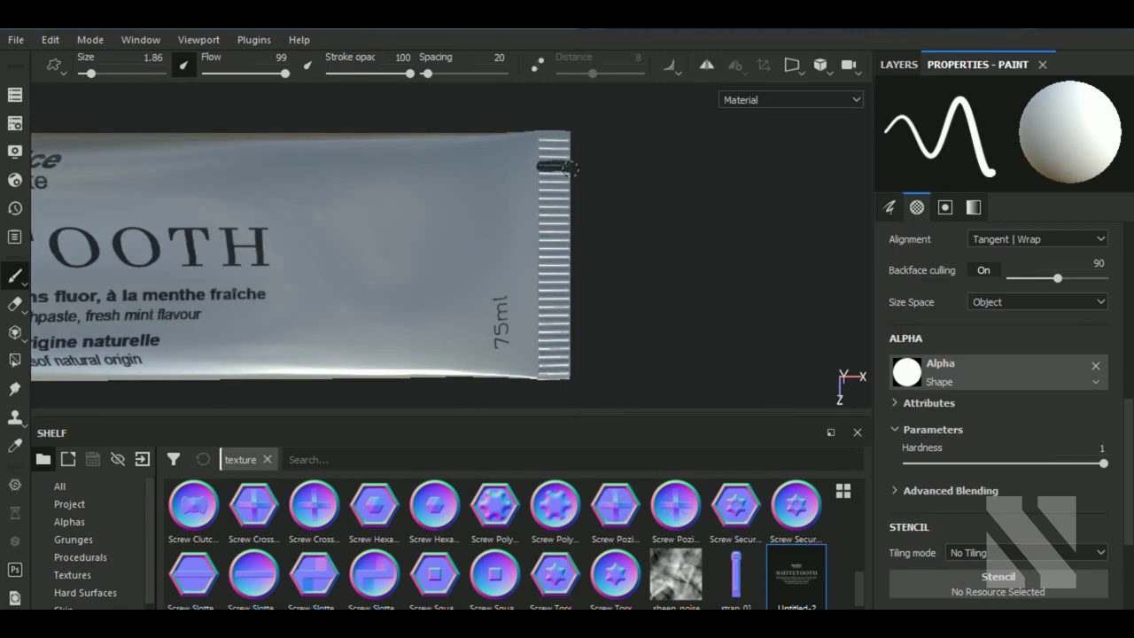
scroll(565, 167, up, 2)
scroll(584, 175, down, 2)
mouse_move(611, 184)
alt+mouse_down()
mouse_move(629, 239)
mouse_move(610, 311)
alt+mouse_up()
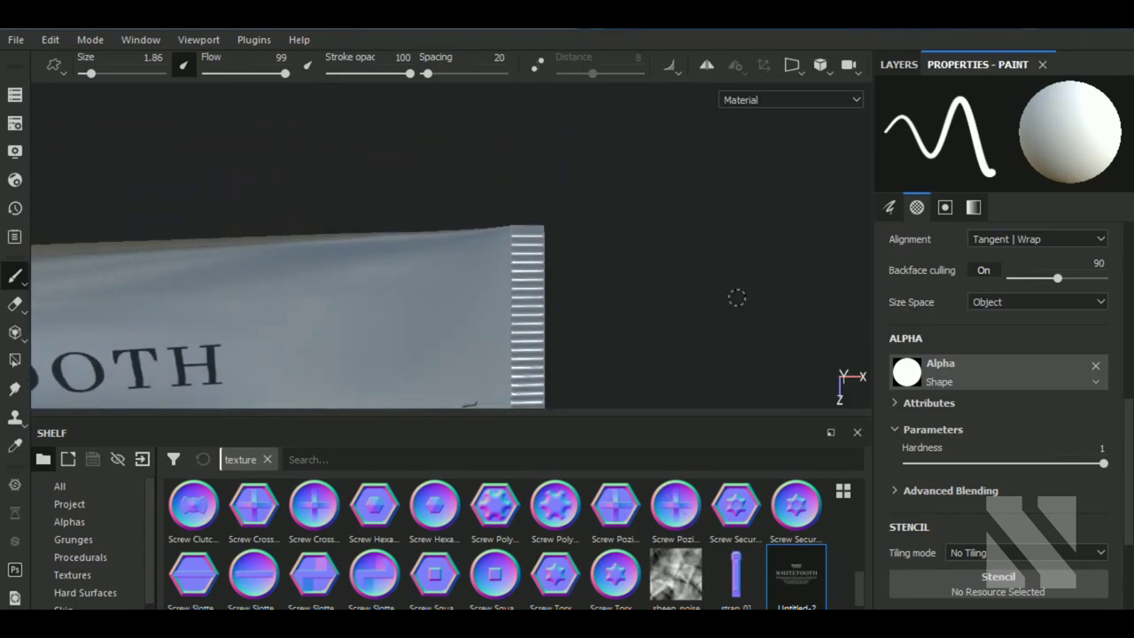
scroll(652, 314, down, 2)
alt+middle_drag(653, 314, 665, 360)
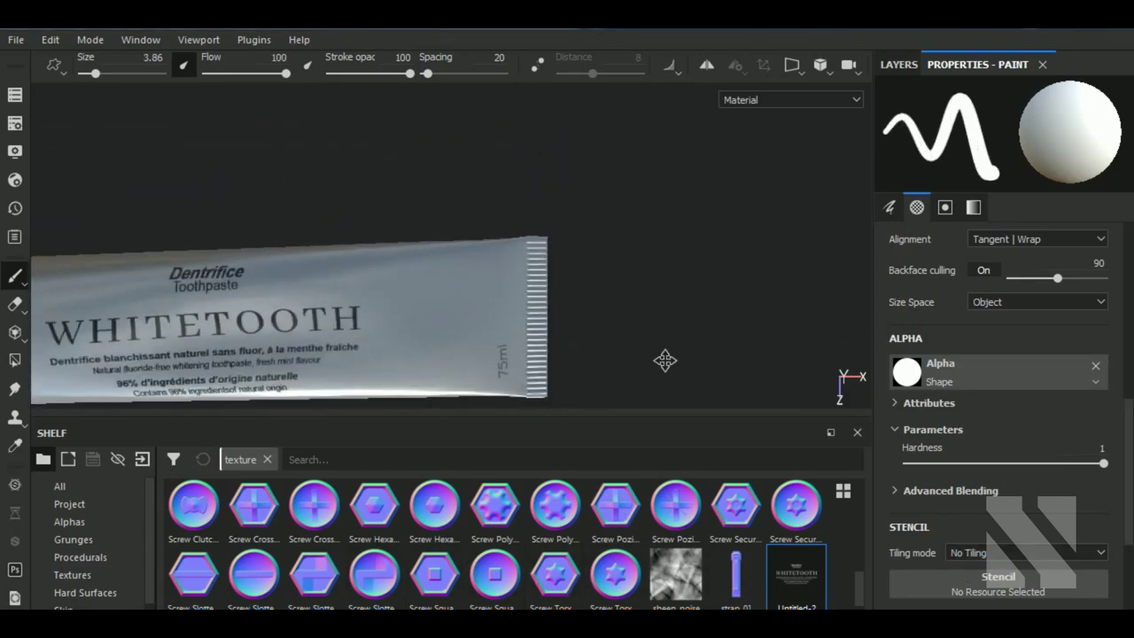
scroll(585, 284, up, 1)
scroll(562, 260, up, 2)
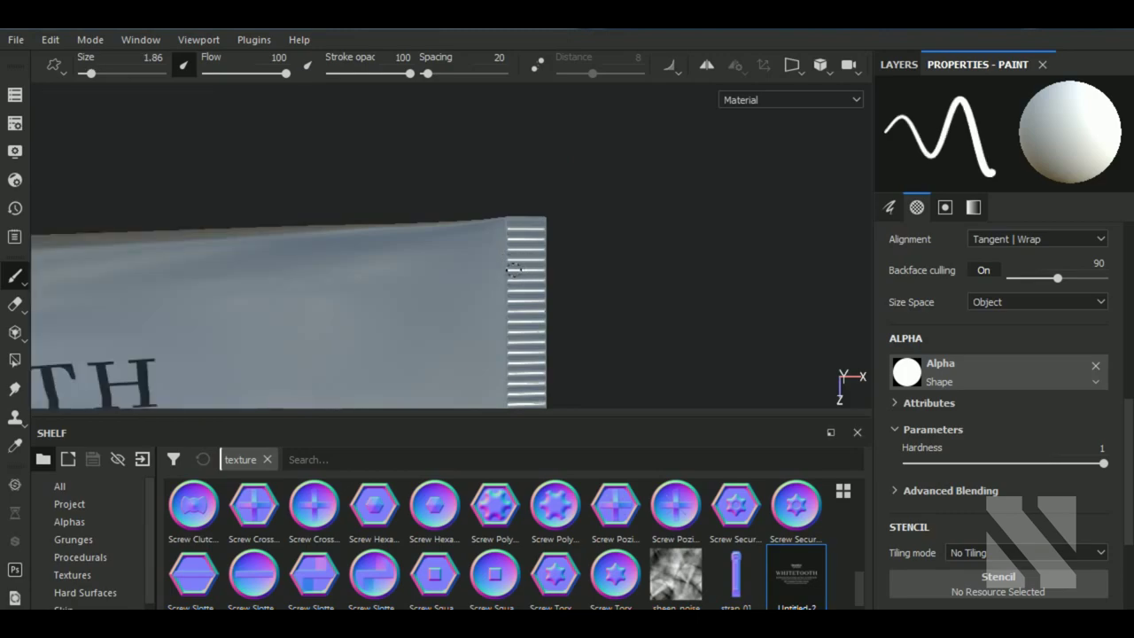
key(shift)
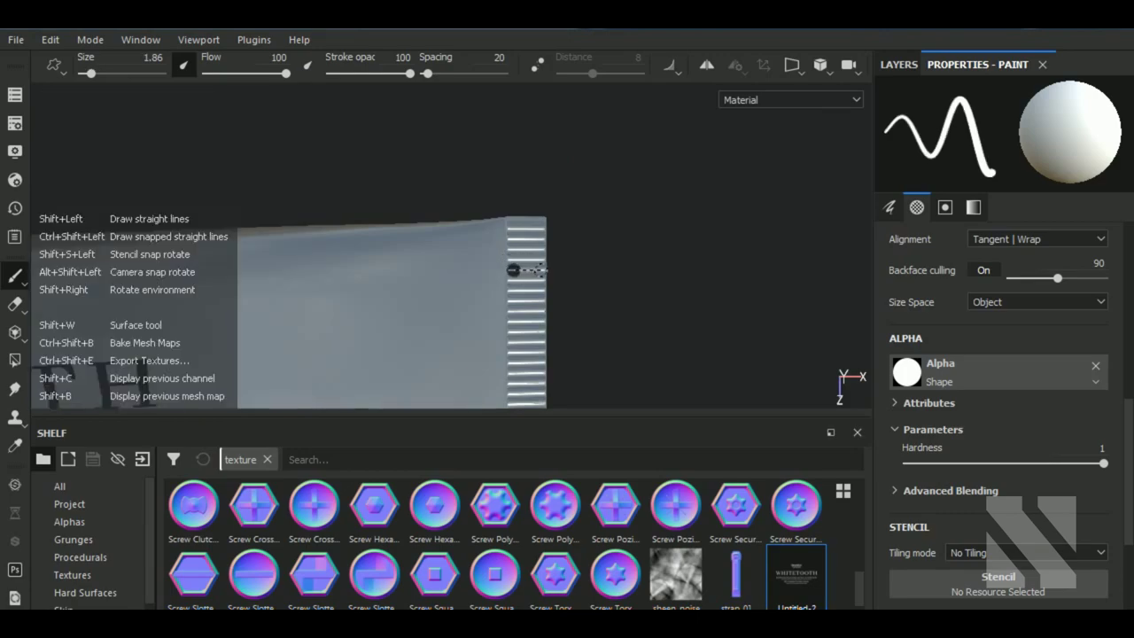
shift+click(540, 270)
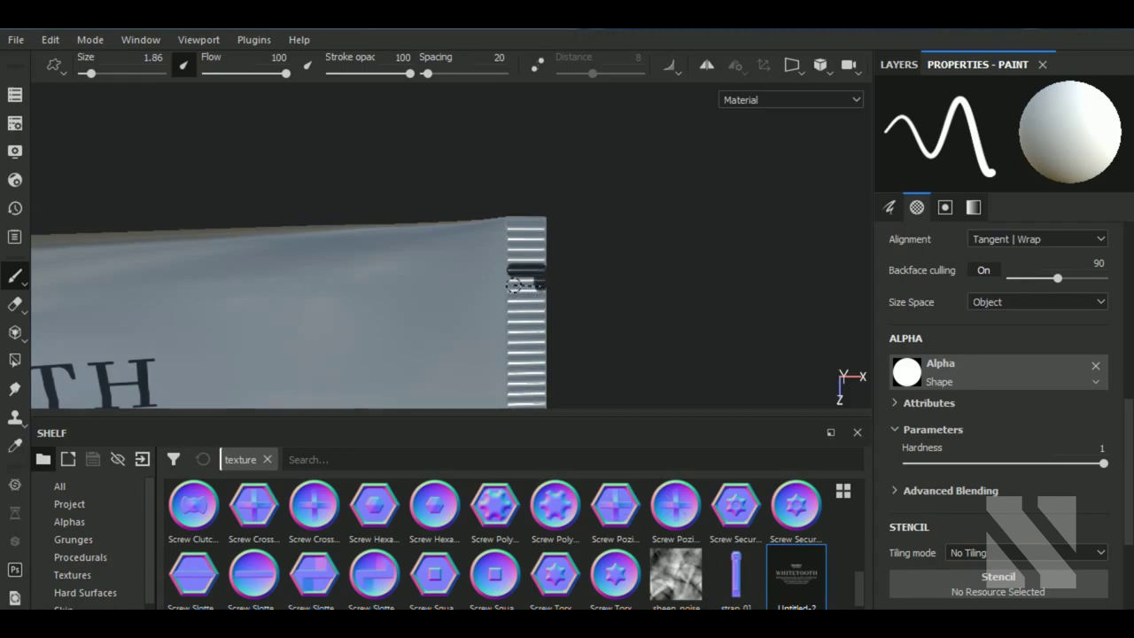
shift+click(514, 284)
- Shrink the brush to 0.84 and paint the dark stripe's four edges on the crimp
scroll(530, 280, up, 2)
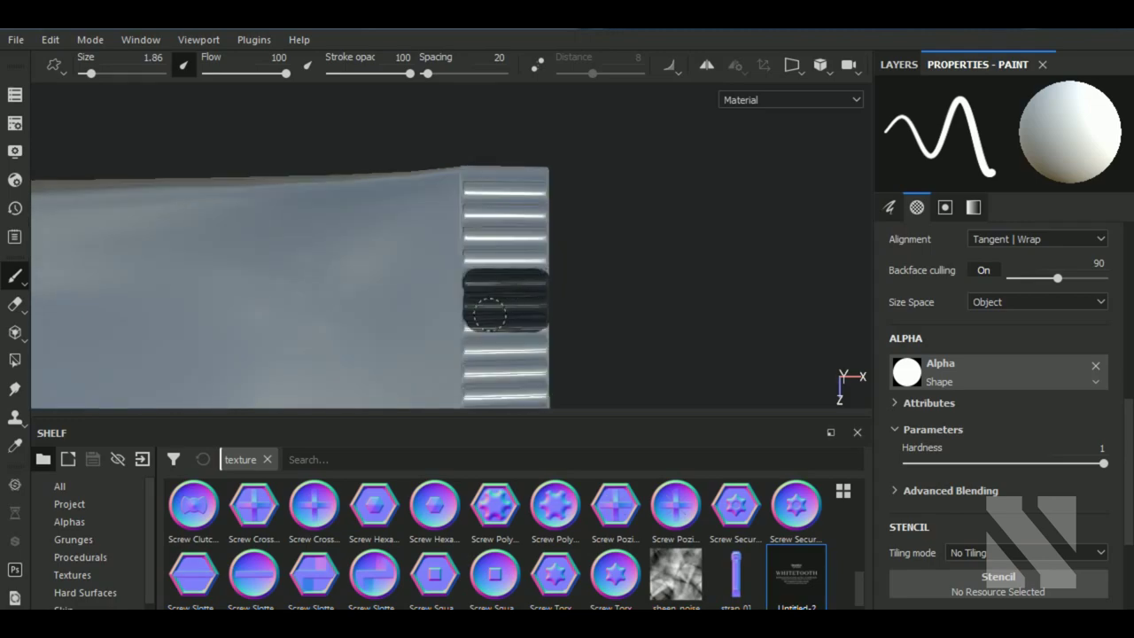
scroll(489, 314, up, 1)
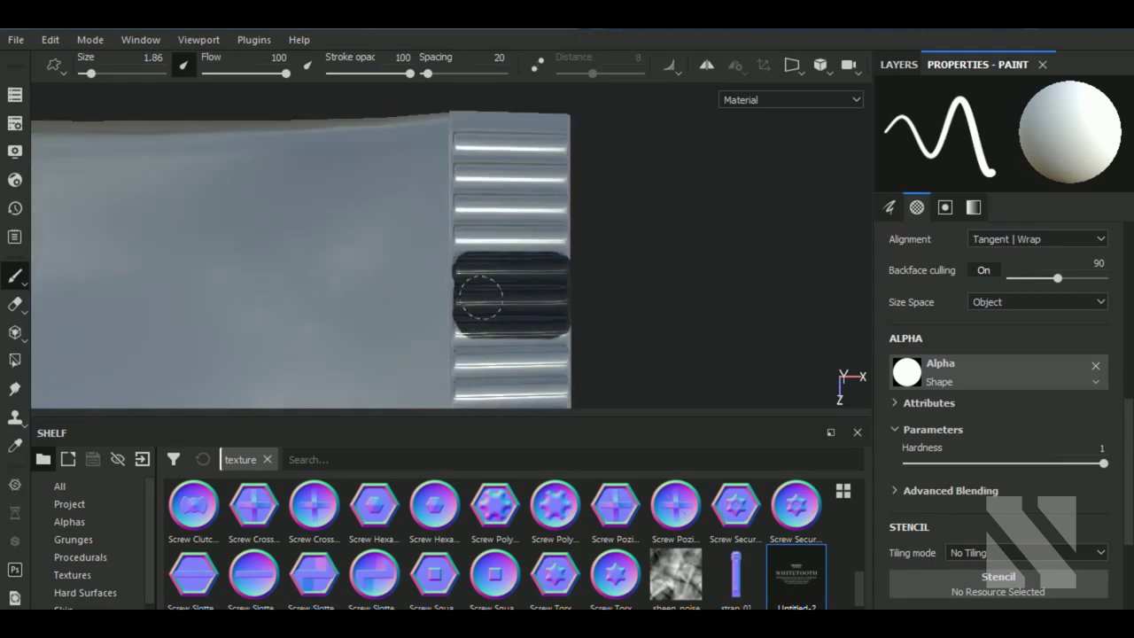
ctrl+right_drag(479, 298, 468, 282)
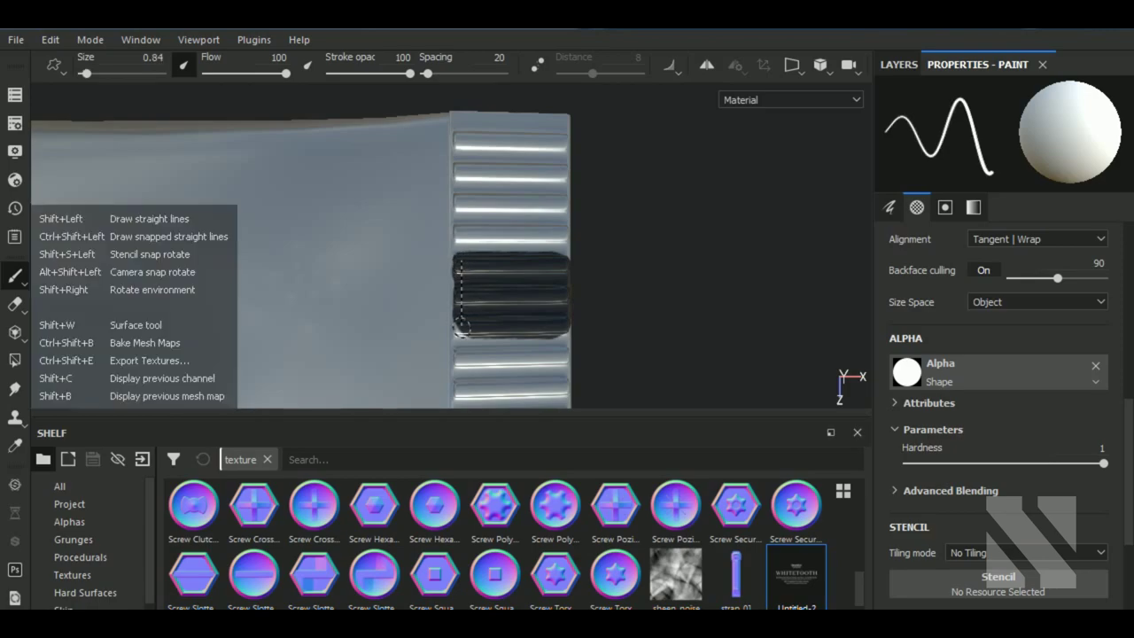
shift+click(457, 330)
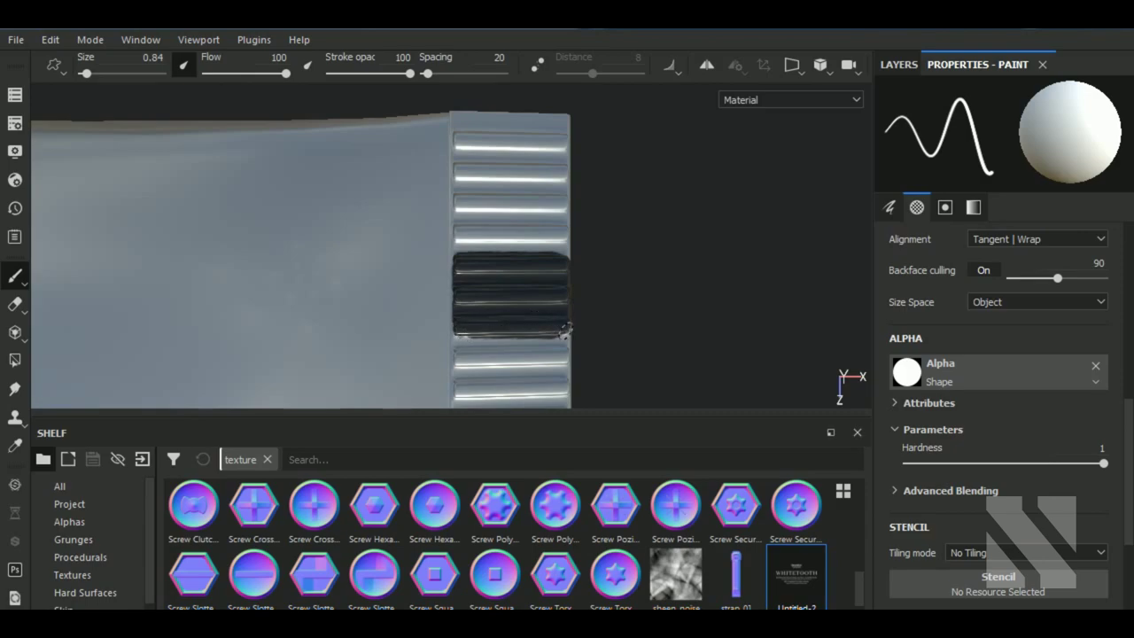
shift+click(565, 330)
shift+click(567, 261)
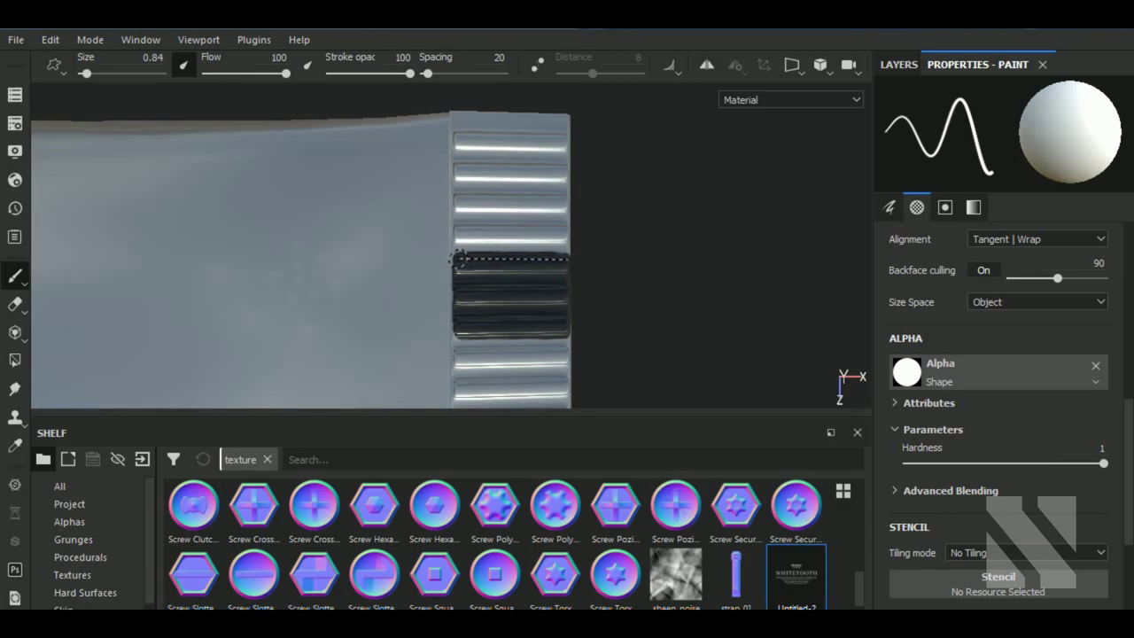
shift+click(459, 258)
- Orbit out to view the whole textured tube with its nozzle, paste and cap
alt+drag(567, 261, 678, 297)
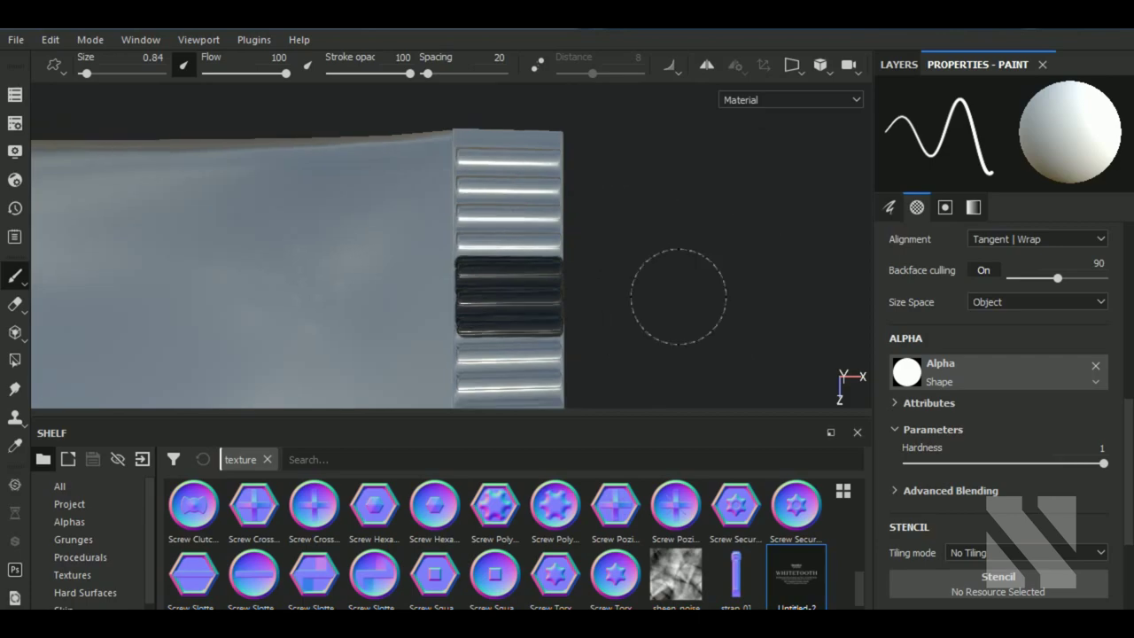
alt+right_drag(677, 296, 618, 287)
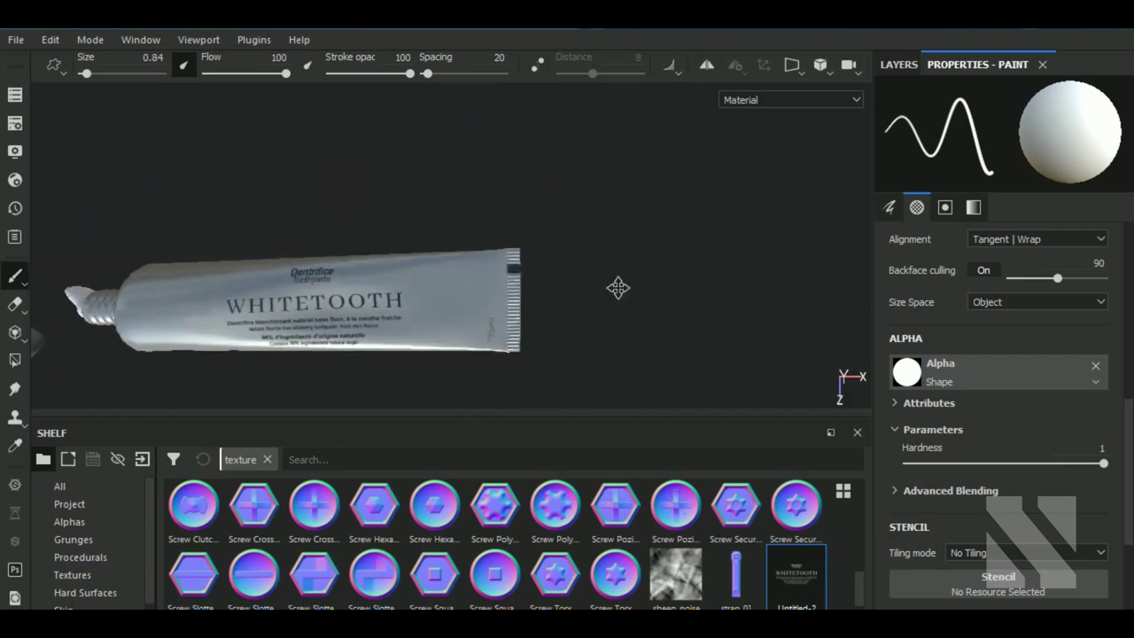
alt+drag(618, 287, 650, 346)
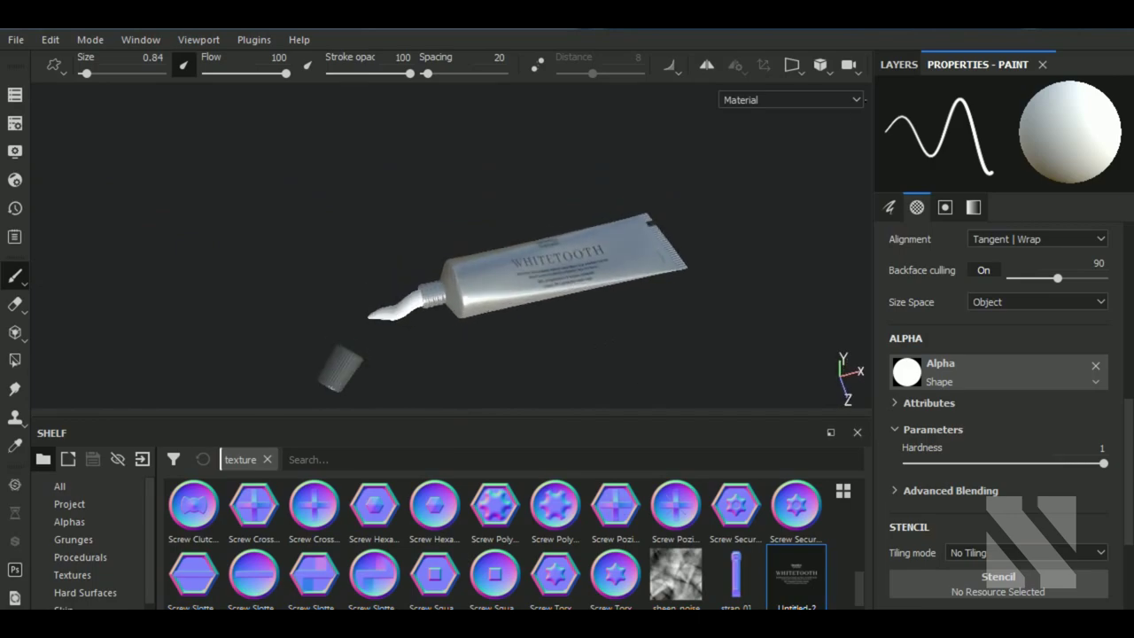
- Try a fill layer's base colour resources, then remove that unwanted fill layer
click(898, 65)
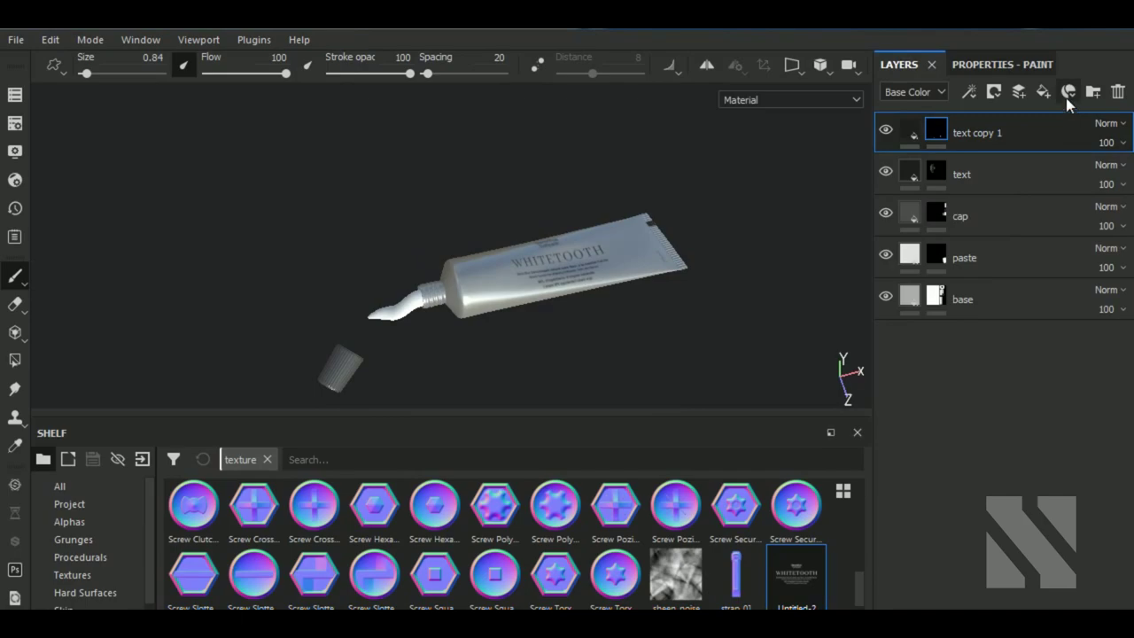
click(1043, 91)
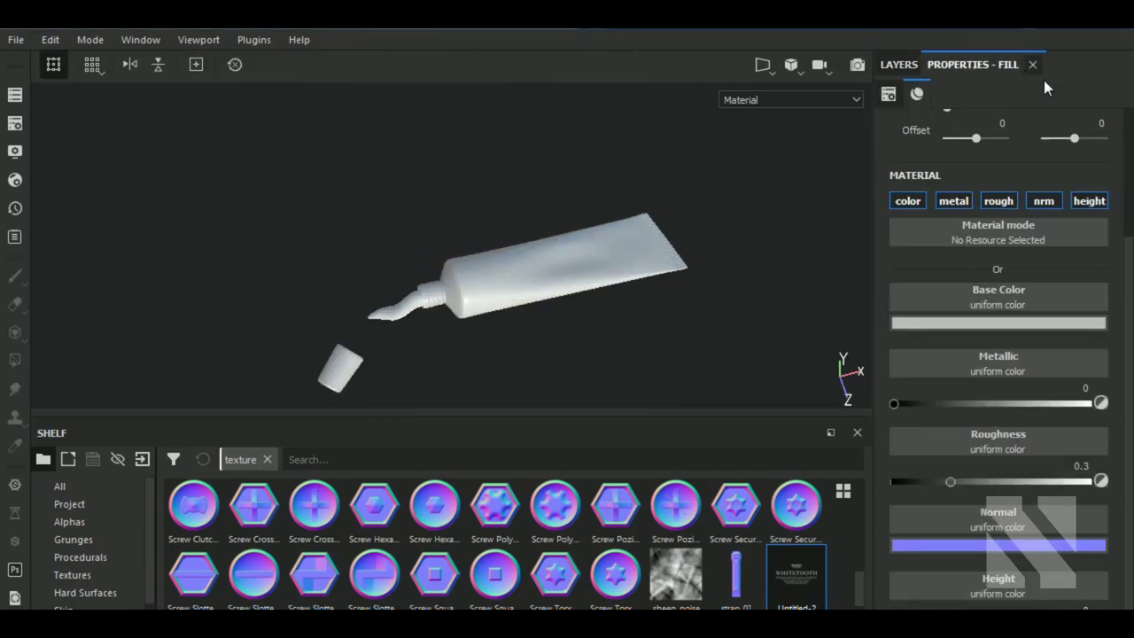
click(1057, 295)
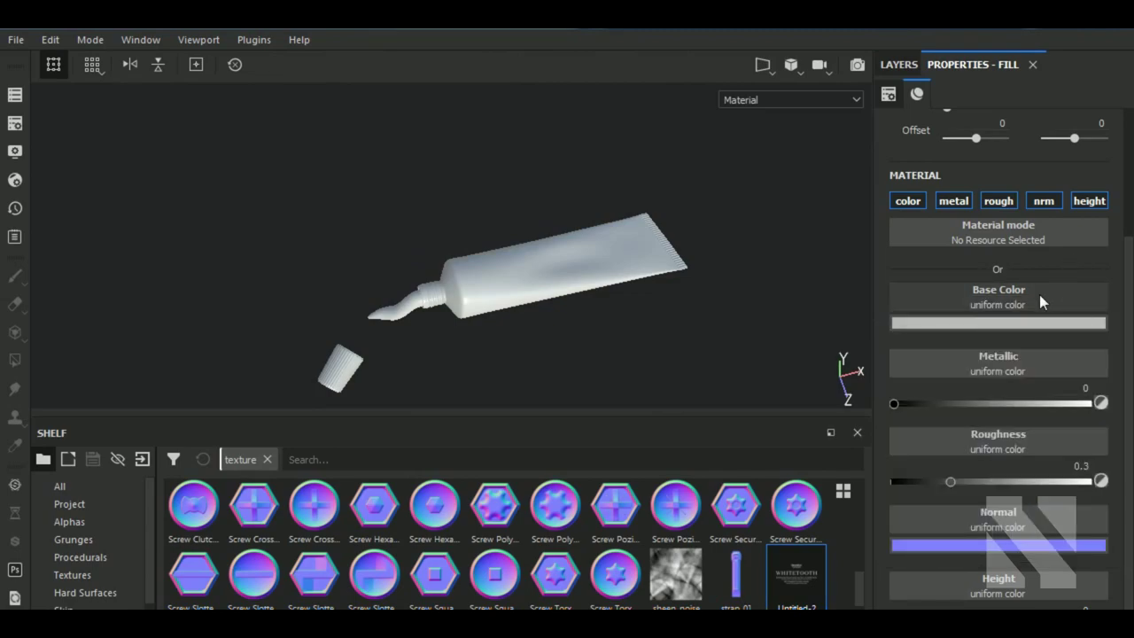
click(1040, 294)
click(1051, 301)
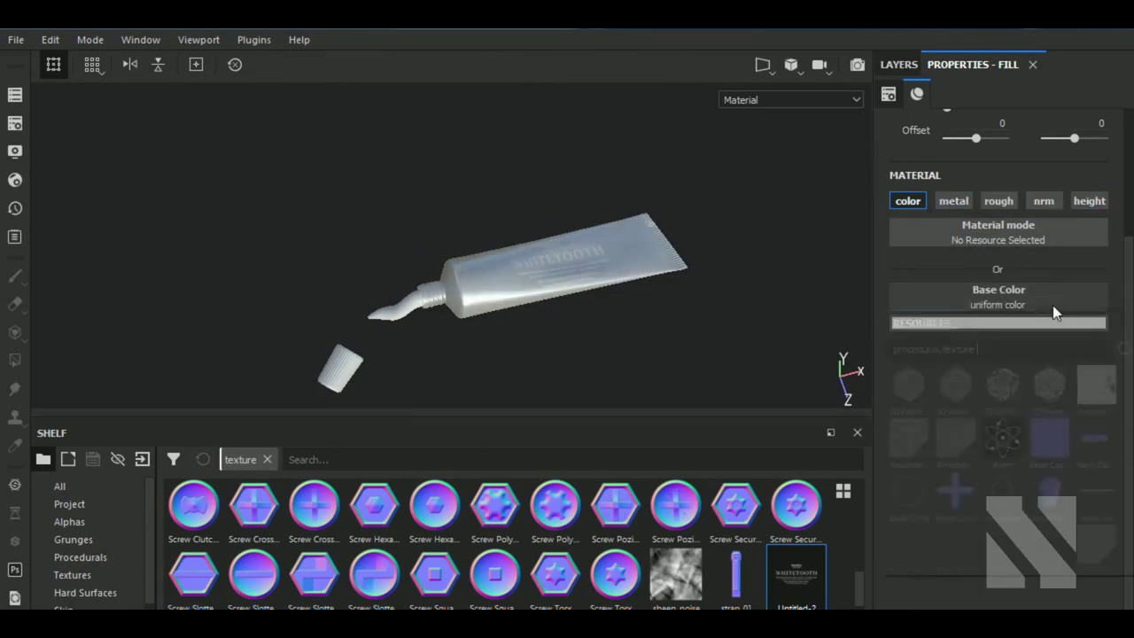
click(948, 261)
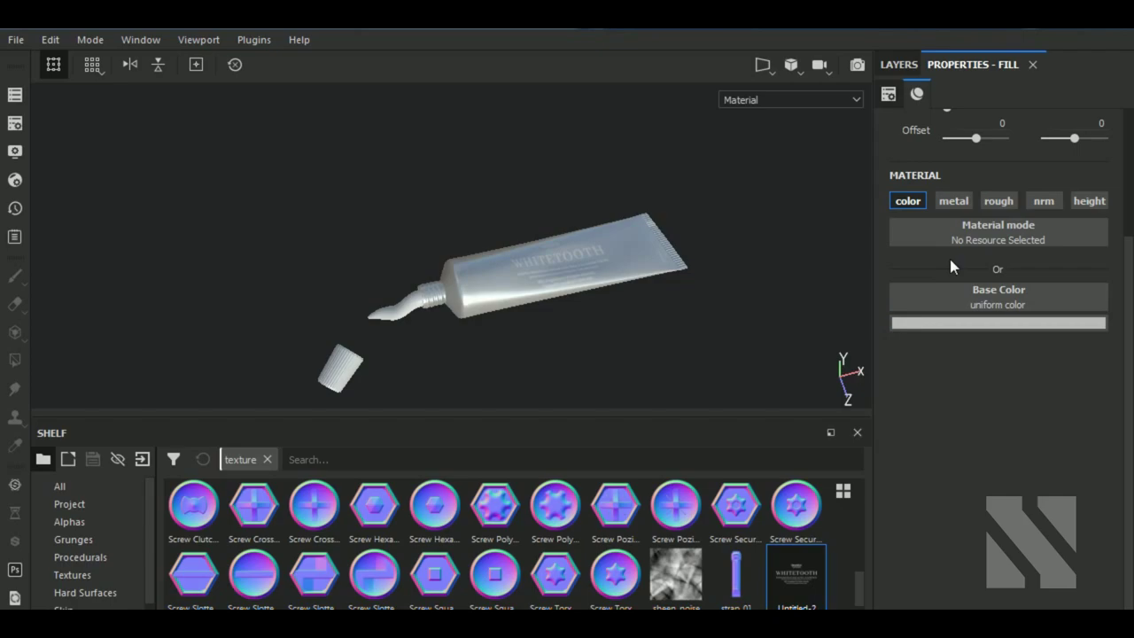
key(1)
click(900, 67)
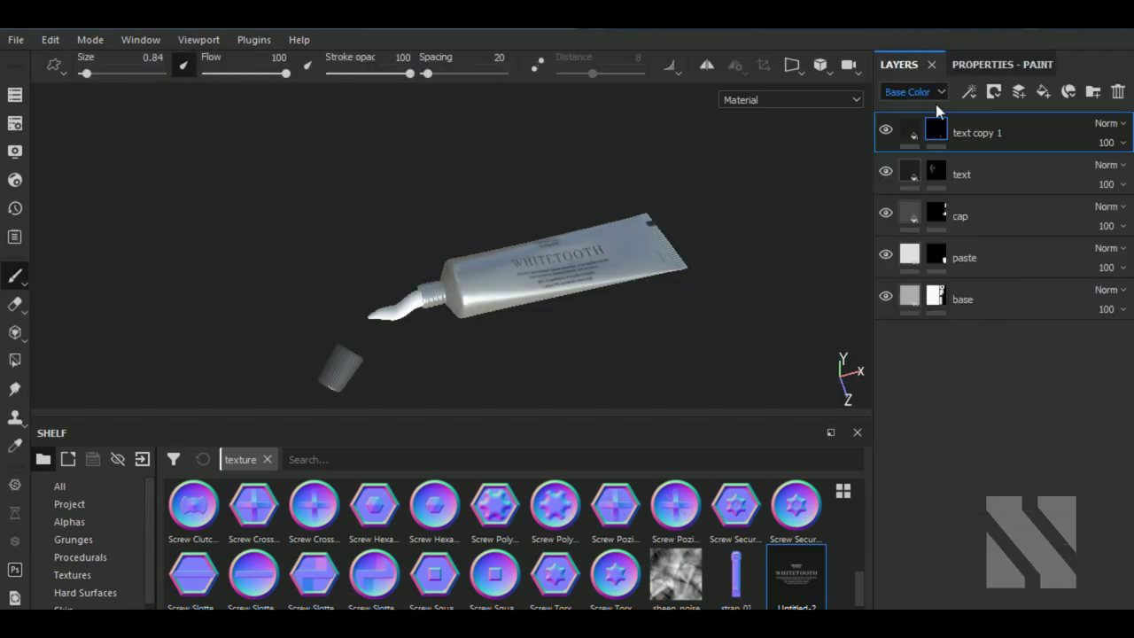
right_click(976, 125)
key(Escape)
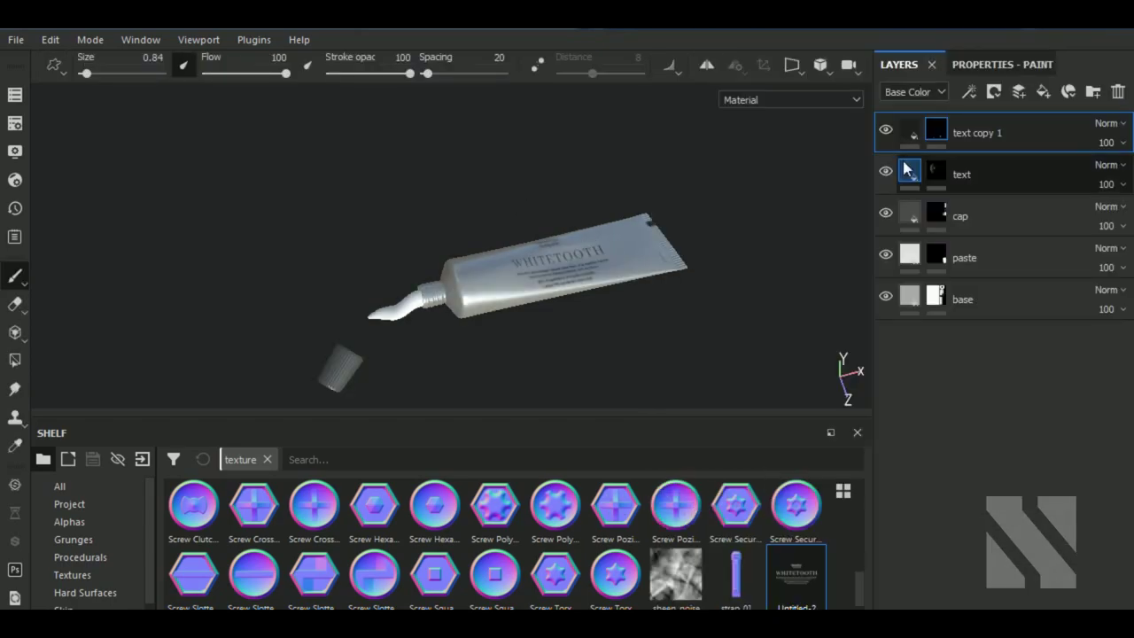
click(913, 131)
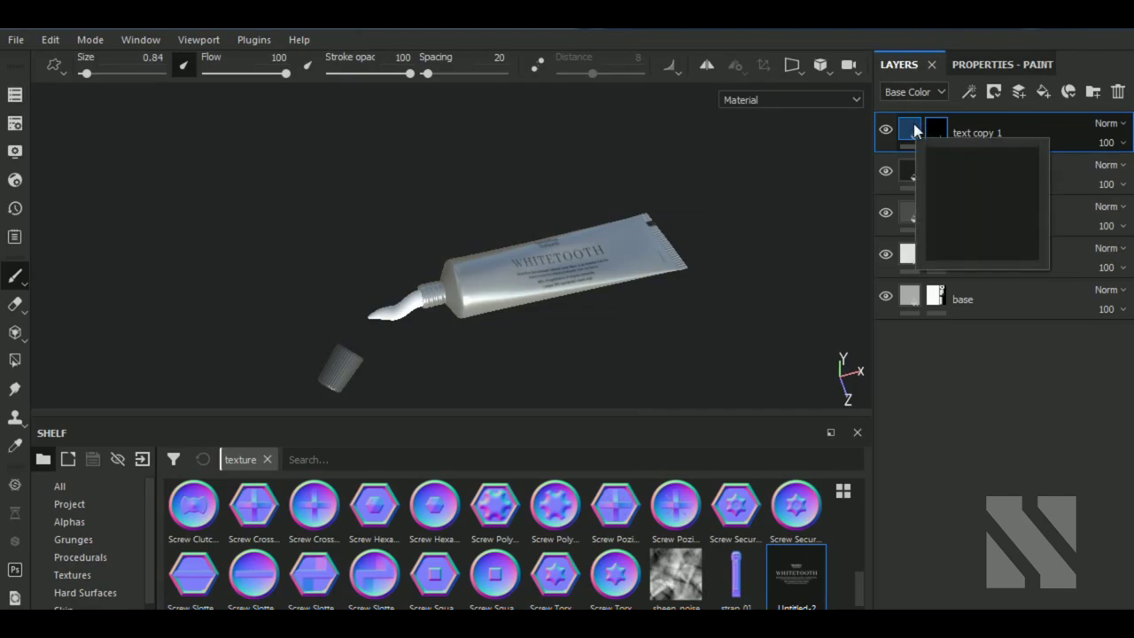
- Add a top fill layer with only the colour channel, using the ambient occlusion map as base colour
click(1044, 91)
click(982, 69)
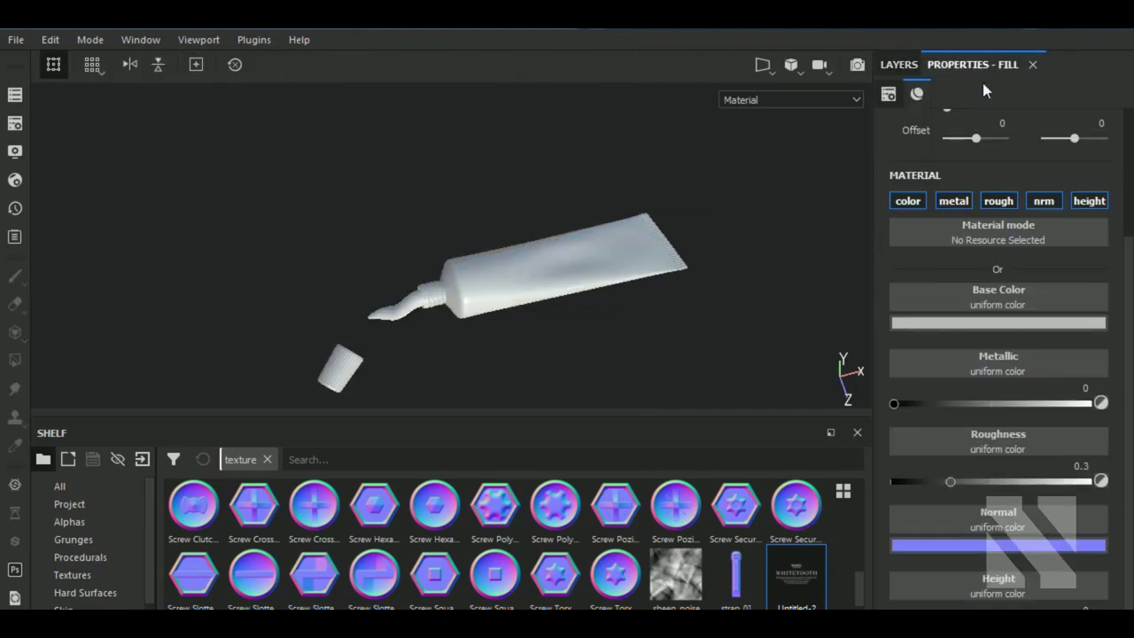
click(908, 200)
click(1014, 294)
click(1096, 385)
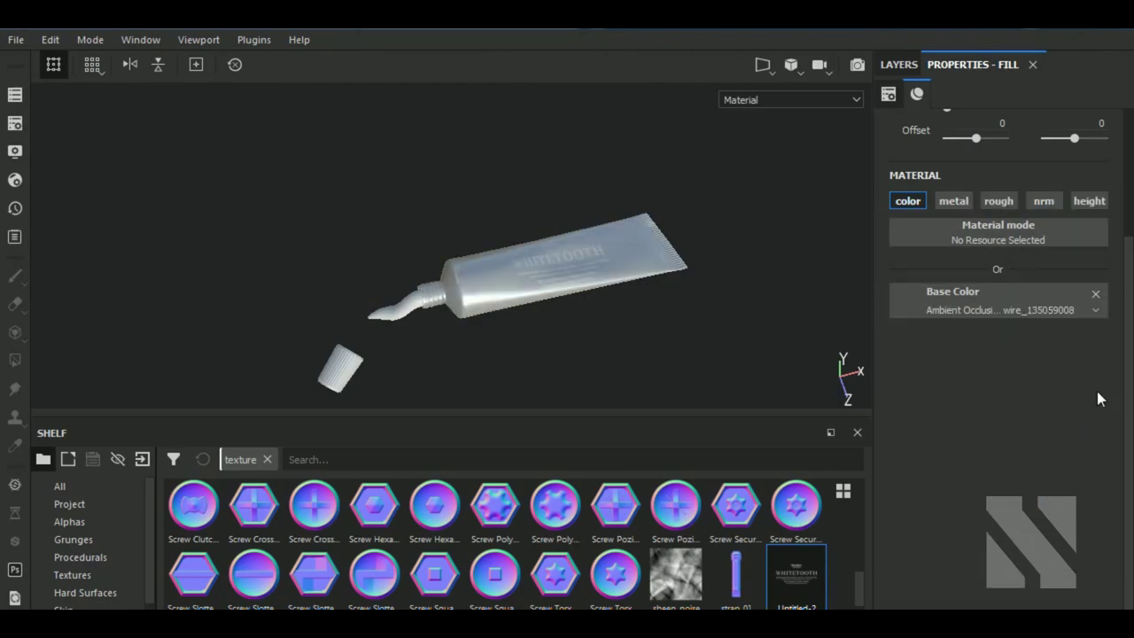
- Set the fill layer to Multiply, rename it ao, and lower its opacity to 74
click(910, 70)
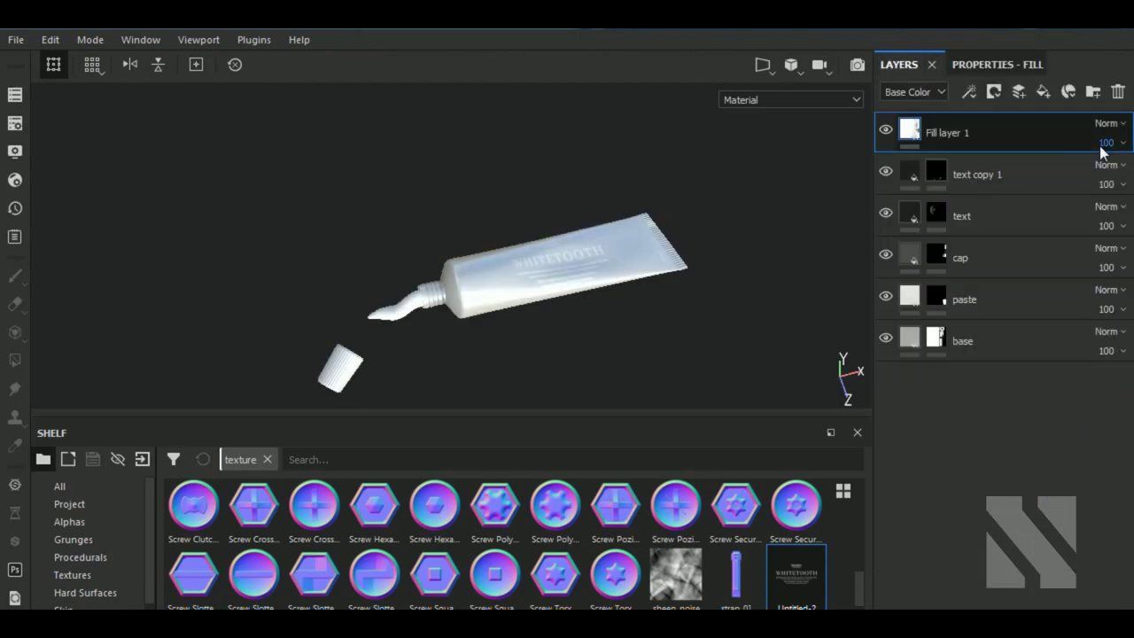
click(1108, 123)
click(1049, 75)
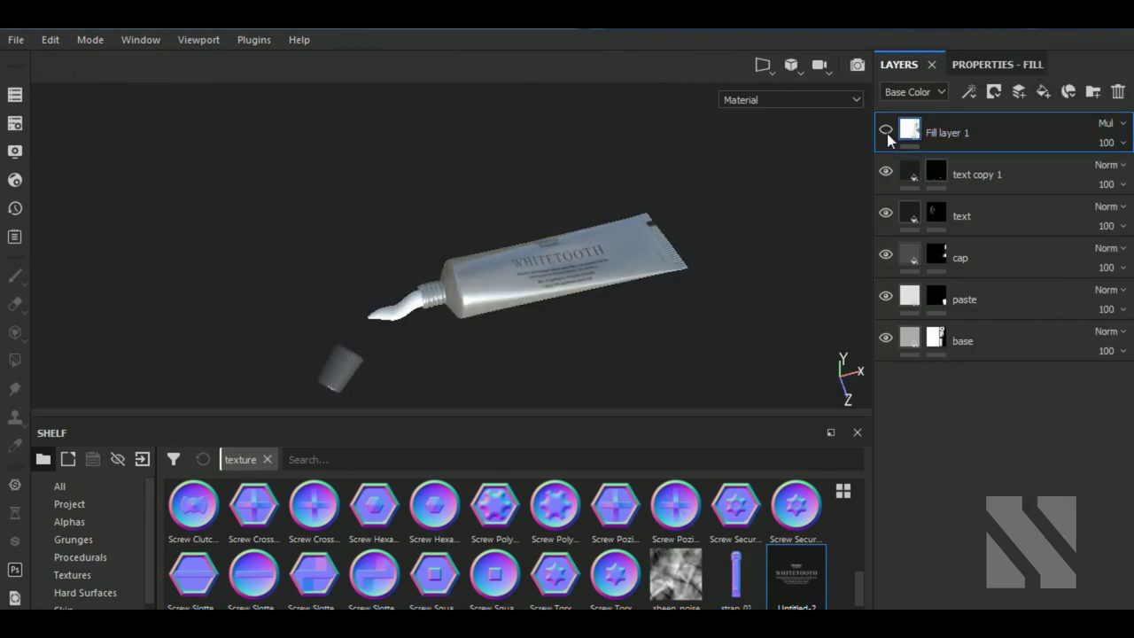
double_click(955, 141)
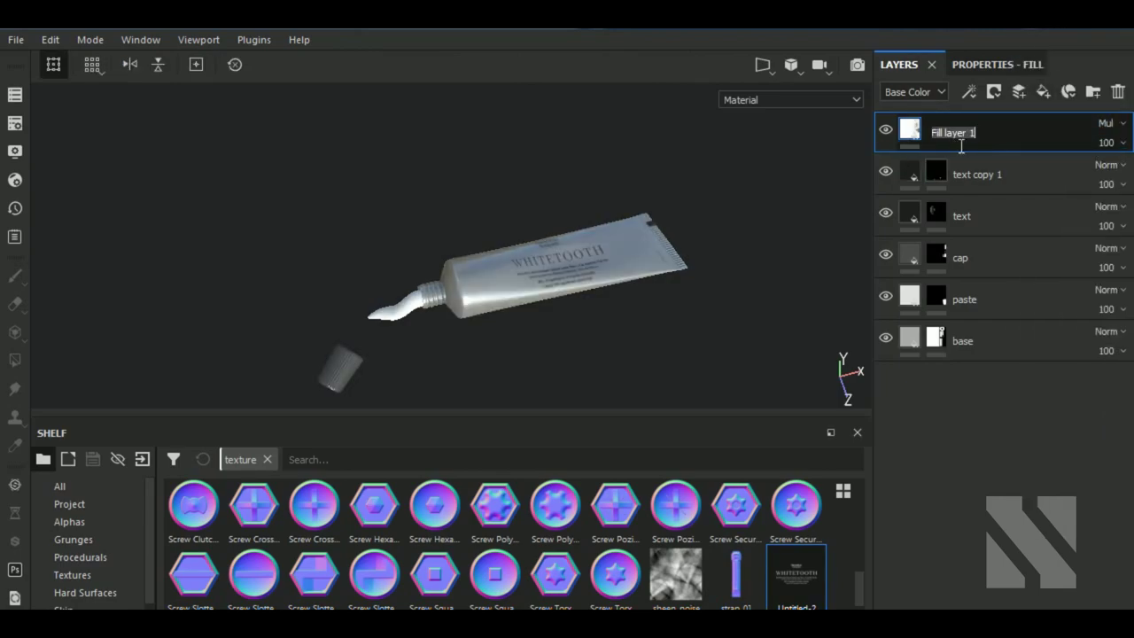
text(ao)
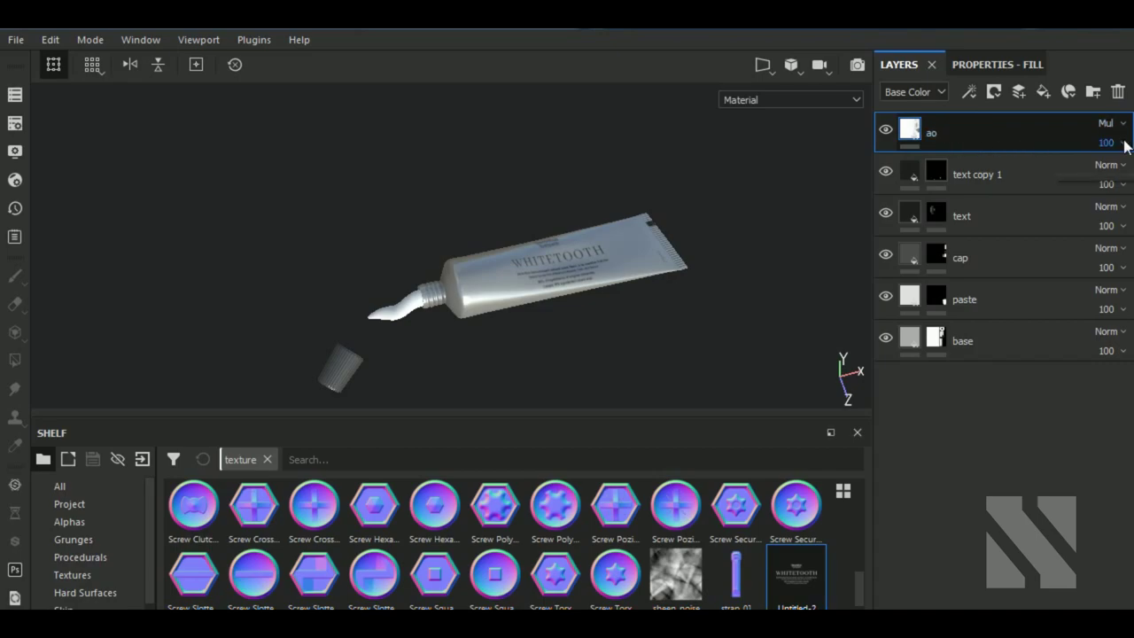
click(1122, 142)
drag(1116, 178, 1106, 177)
mouse_move(725, 307)
alt+mouse_down()
mouse_move(582, 357)
mouse_move(506, 253)
mouse_move(476, 293)
alt+mouse_up()
scroll(463, 253, up, 3)
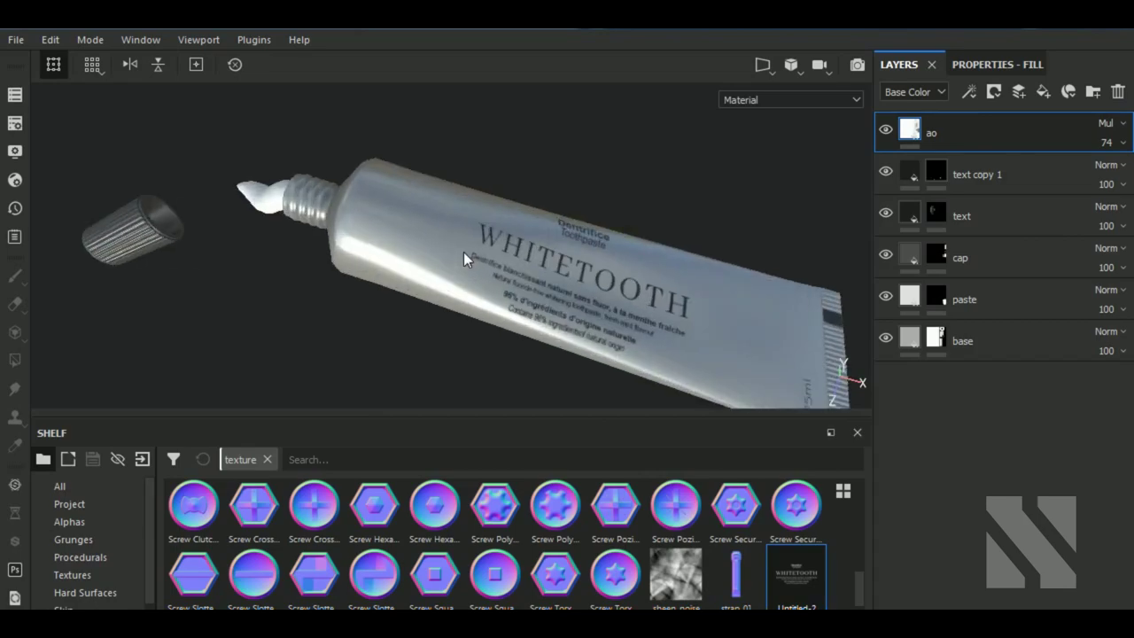
- Raise the environment backdrop's opacity, blur and exposure in Display Settings
scroll(464, 252, down, 3)
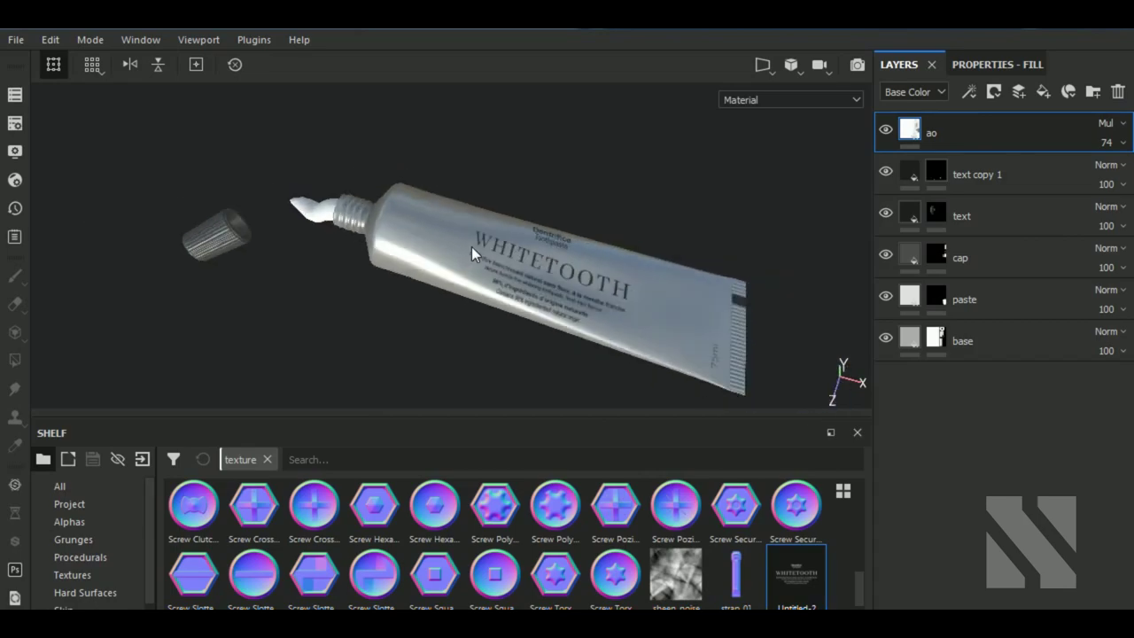
click(14, 152)
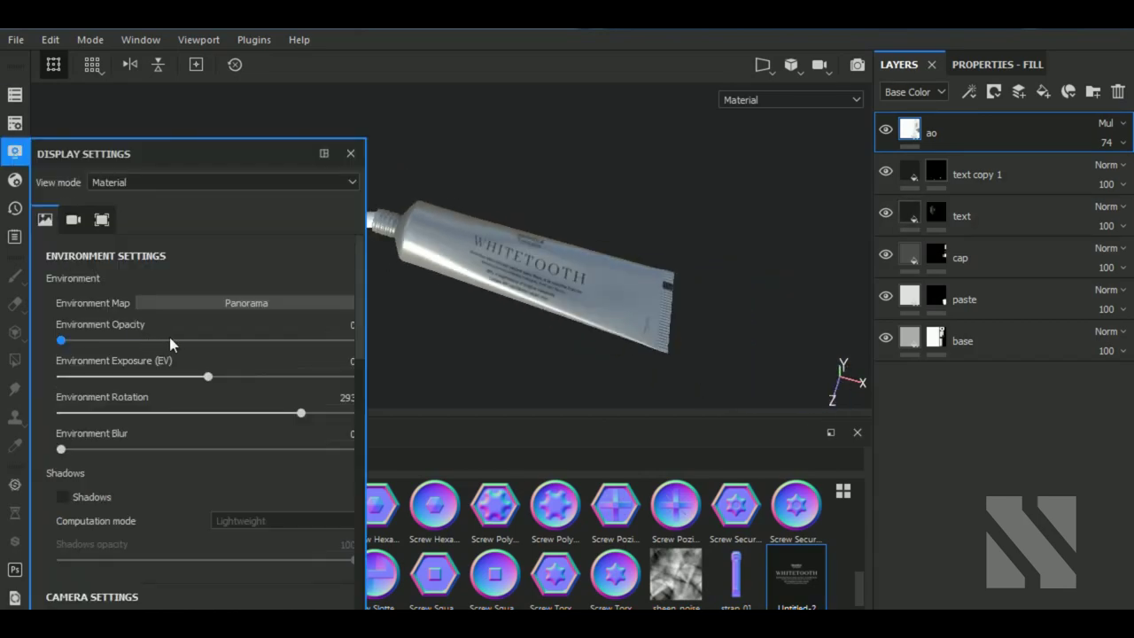
click(171, 341)
mouse_move(62, 448)
mouse_down()
mouse_move(290, 450)
mouse_move(274, 453)
mouse_up()
drag(173, 340, 333, 343)
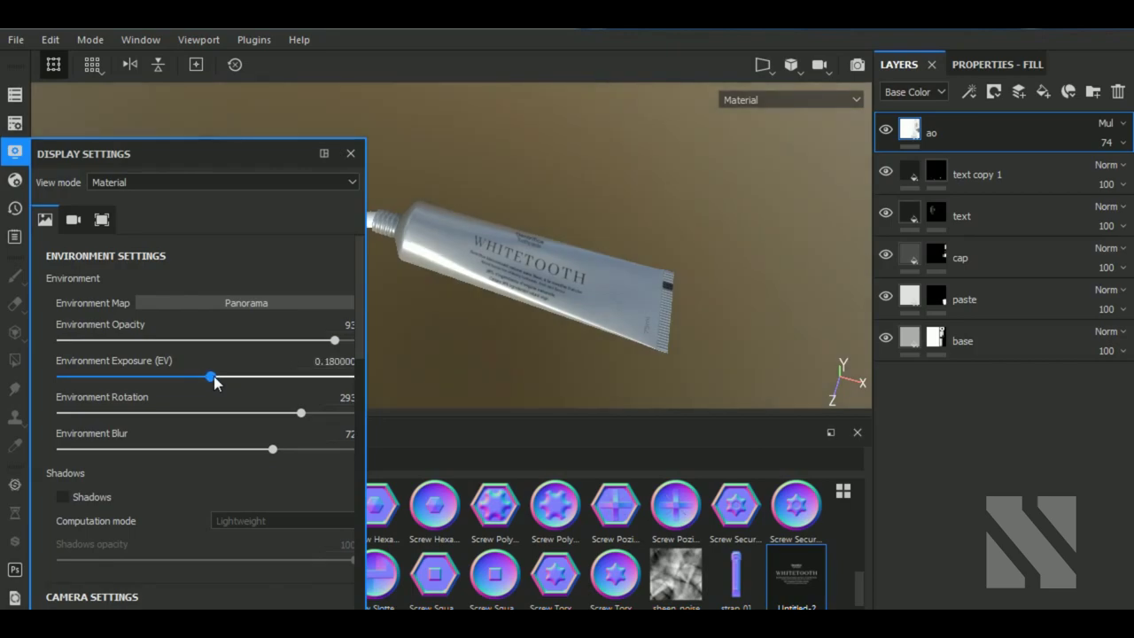
mouse_move(213, 379)
mouse_down()
mouse_move(227, 377)
mouse_move(218, 378)
mouse_up()
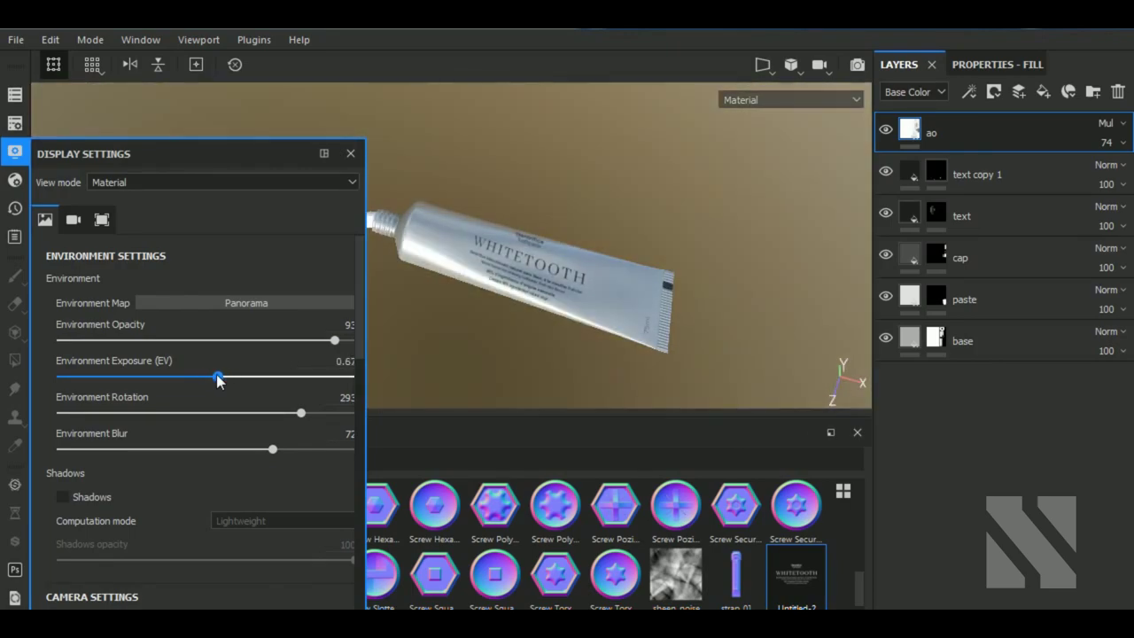
click(14, 151)
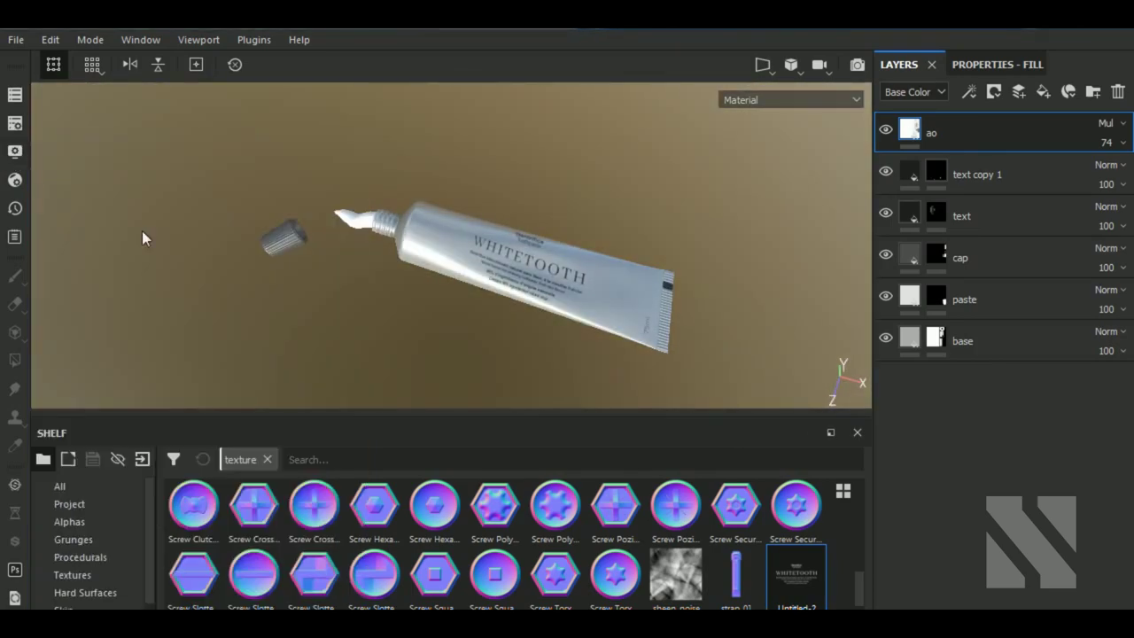
- Orbit and zoom around the finished toothpaste tube to review it from several angles
mouse_move(496, 310)
alt+mouse_down()
mouse_move(574, 301)
mouse_move(605, 190)
mouse_move(550, 349)
mouse_move(501, 288)
alt+mouse_up()
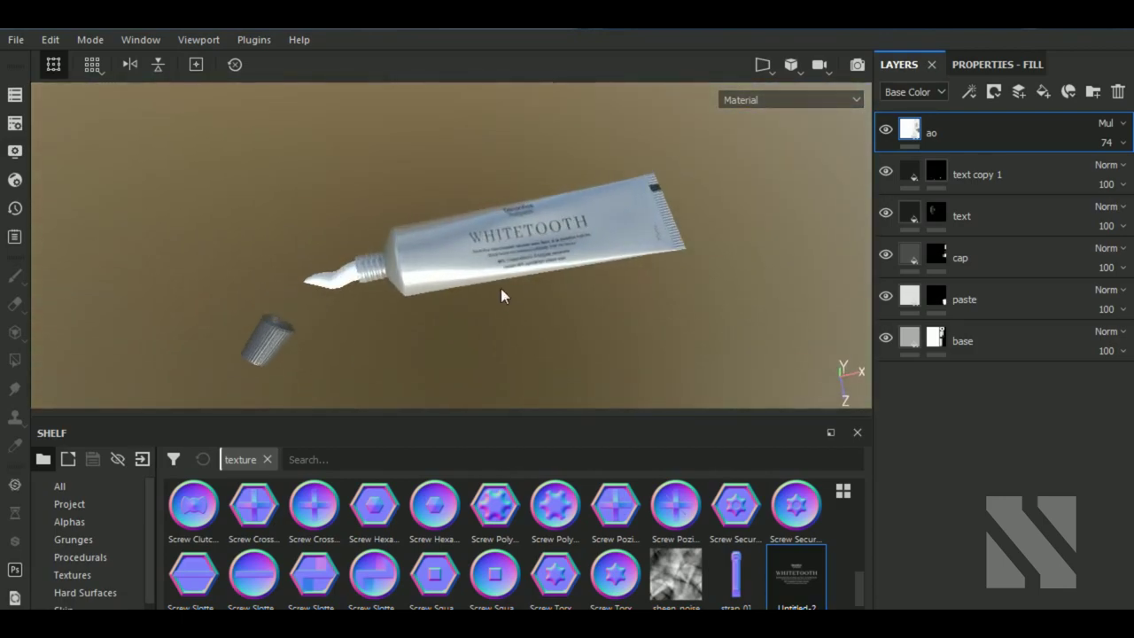
scroll(500, 288, down, 2)
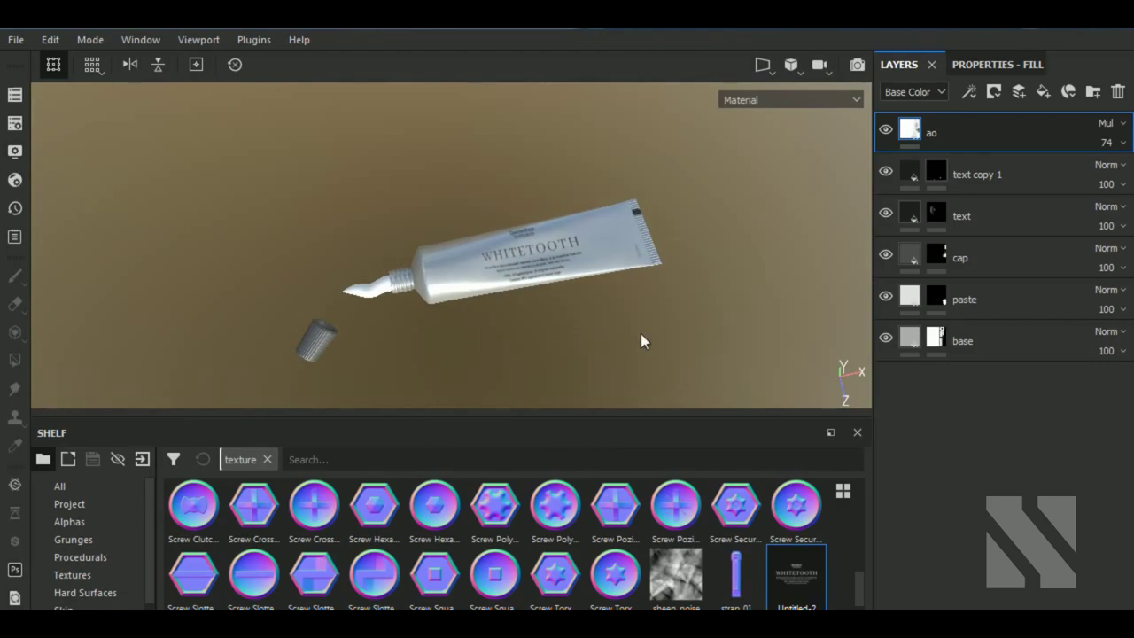
click(911, 177)
mouse_move(852, 200)
alt+mouse_down()
mouse_move(718, 311)
mouse_move(653, 331)
mouse_move(639, 361)
alt+mouse_up()
scroll(640, 361, up, 1)
scroll(629, 346, up, 1)
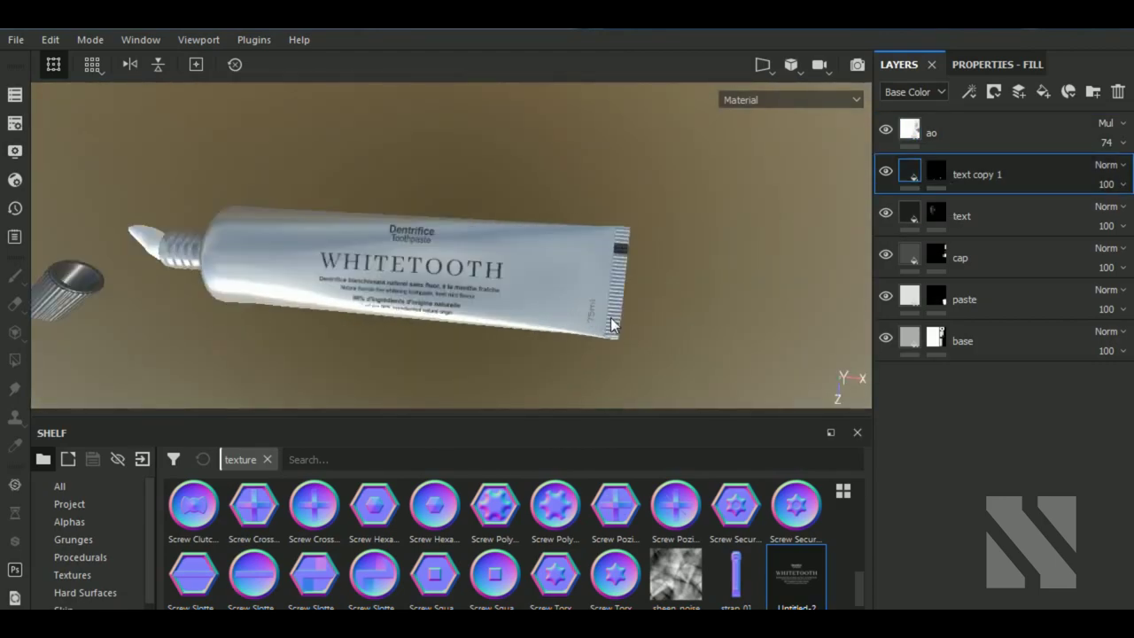
scroll(615, 332, up, 2)
scroll(600, 318, up, 2)
scroll(614, 312, down, 2)
scroll(658, 288, down, 2)
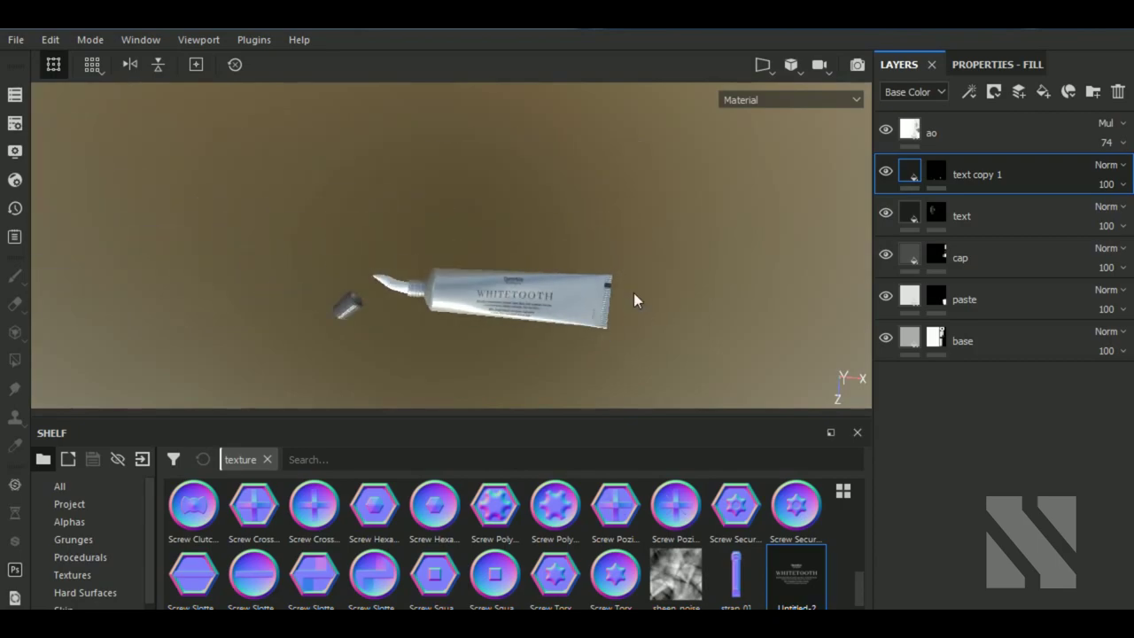
mouse_move(634, 292)
alt+mouse_down()
mouse_move(613, 269)
mouse_move(484, 278)
mouse_move(567, 228)
alt+mouse_up()
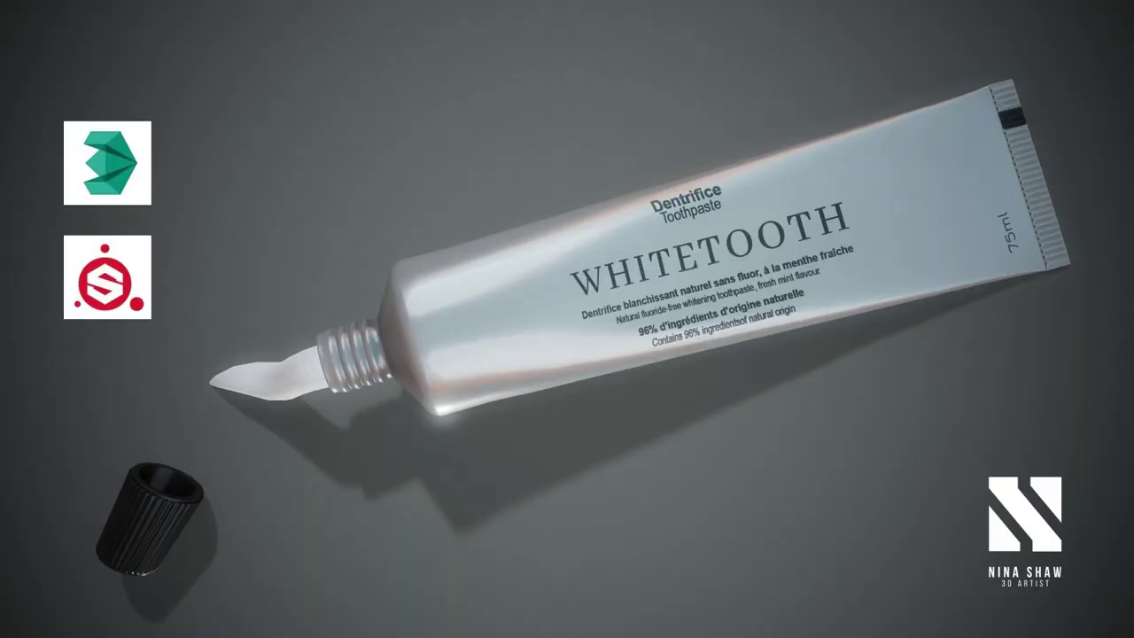